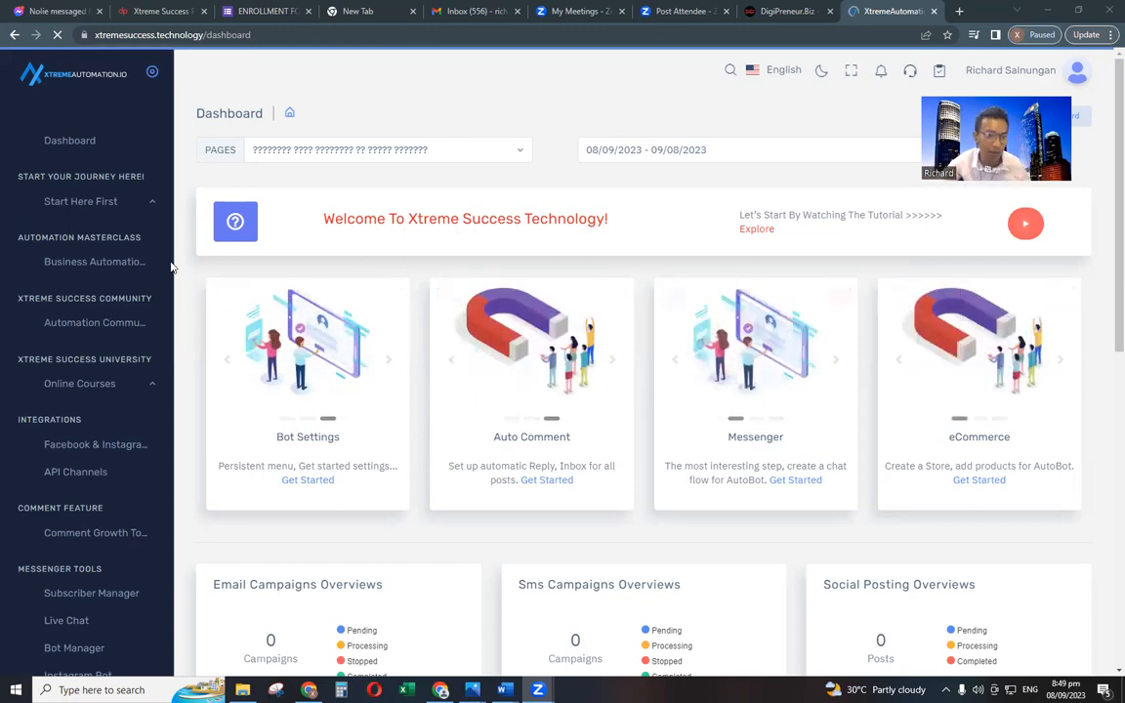
Open the Bot Manager from the dashboard and dismiss the notice about action buttons.
{"action": "scroll", "coordinate": [97, 490], "scroll_direction": "down", "scroll_amount": 2}
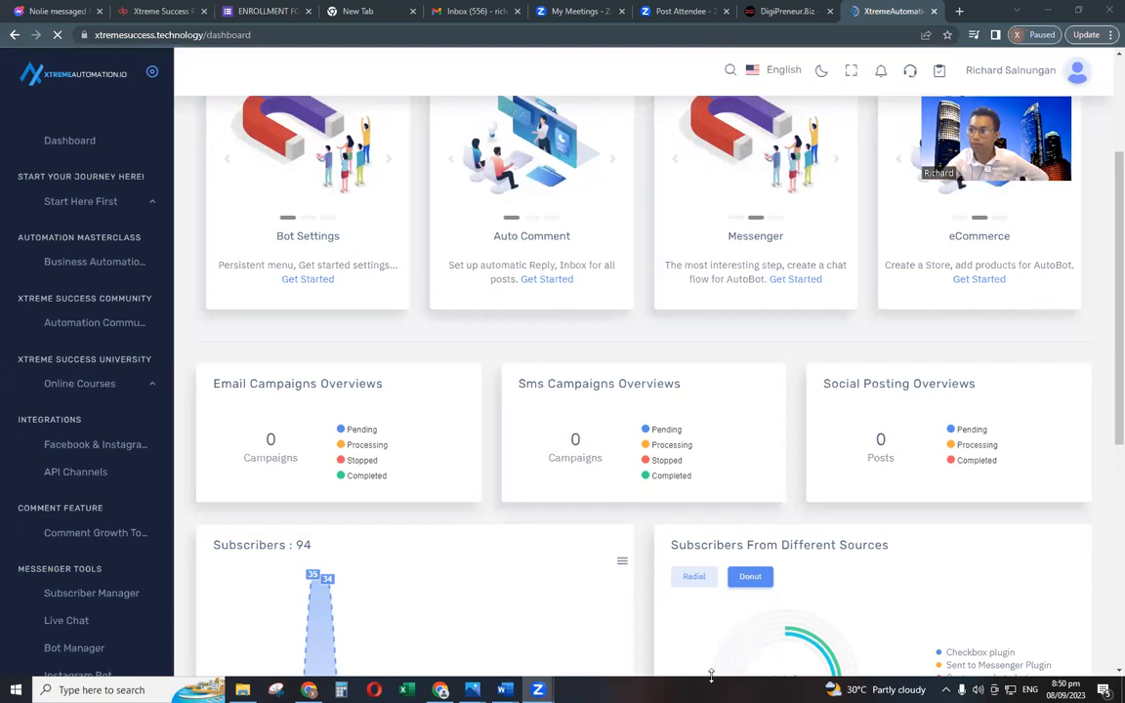
{"action": "scroll", "coordinate": [65, 554], "scroll_direction": "down", "scroll_amount": 2}
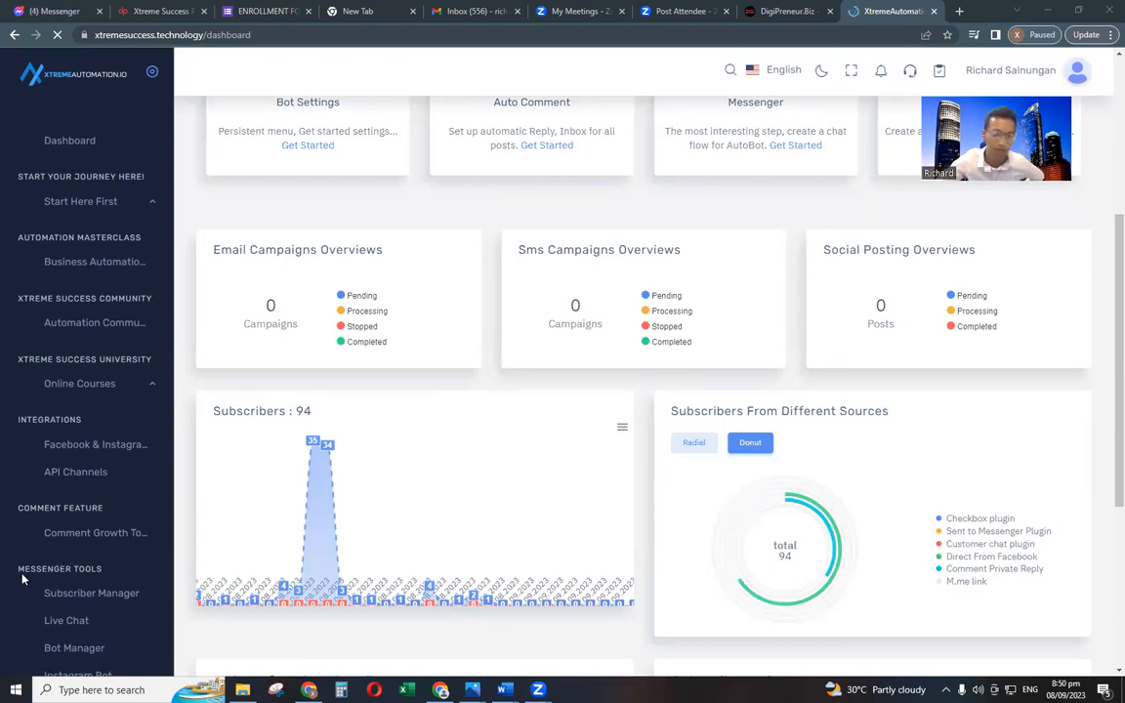
{"action": "left_click", "coordinate": [65, 648]}
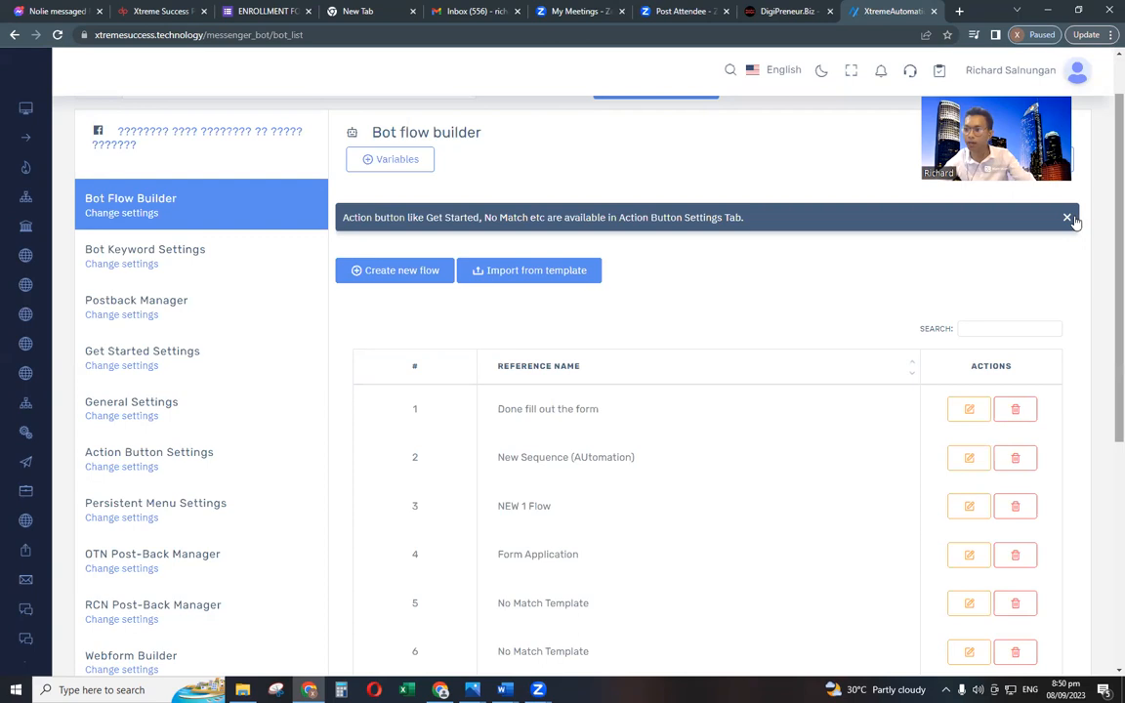
{"action": "left_click", "coordinate": [1038, 226]}
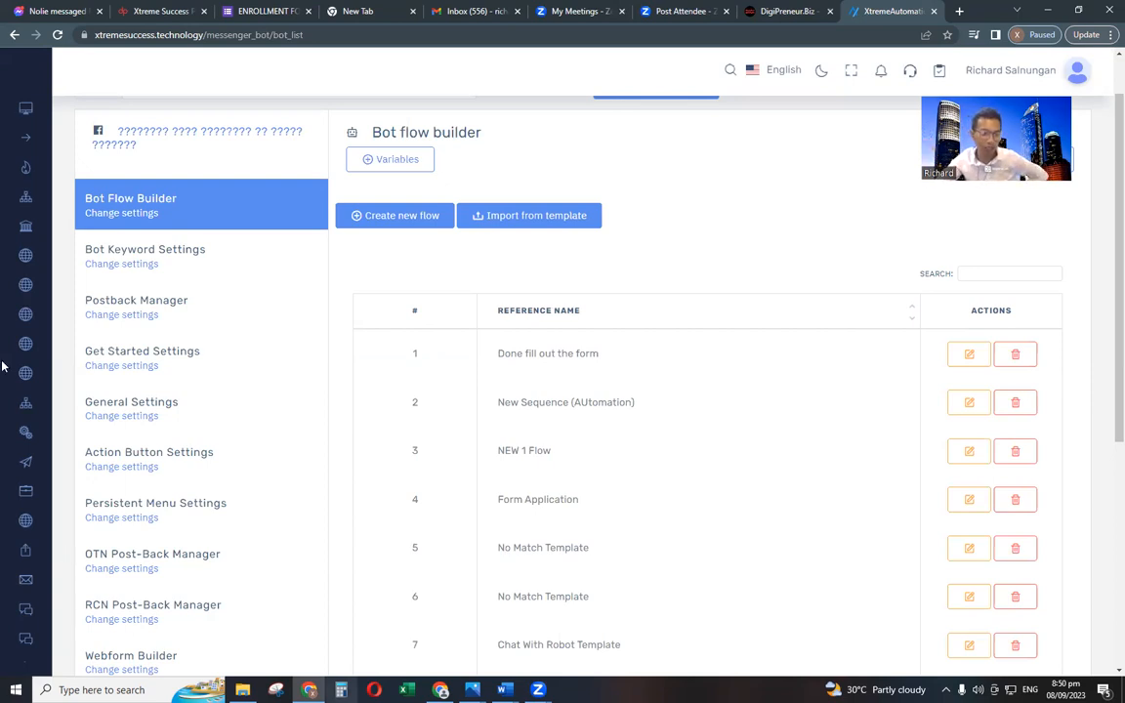
Switch the Bot Manager to the coach's Facebook page.
{"action": "mouse_move", "coordinate": [60, 489]}
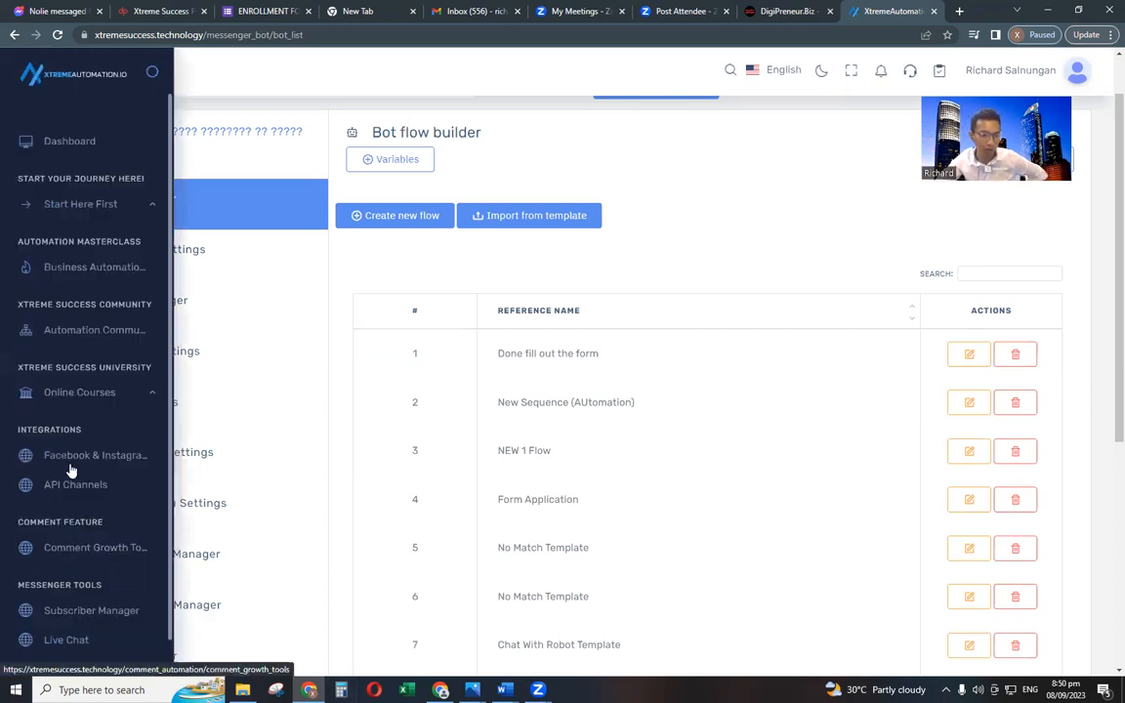
{"action": "scroll", "coordinate": [70, 483], "scroll_direction": "down", "scroll_amount": 2}
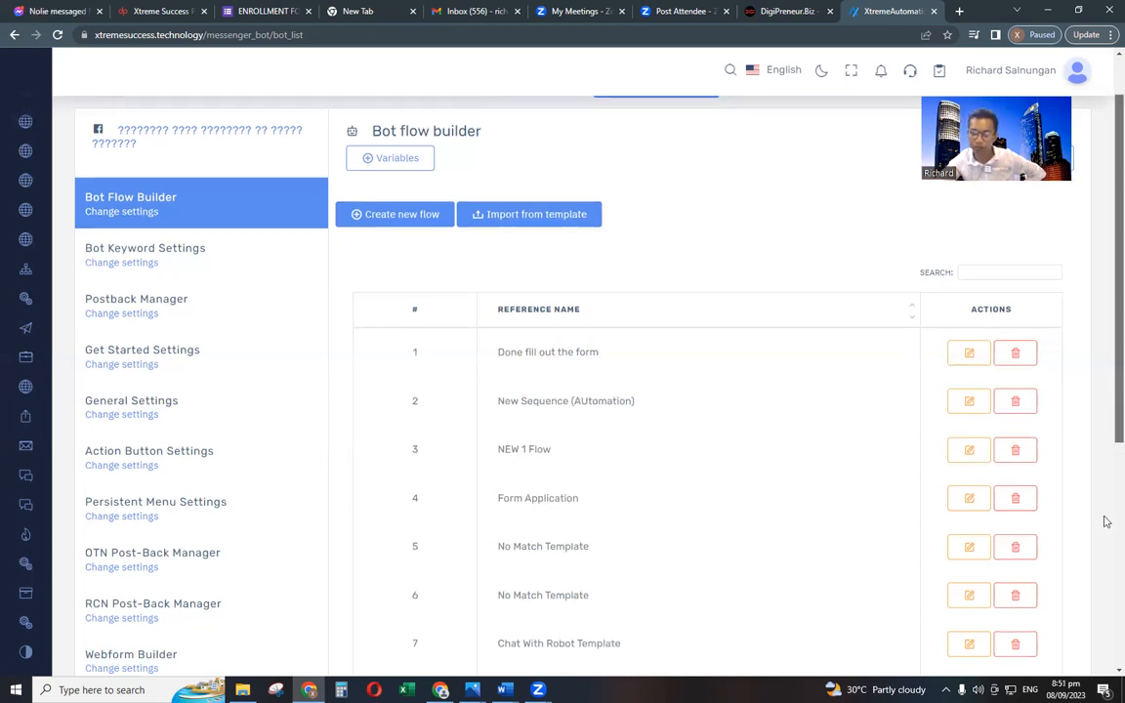
{"action": "scroll", "coordinate": [1107, 523], "scroll_direction": "down", "scroll_amount": 4}
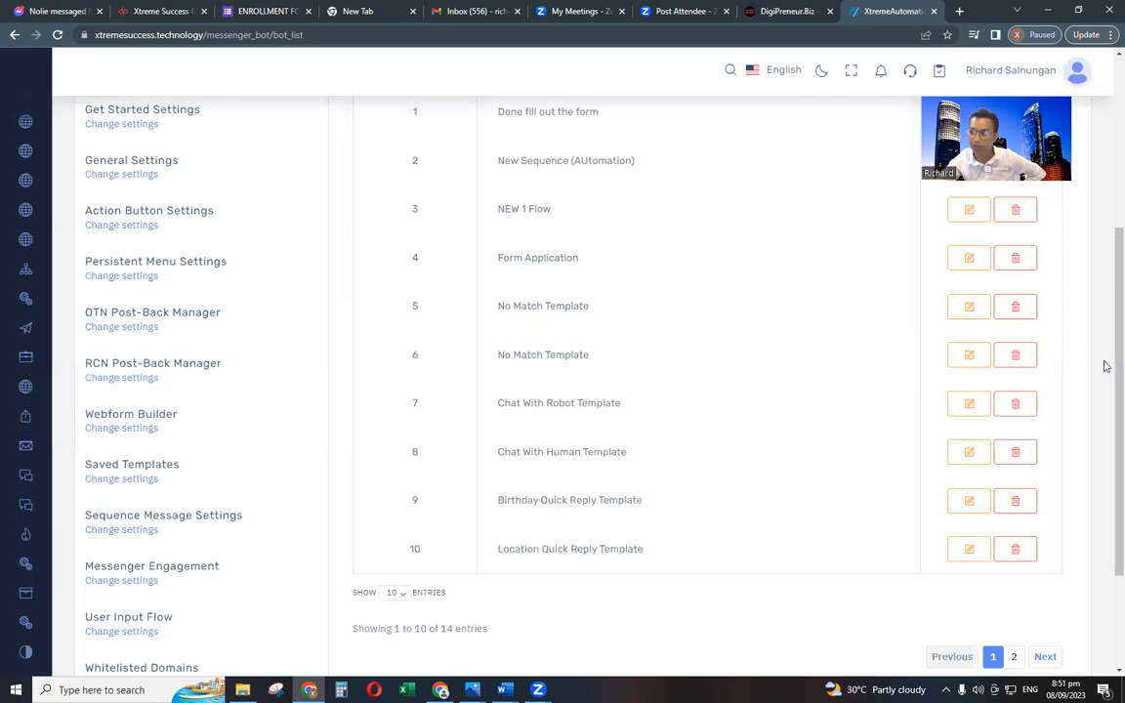
{"action": "scroll", "coordinate": [1103, 364], "scroll_direction": "up", "scroll_amount": 3}
{"action": "scroll", "coordinate": [441, 210], "scroll_direction": "up", "scroll_amount": 2}
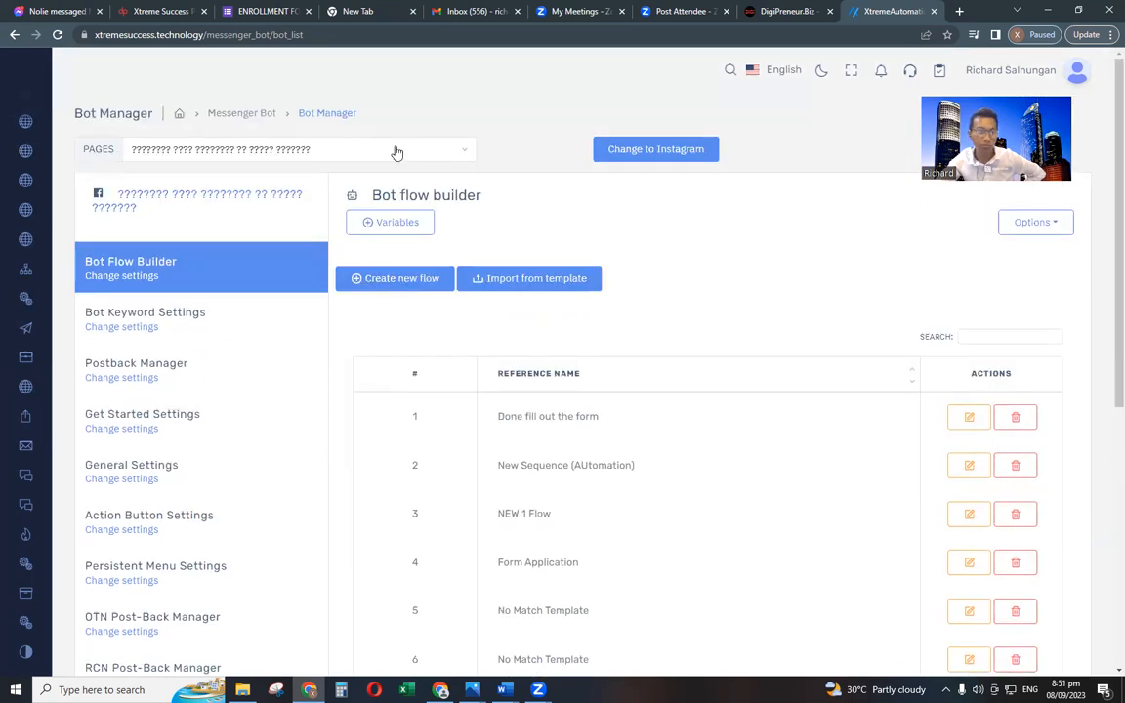
{"action": "left_click", "coordinate": [395, 154]}
{"action": "left_click", "coordinate": [414, 146]}
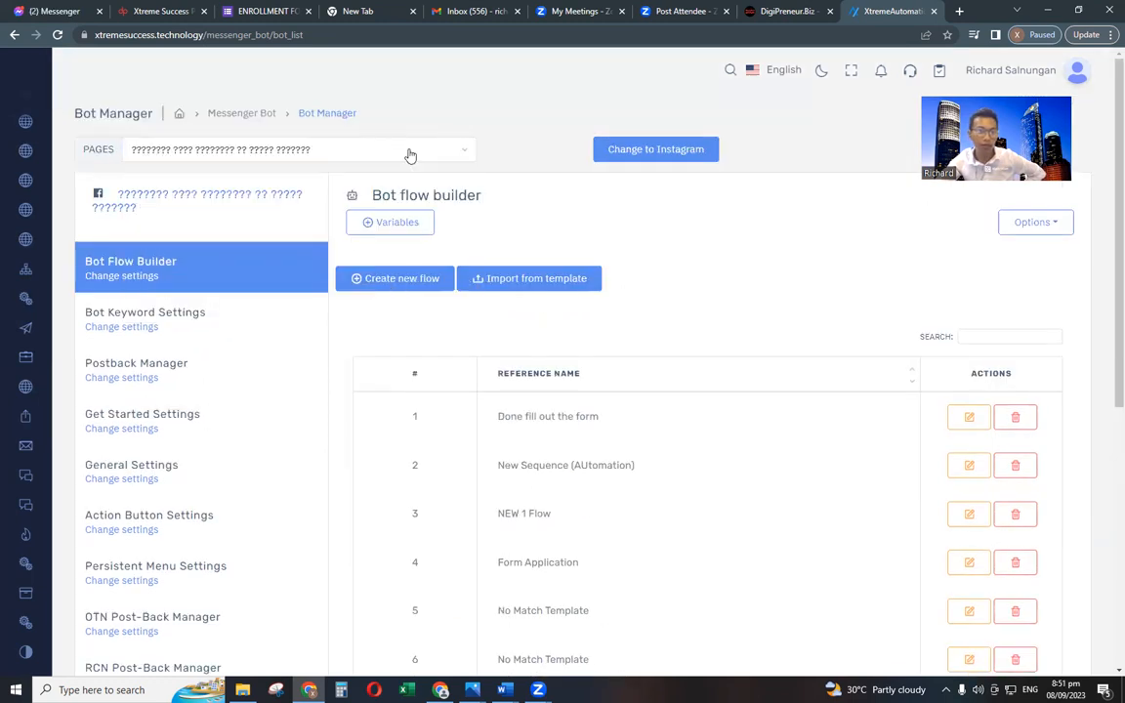
{"action": "left_click", "coordinate": [357, 156]}
{"action": "left_click", "coordinate": [168, 251]}
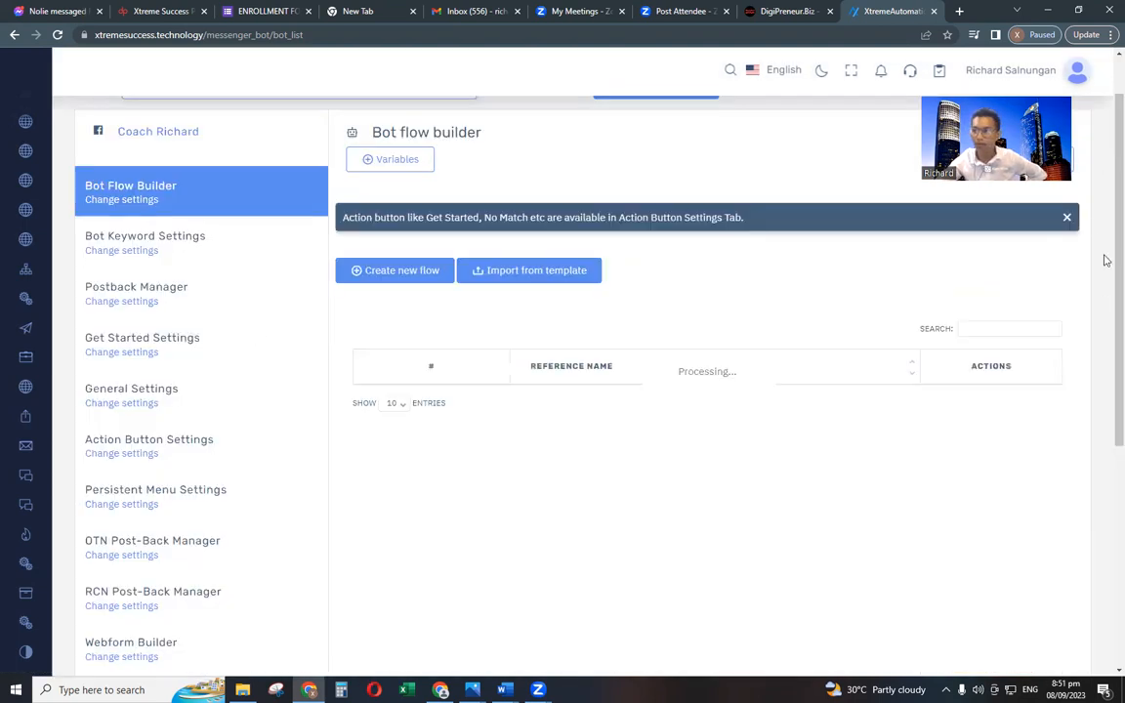
Dismiss the action button notice and open the "Interested" bot flow for editing.
{"action": "left_click", "coordinate": [1067, 219]}
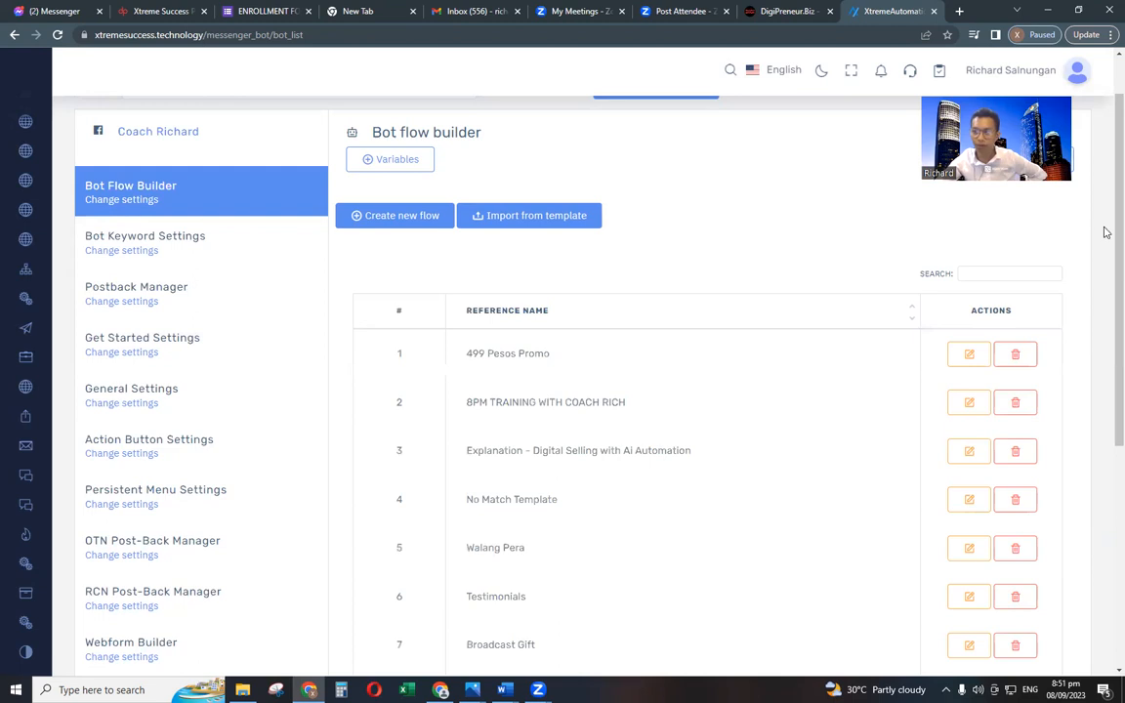
{"action": "scroll", "coordinate": [1107, 365], "scroll_direction": "down", "scroll_amount": 2}
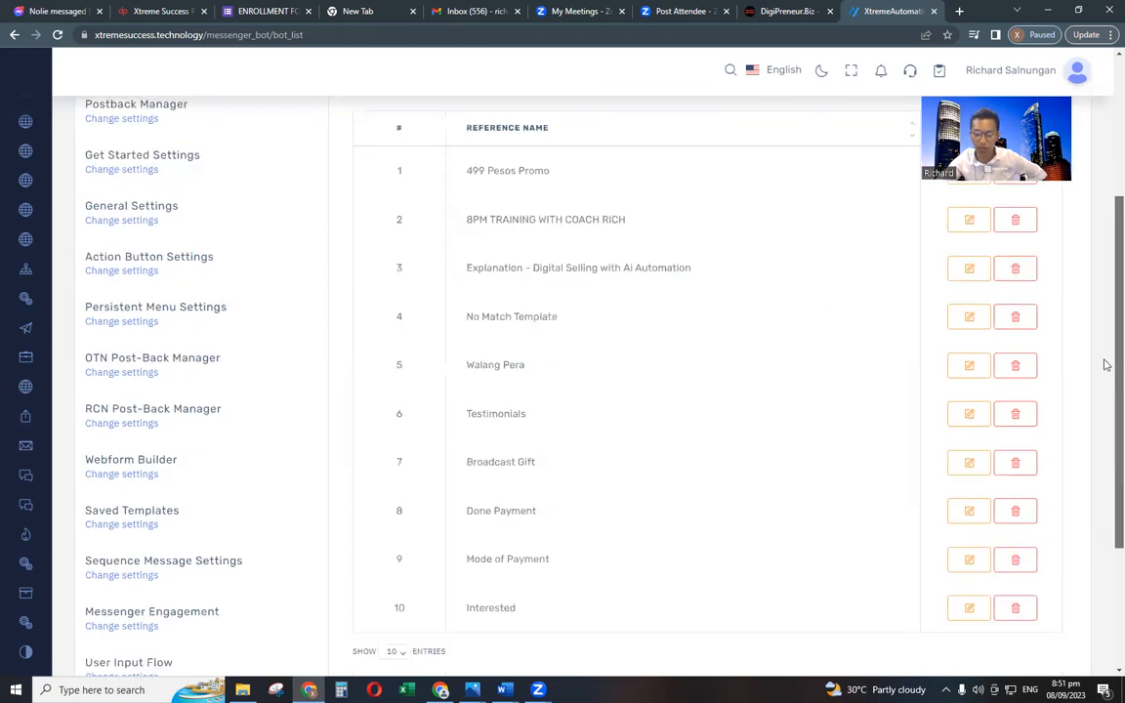
{"action": "scroll", "coordinate": [1107, 365], "scroll_direction": "down", "scroll_amount": 1}
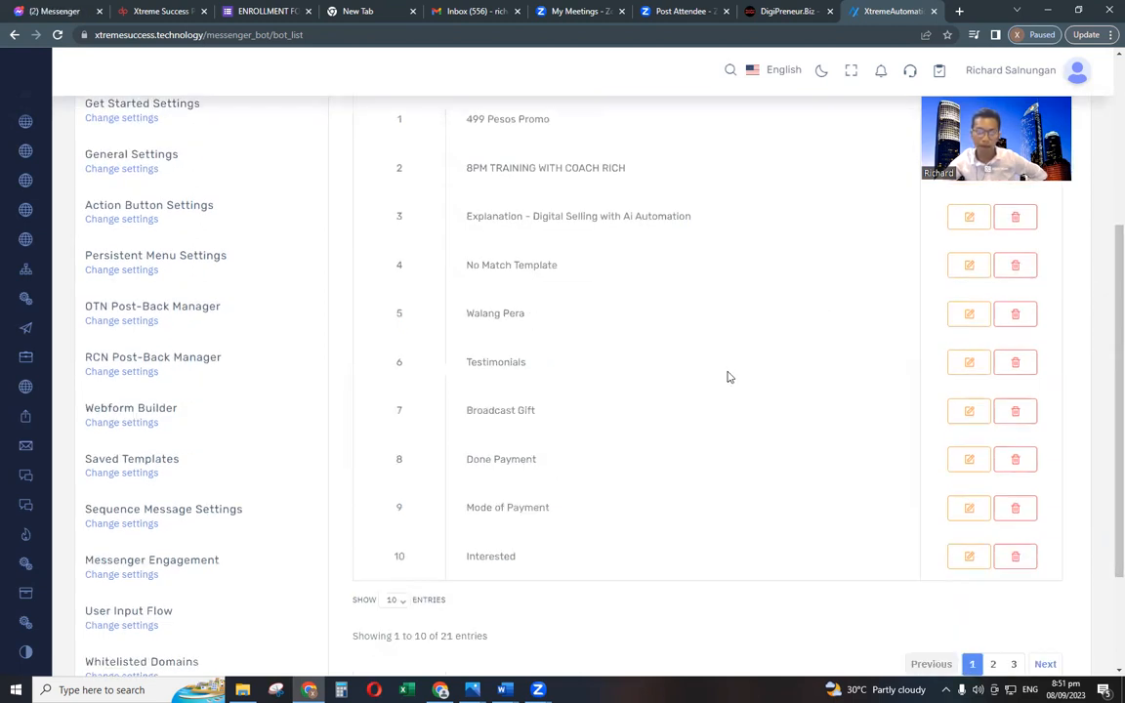
{"action": "scroll", "coordinate": [728, 378], "scroll_direction": "up", "scroll_amount": 1}
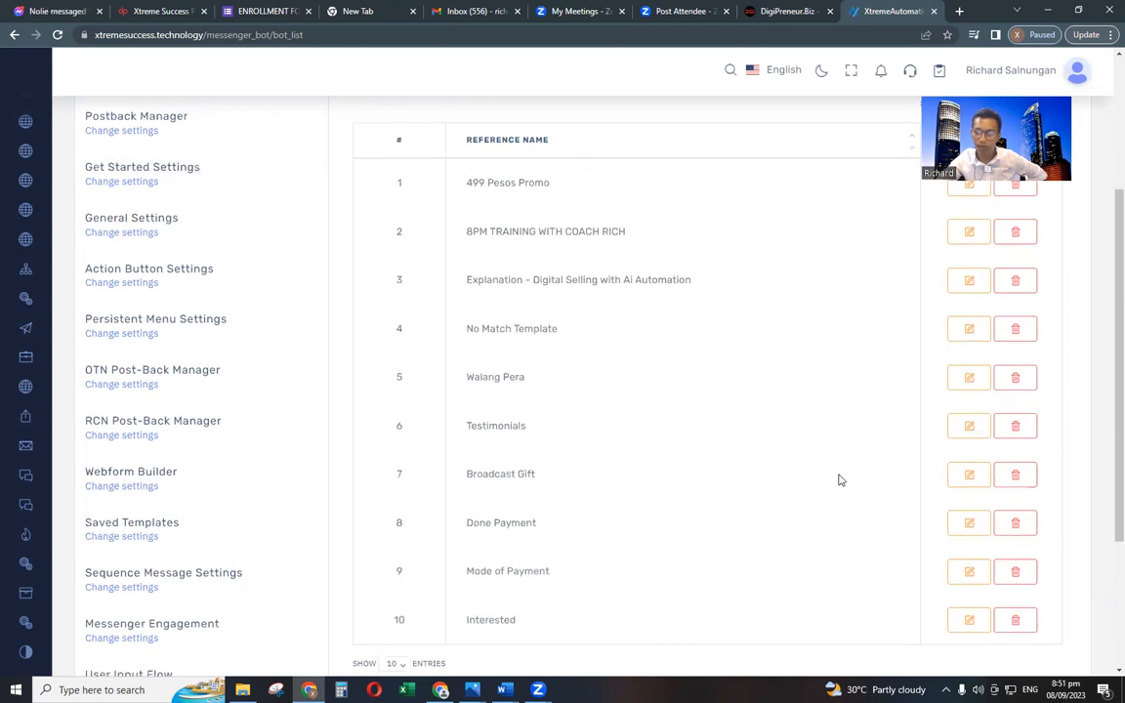
{"action": "scroll", "coordinate": [938, 488], "scroll_direction": "down", "scroll_amount": 2}
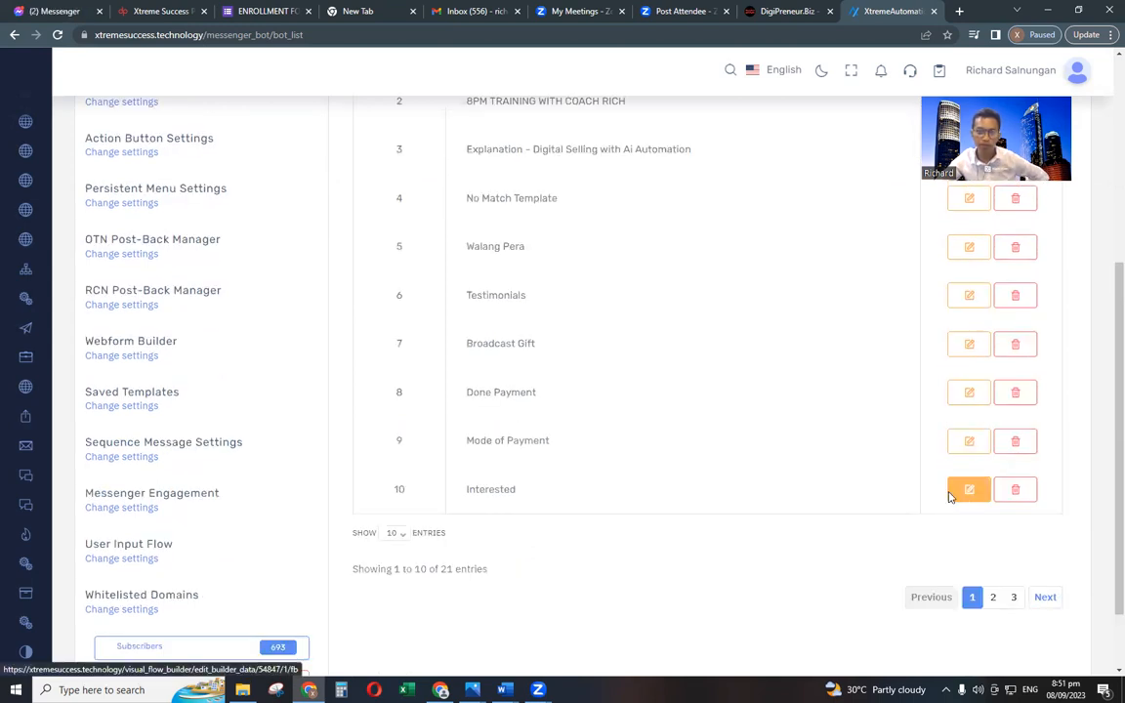
{"action": "left_click", "coordinate": [961, 494]}
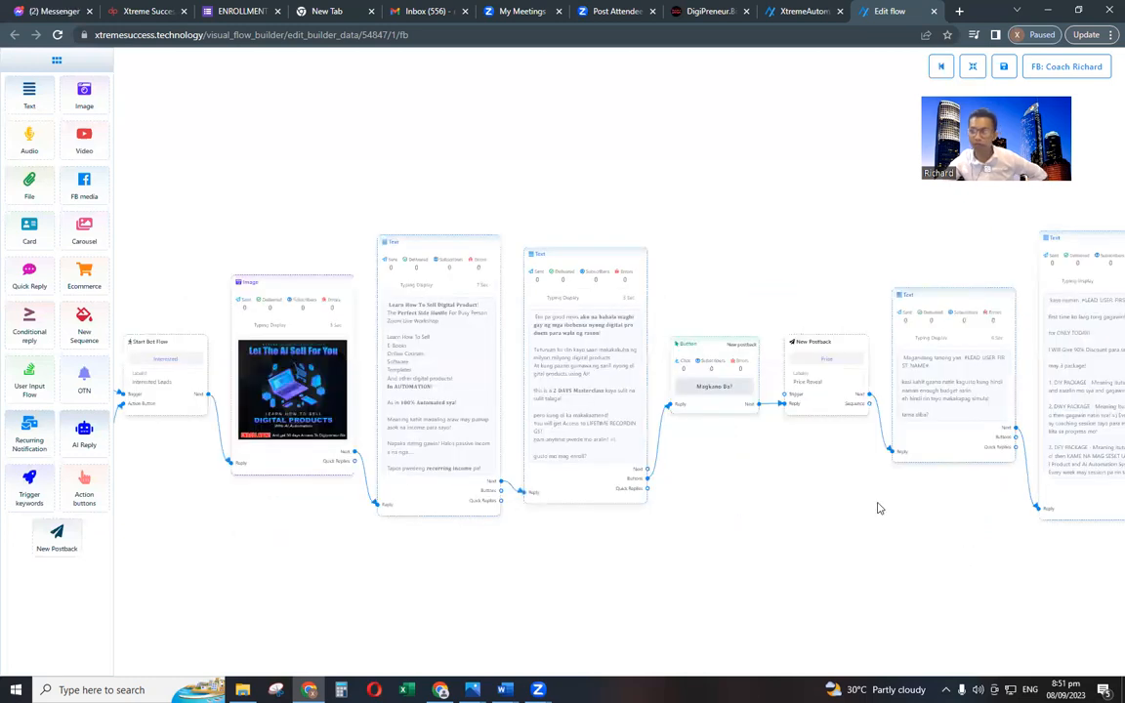
Open and close the settings of the Price postback, and move its block up against the "Magkano Ba?" button block.
{"action": "left_click_drag", "start_coordinate": [861, 525], "coordinate": [887, 511]}
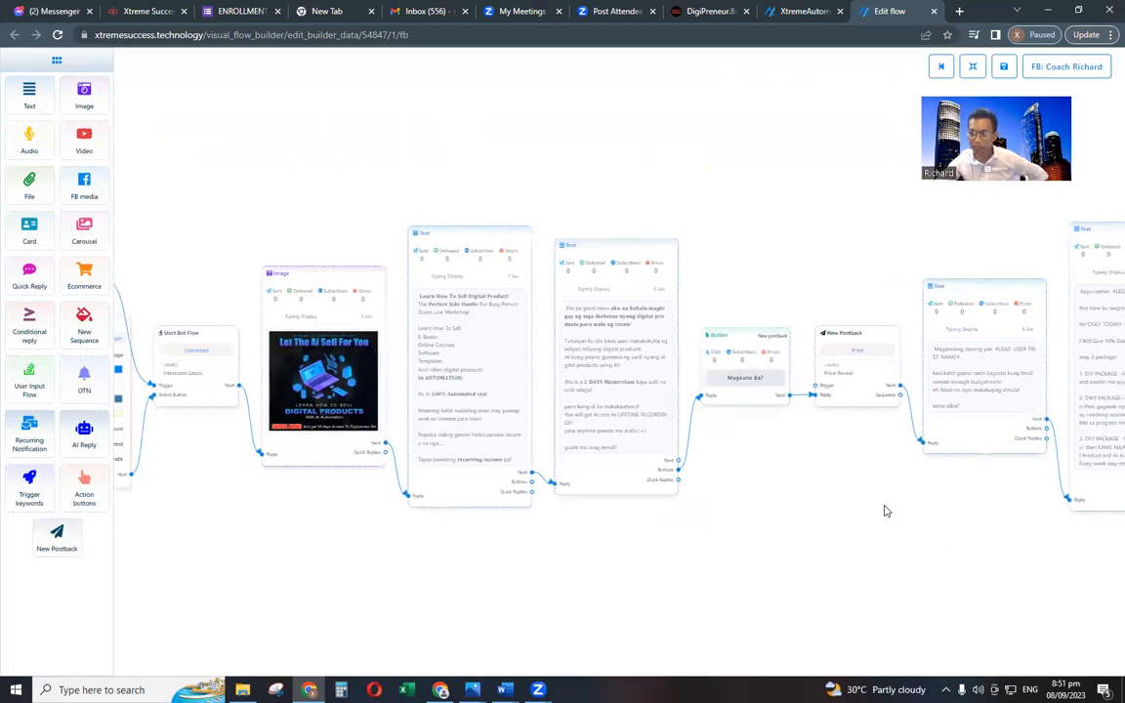
{"action": "scroll", "coordinate": [886, 511], "scroll_direction": "up", "scroll_amount": 3}
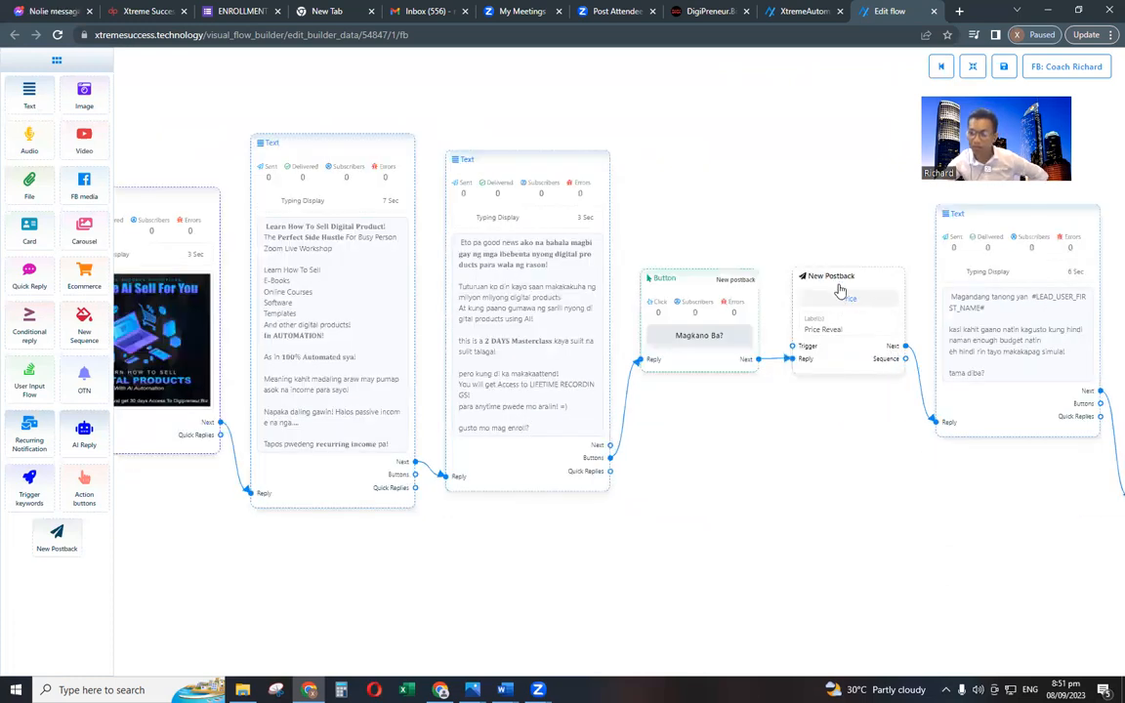
{"action": "left_click_drag", "start_coordinate": [840, 291], "coordinate": [843, 271]}
{"action": "double_click", "coordinate": [899, 343]}
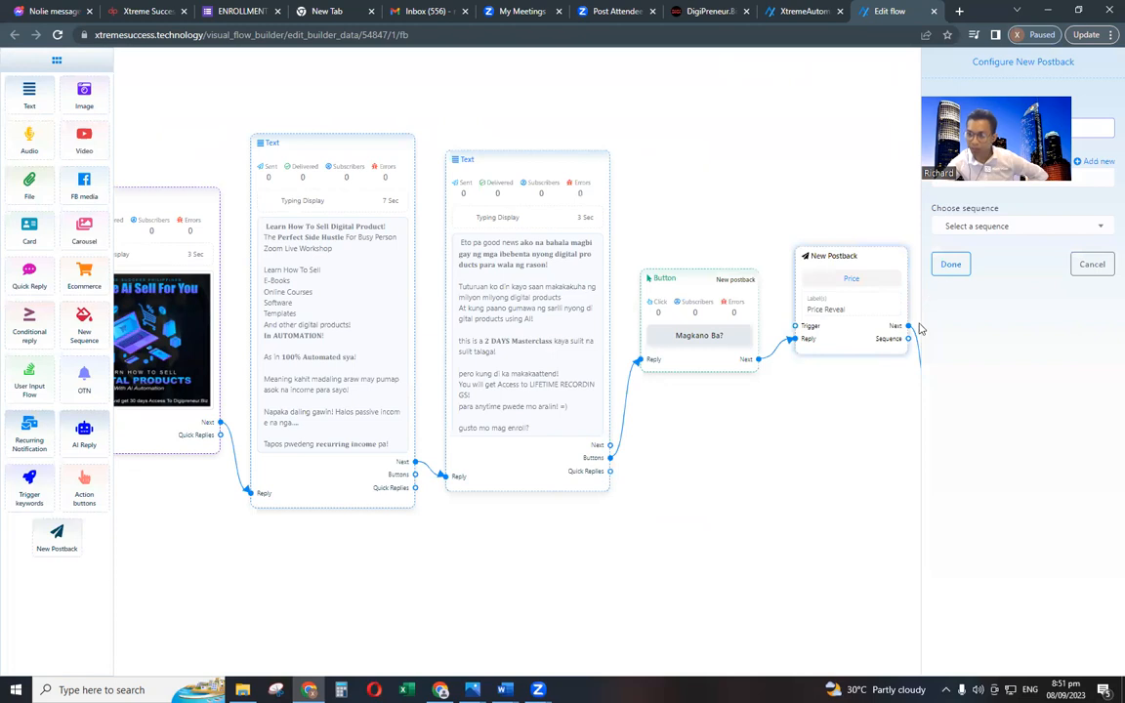
{"action": "left_click", "coordinate": [919, 329]}
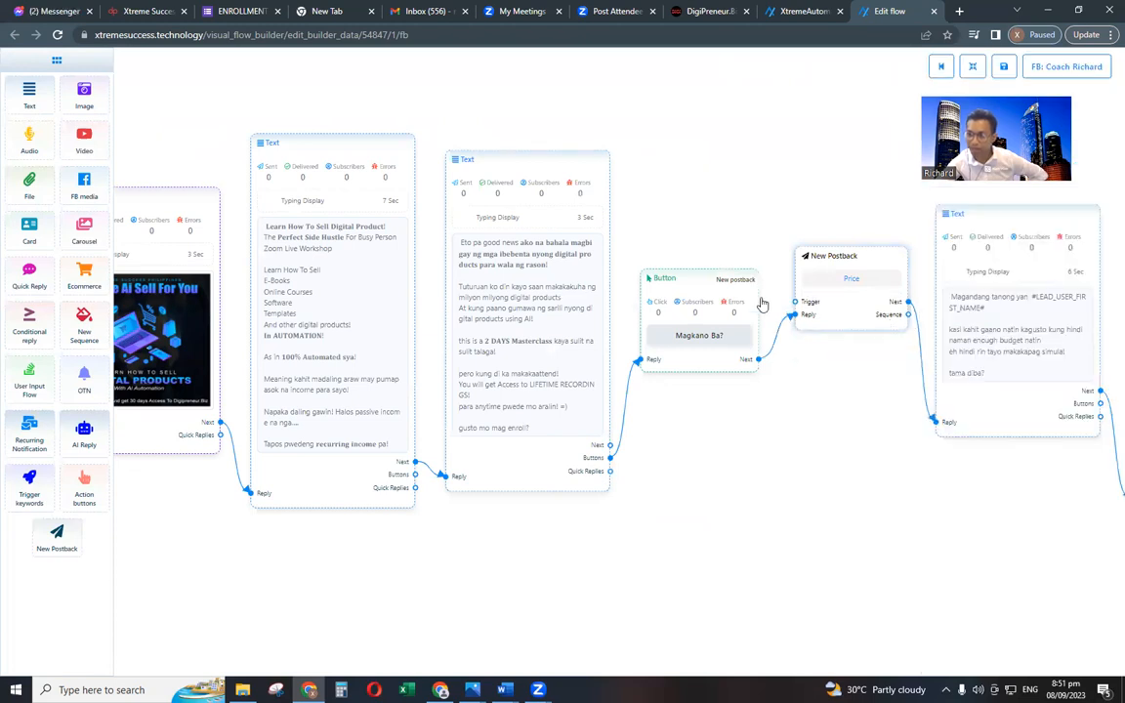
{"action": "left_click_drag", "start_coordinate": [798, 313], "coordinate": [763, 305]}
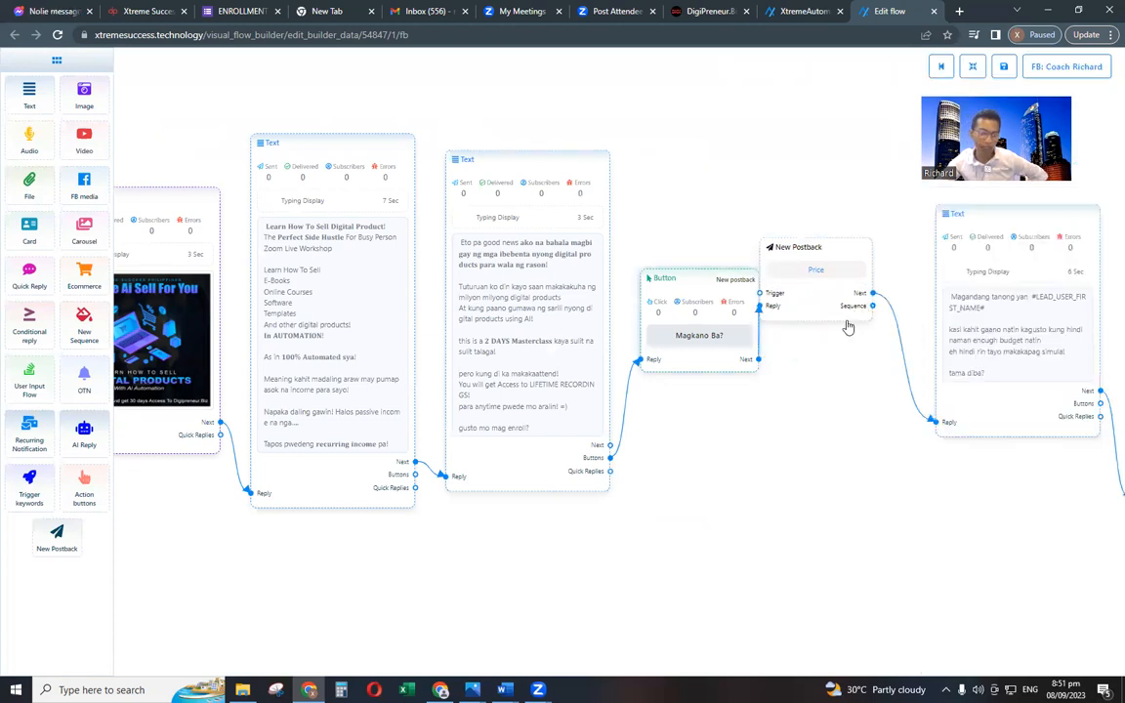
Examine the flow from the trigger keywords and start block through the image, text messages and "Magkano Ba?" button to the price messages.
{"action": "left_click_drag", "start_coordinate": [833, 472], "coordinate": [836, 471]}
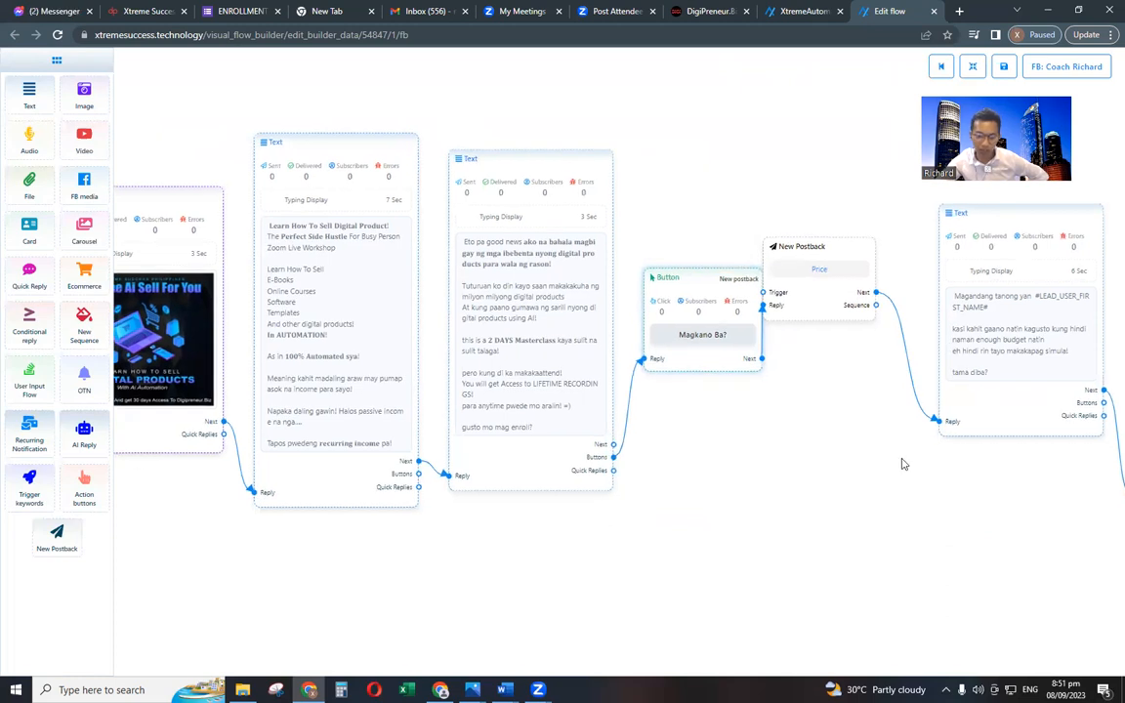
{"action": "left_click_drag", "start_coordinate": [904, 465], "coordinate": [946, 458]}
{"action": "left_click_drag", "start_coordinate": [411, 552], "coordinate": [480, 532]}
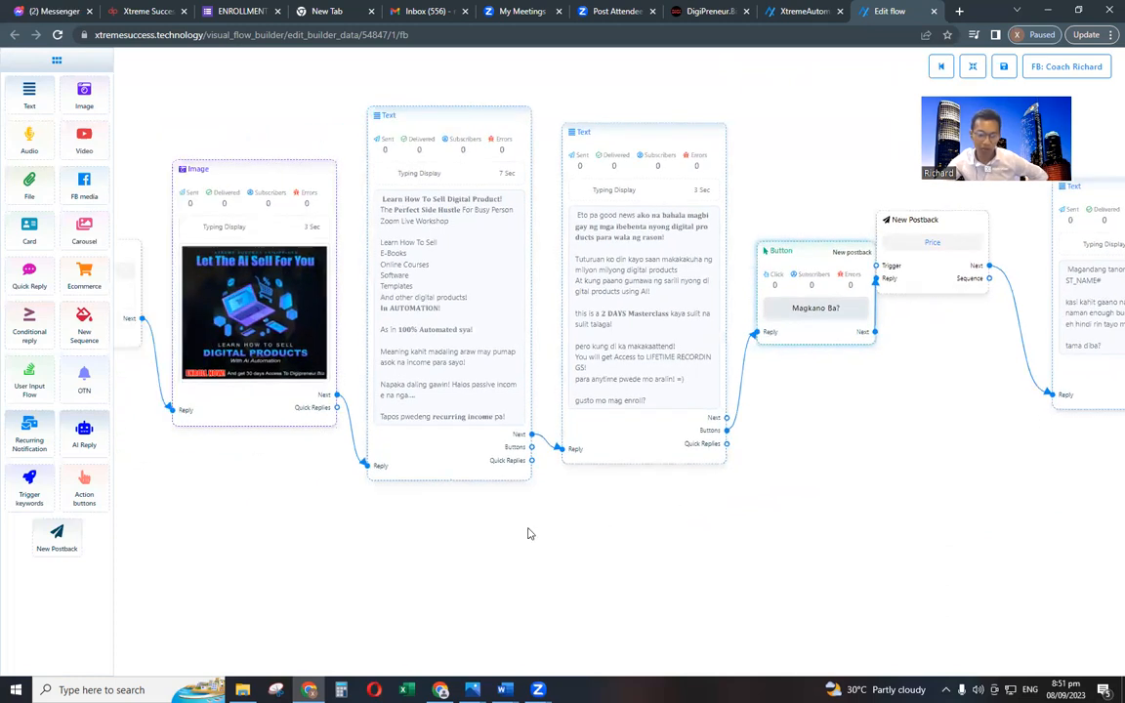
{"action": "left_click_drag", "start_coordinate": [128, 350], "coordinate": [427, 386]}
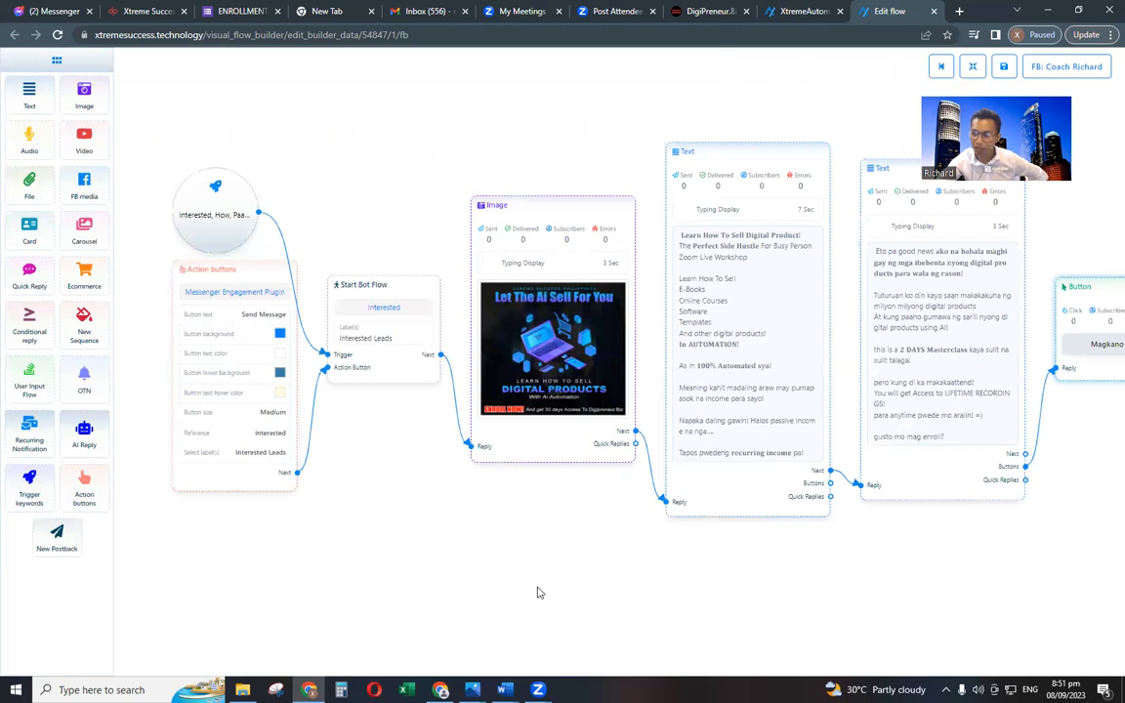
{"action": "left_click_drag", "start_coordinate": [877, 586], "coordinate": [537, 592]}
{"action": "left_click_drag", "start_coordinate": [1082, 506], "coordinate": [955, 510]}
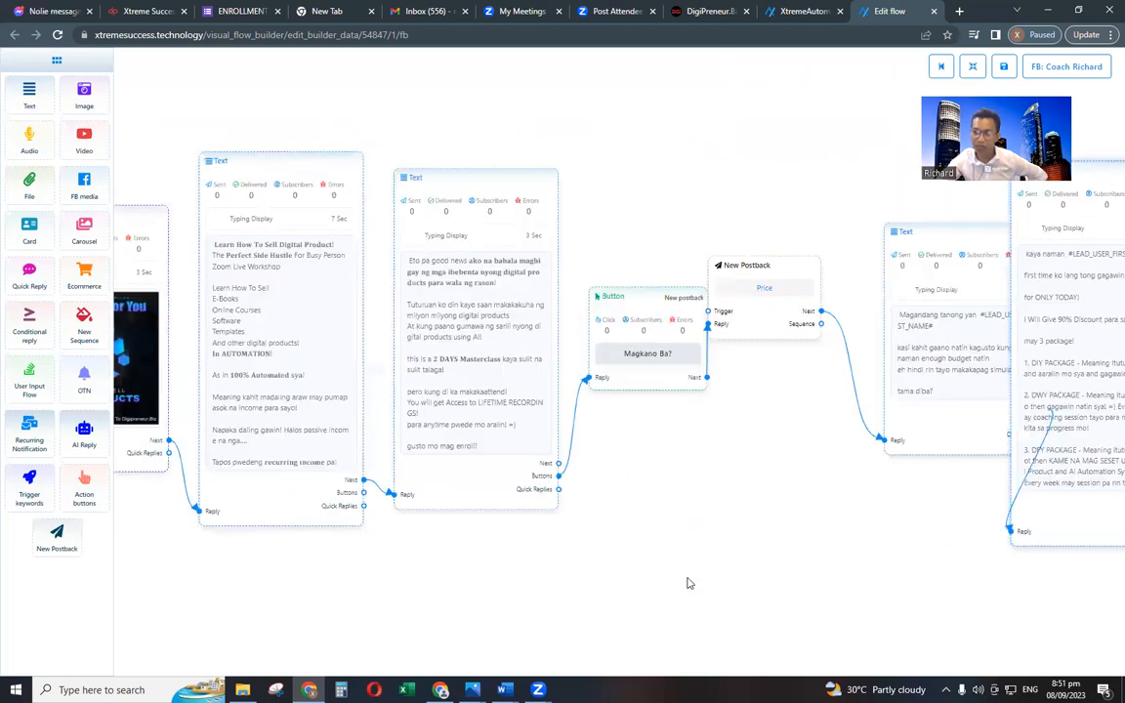
{"action": "double_click", "coordinate": [1055, 391]}
{"action": "left_click", "coordinate": [954, 344]}
{"action": "left_click_drag", "start_coordinate": [766, 433], "coordinate": [648, 445]}
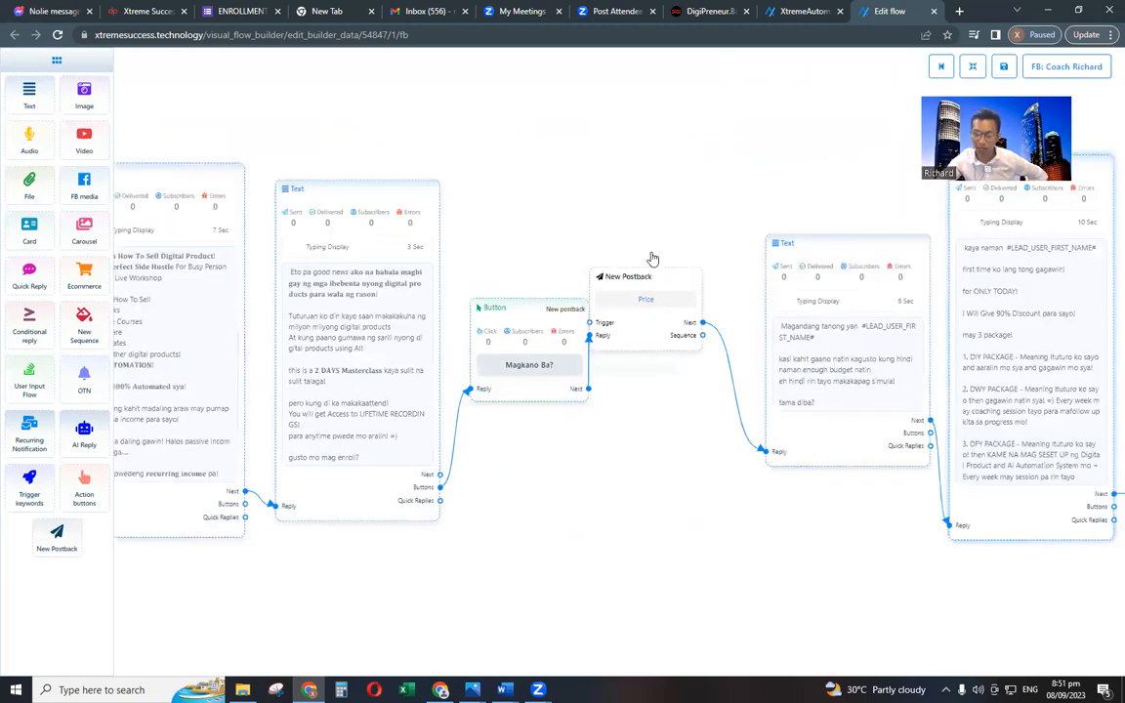
Move the Price postback block above the "Magkano Ba?" button block, then open and close its settings.
{"action": "left_click_drag", "start_coordinate": [645, 293], "coordinate": [648, 193]}
{"action": "double_click", "coordinate": [640, 217]}
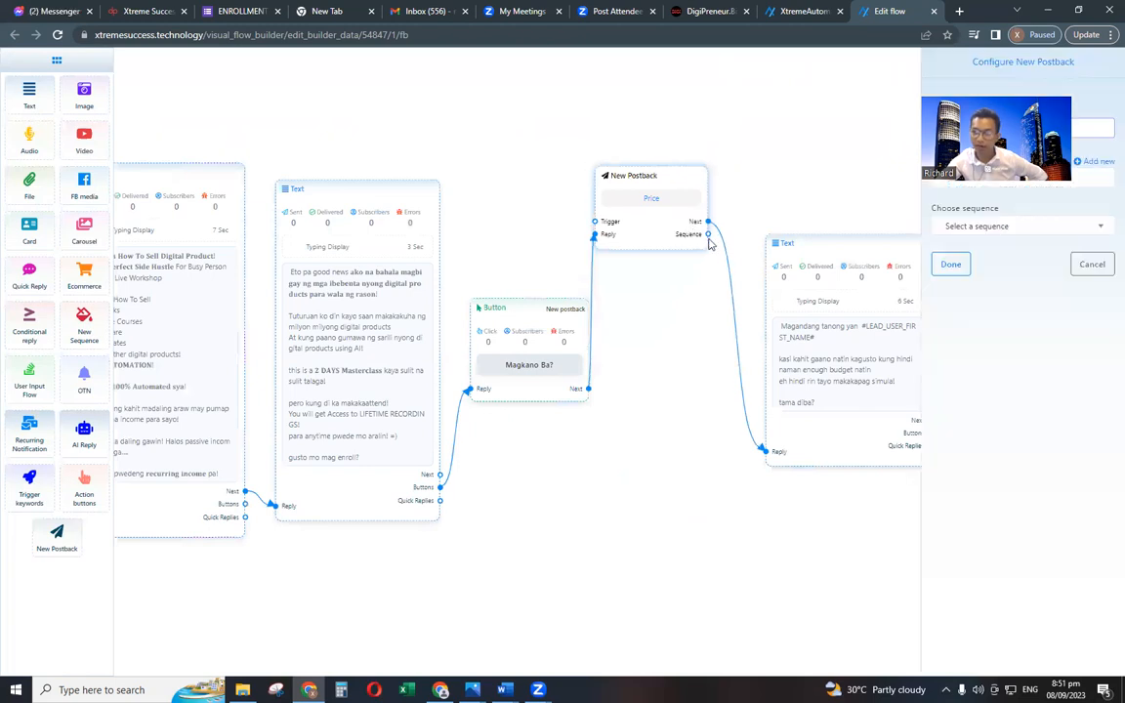
{"action": "left_click", "coordinate": [960, 281]}
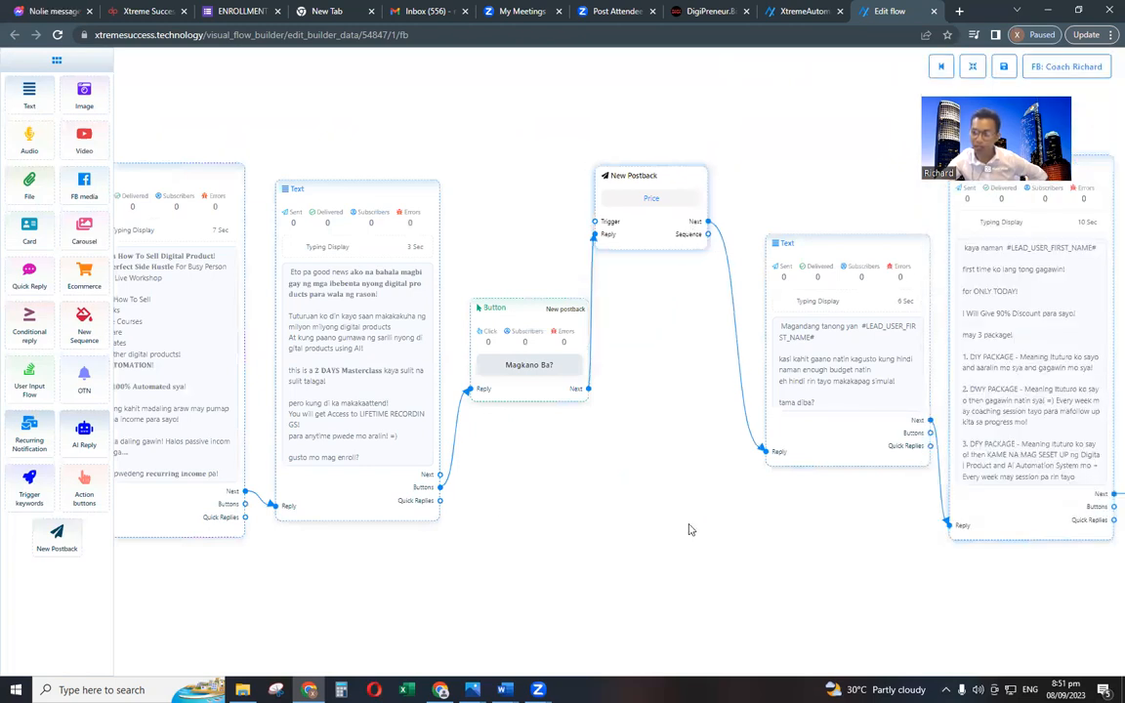
Examine the package offer messages, the carousel of three packages and the DIY, DWY and DFY inclusion branches.
{"action": "left_click_drag", "start_coordinate": [834, 507], "coordinate": [415, 483]}
{"action": "left_click_drag", "start_coordinate": [984, 567], "coordinate": [779, 549]}
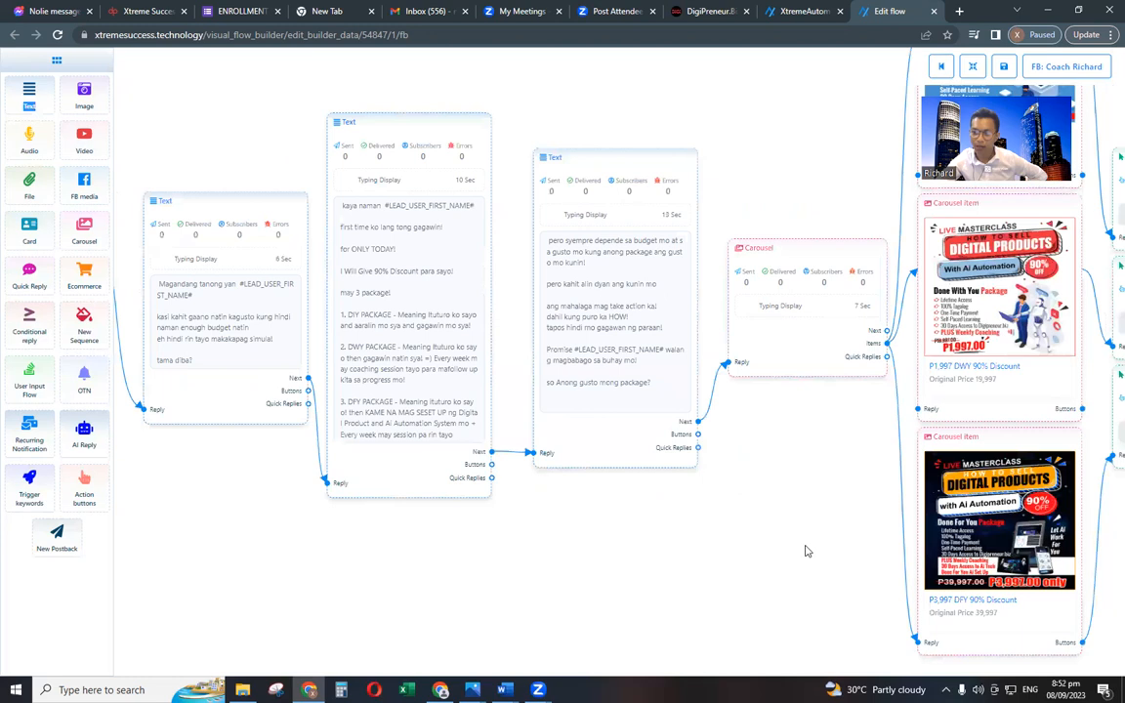
{"action": "scroll", "coordinate": [806, 550], "scroll_direction": "down", "scroll_amount": 2}
{"action": "scroll", "coordinate": [806, 551], "scroll_direction": "down", "scroll_amount": 2}
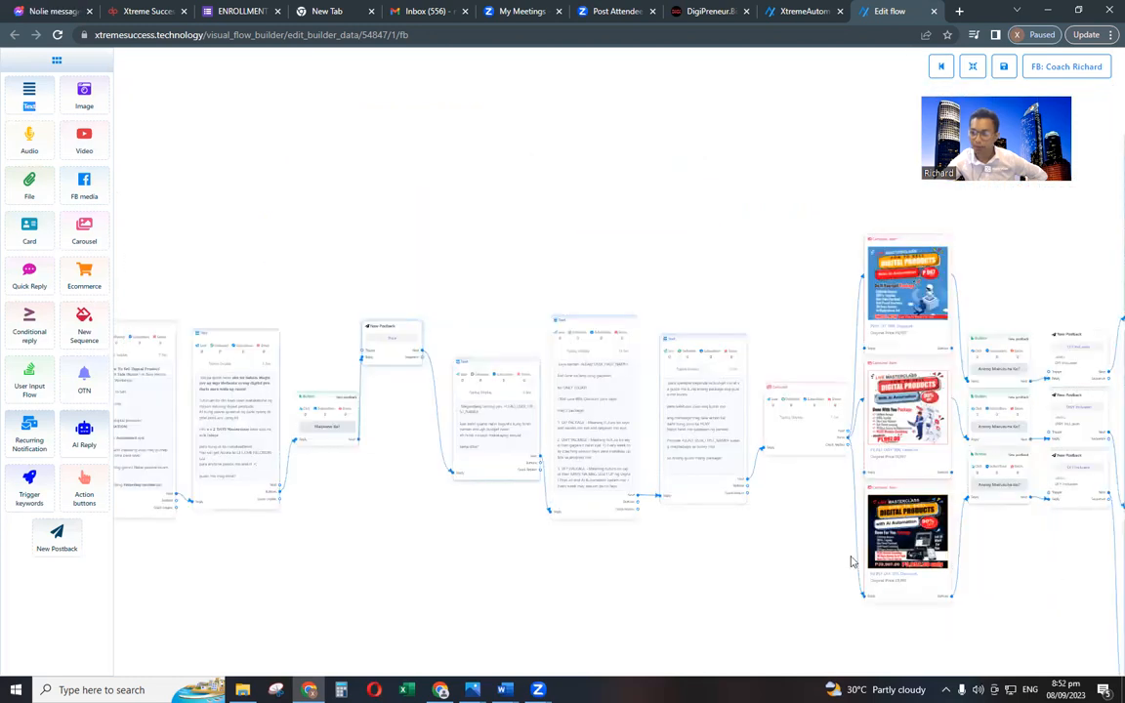
{"action": "scroll", "coordinate": [699, 536], "scroll_direction": "down", "scroll_amount": 1}
{"action": "left_click_drag", "start_coordinate": [967, 540], "coordinate": [734, 522]}
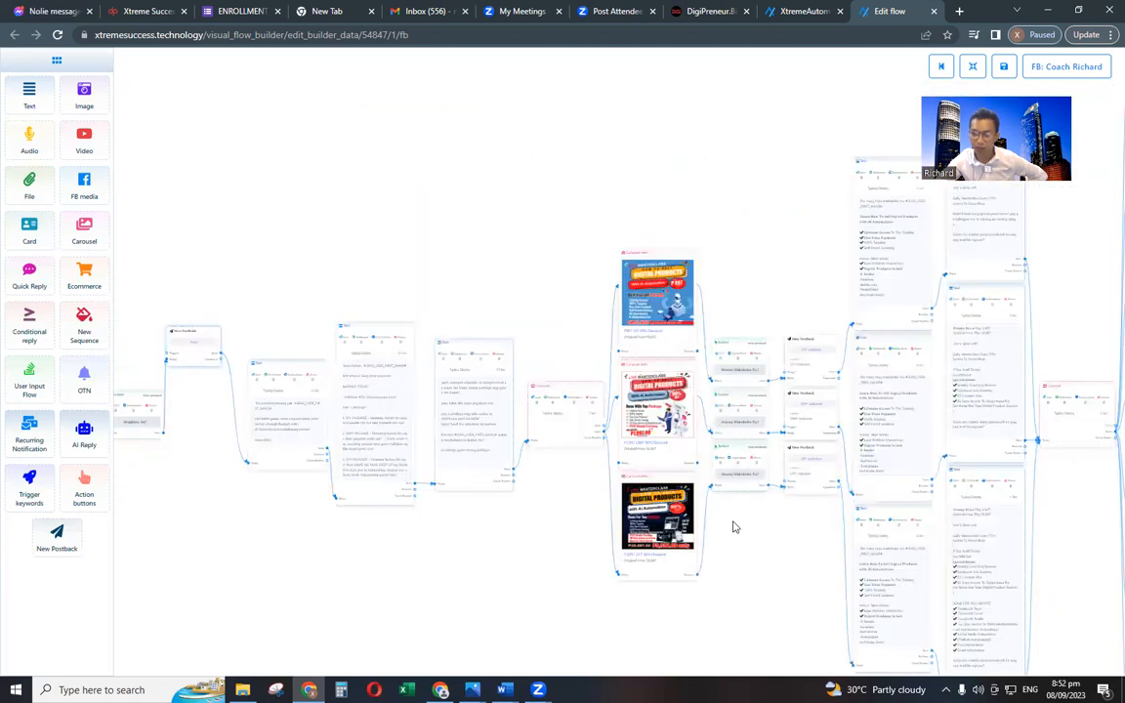
{"action": "scroll", "coordinate": [734, 528], "scroll_direction": "up", "scroll_amount": 1}
{"action": "scroll", "coordinate": [734, 527], "scroll_direction": "up", "scroll_amount": 1}
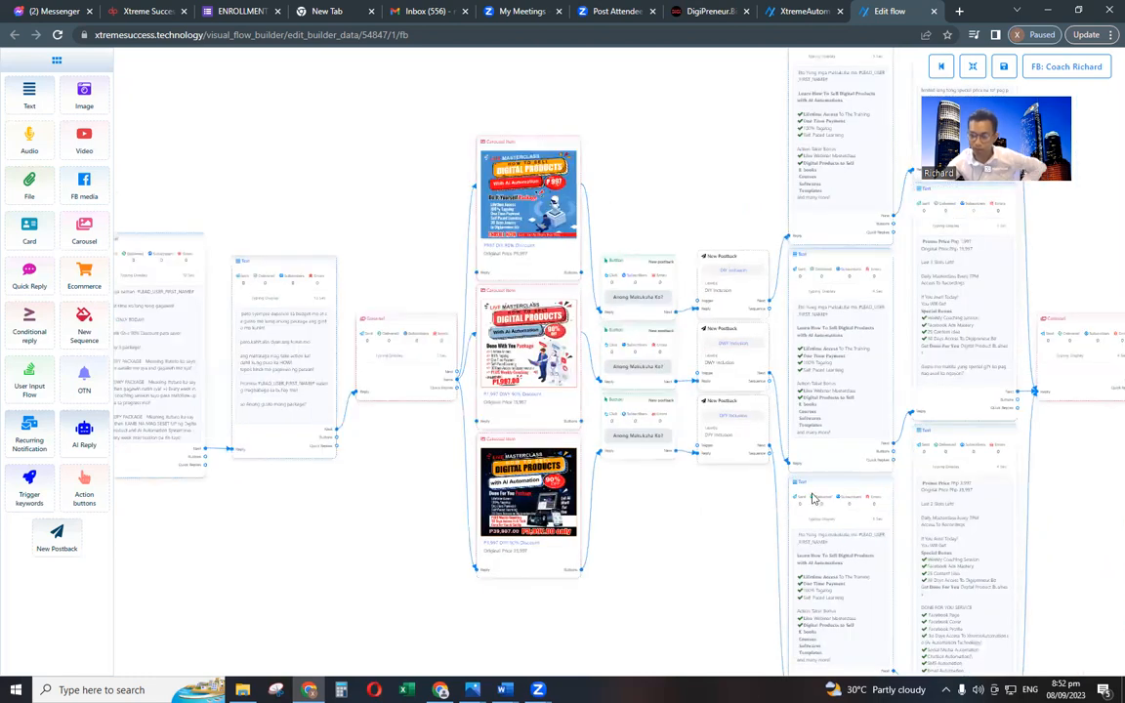
{"action": "scroll", "coordinate": [740, 447], "scroll_direction": "up", "scroll_amount": 2}
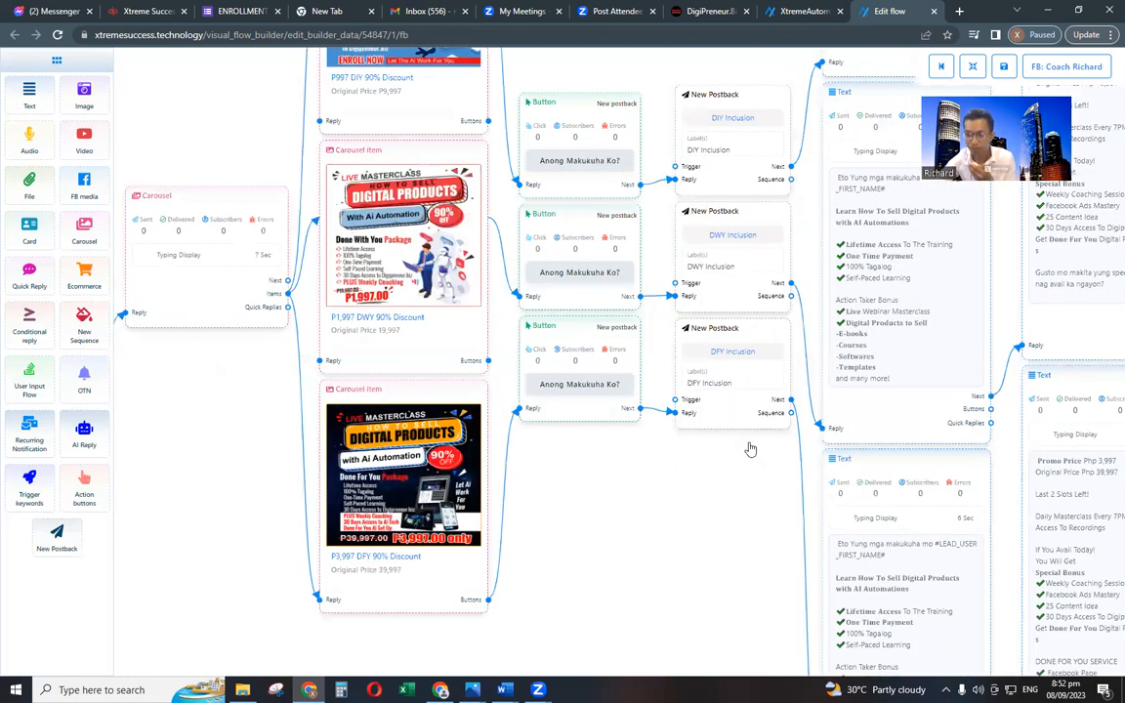
Move the DFY Inclusion postback block closer to its "Anong Makukuha Ko?" button and return to the package offer messages.
{"action": "left_click_drag", "start_coordinate": [793, 420], "coordinate": [753, 447]}
{"action": "left_click_drag", "start_coordinate": [754, 516], "coordinate": [1054, 496]}
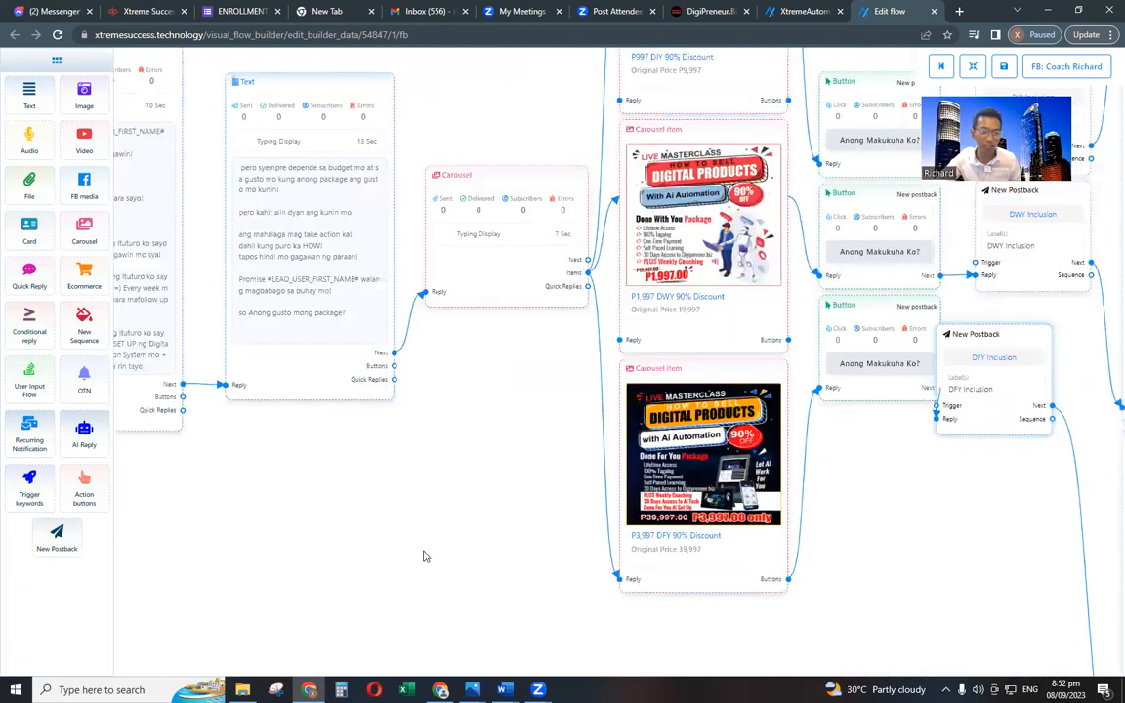
{"action": "left_click_drag", "start_coordinate": [424, 556], "coordinate": [646, 554]}
{"action": "left_click_drag", "start_coordinate": [387, 582], "coordinate": [661, 601]}
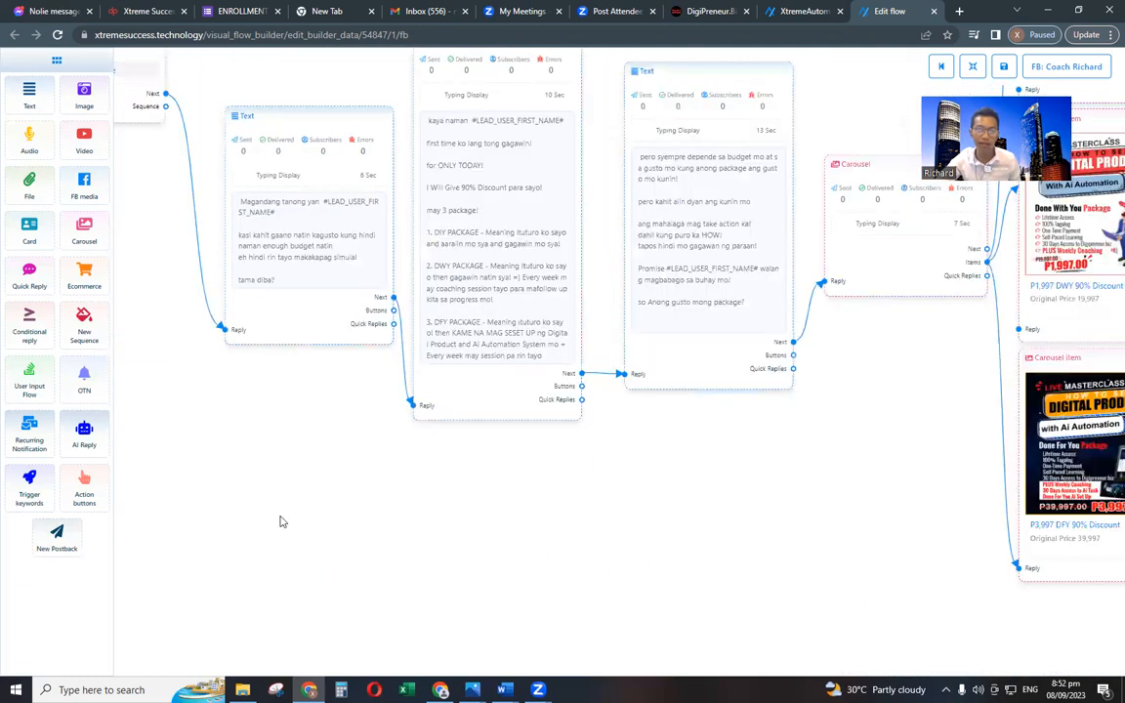
Examine the flow from the package offer messages back to the start block and forward to the package carousel.
{"action": "left_click_drag", "start_coordinate": [461, 601], "coordinate": [470, 598]}
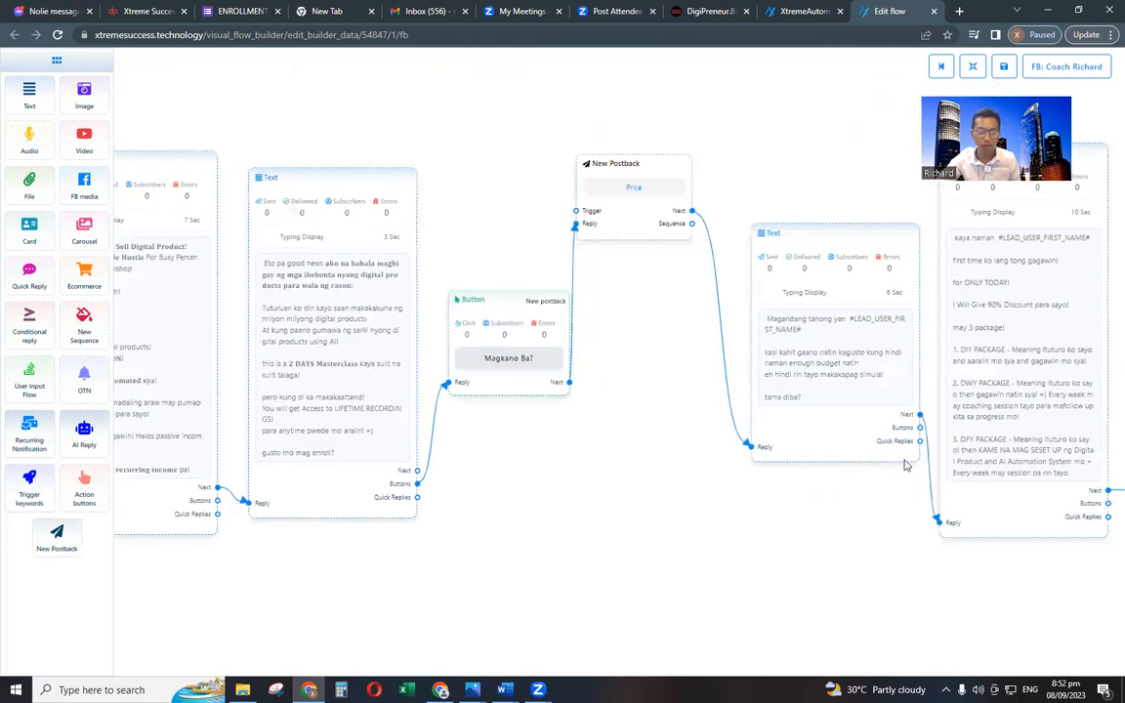
{"action": "left_click_drag", "start_coordinate": [626, 465], "coordinate": [907, 466]}
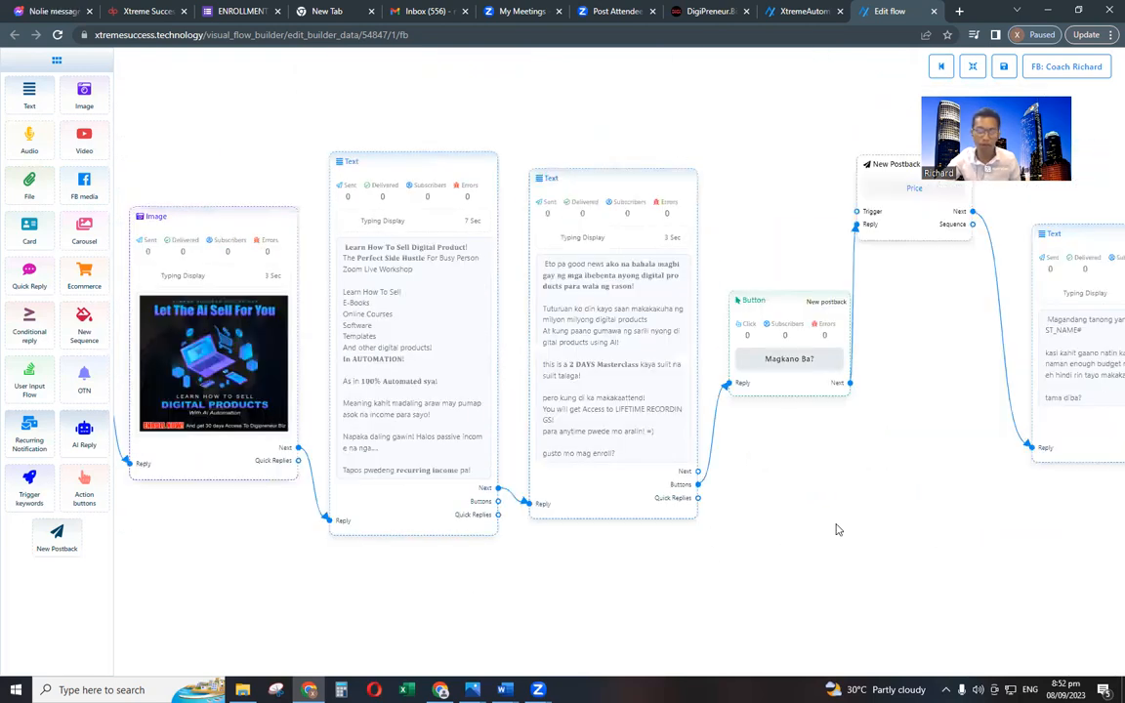
{"action": "left_click_drag", "start_coordinate": [838, 530], "coordinate": [851, 530]}
{"action": "scroll", "coordinate": [848, 529], "scroll_direction": "down", "scroll_amount": 2}
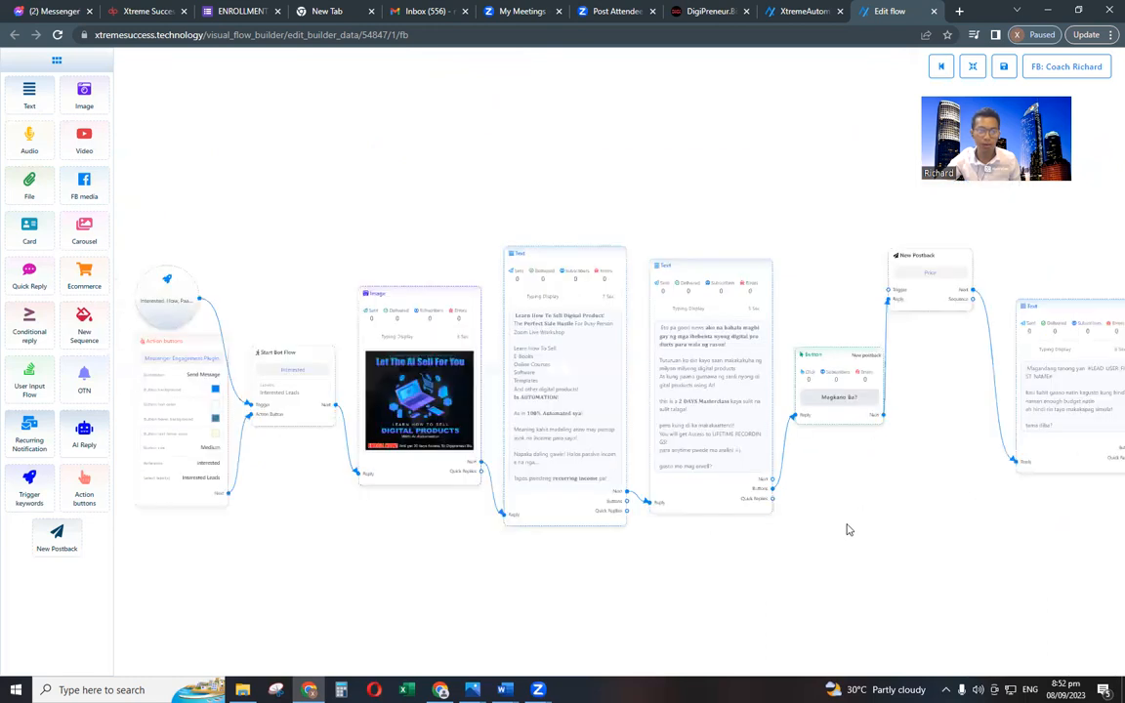
{"action": "left_click_drag", "start_coordinate": [656, 512], "coordinate": [493, 507]}
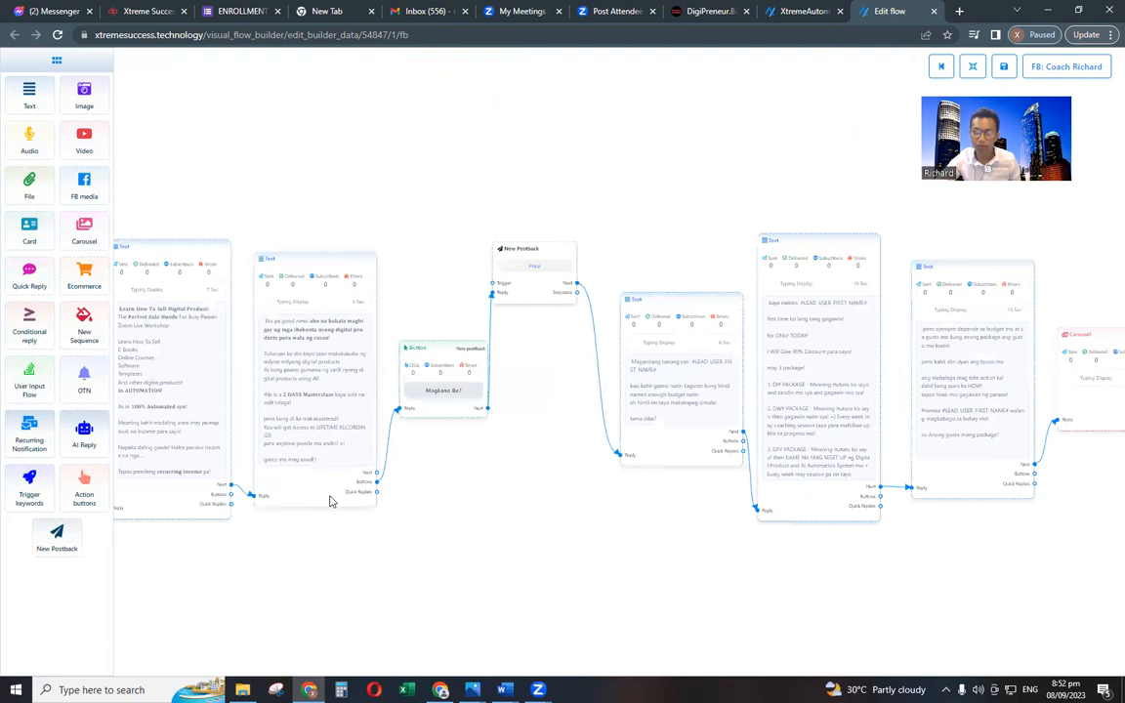
{"action": "left_click_drag", "start_coordinate": [330, 501], "coordinate": [289, 497]}
{"action": "left_click_drag", "start_coordinate": [841, 484], "coordinate": [571, 512]}
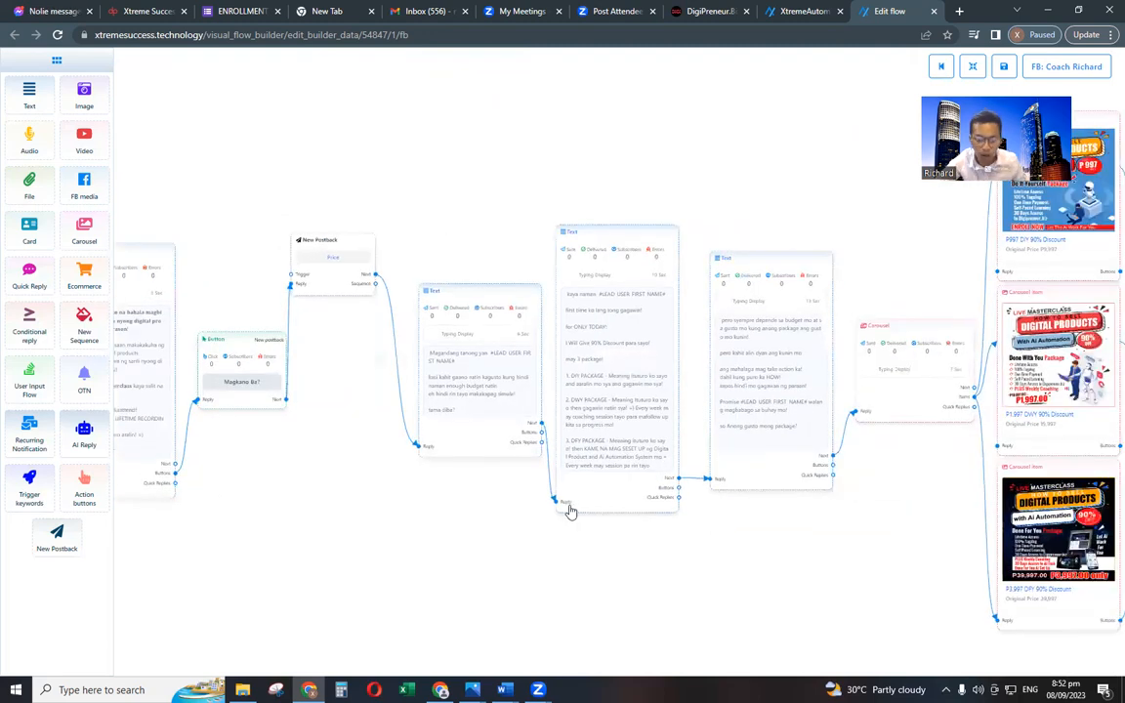
Move the Price postback block below the "Magkano Ba?" button block and attach a new sequence to its Sequence output.
{"action": "scroll", "coordinate": [475, 537], "scroll_direction": "up", "scroll_amount": 1}
{"action": "left_click_drag", "start_coordinate": [280, 398], "coordinate": [333, 415]}
{"action": "left_click_drag", "start_coordinate": [410, 187], "coordinate": [309, 433]}
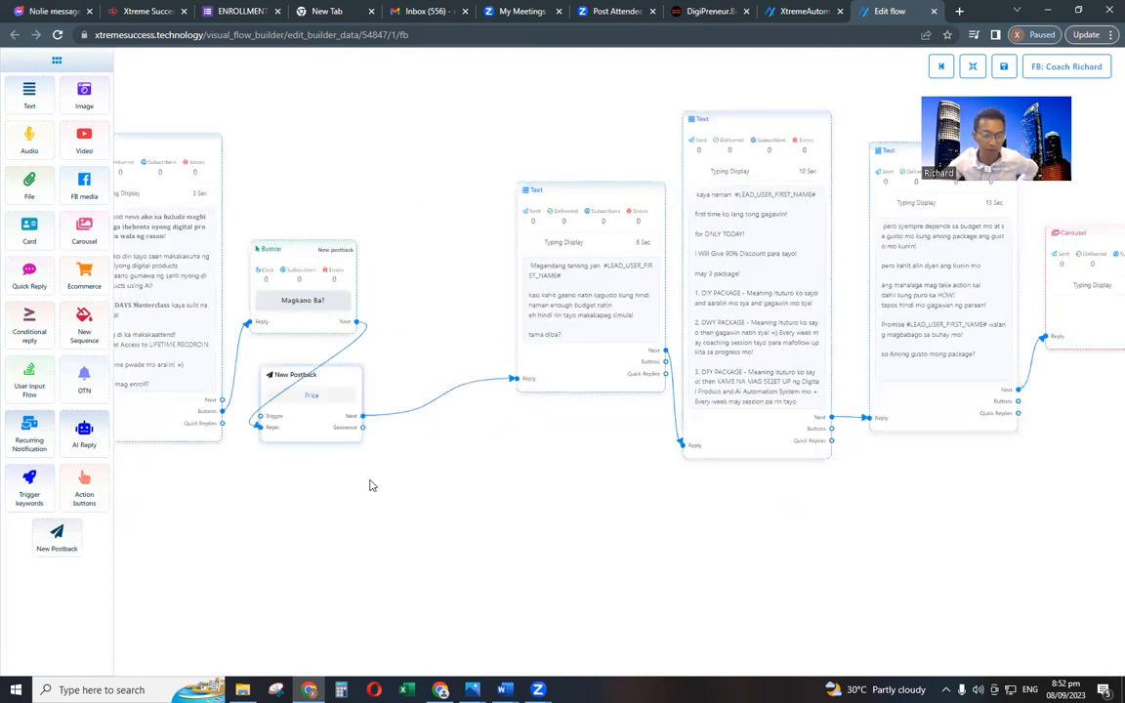
{"action": "scroll", "coordinate": [373, 485], "scroll_direction": "up", "scroll_amount": 4}
{"action": "left_click_drag", "start_coordinate": [332, 401], "coordinate": [476, 409]}
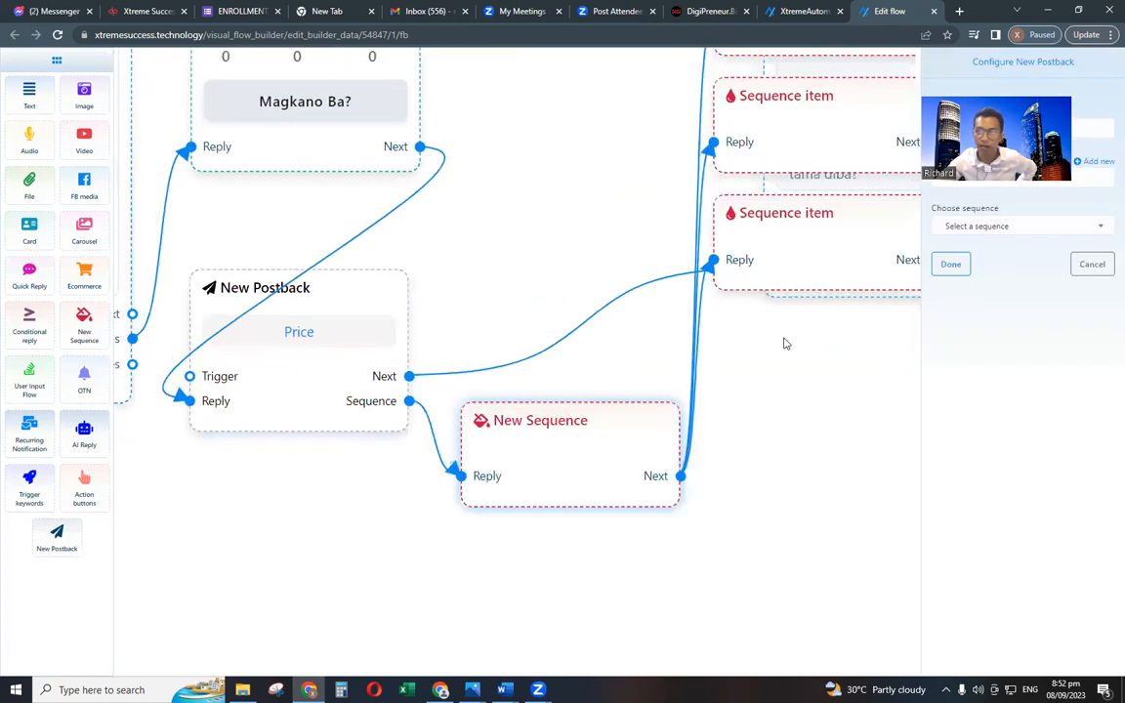
Close the Price postback's settings and auto-arrange the flow so the new sequence's blocks are laid out without overlap.
{"action": "left_click", "coordinate": [970, 264]}
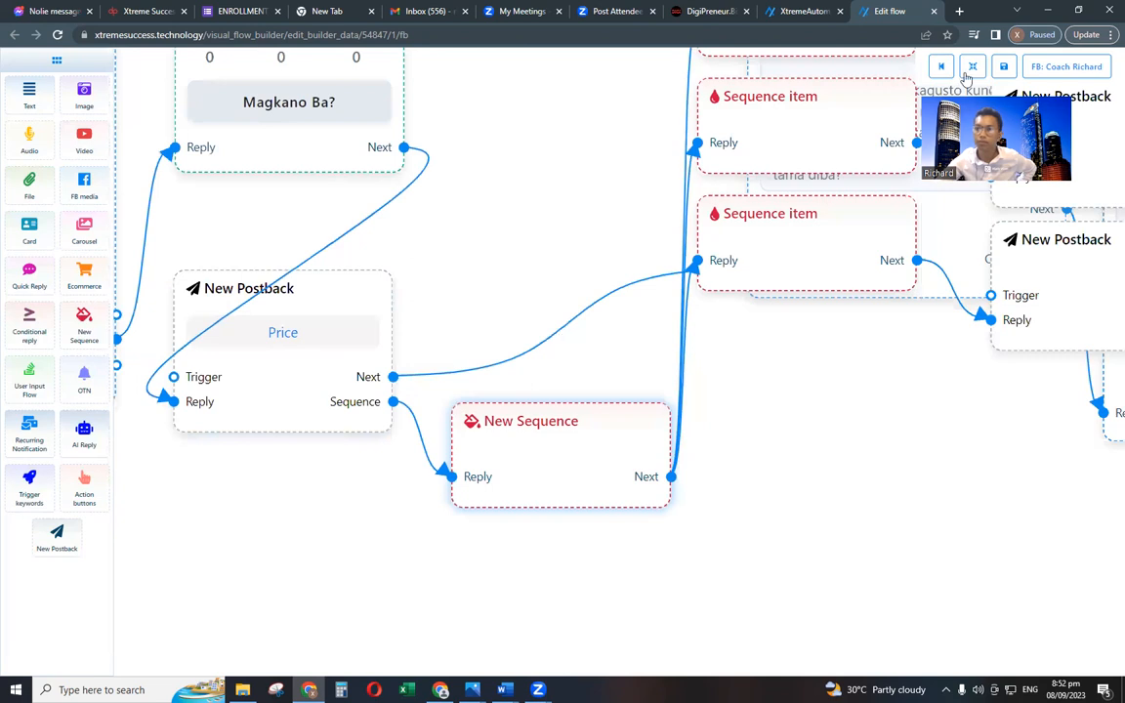
{"action": "left_click_drag", "start_coordinate": [954, 548], "coordinate": [397, 514]}
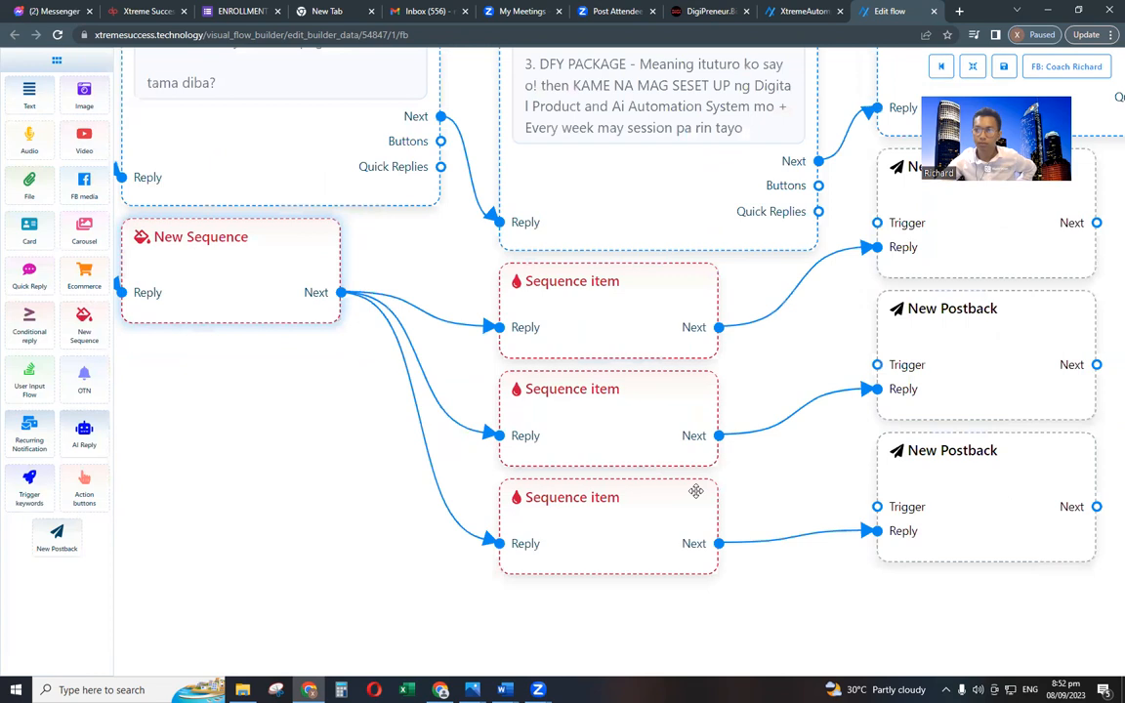
{"action": "scroll", "coordinate": [696, 491], "scroll_direction": "down", "scroll_amount": 2}
{"action": "scroll", "coordinate": [1069, 432], "scroll_direction": "down", "scroll_amount": 2}
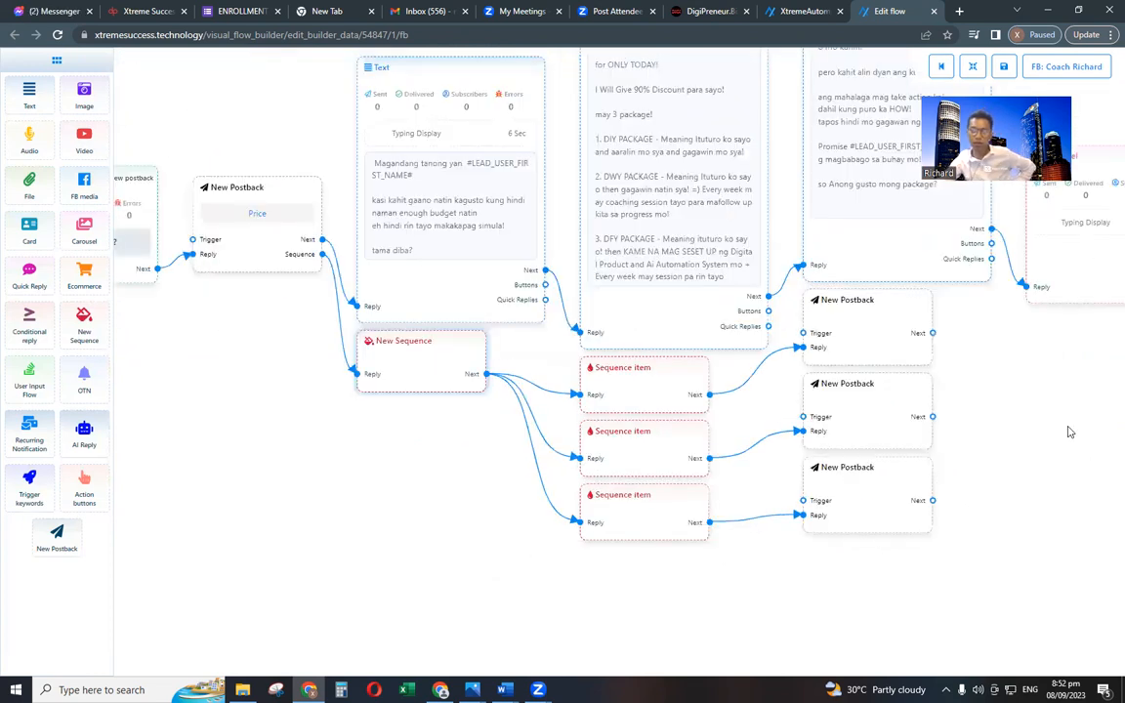
{"action": "left_click_drag", "start_coordinate": [1067, 432], "coordinate": [1123, 477]}
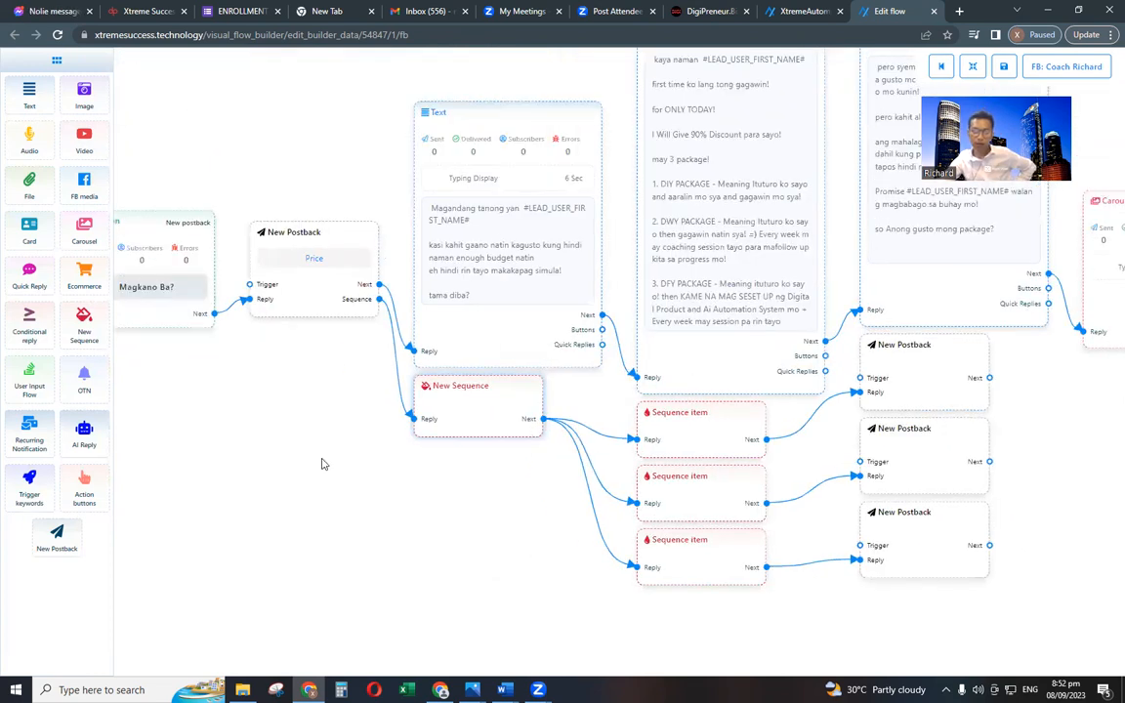
Open the new sequence's settings and name the sequence "Follo-up Sequence".
{"action": "double_click", "coordinate": [473, 416]}
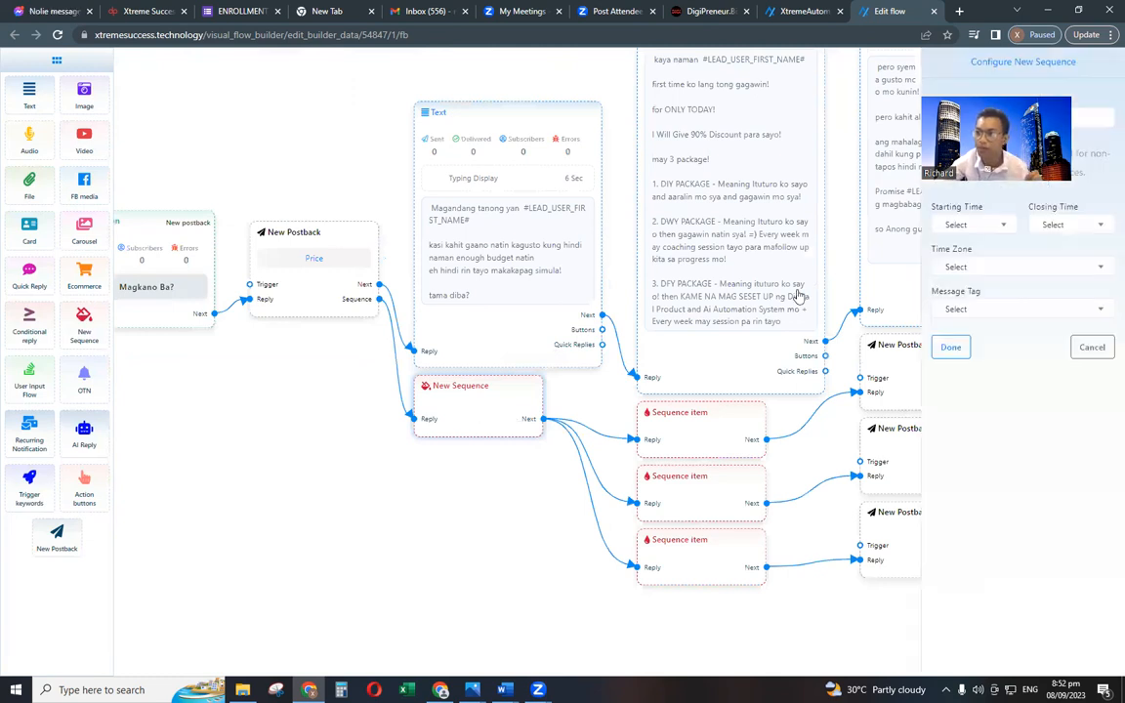
{"action": "double_click", "coordinate": [796, 86]}
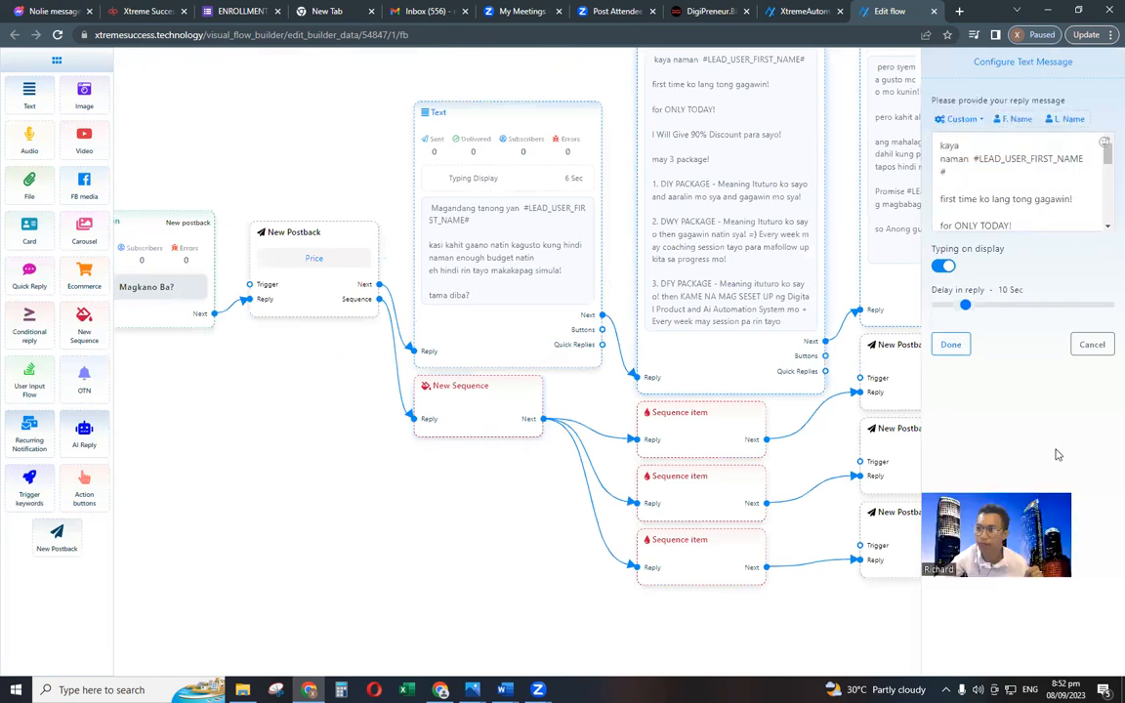
{"action": "left_click", "coordinate": [436, 448]}
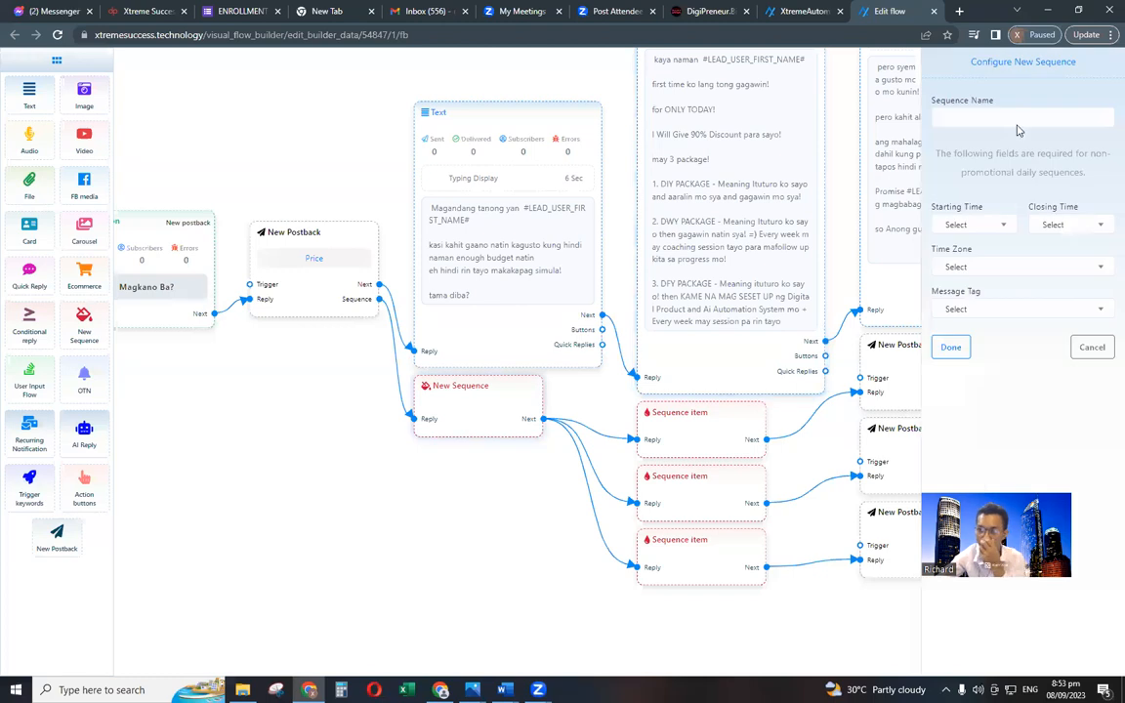
{"action": "left_click", "coordinate": [959, 119]}
{"action": "type", "text": "Follow"}
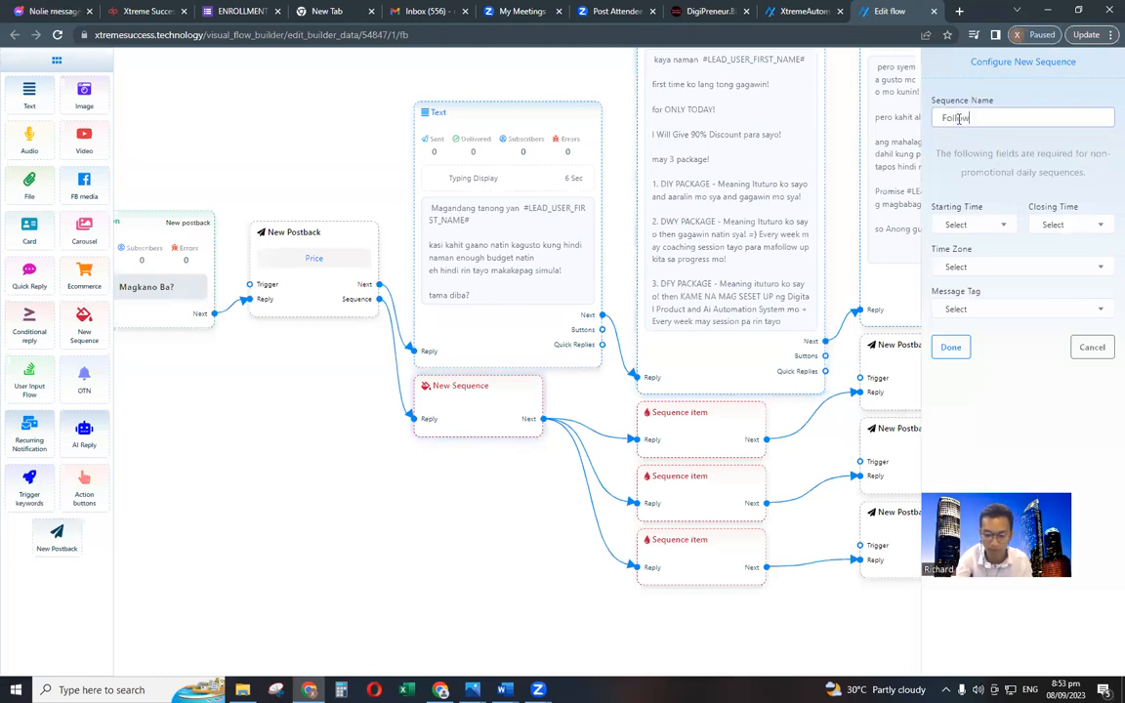
{"action": "type", "text": "-u"}
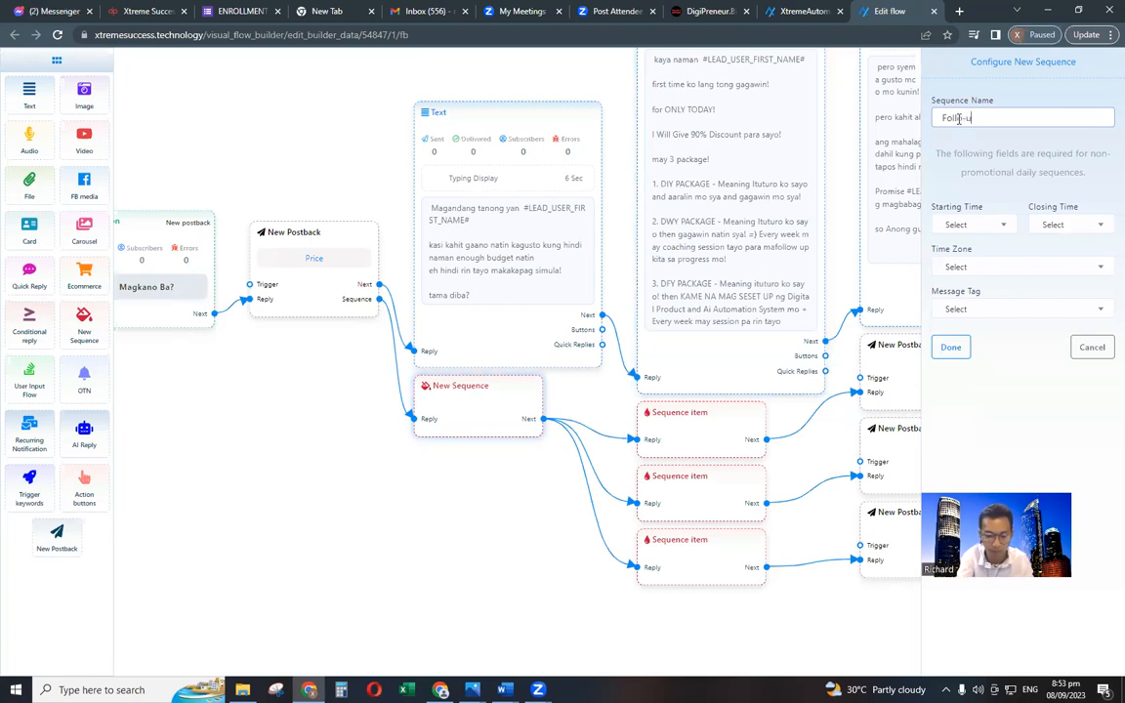
{"action": "type", "text": "p Sequence"}
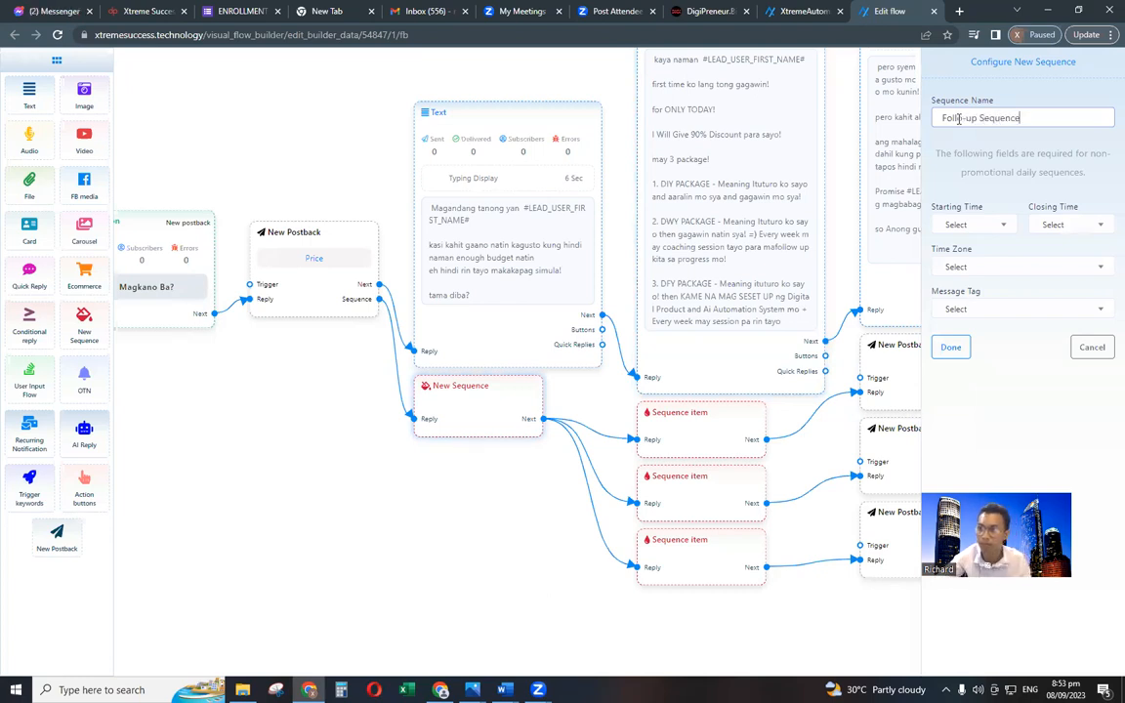
Set the sequence's starting time to 19:00.
{"action": "left_click", "coordinate": [971, 226]}
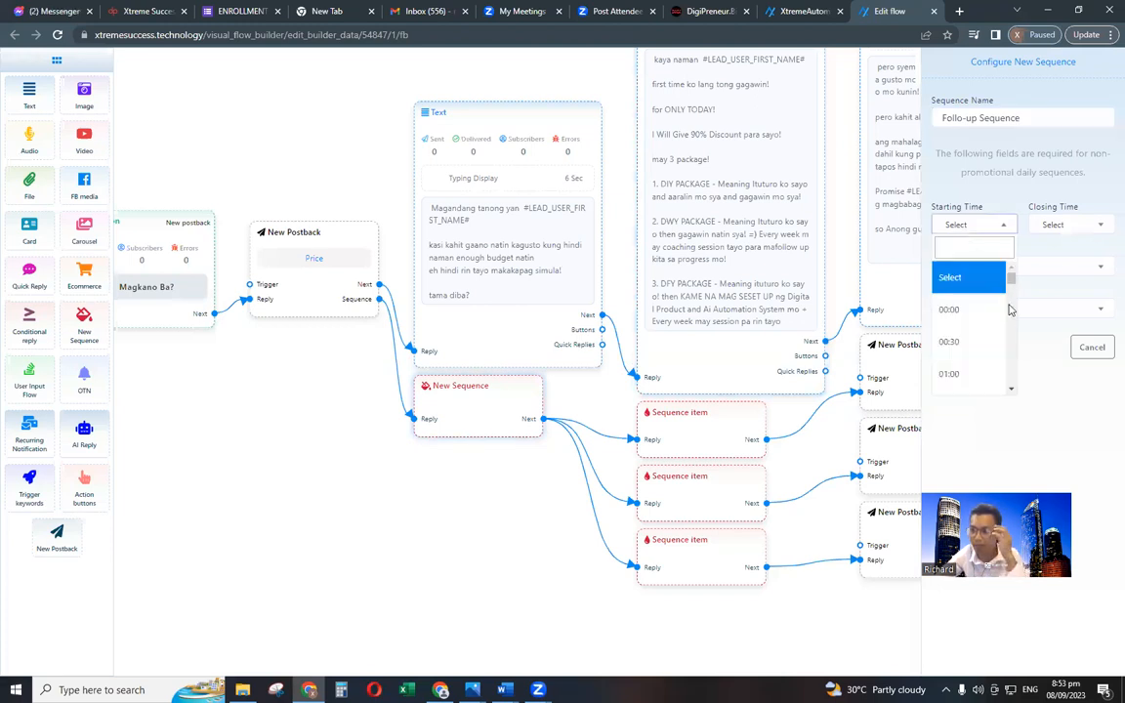
{"action": "scroll", "coordinate": [1011, 309], "scroll_direction": "down", "scroll_amount": 5}
{"action": "left_click_drag", "start_coordinate": [1015, 322], "coordinate": [1019, 355]}
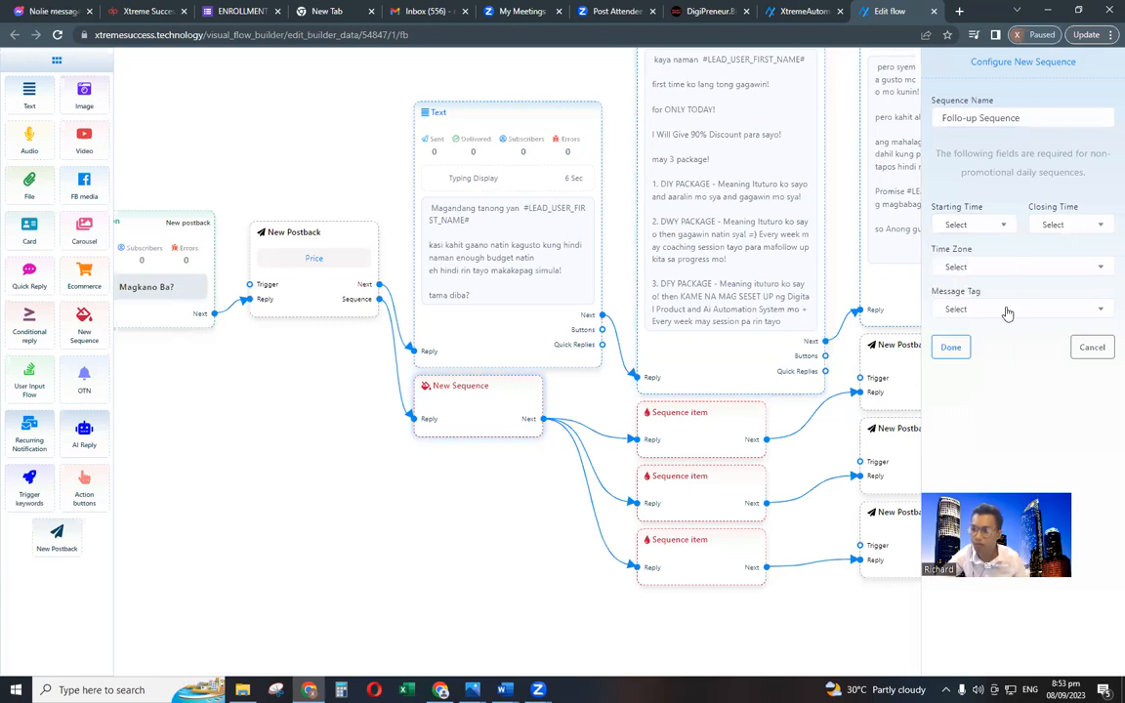
{"action": "left_click", "coordinate": [978, 229]}
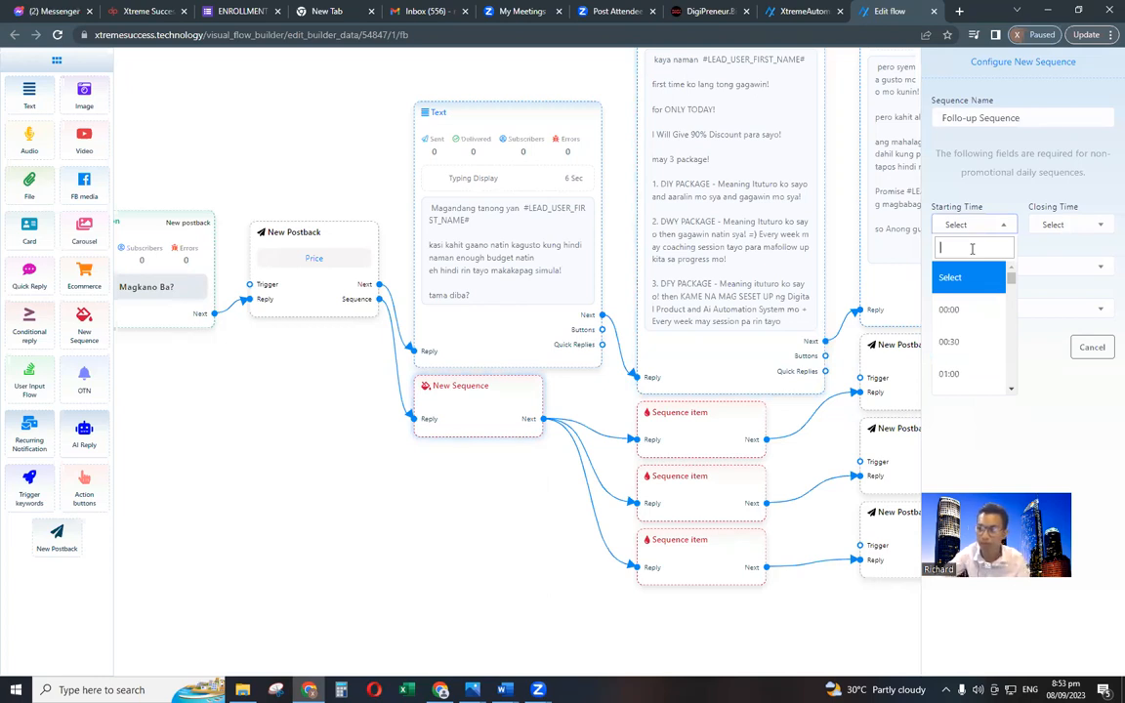
{"action": "type", "text": "19"}
{"action": "key", "text": "Return"}
Set the sequence's closing time to 24:00.
{"action": "left_click", "coordinate": [1055, 226]}
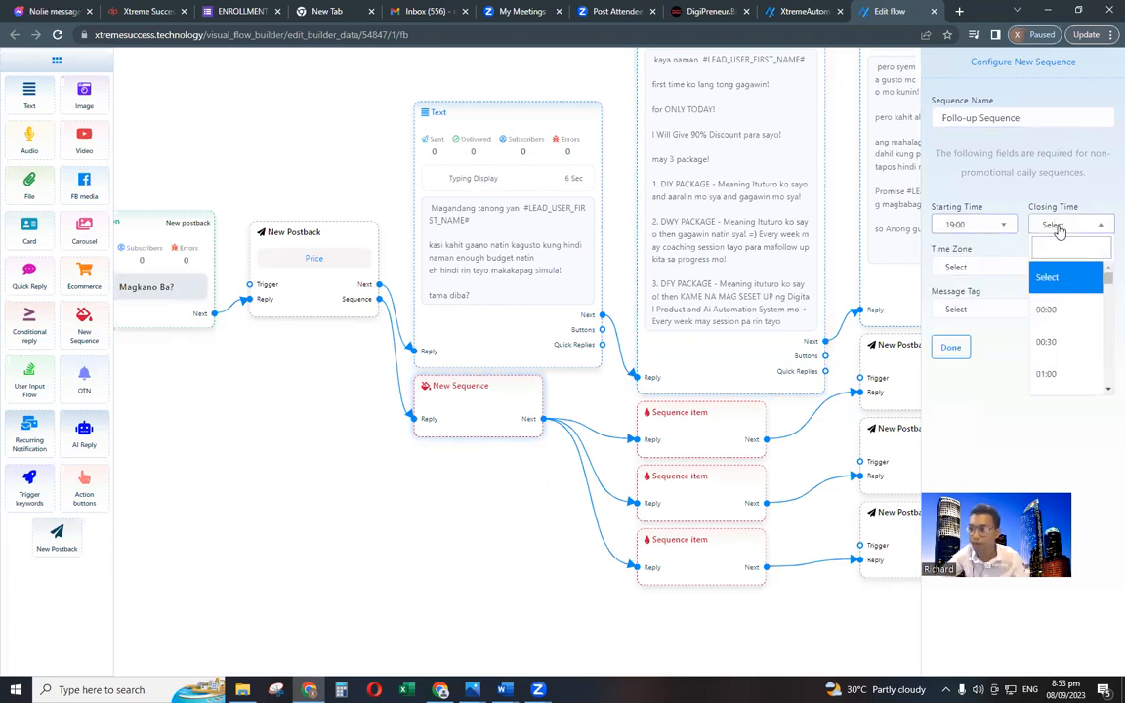
{"action": "left_click", "coordinate": [1058, 225]}
{"action": "left_click", "coordinate": [1060, 227]}
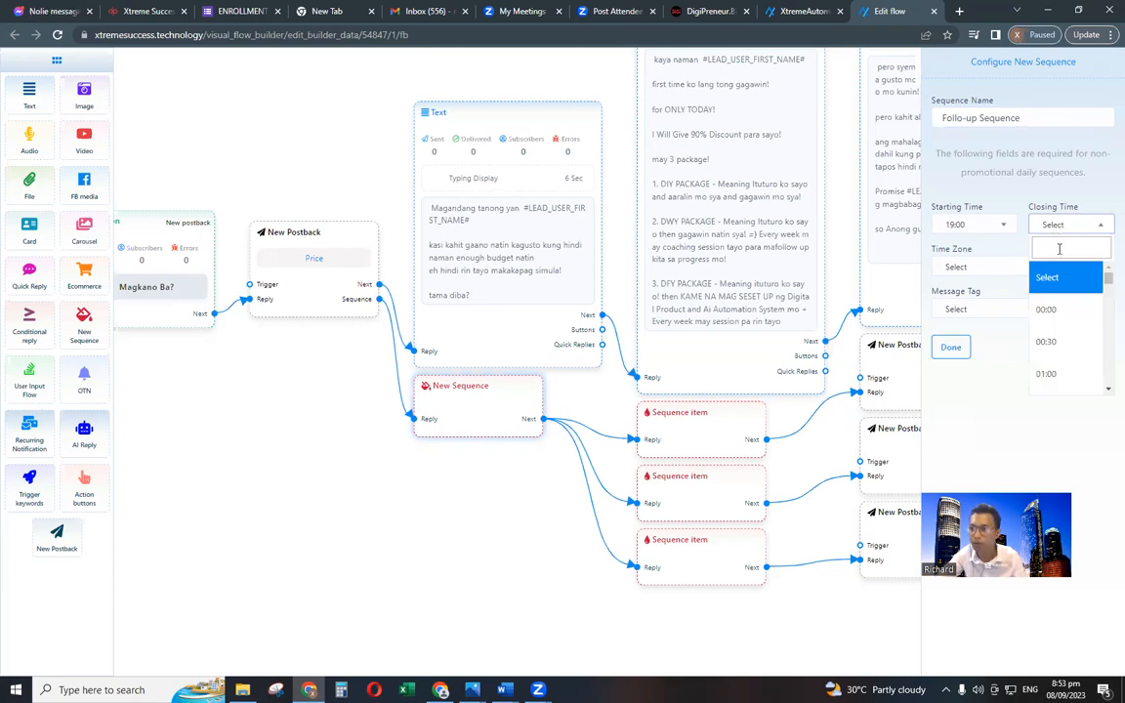
{"action": "type", "text": "2"}
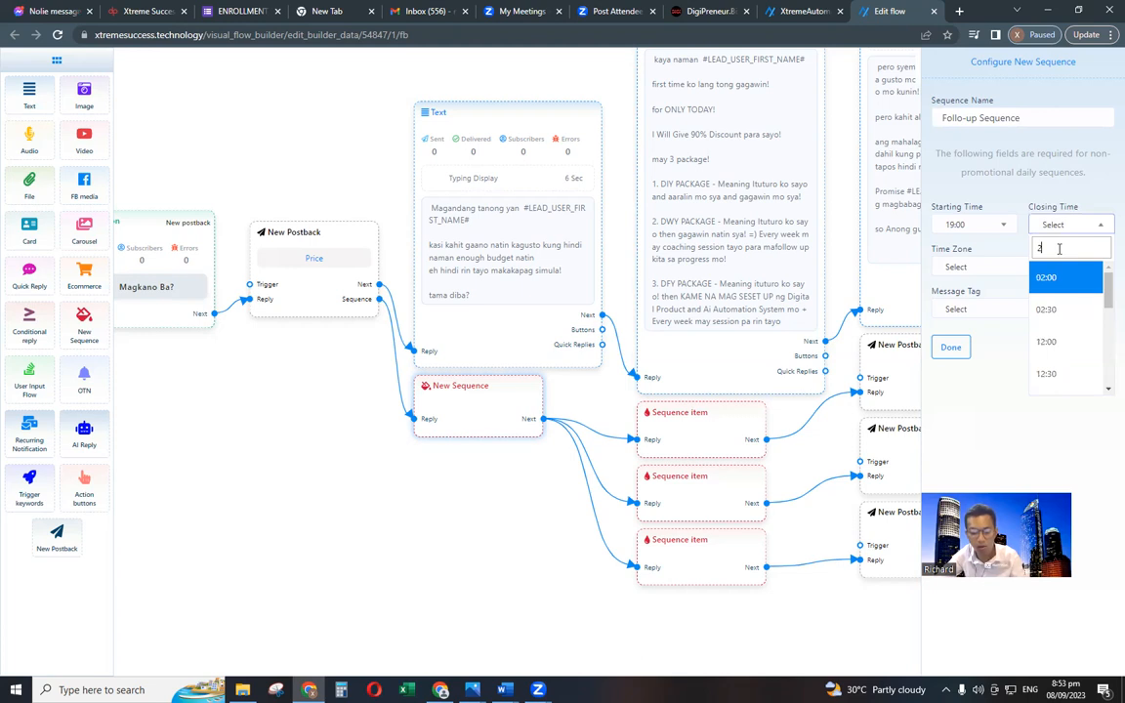
{"action": "type", "text": "4"}
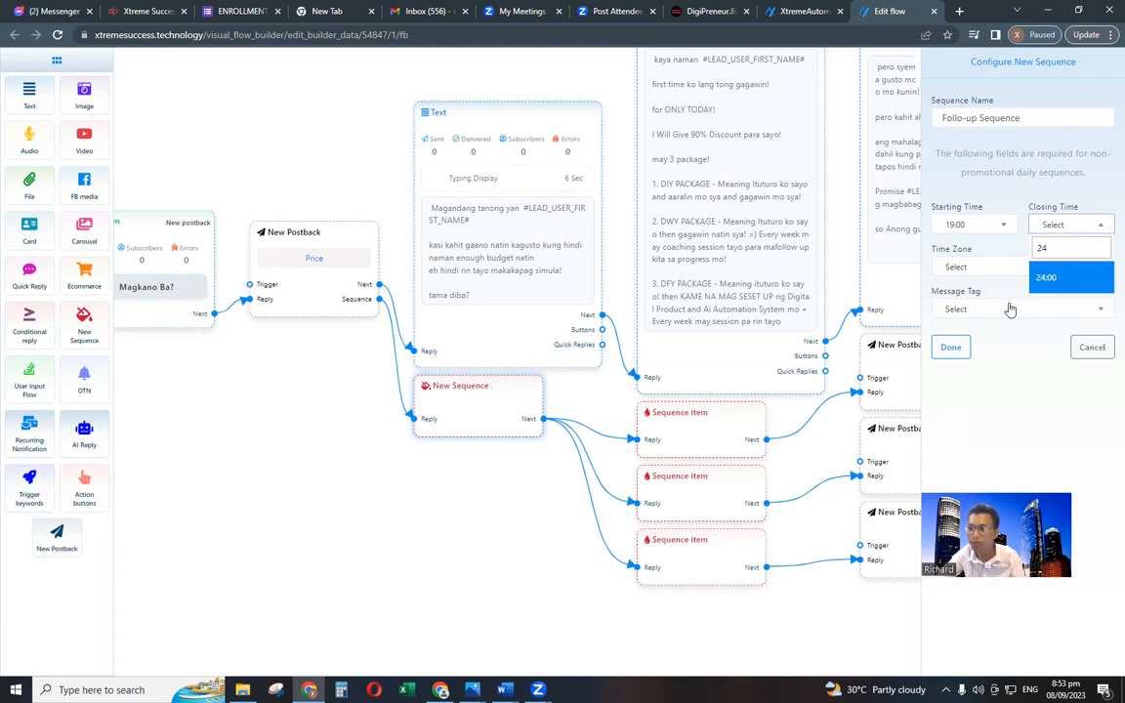
{"action": "left_click", "coordinate": [1002, 268]}
Set the sequence's time zone to (GMT+8:00) Asia/Manila and its message tag to CONFIRMED_EVENT_UPDATE, and apply the settings.
{"action": "left_click", "coordinate": [998, 273]}
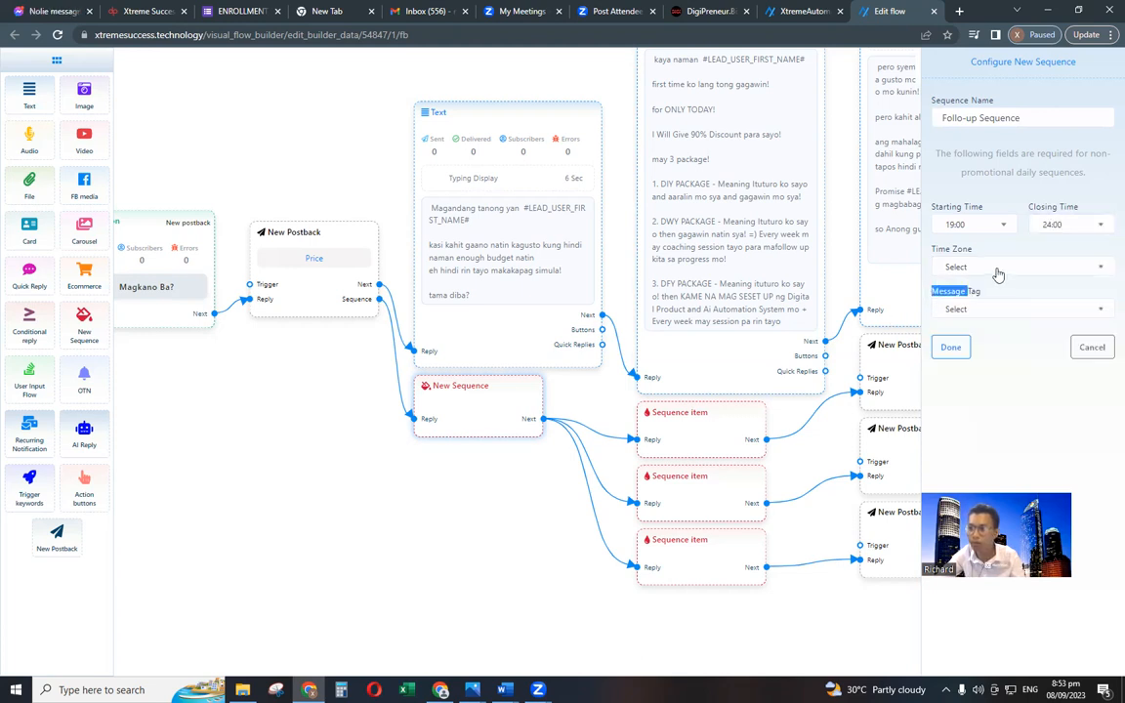
{"action": "left_click", "coordinate": [998, 269]}
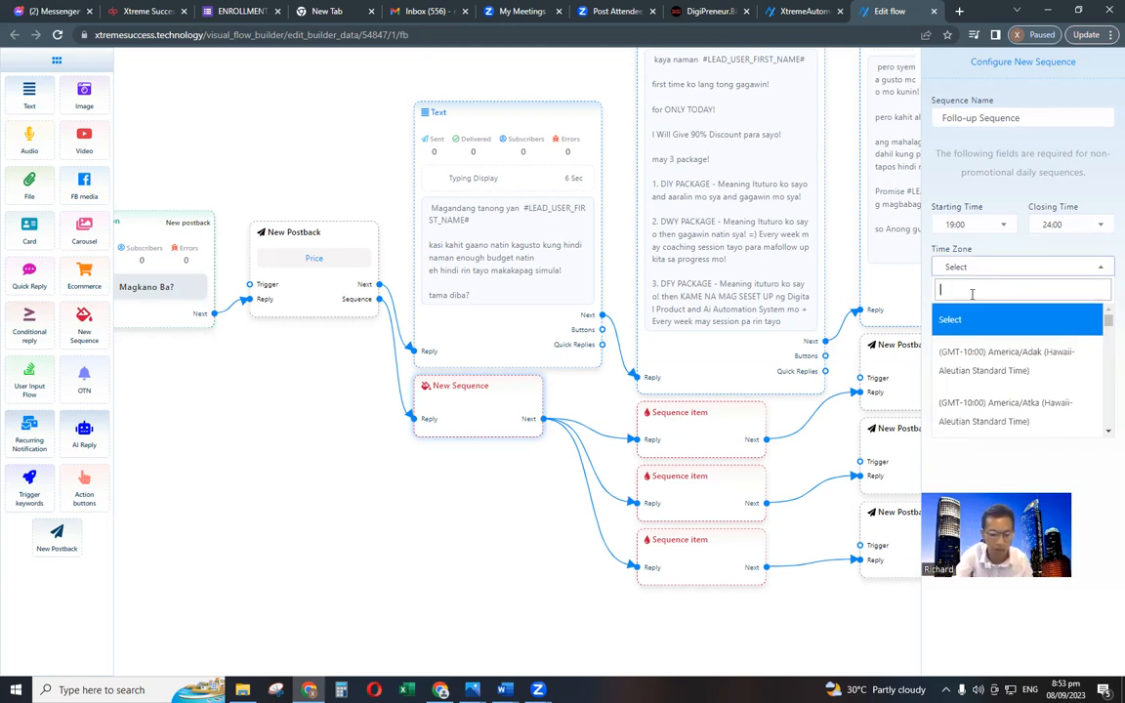
{"action": "type", "text": "Mani"}
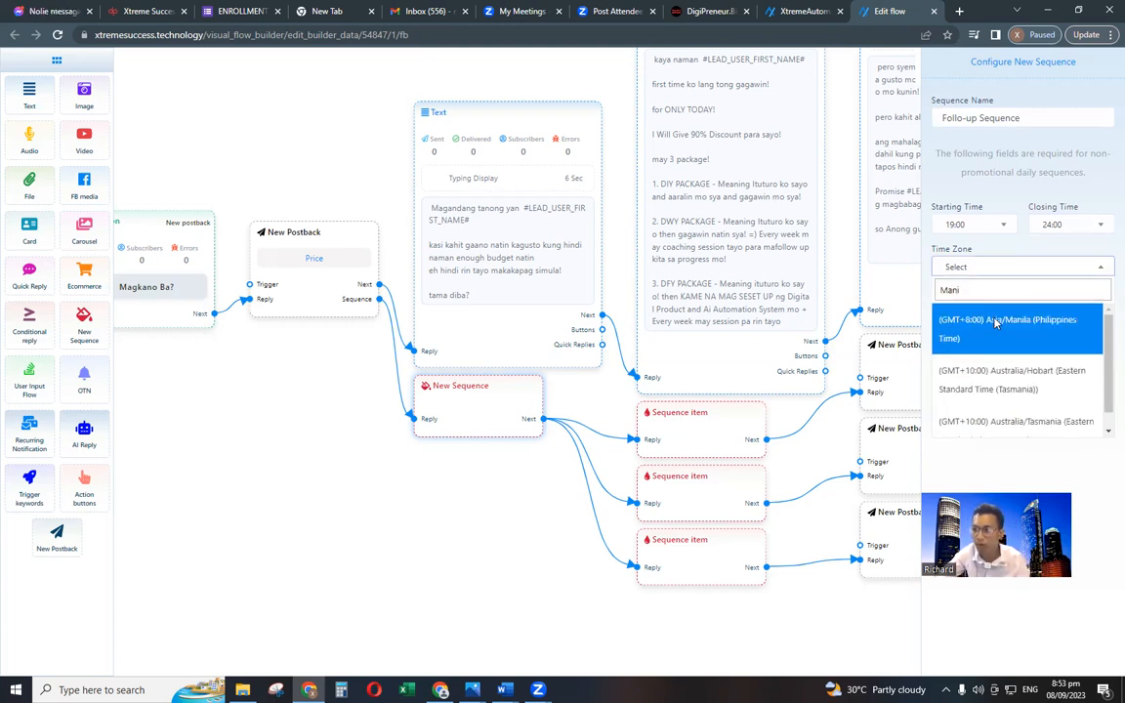
{"action": "left_click", "coordinate": [936, 321]}
{"action": "left_click", "coordinate": [987, 311]}
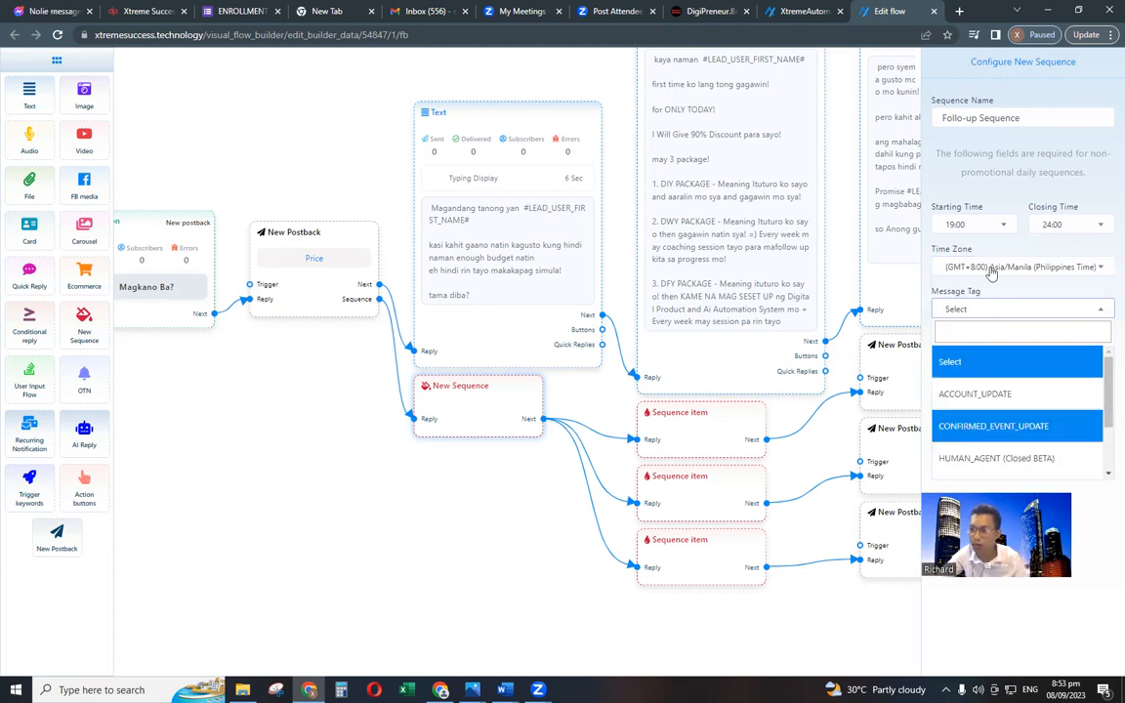
{"action": "left_click", "coordinate": [970, 430]}
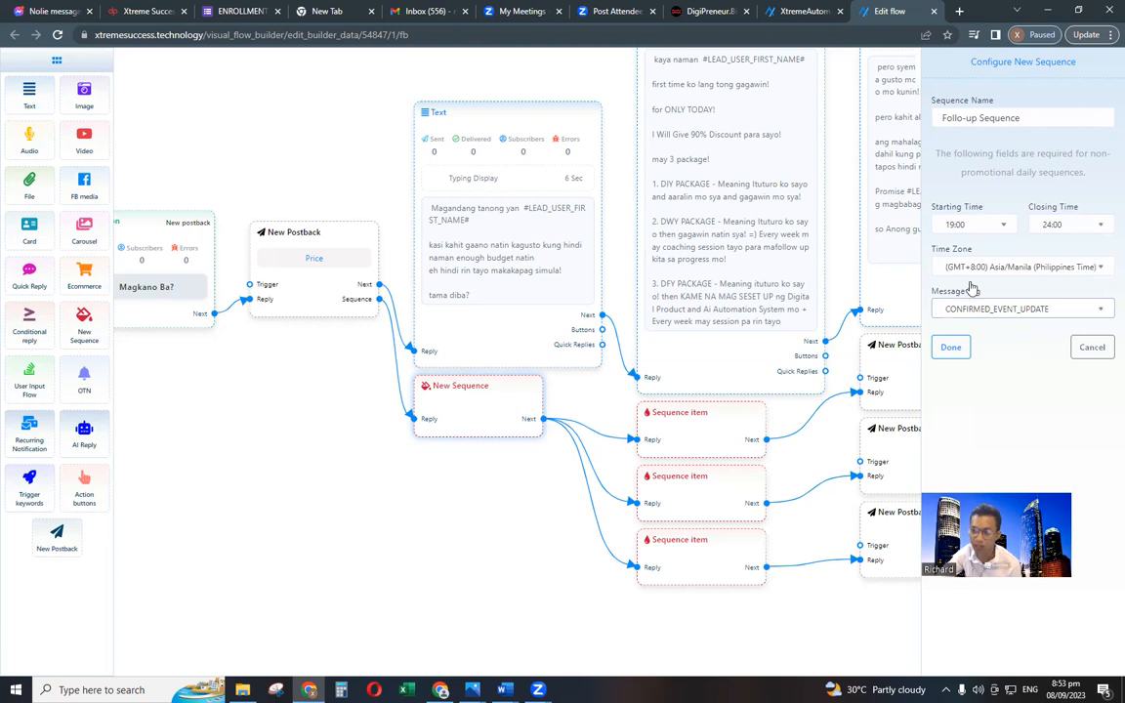
{"action": "left_click", "coordinate": [956, 351]}
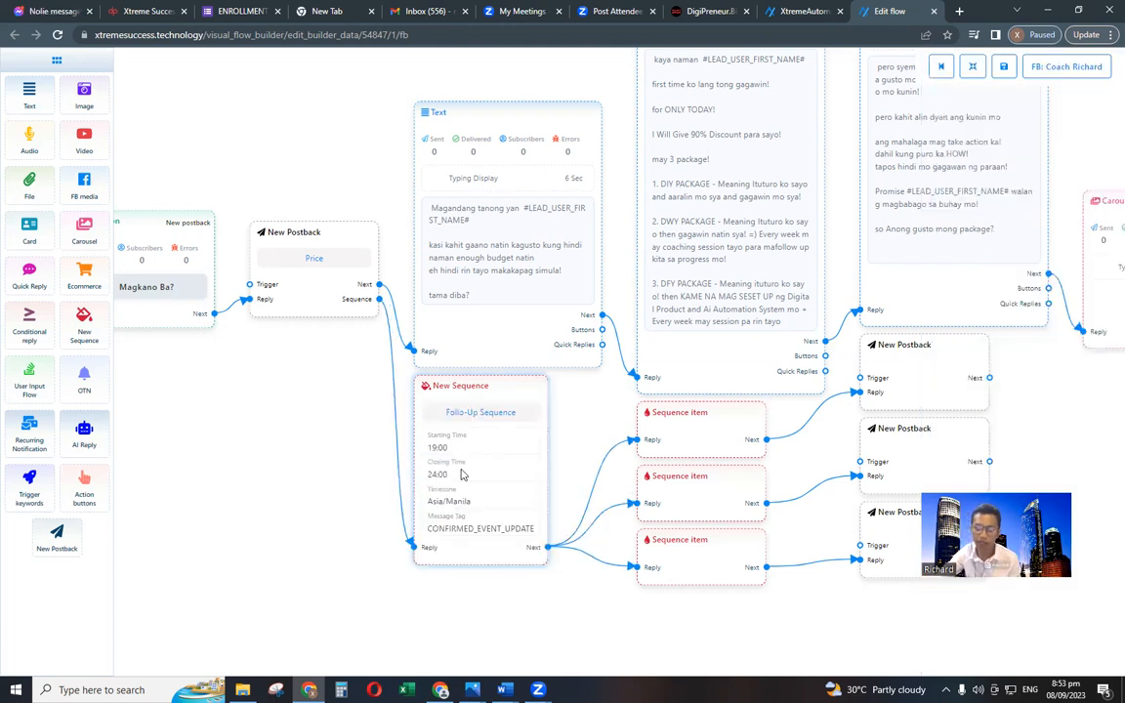
Configure the first sequence item as a 24-hour promotional message sent after 5 mins, and apply it.
{"action": "double_click", "coordinate": [565, 474]}
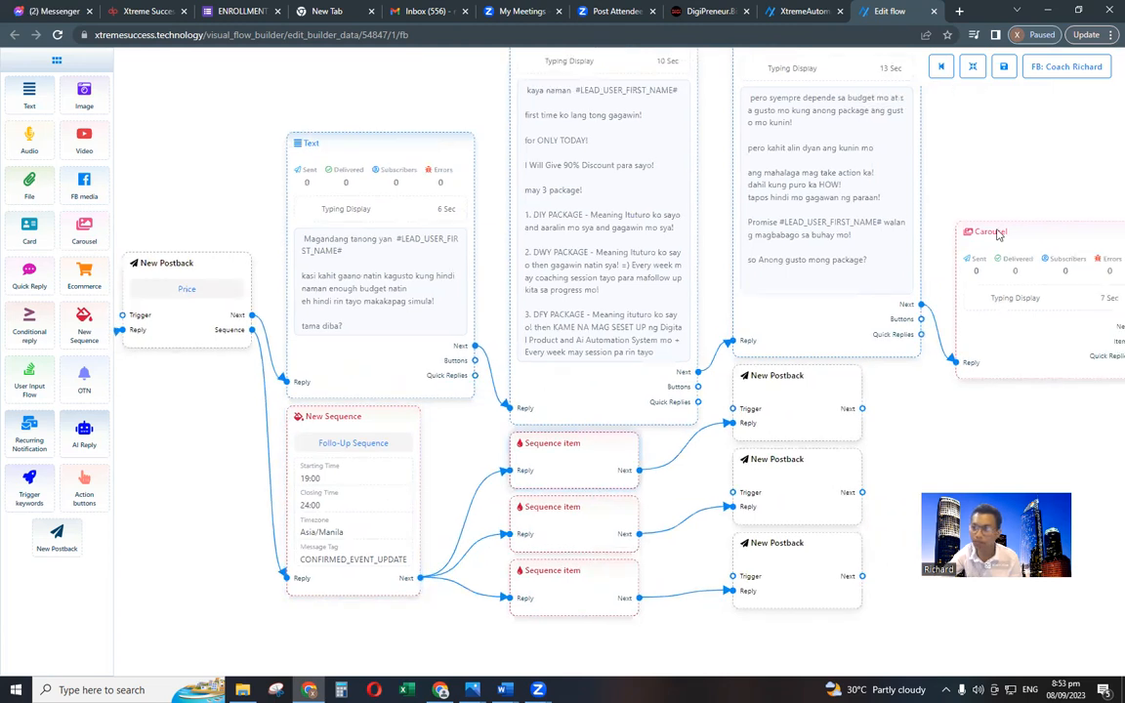
{"action": "left_click", "coordinate": [945, 120]}
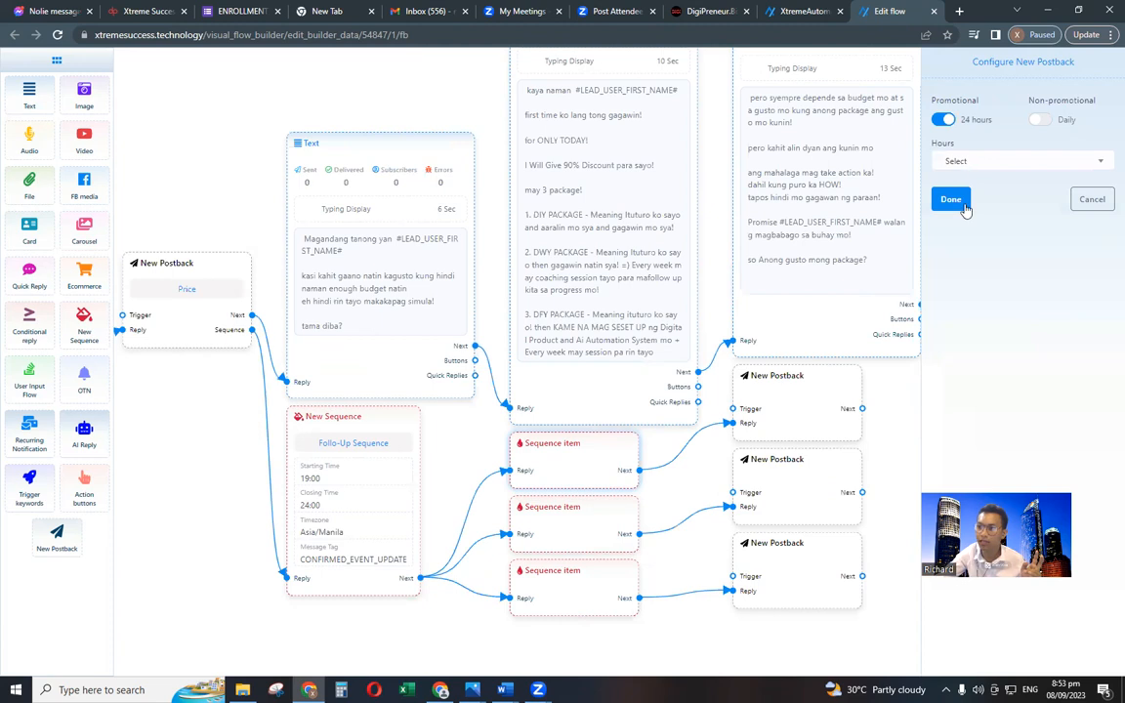
{"action": "left_click", "coordinate": [967, 162]}
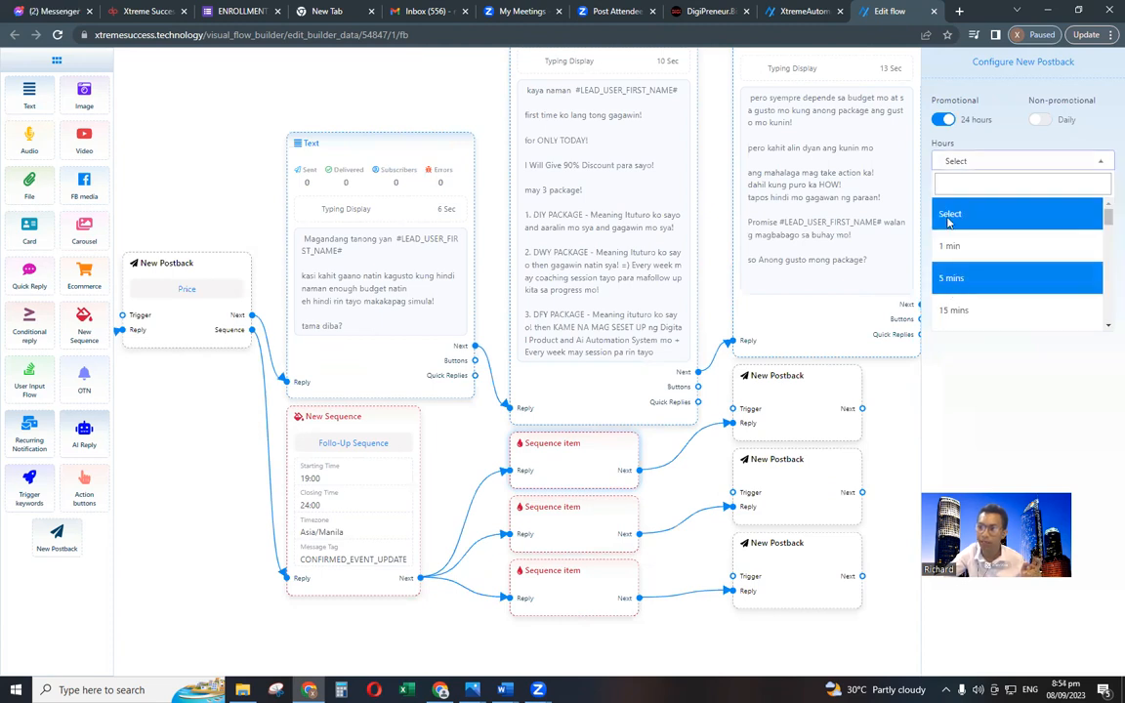
{"action": "left_click", "coordinate": [953, 277]}
{"action": "left_click", "coordinate": [951, 201]}
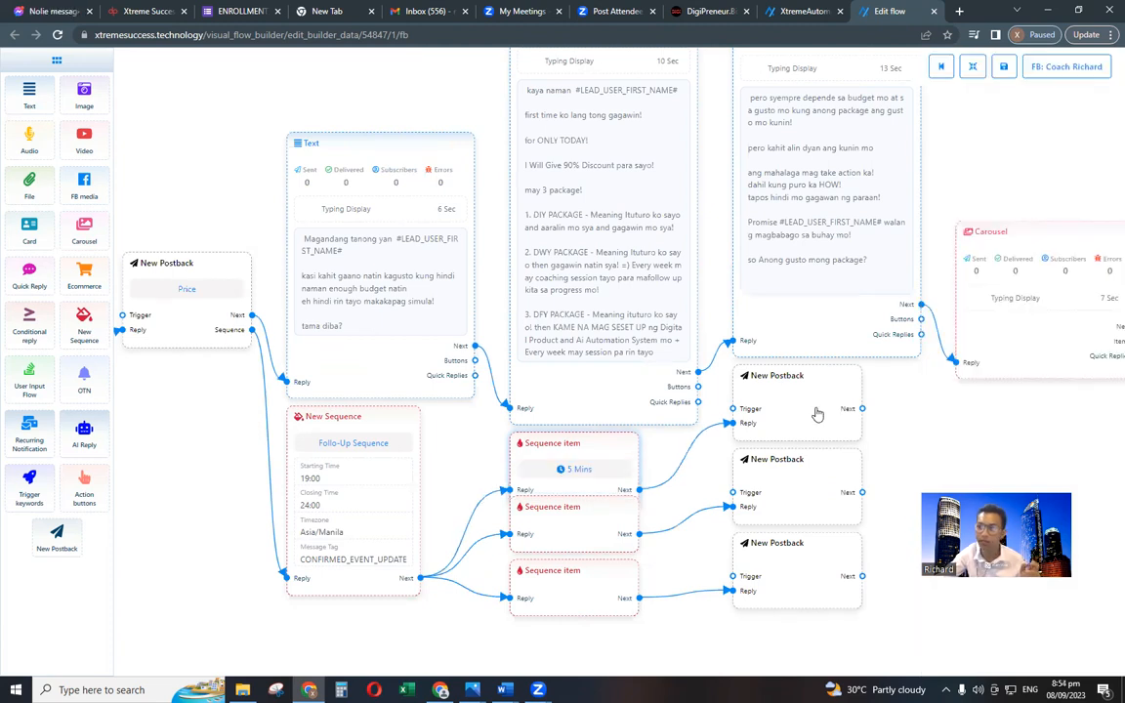
Title the first follow-up postback "5 mins" and apply it.
{"action": "left_click", "coordinate": [817, 414]}
{"action": "left_click", "coordinate": [961, 131]}
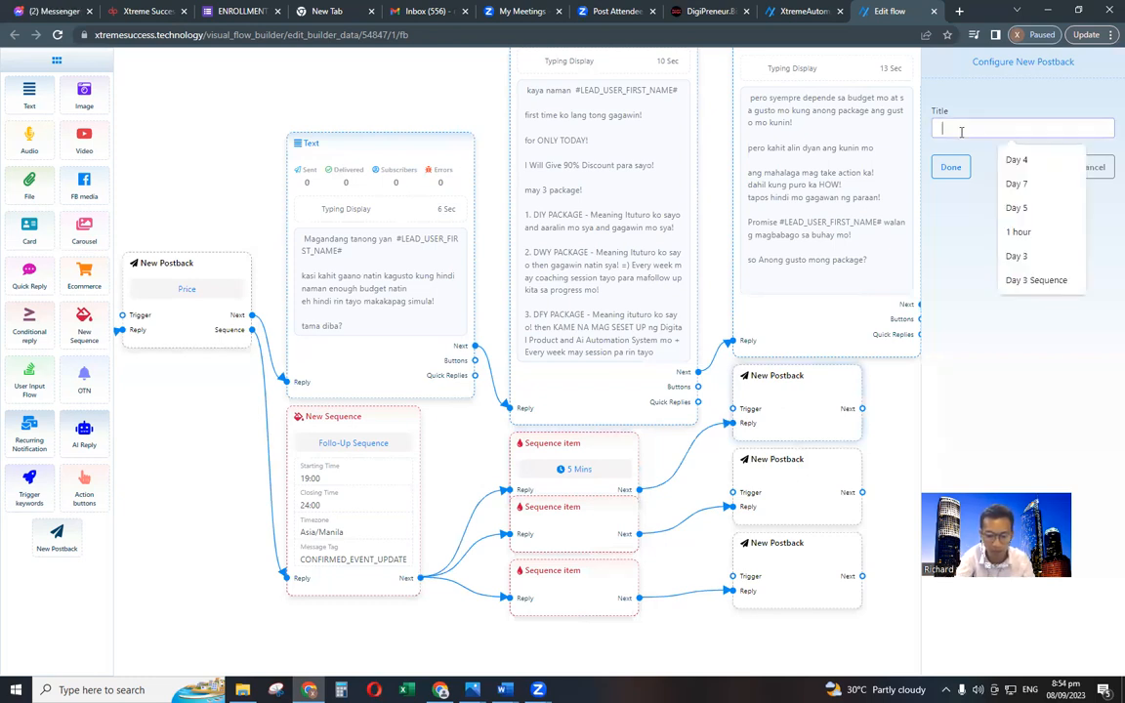
{"action": "type", "text": "5 min"}
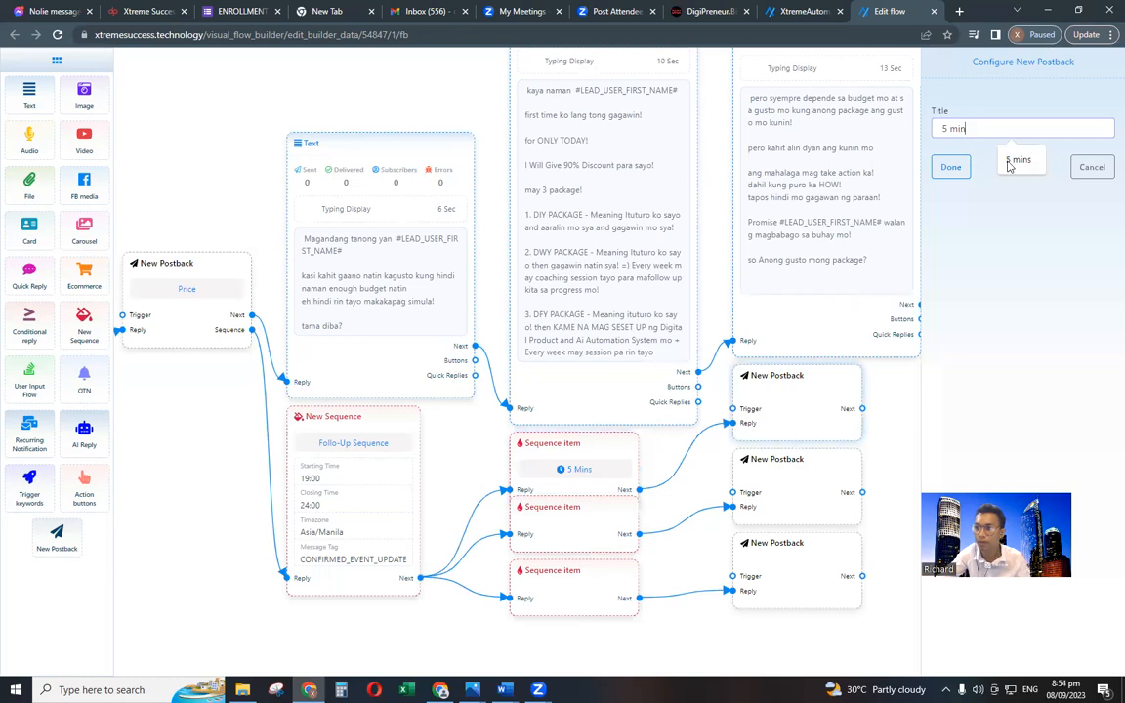
{"action": "left_click", "coordinate": [1017, 161]}
{"action": "left_click", "coordinate": [952, 168]}
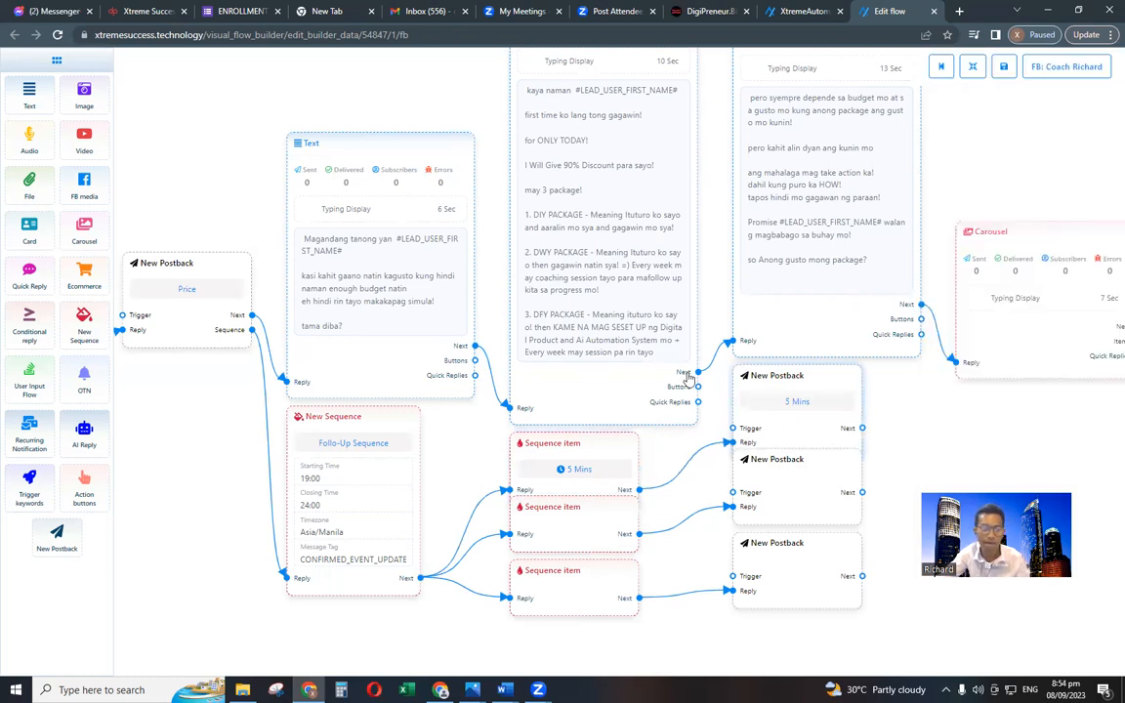
Add a Text block as the next reply of the 5 Mins postback.
{"action": "left_click_drag", "start_coordinate": [692, 439], "coordinate": [681, 439]}
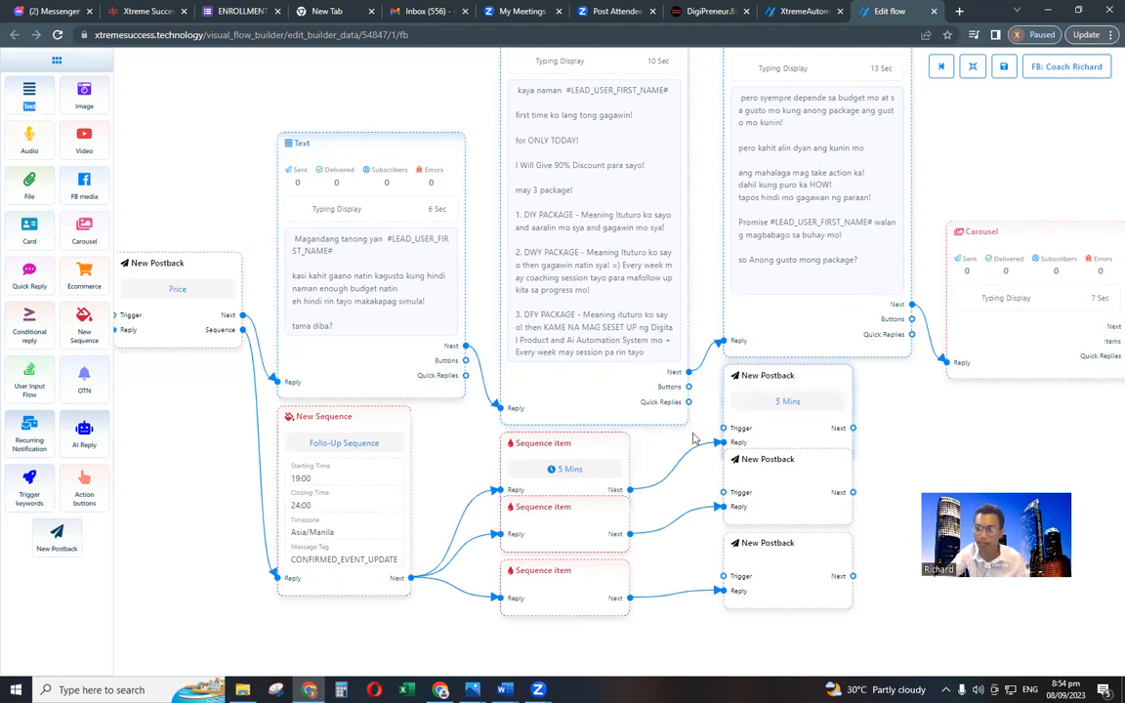
{"action": "left_click_drag", "start_coordinate": [850, 451], "coordinate": [532, 462]}
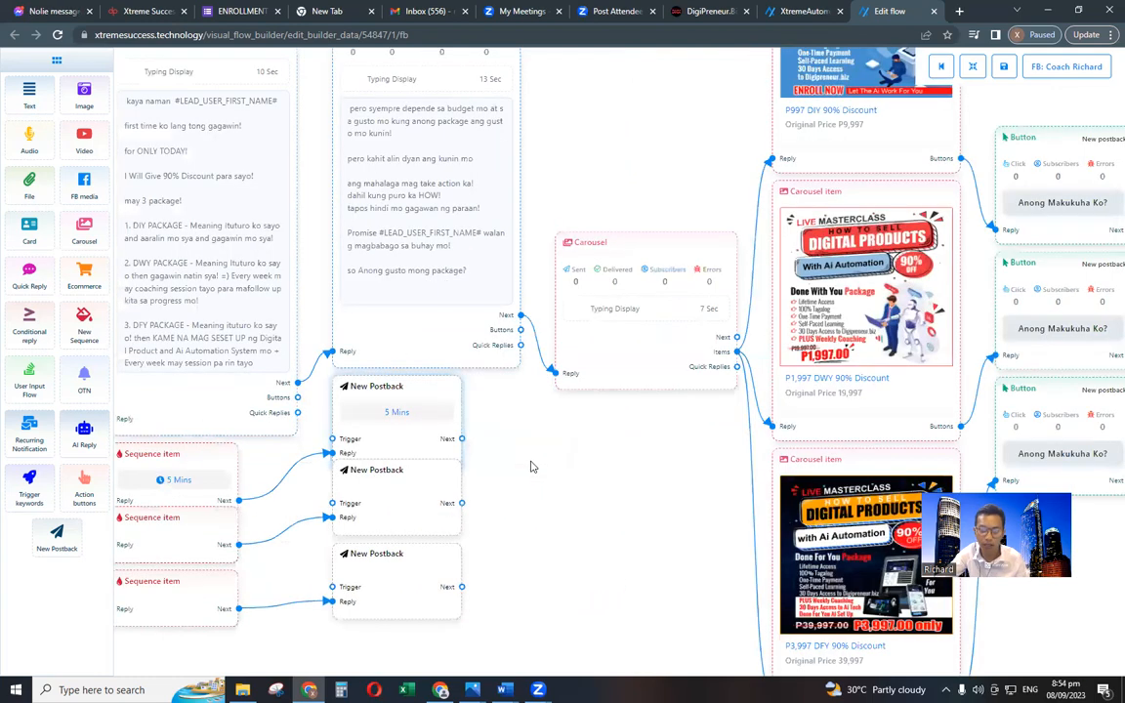
{"action": "left_click_drag", "start_coordinate": [461, 438], "coordinate": [553, 452]}
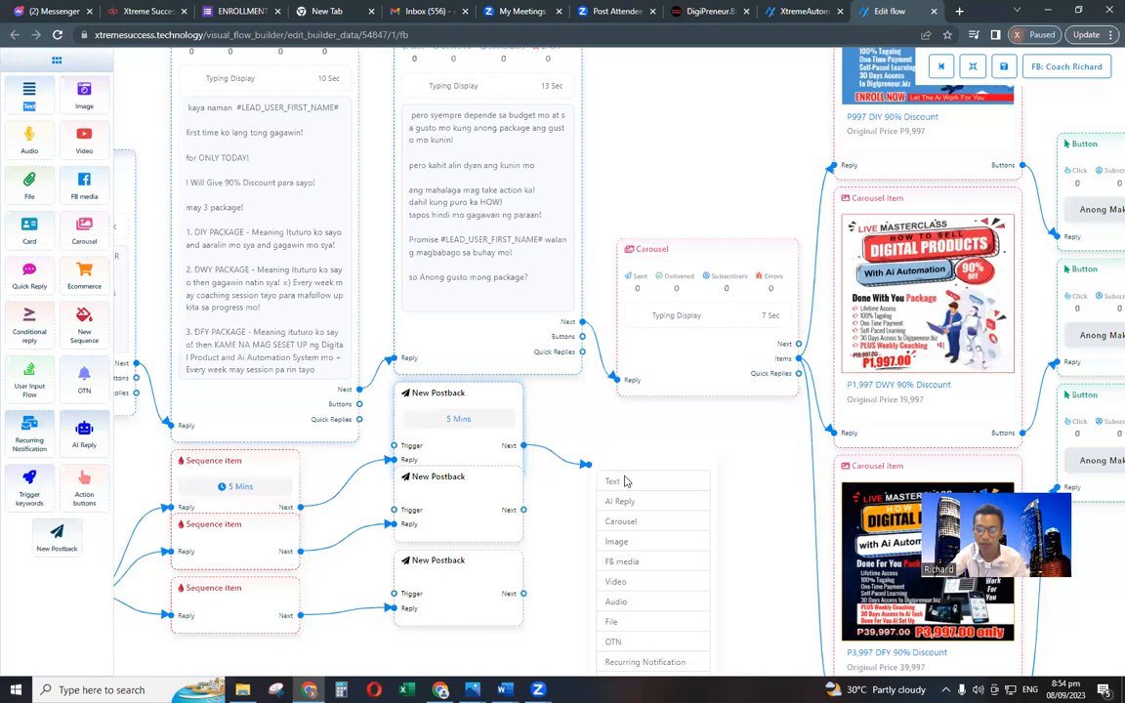
{"action": "left_click", "coordinate": [625, 481]}
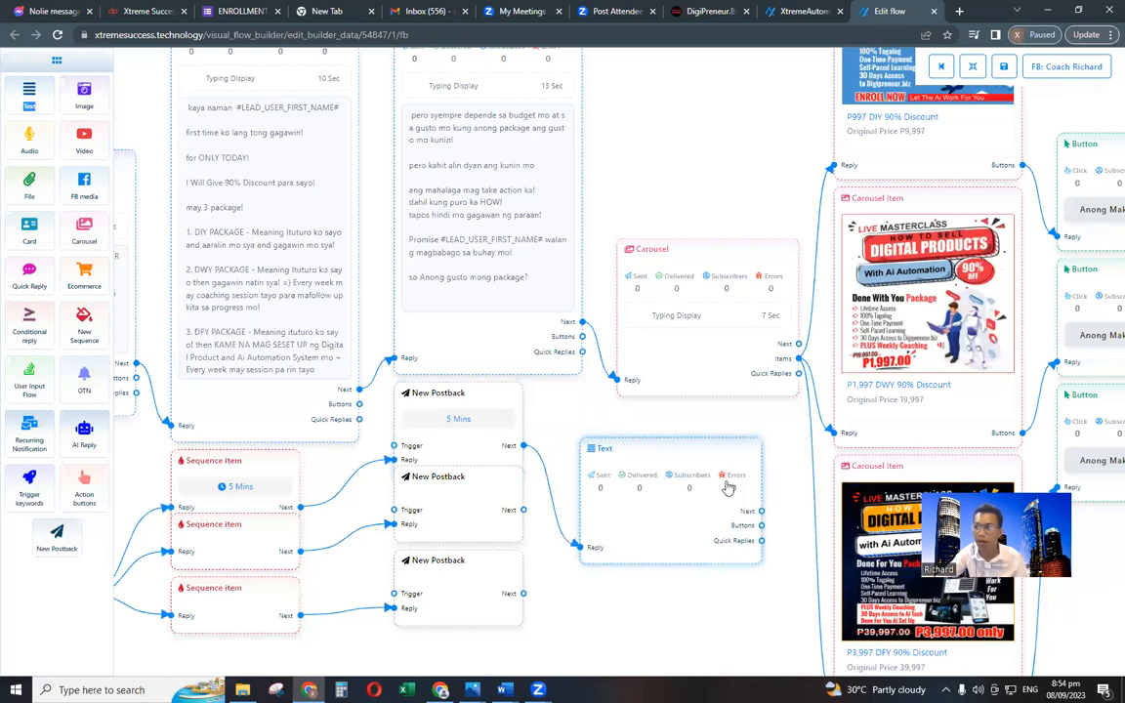
Begin the new Text block's reply message with "Hi, #LEAD_USER_FIRST_NAME#", using the first-name variable.
{"action": "left_click", "coordinate": [721, 471]}
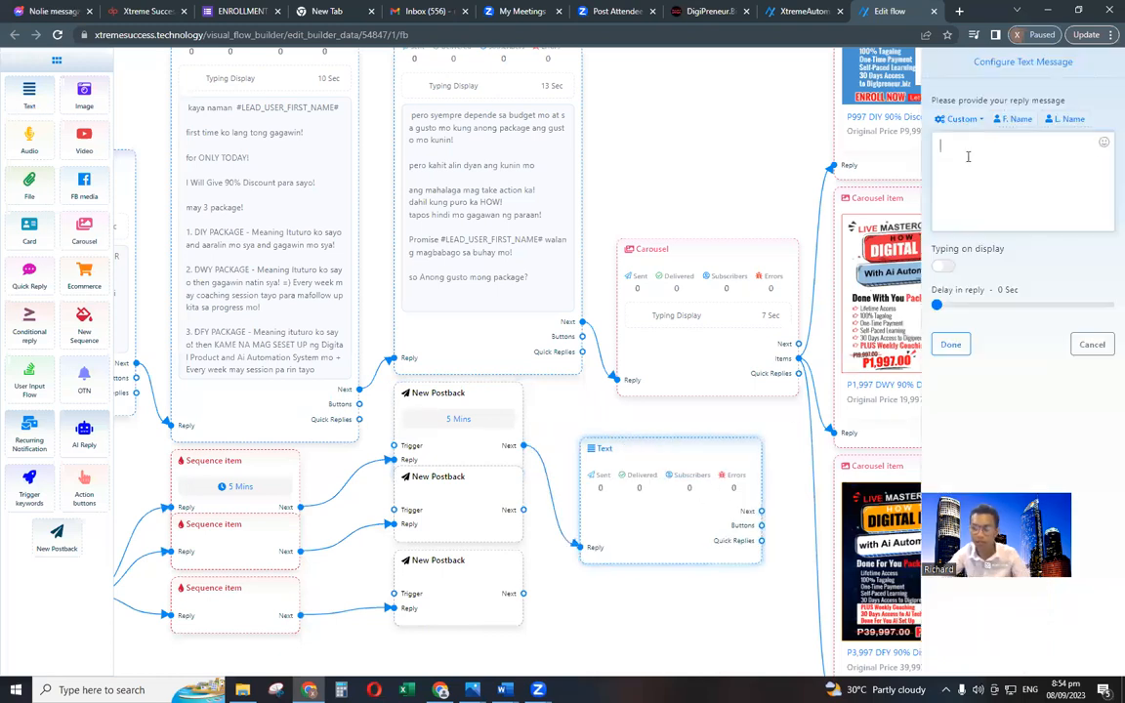
{"action": "type", "text": "Hi"}
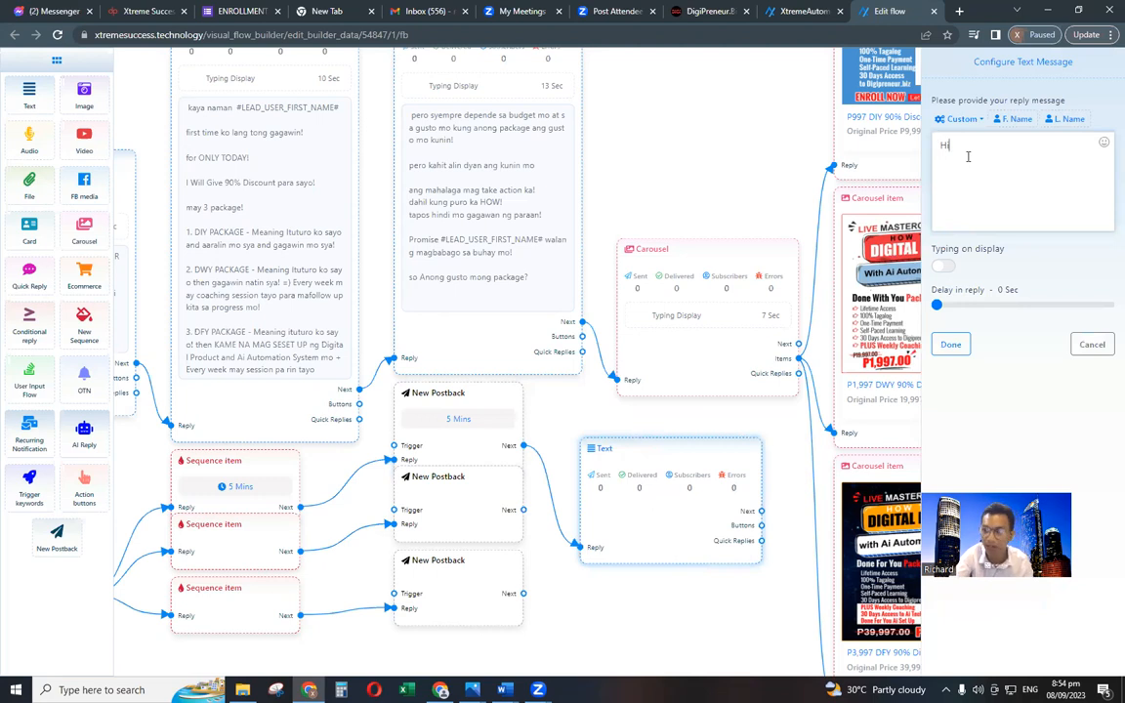
{"action": "left_click", "coordinate": [1016, 118]}
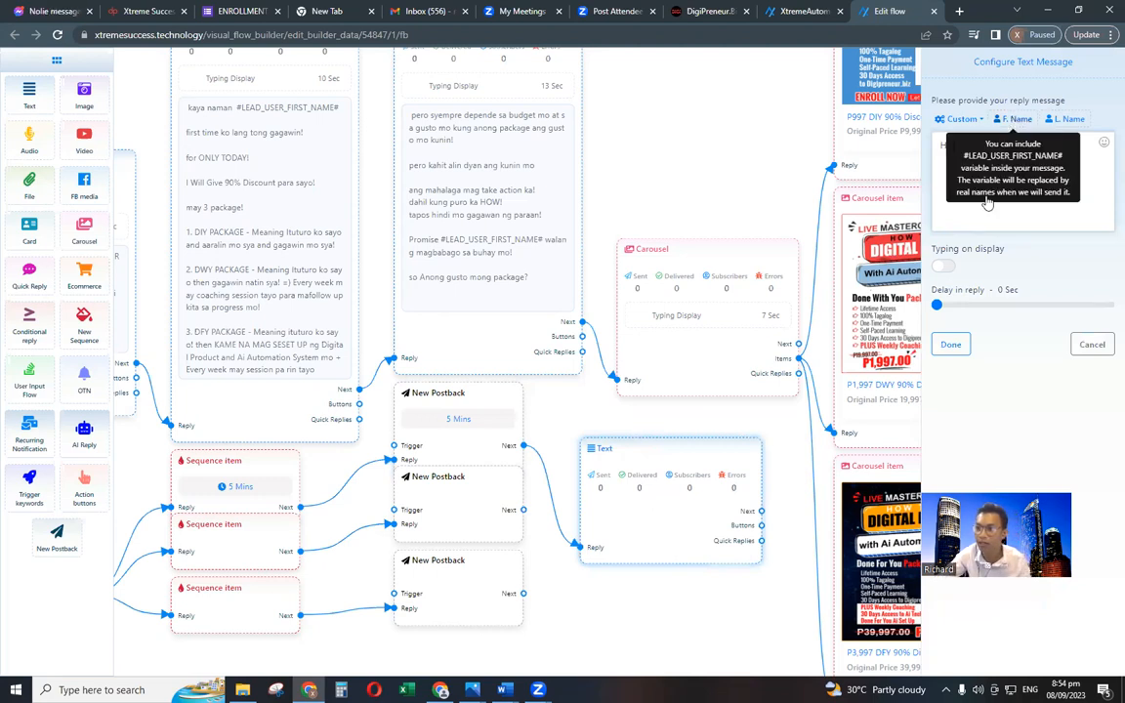
{"action": "double_click", "coordinate": [964, 148]}
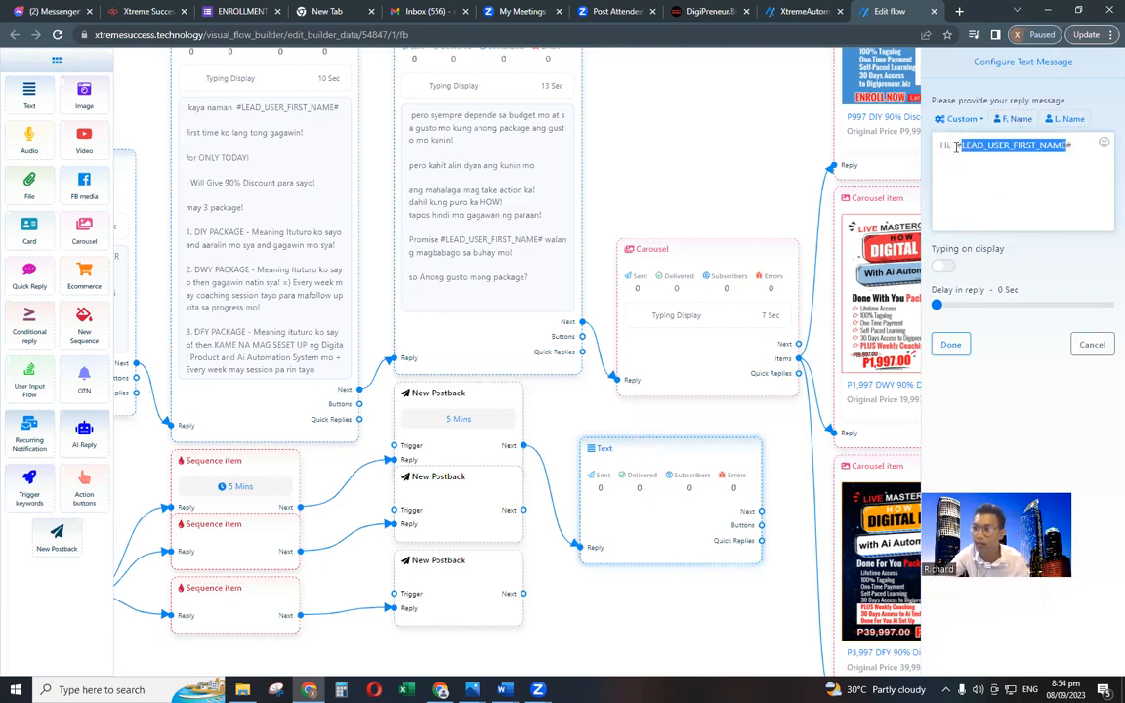
{"action": "left_click", "coordinate": [957, 147]}
{"action": "key", "text": "BackSpace"}
{"action": "key", "text": "BackSpace"}
{"action": "type", "text": ", "}
Finish the message with "mapanuod mo na ba yung ni send ko for you?", enable typing display with a 2-second reply delay, and apply it.
{"action": "type", "text": " mapanuod mo nas"}
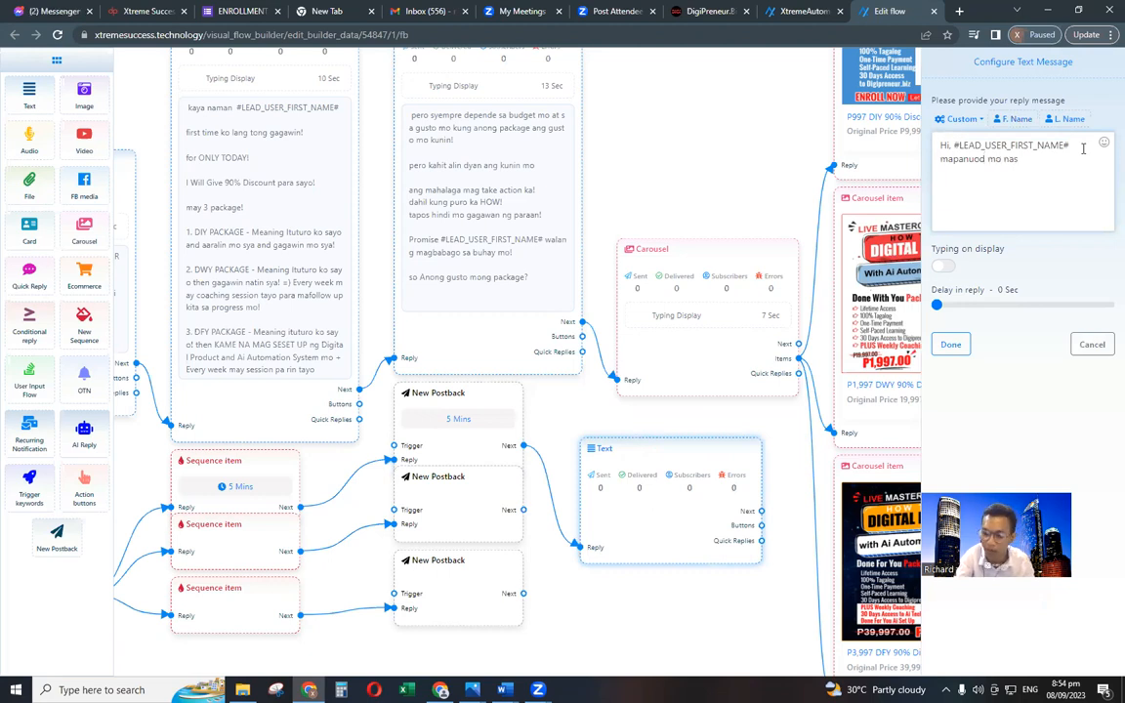
{"action": "type", "text": "a yung ni send ko fro"}
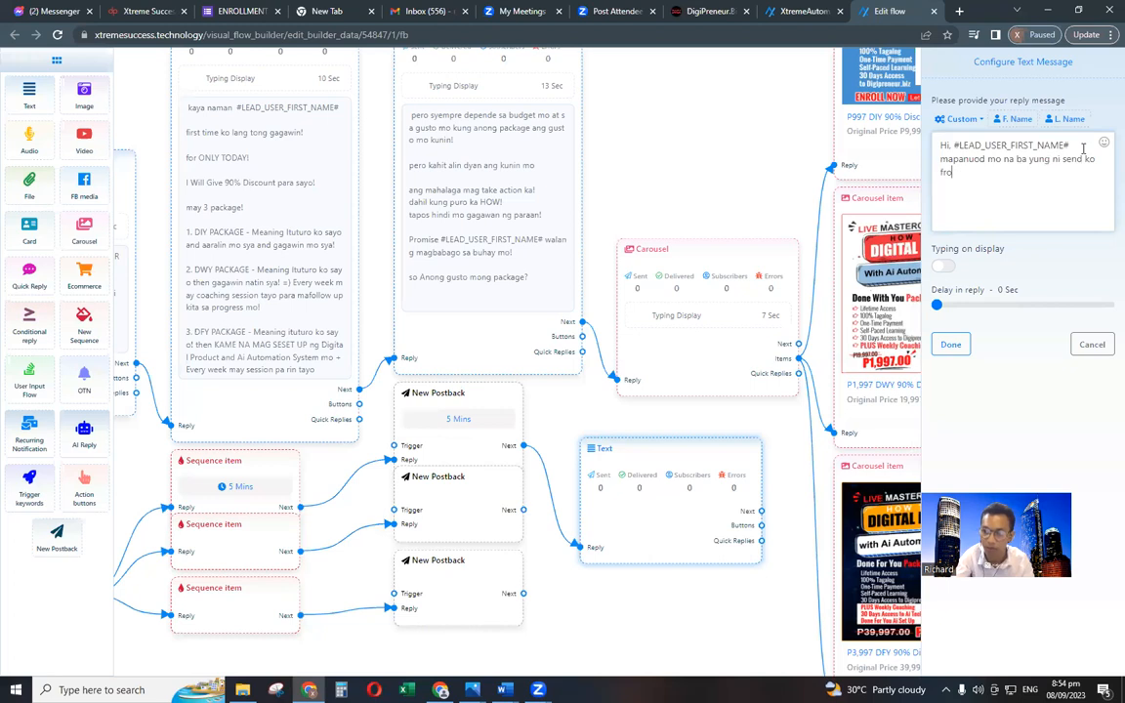
{"action": "type", "text": "or you"}
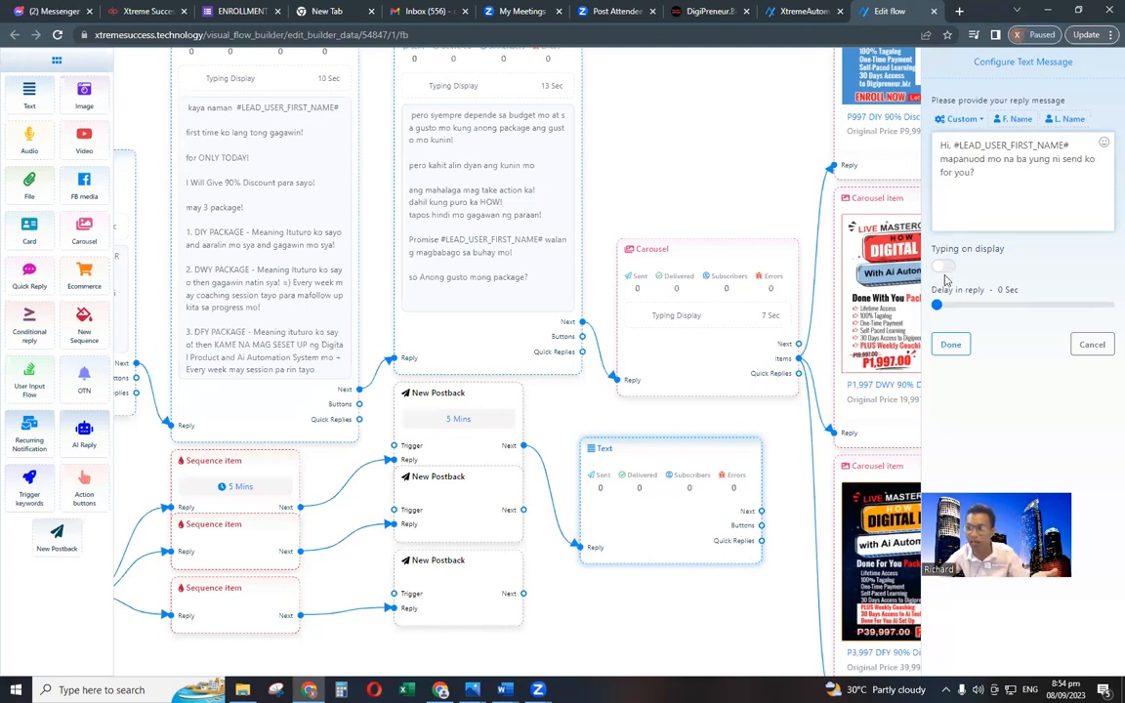
{"action": "left_click", "coordinate": [944, 267]}
{"action": "left_click", "coordinate": [952, 348]}
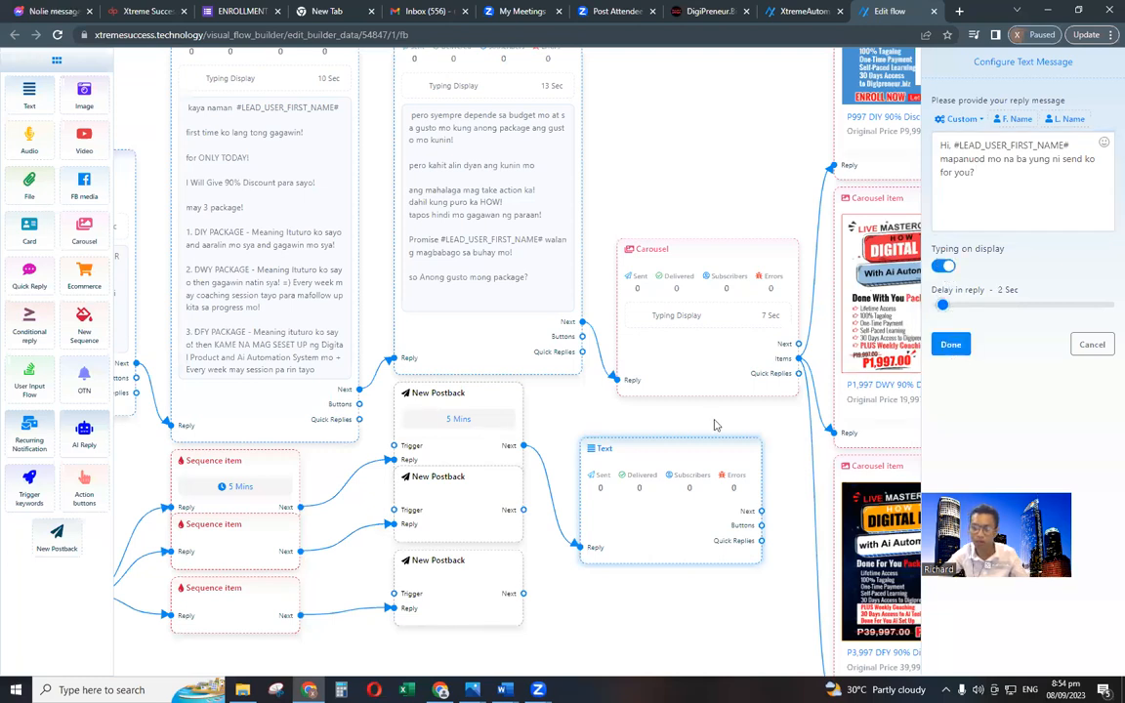
Configure the second sequence item as a 24-hour promotional message sent after 45 mins, and space the second and third items apart.
{"action": "scroll", "coordinate": [694, 490], "scroll_direction": "down", "scroll_amount": 1}
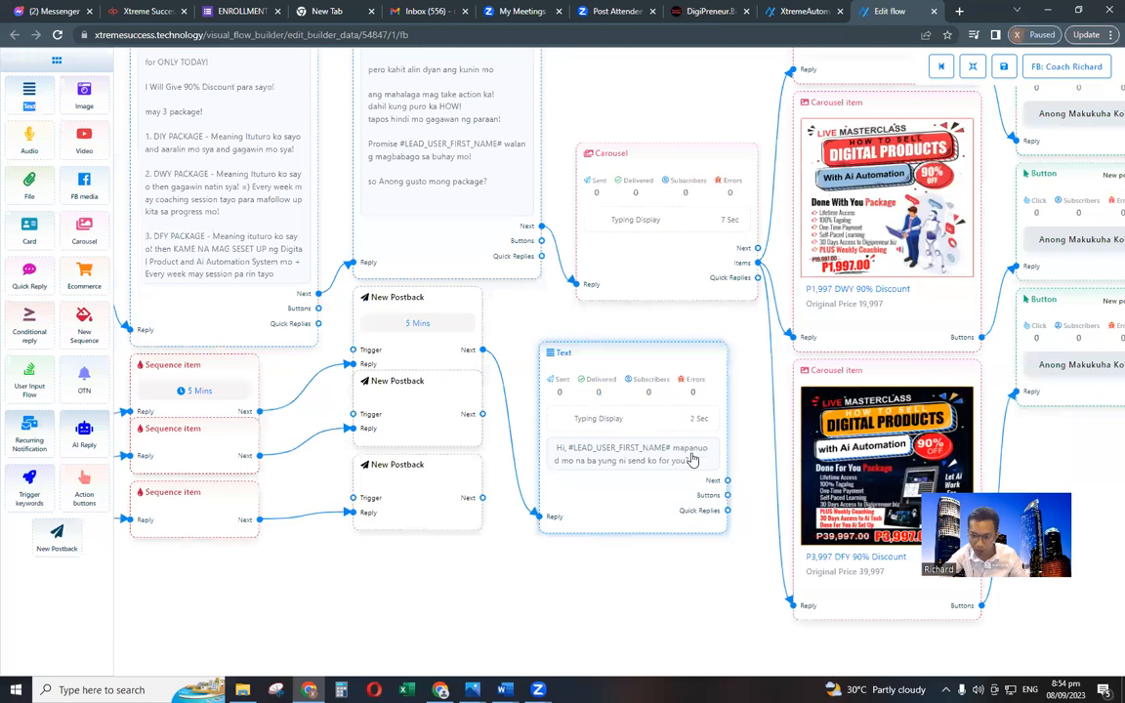
{"action": "scroll", "coordinate": [692, 459], "scroll_direction": "down", "scroll_amount": 1}
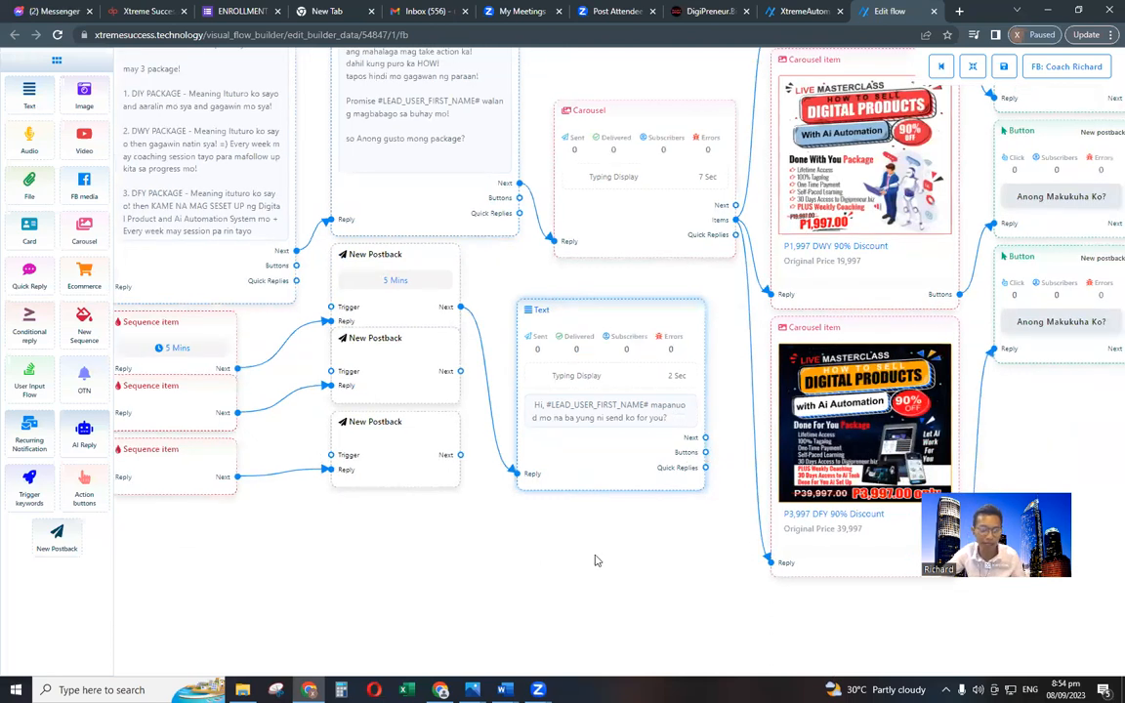
{"action": "left_click_drag", "start_coordinate": [591, 556], "coordinate": [607, 559]}
{"action": "left_click_drag", "start_coordinate": [260, 392], "coordinate": [415, 406]}
{"action": "double_click", "coordinate": [343, 438]}
{"action": "left_click", "coordinate": [950, 121]}
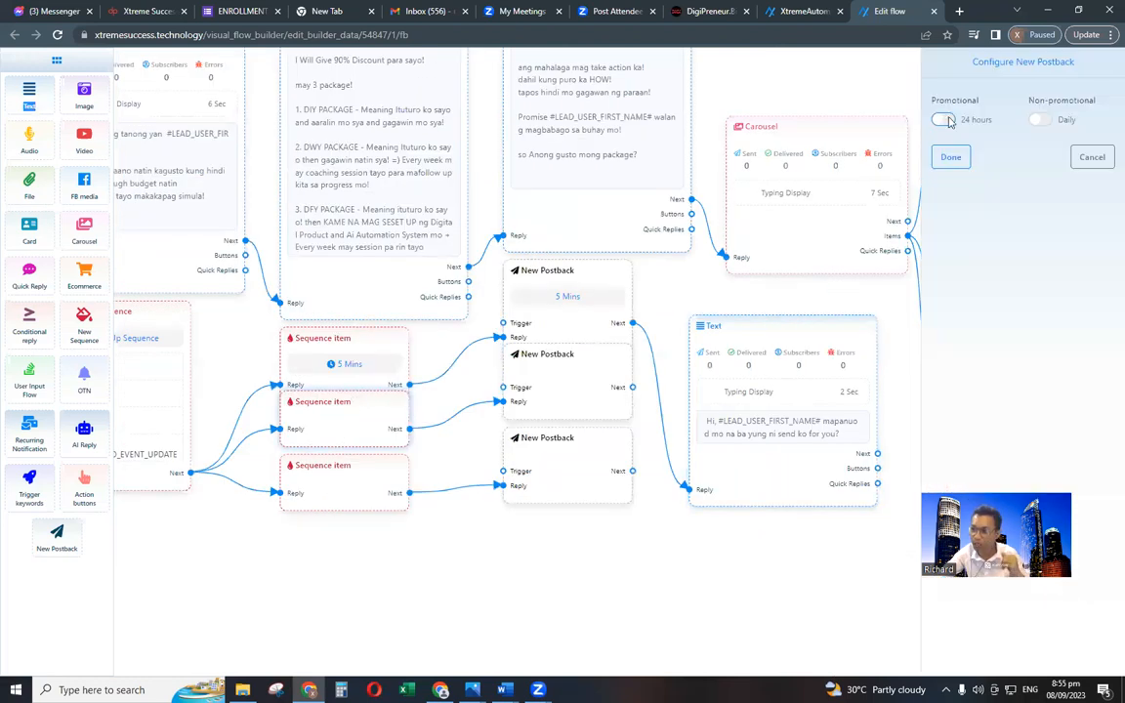
{"action": "left_click", "coordinate": [944, 120]}
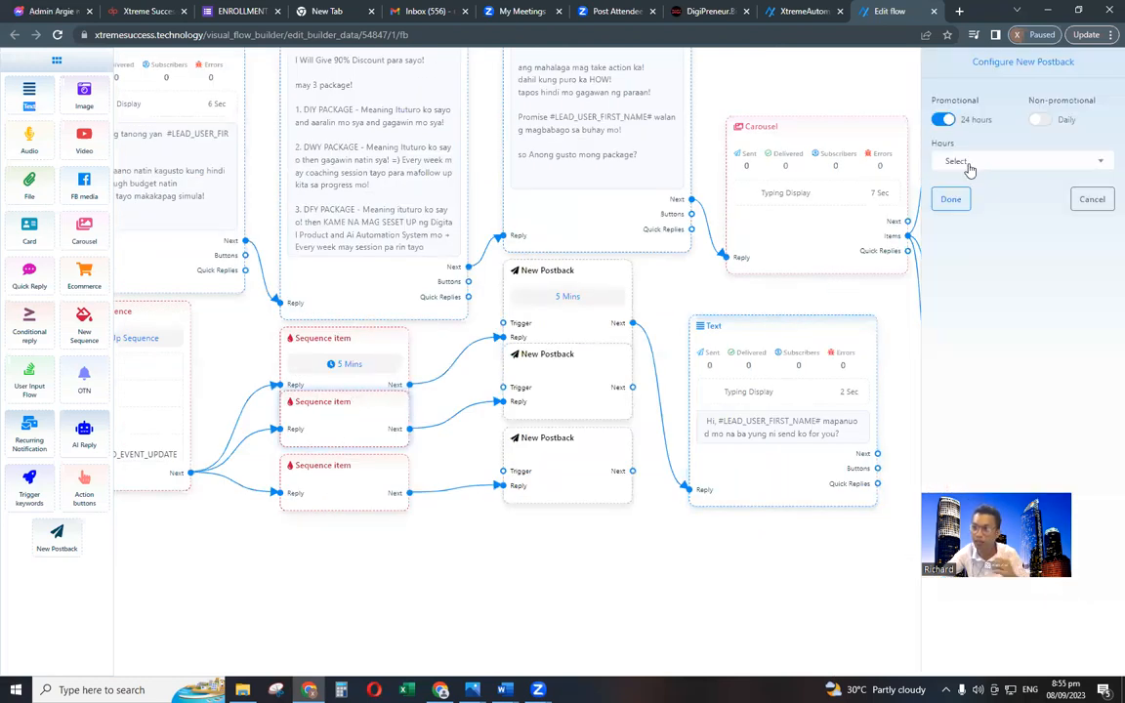
{"action": "left_click", "coordinate": [970, 166]}
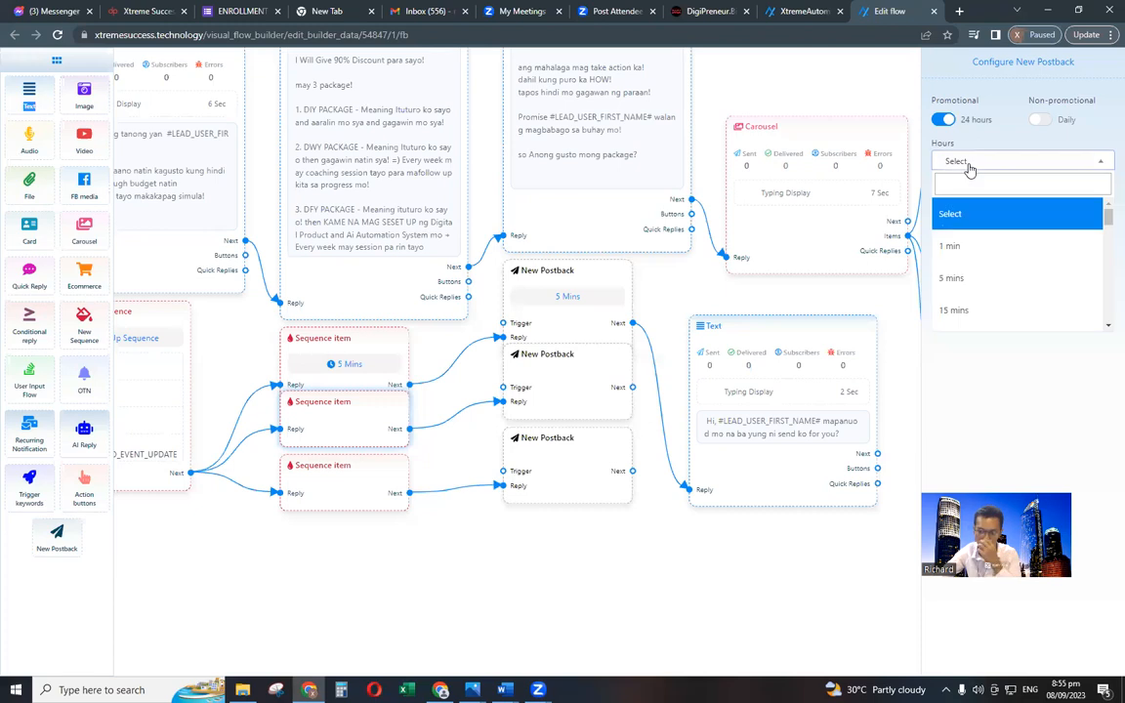
{"action": "scroll", "coordinate": [971, 306], "scroll_direction": "down", "scroll_amount": 1}
{"action": "left_click", "coordinate": [973, 308]}
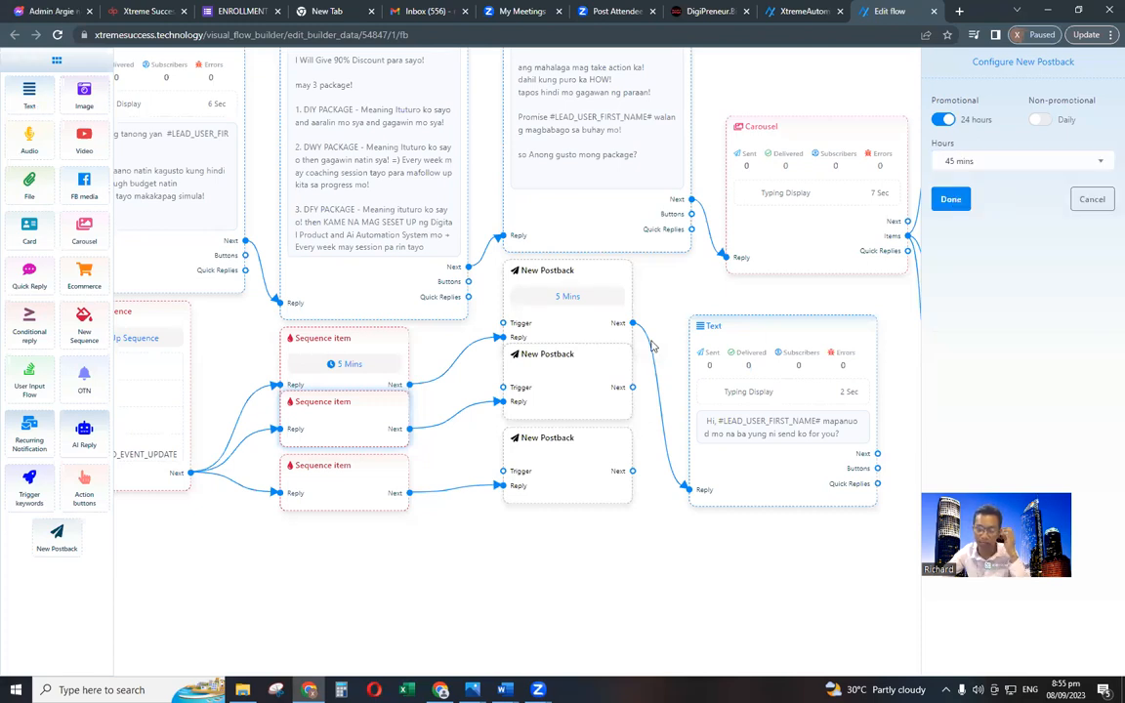
{"action": "left_click_drag", "start_coordinate": [315, 504], "coordinate": [313, 549]}
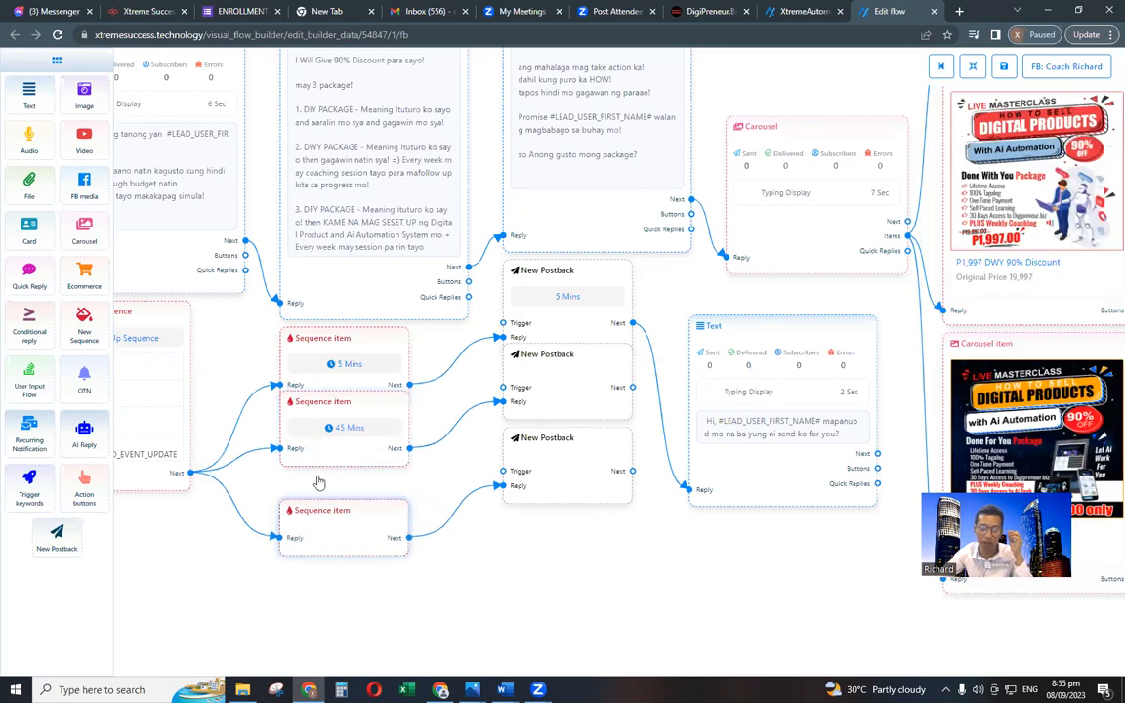
{"action": "left_click_drag", "start_coordinate": [323, 450], "coordinate": [321, 465]}
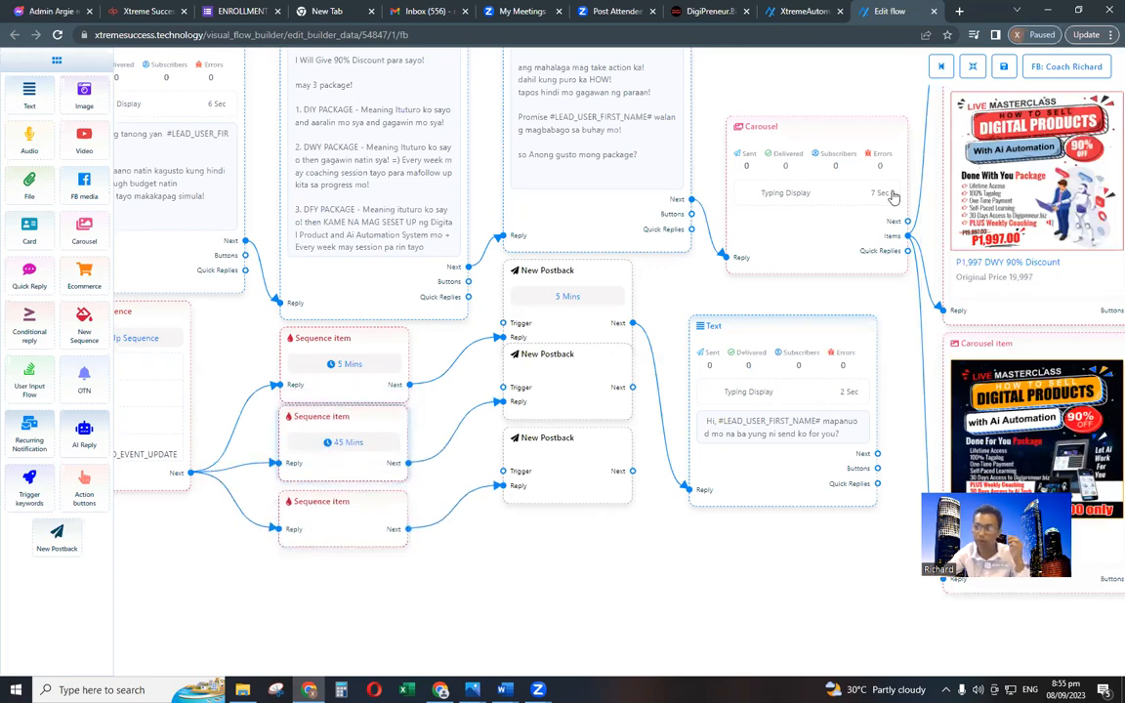
Title the second follow-up postback "45 mins" and move the third postback lower to clear space beneath it.
{"action": "left_click", "coordinate": [967, 130]}
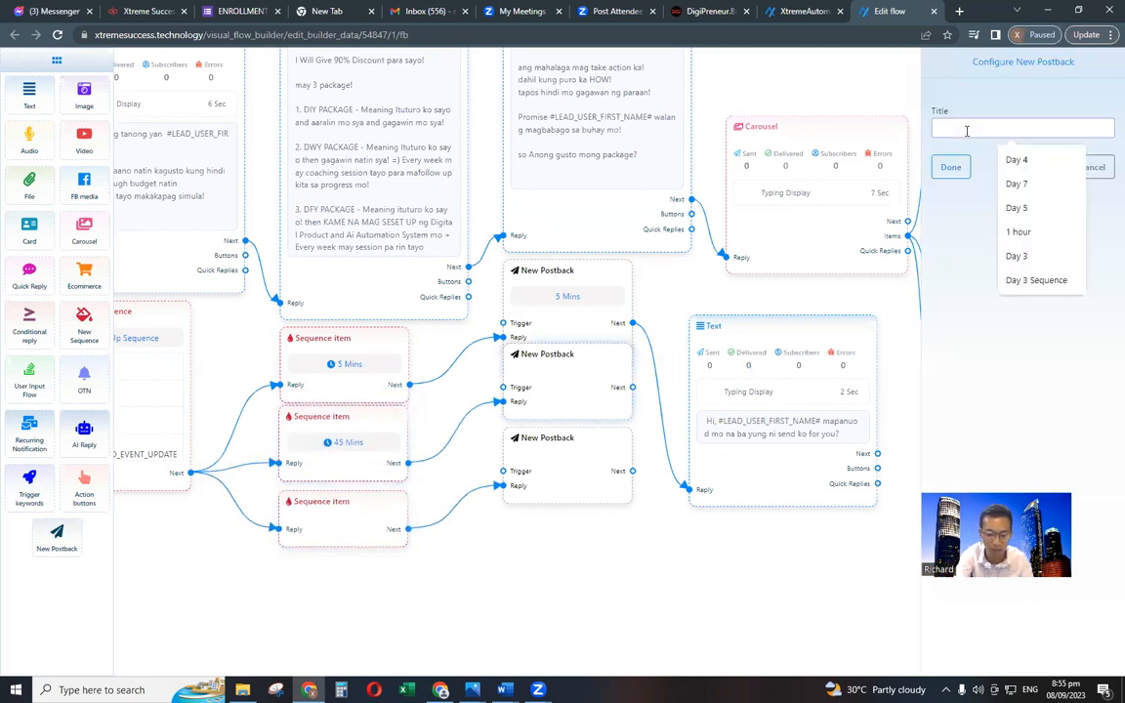
{"action": "type", "text": "45 mins"}
{"action": "left_click", "coordinate": [950, 167]}
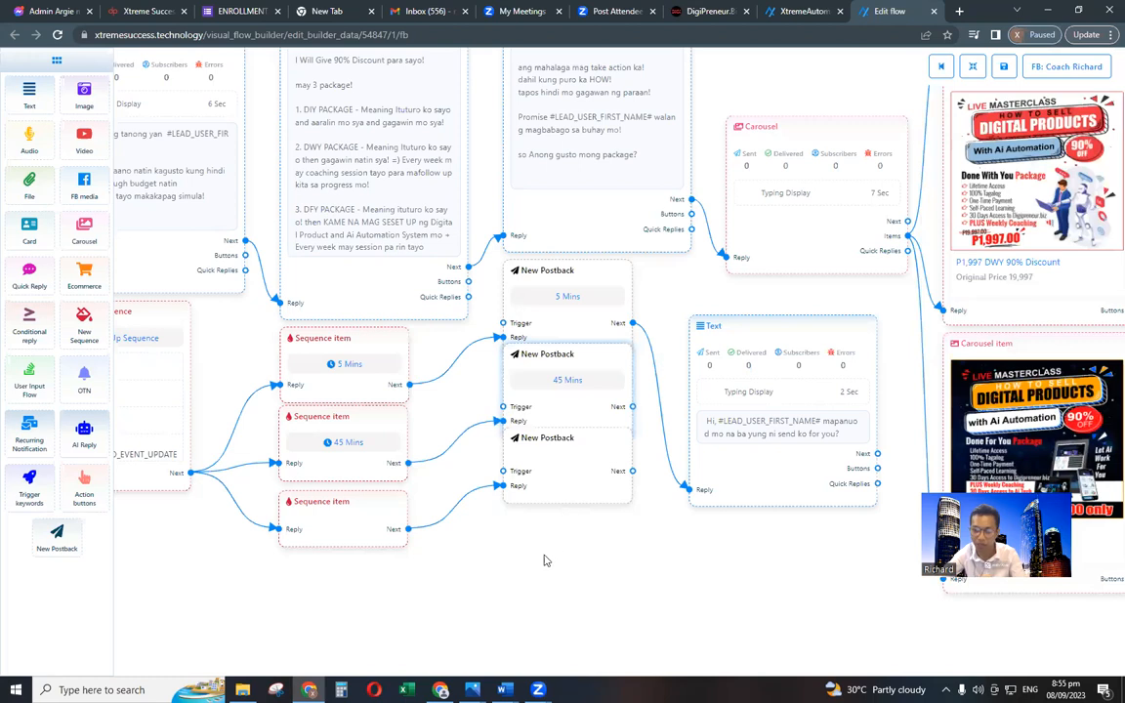
{"action": "left_click_drag", "start_coordinate": [556, 459], "coordinate": [513, 535]}
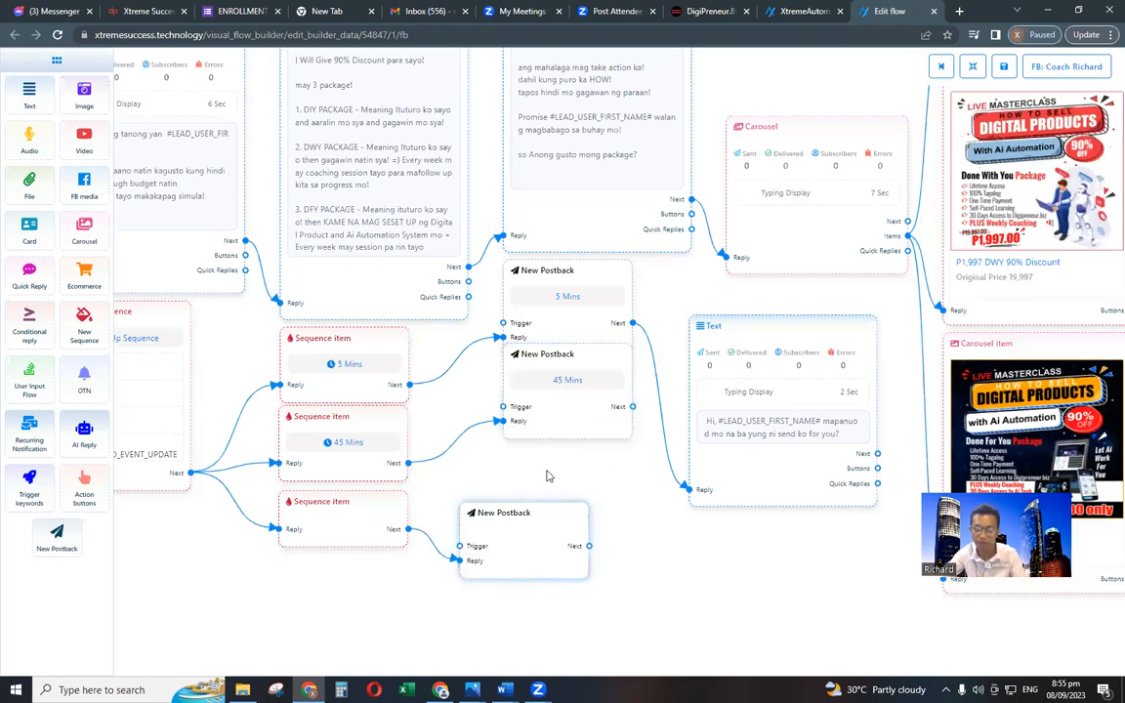
Add an Image block as the next reply of the 45 Mins postback.
{"action": "double_click", "coordinate": [563, 375]}
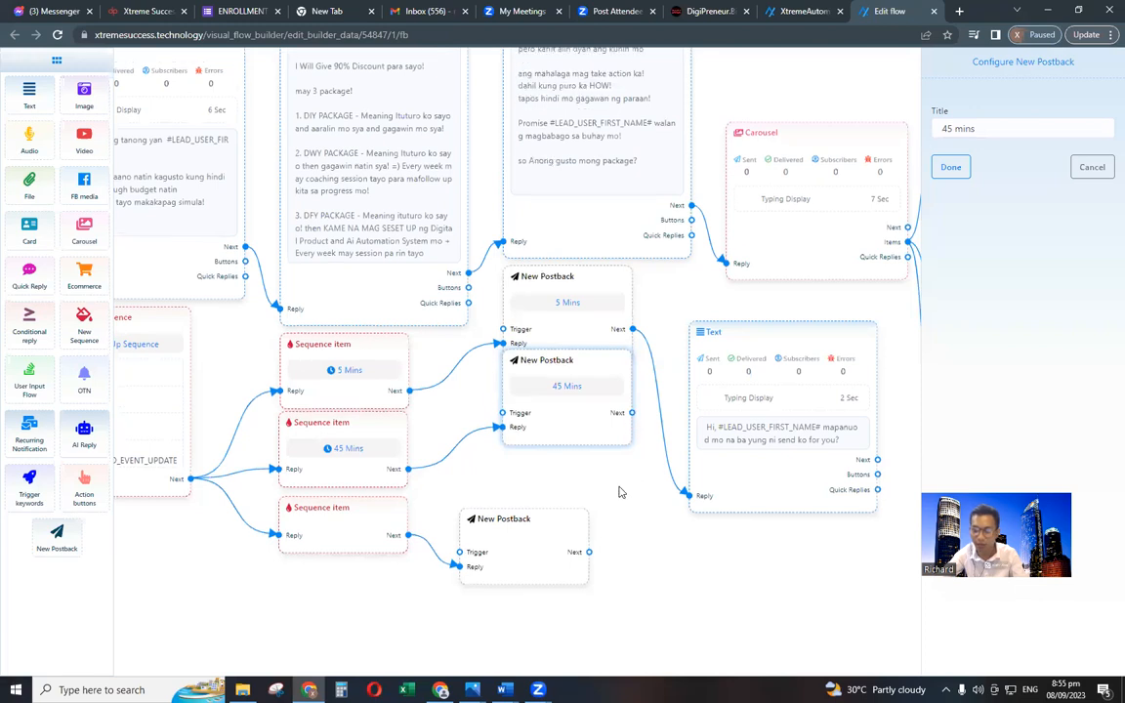
{"action": "left_click_drag", "start_coordinate": [632, 407], "coordinate": [639, 479]}
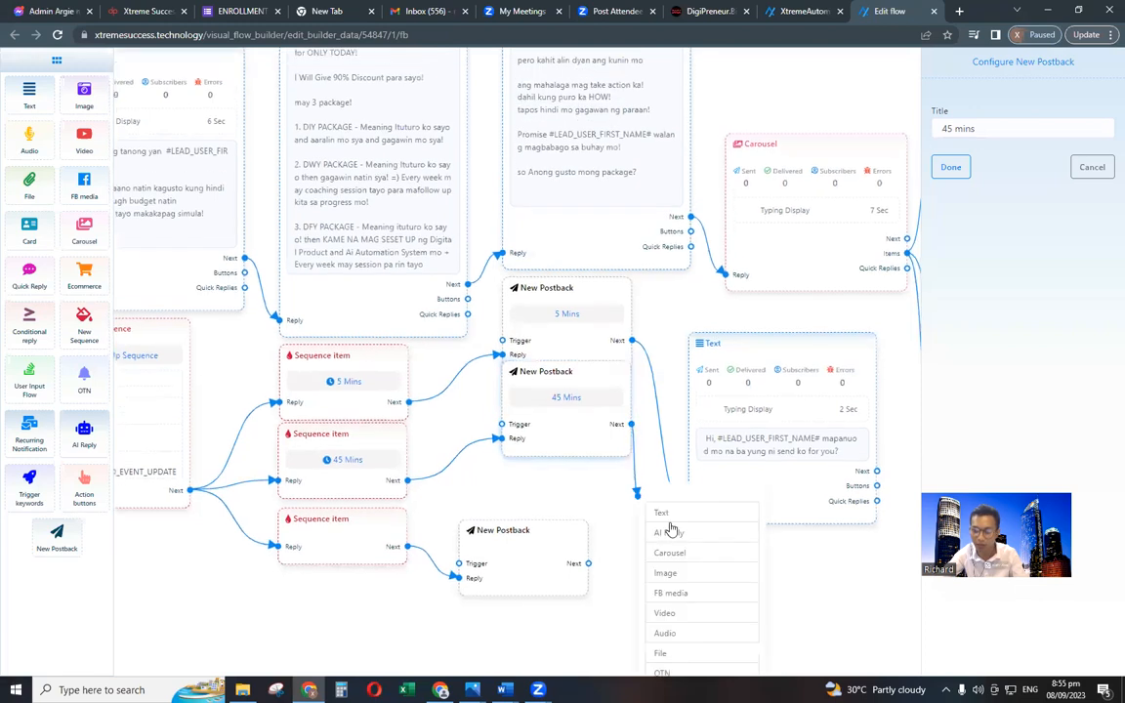
{"action": "left_click", "coordinate": [673, 575]}
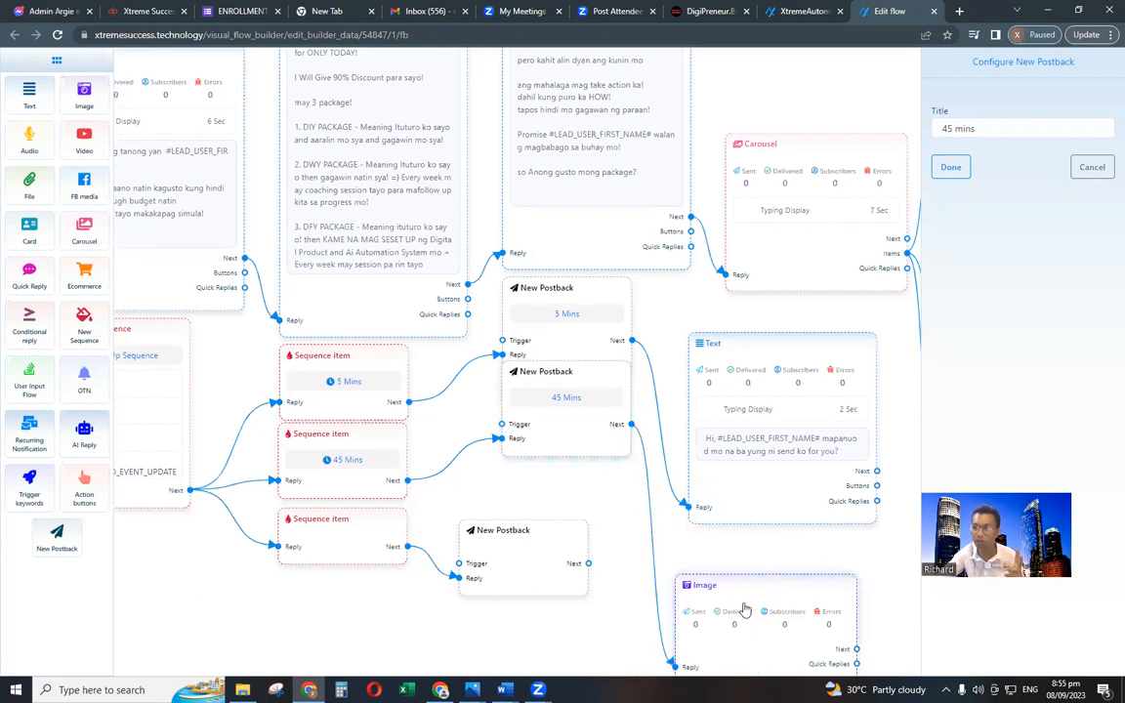
Upload the post3 picture to the 45 Mins postback's Image block, enable typing display with a 3-second reply delay, and apply it.
{"action": "left_click", "coordinate": [740, 606]}
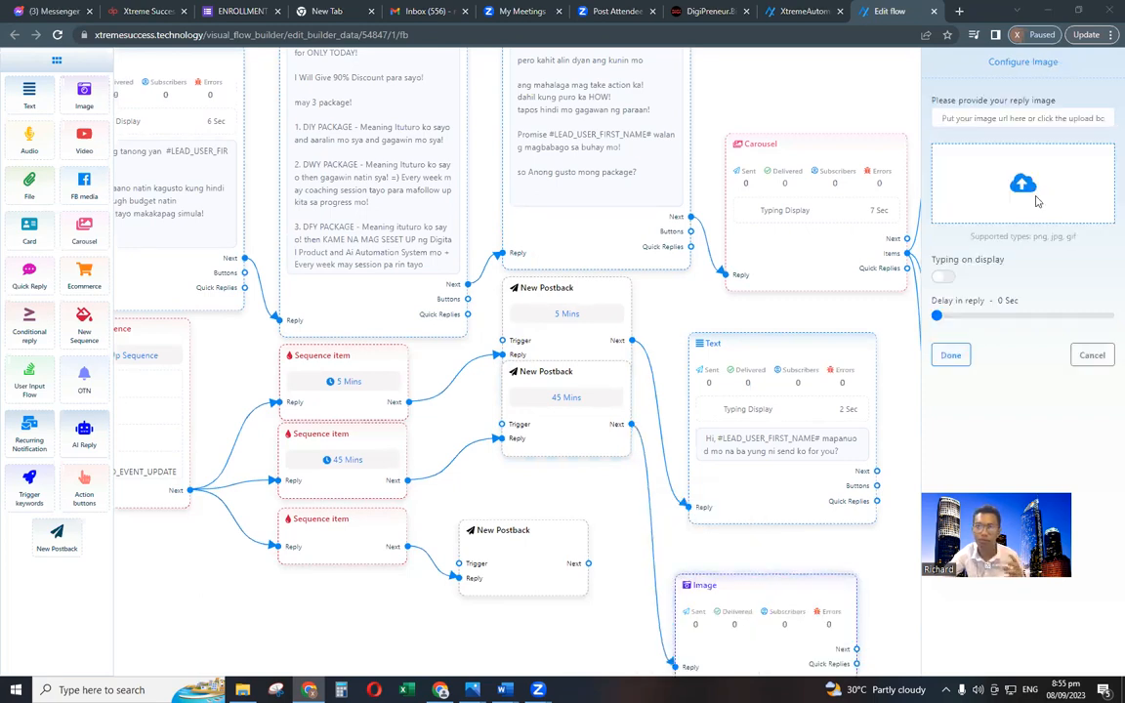
{"action": "left_click", "coordinate": [1037, 201]}
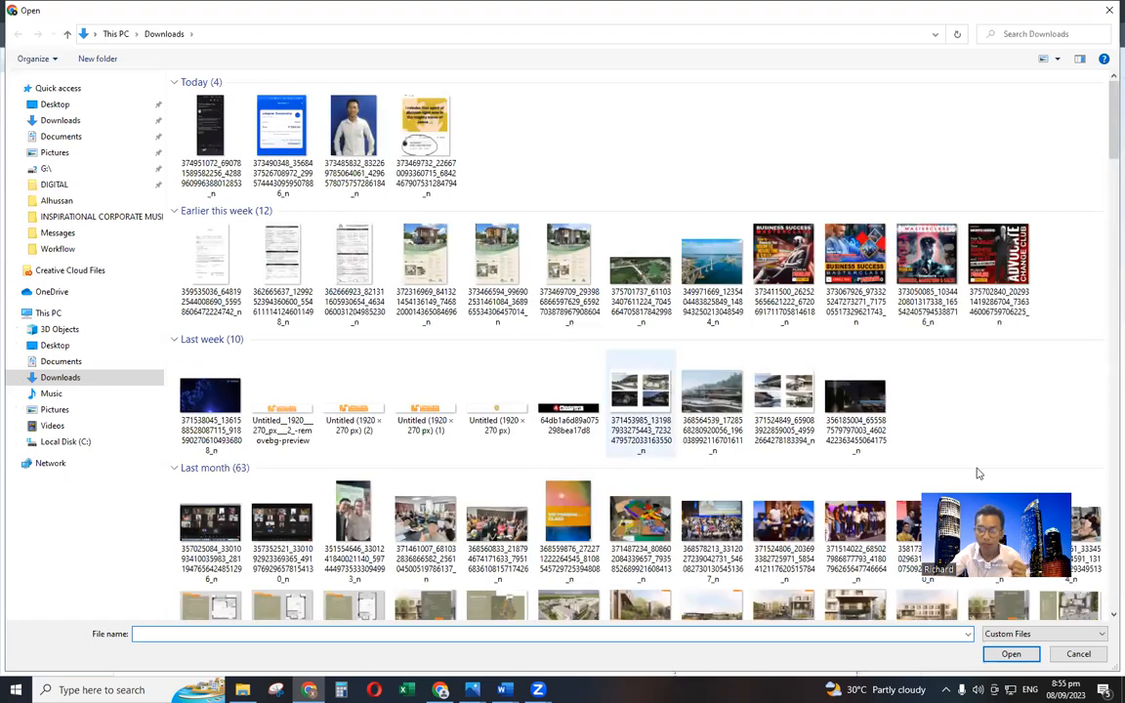
{"action": "scroll", "coordinate": [583, 484], "scroll_direction": "down", "scroll_amount": 5}
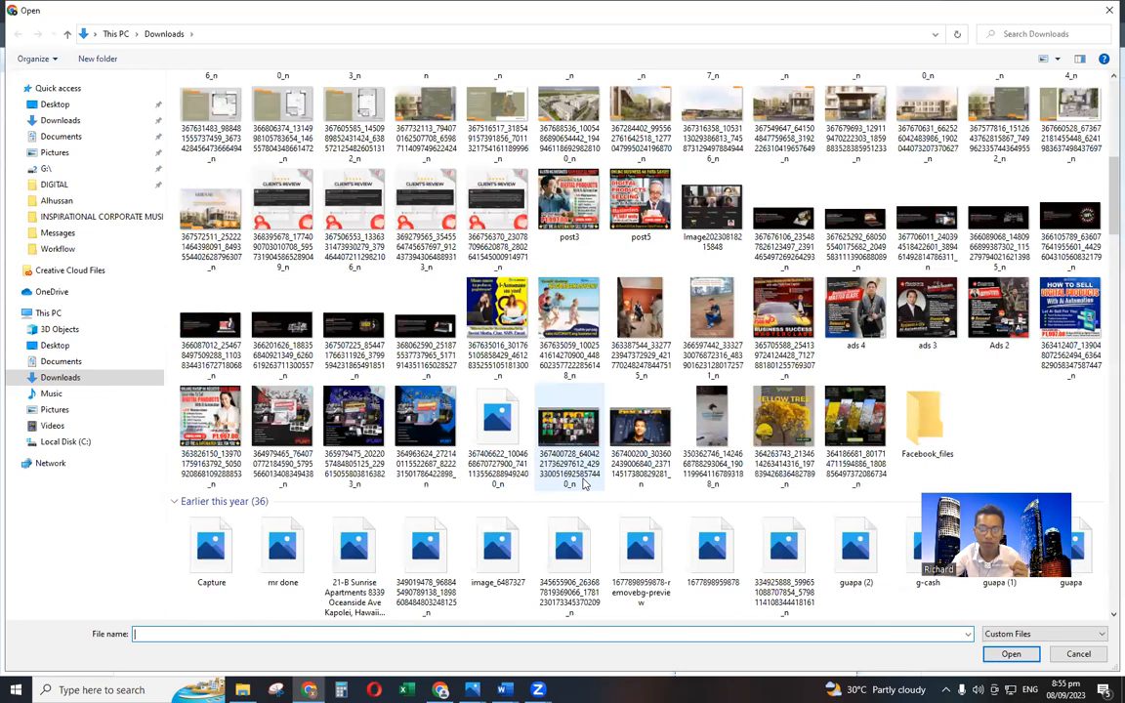
{"action": "scroll", "coordinate": [583, 484], "scroll_direction": "down", "scroll_amount": 3}
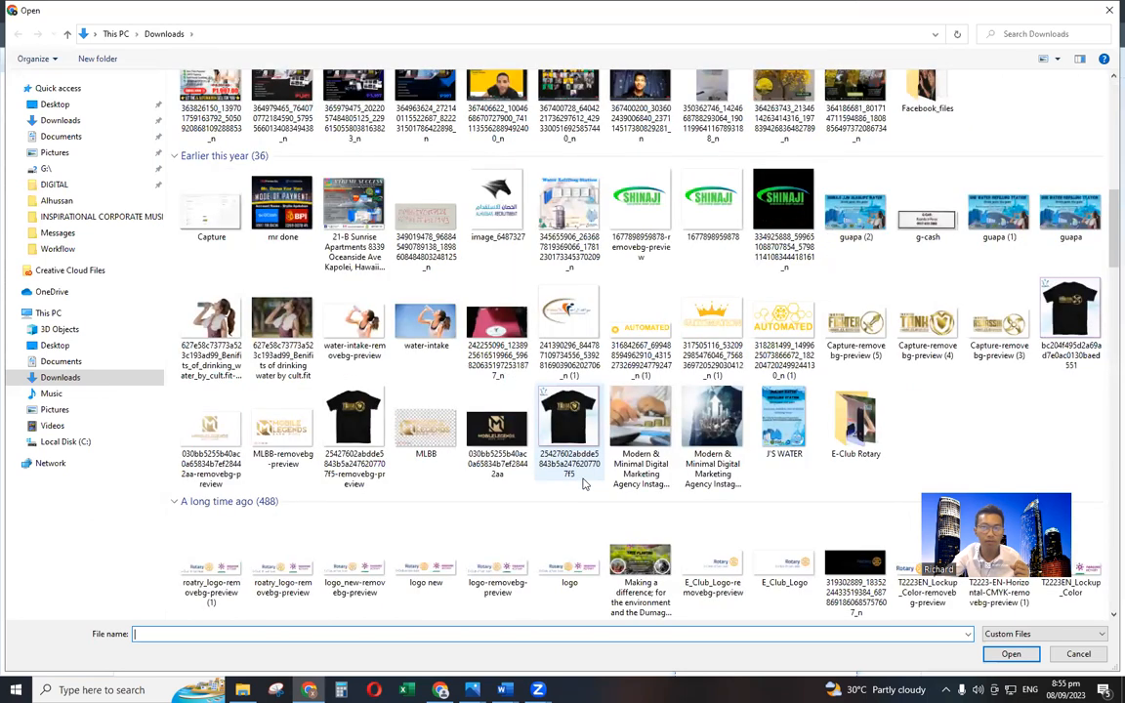
{"action": "scroll", "coordinate": [584, 484], "scroll_direction": "up", "scroll_amount": 4}
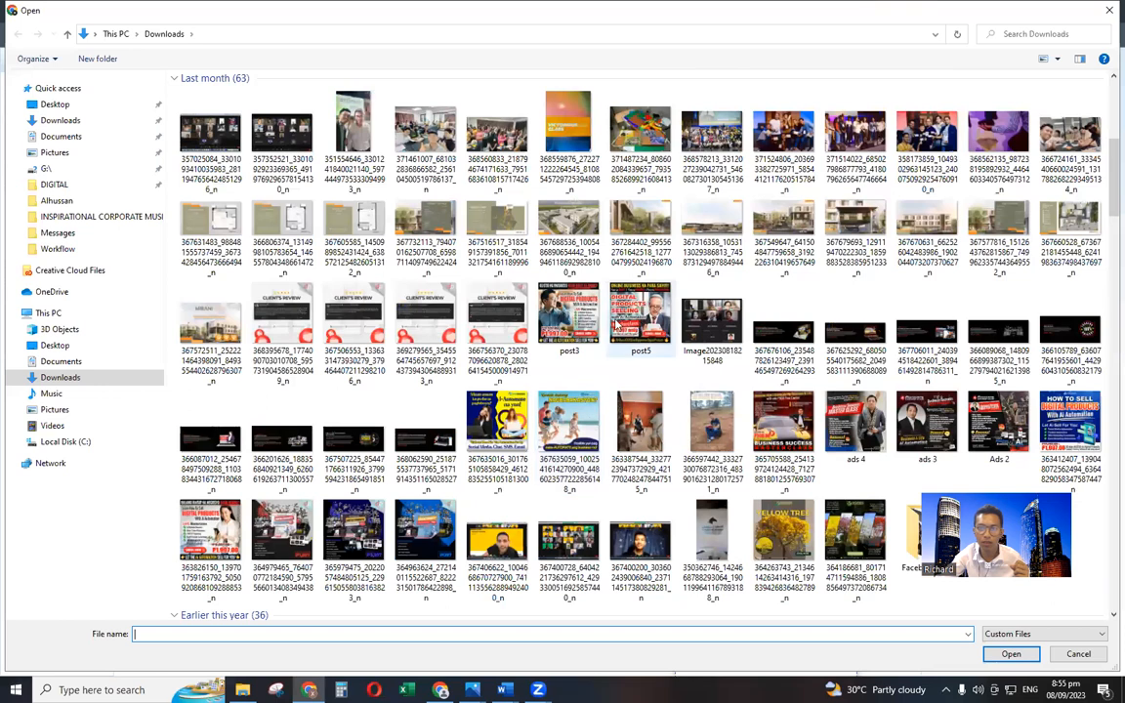
{"action": "left_click", "coordinate": [569, 314]}
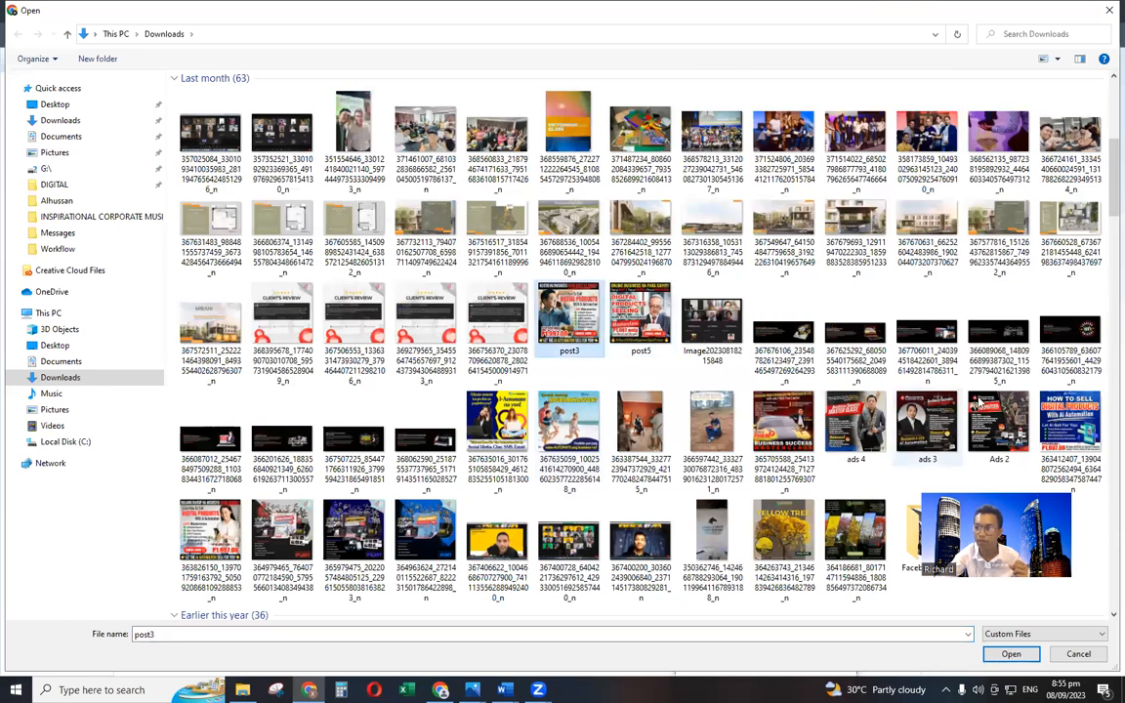
{"action": "key", "text": "Return"}
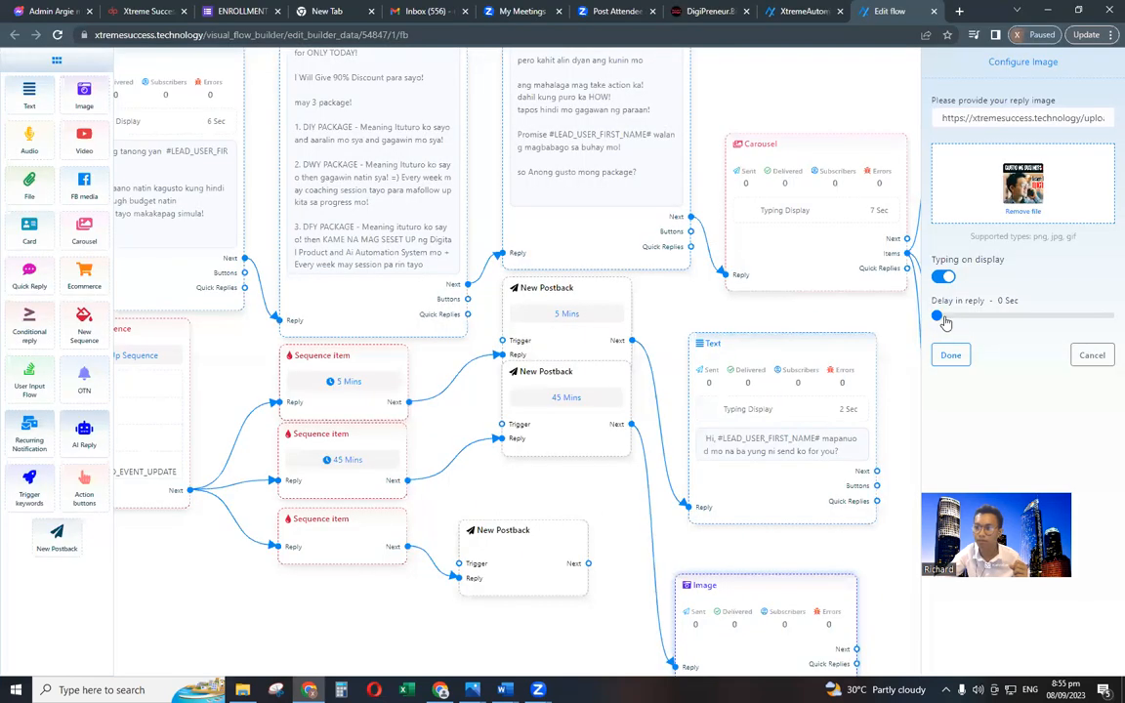
{"action": "left_click", "coordinate": [947, 354]}
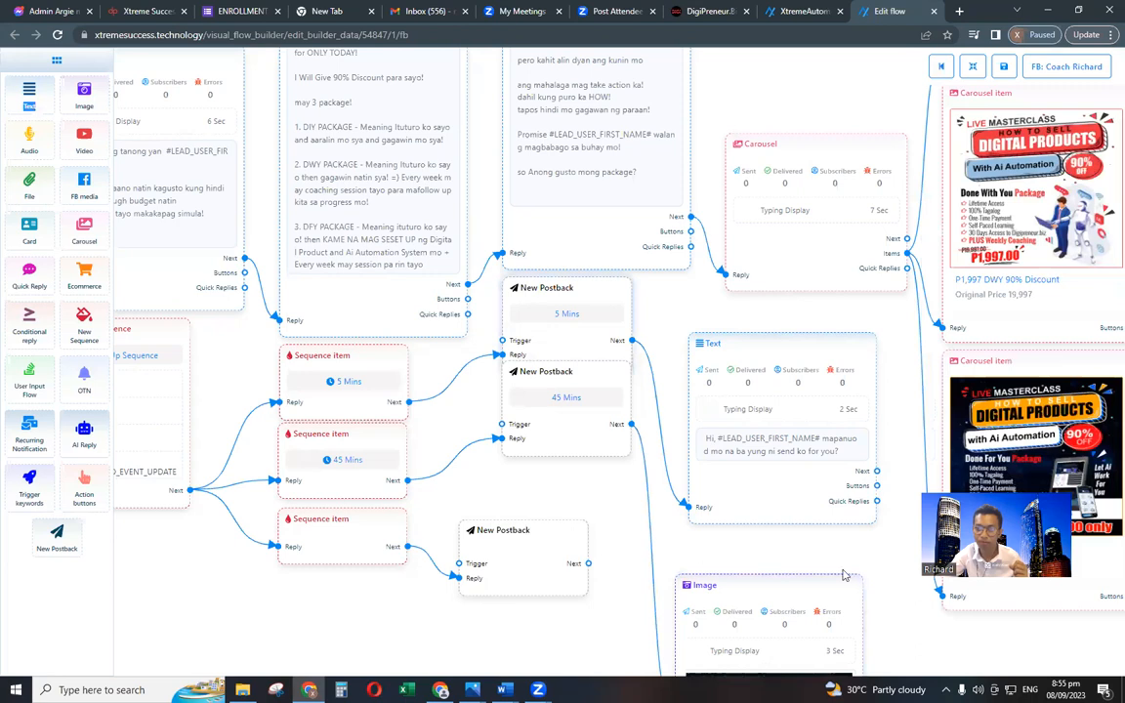
Add a Text block as the next reply of the Image block, place it beside the image, and open its message settings.
{"action": "scroll", "coordinate": [670, 545], "scroll_direction": "down", "scroll_amount": 1}
{"action": "left_click_drag", "start_coordinate": [658, 451], "coordinate": [560, 388]}
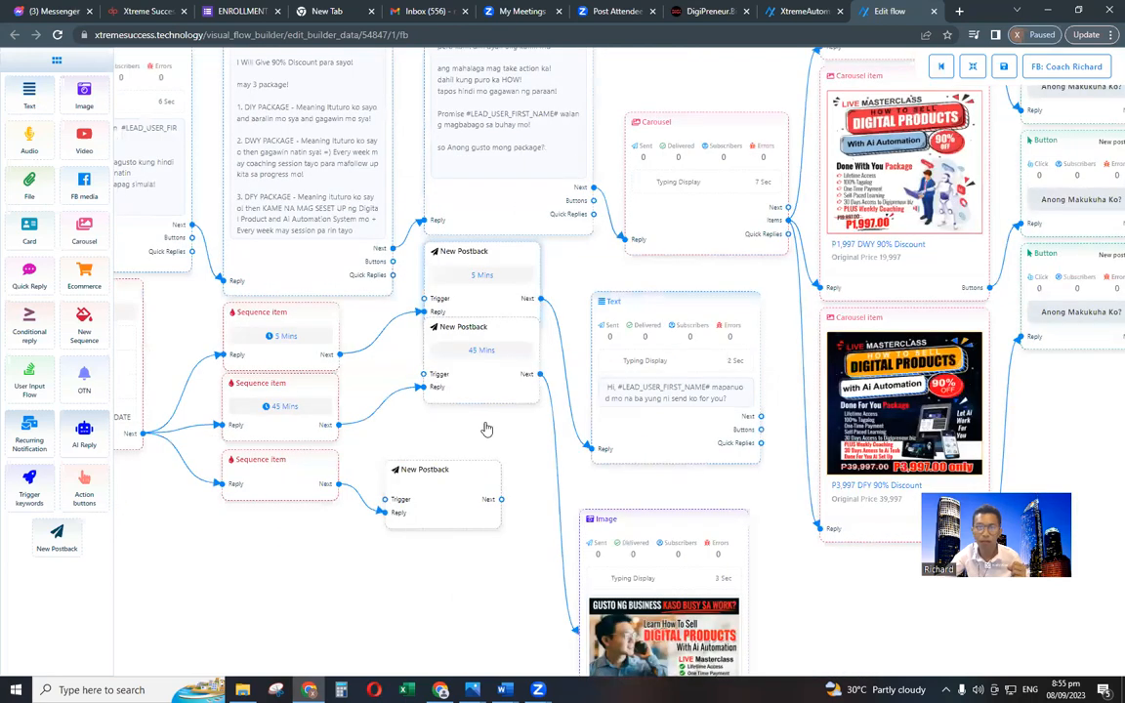
{"action": "left_click_drag", "start_coordinate": [487, 430], "coordinate": [276, 193]}
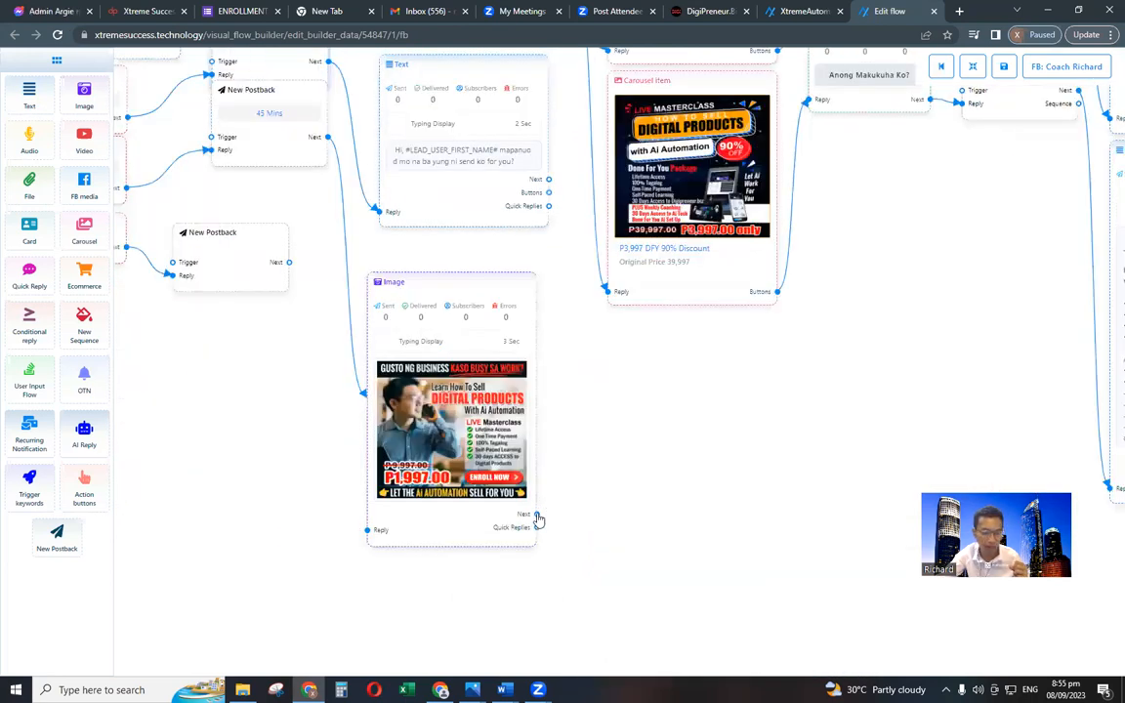
{"action": "left_click_drag", "start_coordinate": [537, 515], "coordinate": [564, 493]}
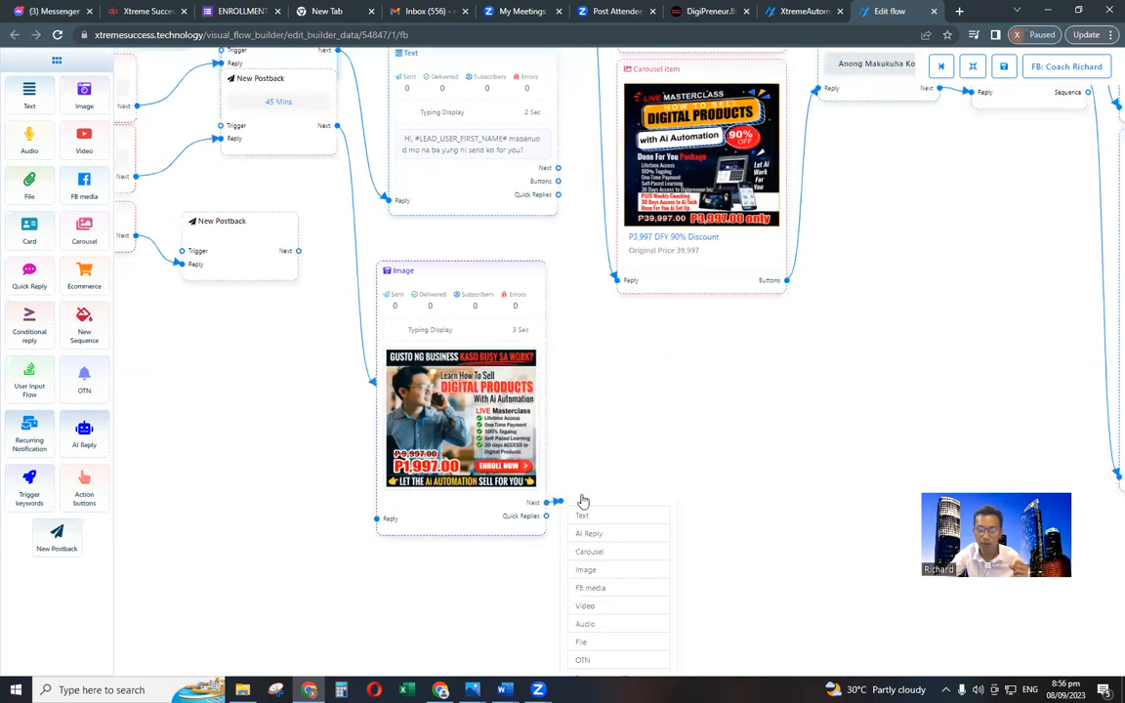
{"action": "left_click", "coordinate": [598, 515]}
{"action": "left_click_drag", "start_coordinate": [646, 543], "coordinate": [641, 436]}
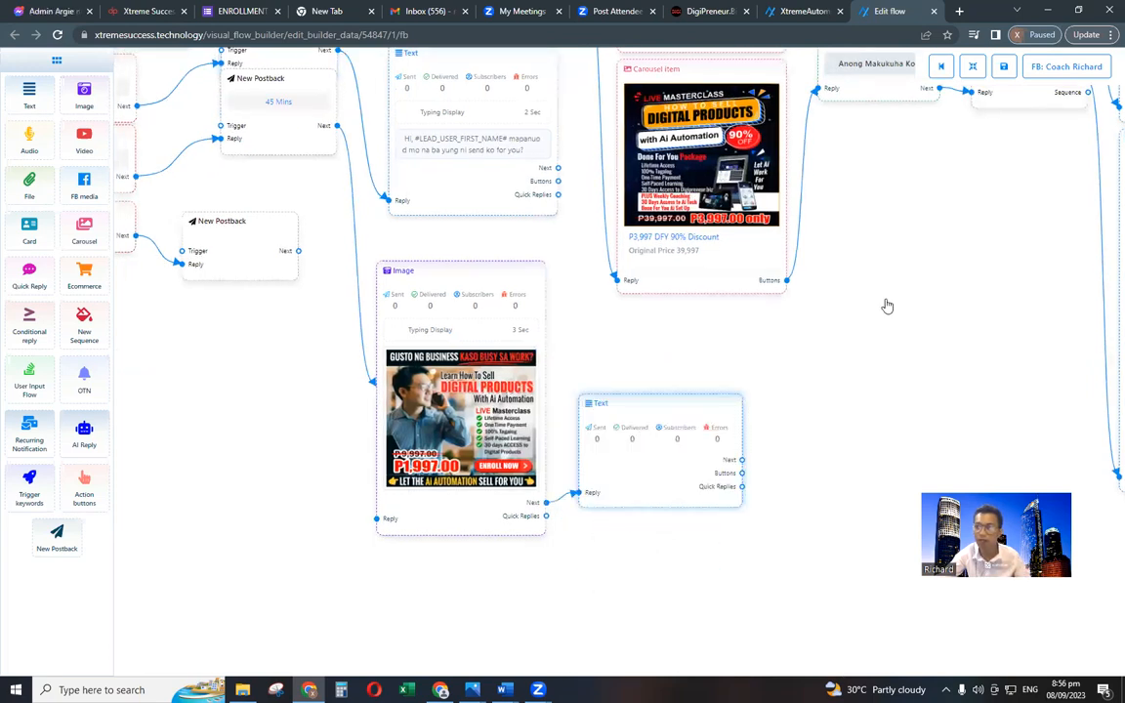
{"action": "double_click", "coordinate": [705, 434]}
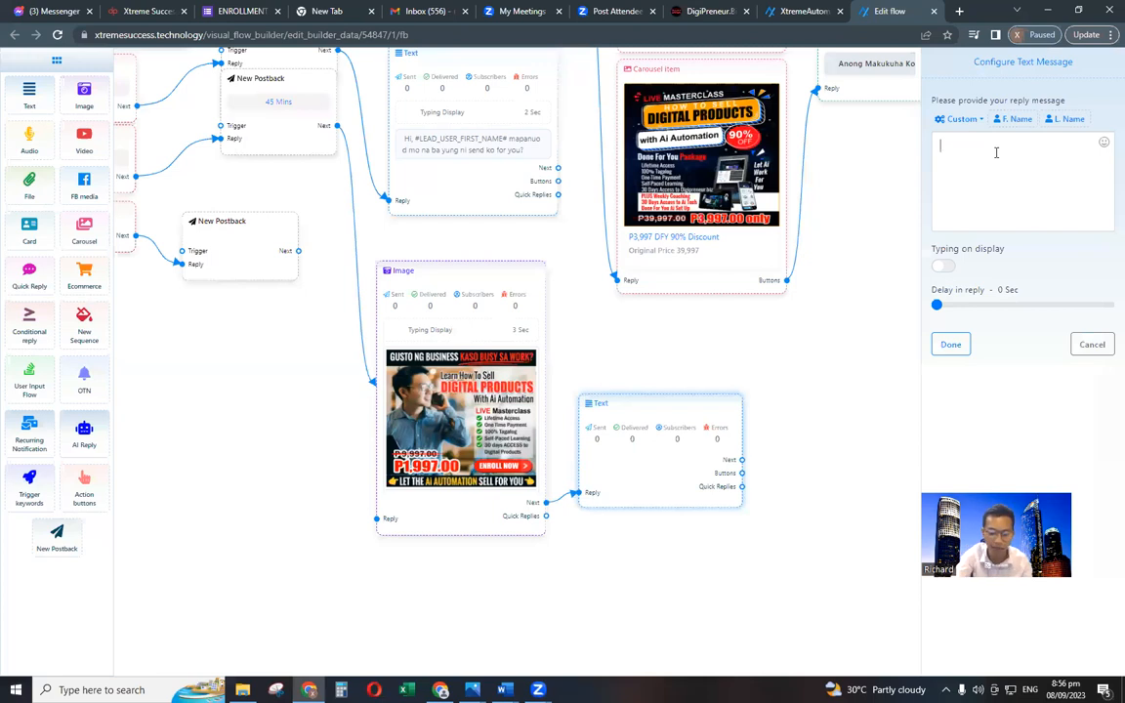
{"action": "type", "text": "Hi"}
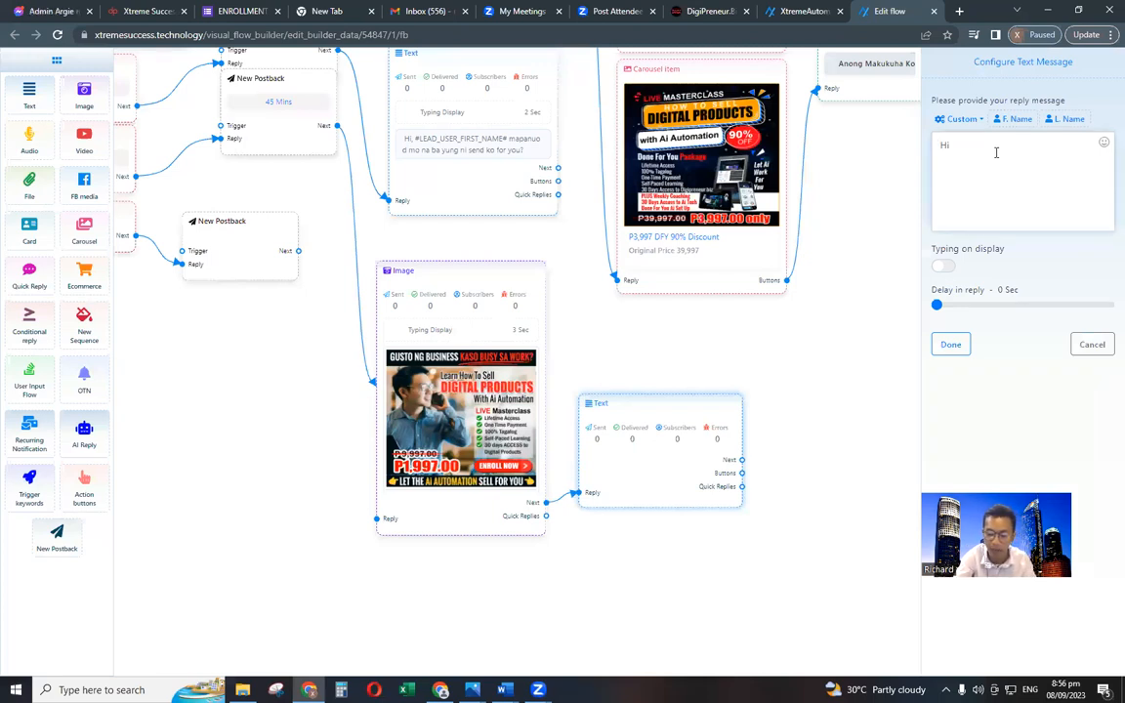
{"action": "key", "text": "BackSpace"}
{"action": "key", "text": "BackSpace"}
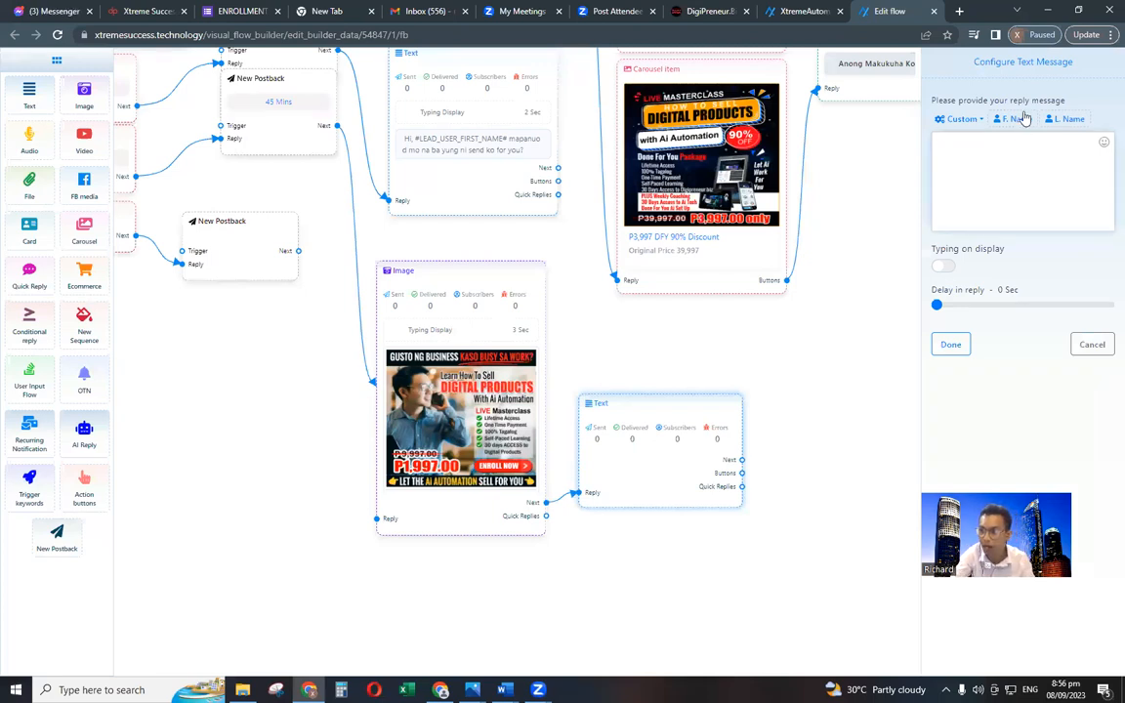
{"action": "double_click", "coordinate": [1022, 119]}
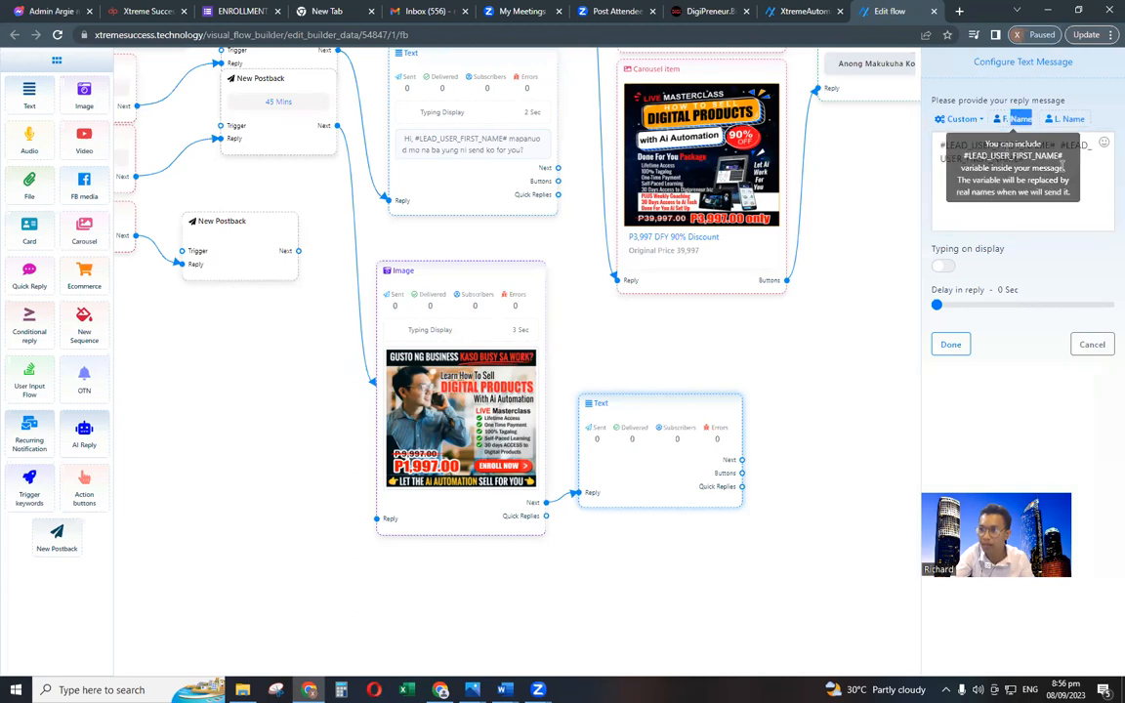
{"action": "left_click", "coordinate": [1062, 166]}
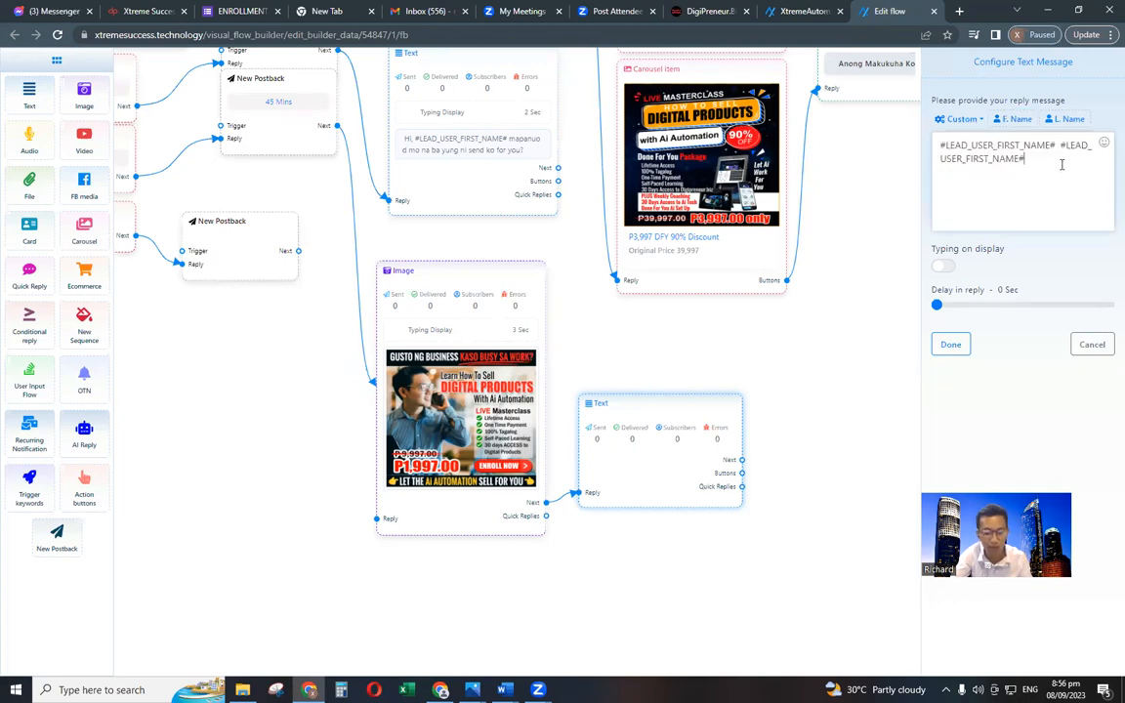
{"action": "key", "text": "ctrl+a"}
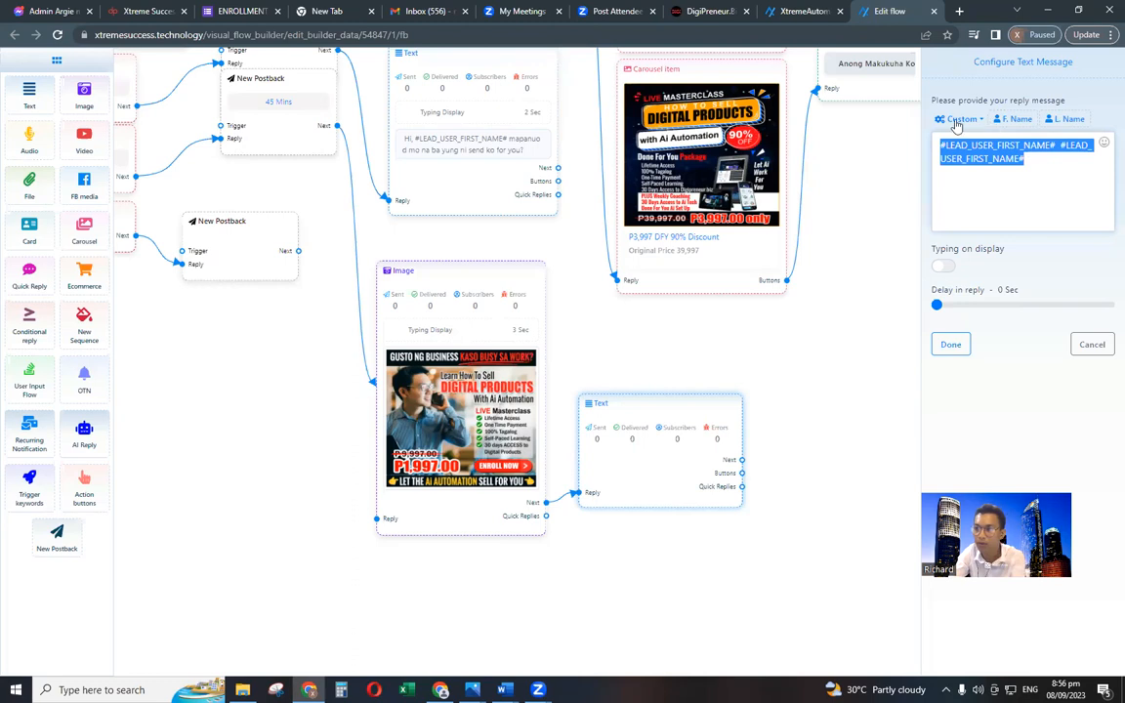
{"action": "key", "text": "BackSpace"}
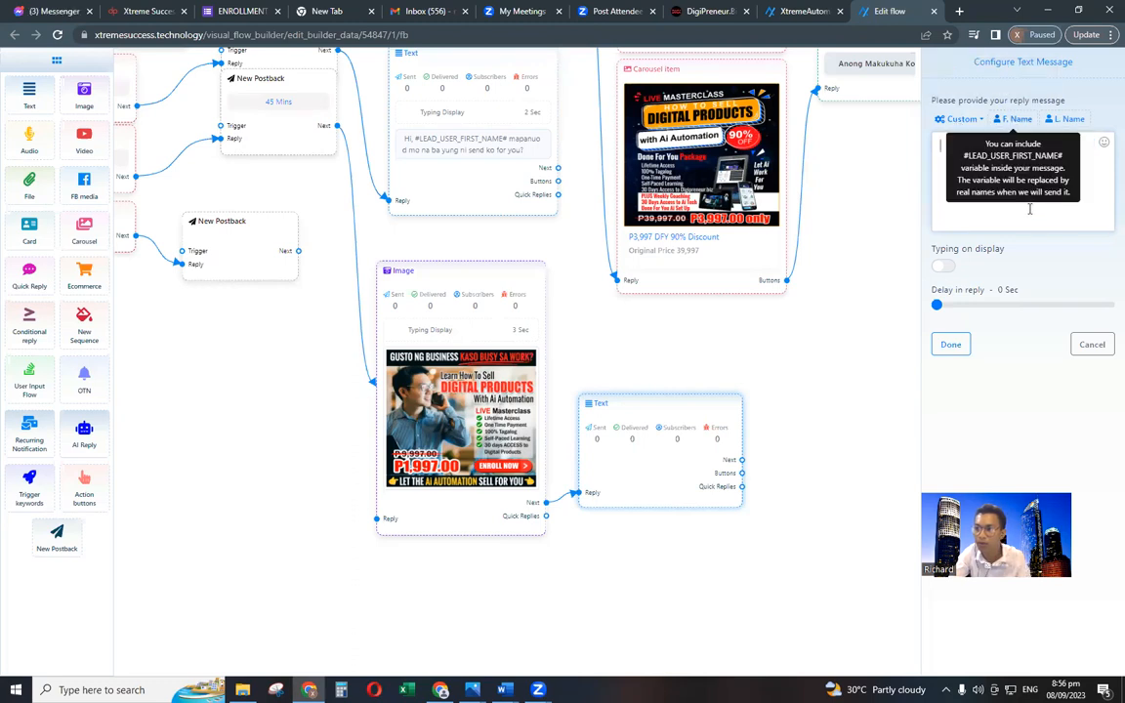
{"action": "key", "text": "ctrl+z"}
{"action": "left_click", "coordinate": [1054, 177]}
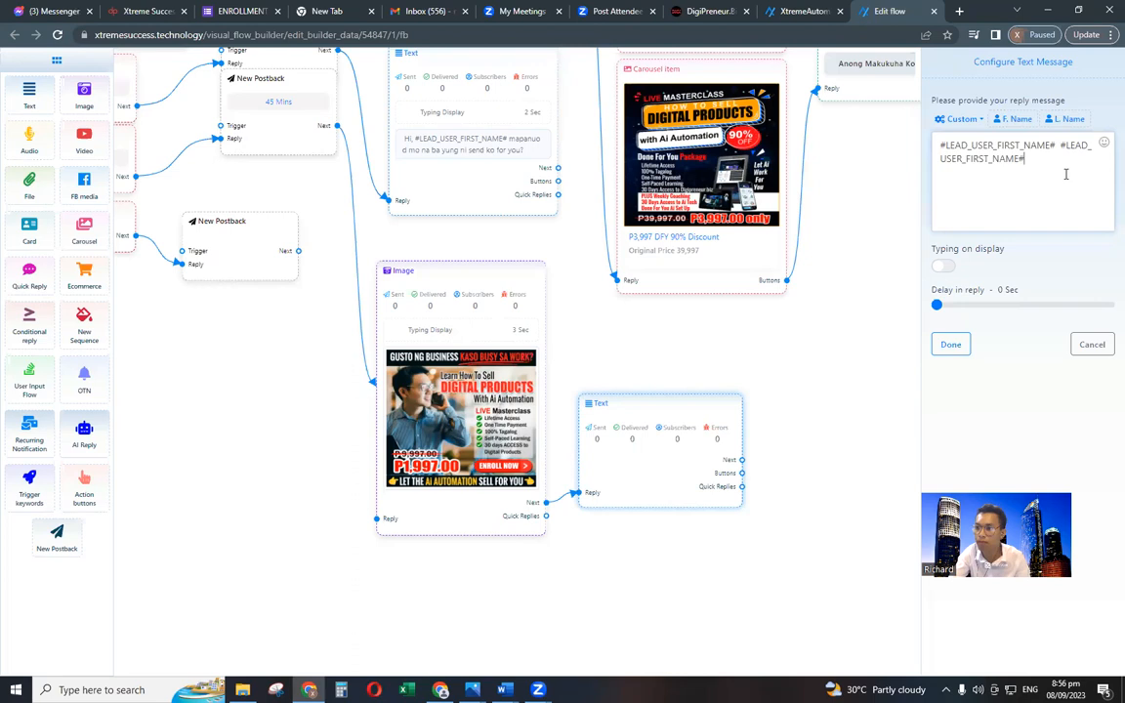
{"action": "key", "text": "BackSpace"}
{"action": "key", "text": "BackSpace"}
{"action": "key", "text": "BackSpace"}
{"action": "key", "text": "BackSpace"}
{"action": "key", "text": "BackSpace"}
{"action": "key", "text": "BackSpace"}
{"action": "key", "text": "BackSpace"}
{"action": "key", "text": "BackSpace"}
{"action": "key", "text": "BackSpace"}
{"action": "key", "text": "BackSpace"}
{"action": "key", "text": "BackSpace"}
{"action": "key", "text": "BackSpace"}
{"action": "key", "text": "BackSpace"}
{"action": "key", "text": "BackSpace"}
{"action": "key", "text": "BackSpace"}
{"action": "key", "text": "BackSpace"}
{"action": "key", "text": "BackSpace"}
{"action": "key", "text": "BackSpace"}
{"action": "key", "text": "BackSpace"}
{"action": "key", "text": "BackSpace"}
{"action": "key", "text": "BackSpace"}
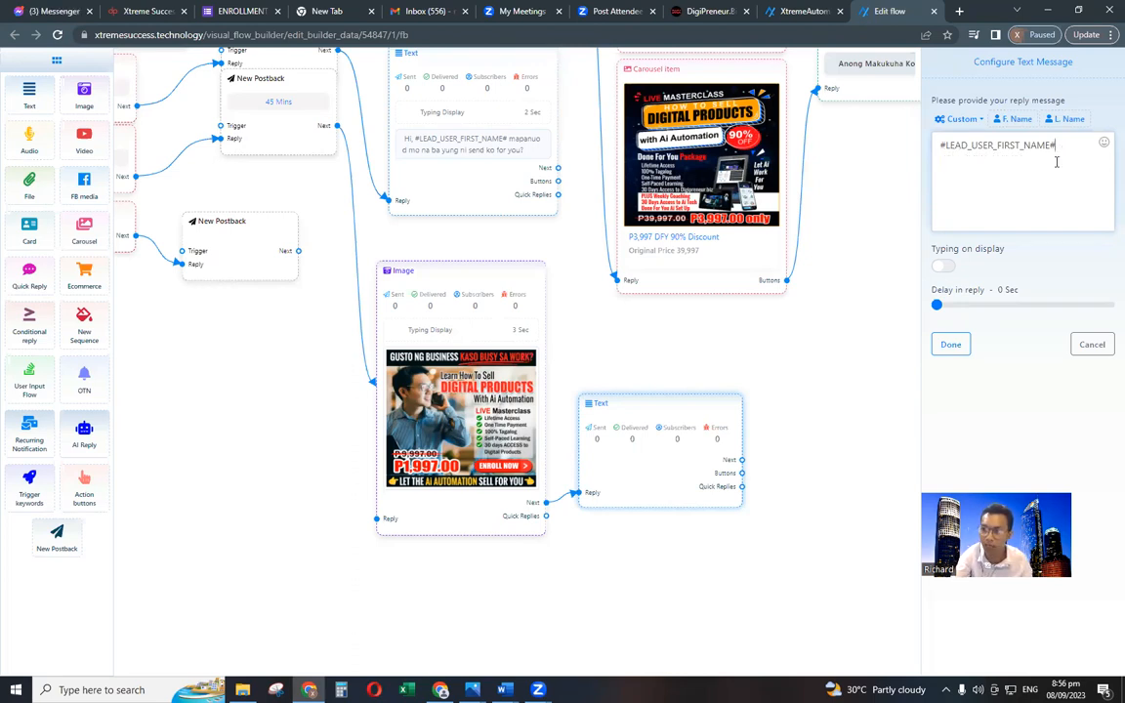
{"action": "key", "text": "ctrl+a"}
{"action": "key", "text": "BackSpace"}
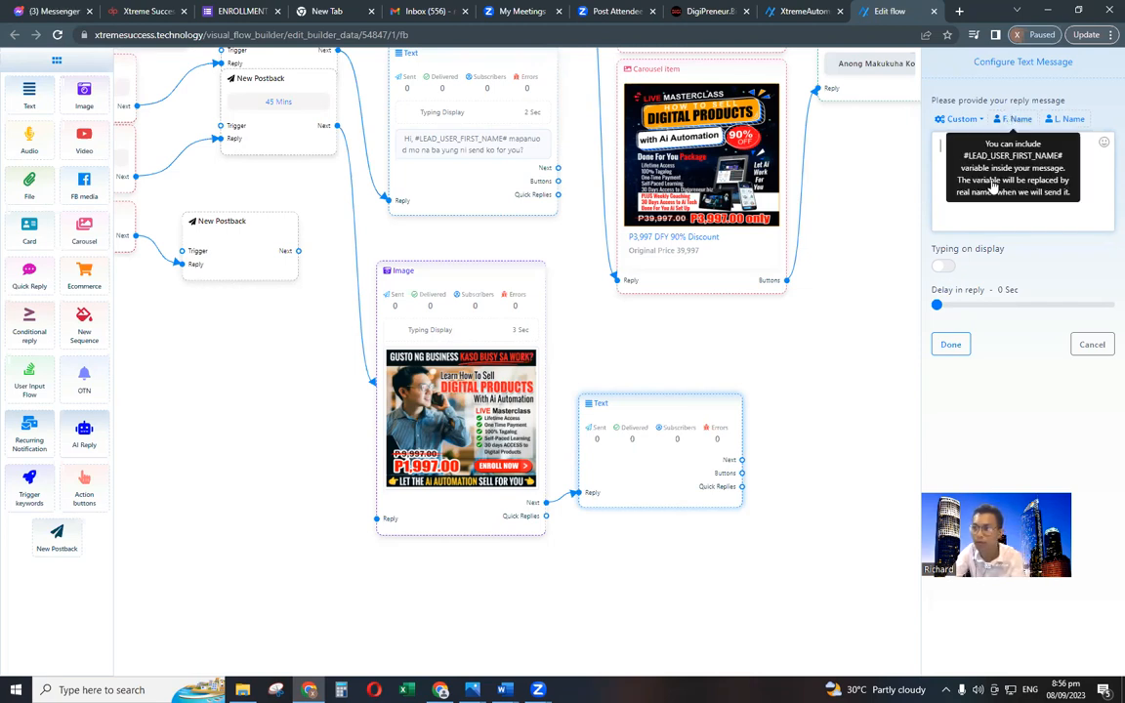
Start the reply message with the lead's first-name variable followed by "ayan ang ilan sa benefits na makikita mo sa photo".
{"action": "left_click", "coordinate": [1008, 119]}
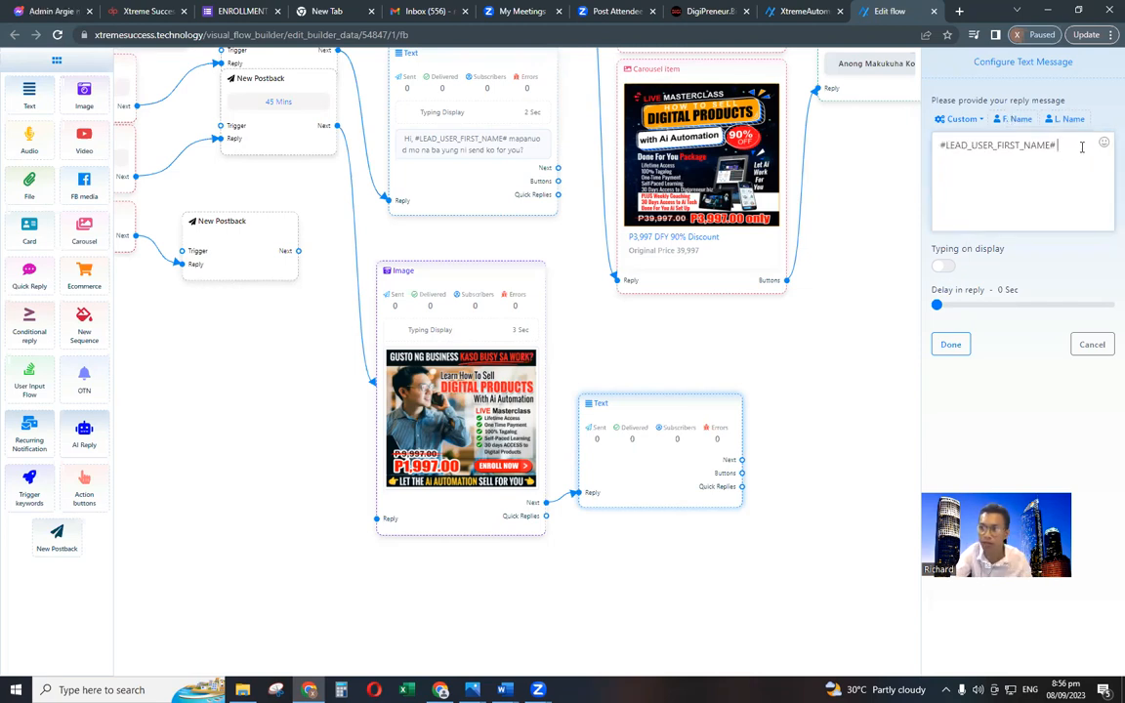
{"action": "type", "text": "ayan ang "}
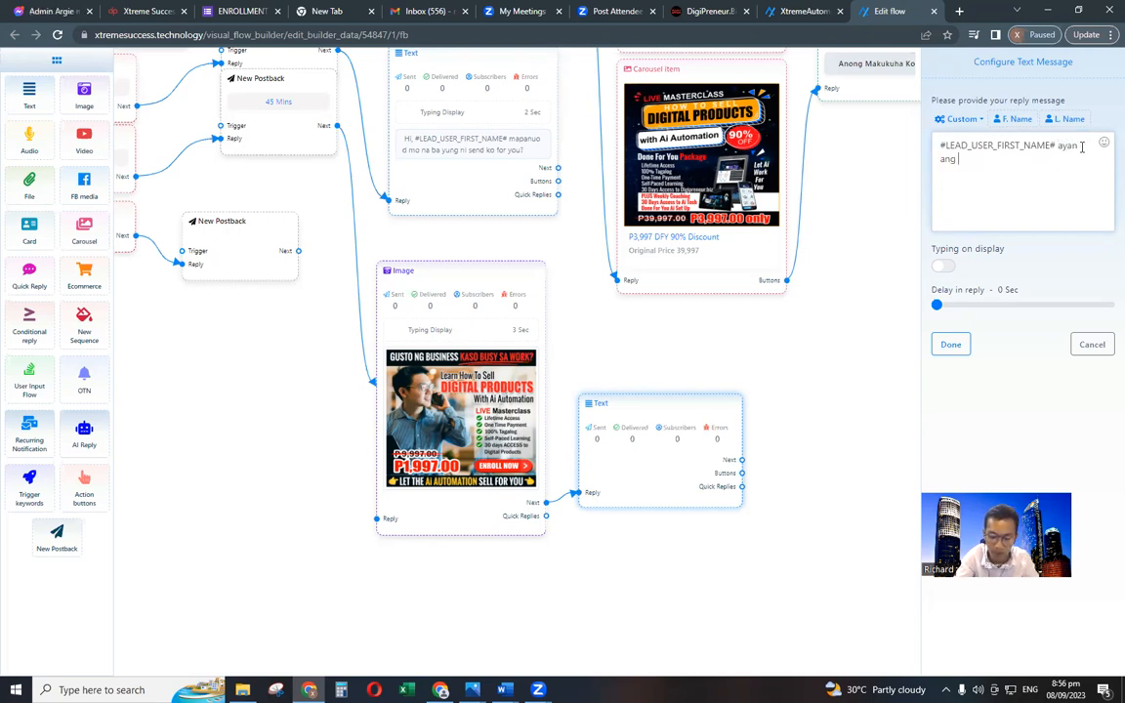
{"action": "type", "text": "ilan"}
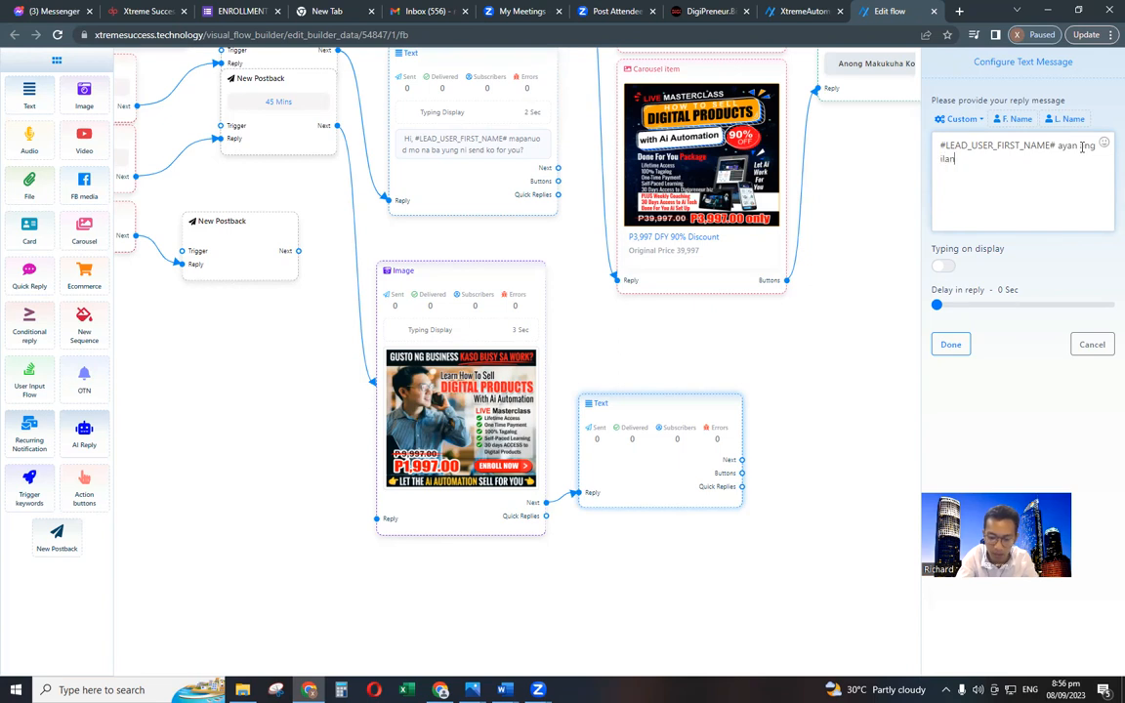
{"action": "type", "text": " sa benefits na"}
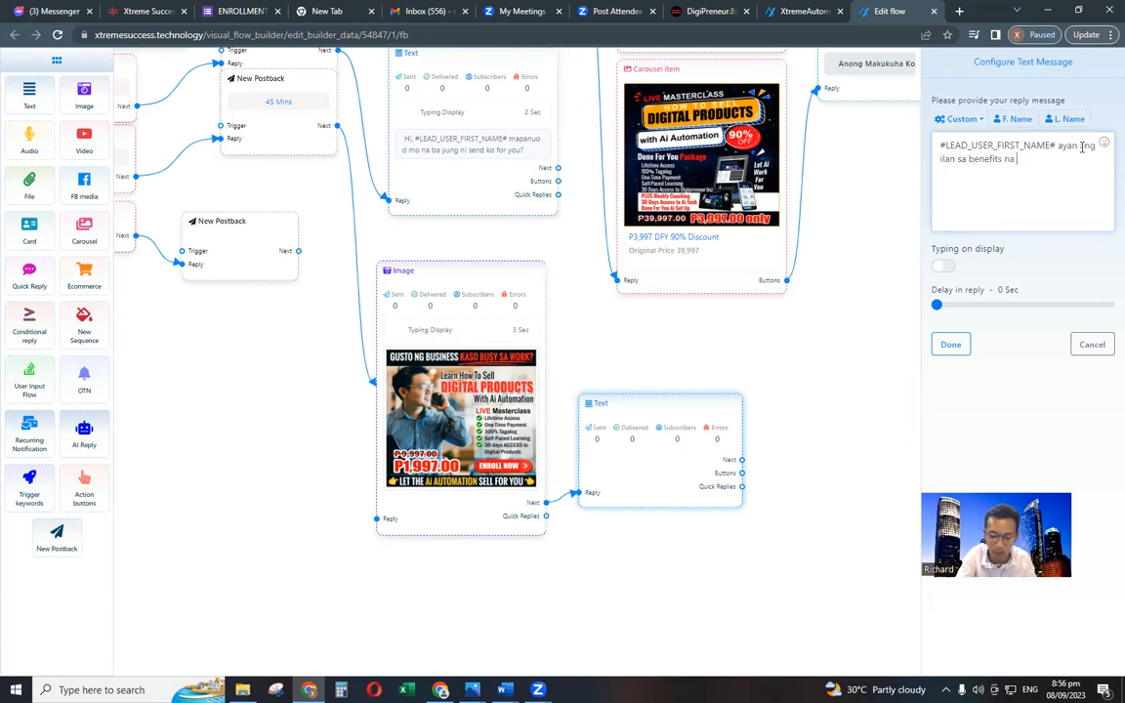
{"action": "type", "text": " maki"}
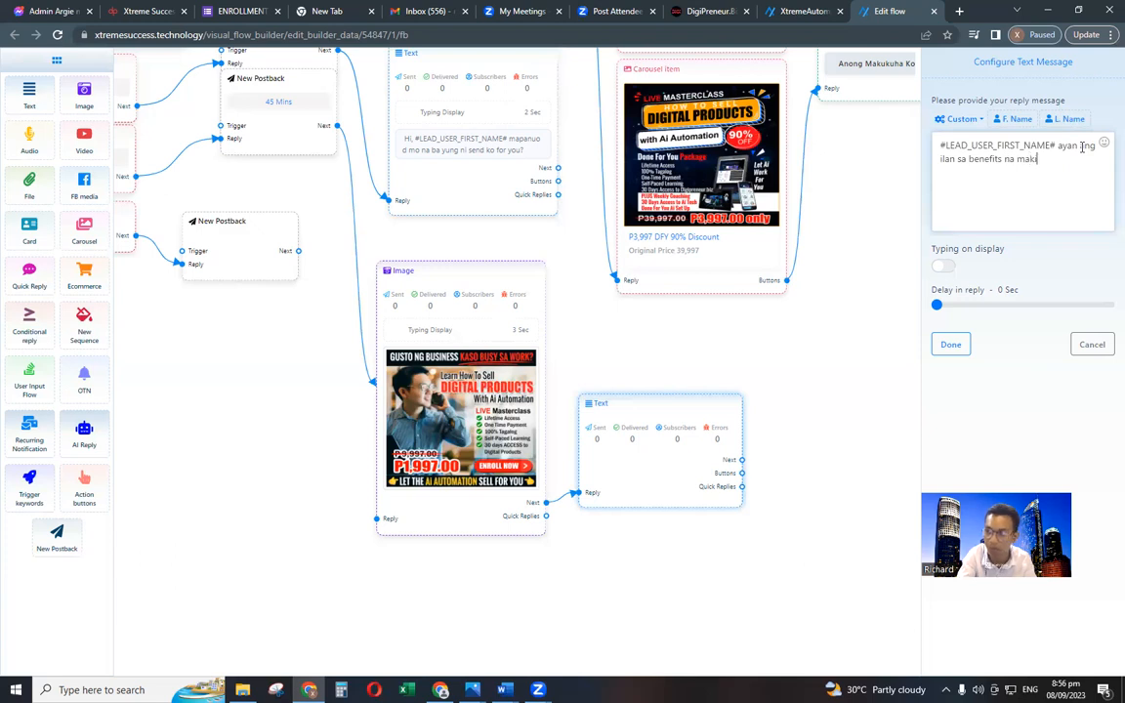
{"action": "type", "text": "kita mo sa p"}
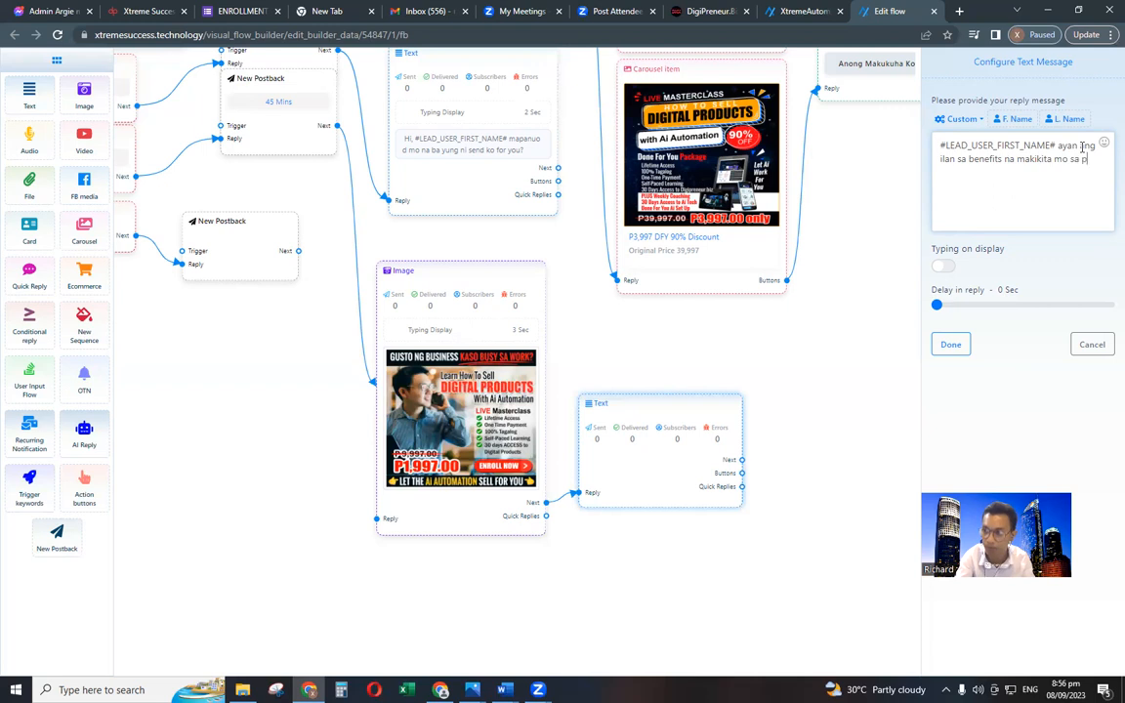
{"action": "type", "text": "hoto "}
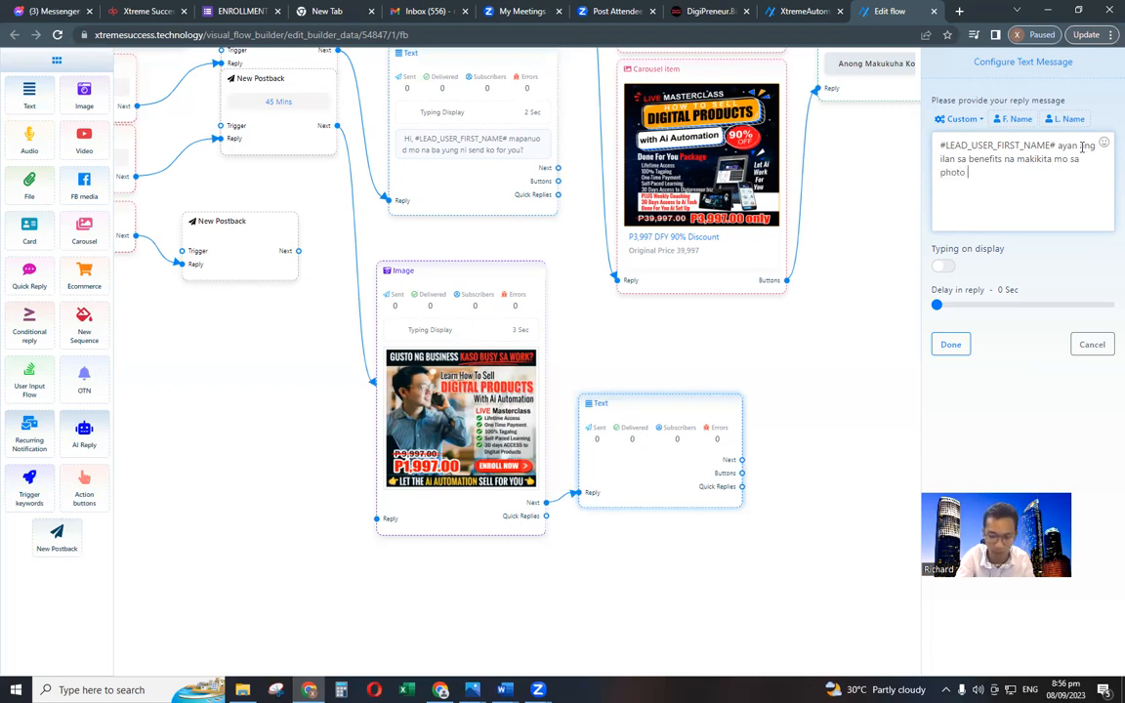
Continue the message with "once mag decoide kana mag take action ngayun!" and, after a blank line, "Enrol now!".
{"action": "type", "text": "once mag"}
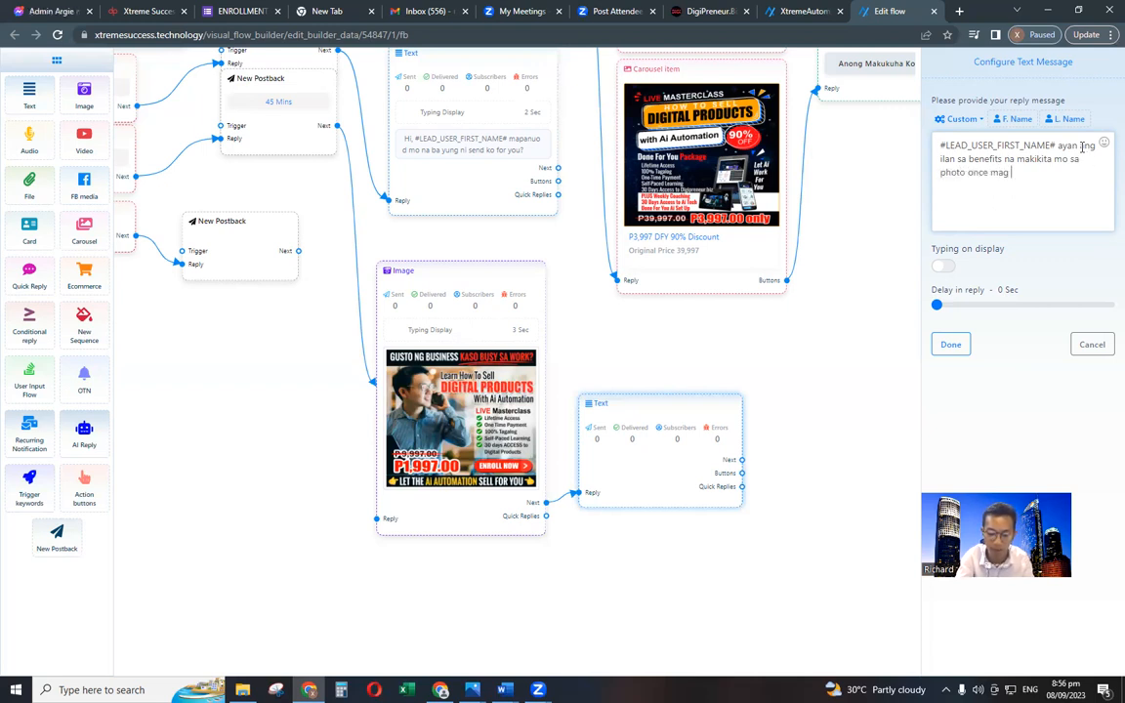
{"action": "type", "text": " dedoide ka"}
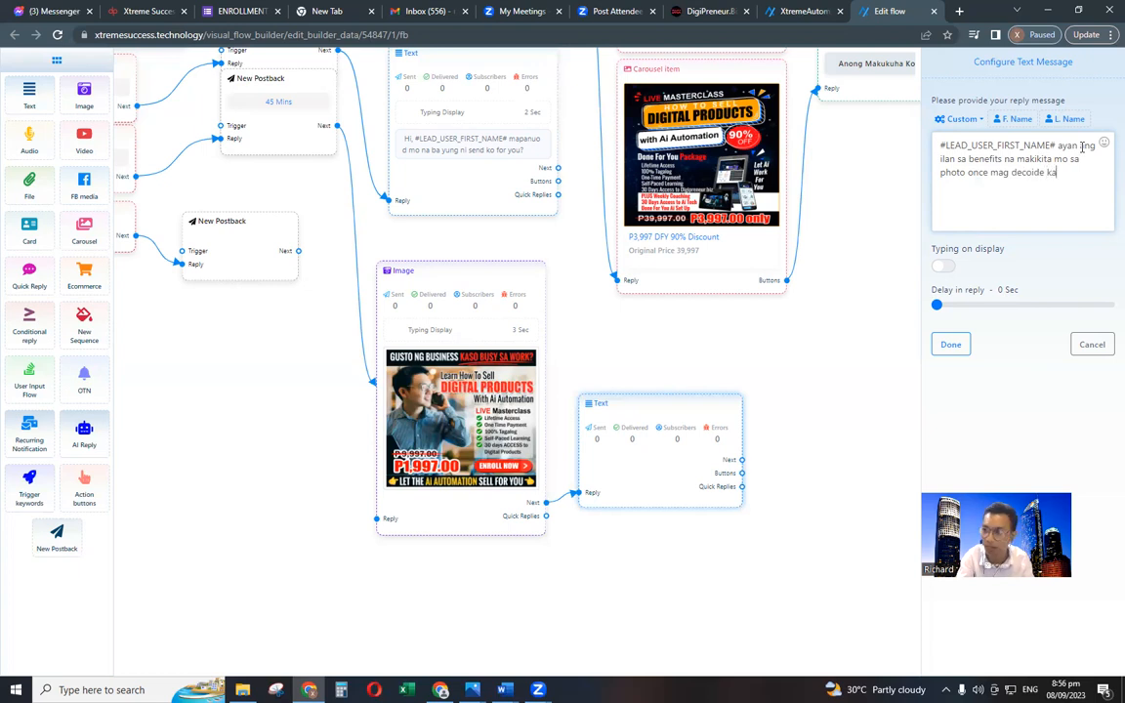
{"action": "type", "text": "na mag take"}
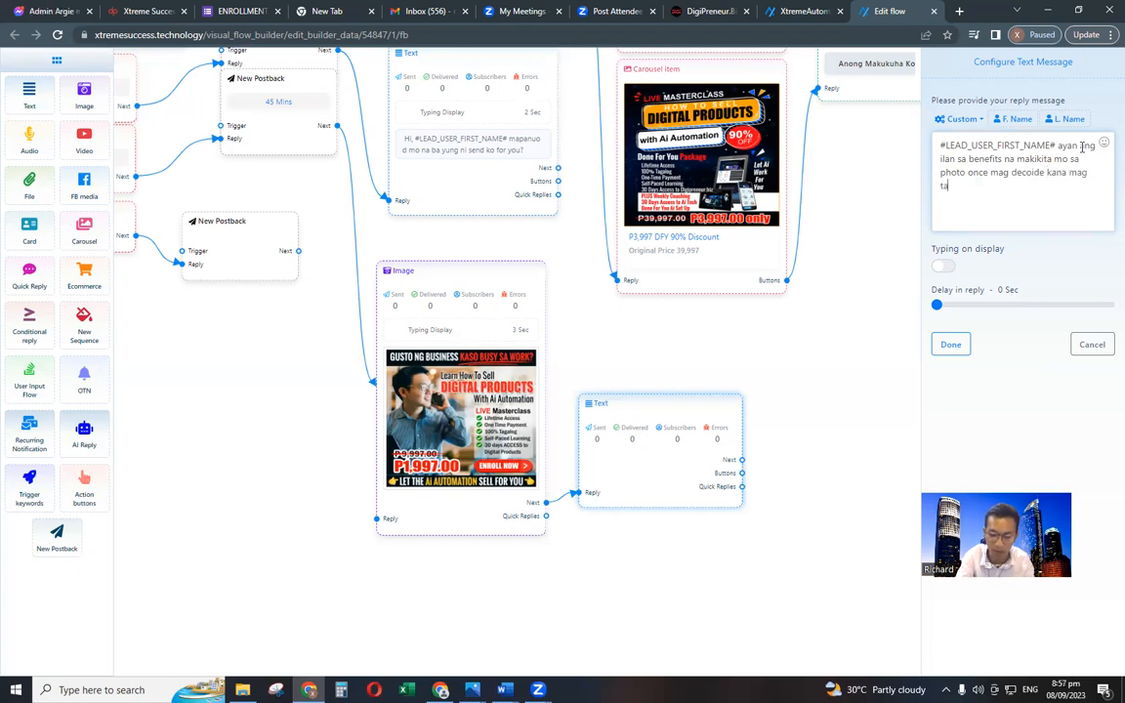
{"action": "type", "text": " actio"}
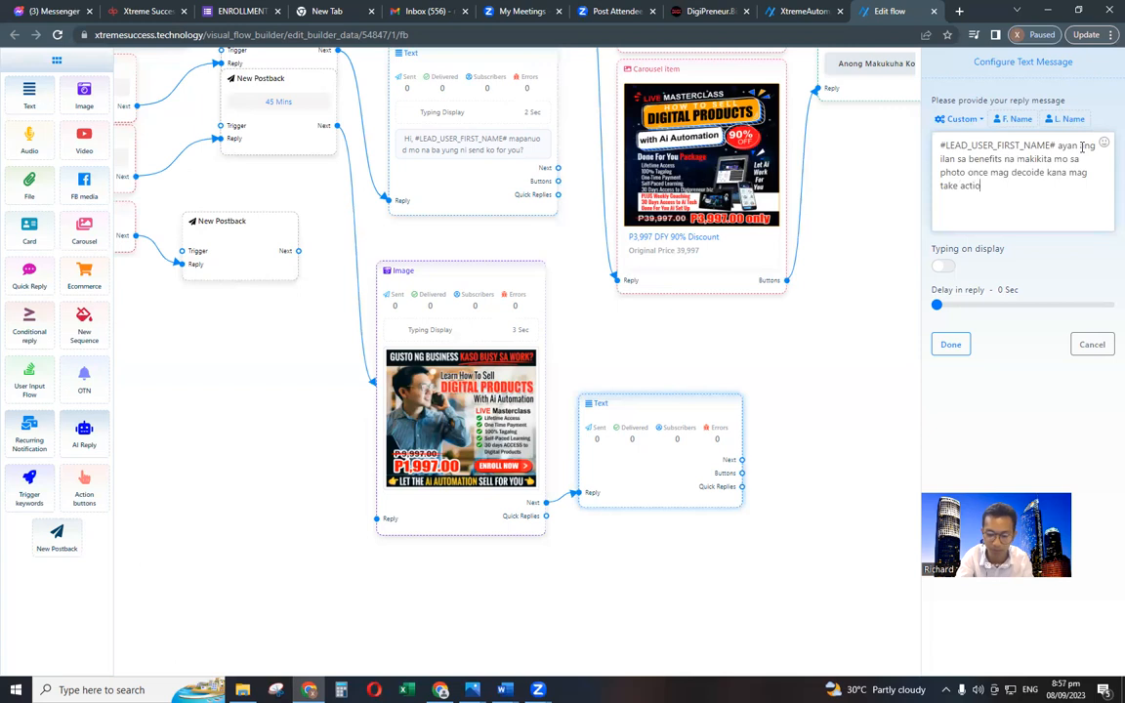
{"action": "type", "text": "n ngayun!"}
{"action": "key", "text": "Return"}
{"action": "key", "text": "Return"}
{"action": "type", "text": "Enrol no"}
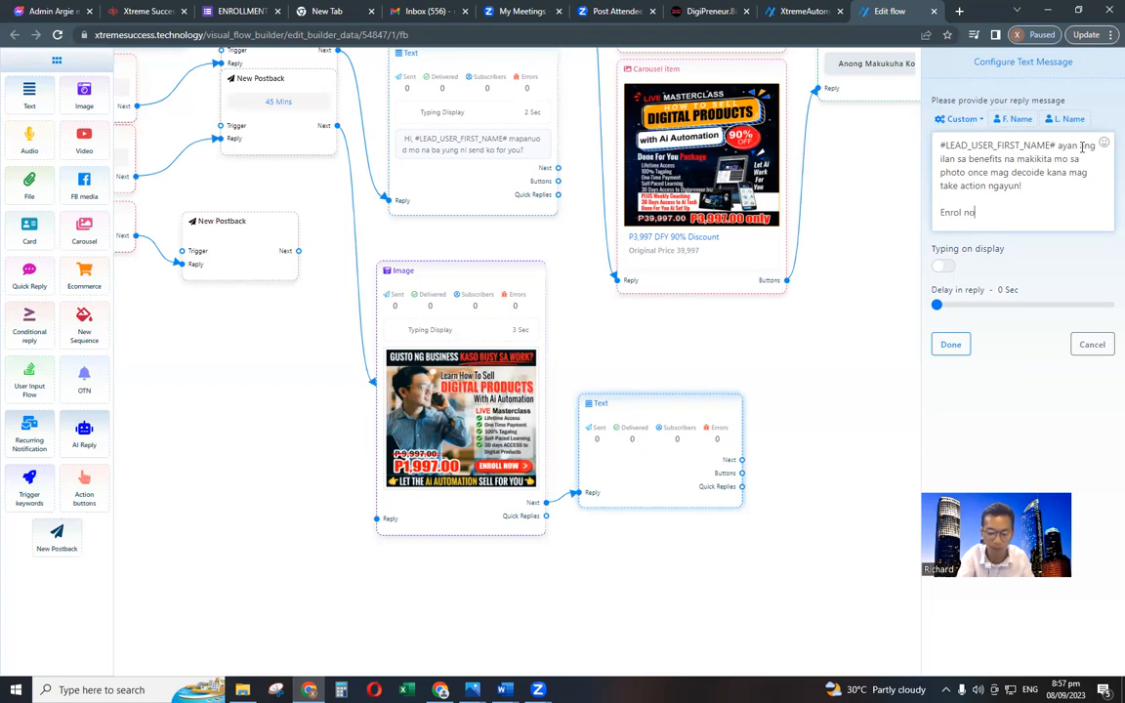
{"action": "type", "text": "w!"}
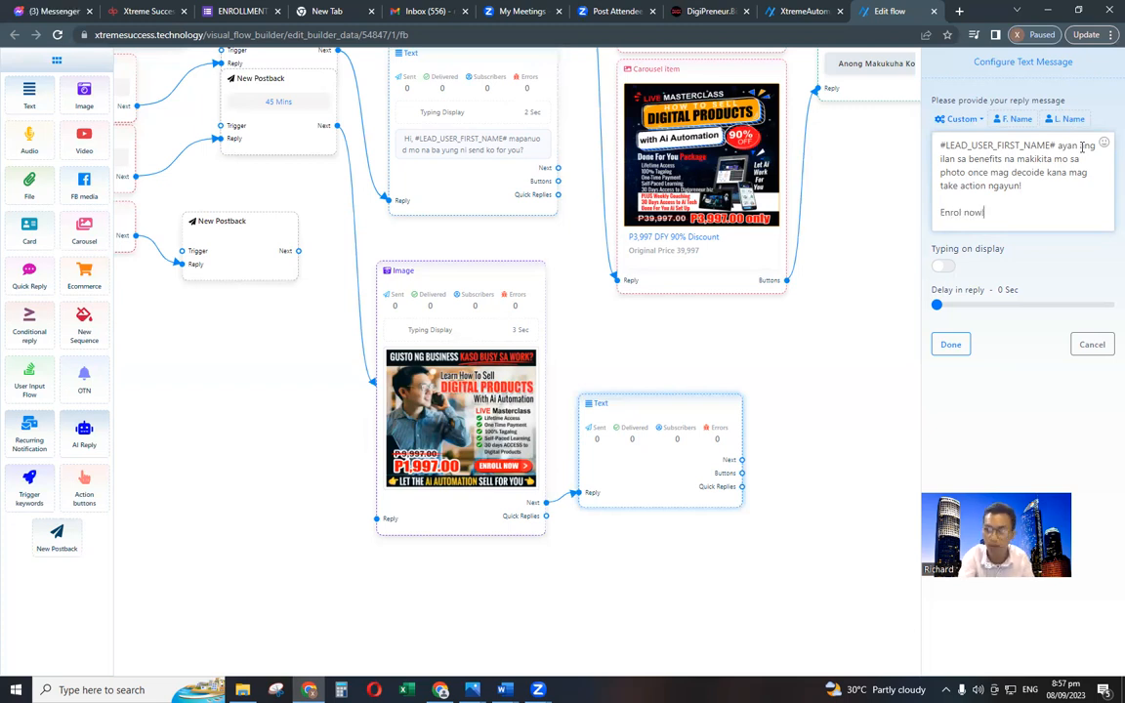
Enable typing display with a 2-second reply delay on the text reply, apply it, and move the Text block level with the image.
{"action": "left_click", "coordinate": [943, 267]}
{"action": "left_click_drag", "start_coordinate": [941, 306], "coordinate": [945, 306]}
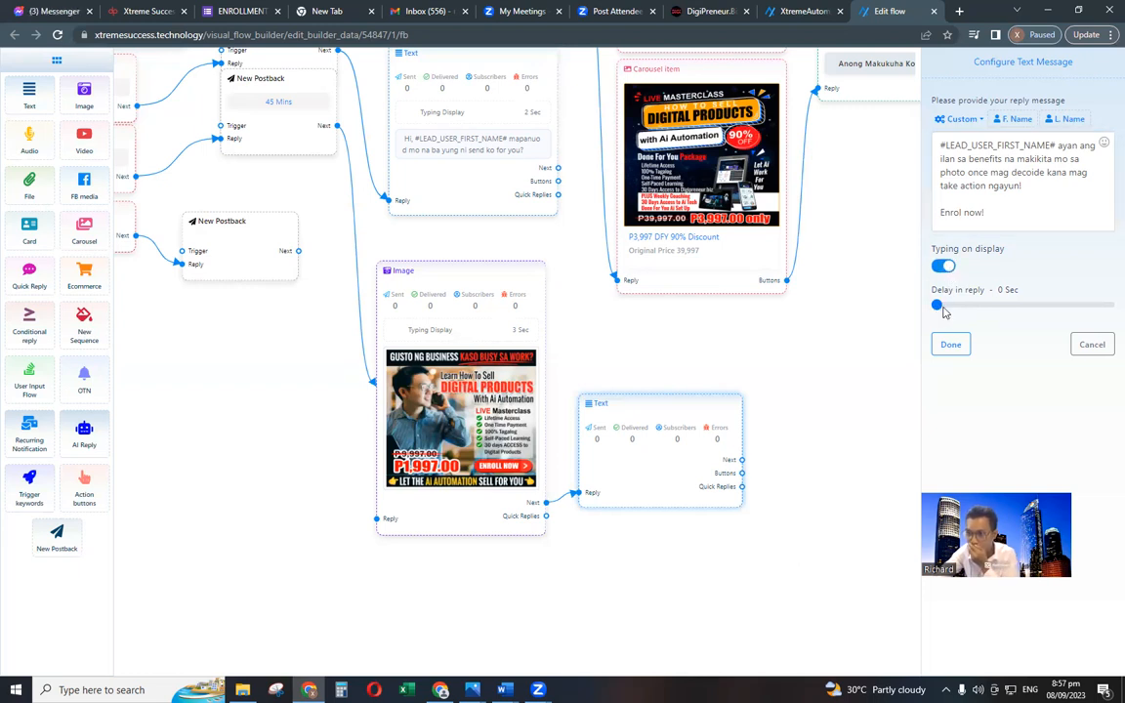
{"action": "left_click", "coordinate": [950, 344]}
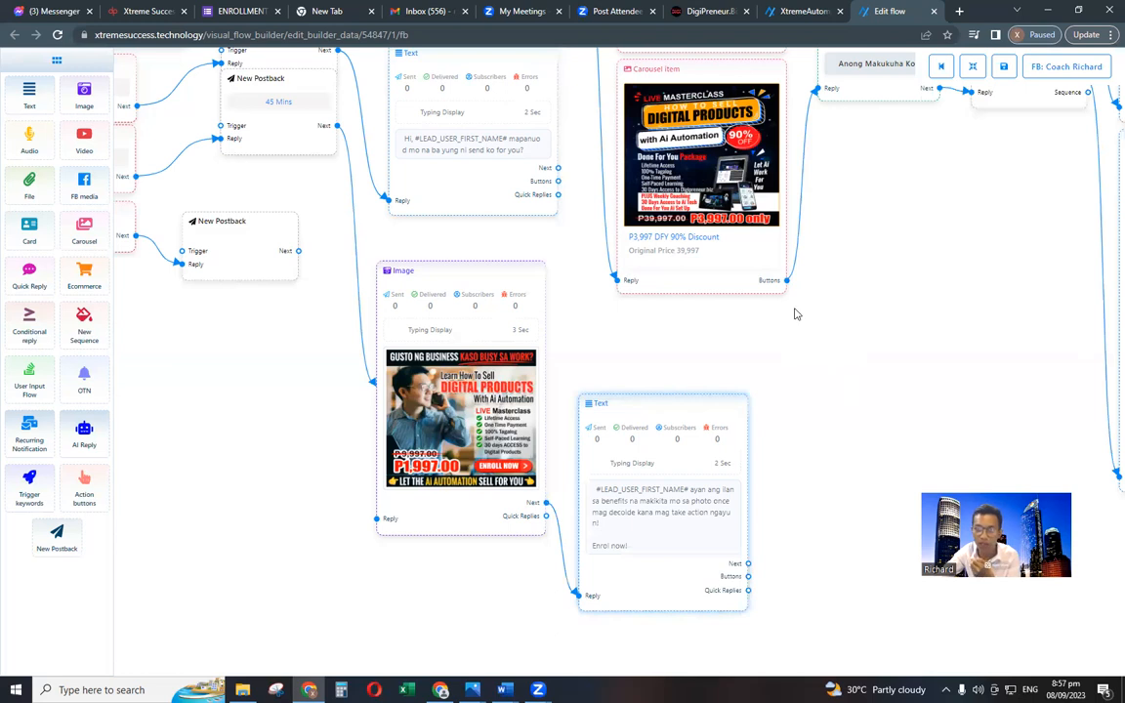
{"action": "left_click_drag", "start_coordinate": [687, 396], "coordinate": [681, 321]}
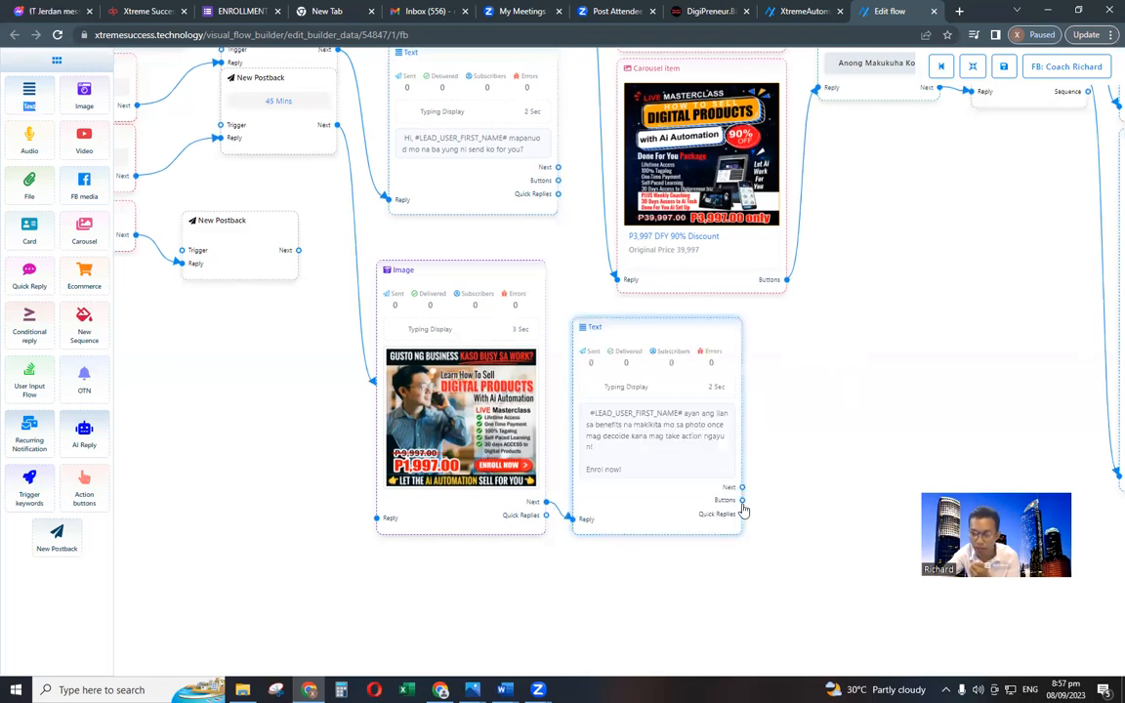
Add a button to the Text block labelled "ENROL NOW", set as a Postback pointing to Mode of Payment, and apply it.
{"action": "left_click_drag", "start_coordinate": [742, 500], "coordinate": [771, 468]}
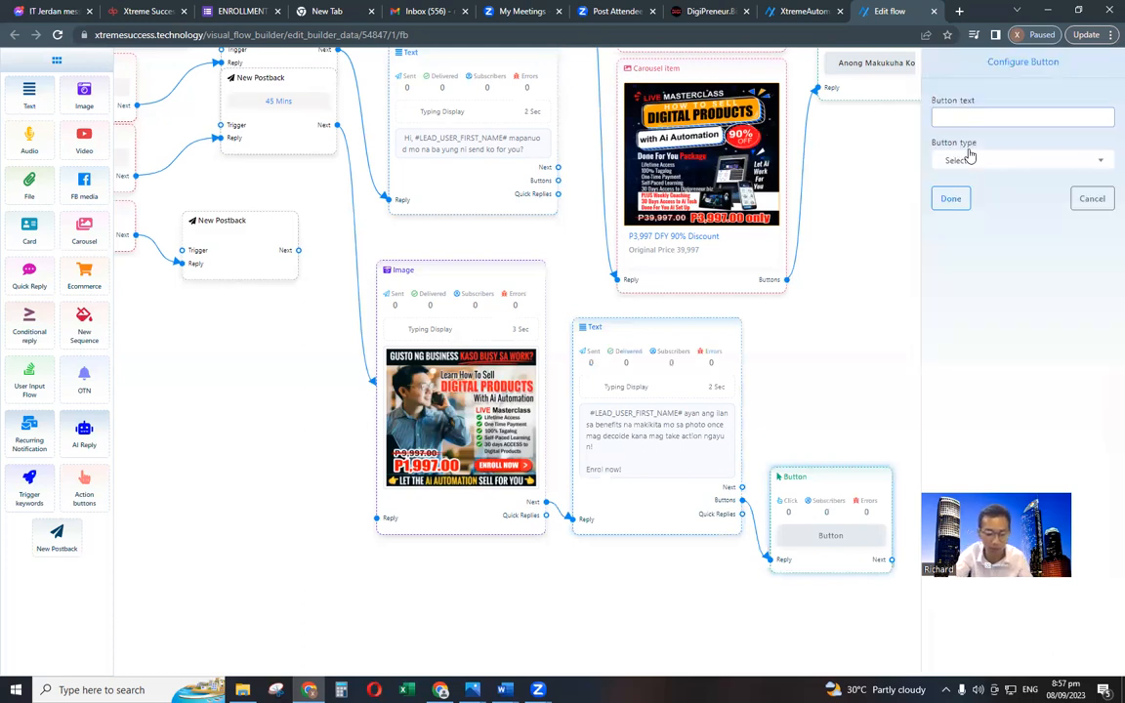
{"action": "type", "text": "ENROL NOW"}
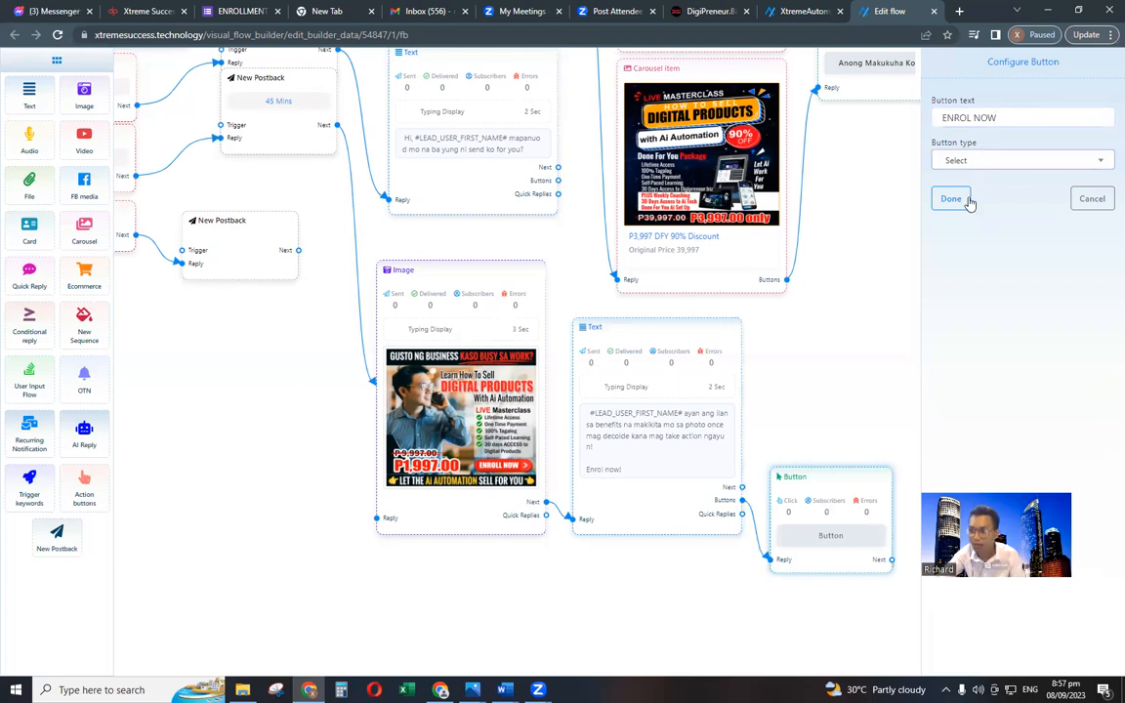
{"action": "left_click", "coordinate": [972, 162]}
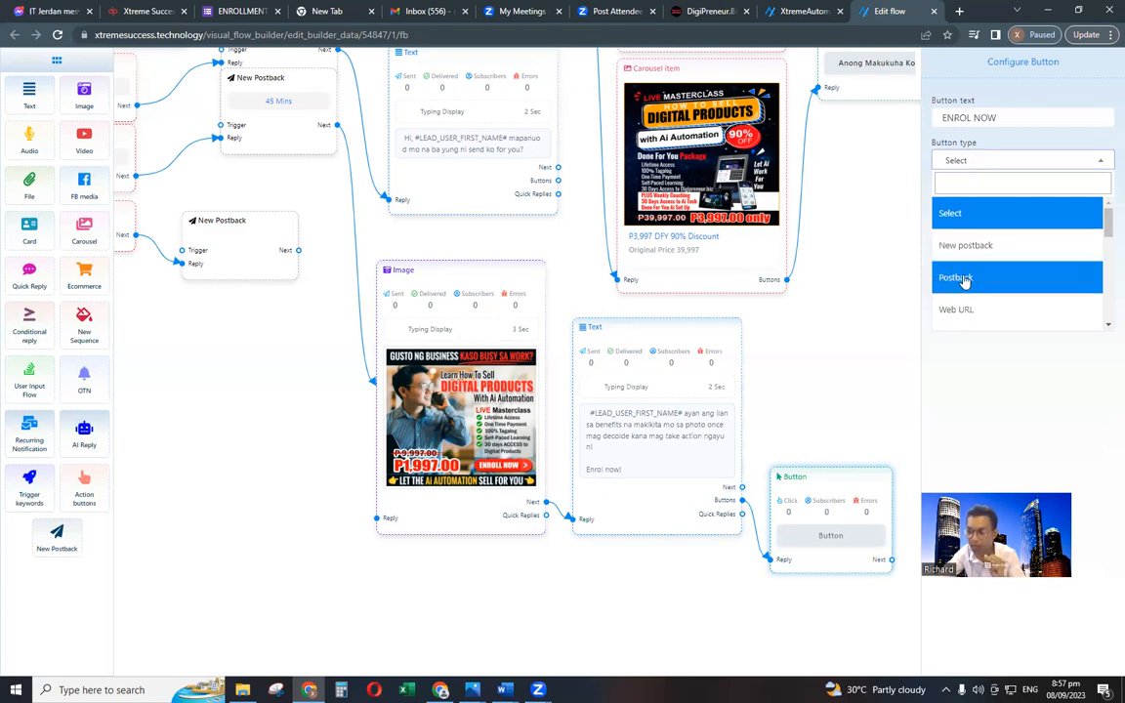
{"action": "left_click", "coordinate": [964, 279]}
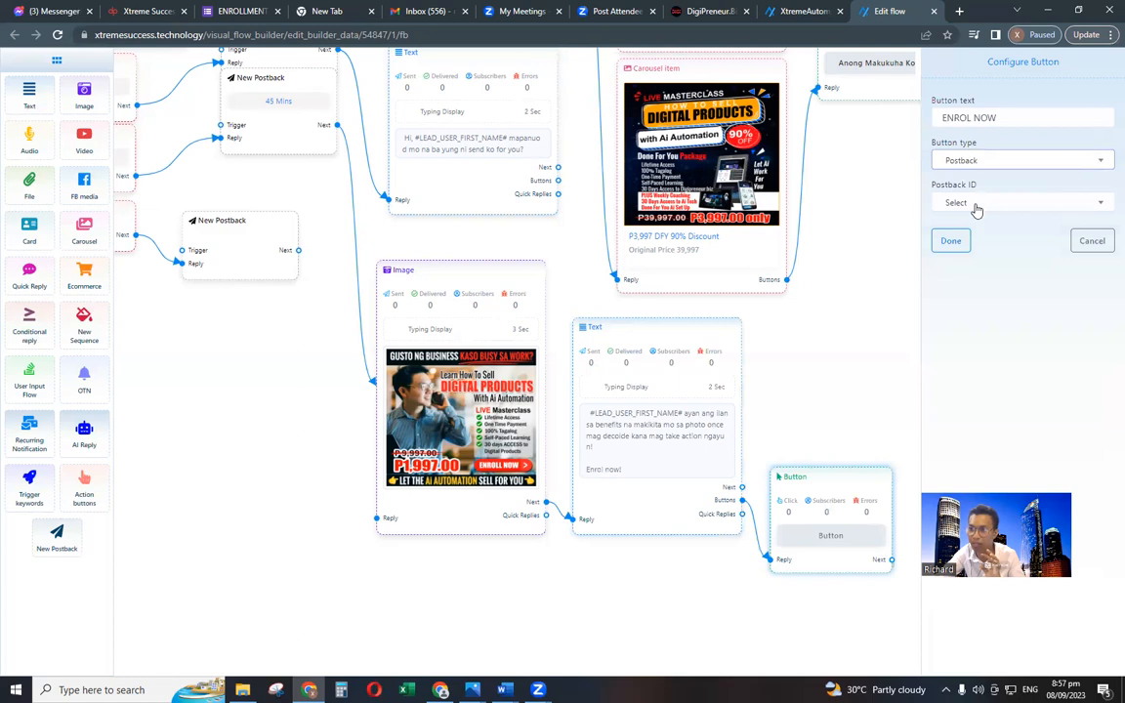
{"action": "left_click", "coordinate": [976, 205]}
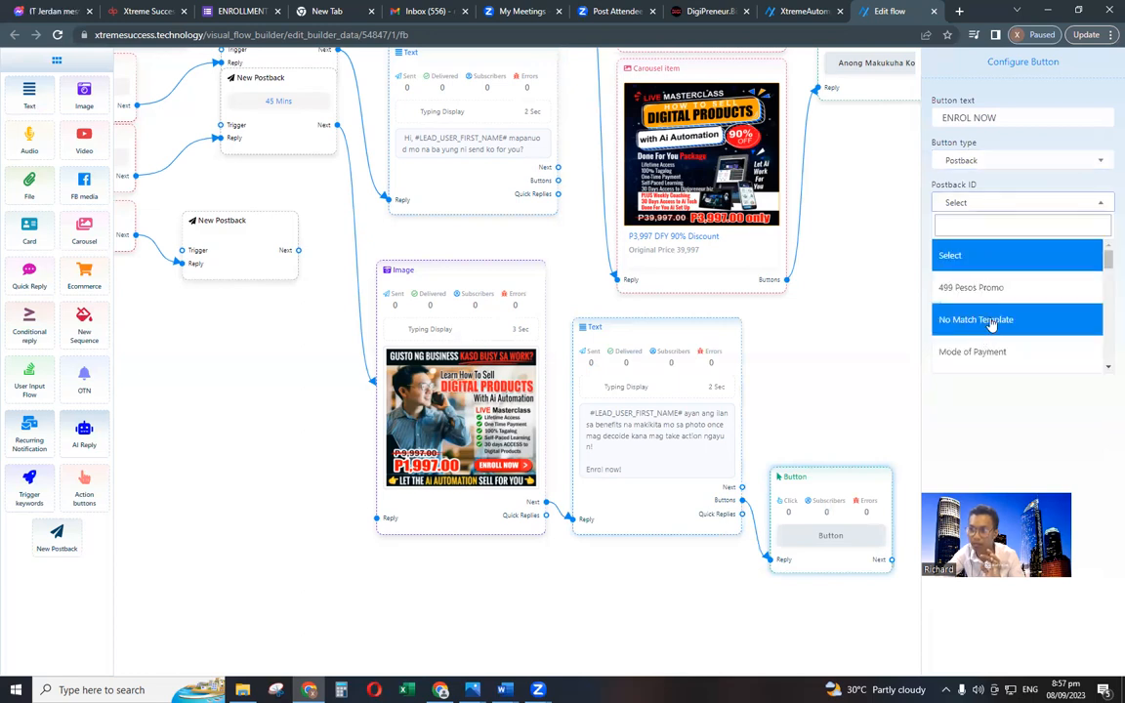
{"action": "scroll", "coordinate": [991, 293], "scroll_direction": "down", "scroll_amount": 1}
{"action": "left_click", "coordinate": [982, 286]}
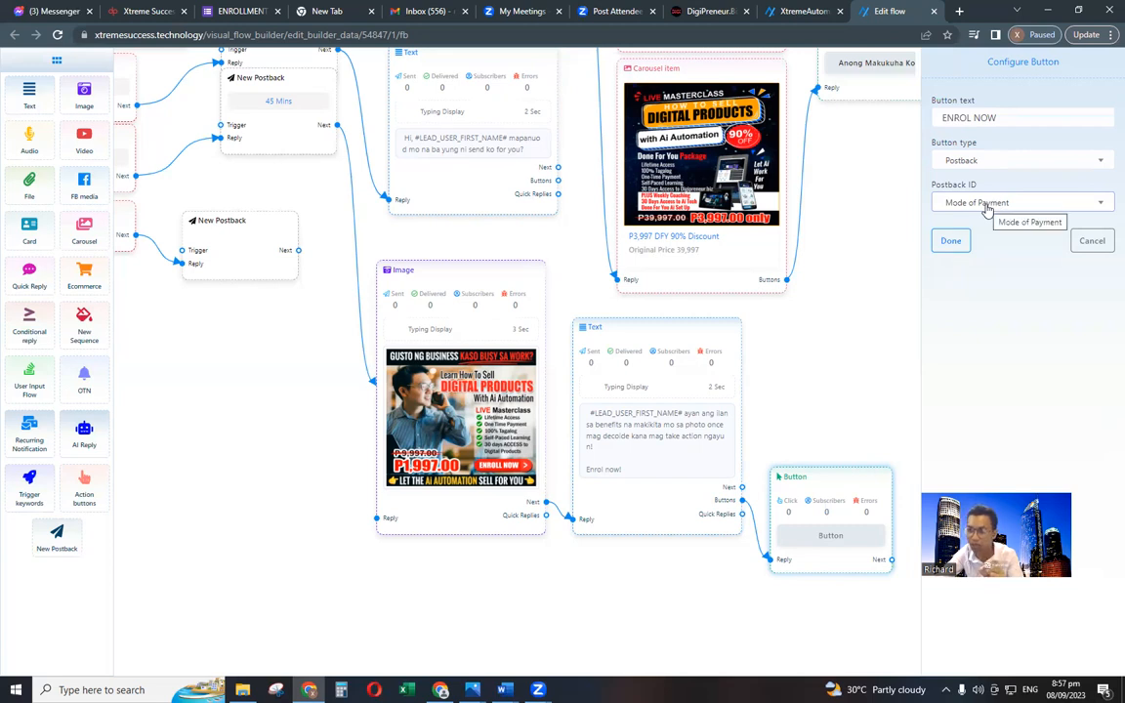
{"action": "left_click", "coordinate": [949, 242]}
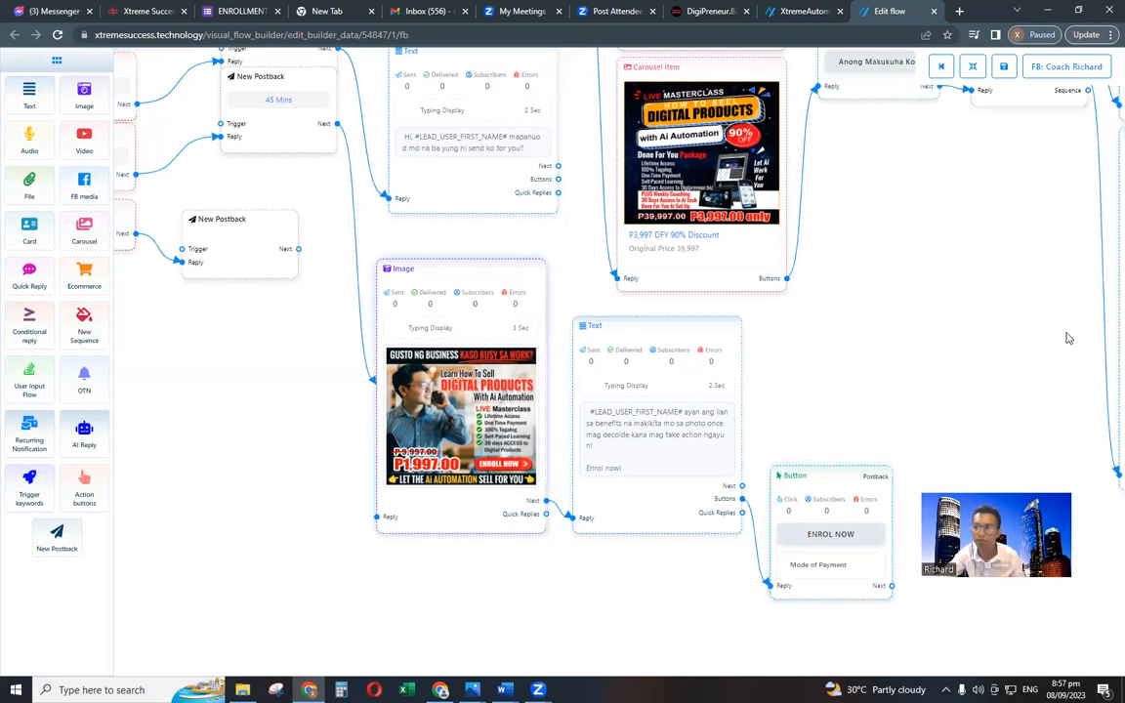
Set the third sequence item to the promotional 24-hour option with a 2 hours delay and apply it.
{"action": "left_click_drag", "start_coordinate": [672, 376], "coordinate": [836, 384]}
{"action": "left_click_drag", "start_coordinate": [465, 443], "coordinate": [558, 483]}
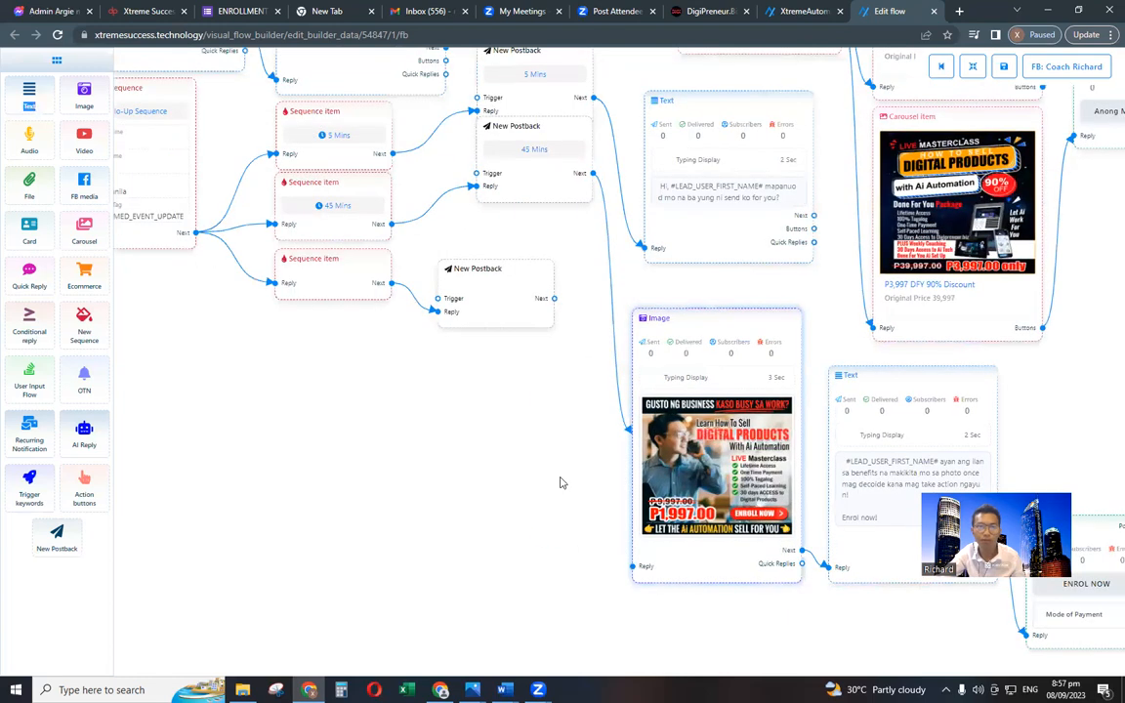
{"action": "left_click_drag", "start_coordinate": [382, 343], "coordinate": [478, 402]}
{"action": "left_click", "coordinate": [444, 334]}
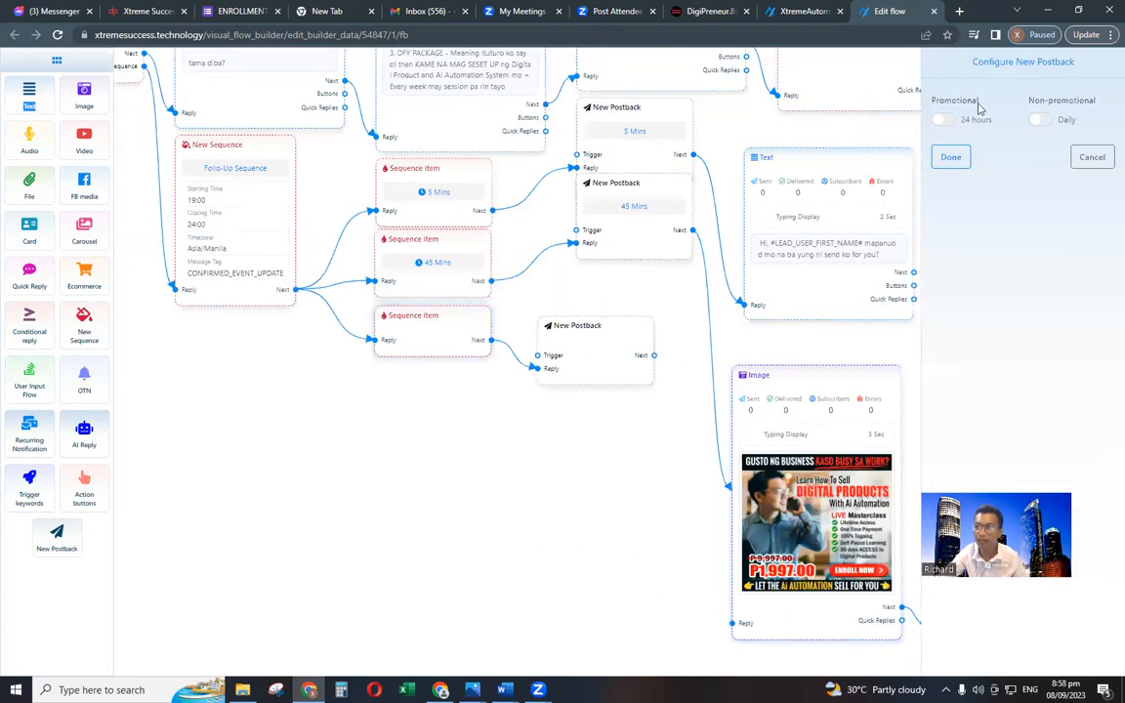
{"action": "left_click", "coordinate": [944, 121]}
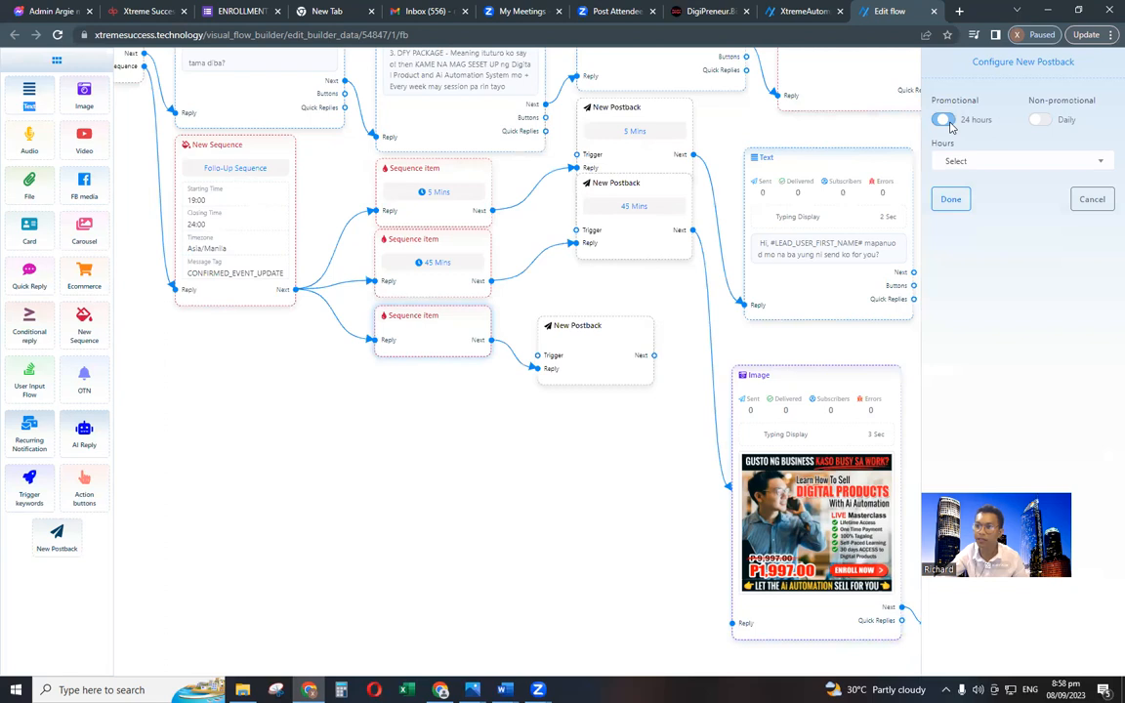
{"action": "left_click", "coordinate": [972, 162]}
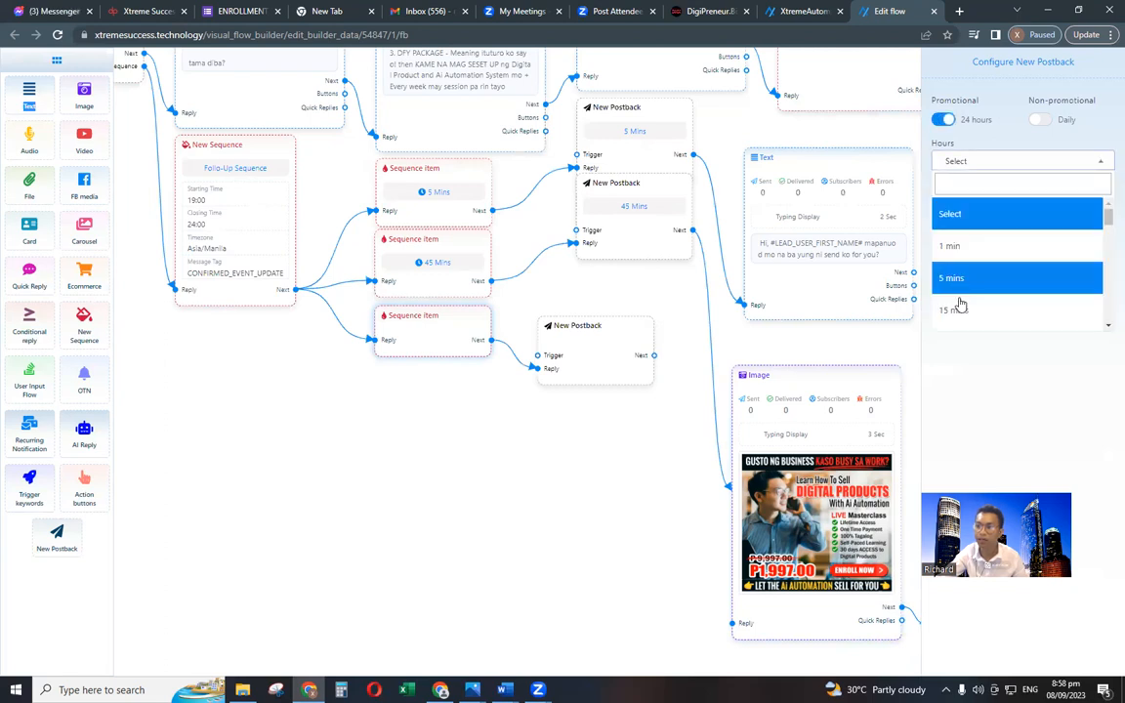
{"action": "scroll", "coordinate": [960, 299], "scroll_direction": "down", "scroll_amount": 2}
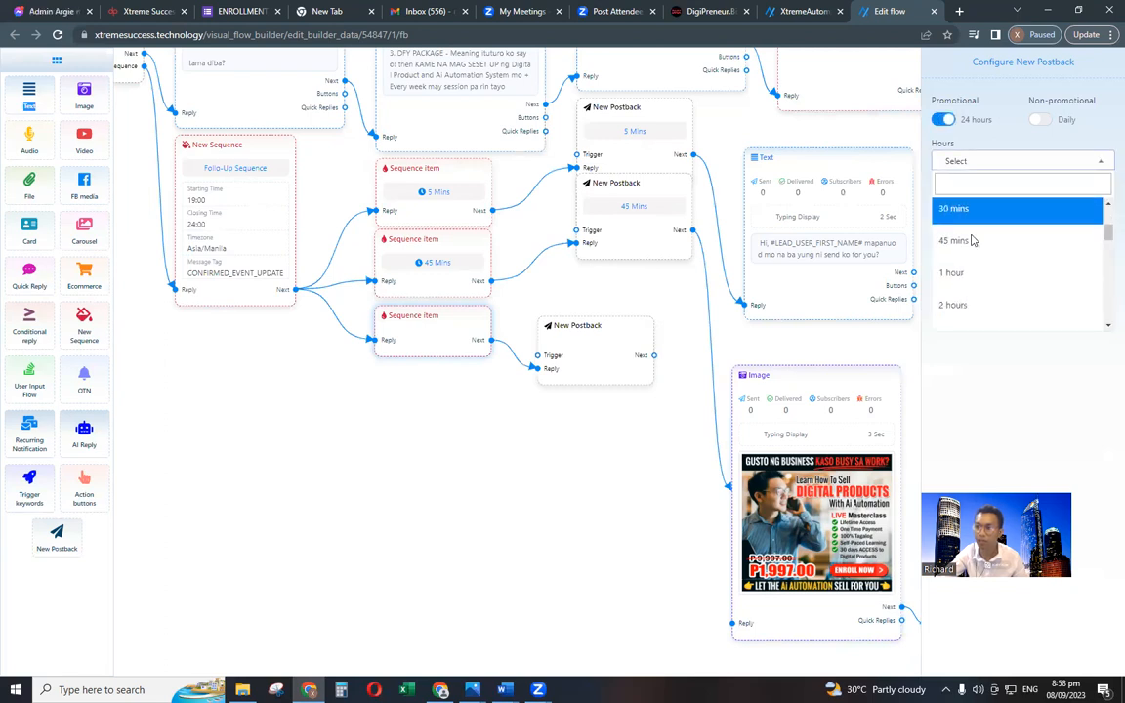
{"action": "left_click", "coordinate": [953, 305]}
{"action": "left_click", "coordinate": [952, 200]}
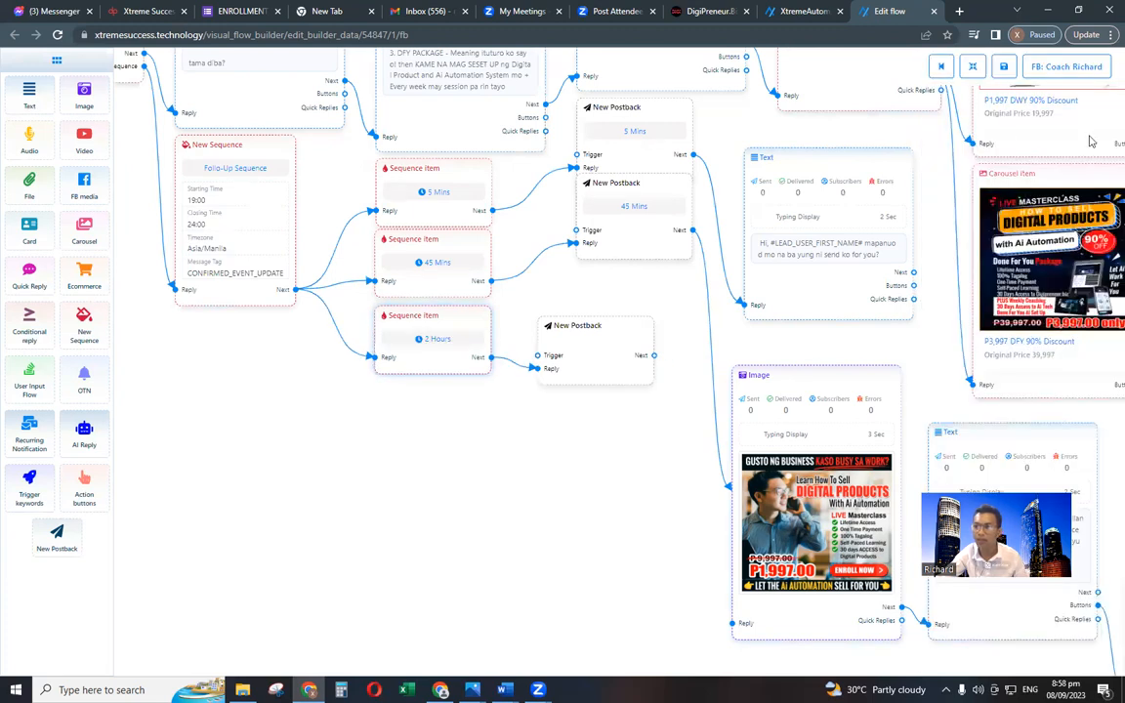
Title the postback connected to the 2 Hours sequence item "2 hours" and apply it.
{"action": "double_click", "coordinate": [596, 339]}
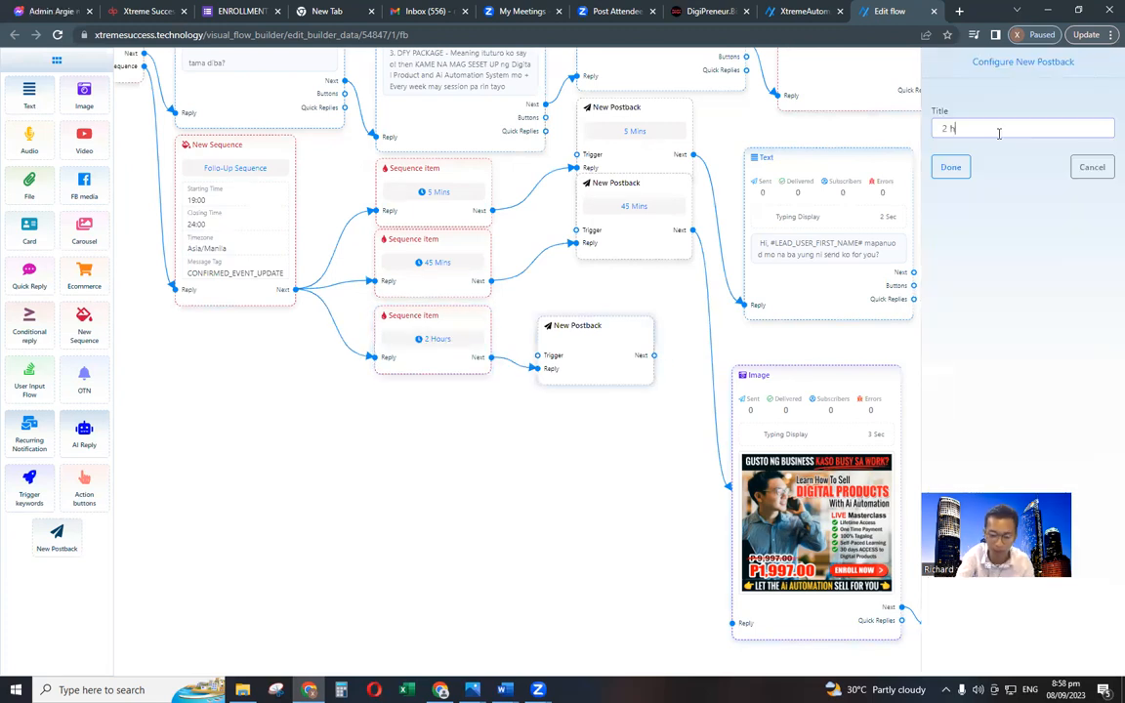
{"action": "type", "text": "2 hours"}
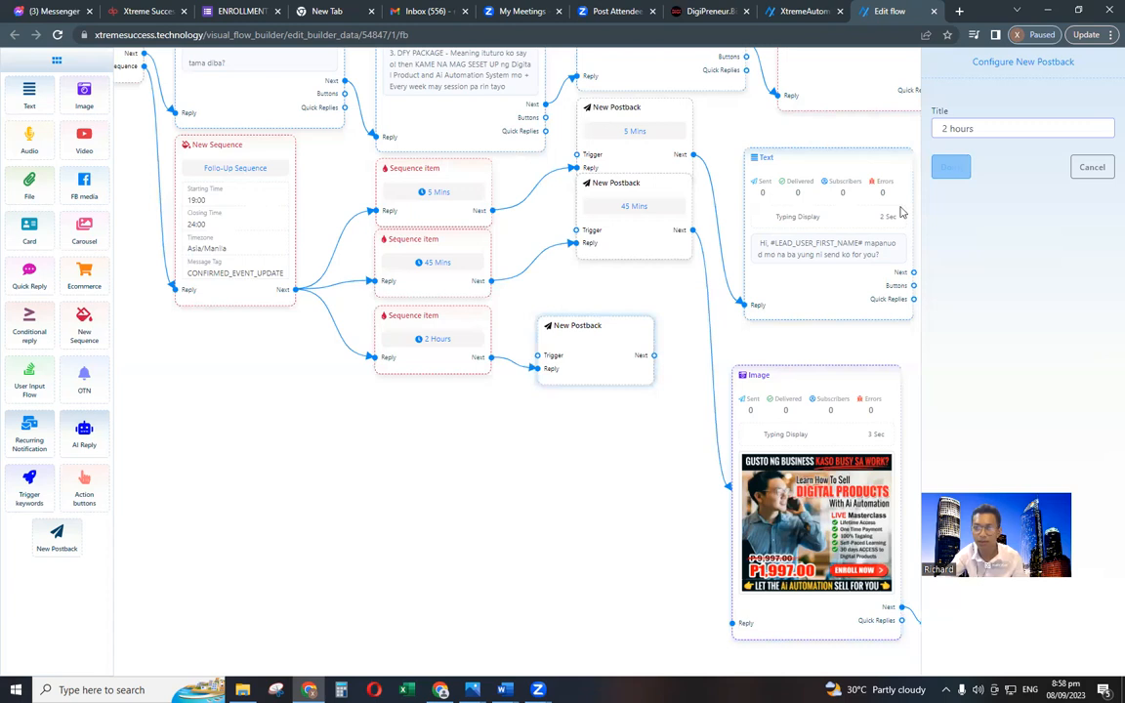
{"action": "left_click", "coordinate": [950, 167]}
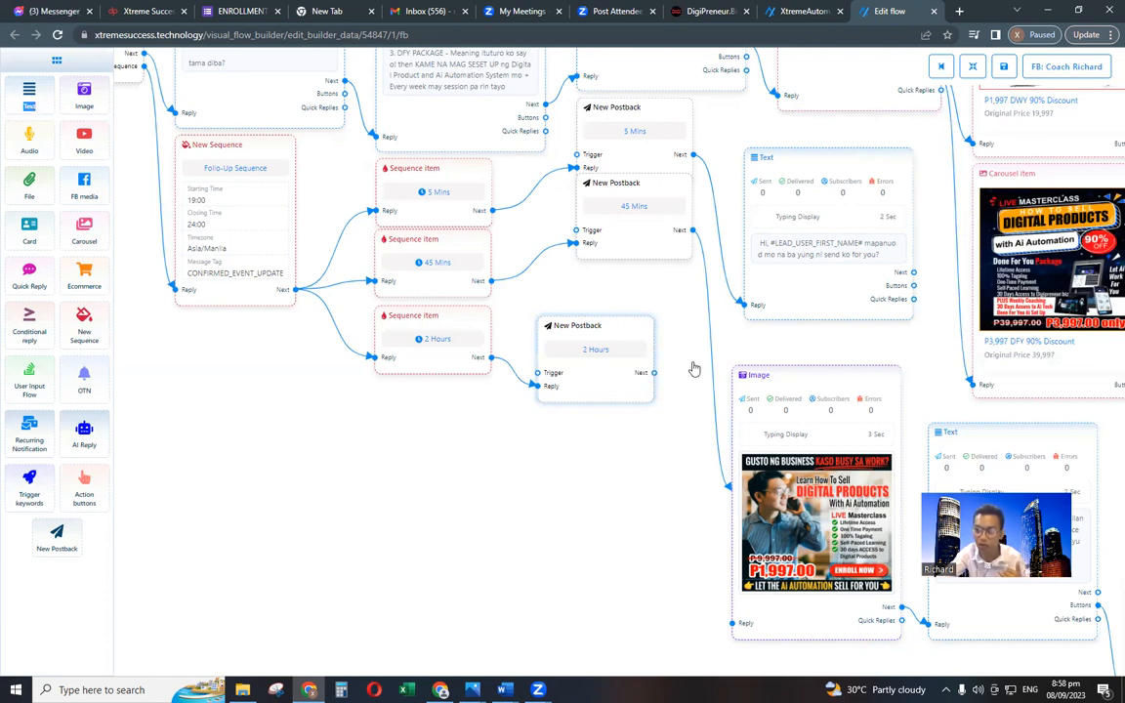
{"action": "left_click_drag", "start_coordinate": [653, 372], "coordinate": [692, 369]}
{"action": "left_click", "coordinate": [724, 475]}
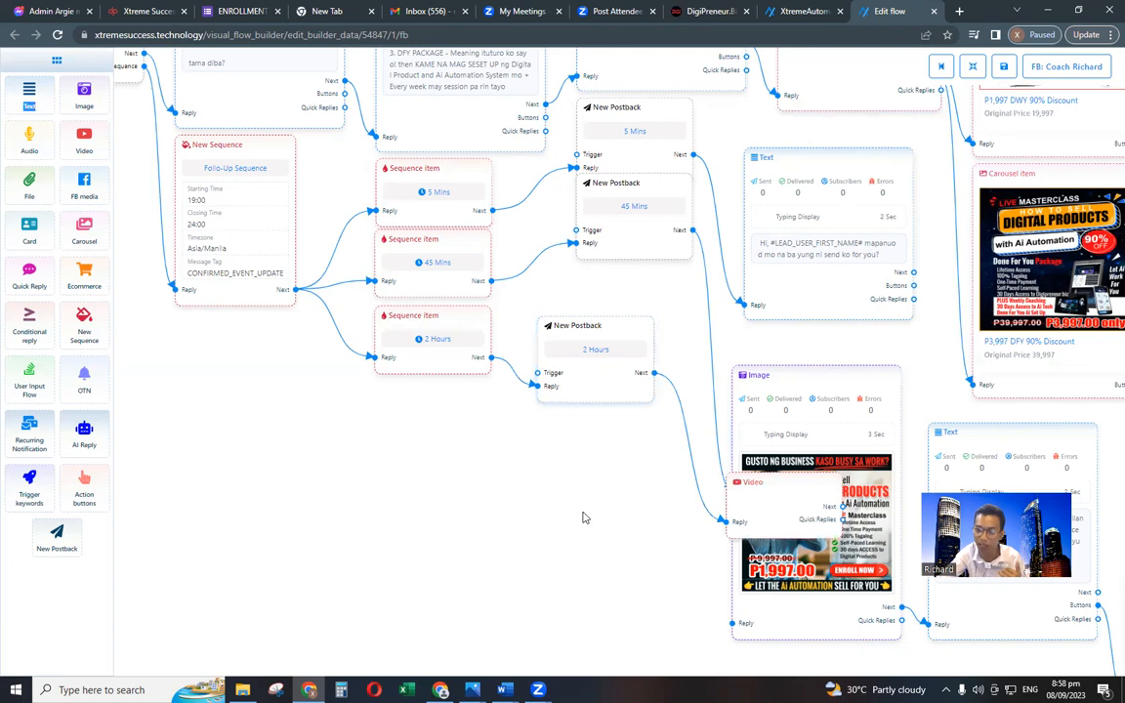
{"action": "double_click", "coordinate": [811, 523]}
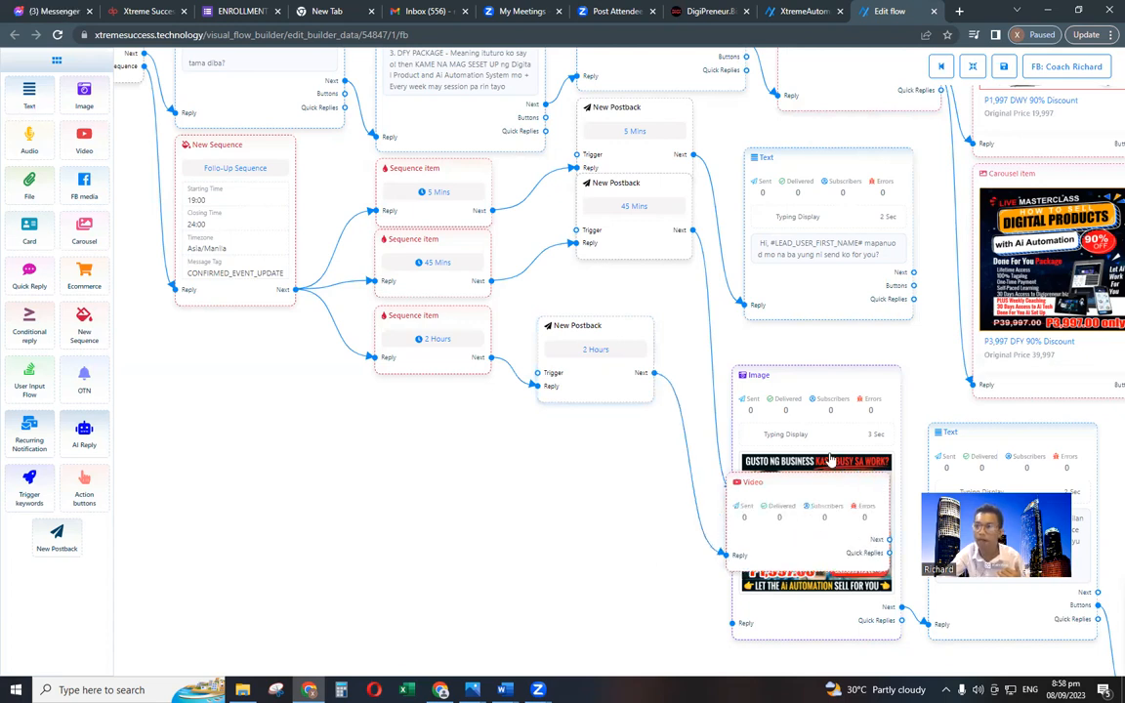
{"action": "left_click", "coordinate": [1019, 182]}
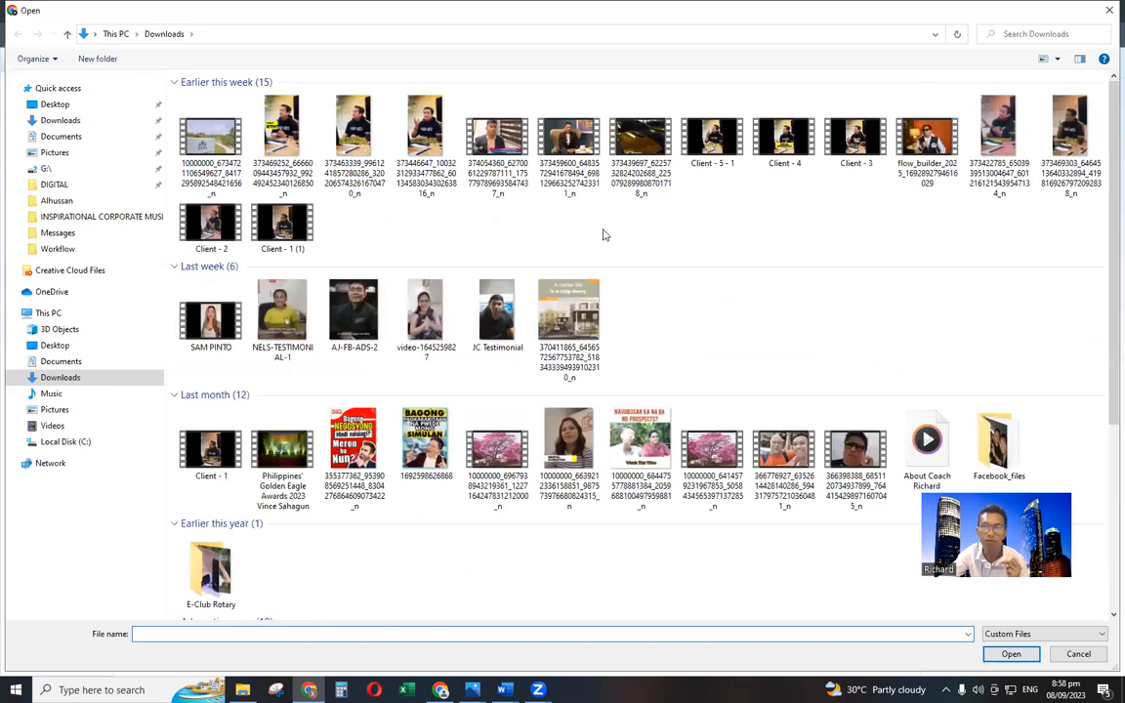
{"action": "left_click", "coordinate": [257, 137]}
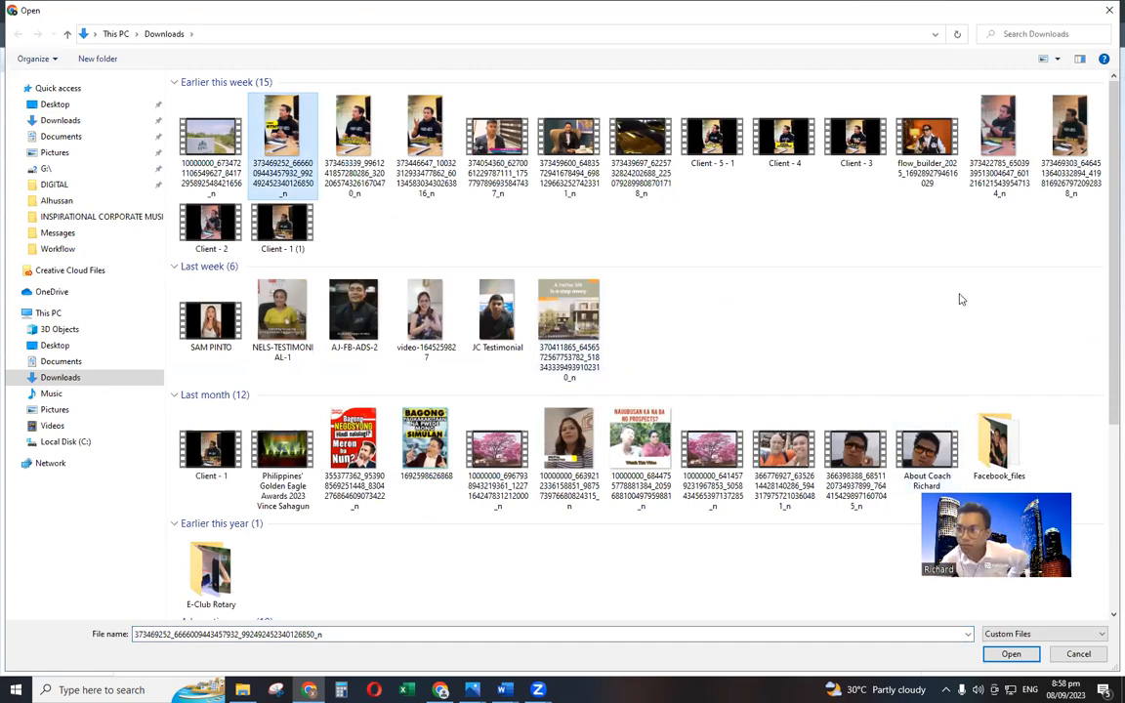
{"action": "key", "text": "Return"}
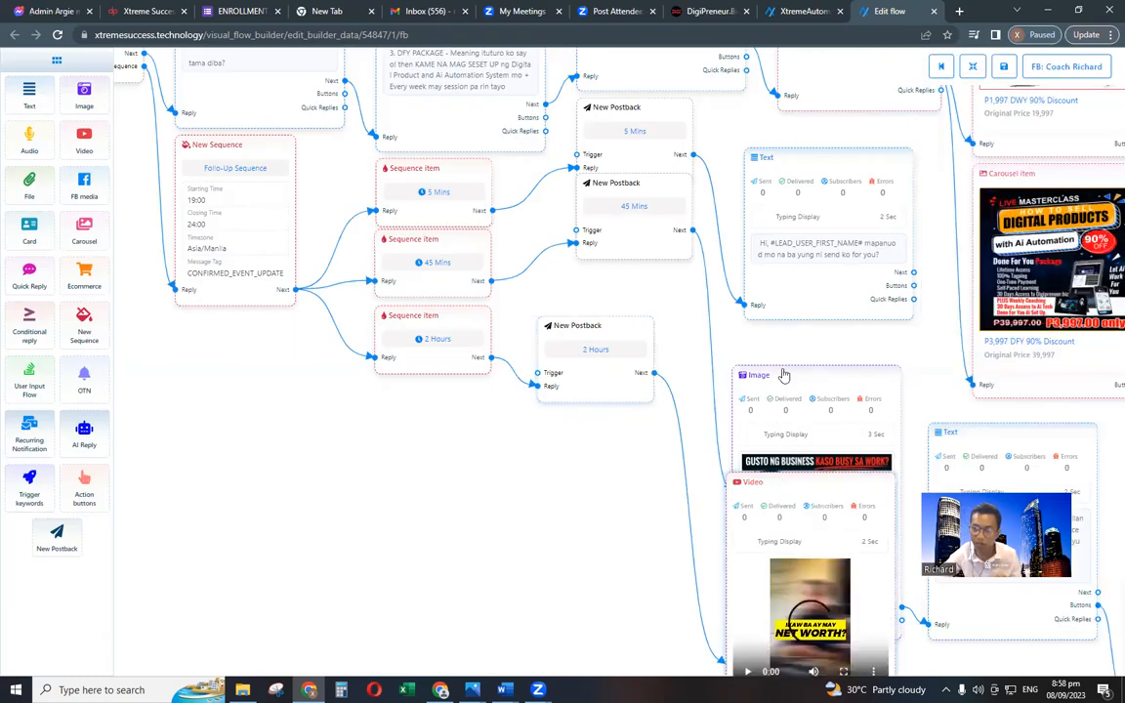
Auto-arrange the flow's blocks and place the Video block just below the 2 Hours postback.
{"action": "left_click_drag", "start_coordinate": [783, 375], "coordinate": [799, 354]}
{"action": "left_click", "coordinate": [973, 67]}
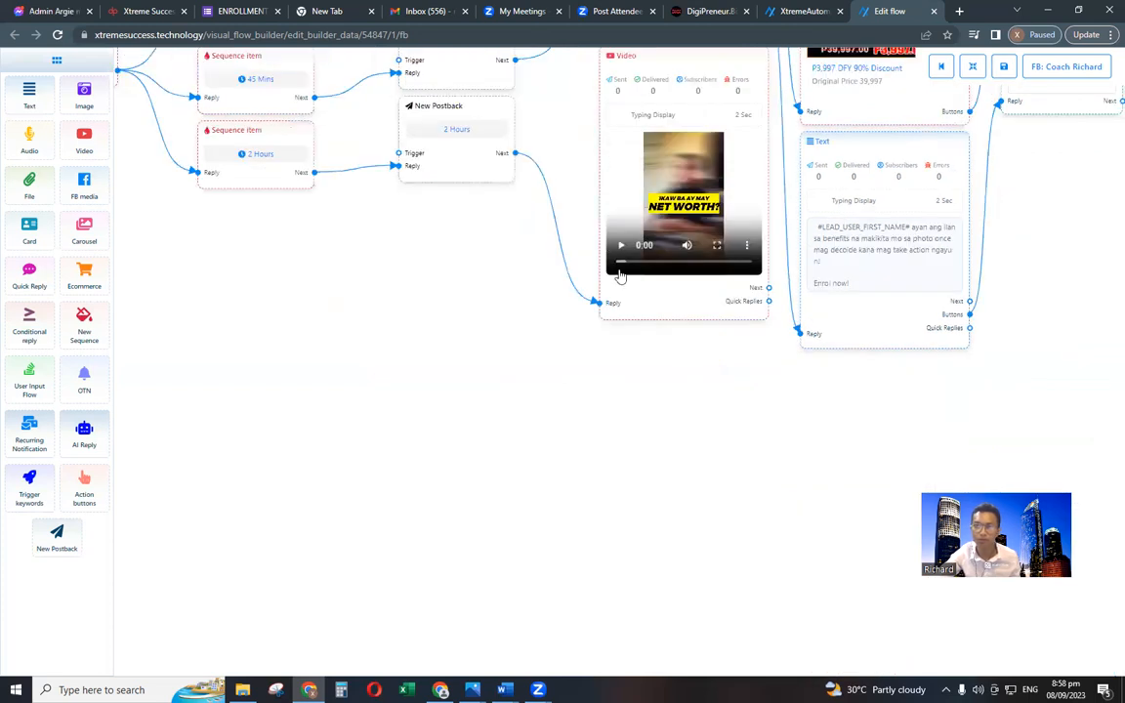
{"action": "left_click_drag", "start_coordinate": [615, 289], "coordinate": [501, 373]}
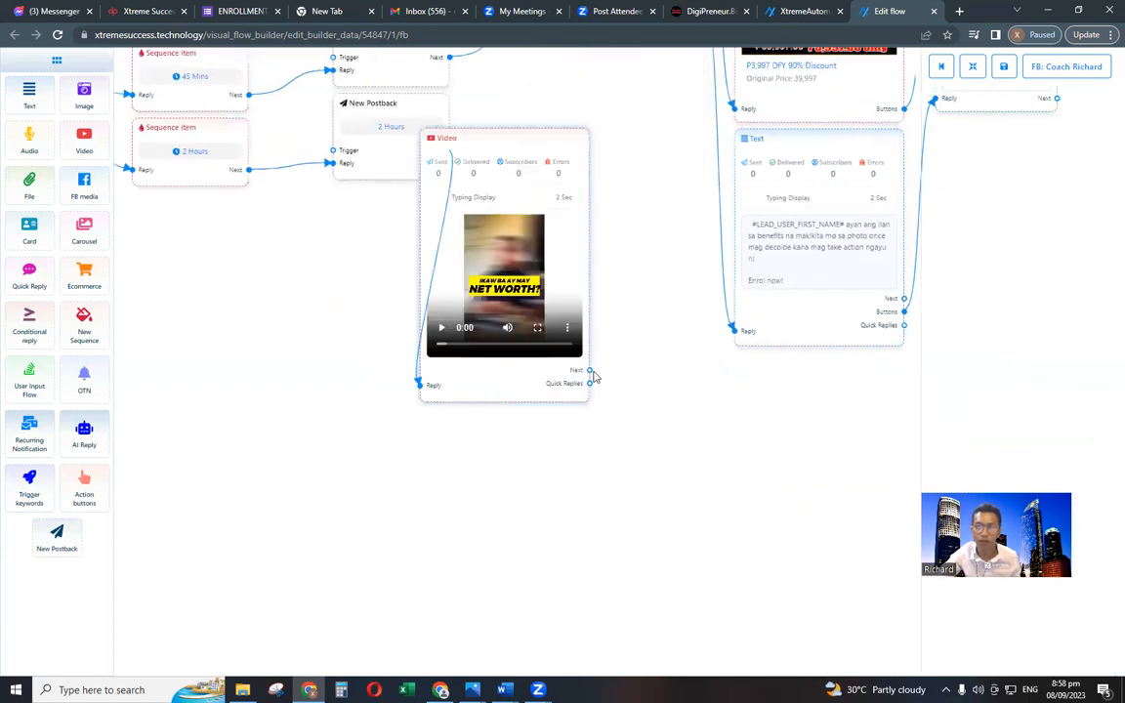
Add a Text block as the next reply of the Video block, close the video settings, and open the text message settings.
{"action": "double_click", "coordinate": [590, 371]}
{"action": "left_click_drag", "start_coordinate": [589, 370], "coordinate": [626, 396]}
{"action": "left_click", "coordinate": [652, 411]}
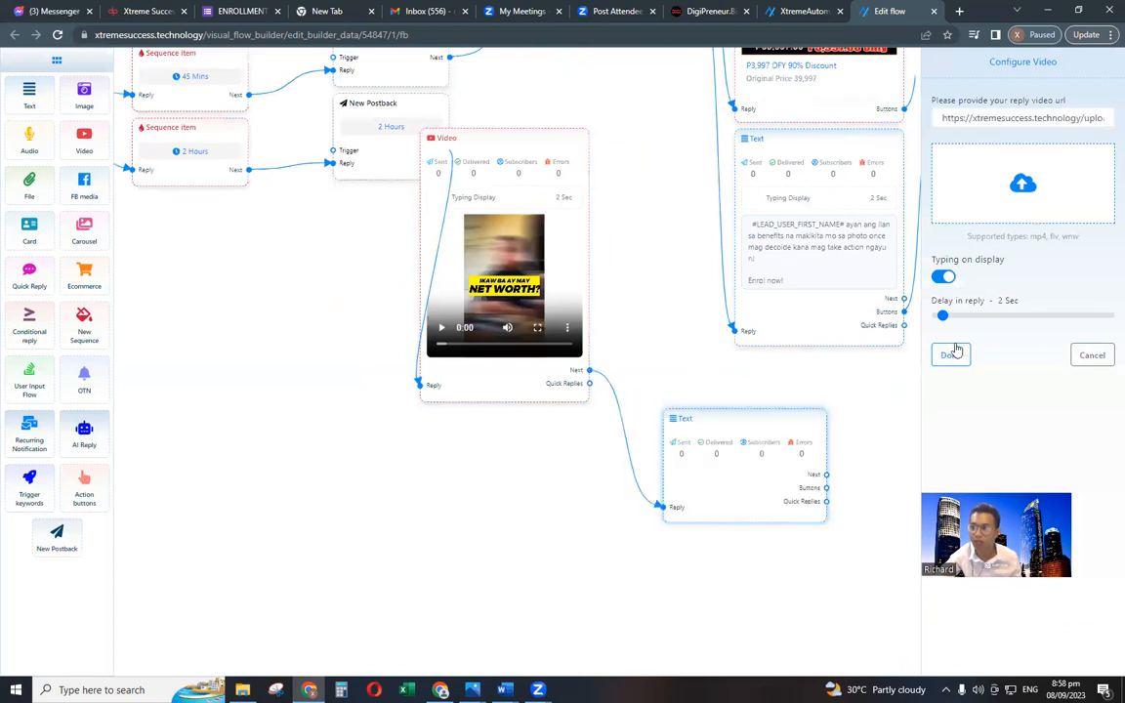
{"action": "left_click", "coordinate": [949, 353]}
{"action": "left_click", "coordinate": [777, 456]}
{"action": "left_click", "coordinate": [999, 169]}
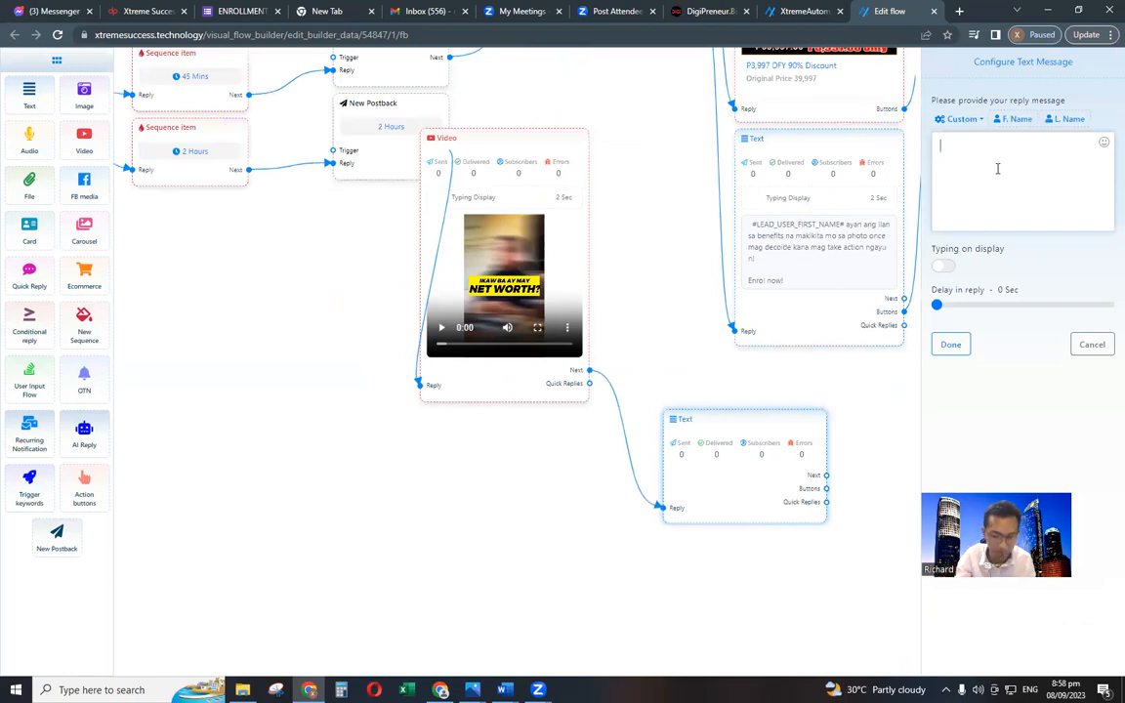
Start the reply message with "Narinig mo na ba yan," followed by the lead's first-name variable and a question mark.
{"action": "type", "text": "Da"}
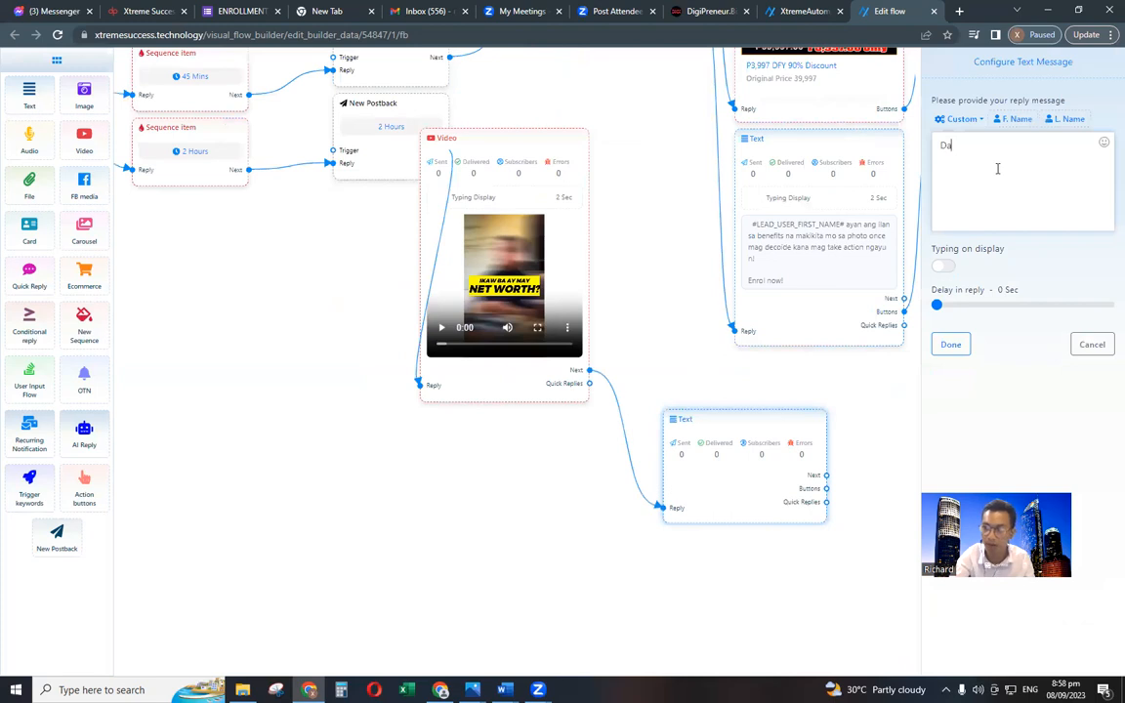
{"action": "type", "text": "rinig mo na ba yan,"}
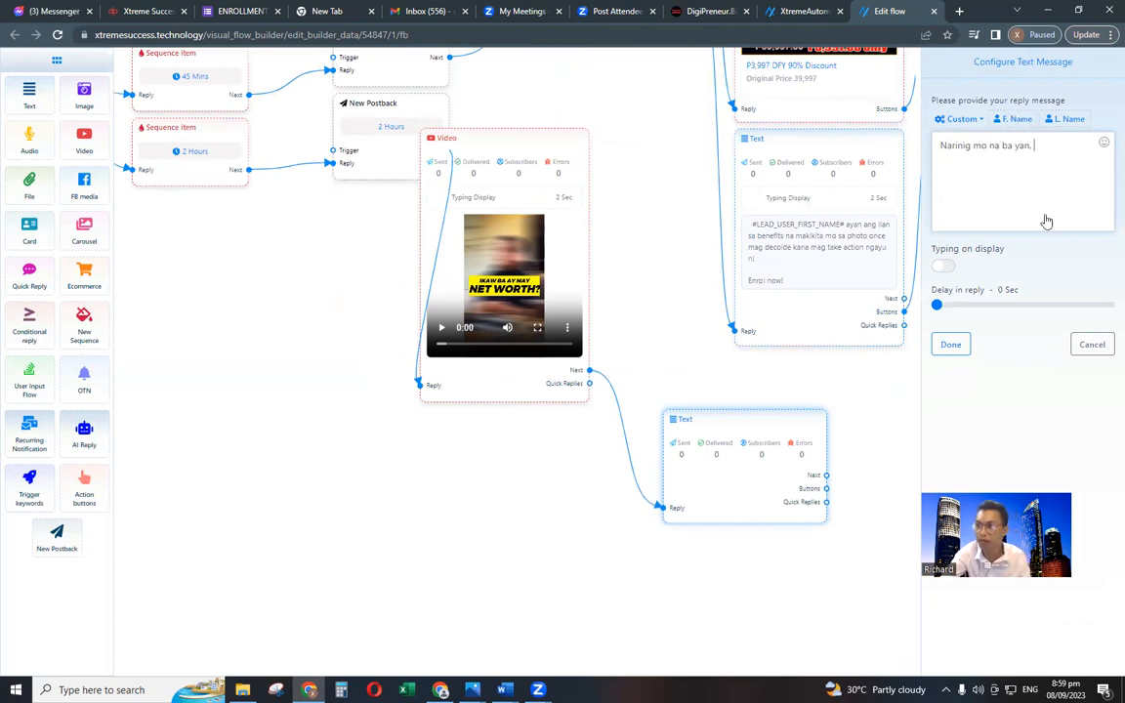
{"action": "left_click", "coordinate": [1016, 118]}
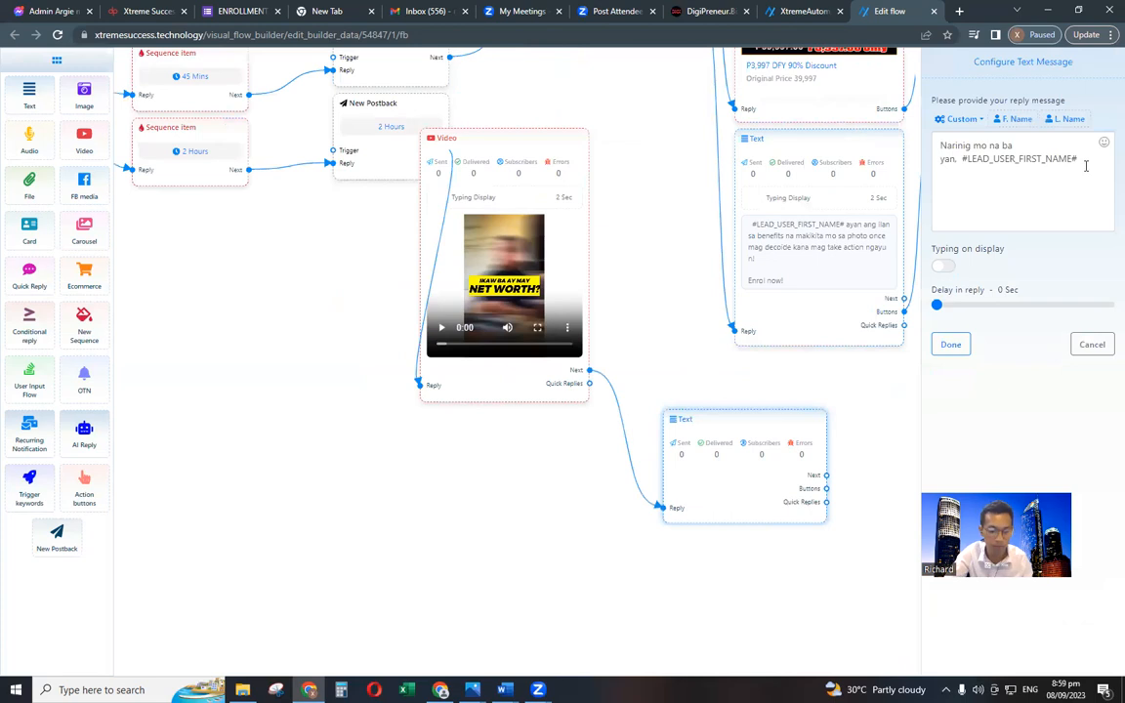
{"action": "type", "text": "?"}
After a blank line, add "Yung dalawang ASSETS na magpapayaman for you by" followed by the speaker's name and a question mark.
{"action": "key", "text": "Return"}
{"action": "key", "text": "Return"}
{"action": "type", "text": "Yung"}
{"action": "type", "text": " dalawa"}
{"action": "type", "text": "ng "}
{"action": "type", "text": "AS"}
{"action": "type", "text": "STES"}
{"action": "key", "text": "BackSpace"}
{"action": "key", "text": "BackSpace"}
{"action": "key", "text": "BackSpace"}
{"action": "type", "text": "E"}
{"action": "type", "text": "TS na mag"}
{"action": "type", "text": "pa"}
{"action": "type", "text": "paya"}
{"action": "type", "text": "man "}
{"action": "type", "text": "fo"}
{"action": "type", "text": "r"}
{"action": "type", "text": " you"}
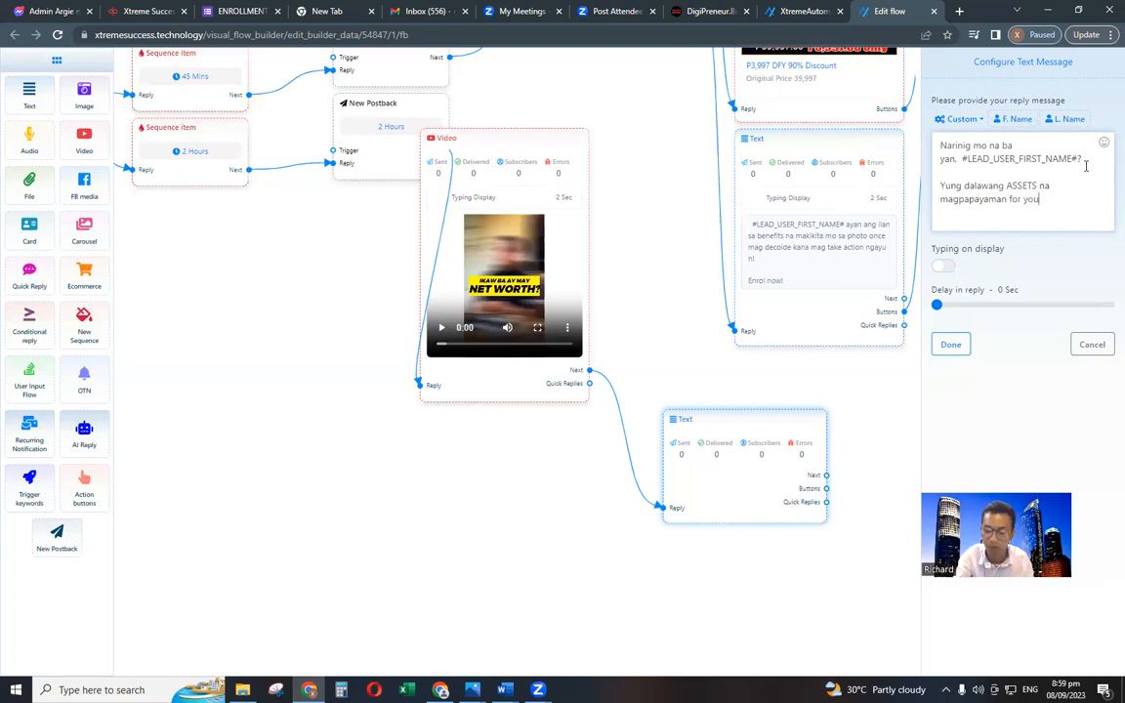
{"action": "type", "text": " by Doc Alvin?"}
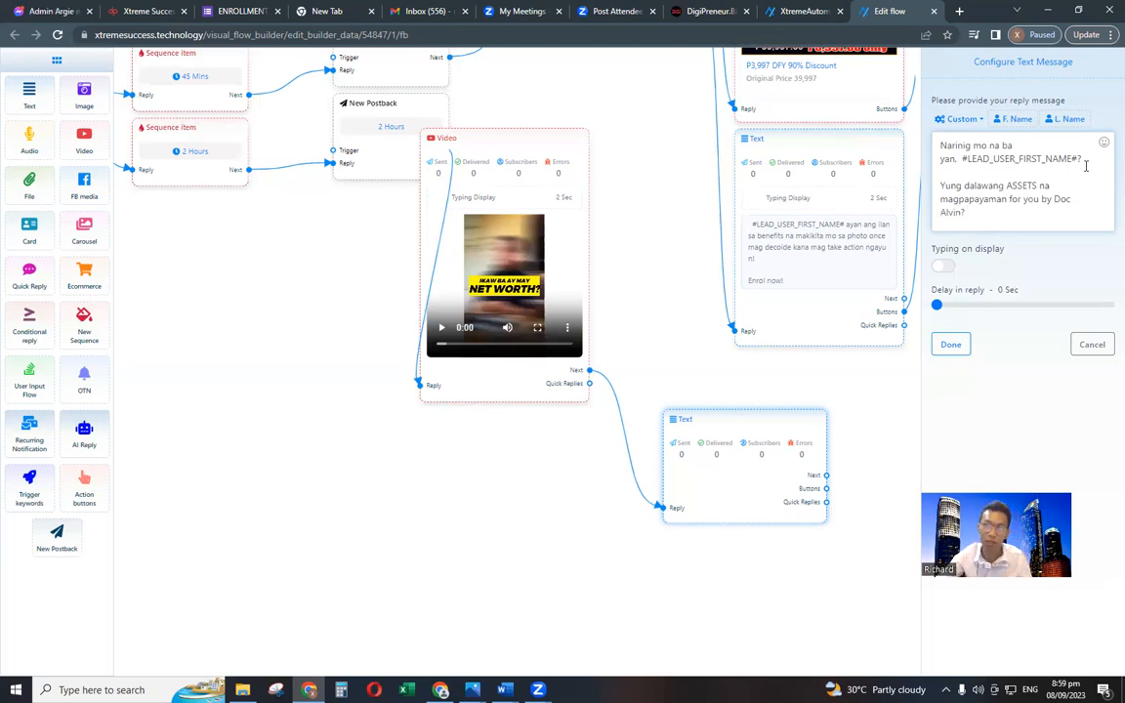
End the message with "Watch that short video above" as a separate paragraph.
{"action": "key", "text": "Return"}
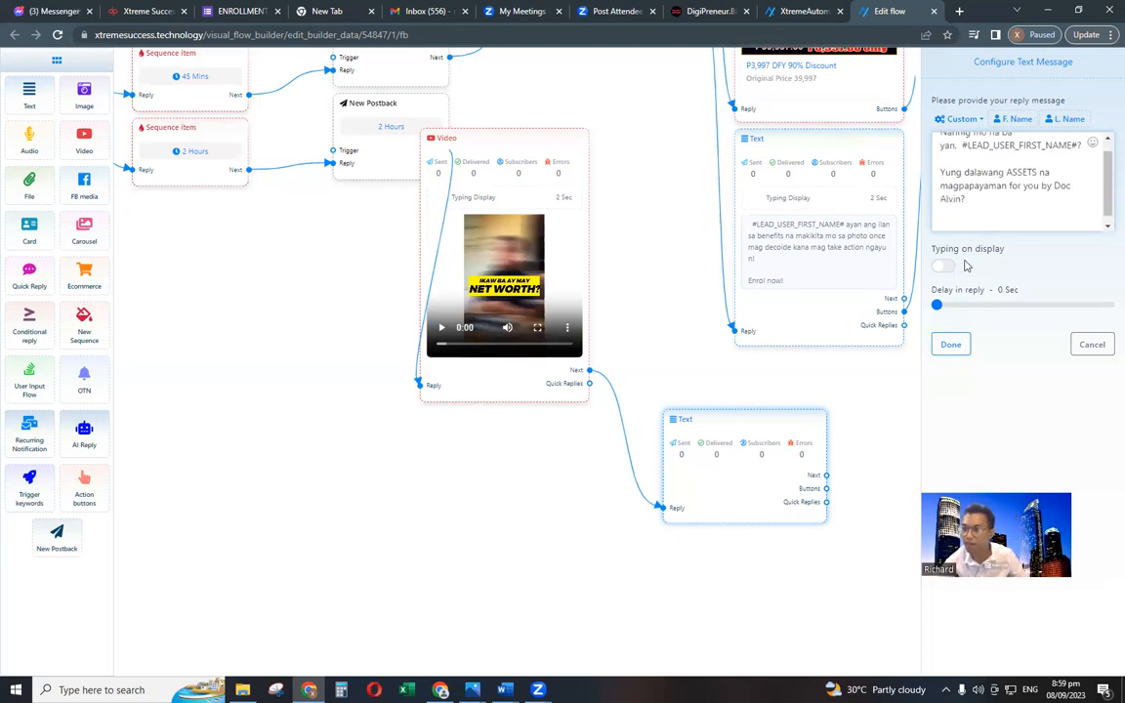
{"action": "type", "text": "Watch that shory"}
{"action": "type", "text": " video above"}
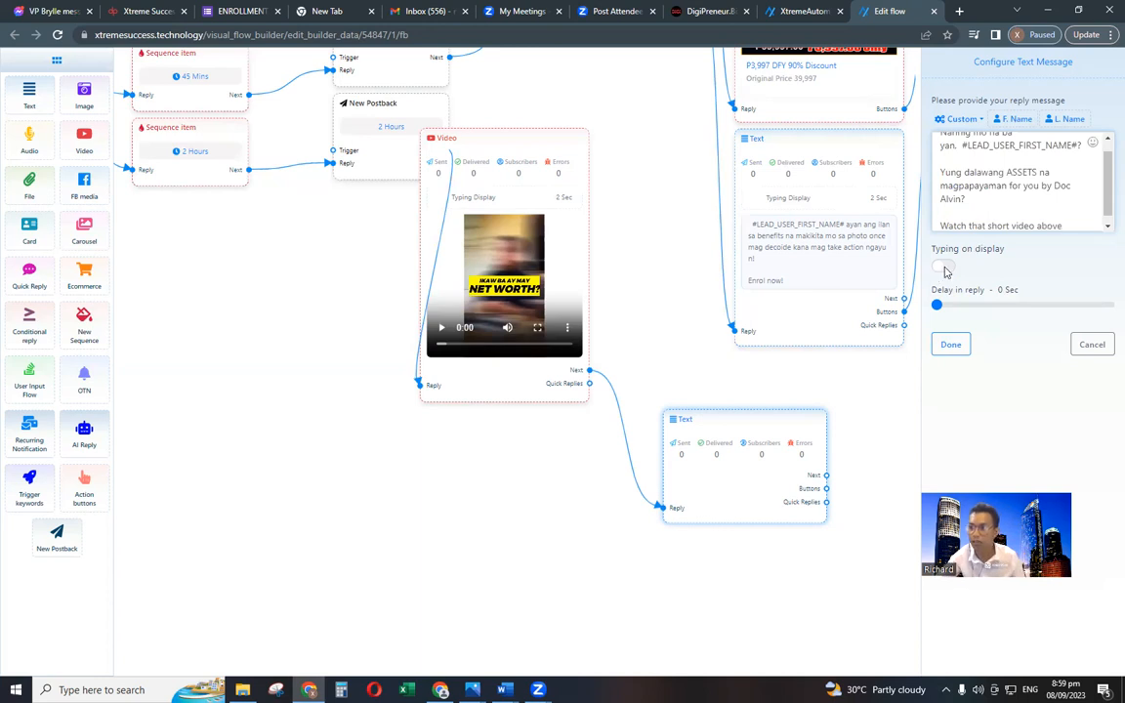
Give the text reply a 2-second typing display delay and automatically rearrange the flow blocks.
{"action": "left_click_drag", "start_coordinate": [936, 307], "coordinate": [942, 308]}
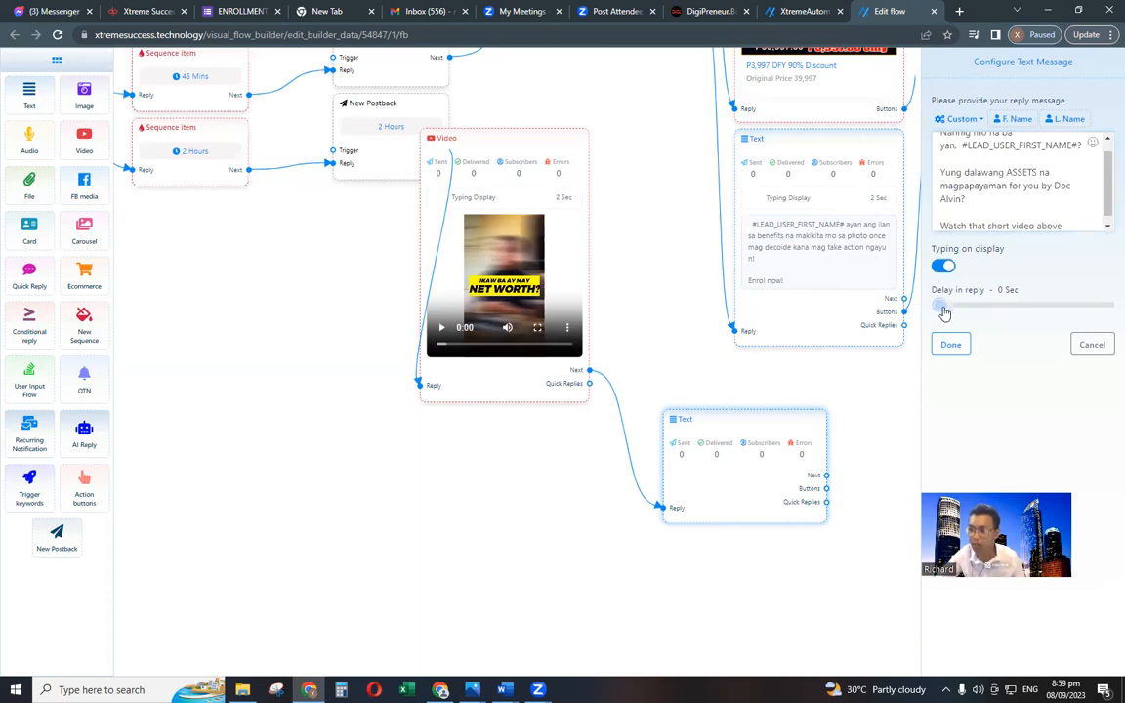
{"action": "left_click", "coordinate": [951, 344]}
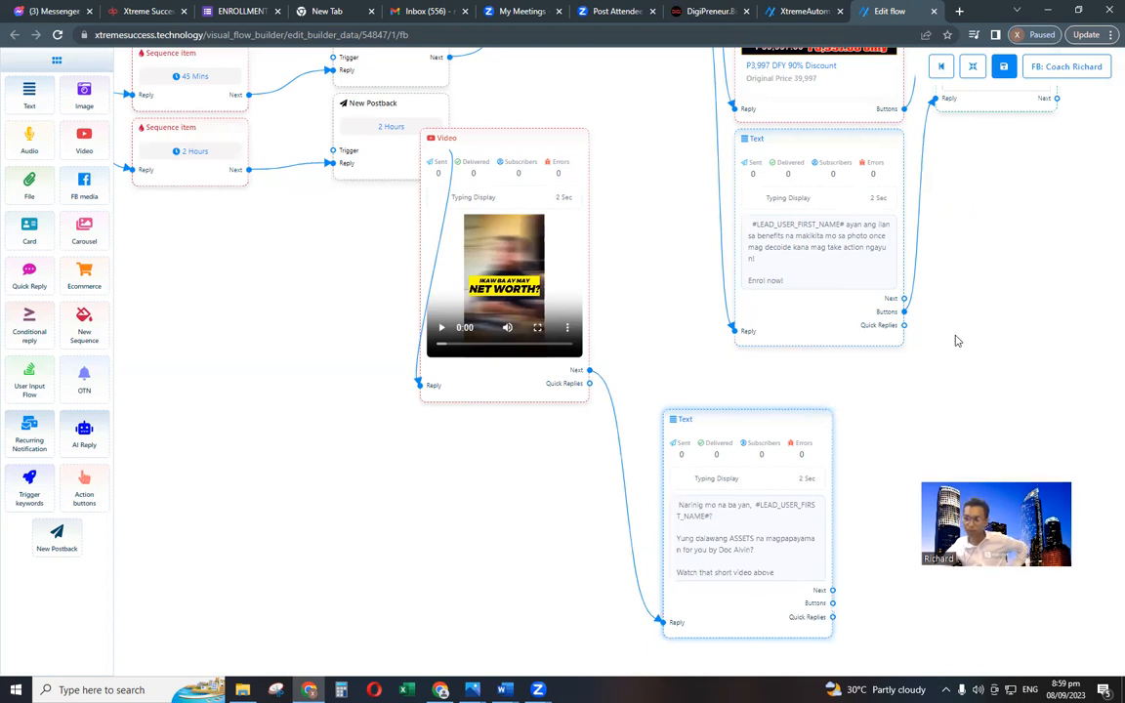
{"action": "left_click", "coordinate": [972, 68]}
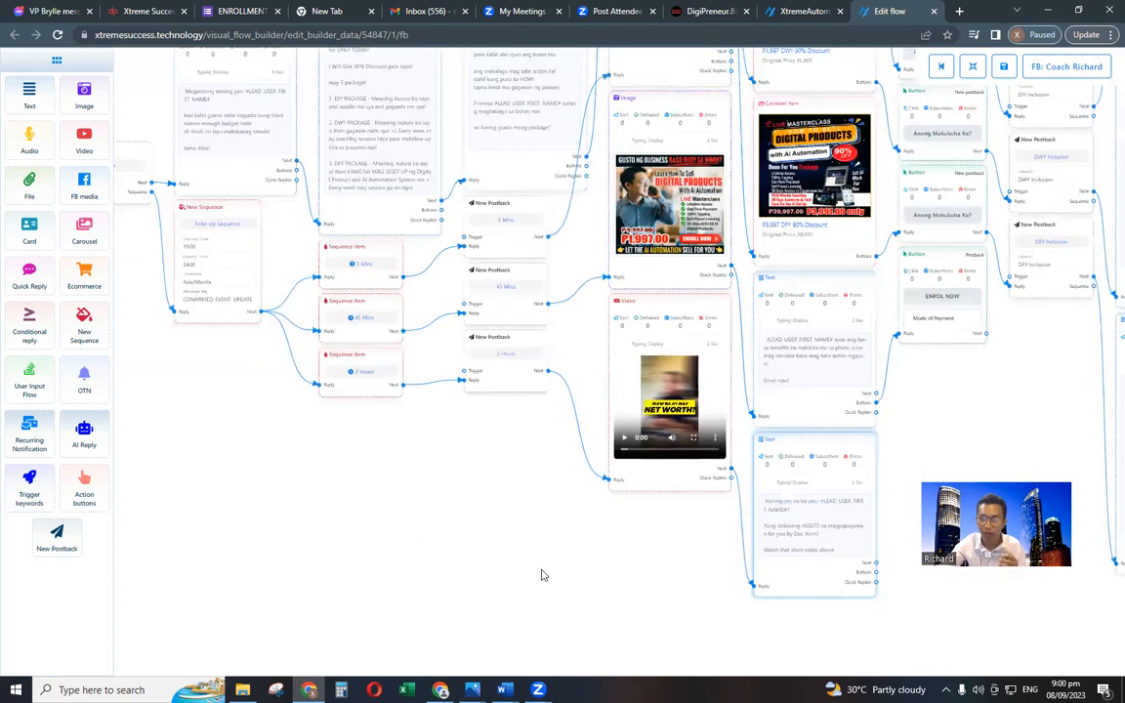
Add a fourth sequence item to the Follo-Up Sequence and schedule it as non-promotional daily on Day-1.
{"action": "left_click_drag", "start_coordinate": [332, 540], "coordinate": [542, 576]}
{"action": "scroll", "coordinate": [532, 545], "scroll_direction": "up", "scroll_amount": 6}
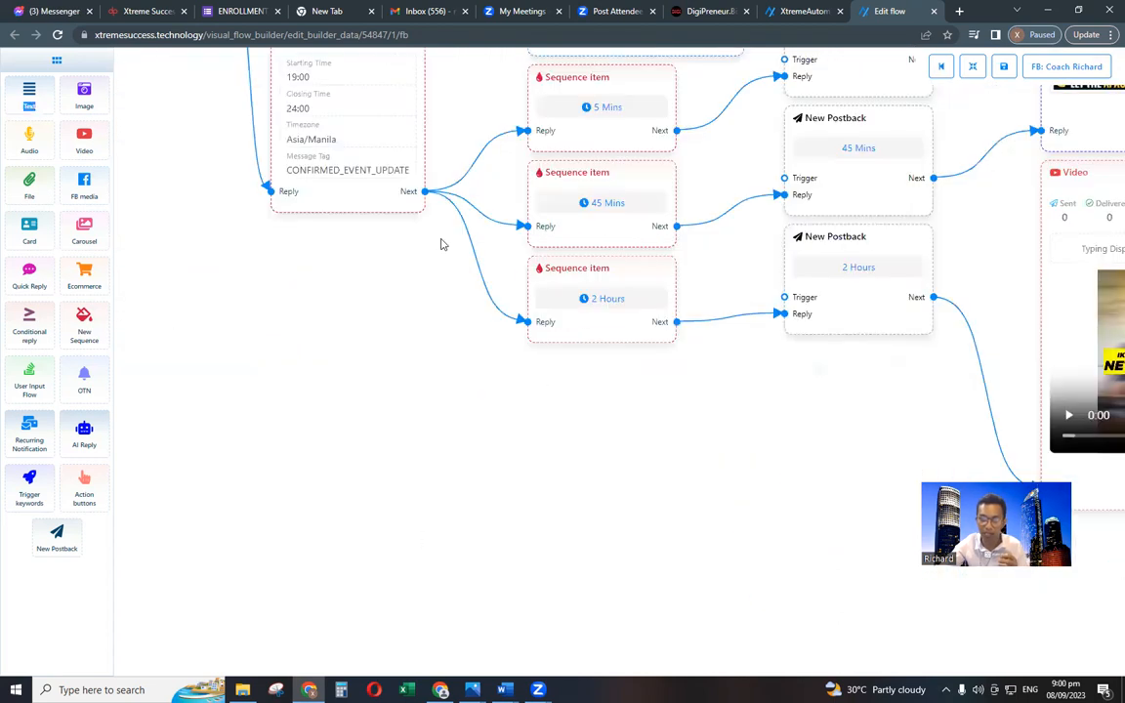
{"action": "left_click_drag", "start_coordinate": [426, 192], "coordinate": [546, 613]}
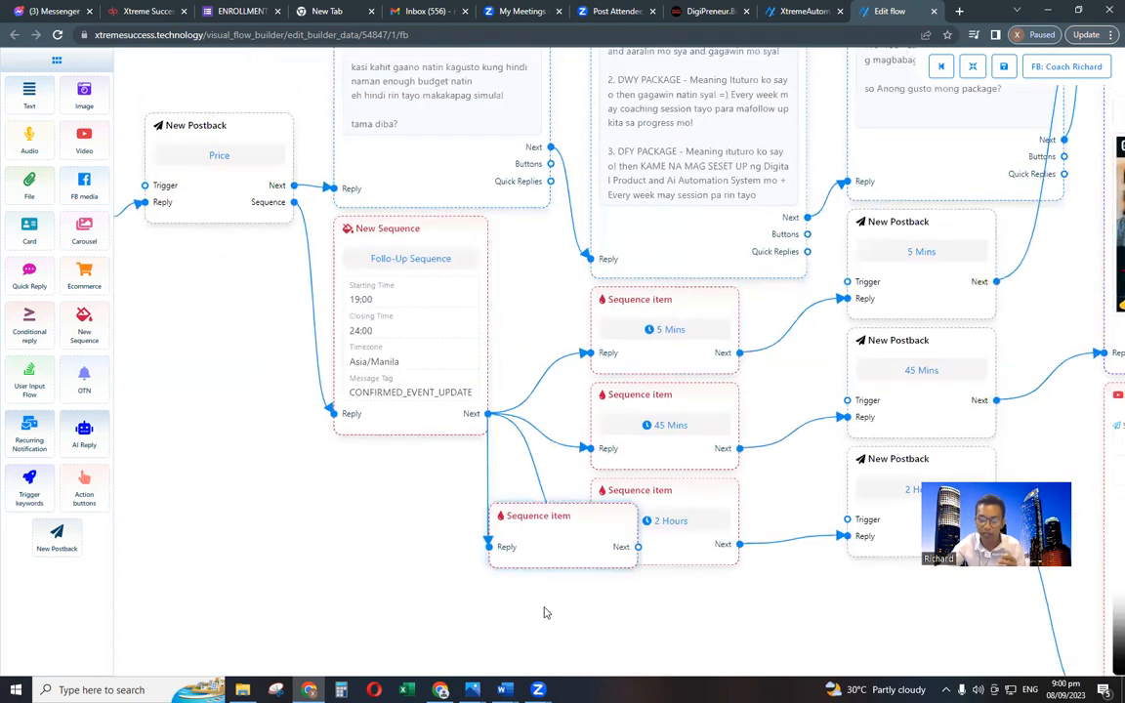
{"action": "left_click", "coordinate": [545, 520]}
{"action": "left_click", "coordinate": [1041, 119]}
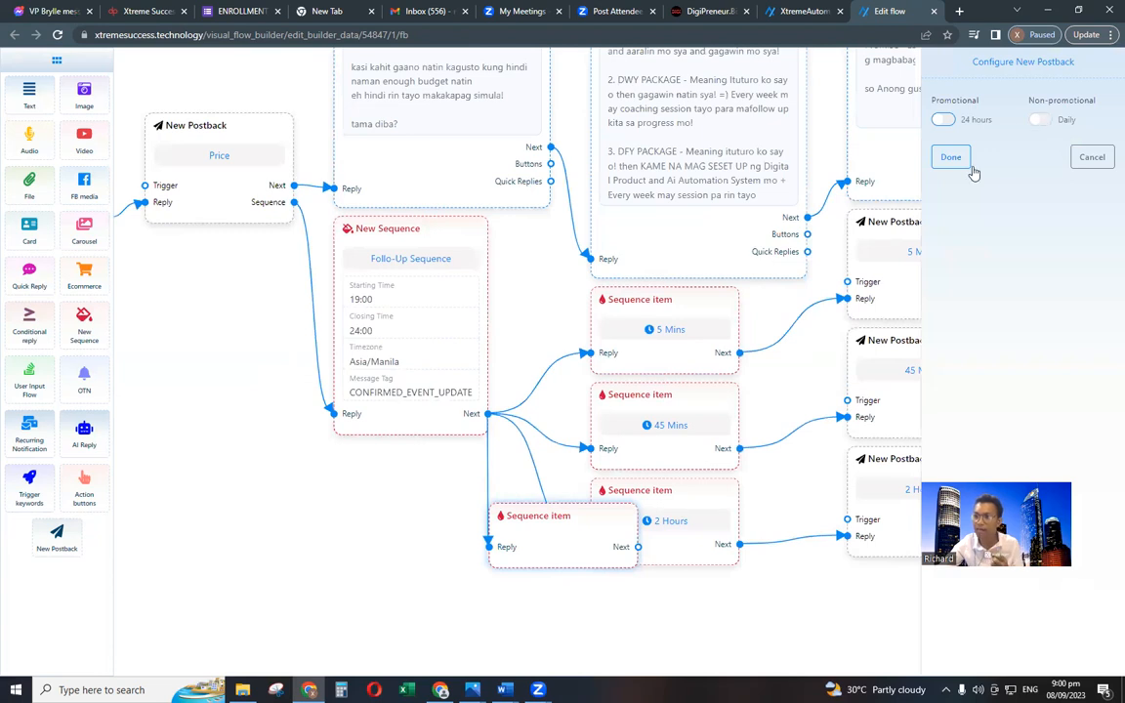
{"action": "left_click", "coordinate": [985, 162]}
{"action": "left_click", "coordinate": [959, 247]}
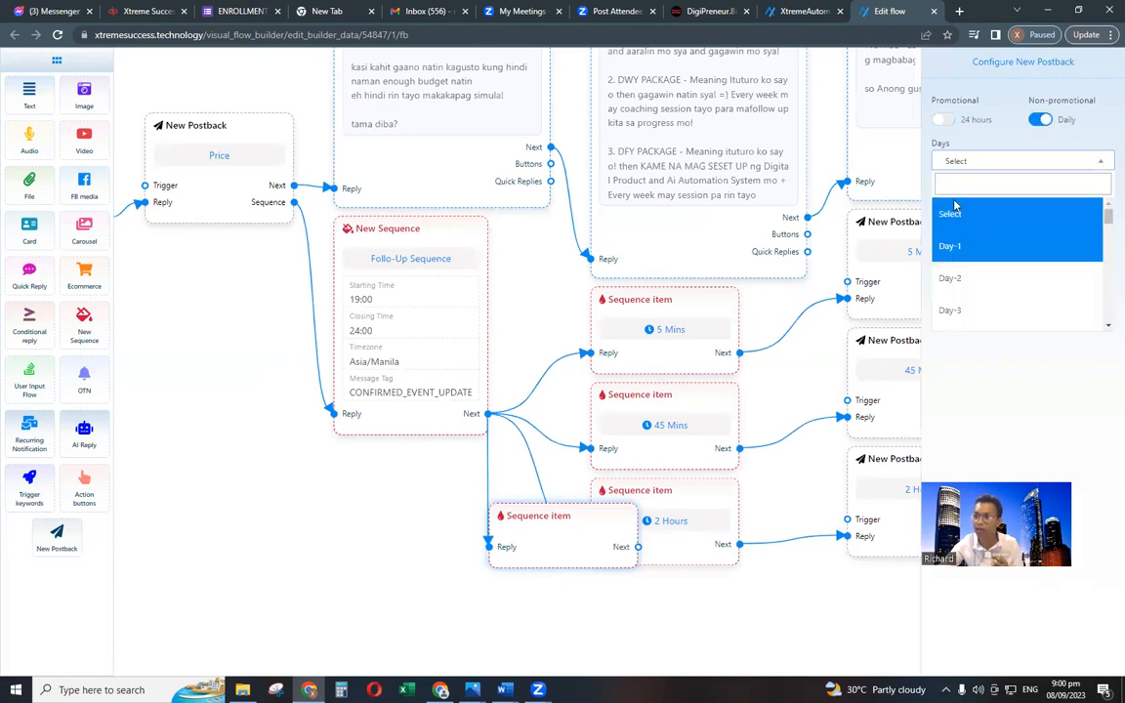
{"action": "left_click", "coordinate": [944, 240]}
Attach a New Postback to the Day-1 sequence item and title it "Day 1".
{"action": "left_click_drag", "start_coordinate": [601, 541], "coordinate": [483, 609]}
{"action": "left_click", "coordinate": [547, 621]}
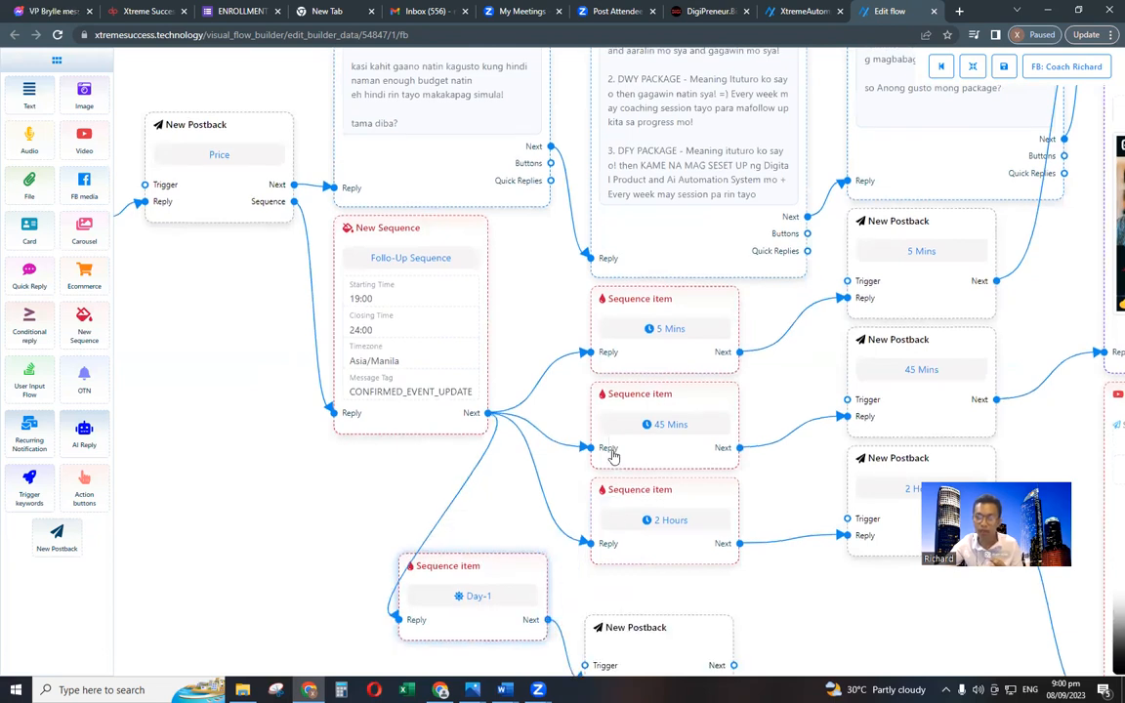
{"action": "left_click_drag", "start_coordinate": [676, 594], "coordinate": [651, 392]}
{"action": "double_click", "coordinate": [659, 412]}
{"action": "left_click", "coordinate": [991, 128]}
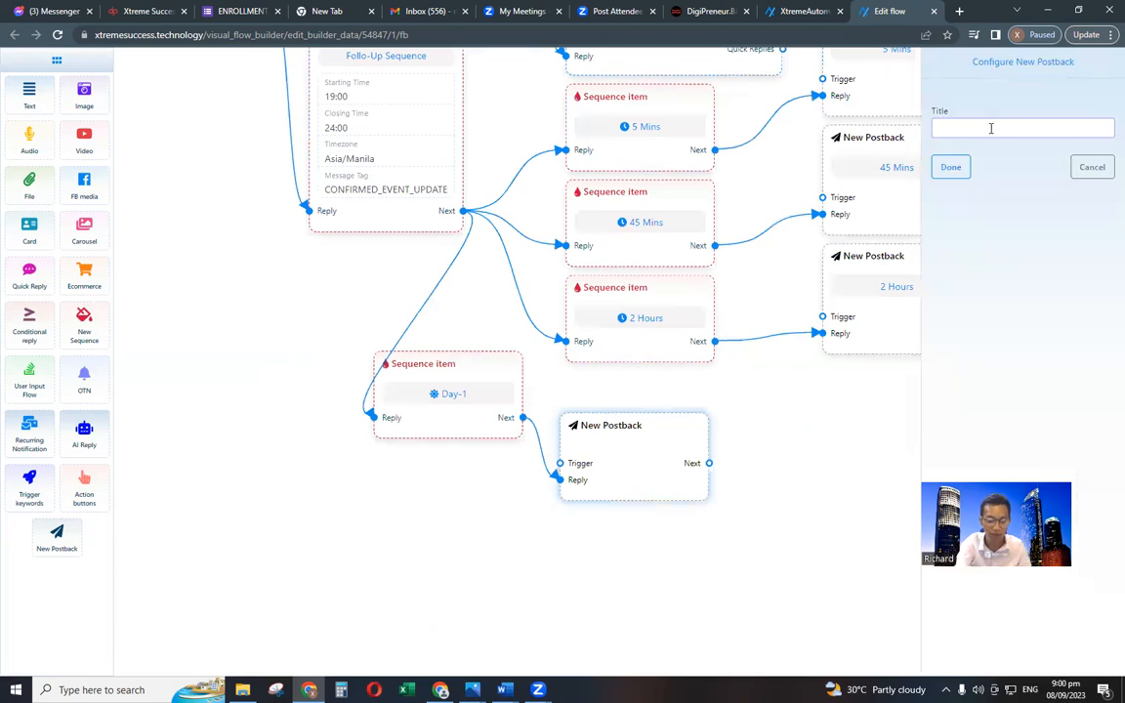
{"action": "type", "text": "Day 1"}
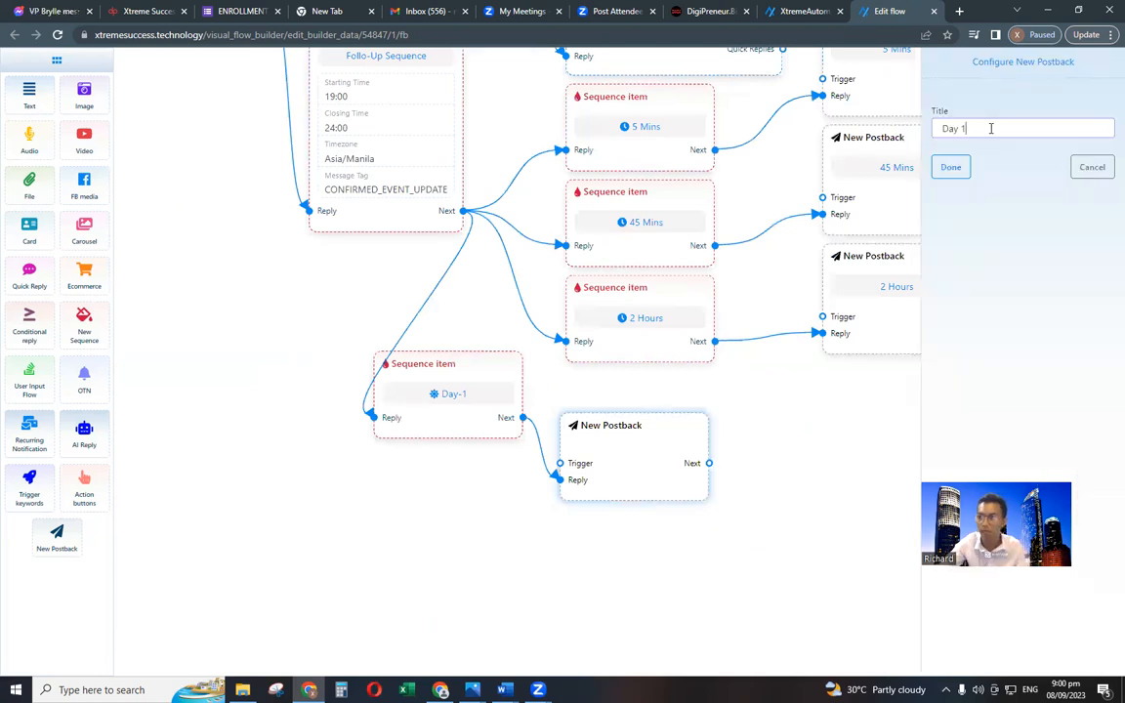
{"action": "left_click", "coordinate": [951, 170]}
Add a Text block as the next reply of the Day 1 postback and open its message settings.
{"action": "left_click_drag", "start_coordinate": [710, 490], "coordinate": [793, 505]}
{"action": "left_click", "coordinate": [821, 502]}
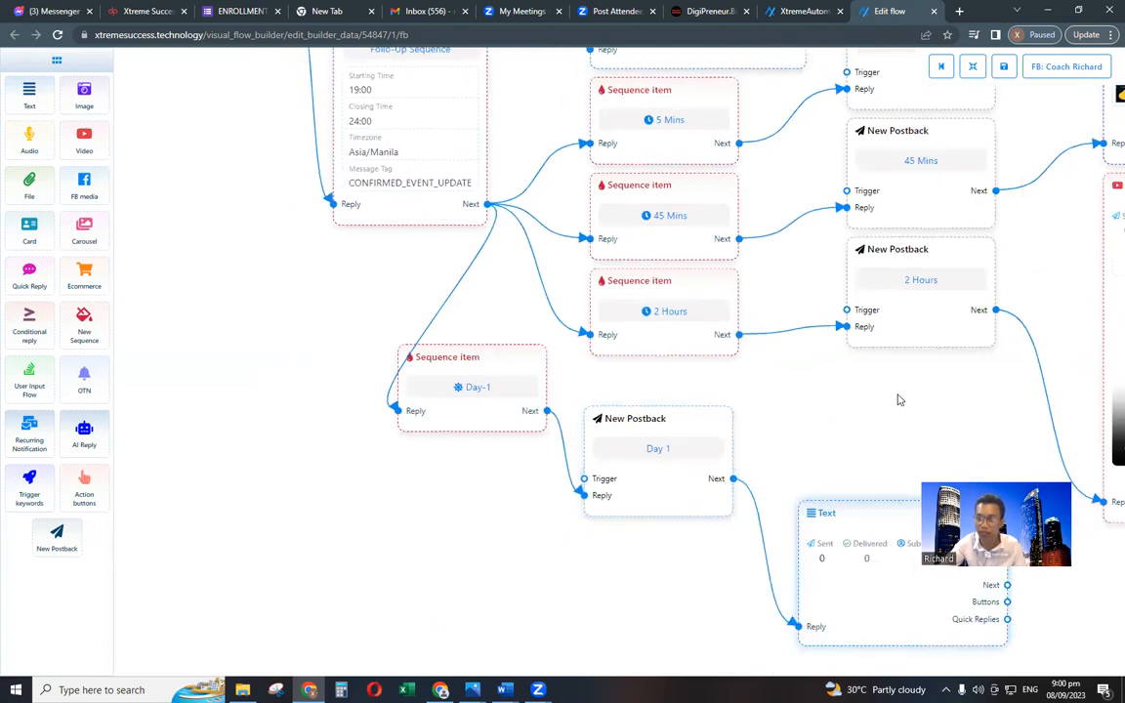
{"action": "left_click_drag", "start_coordinate": [712, 399], "coordinate": [674, 399]}
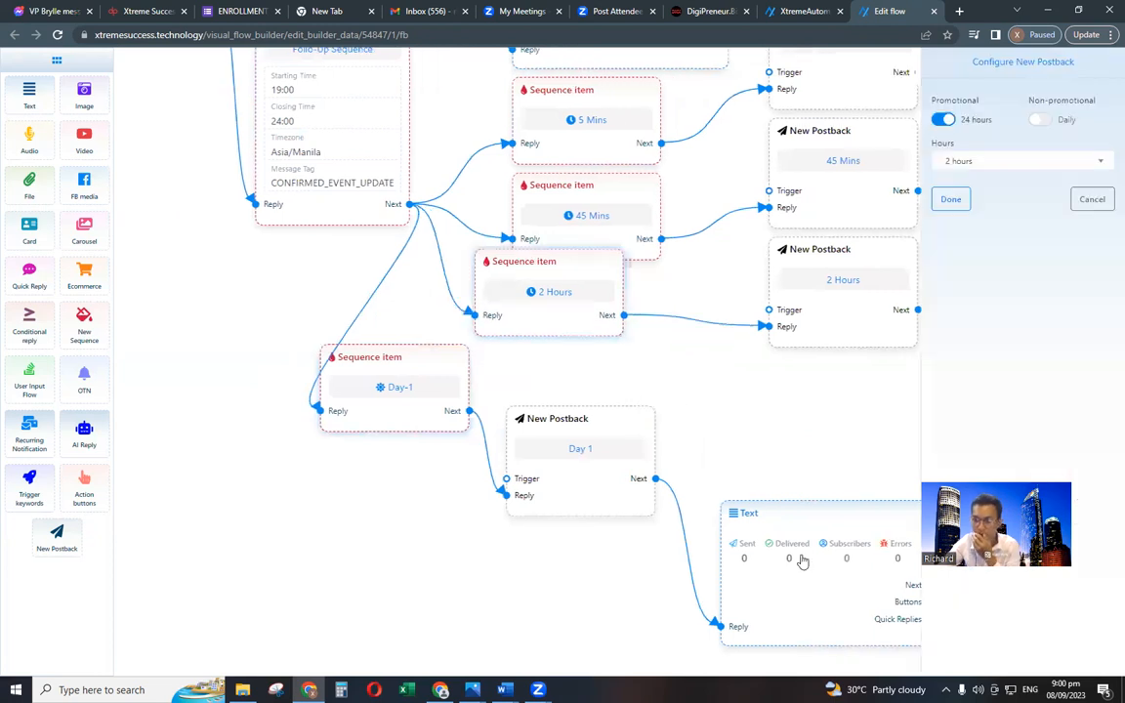
{"action": "left_click", "coordinate": [750, 514]}
Start the Day 1 reply message with "Good evening," followed by the lead's first-name variable.
{"action": "left_click", "coordinate": [967, 172]}
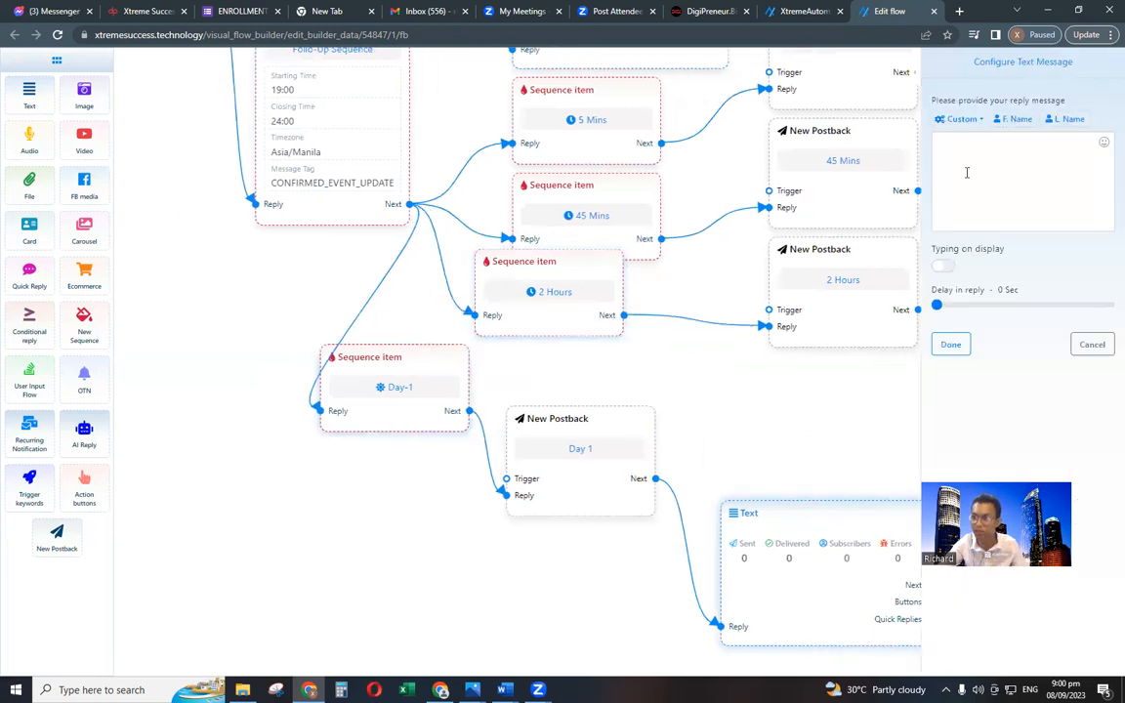
{"action": "type", "text": "Good "}
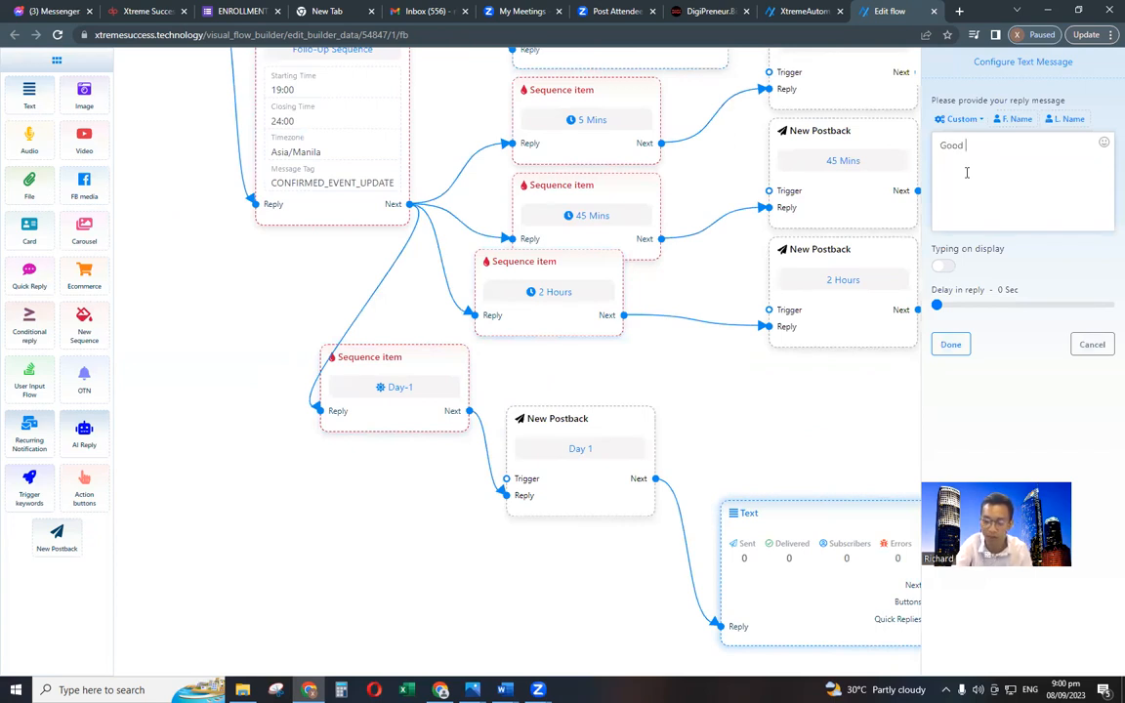
{"action": "type", "text": "evening"}
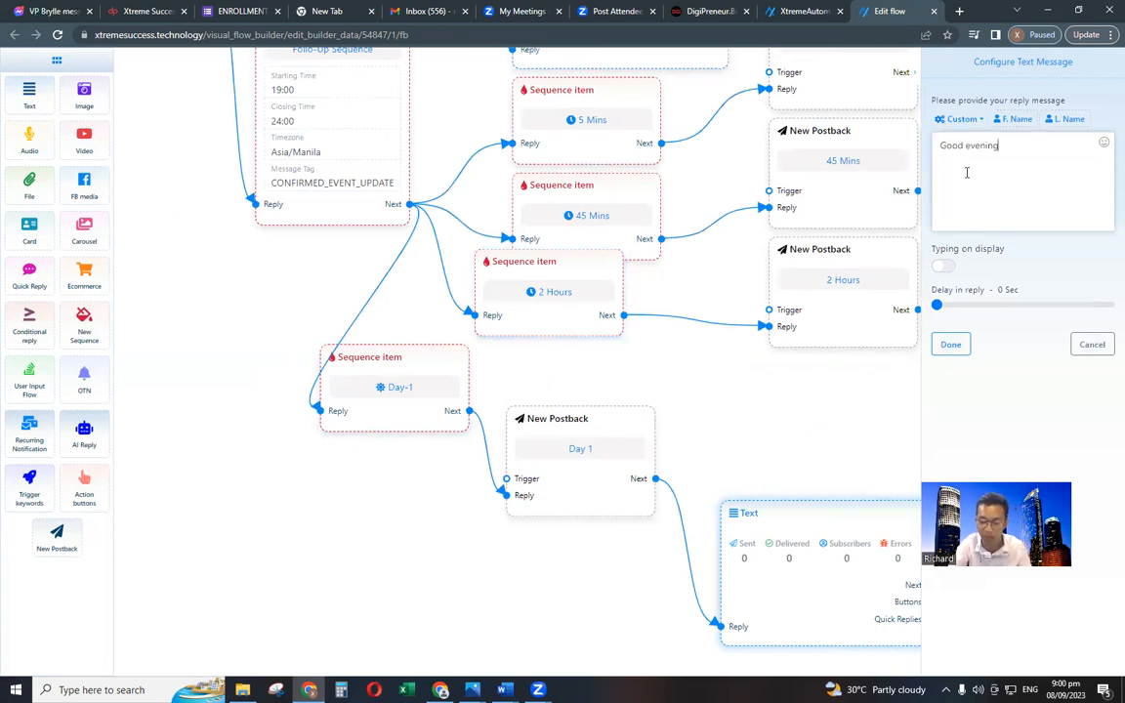
{"action": "type", "text": ","}
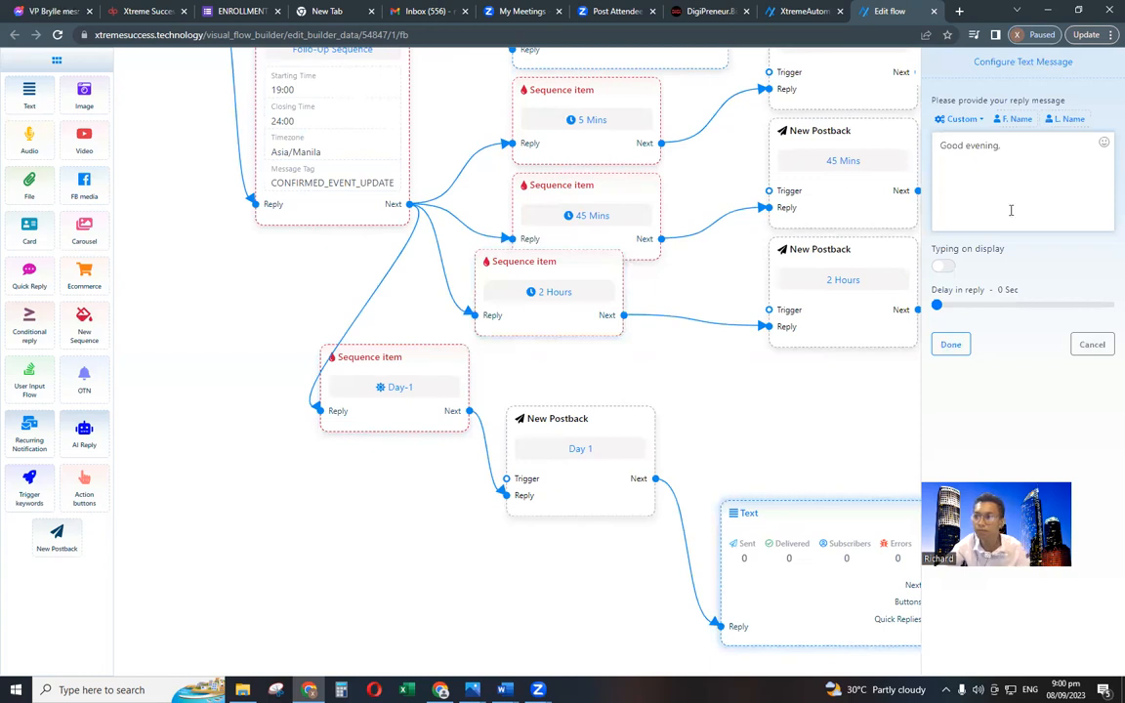
{"action": "double_click", "coordinate": [1013, 119]}
{"action": "left_click", "coordinate": [1010, 173]}
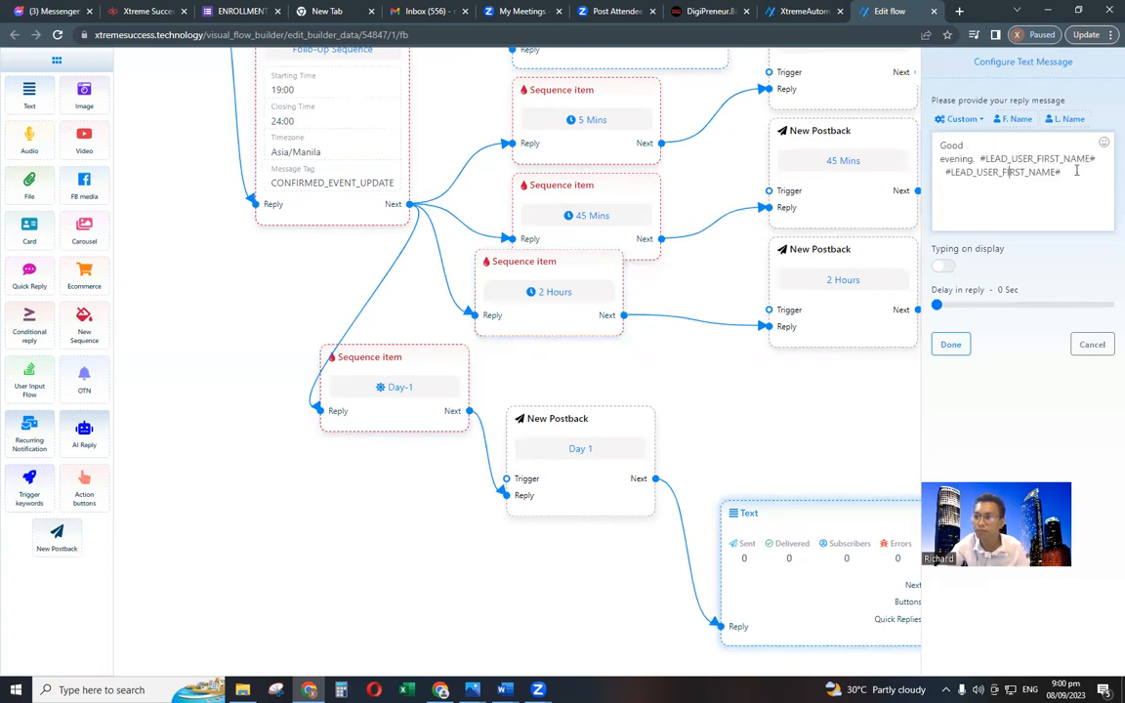
Remove the duplicated first-name variable from the Day 1 message, keeping a single one after the greeting.
{"action": "key", "text": "ctrl+a"}
{"action": "key", "text": "Right"}
{"action": "left_click_drag", "start_coordinate": [1016, 169], "coordinate": [1069, 171]}
{"action": "key", "text": "BackSpace"}
{"action": "key", "text": "BackSpace"}
{"action": "key", "text": "BackSpace"}
{"action": "key", "text": "BackSpace"}
{"action": "key", "text": "BackSpace"}
{"action": "key", "text": "BackSpace"}
{"action": "key", "text": "BackSpace"}
{"action": "key", "text": "BackSpace"}
{"action": "key", "text": "BackSpace"}
{"action": "key", "text": "BackSpace"}
{"action": "key", "text": "BackSpace"}
{"action": "key", "text": "BackSpace"}
{"action": "key", "text": "BackSpace"}
{"action": "key", "text": "BackSpace"}
{"action": "key", "text": "BackSpace"}
{"action": "key", "text": "BackSpace"}
{"action": "key", "text": "BackSpace"}
{"action": "key", "text": "BackSpace"}
{"action": "key", "text": "BackSpace"}
{"action": "key", "text": "BackSpace"}
{"action": "key", "text": "BackSpace"}
{"action": "key", "text": "BackSpace"}
Add the sunglasses smiley after the name variable and "Kamusta kana?" as a separate paragraph.
{"action": "left_click", "coordinate": [1106, 145]}
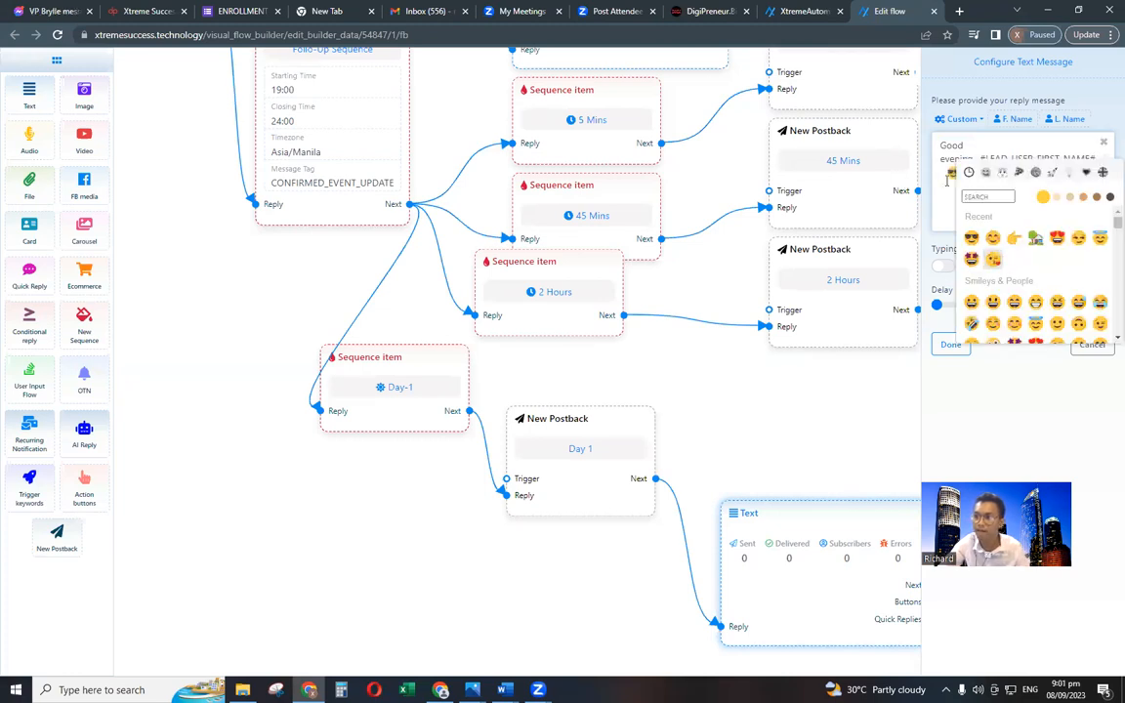
{"action": "left_click", "coordinate": [1003, 184]}
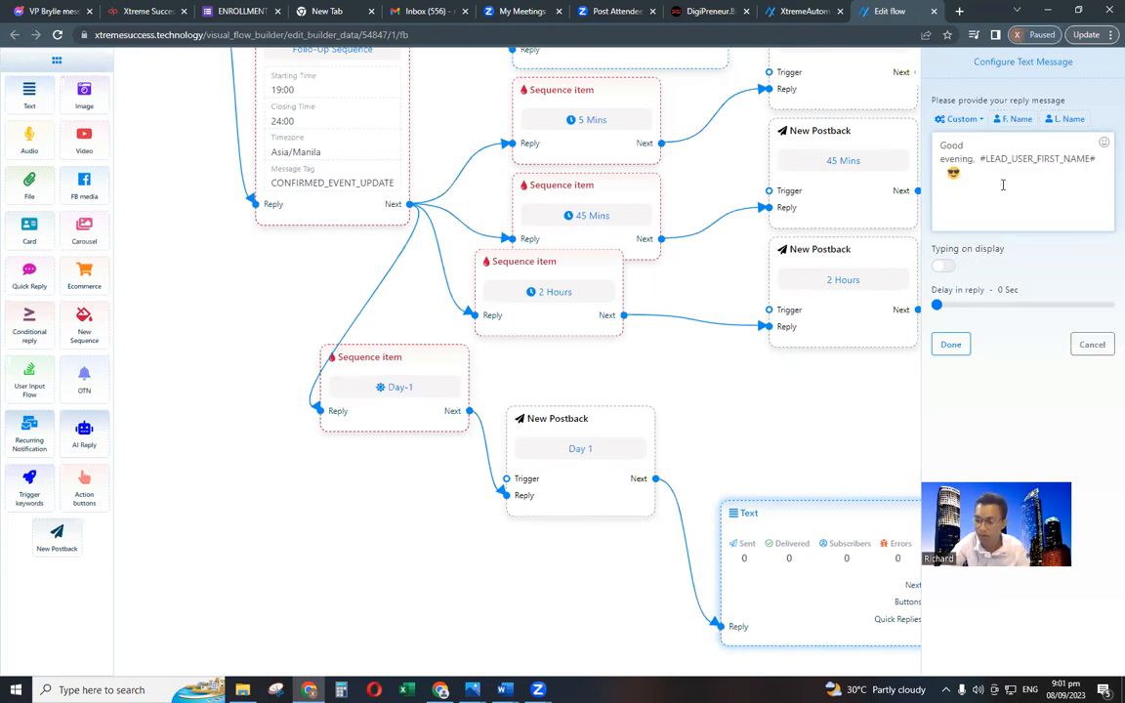
{"action": "type", "text": "Kamusta kana?"}
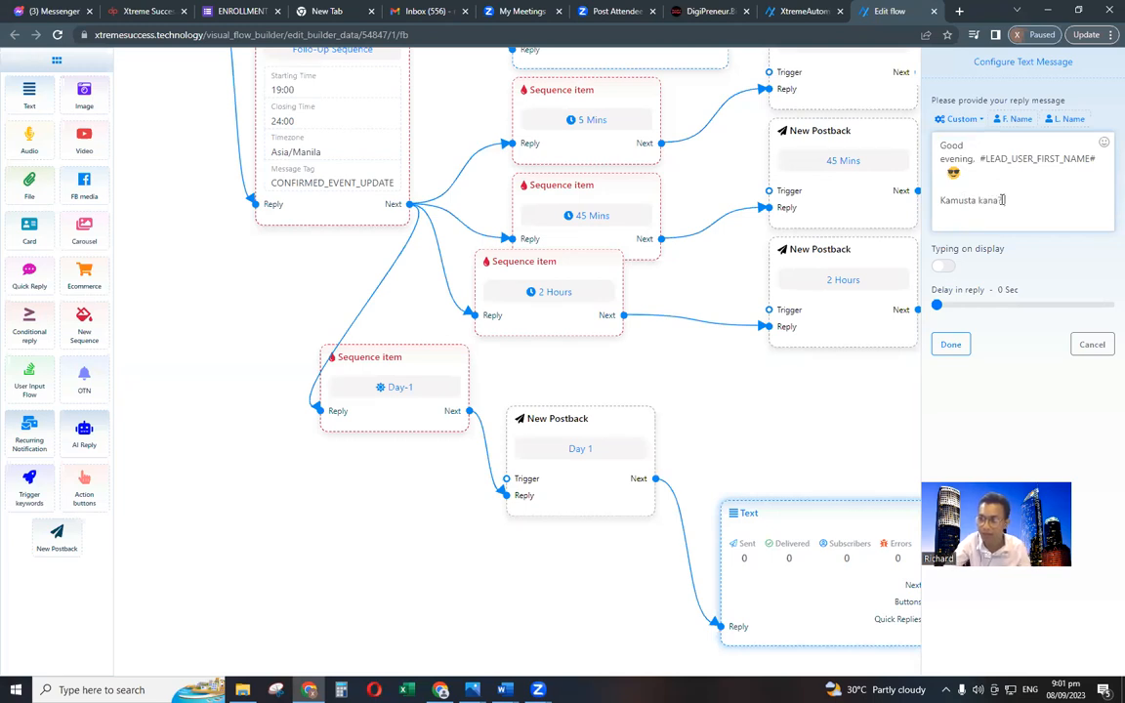
Turn on the typing display with a 5-second reply delay for the Day 1 text and save its settings.
{"action": "left_click", "coordinate": [942, 266]}
{"action": "left_click_drag", "start_coordinate": [941, 306], "coordinate": [951, 308]}
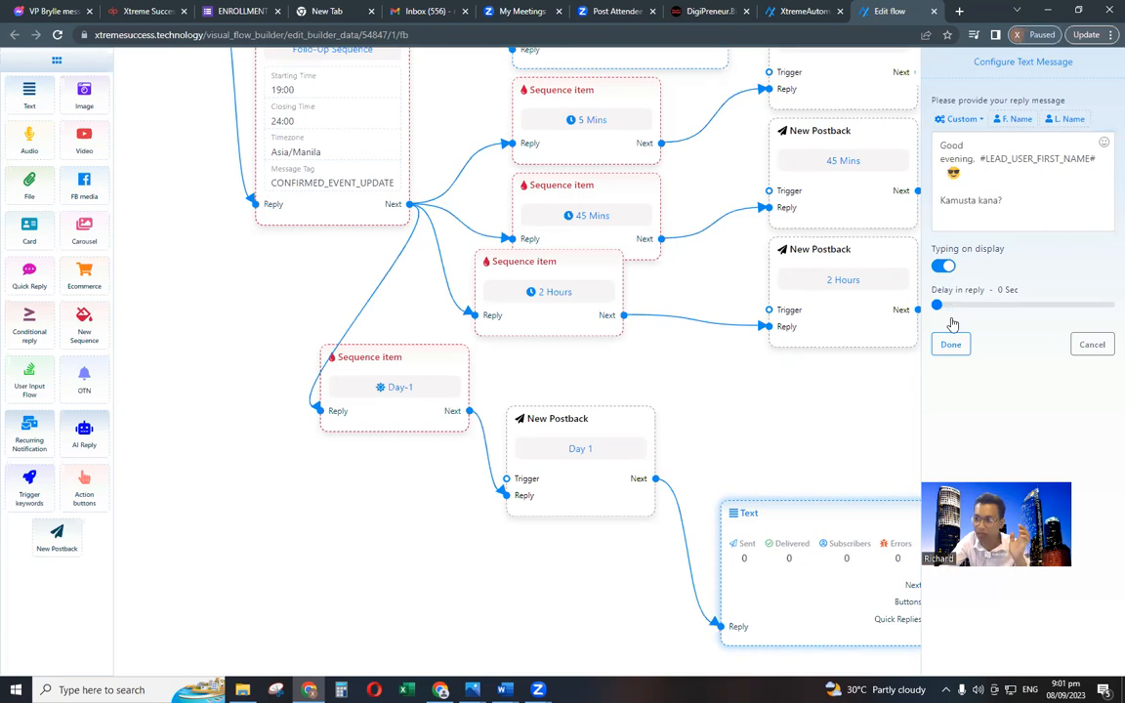
{"action": "left_click", "coordinate": [948, 348]}
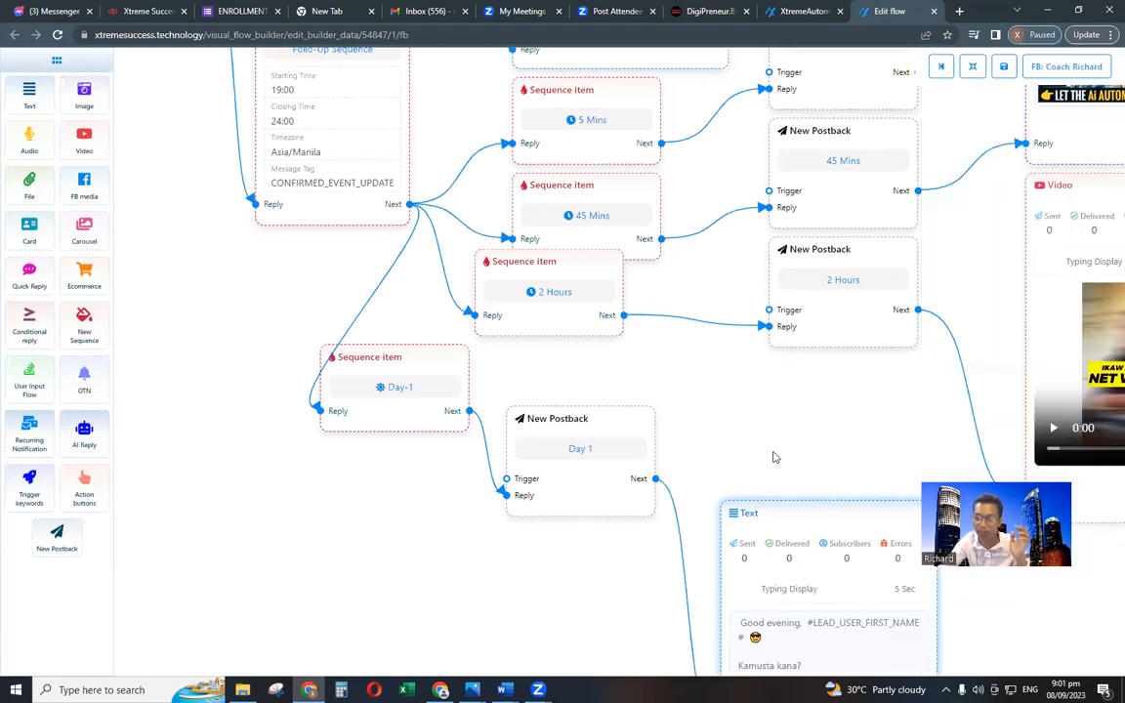
Automatically rearrange the flow so the Day-1 branch lines up below the other sequence items.
{"action": "left_click_drag", "start_coordinate": [406, 219], "coordinate": [402, 215]}
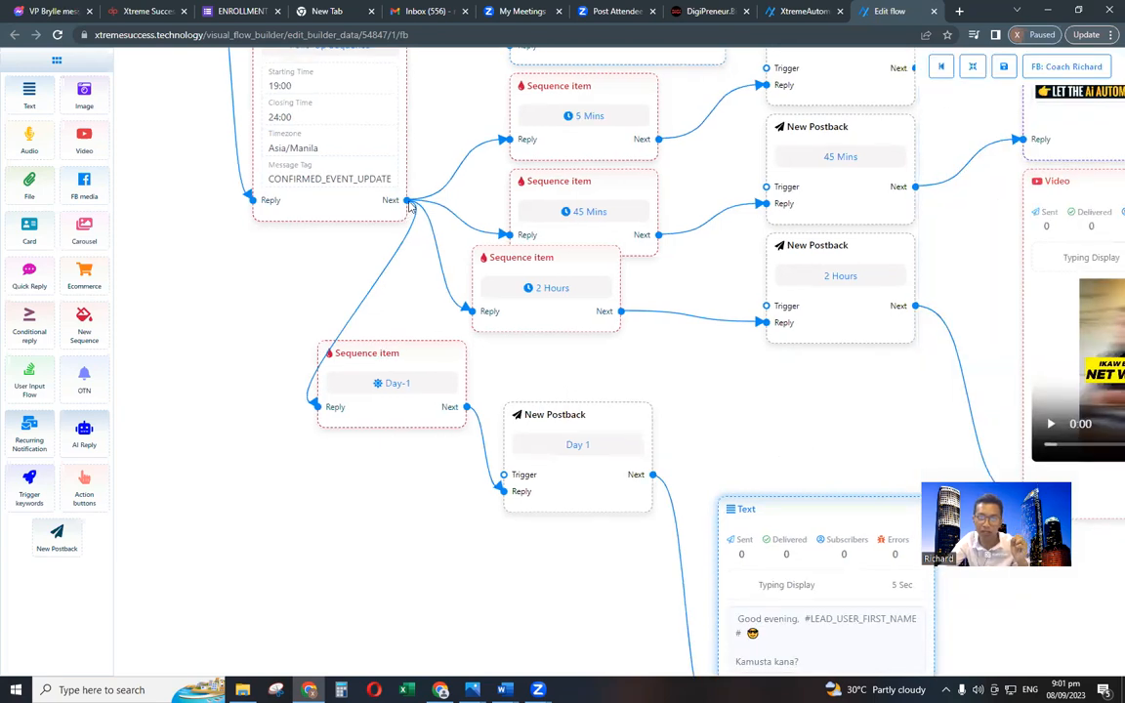
{"action": "double_click", "coordinate": [416, 260]}
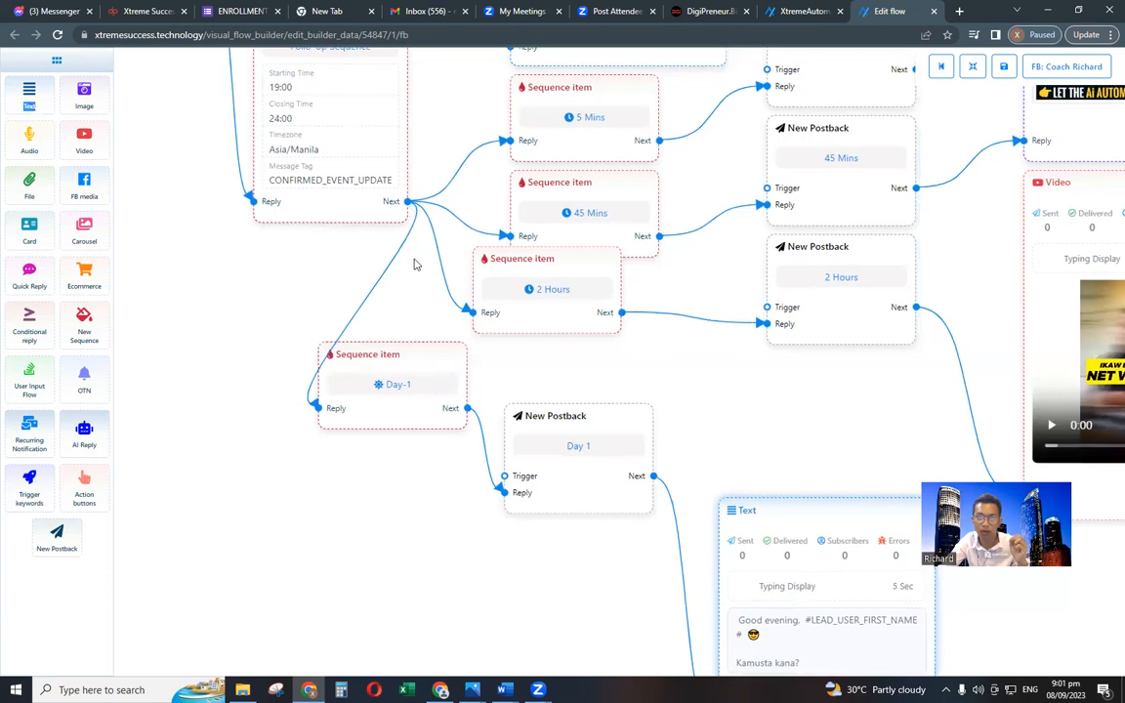
{"action": "left_click_drag", "start_coordinate": [409, 204], "coordinate": [415, 256]}
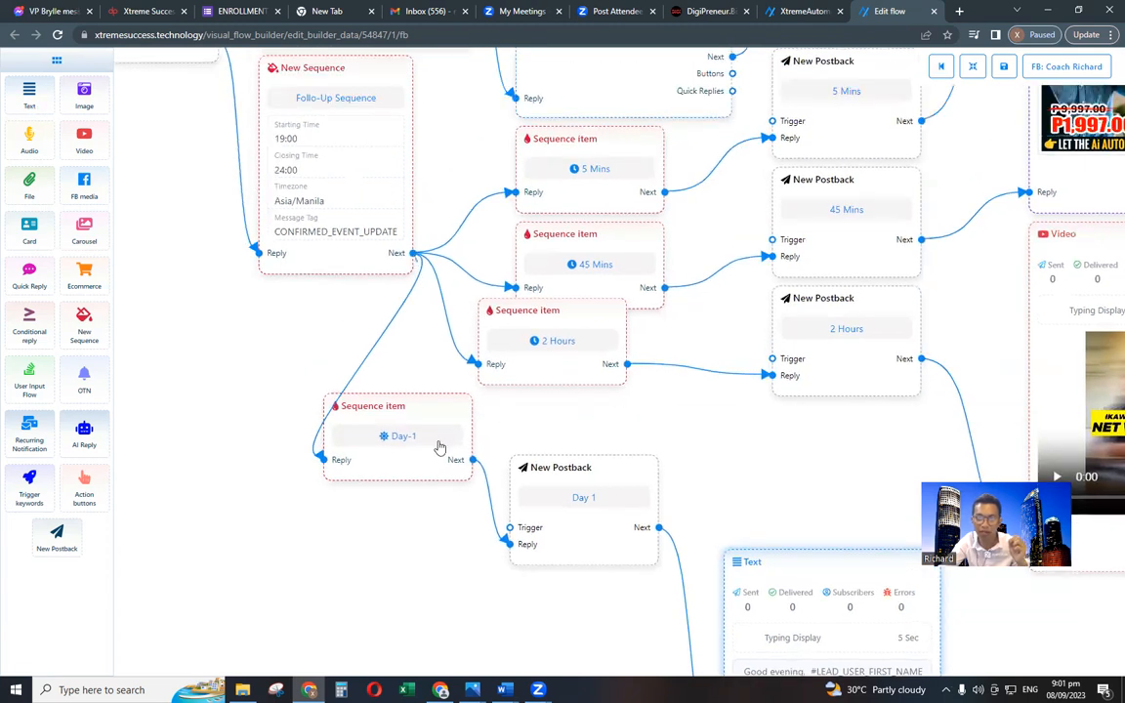
{"action": "left_click_drag", "start_coordinate": [439, 446], "coordinate": [442, 446]}
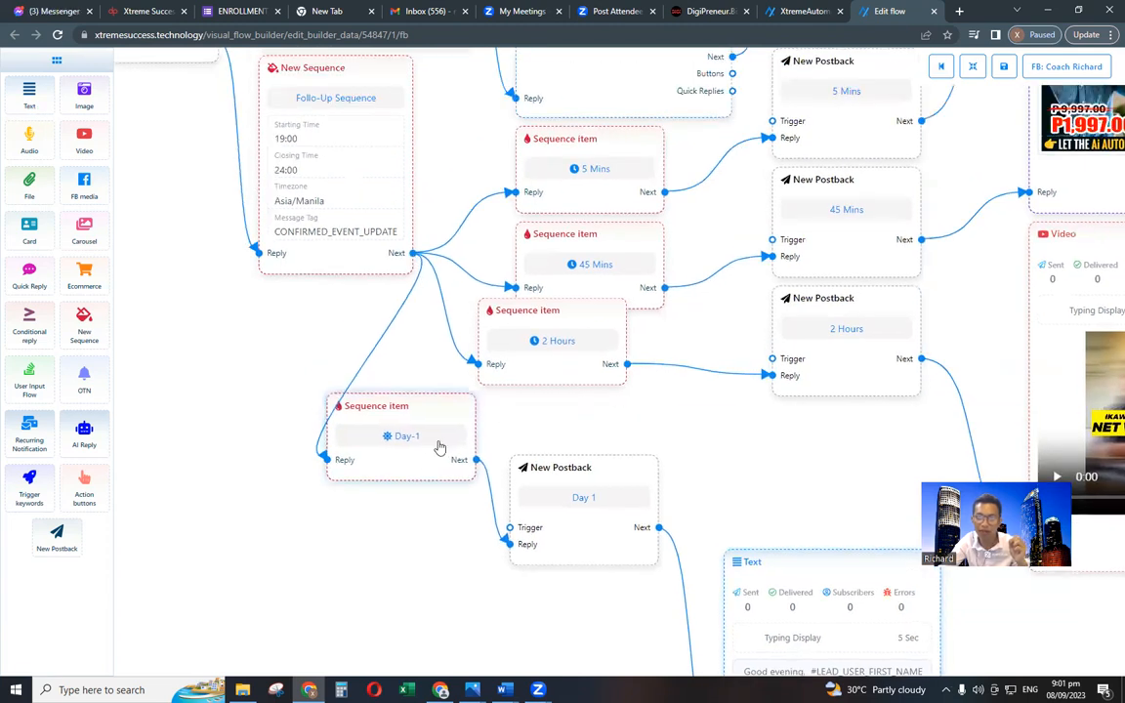
{"action": "left_click", "coordinate": [972, 67]}
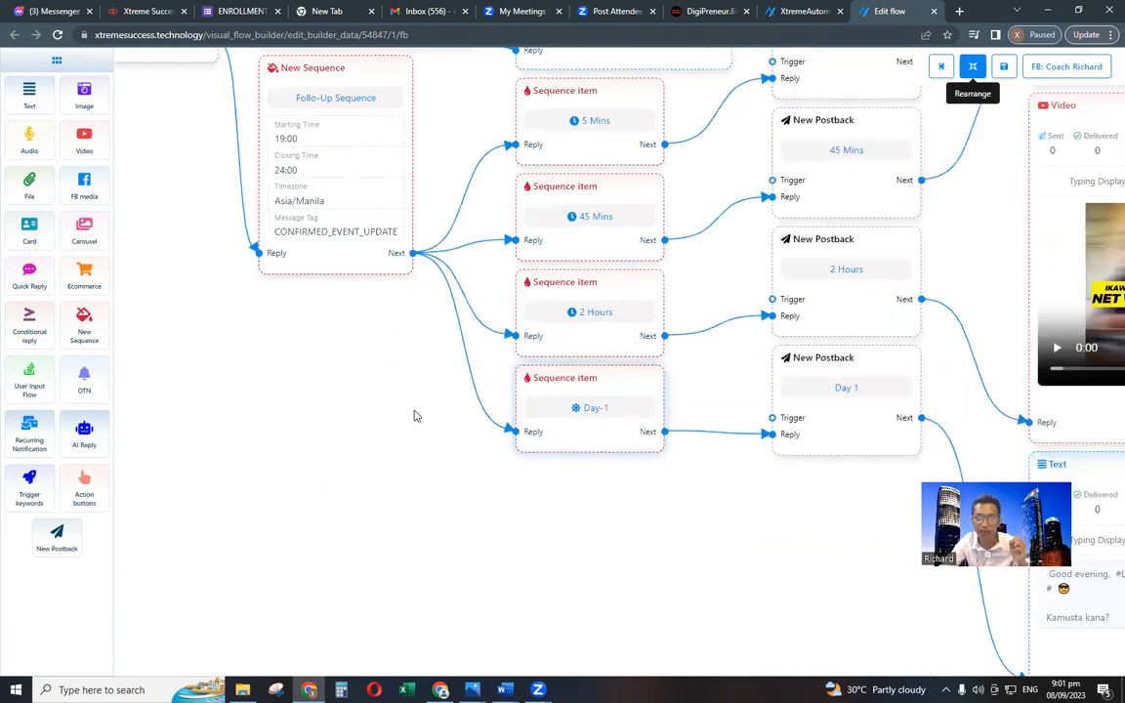
Add a fifth sequence item to the Follo-Up Sequence and schedule it as non-promotional daily on Day-2.
{"action": "left_click_drag", "start_coordinate": [413, 253], "coordinate": [442, 472]}
{"action": "double_click", "coordinate": [509, 482]}
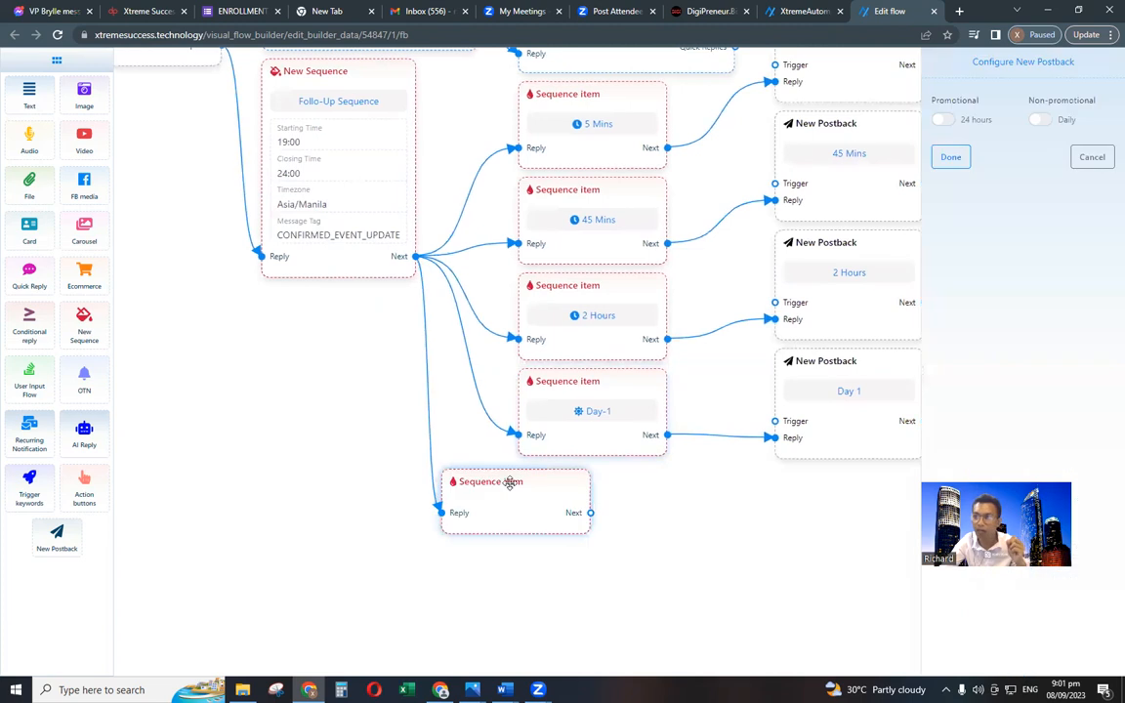
{"action": "left_click", "coordinate": [1040, 119]}
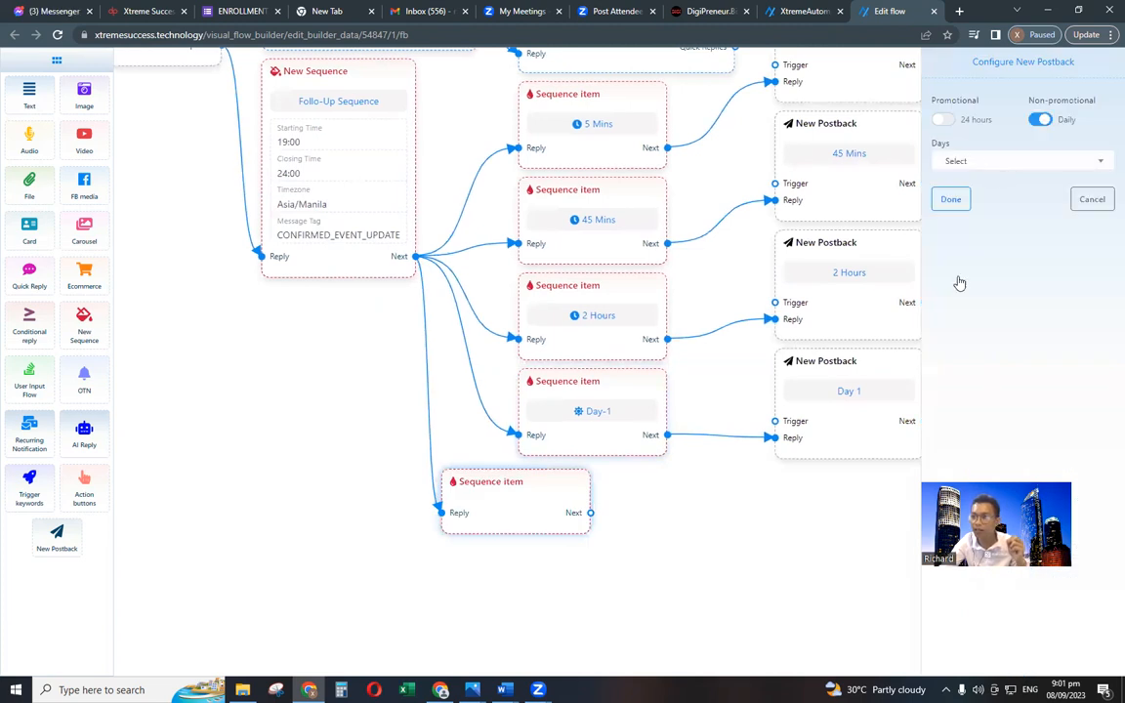
{"action": "left_click", "coordinate": [1023, 161]}
{"action": "left_click", "coordinate": [959, 282]}
{"action": "left_click", "coordinate": [953, 199]}
Attach a New Postback to the Day-2 sequence item and title it "Day 2".
{"action": "left_click_drag", "start_coordinate": [591, 536], "coordinate": [645, 526]}
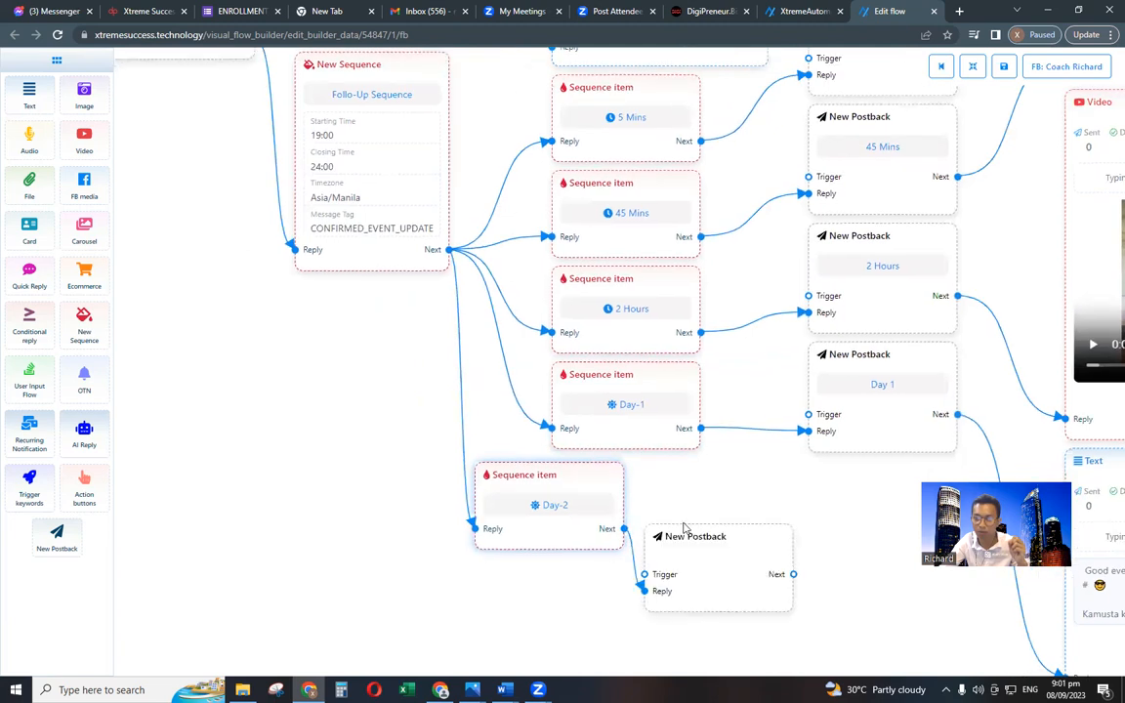
{"action": "left_click", "coordinate": [755, 557]}
{"action": "type", "text": "Day 2"}
{"action": "left_click", "coordinate": [950, 167]}
Add a Text block as the next reply of the Day 2 postback and open its message settings.
{"action": "left_click_drag", "start_coordinate": [726, 455], "coordinate": [475, 377]}
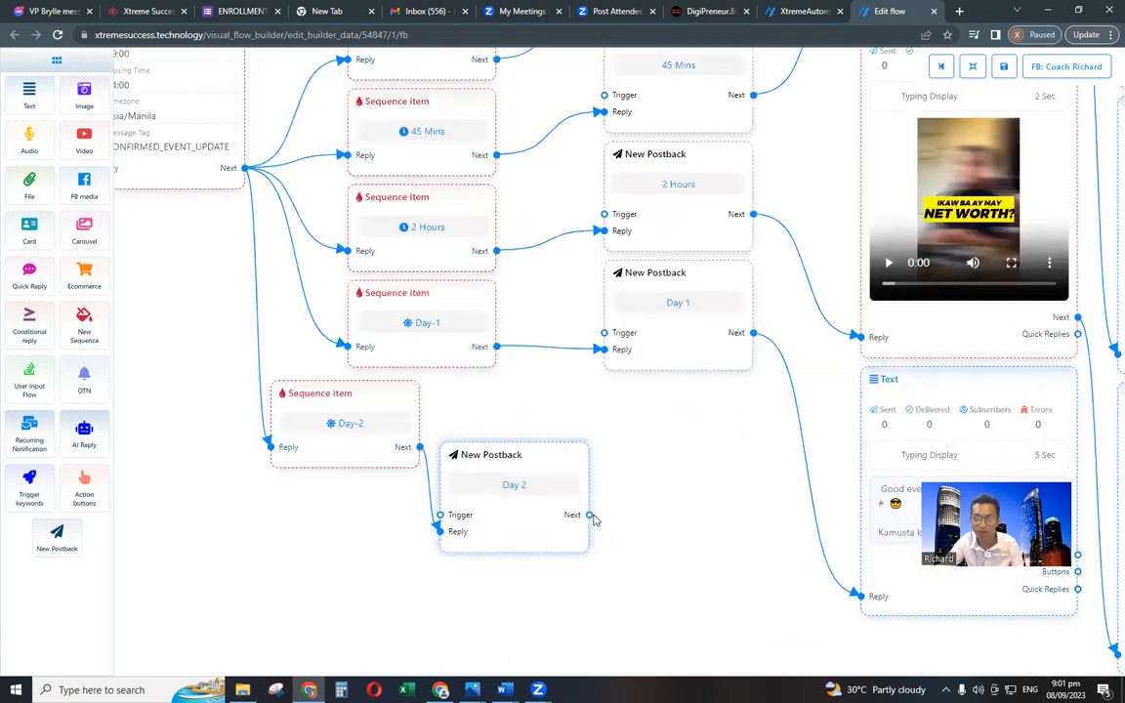
{"action": "left_click_drag", "start_coordinate": [591, 516], "coordinate": [716, 531]}
{"action": "left_click", "coordinate": [696, 513]}
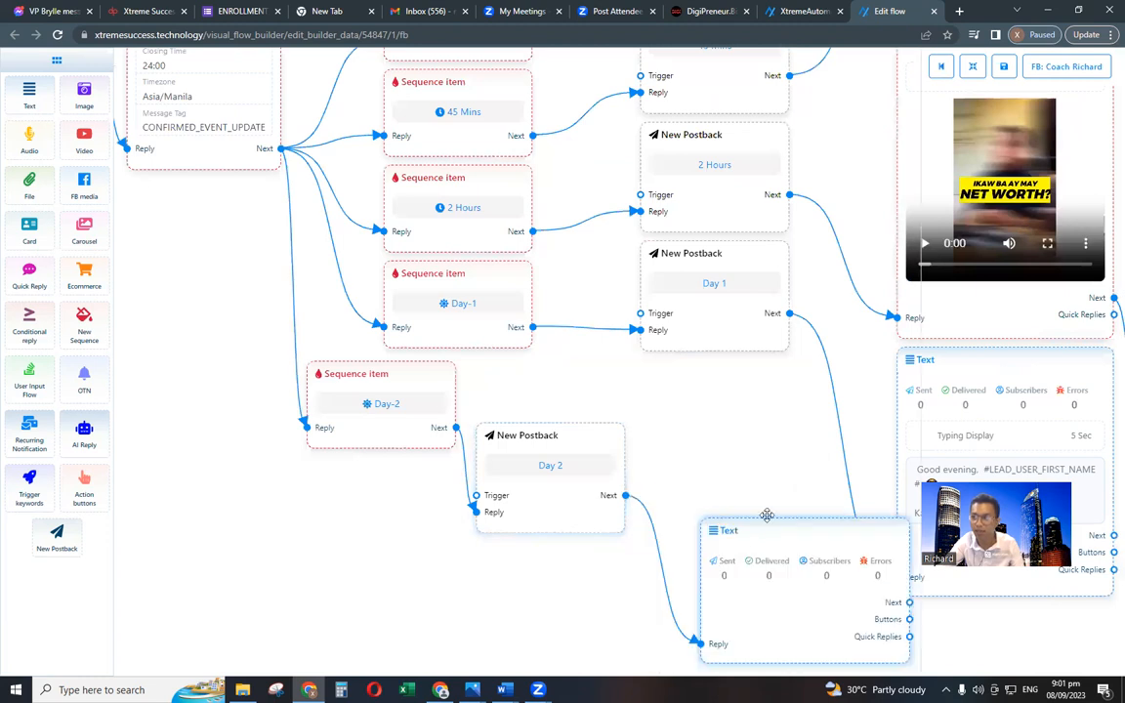
{"action": "left_click", "coordinate": [767, 515]}
Write "Hey meyron akong ipapakita for you na sobrang powerful!" as the Day 2 reply message.
{"action": "type", "text": "Hey"}
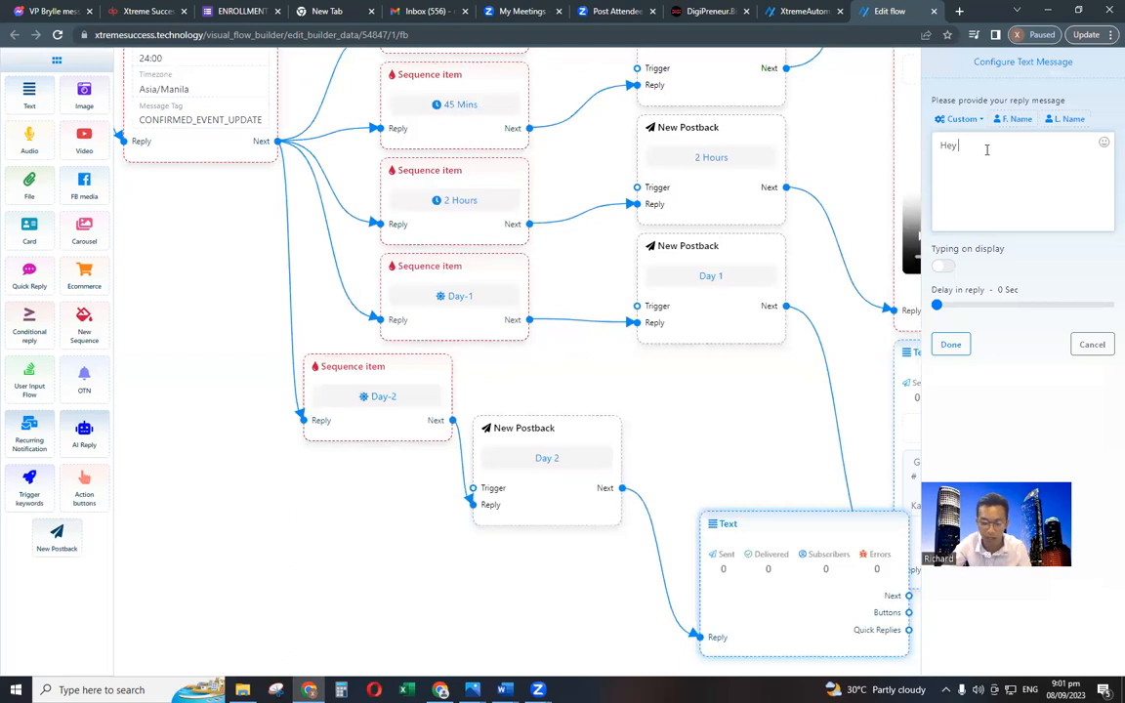
{"action": "type", "text": " meyron akong "}
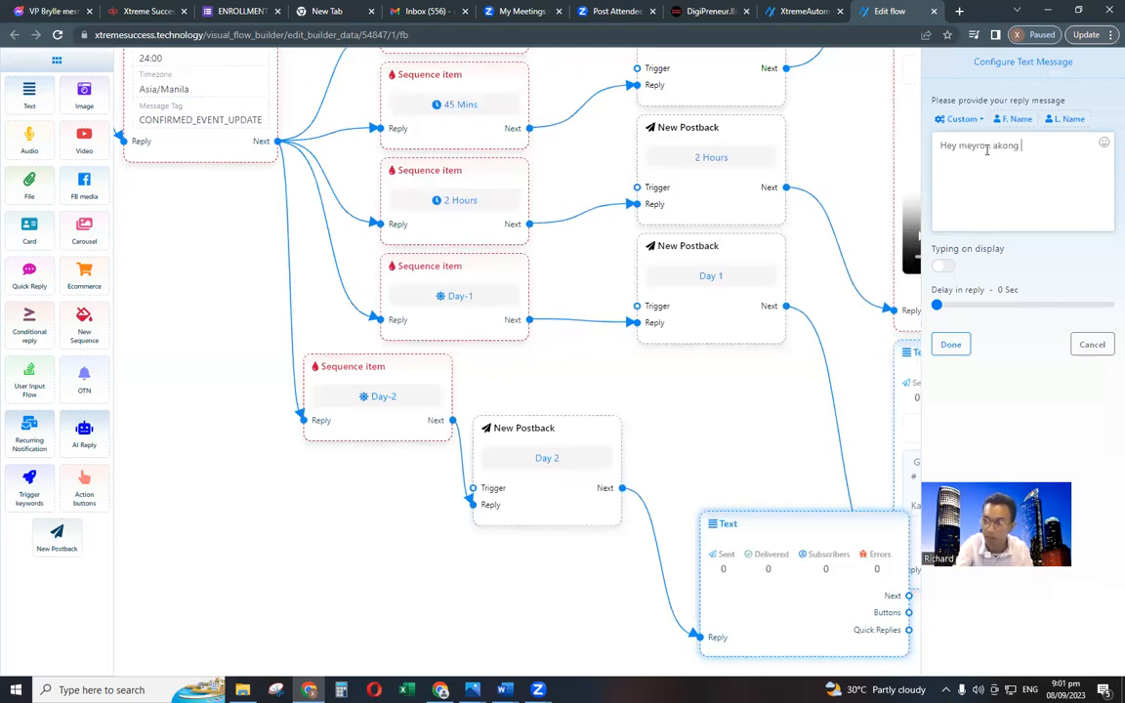
{"action": "type", "text": "ipapakita for you na sobrang powerful!"}
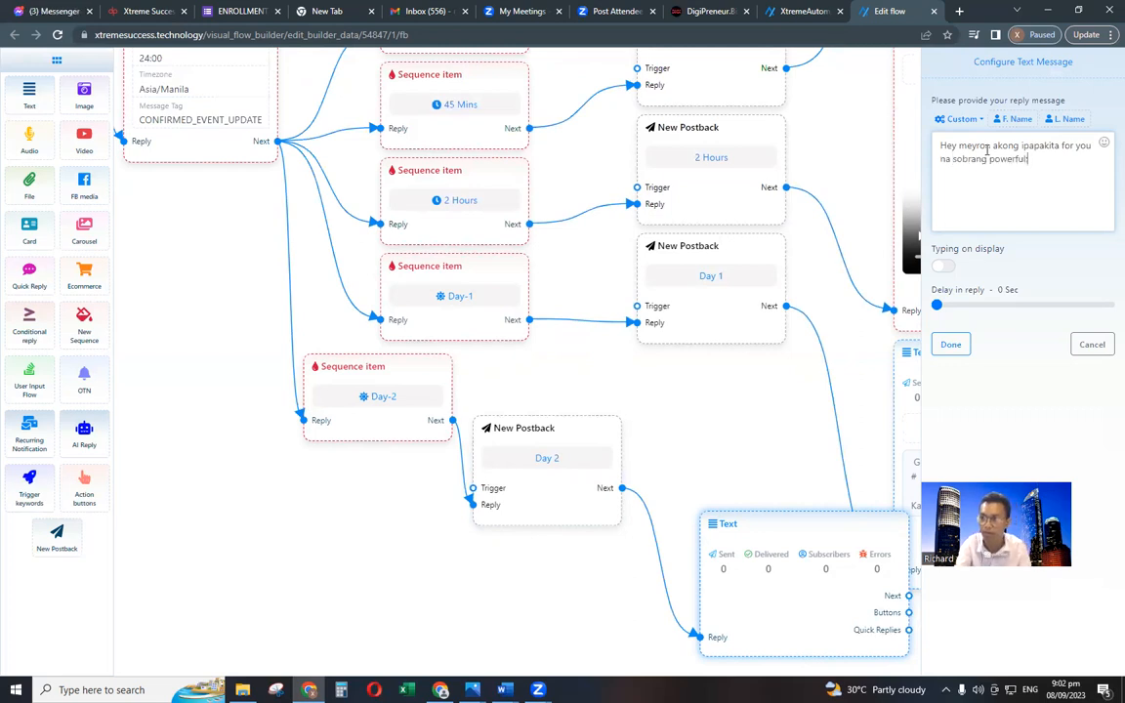
Complete the Day 2 message's first line with "testimonials" and enable its typing display.
{"action": "key", "text": "BackSpace"}
{"action": "type", "text": "testim"}
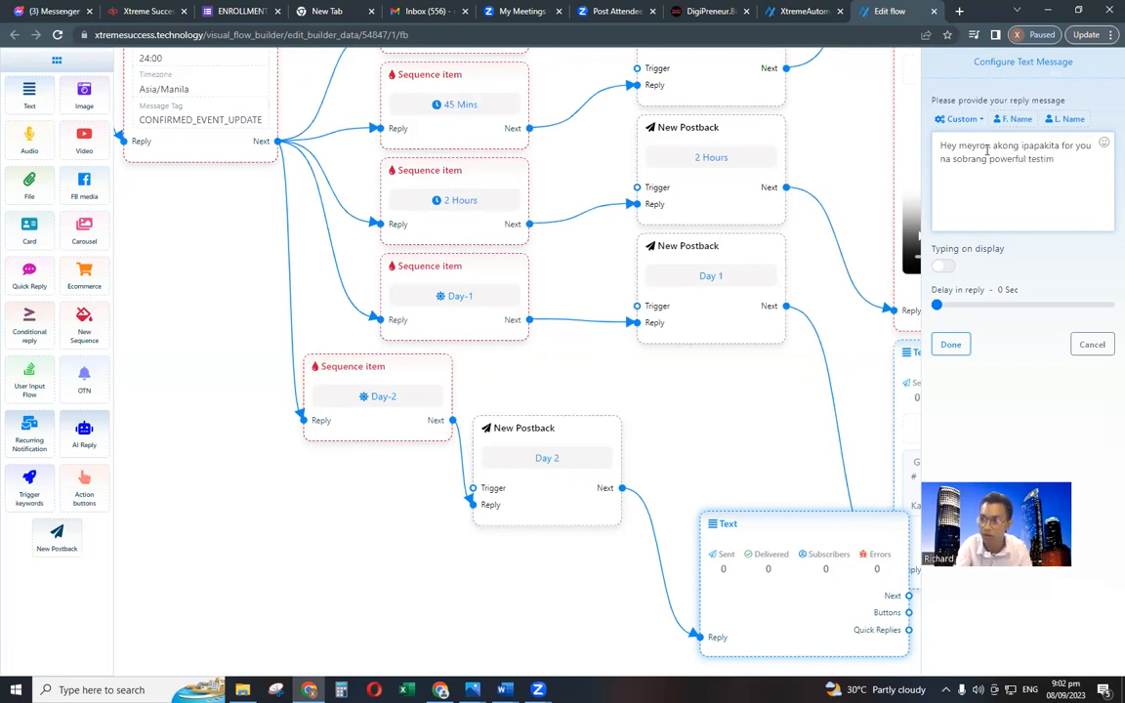
{"action": "type", "text": "onial"}
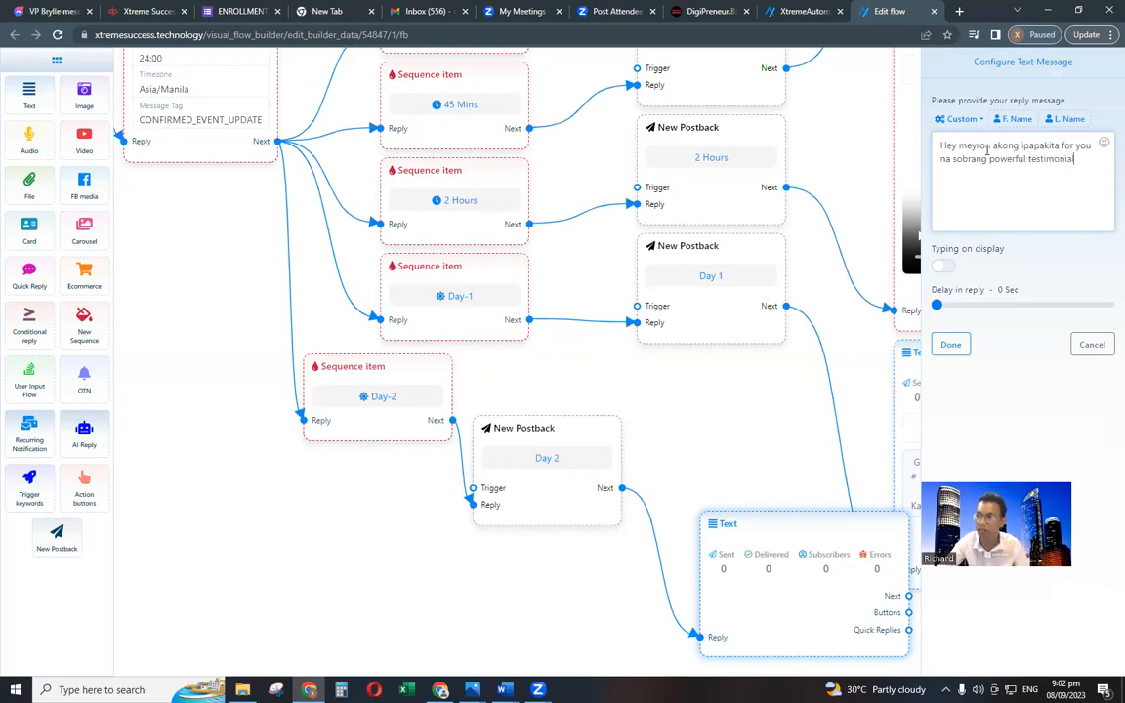
{"action": "type", "text": "s"}
{"action": "left_click", "coordinate": [943, 266]}
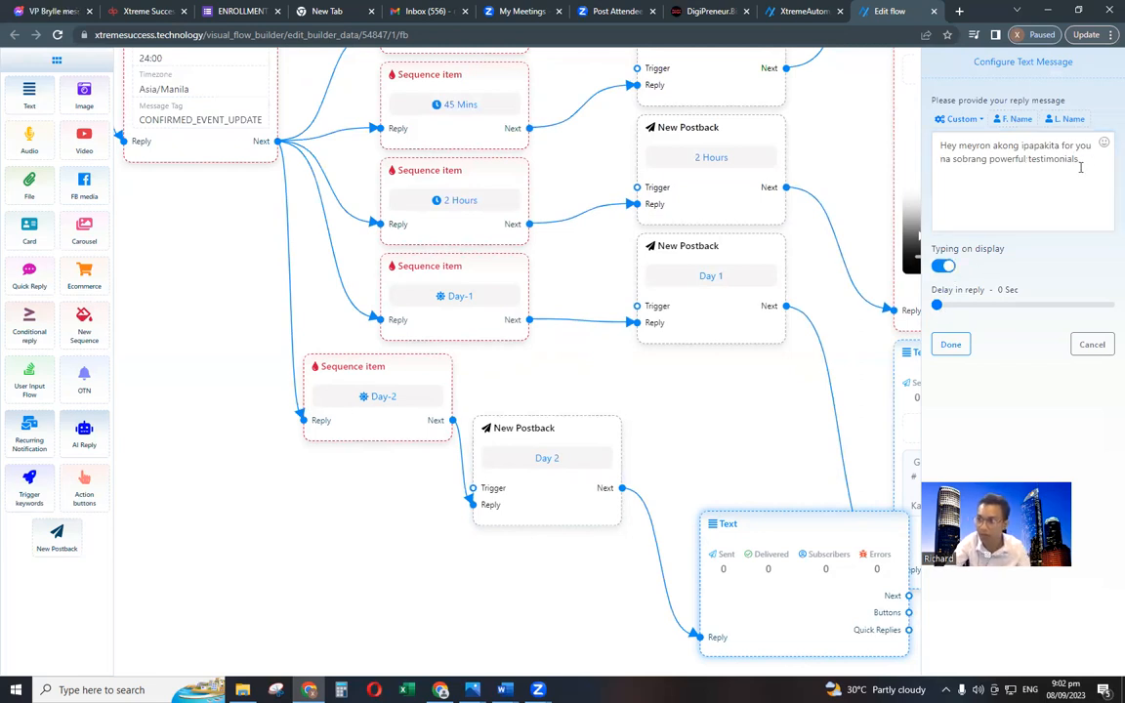
Add the line "Talagang maka relate ka dito" below a blank line and save the Day 2 text message.
{"action": "key", "text": "Return"}
{"action": "key", "text": "Return"}
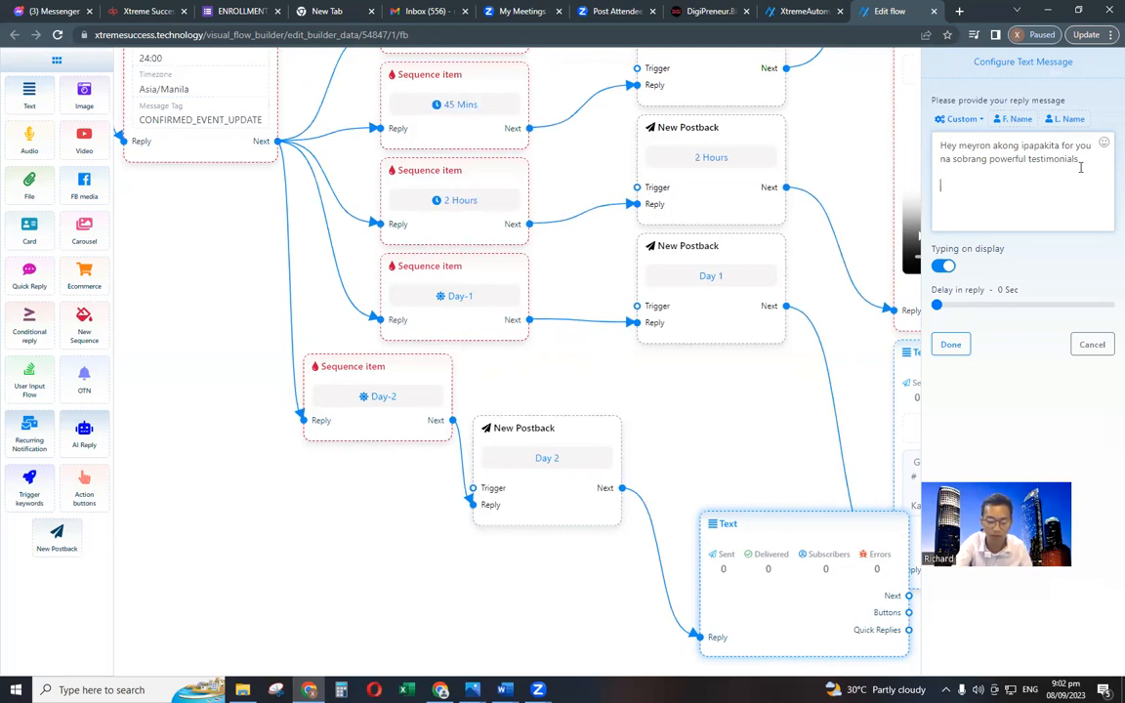
{"action": "type", "text": "Talagang maka tre"}
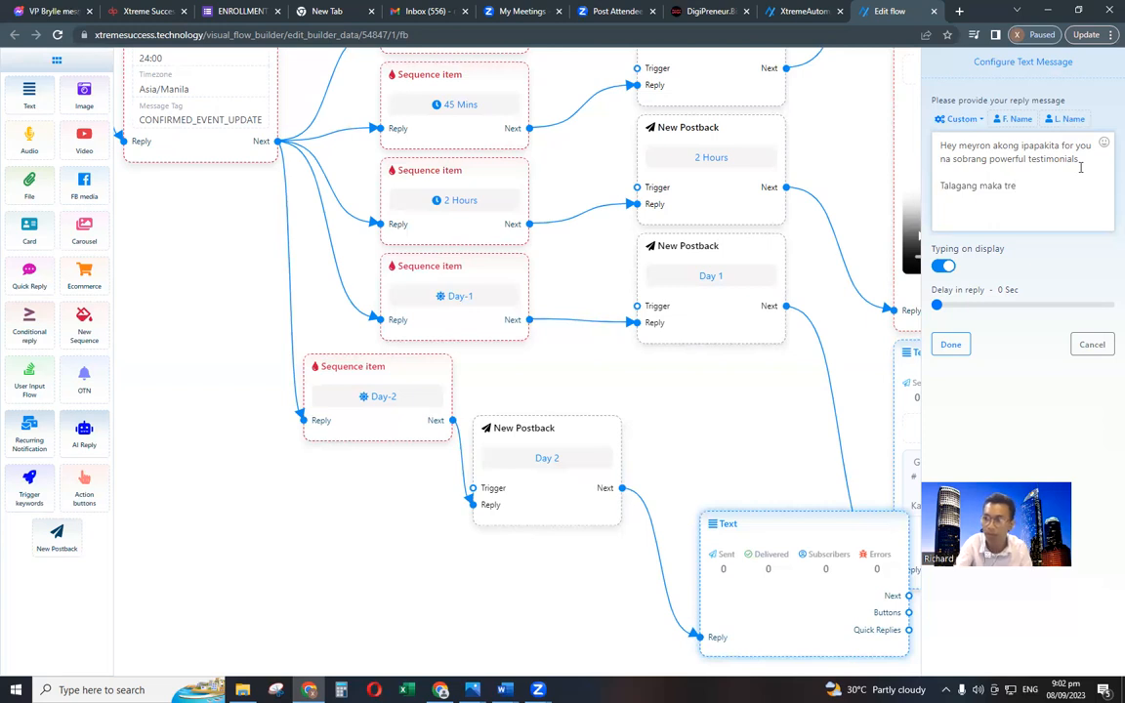
{"action": "key", "text": "BackSpace"}
{"action": "type", "text": "relate ka dito"}
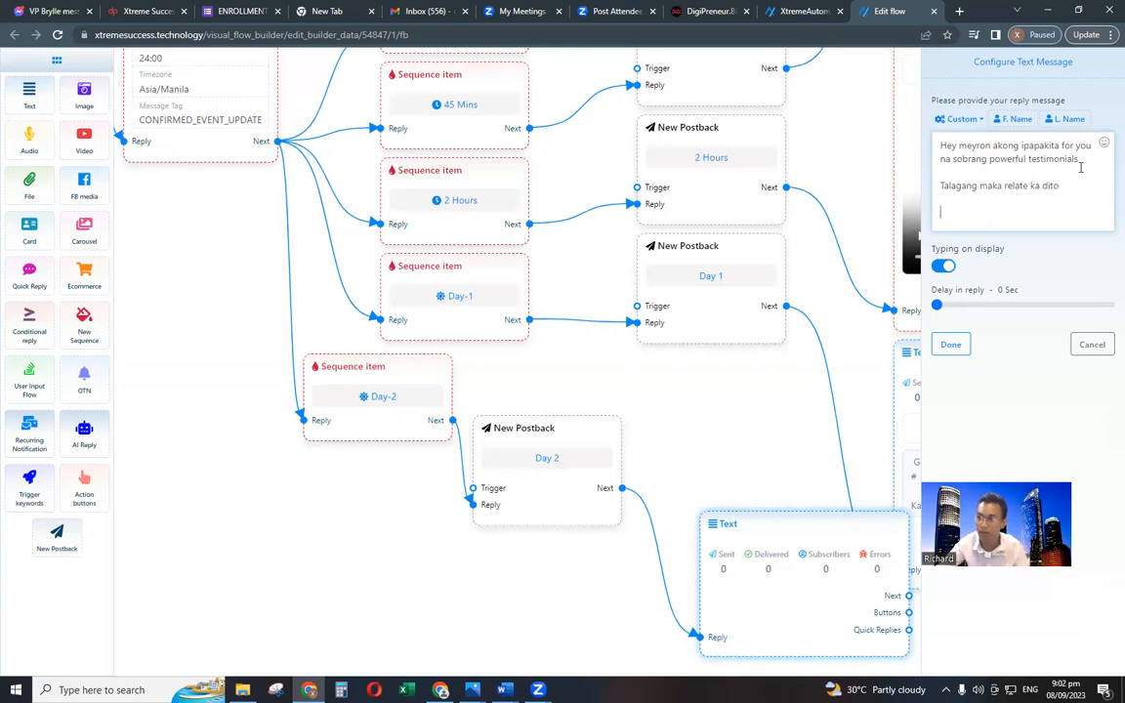
{"action": "left_click", "coordinate": [951, 344]}
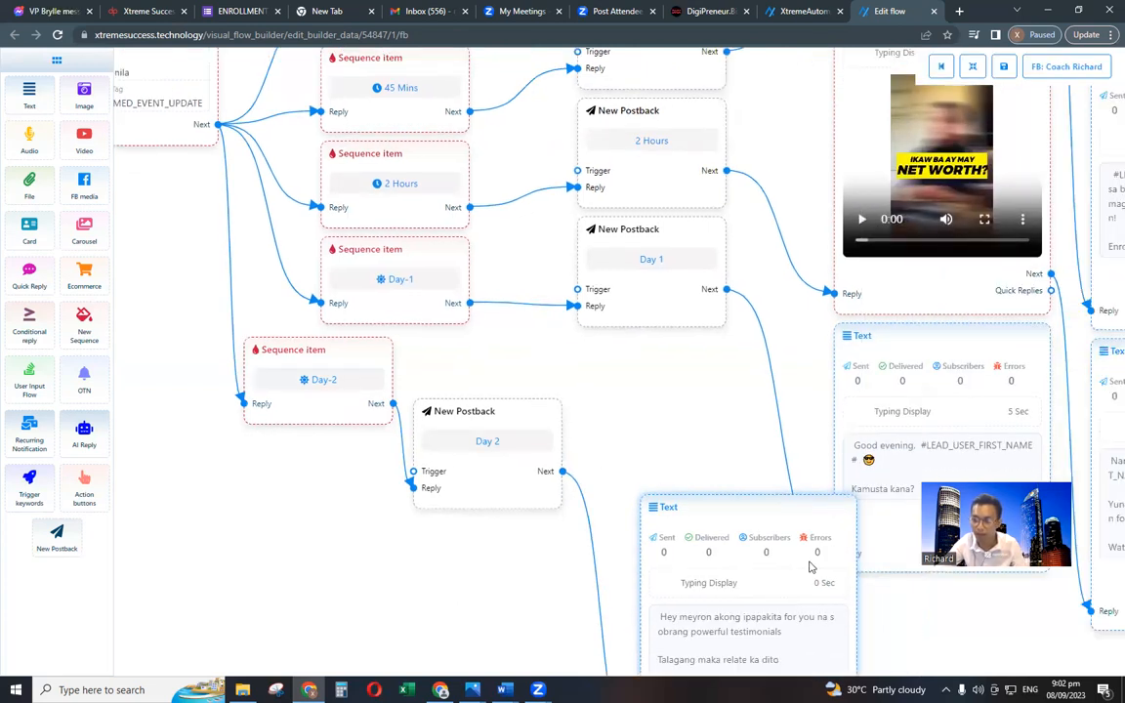
Rearrange the flow, attach a Button block to the Day 2 text message and open the button's settings.
{"action": "left_click", "coordinate": [974, 68]}
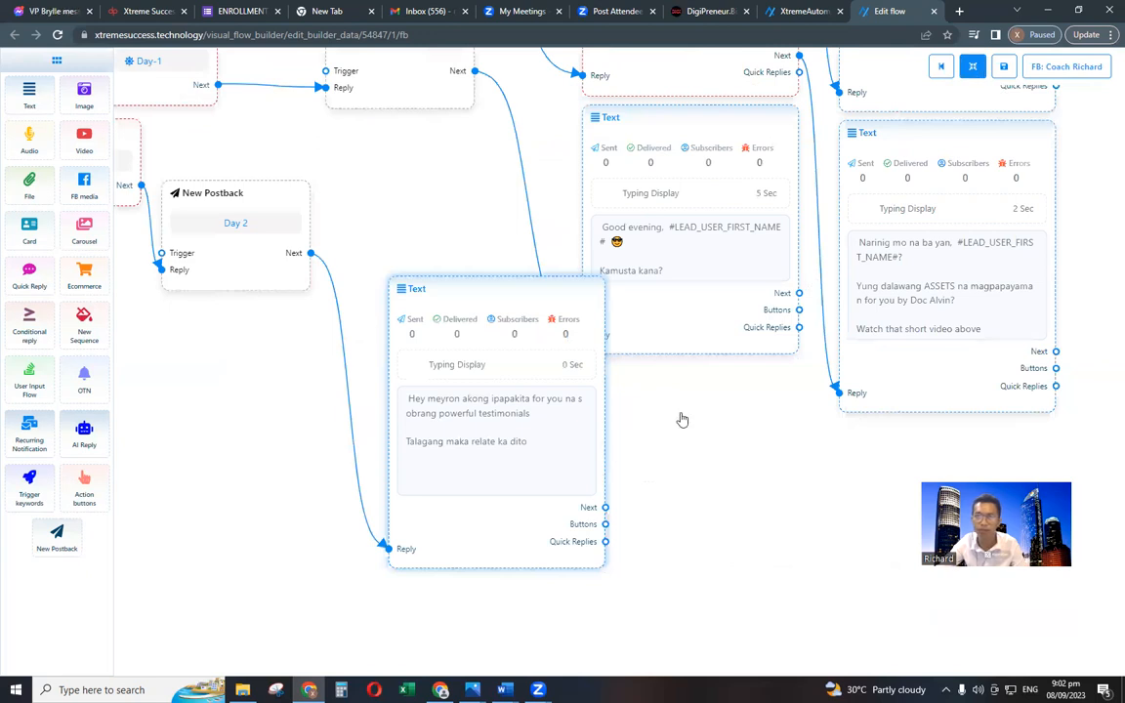
{"action": "scroll", "coordinate": [685, 423], "scroll_direction": "down", "scroll_amount": 5}
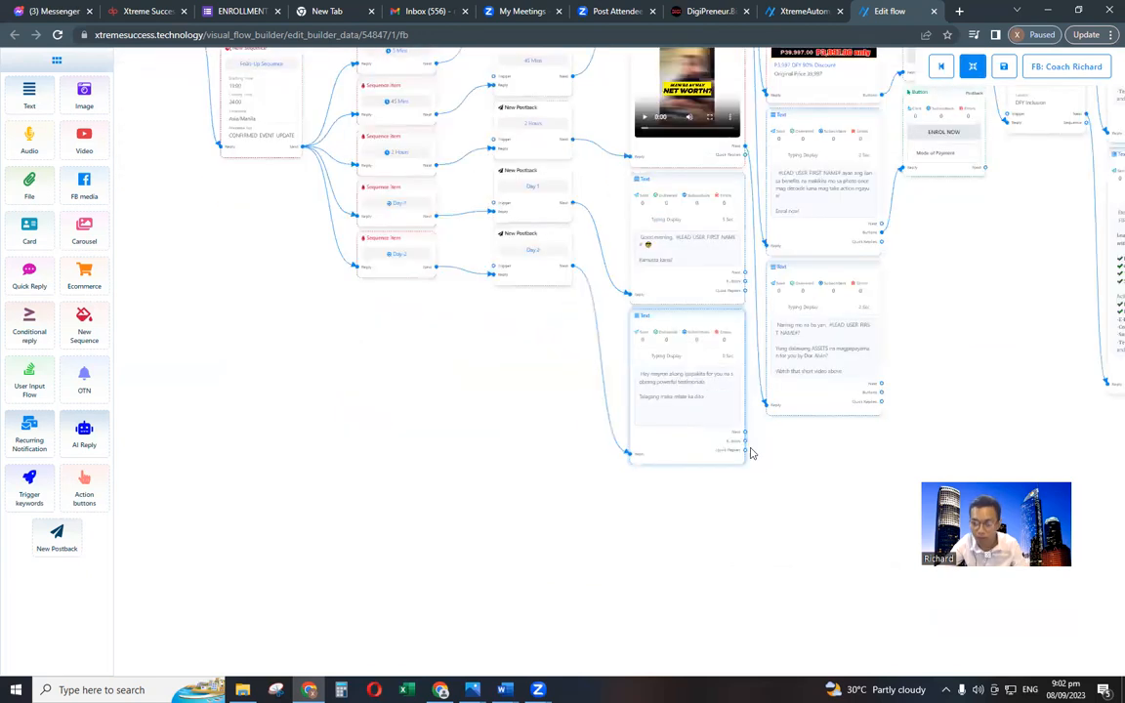
{"action": "left_click_drag", "start_coordinate": [724, 461], "coordinate": [732, 461]}
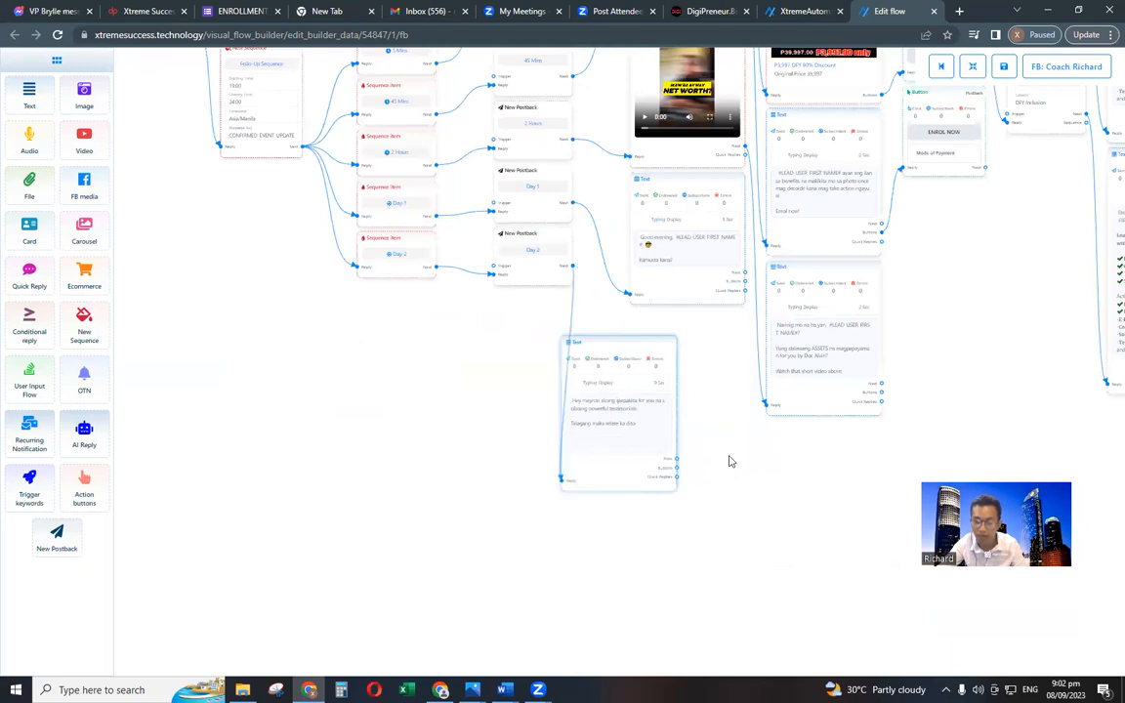
{"action": "scroll", "coordinate": [727, 461], "scroll_direction": "up", "scroll_amount": 2}
{"action": "left_click_drag", "start_coordinate": [654, 471], "coordinate": [739, 460]}
{"action": "double_click", "coordinate": [779, 491]}
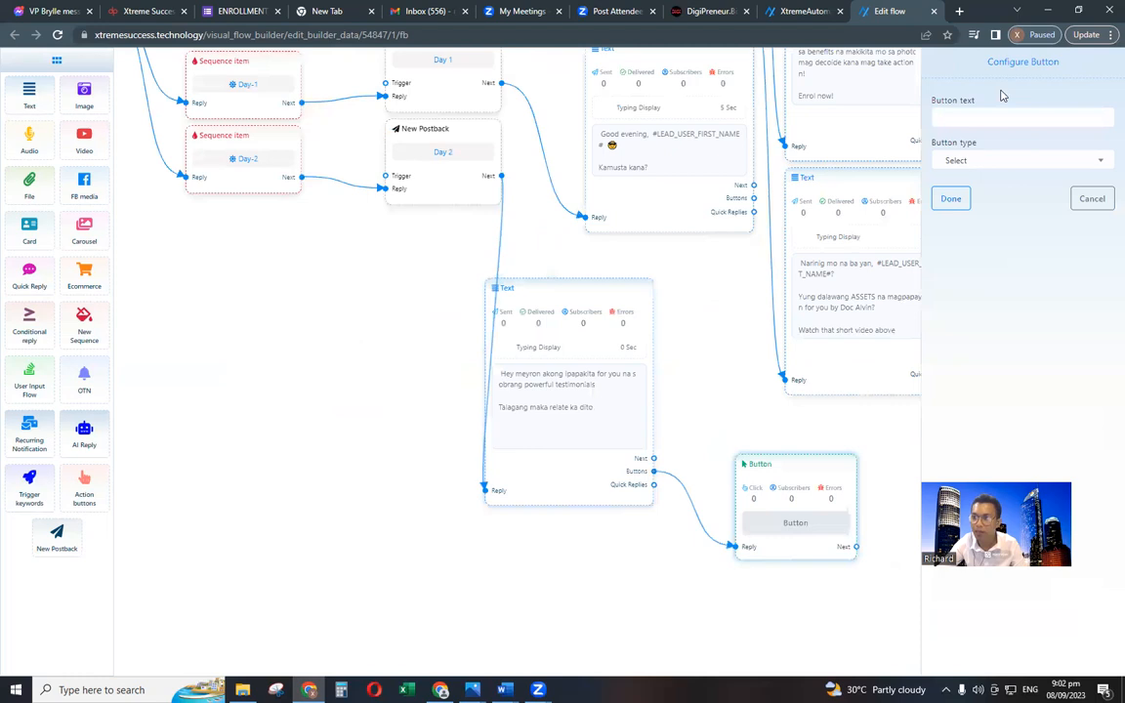
Set the button's text to "WATCH NOW" and its type to Web URL.
{"action": "left_click", "coordinate": [971, 114]}
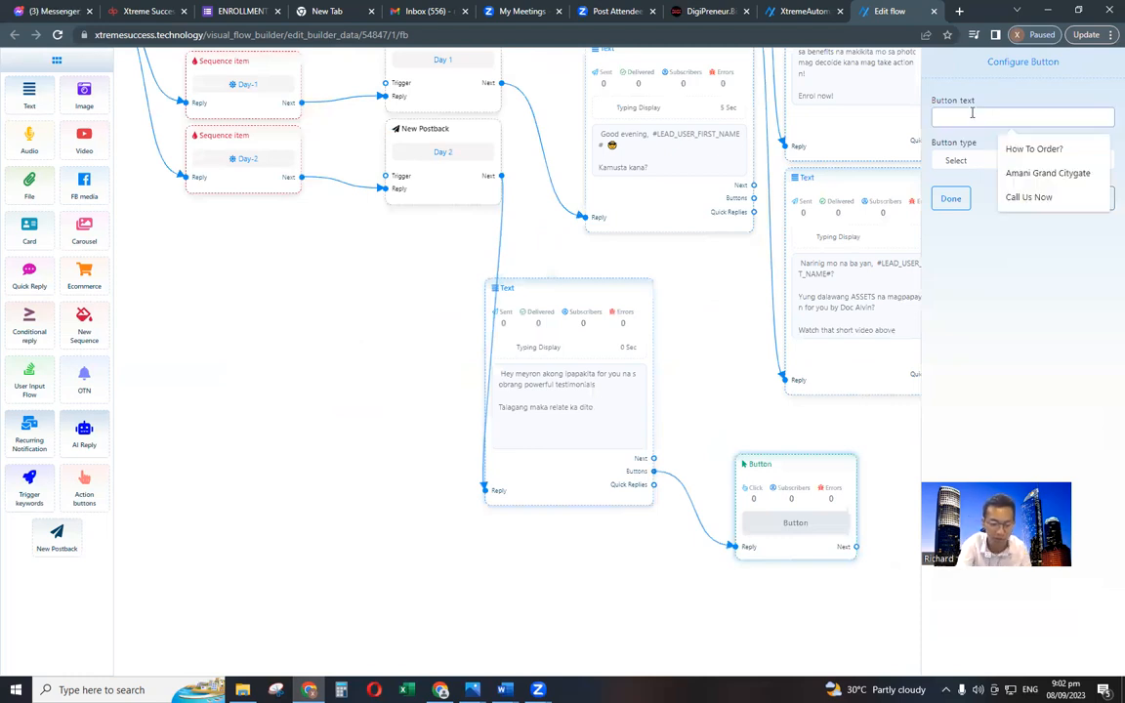
{"action": "type", "text": "WATCH"}
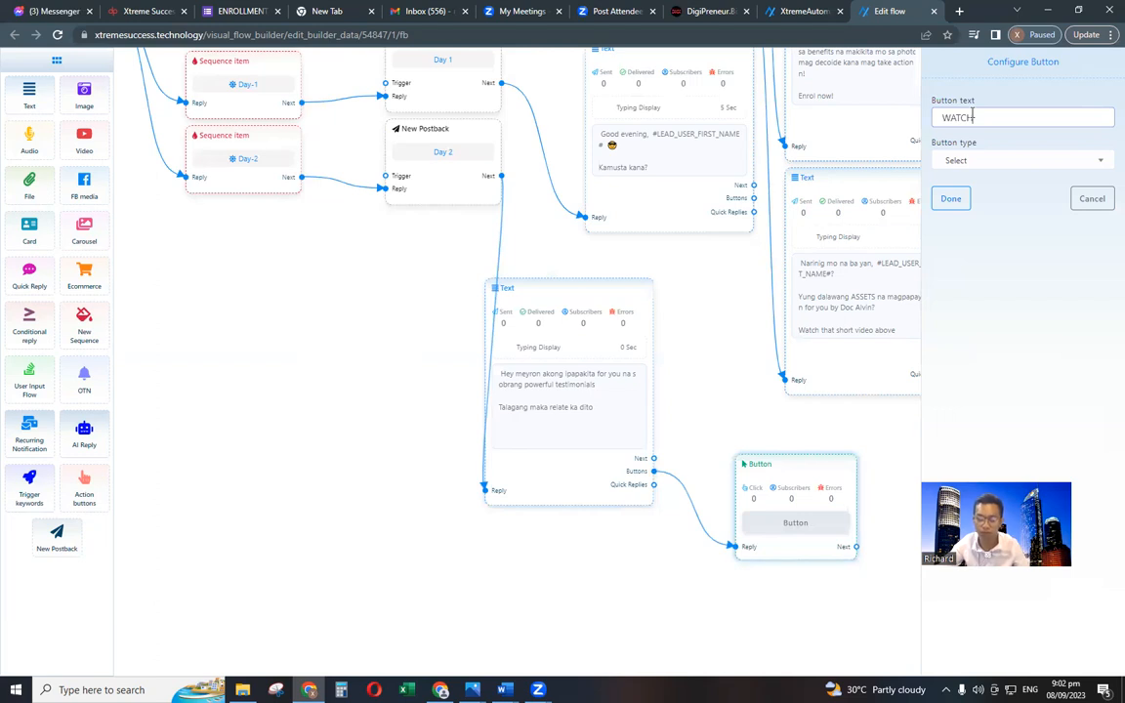
{"action": "type", "text": " NOW"}
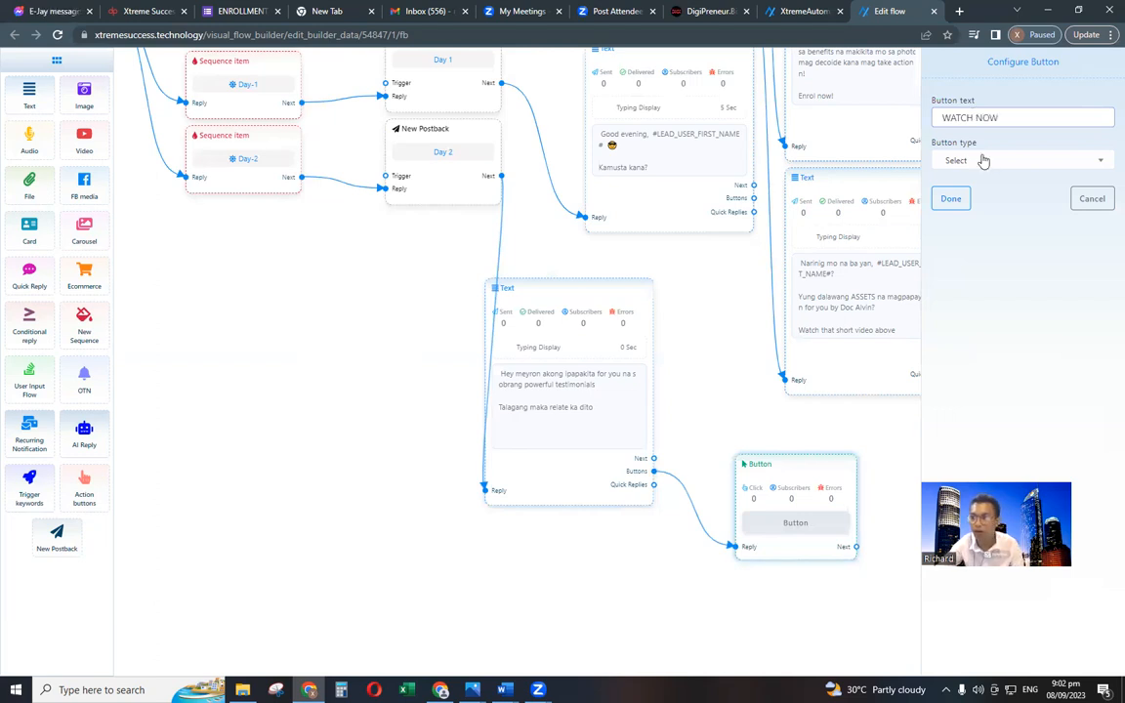
{"action": "left_click", "coordinate": [983, 161]}
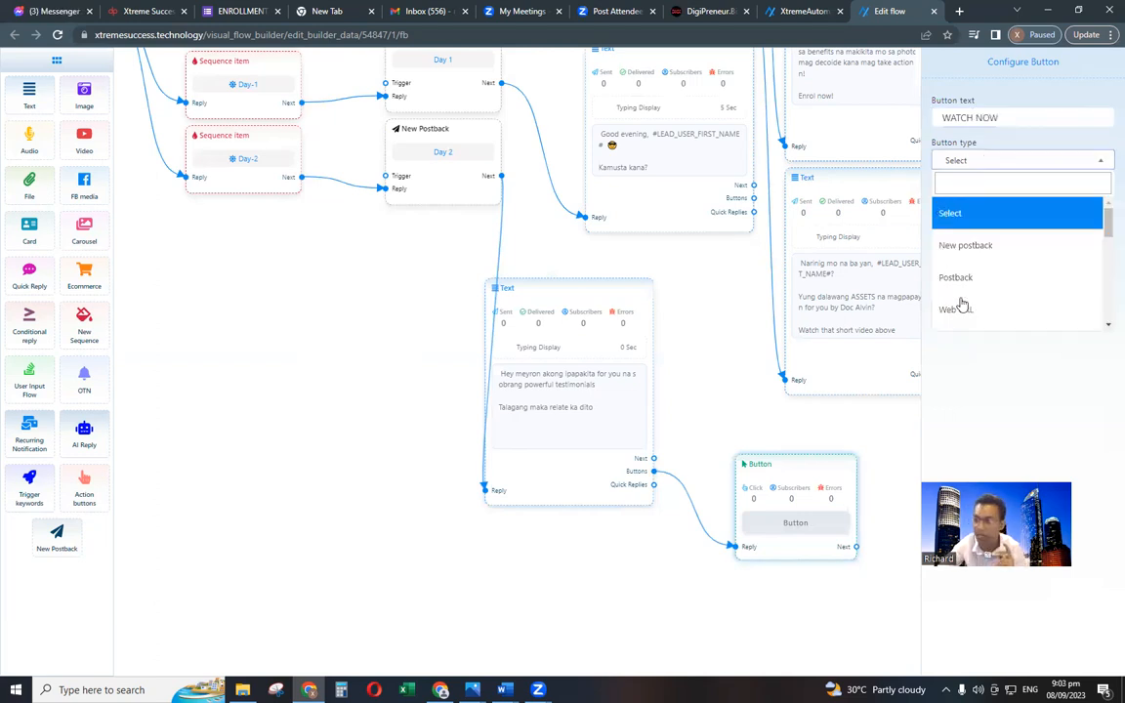
{"action": "left_click", "coordinate": [974, 200]}
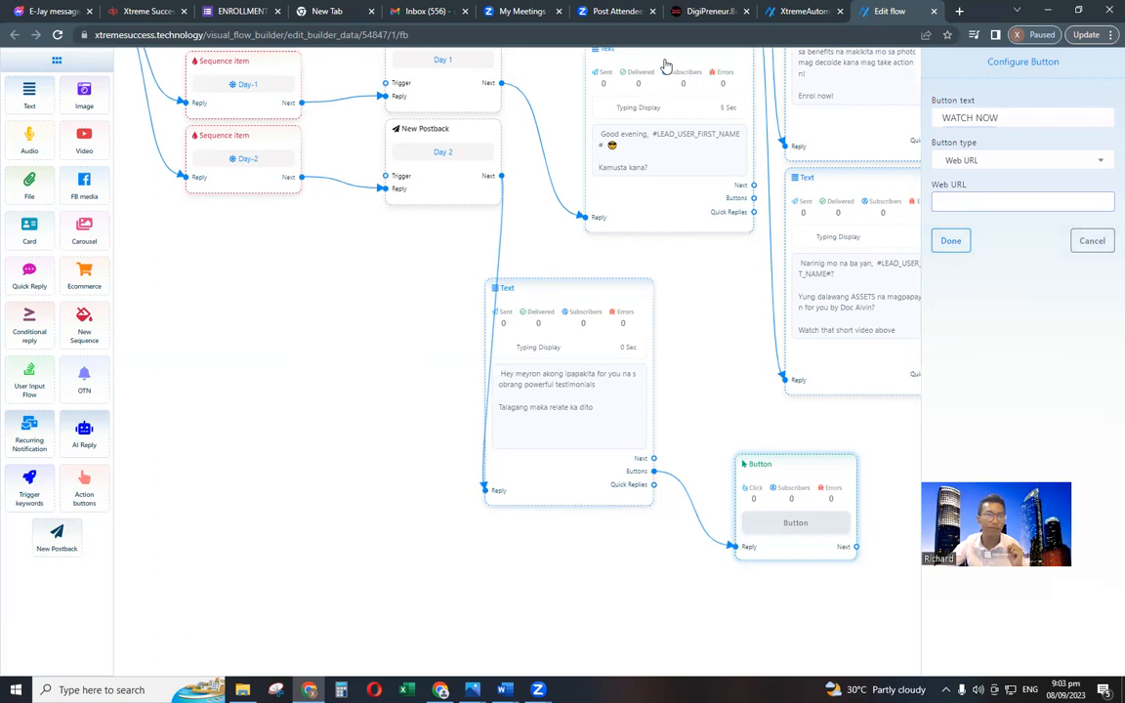
Open the "RATED KORINA" testimonial video on YouTube in a new browser tab.
{"action": "double_click", "coordinate": [959, 12]}
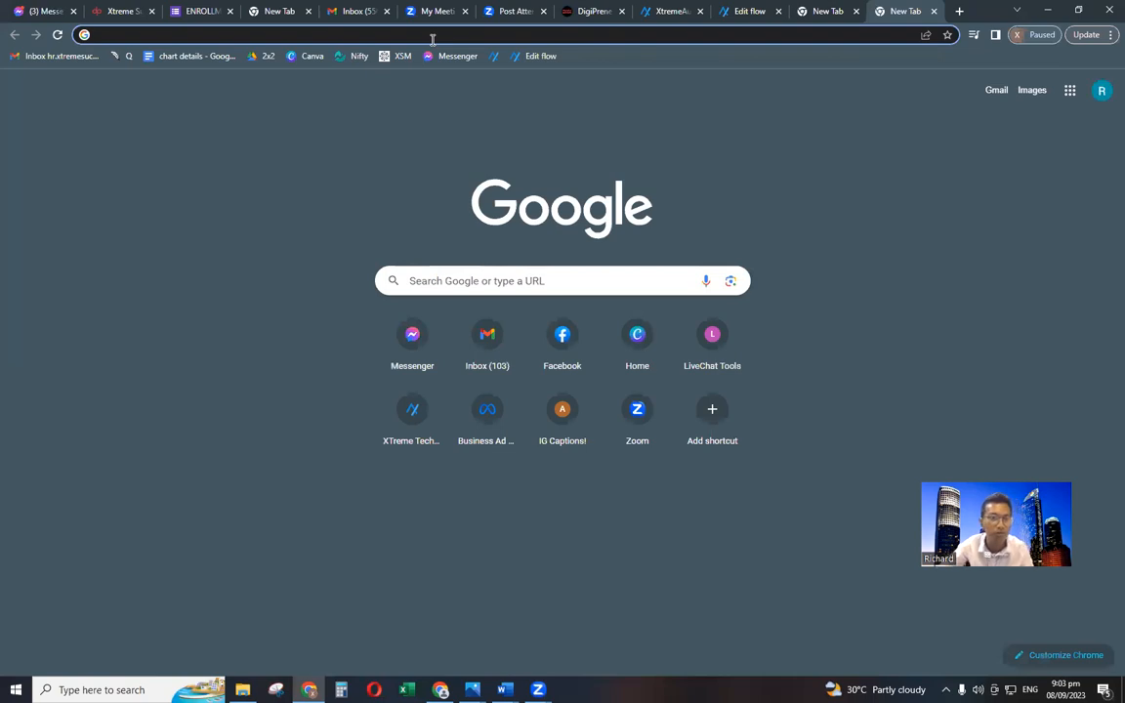
{"action": "type", "text": "you"}
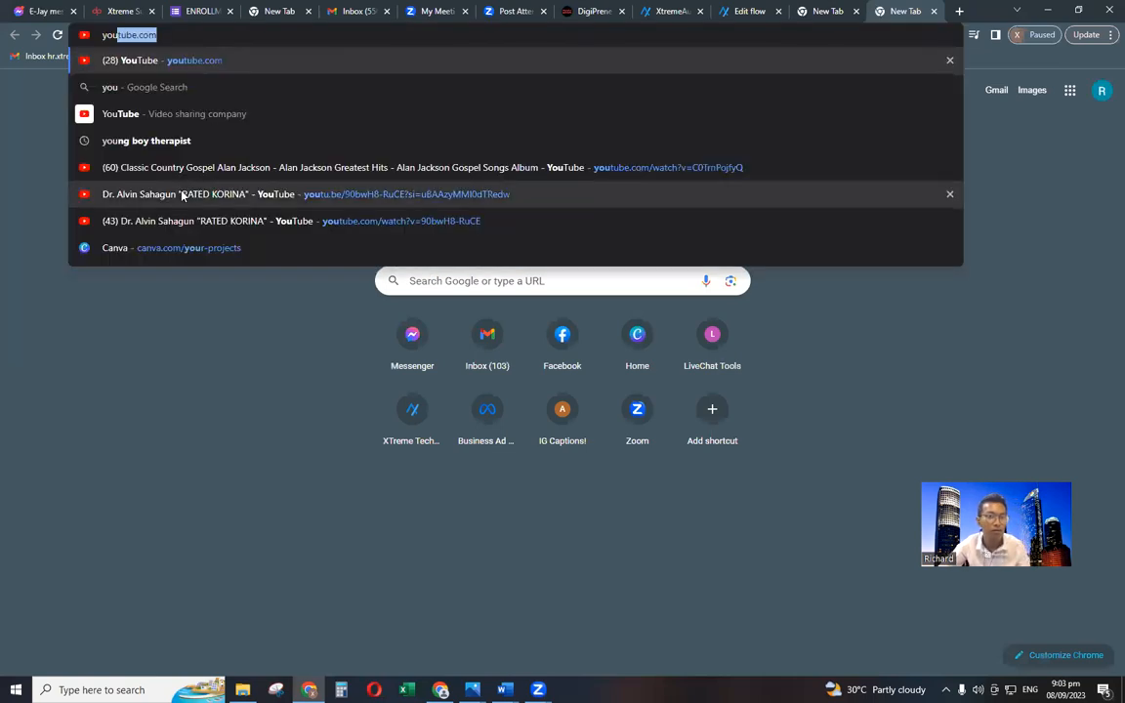
{"action": "left_click", "coordinate": [306, 183]}
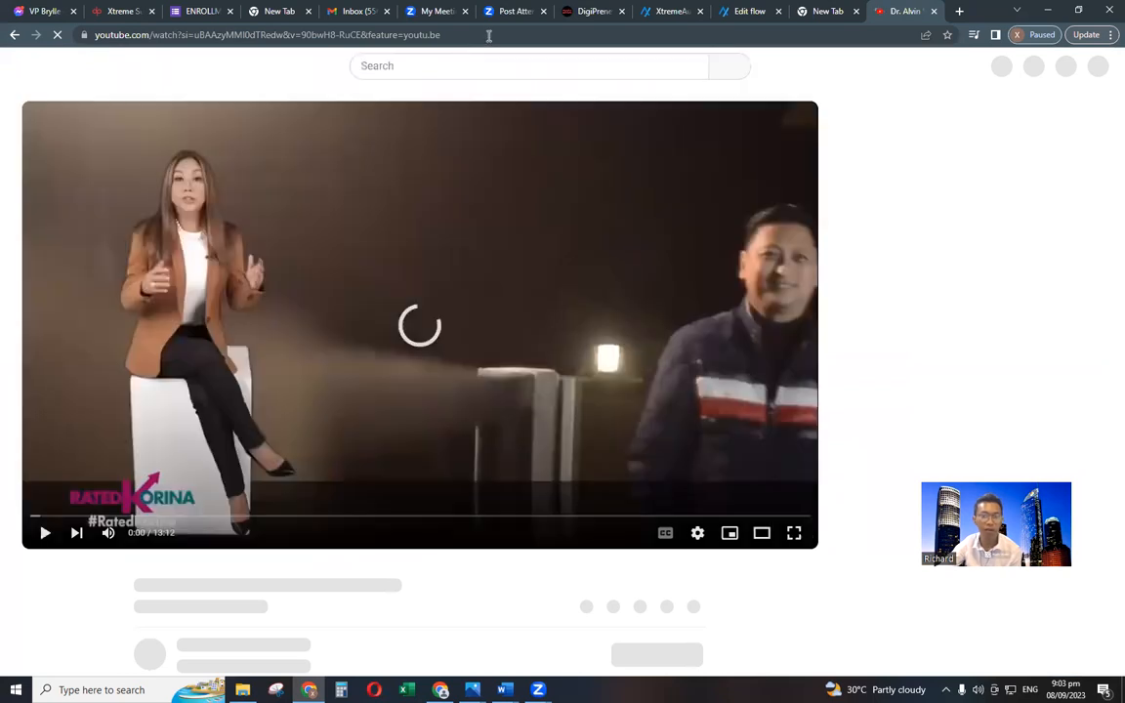
{"action": "left_click", "coordinate": [511, 37]}
{"action": "double_click", "coordinate": [511, 39]}
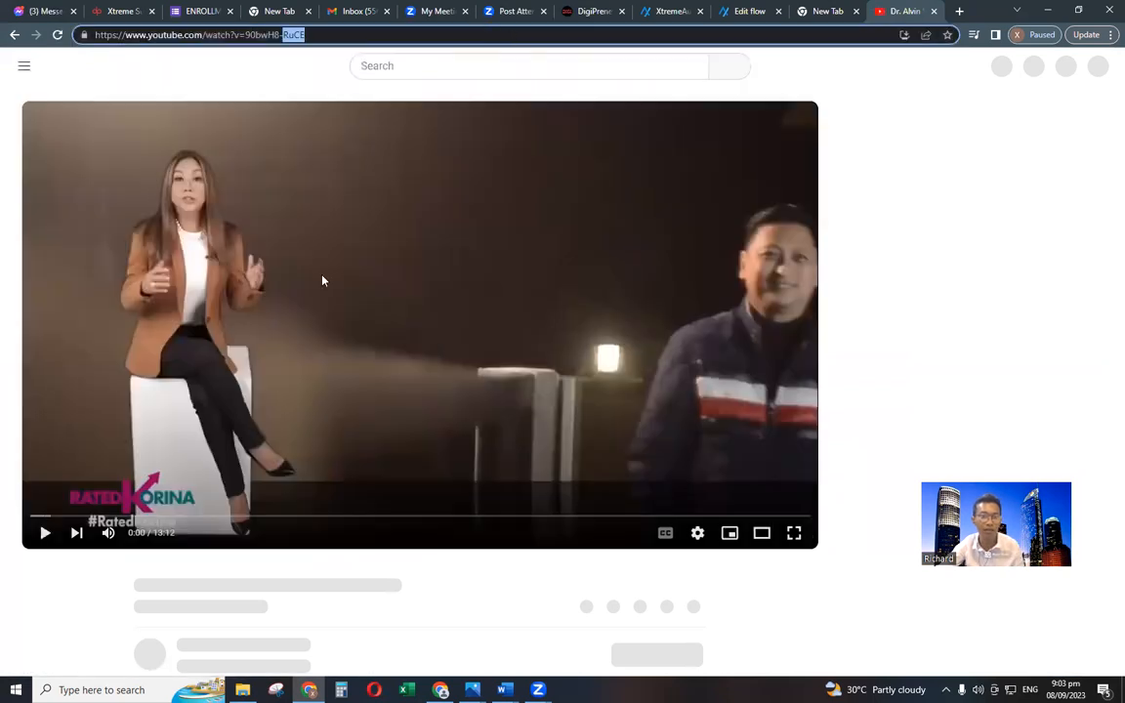
{"action": "left_click", "coordinate": [173, 398]}
{"action": "left_click", "coordinate": [41, 535]}
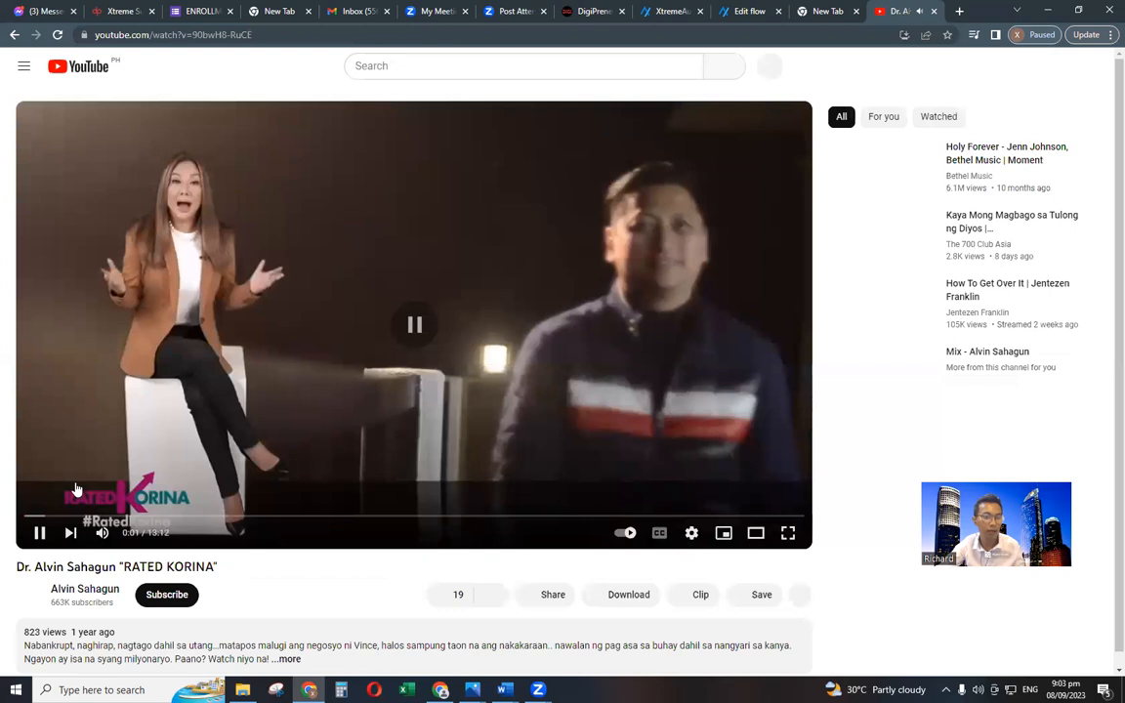
Copy the YouTube video's link, set it as the WATCH NOW button's Web URL in the flow and save the button.
{"action": "double_click", "coordinate": [313, 34]}
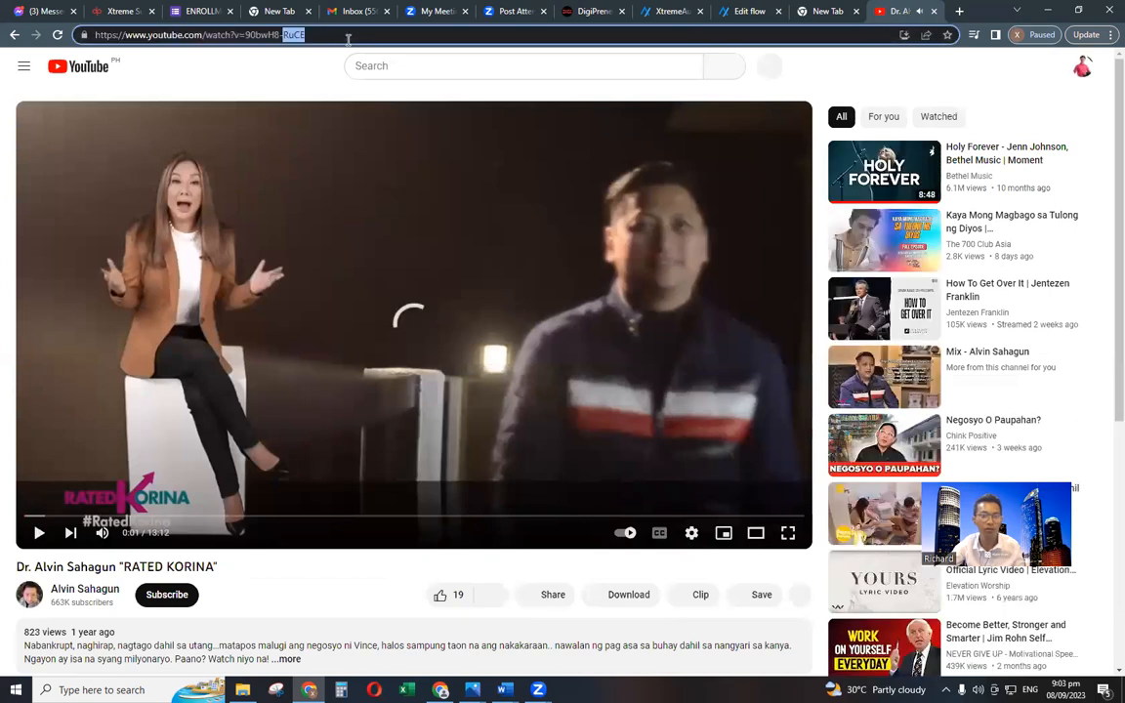
{"action": "left_click", "coordinate": [348, 39]}
{"action": "key", "text": "ctrl+c"}
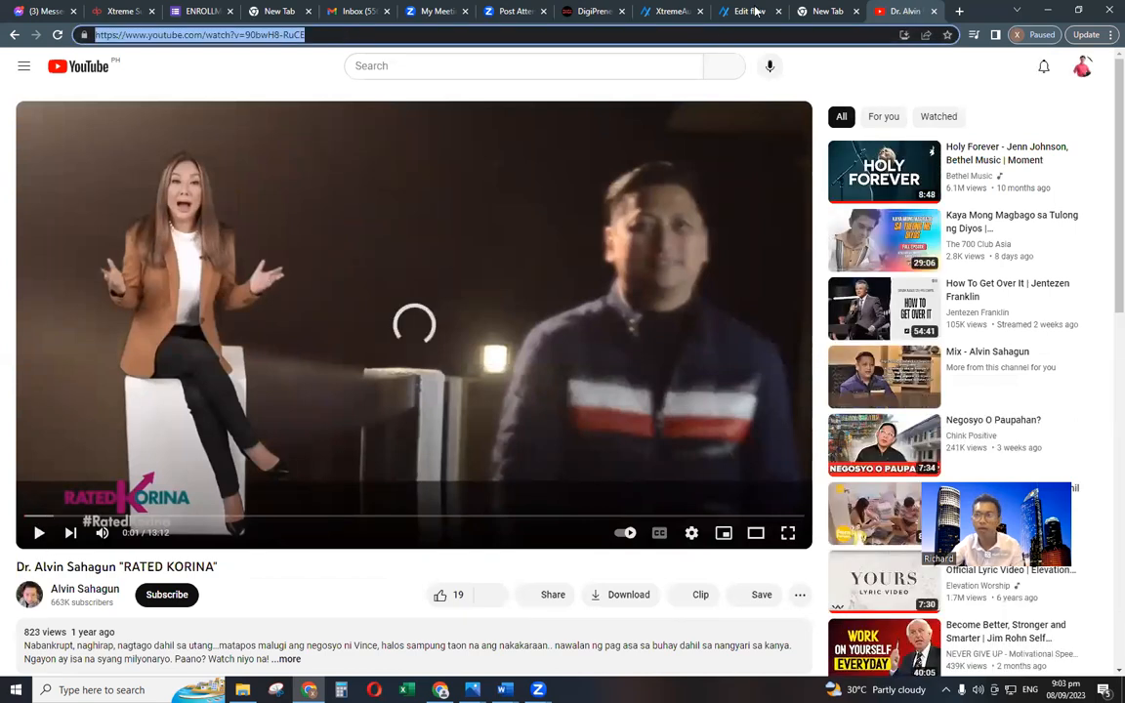
{"action": "left_click", "coordinate": [751, 10]}
{"action": "left_click", "coordinate": [960, 200]}
{"action": "key", "text": "ctrl+v"}
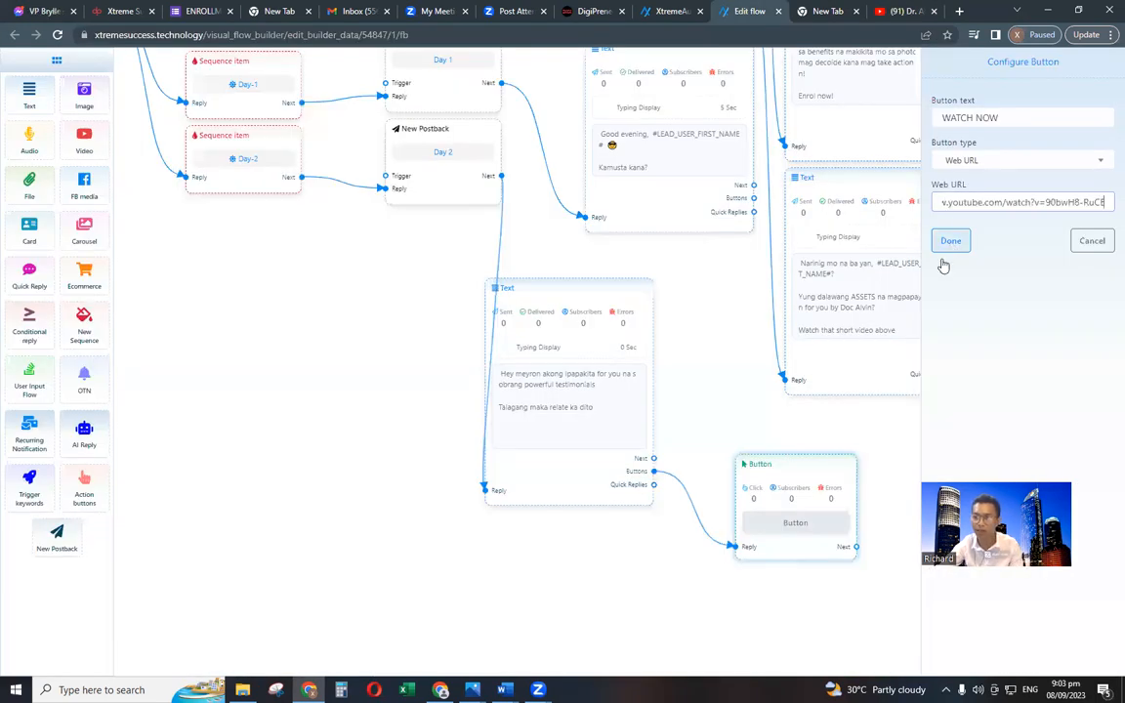
{"action": "left_click", "coordinate": [950, 241]}
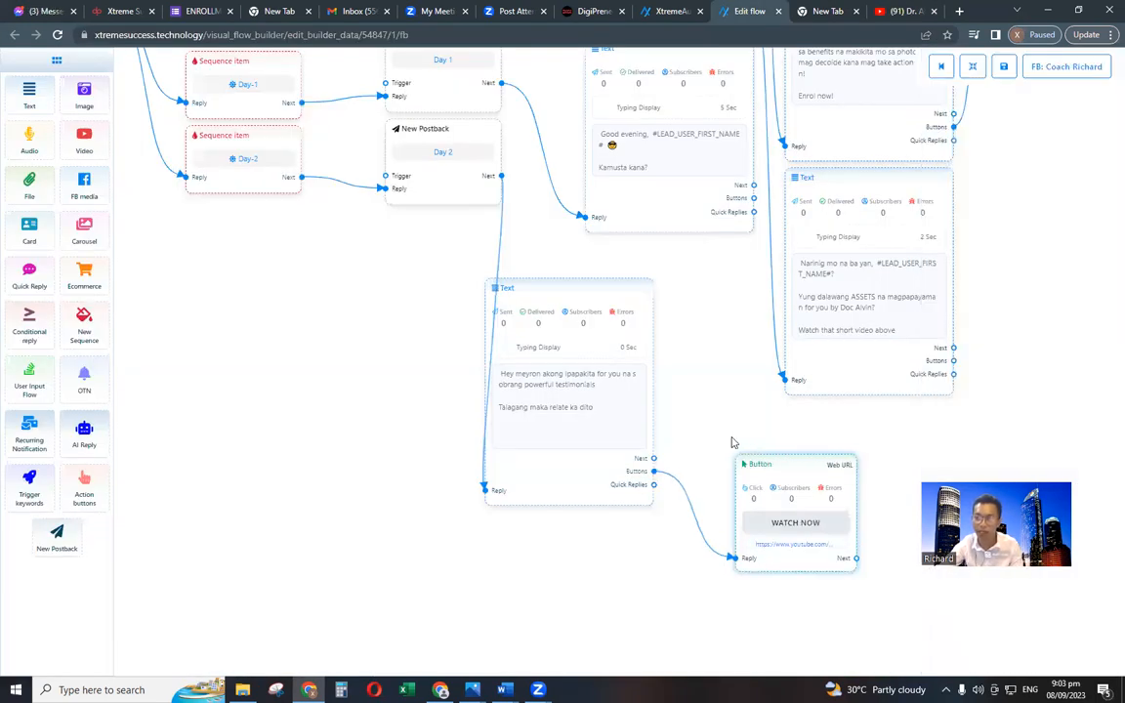
Test the WATCH NOW button's link by opening it, and save the flow template.
{"action": "left_click", "coordinate": [789, 547]}
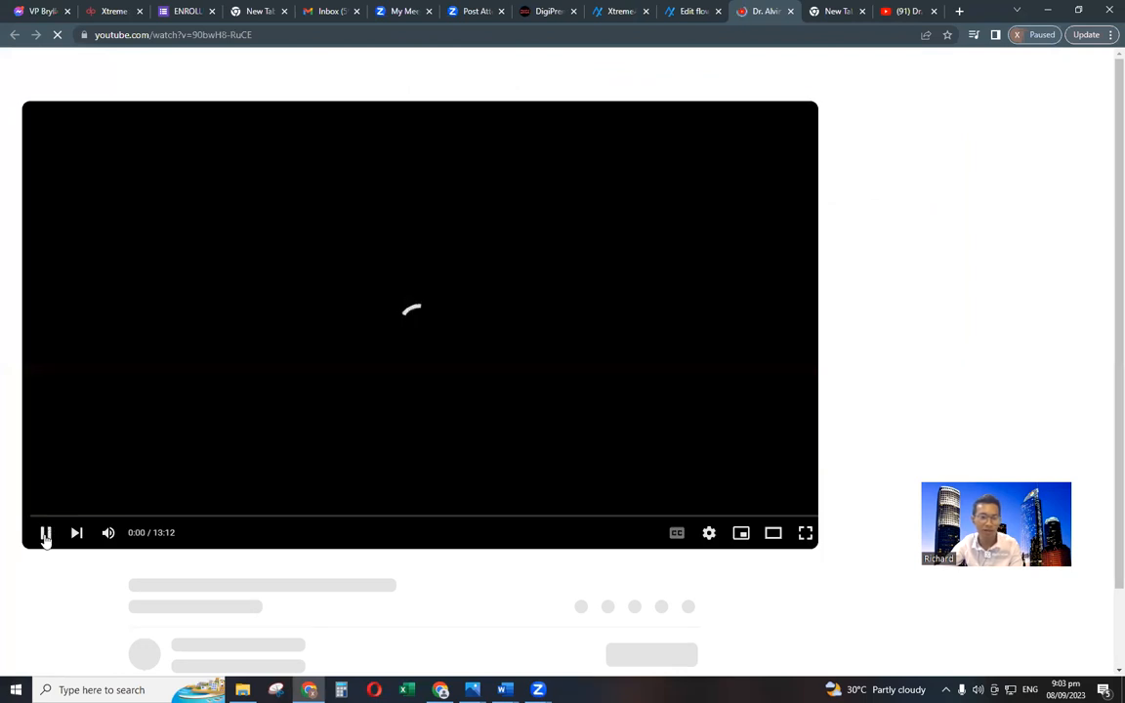
{"action": "left_click", "coordinate": [46, 533]}
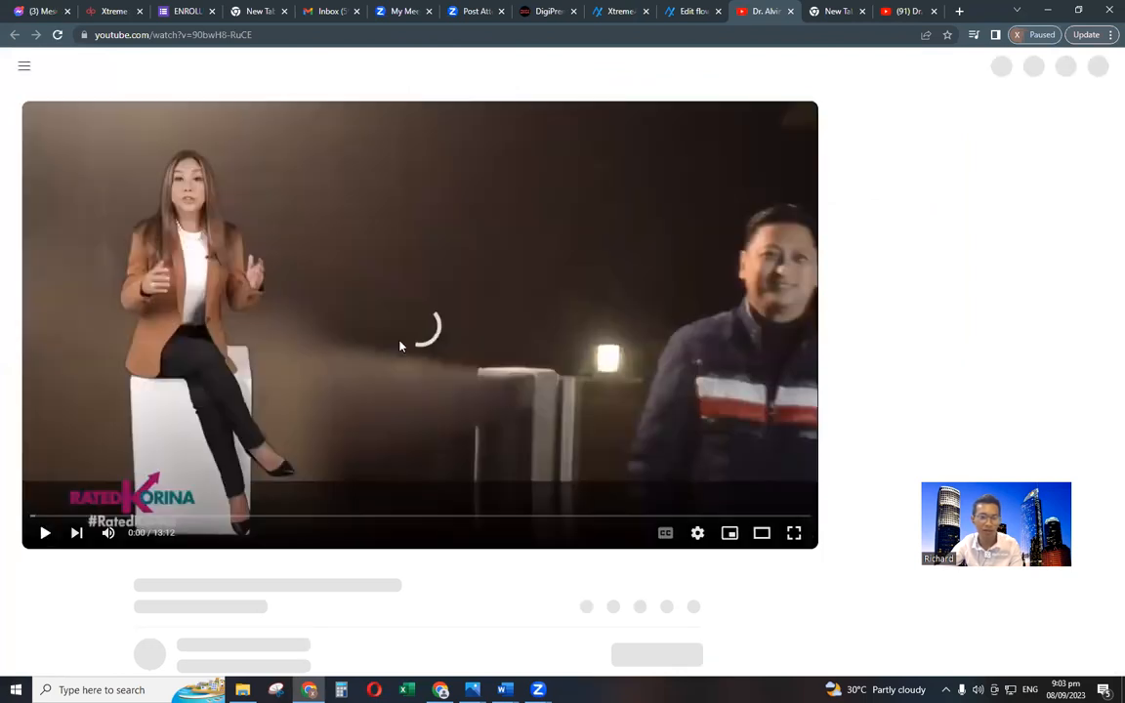
{"action": "left_click", "coordinate": [694, 11]}
{"action": "left_click", "coordinate": [1005, 68]}
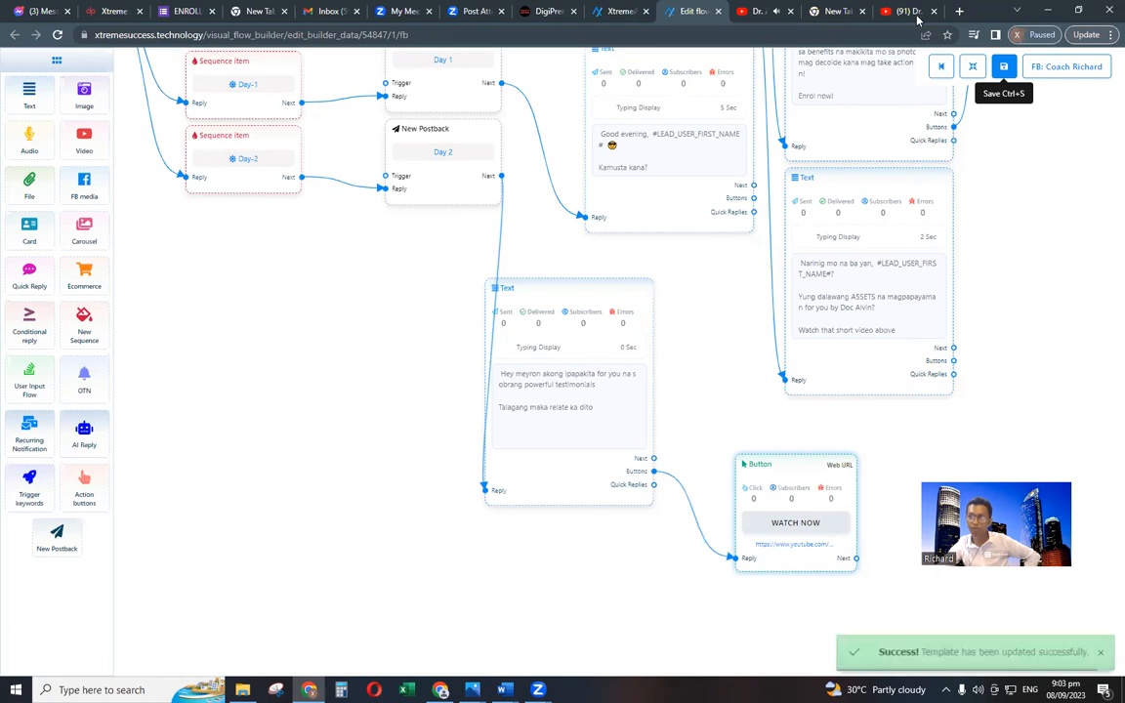
Pause the testimonial video in both open YouTube tabs.
{"action": "left_click", "coordinate": [915, 15]}
{"action": "left_click", "coordinate": [571, 396]}
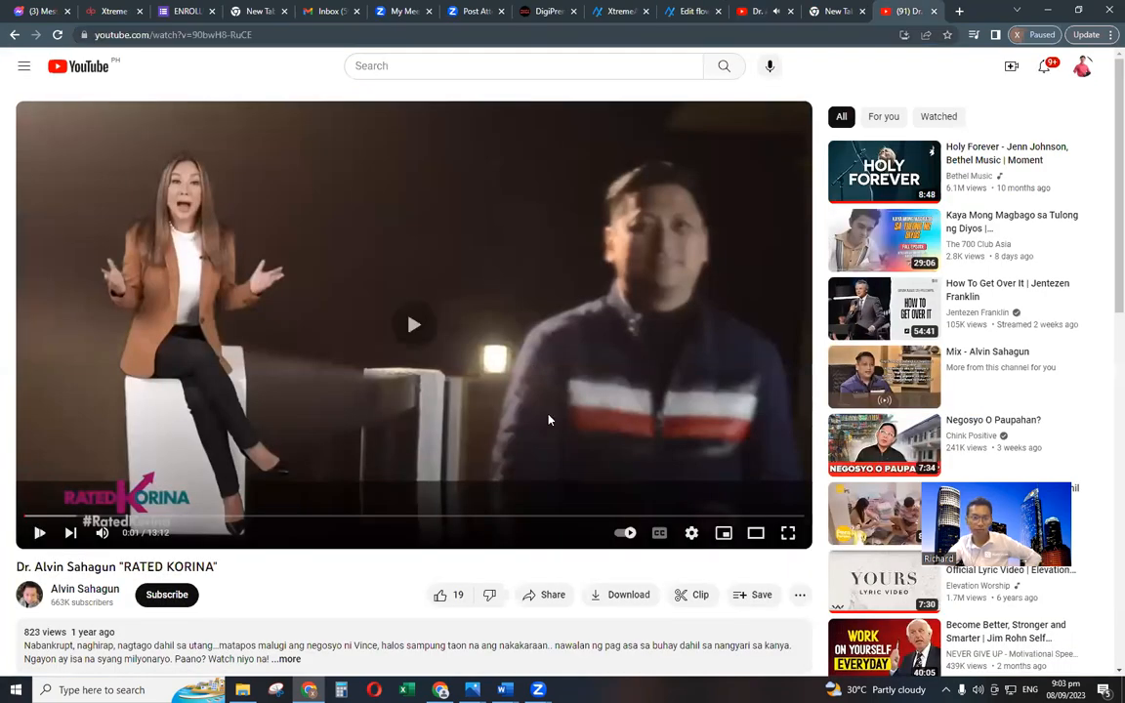
{"action": "left_click", "coordinate": [548, 420]}
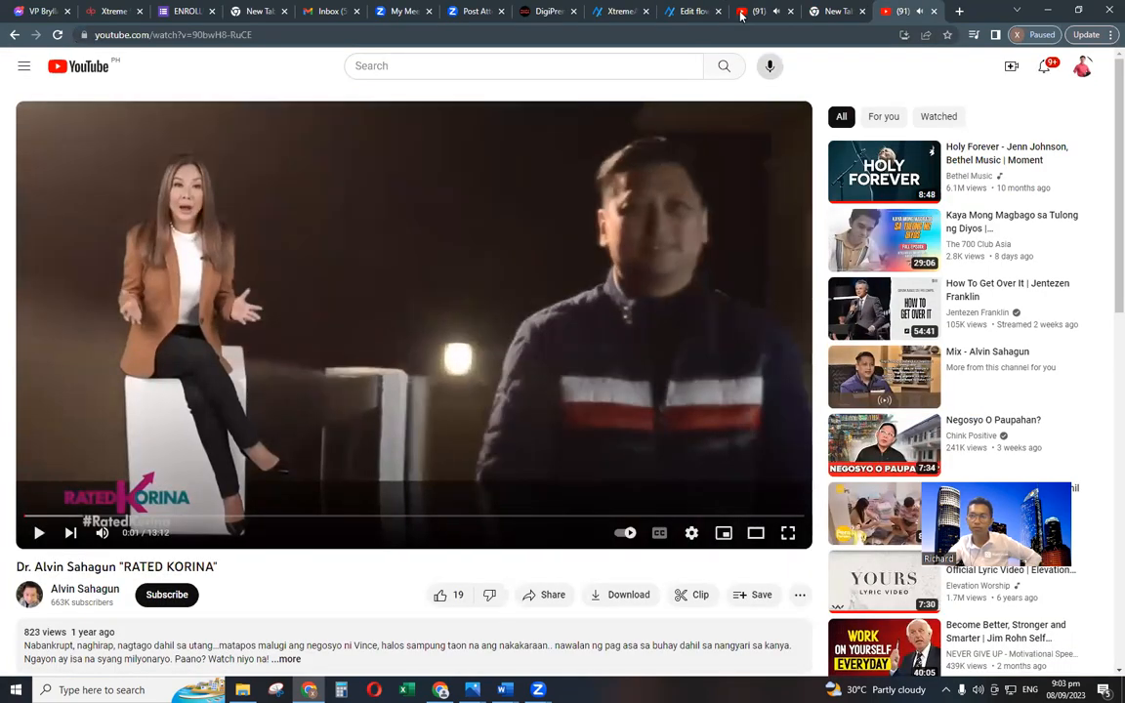
{"action": "left_click", "coordinate": [742, 15]}
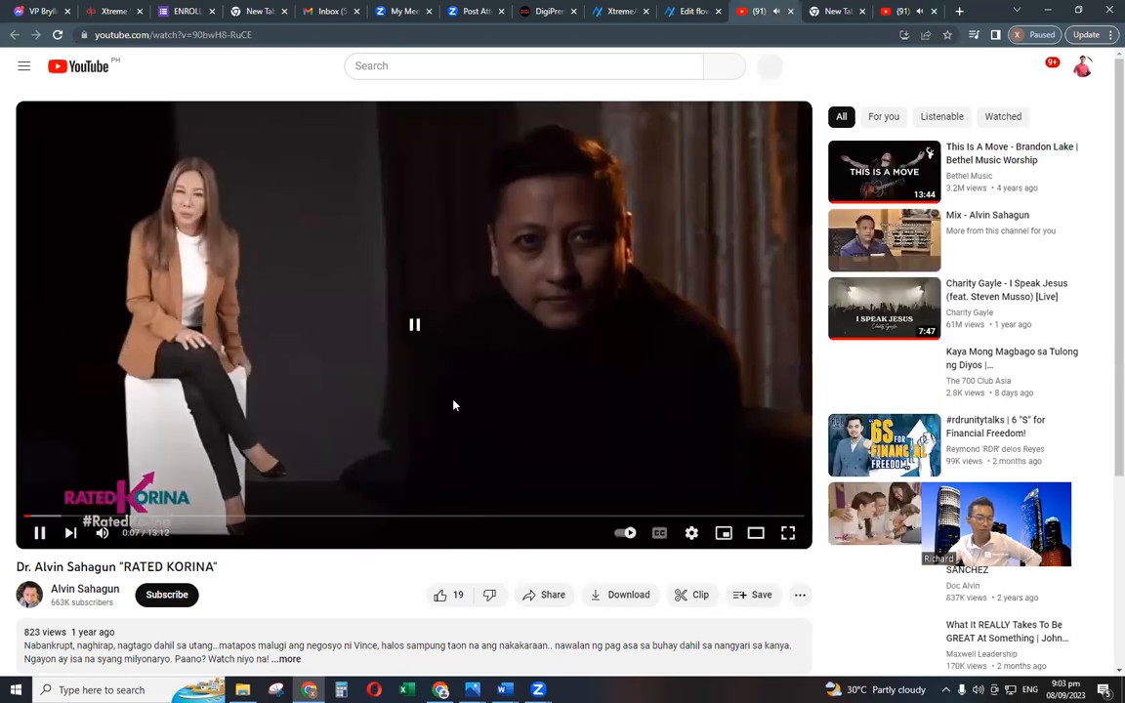
{"action": "left_click", "coordinate": [453, 405]}
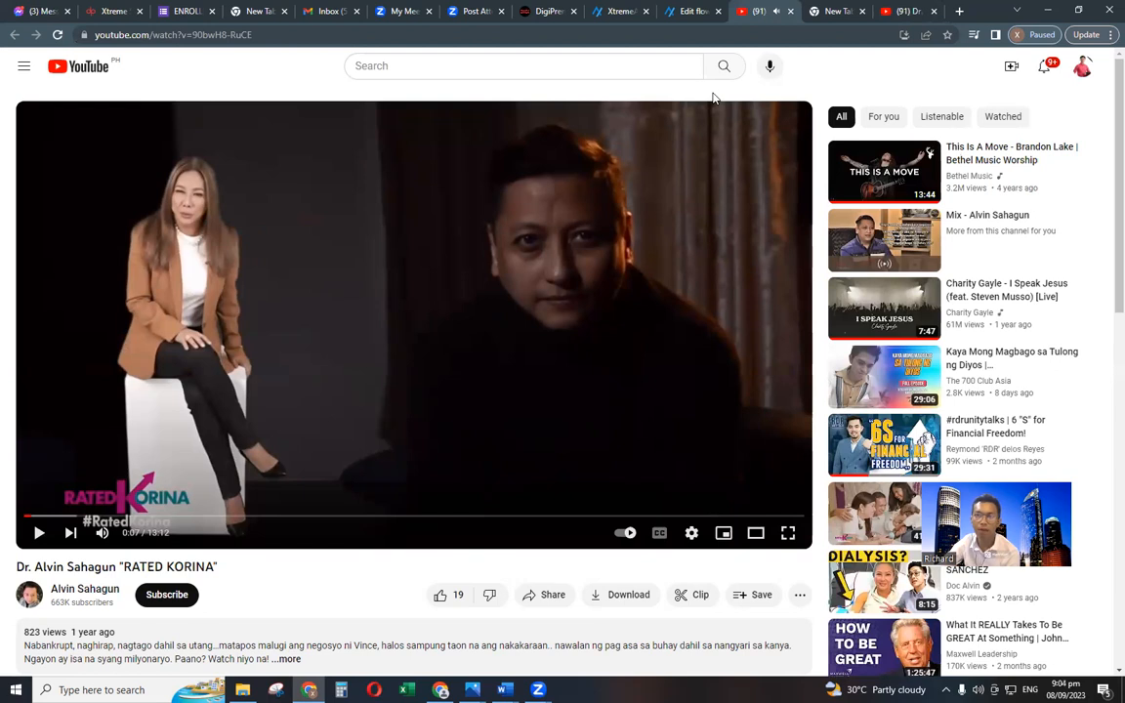
Switch back to the flow editor and automatically rearrange the blocks to tidy the Day 2 branch.
{"action": "left_click", "coordinate": [693, 12]}
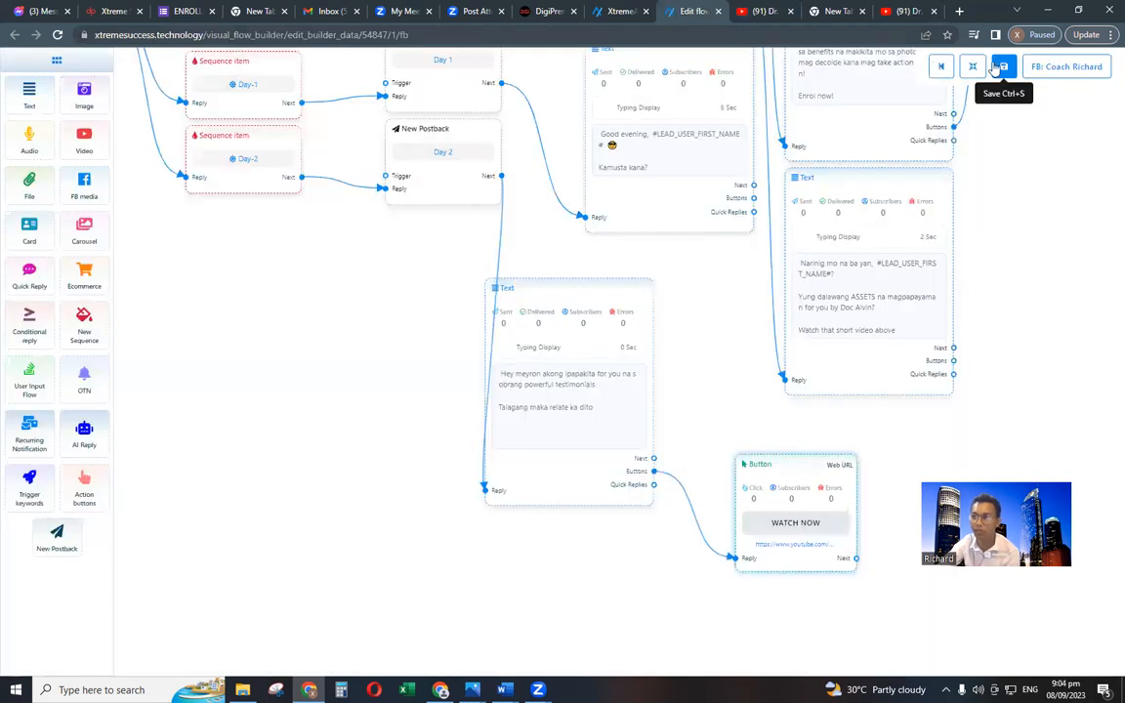
{"action": "left_click", "coordinate": [1000, 66]}
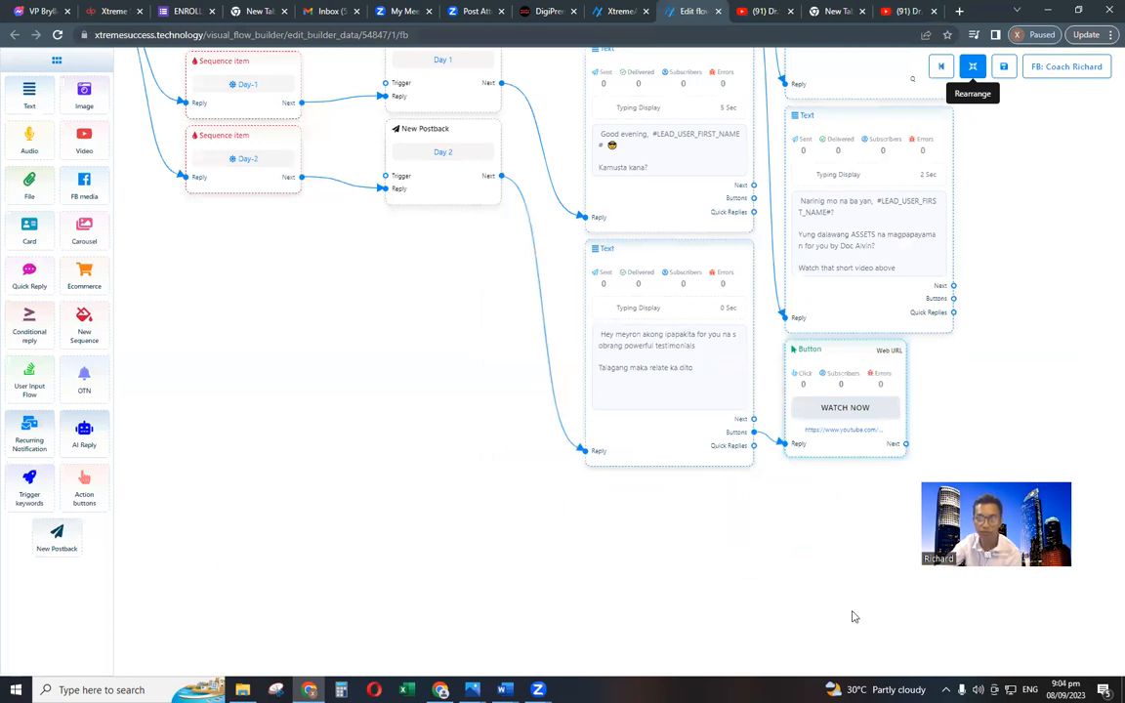
{"action": "scroll", "coordinate": [837, 615], "scroll_direction": "down", "scroll_amount": 5}
{"action": "left_click_drag", "start_coordinate": [388, 513], "coordinate": [525, 530]}
{"action": "left_click_drag", "start_coordinate": [679, 573], "coordinate": [722, 581]}
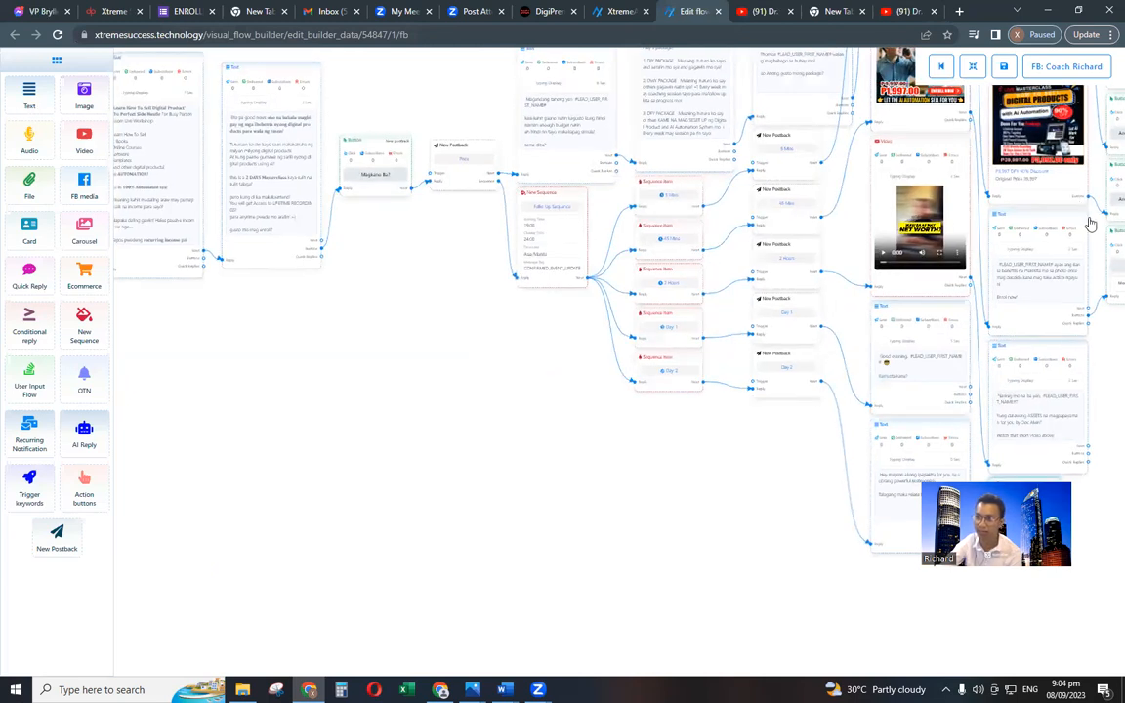
Examine how the Magkano Ba? button leads through the Price postback into the follow-up sequence and its timed items.
{"action": "left_click_drag", "start_coordinate": [631, 461], "coordinate": [644, 464]}
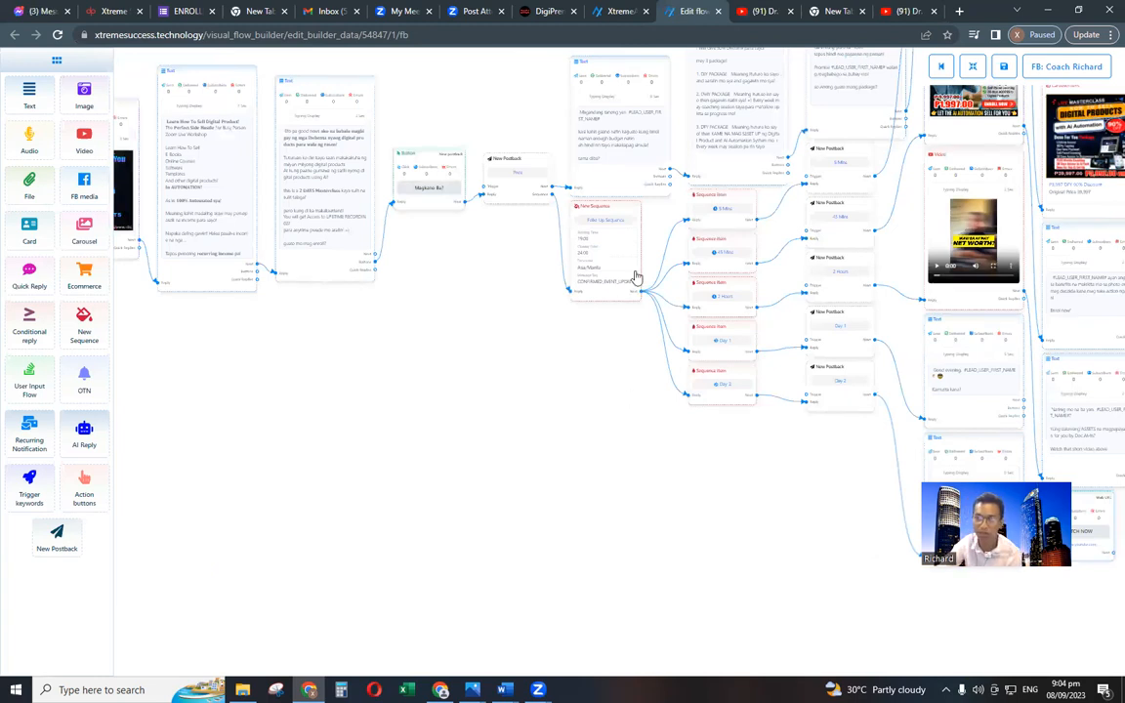
{"action": "scroll", "coordinate": [636, 276], "scroll_direction": "up", "scroll_amount": 2}
{"action": "scroll", "coordinate": [624, 445], "scroll_direction": "up", "scroll_amount": 1}
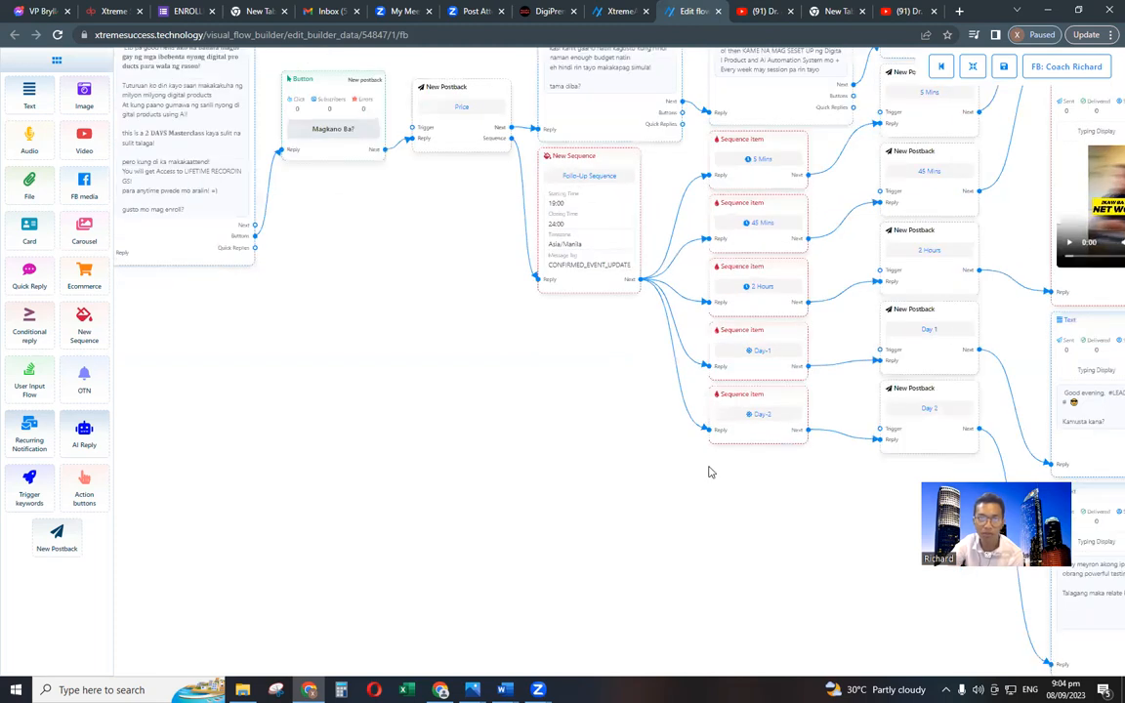
{"action": "scroll", "coordinate": [705, 389], "scroll_direction": "up", "scroll_amount": 1}
{"action": "scroll", "coordinate": [607, 232], "scroll_direction": "up", "scroll_amount": 1}
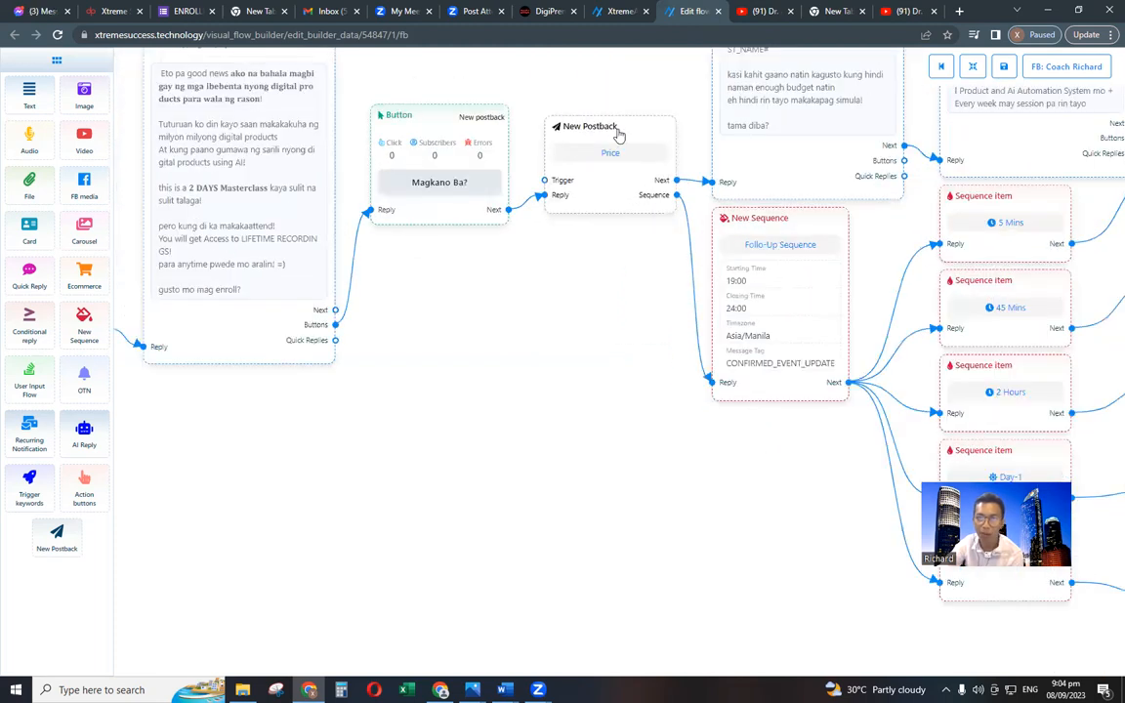
{"action": "scroll", "coordinate": [600, 141], "scroll_direction": "up", "scroll_amount": 1}
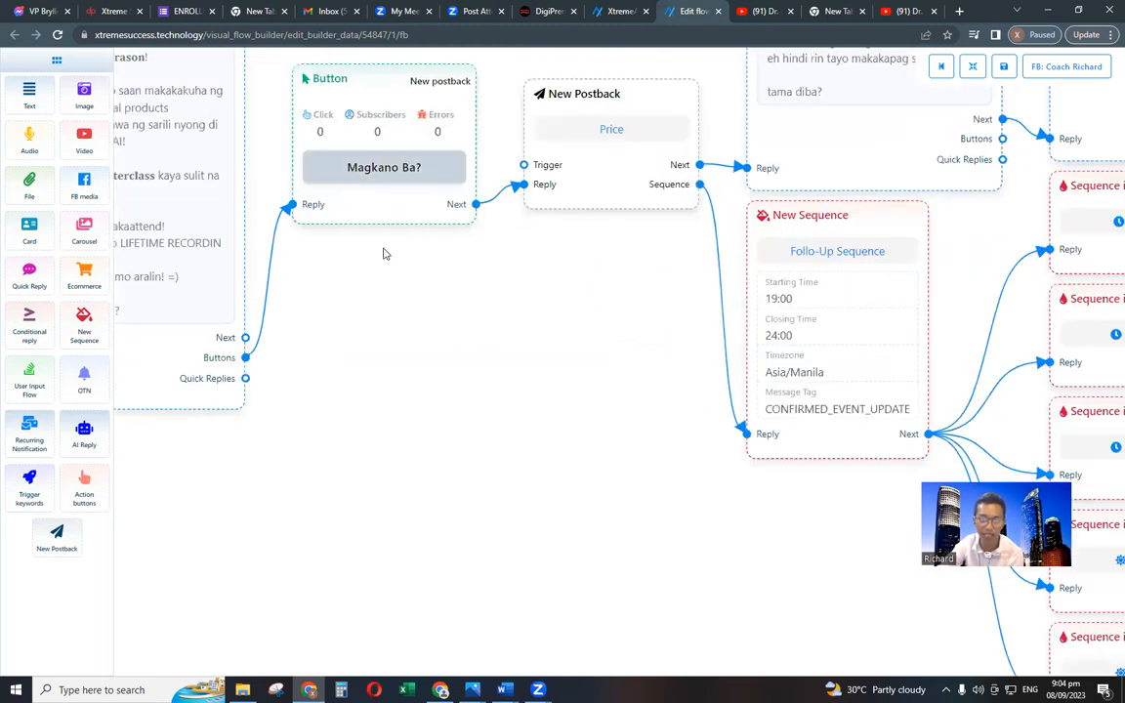
{"action": "scroll", "coordinate": [386, 239], "scroll_direction": "up", "scroll_amount": 1}
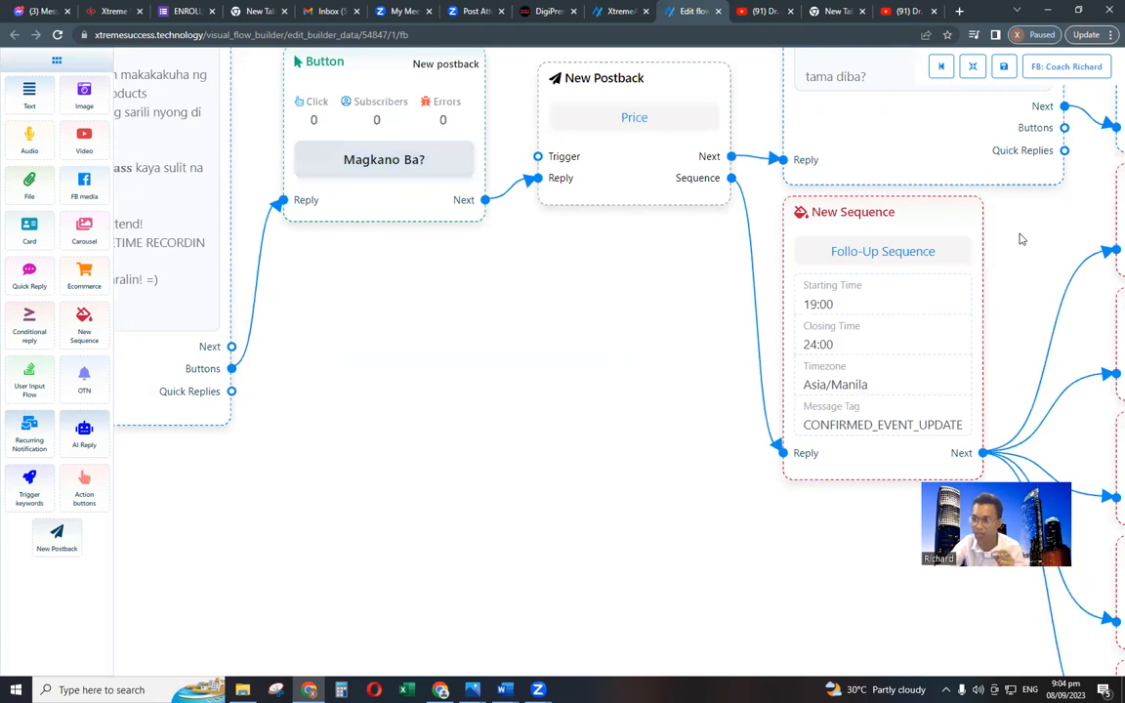
Try attaching a Quick Reply block to the text message that asks about enrolling, and remove it.
{"action": "scroll", "coordinate": [1021, 239], "scroll_direction": "down", "scroll_amount": 3}
{"action": "scroll", "coordinate": [688, 334], "scroll_direction": "down", "scroll_amount": 1}
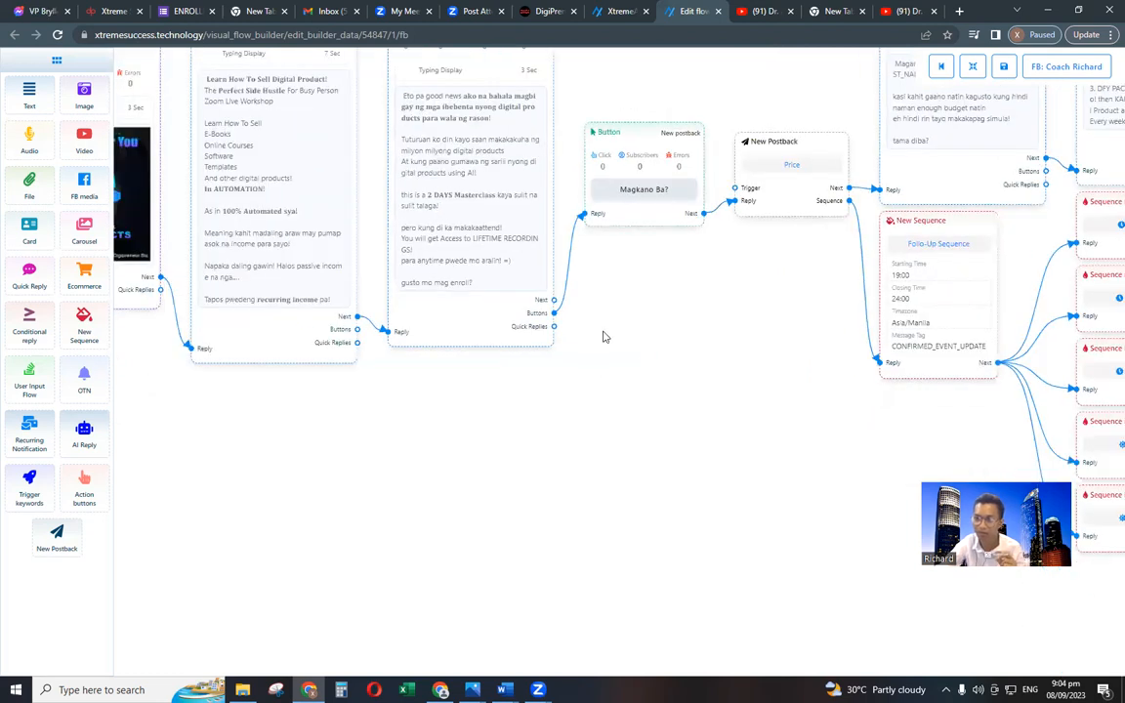
{"action": "left_click_drag", "start_coordinate": [1033, 320], "coordinate": [1020, 321]}
{"action": "left_click_drag", "start_coordinate": [537, 328], "coordinate": [525, 327]}
{"action": "left_click_drag", "start_coordinate": [528, 327], "coordinate": [723, 320]}
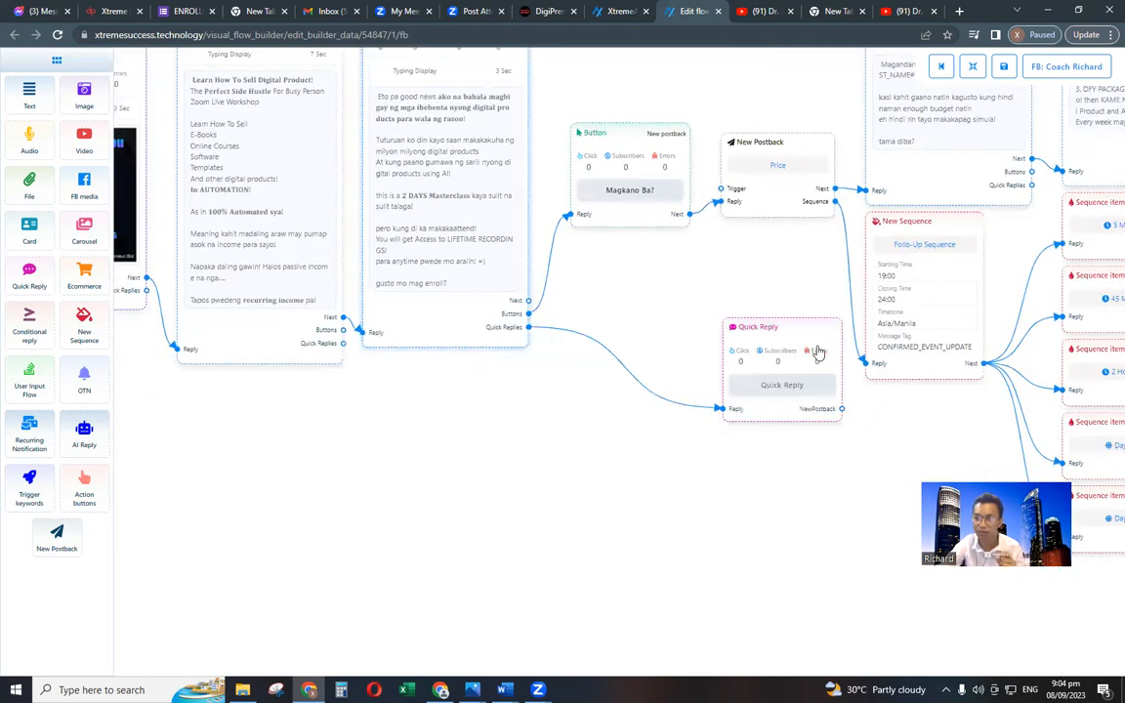
{"action": "right_click", "coordinate": [818, 352]}
{"action": "left_click", "coordinate": [826, 354]}
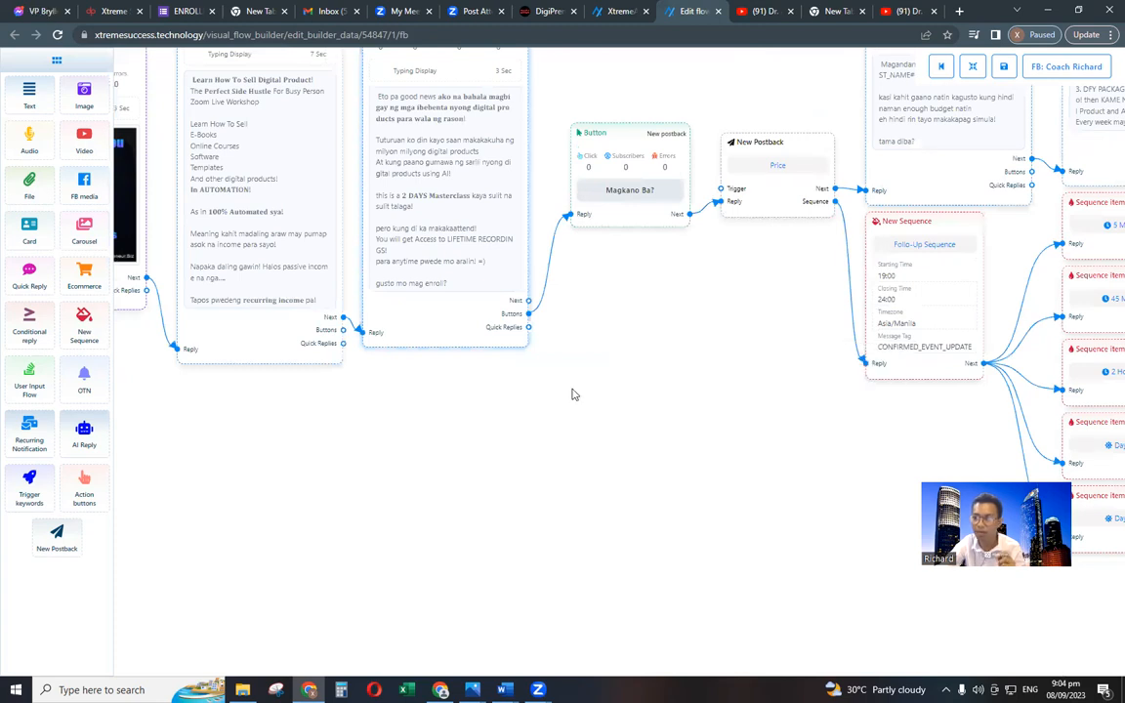
Review the path from the intro messages and Magkano Ba? button to the price reply and five sequence items.
{"action": "left_click_drag", "start_coordinate": [777, 388], "coordinate": [595, 386]}
{"action": "scroll", "coordinate": [595, 390], "scroll_direction": "down", "scroll_amount": 1}
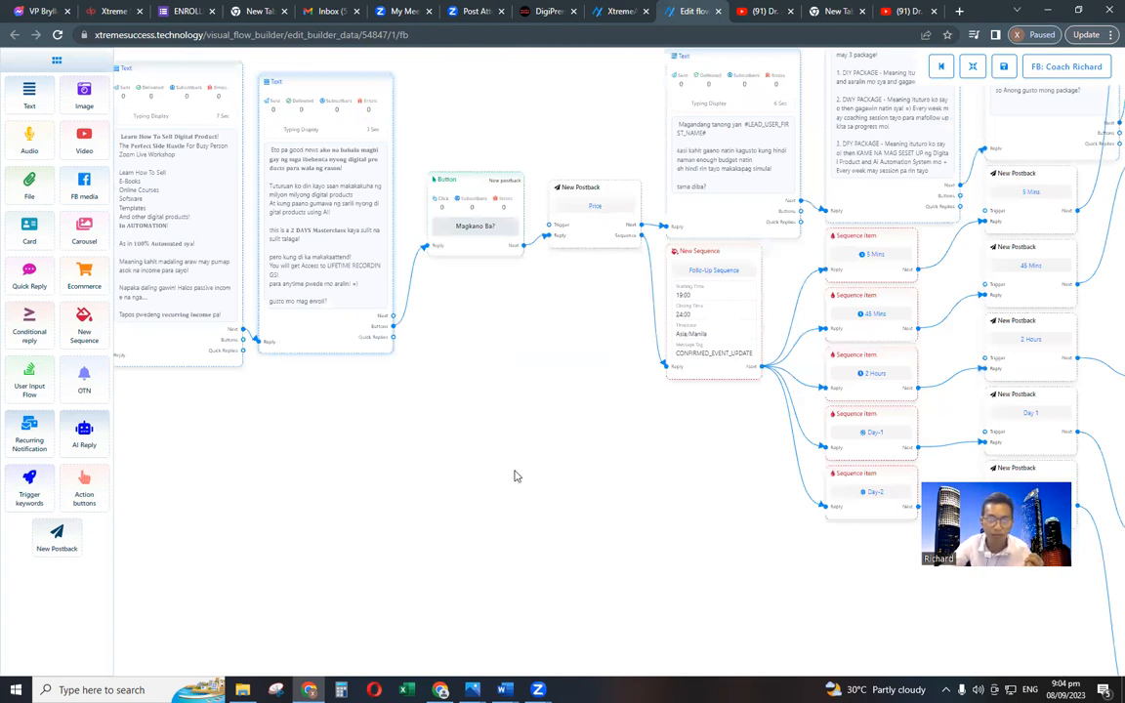
{"action": "left_click_drag", "start_coordinate": [370, 477], "coordinate": [517, 473]}
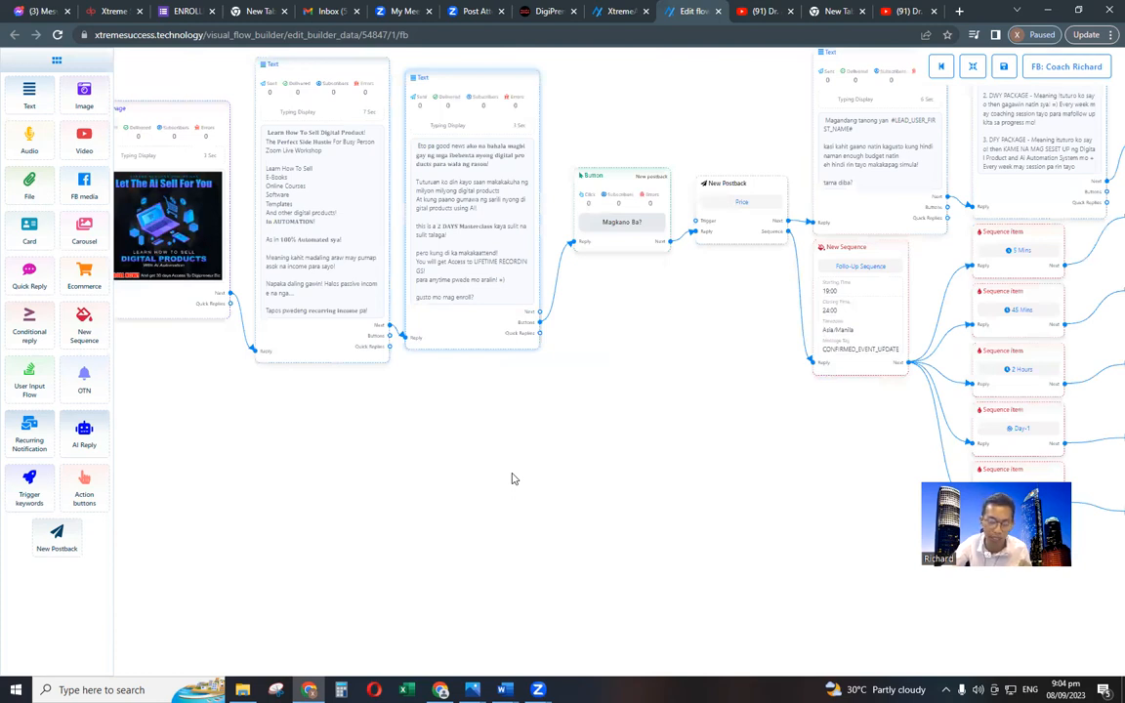
{"action": "left_click", "coordinate": [625, 224]}
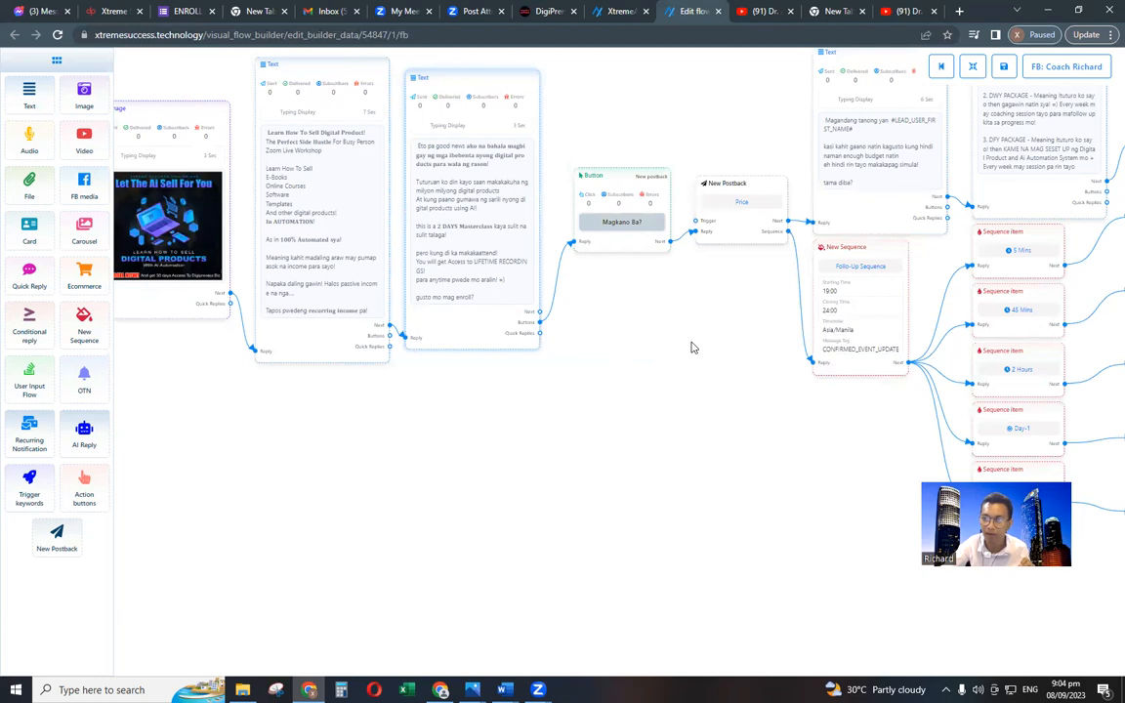
{"action": "left_click_drag", "start_coordinate": [521, 375], "coordinate": [244, 420]}
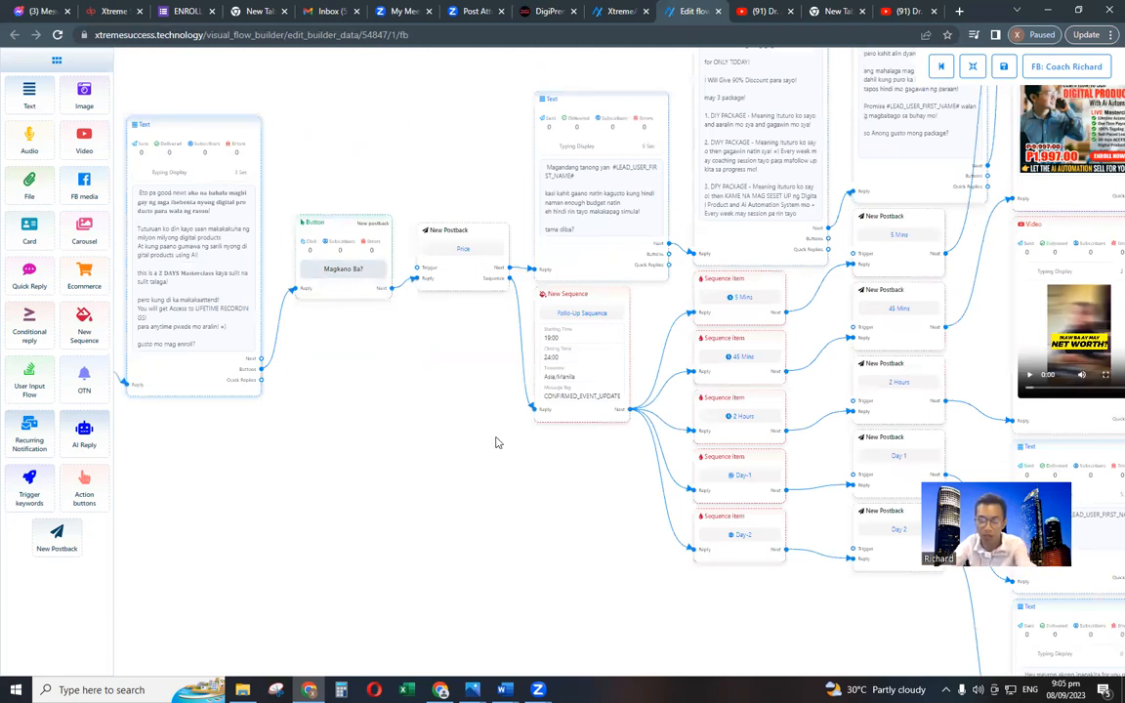
{"action": "scroll", "coordinate": [610, 146], "scroll_direction": "up", "scroll_amount": 1}
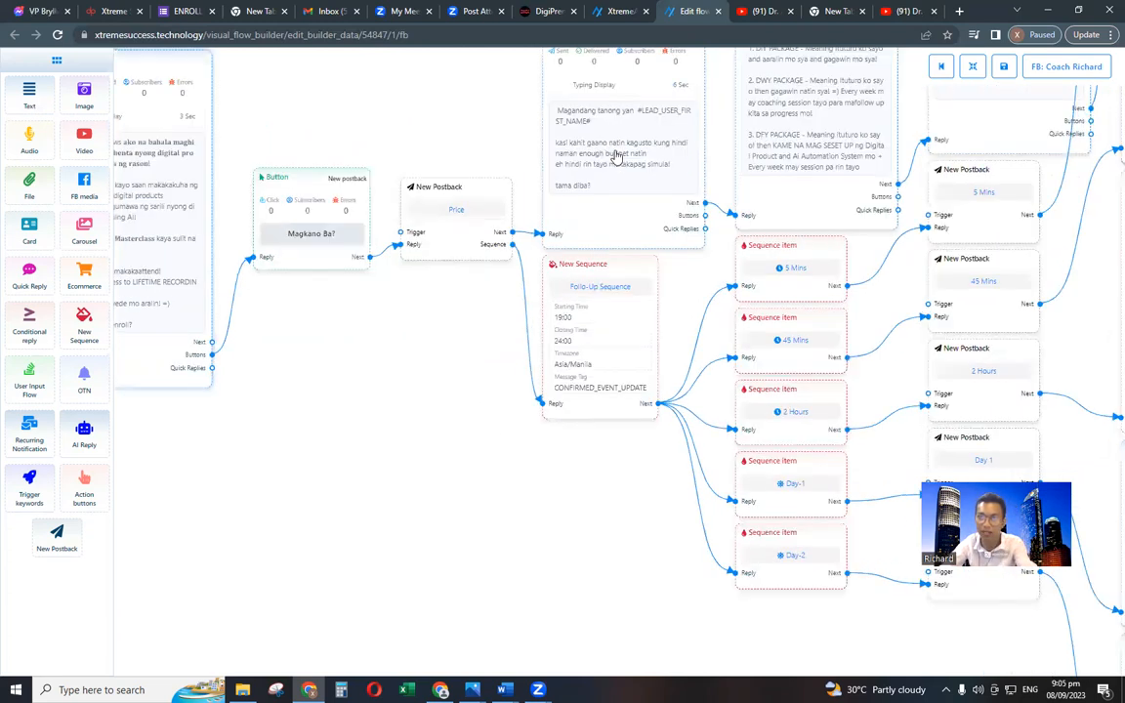
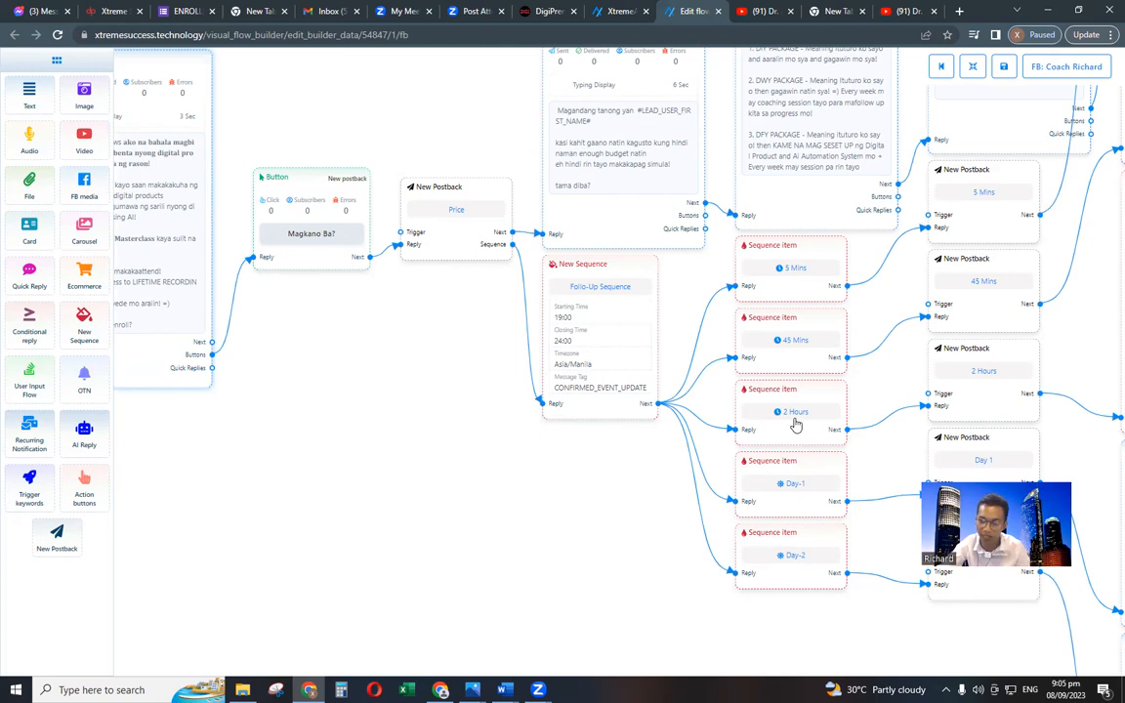
Move the Day-1 and Day-2 sequence items slightly lower to separate them from the hourly items, and close the Day-2 settings.
{"action": "left_click", "coordinate": [811, 540]}
{"action": "left_click_drag", "start_coordinate": [818, 467], "coordinate": [823, 483]}
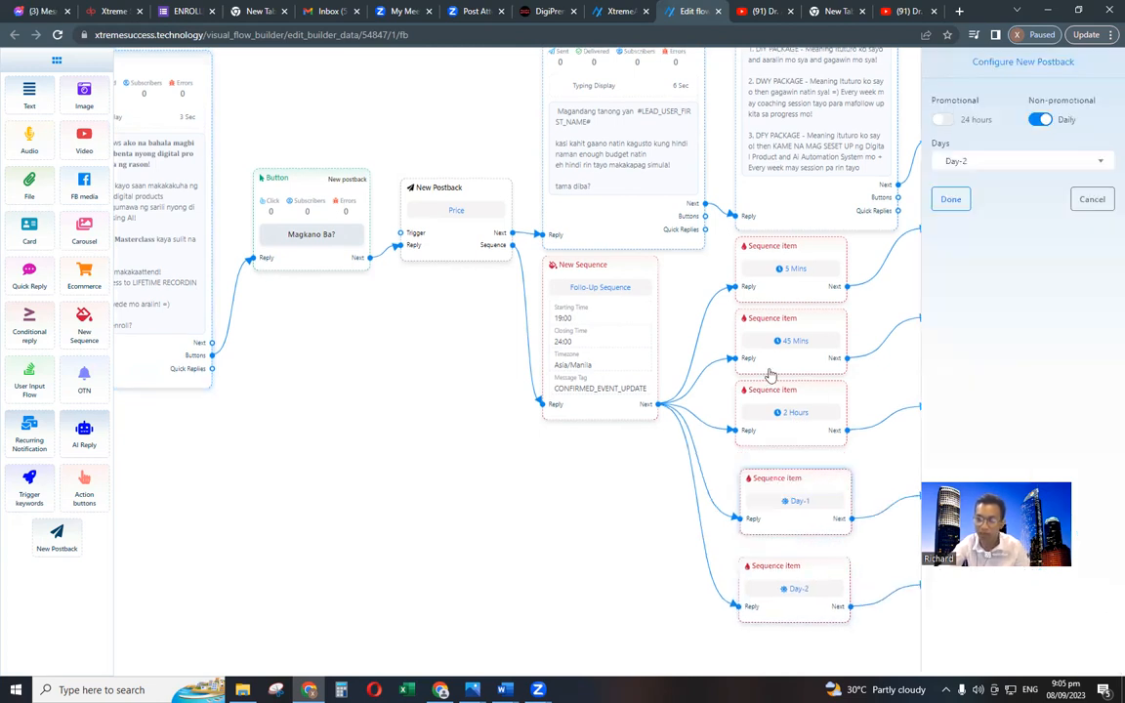
{"action": "left_click_drag", "start_coordinate": [779, 304], "coordinate": [776, 311]}
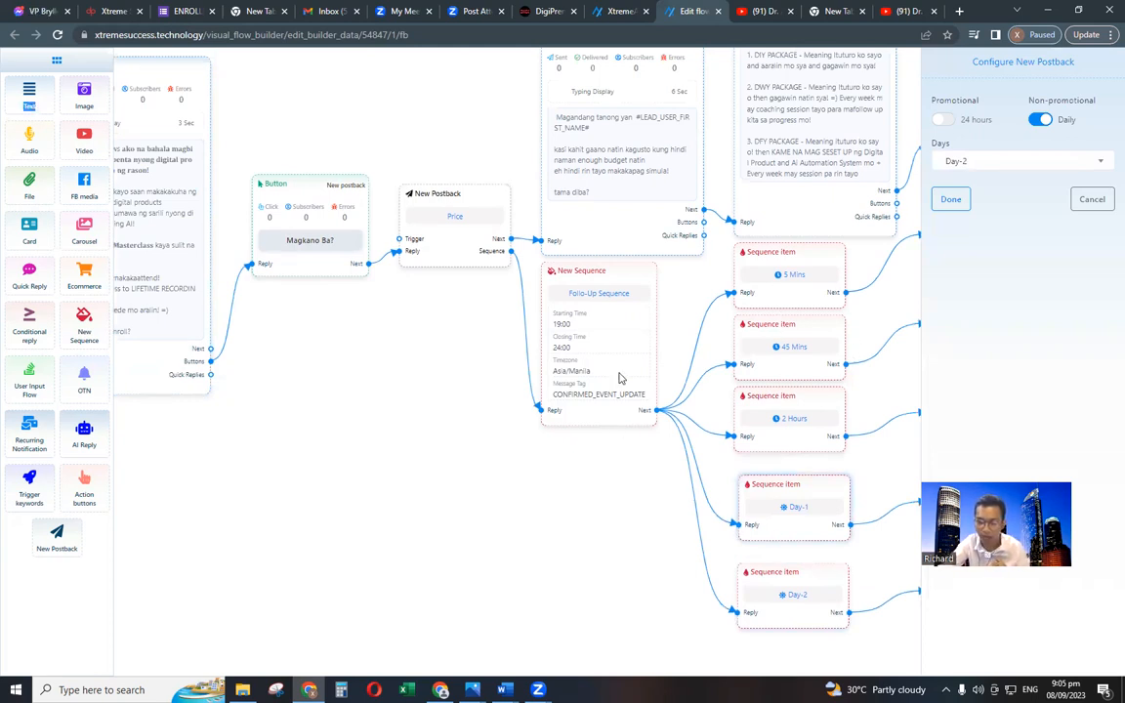
{"action": "scroll", "coordinate": [817, 348], "scroll_direction": "down", "scroll_amount": 3}
{"action": "scroll", "coordinate": [772, 337], "scroll_direction": "down", "scroll_amount": 1}
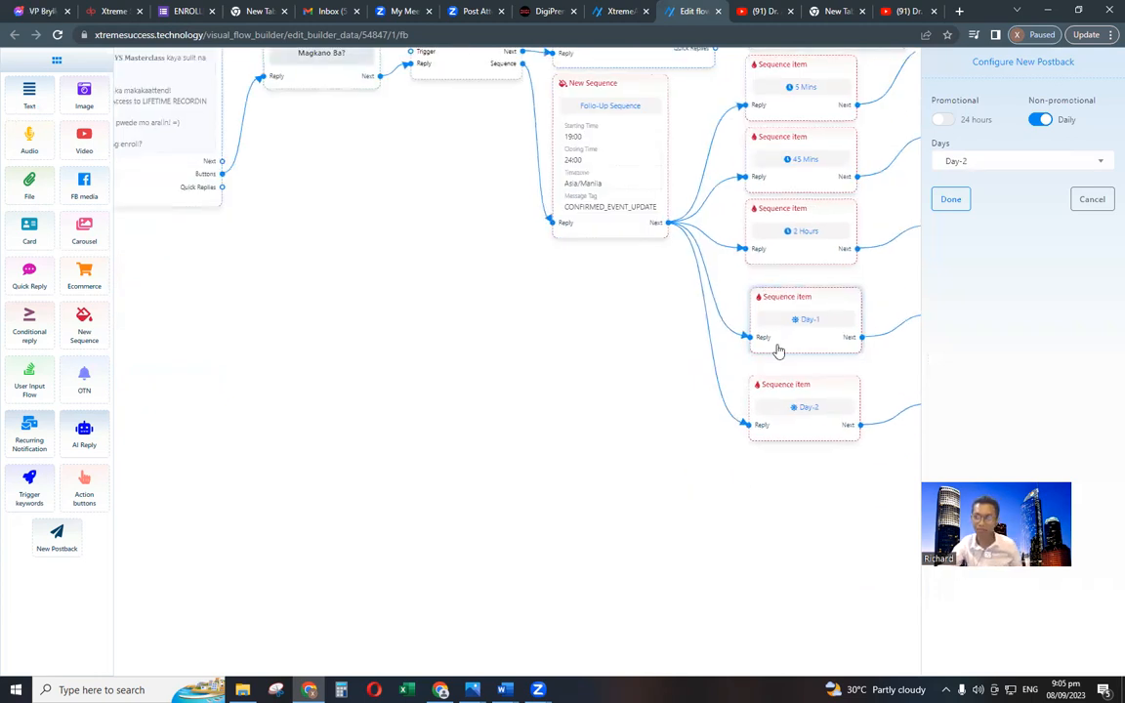
{"action": "left_click", "coordinate": [946, 200]}
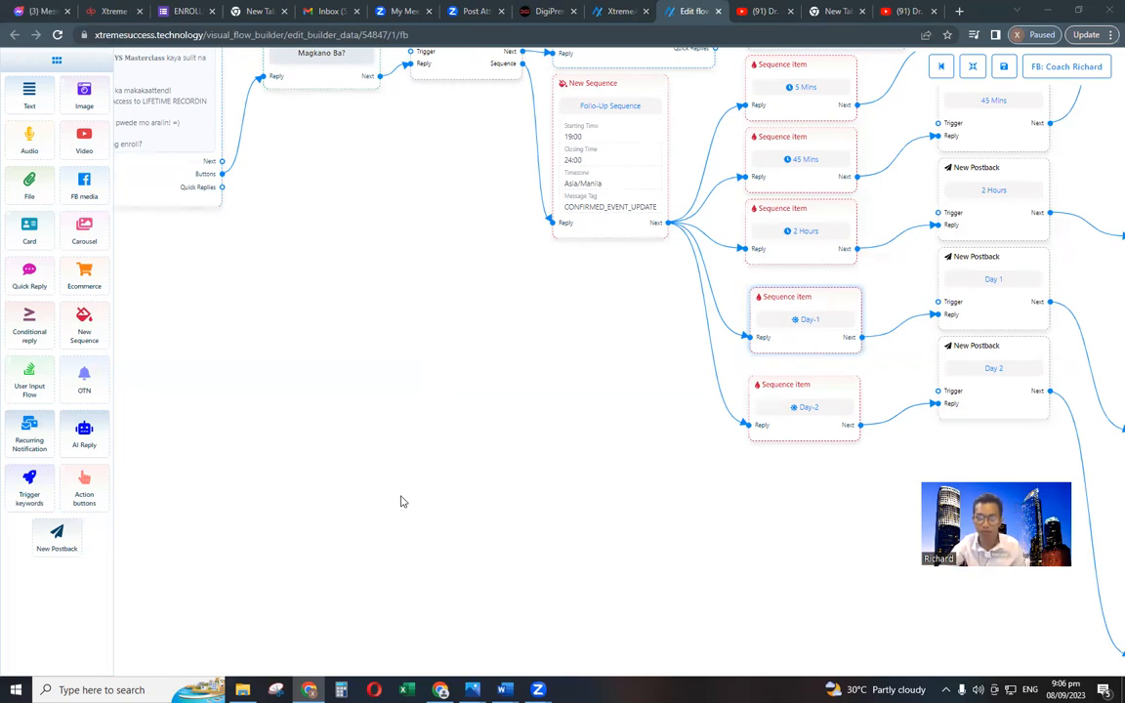
{"action": "left_click_drag", "start_coordinate": [422, 406], "coordinate": [385, 530]}
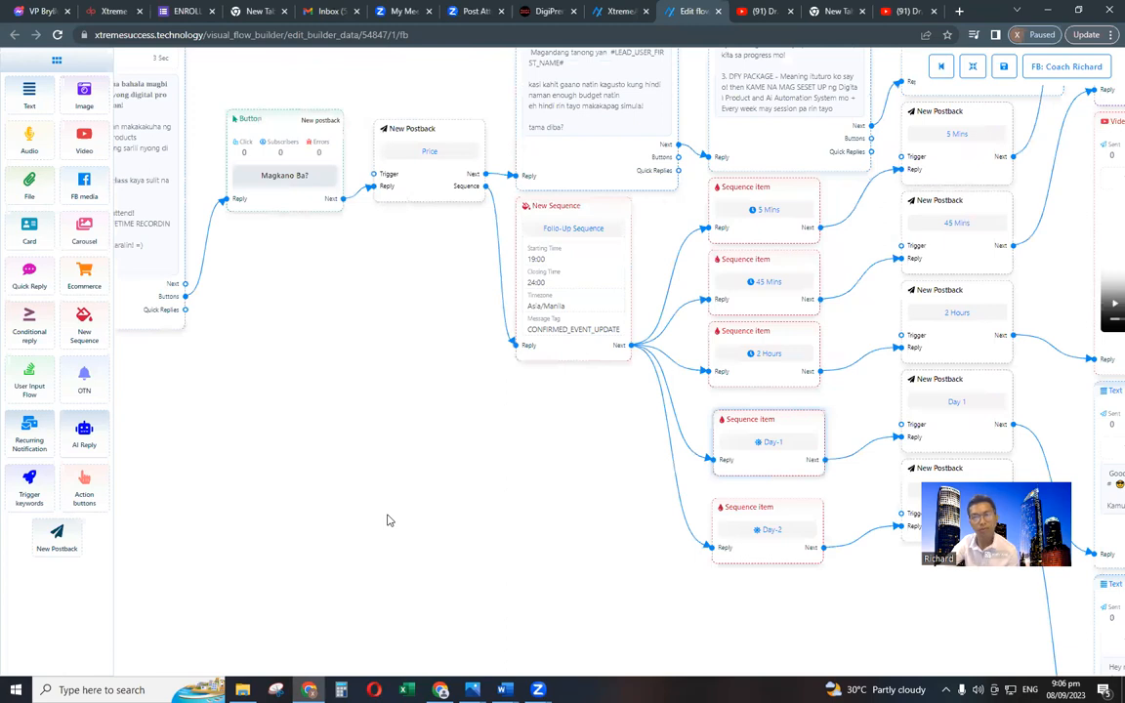
{"action": "scroll", "coordinate": [387, 521], "scroll_direction": "down", "scroll_amount": 1}
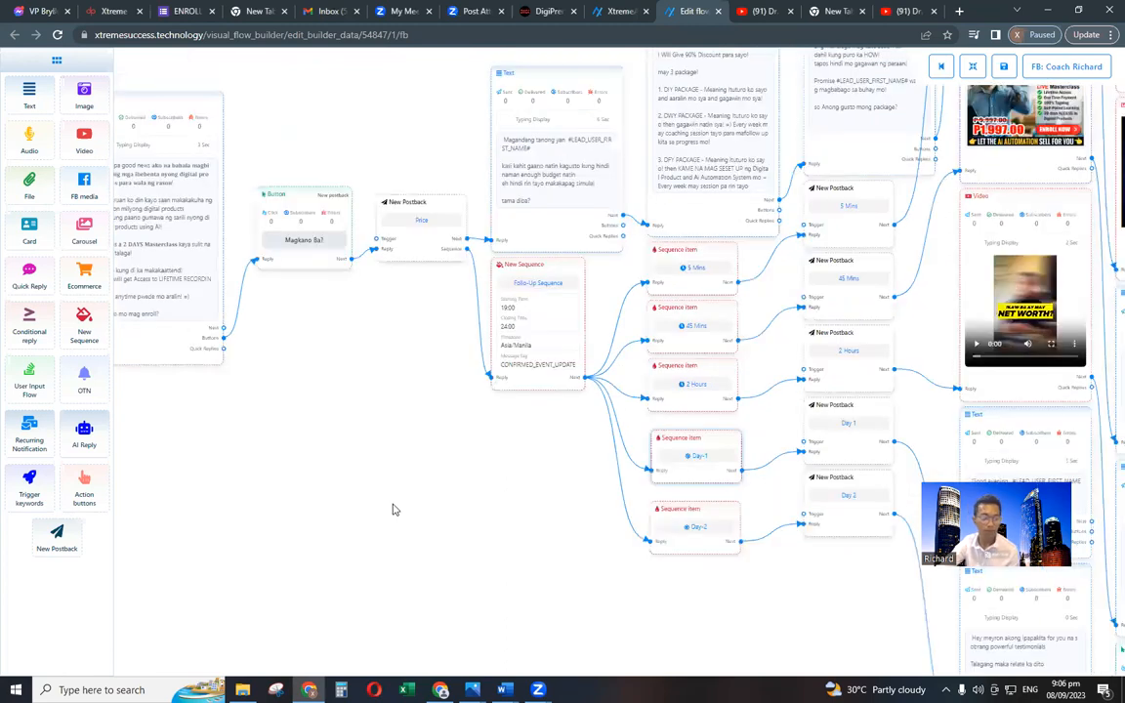
{"action": "scroll", "coordinate": [396, 508], "scroll_direction": "down", "scroll_amount": 1}
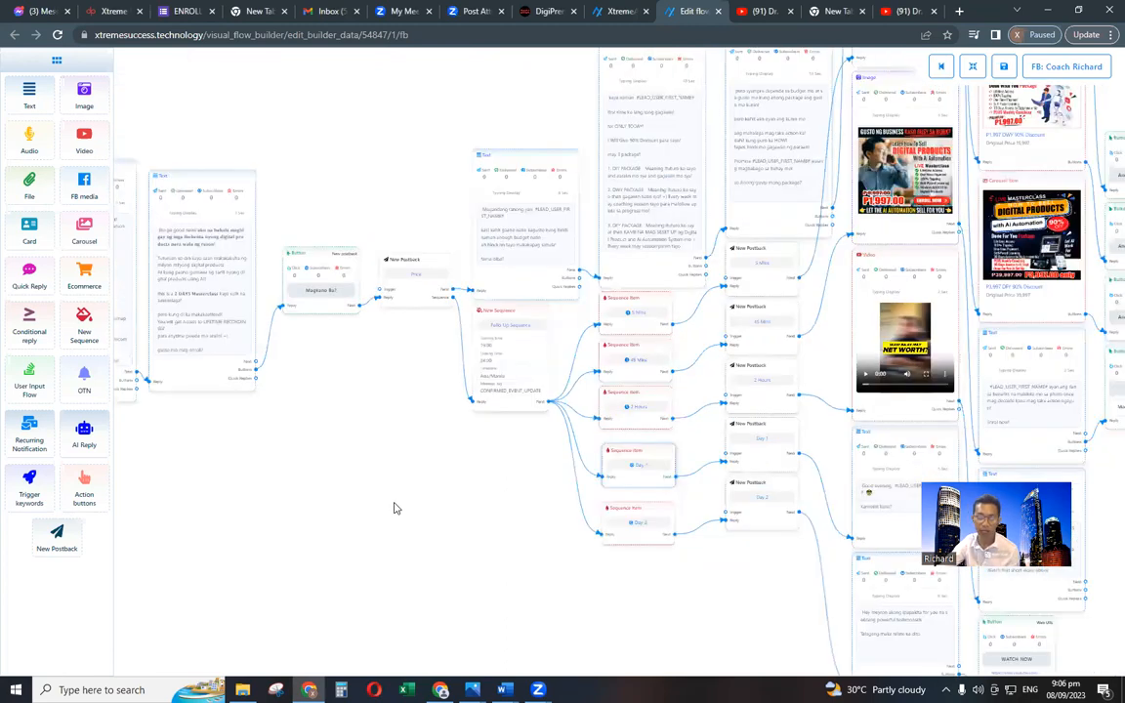
{"action": "scroll", "coordinate": [395, 508], "scroll_direction": "down", "scroll_amount": 1}
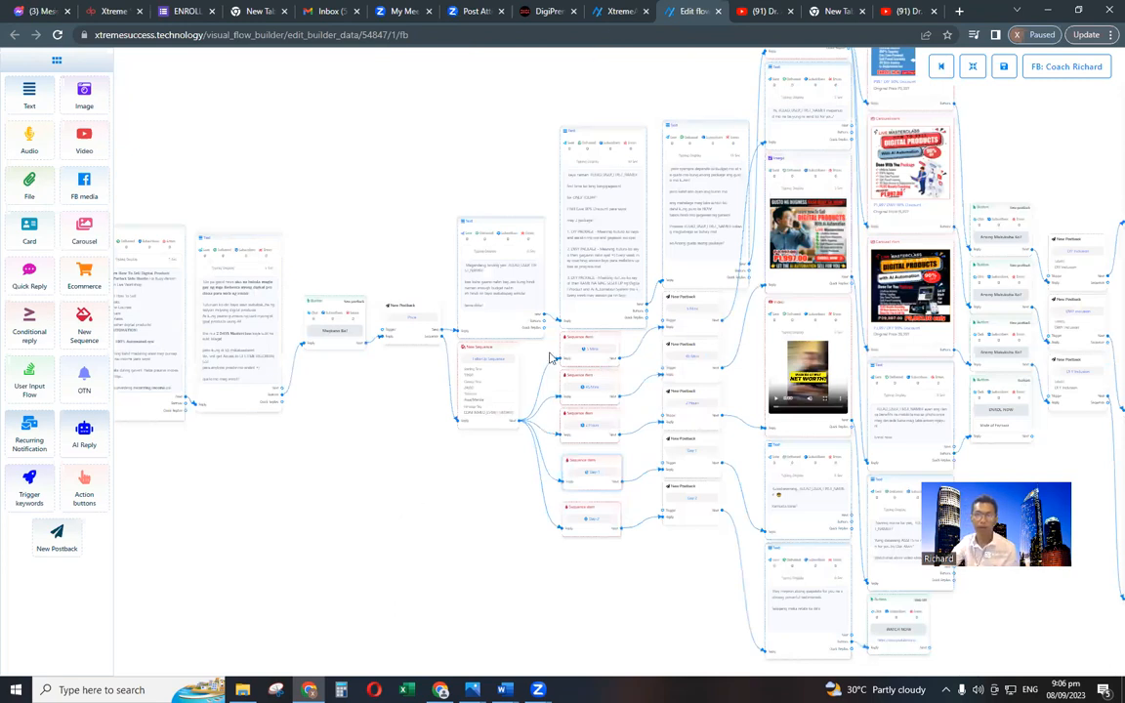
Switch to the Xtreme Automation browser tab, look over the dashboard and its list of pages, and open the Bot Manager.
{"action": "left_click", "coordinate": [621, 11]}
{"action": "scroll", "coordinate": [5, 282], "scroll_direction": "up", "scroll_amount": 2}
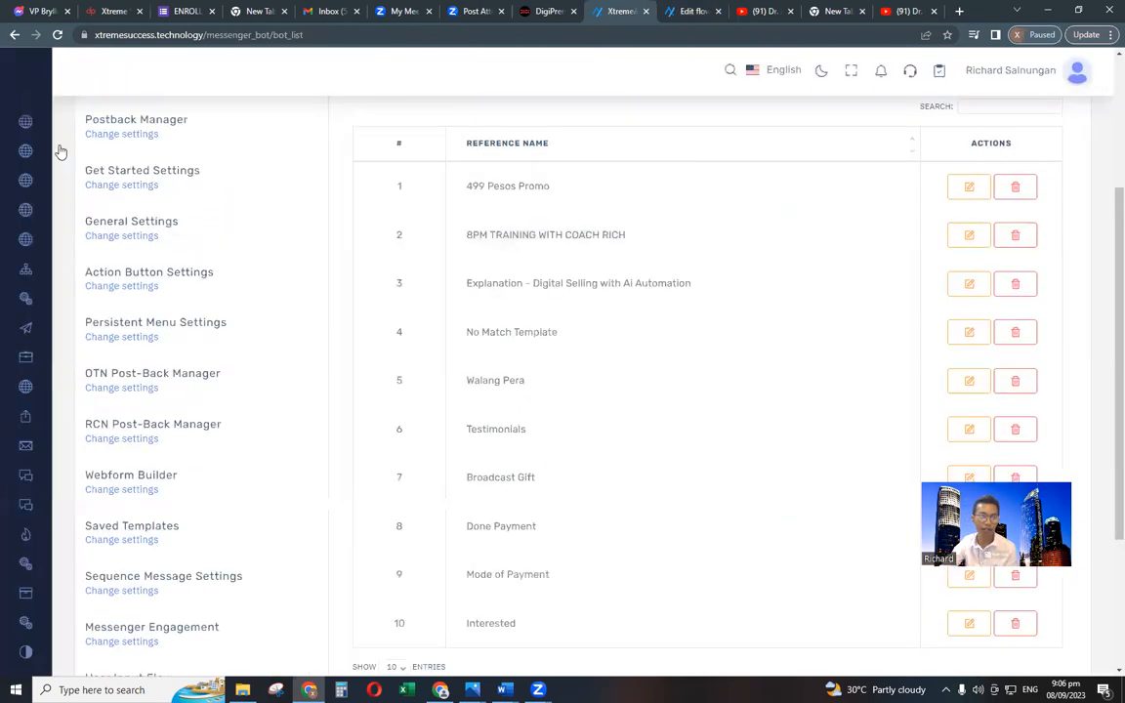
{"action": "mouse_move", "coordinate": [62, 144]}
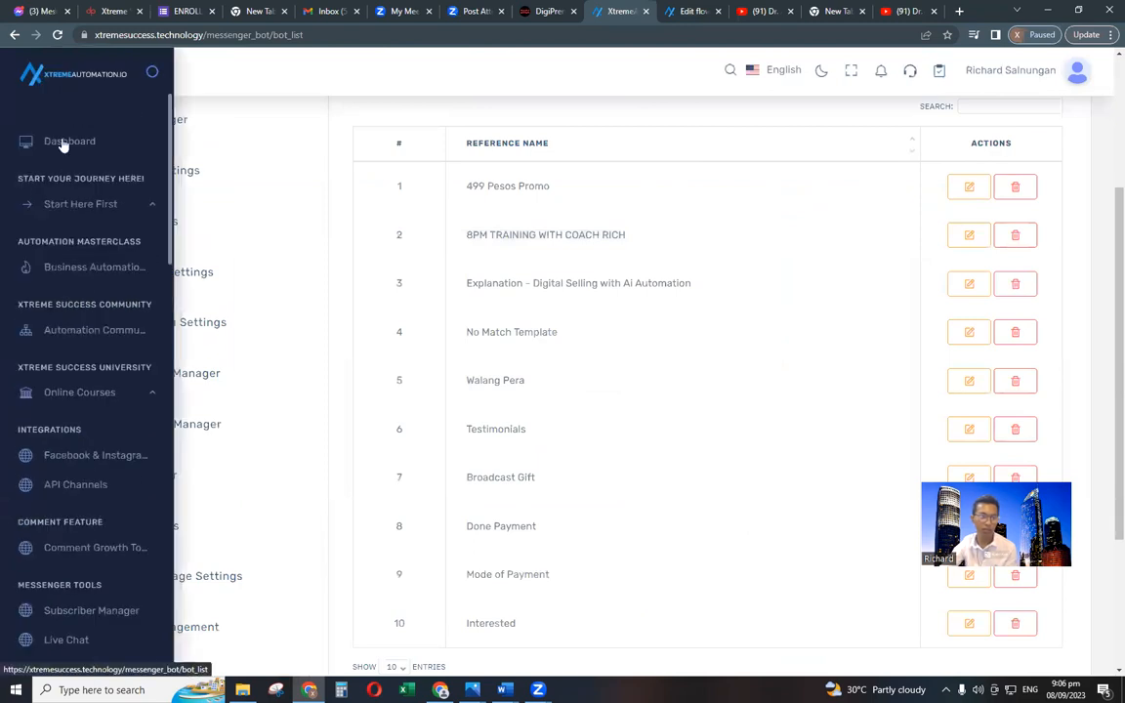
{"action": "left_click", "coordinate": [62, 143]}
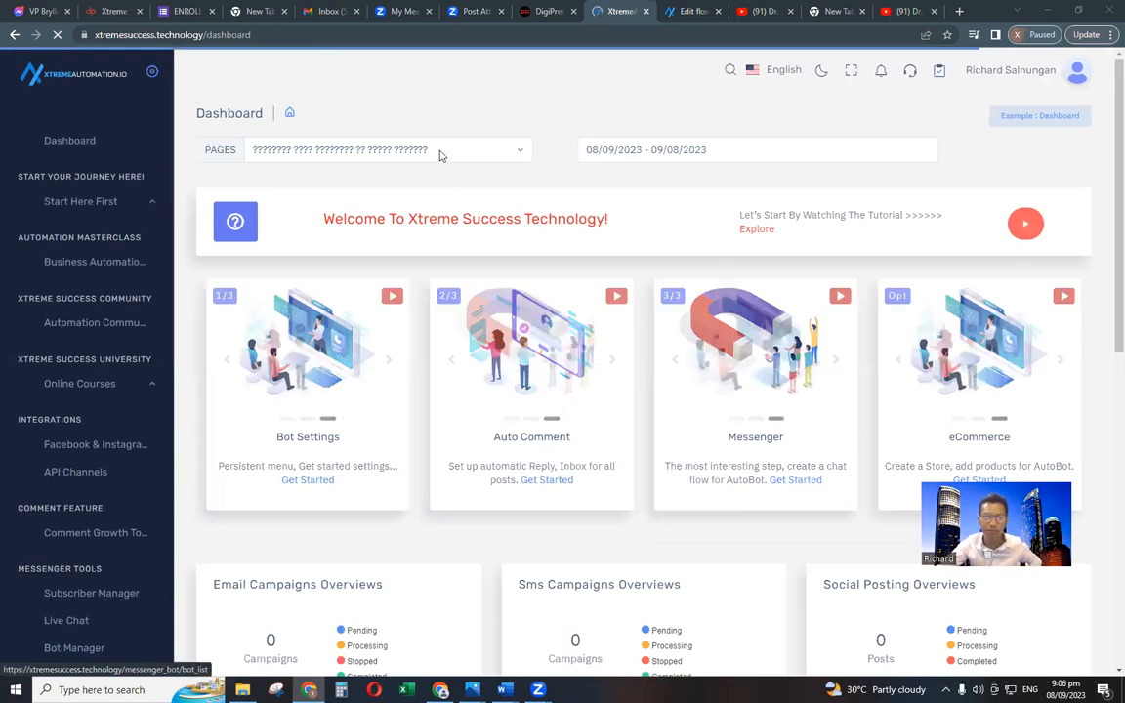
{"action": "left_click", "coordinate": [397, 146]}
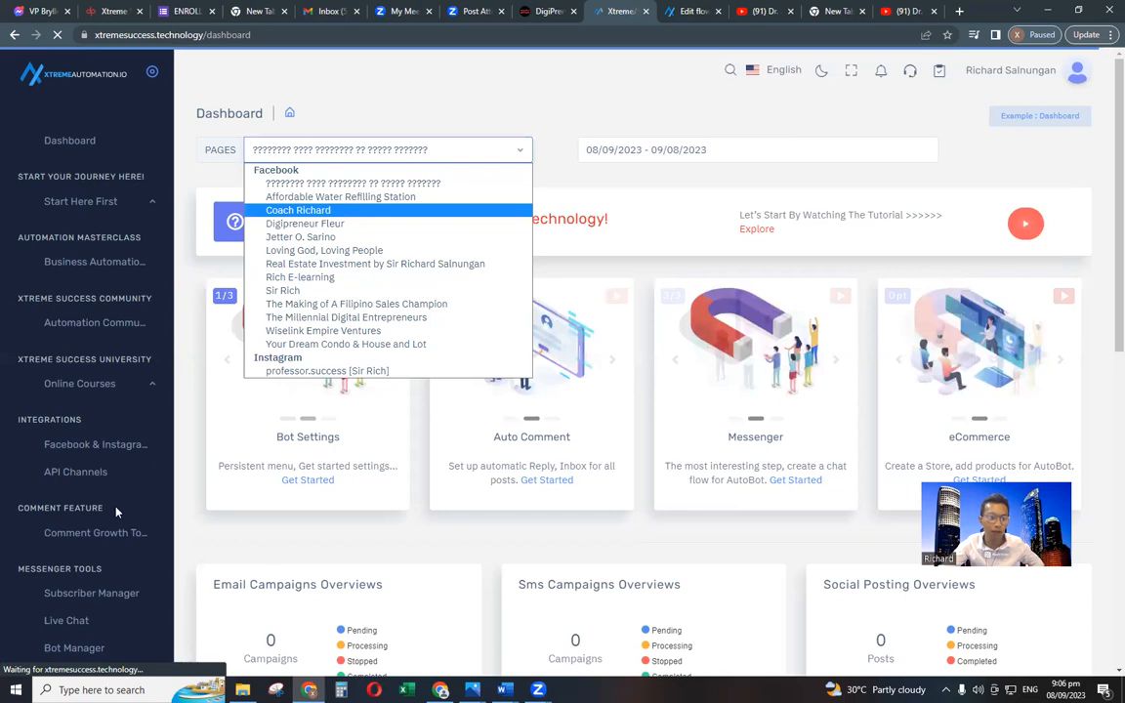
{"action": "scroll", "coordinate": [75, 635], "scroll_direction": "down", "scroll_amount": 2}
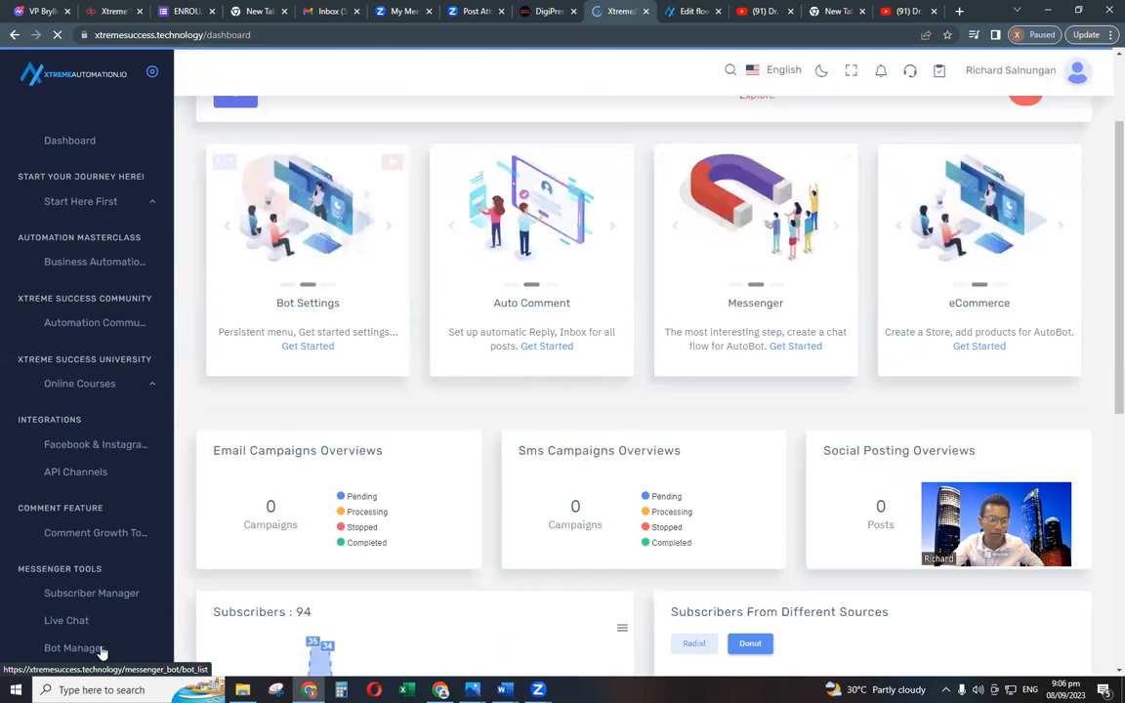
{"action": "left_click", "coordinate": [71, 649]}
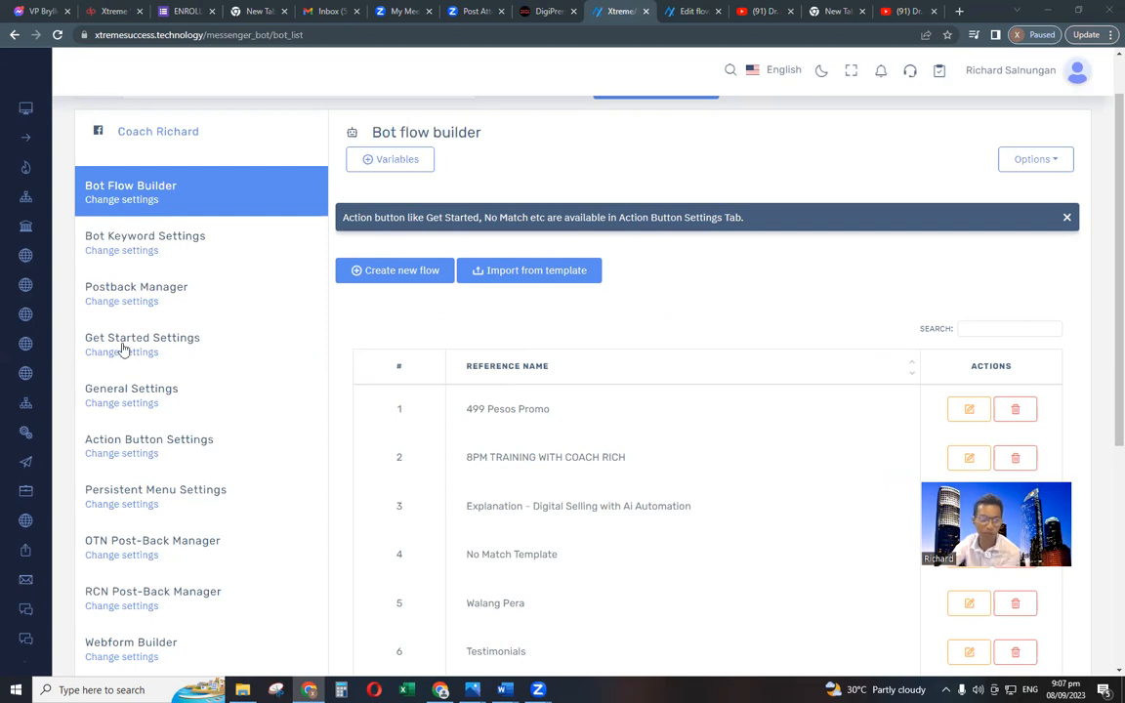
Create a new flow in the page's Bot Flow Builder.
{"action": "mouse_move", "coordinate": [35, 580]}
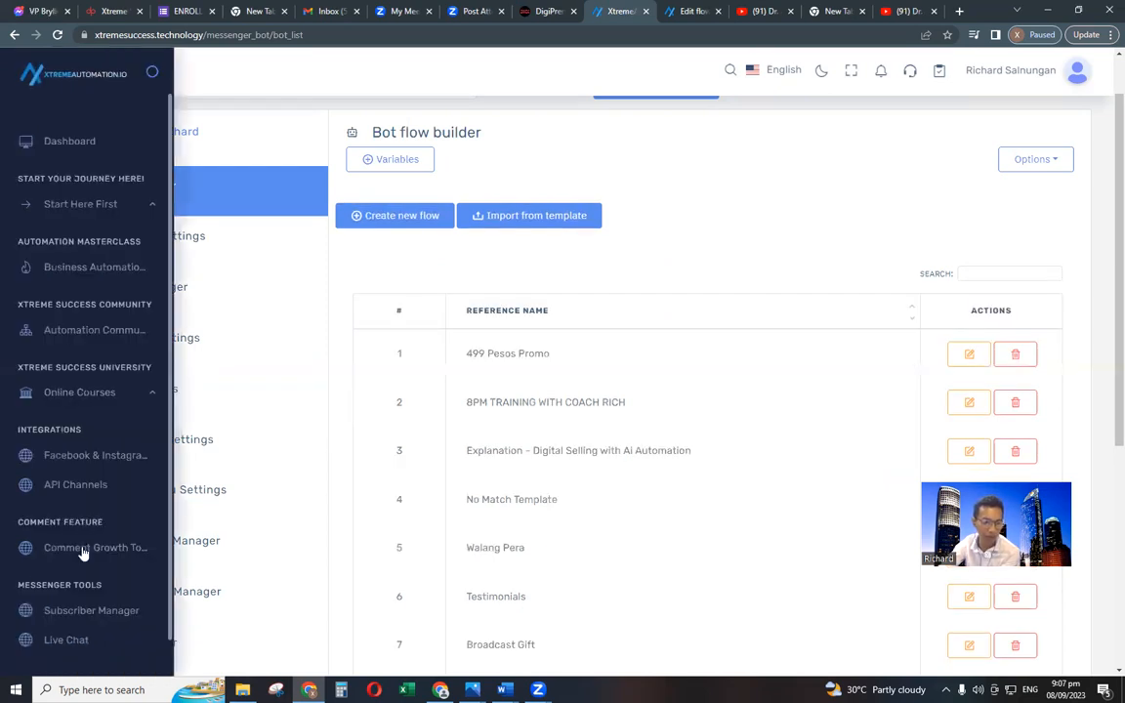
{"action": "scroll", "coordinate": [84, 601], "scroll_direction": "down", "scroll_amount": 1}
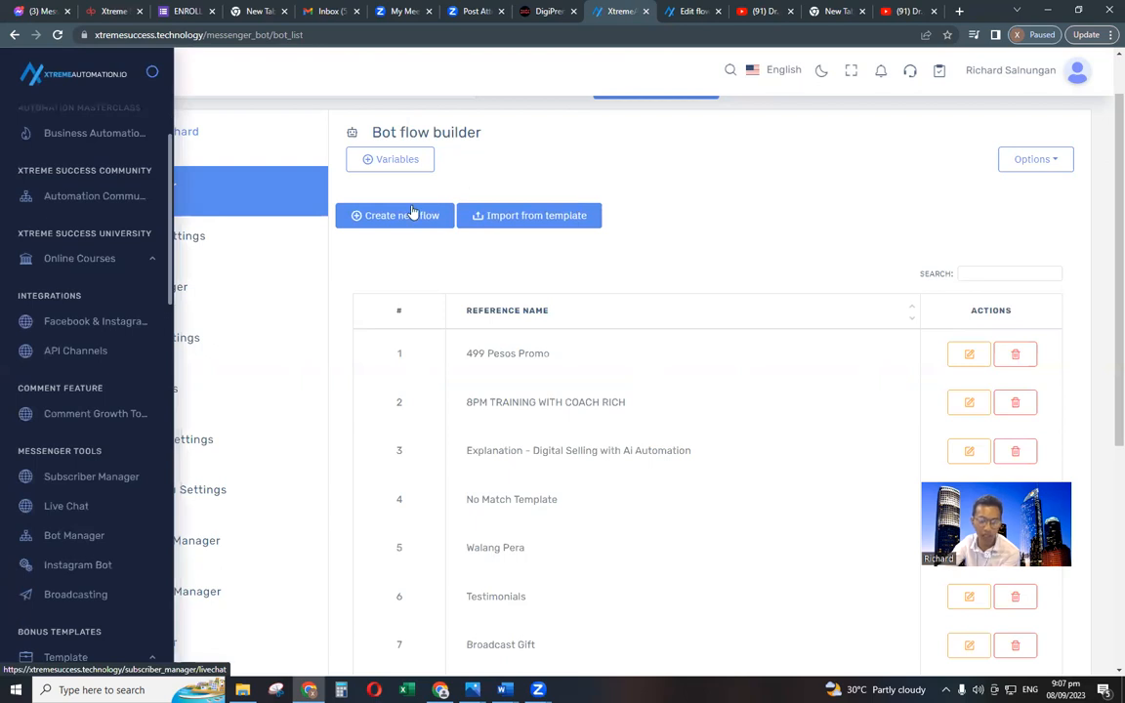
{"action": "left_click", "coordinate": [397, 224]}
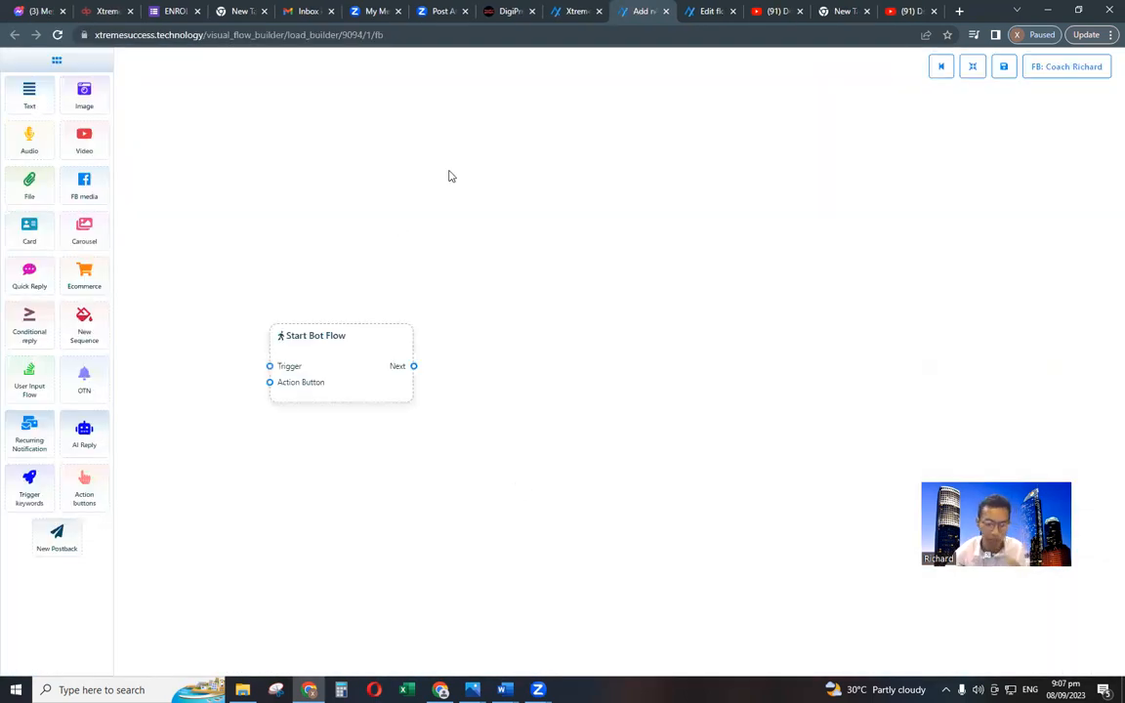
Add a Trigger keywords block beside Start Bot Flow and connect it to that block's Trigger input.
{"action": "left_click_drag", "start_coordinate": [29, 486], "coordinate": [143, 259]}
{"action": "left_click_drag", "start_coordinate": [222, 290], "coordinate": [168, 252]}
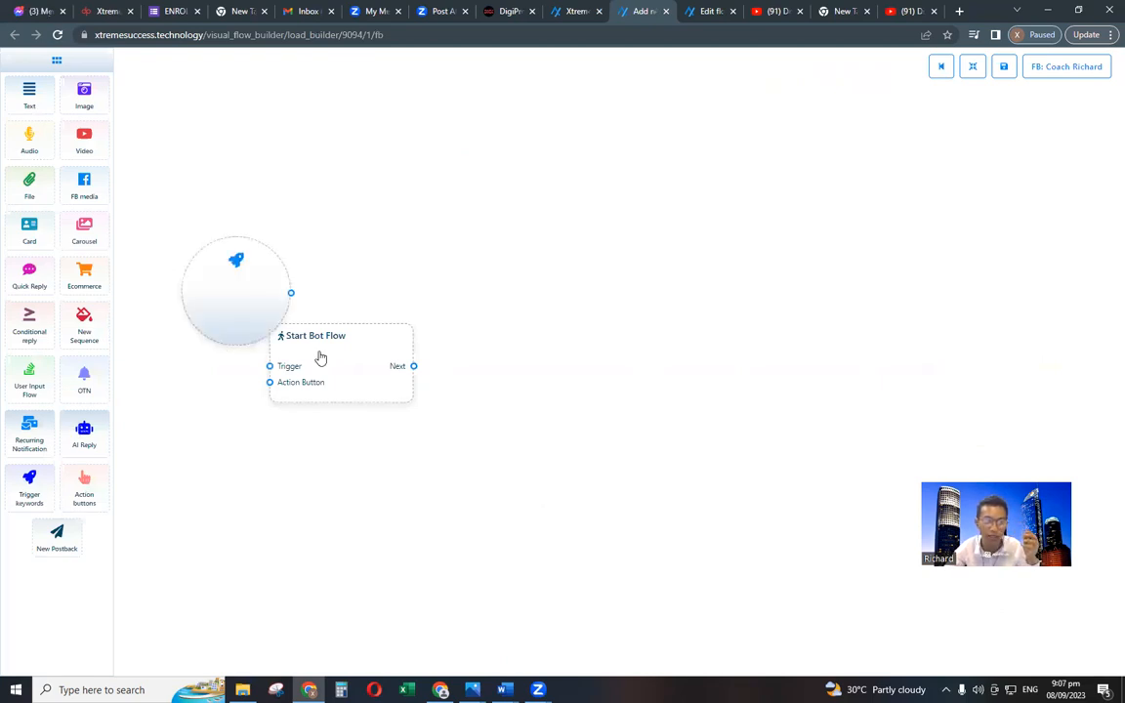
{"action": "left_click_drag", "start_coordinate": [319, 355], "coordinate": [341, 257]}
{"action": "left_click_drag", "start_coordinate": [234, 244], "coordinate": [289, 287]}
{"action": "left_click", "coordinate": [390, 357]}
{"action": "left_click_drag", "start_coordinate": [269, 268], "coordinate": [326, 289]}
Set the trigger block's keyword to "New Flow (Digi)" with exact keyword match.
{"action": "double_click", "coordinate": [235, 288]}
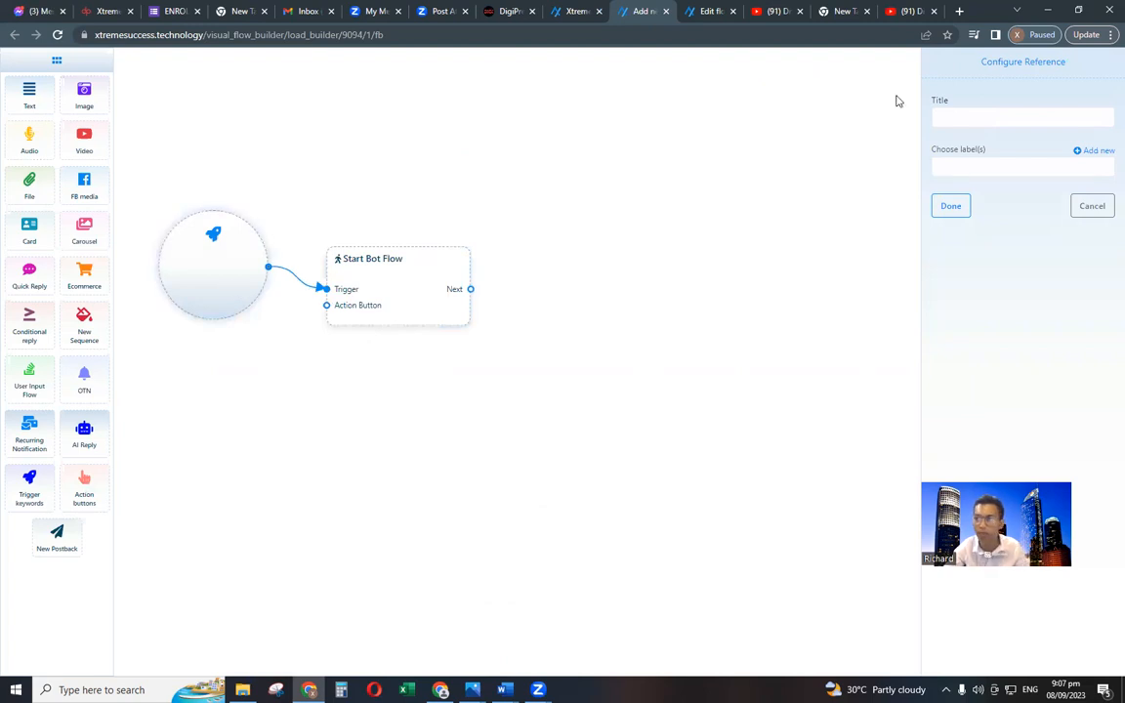
{"action": "left_click", "coordinate": [972, 119]}
{"action": "type", "text": "New Flow"}
{"action": "key", "text": "BackSpace"}
{"action": "key", "text": "BackSpace"}
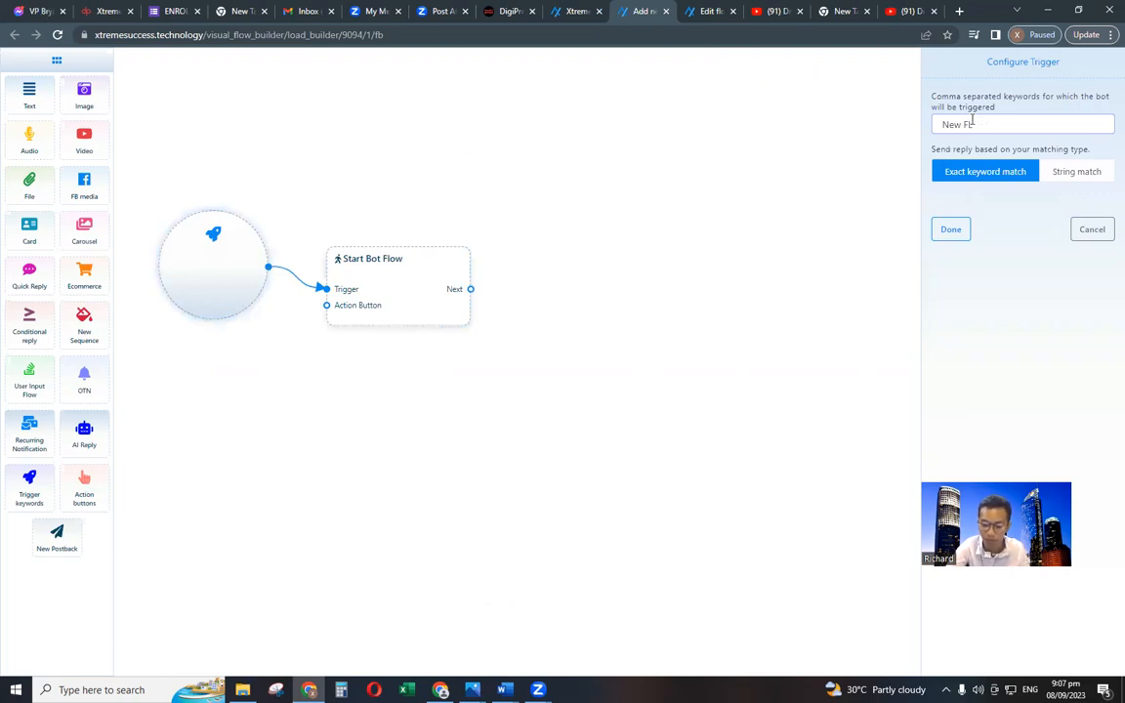
{"action": "type", "text": "ow"}
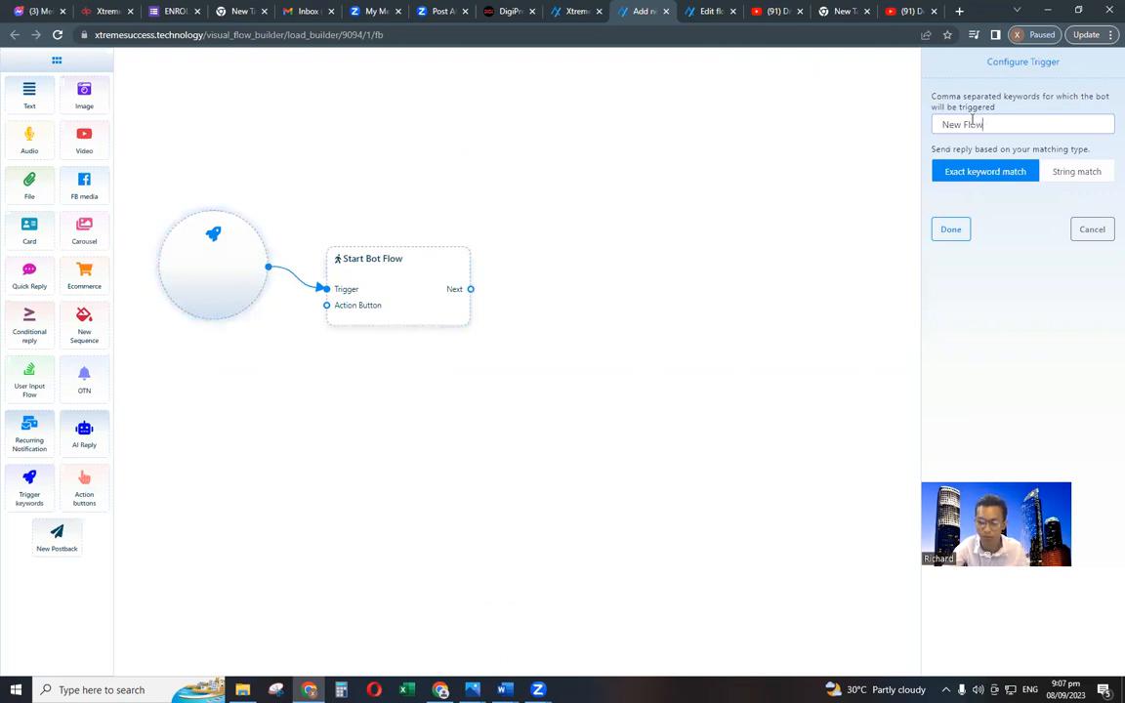
{"action": "type", "text": " (Dig)"}
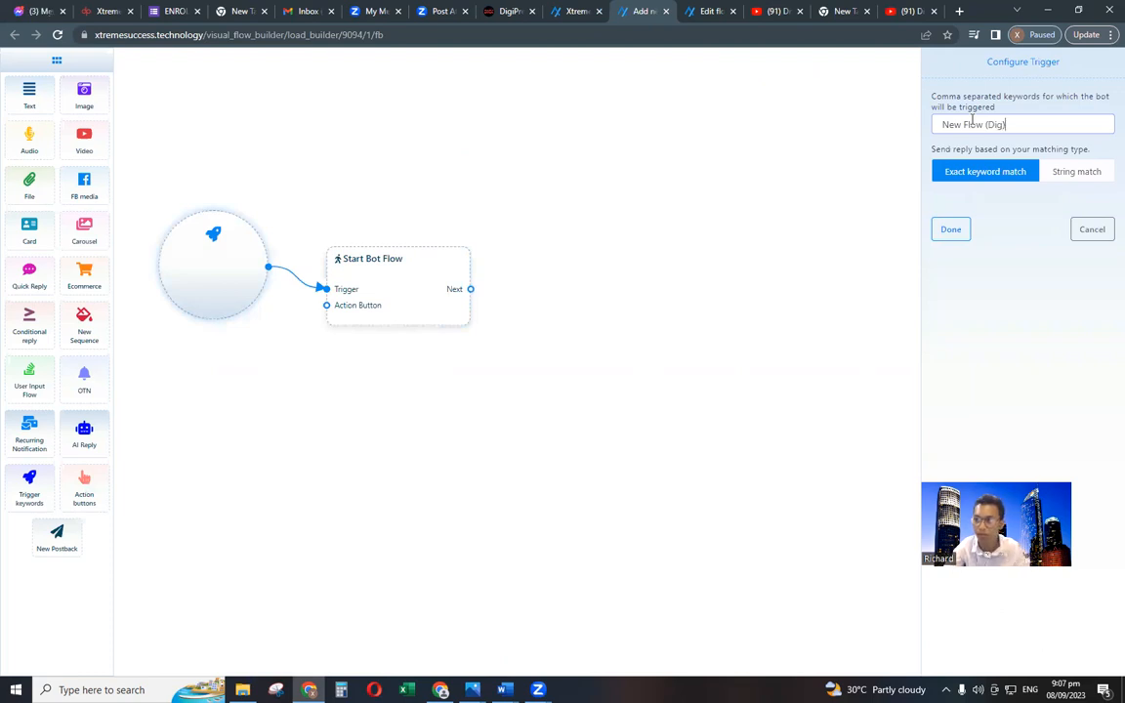
{"action": "key", "text": "BackSpace"}
{"action": "type", "text": "i"}
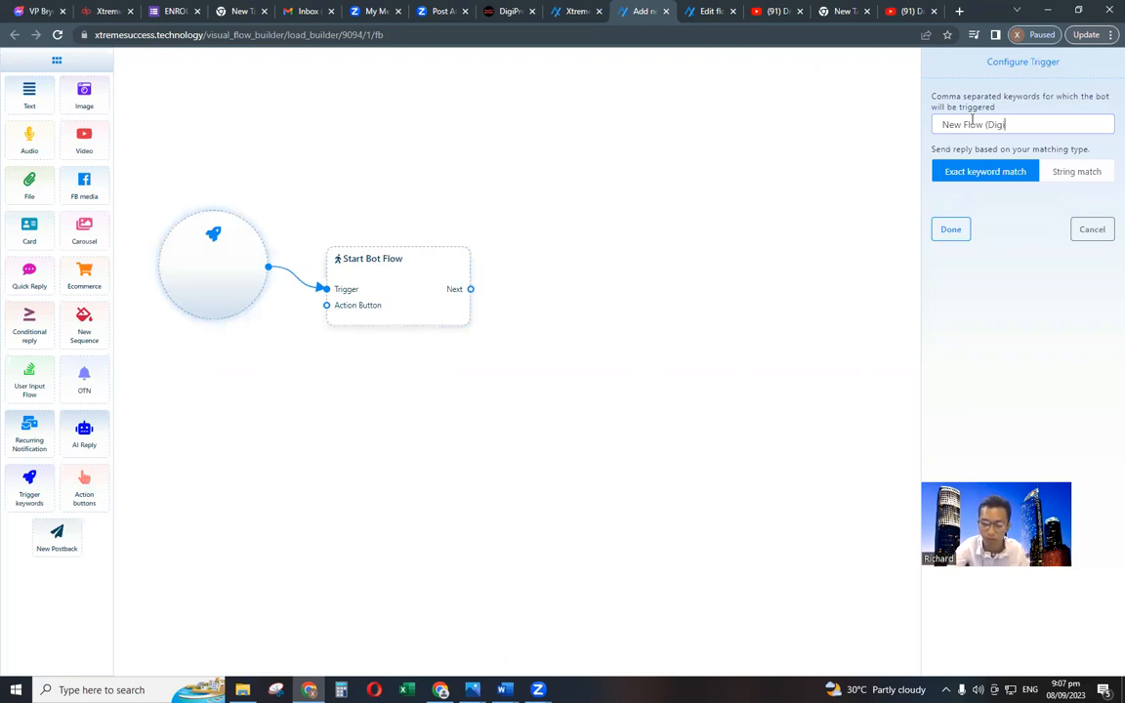
{"action": "type", "text": ")"}
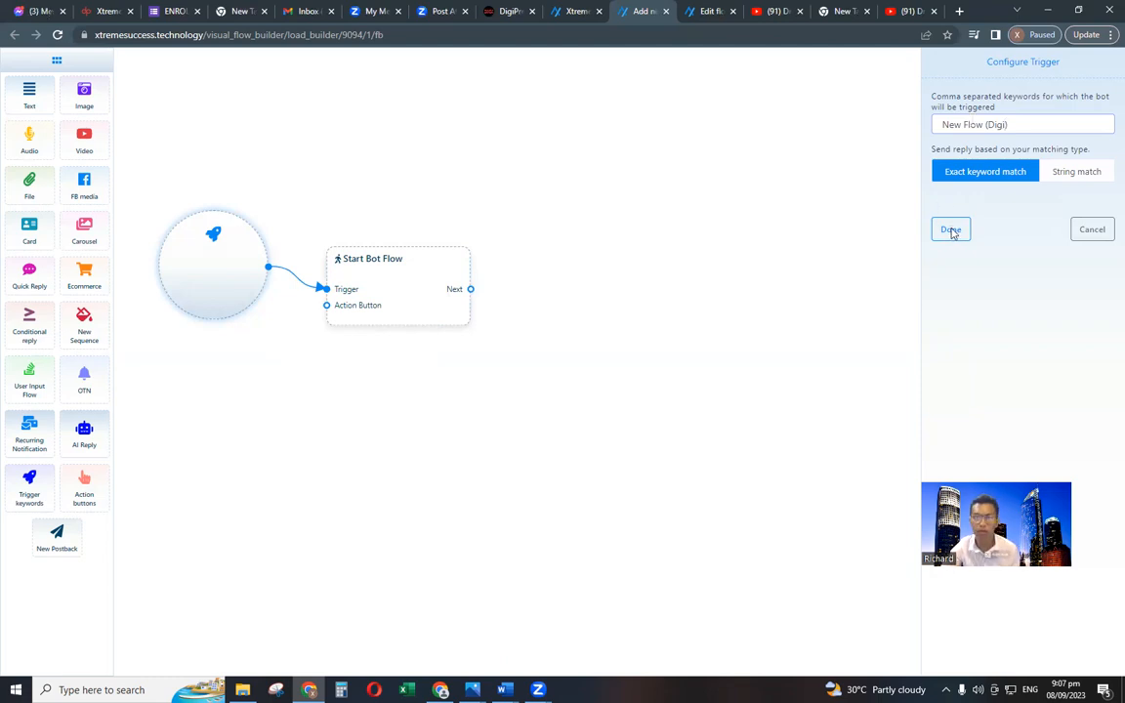
{"action": "left_click", "coordinate": [950, 228]}
Copy the trigger keyword "New Flow (Digi)" and use it as the title of the Start Bot Flow block.
{"action": "left_click", "coordinate": [375, 290]}
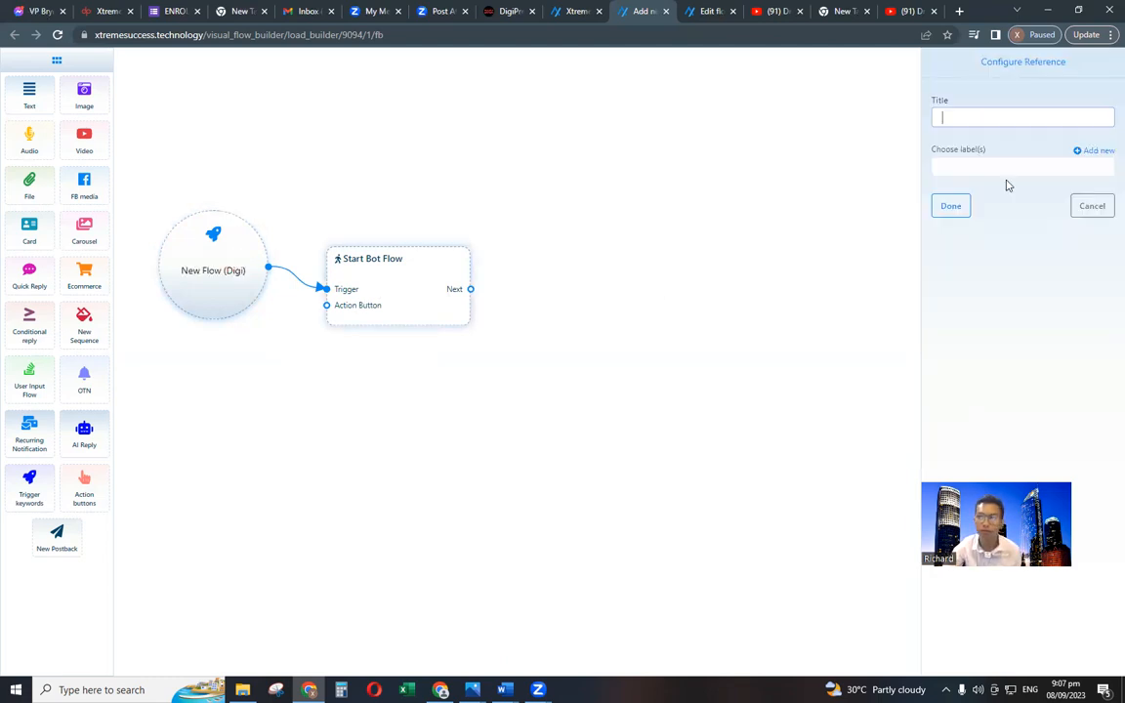
{"action": "left_click", "coordinate": [189, 263]}
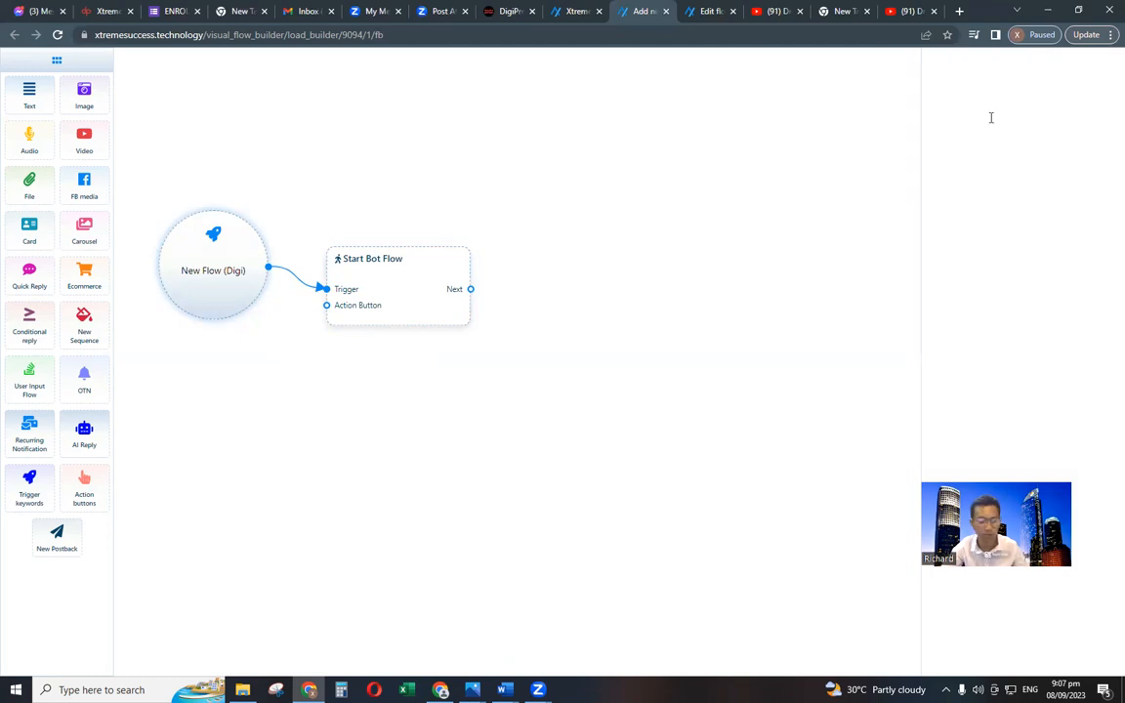
{"action": "triple_click", "coordinate": [991, 119]}
{"action": "key", "text": "ctrl+c"}
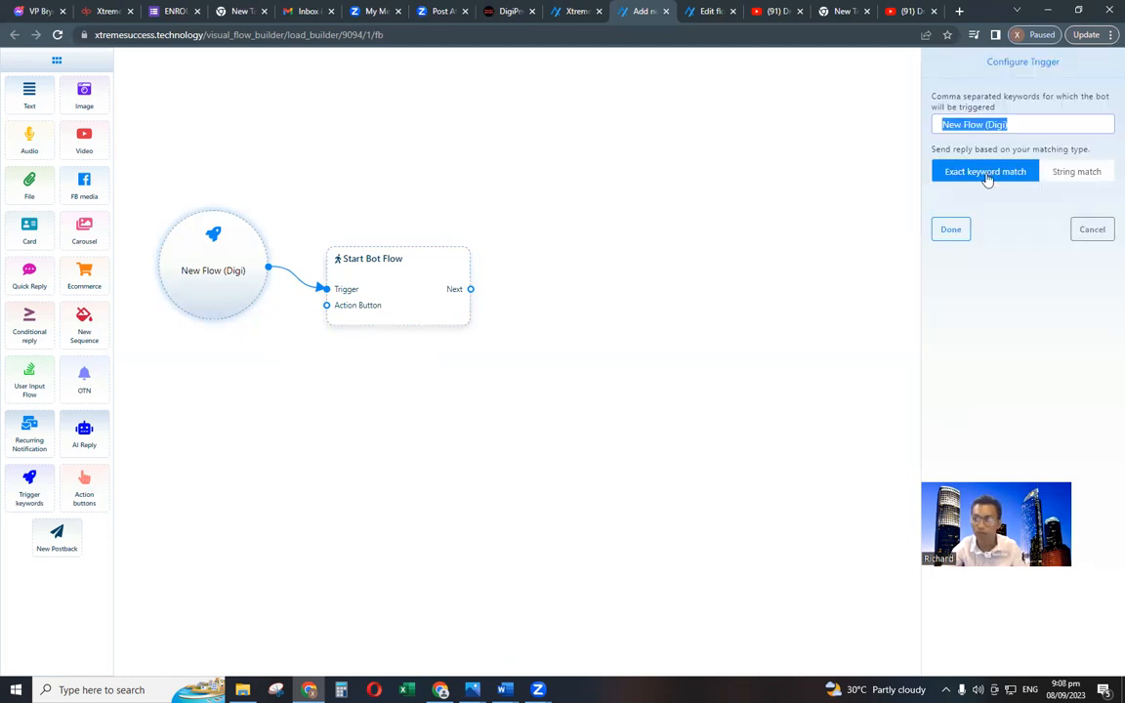
{"action": "left_click", "coordinate": [945, 228]}
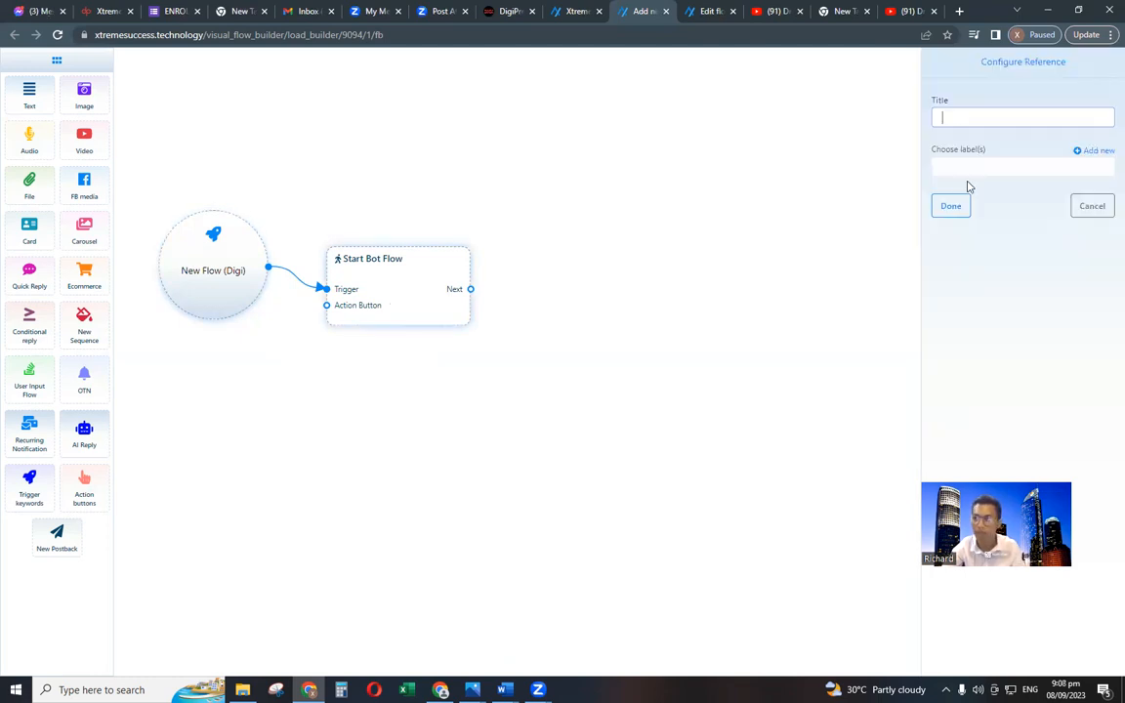
{"action": "key", "text": "ctrl+v"}
{"action": "key", "text": "Return"}
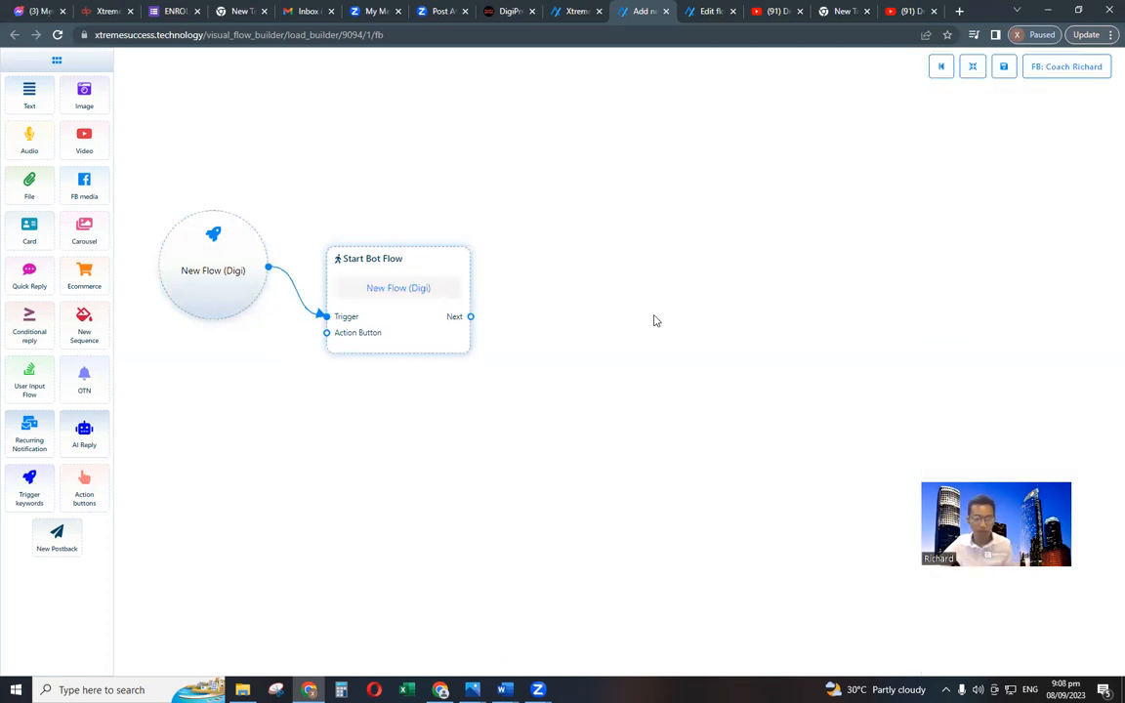
Remove the trigger keyword block and add a Text block after Start Bot Flow, with typing display on and a 3-second reply delay.
{"action": "left_click", "coordinate": [276, 266]}
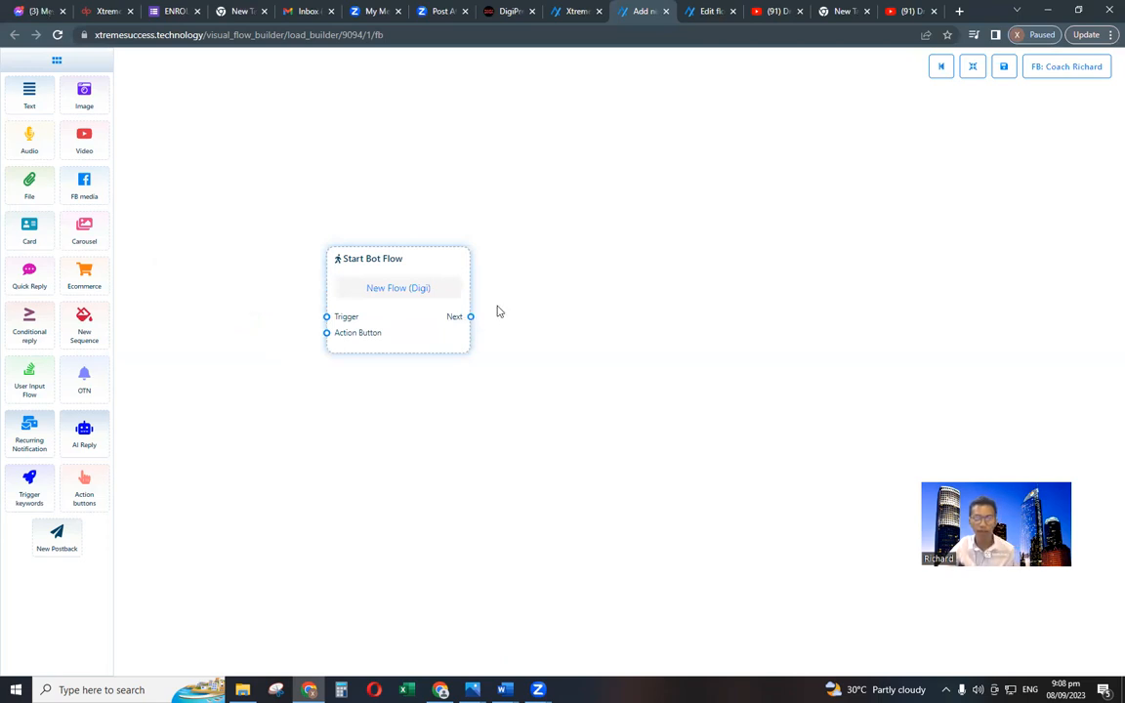
{"action": "left_click_drag", "start_coordinate": [471, 317], "coordinate": [508, 311]}
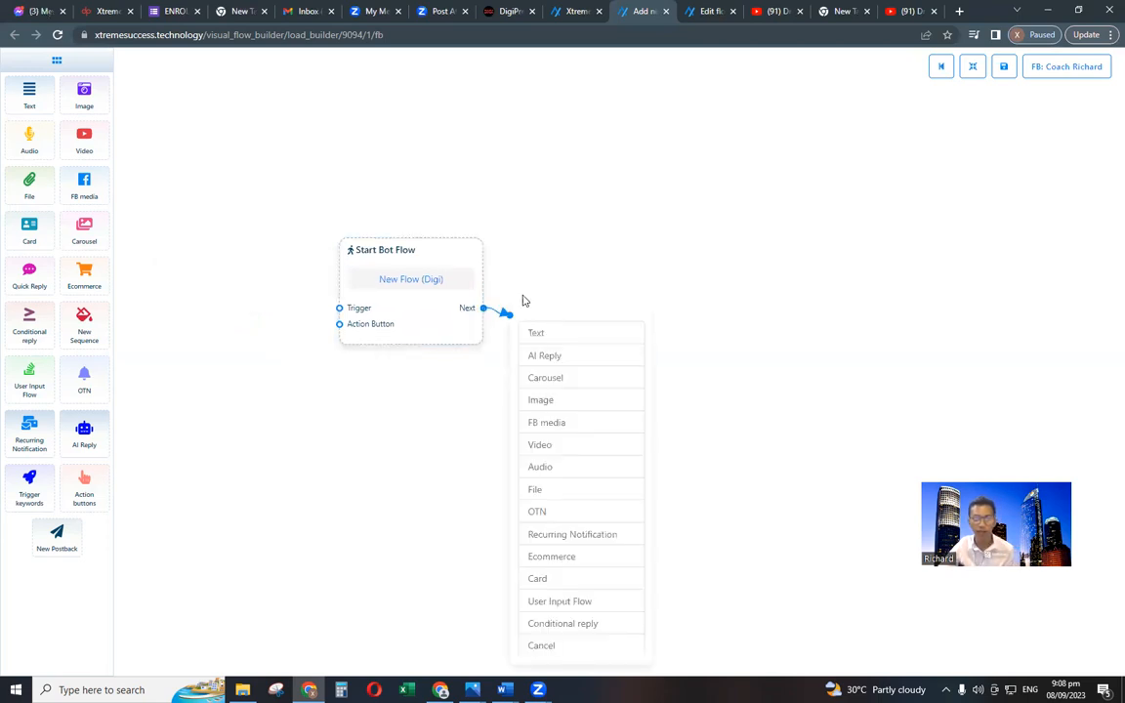
{"action": "left_click", "coordinate": [608, 332]}
{"action": "left_click", "coordinate": [944, 266]}
{"action": "left_click_drag", "start_coordinate": [939, 306], "coordinate": [946, 306]}
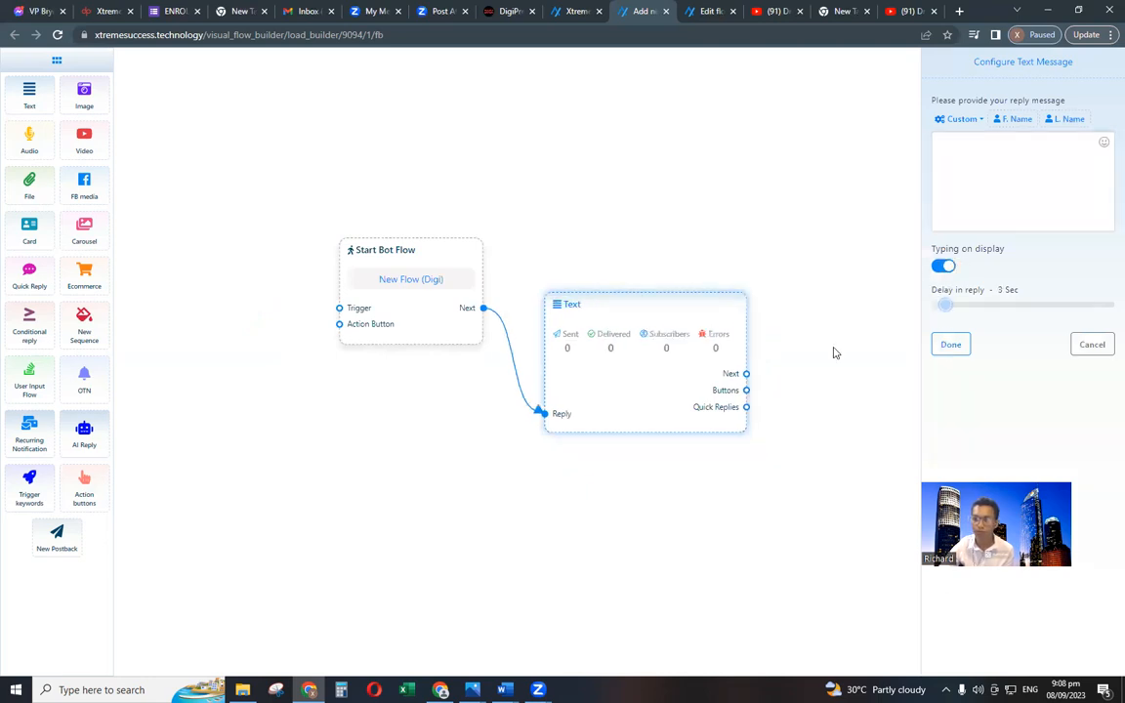
Set the Text block's reply message to "Hello, #LEAD_USER_FIRST_NAME# eto na ang details sa baba", using the first-name variable.
{"action": "left_click", "coordinate": [991, 160]}
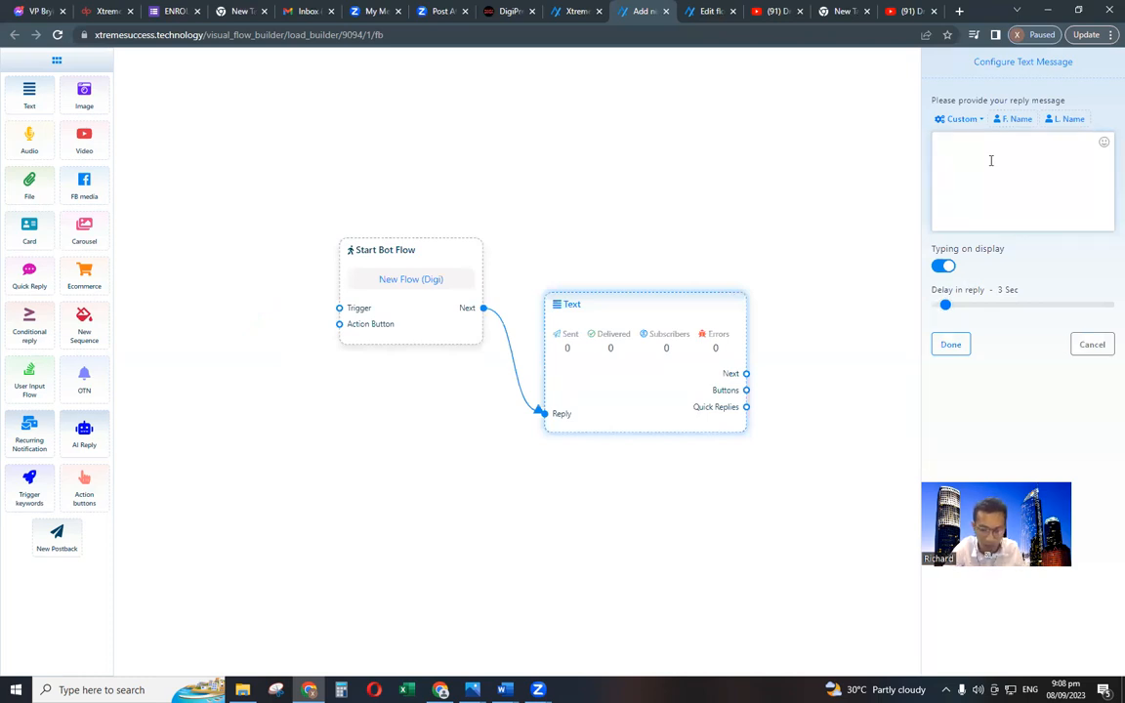
{"action": "type", "text": "Hi"}
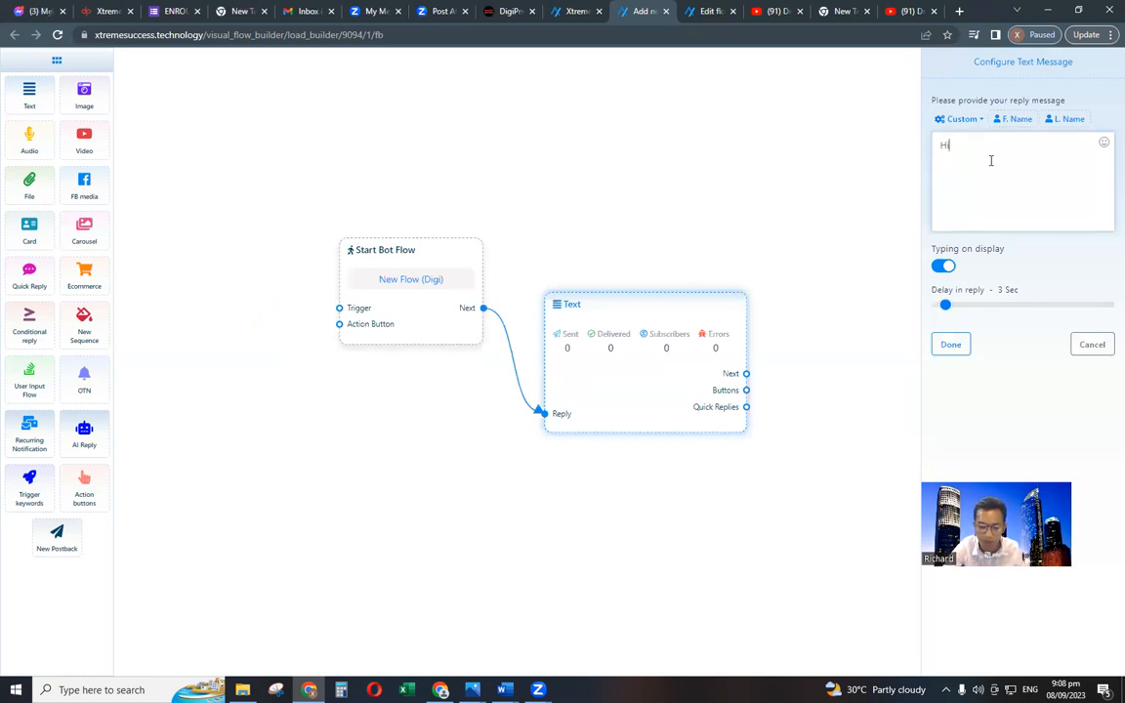
{"action": "type", "text": "llo"}
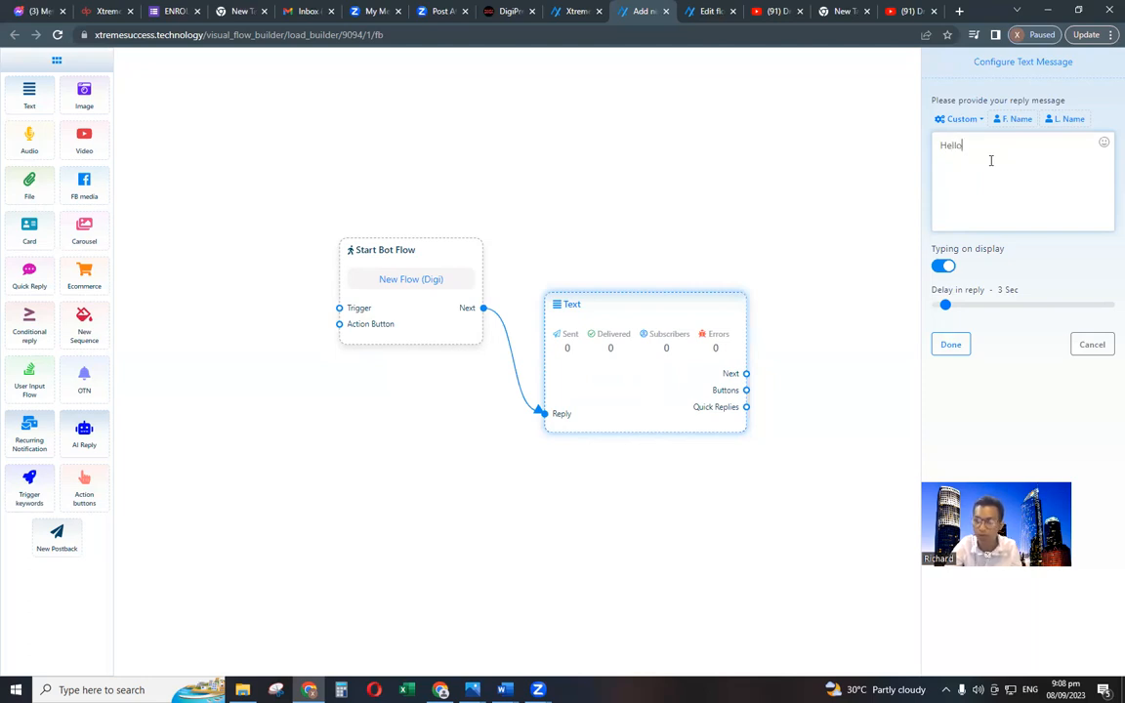
{"action": "left_click", "coordinate": [1026, 123]}
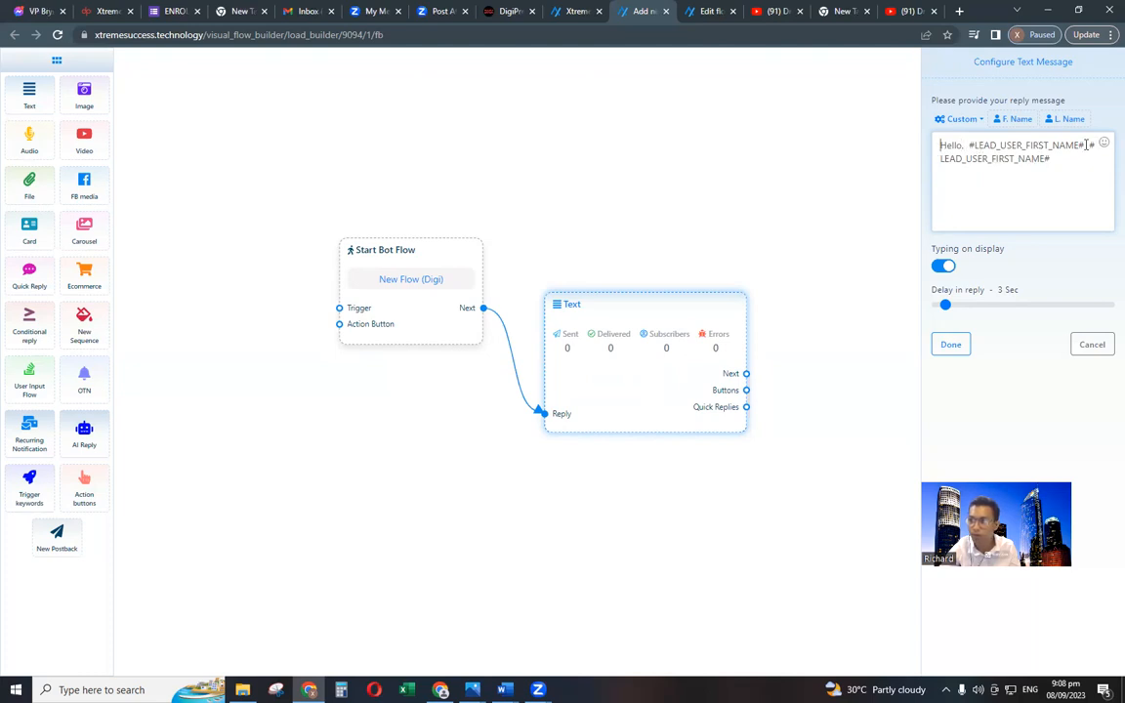
{"action": "left_click_drag", "start_coordinate": [1087, 145], "coordinate": [1088, 162]}
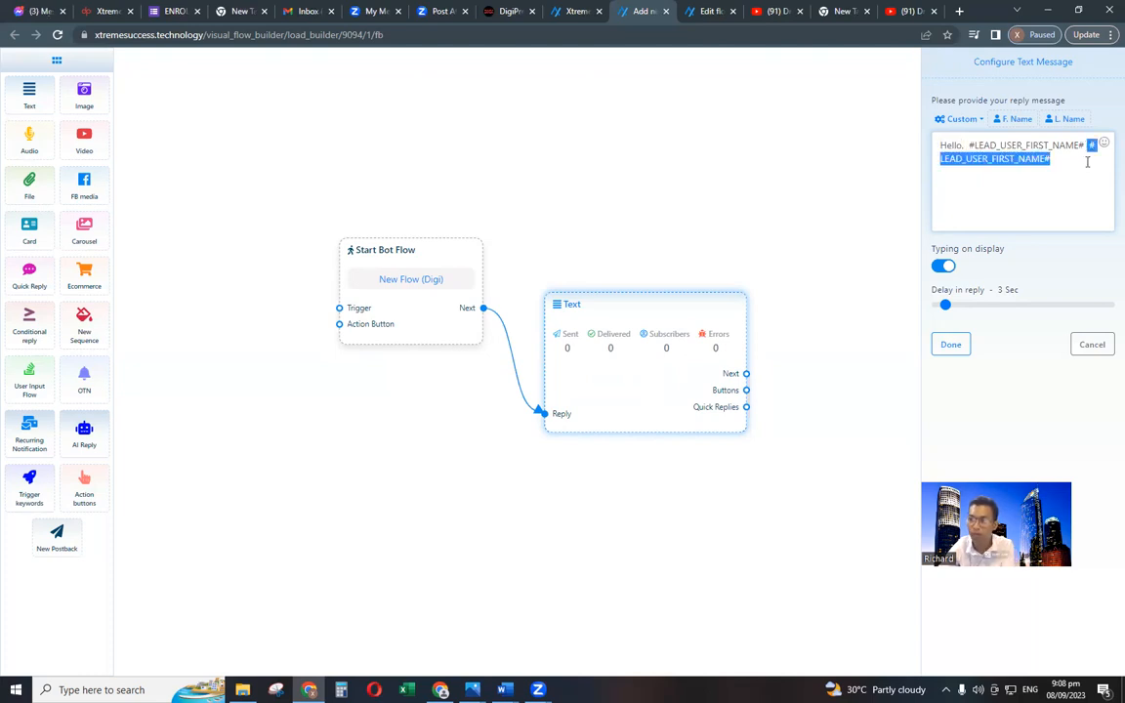
{"action": "key", "text": "BackSpace"}
{"action": "type", "text": "eto na"}
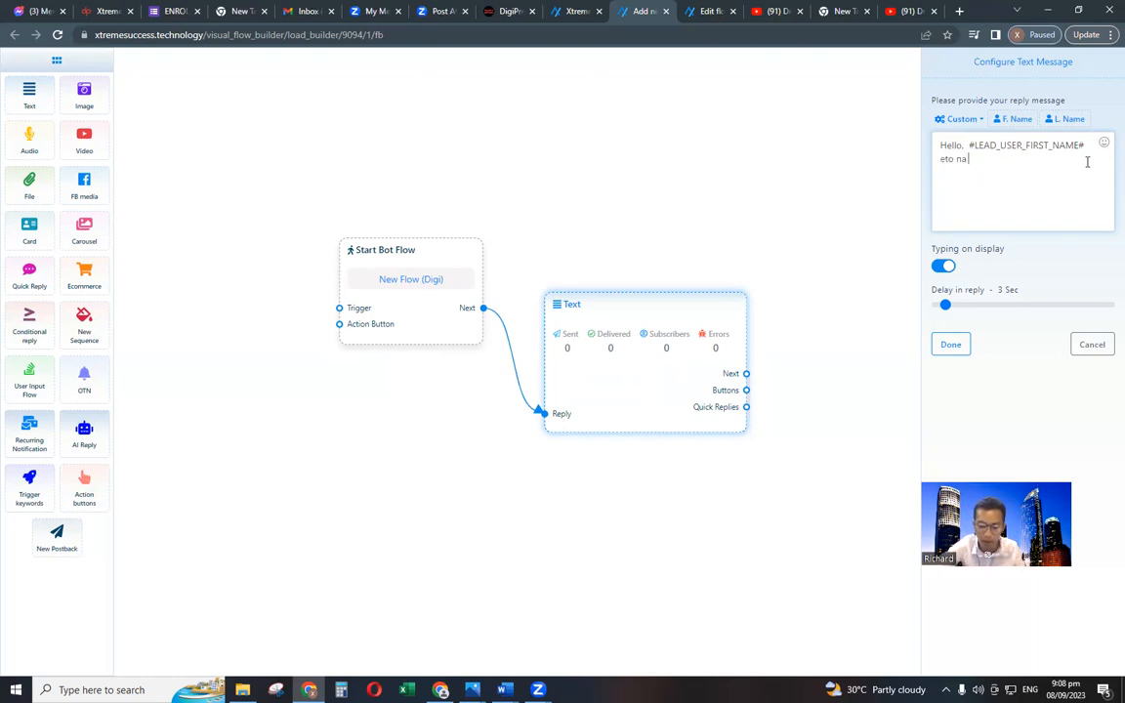
{"action": "type", "text": " ang details sa baba"}
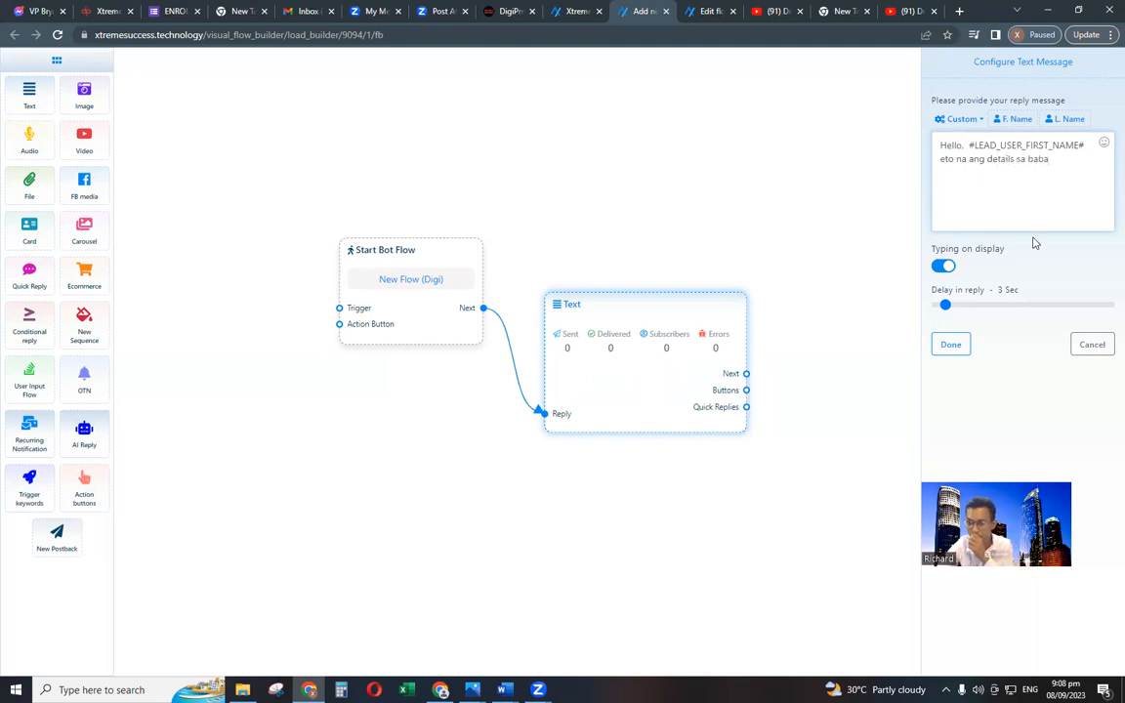
{"action": "left_click", "coordinate": [953, 344]}
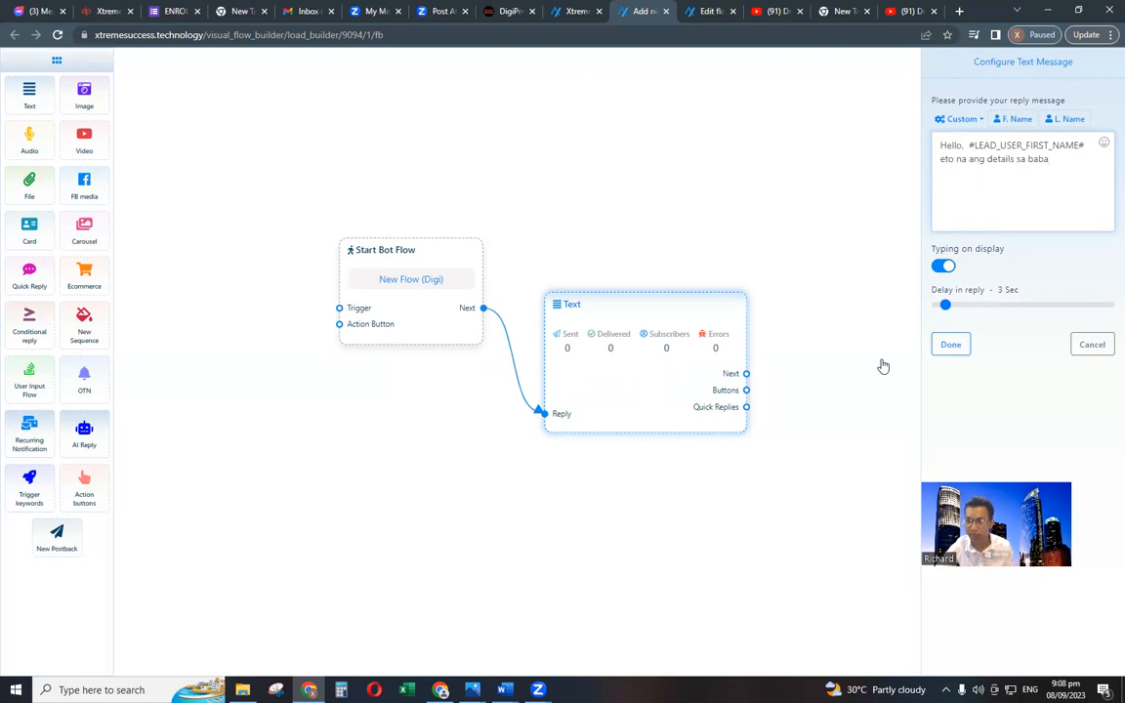
Add a button to the Text block with the text "CLICK HERE" and the button type New postback.
{"action": "left_click_drag", "start_coordinate": [807, 373], "coordinate": [669, 290]}
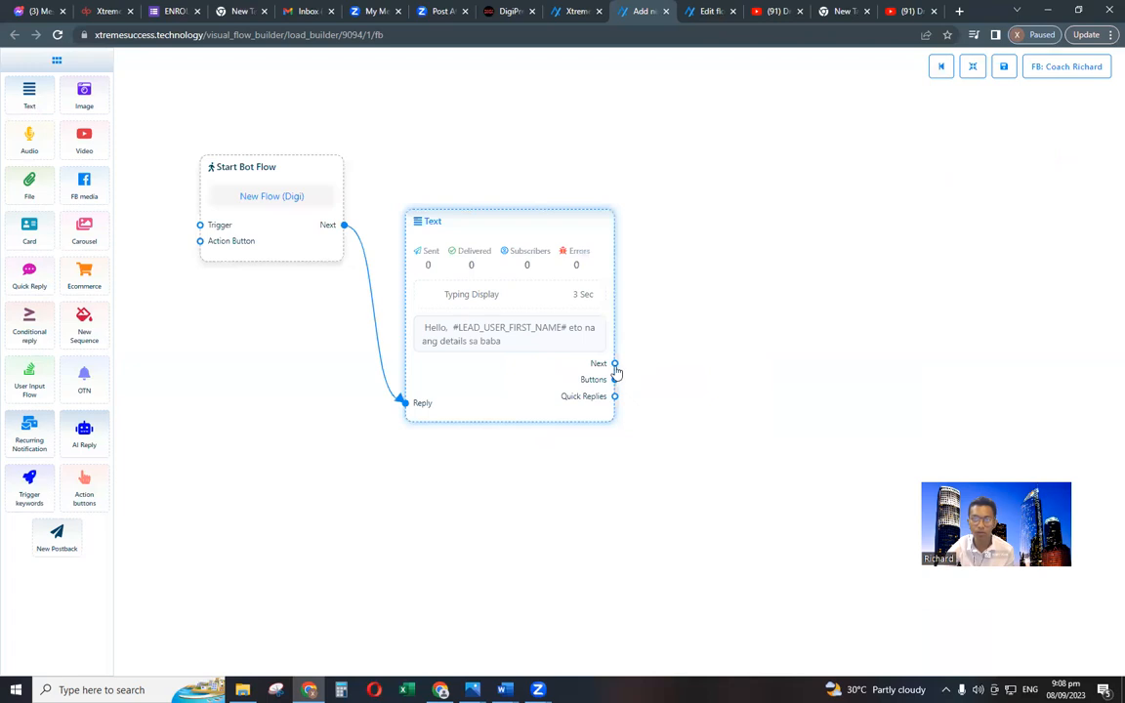
{"action": "left_click", "coordinate": [614, 379]}
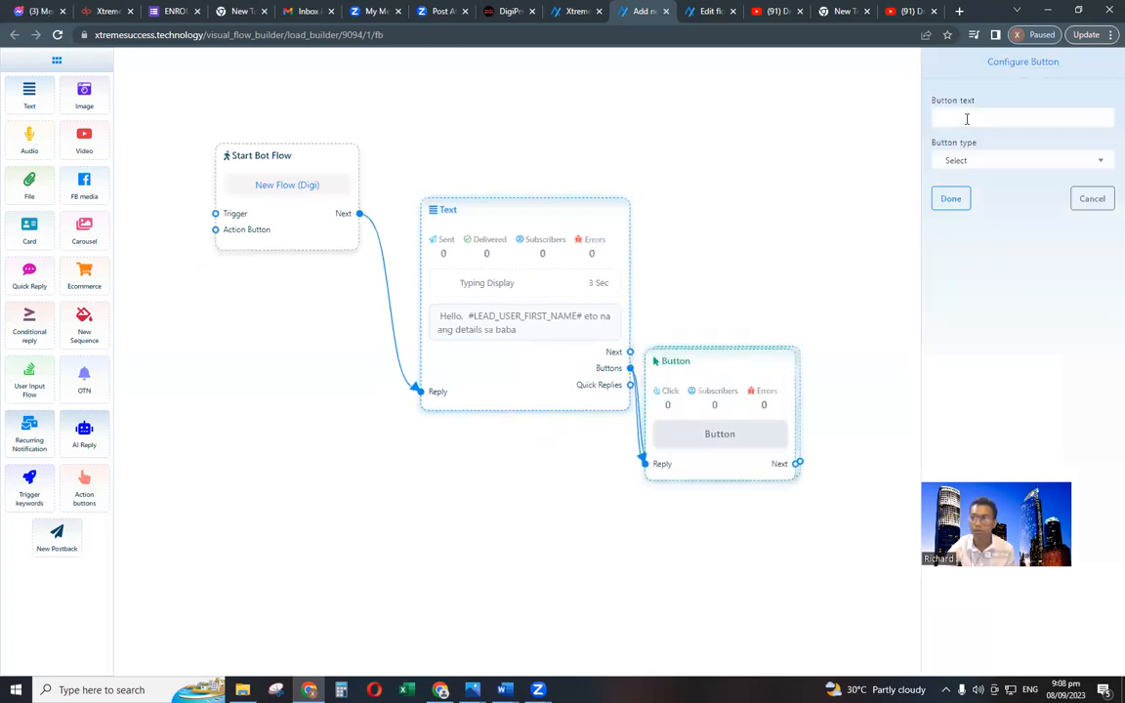
{"action": "left_click", "coordinate": [967, 118]}
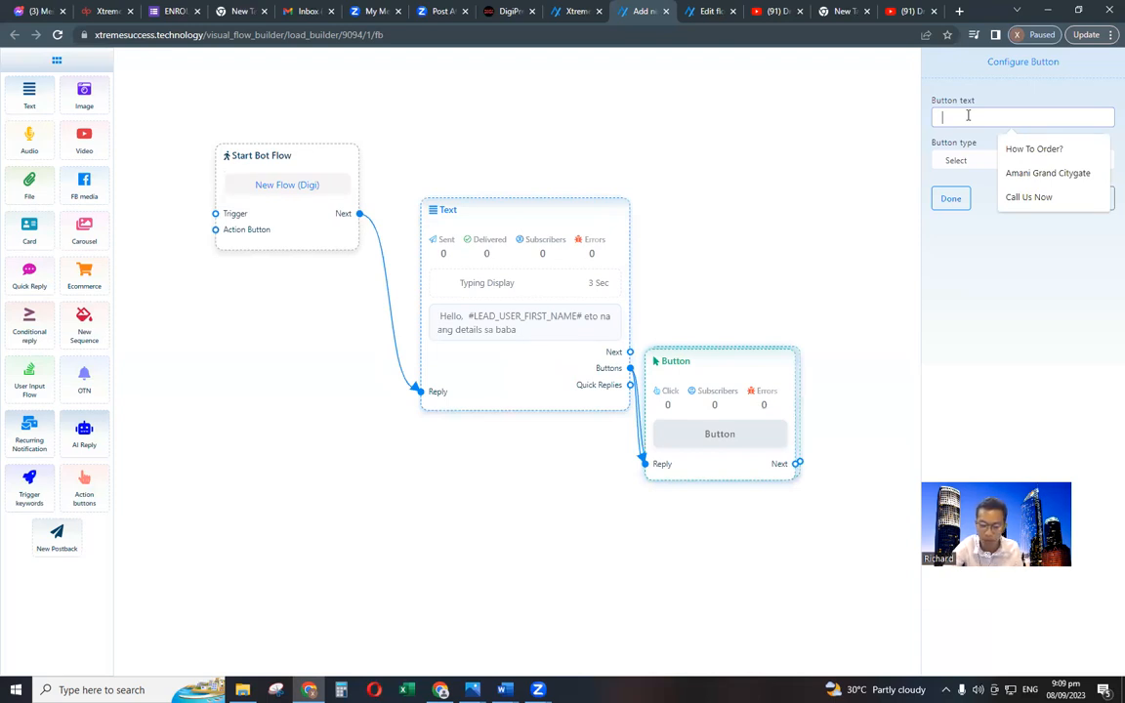
{"action": "type", "text": "CLICK HERE"}
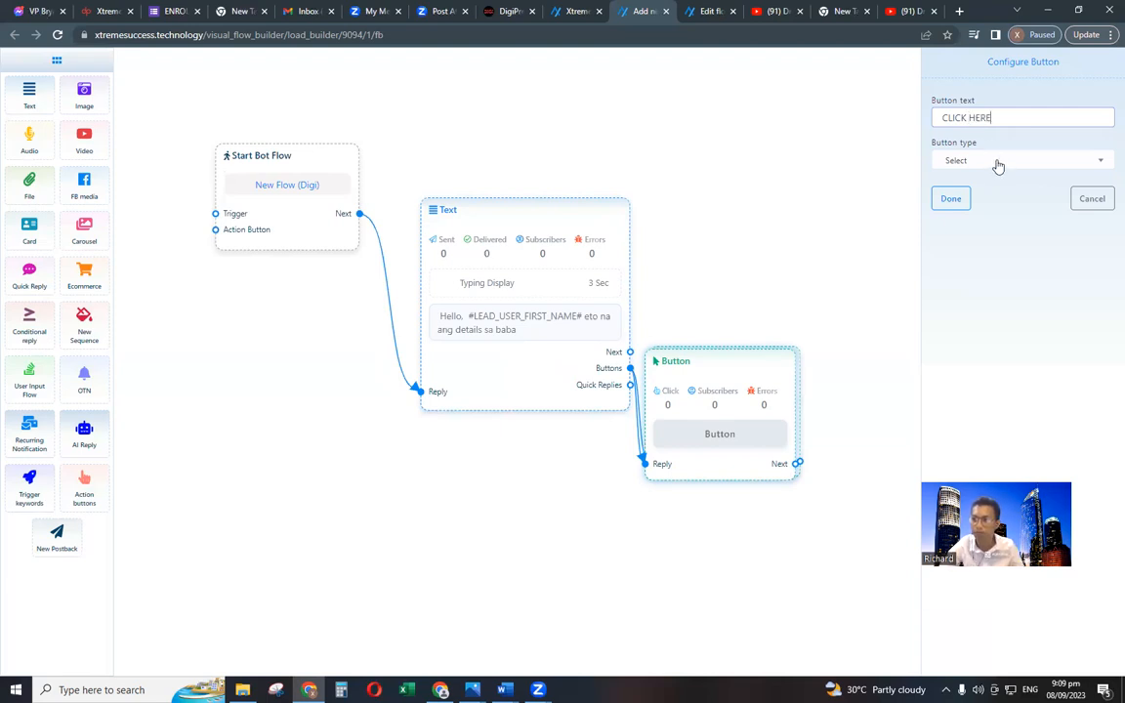
{"action": "left_click", "coordinate": [996, 161]}
{"action": "left_click", "coordinate": [962, 244]}
{"action": "left_click", "coordinate": [952, 199]}
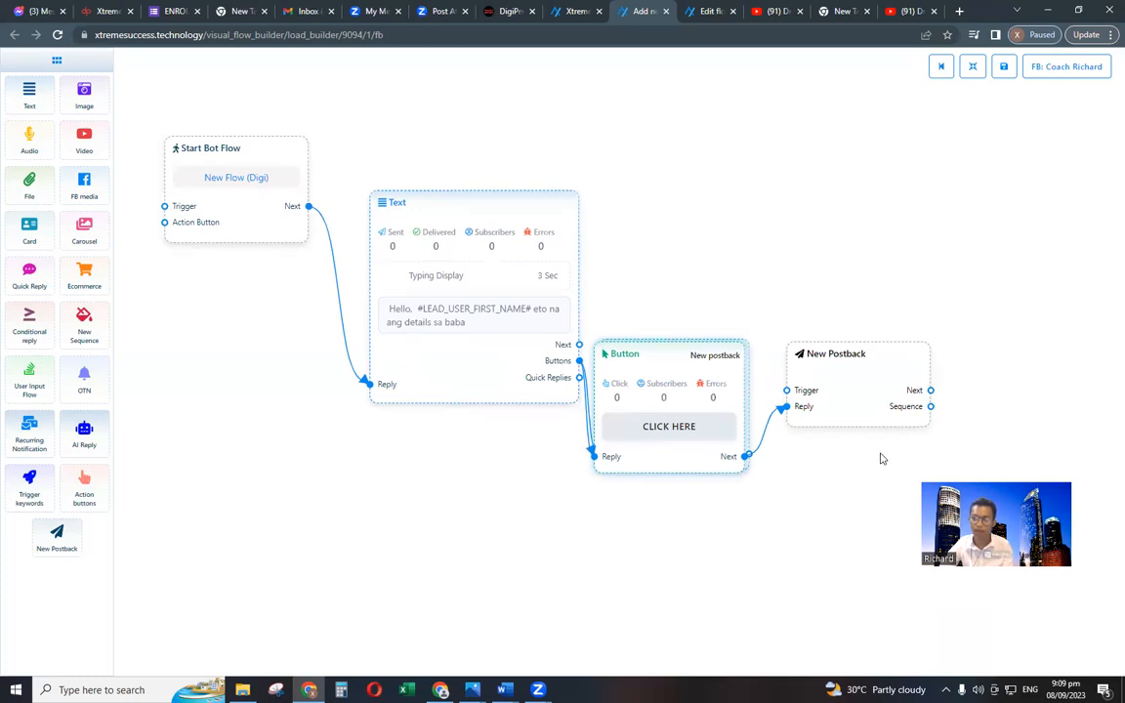
Move the CLICK HERE button above New Postback, delete the duplicate button underneath it, and shift the New Postback block slightly lower.
{"action": "scroll", "coordinate": [882, 457], "scroll_direction": "down", "scroll_amount": 2}
{"action": "left_click_drag", "start_coordinate": [785, 426], "coordinate": [715, 390]}
{"action": "left_click_drag", "start_coordinate": [650, 348], "coordinate": [664, 198]}
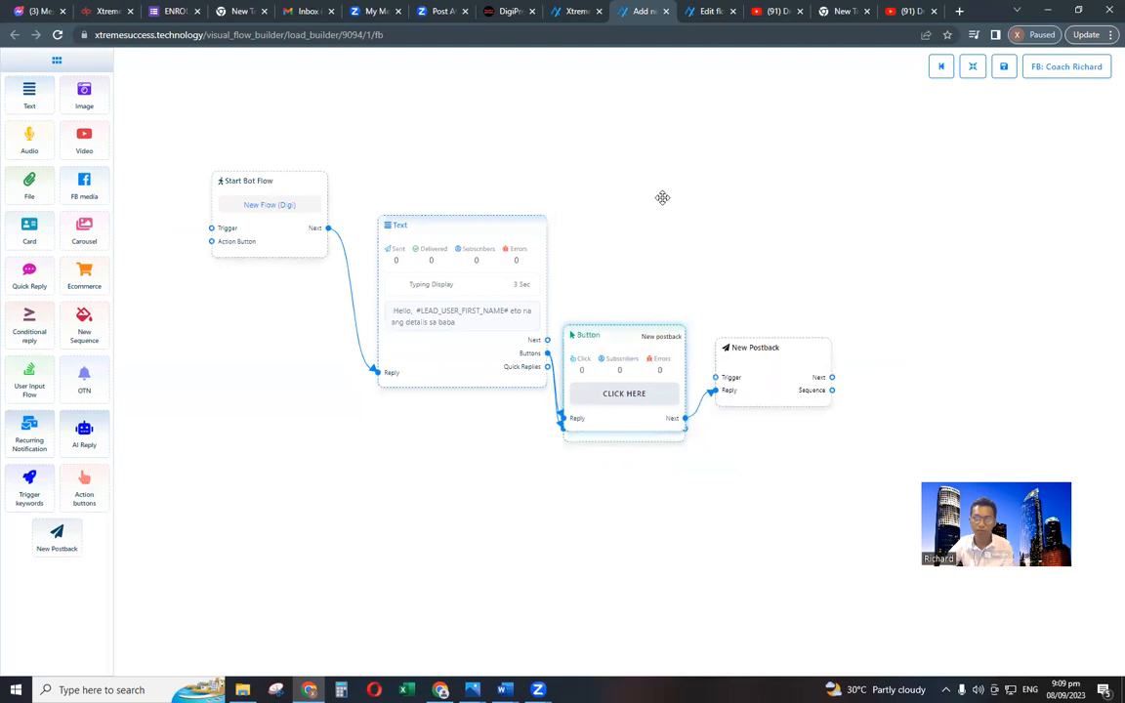
{"action": "right_click", "coordinate": [663, 382]}
{"action": "left_click", "coordinate": [674, 383]}
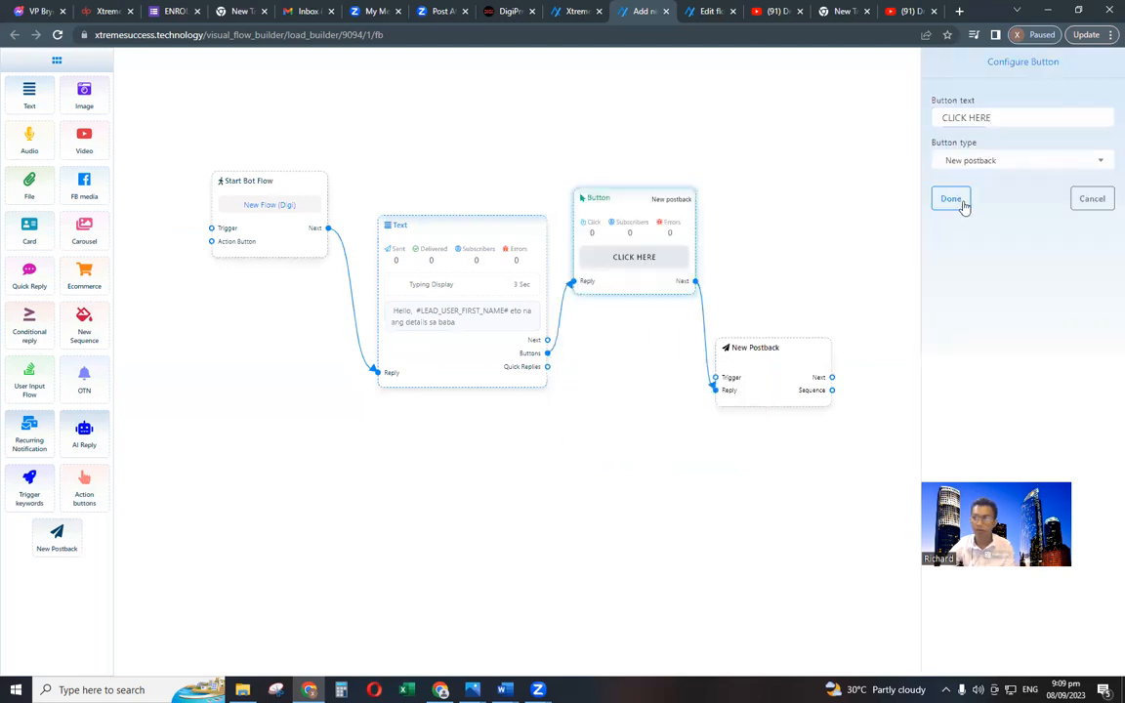
{"action": "left_click", "coordinate": [962, 201]}
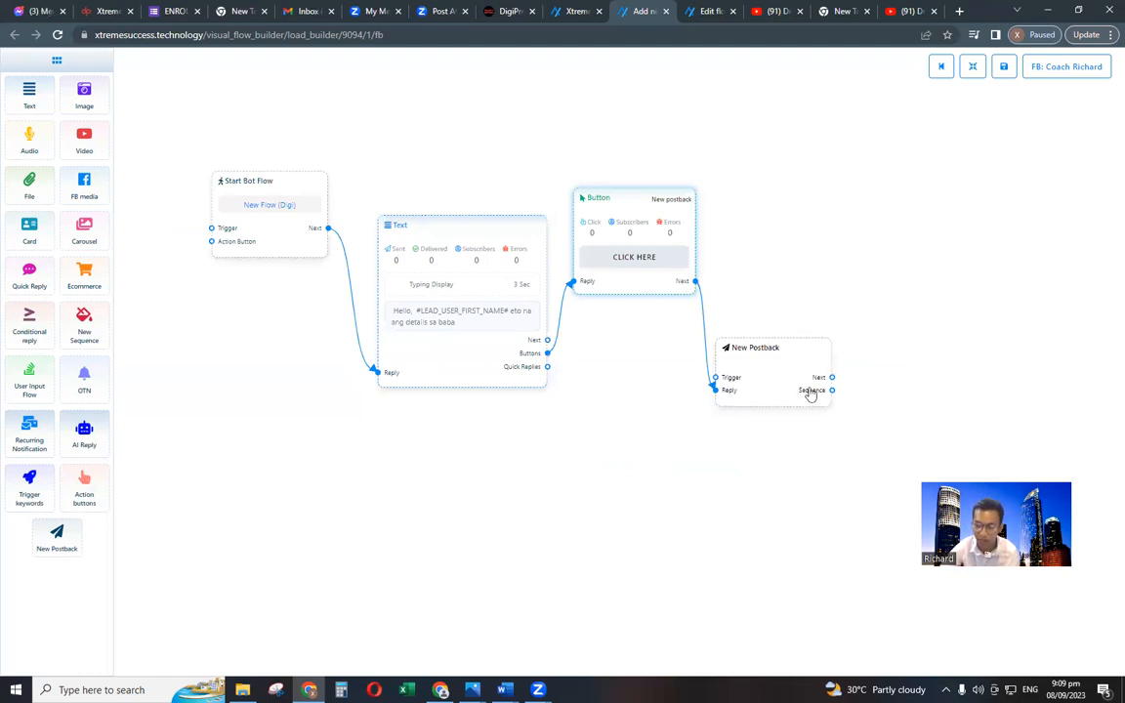
{"action": "left_click_drag", "start_coordinate": [810, 393], "coordinate": [817, 422]}
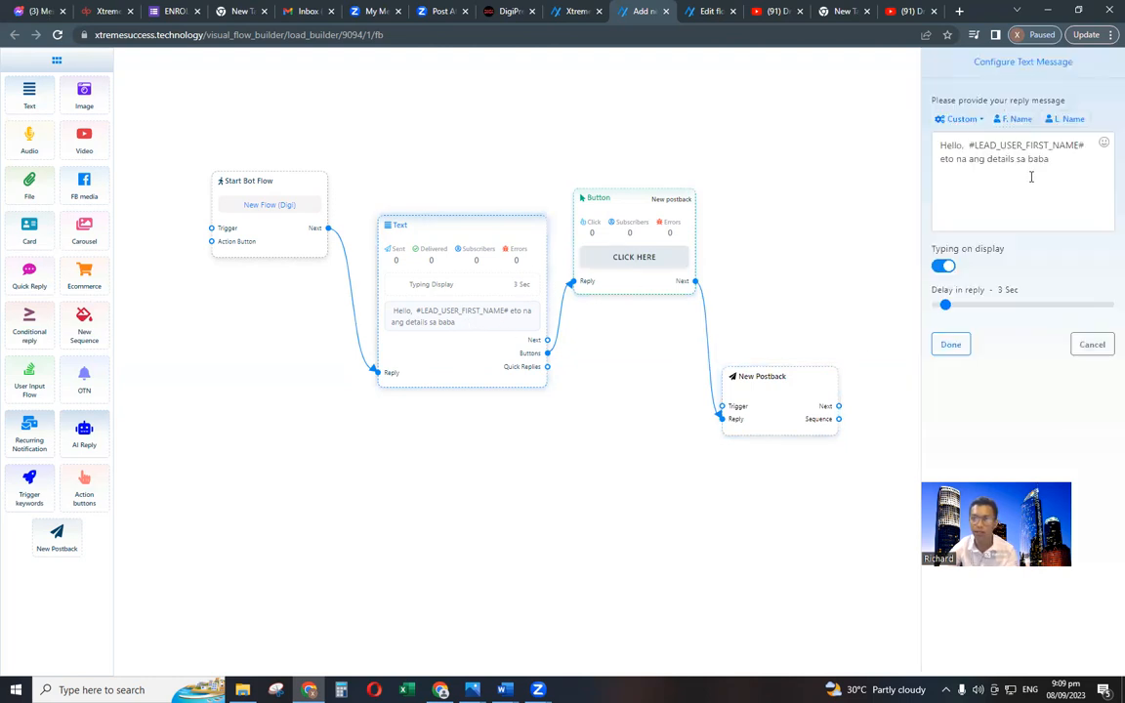
Remove the extra space after "Hello," in the reply message and add a separate paragraph reading: Click mo lang ang "CLICK HERE" na nasa button.
{"action": "left_click", "coordinate": [968, 149]}
{"action": "key", "text": "BackSpace"}
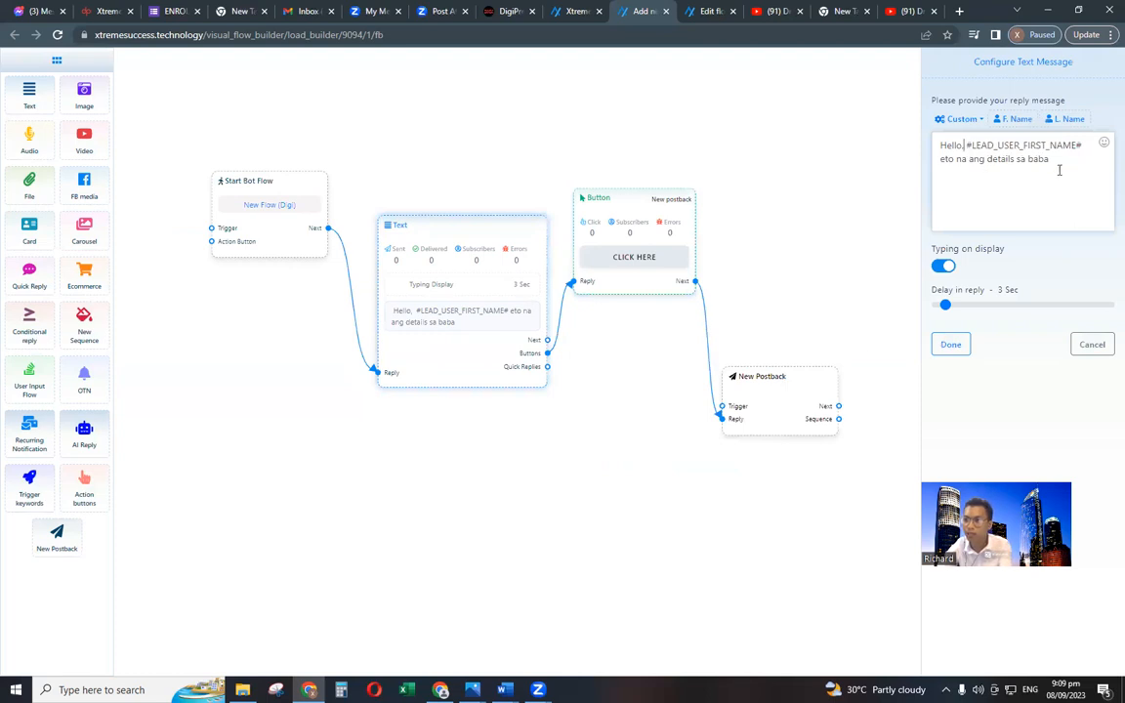
{"action": "left_click", "coordinate": [1060, 161]}
{"action": "key", "text": "Return"}
{"action": "key", "text": "Return"}
{"action": "type", "text": "Click mo lang ang"}
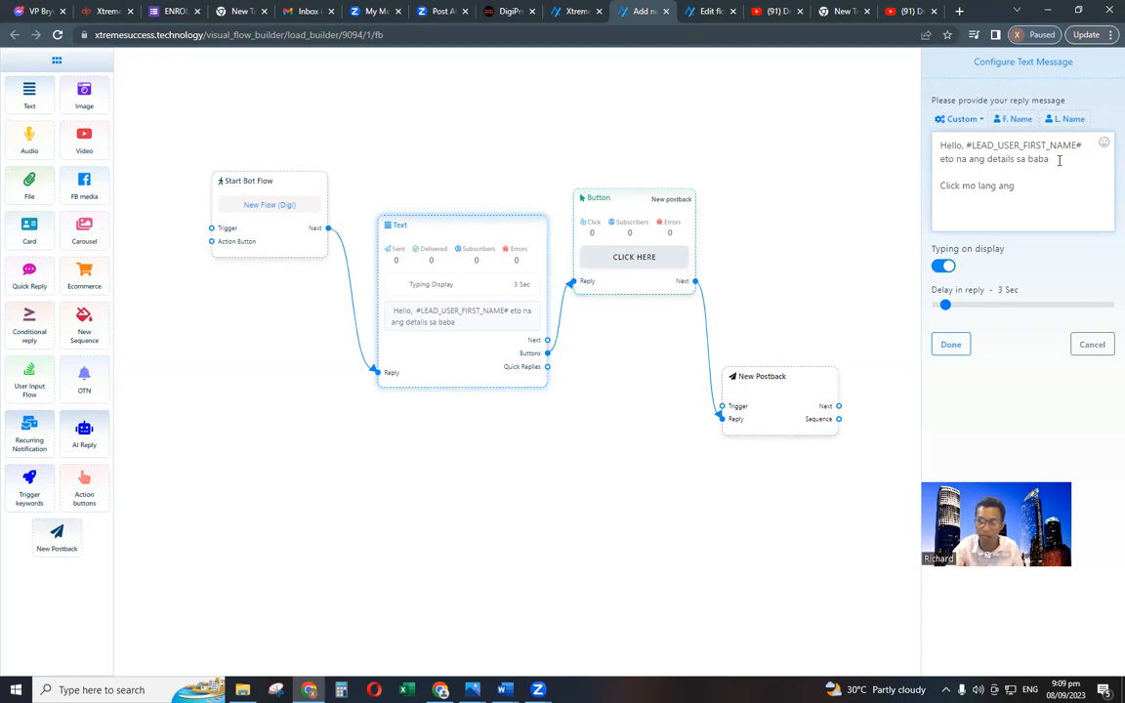
{"action": "type", "text": "\"CLICK HERE"}
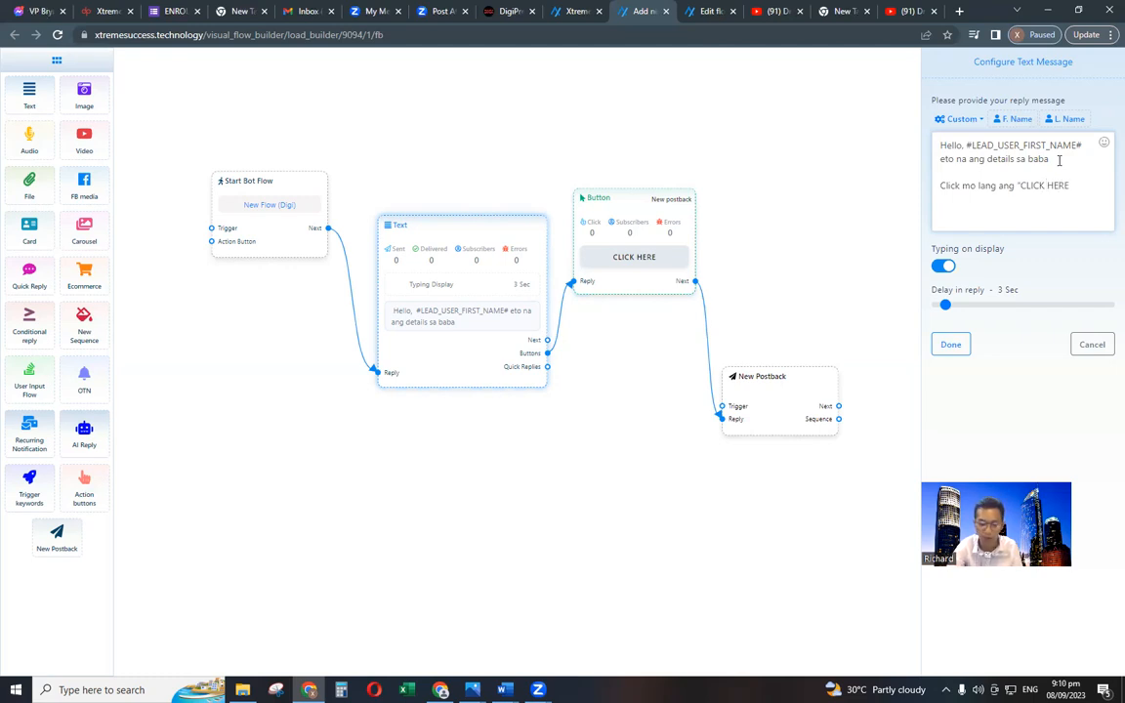
{"action": "type", "text": "\" na nasa button"}
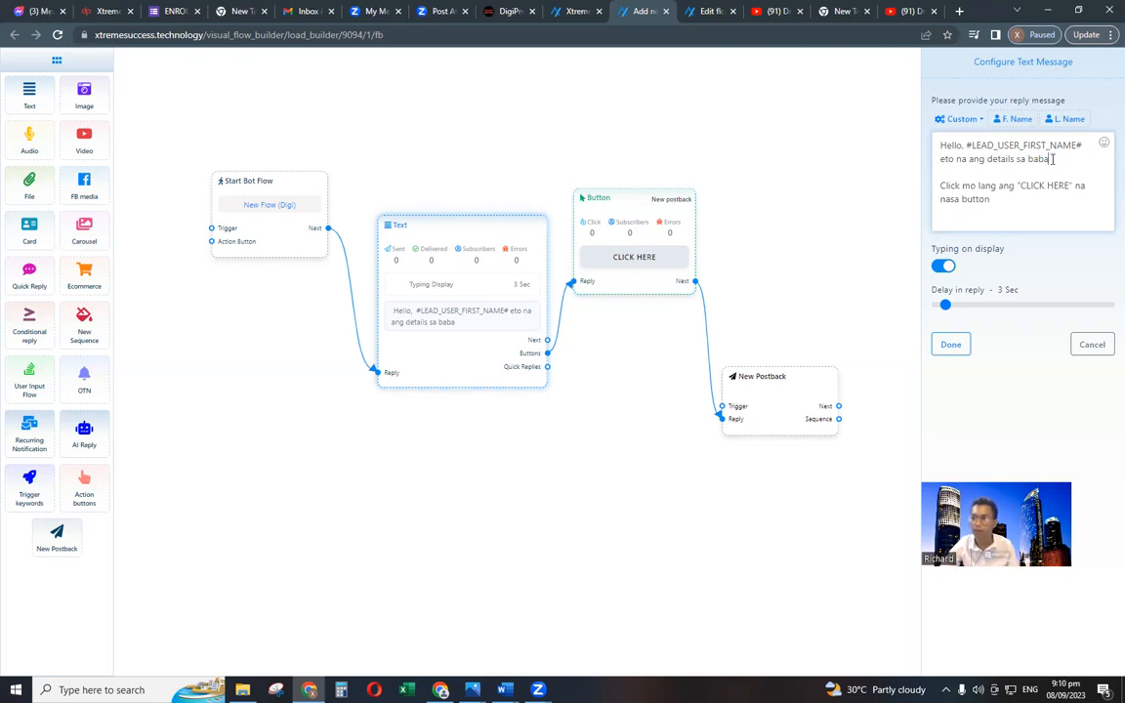
{"action": "left_click_drag", "start_coordinate": [1052, 159], "coordinate": [987, 159]}
{"action": "left_click_drag", "start_coordinate": [1000, 159], "coordinate": [957, 164]}
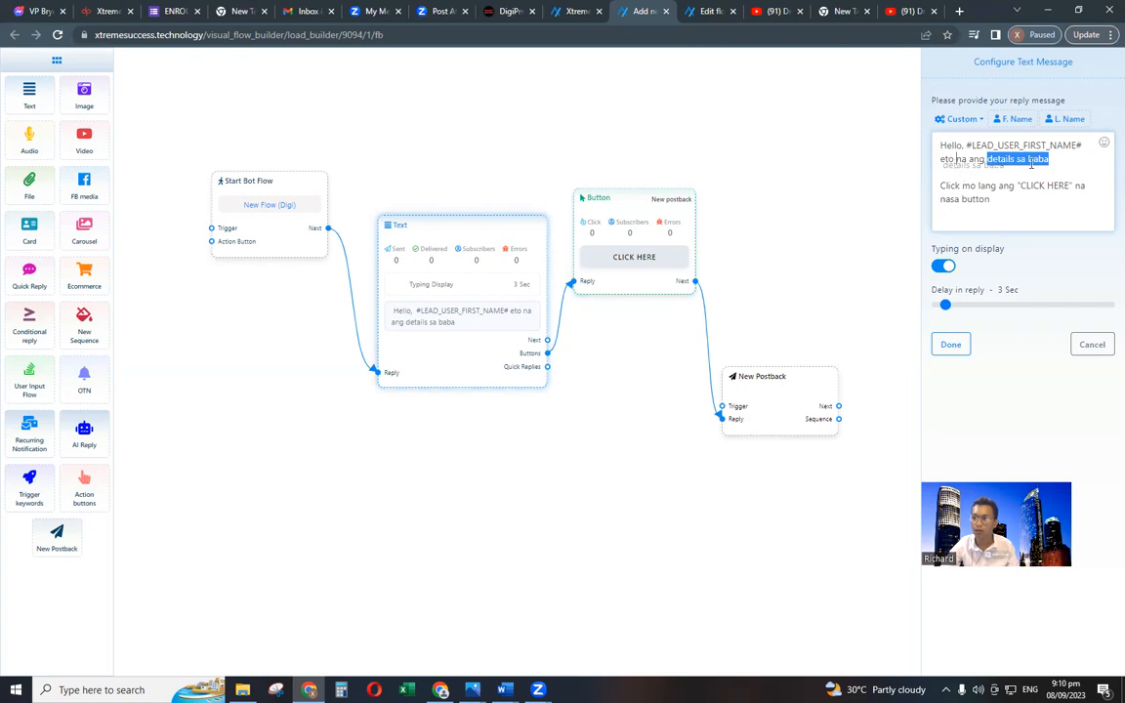
{"action": "left_click_drag", "start_coordinate": [1032, 164], "coordinate": [956, 160]}
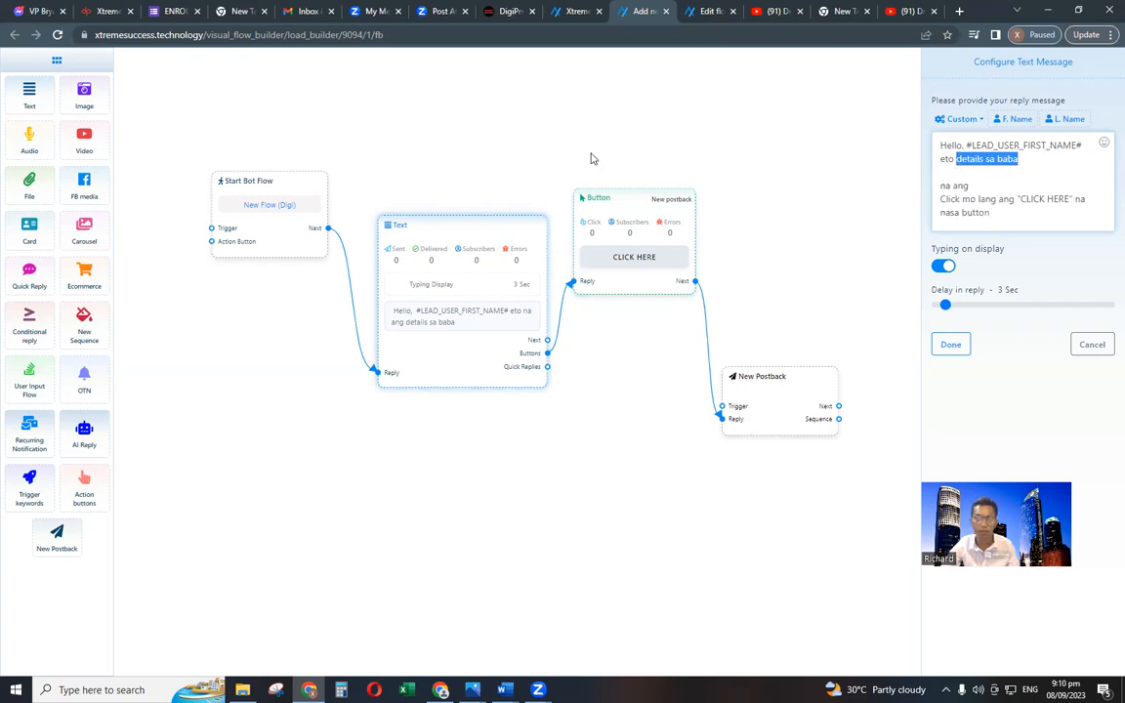
{"action": "key", "text": "ctrl+z"}
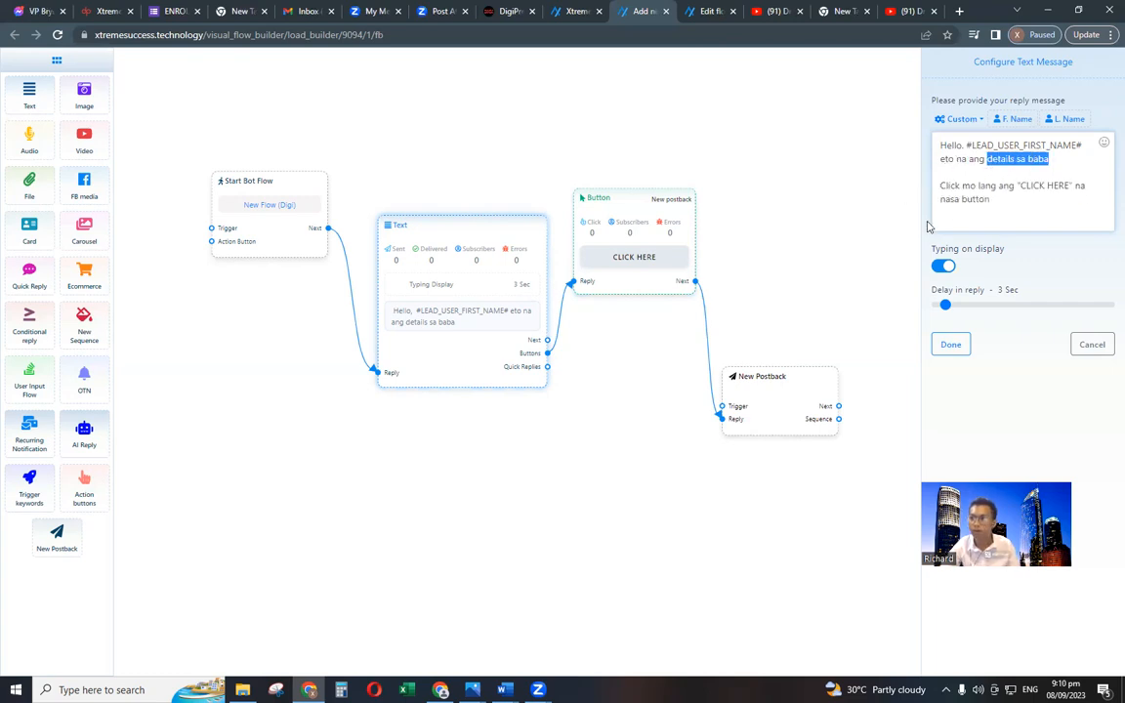
Save the edited reply message in the Text block.
{"action": "left_click", "coordinate": [987, 210]}
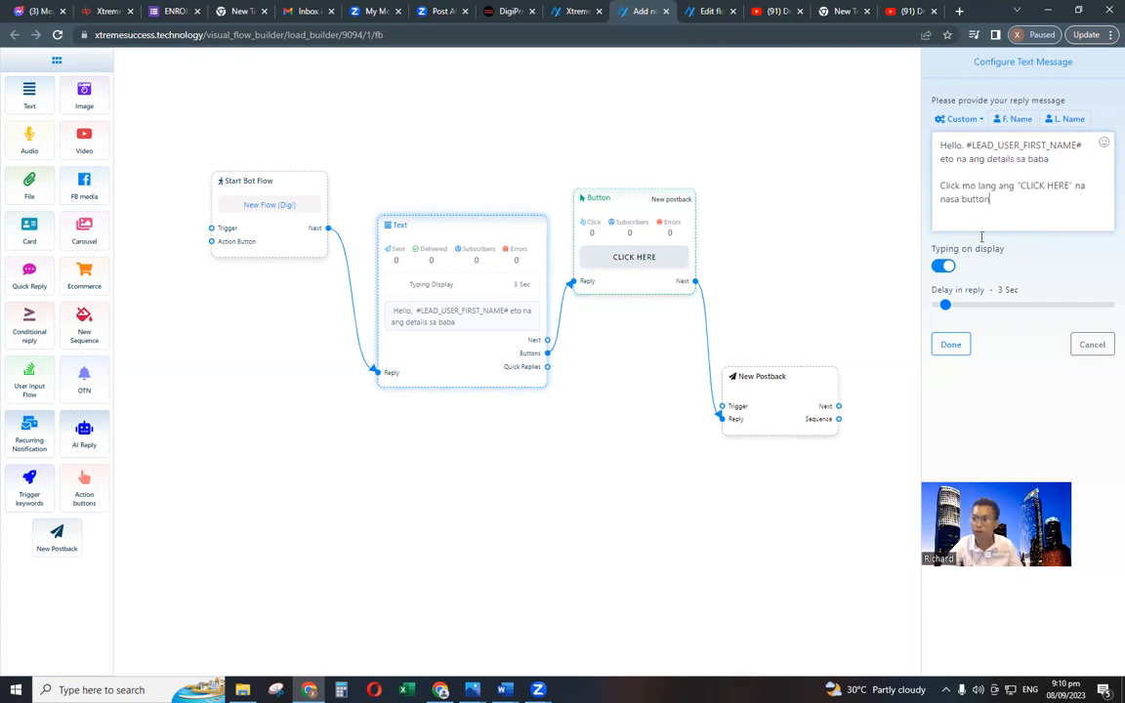
{"action": "left_click", "coordinate": [951, 344]}
Move the New Postback block up beside the CLICK HERE button block and open its configuration.
{"action": "left_click_drag", "start_coordinate": [790, 345], "coordinate": [770, 239]}
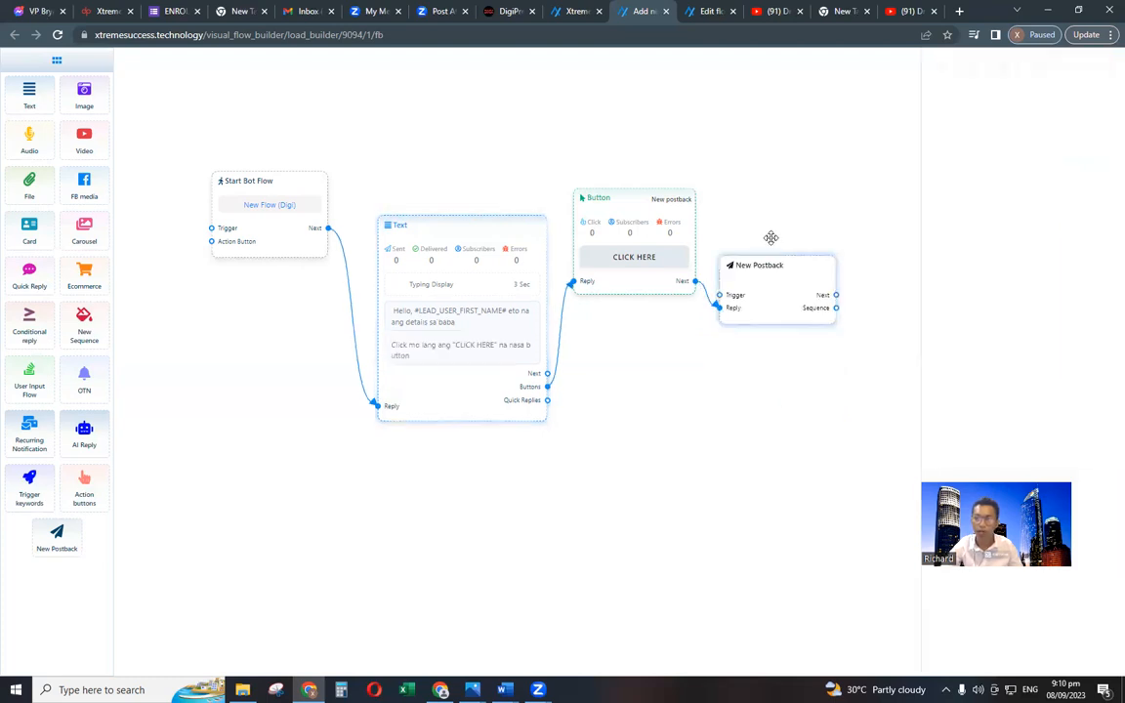
{"action": "left_click", "coordinate": [813, 272]}
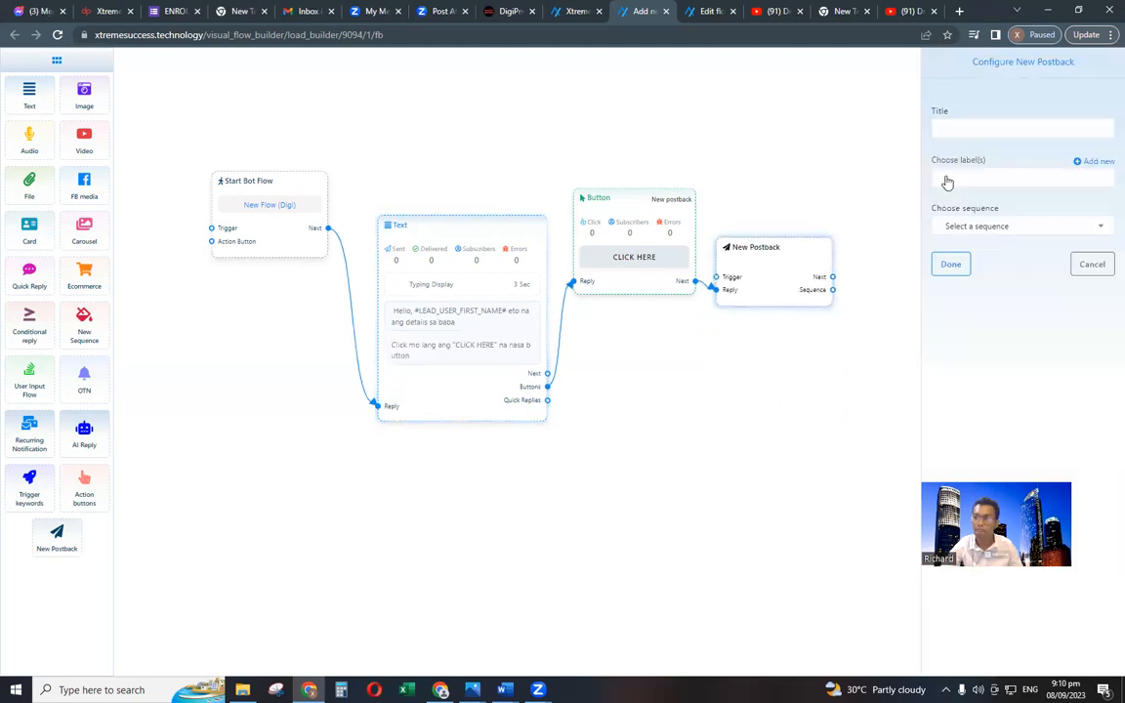
Title the new postback "Click here (Link digi)" and apply its settings.
{"action": "left_click", "coordinate": [973, 119]}
{"action": "type", "text": "C"}
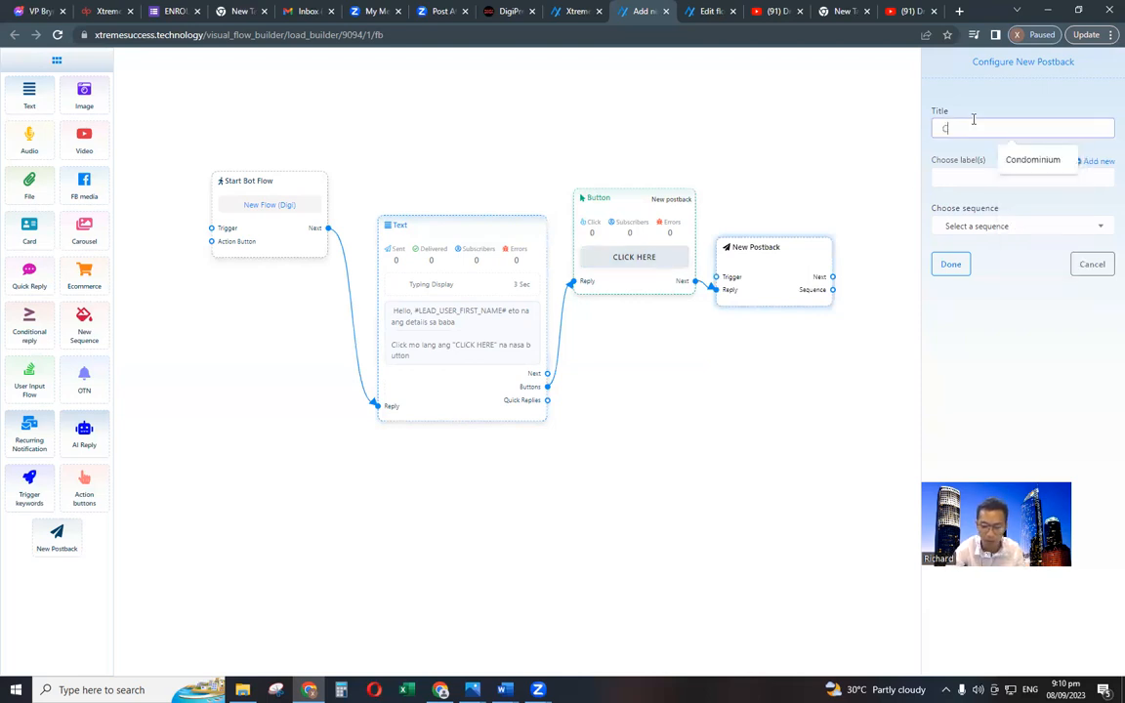
{"action": "type", "text": "lic"}
{"action": "type", "text": "k"}
{"action": "type", "text": " here"}
{"action": "type", "text": " 9"}
{"action": "type", "text": "P"}
{"action": "type", "text": "er"}
{"action": "key", "text": "BackSpace"}
{"action": "key", "text": "BackSpace"}
{"action": "key", "text": "BackSpace"}
{"action": "key", "text": "BackSpace"}
{"action": "type", "text": "(P"}
{"action": "key", "text": "BackSpace"}
{"action": "type", "text": "Link digi)"}
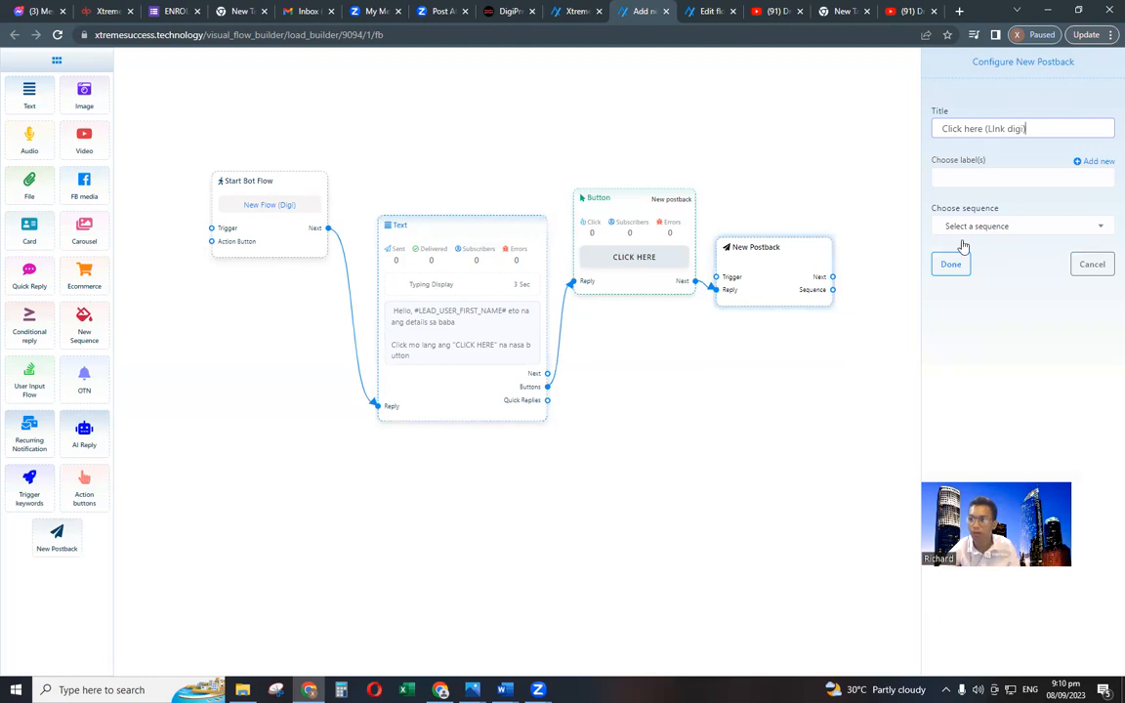
{"action": "key", "text": "Return"}
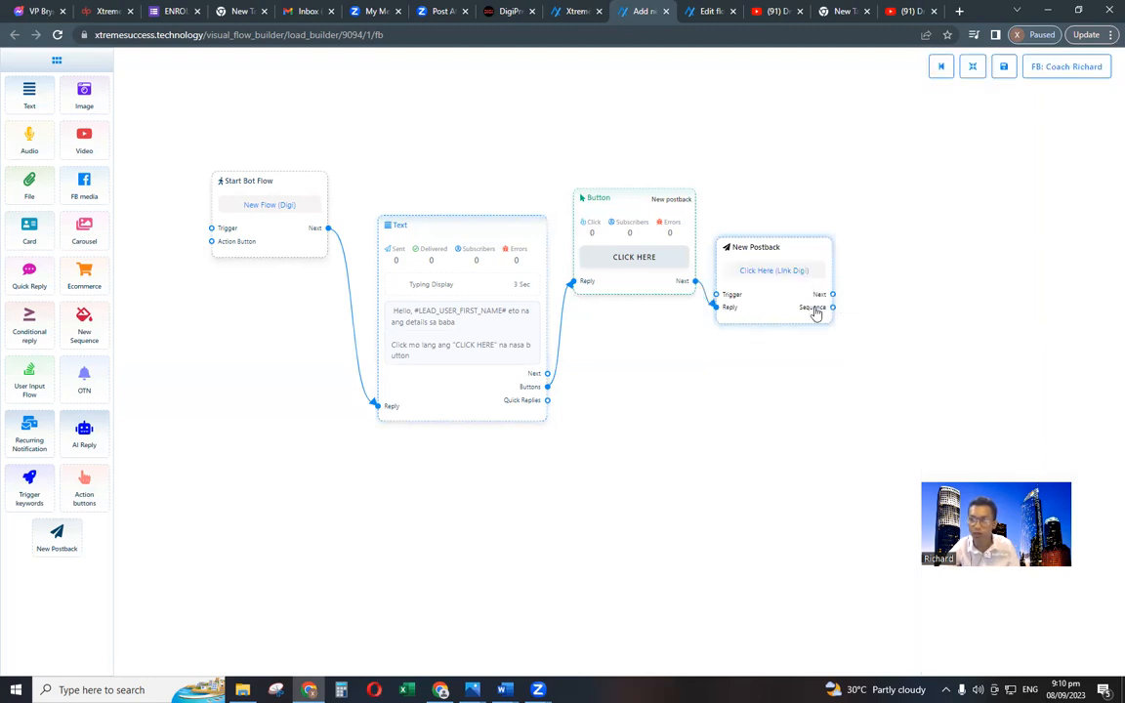
Add a Text block connected to the Next output of the "Click here (Link digi)" postback.
{"action": "left_click_drag", "start_coordinate": [705, 437], "coordinate": [645, 454]}
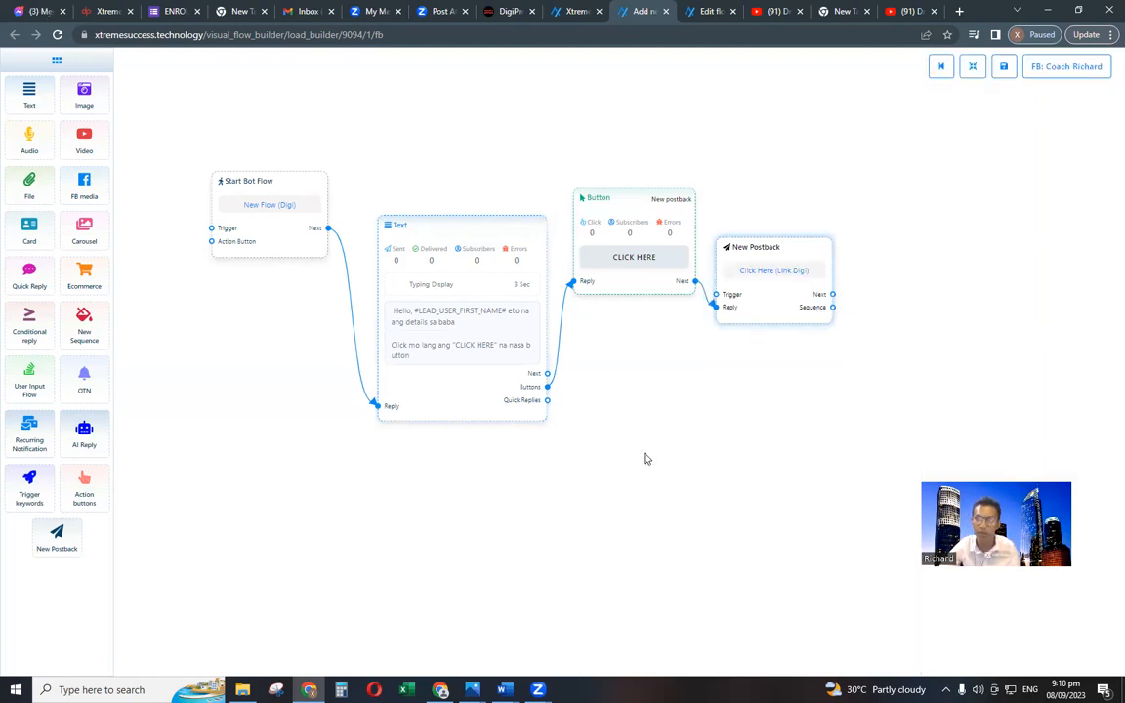
{"action": "left_click_drag", "start_coordinate": [775, 311], "coordinate": [821, 280]}
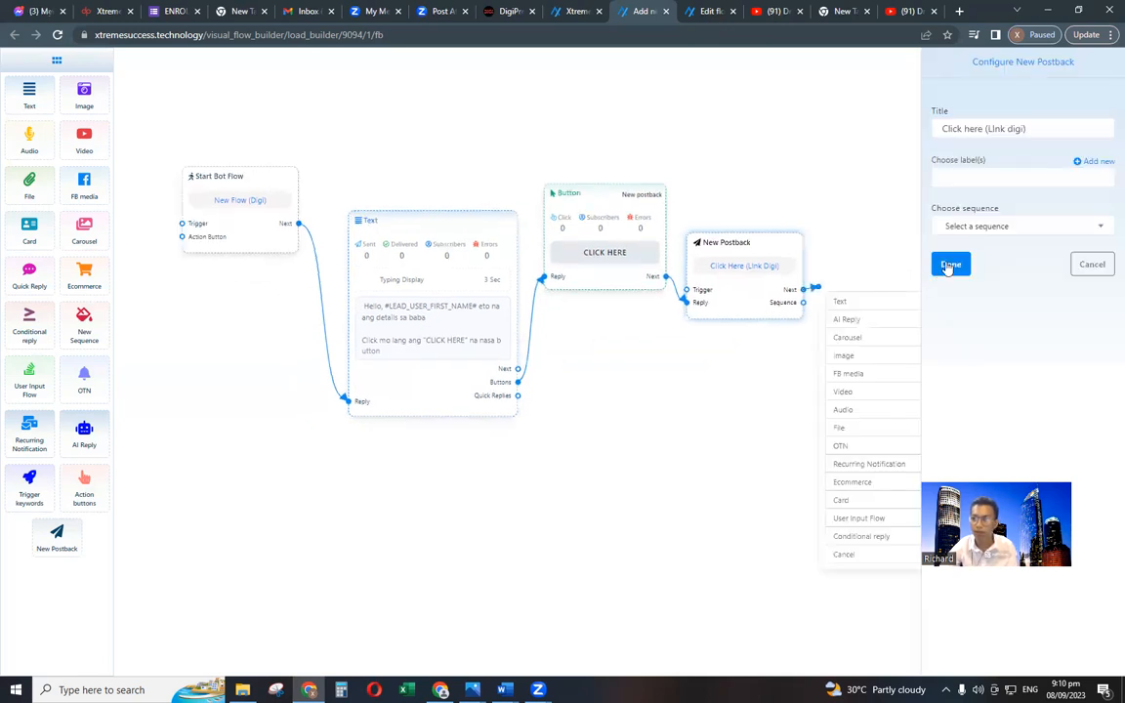
{"action": "left_click", "coordinate": [872, 265]}
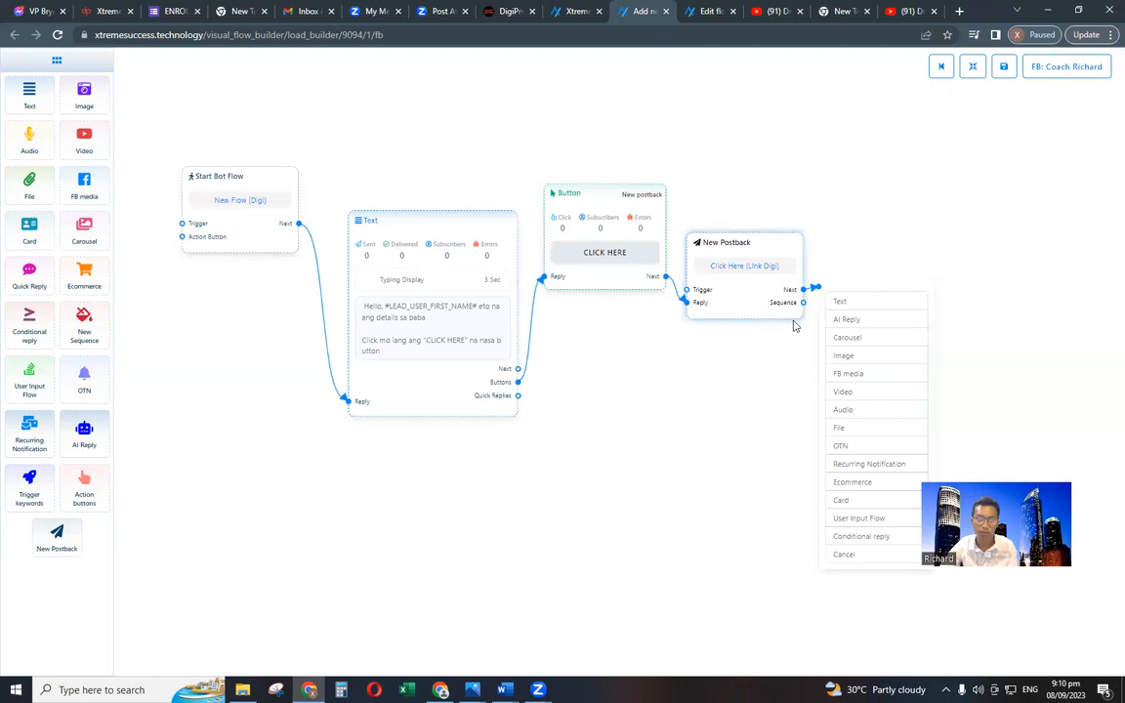
{"action": "left_click_drag", "start_coordinate": [870, 259], "coordinate": [779, 331]}
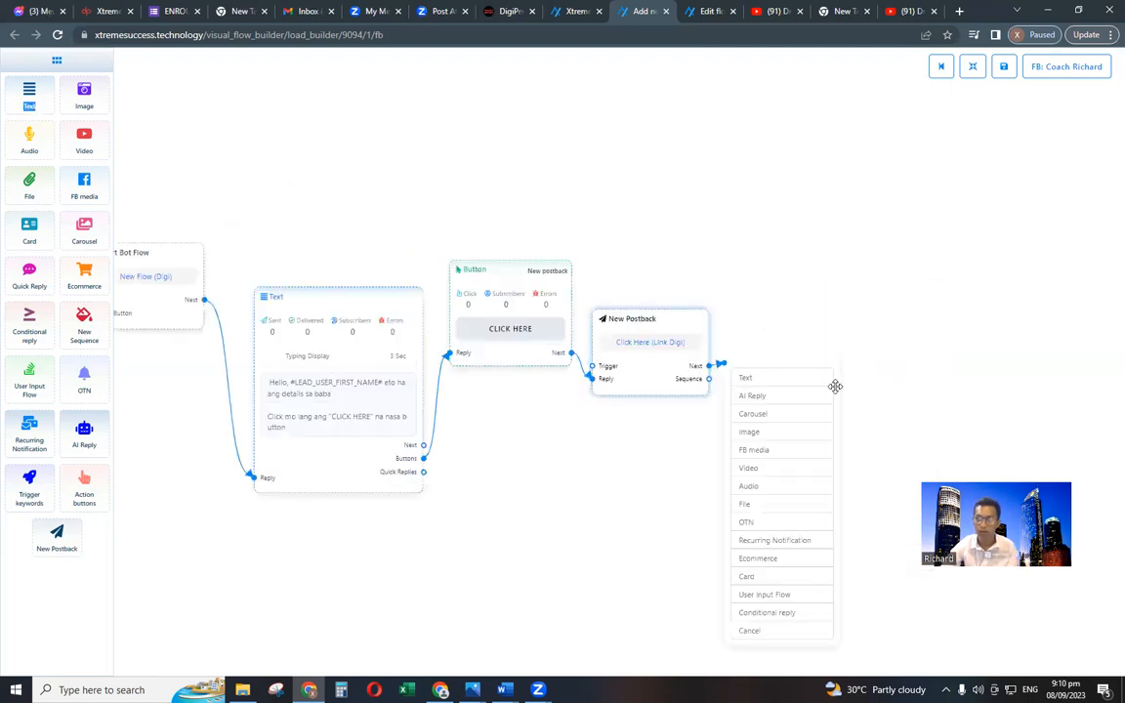
{"action": "left_click", "coordinate": [771, 378]}
Open the new Text block's settings, enabling the typing display with a 2-second reply delay.
{"action": "left_click", "coordinate": [829, 427]}
{"action": "left_click", "coordinate": [943, 266]}
{"action": "left_click_drag", "start_coordinate": [939, 307], "coordinate": [944, 306]}
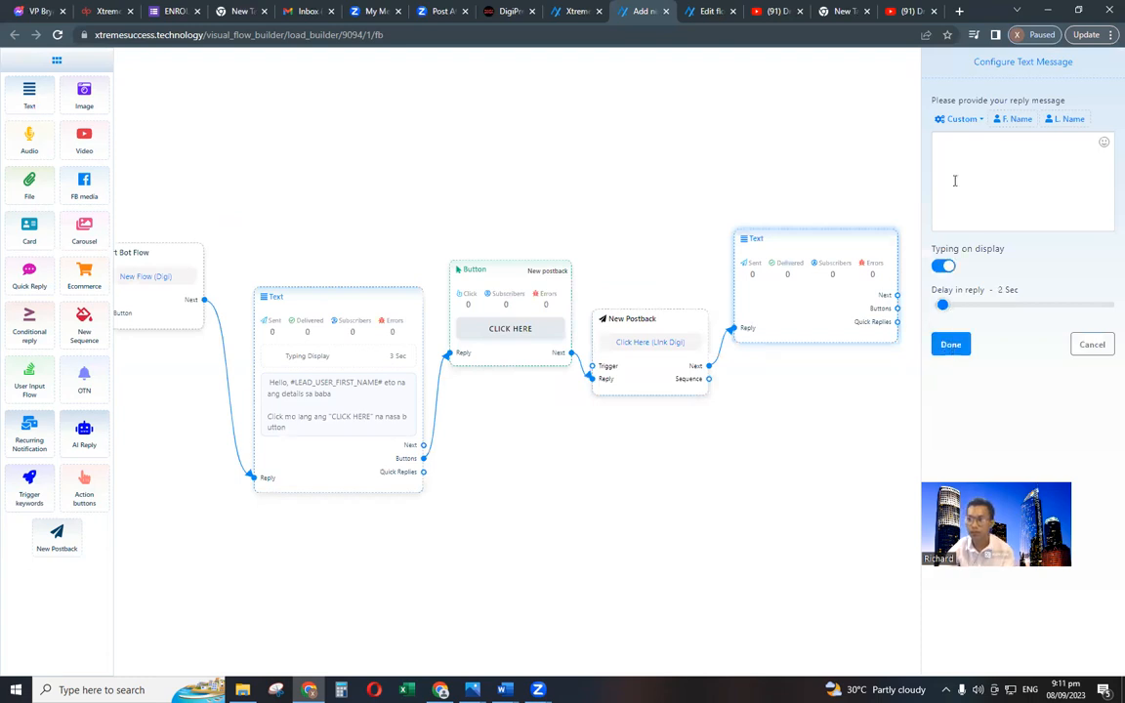
Start the reply message with the first-name variable and "nilagay ko na ang lahat ng details, inclusions, at possible mga tanong nyo.".
{"action": "left_click", "coordinate": [962, 151]}
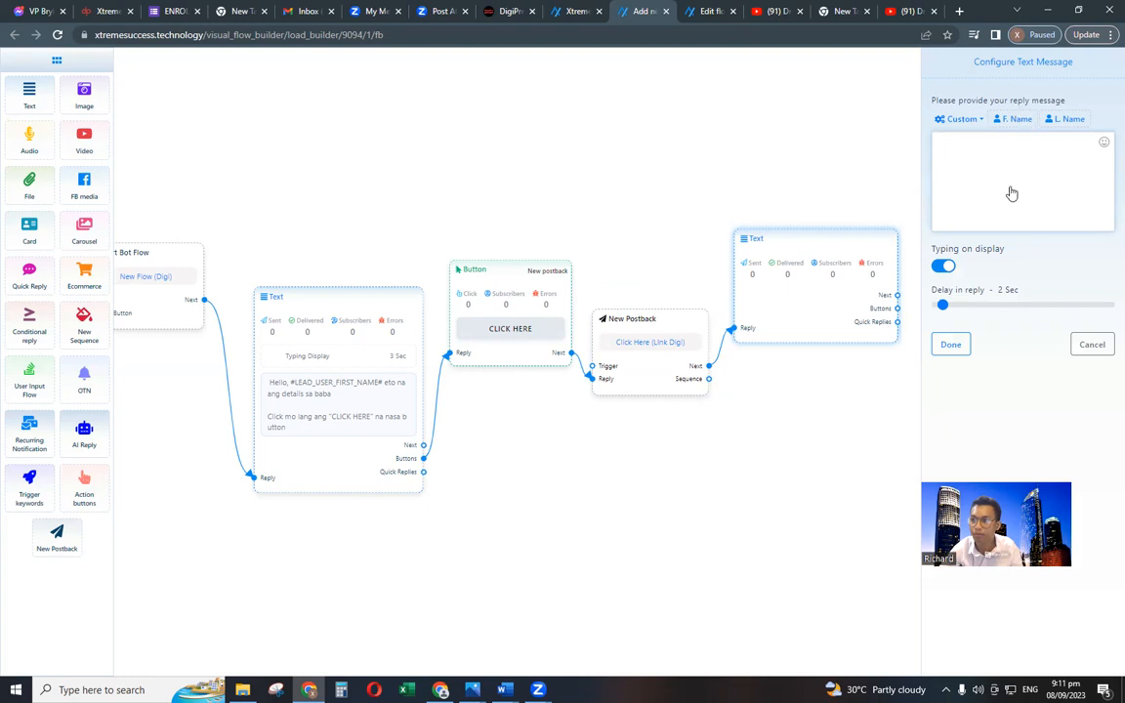
{"action": "left_click", "coordinate": [1013, 119]}
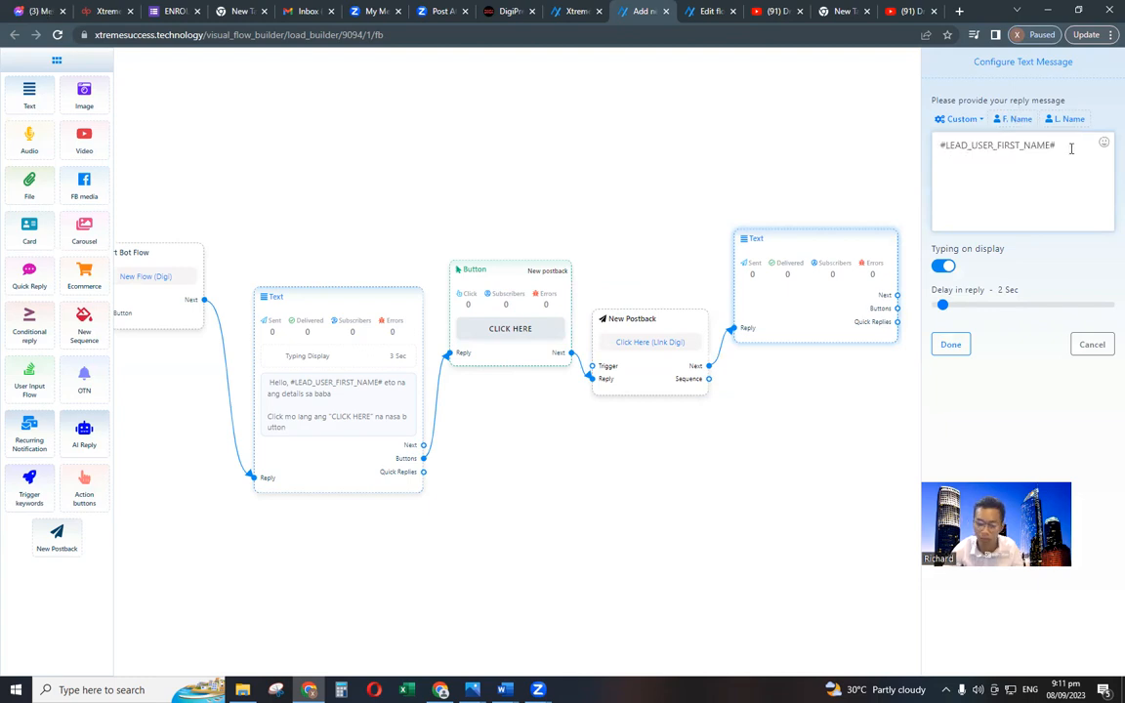
{"action": "type", "text": "nilagay"}
{"action": "type", "text": " ko n"}
{"action": "type", "text": "a ang "}
{"action": "type", "text": "la"}
{"action": "type", "text": "hat ng "}
{"action": "type", "text": "de"}
{"action": "type", "text": "tails"}
{"action": "type", "text": "."}
{"action": "type", "text": " inc"}
{"action": "type", "text": "lusion"}
{"action": "type", "text": "s"}
{"action": "type", "text": ". a"}
{"action": "type", "text": "t po"}
{"action": "type", "text": "ssi"}
{"action": "type", "text": "ble "}
{"action": "type", "text": "mga "}
{"action": "type", "text": "r"}
{"action": "key", "text": "BackSpace"}
{"action": "type", "text": "tanong nyo."}
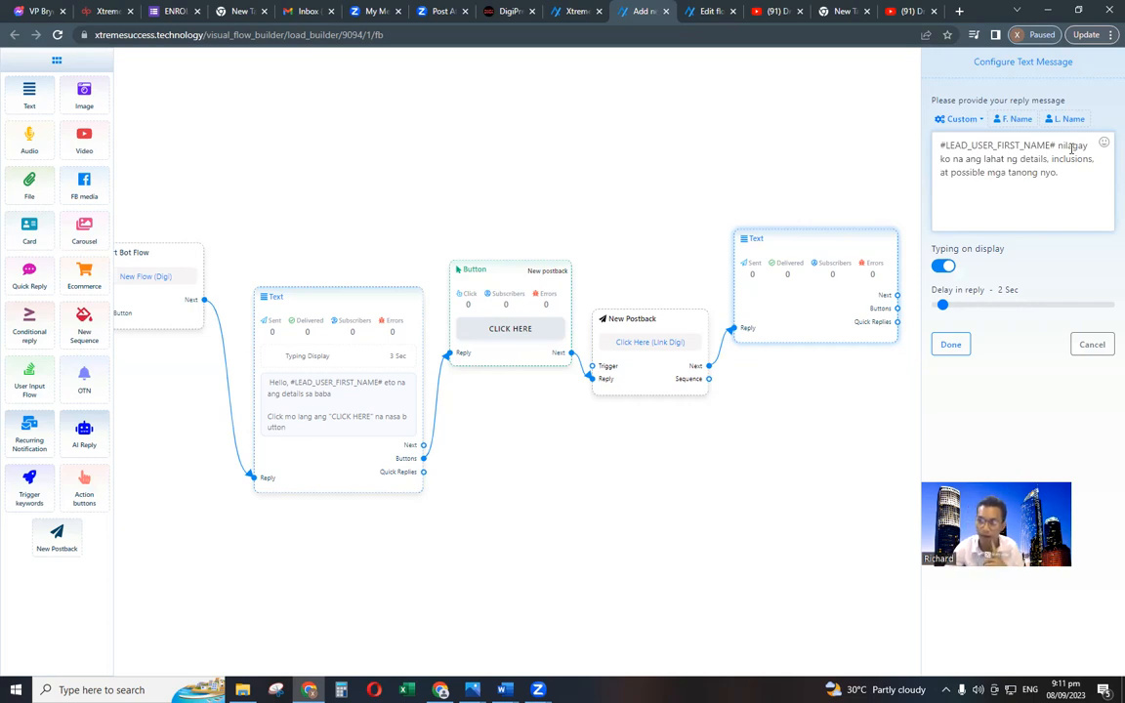
Add a second paragraph to the reply: "Andito na rin yung kung magkano, pati na yung mga video testimonials".
{"action": "key", "text": "Return"}
{"action": "key", "text": "Return"}
{"action": "type", "text": "And"}
{"action": "key", "text": "BackSpace"}
{"action": "type", "text": "di"}
{"action": "type", "text": "to"}
{"action": "type", "text": " na"}
{"action": "type", "text": " n"}
{"action": "type", "text": "in yu"}
{"action": "type", "text": "ng"}
{"action": "type", "text": " kung"}
{"action": "type", "text": " mag"}
{"action": "type", "text": "kano"}
{"action": "type", "text": "."}
{"action": "type", "text": " pa"}
{"action": "type", "text": "ti "}
{"action": "type", "text": "na yu"}
{"action": "type", "text": "ng mga"}
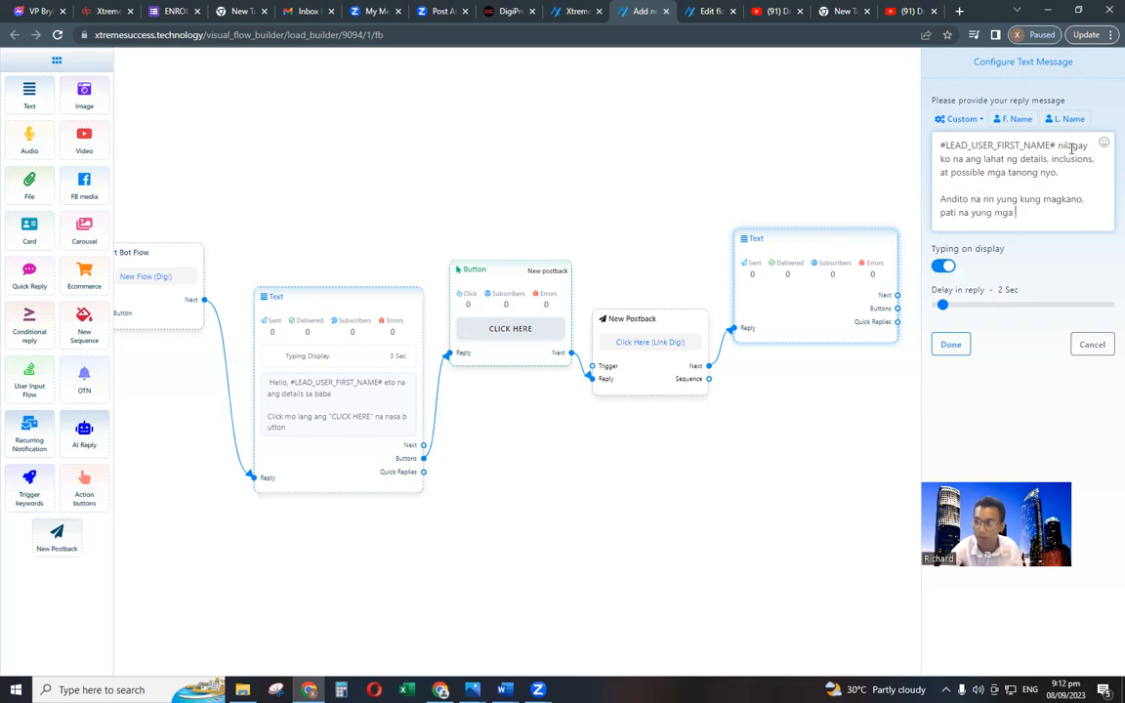
{"action": "type", "text": " video testimonials"}
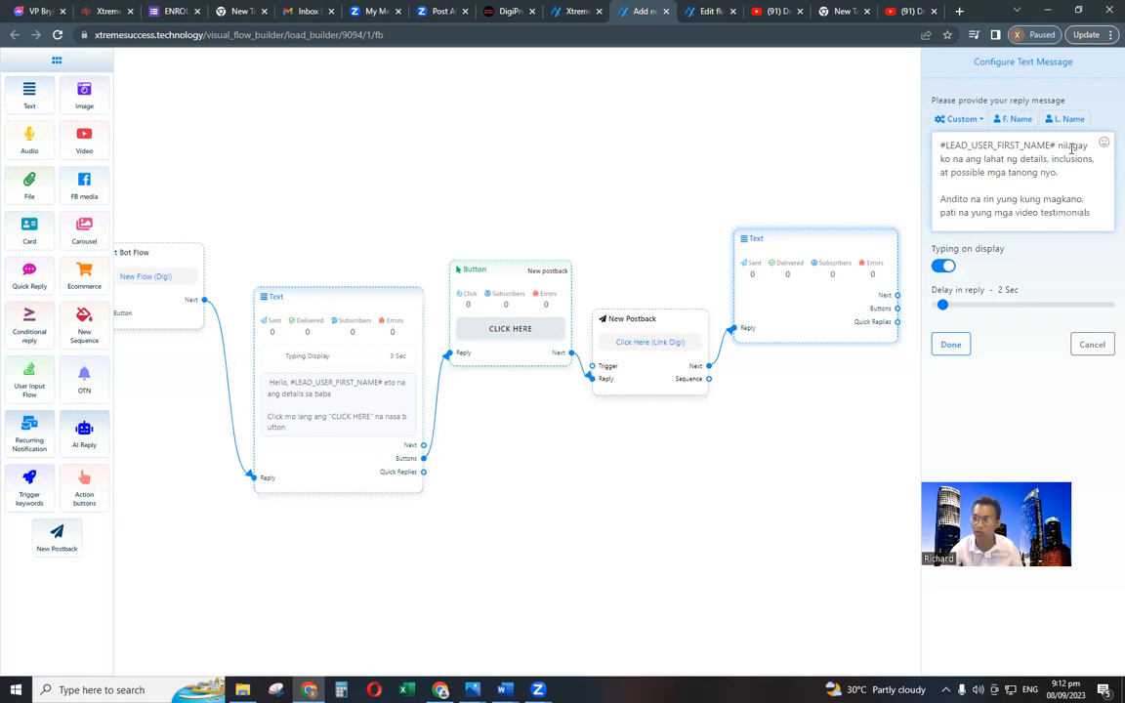
Finish the reply with the paragraph "Click mo lang ang "FINAL DETAILS" na nasa butoon" and apply the text block's settings.
{"action": "key", "text": "Return"}
{"action": "key", "text": "Return"}
{"action": "type", "text": "Click mo lang ang"}
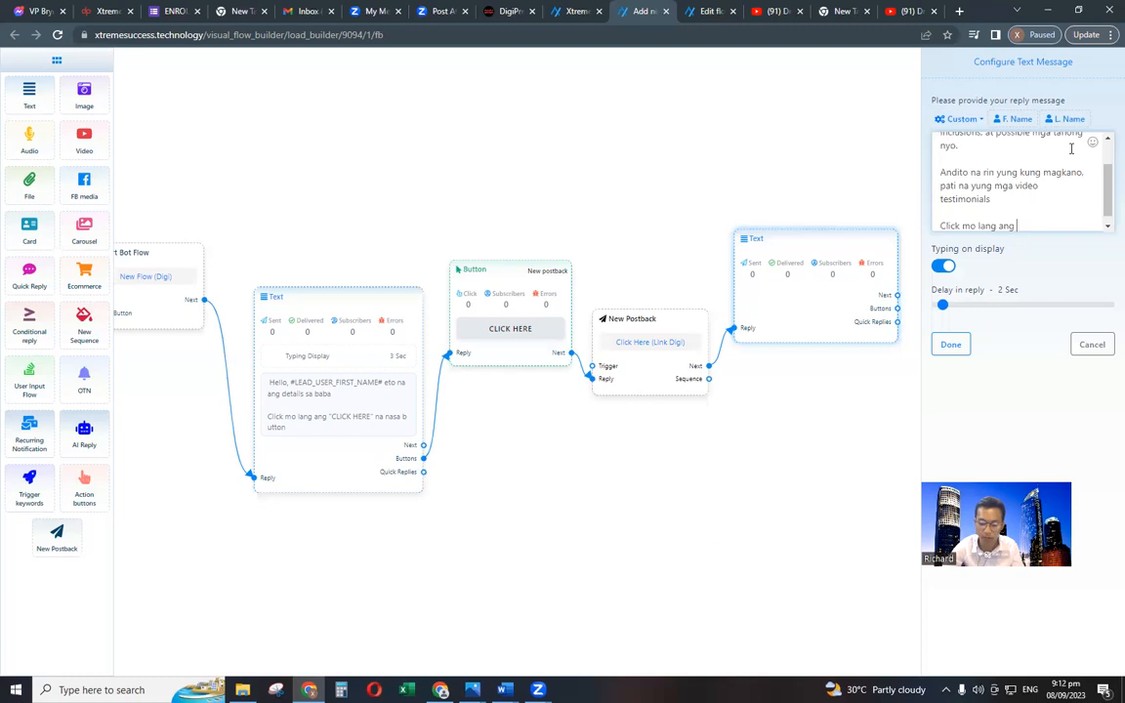
{"action": "type", "text": "FINAL DETAILS"}
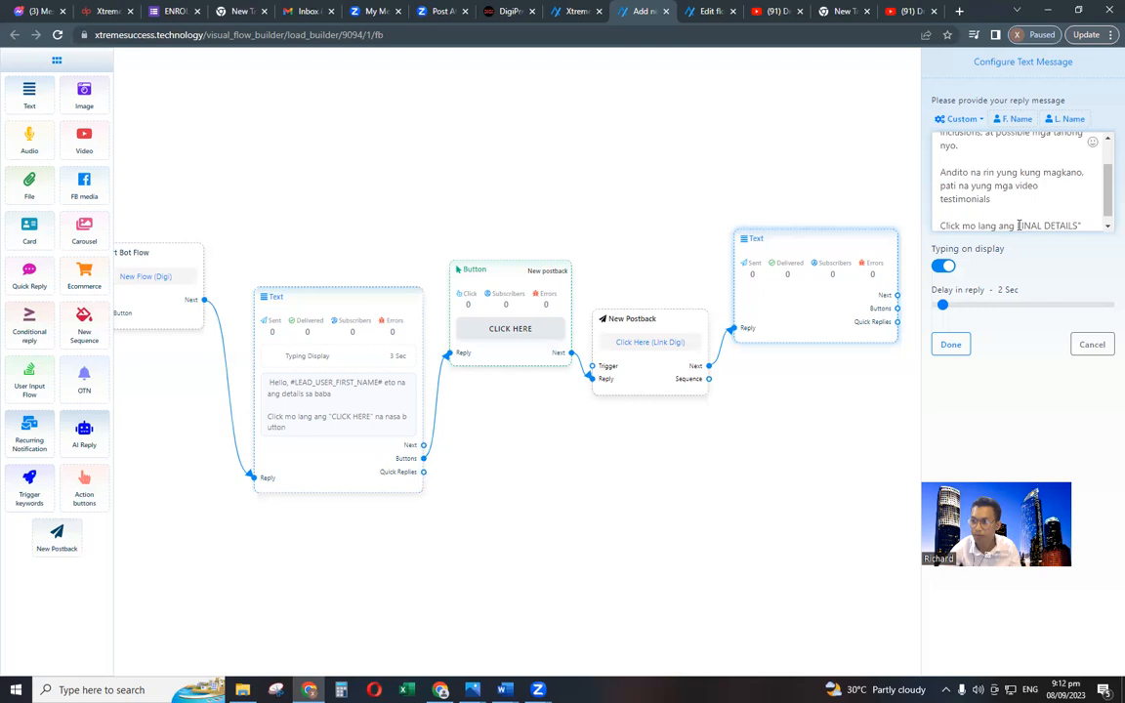
{"action": "left_click", "coordinate": [1019, 226]}
{"action": "type", "text": "\""}
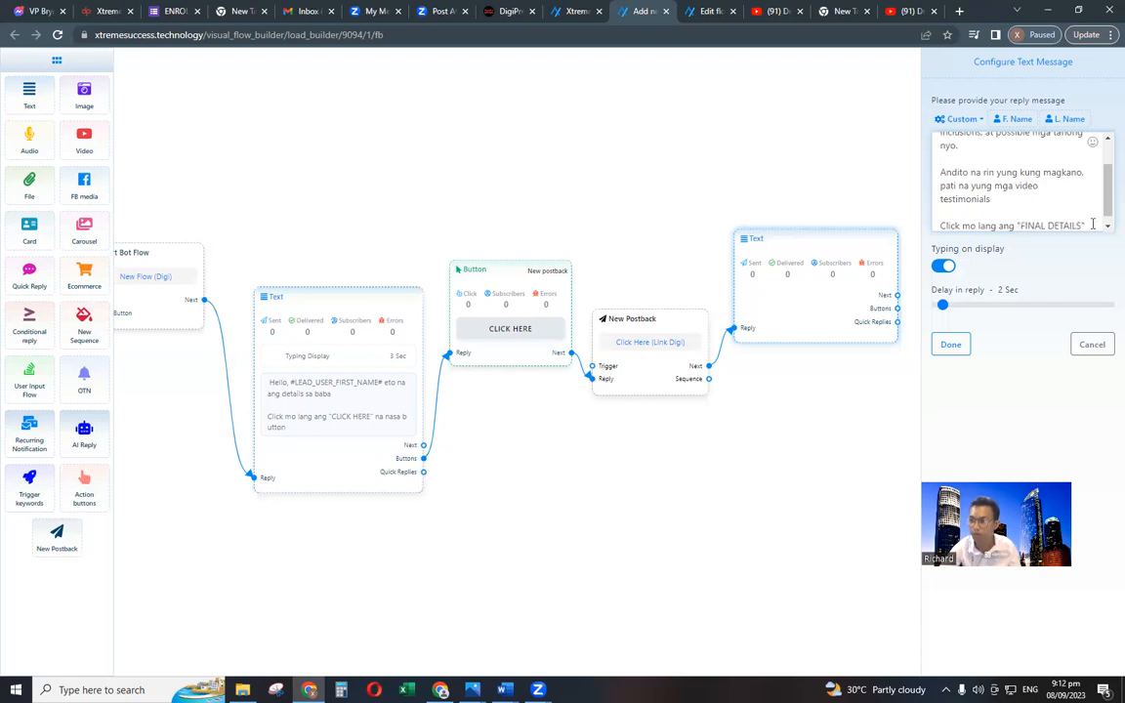
{"action": "left_click", "coordinate": [1094, 225]}
{"action": "type", "text": "na nasa butoon"}
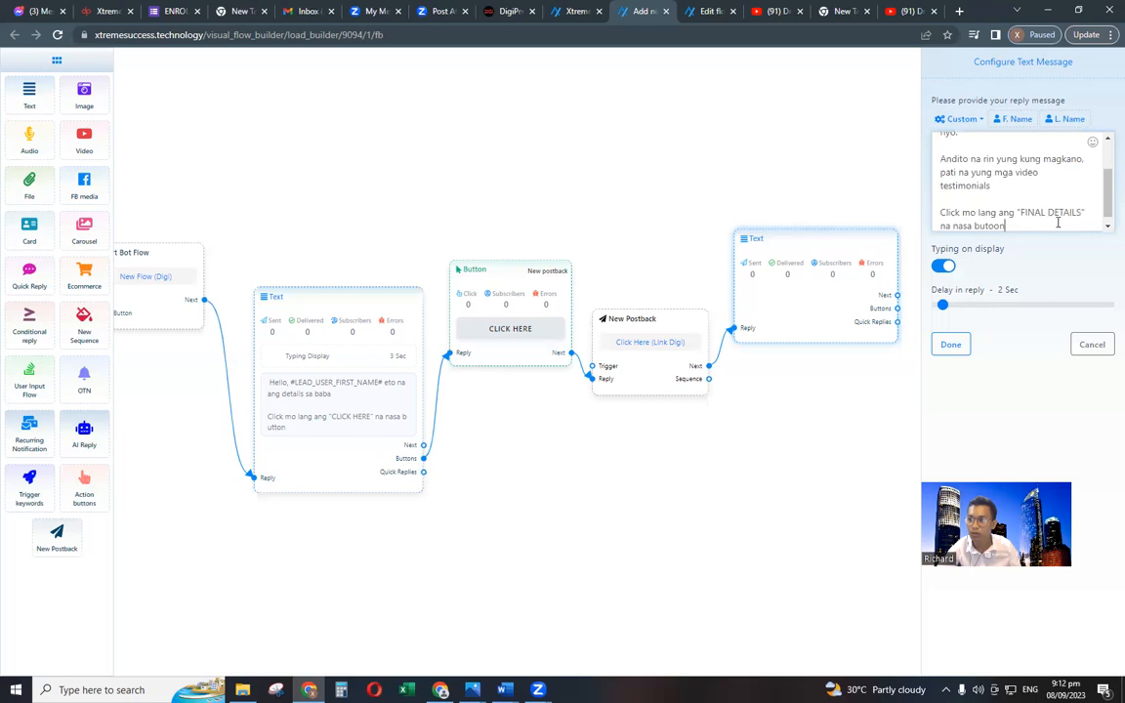
{"action": "left_click", "coordinate": [952, 345]}
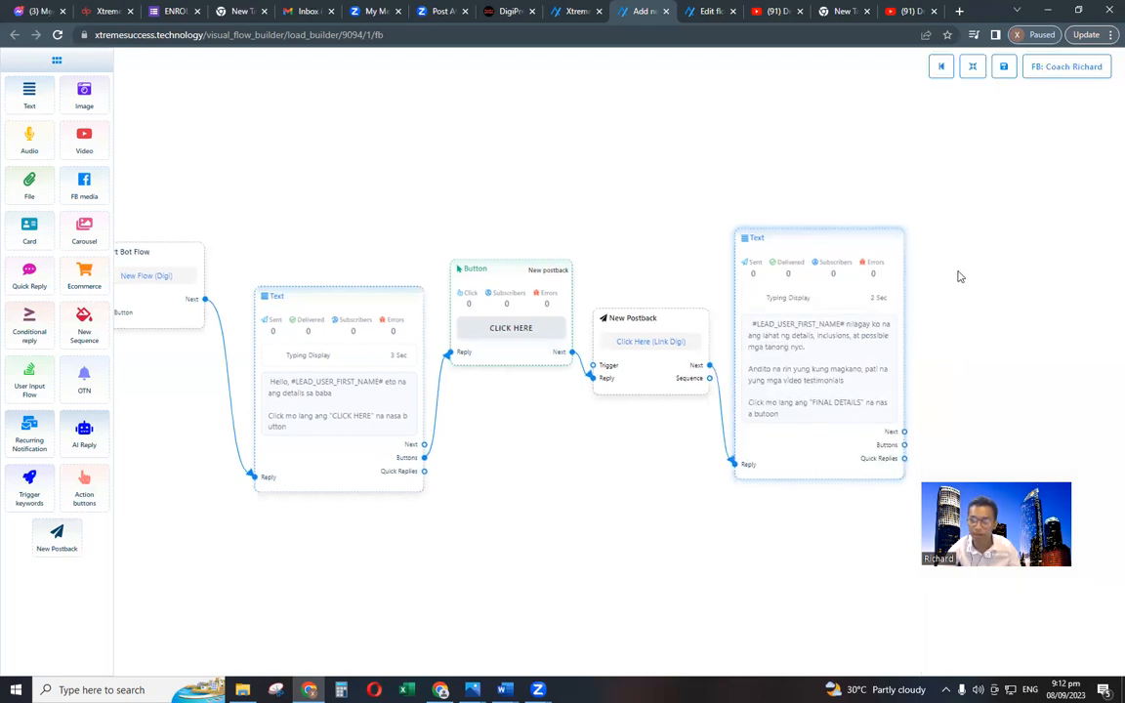
Add a Button block connected to the Buttons output of the second Text block.
{"action": "scroll", "coordinate": [946, 311], "scroll_direction": "down", "scroll_amount": 1}
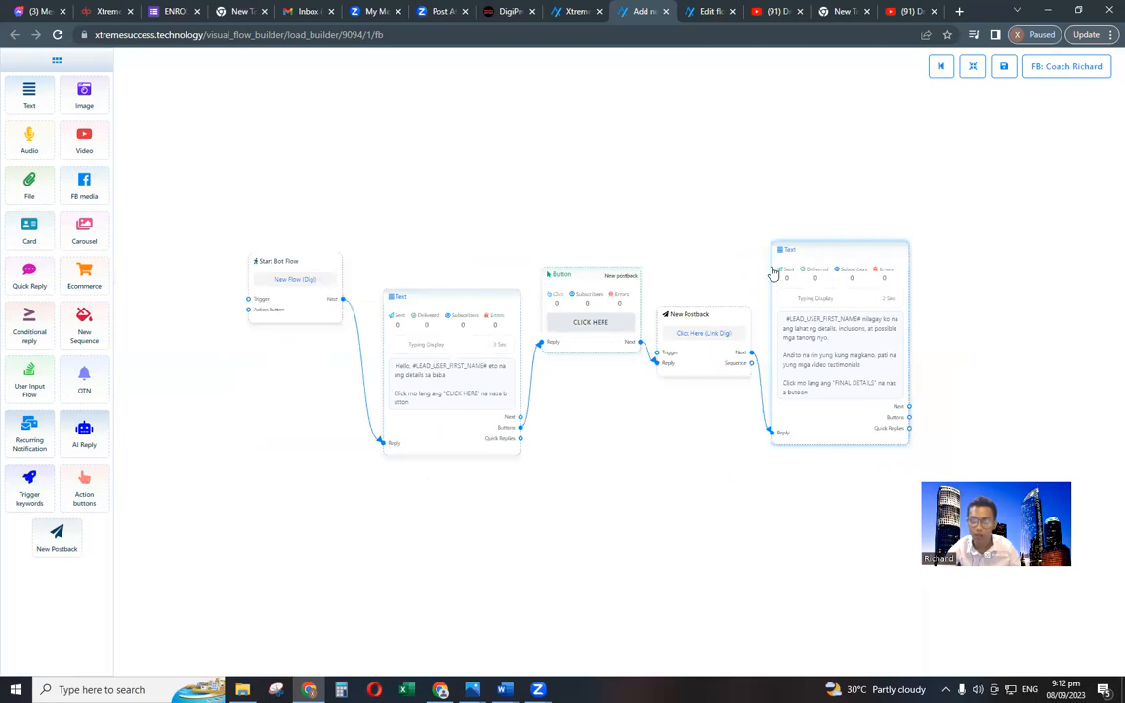
{"action": "left_click_drag", "start_coordinate": [945, 311], "coordinate": [824, 285]}
{"action": "left_click_drag", "start_coordinate": [778, 392], "coordinate": [825, 358]}
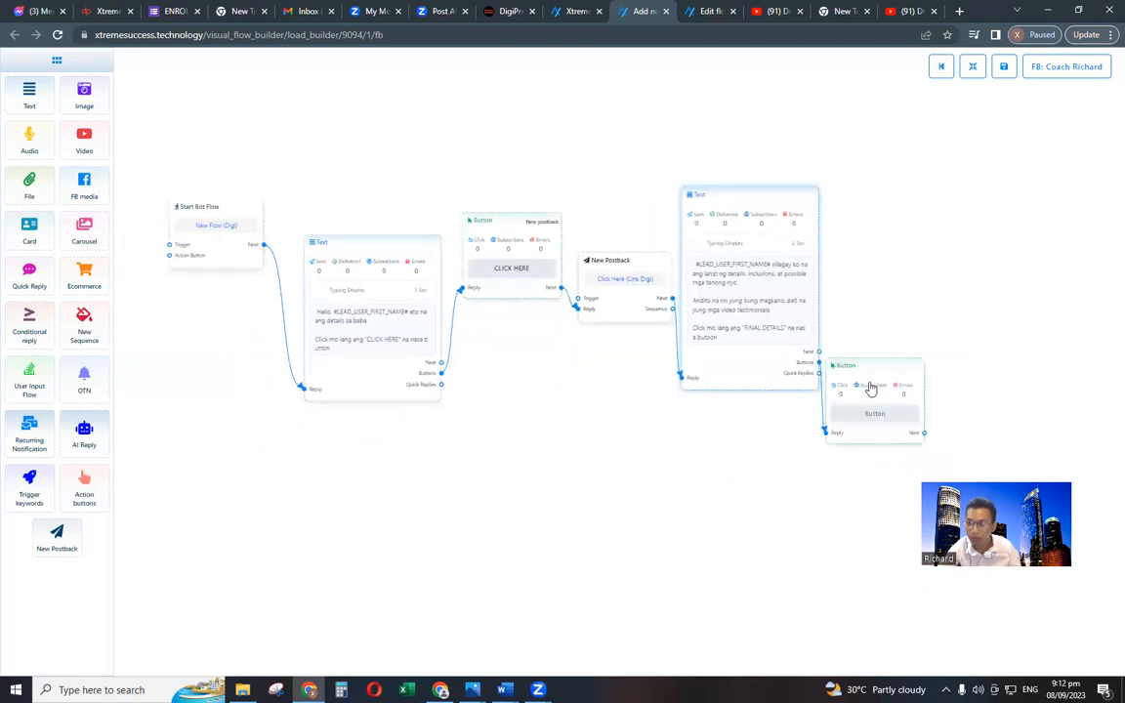
Set the new button's text to "Final Details" and its type to Web URL.
{"action": "double_click", "coordinate": [871, 388]}
{"action": "left_click", "coordinate": [966, 114]}
{"action": "type", "text": "FI"}
{"action": "key", "text": "BackSpace"}
{"action": "type", "text": "ib"}
{"action": "type", "text": "na"}
{"action": "type", "text": "l De"}
{"action": "type", "text": "tails"}
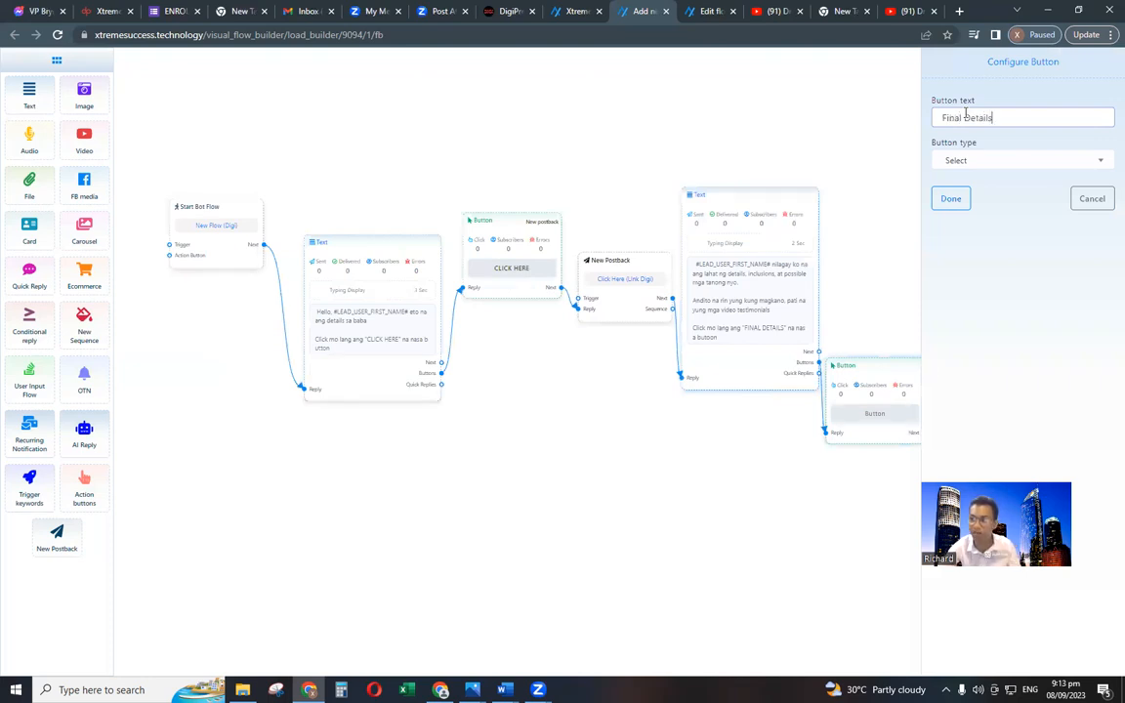
{"action": "left_click", "coordinate": [985, 163]}
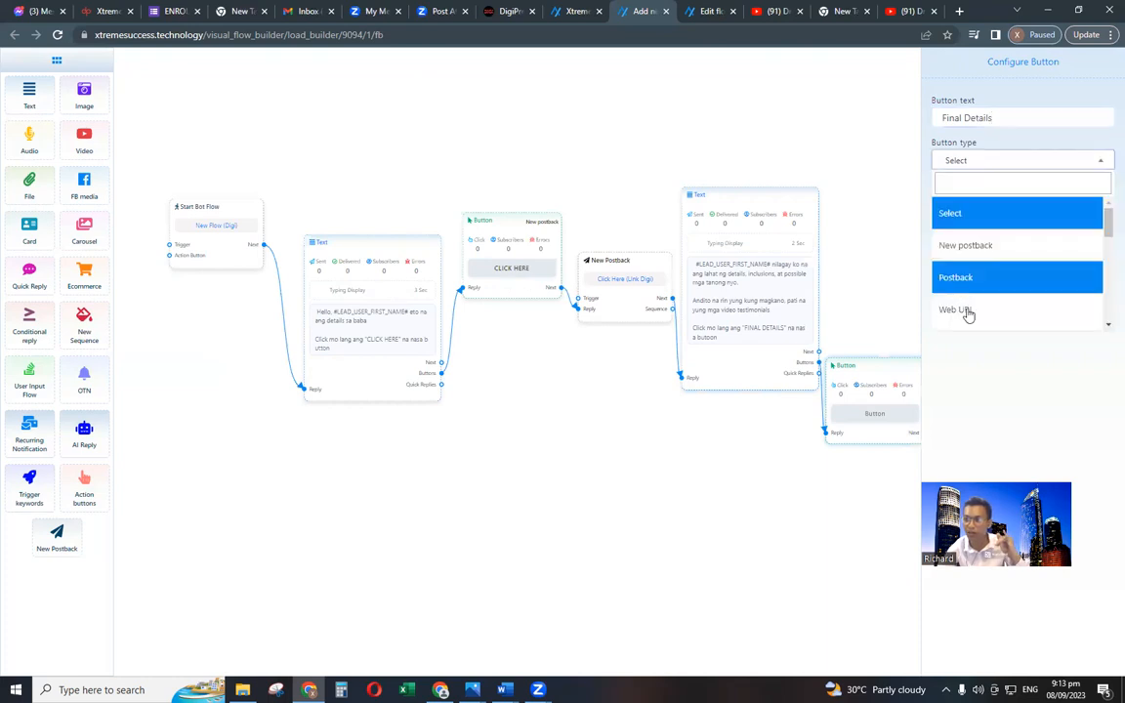
{"action": "left_click", "coordinate": [967, 313]}
{"action": "left_click", "coordinate": [968, 204]}
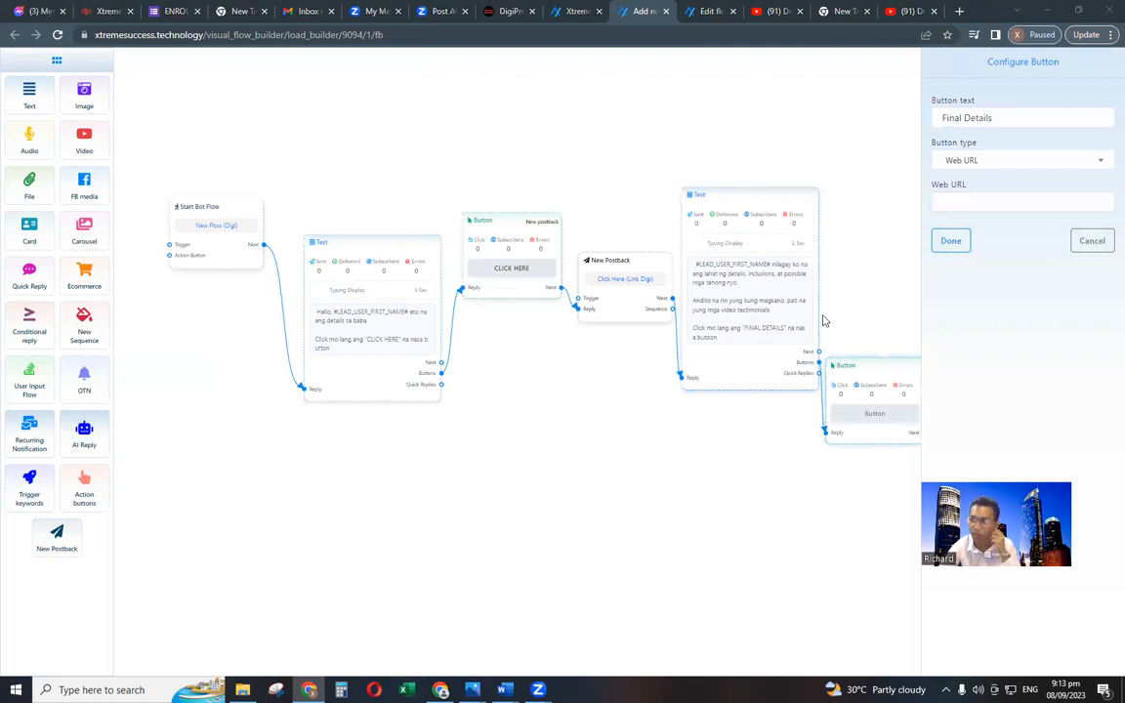
{"action": "left_click", "coordinate": [964, 204]}
Switch to the DigiPreneur.biz dashboard and copy the affiliate link of Sales DigiPreneur - Masterclass from the marketplace links.
{"action": "left_click", "coordinate": [505, 12]}
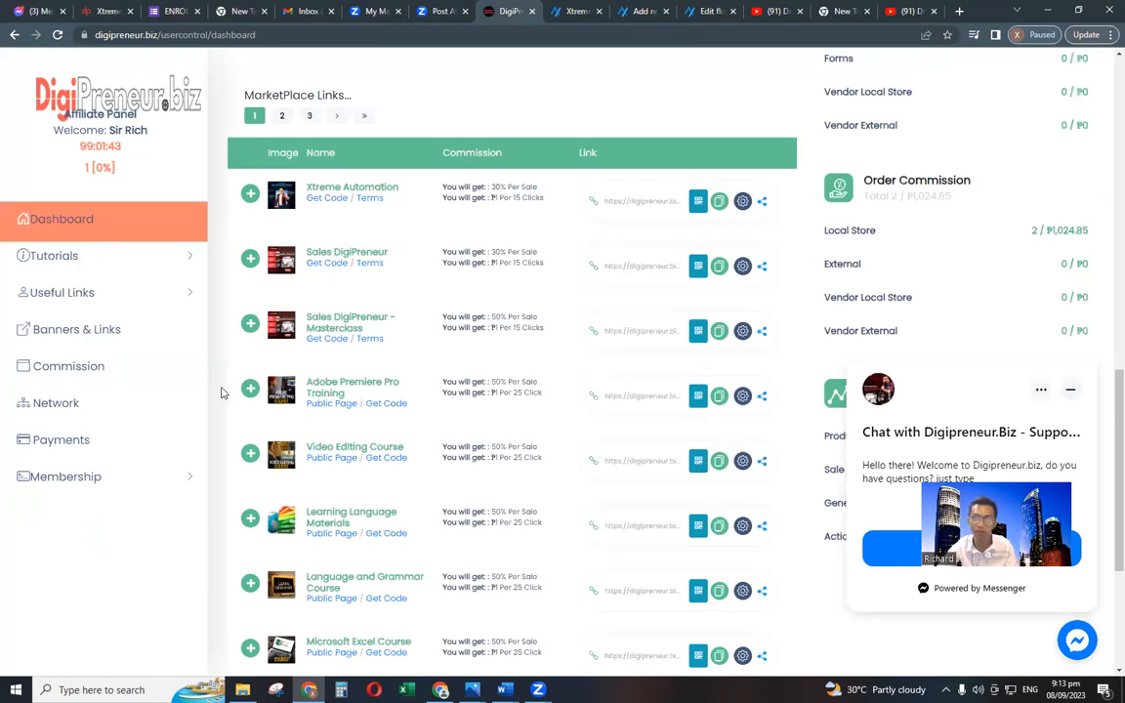
{"action": "scroll", "coordinate": [201, 354], "scroll_direction": "up", "scroll_amount": 1}
{"action": "scroll", "coordinate": [276, 379], "scroll_direction": "up", "scroll_amount": 2}
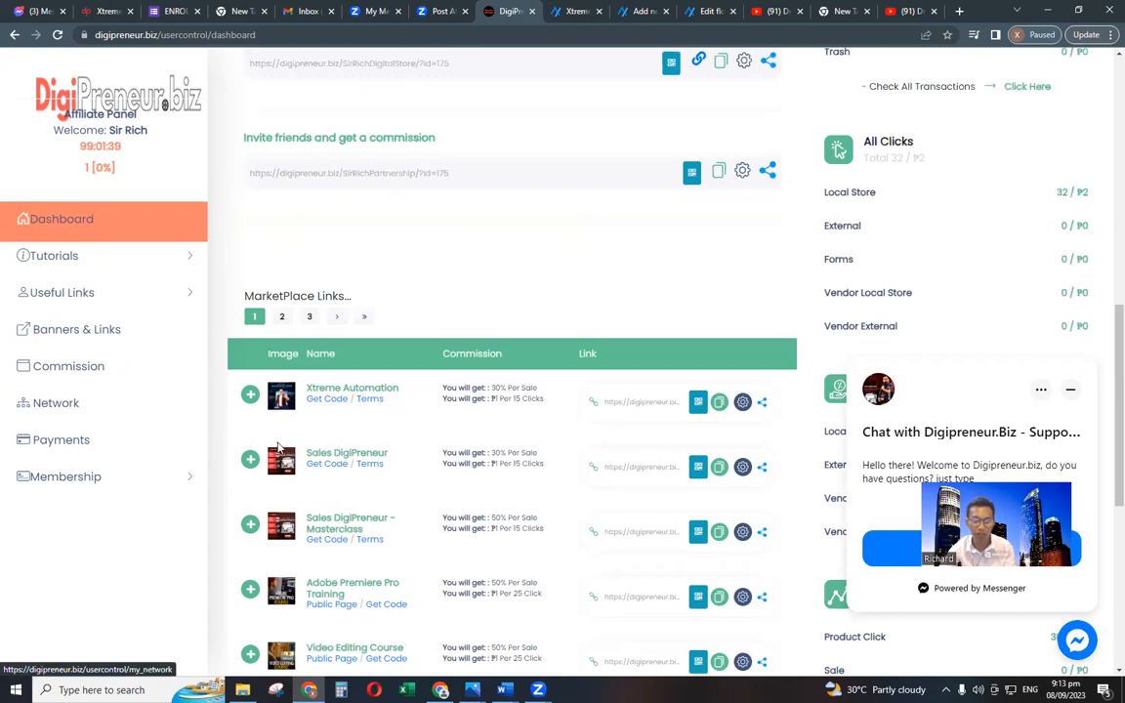
{"action": "scroll", "coordinate": [267, 409], "scroll_direction": "down", "scroll_amount": 2}
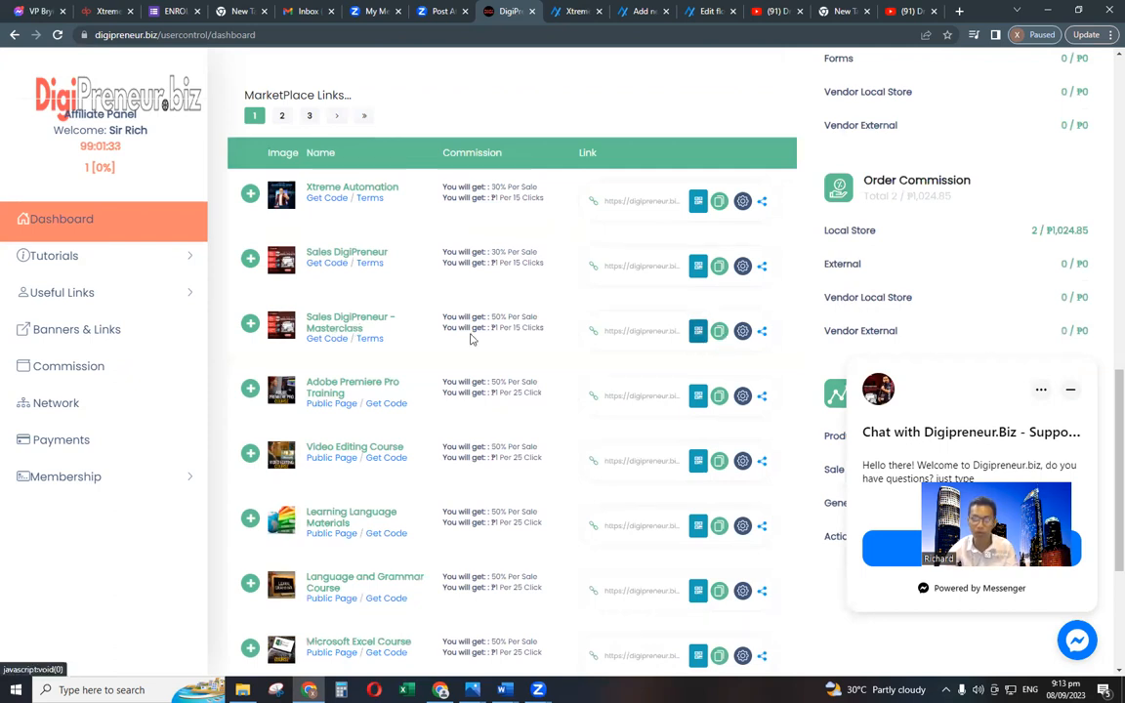
{"action": "left_click", "coordinate": [719, 332]}
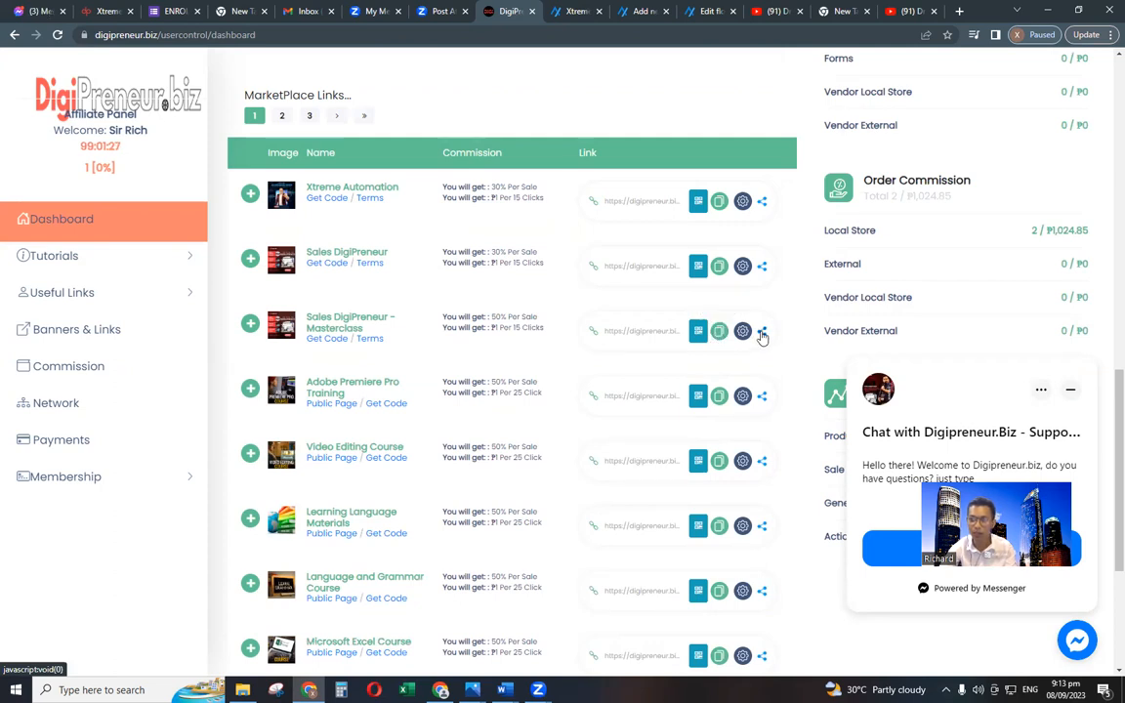
View the sharing and slug options of the Sales DigiPreneur - Masterclass link.
{"action": "left_click", "coordinate": [762, 333]}
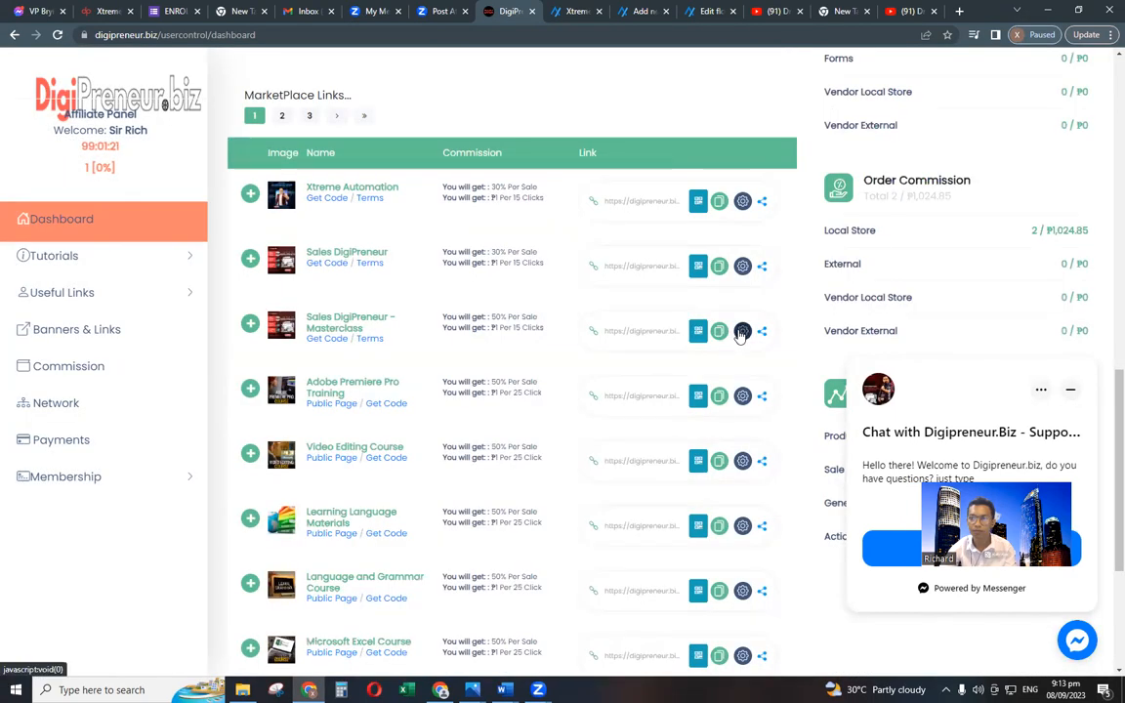
{"action": "left_click", "coordinate": [743, 332]}
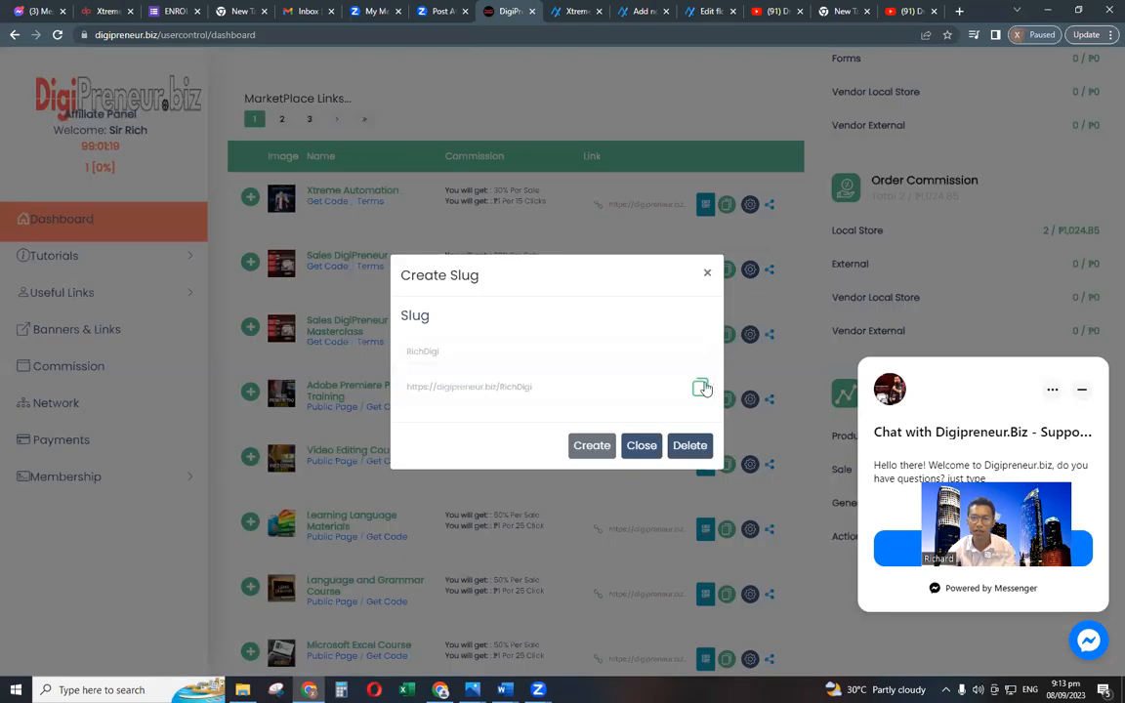
{"action": "left_click", "coordinate": [710, 273]}
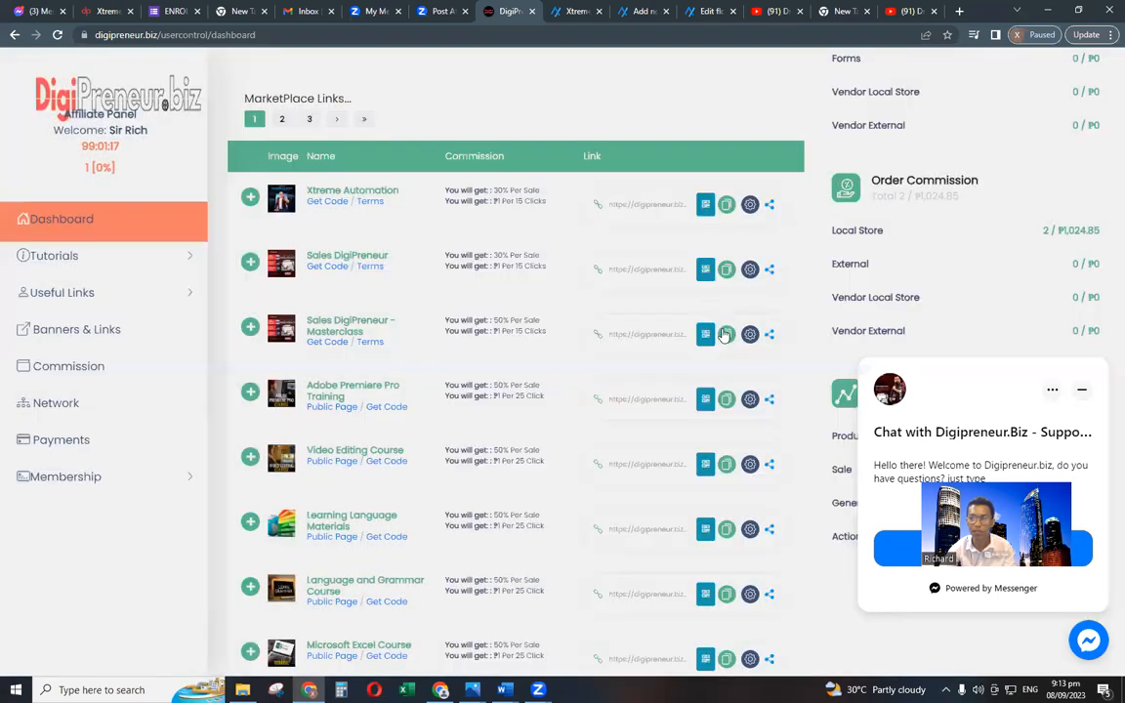
Copy the Masterclass affiliate link again, paste it as the Final Details button's web URL in the flow builder, and apply it.
{"action": "left_click", "coordinate": [719, 330]}
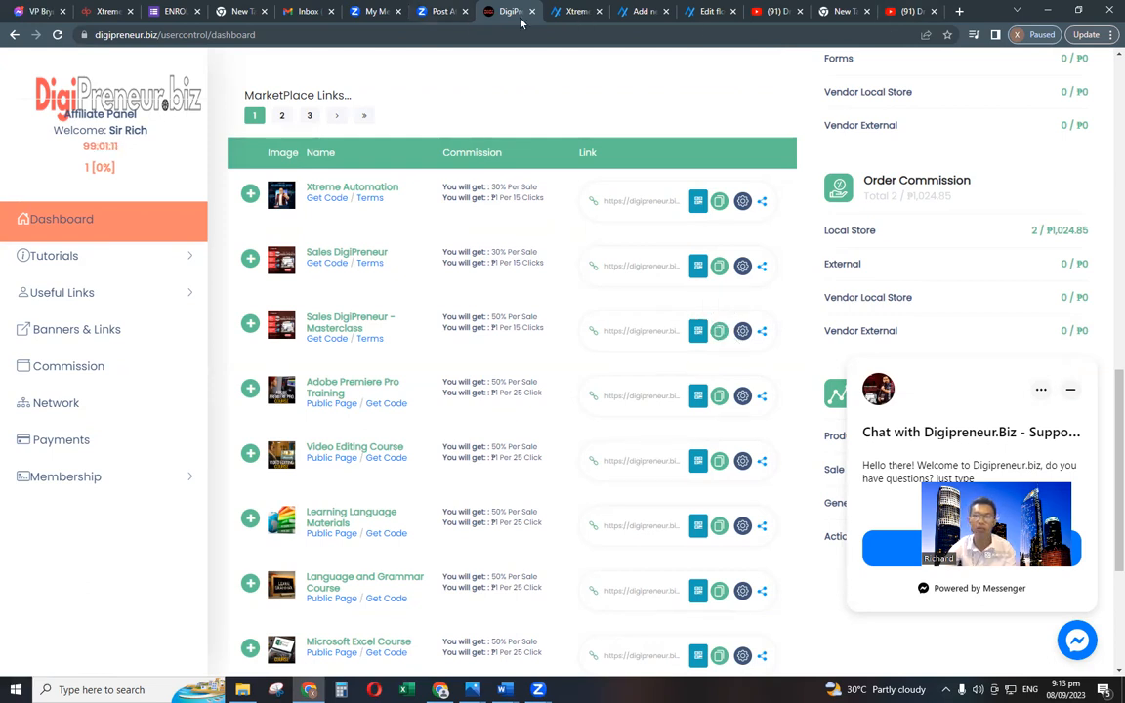
{"action": "left_click", "coordinate": [641, 12]}
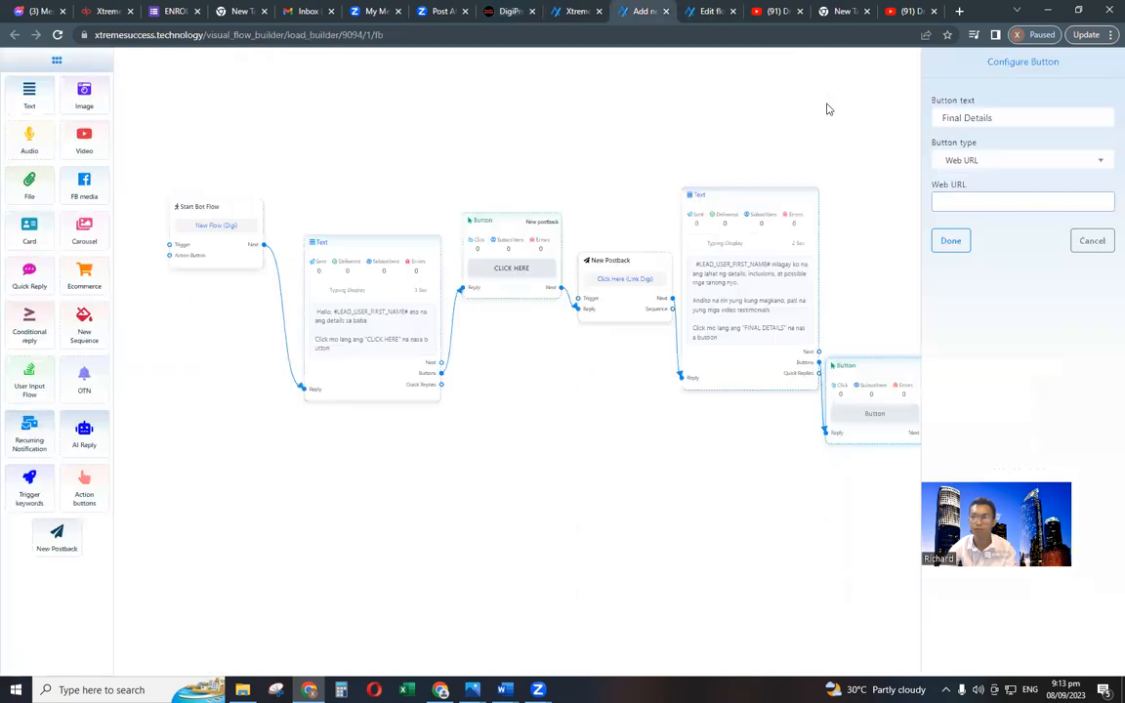
{"action": "left_click", "coordinate": [960, 213]}
{"action": "key", "text": "ctrl+v"}
{"action": "left_click", "coordinate": [951, 241]}
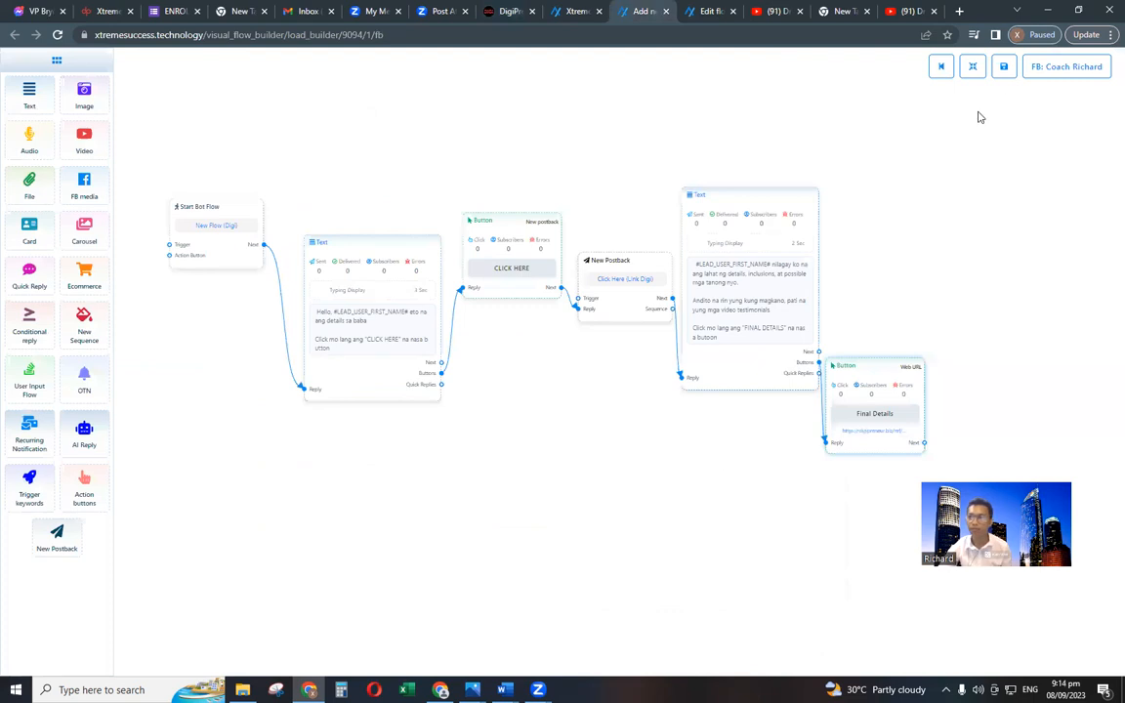
Save the bot flow and open the web page linked from the Final Details button.
{"action": "left_click", "coordinate": [1005, 68]}
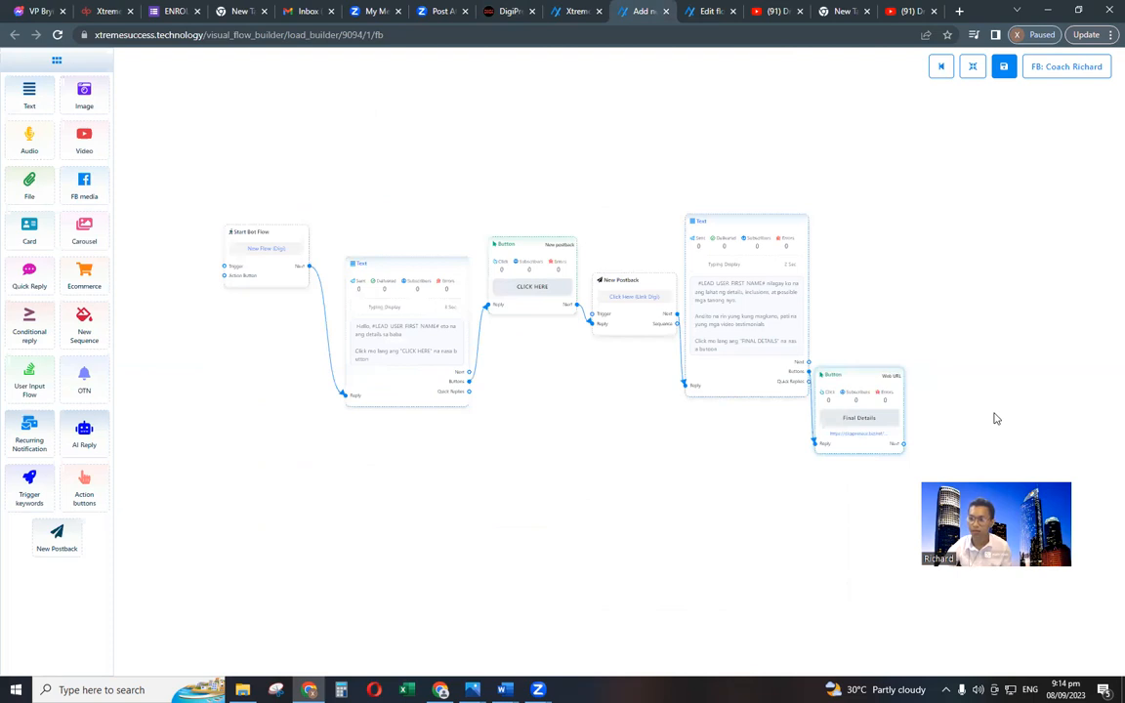
{"action": "left_click", "coordinate": [879, 421]}
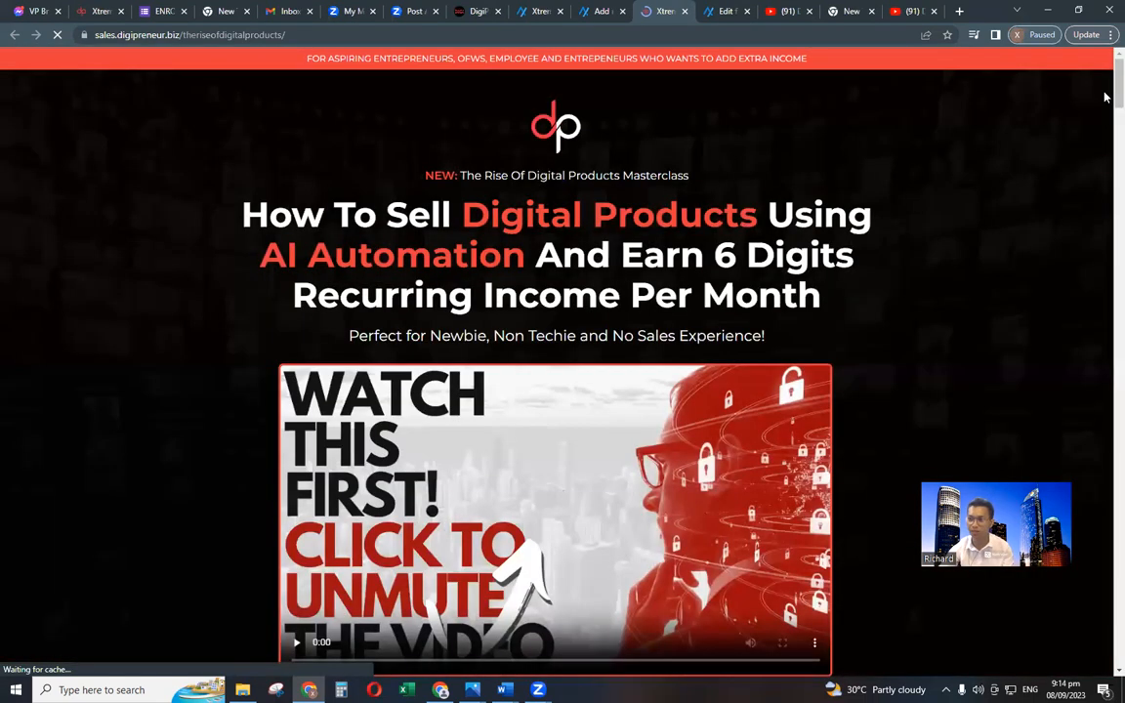
Examine the digital products masterclass sales page from the intro video down through the business systems, community and 30-day program sections.
{"action": "scroll", "coordinate": [1106, 115], "scroll_direction": "down", "scroll_amount": 3}
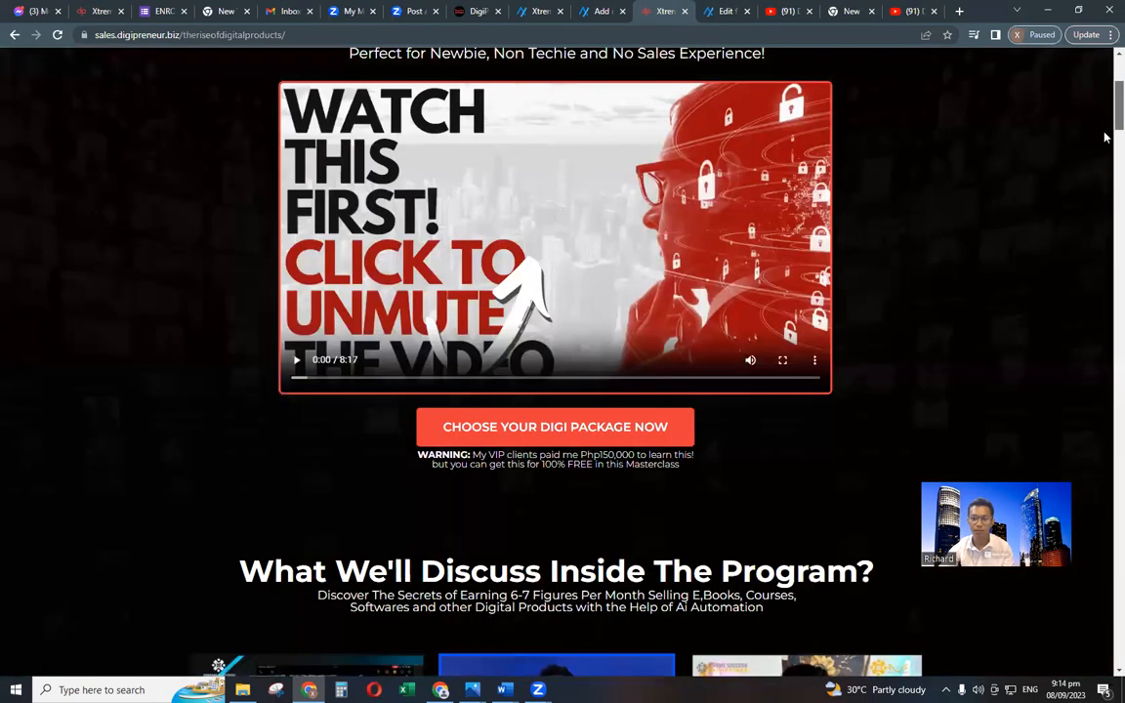
{"action": "scroll", "coordinate": [1105, 146], "scroll_direction": "down", "scroll_amount": 3}
{"action": "scroll", "coordinate": [1105, 225], "scroll_direction": "down", "scroll_amount": 5}
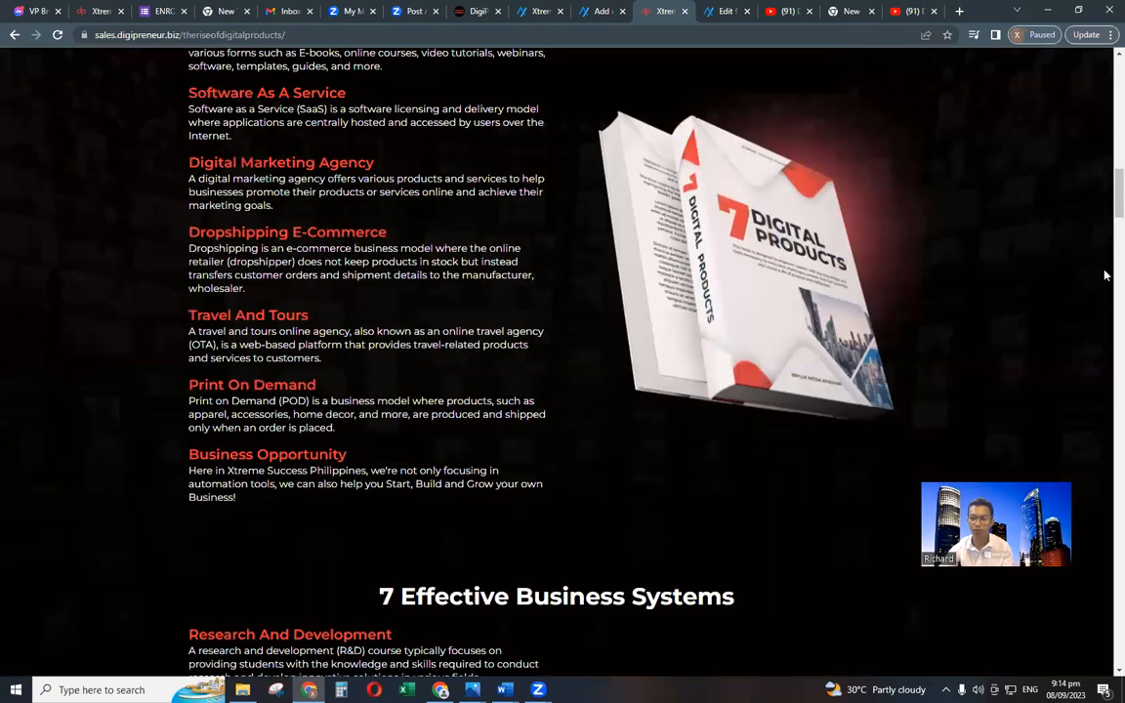
{"action": "scroll", "coordinate": [1106, 275], "scroll_direction": "down", "scroll_amount": 10}
{"action": "scroll", "coordinate": [996, 313], "scroll_direction": "down", "scroll_amount": 10}
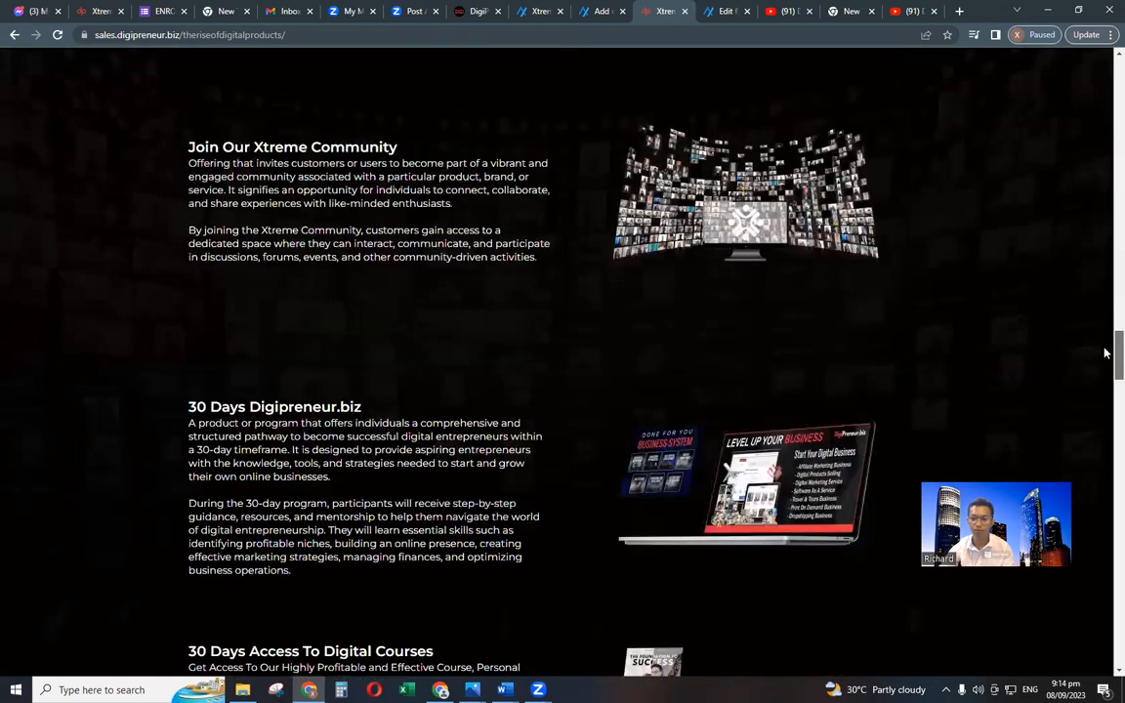
Return to the new bot flow in the flow builder and review its blocks through to the Final Details button.
{"action": "left_click", "coordinate": [726, 11]}
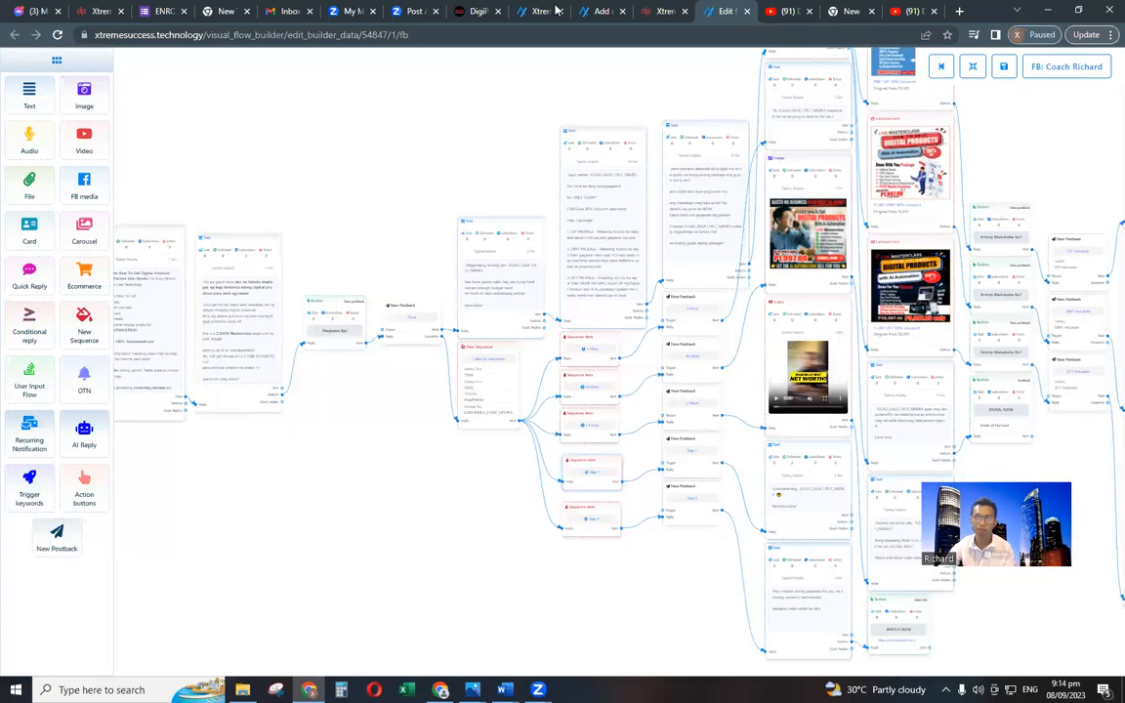
{"action": "left_click", "coordinate": [598, 12]}
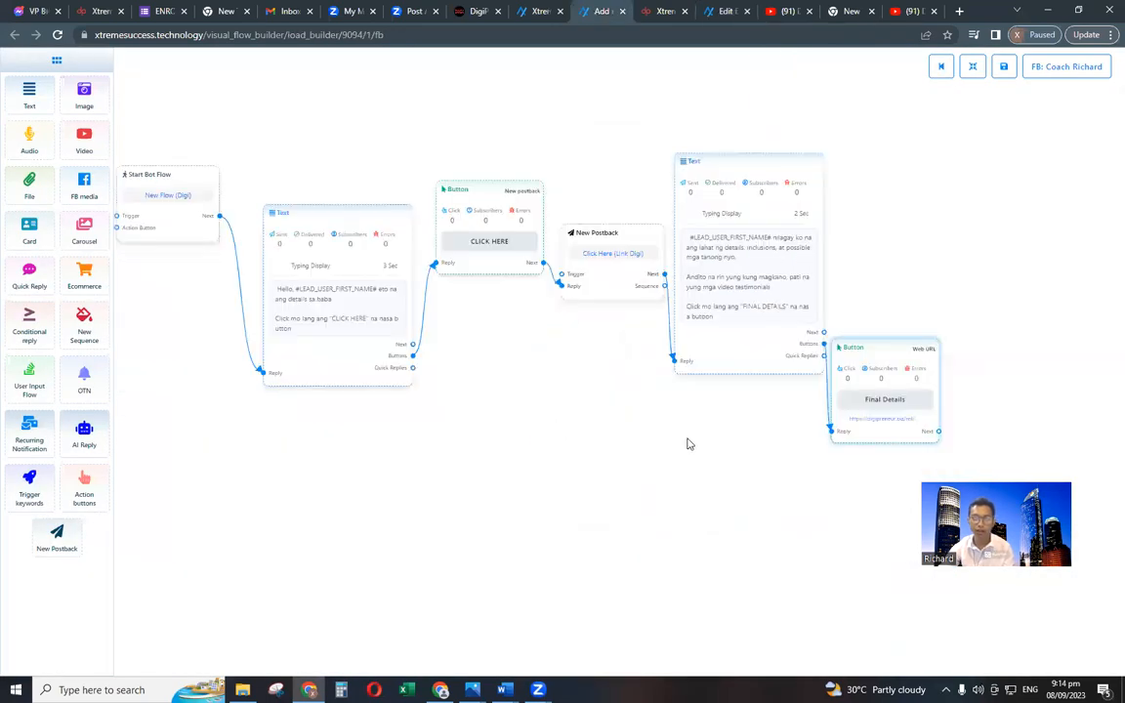
{"action": "scroll", "coordinate": [646, 444], "scroll_direction": "down", "scroll_amount": 1}
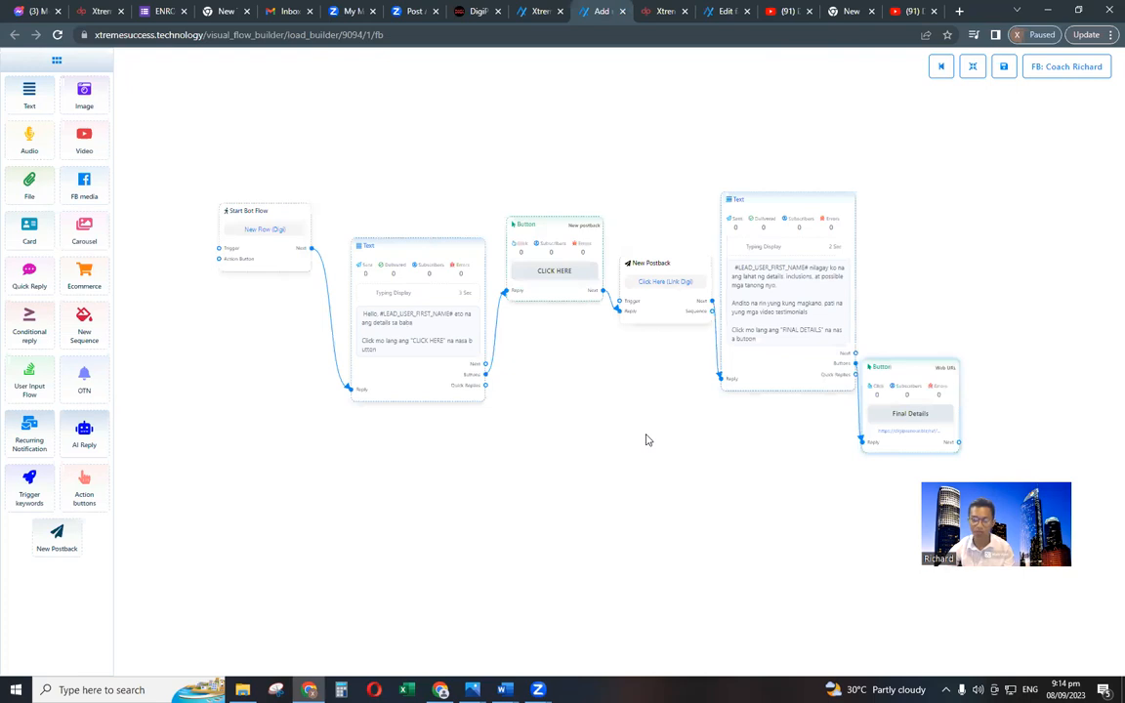
{"action": "scroll", "coordinate": [646, 441], "scroll_direction": "down", "scroll_amount": 1}
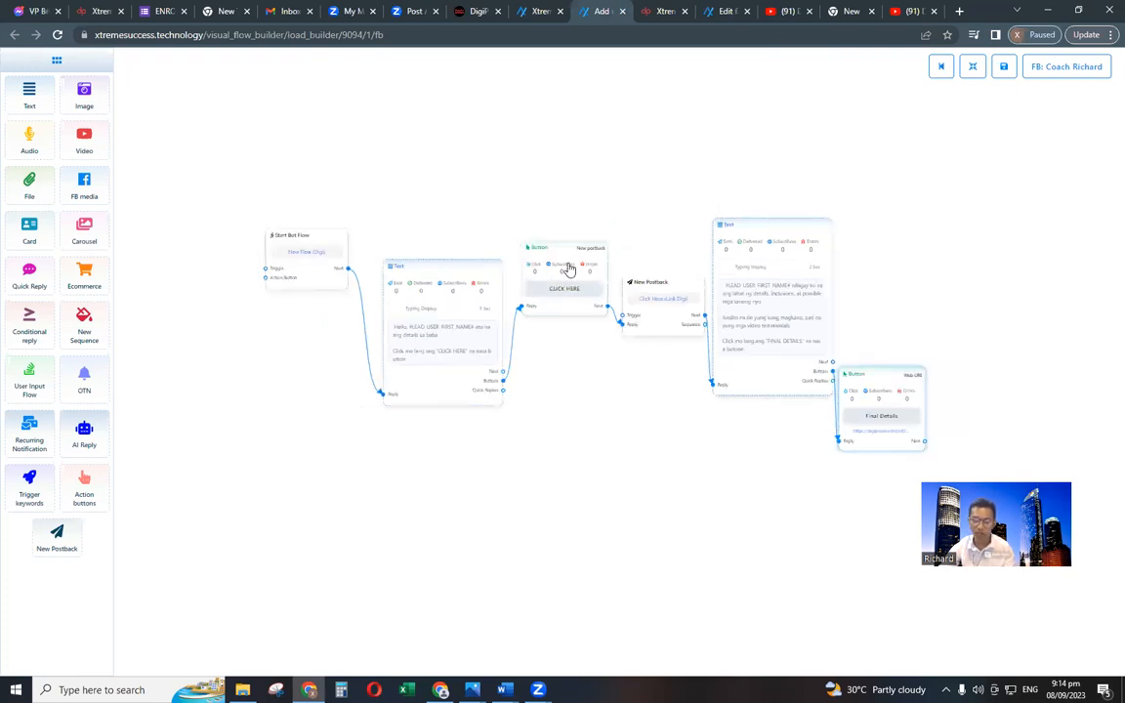
{"action": "scroll", "coordinate": [565, 268], "scroll_direction": "up", "scroll_amount": 2}
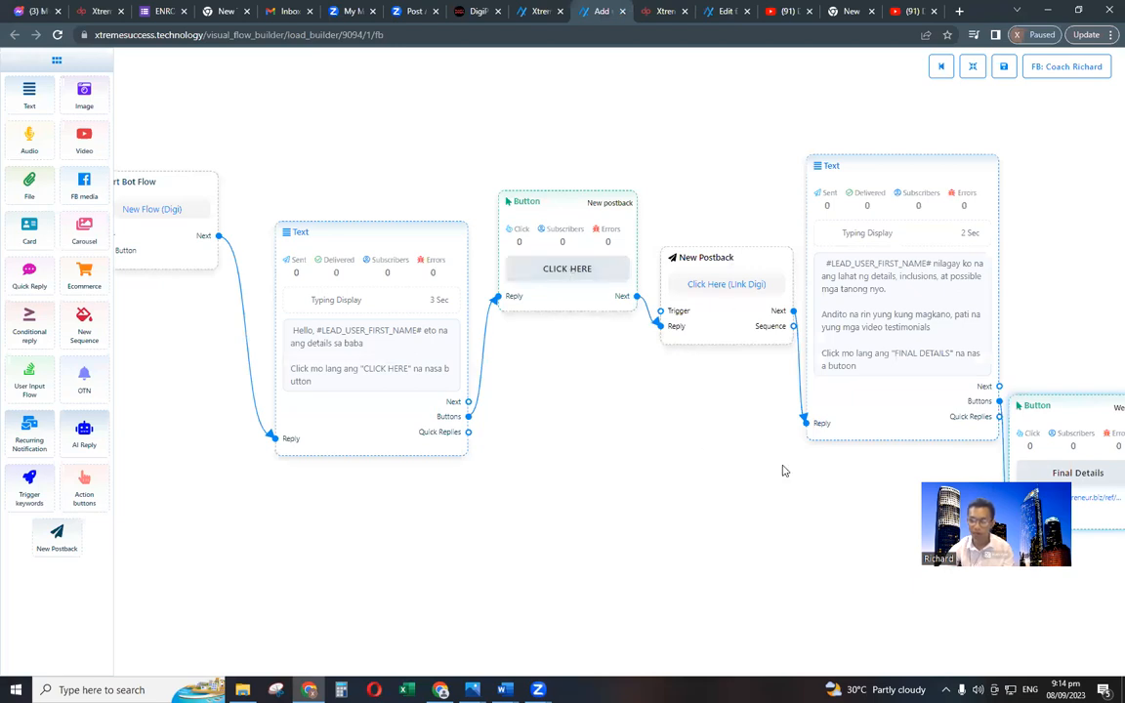
{"action": "left_click_drag", "start_coordinate": [656, 404], "coordinate": [603, 399]}
{"action": "left_click_drag", "start_coordinate": [1029, 251], "coordinate": [937, 204]}
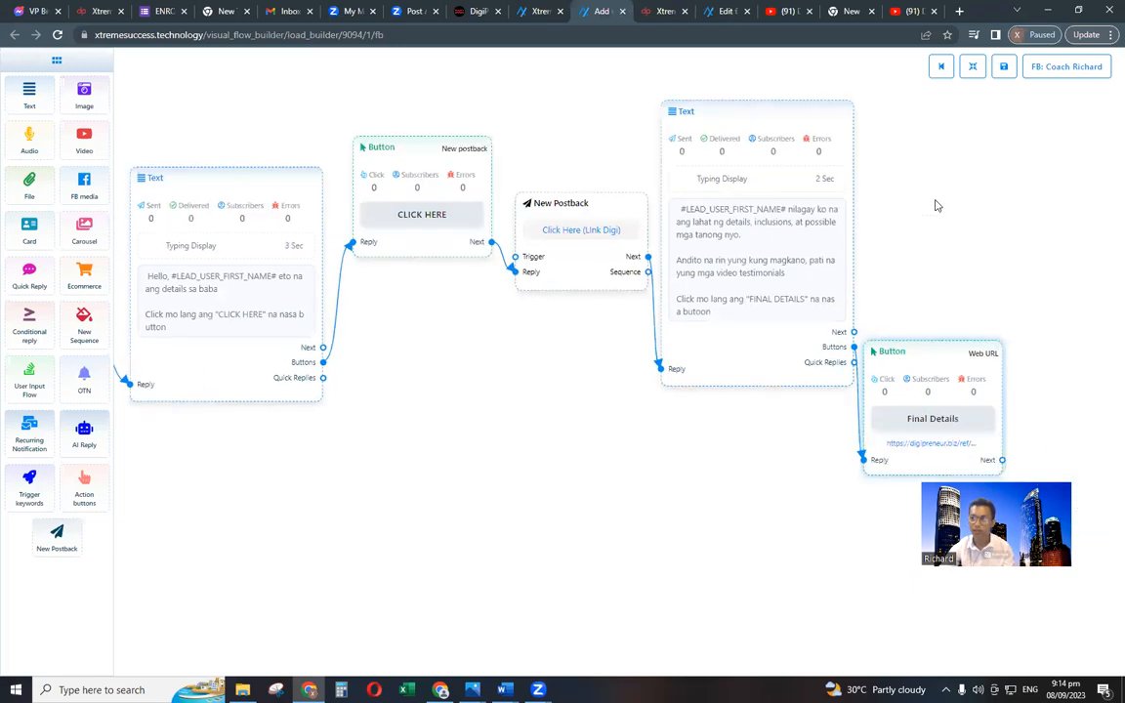
Rearrange the flow's blocks automatically and move the Click Here (LInk Digi) postback block below the CLICK HERE button block.
{"action": "left_click", "coordinate": [975, 66]}
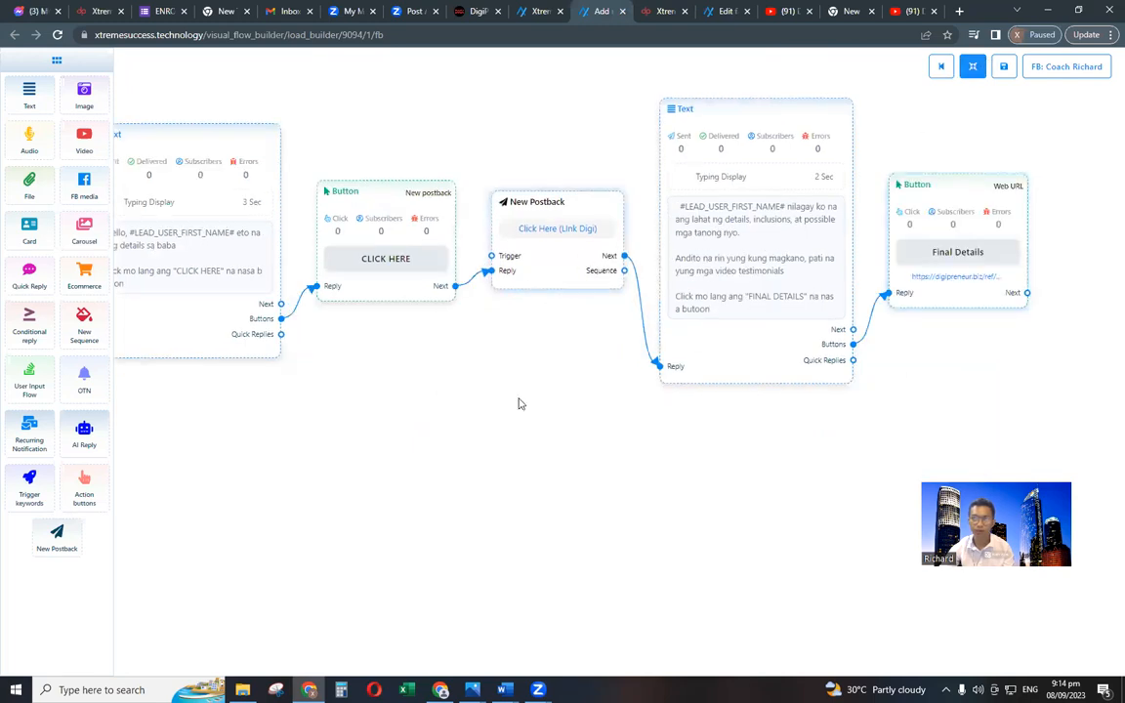
{"action": "left_click_drag", "start_coordinate": [521, 401], "coordinate": [515, 430]}
{"action": "double_click", "coordinate": [557, 258]}
{"action": "left_click", "coordinate": [947, 265]}
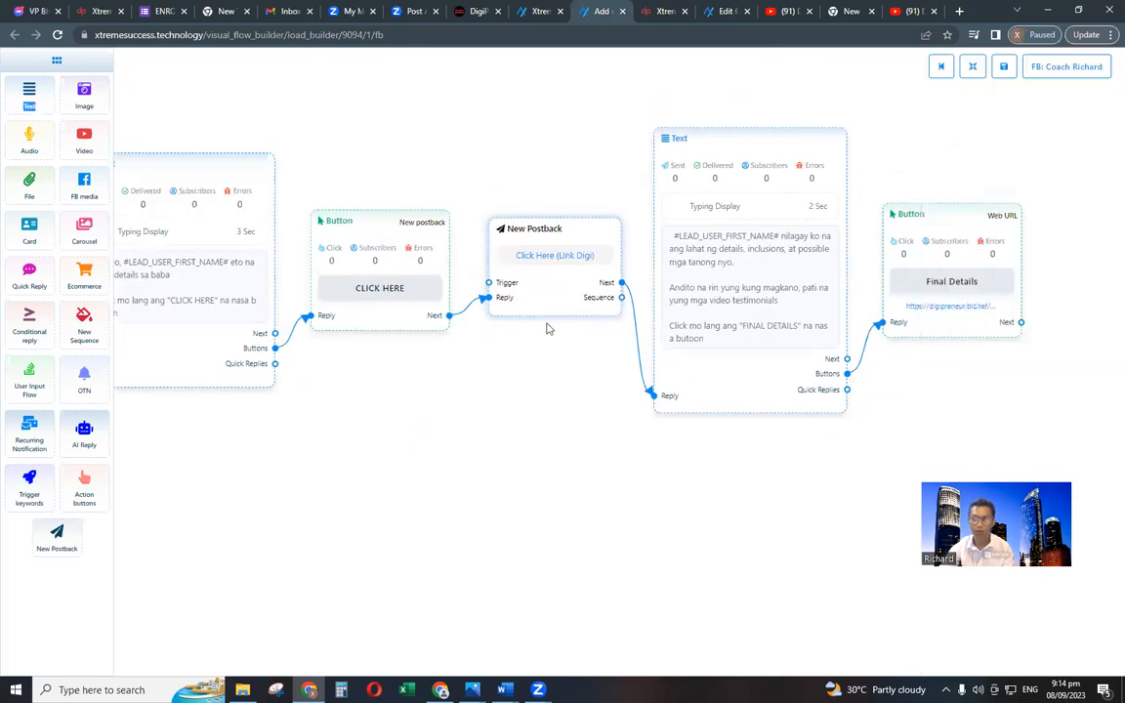
{"action": "left_click_drag", "start_coordinate": [516, 313], "coordinate": [505, 432]}
{"action": "left_click_drag", "start_coordinate": [590, 414], "coordinate": [558, 414]}
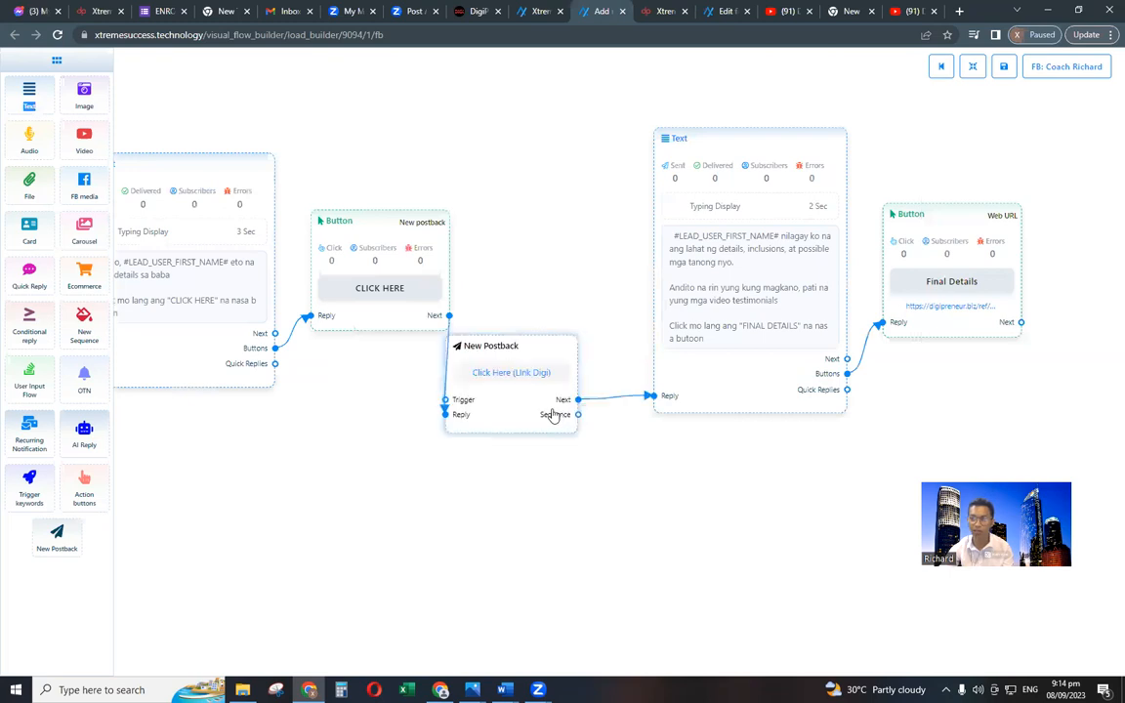
Examine how the greeting message, CLICK HERE button, postback, second message and Final Details button connect in the flow.
{"action": "left_click_drag", "start_coordinate": [662, 449], "coordinate": [812, 384]}
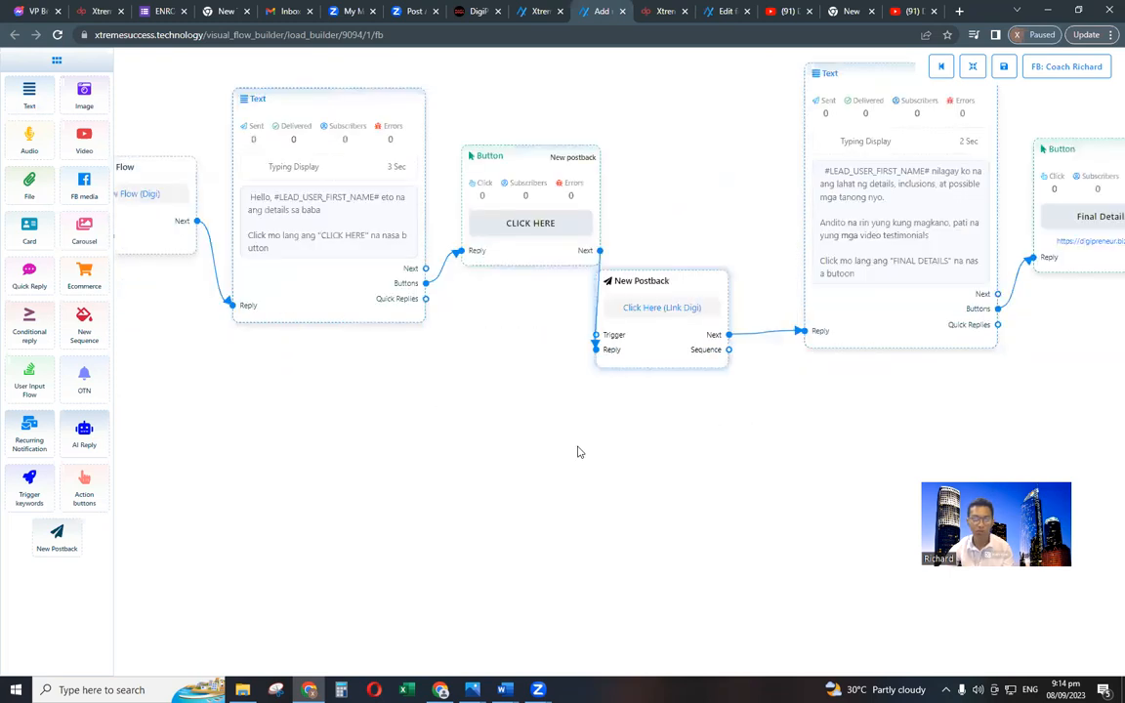
{"action": "left_click_drag", "start_coordinate": [658, 411], "coordinate": [769, 417]}
{"action": "left_click_drag", "start_coordinate": [696, 375], "coordinate": [704, 372]}
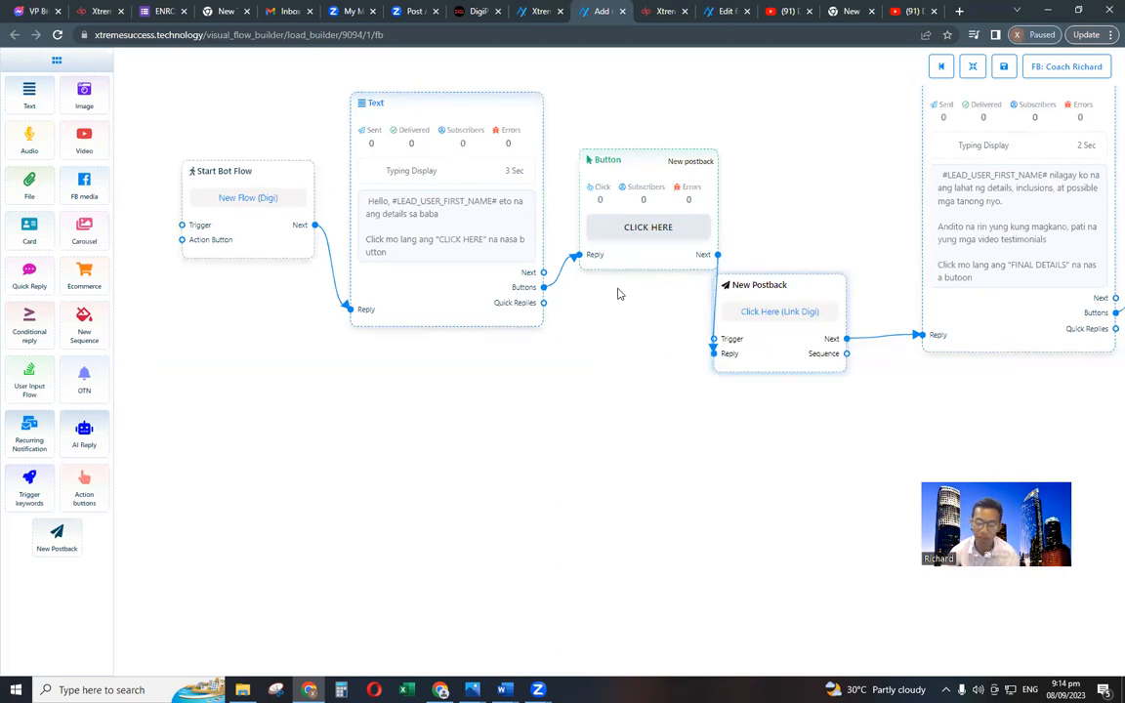
{"action": "left_click", "coordinate": [655, 226]}
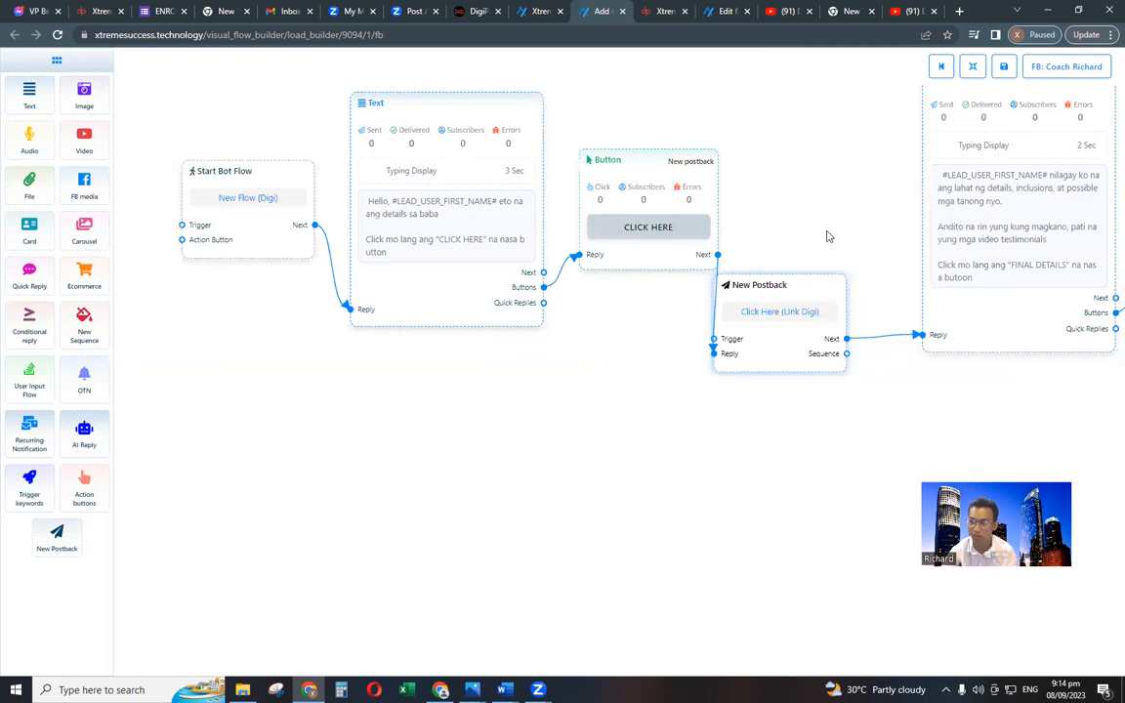
{"action": "left_click_drag", "start_coordinate": [827, 232], "coordinate": [631, 263]}
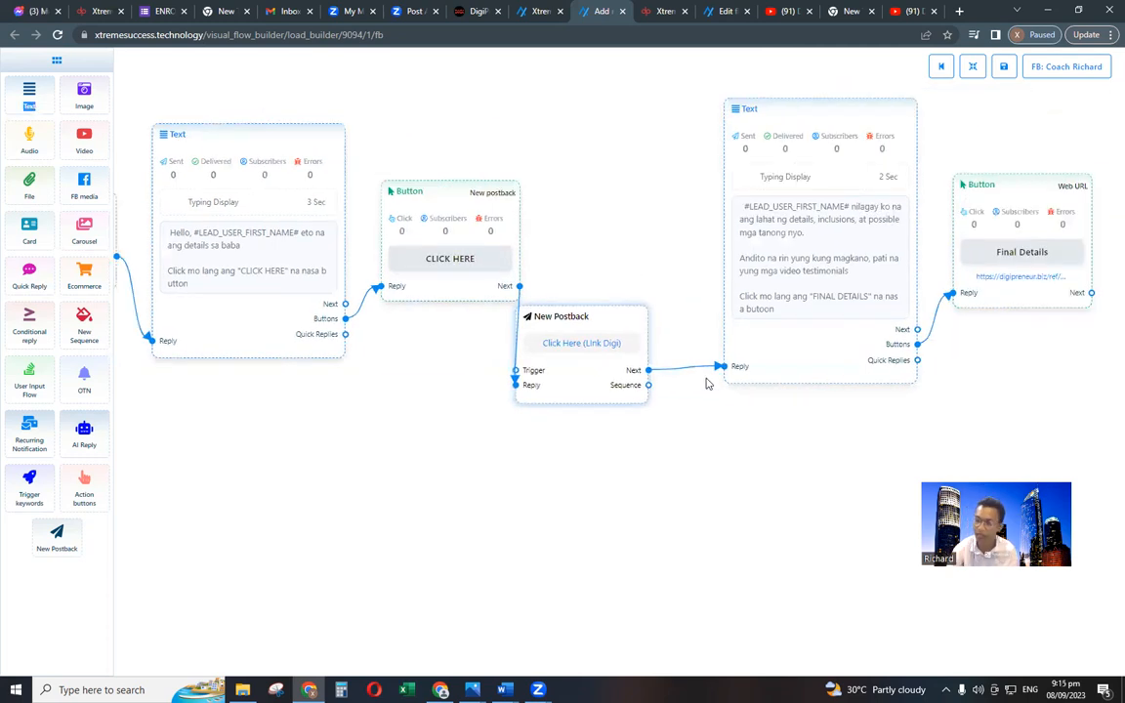
{"action": "scroll", "coordinate": [708, 383], "scroll_direction": "up", "scroll_amount": 3}
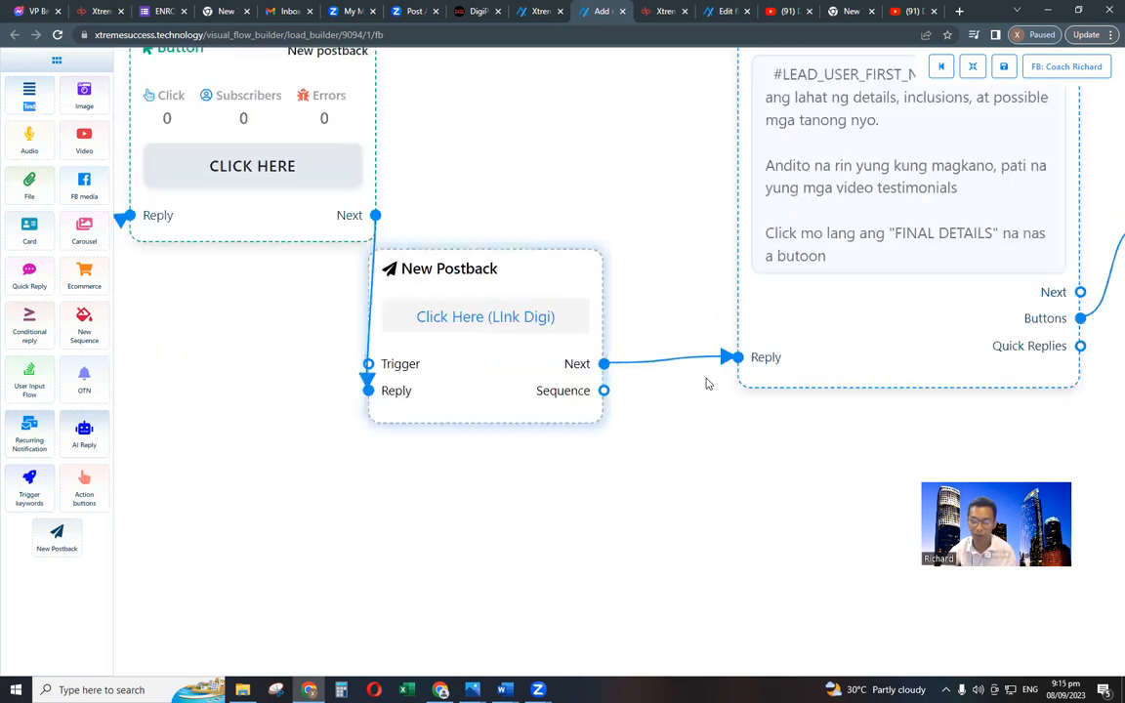
{"action": "left_click", "coordinate": [246, 160]}
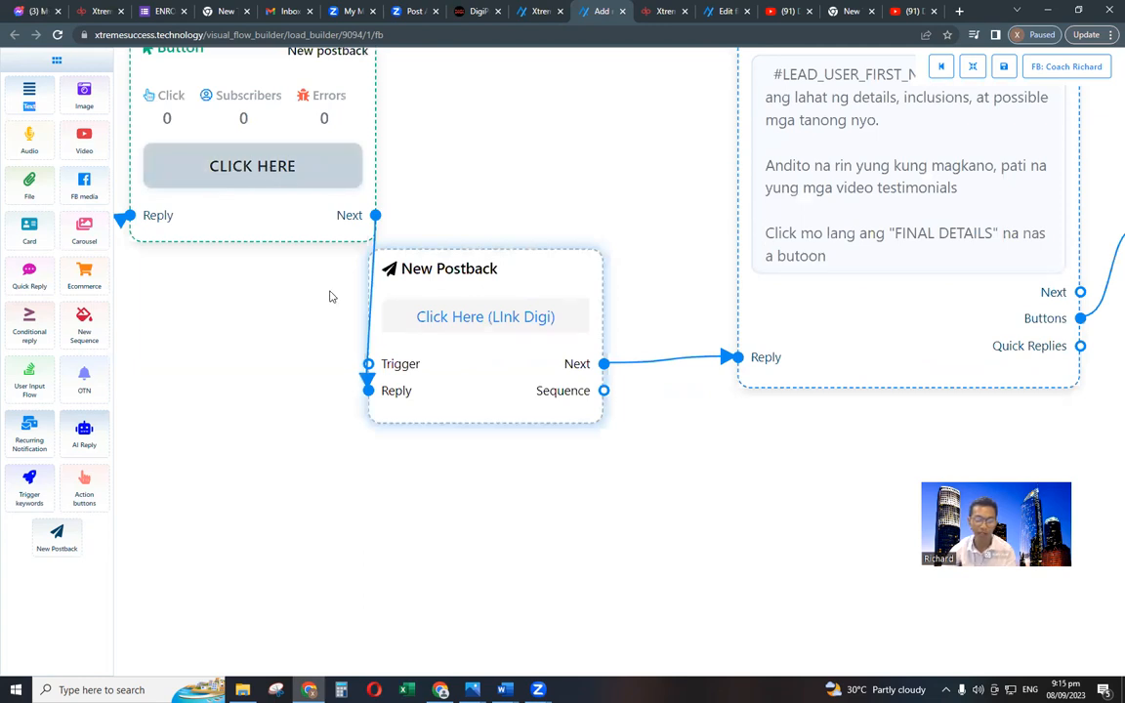
{"action": "left_click", "coordinate": [550, 360]}
{"action": "left_click_drag", "start_coordinate": [344, 427], "coordinate": [655, 460]}
{"action": "scroll", "coordinate": [579, 419], "scroll_direction": "down", "scroll_amount": 2}
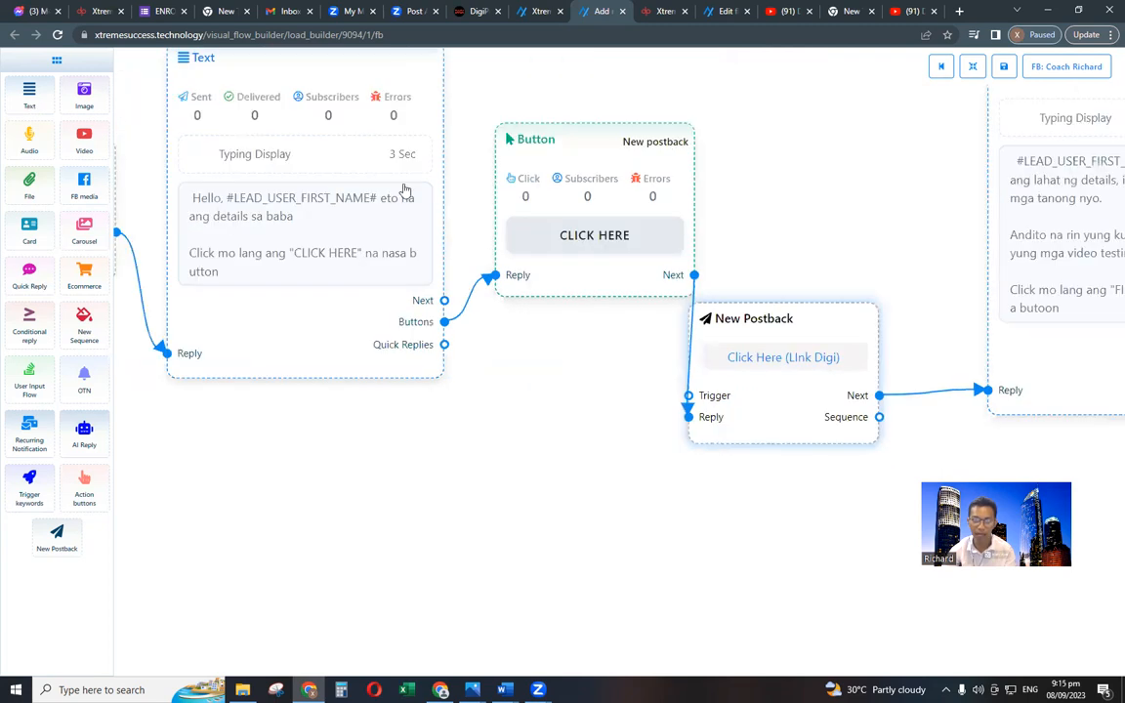
{"action": "left_click_drag", "start_coordinate": [298, 290], "coordinate": [422, 294]}
{"action": "scroll", "coordinate": [421, 268], "scroll_direction": "up", "scroll_amount": 2}
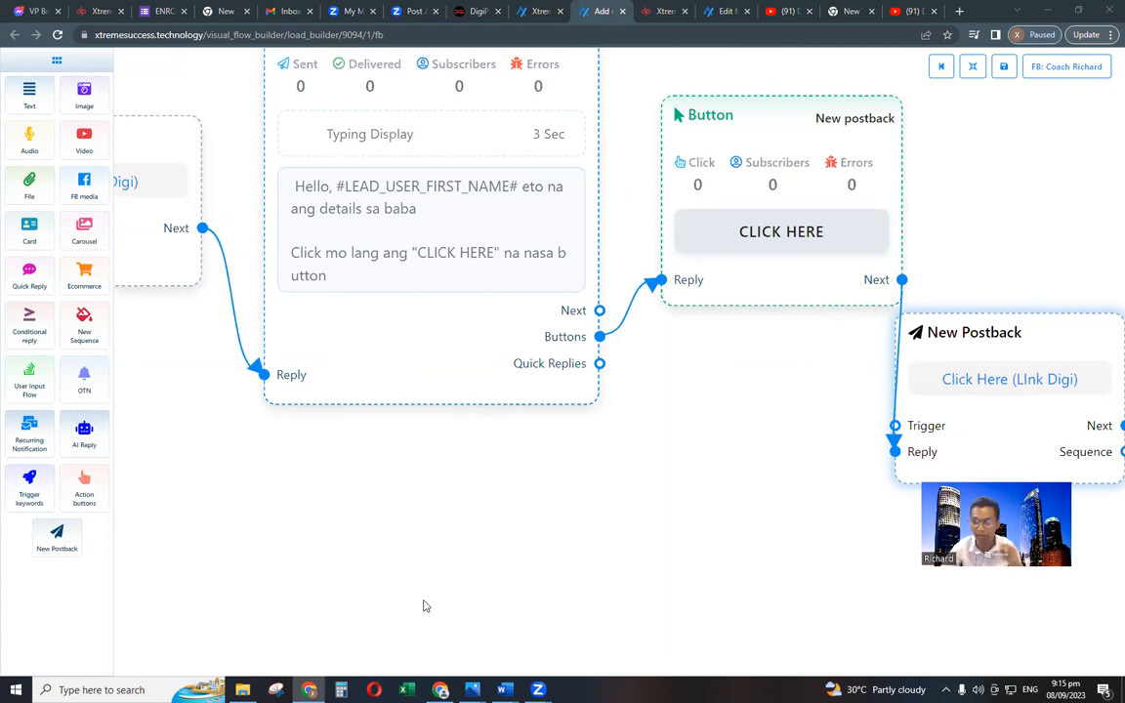
{"action": "left_click_drag", "start_coordinate": [686, 393], "coordinate": [308, 364]}
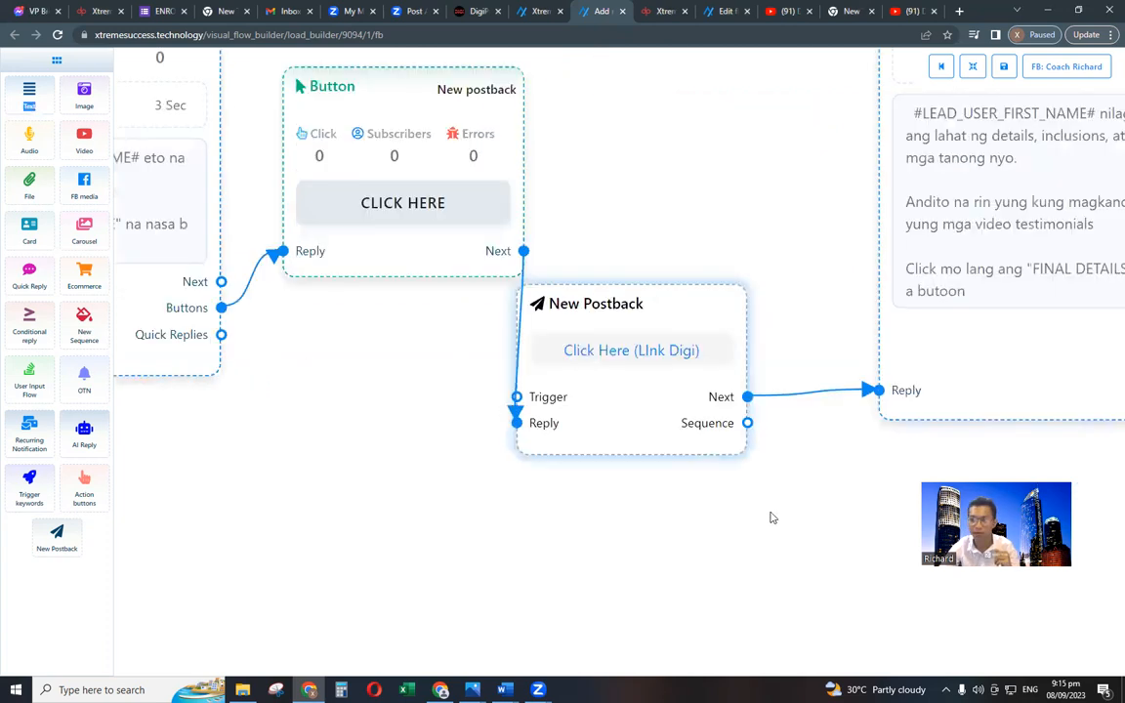
{"action": "scroll", "coordinate": [766, 532], "scroll_direction": "down", "scroll_amount": 1}
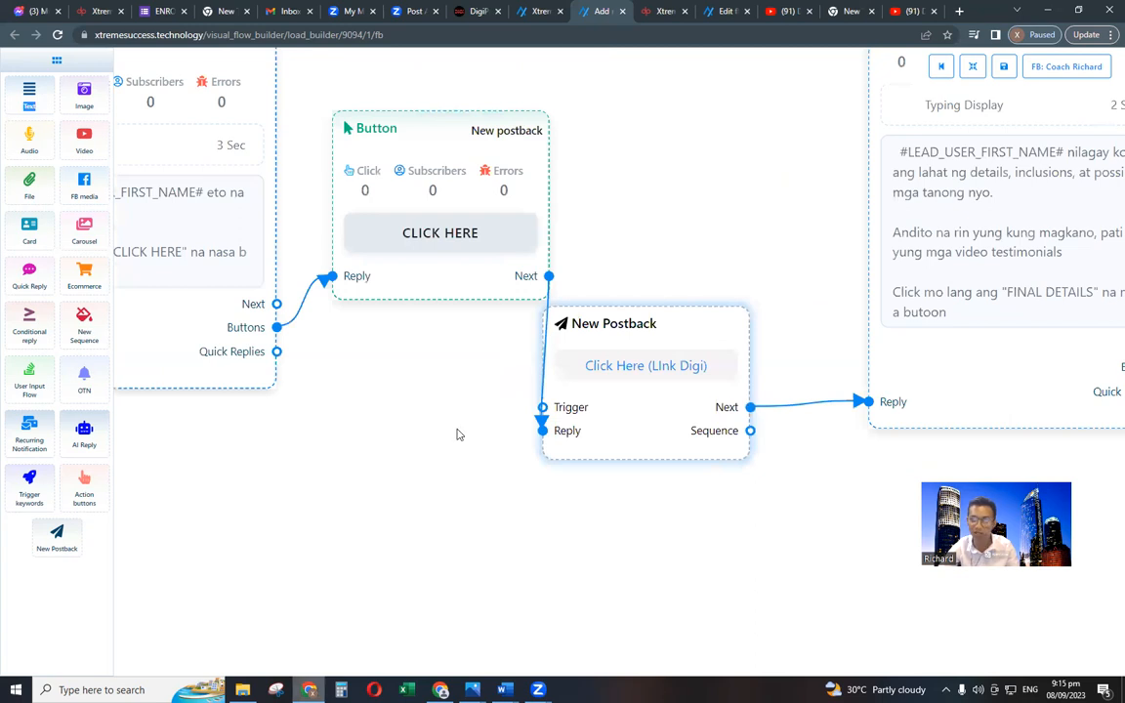
{"action": "left_click_drag", "start_coordinate": [792, 604], "coordinate": [626, 521]}
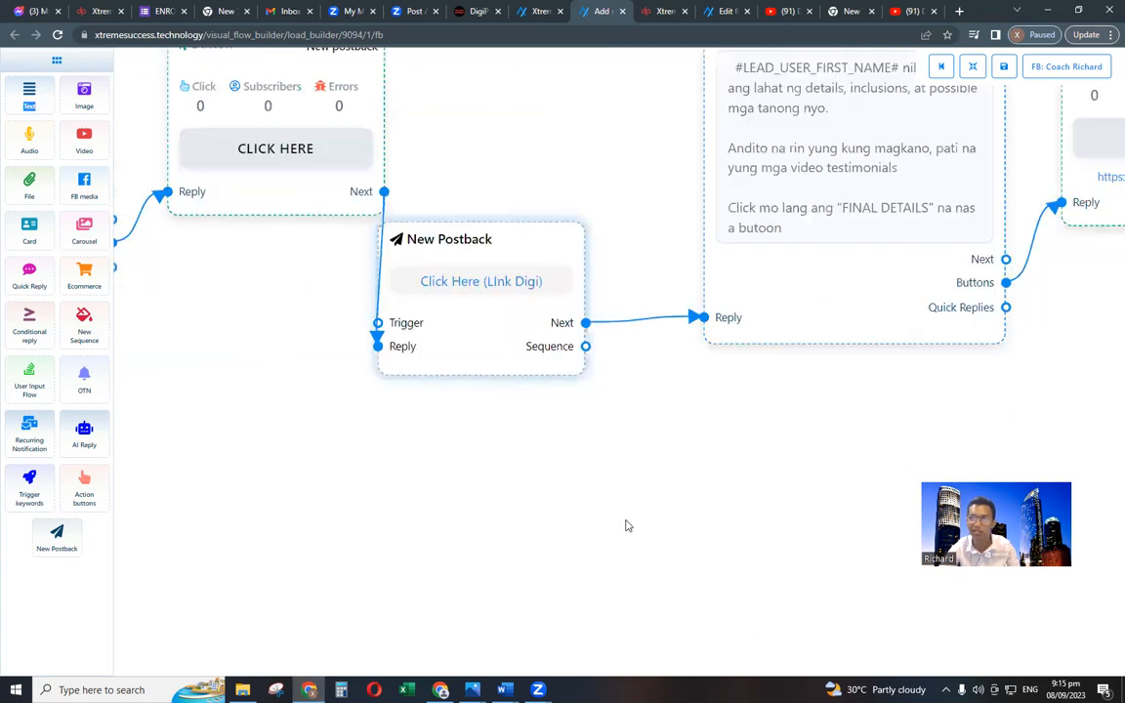
{"action": "scroll", "coordinate": [450, 594], "scroll_direction": "down", "scroll_amount": 2}
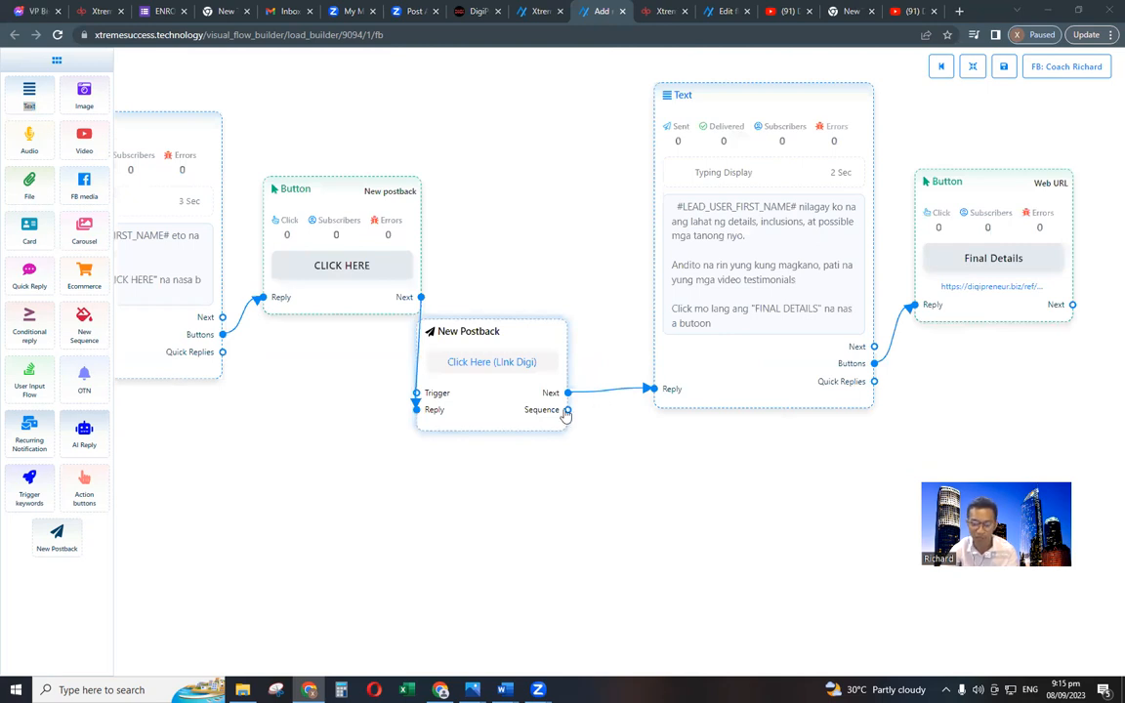
Add a new sequence from the Click Here (LInk Digi) postback's Sequence output and rearrange the flow's blocks automatically.
{"action": "left_click_drag", "start_coordinate": [566, 412], "coordinate": [635, 452]}
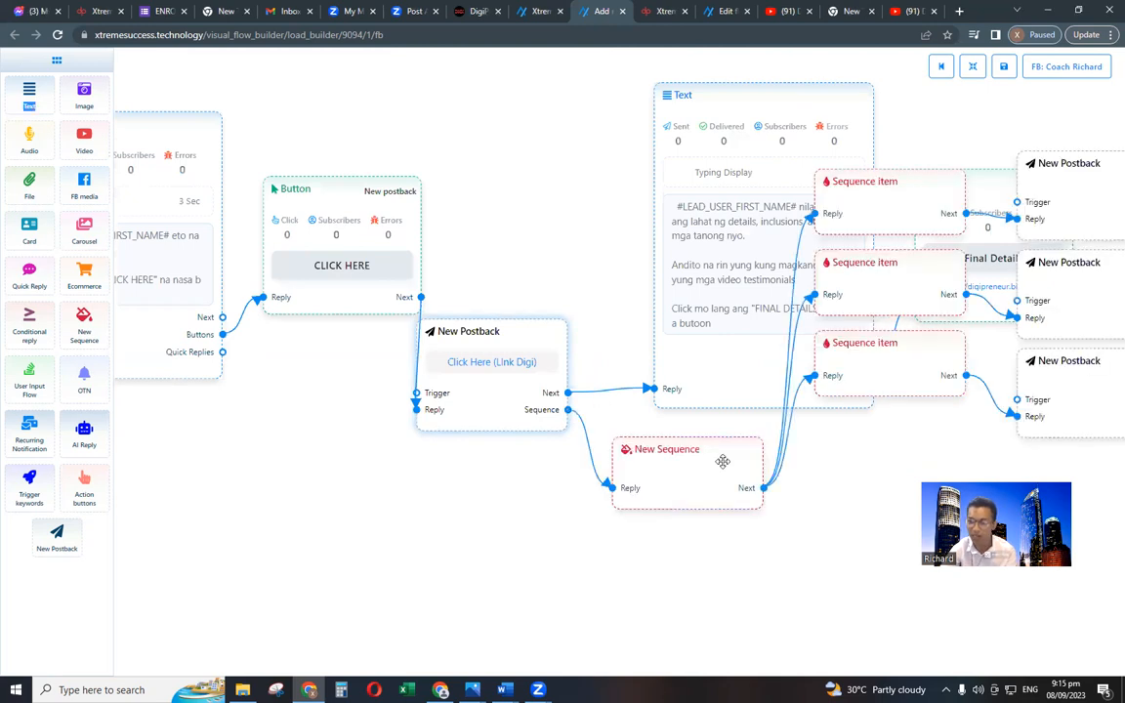
{"action": "left_click", "coordinate": [382, 151]}
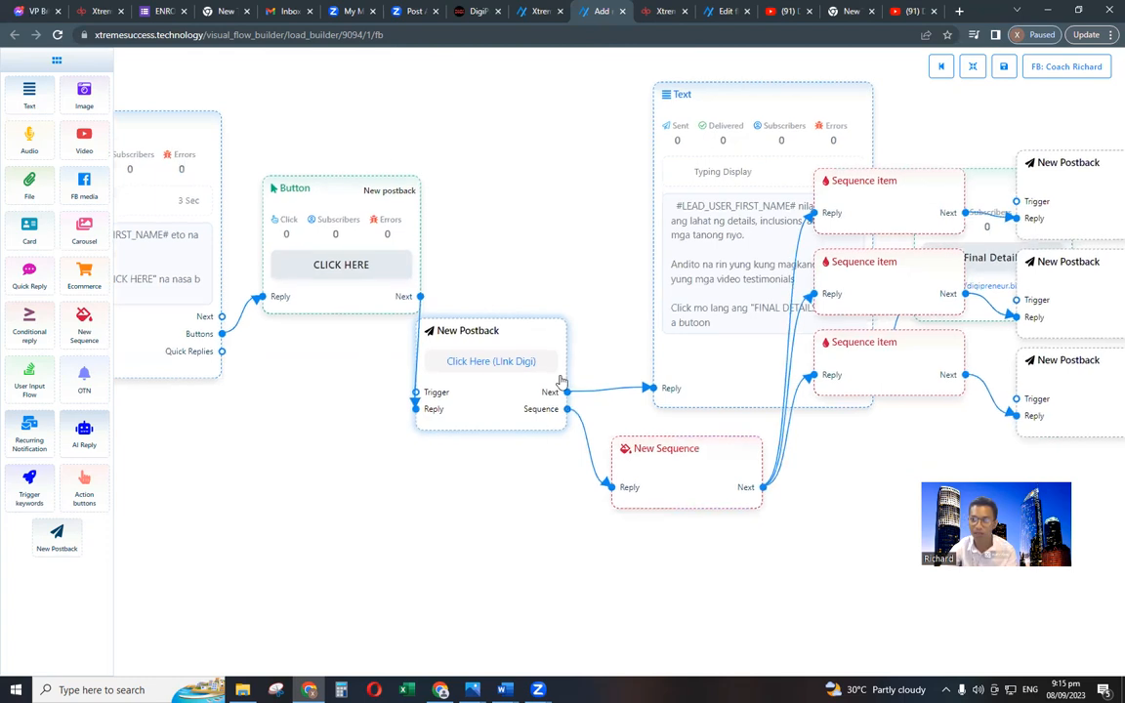
{"action": "left_click_drag", "start_coordinate": [1001, 438], "coordinate": [811, 344]}
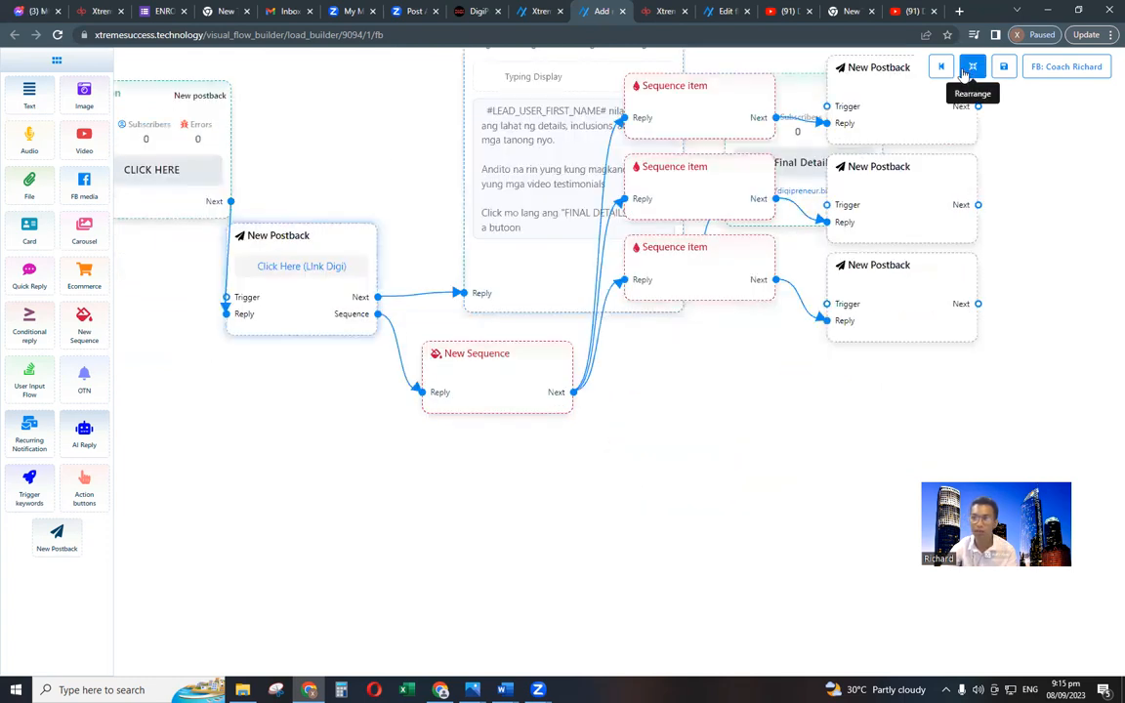
{"action": "left_click", "coordinate": [972, 67]}
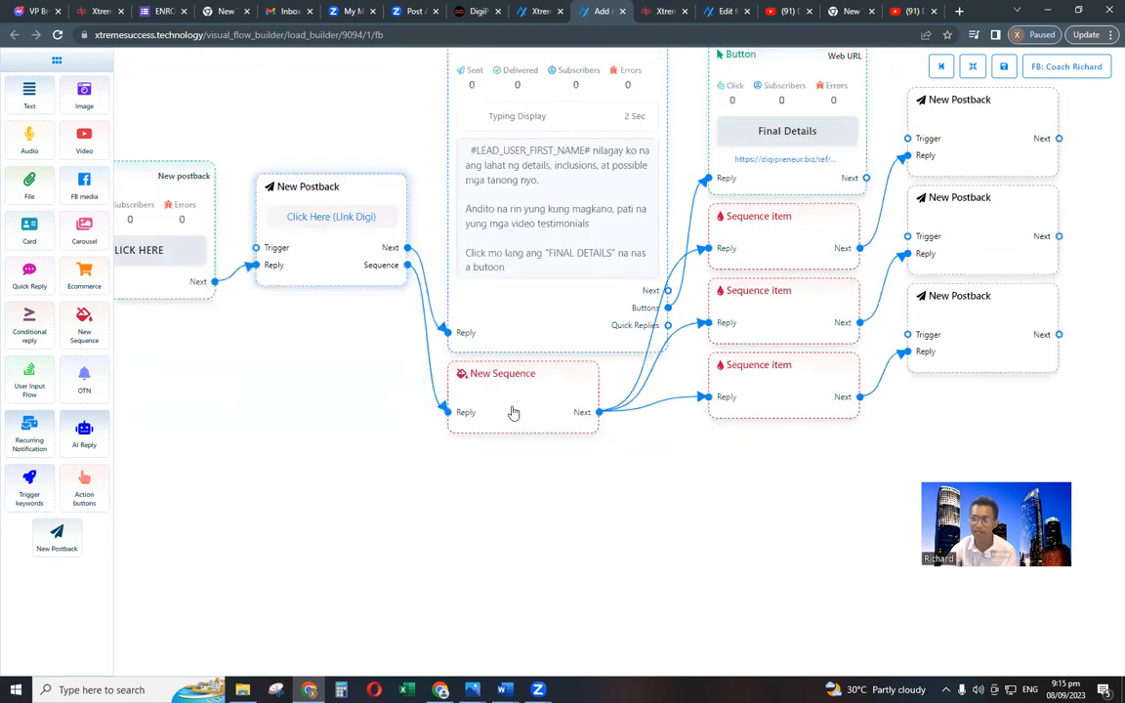
Open the new sequence's configuration and name it "Follow-up Sequence (digi link)".
{"action": "left_click", "coordinate": [514, 413]}
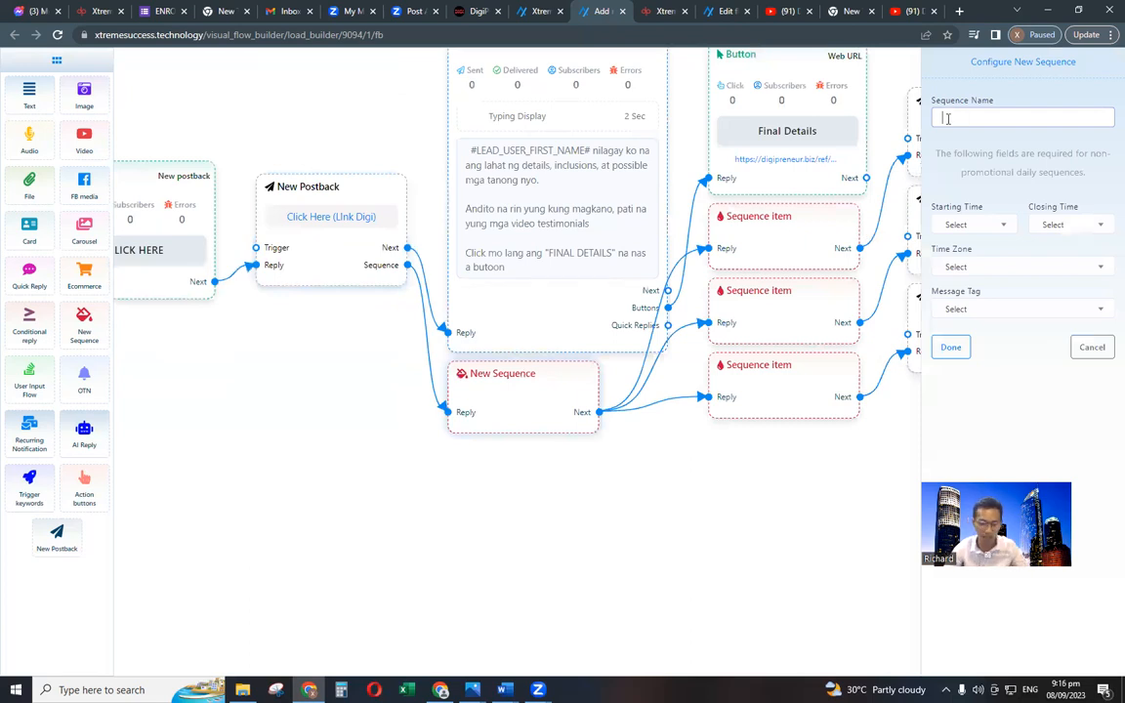
{"action": "type", "text": "F"}
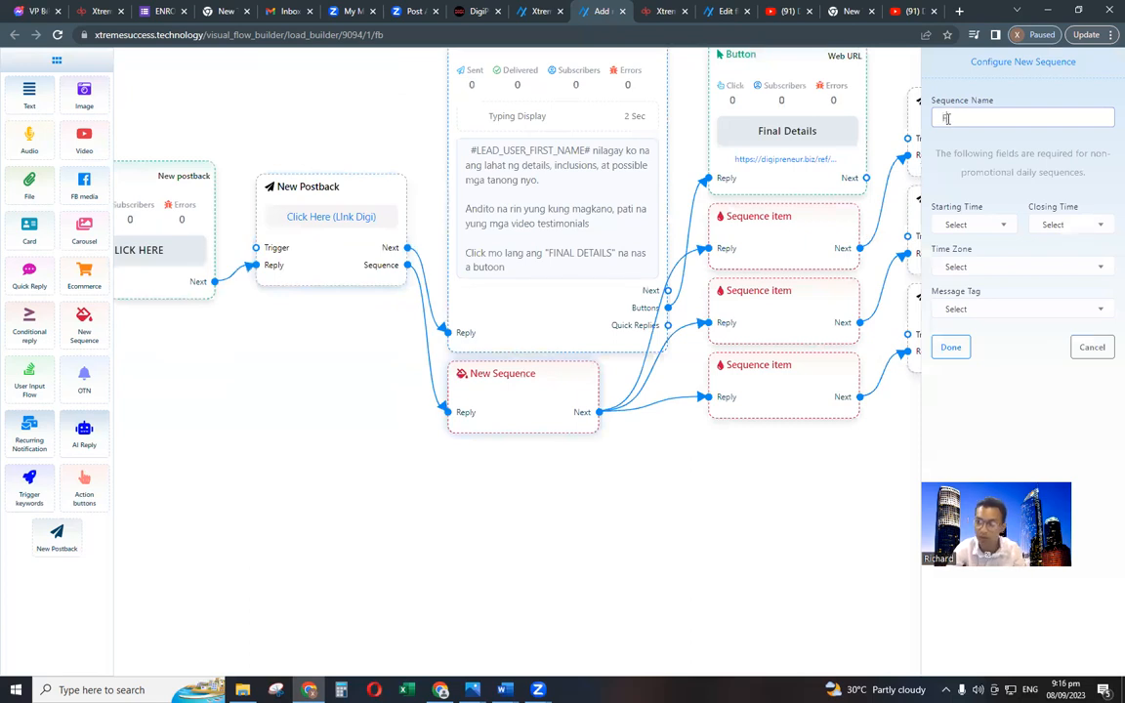
{"action": "type", "text": "ollow"}
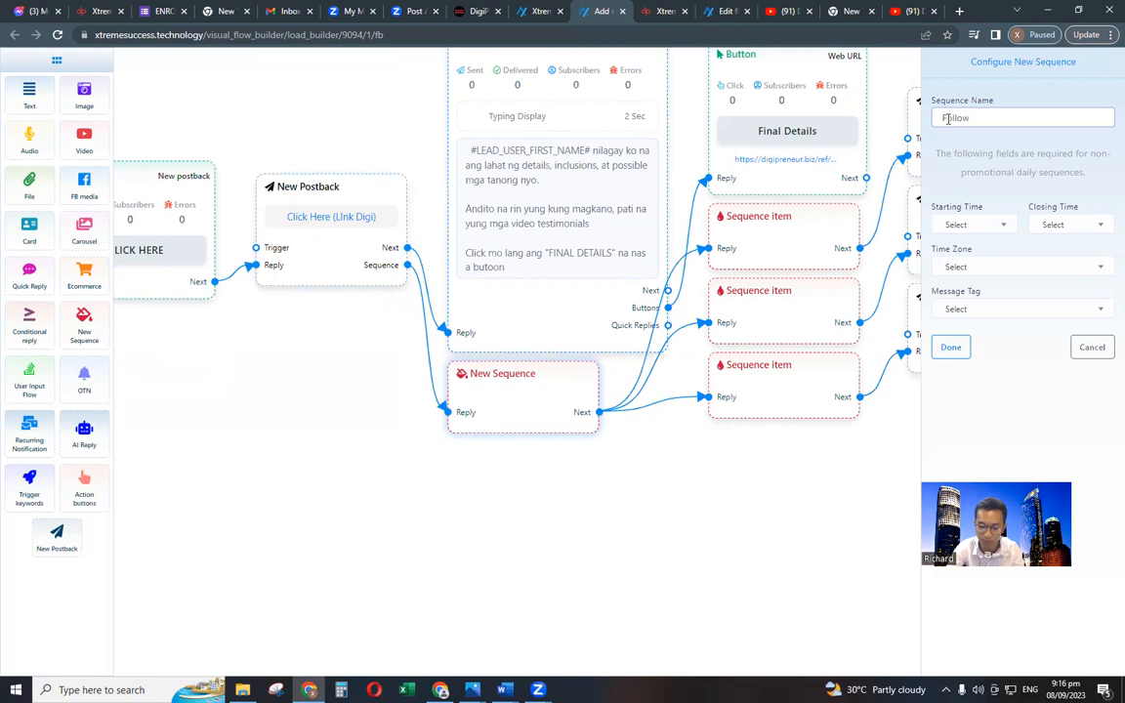
{"action": "type", "text": "-up Sequenc"}
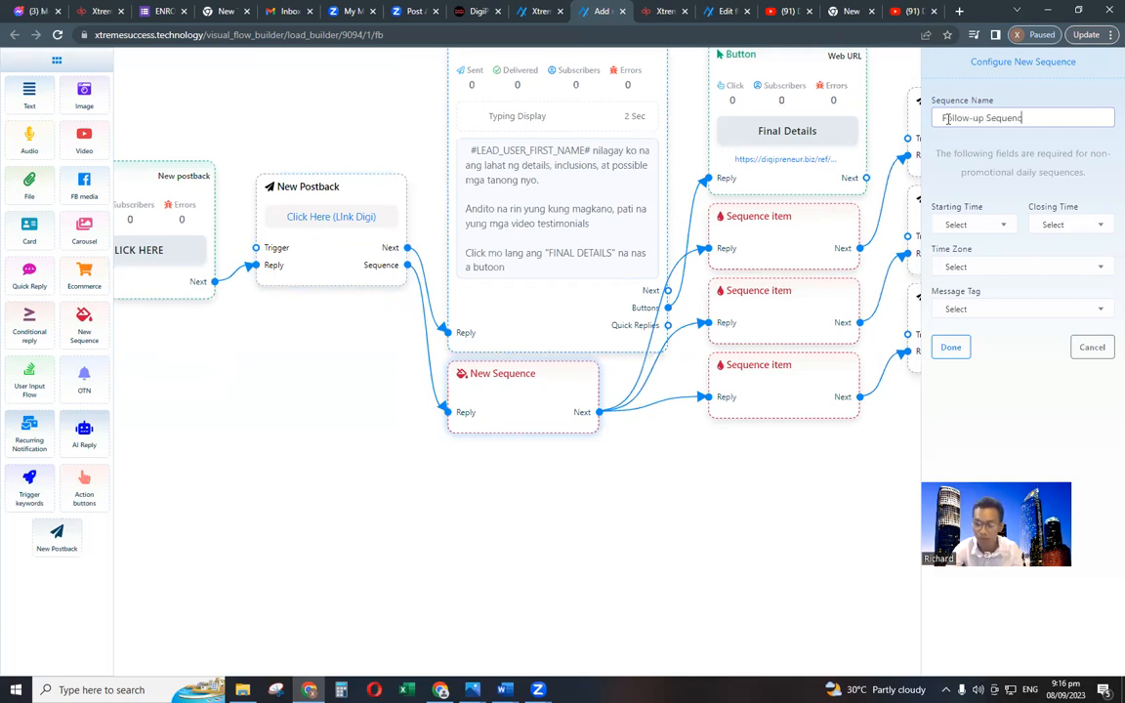
{"action": "type", "text": "e 1"}
{"action": "type", "text": "di"}
{"action": "type", "text": "gi"}
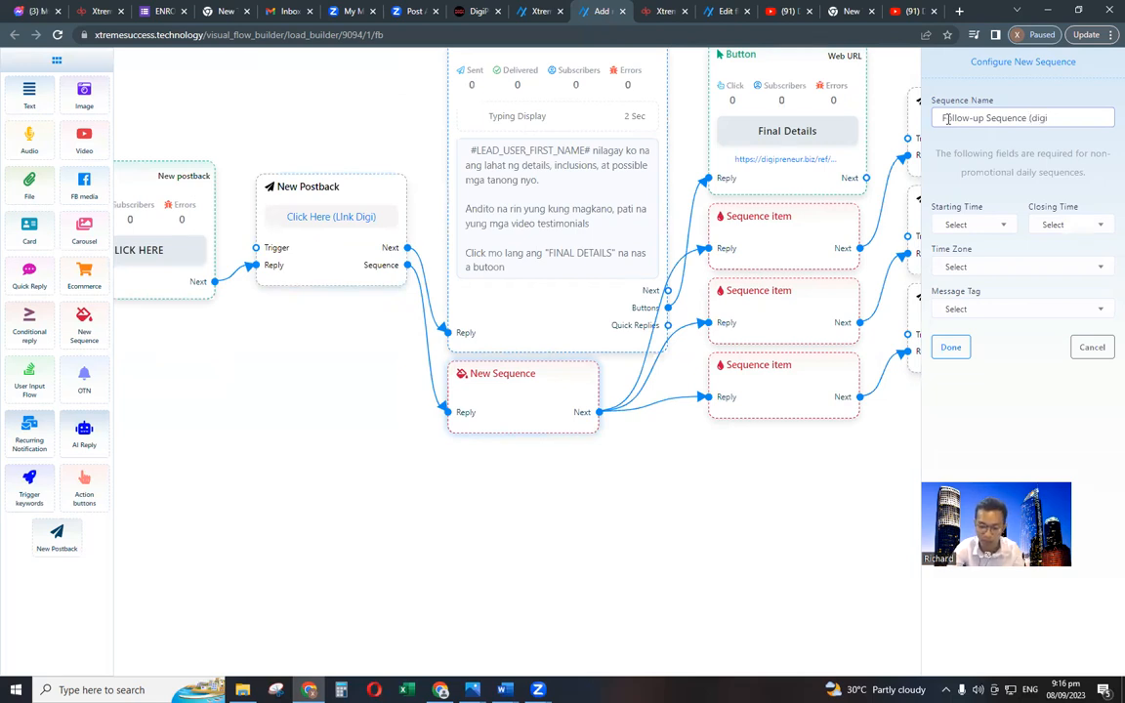
{"action": "type", "text": " link)"}
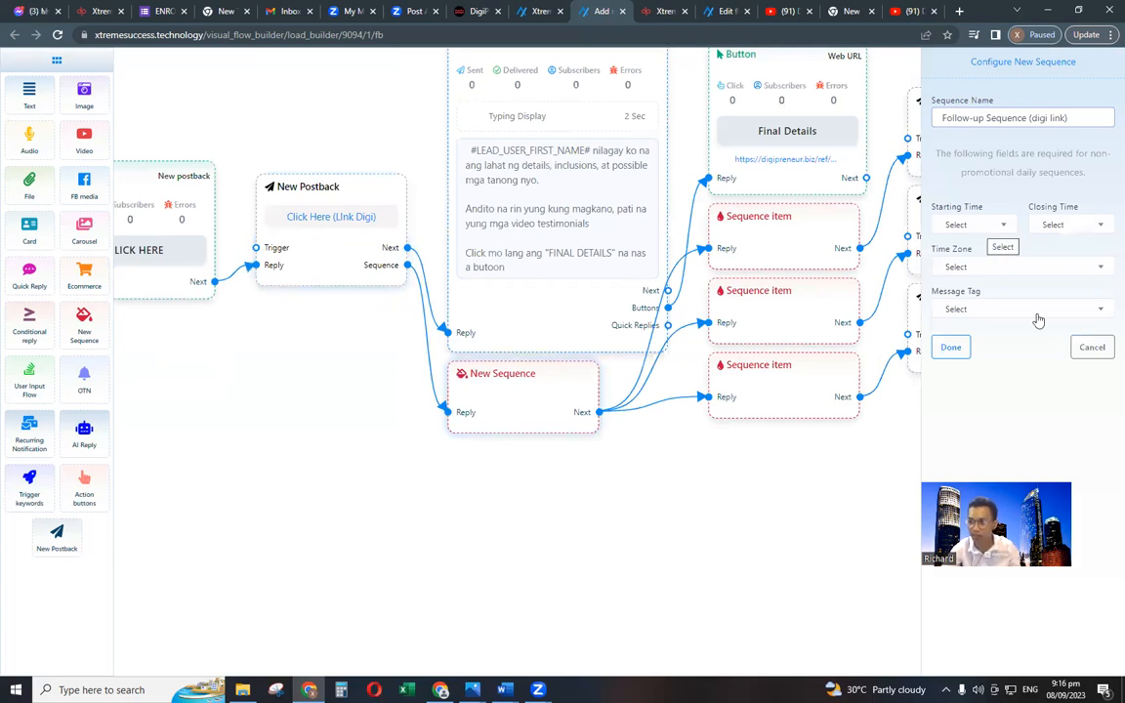
Set the follow-up sequence's starting time to 19:00.
{"action": "left_click", "coordinate": [982, 230]}
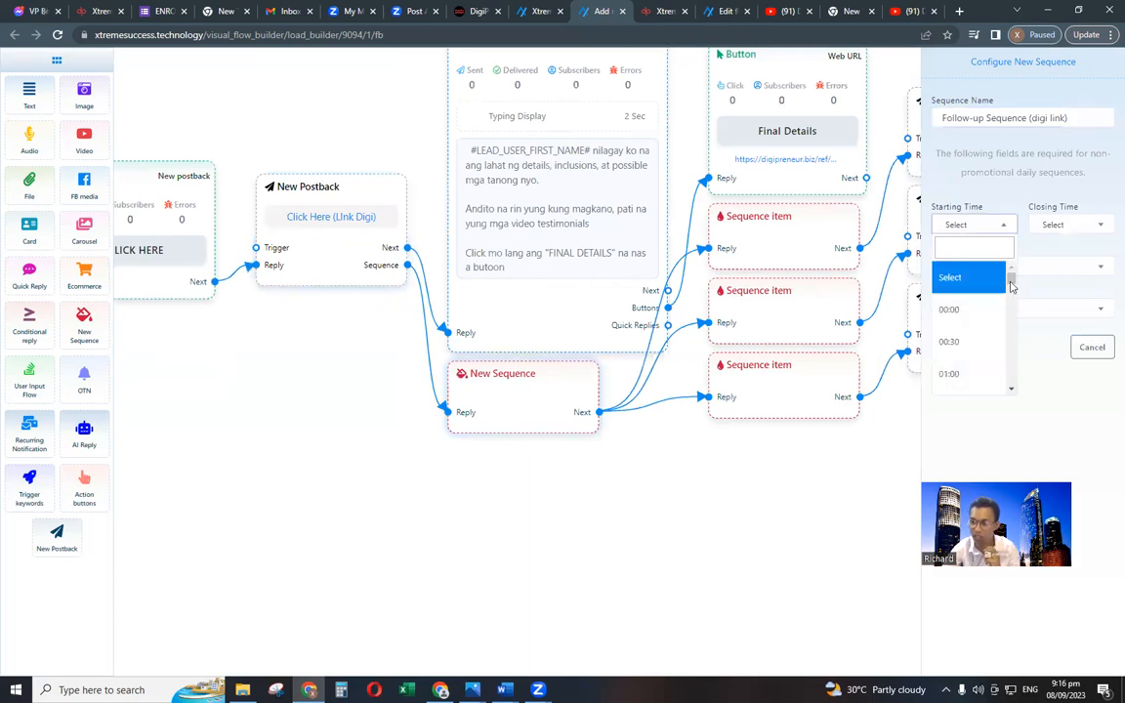
{"action": "scroll", "coordinate": [1006, 293], "scroll_direction": "down", "scroll_amount": 3}
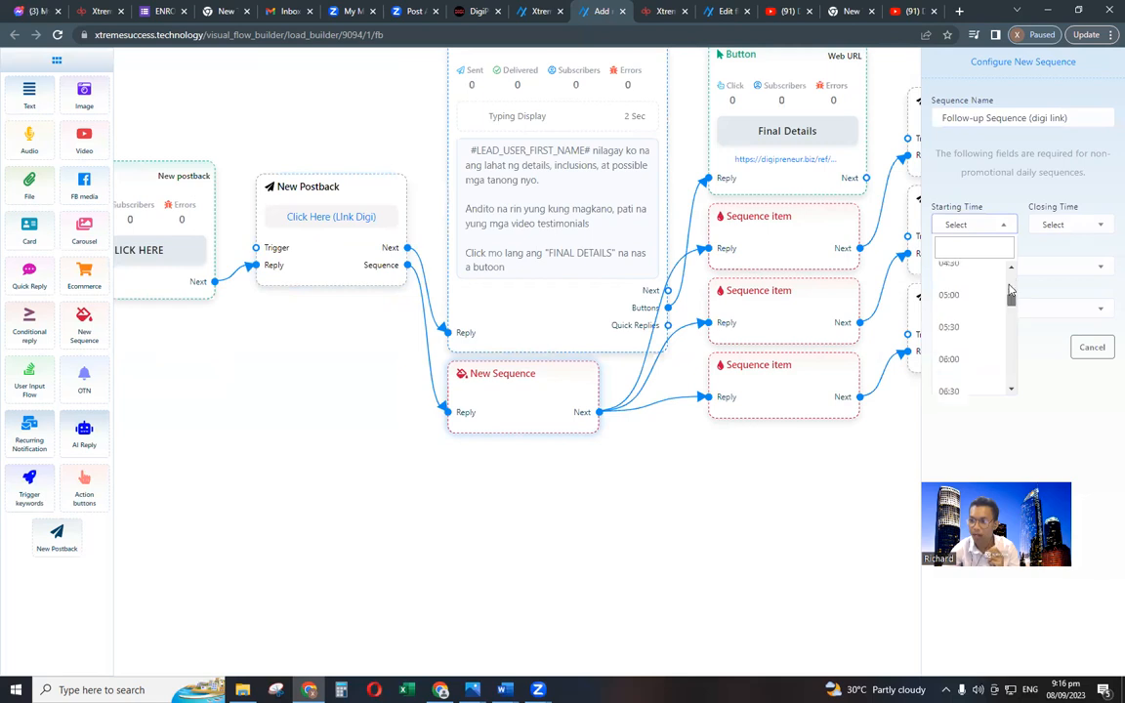
{"action": "left_click", "coordinate": [952, 253]}
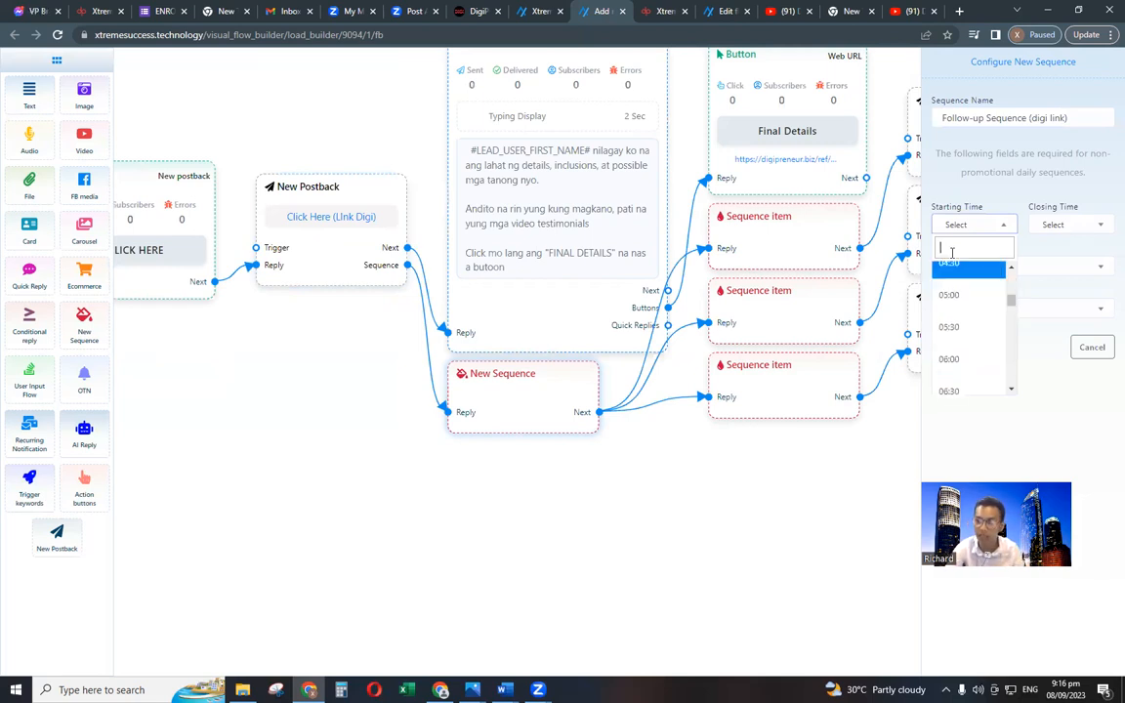
{"action": "type", "text": "19"}
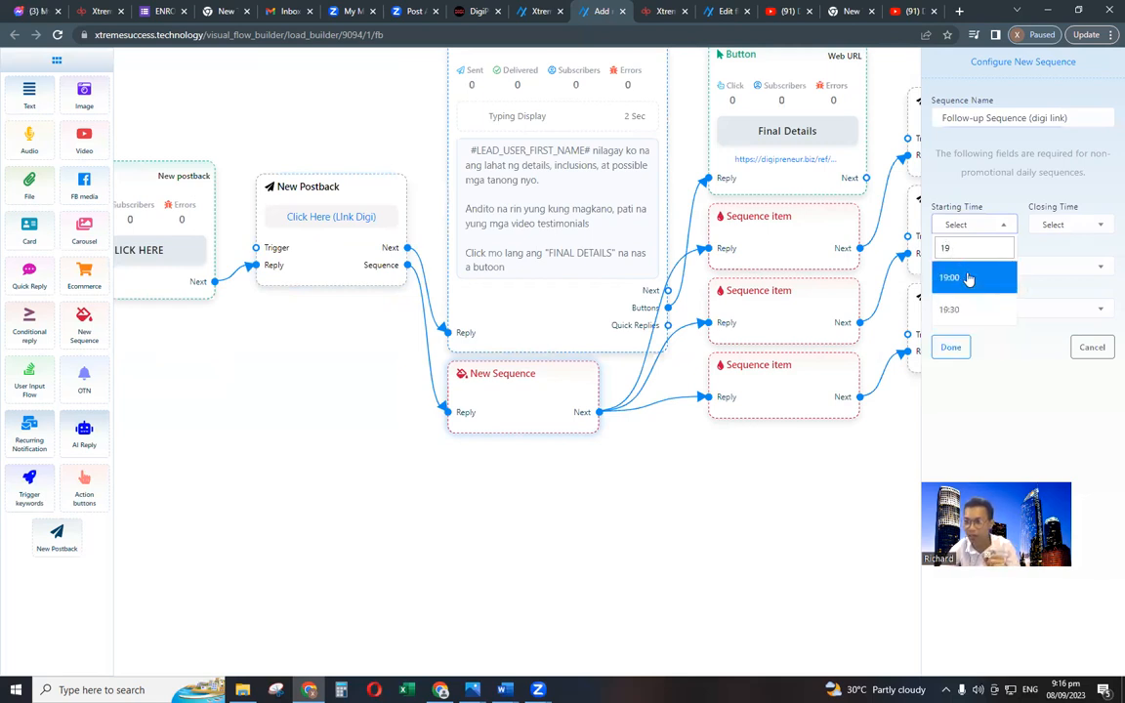
{"action": "left_click", "coordinate": [968, 280]}
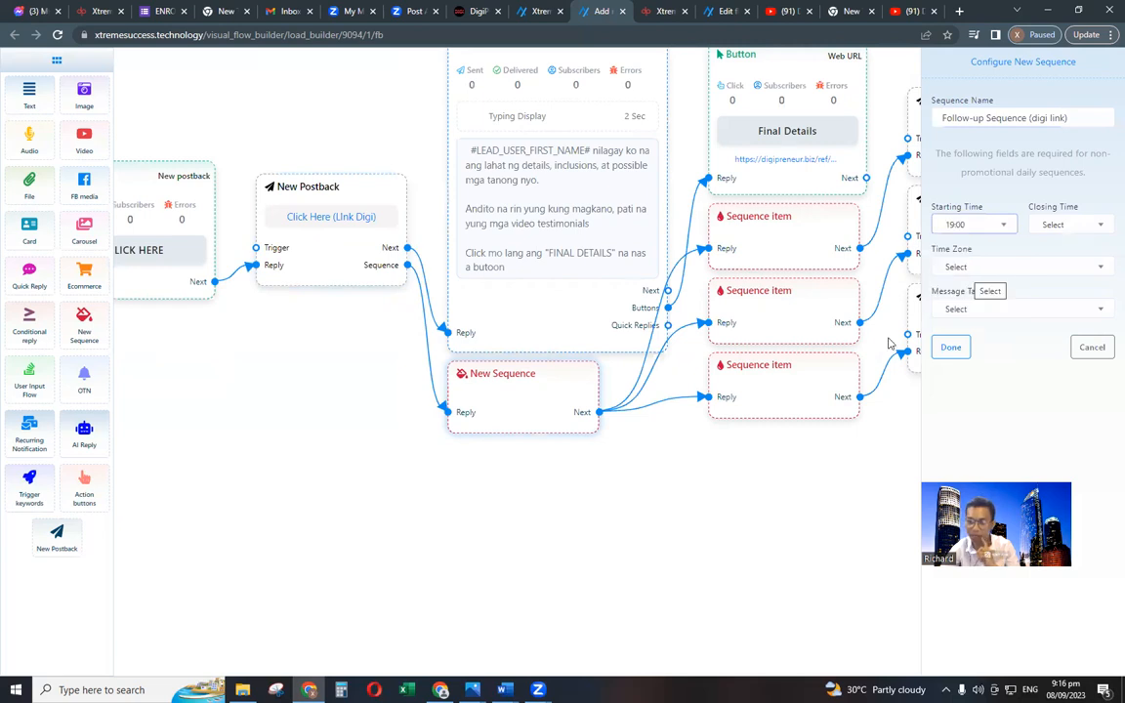
Set the follow-up sequence's closing time to 24:00.
{"action": "left_click", "coordinate": [1084, 227]}
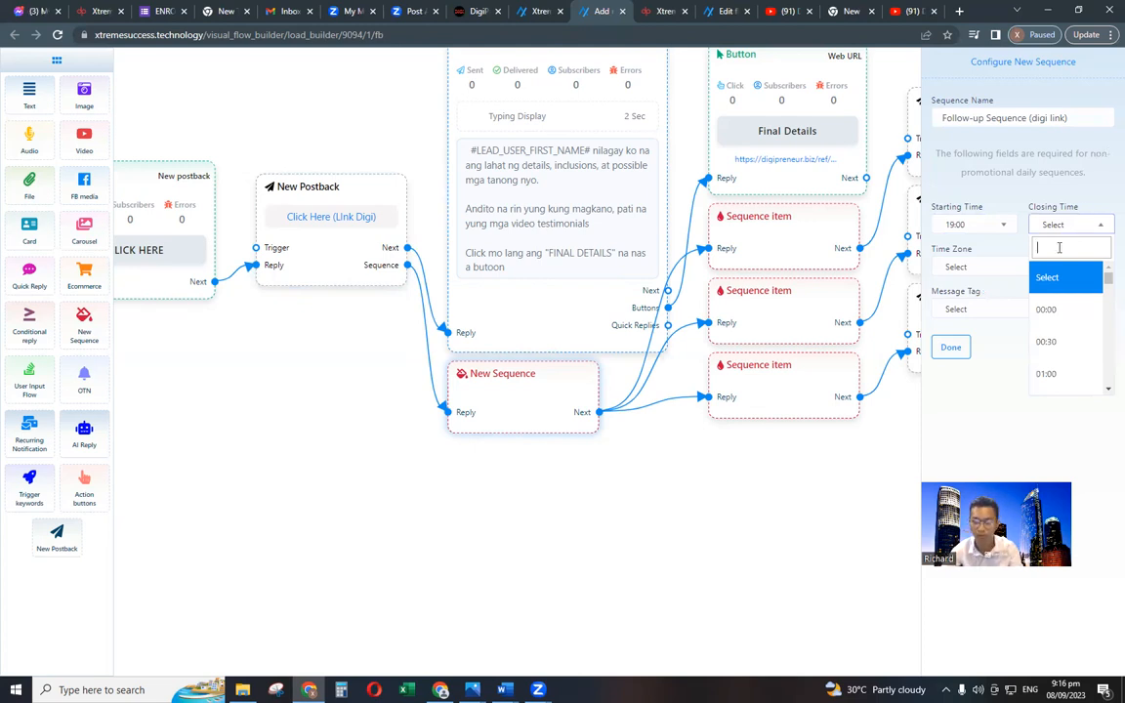
{"action": "type", "text": "23"}
{"action": "left_click", "coordinate": [1060, 314]}
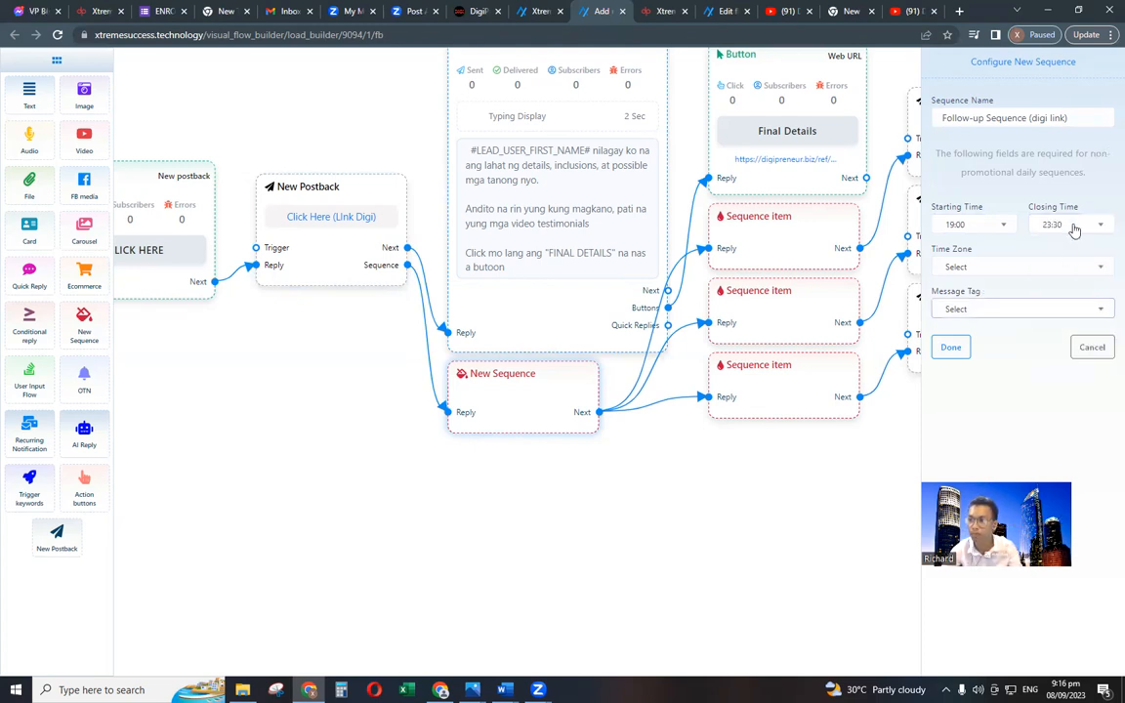
{"action": "left_click", "coordinate": [1074, 225]}
{"action": "type", "text": "24"}
{"action": "left_click", "coordinate": [1056, 286]}
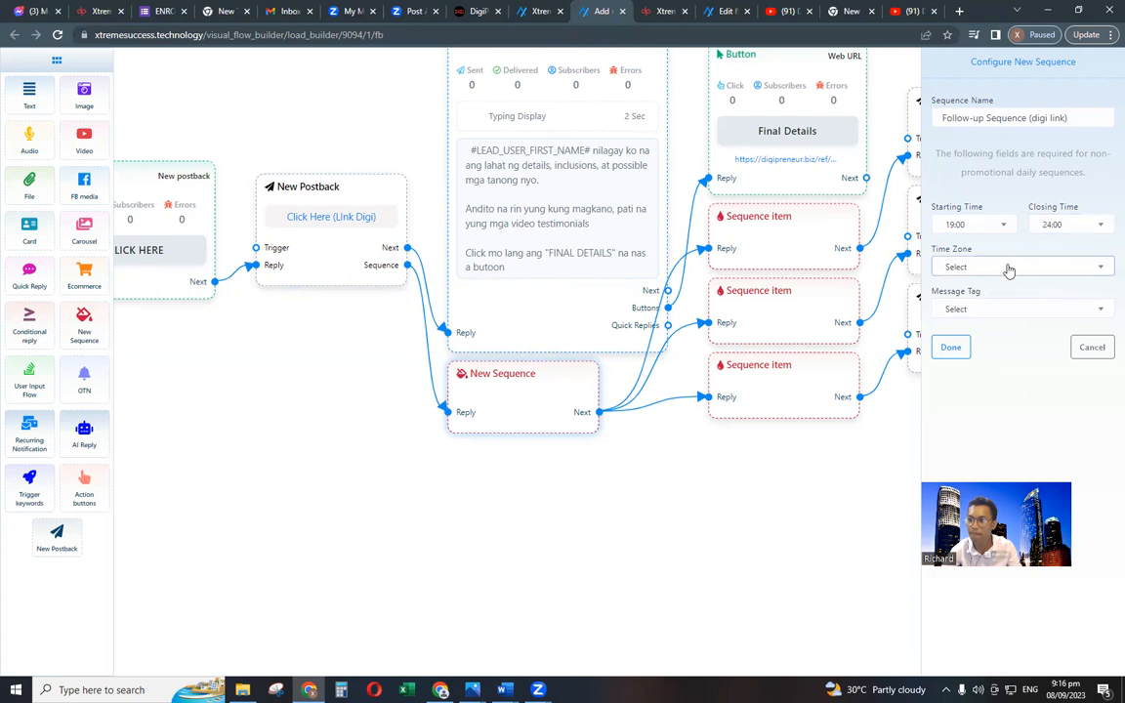
Set the sequence's time zone to (GMT+8:00) Asia/Manila and its message tag to CONFIRMED_EVENT_UPDATE, and apply the configuration.
{"action": "left_click", "coordinate": [1055, 270]}
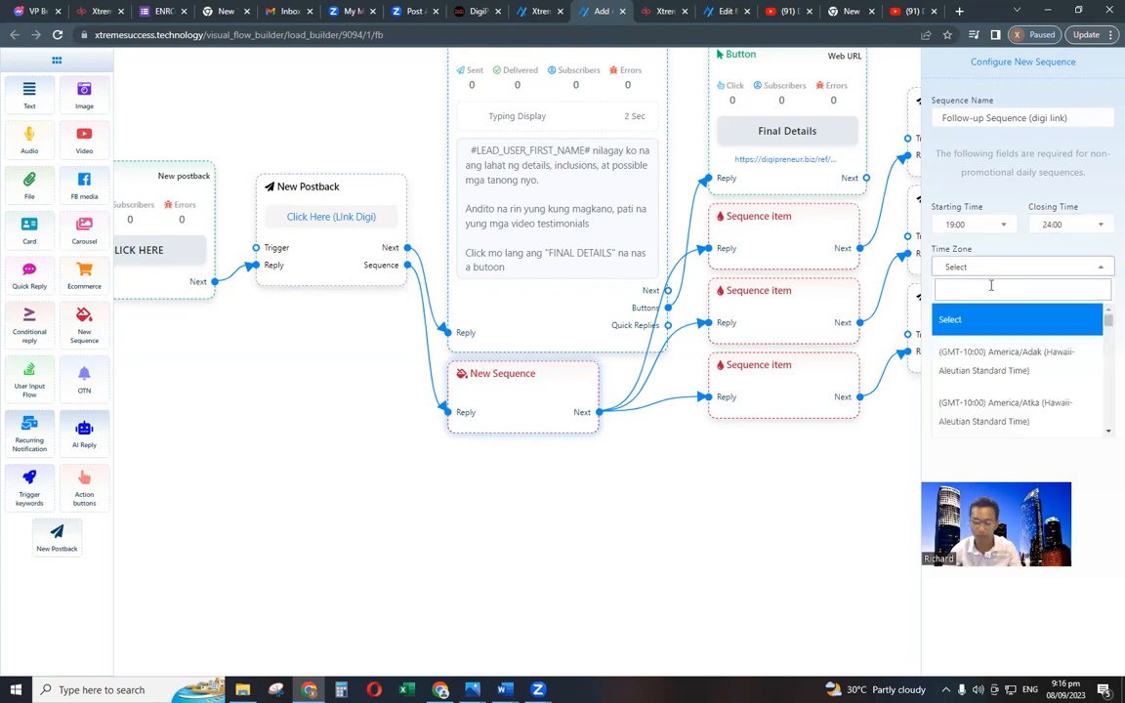
{"action": "type", "text": "Ma"}
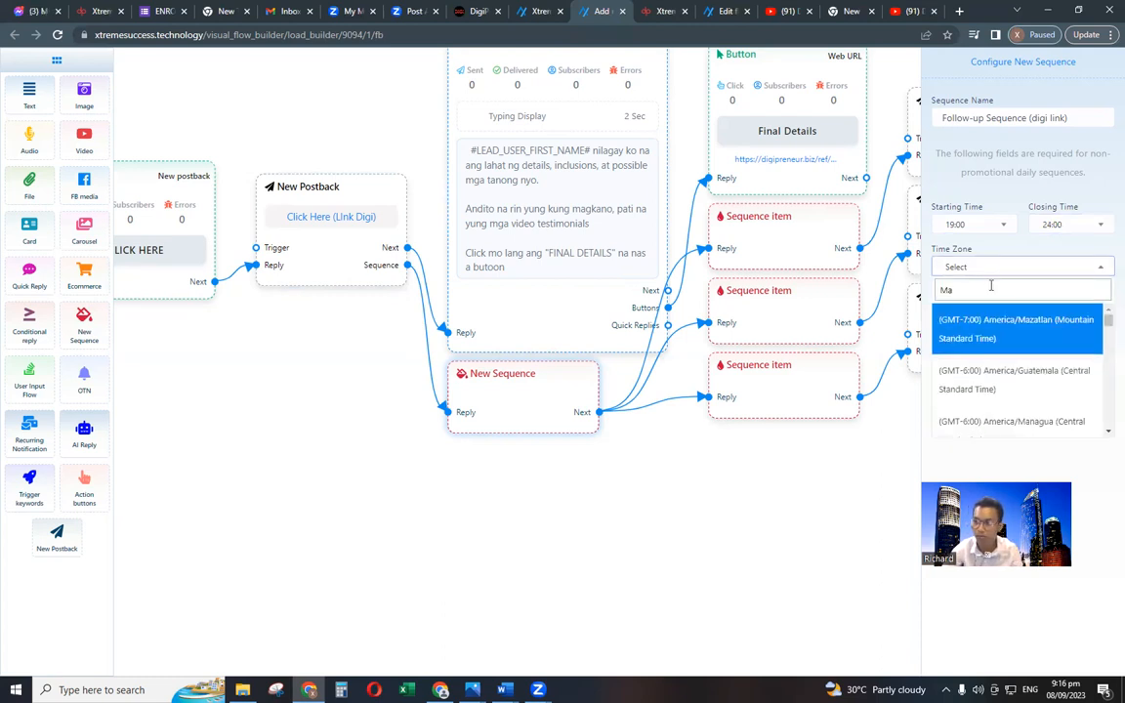
{"action": "type", "text": "ni"}
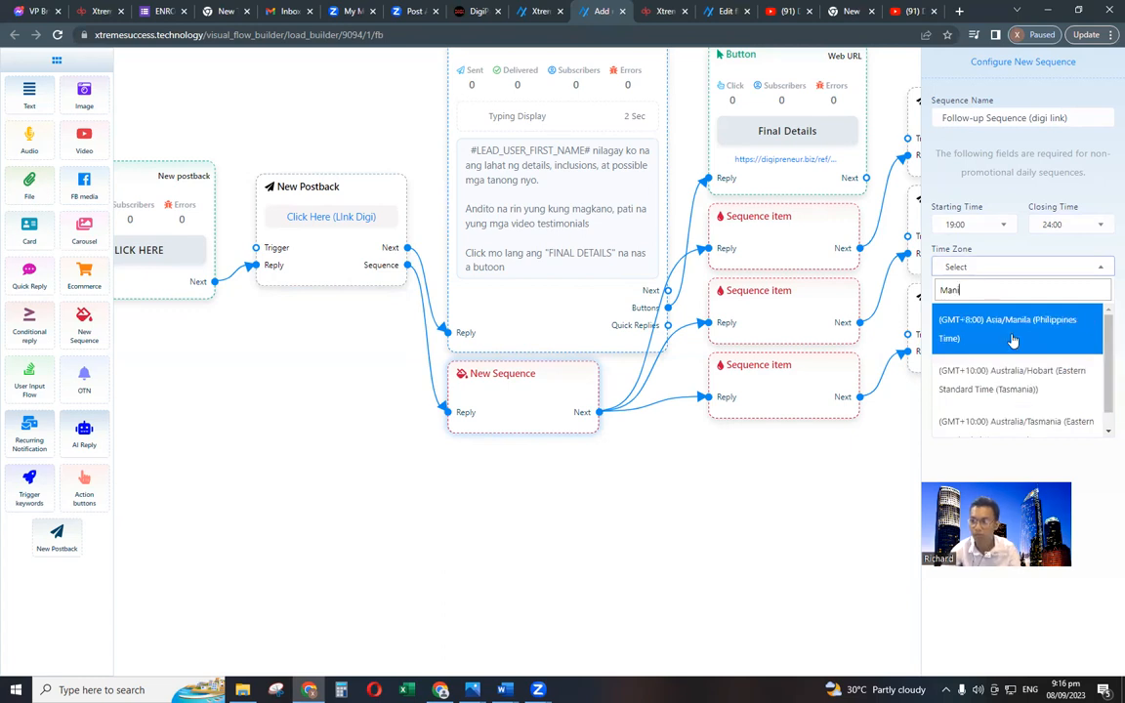
{"action": "left_click", "coordinate": [944, 337]}
{"action": "left_click", "coordinate": [992, 310]}
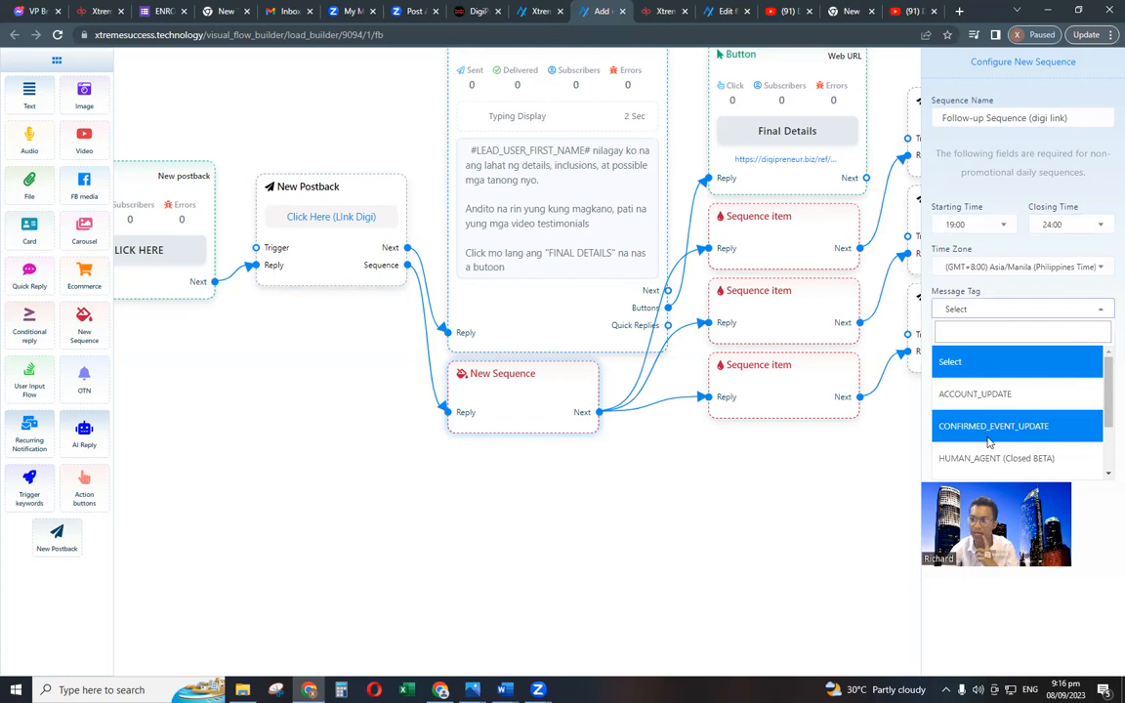
{"action": "left_click", "coordinate": [989, 428]}
{"action": "left_click", "coordinate": [948, 349]}
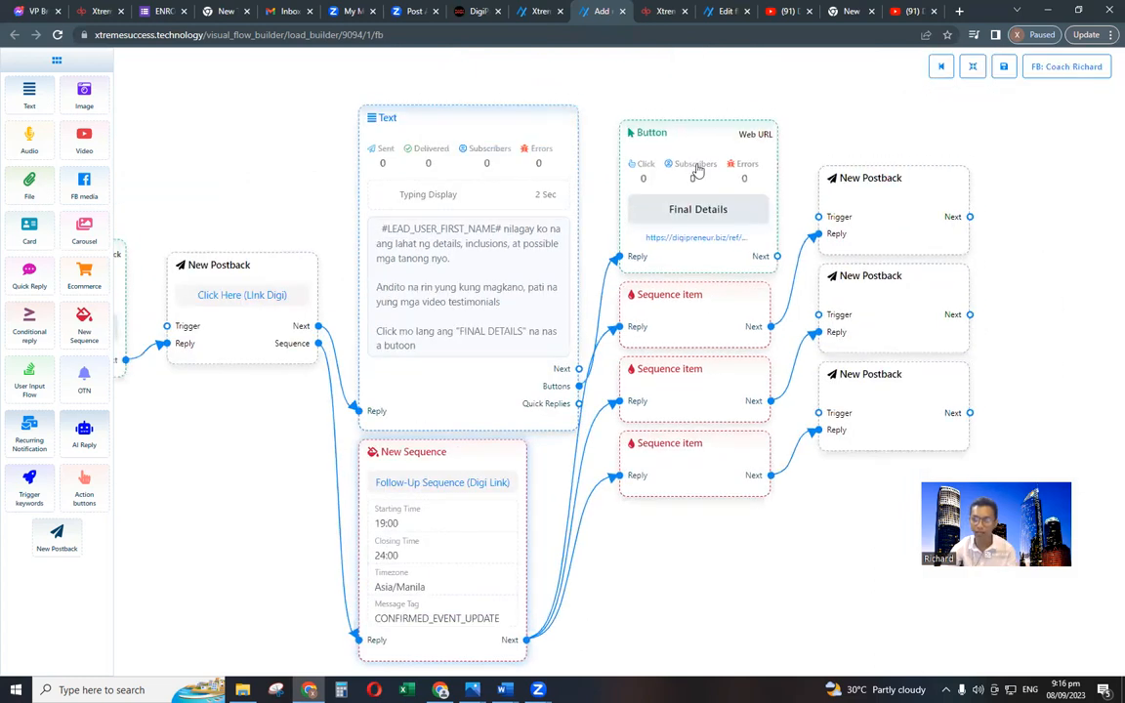
Move the Final Details button block clear of the sequence items and set the first item to promotional 24 hours with a 5 mins delay.
{"action": "left_click_drag", "start_coordinate": [699, 171], "coordinate": [681, 135]}
{"action": "double_click", "coordinate": [692, 313]}
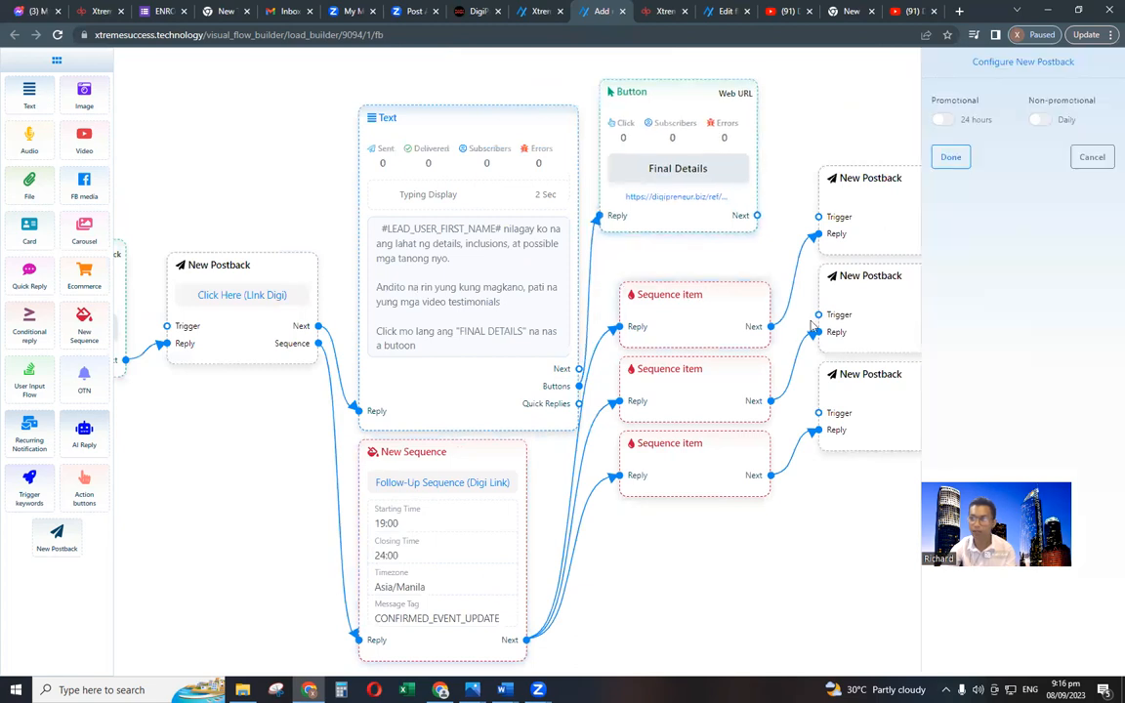
{"action": "left_click", "coordinate": [945, 120]}
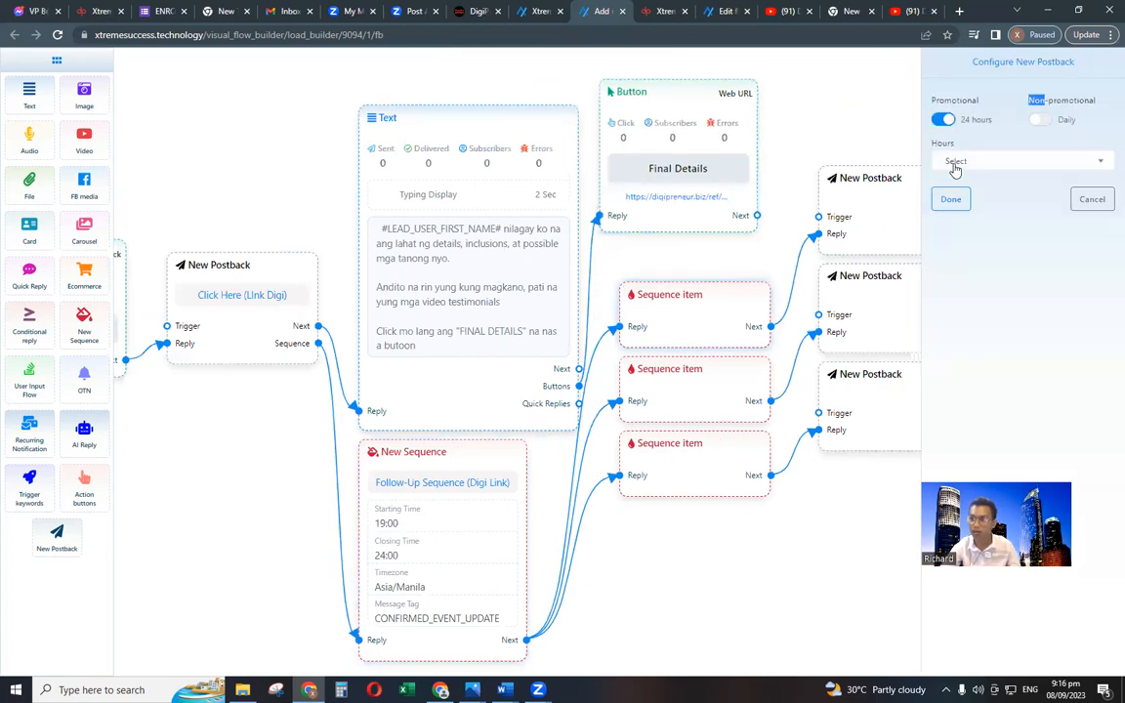
{"action": "left_click", "coordinate": [953, 162]}
{"action": "left_click", "coordinate": [954, 279]}
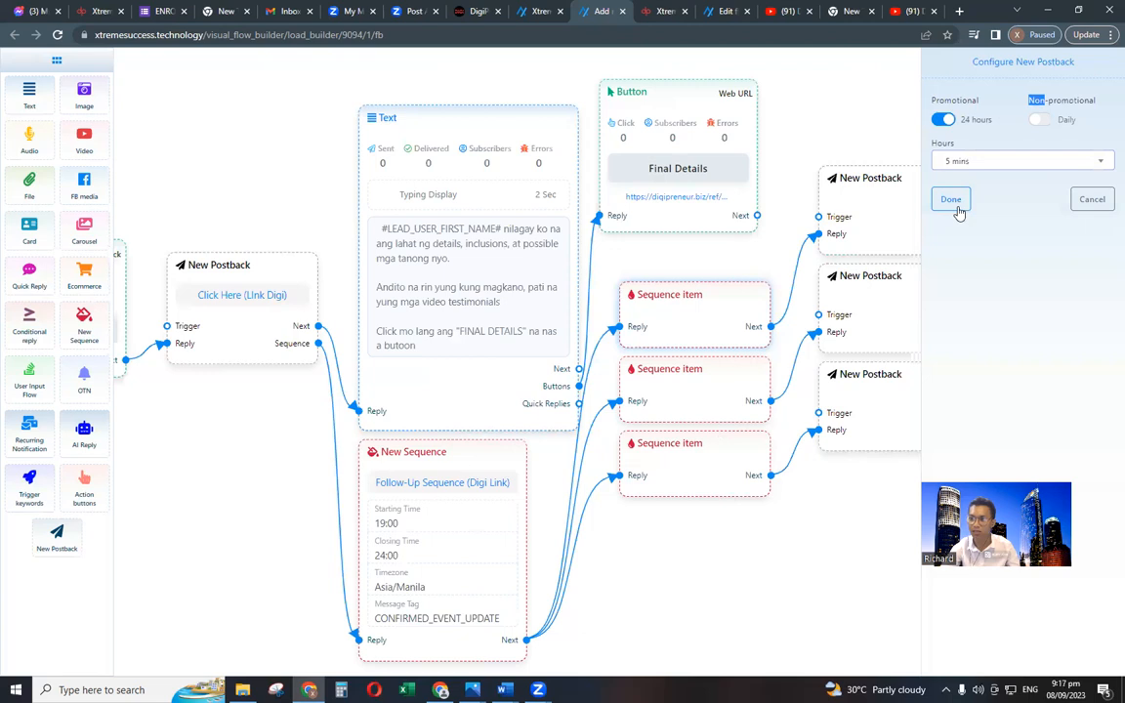
{"action": "left_click", "coordinate": [956, 205]}
Title the postback linked to the first sequence item "5 mins" and apply it.
{"action": "double_click", "coordinate": [883, 216]}
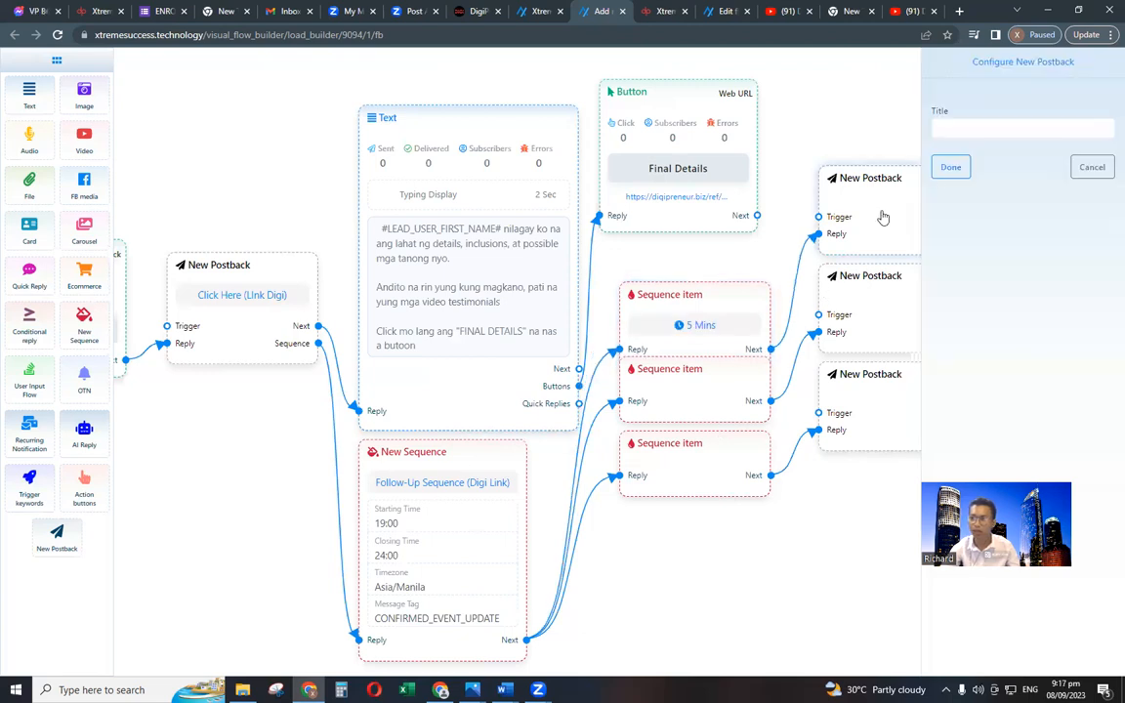
{"action": "left_click", "coordinate": [957, 131]}
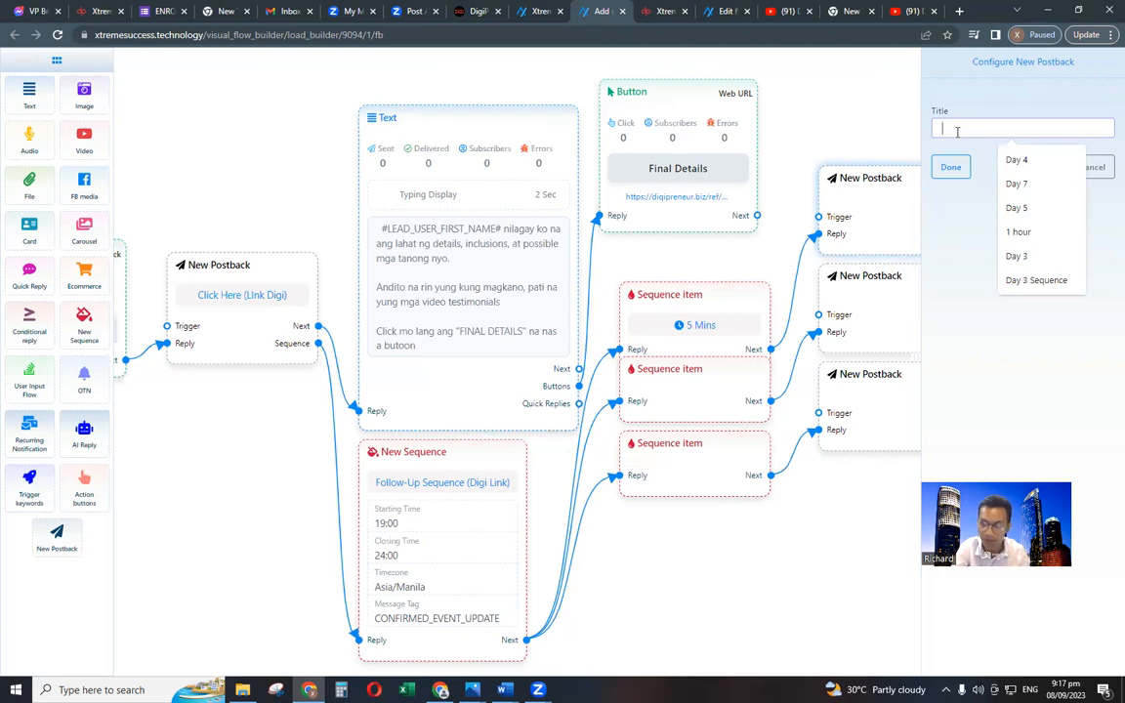
{"action": "type", "text": "Hi"}
{"action": "key", "text": "BackSpace"}
{"action": "key", "text": "BackSpace"}
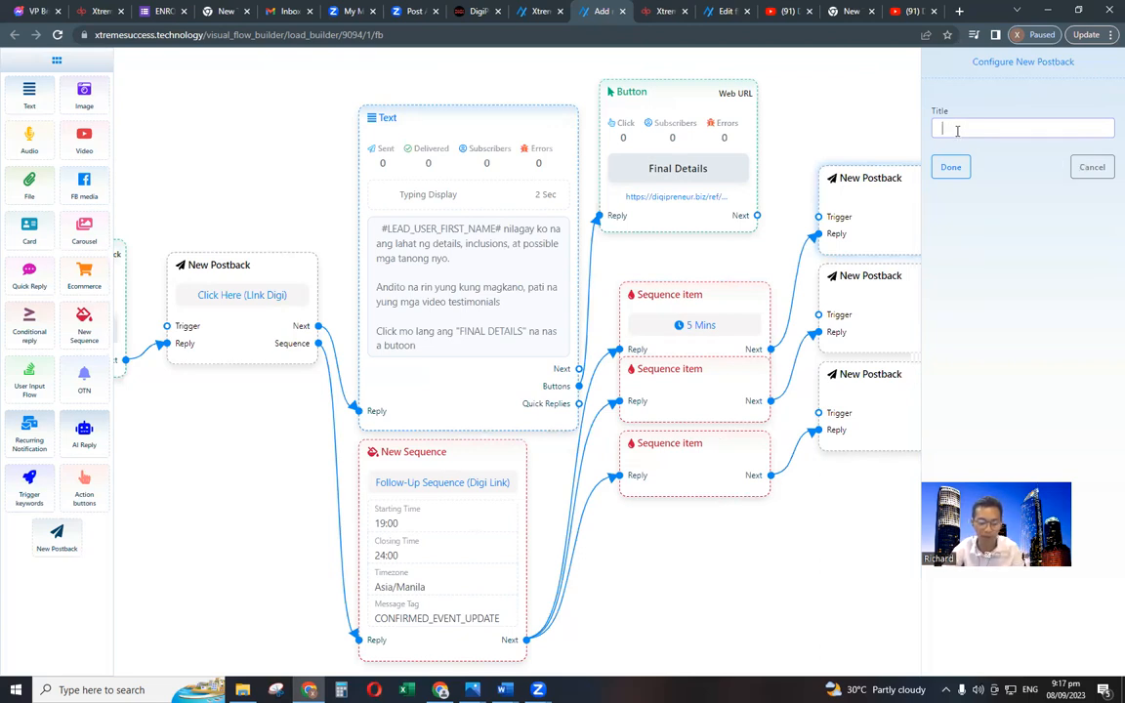
{"action": "type", "text": "5 mi"}
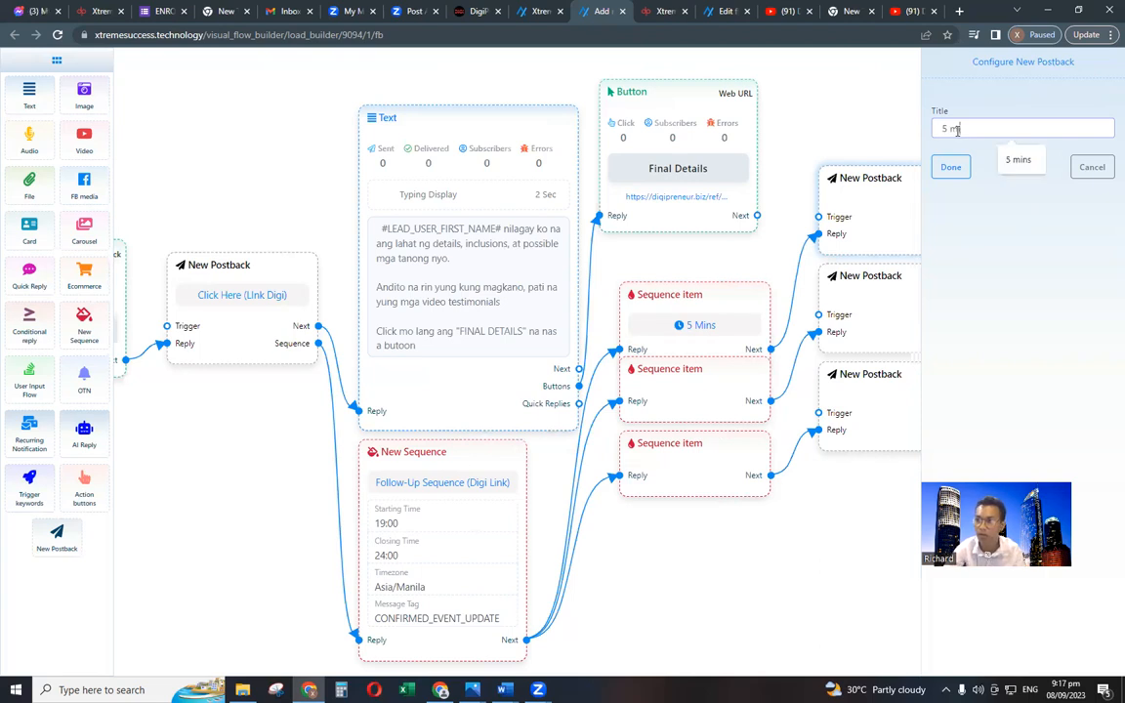
{"action": "left_click", "coordinate": [1018, 160]}
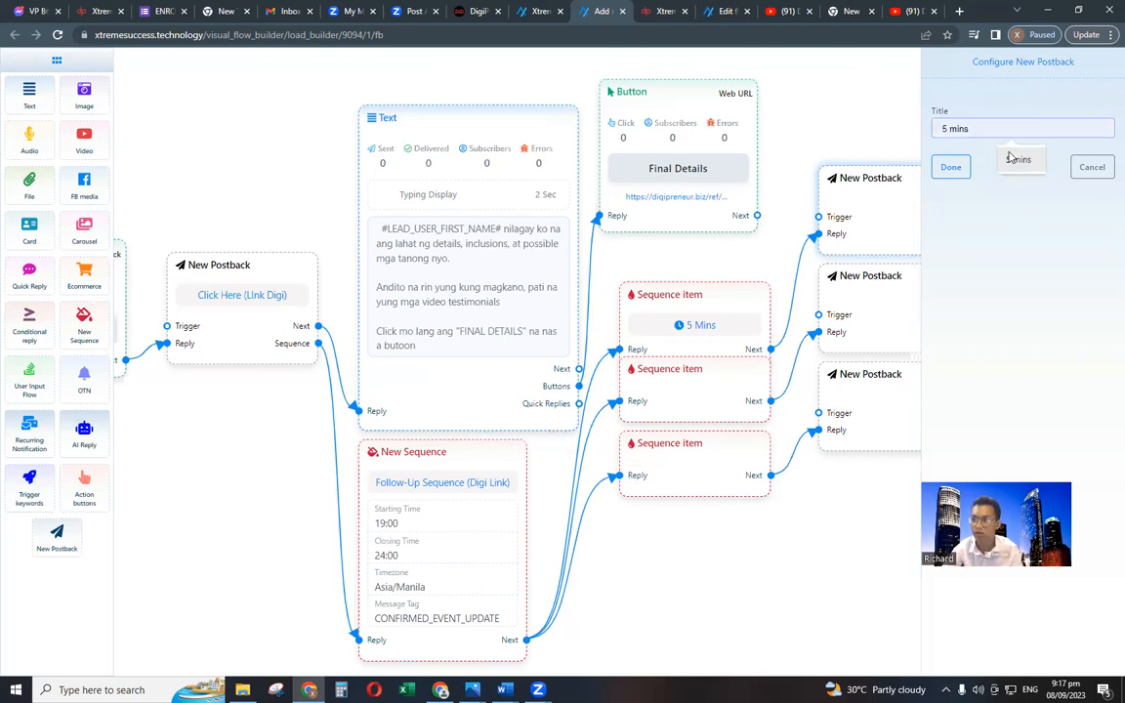
{"action": "left_click", "coordinate": [952, 168]}
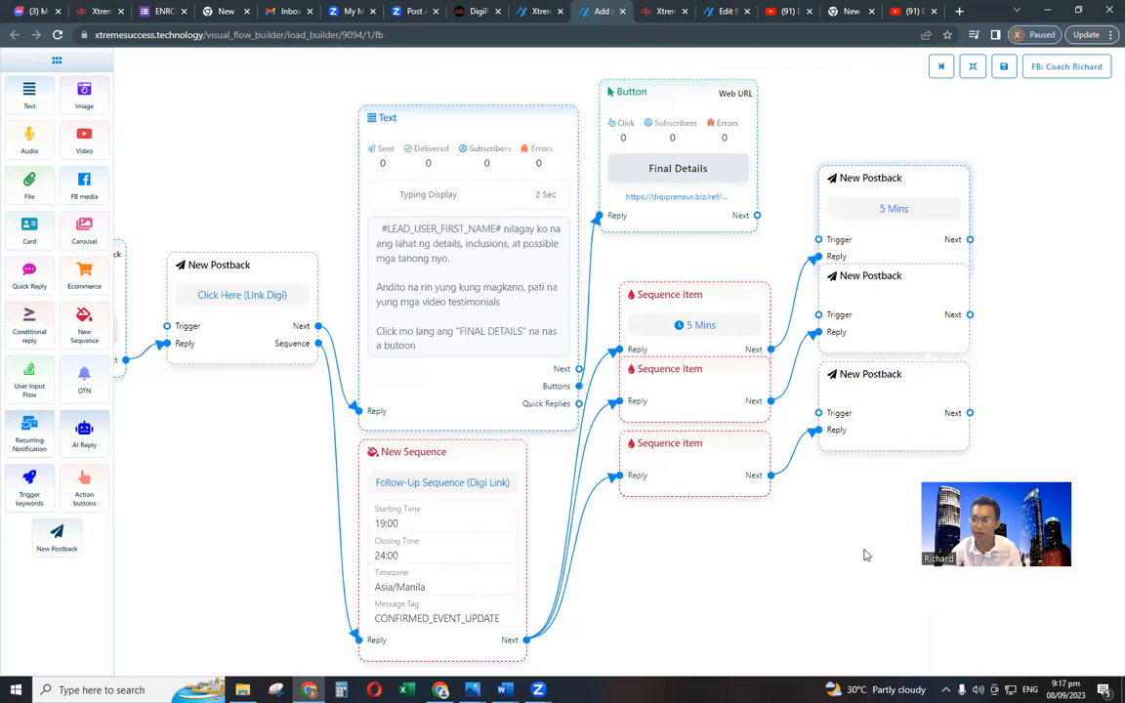
Add a text message from the 5 Mins postback's Next output and turn on its typing display.
{"action": "left_click_drag", "start_coordinate": [830, 568], "coordinate": [560, 608]}
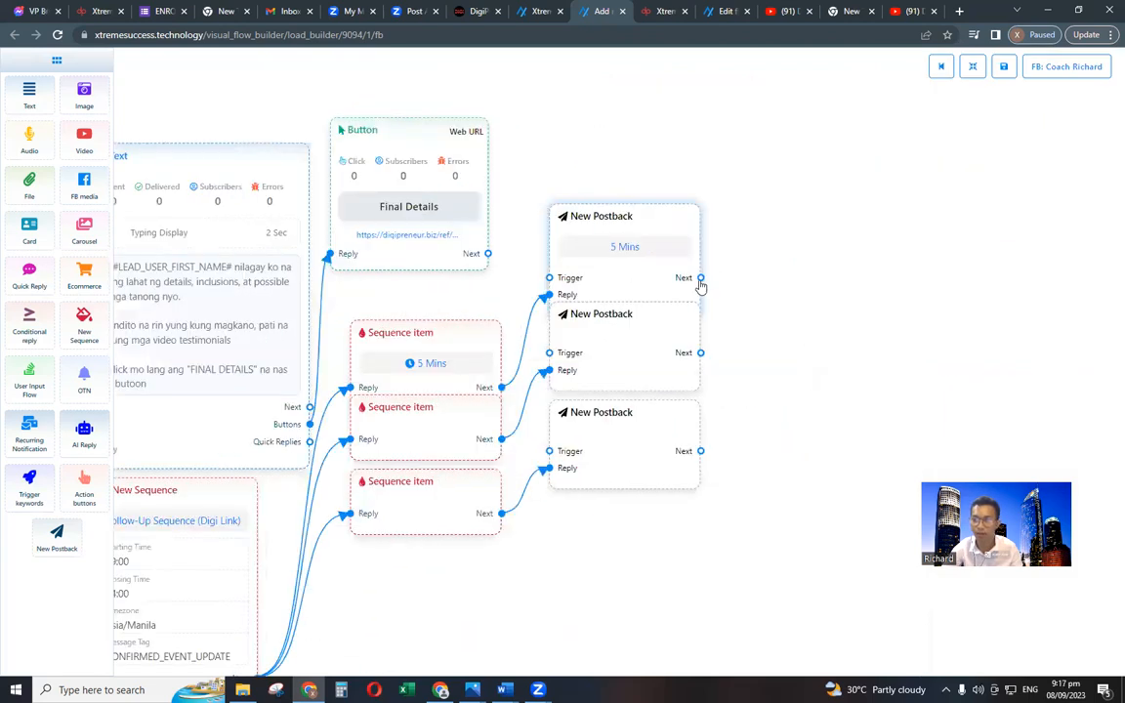
{"action": "left_click_drag", "start_coordinate": [700, 281], "coordinate": [724, 276]}
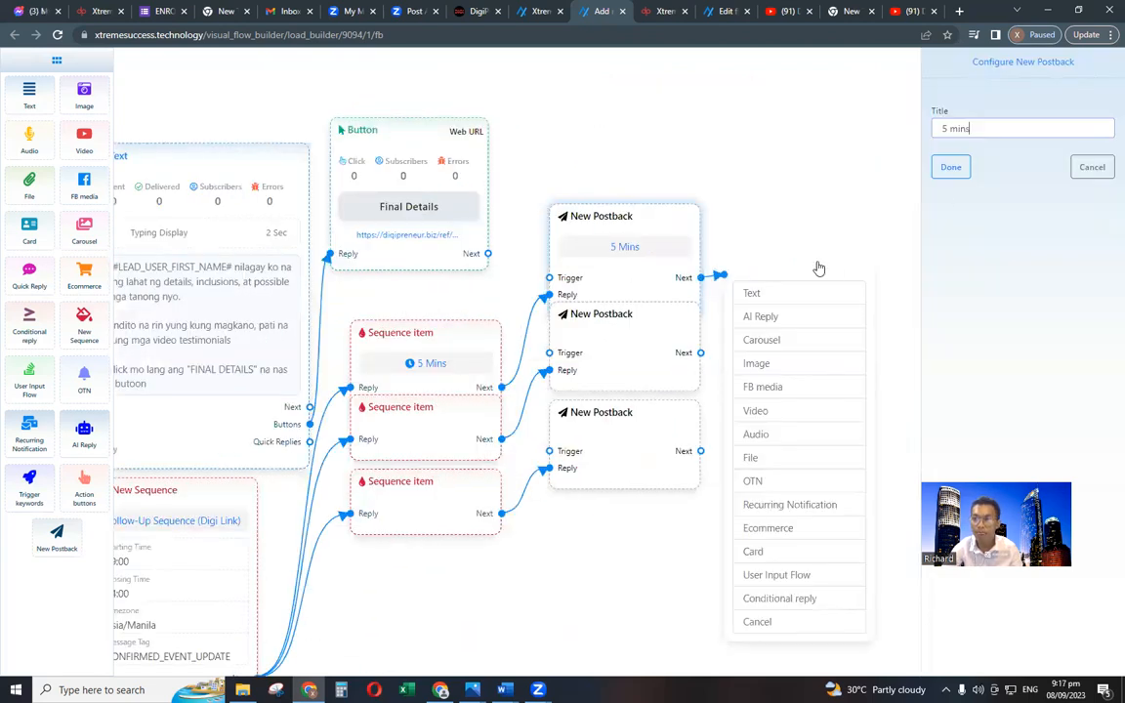
{"action": "left_click", "coordinate": [771, 293]}
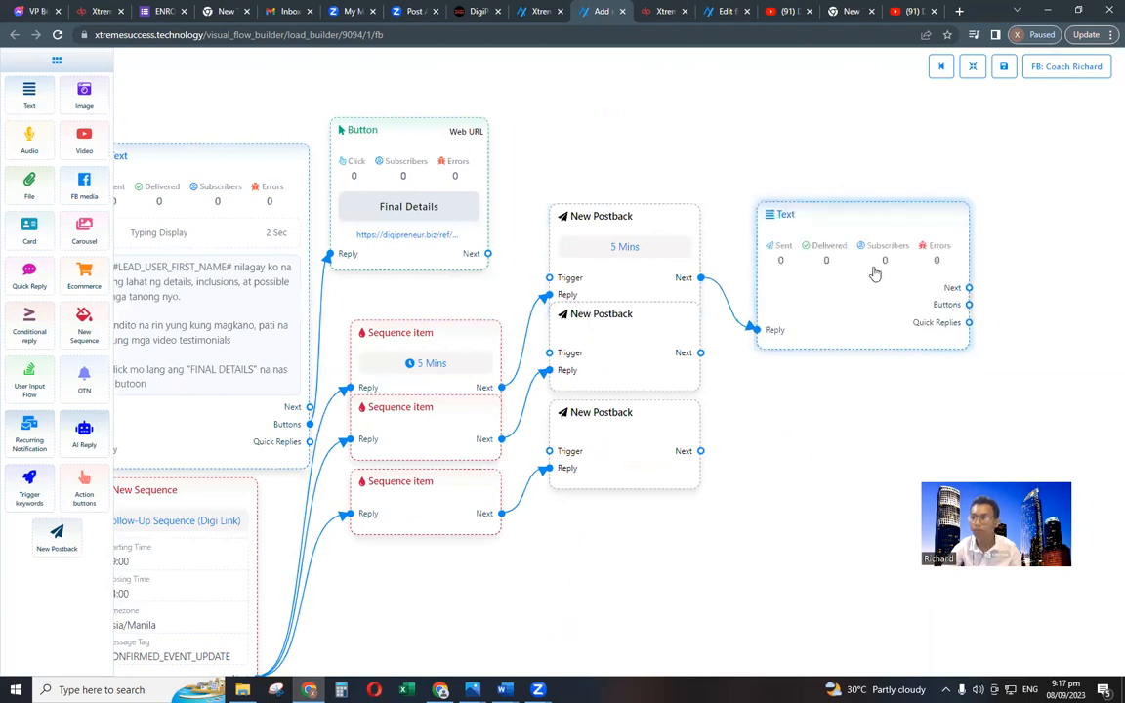
{"action": "double_click", "coordinate": [876, 274]}
{"action": "left_click", "coordinate": [944, 267]}
Begin the message with "Hi, #LEAD_USER_FIRST_NAME# naka procede ka na ba para i click yung link?", using the first-name variable.
{"action": "left_click", "coordinate": [960, 162]}
{"action": "type", "text": "Hu"}
{"action": "key", "text": "BackSpace"}
{"action": "type", "text": "i #LEAD_USER_FIRST_NAME#"}
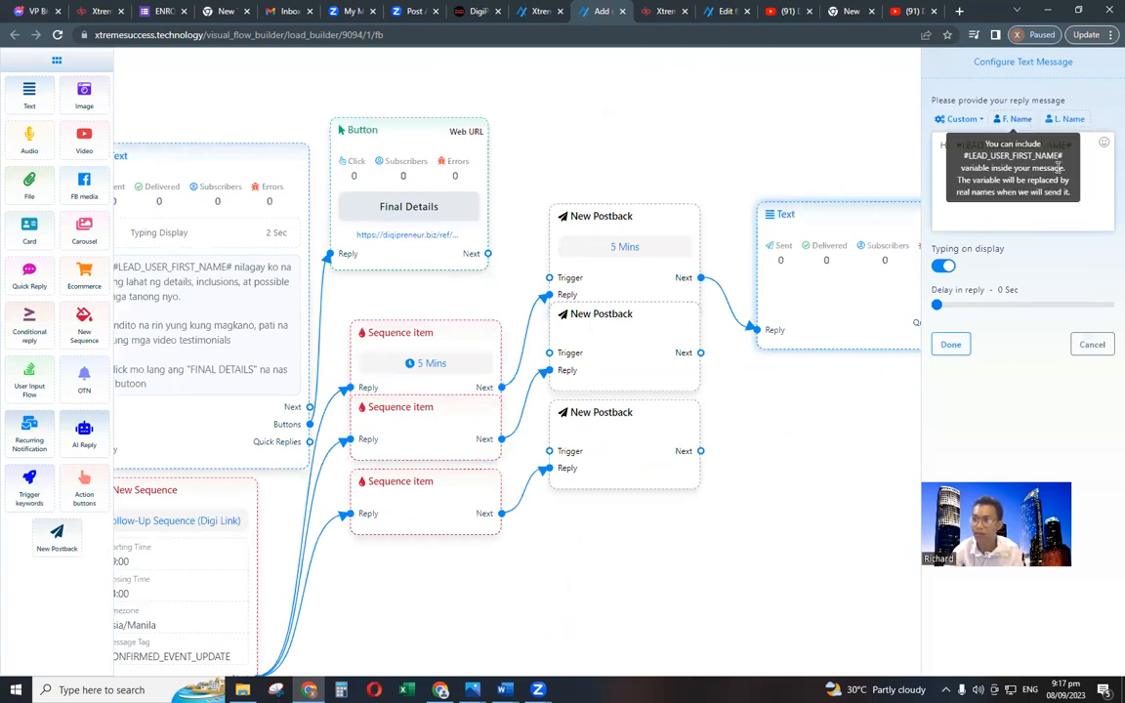
{"action": "type", "text": "n"}
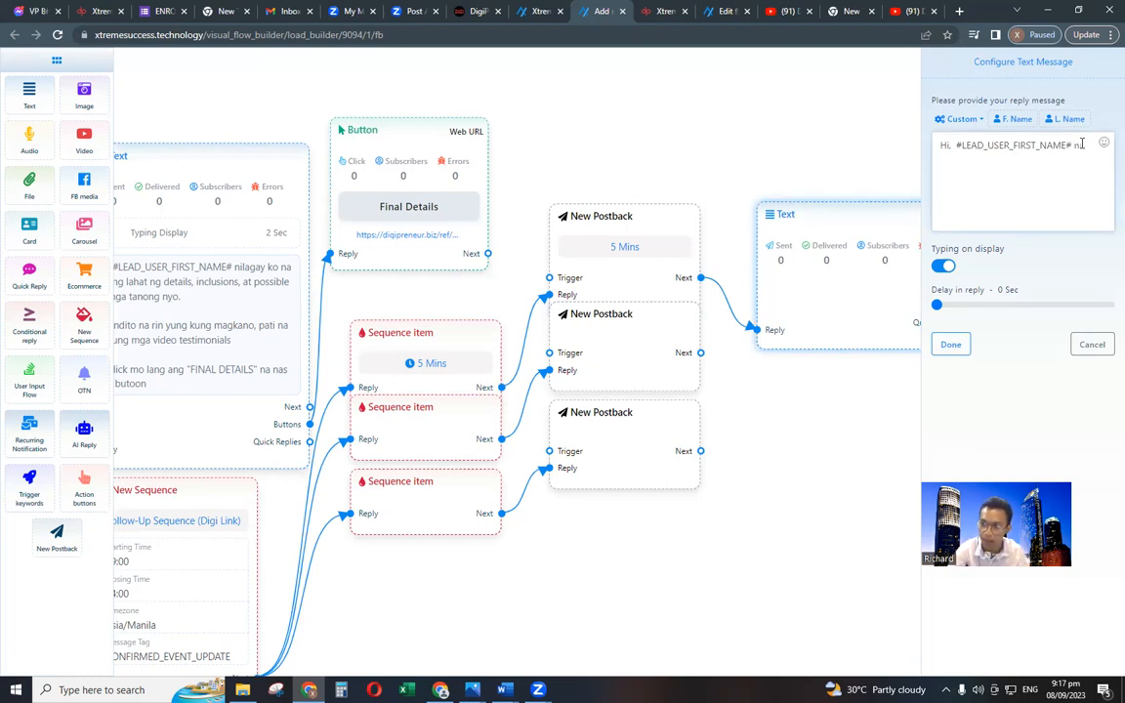
{"action": "type", "text": "a procede ka na"}
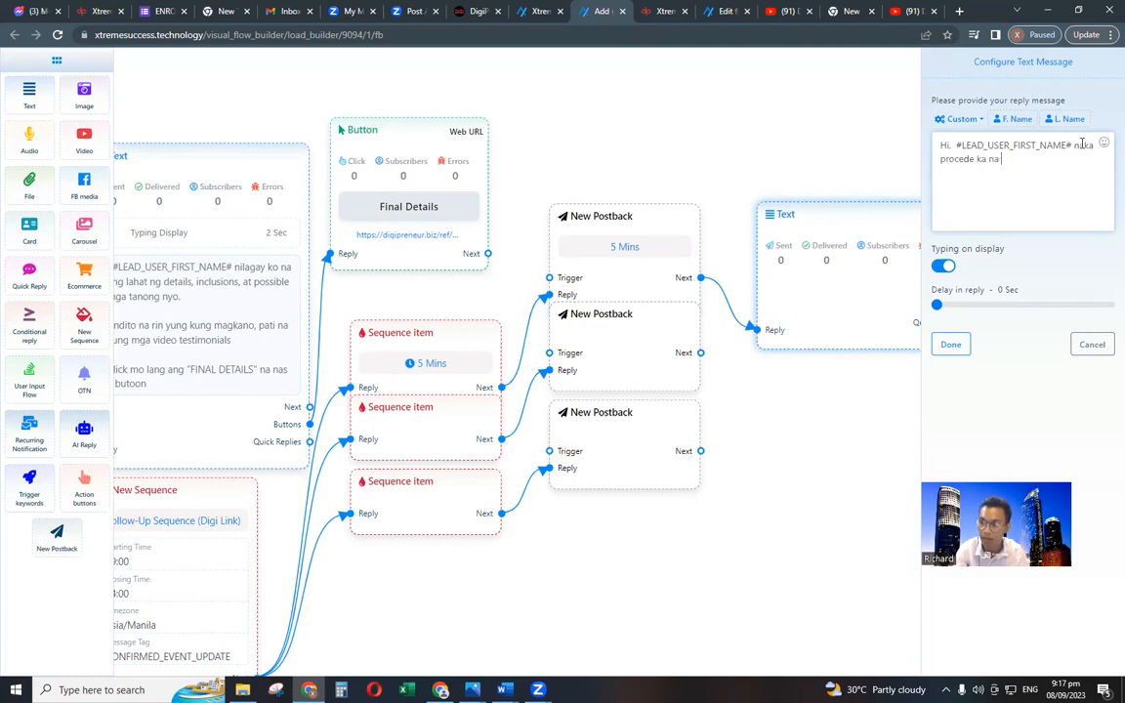
{"action": "type", "text": " ba"}
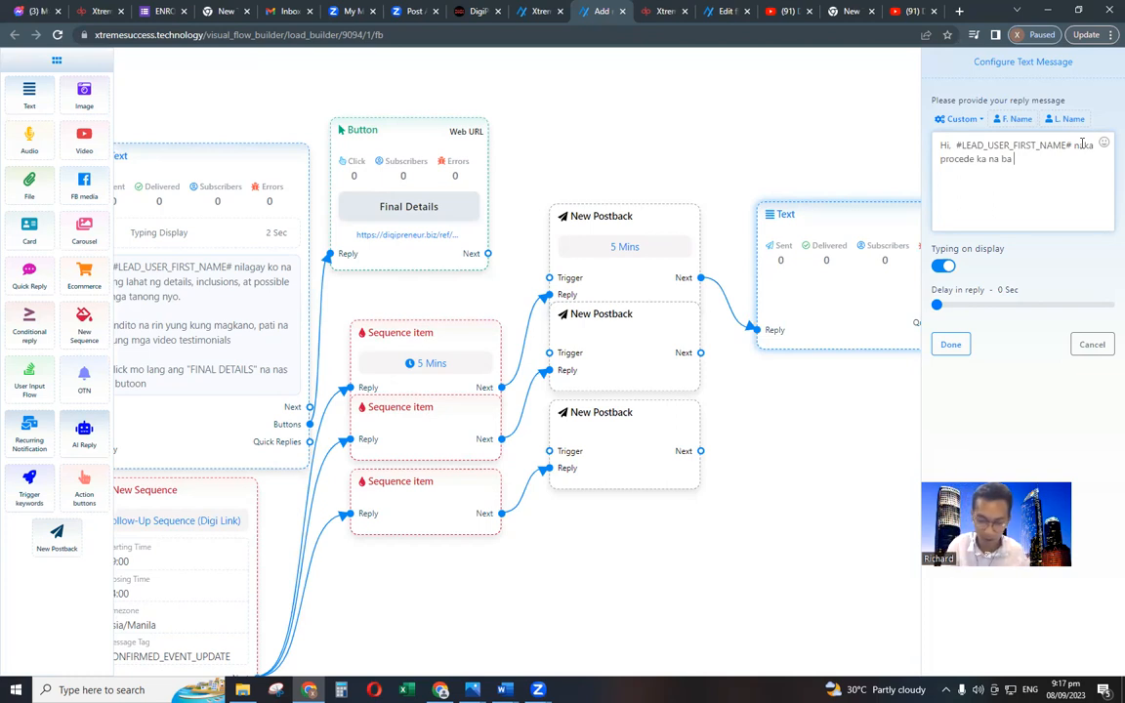
{"action": "type", "text": "para i click yung linn"}
{"action": "key", "text": "BackSpace"}
{"action": "type", "text": "k?"}
Add a second paragraph to the message reading "If yes, kamusta? Ano ang nagustuhan mo?".
{"action": "key", "text": "Return"}
{"action": "key", "text": "Return"}
{"action": "type", "text": "If yes, kamusta? Ano ang nagusth"}
{"action": "key", "text": "BackSpace"}
{"action": "key", "text": "BackSpace"}
{"action": "type", "text": "tuhan mo?"}
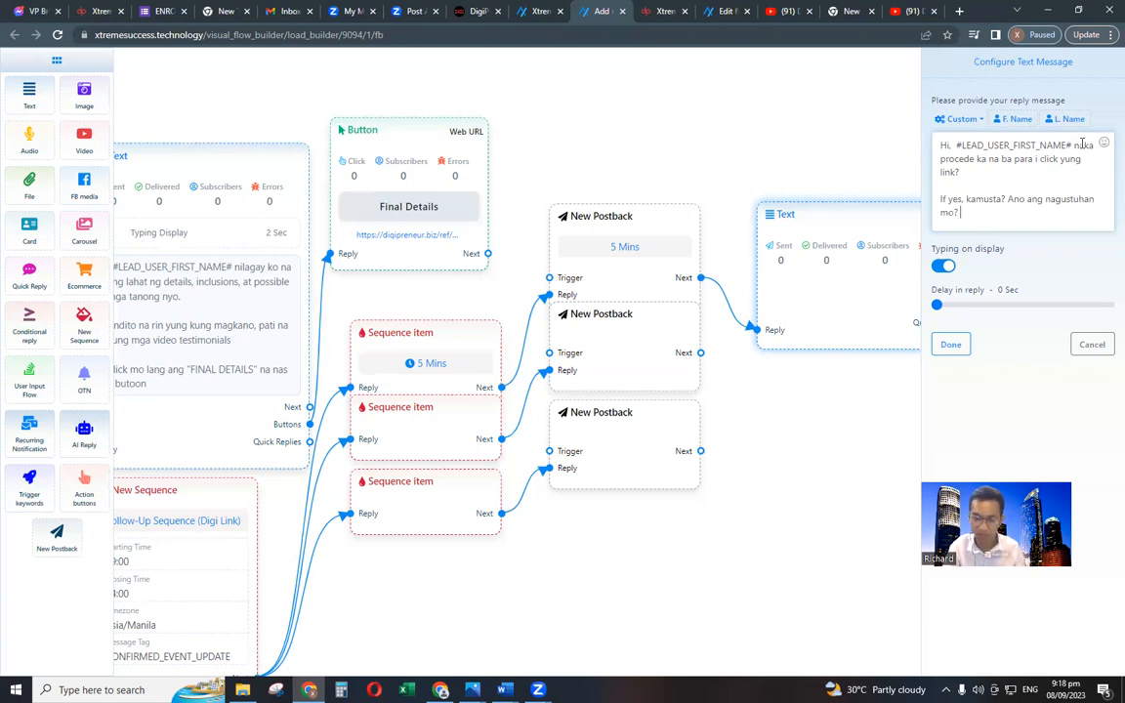
End the message with a paragraph reading "Share mo naman sa akin!" plus a smiley emoji, and apply the configuration.
{"action": "key", "text": "Return"}
{"action": "key", "text": "Return"}
{"action": "type", "text": "Share mo naman sa akin"}
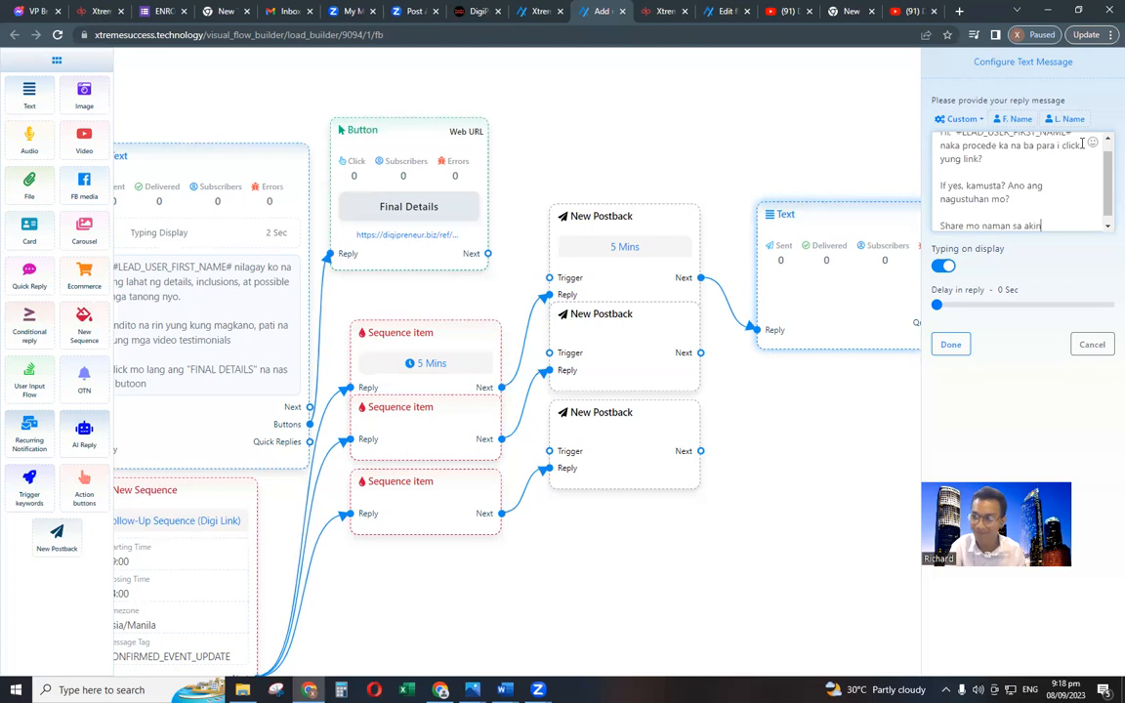
{"action": "type", "text": "!"}
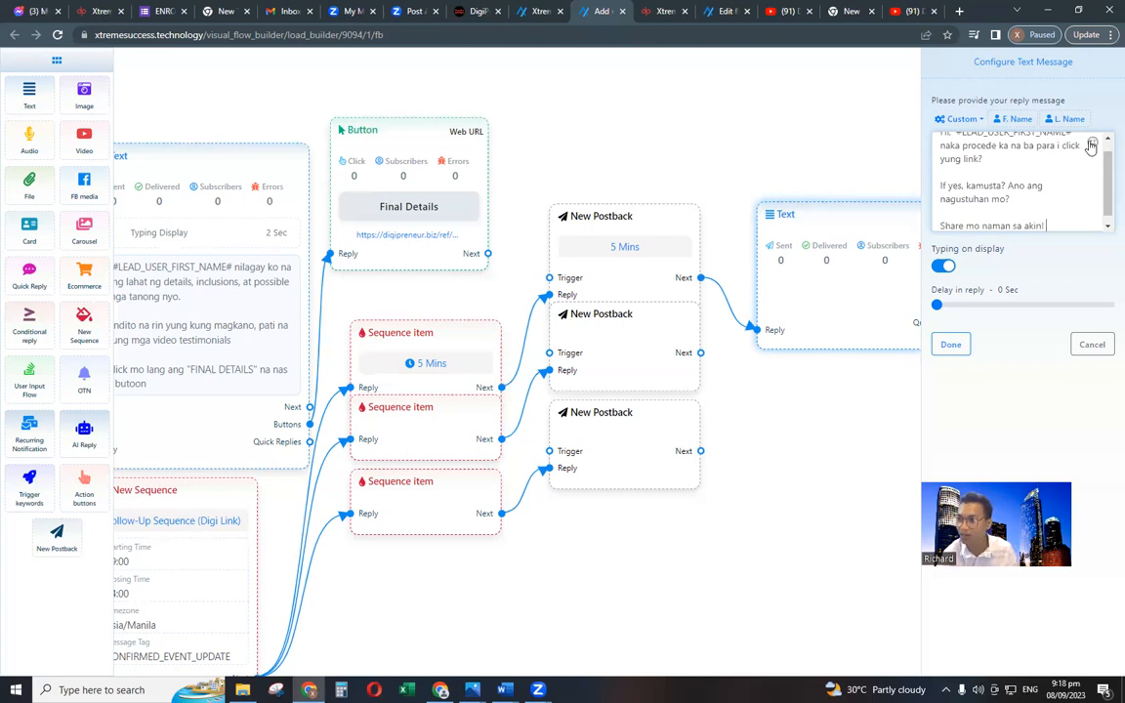
{"action": "left_click", "coordinate": [1092, 144]}
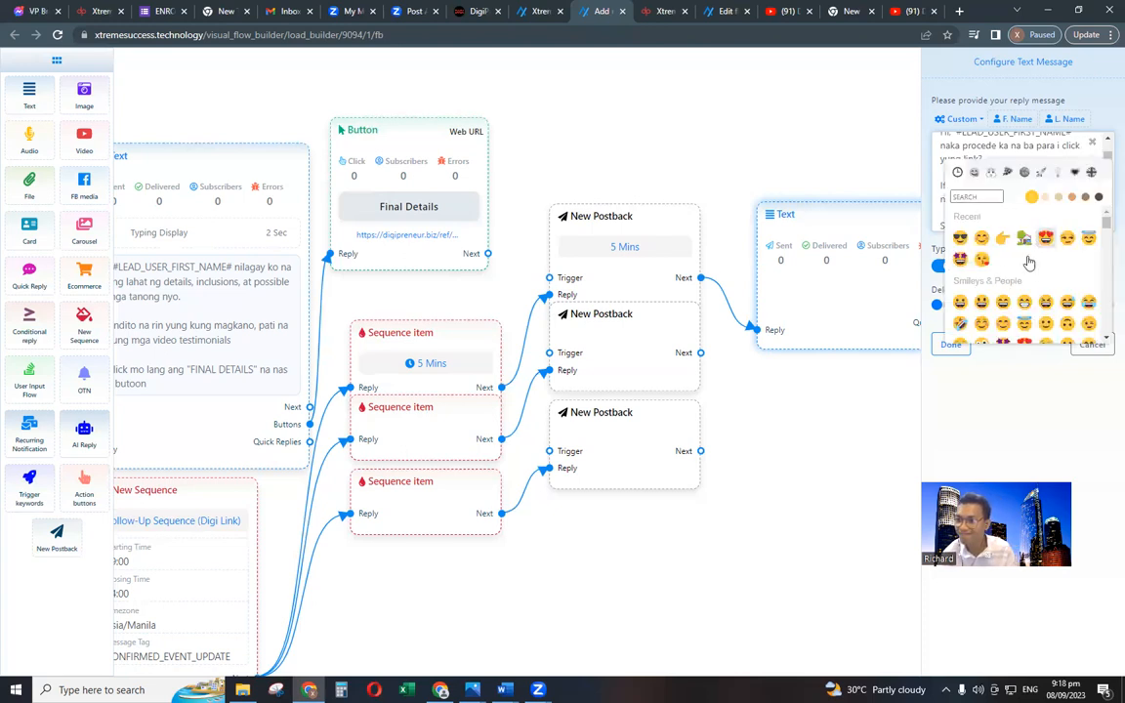
{"action": "left_click", "coordinate": [963, 345]}
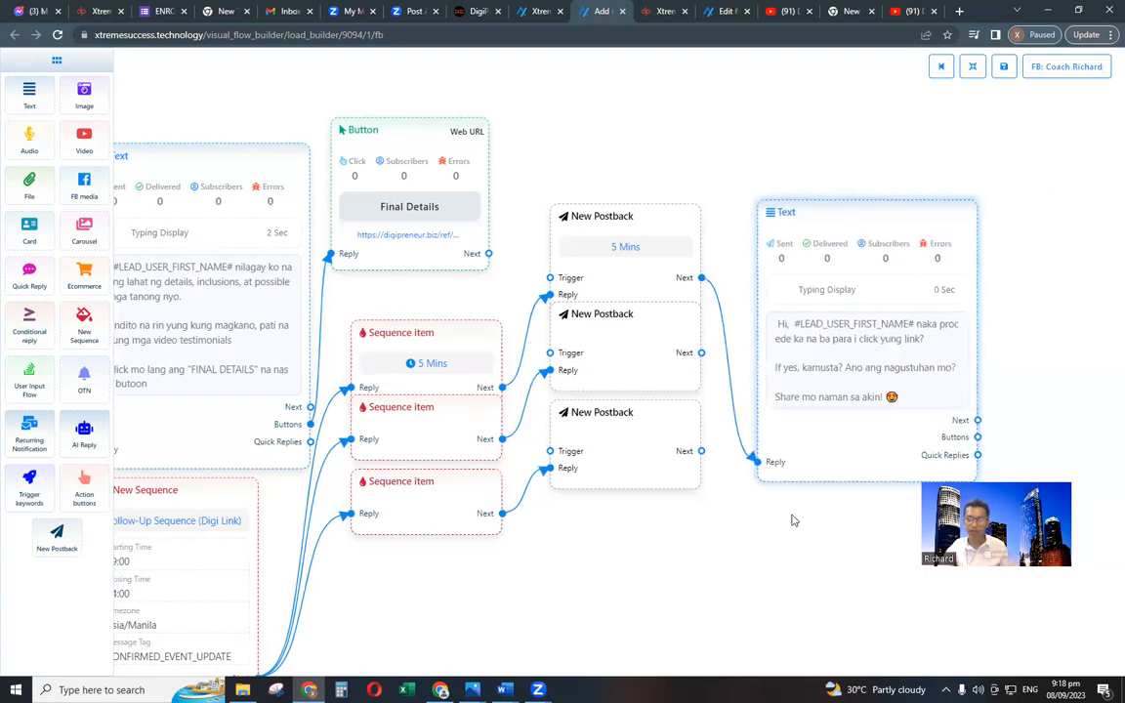
Add a closing paragraph to the follow-up text message reading "If nakalimutan mo kanina, pwede mo lang i click ang link sa baba" and apply it.
{"action": "left_click_drag", "start_coordinate": [792, 516], "coordinate": [742, 442]}
{"action": "left_click", "coordinate": [879, 314]}
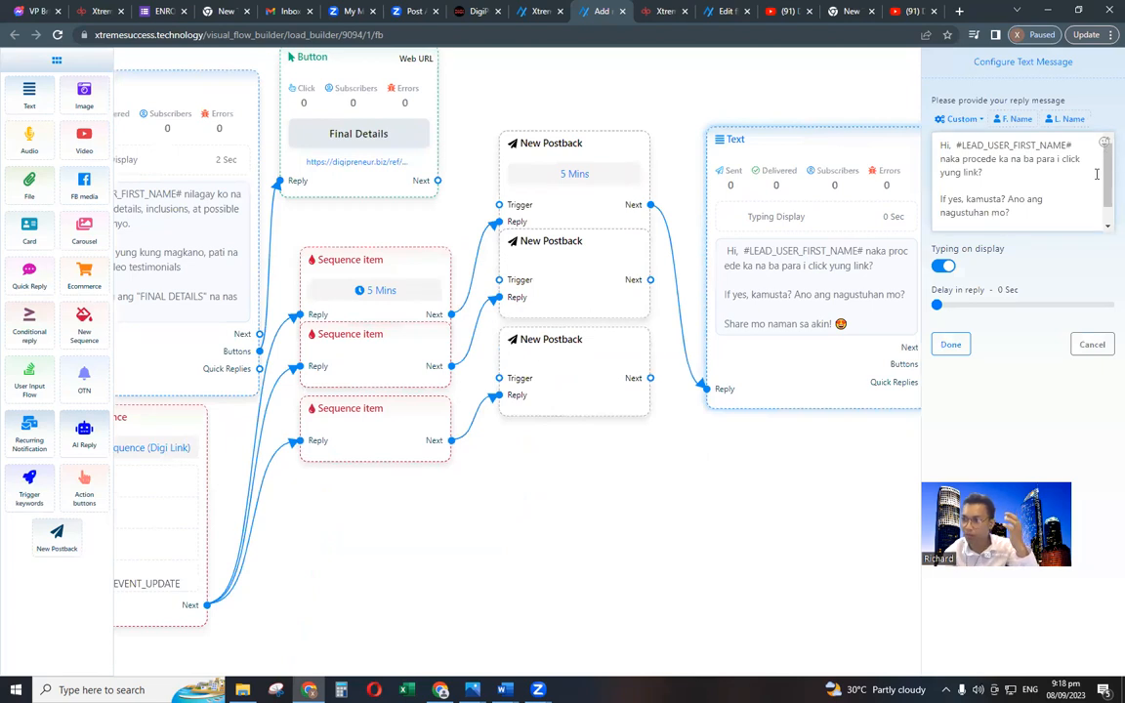
{"action": "scroll", "coordinate": [1080, 217], "scroll_direction": "down", "scroll_amount": 1}
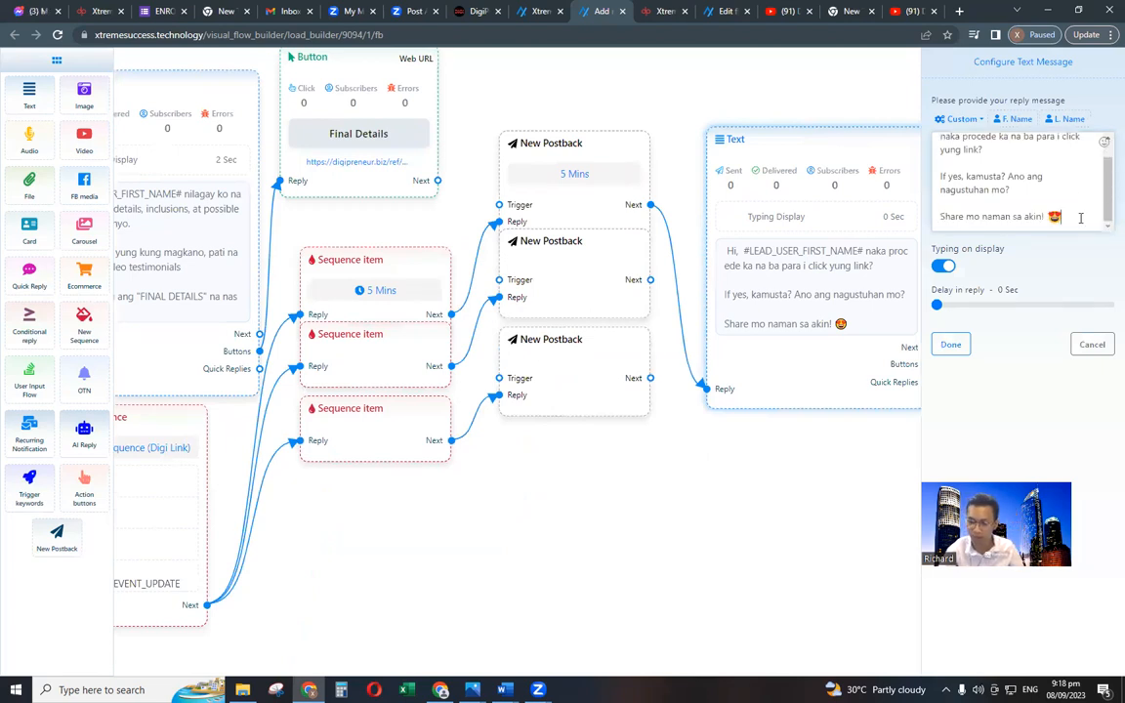
{"action": "key", "text": "Return"}
{"action": "key", "text": "Return"}
{"action": "type", "text": "If"}
{"action": "type", "text": " naka"}
{"action": "type", "text": "lim"}
{"action": "type", "text": "utan"}
{"action": "type", "text": " mo mkan"}
{"action": "type", "text": "="}
{"action": "key", "text": "BackSpace"}
{"action": "key", "text": "BackSpace"}
{"action": "key", "text": "BackSpace"}
{"action": "key", "text": "BackSpace"}
{"action": "key", "text": "BackSpace"}
{"action": "type", "text": "kanina, pwede"}
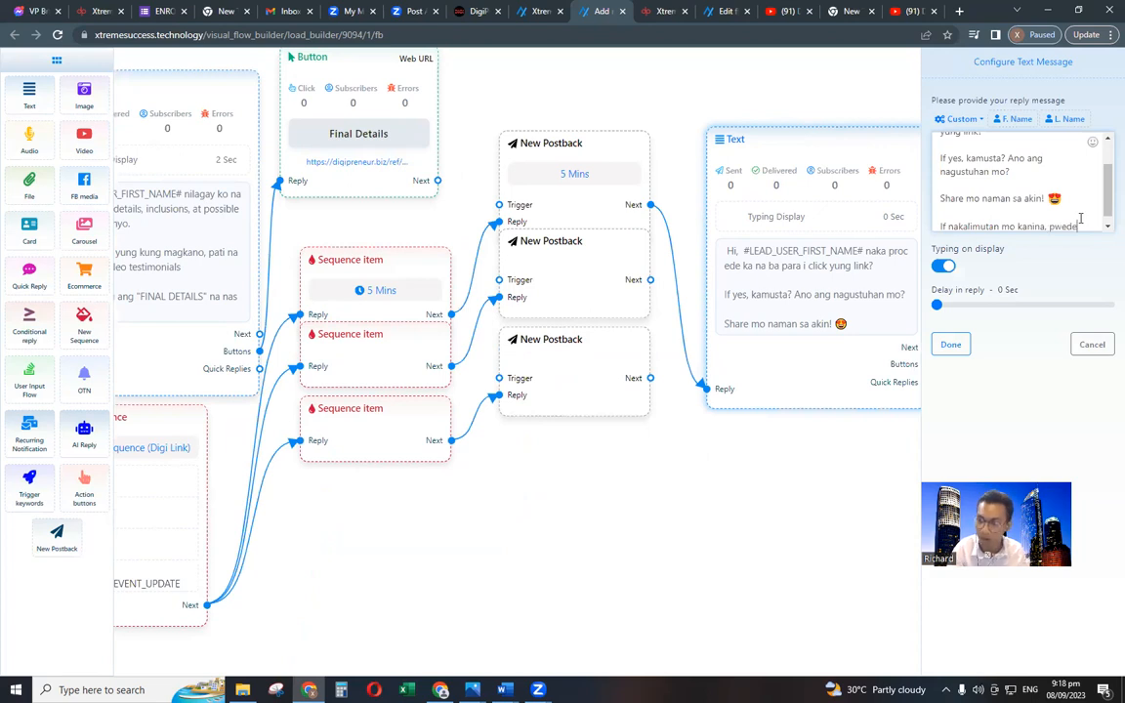
{"action": "type", "text": " mo lang i cli"}
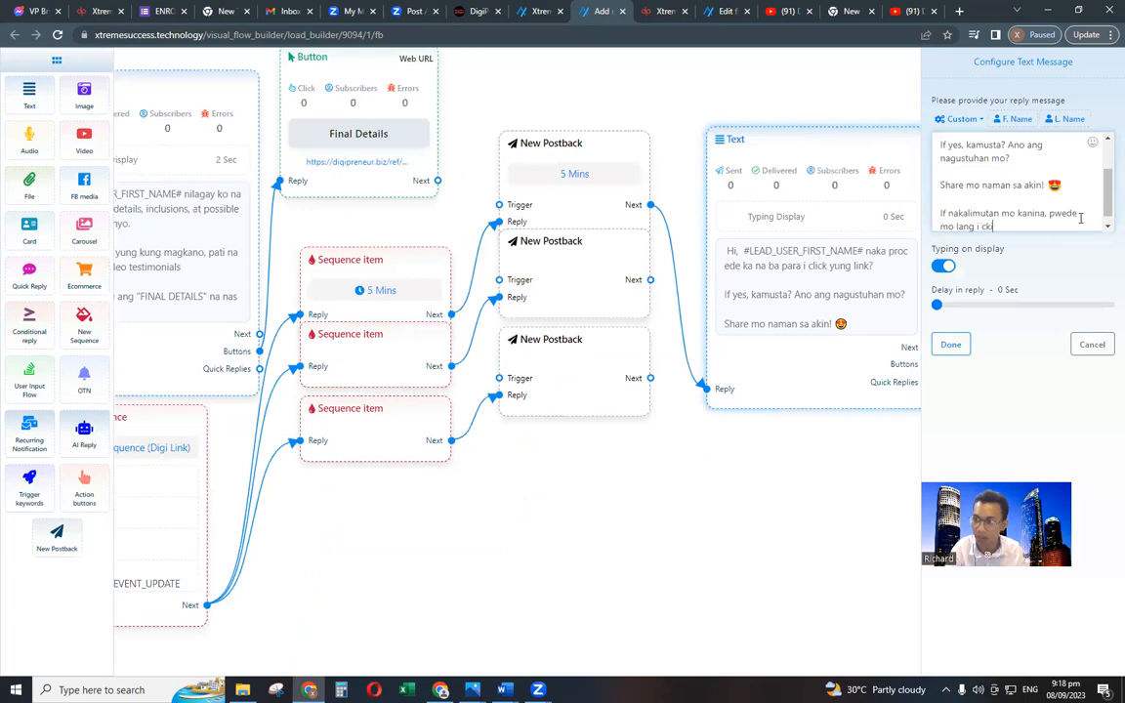
{"action": "key", "text": "BackSpace"}
{"action": "key", "text": "BackSpace"}
{"action": "type", "text": "lick ang link sa baba"}
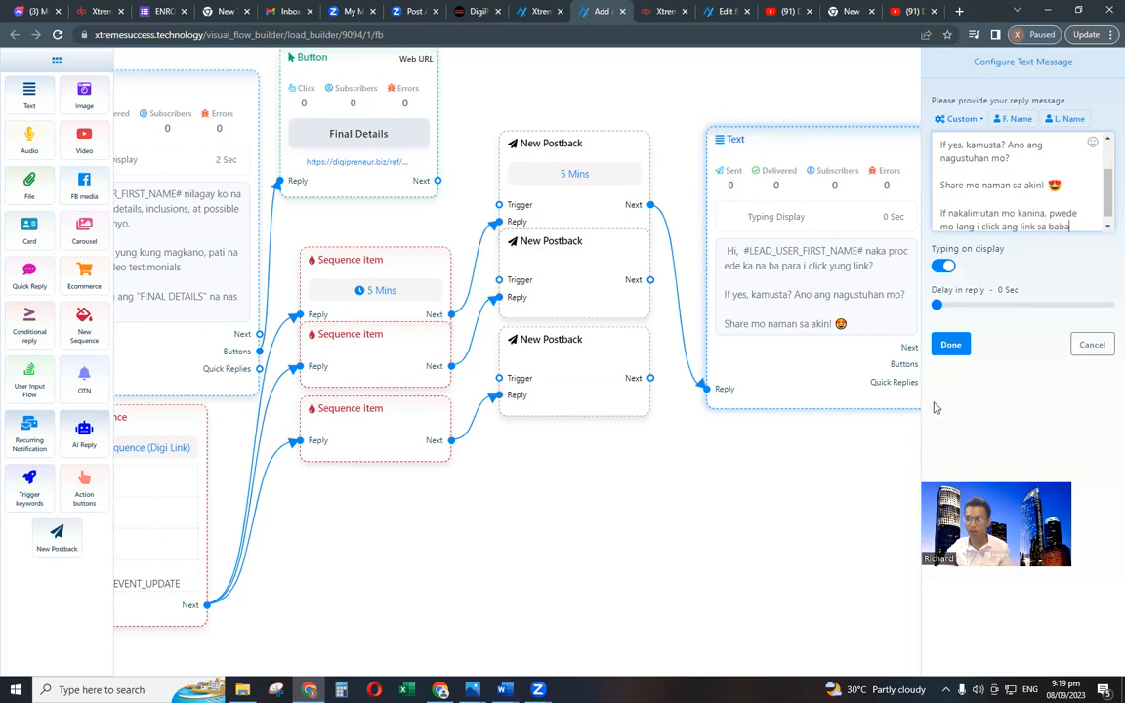
{"action": "left_click", "coordinate": [950, 344]}
Add a button from the follow-up text message's Buttons output and set its text to "Click here".
{"action": "left_click_drag", "start_coordinate": [929, 407], "coordinate": [947, 376]}
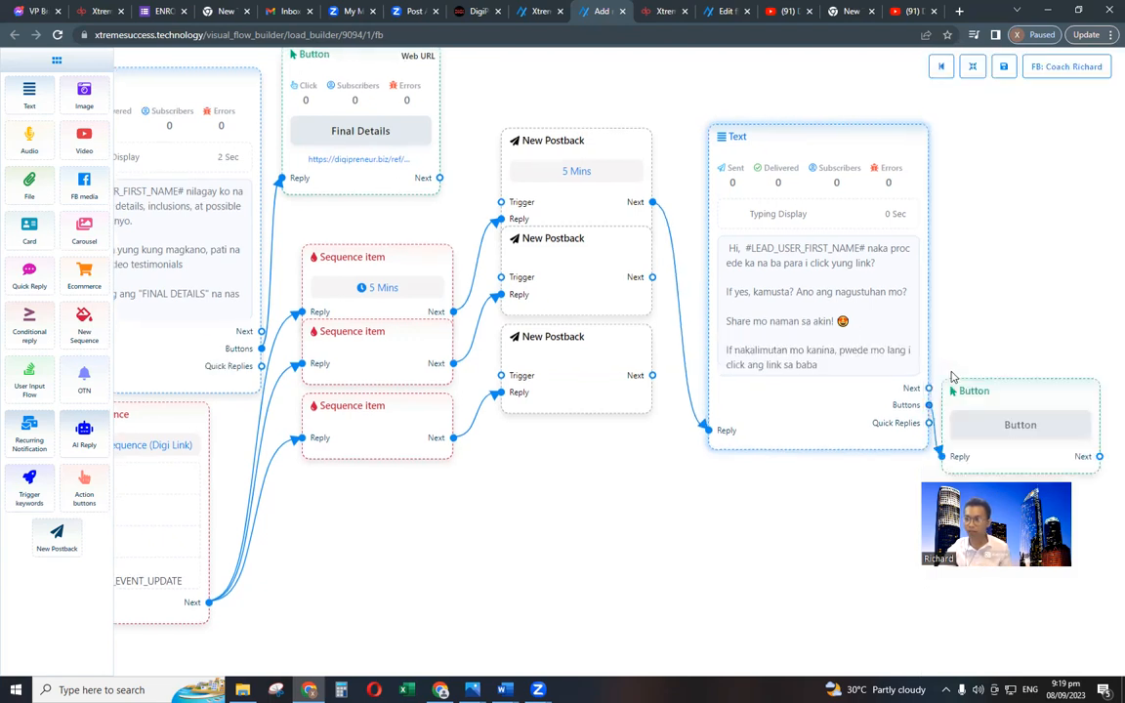
{"action": "left_click", "coordinate": [1012, 422]}
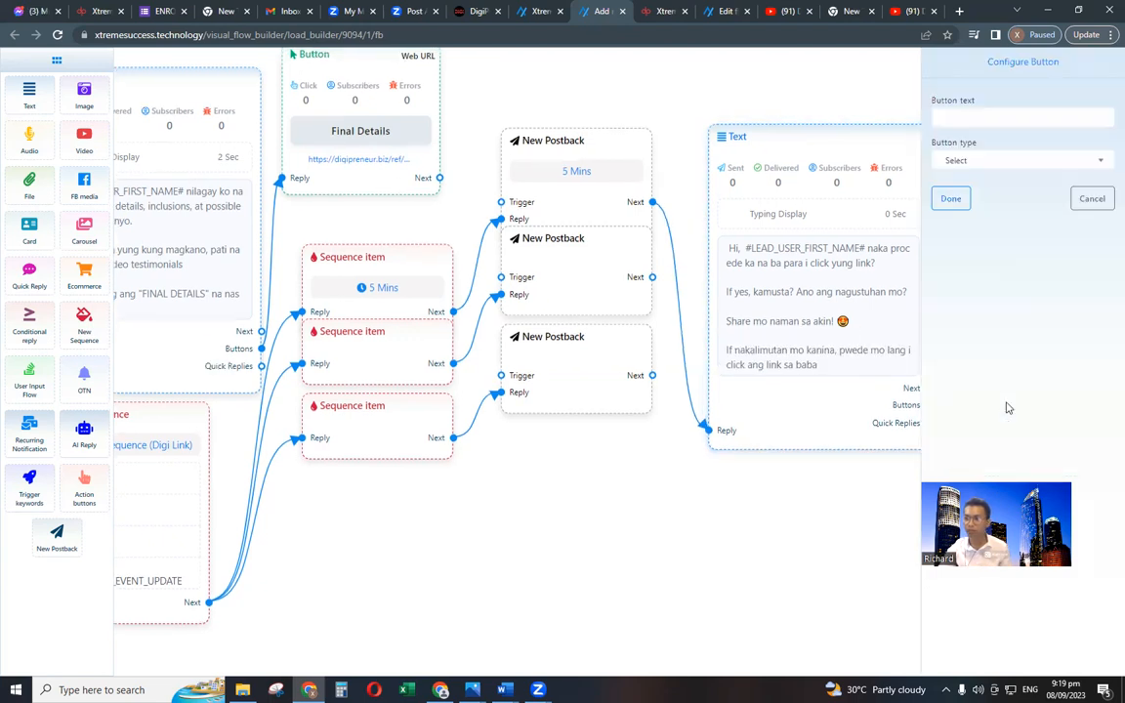
{"action": "left_click", "coordinate": [981, 117]}
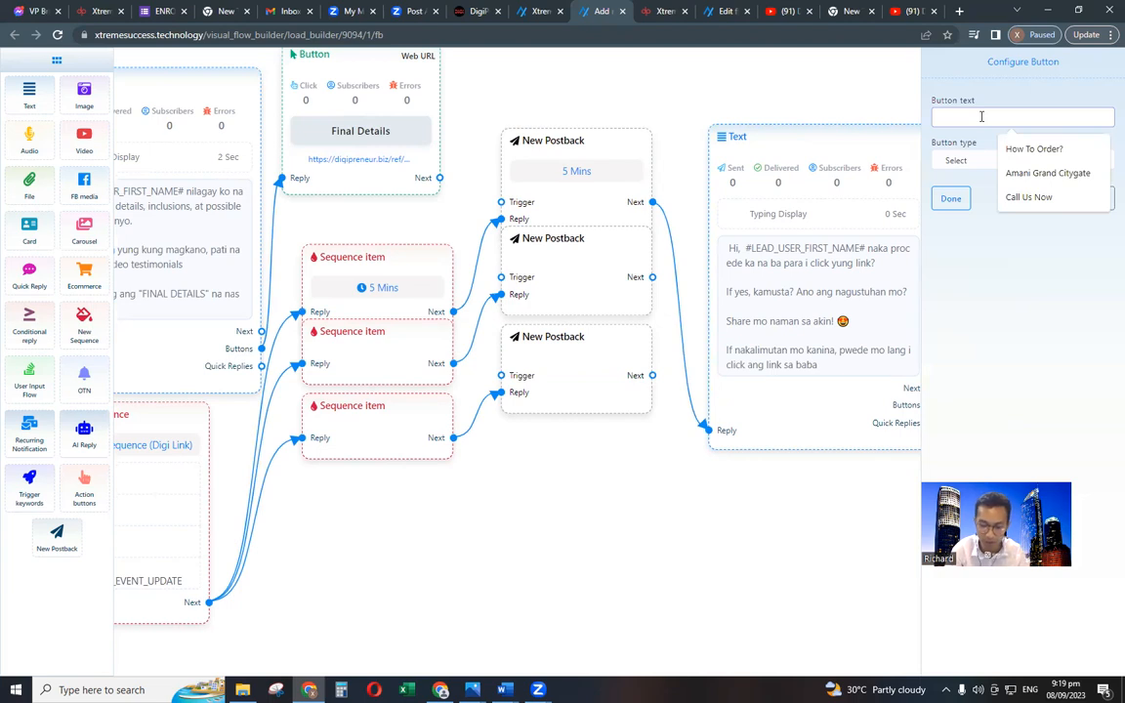
{"action": "type", "text": "Click Here"}
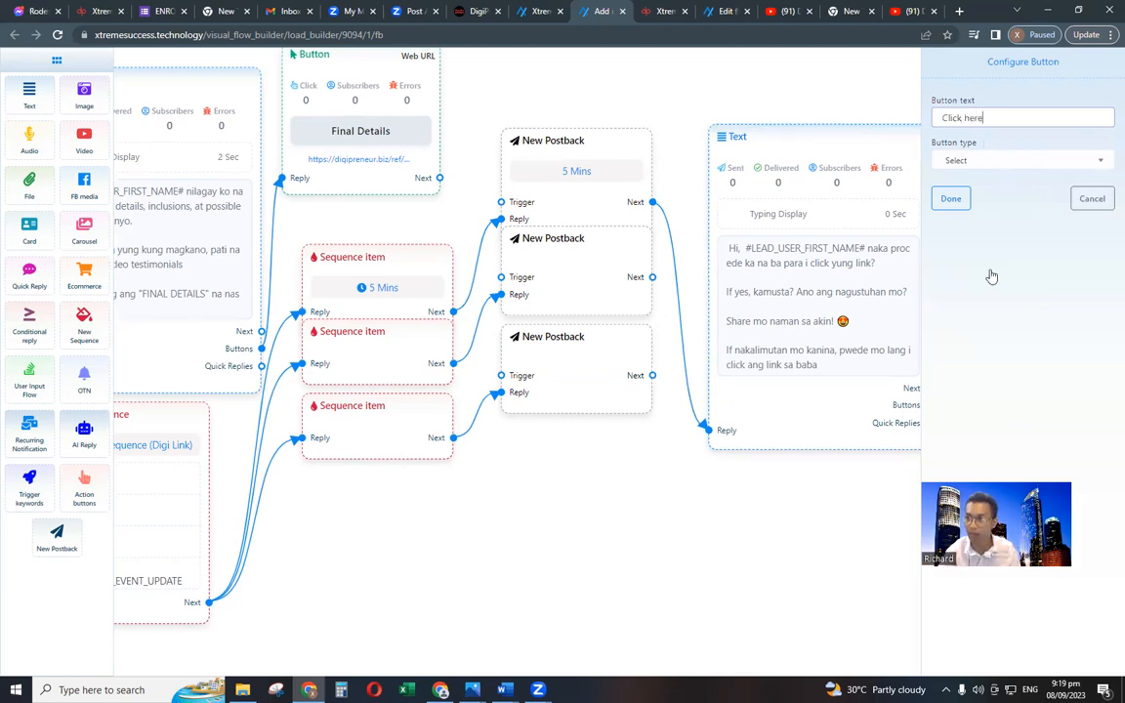
Make the button a Web URL type, paste the copied digipreneur.biz referral link as its address, and apply the configuration.
{"action": "left_click", "coordinate": [993, 160]}
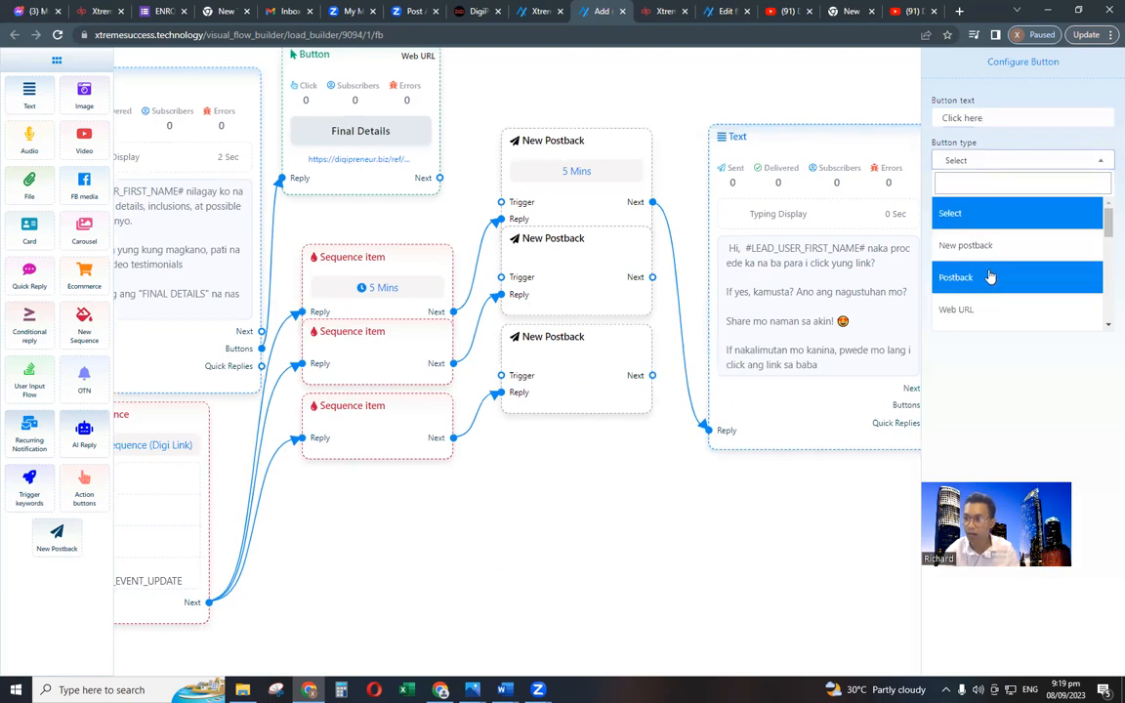
{"action": "left_click", "coordinate": [957, 310]}
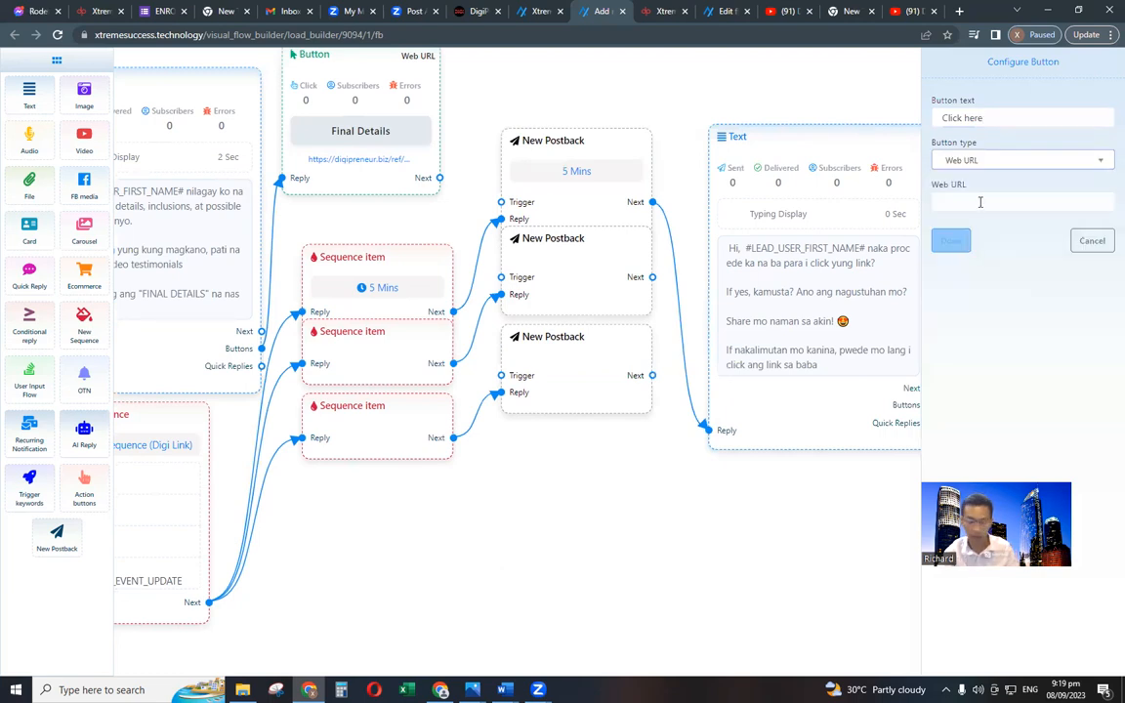
{"action": "left_click", "coordinate": [981, 203]}
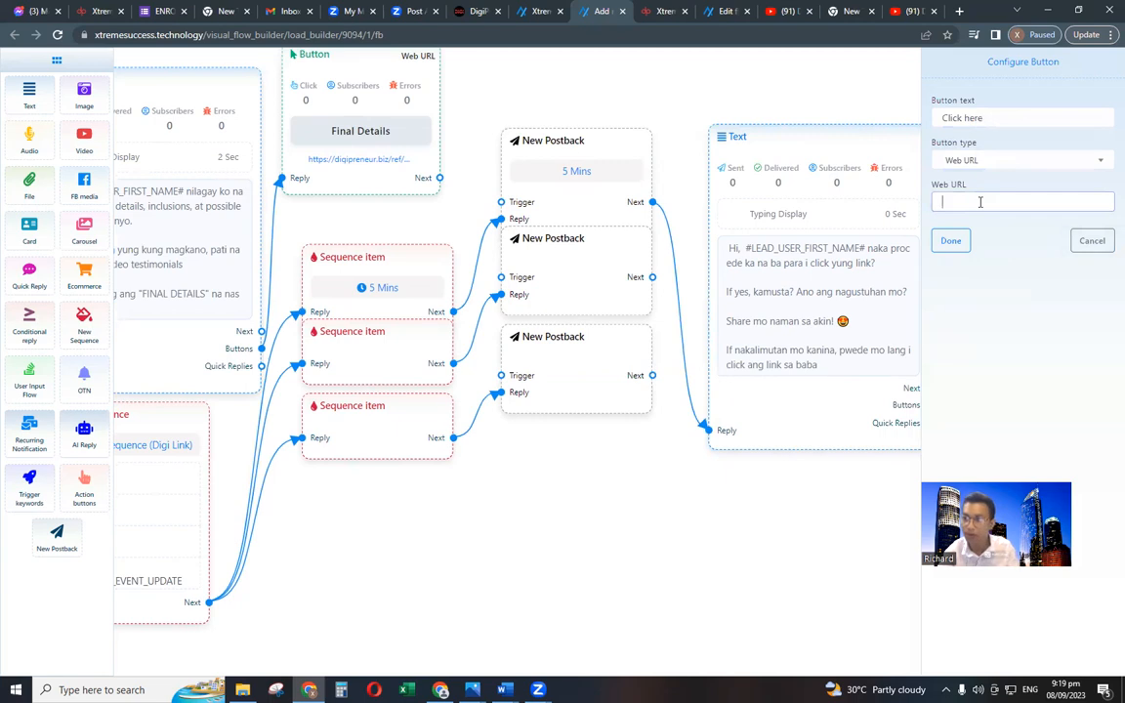
{"action": "key", "text": "ctrl+v"}
{"action": "left_click", "coordinate": [950, 241]}
Move the two untitled postbacks lower to space them out below the 5 Mins postback, leaving their titles empty.
{"action": "left_click_drag", "start_coordinate": [976, 227], "coordinate": [904, 171]}
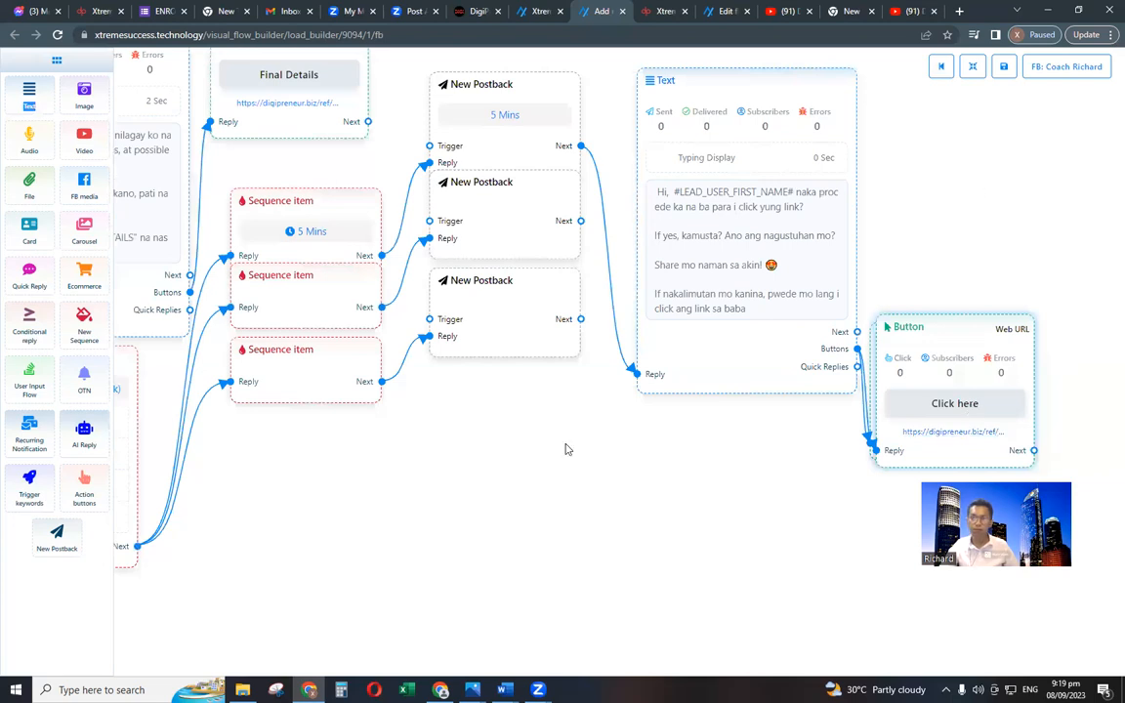
{"action": "left_click_drag", "start_coordinate": [631, 441], "coordinate": [661, 438]}
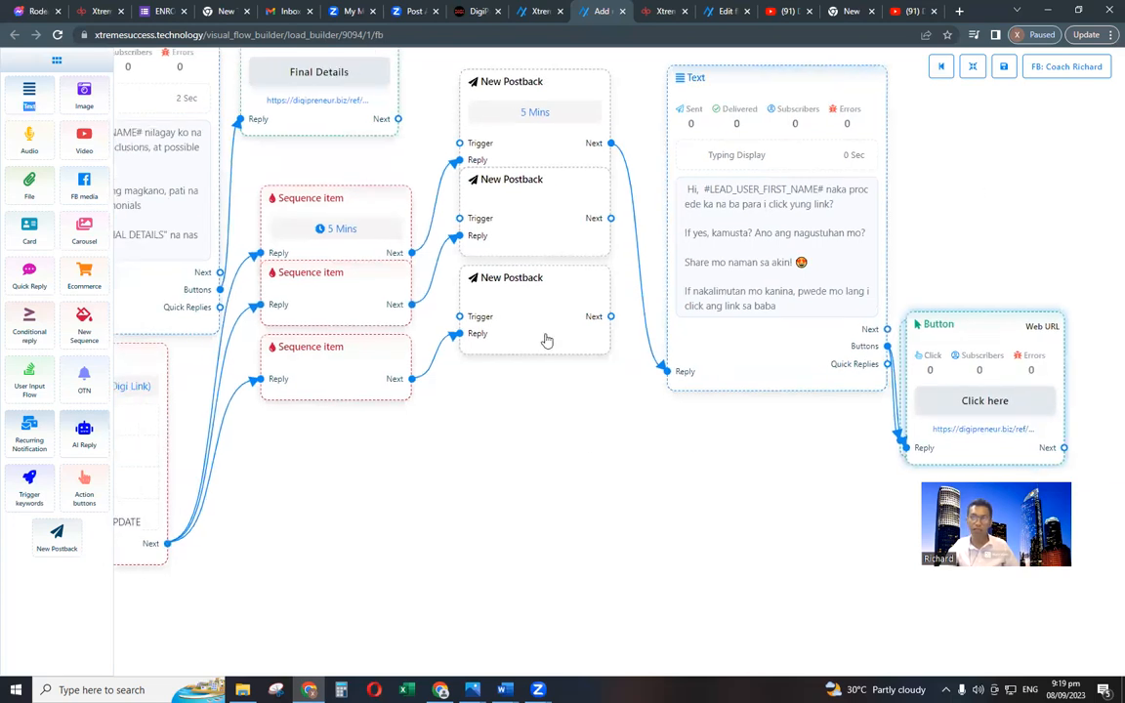
{"action": "left_click_drag", "start_coordinate": [547, 341], "coordinate": [550, 376]}
{"action": "left_click_drag", "start_coordinate": [553, 243], "coordinate": [548, 276]}
{"action": "left_click_drag", "start_coordinate": [471, 514], "coordinate": [476, 515]}
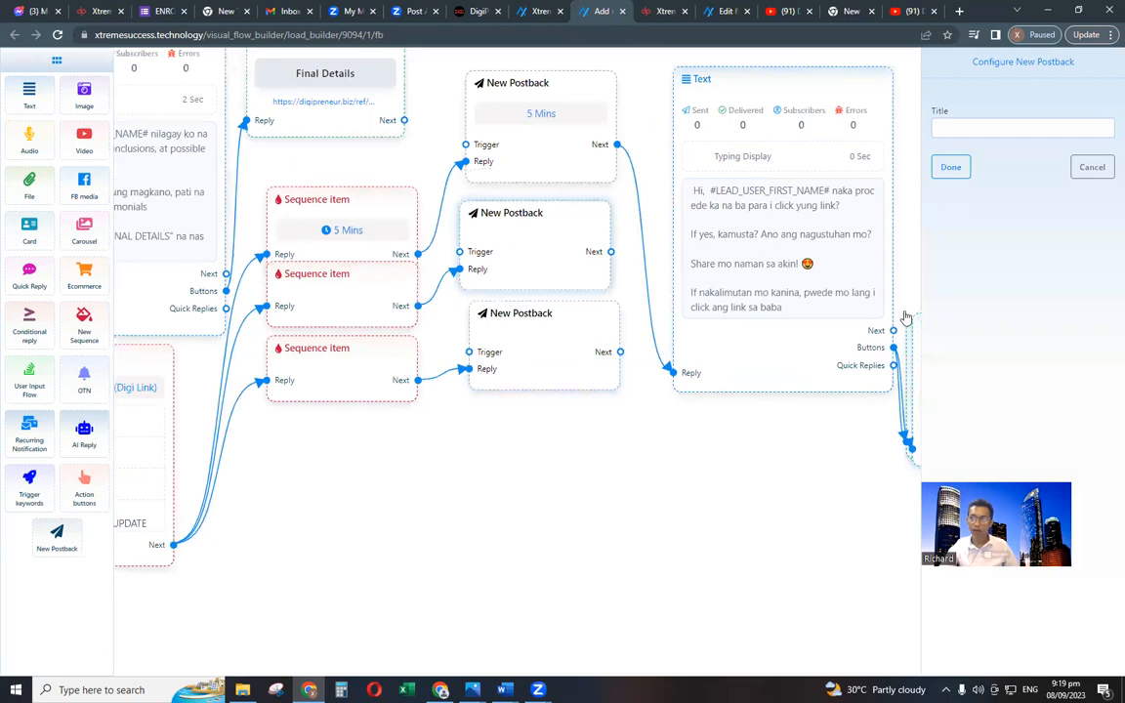
{"action": "left_click", "coordinate": [952, 170]}
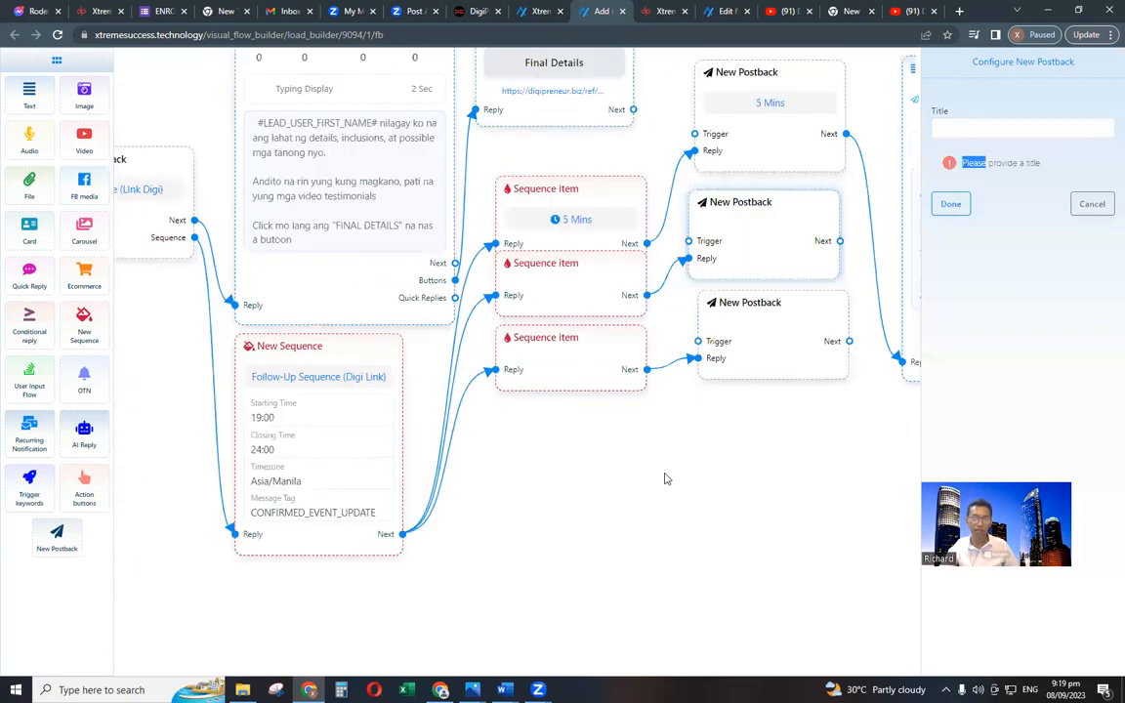
{"action": "left_click_drag", "start_coordinate": [233, 208], "coordinate": [274, 212]}
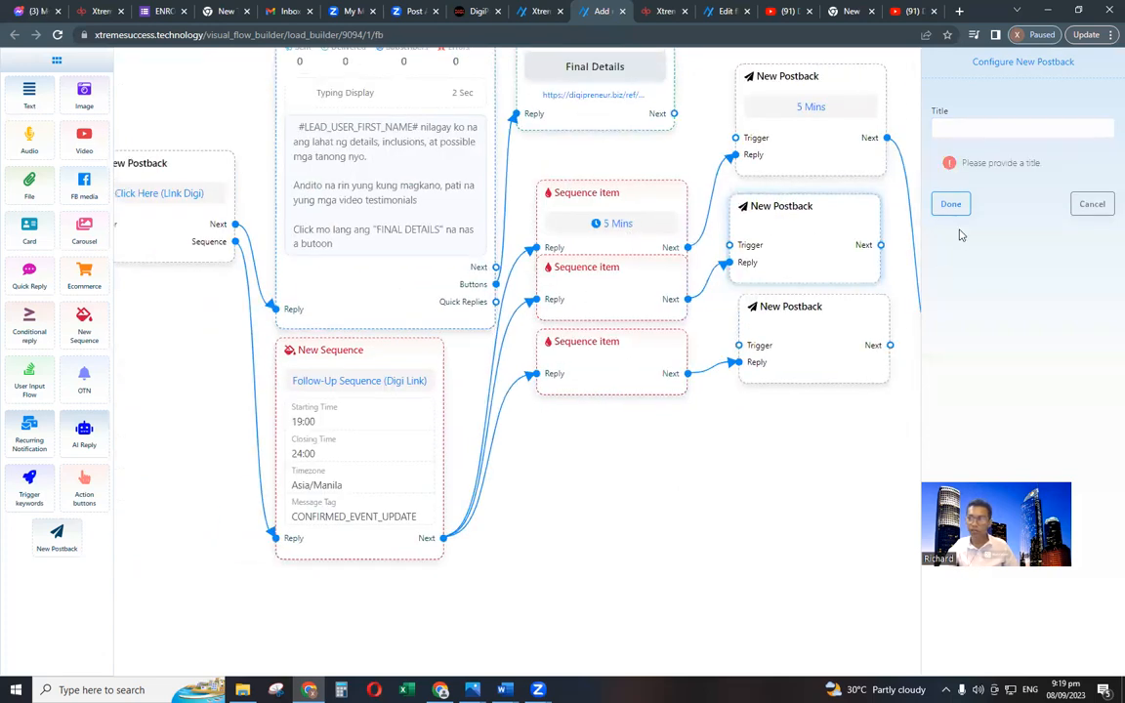
{"action": "left_click", "coordinate": [1092, 203]}
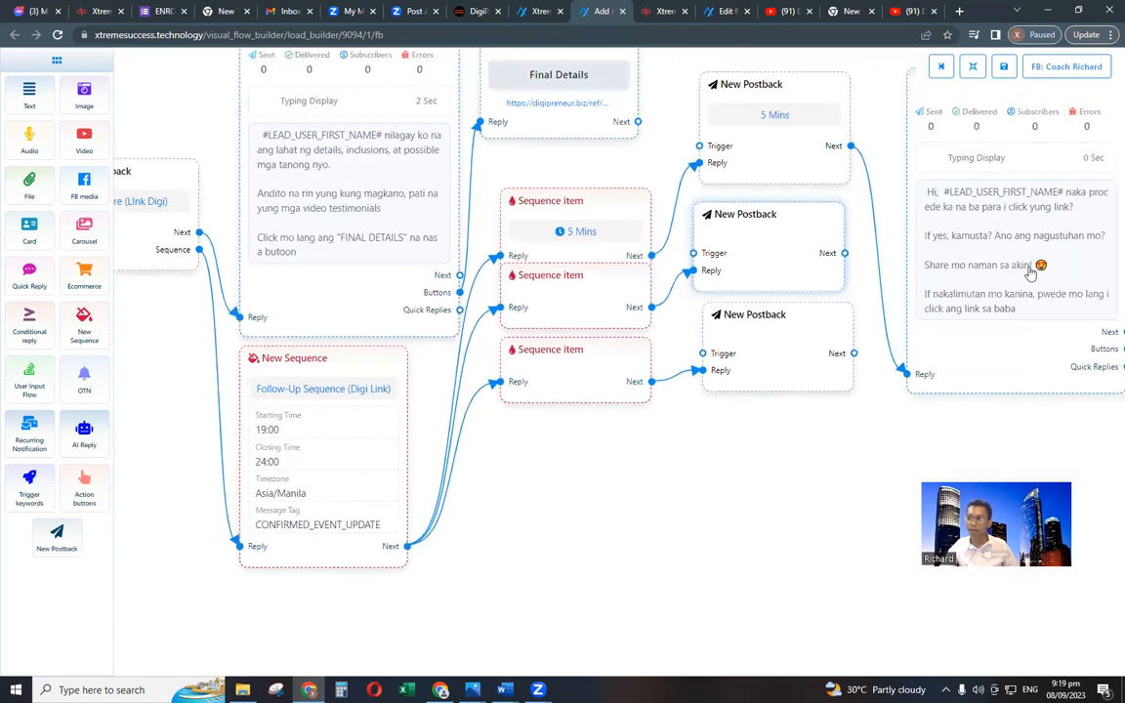
Move the two unconfigured sequence items down to separate them from the 5 Mins sequence item.
{"action": "scroll", "coordinate": [943, 395], "scroll_direction": "down", "scroll_amount": 2}
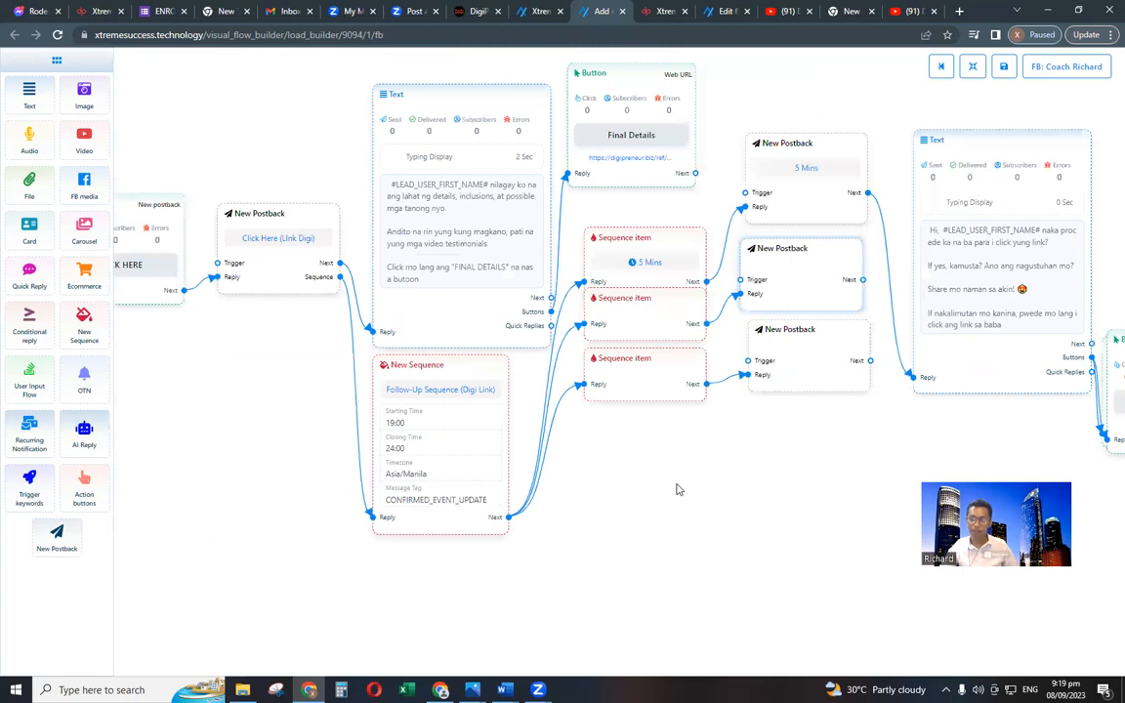
{"action": "left_click_drag", "start_coordinate": [676, 488], "coordinate": [734, 492]}
{"action": "left_click_drag", "start_coordinate": [690, 384], "coordinate": [685, 434]}
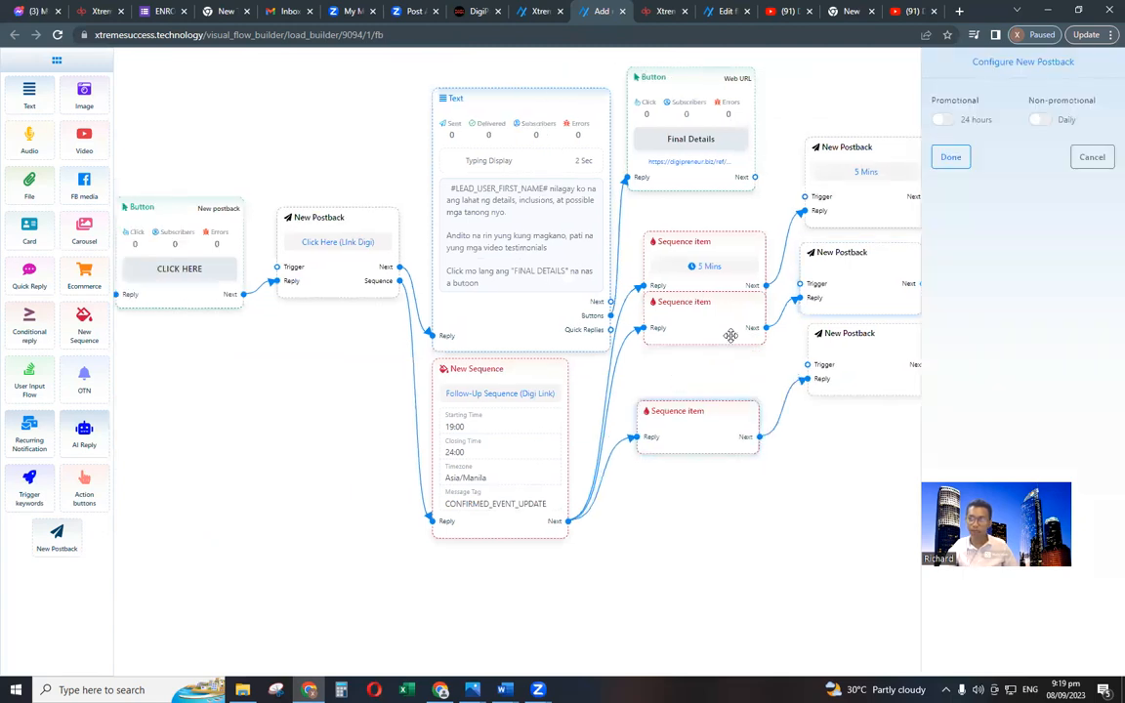
{"action": "left_click_drag", "start_coordinate": [664, 305], "coordinate": [669, 355]}
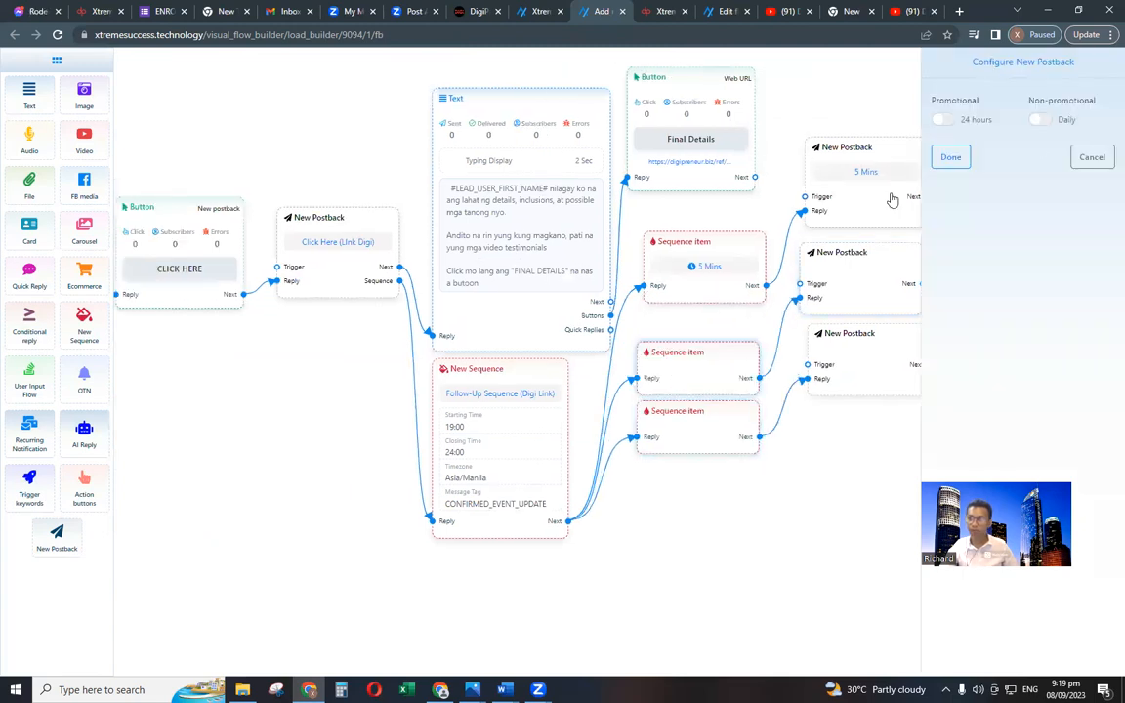
Configure the second sequence item as promotional within 24 hours with a 30 mins delay, and apply it.
{"action": "double_click", "coordinate": [678, 373]}
{"action": "left_click", "coordinate": [946, 118]}
{"action": "left_click", "coordinate": [947, 117]}
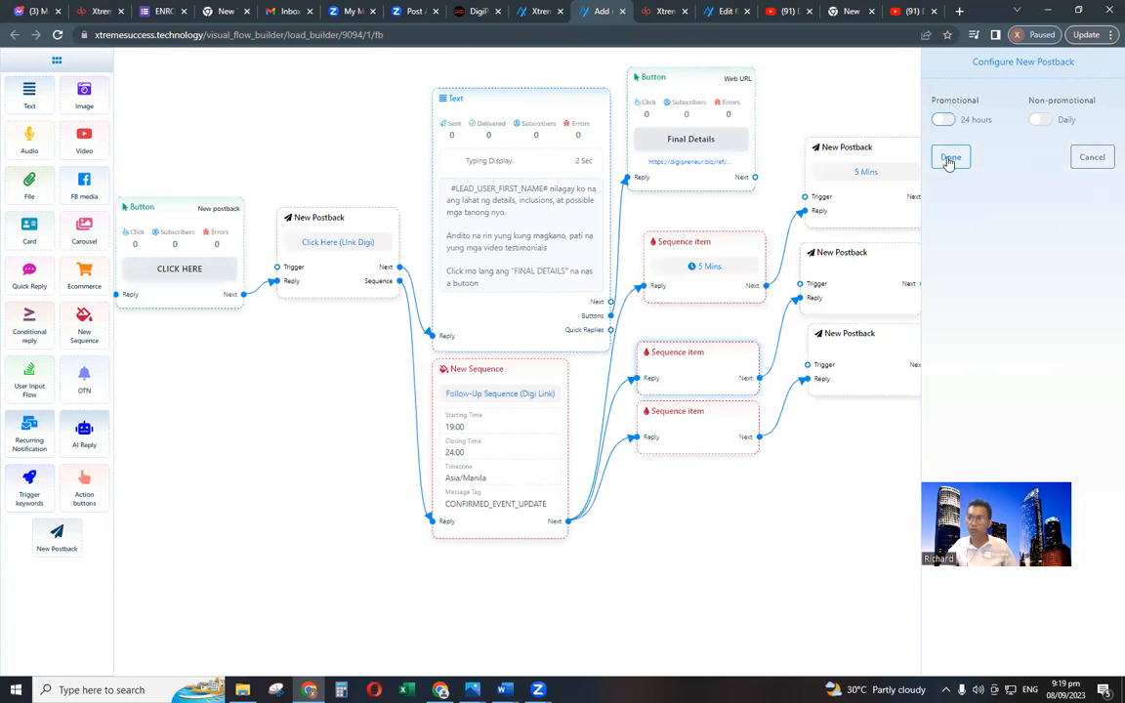
{"action": "left_click", "coordinate": [960, 164]}
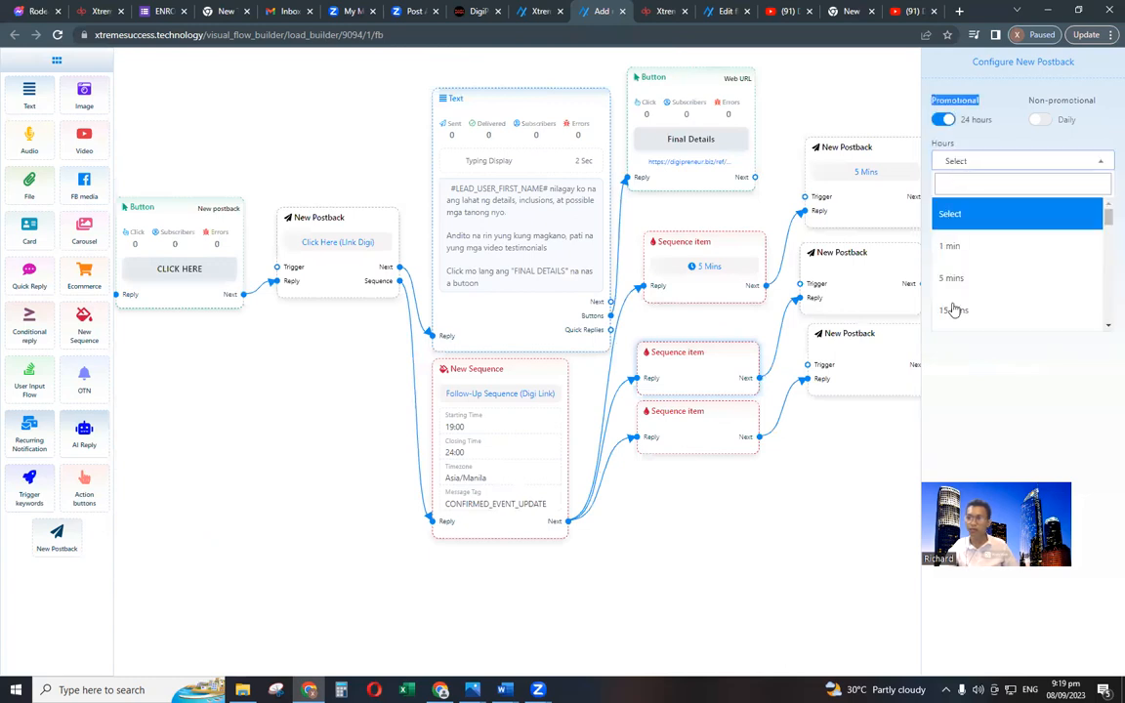
{"action": "scroll", "coordinate": [954, 307], "scroll_direction": "down", "scroll_amount": 3}
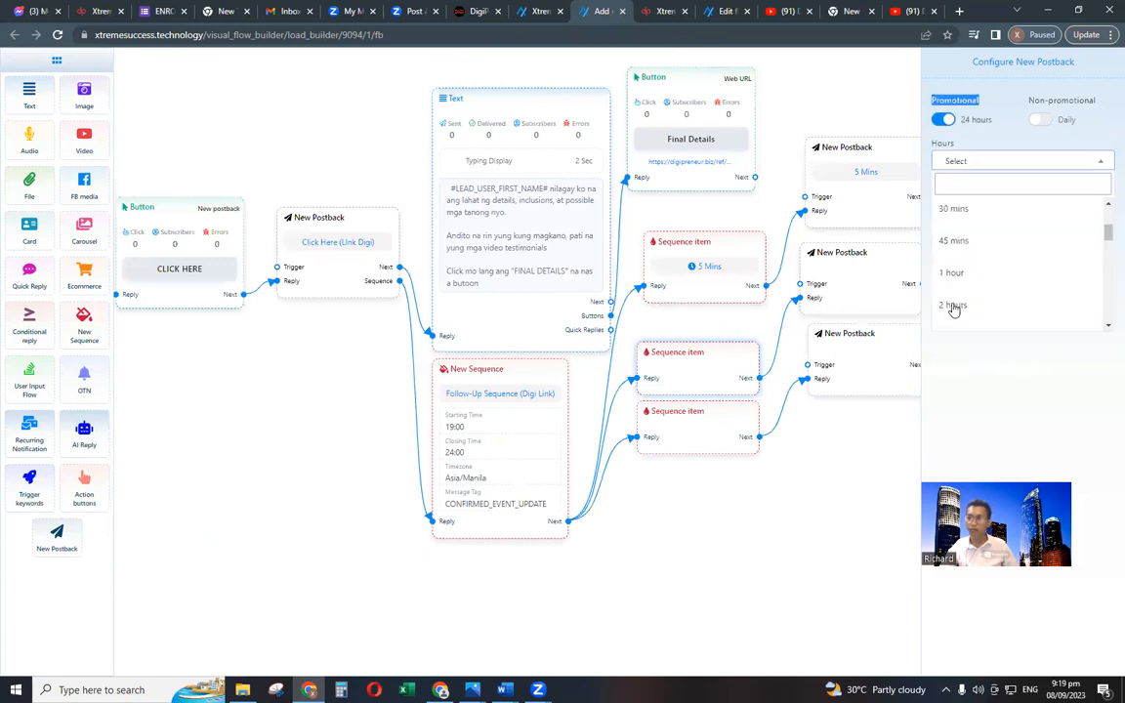
{"action": "left_click", "coordinate": [946, 207]}
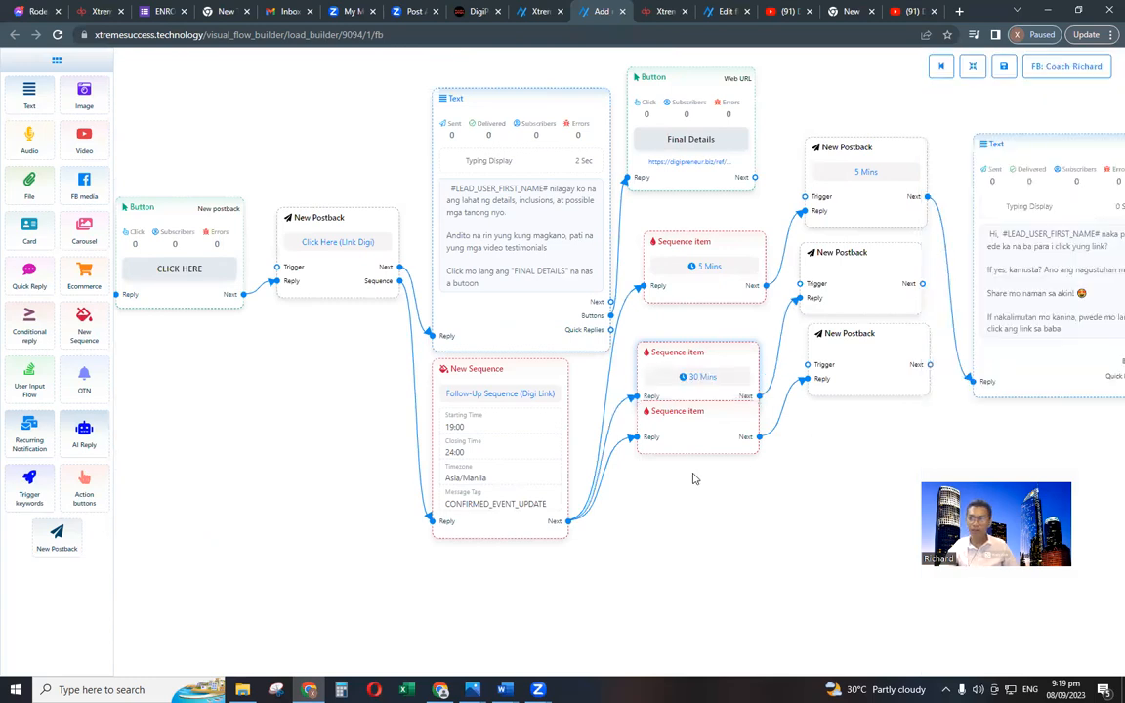
Title the postback connected to the 30 Mins sequence item "30 mins" and apply it.
{"action": "double_click", "coordinate": [731, 324]}
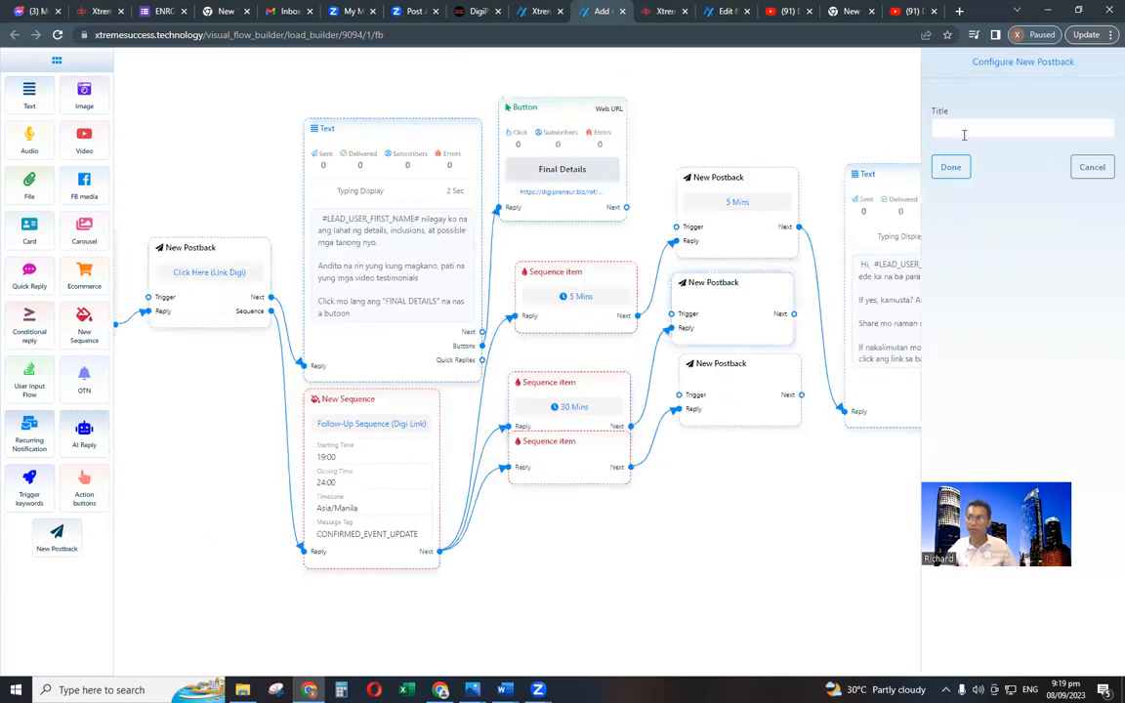
{"action": "left_click", "coordinate": [964, 134]}
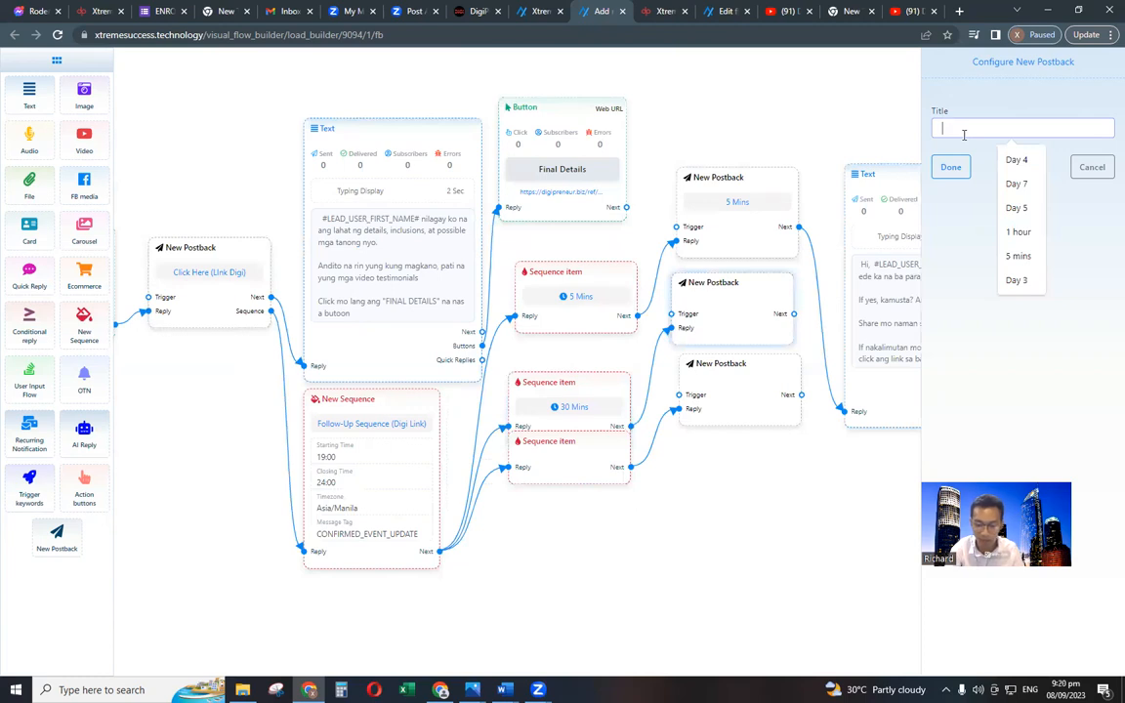
{"action": "type", "text": "30"}
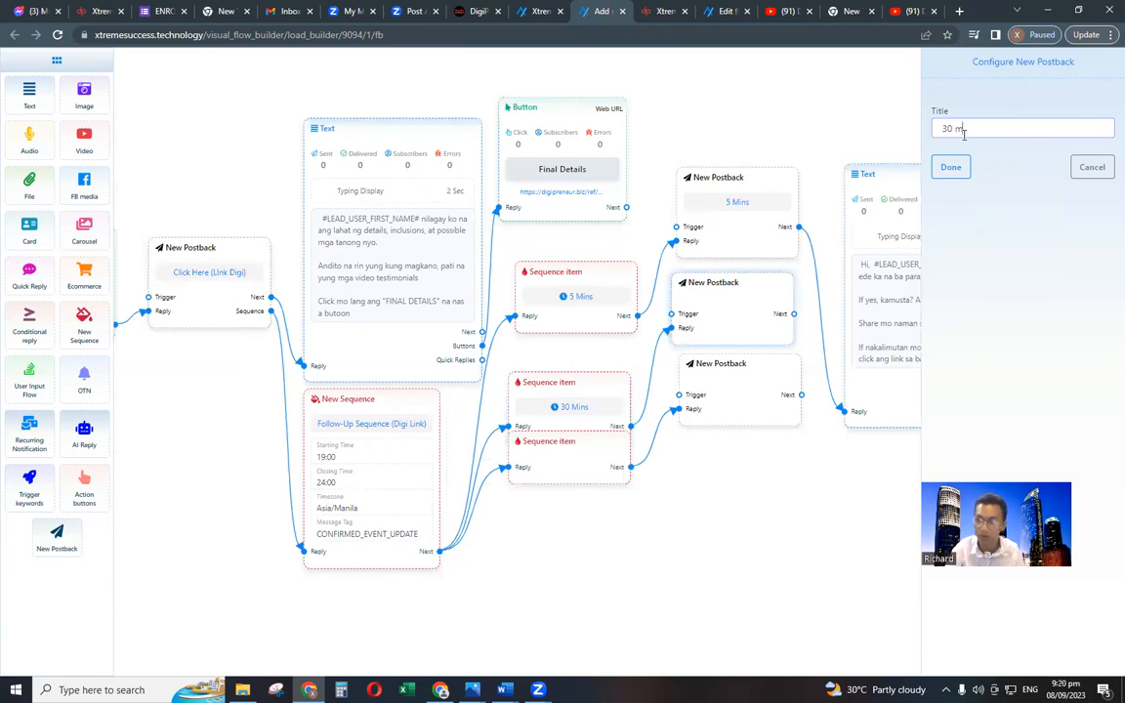
{"action": "type", "text": " mins"}
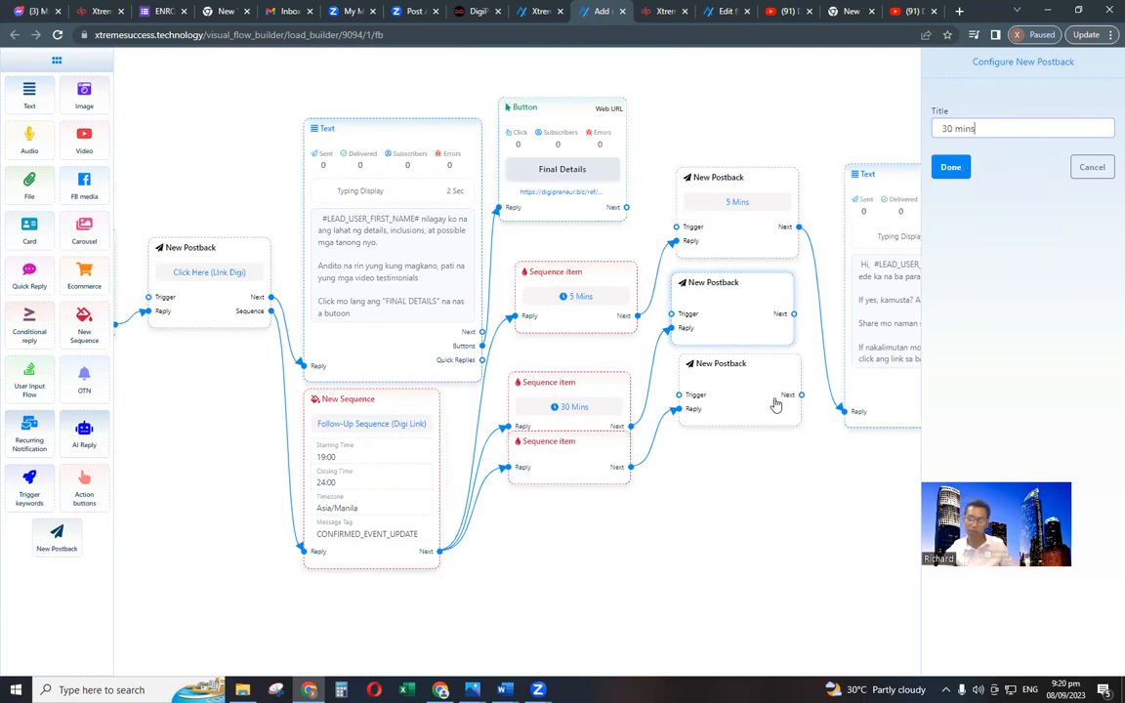
{"action": "left_click", "coordinate": [953, 167]}
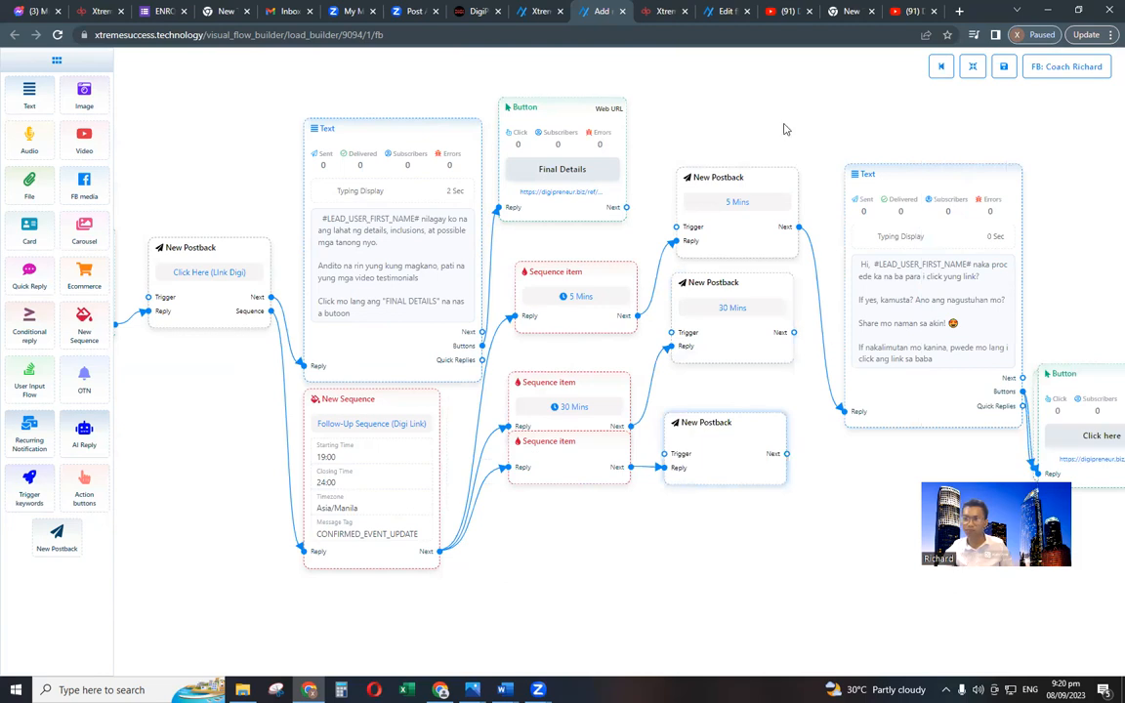
Move the 30 Mins postback down to sit midway between the 5 Mins postback and the untitled one.
{"action": "left_click_drag", "start_coordinate": [738, 406], "coordinate": [503, 420]}
{"action": "left_click_drag", "start_coordinate": [520, 282], "coordinate": [514, 338]}
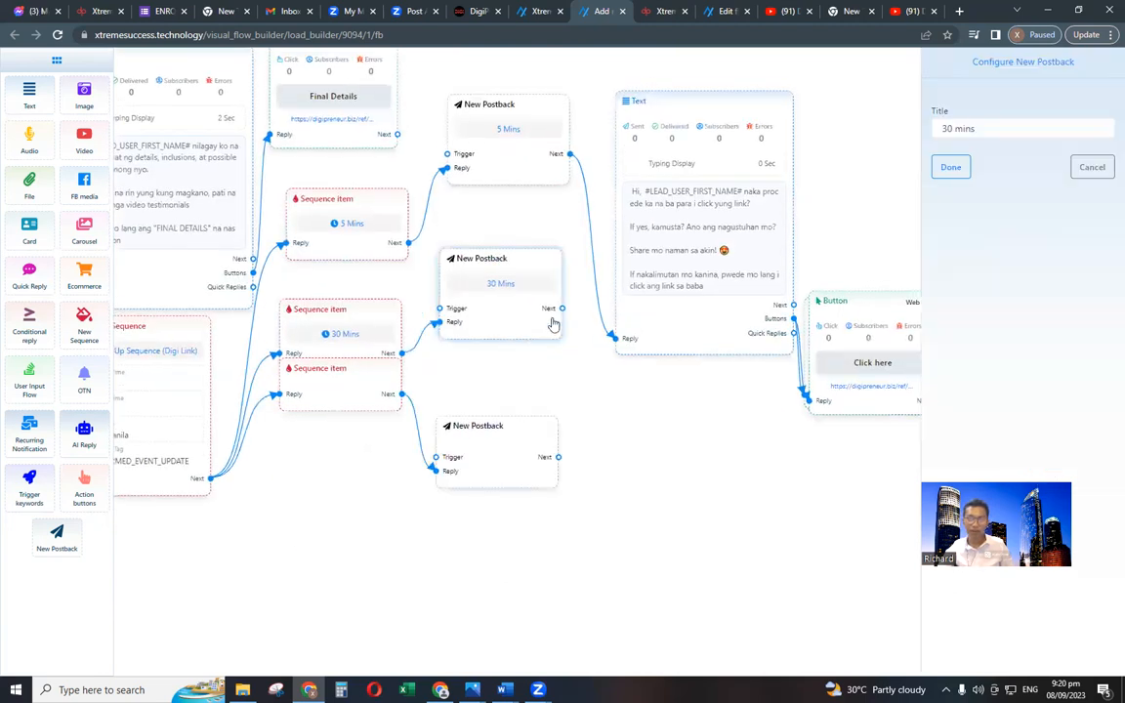
{"action": "left_click", "coordinate": [951, 167]}
{"action": "left_click_drag", "start_coordinate": [563, 317], "coordinate": [623, 426]}
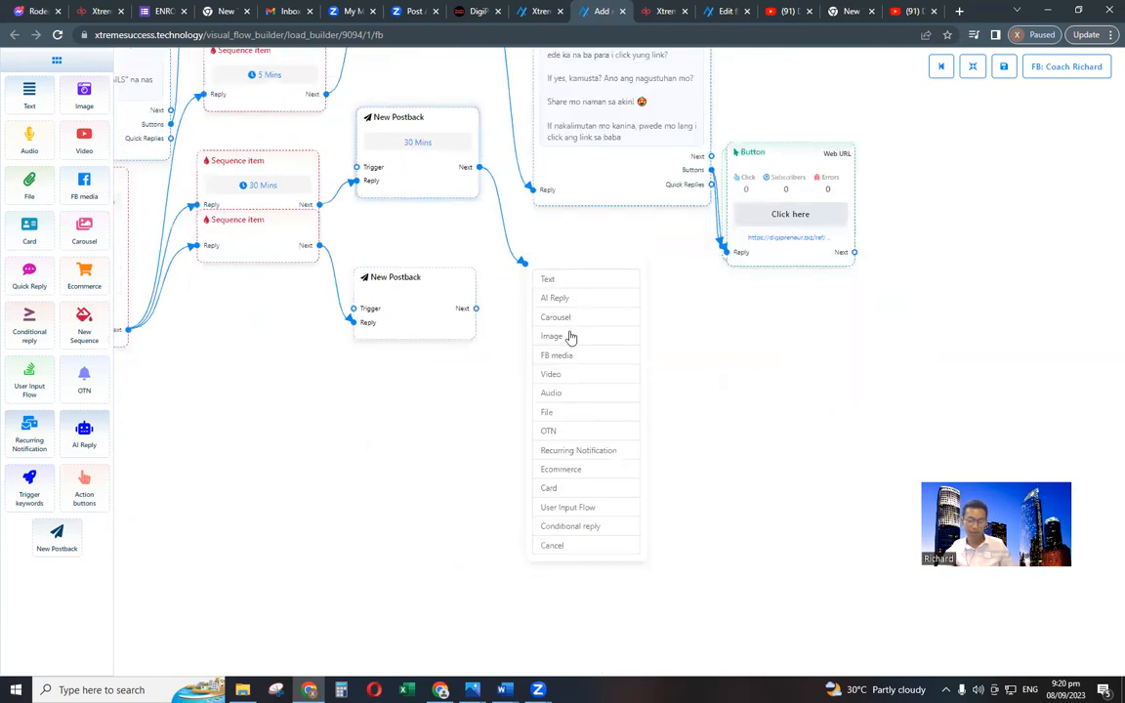
{"action": "left_click", "coordinate": [598, 374]}
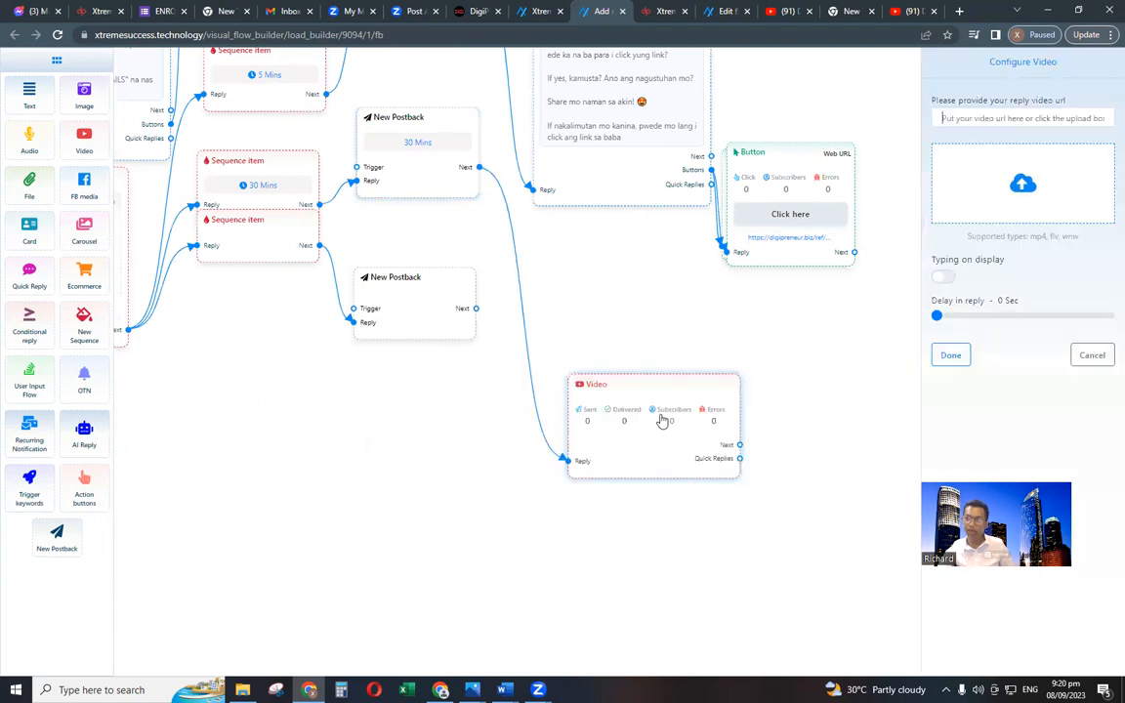
{"action": "left_click", "coordinate": [1020, 182]}
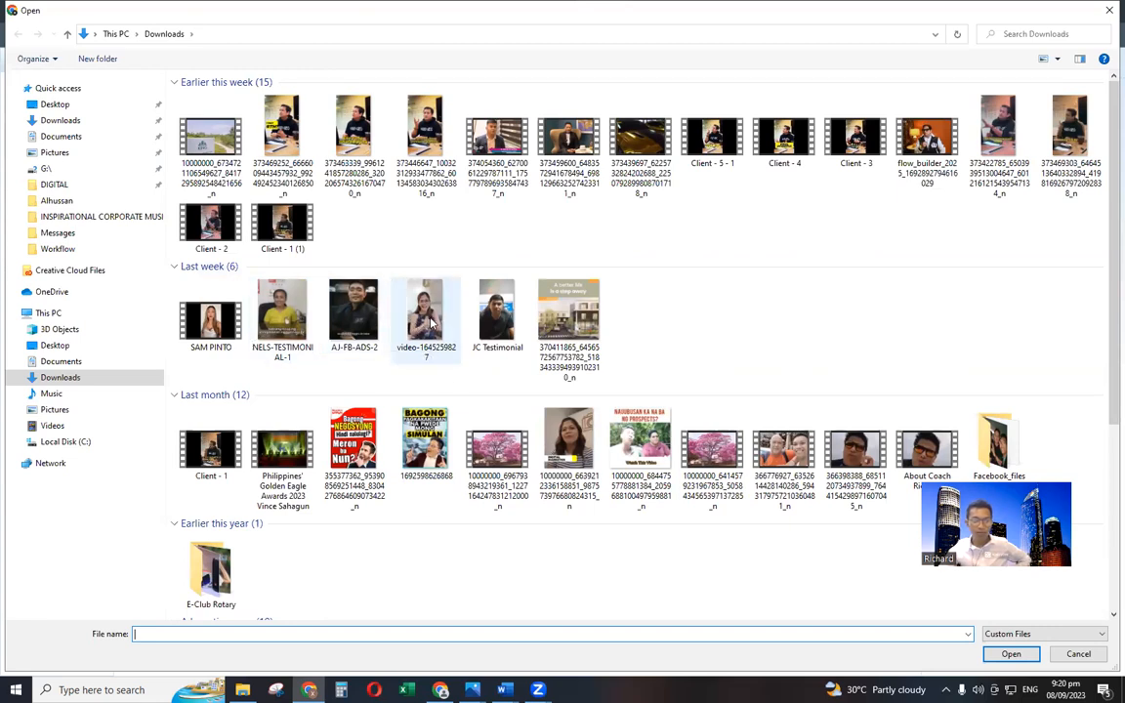
{"action": "left_click", "coordinate": [393, 293]}
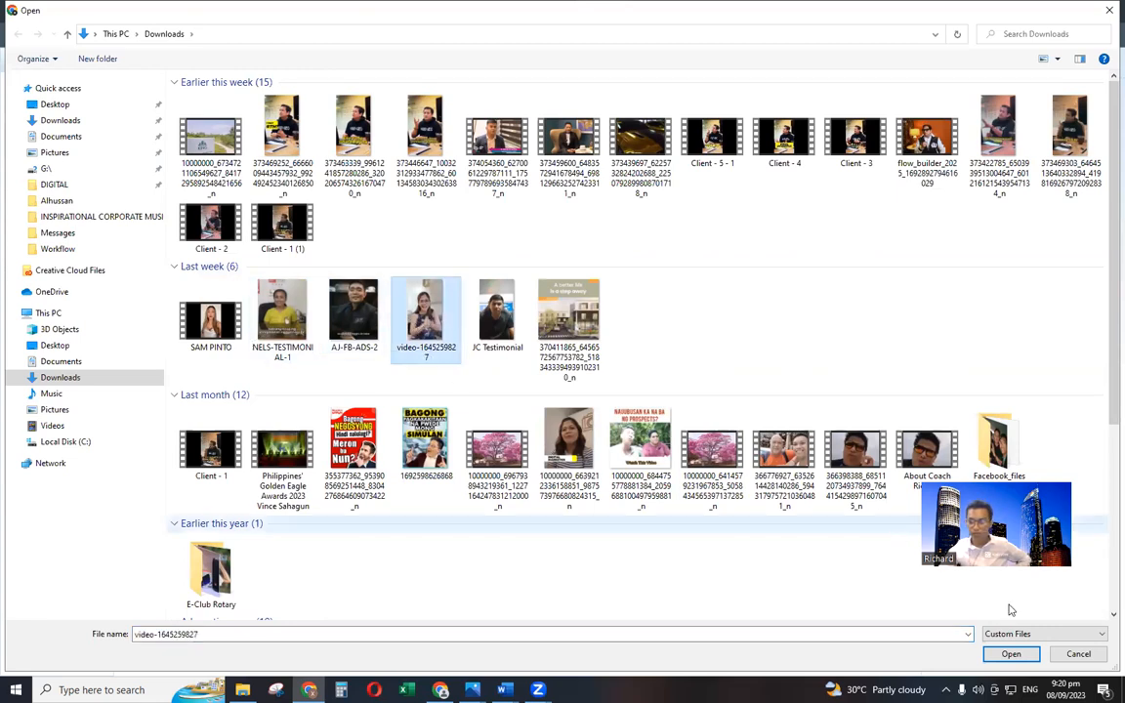
{"action": "left_click", "coordinate": [1011, 654]}
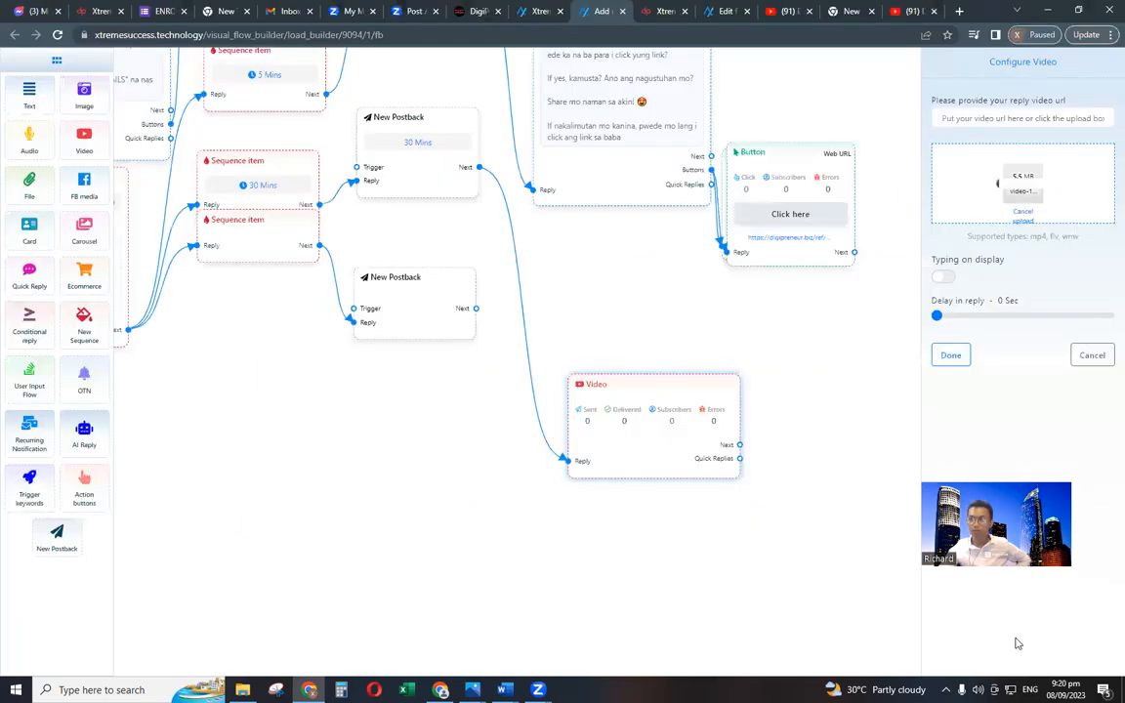
Enable typing display with a 5-second reply delay for the video, apply it, and move the video block up beneath the follow-up text block.
{"action": "left_click", "coordinate": [949, 277]}
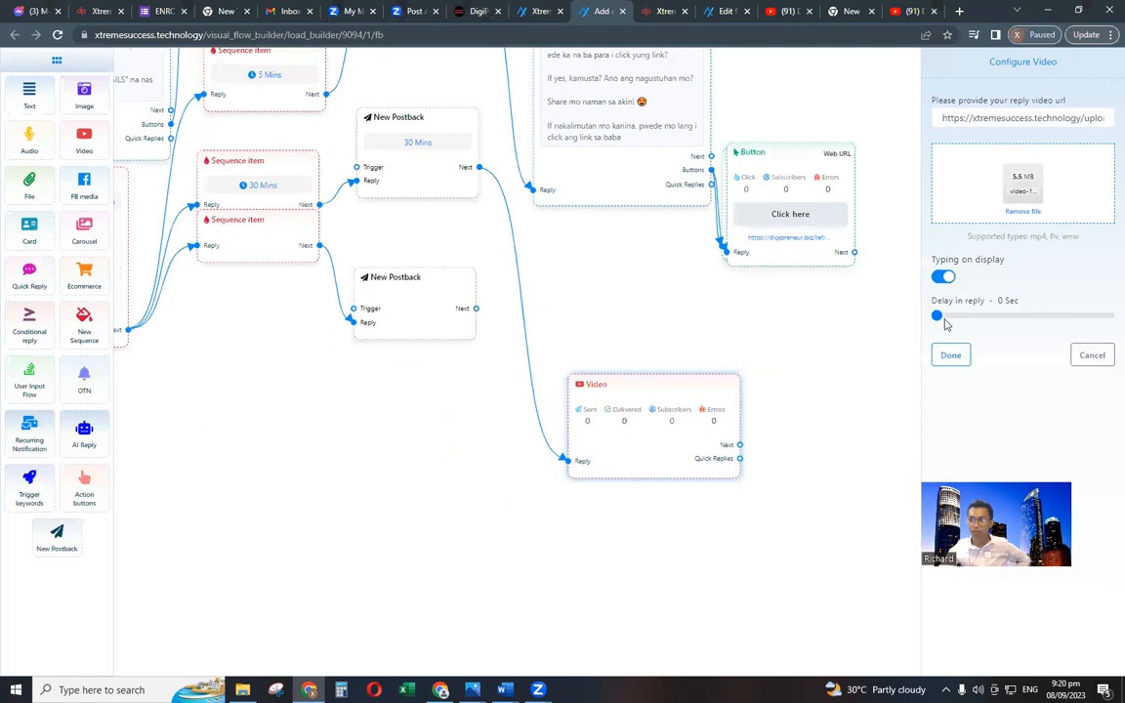
{"action": "left_click_drag", "start_coordinate": [937, 317], "coordinate": [962, 318]}
{"action": "left_click", "coordinate": [958, 355]}
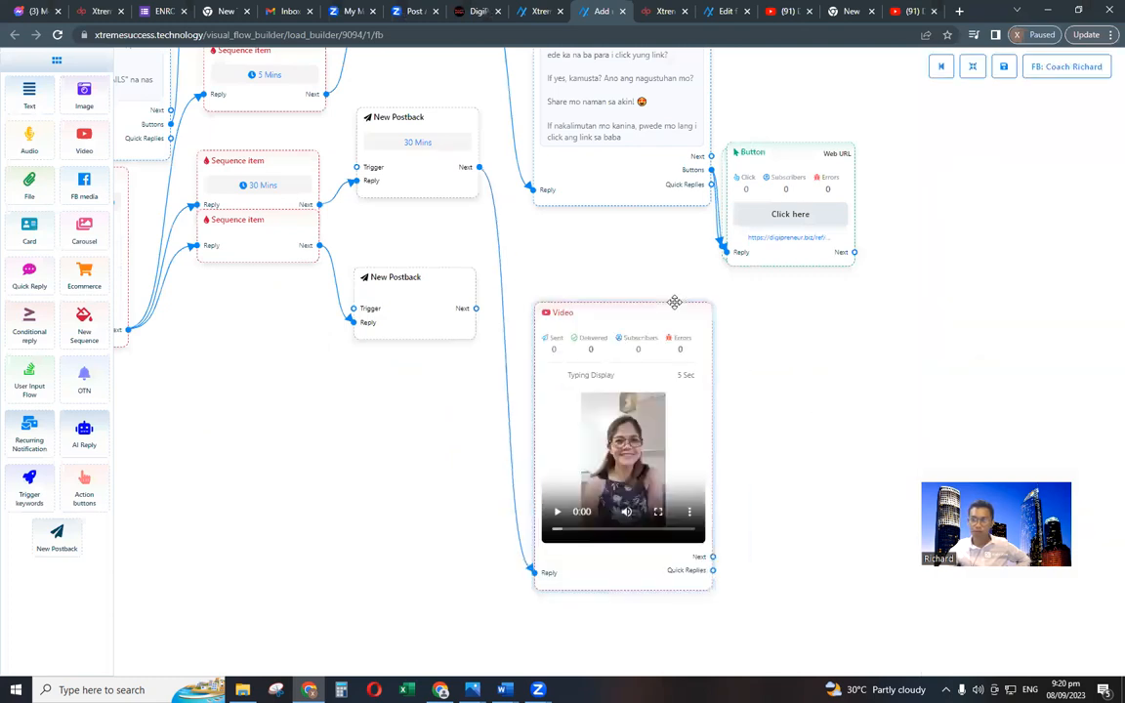
{"action": "left_click_drag", "start_coordinate": [674, 302], "coordinate": [654, 238]}
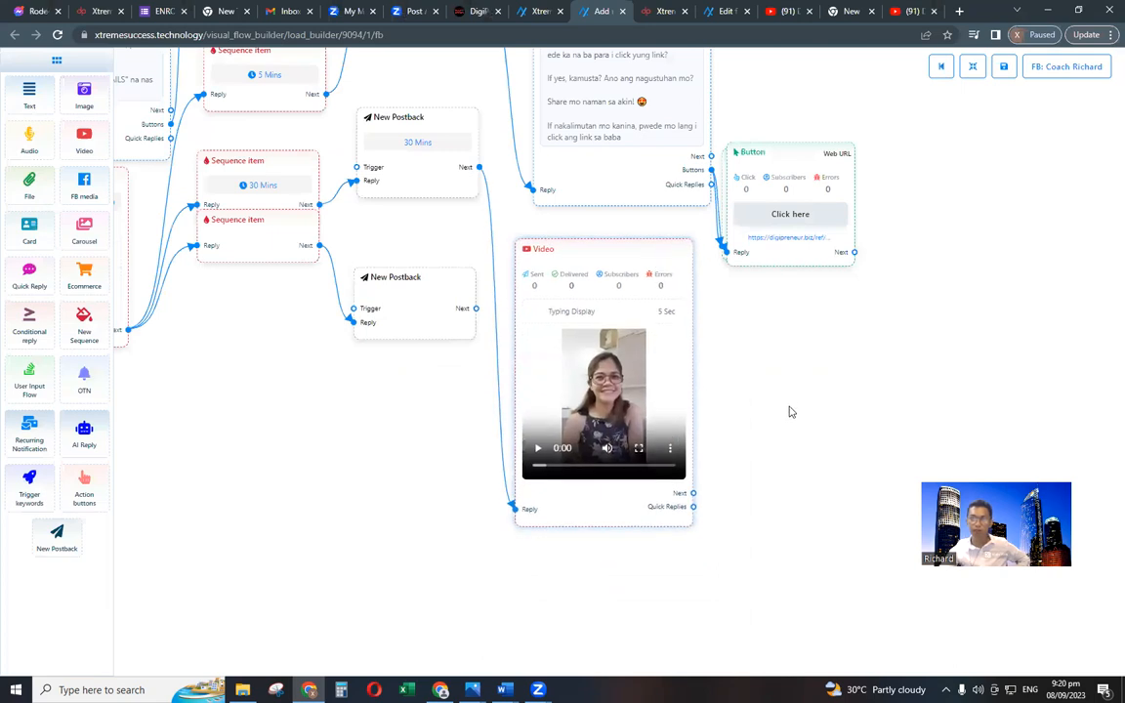
Connect a Text reply to the video block's Next output and move it up beneath the Click here button block.
{"action": "scroll", "coordinate": [755, 441], "scroll_direction": "down", "scroll_amount": 1}
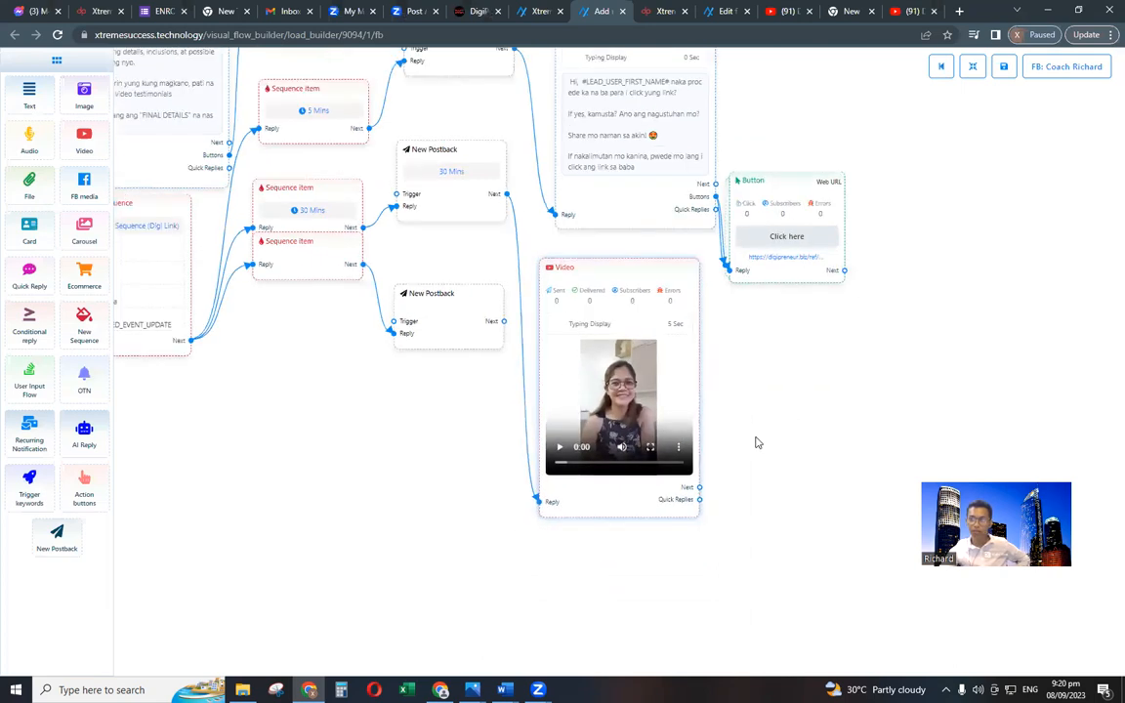
{"action": "scroll", "coordinate": [755, 442], "scroll_direction": "up", "scroll_amount": 1}
{"action": "left_click_drag", "start_coordinate": [689, 498], "coordinate": [772, 467]}
{"action": "left_click", "coordinate": [771, 470]}
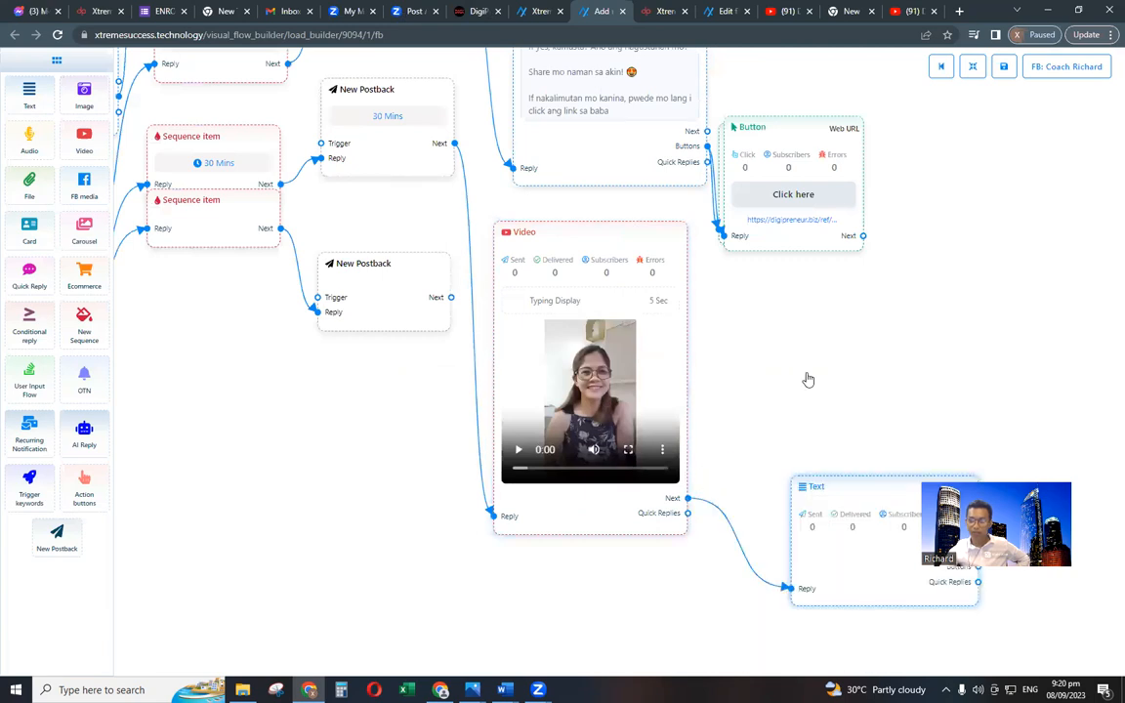
{"action": "left_click_drag", "start_coordinate": [860, 533], "coordinate": [820, 363]}
Open the new text block's configuration and start its reply message with "LIMITED SLOTS ONLY!!!".
{"action": "double_click", "coordinate": [882, 347]}
{"action": "left_click", "coordinate": [980, 161]}
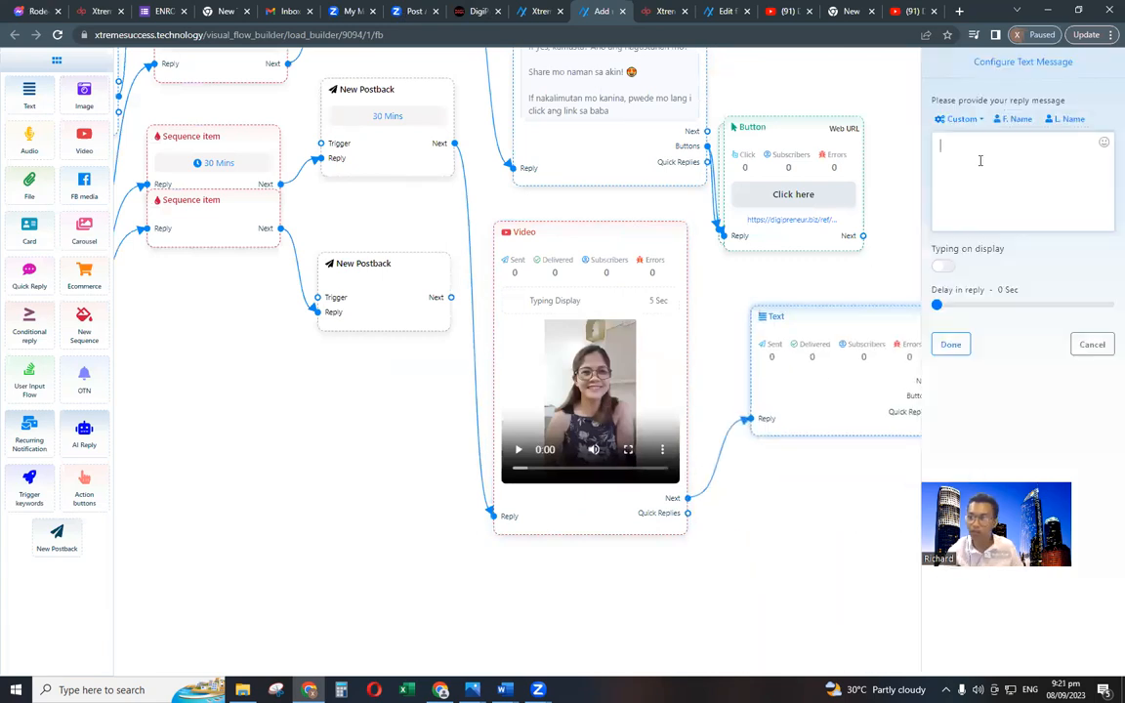
{"action": "type", "text": "Li"}
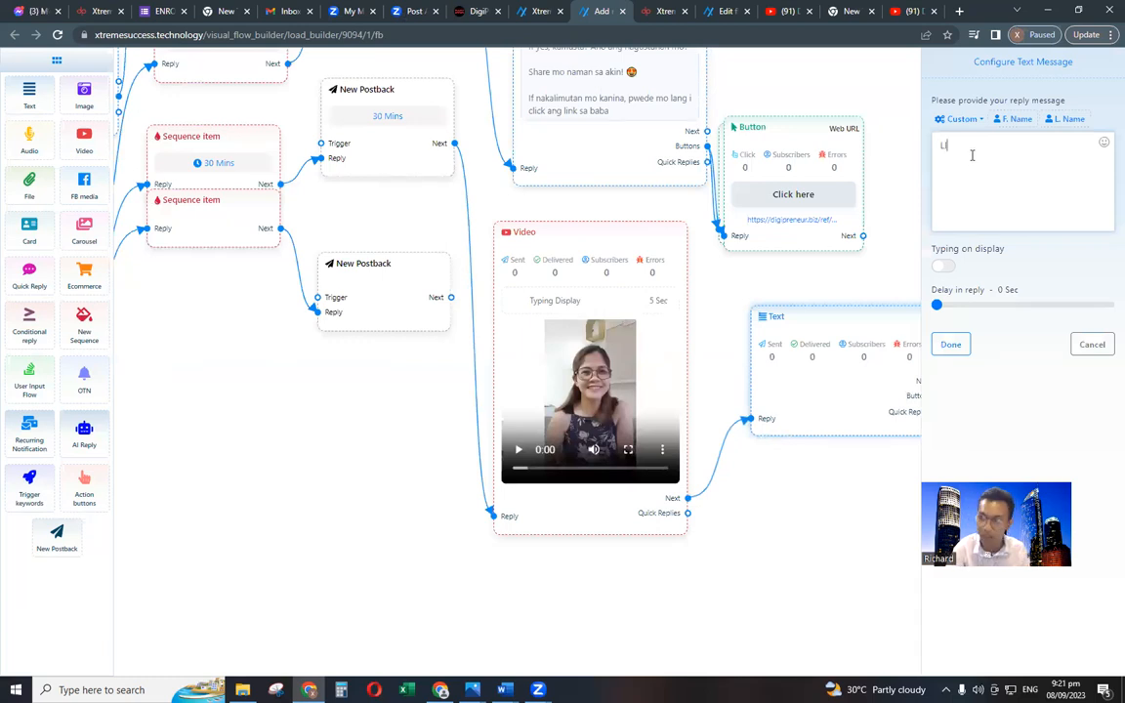
{"action": "type", "text": "MITED S"}
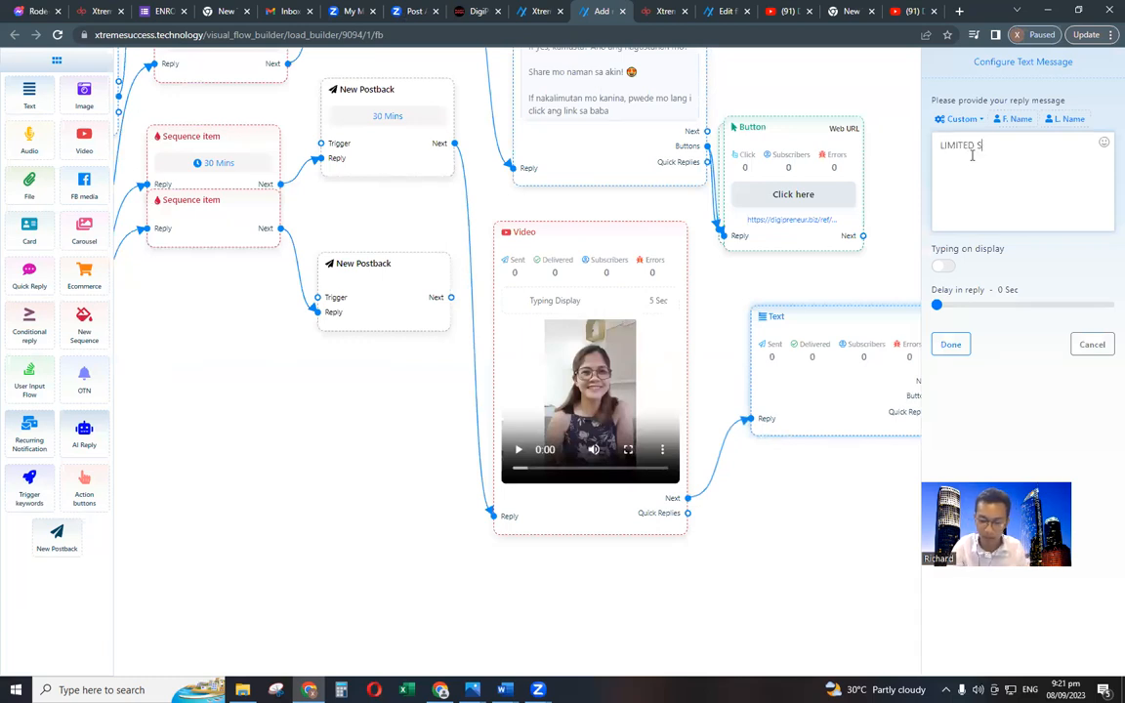
{"action": "type", "text": "LOTS "}
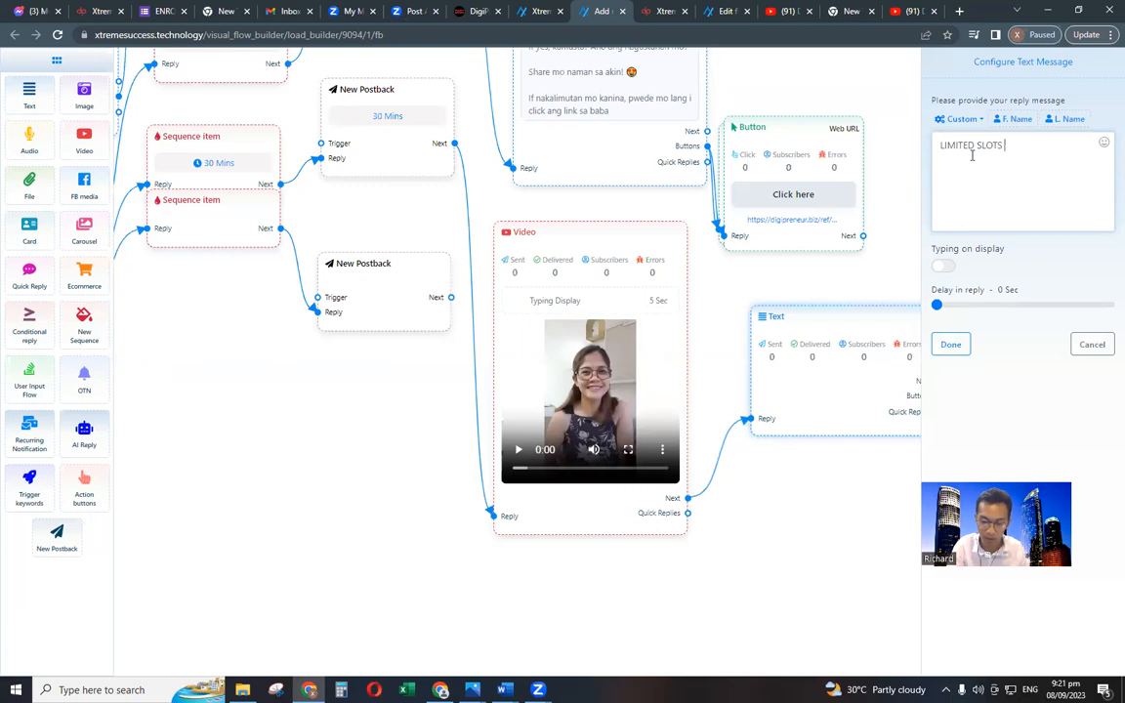
{"action": "type", "text": "ONLY!!!"}
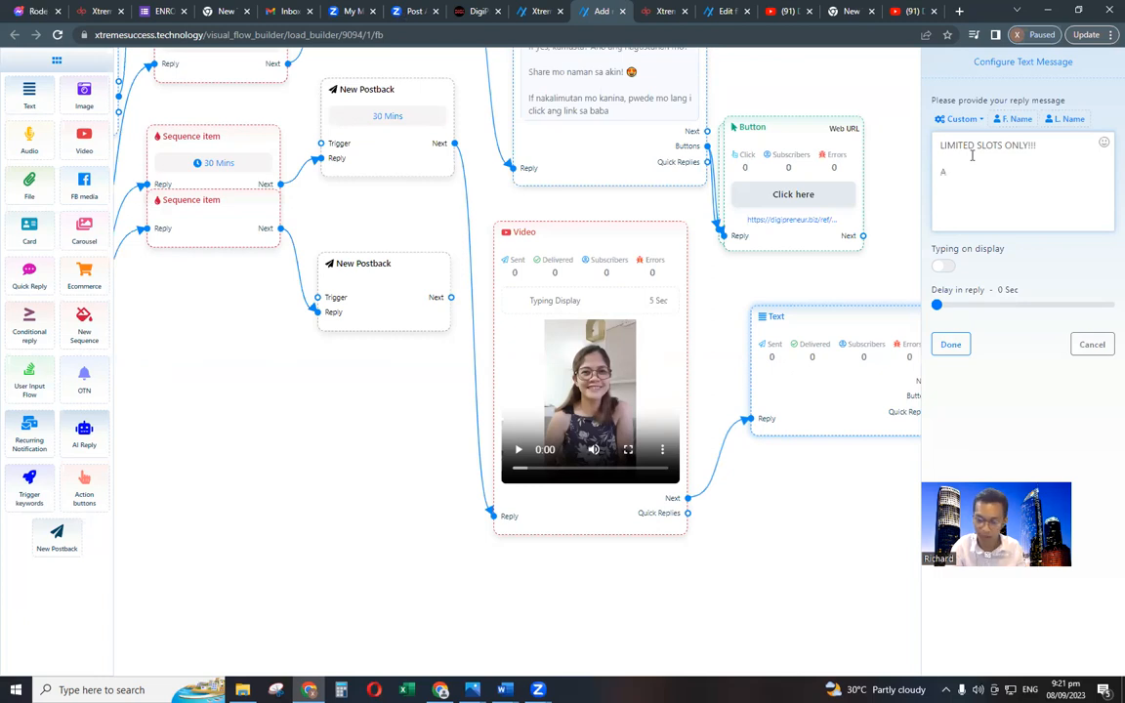
Add the paragraph "Enrol na #LEAD_USER_FIRST_NAME# sayang naman if di ka makapag proced." to the reply message, using the first-name variable.
{"action": "type", "text": "Enrol"}
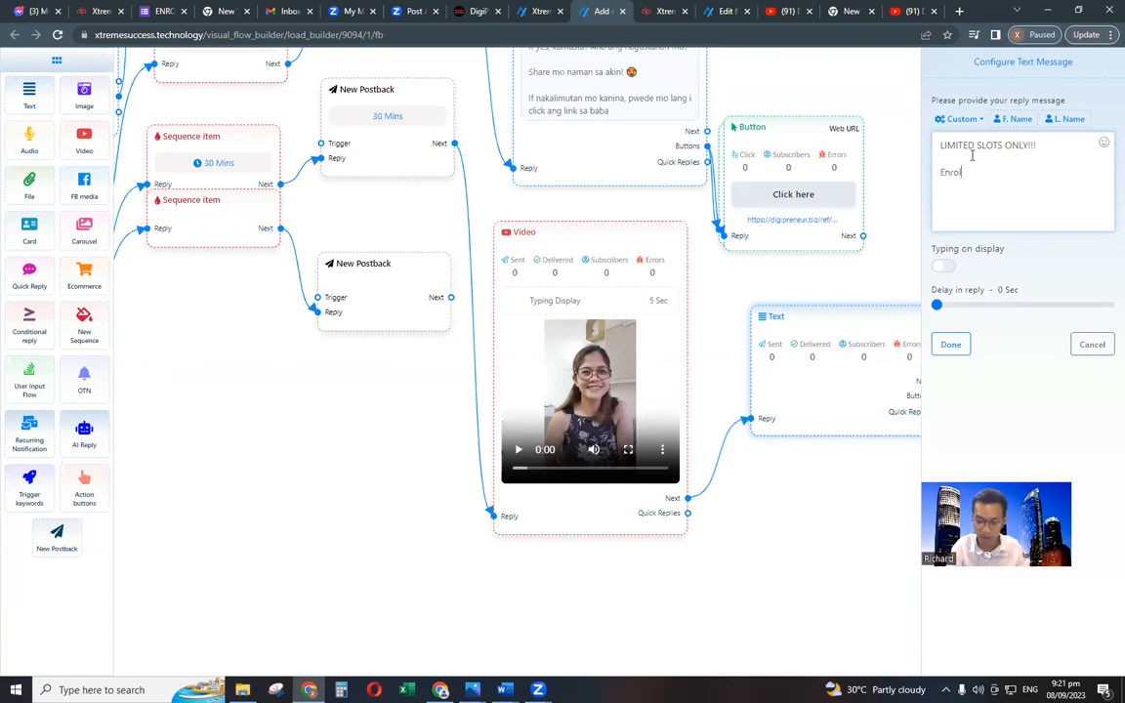
{"action": "type", "text": " na"}
{"action": "left_click", "coordinate": [1013, 118]}
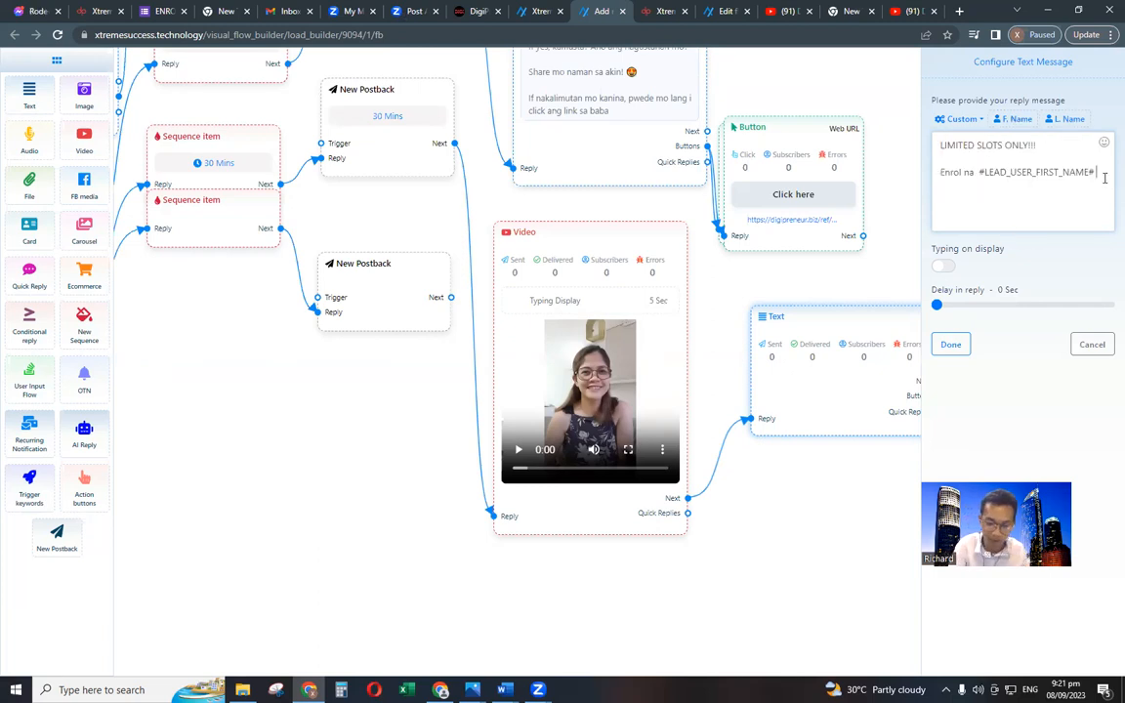
{"action": "type", "text": "sayang naman"}
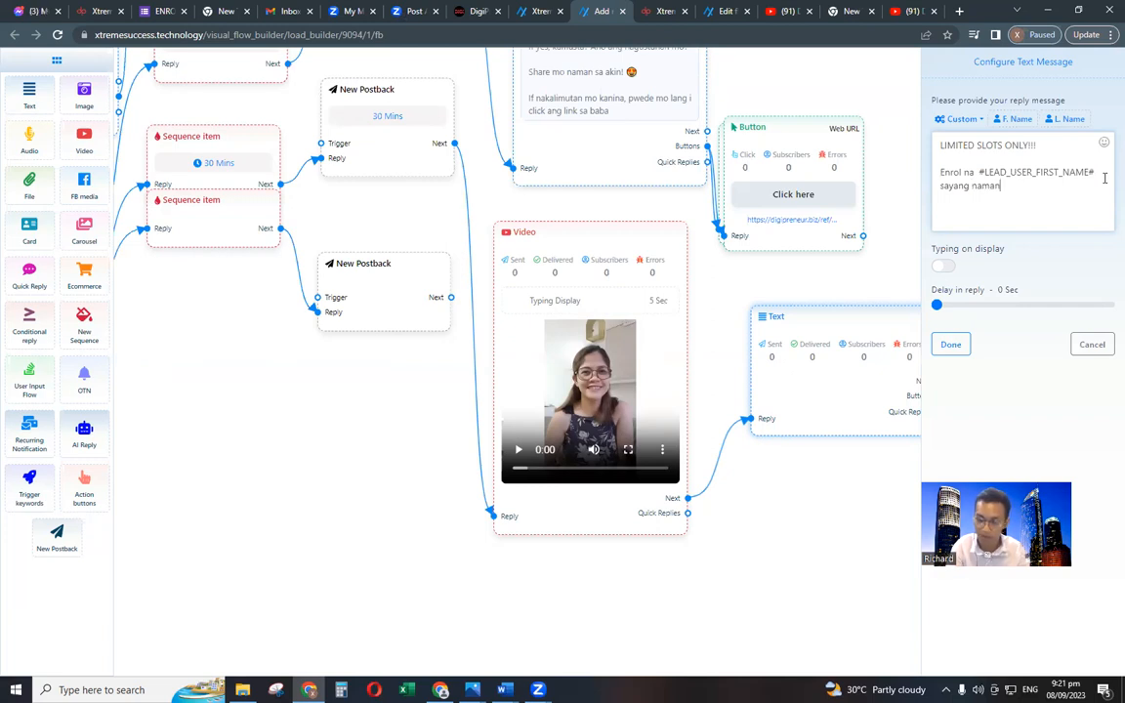
{"action": "type", "text": " if di "}
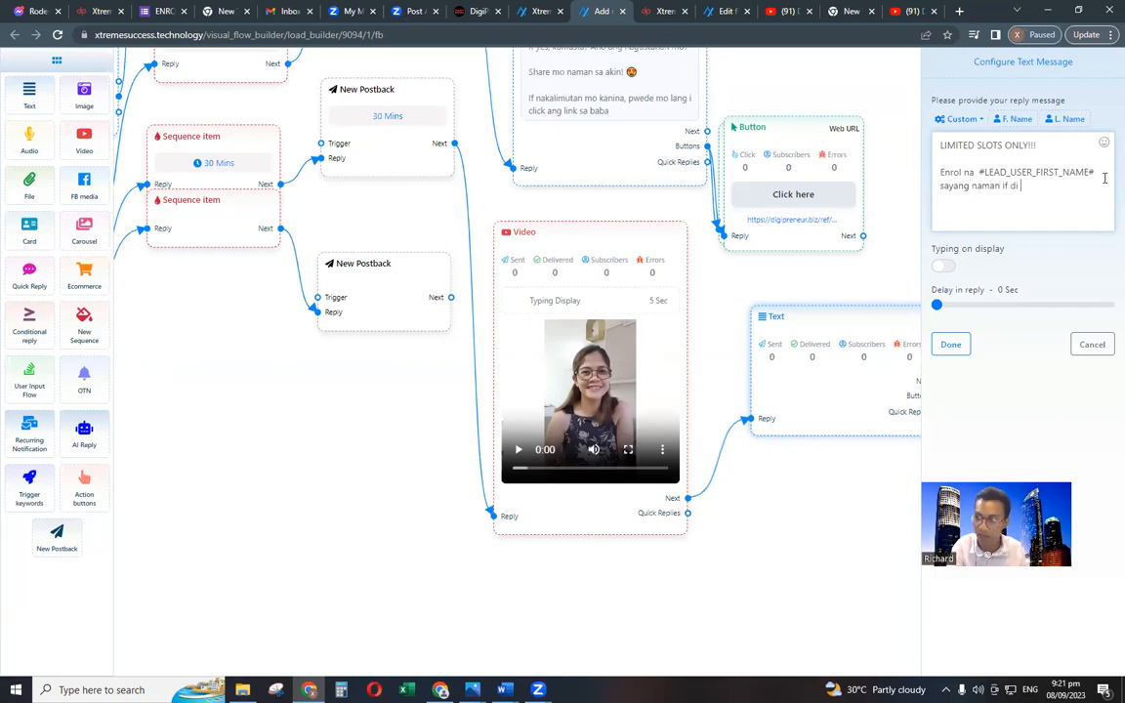
{"action": "type", "text": "ka makapa"}
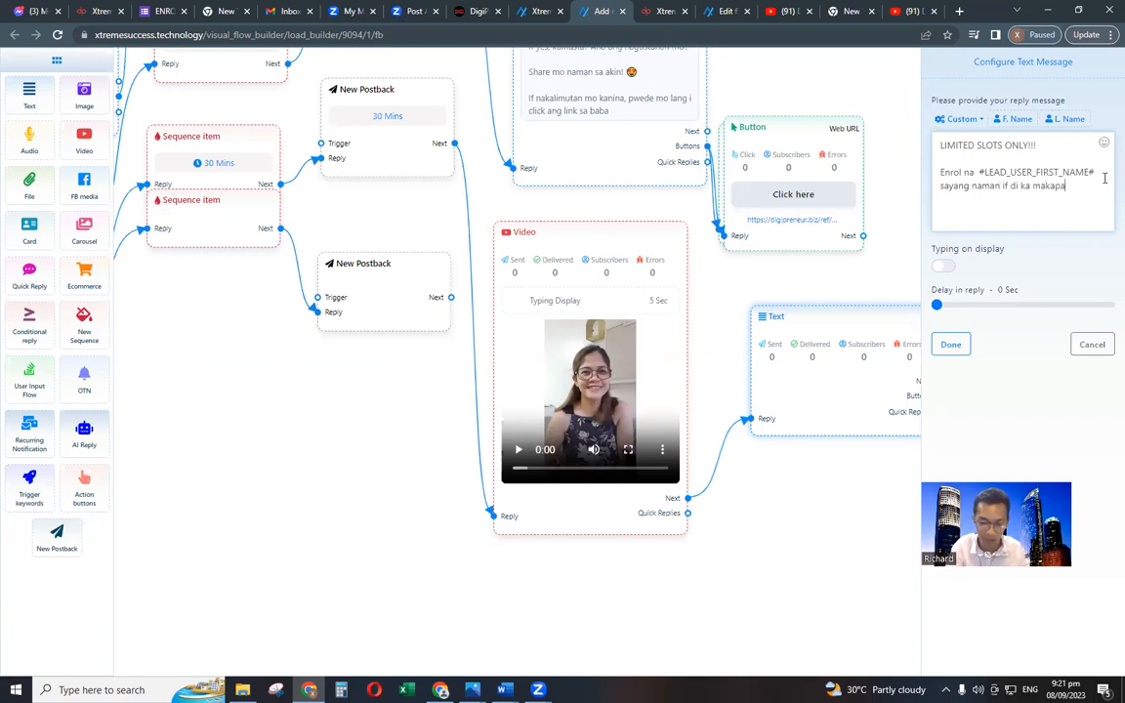
{"action": "type", "text": "g proce"}
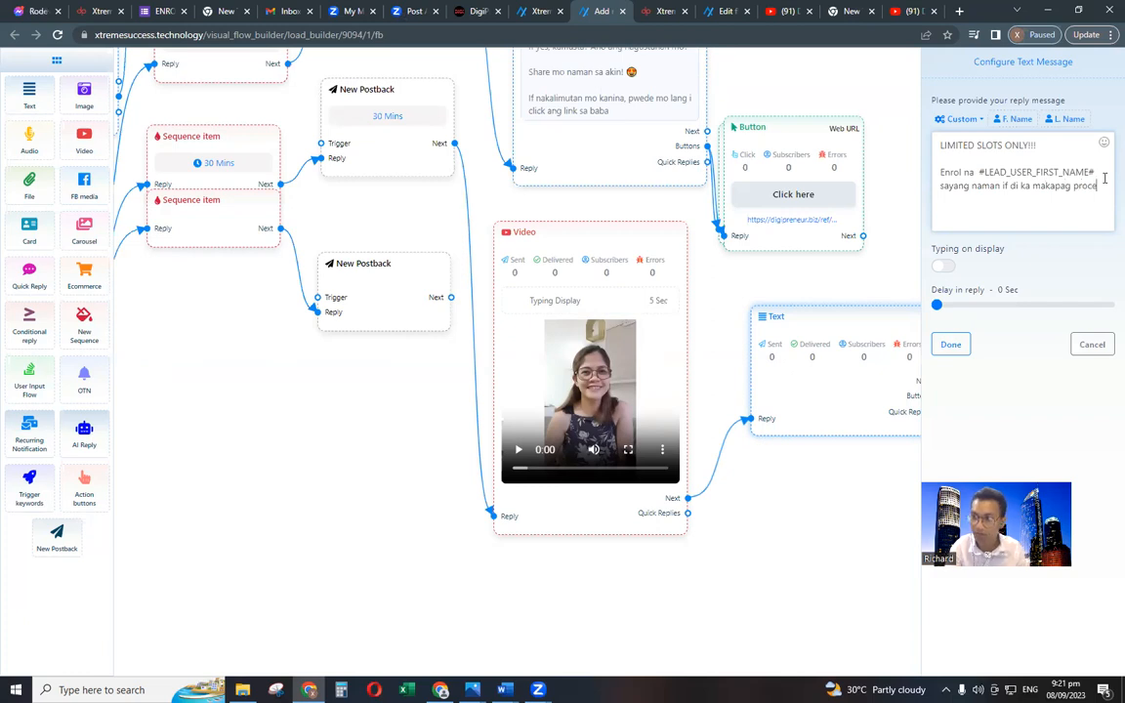
{"action": "type", "text": "d."}
Add a new paragraph reading "Eto na ang pinaka the best na opportunity for you this 2023" to the reply message.
{"action": "key", "text": "Return"}
{"action": "key", "text": "Return"}
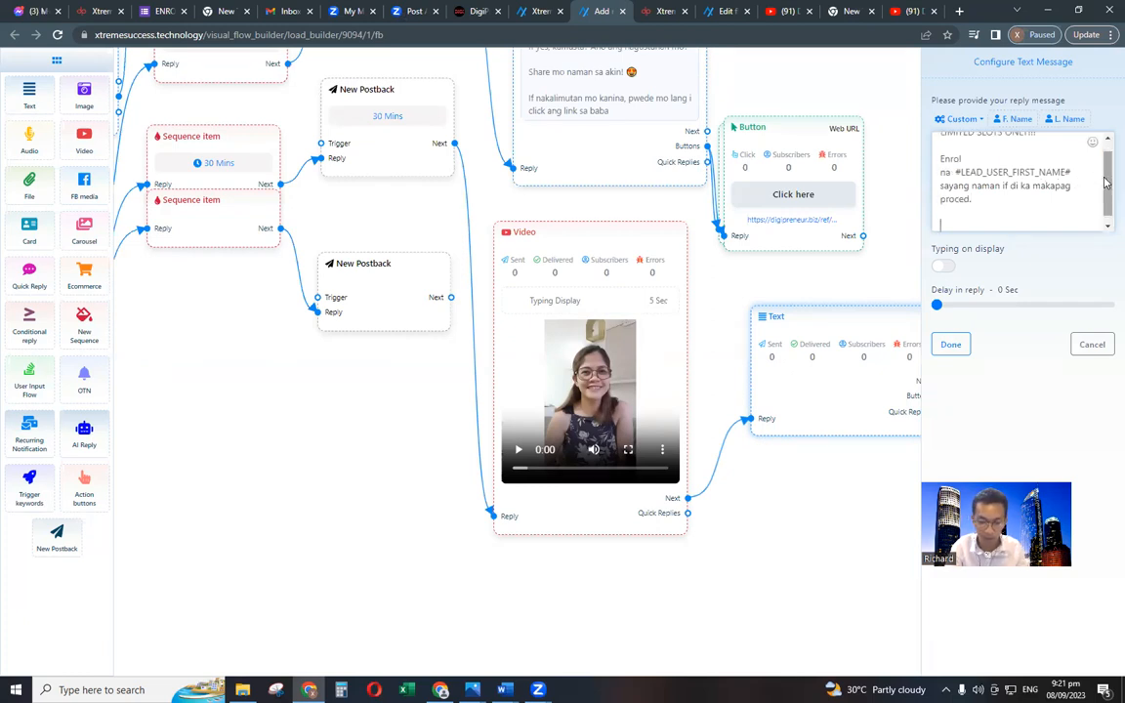
{"action": "type", "text": "Eto na"}
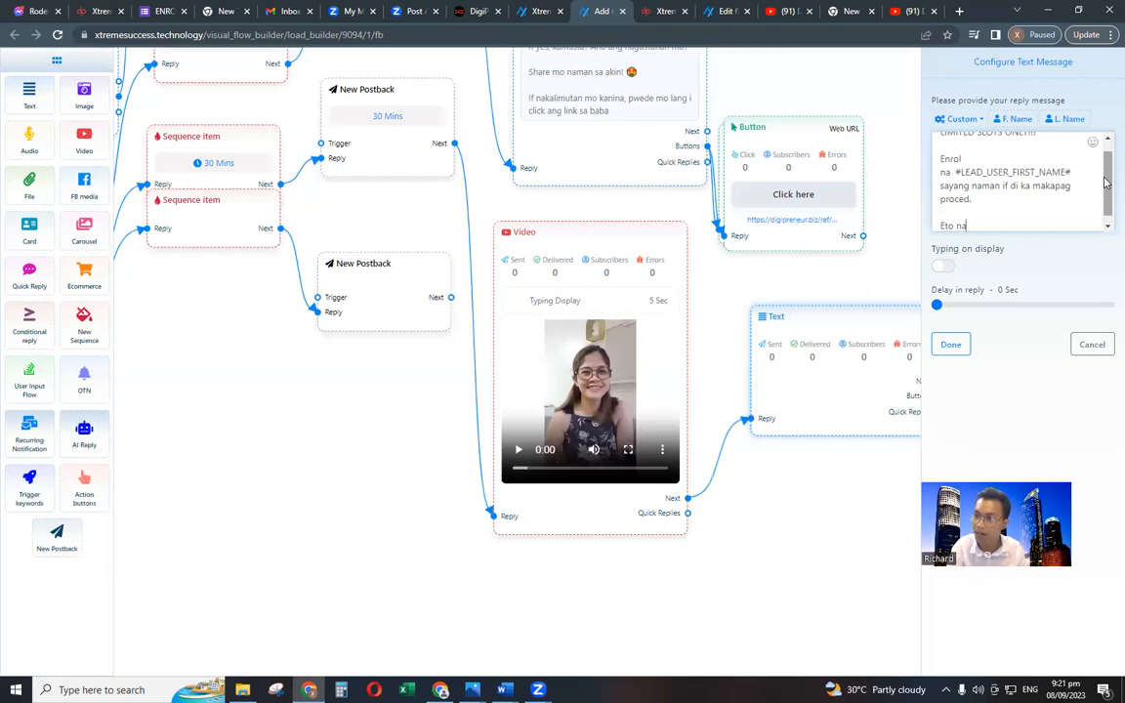
{"action": "type", "text": " ang p"}
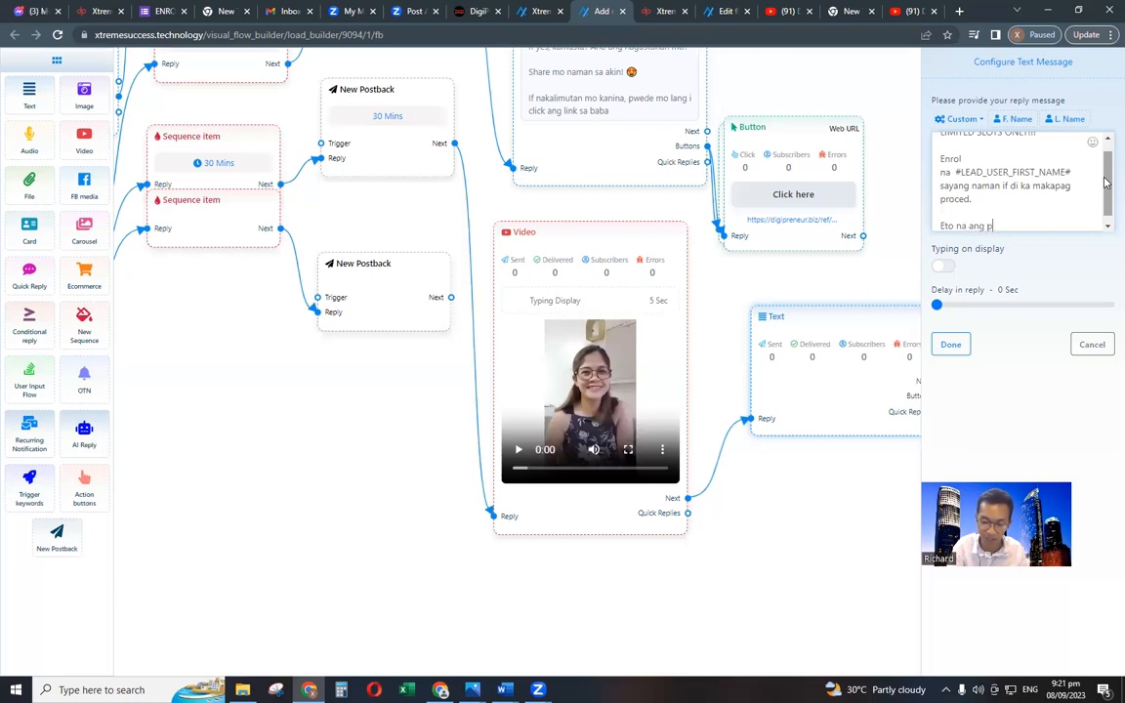
{"action": "type", "text": "inaka the "}
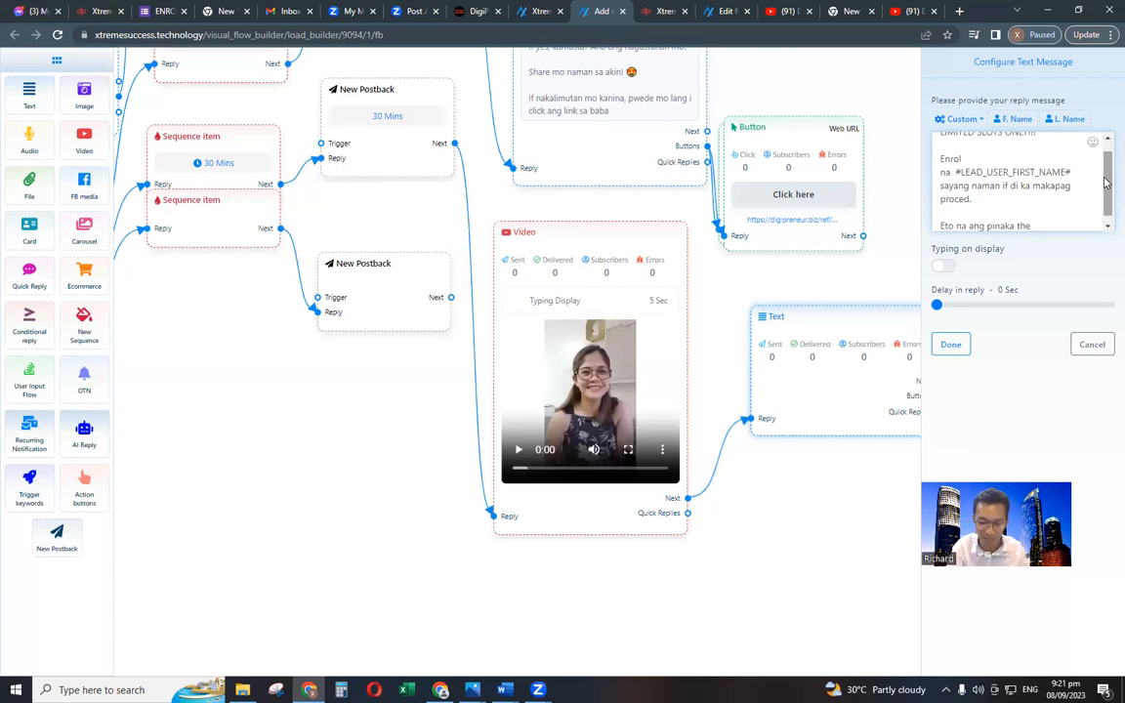
{"action": "type", "text": "best na "}
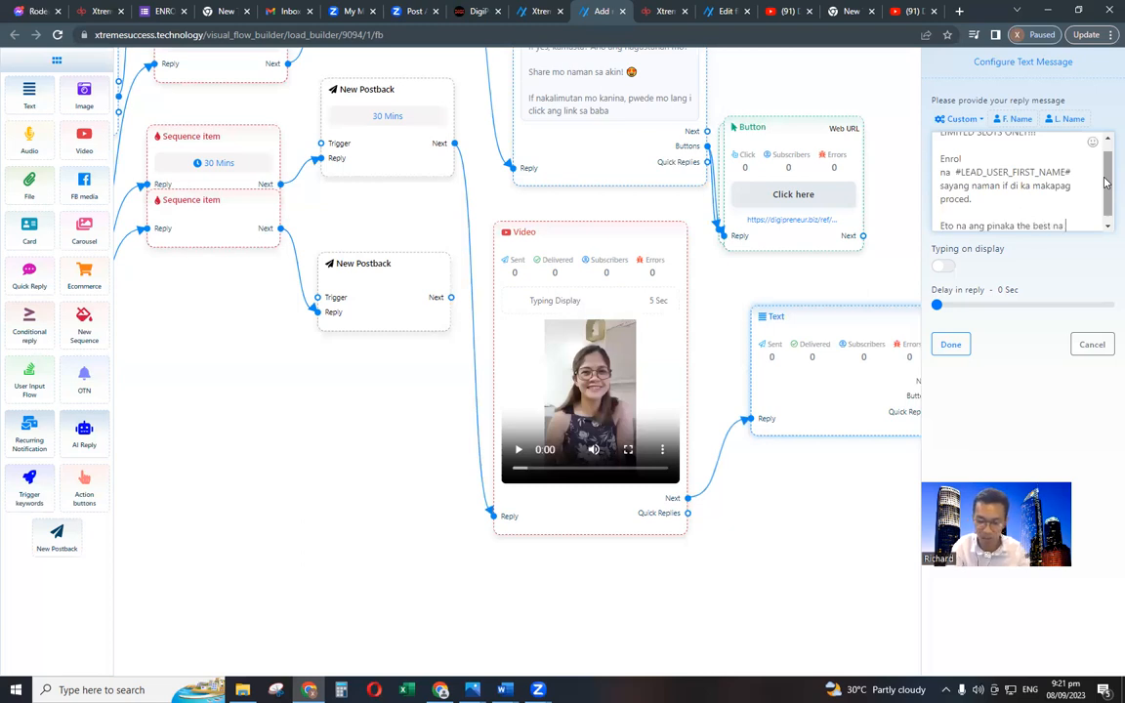
{"action": "type", "text": "opportuni"}
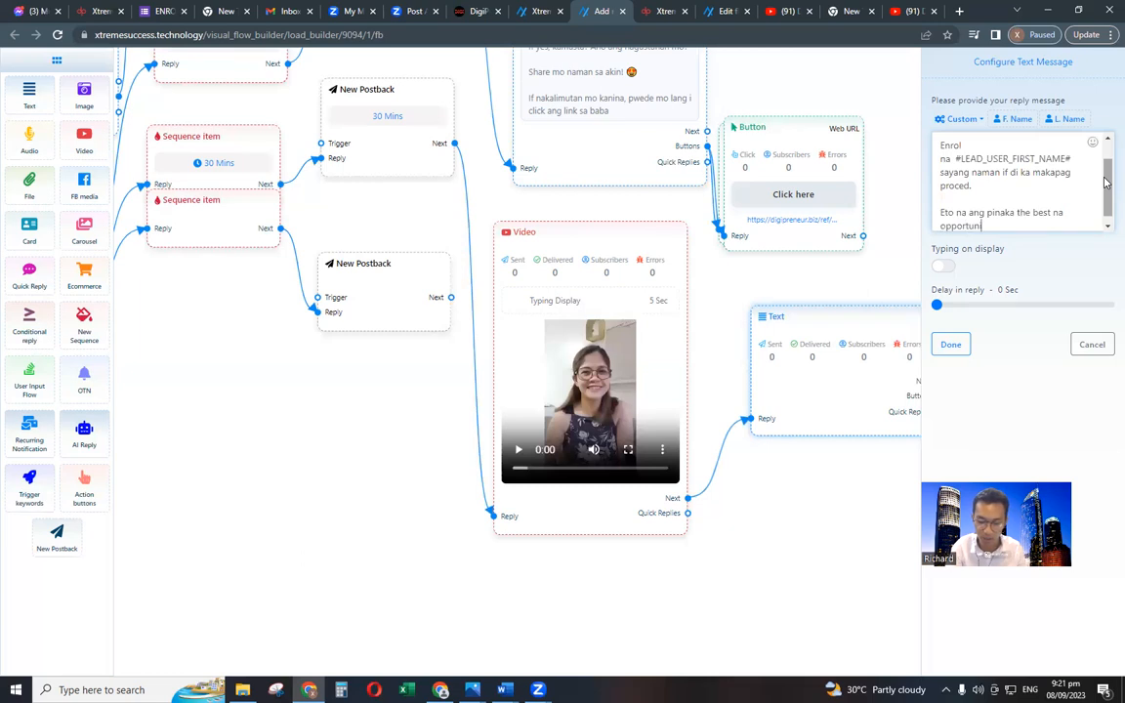
{"action": "type", "text": "ty for y"}
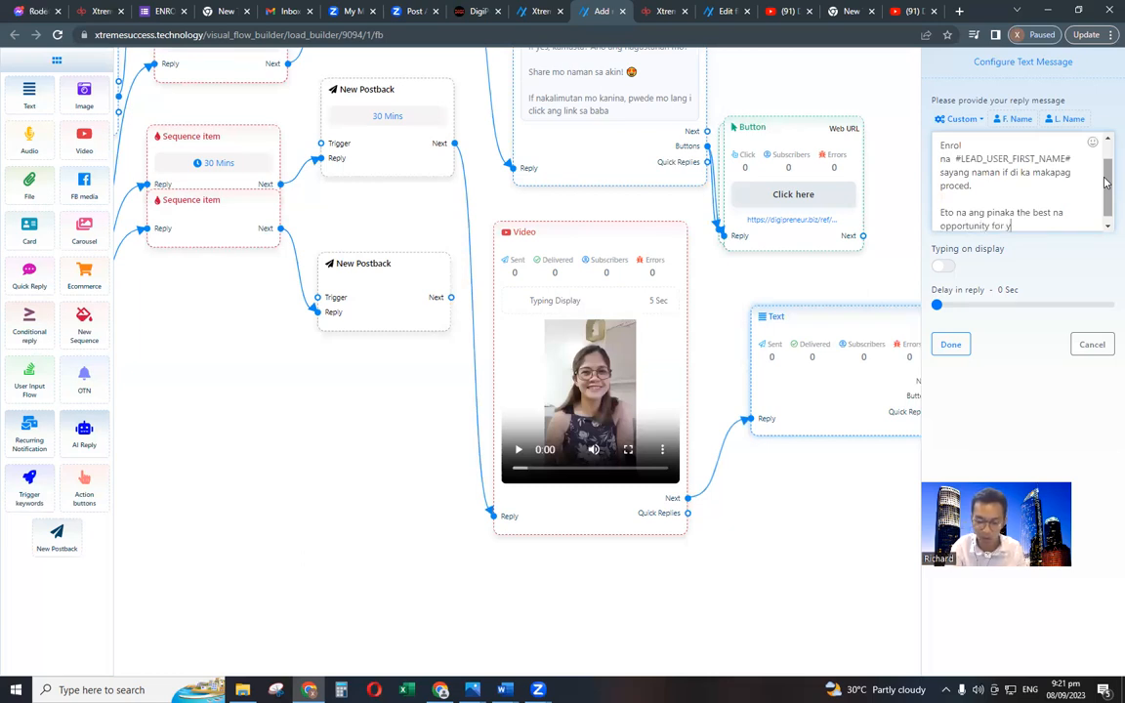
{"action": "type", "text": "ou this"}
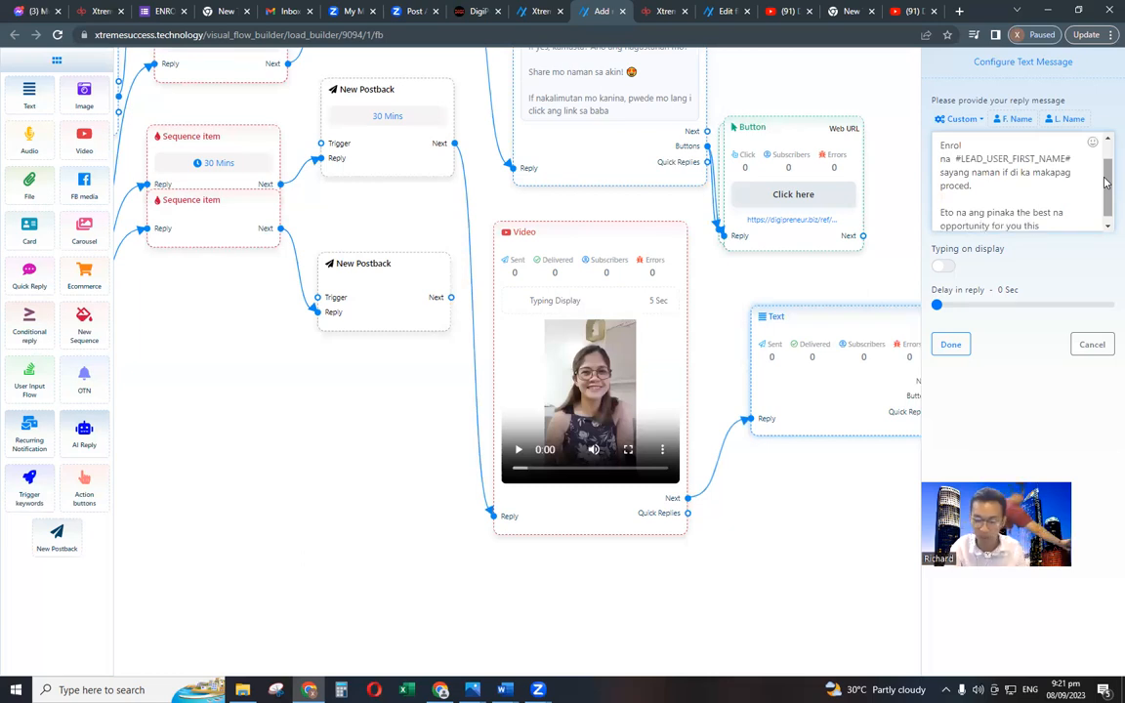
{"action": "type", "text": " 2023"}
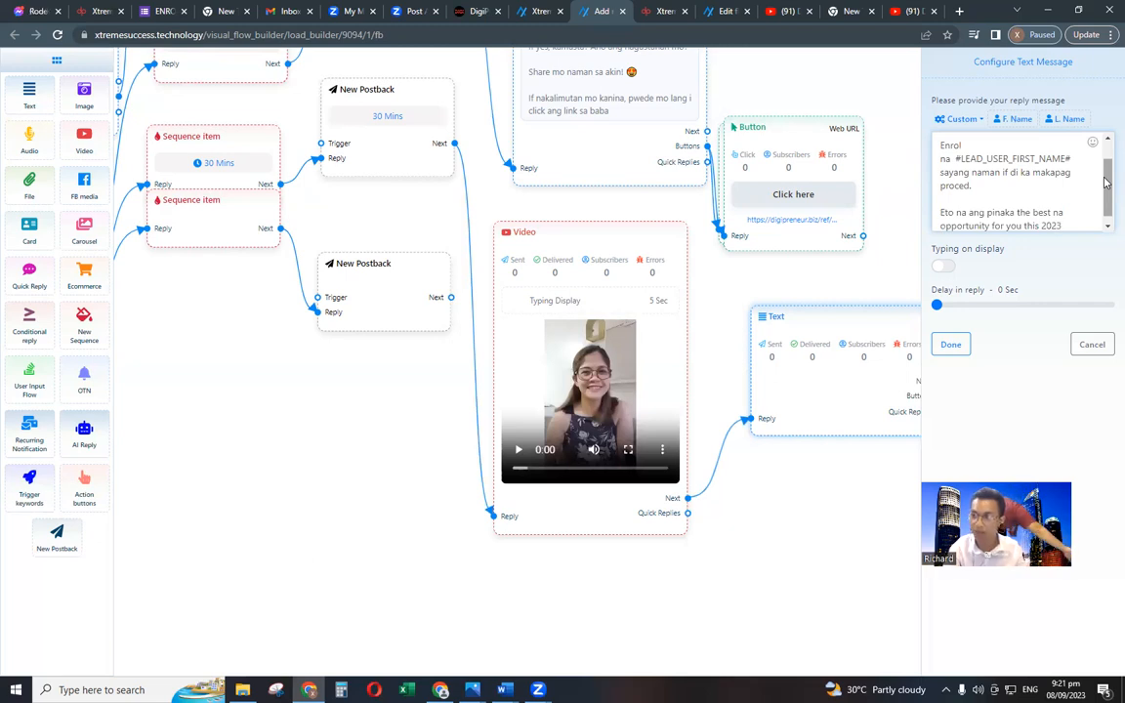
Add a new paragraph reading "Wag ng magduda hehe" to the reply message.
{"action": "key", "text": "Return"}
{"action": "key", "text": "Return"}
{"action": "type", "text": "Wag"}
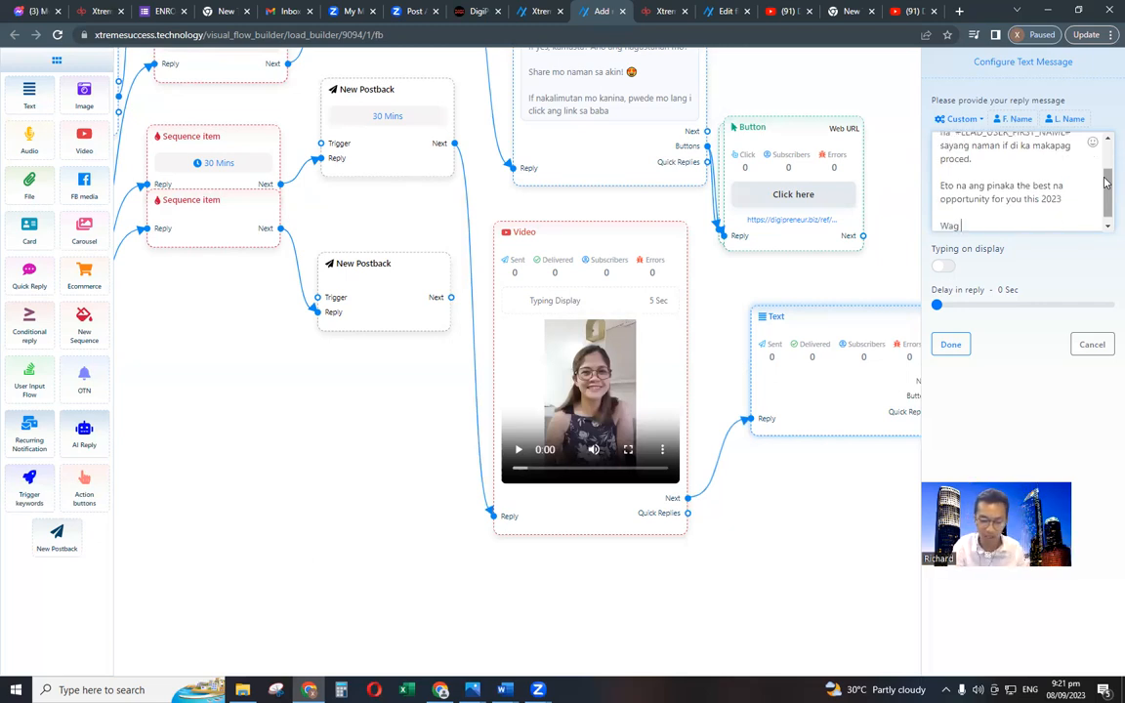
{"action": "type", "text": " ng du"}
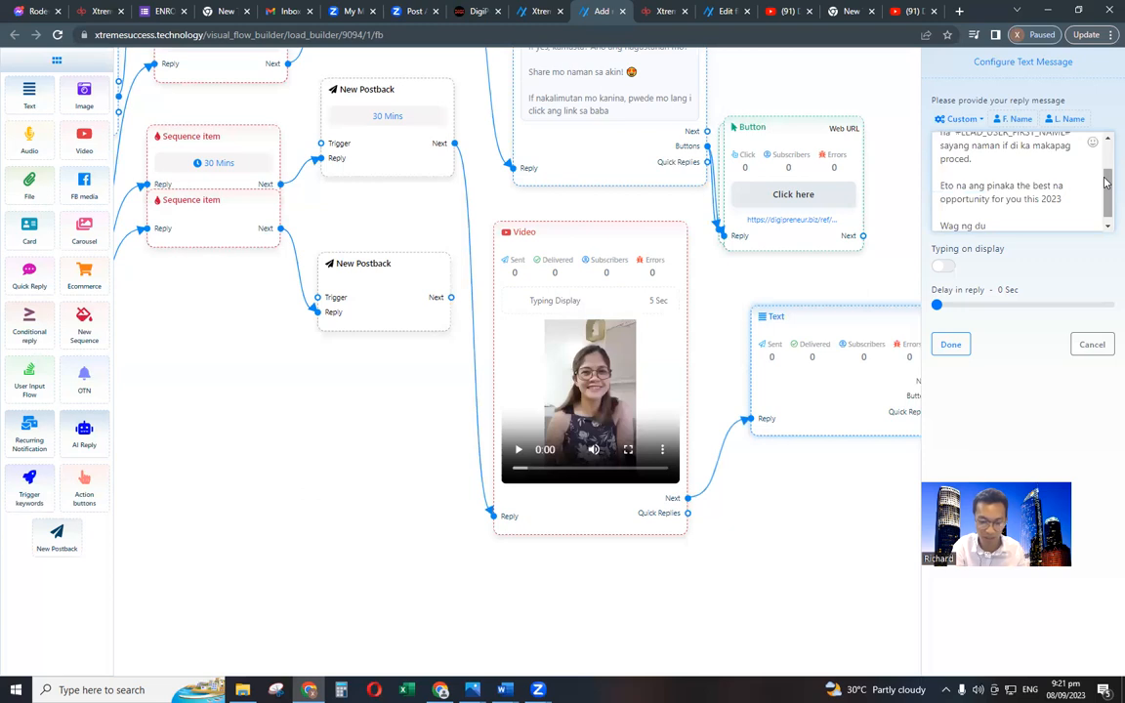
{"action": "key", "text": "BackSpace"}
{"action": "key", "text": "BackSpace"}
{"action": "type", "text": "ma"}
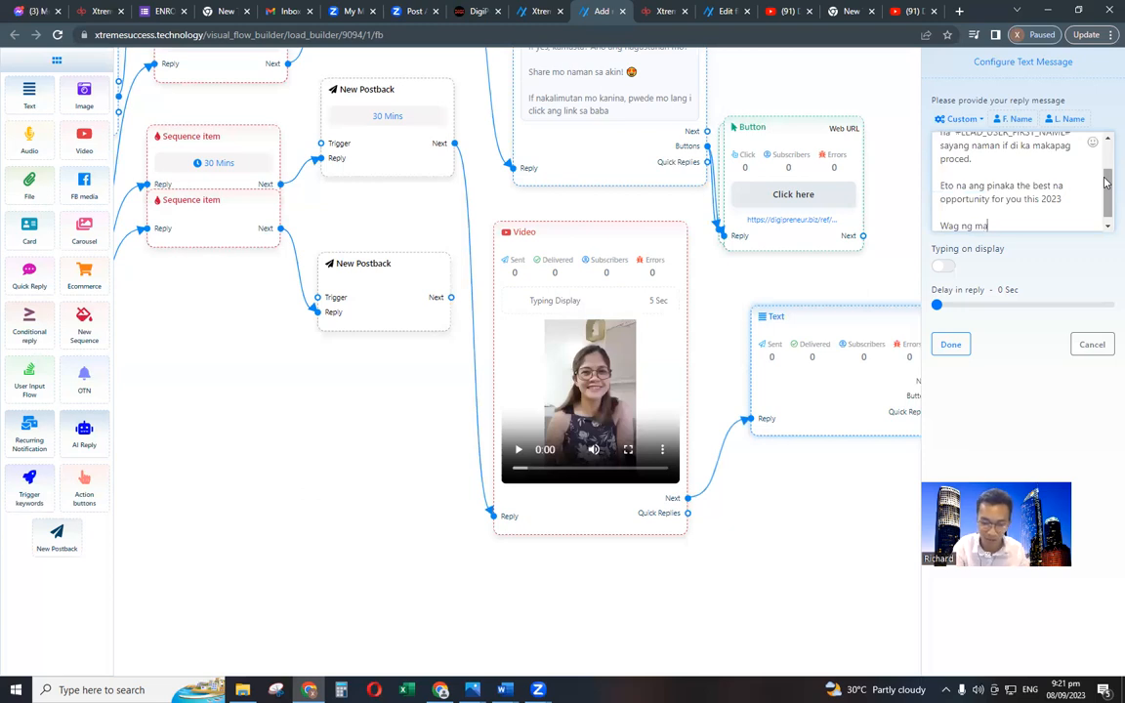
{"action": "type", "text": "gduda heeh"}
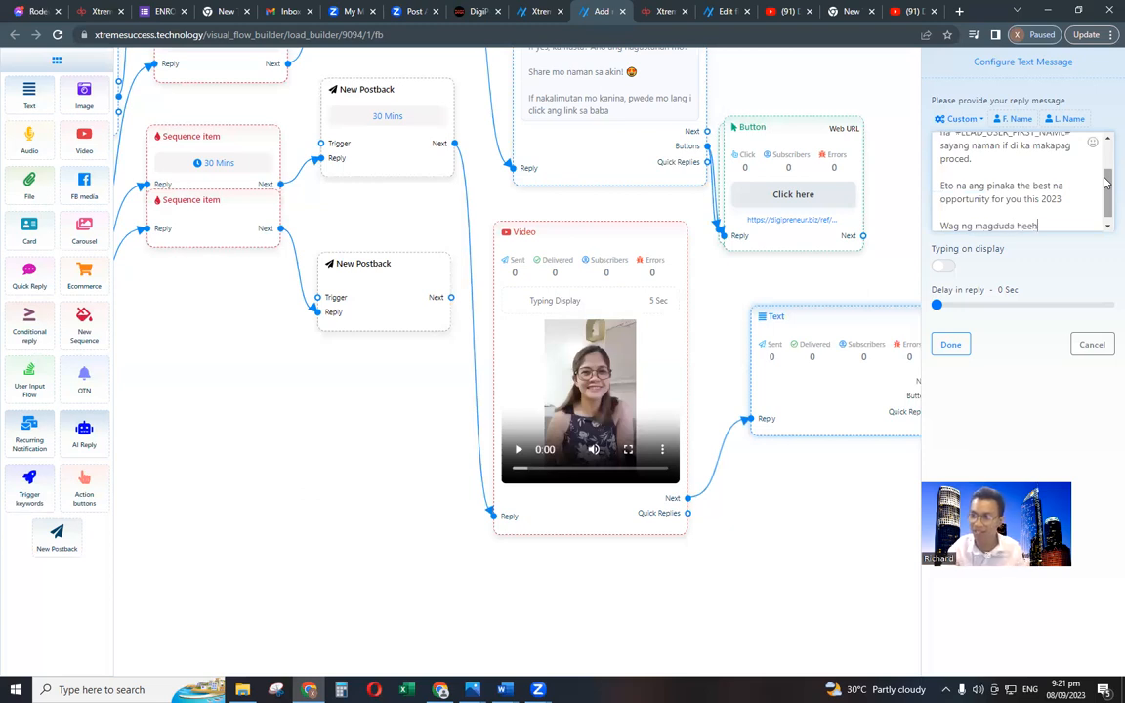
{"action": "key", "text": "BackSpace"}
{"action": "key", "text": "BackSpace"}
{"action": "type", "text": "h"}
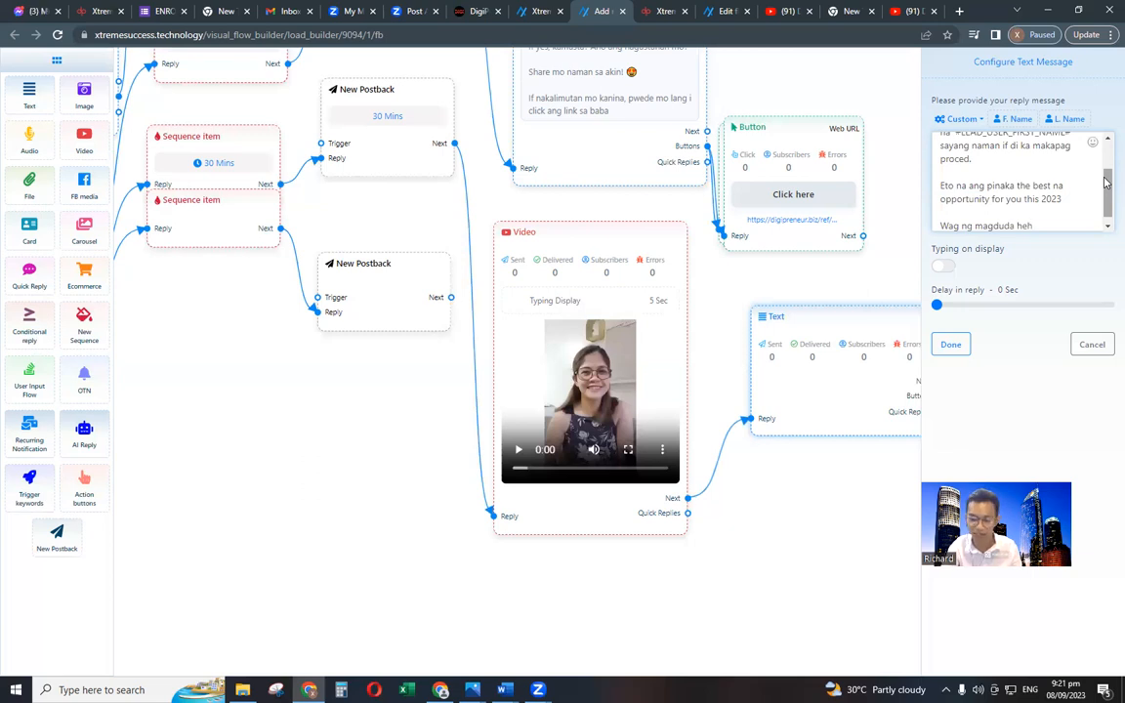
{"action": "type", "text": "e"}
End the reply message with a separate closing line reading "ENROL NOW!".
{"action": "key", "text": "Return"}
{"action": "key", "text": "Return"}
{"action": "type", "text": "ENROL"}
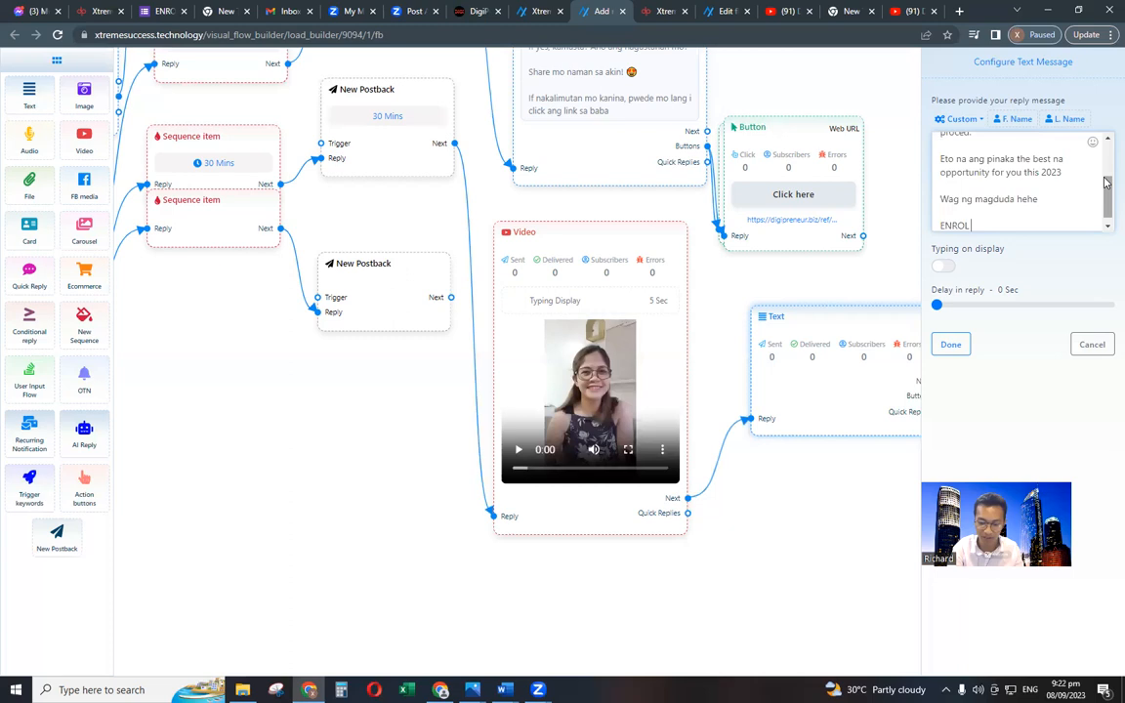
{"action": "type", "text": " NOW!"}
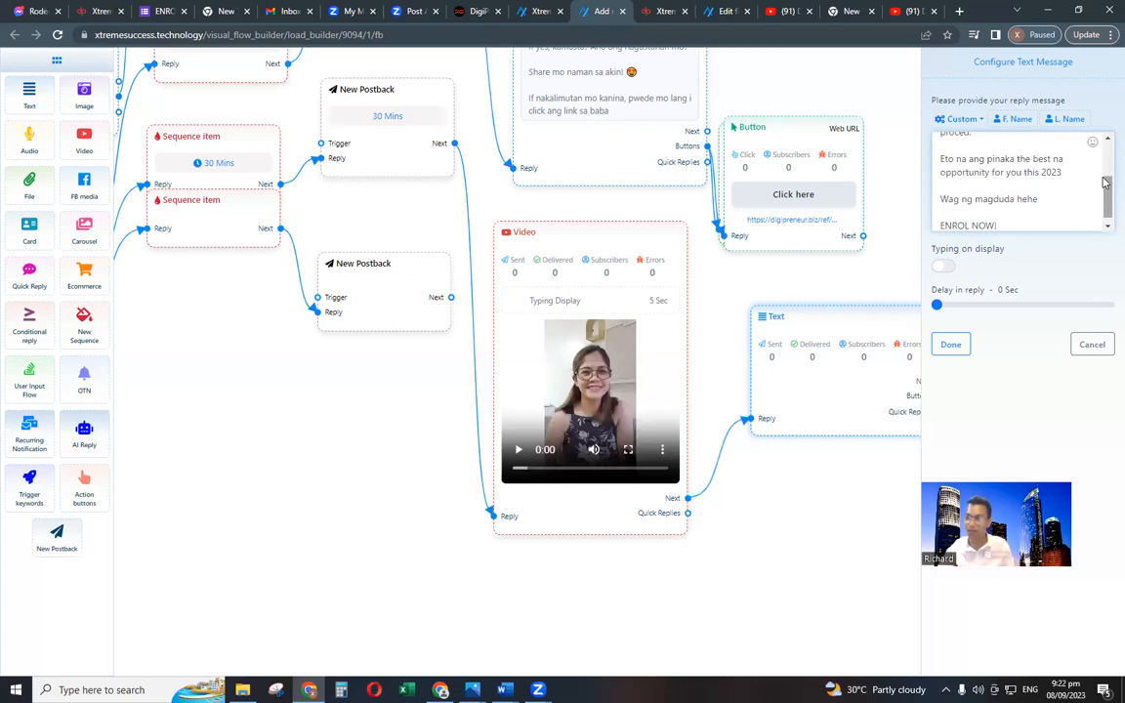
Enable the typing display for the text reply with a 3-second delay and save the block.
{"action": "left_click", "coordinate": [942, 266]}
{"action": "left_click", "coordinate": [948, 308]}
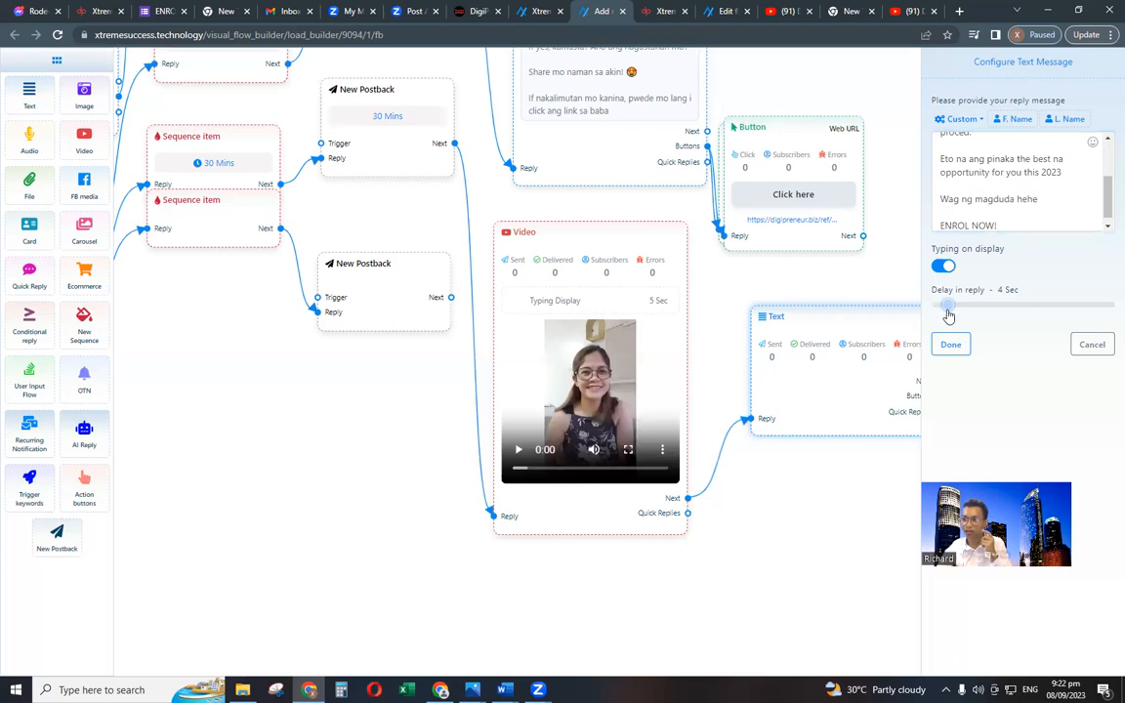
{"action": "left_click", "coordinate": [954, 347]}
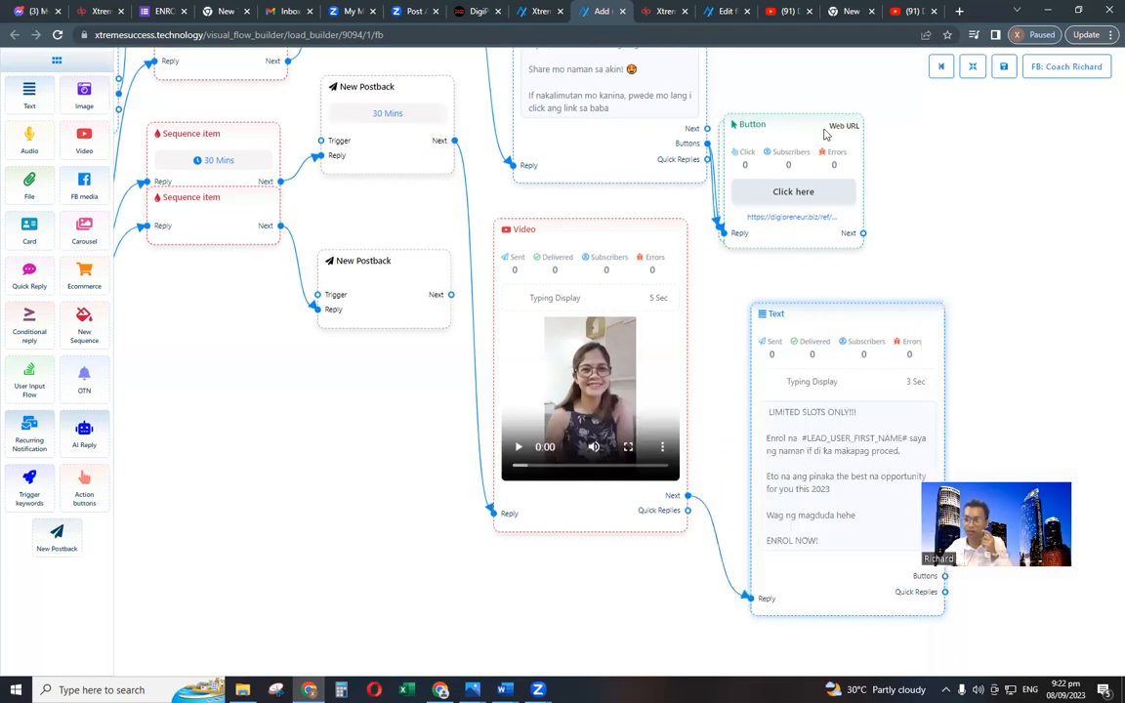
Connect a new button block to the text block's Buttons output and label it "ENROLL NOW".
{"action": "left_click_drag", "start_coordinate": [965, 574], "coordinate": [816, 382]}
{"action": "double_click", "coordinate": [887, 422]}
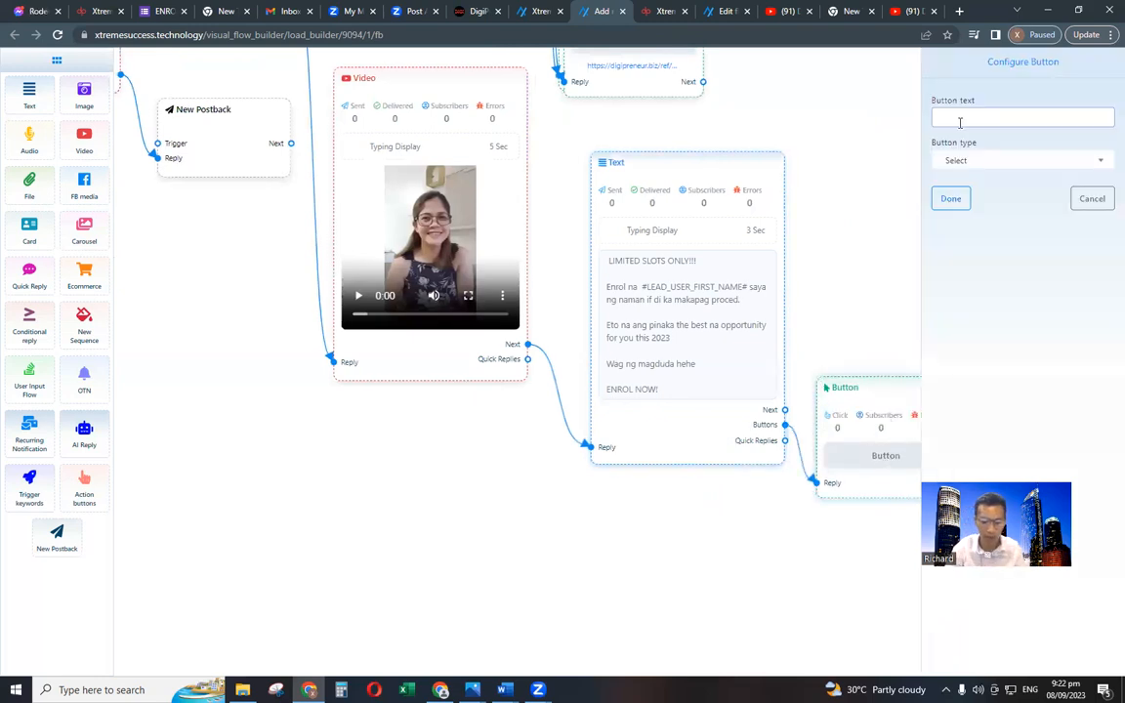
{"action": "type", "text": "ENROLL"}
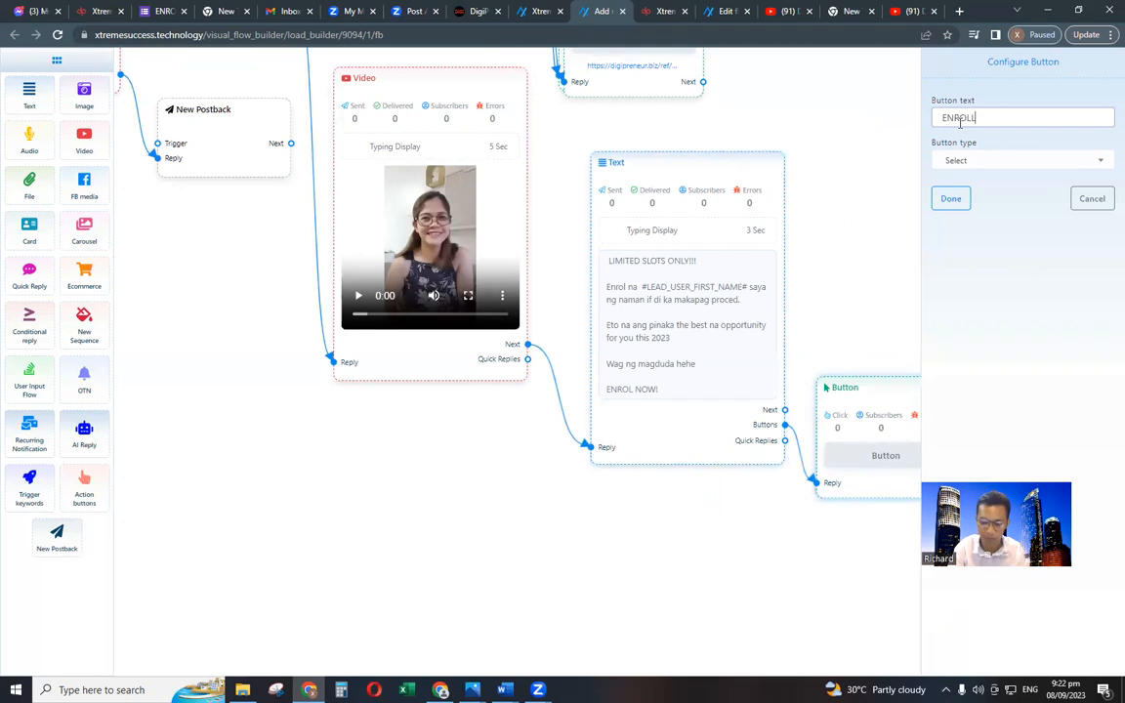
{"action": "type", "text": " NOW"}
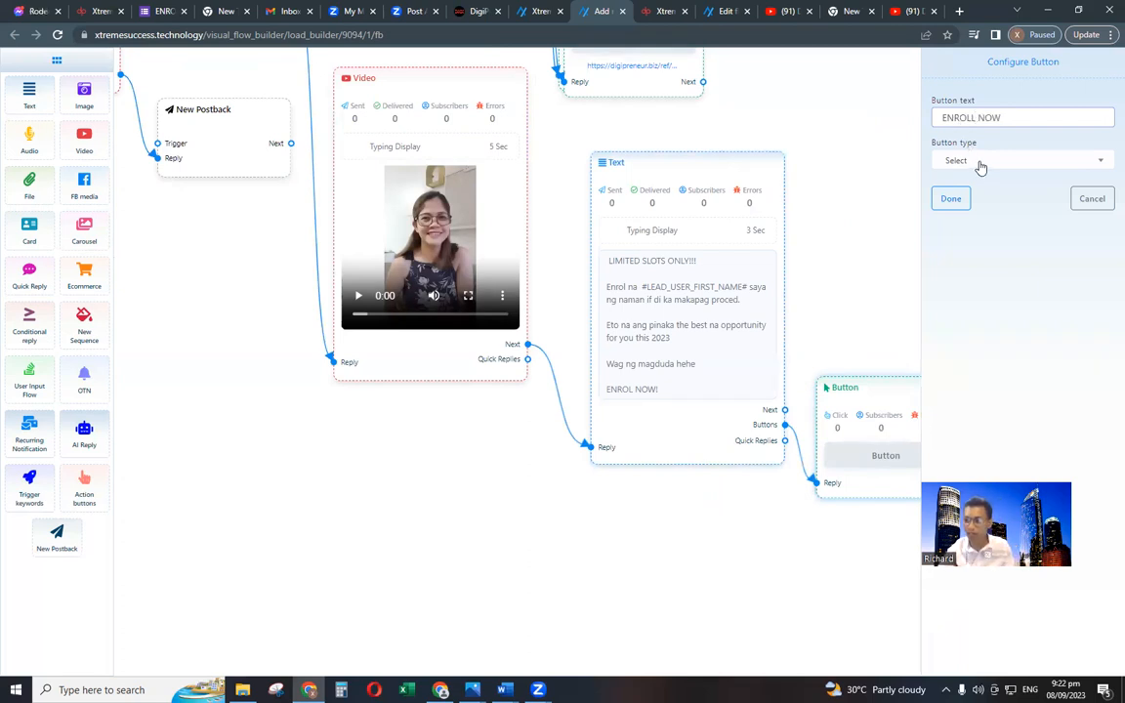
Set the ENROLL NOW button's type to Postback with "Mode of Payment" as its postback ID and save it.
{"action": "left_click", "coordinate": [977, 161]}
{"action": "left_click", "coordinate": [972, 243]}
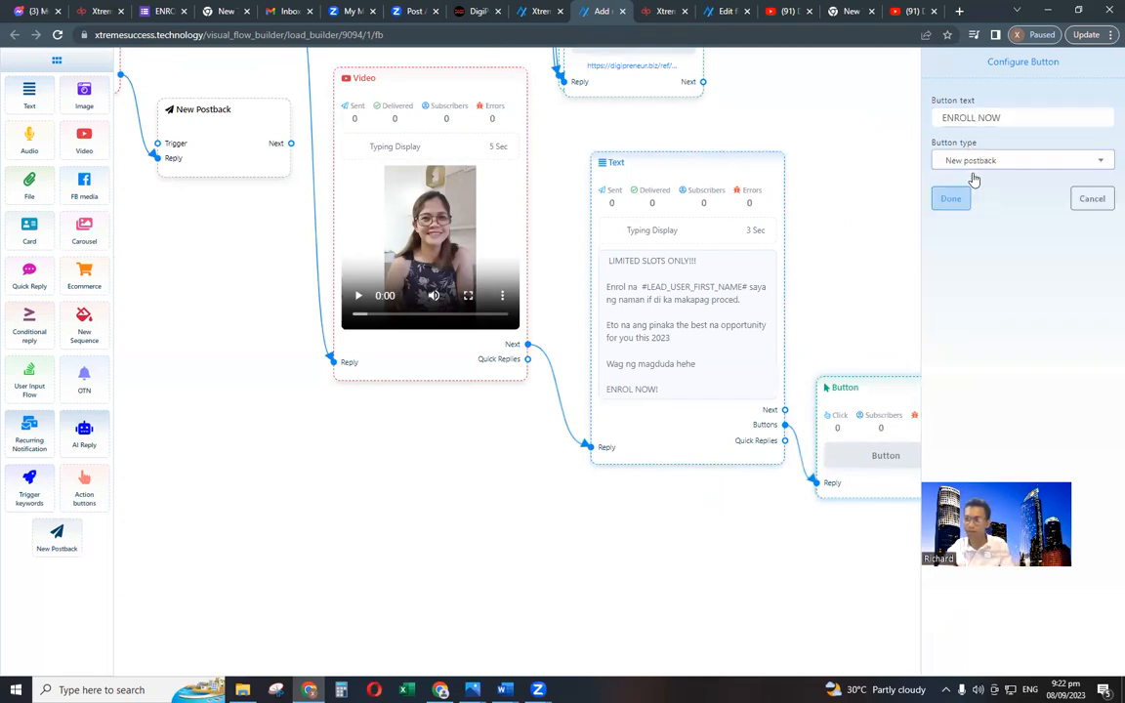
{"action": "left_click", "coordinate": [979, 164]}
{"action": "left_click", "coordinate": [975, 277]}
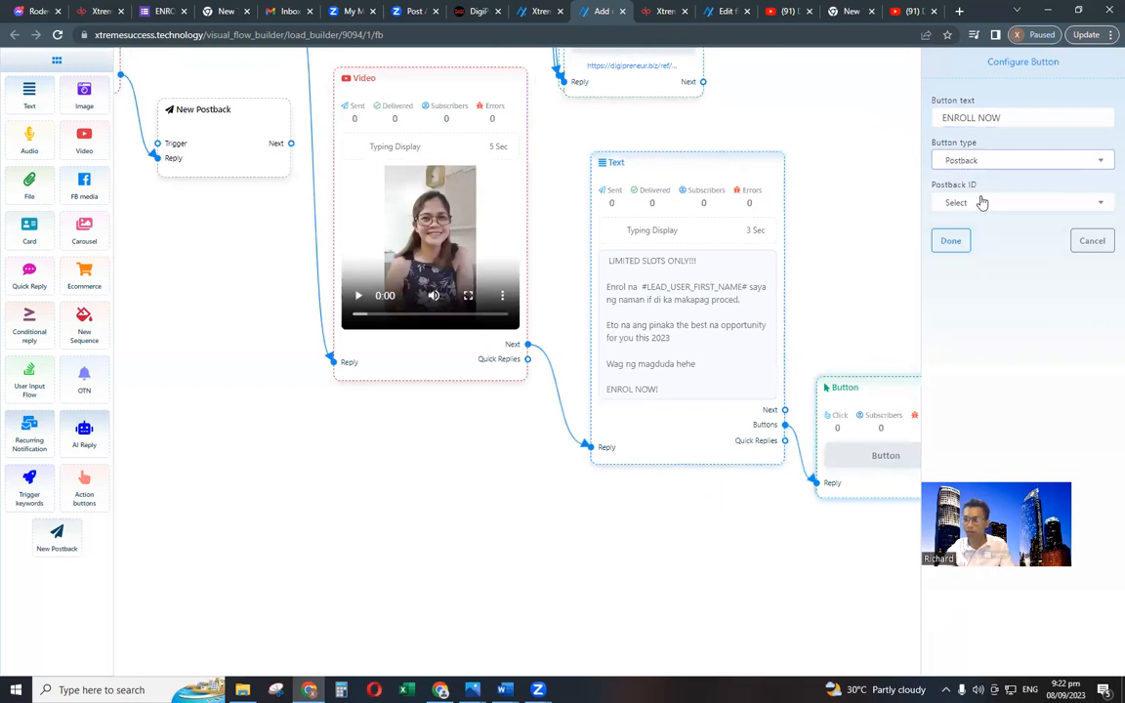
{"action": "left_click", "coordinate": [979, 206]}
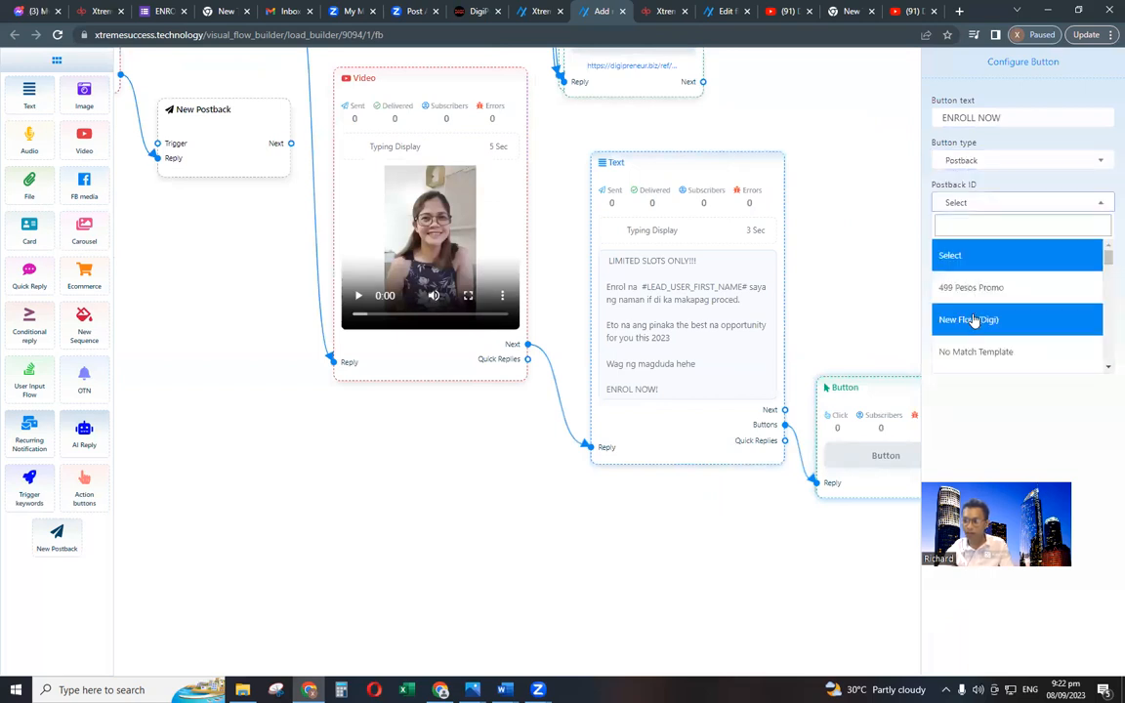
{"action": "scroll", "coordinate": [978, 333], "scroll_direction": "down", "scroll_amount": 1}
{"action": "left_click", "coordinate": [982, 320]}
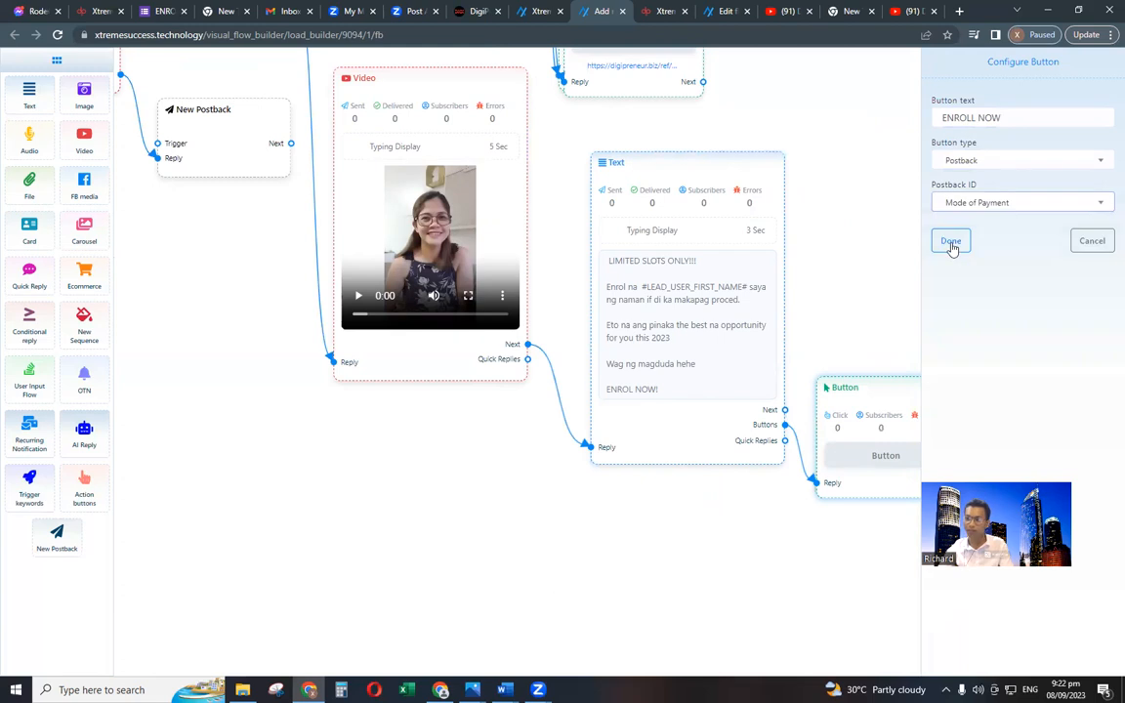
{"action": "left_click", "coordinate": [952, 242]}
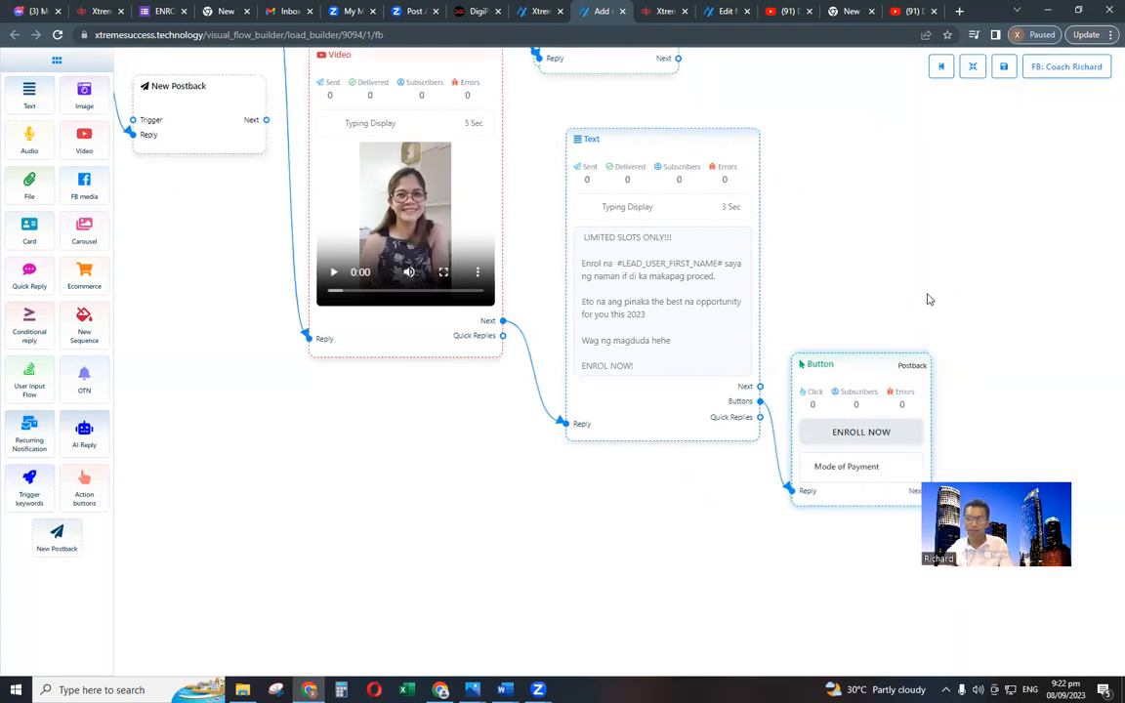
Move the unconfigured third sequence item down, clear of the 30 Mins sequence item.
{"action": "scroll", "coordinate": [929, 294], "scroll_direction": "down", "scroll_amount": 2}
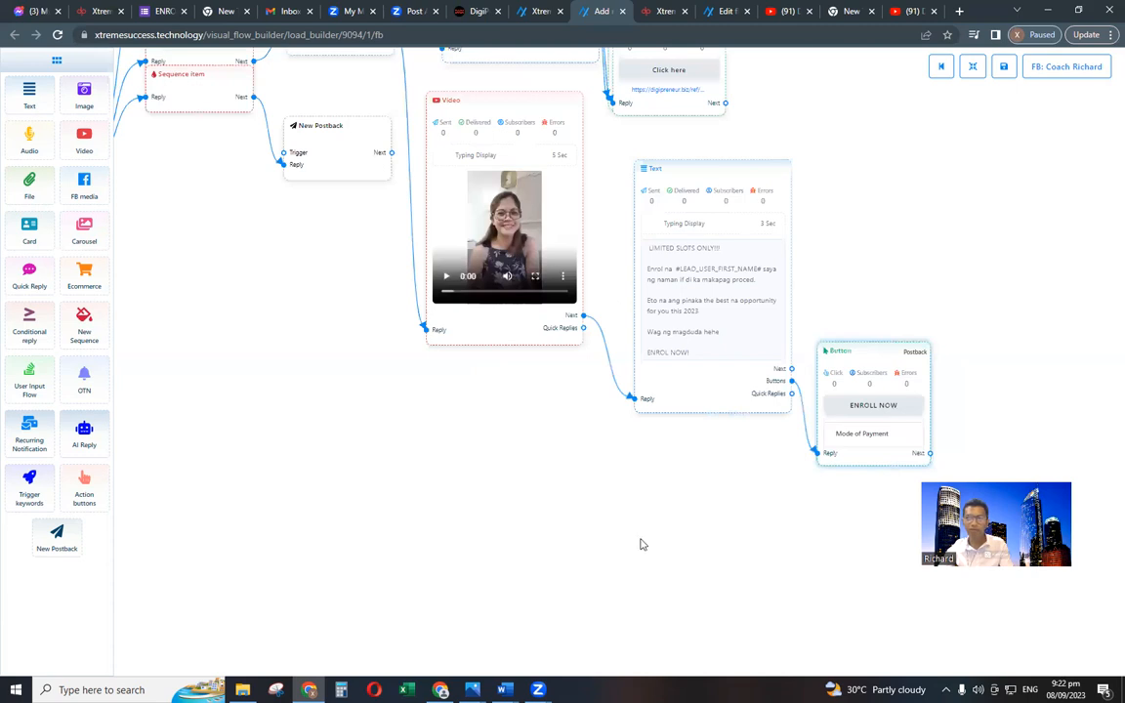
{"action": "scroll", "coordinate": [552, 552], "scroll_direction": "down", "scroll_amount": 2}
{"action": "scroll", "coordinate": [527, 474], "scroll_direction": "up", "scroll_amount": 1}
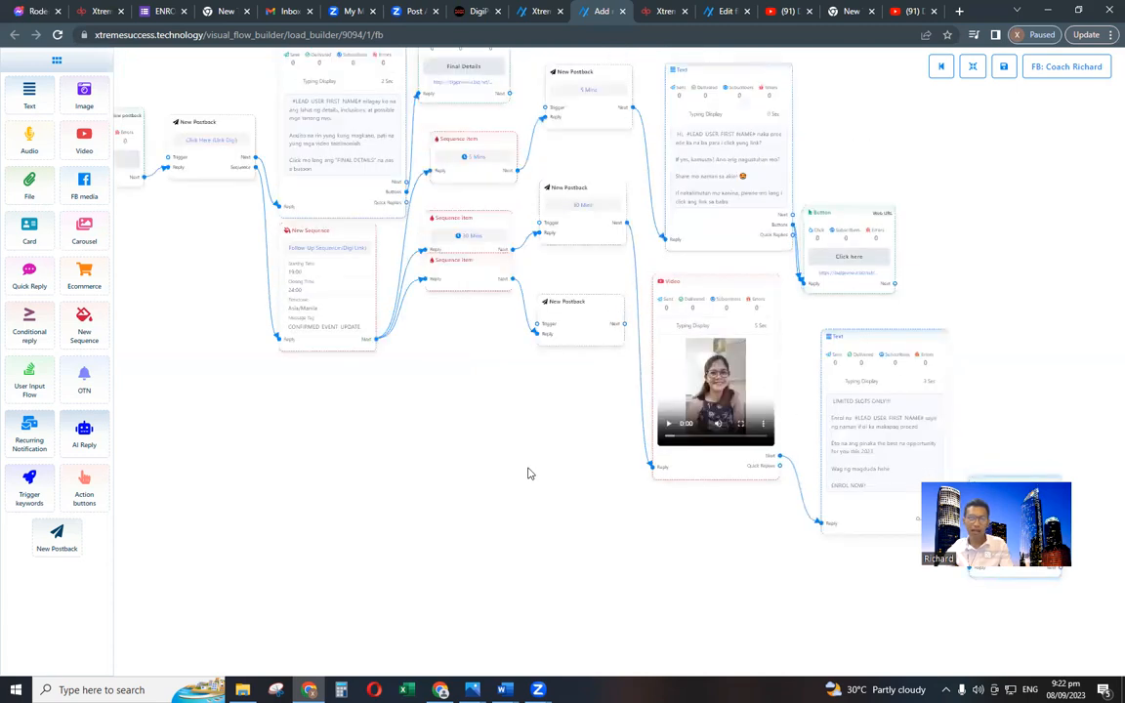
{"action": "scroll", "coordinate": [526, 472], "scroll_direction": "up", "scroll_amount": 1}
{"action": "left_click_drag", "start_coordinate": [481, 262], "coordinate": [472, 304]}
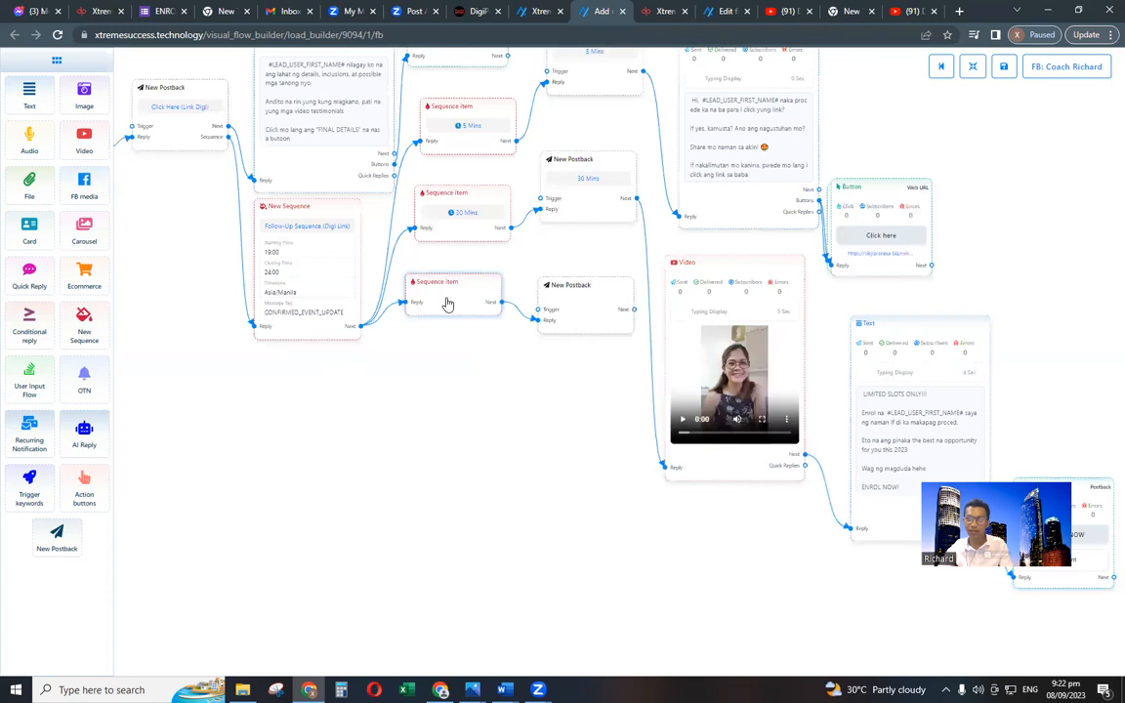
Configure the third sequence item as a promotional 24-hour item sent after 1 hour.
{"action": "left_click", "coordinate": [472, 304]}
{"action": "left_click", "coordinate": [943, 121]}
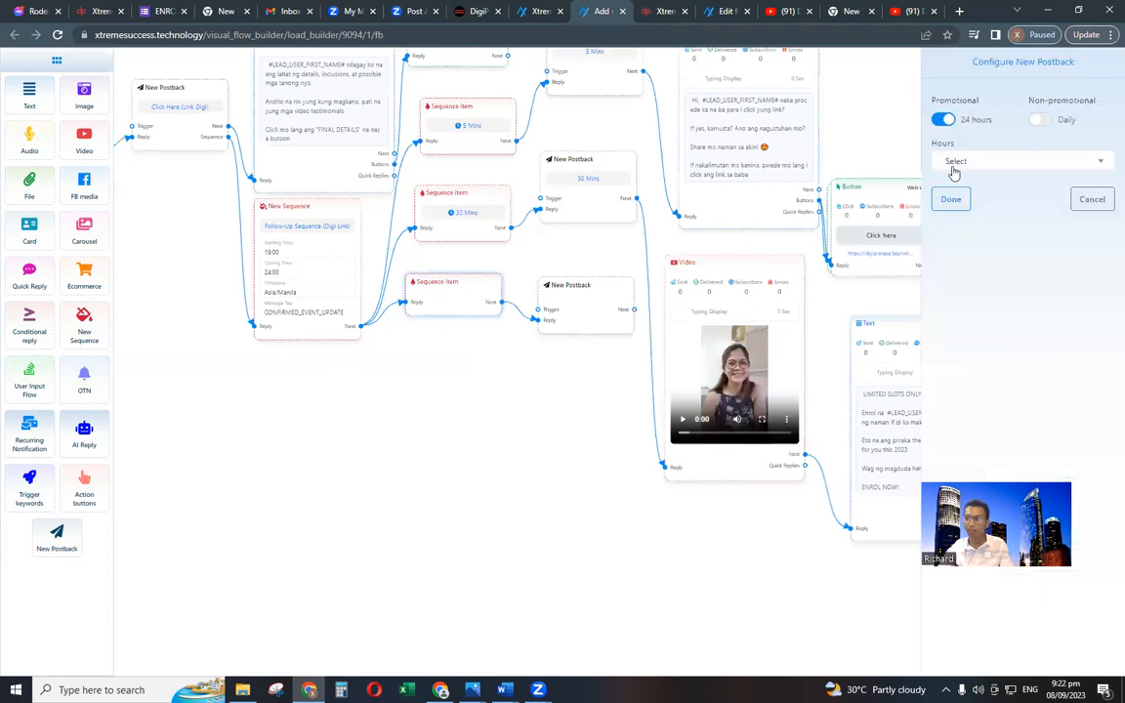
{"action": "left_click", "coordinate": [977, 161]}
{"action": "scroll", "coordinate": [981, 259], "scroll_direction": "down", "scroll_amount": 3}
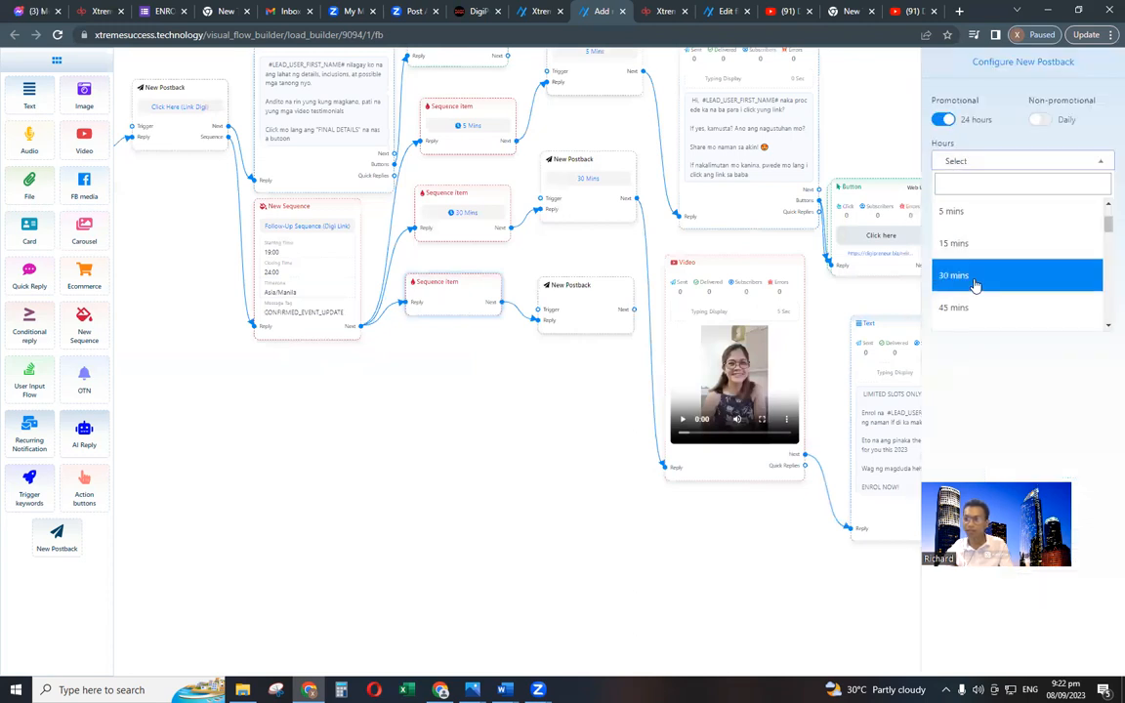
{"action": "left_click", "coordinate": [973, 207]}
{"action": "left_click", "coordinate": [956, 206]}
Title the postback connected to the third sequence item "1 Hour" and save it.
{"action": "left_click", "coordinate": [563, 319]}
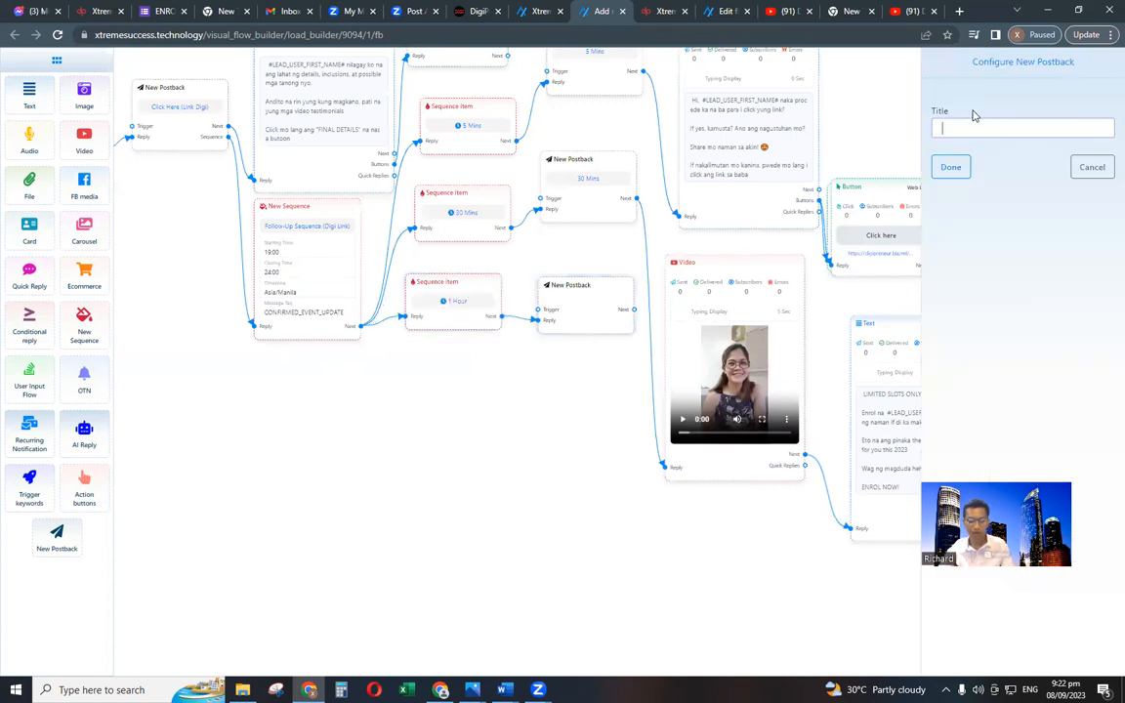
{"action": "type", "text": "1"}
{"action": "left_click", "coordinate": [1019, 159]}
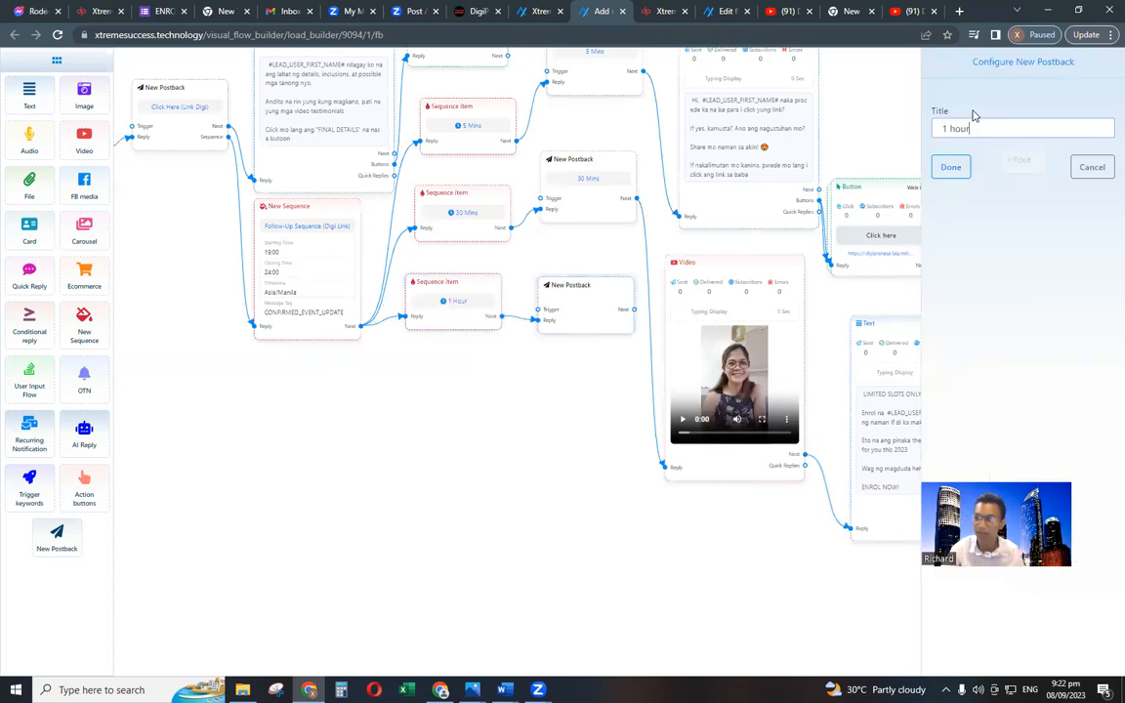
{"action": "left_click", "coordinate": [951, 168]}
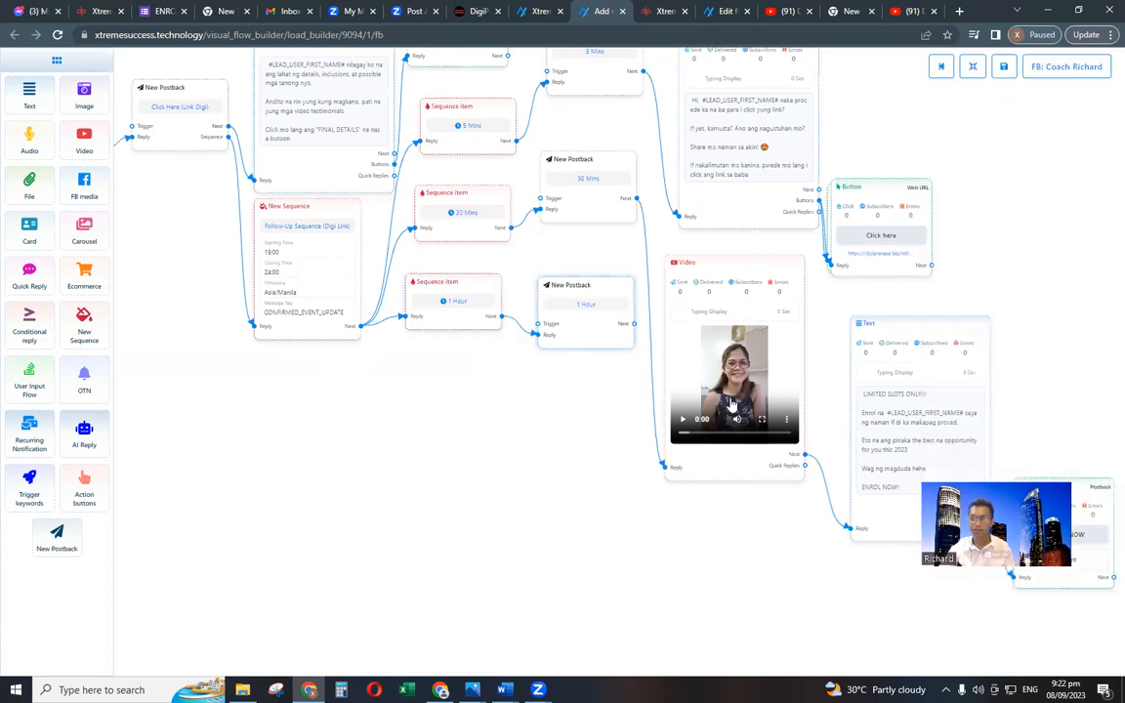
Move the 1 Hour postback below its sequence item and connect a Video reply to its Next output.
{"action": "left_click_drag", "start_coordinate": [602, 302], "coordinate": [543, 385]}
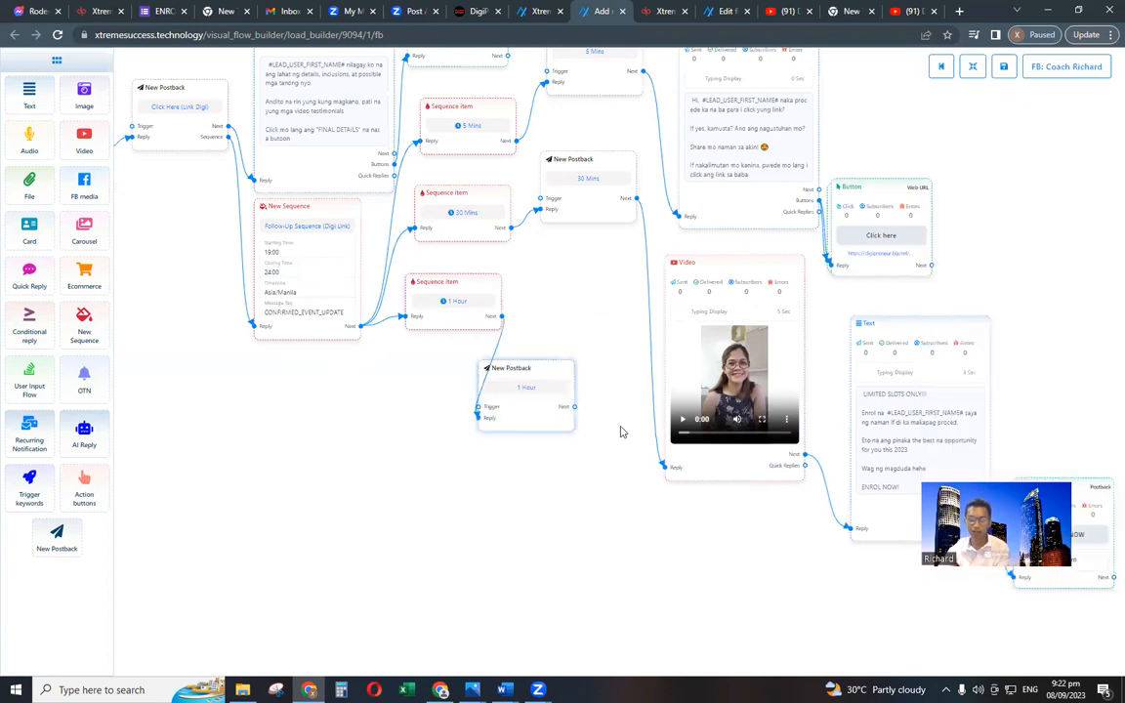
{"action": "scroll", "coordinate": [620, 432], "scroll_direction": "up", "scroll_amount": 1}
{"action": "scroll", "coordinate": [597, 410], "scroll_direction": "up", "scroll_amount": 2}
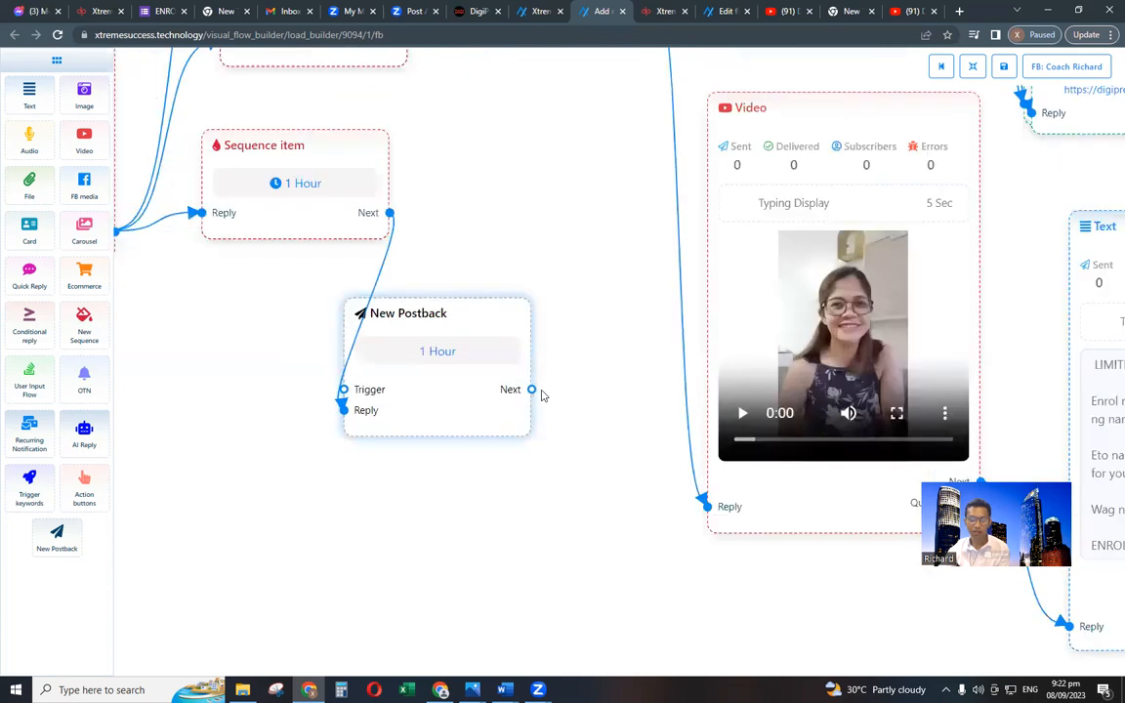
{"action": "left_click_drag", "start_coordinate": [533, 394], "coordinate": [572, 467]}
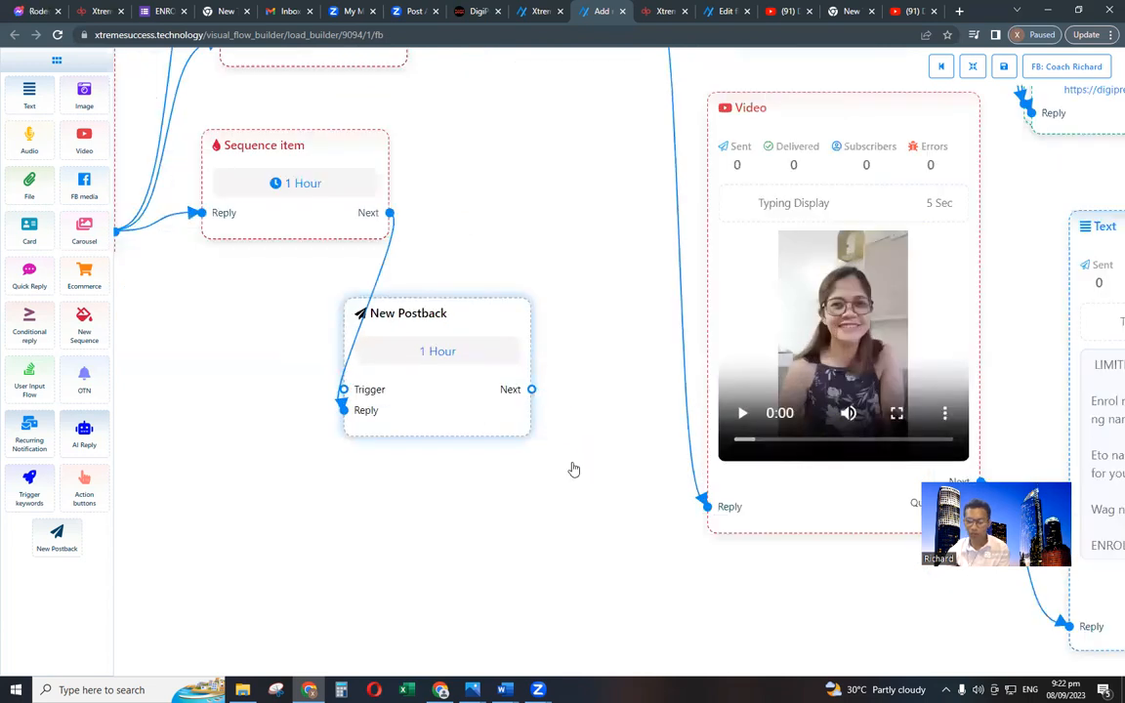
{"action": "left_click_drag", "start_coordinate": [435, 490], "coordinate": [440, 415]}
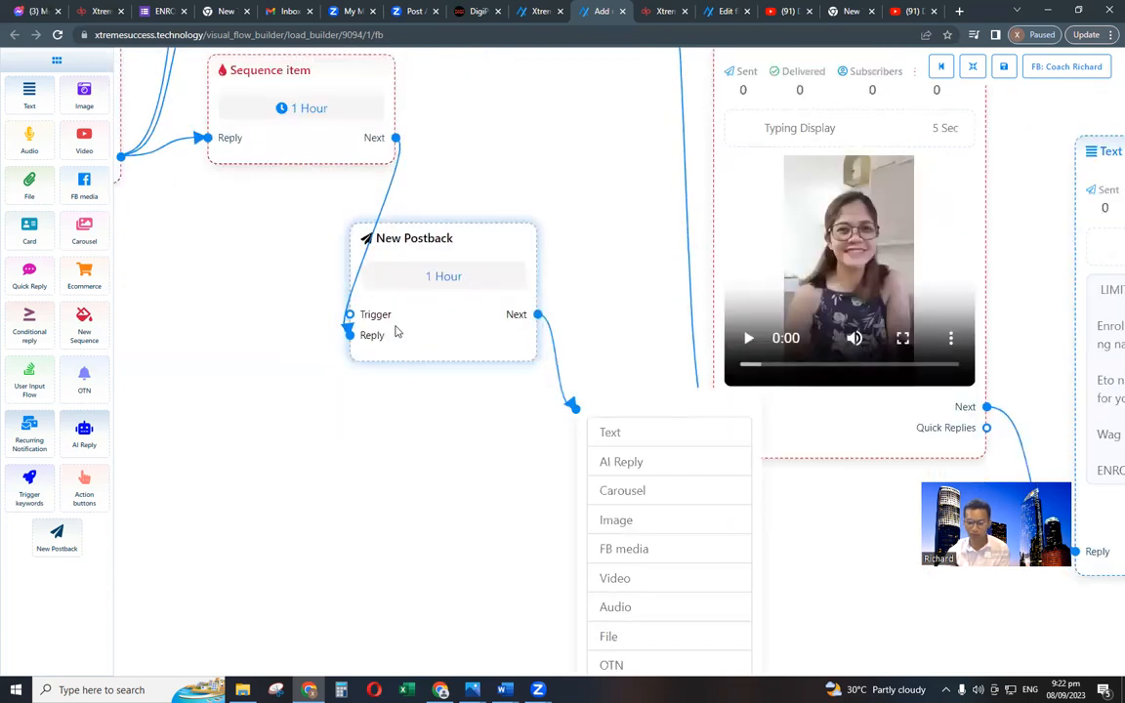
{"action": "left_click", "coordinate": [615, 473]}
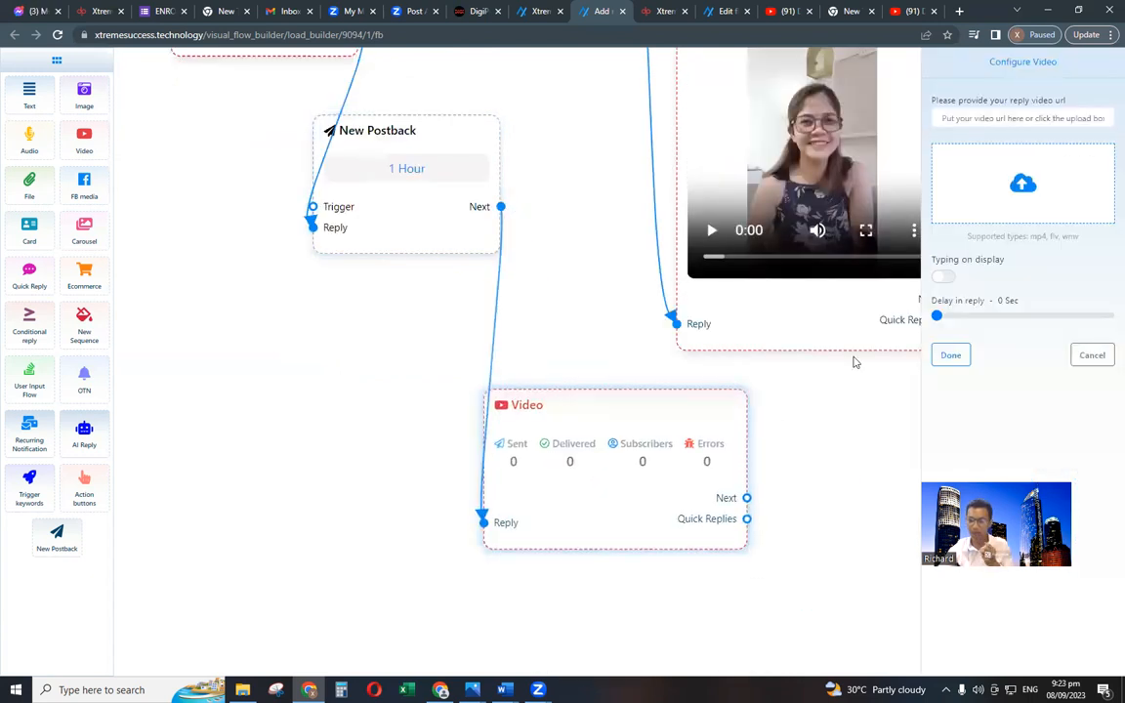
{"action": "left_click", "coordinate": [951, 357]}
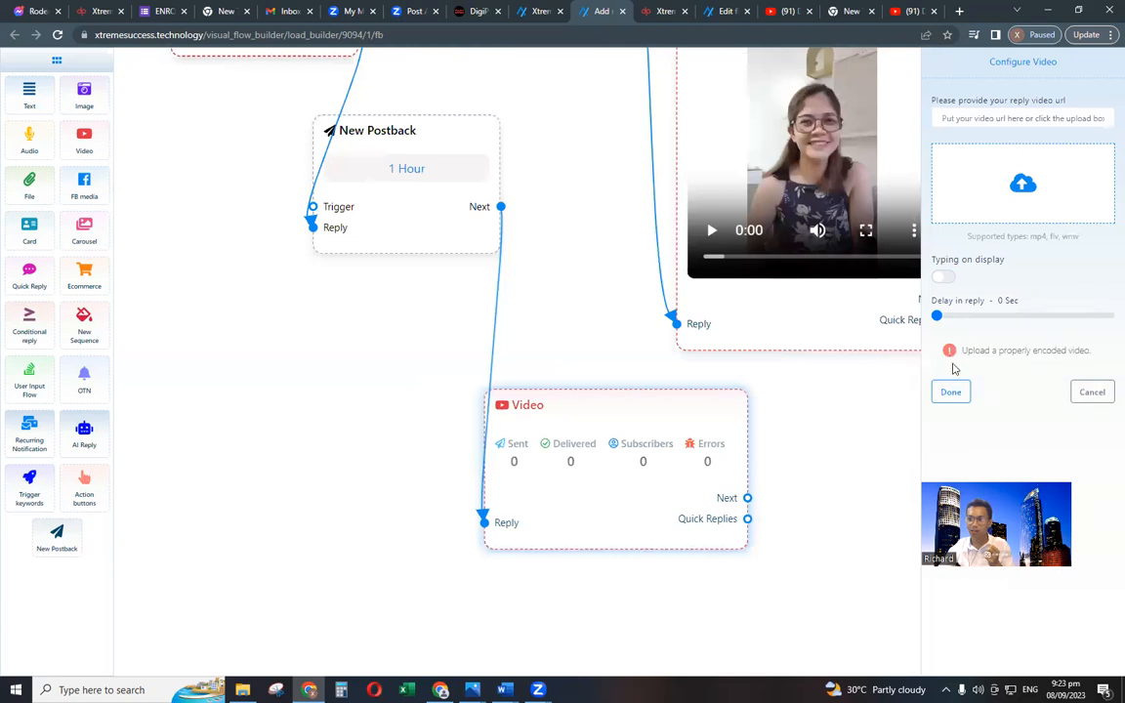
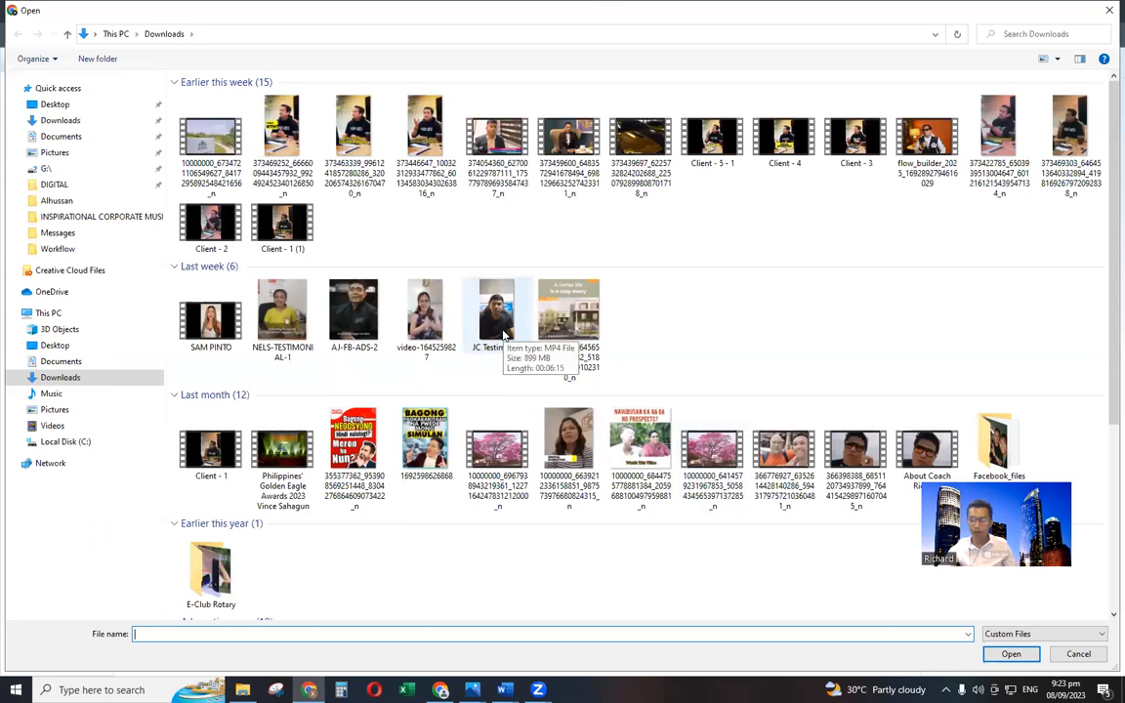
{"action": "scroll", "coordinate": [480, 538], "scroll_direction": "down", "scroll_amount": 3}
{"action": "scroll", "coordinate": [480, 540], "scroll_direction": "up", "scroll_amount": 3}
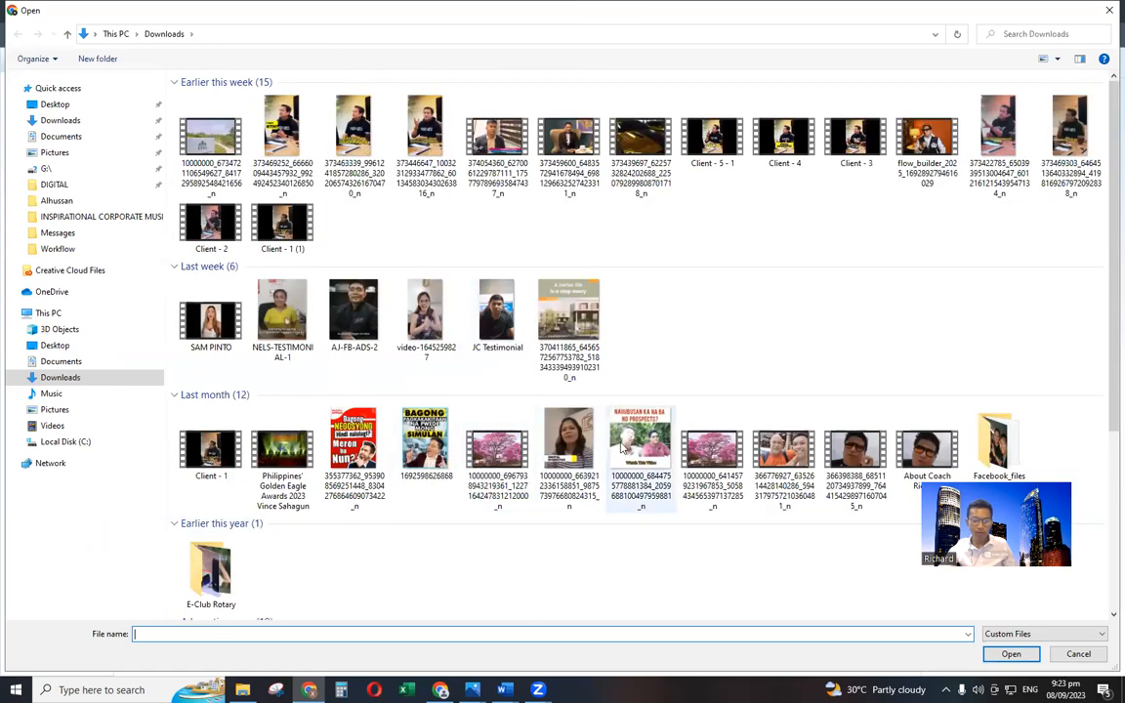
{"action": "left_click", "coordinate": [430, 445]}
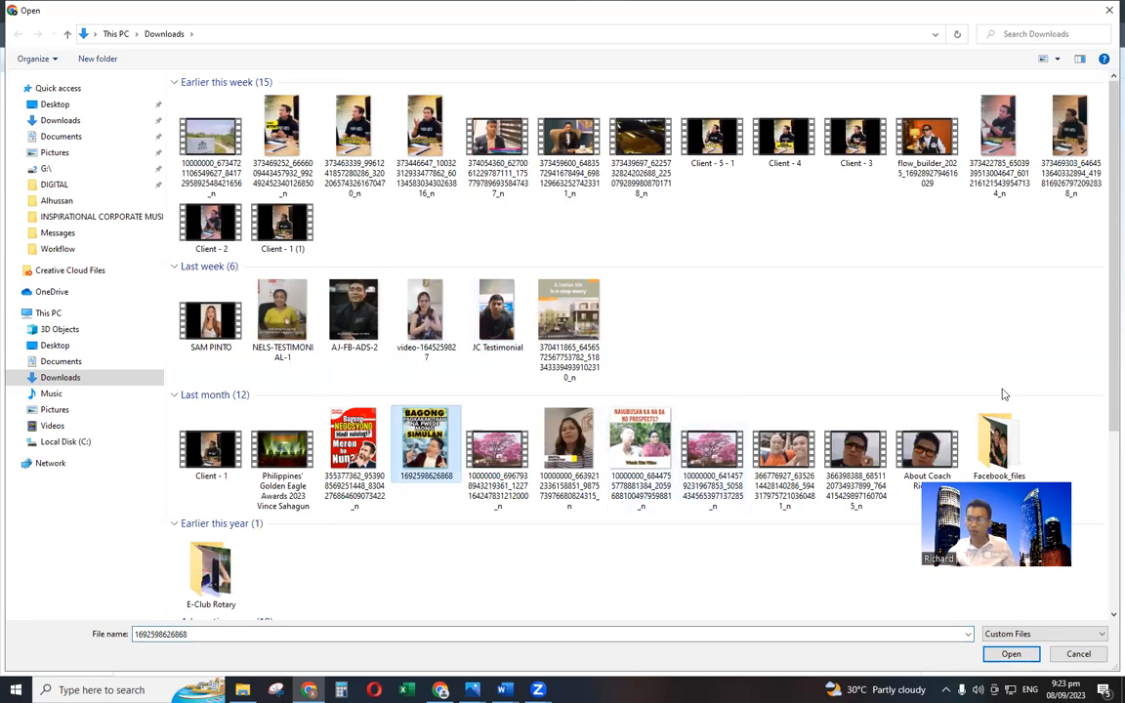
{"action": "left_click", "coordinate": [1014, 657]}
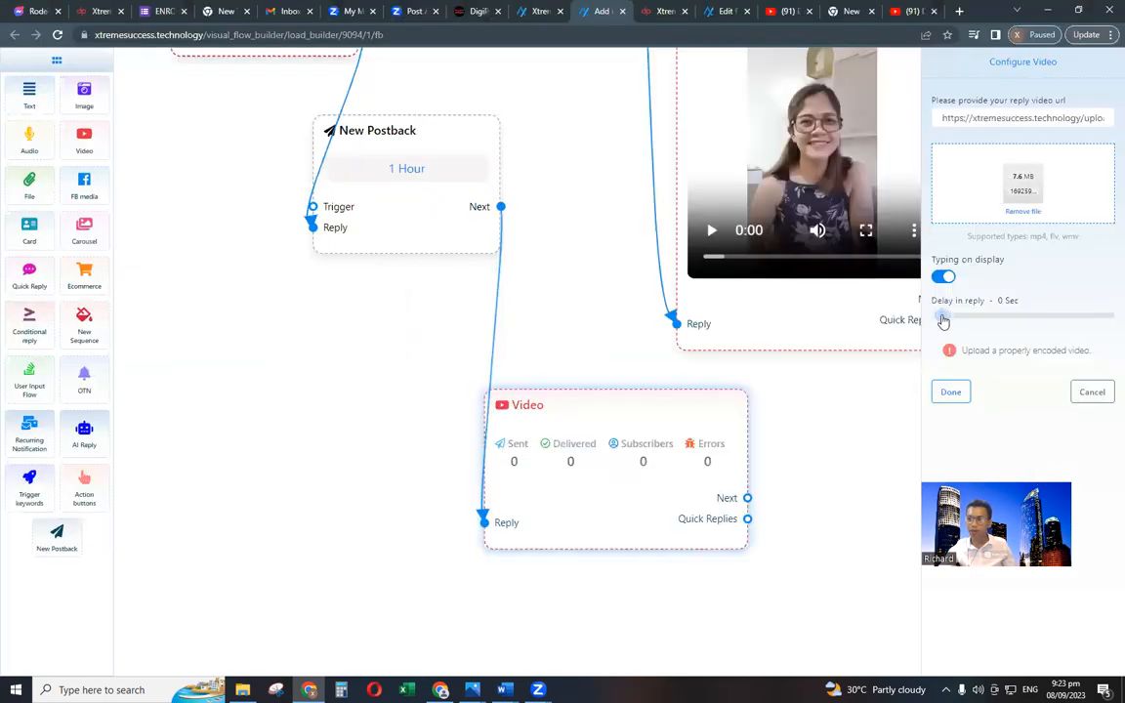
Save the video block with a 2-second typing display, and connect a Text reply to its Next output.
{"action": "left_click", "coordinate": [951, 391]}
{"action": "left_click_drag", "start_coordinate": [822, 406], "coordinate": [745, 278]}
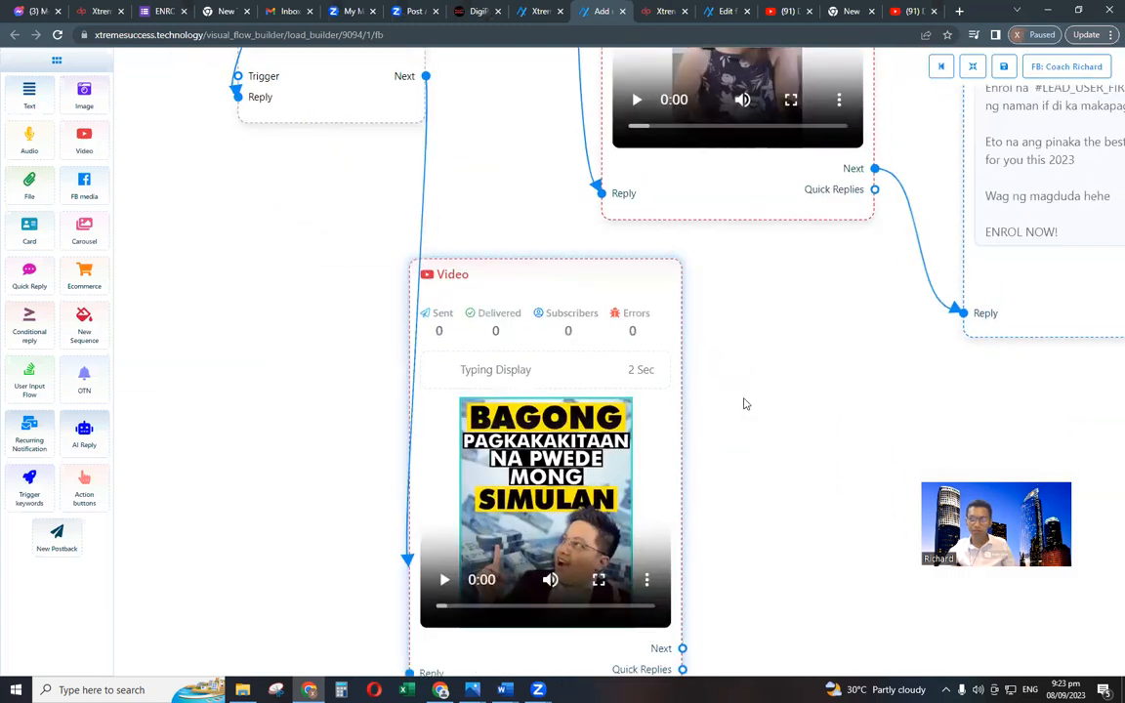
{"action": "scroll", "coordinate": [743, 402], "scroll_direction": "down", "scroll_amount": 1}
{"action": "scroll", "coordinate": [743, 404], "scroll_direction": "down", "scroll_amount": 1}
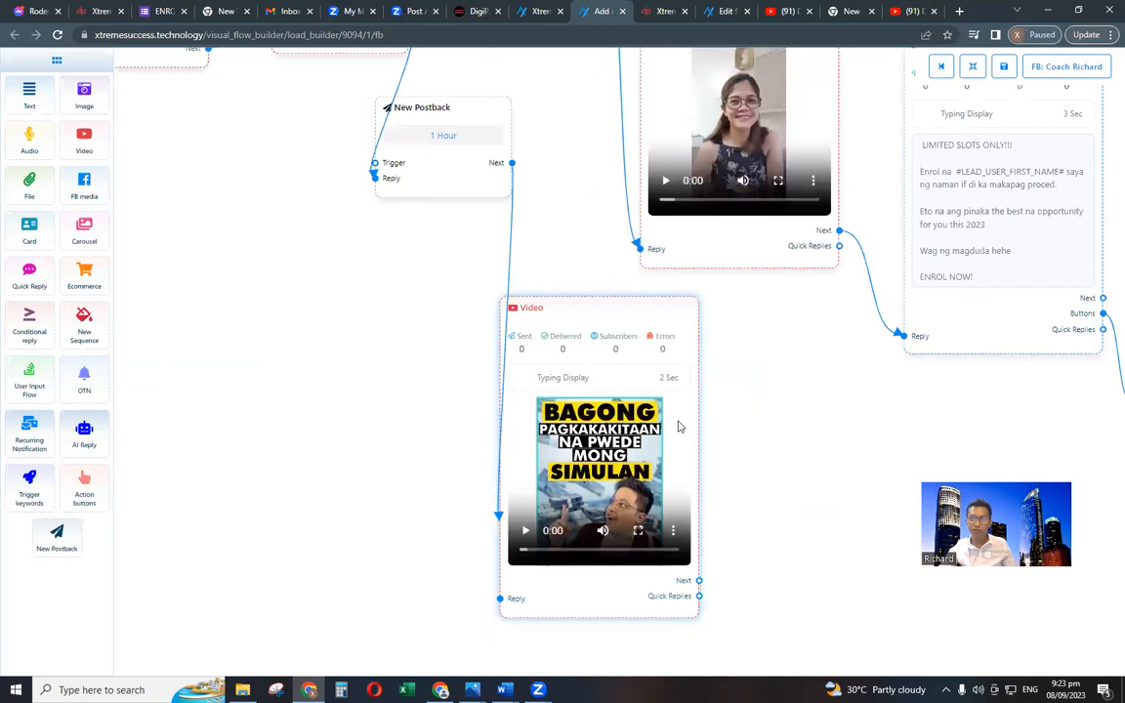
{"action": "scroll", "coordinate": [678, 498], "scroll_direction": "down", "scroll_amount": 1}
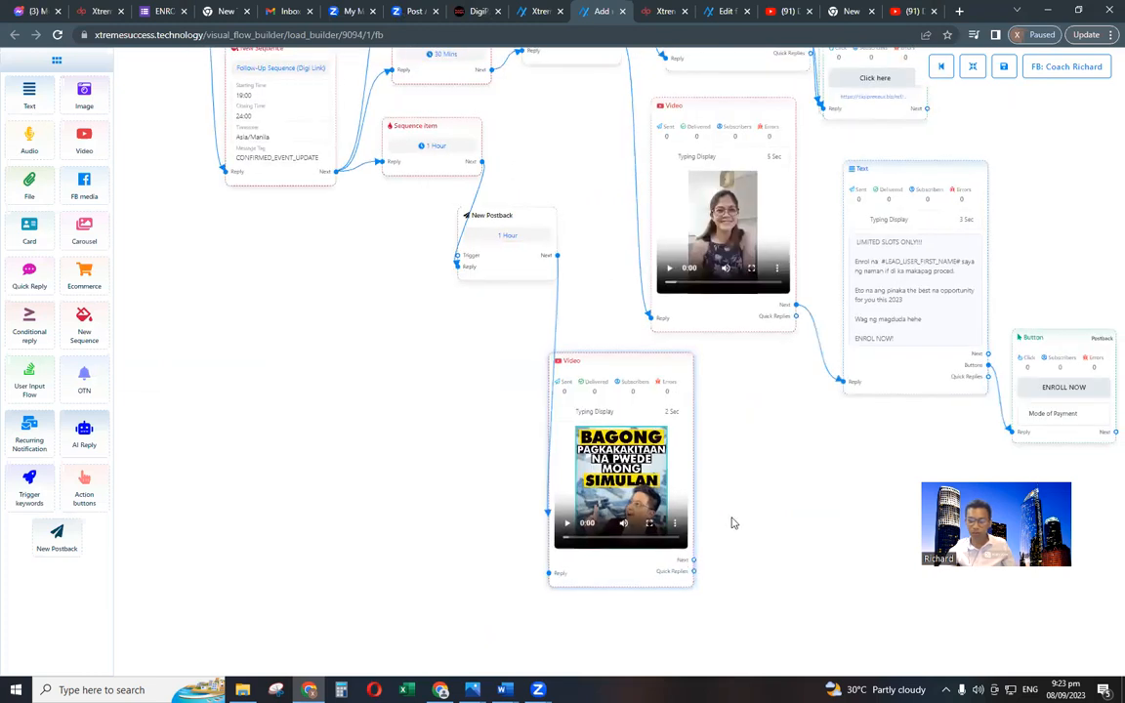
{"action": "left_click_drag", "start_coordinate": [693, 560], "coordinate": [730, 526]}
{"action": "left_click", "coordinate": [780, 538]}
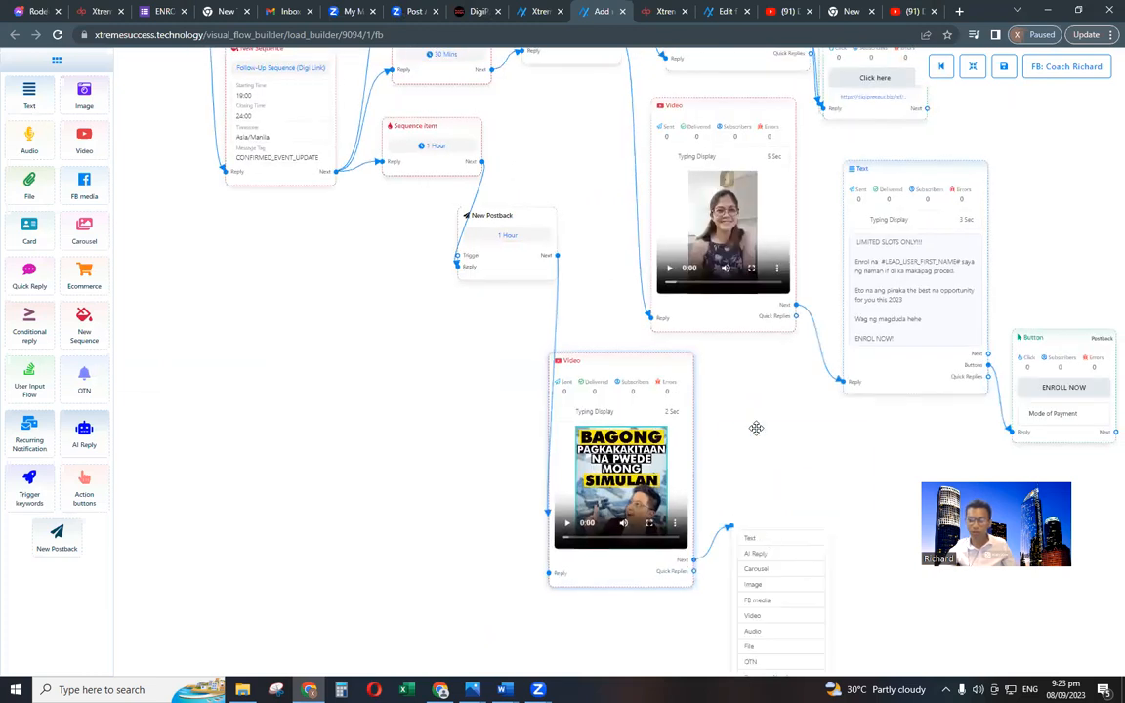
Start the new text message with "Eto na ang bagong pagkakakitaan, #LEAD_USER_FIRST_NAME#", two heart-eyes emojis and a blank line.
{"action": "double_click", "coordinate": [783, 474]}
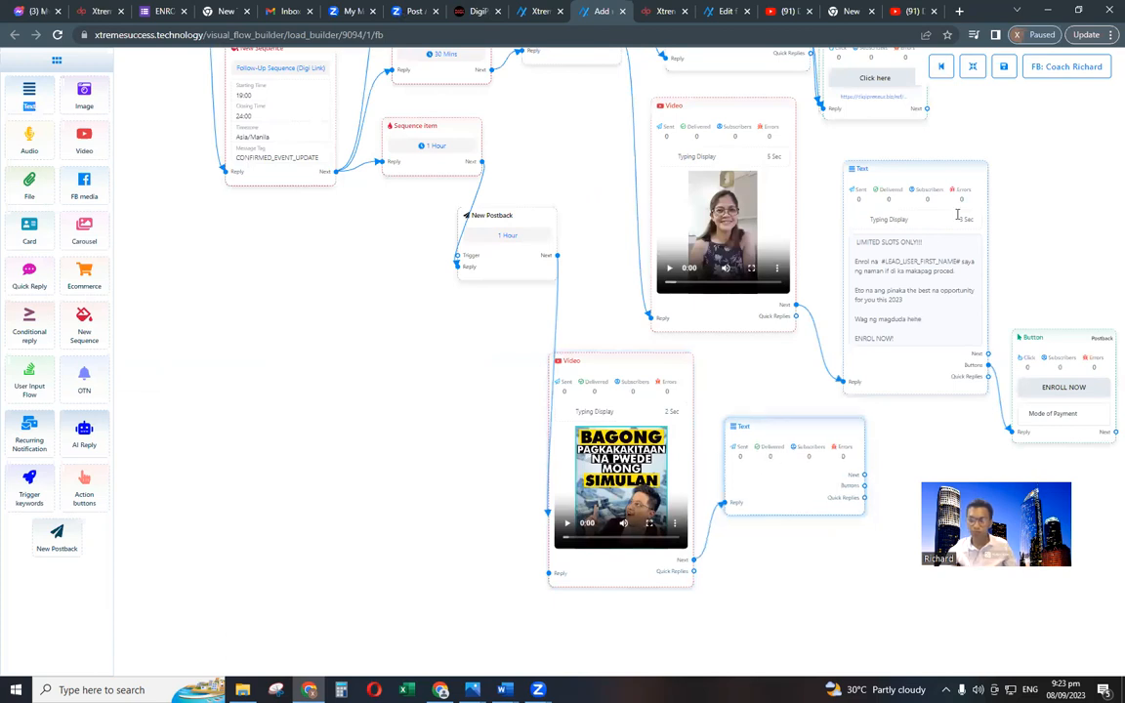
{"action": "type", "text": "Eto na ang bagong pagka"}
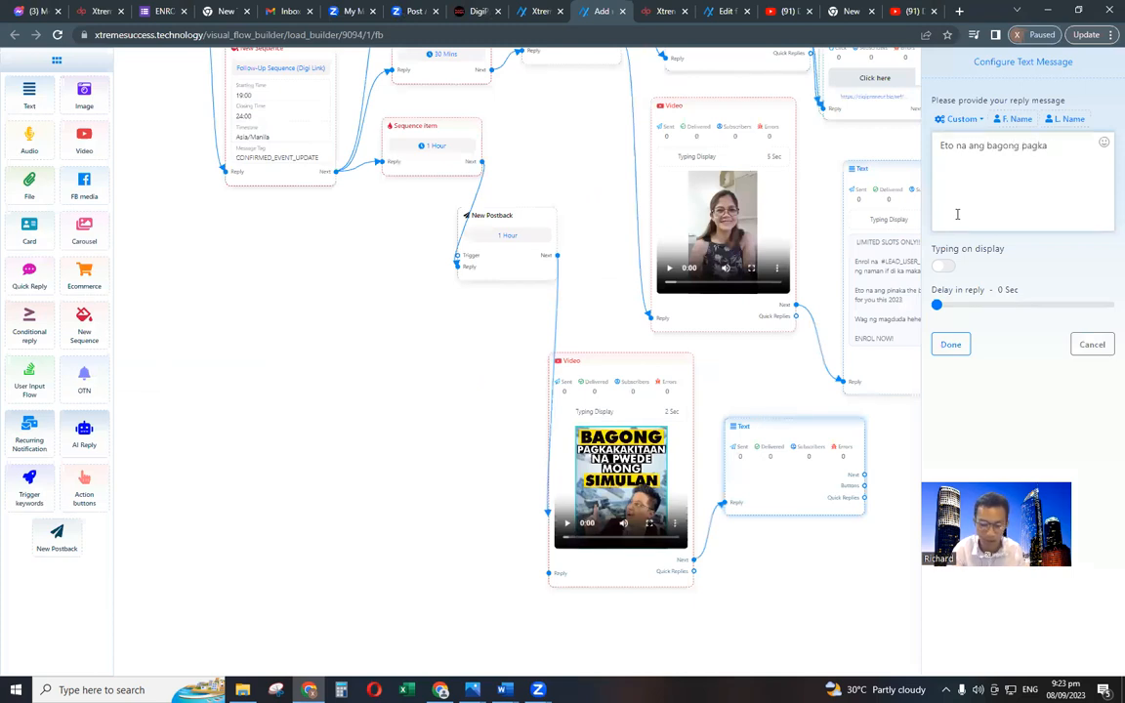
{"action": "type", "text": "kat"}
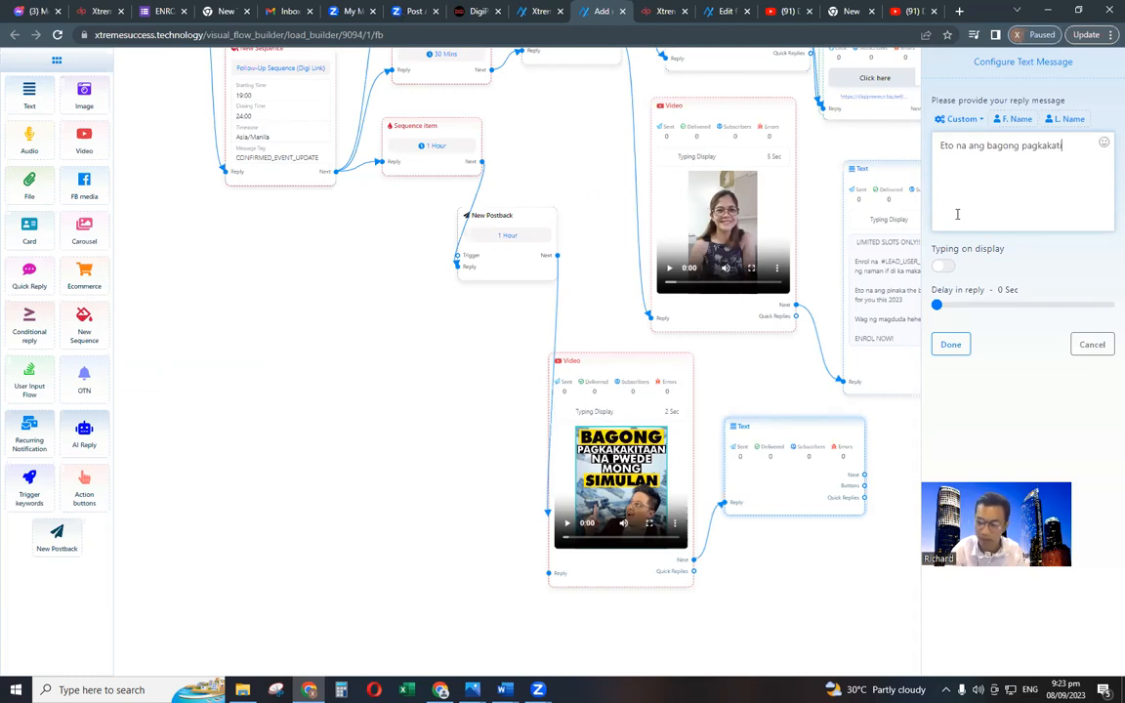
{"action": "type", "text": "i"}
{"action": "key", "text": "BackSpace"}
{"action": "key", "text": "BackSpace"}
{"action": "type", "text": "kitaan, #LEAD_USER_FIRST_NAME#"}
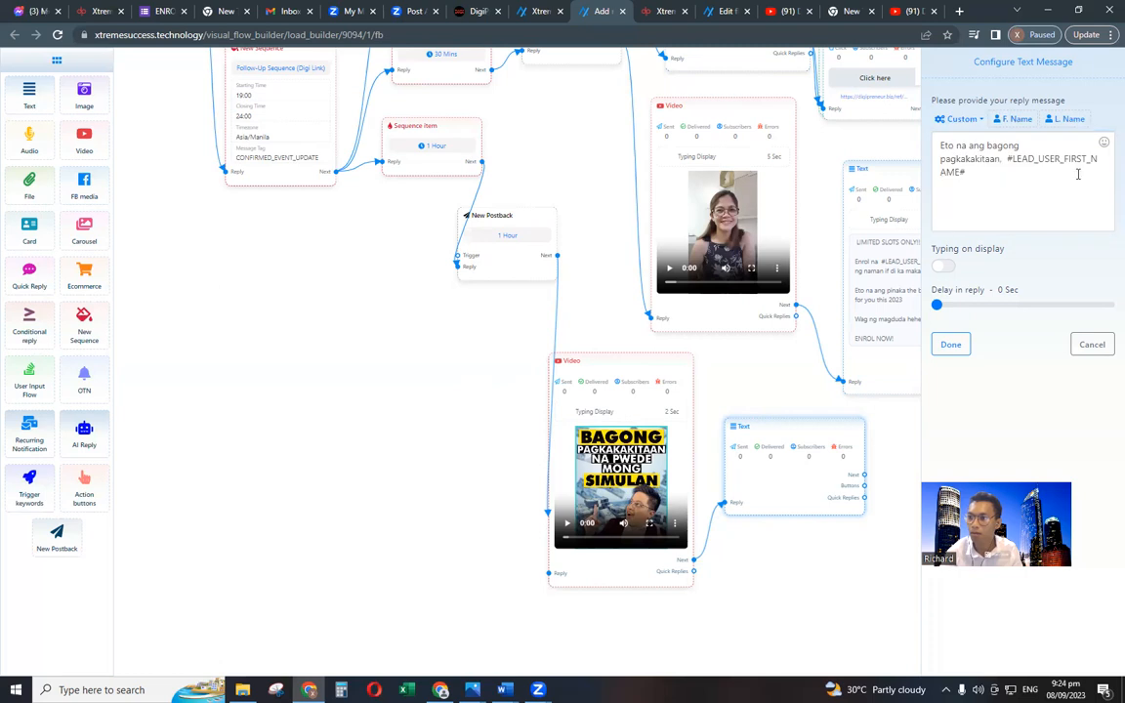
{"action": "left_click", "coordinate": [1107, 143]}
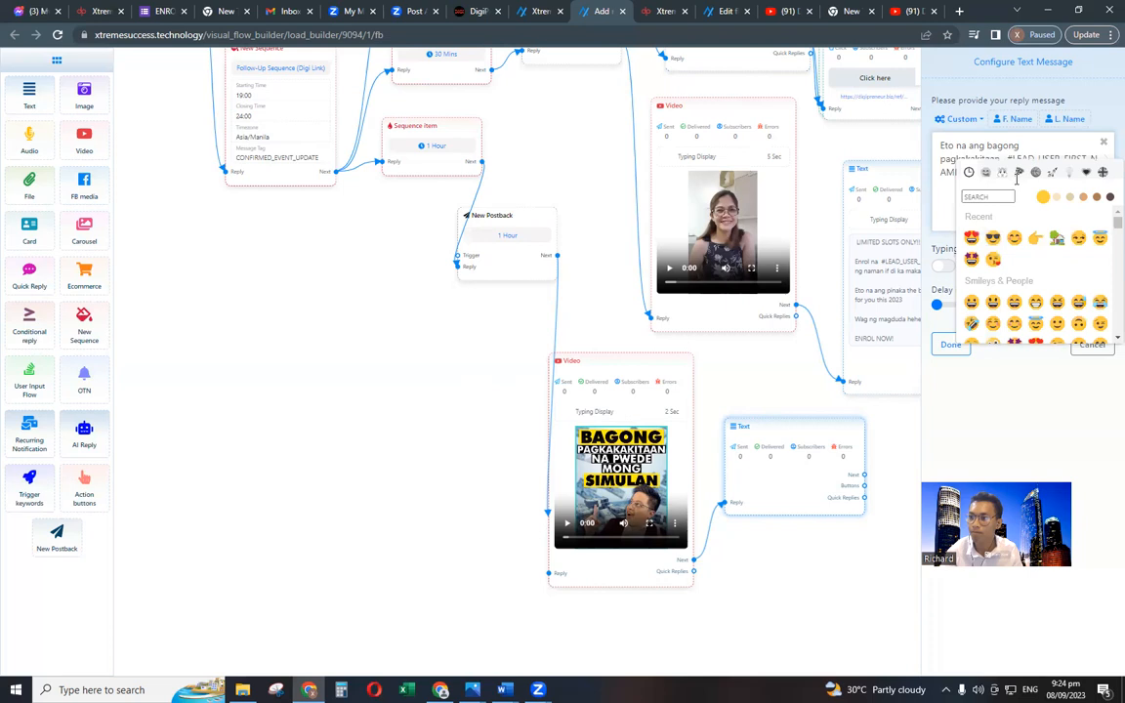
{"action": "left_click", "coordinate": [1018, 179]}
{"action": "key", "text": "Return"}
{"action": "key", "text": "Return"}
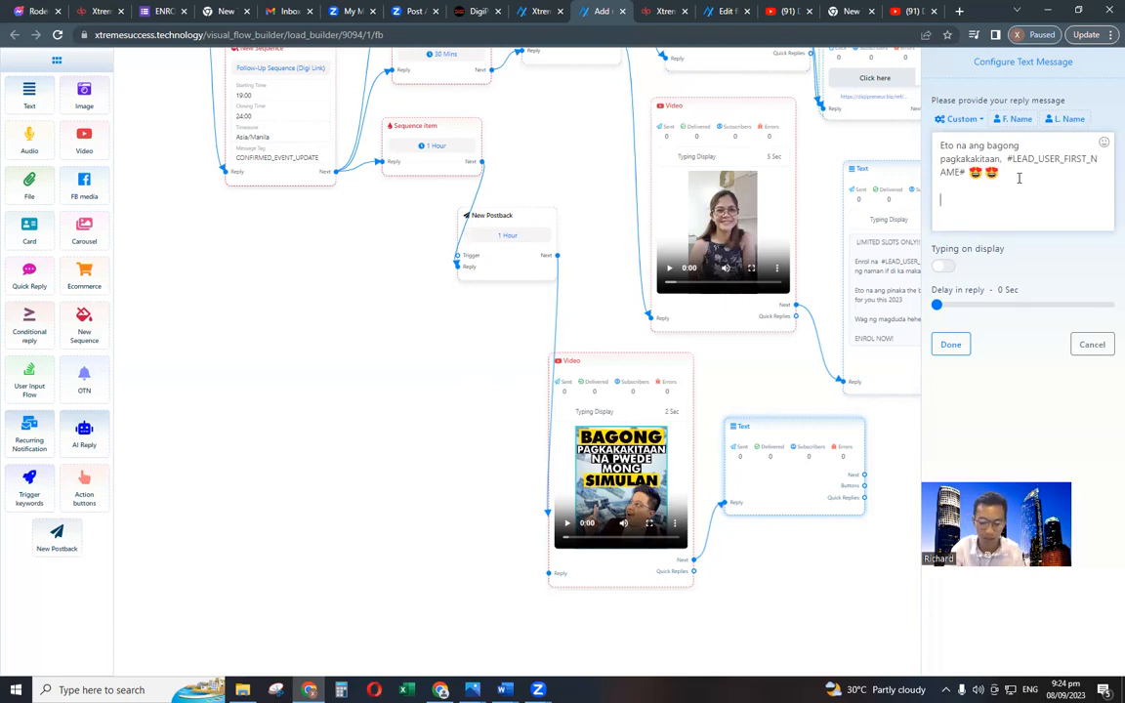
Add the line "Click here for more information." to the text message.
{"action": "type", "text": "Click here fo"}
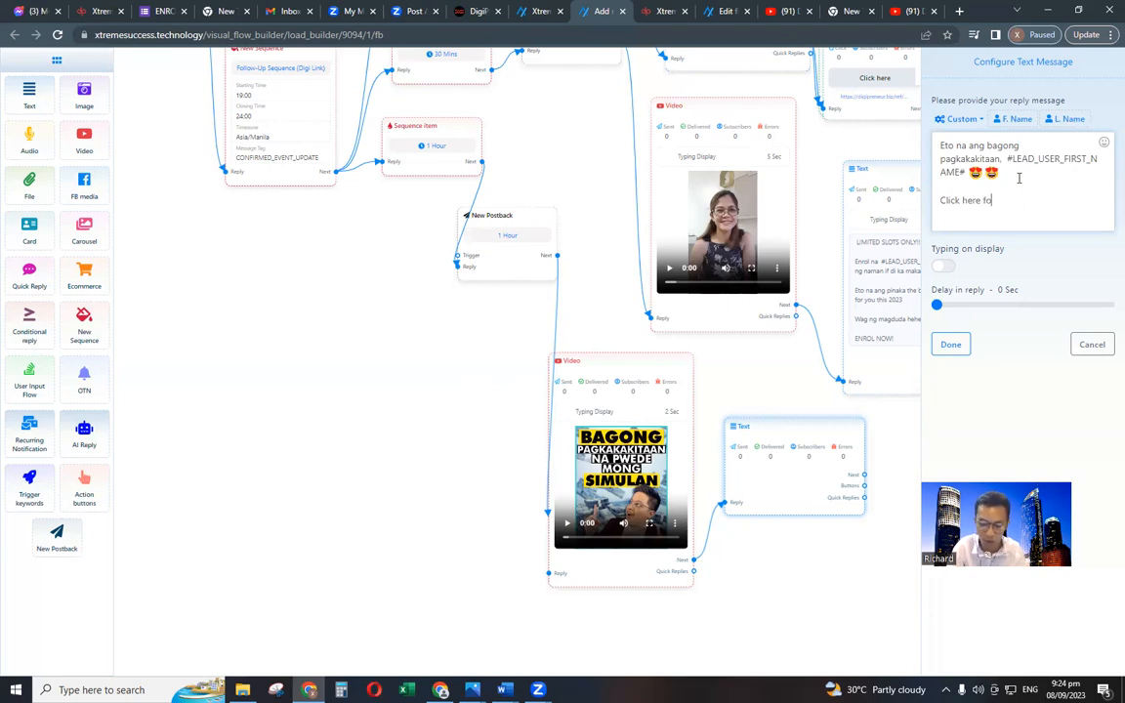
{"action": "type", "text": "r more inf. "}
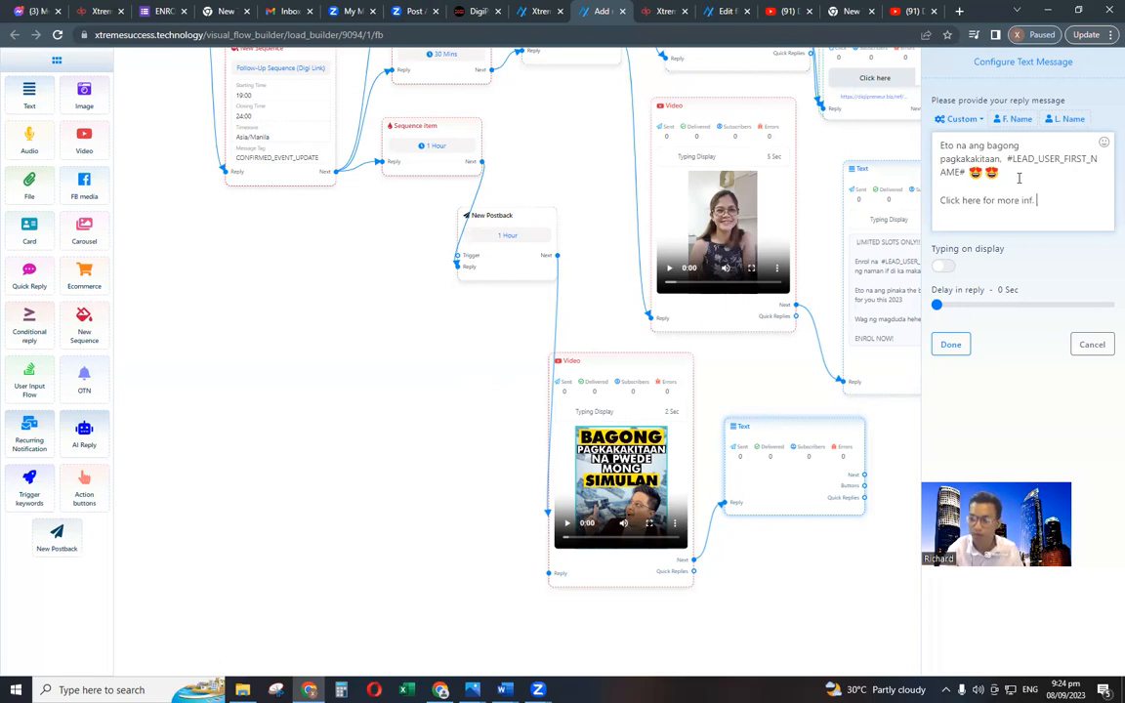
{"action": "type", "text": "."}
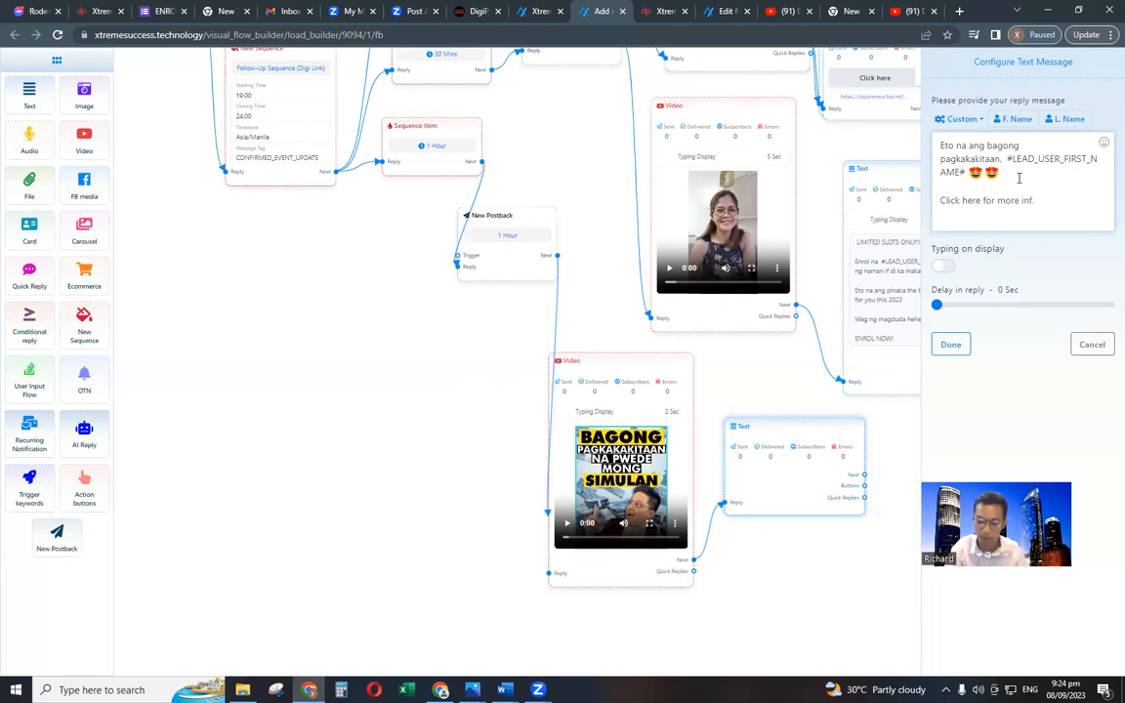
{"action": "key", "text": "BackSpace"}
{"action": "type", "text": "ormation."}
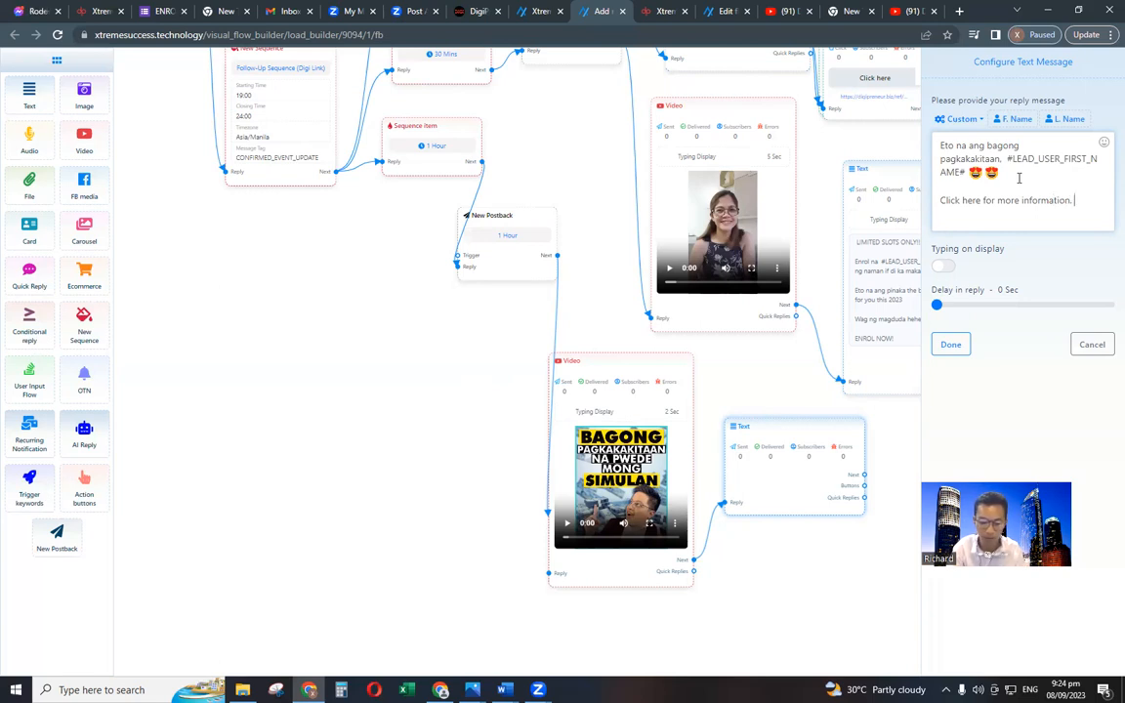
Close the message with "See you at the top" and save it with typing display on and a 2-second reply delay.
{"action": "key", "text": "Return"}
{"action": "key", "text": "Return"}
{"action": "type", "text": "Se"}
{"action": "type", "text": "e ypou"}
{"action": "type", "text": " sat"}
{"action": "key", "text": "BackSpace"}
{"action": "key", "text": "BackSpace"}
{"action": "key", "text": "BackSpace"}
{"action": "type", "text": "at the top"}
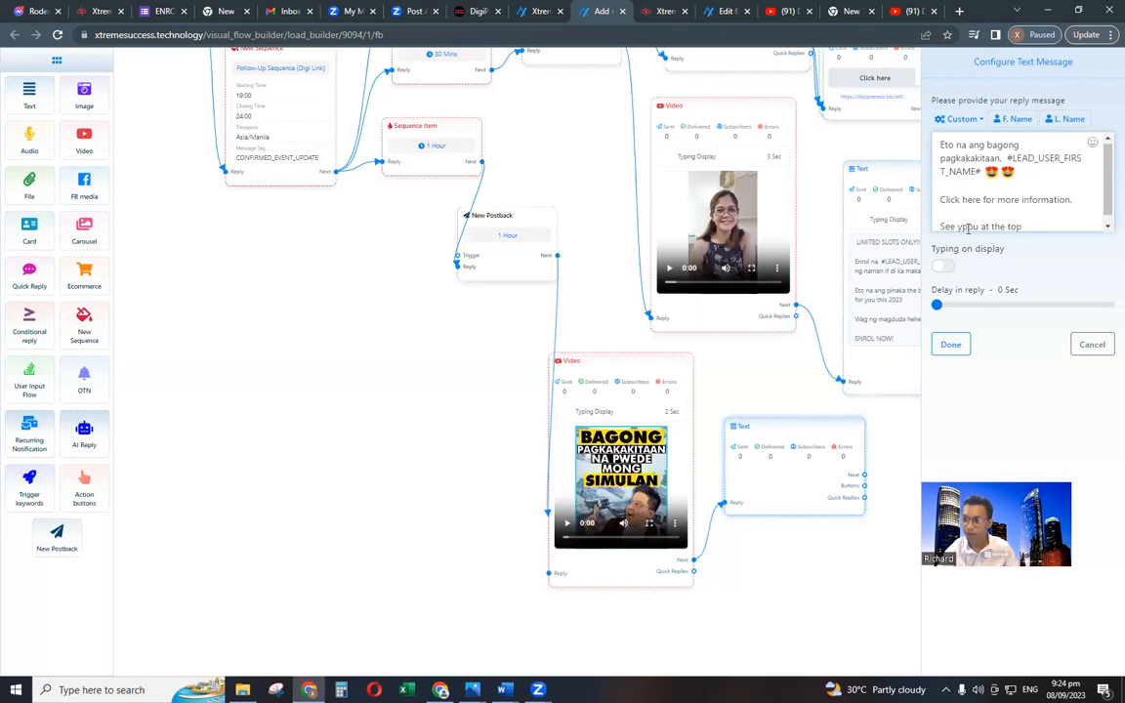
{"action": "key", "text": "BackSpace"}
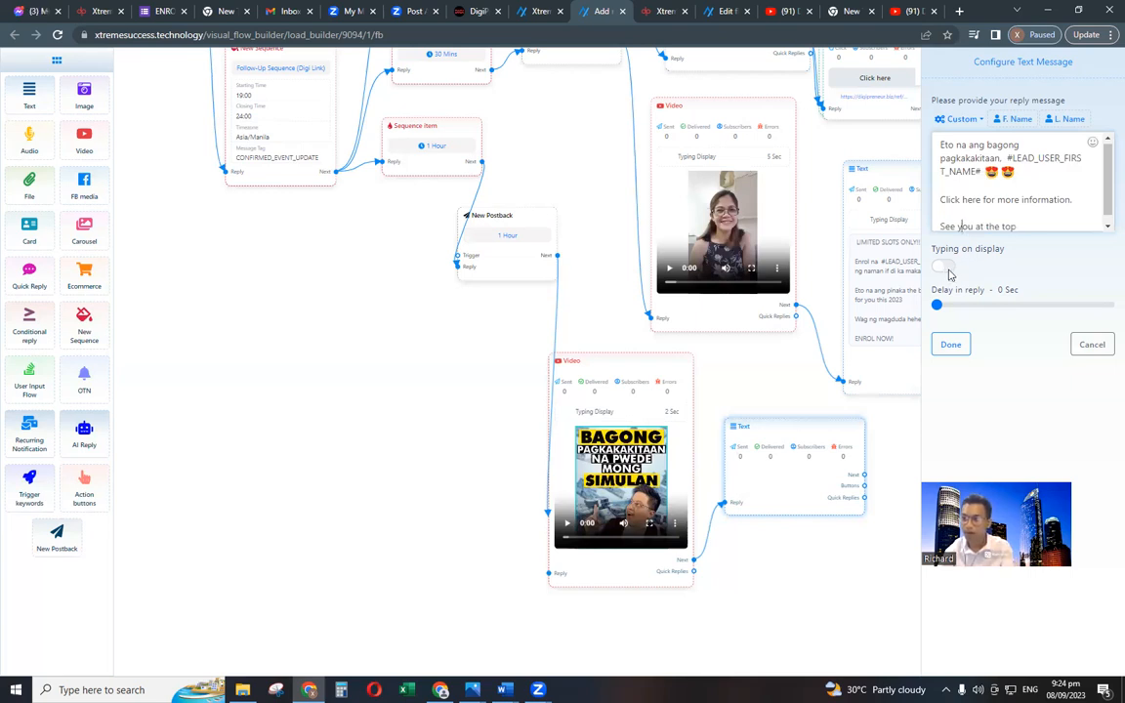
{"action": "left_click", "coordinate": [944, 269]}
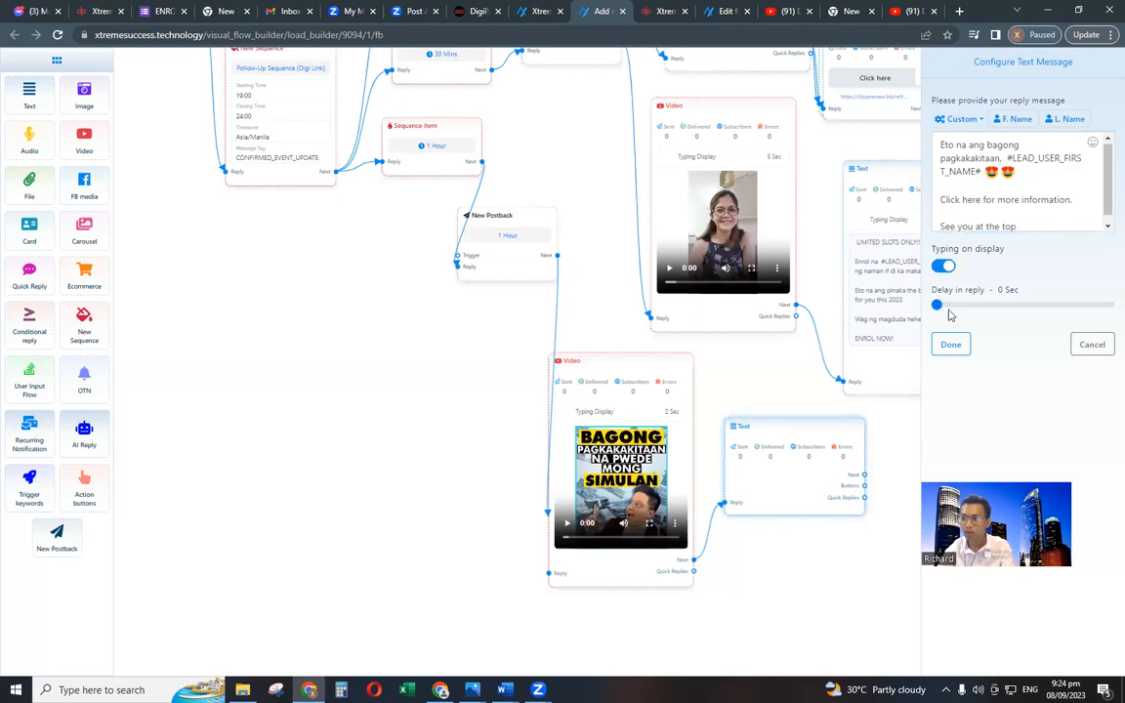
{"action": "left_click", "coordinate": [951, 344]}
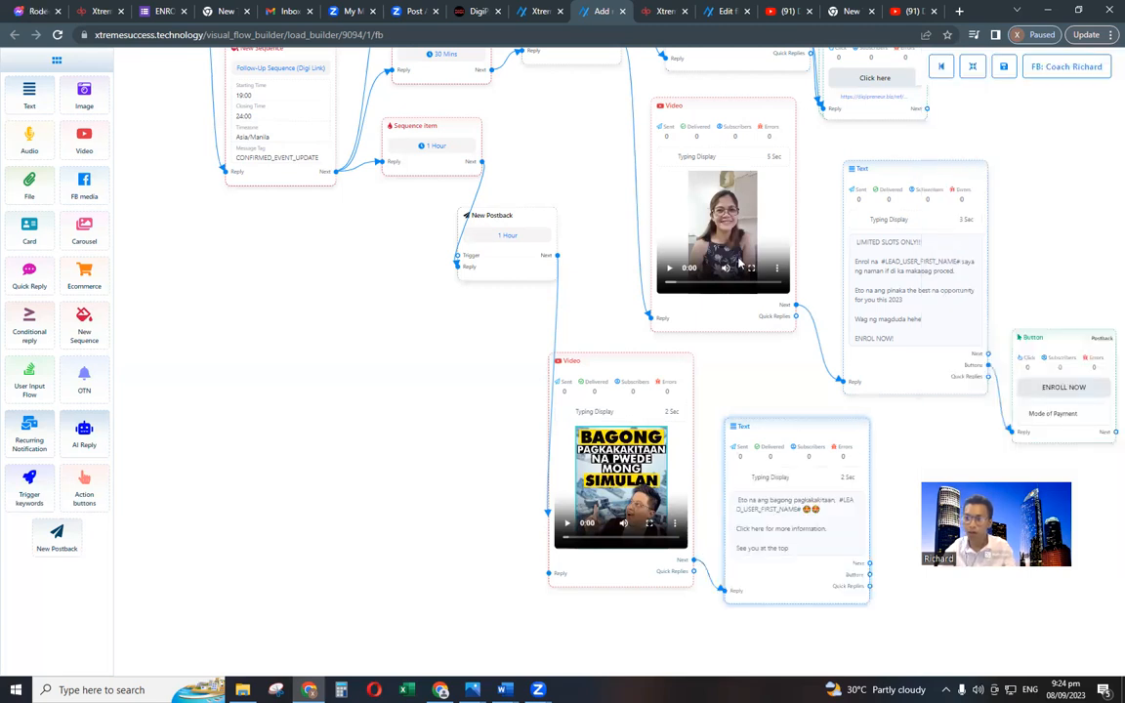
Insert "na super sulit at super dami na ang natulungan" after "pagkakakitaan," in the text message and save it.
{"action": "left_click_drag", "start_coordinate": [809, 313], "coordinate": [734, 234]}
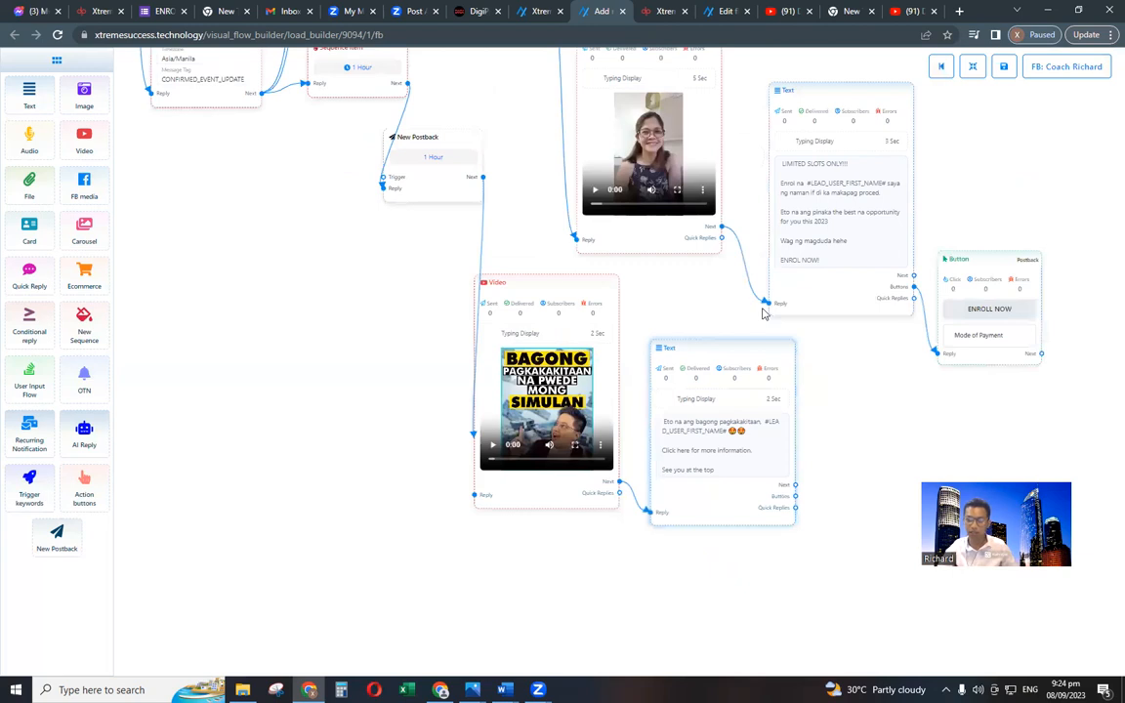
{"action": "left_click_drag", "start_coordinate": [820, 373], "coordinate": [765, 314]}
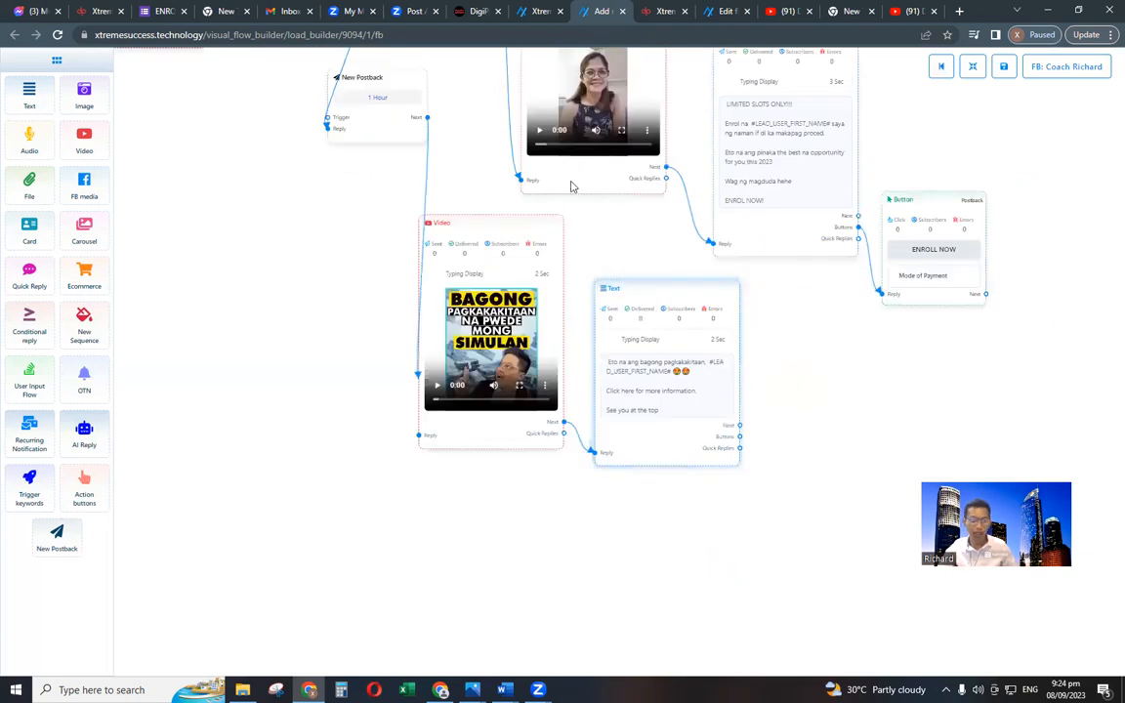
{"action": "scroll", "coordinate": [727, 387], "scroll_direction": "up", "scroll_amount": 1}
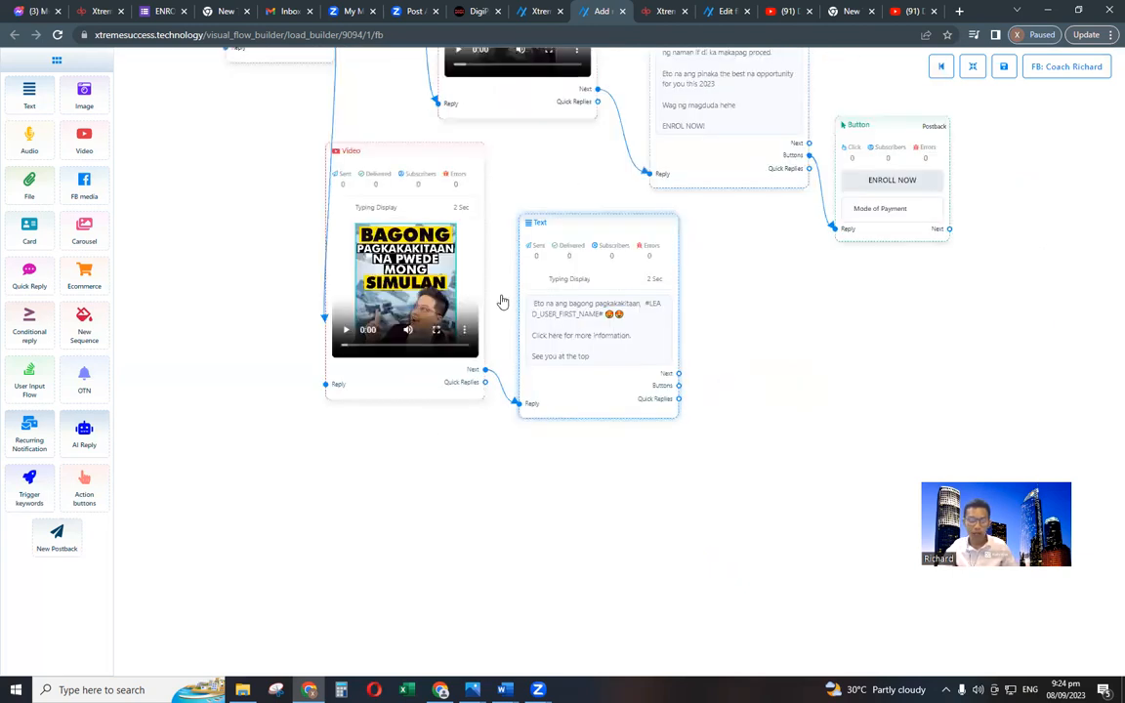
{"action": "scroll", "coordinate": [504, 302], "scroll_direction": "up", "scroll_amount": 5}
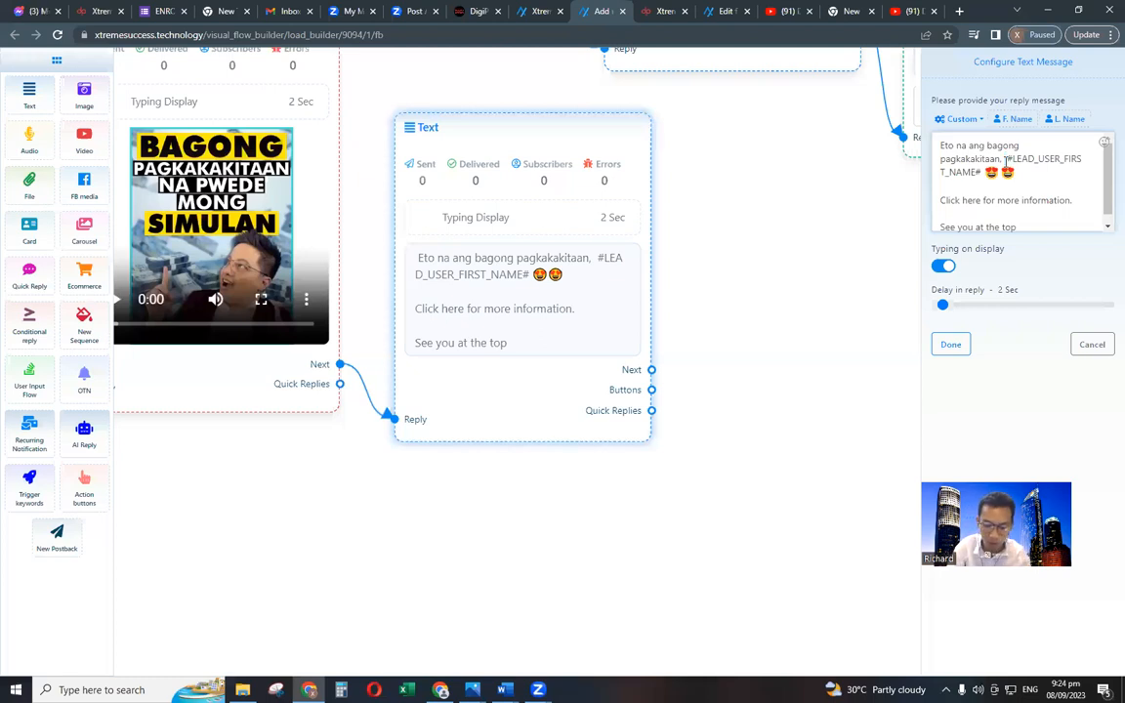
{"action": "type", "text": "na super"}
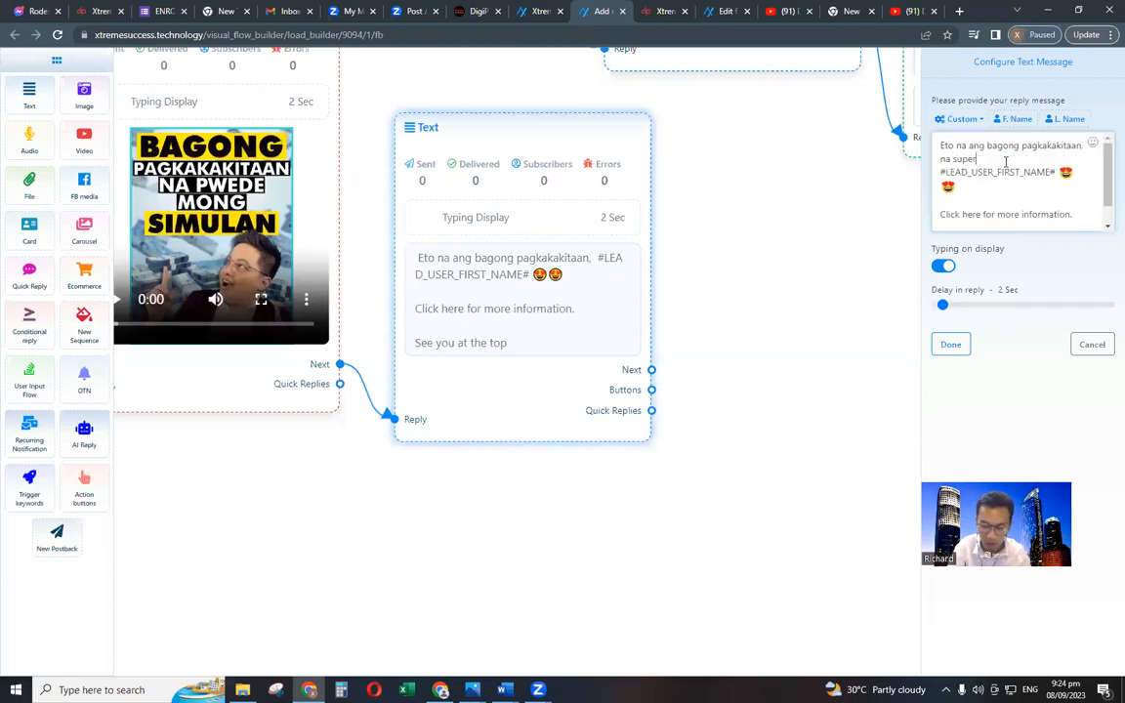
{"action": "type", "text": " sulit a"}
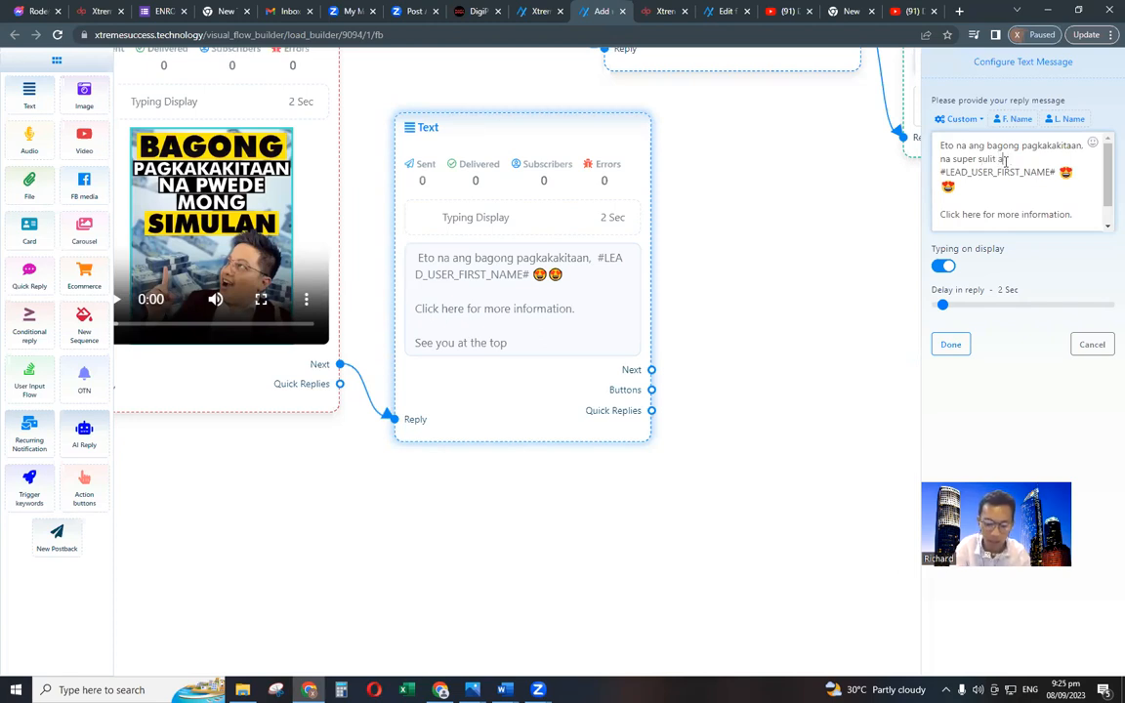
{"action": "type", "text": "t sue"}
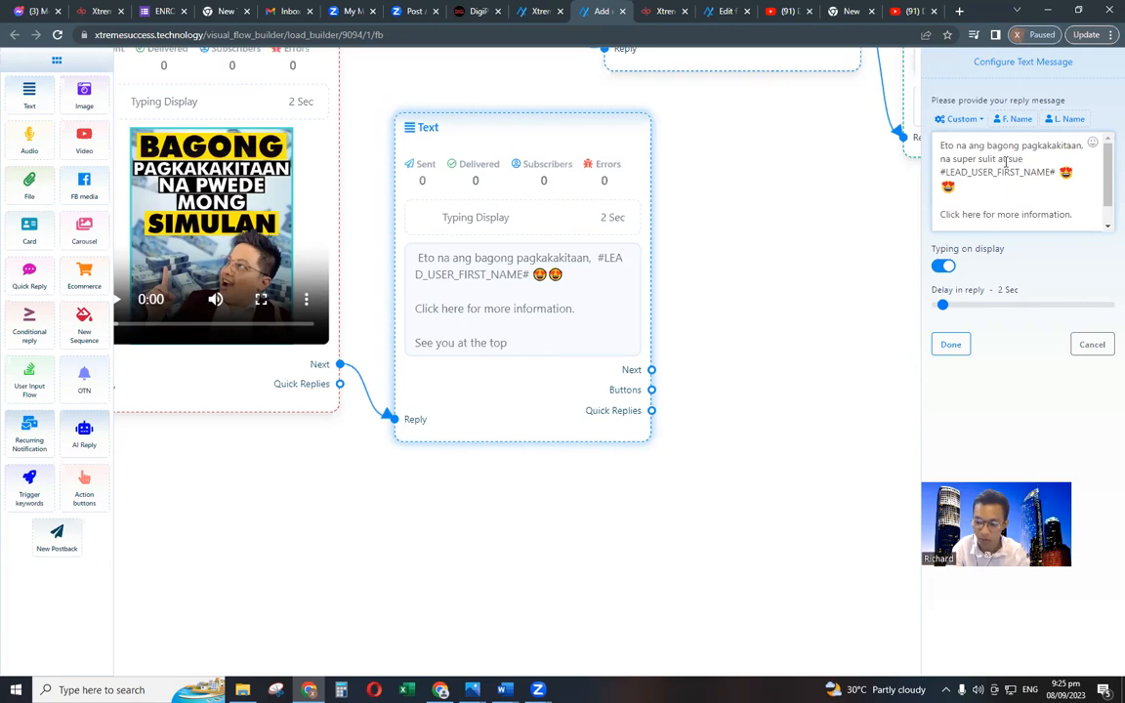
{"action": "key", "text": "BackSpace"}
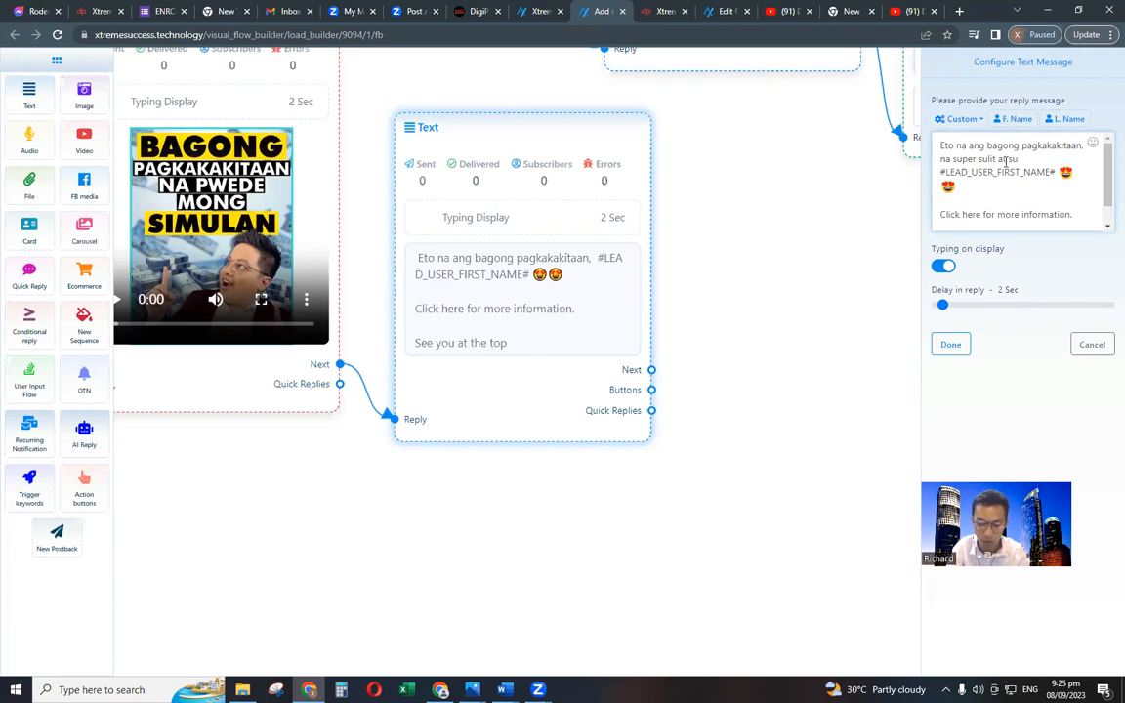
{"action": "type", "text": "per dami na ang natulunga"}
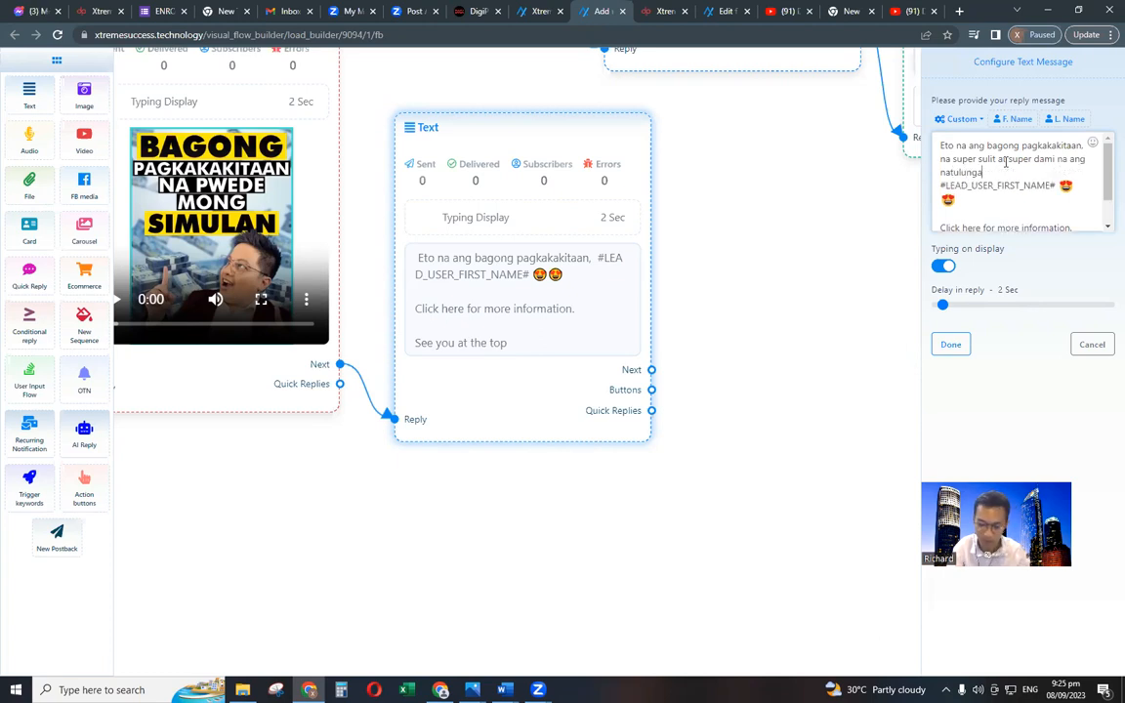
{"action": "type", "text": "n"}
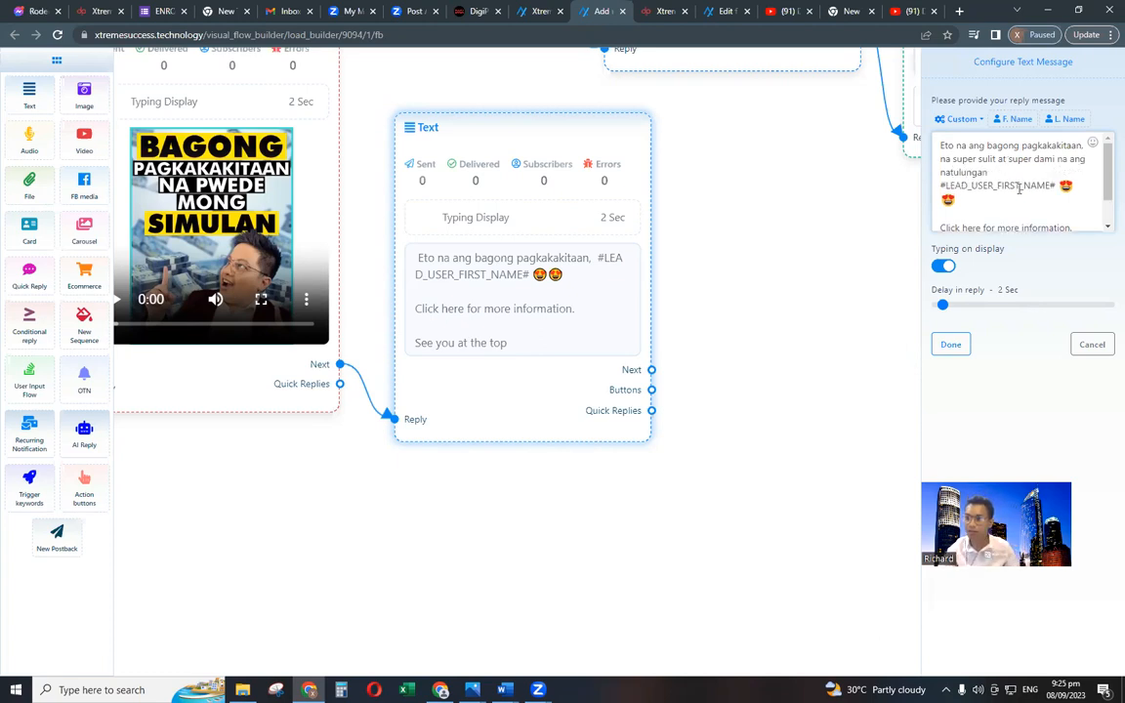
{"action": "scroll", "coordinate": [1019, 189], "scroll_direction": "down", "scroll_amount": 1}
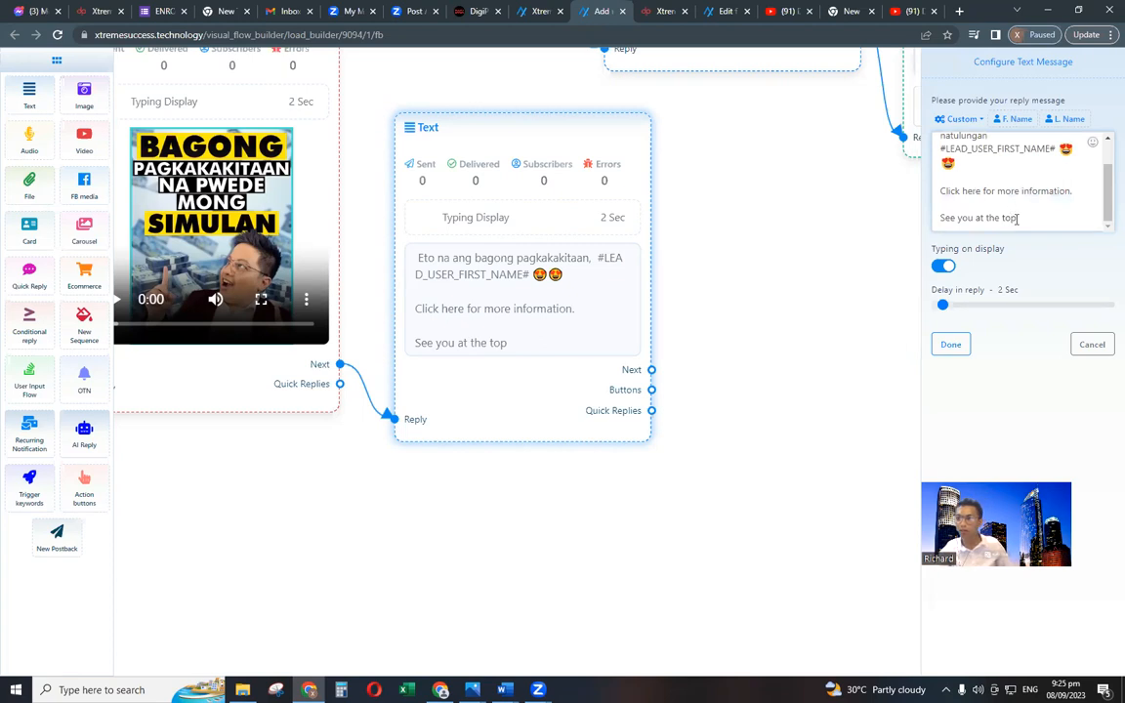
{"action": "left_click", "coordinate": [950, 354]}
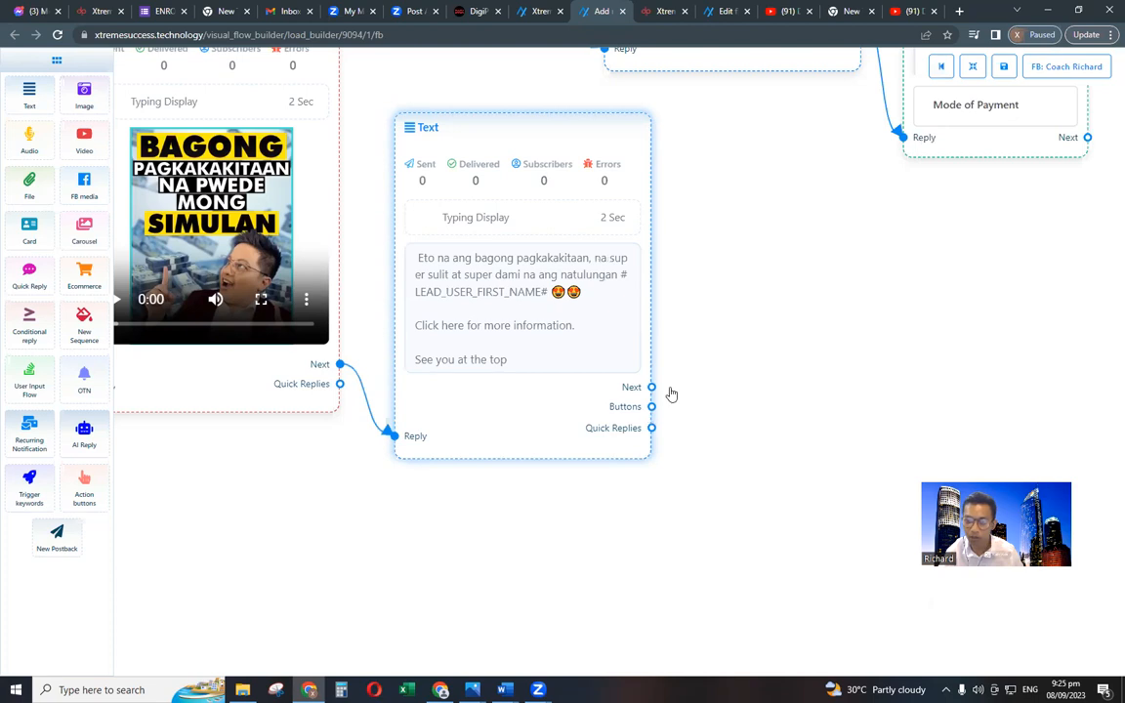
Connect a new Button block to the text message's Buttons output and open its configuration.
{"action": "left_click_drag", "start_coordinate": [656, 406], "coordinate": [757, 329]}
{"action": "left_click", "coordinate": [949, 339]}
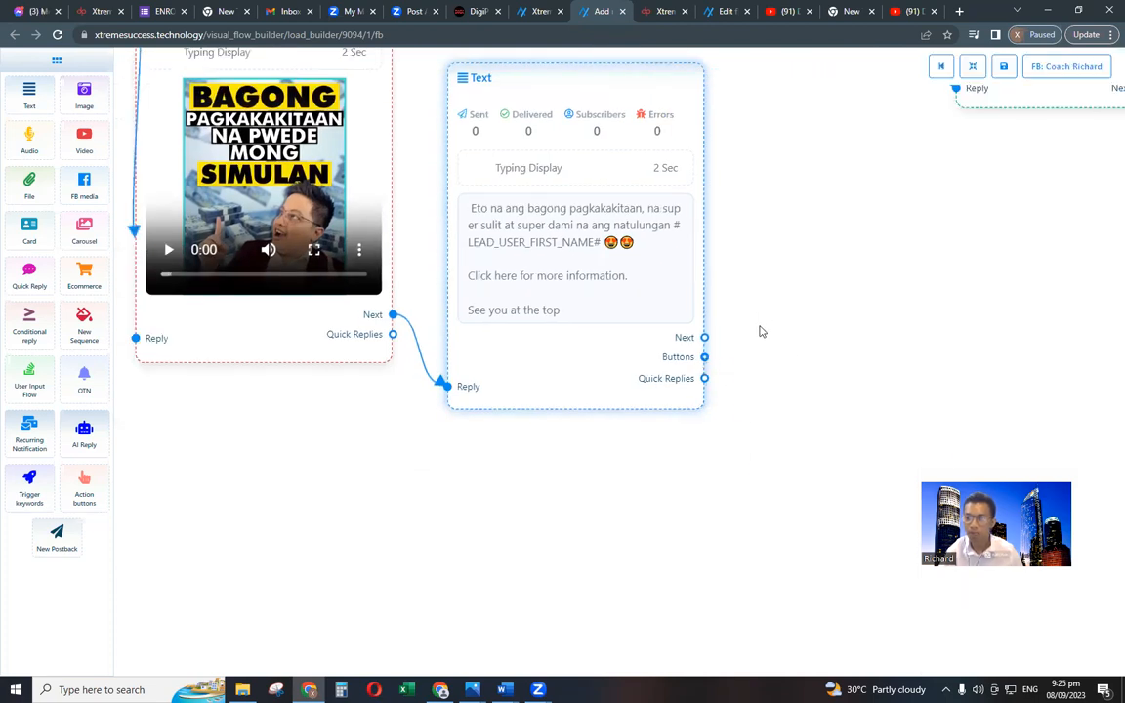
{"action": "left_click", "coordinate": [846, 372]}
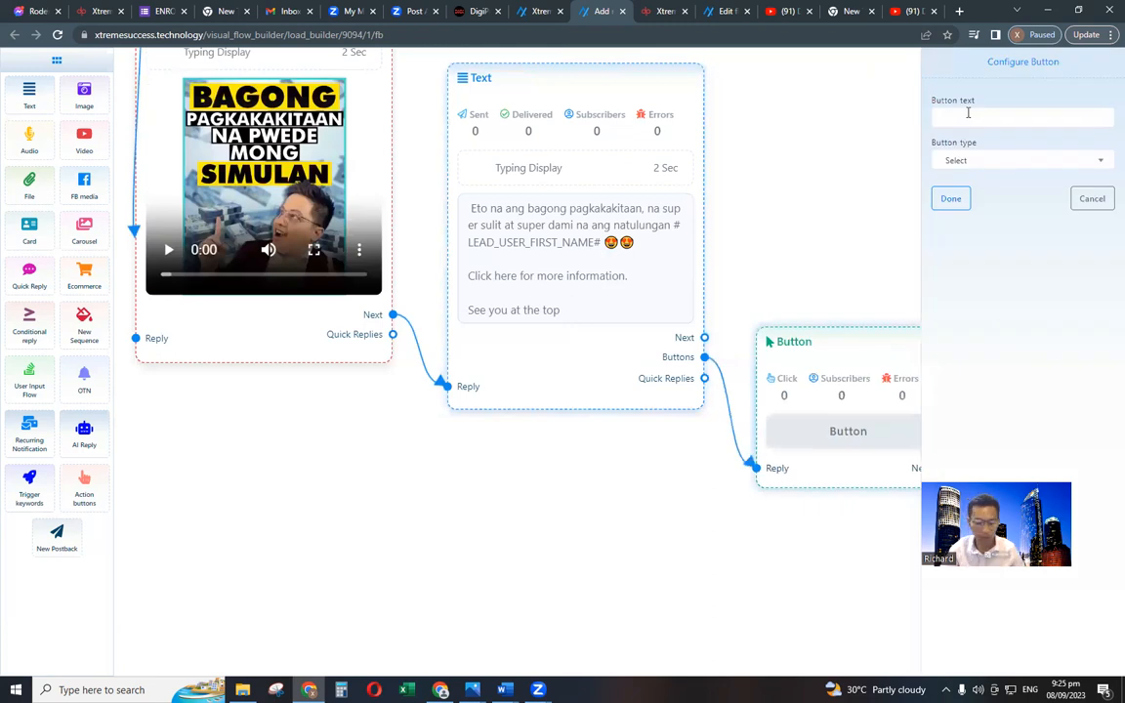
Set the new button's text to "Click here".
{"action": "left_click", "coordinate": [968, 113]}
{"action": "type", "text": "C"}
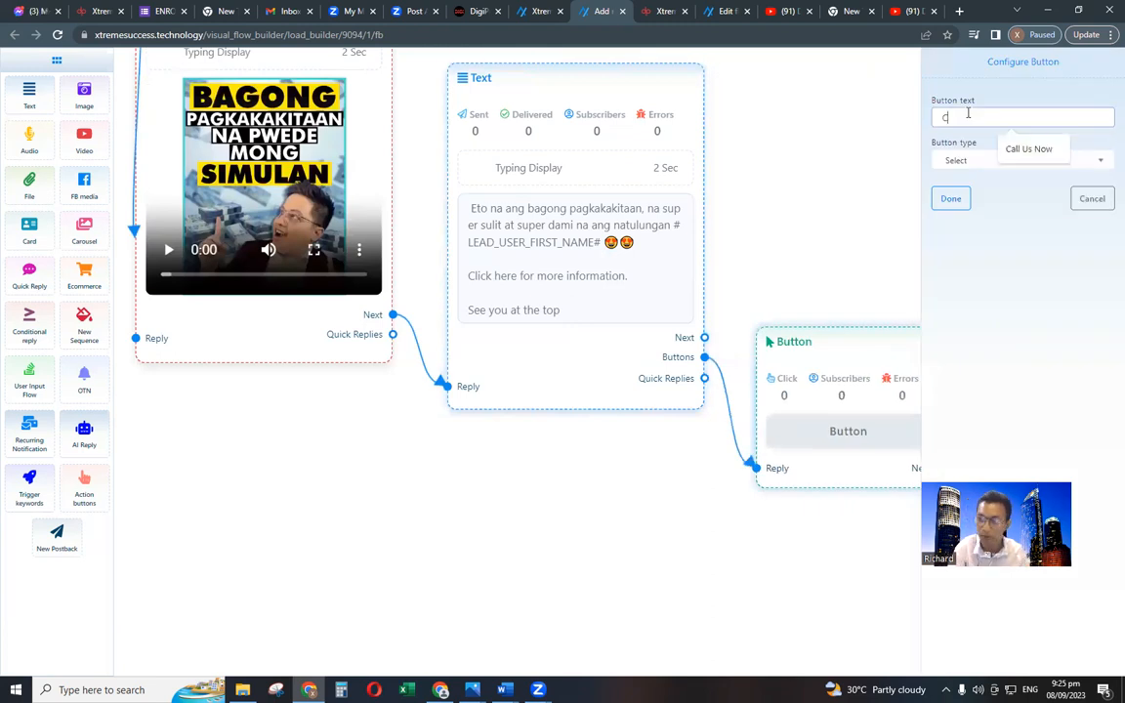
{"action": "type", "text": "lick"}
{"action": "key", "text": "BackSpace"}
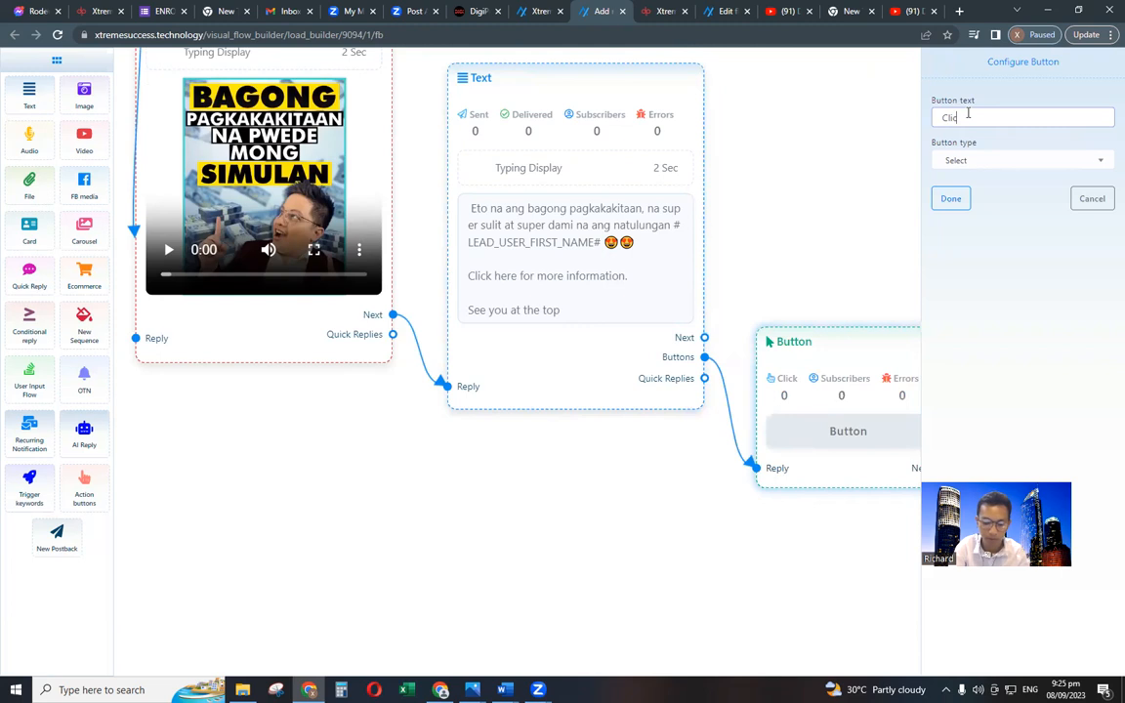
{"action": "type", "text": "k here"}
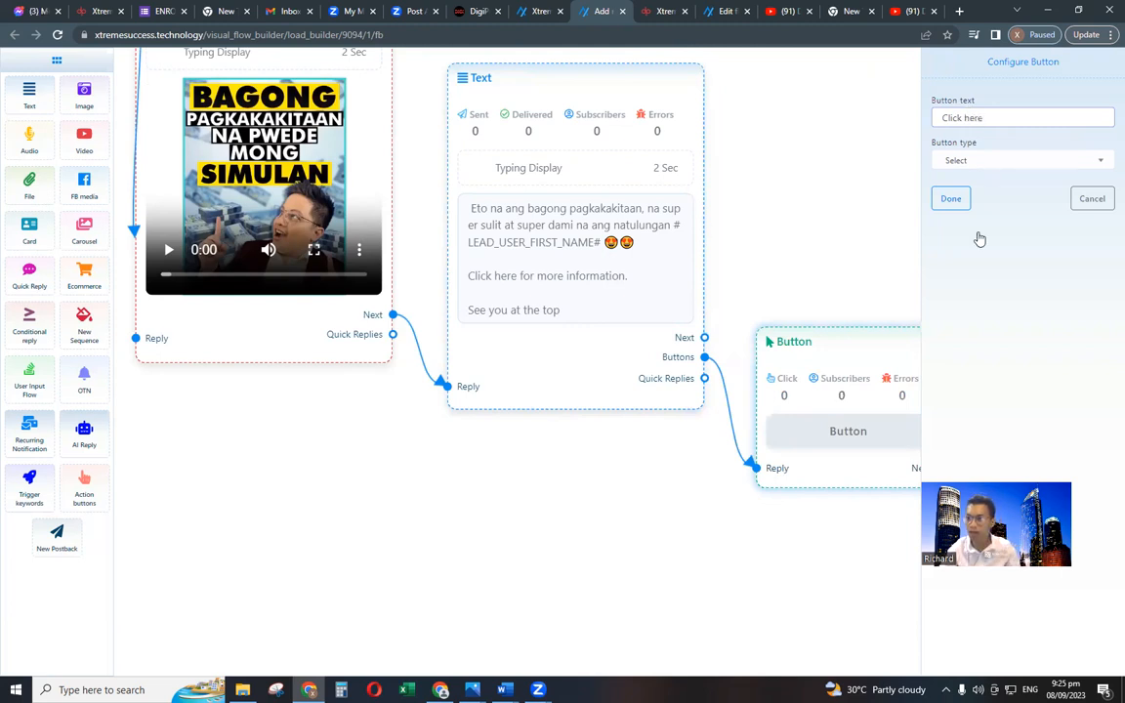
Set the button's type to Web URL and leave its Web URL field empty.
{"action": "left_click", "coordinate": [989, 161]}
{"action": "left_click", "coordinate": [963, 309]}
{"action": "left_click", "coordinate": [965, 202]}
{"action": "key", "text": "ctrl+v"}
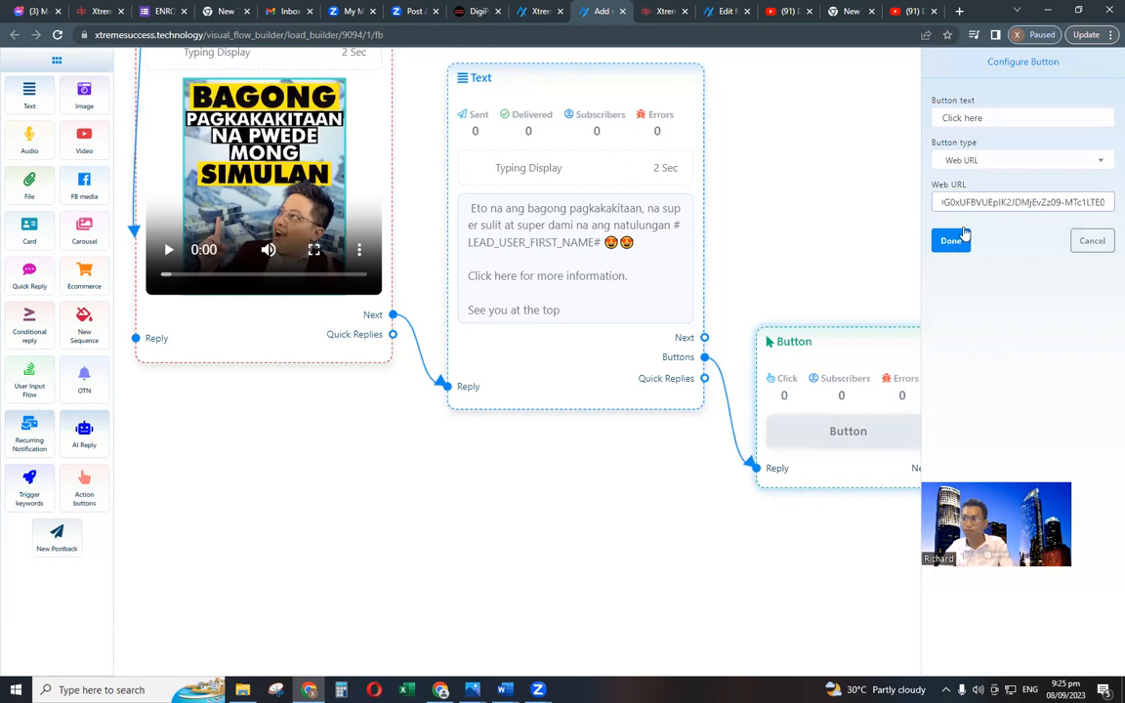
{"action": "triple_click", "coordinate": [978, 202]}
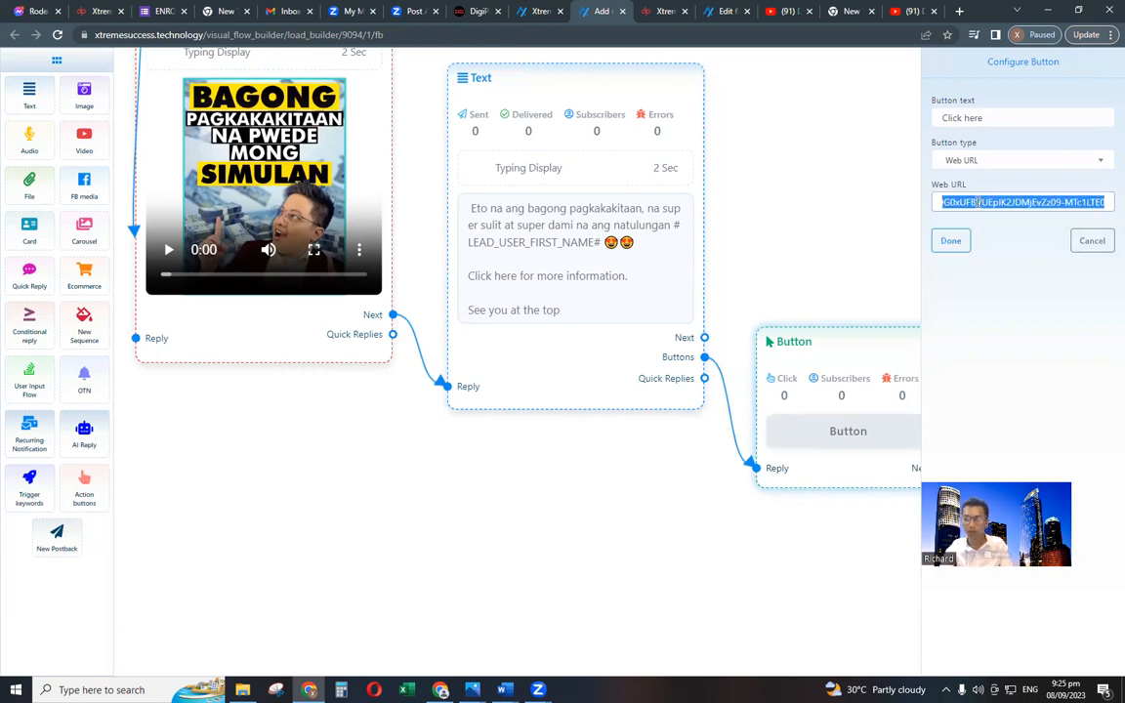
{"action": "key", "text": "BackSpace"}
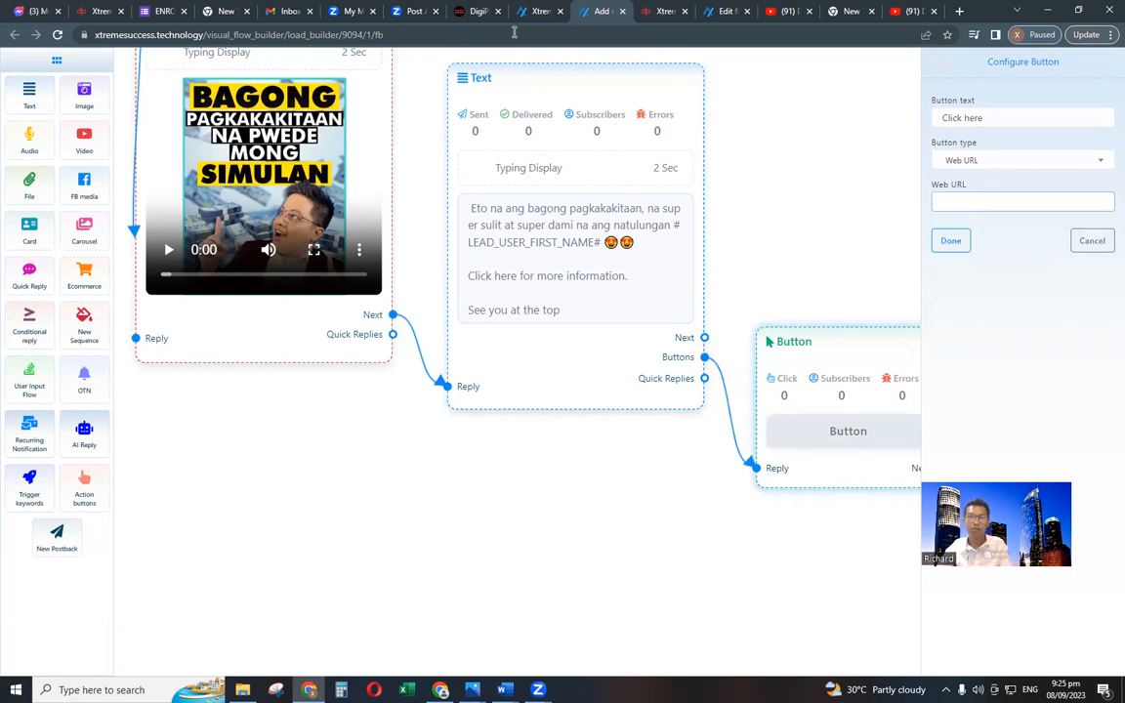
Copy the "Sales DigiPreneur - Masterclass" affiliate link from the DigiPreneur dashboard, paste it as the button's Web URL and save the button.
{"action": "left_click", "coordinate": [478, 11]}
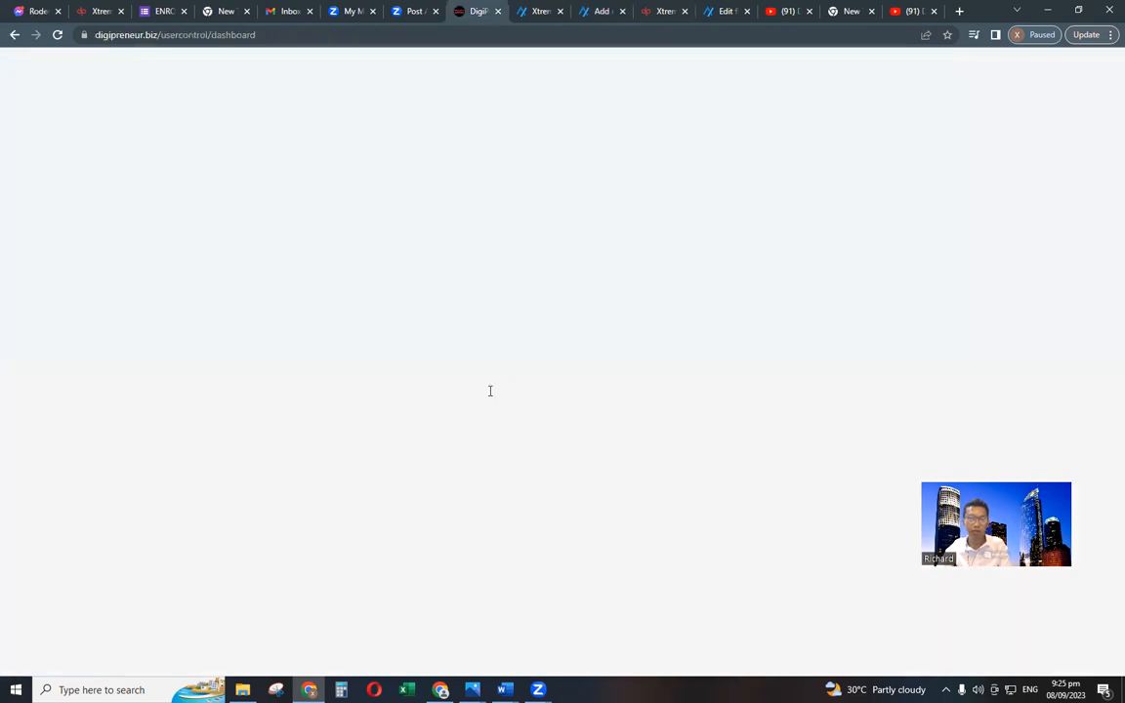
{"action": "left_click", "coordinate": [719, 331]}
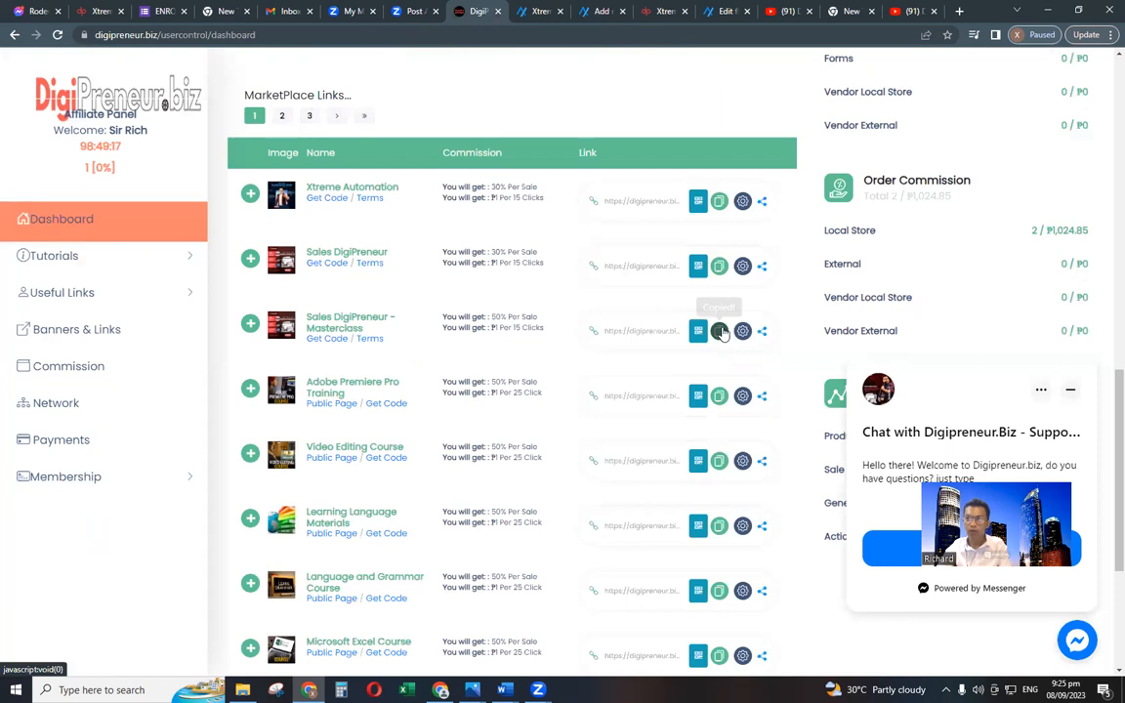
{"action": "left_click", "coordinate": [721, 333]}
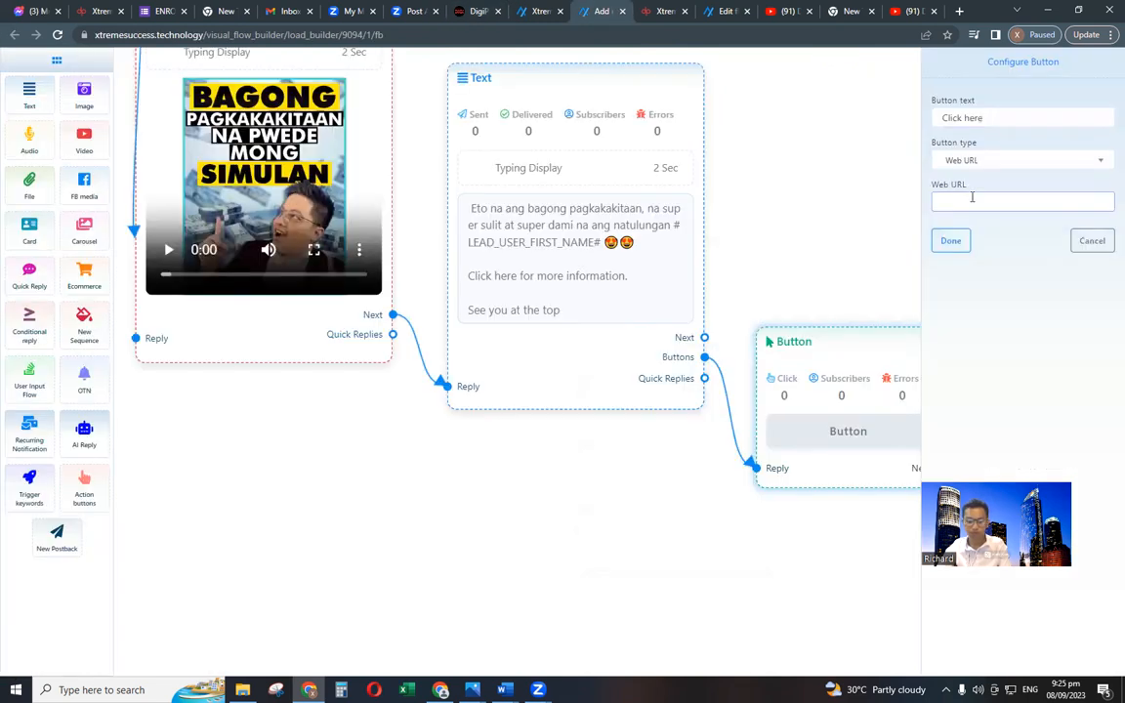
{"action": "left_click", "coordinate": [972, 197]}
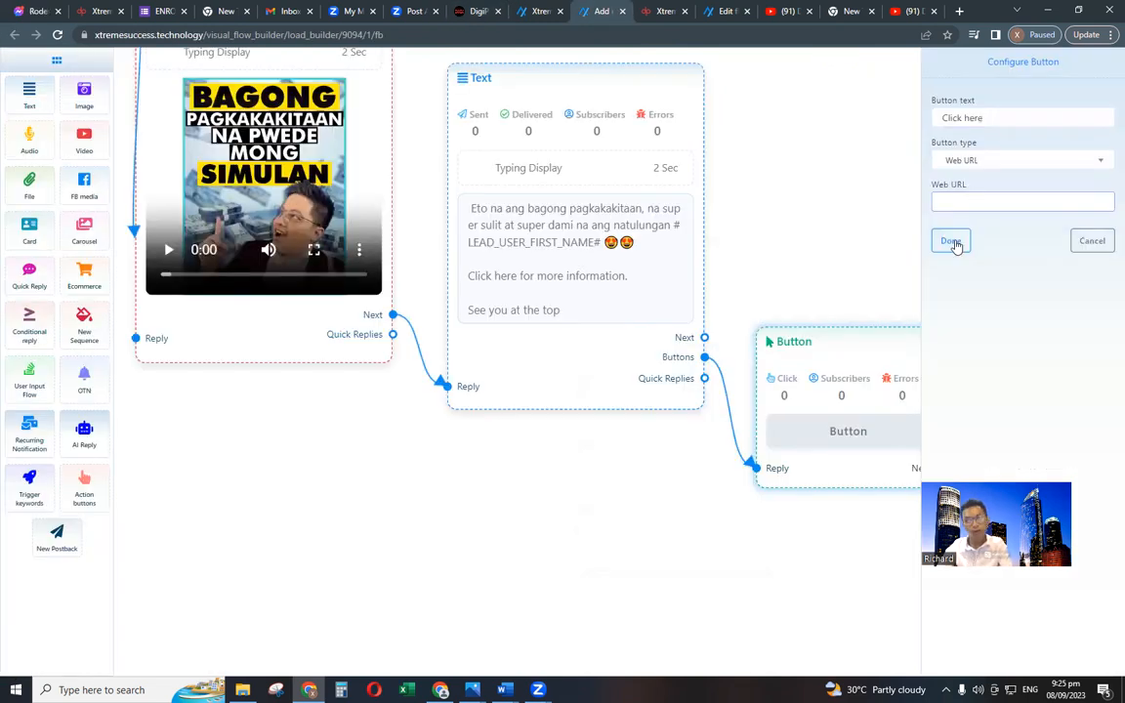
{"action": "key", "text": "ctrl+v"}
{"action": "left_click", "coordinate": [947, 241]}
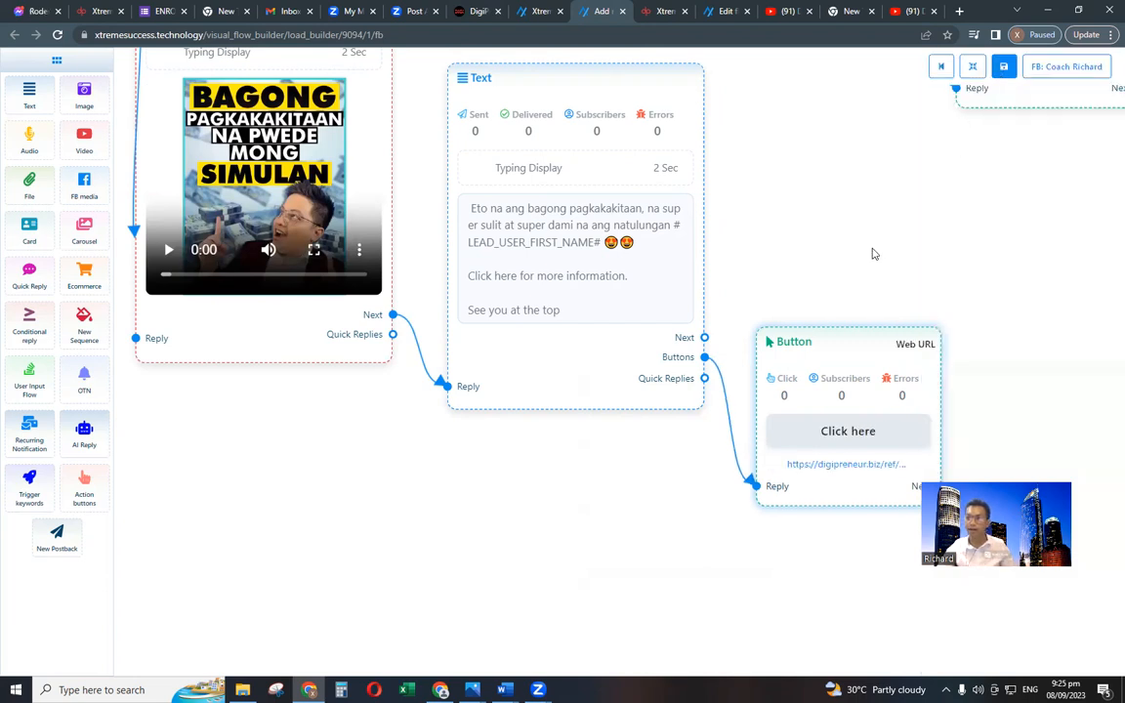
Try to save the bot flow.
{"action": "scroll", "coordinate": [874, 254], "scroll_direction": "down", "scroll_amount": 2}
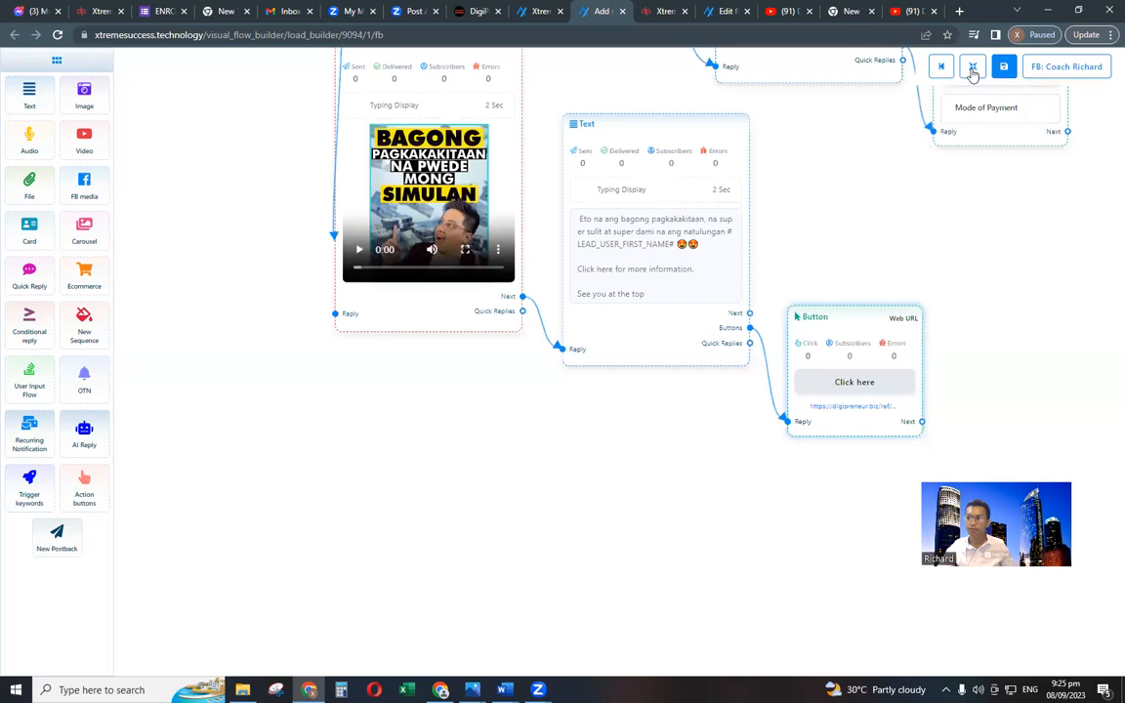
{"action": "left_click", "coordinate": [1005, 69]}
{"action": "left_click", "coordinate": [565, 450]}
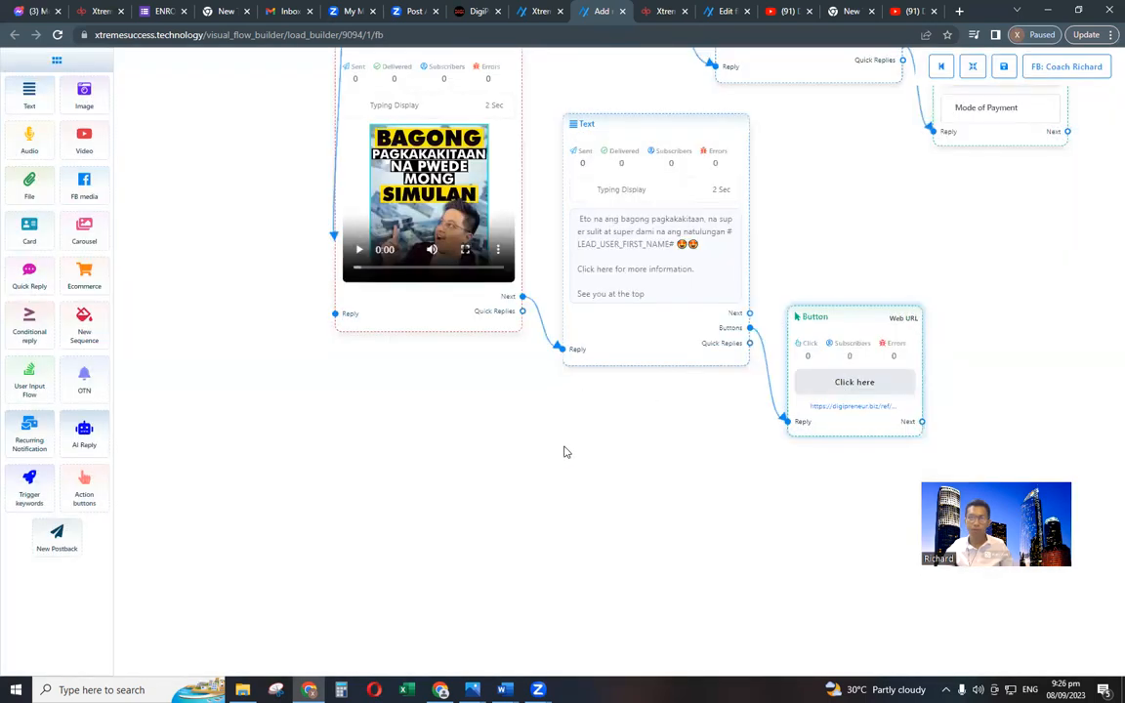
{"action": "scroll", "coordinate": [564, 452], "scroll_direction": "down", "scroll_amount": 2}
{"action": "scroll", "coordinate": [399, 384], "scroll_direction": "down", "scroll_amount": 2}
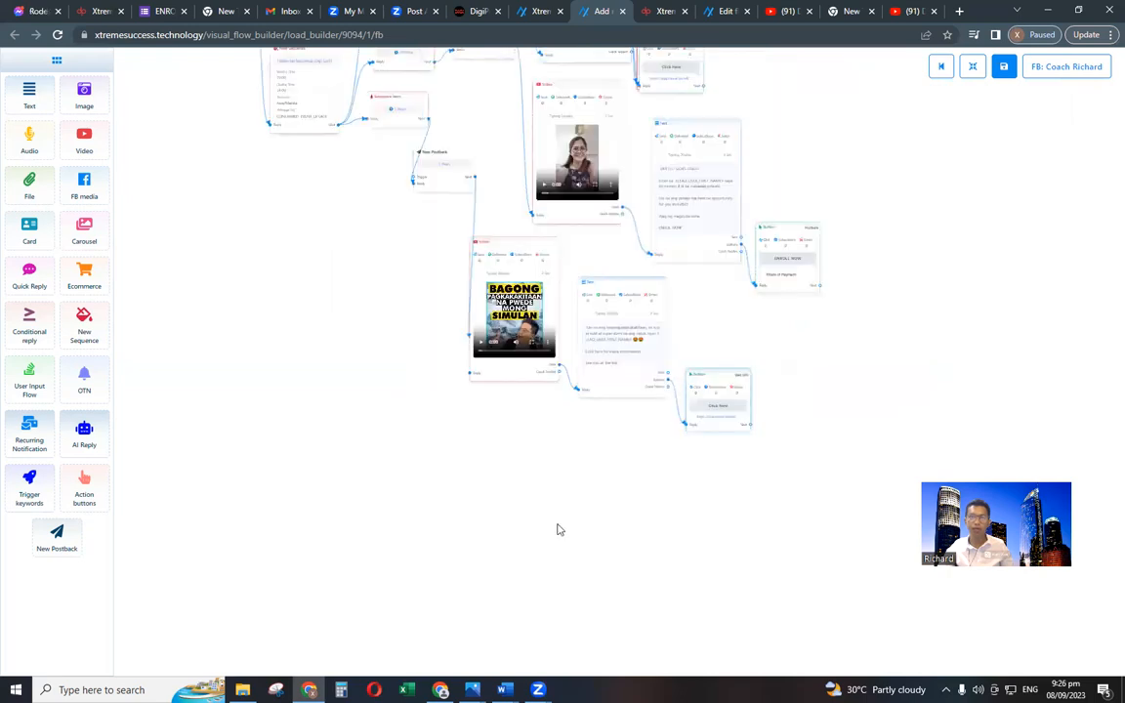
{"action": "scroll", "coordinate": [559, 529], "scroll_direction": "down", "scroll_amount": 2}
{"action": "scroll", "coordinate": [658, 357], "scroll_direction": "up", "scroll_amount": 1}
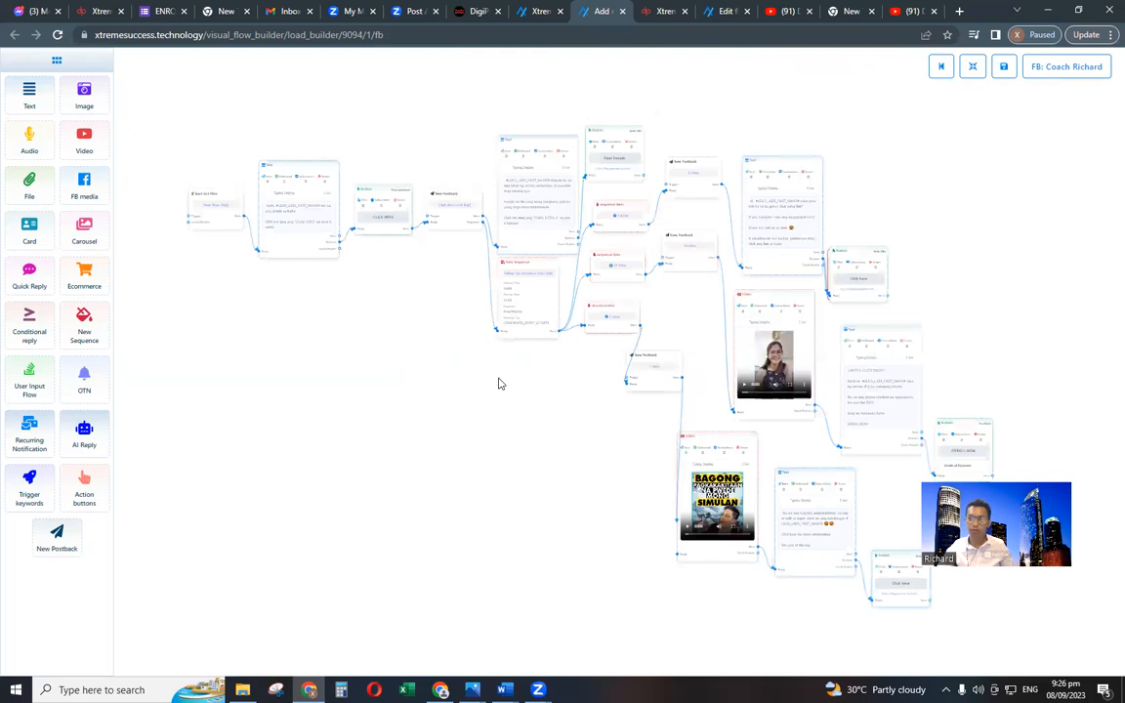
{"action": "scroll", "coordinate": [527, 410], "scroll_direction": "down", "scroll_amount": 2}
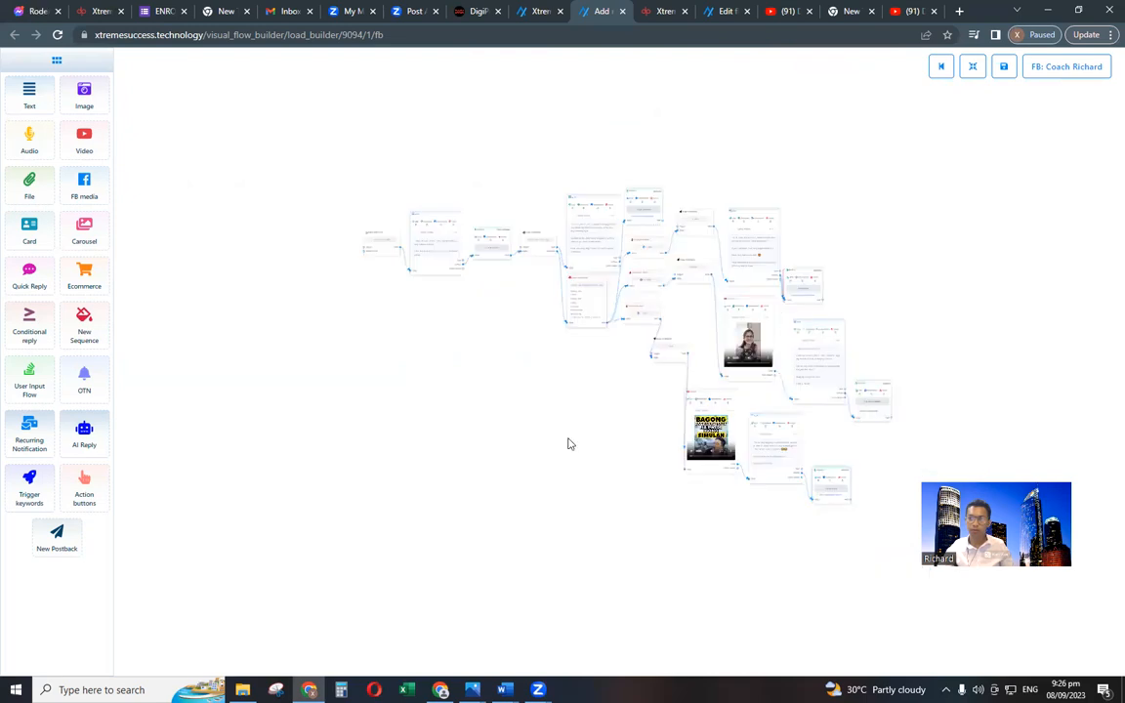
{"action": "left_click", "coordinate": [1005, 67]}
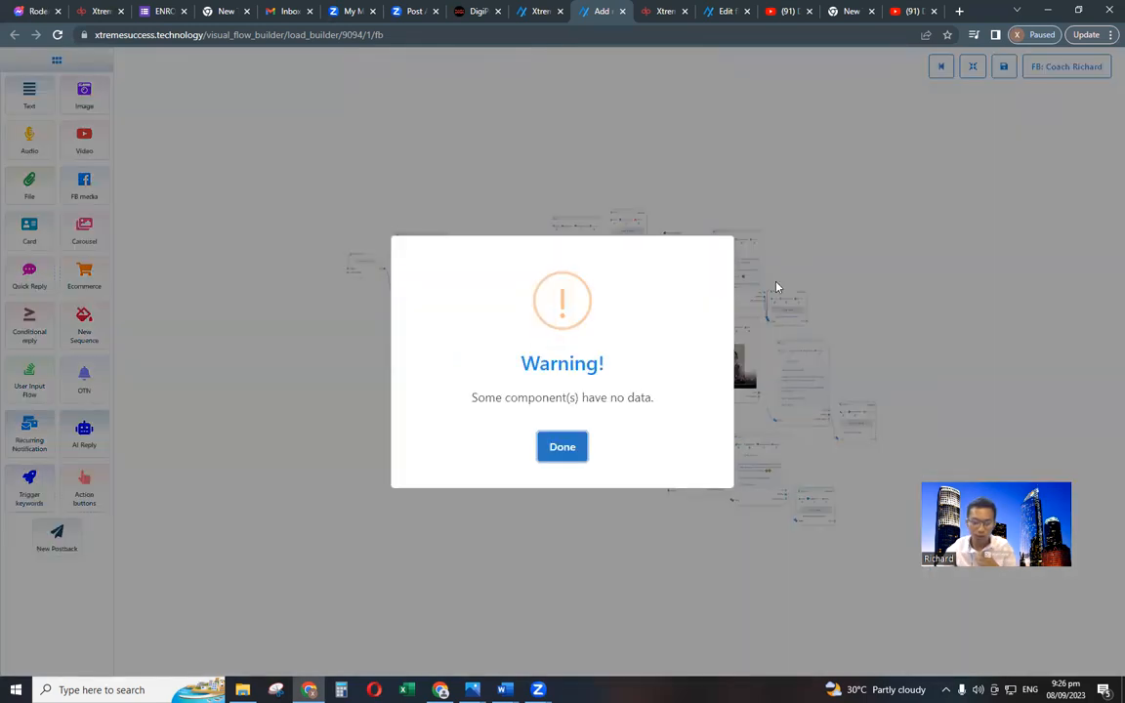
{"action": "left_click", "coordinate": [571, 449]}
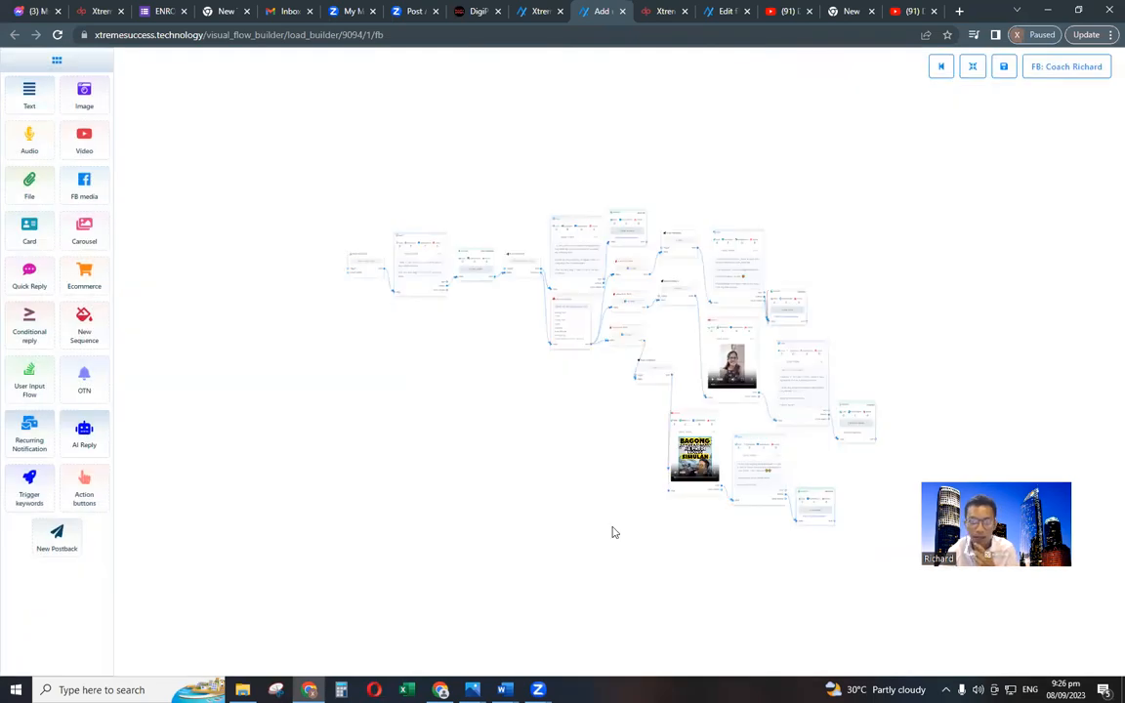
Examine the whole flow for a block that has no data.
{"action": "scroll", "coordinate": [620, 657], "scroll_direction": "down", "scroll_amount": 2}
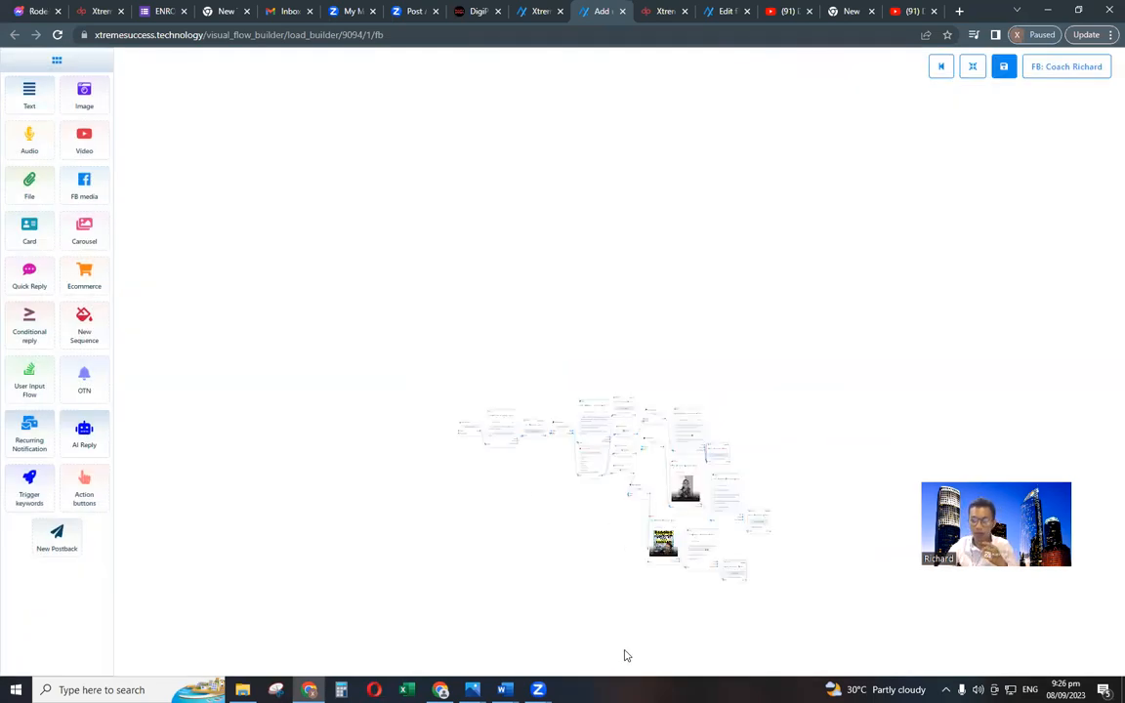
{"action": "scroll", "coordinate": [625, 653], "scroll_direction": "down", "scroll_amount": 1}
{"action": "scroll", "coordinate": [628, 648], "scroll_direction": "up", "scroll_amount": 1}
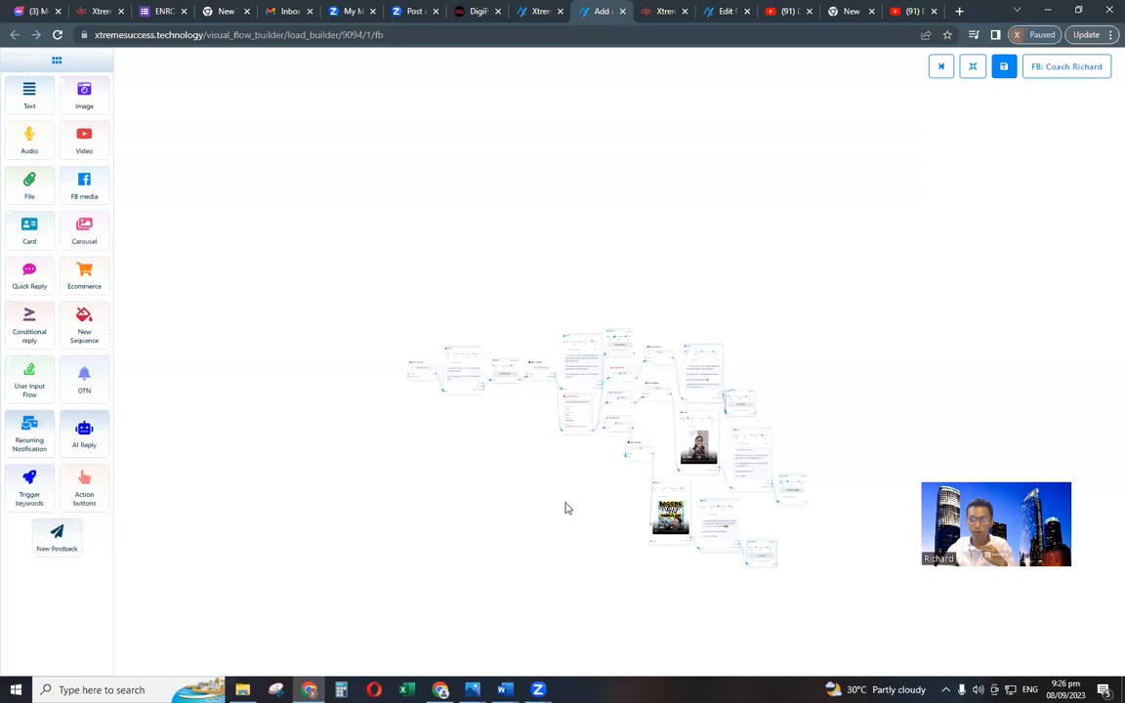
{"action": "scroll", "coordinate": [576, 449], "scroll_direction": "up", "scroll_amount": 1}
{"action": "left_click_drag", "start_coordinate": [510, 625], "coordinate": [529, 476]}
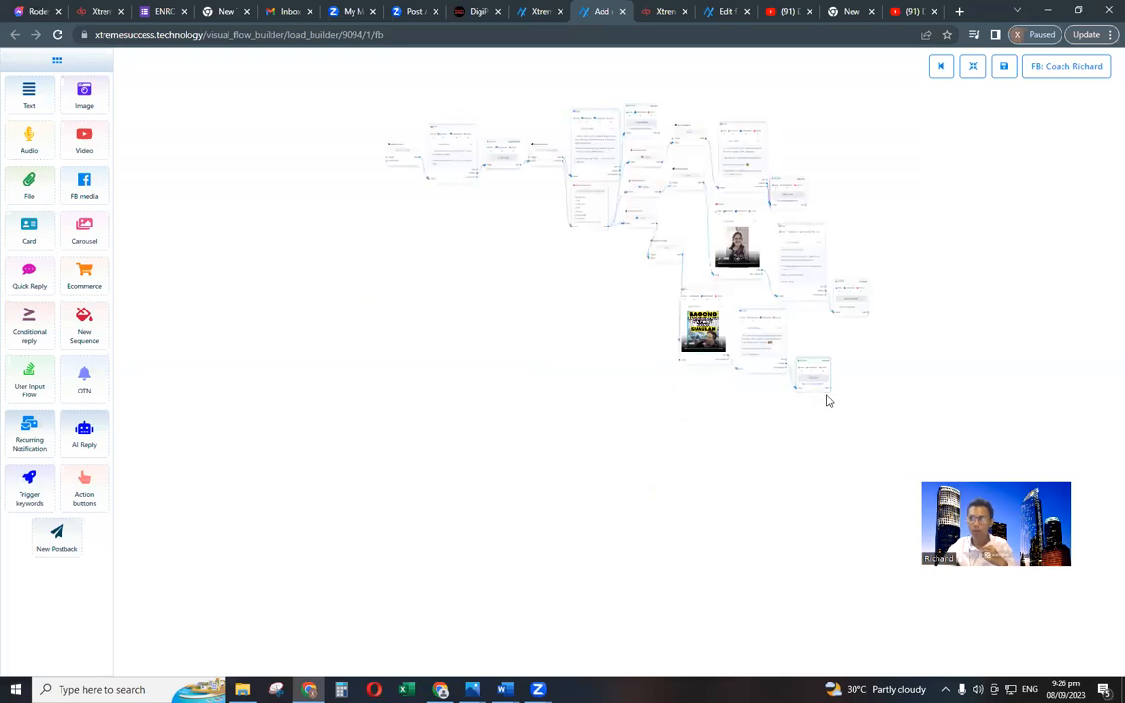
{"action": "left_click_drag", "start_coordinate": [850, 350], "coordinate": [822, 392]}
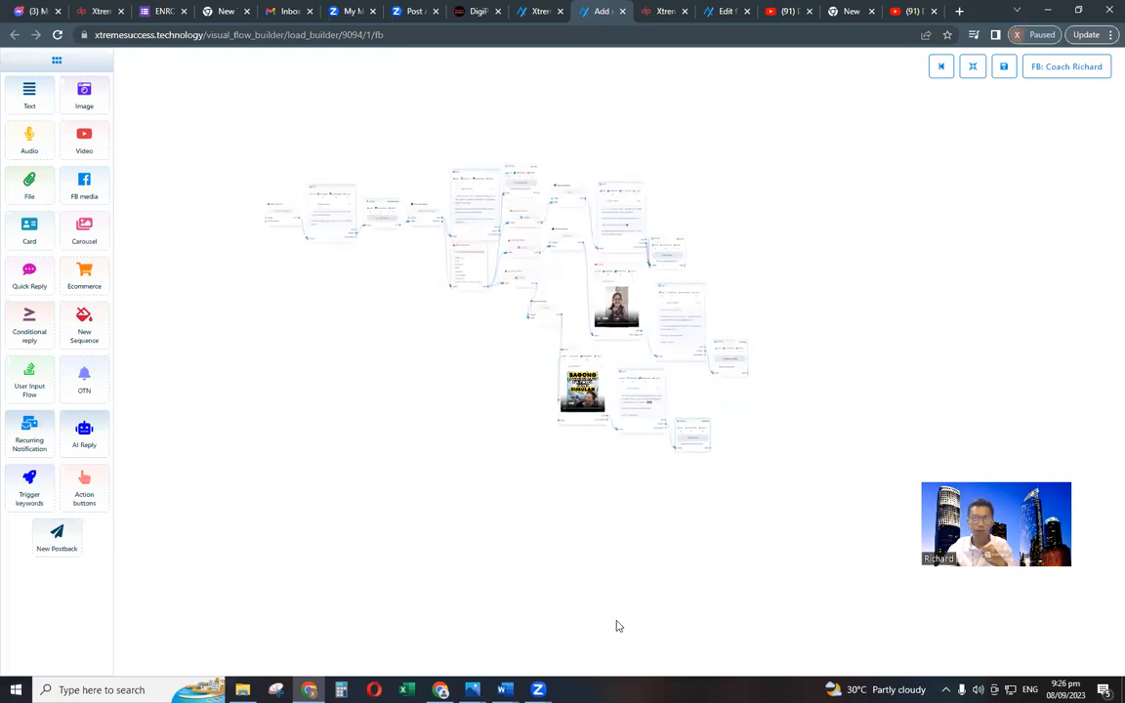
{"action": "scroll", "coordinate": [389, 496], "scroll_direction": "up", "scroll_amount": 3}
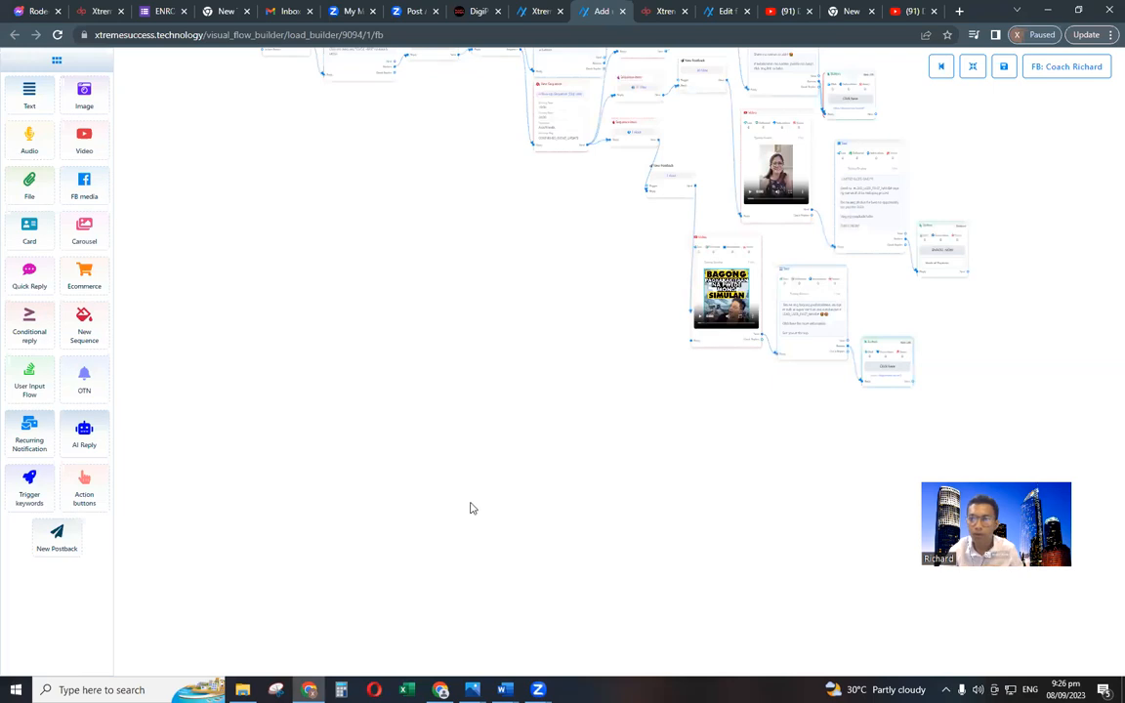
{"action": "scroll", "coordinate": [470, 508], "scroll_direction": "up", "scroll_amount": 2}
{"action": "scroll", "coordinate": [548, 370], "scroll_direction": "up", "scroll_amount": 1}
{"action": "left_click_drag", "start_coordinate": [478, 440], "coordinate": [476, 482]}
{"action": "left_click_drag", "start_coordinate": [408, 510], "coordinate": [459, 601]}
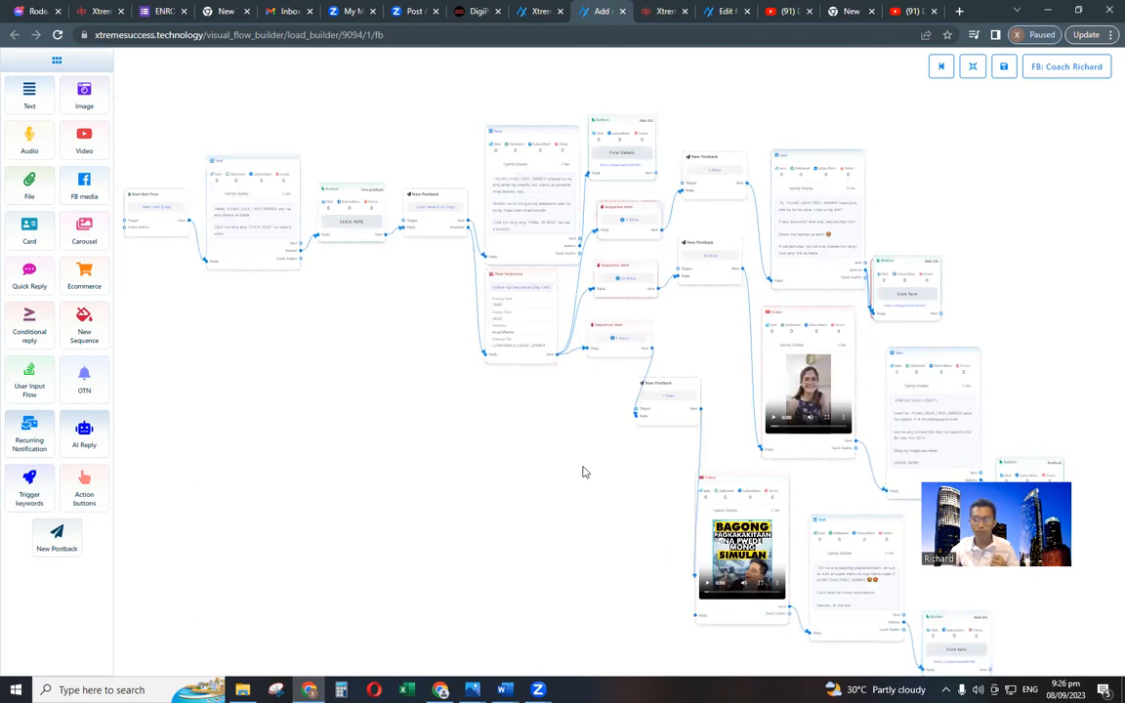
{"action": "left_click_drag", "start_coordinate": [498, 442], "coordinate": [302, 300]}
Move the 5-minute follow-up message's "Click here" button aside and delete the empty Button block beneath it.
{"action": "left_click_drag", "start_coordinate": [817, 190], "coordinate": [930, 169]}
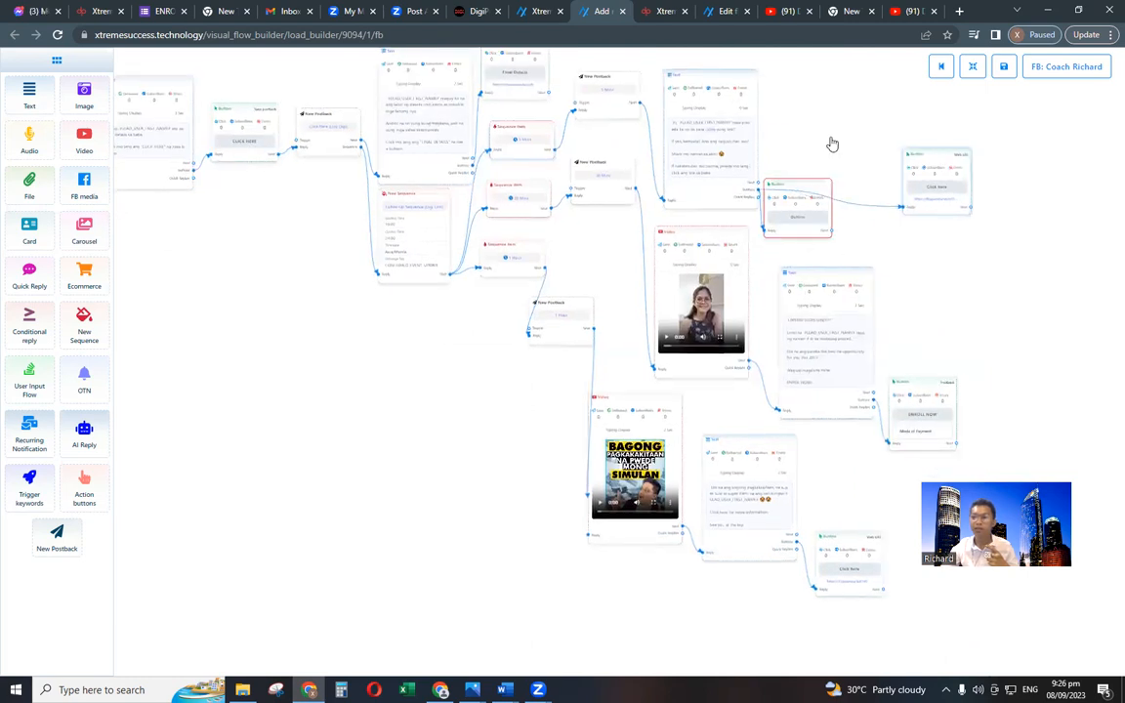
{"action": "scroll", "coordinate": [848, 184], "scroll_direction": "up", "scroll_amount": 2}
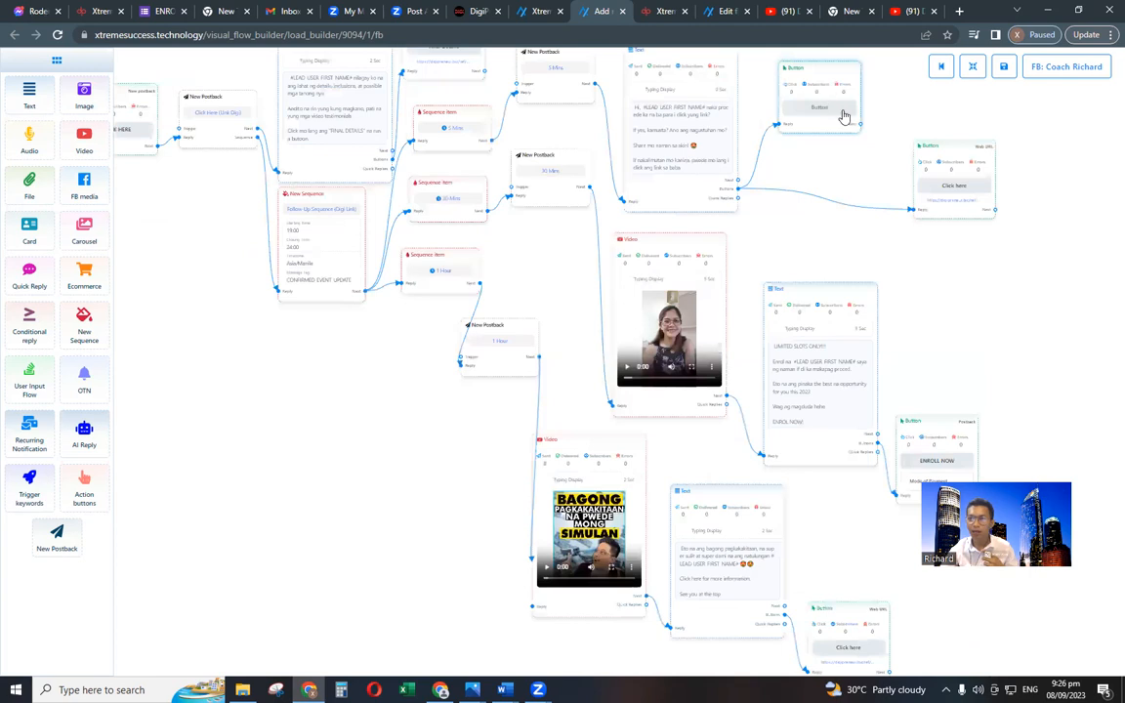
{"action": "right_click", "coordinate": [844, 114]}
{"action": "left_click", "coordinate": [847, 111]}
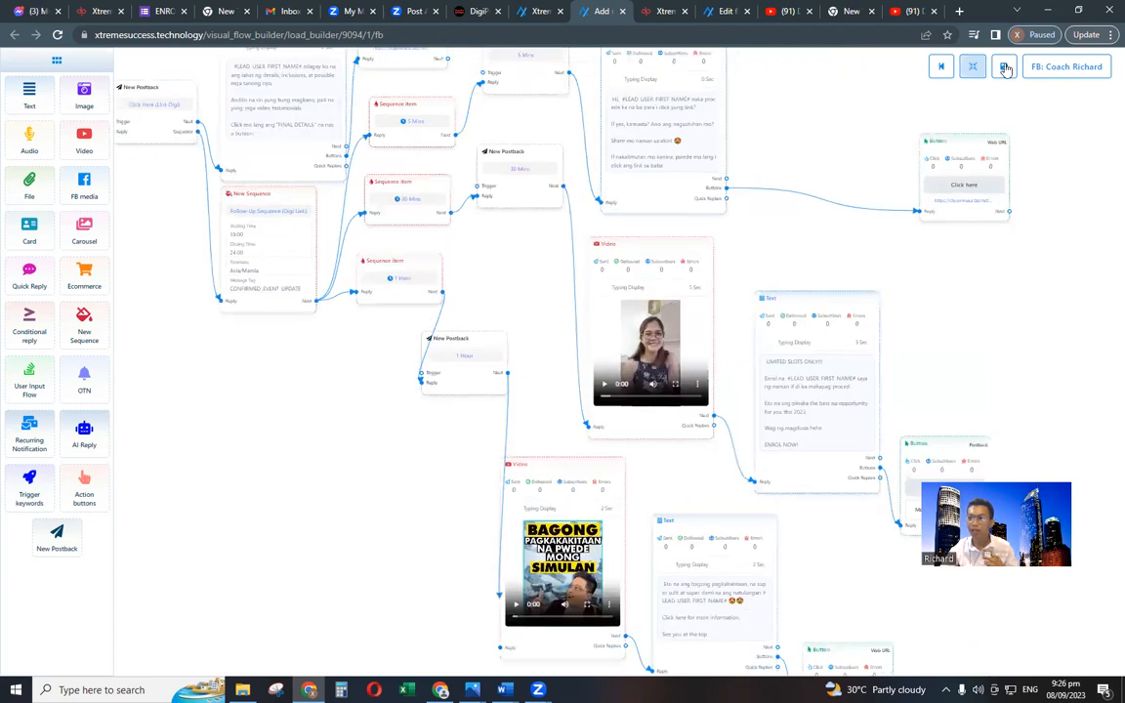
Save the flow and arrange its blocks automatically.
{"action": "left_click", "coordinate": [1004, 66]}
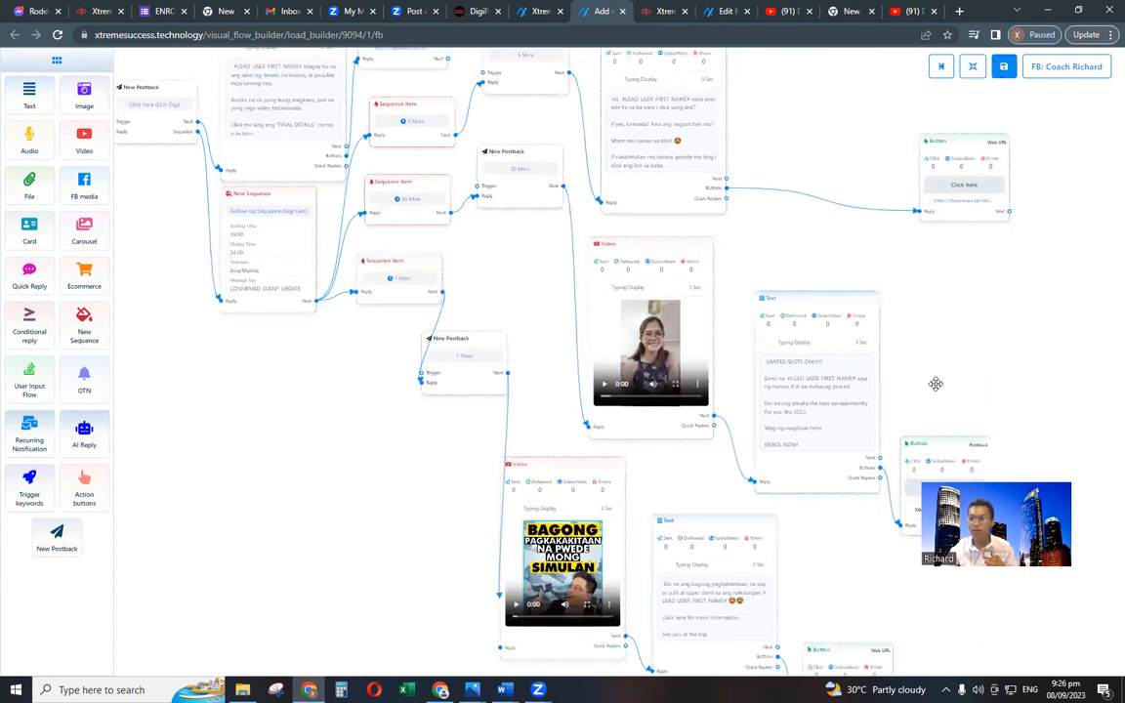
{"action": "scroll", "coordinate": [936, 384], "scroll_direction": "down", "scroll_amount": 3}
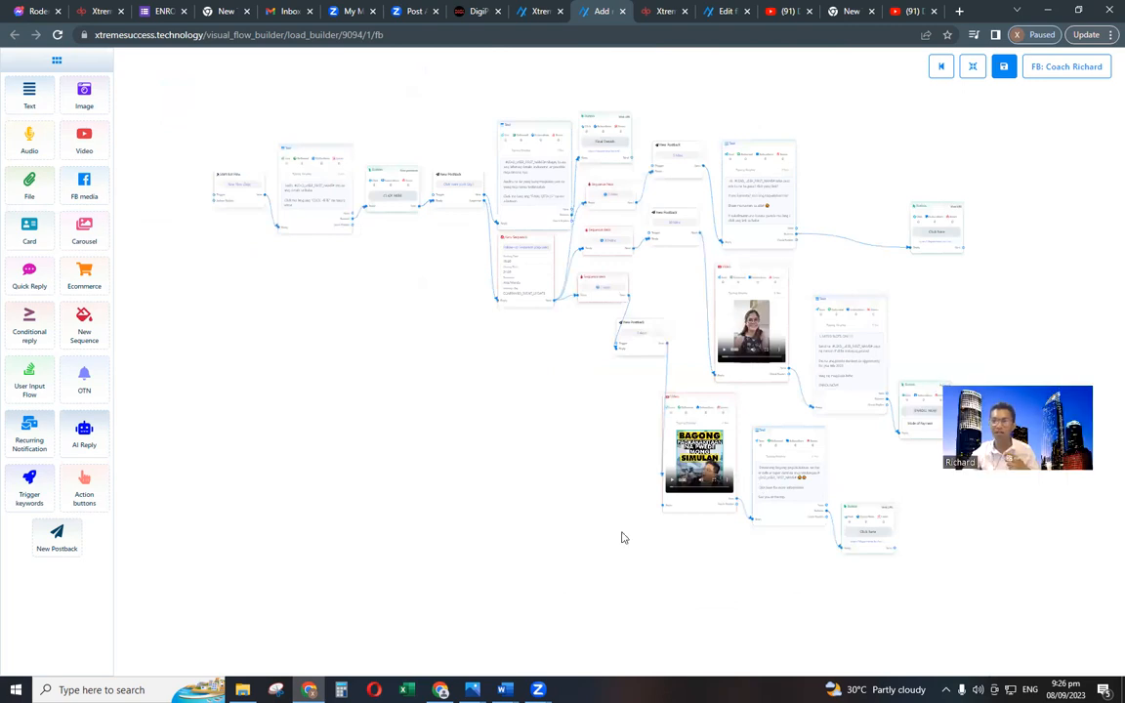
{"action": "left_click_drag", "start_coordinate": [606, 519], "coordinate": [623, 535]}
{"action": "scroll", "coordinate": [625, 540], "scroll_direction": "up", "scroll_amount": 3}
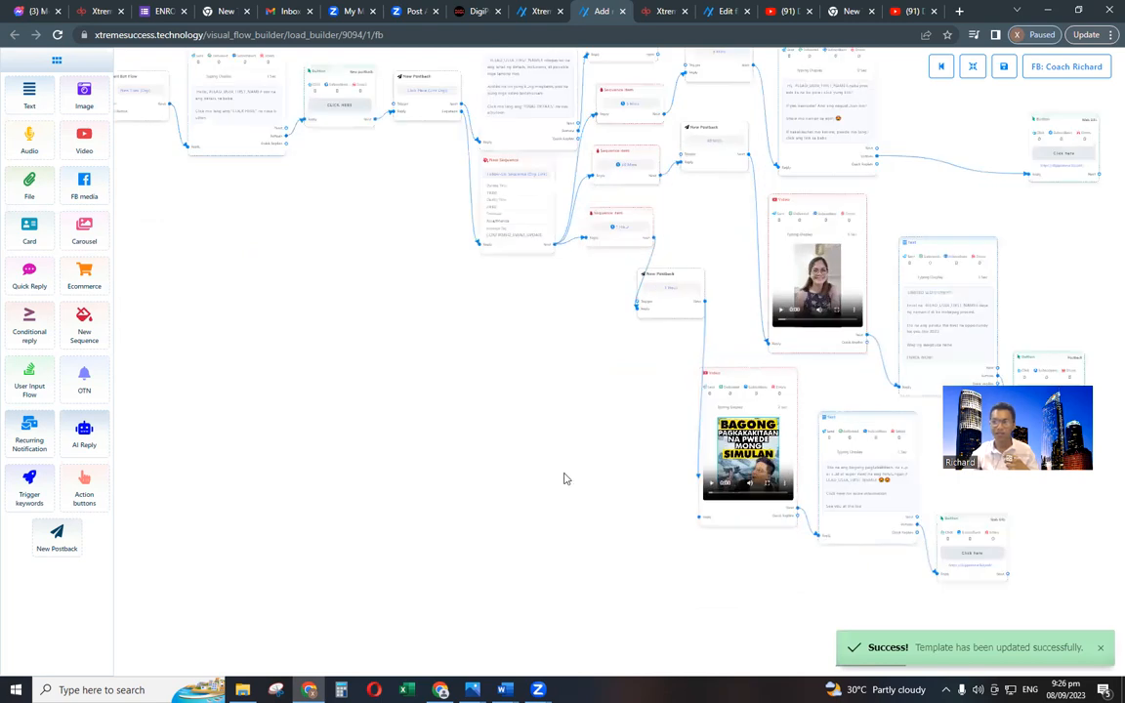
{"action": "scroll", "coordinate": [566, 478], "scroll_direction": "down", "scroll_amount": 2}
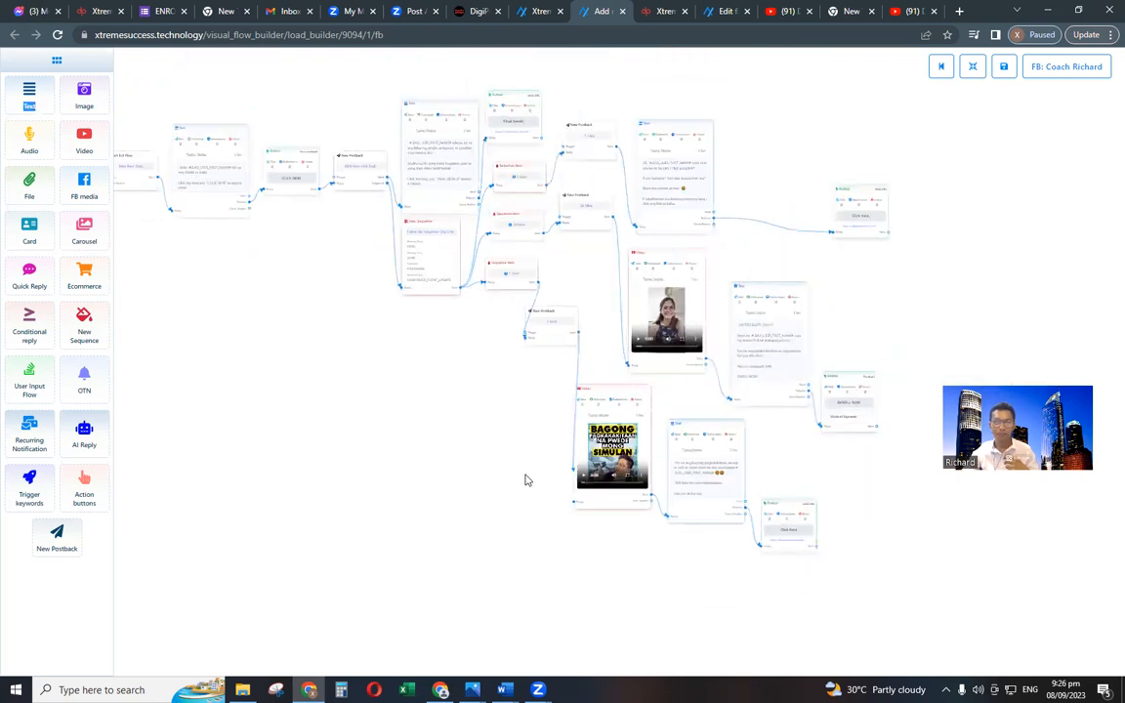
{"action": "left_click_drag", "start_coordinate": [528, 478], "coordinate": [608, 510]}
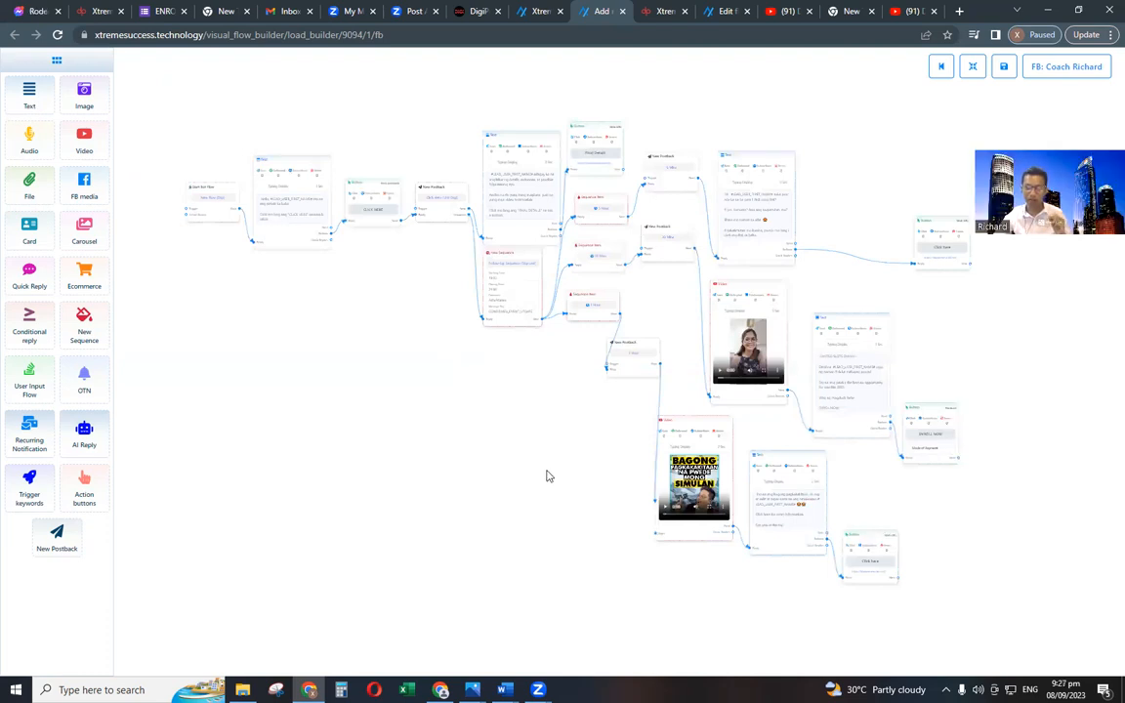
{"action": "scroll", "coordinate": [532, 438], "scroll_direction": "up", "scroll_amount": 3}
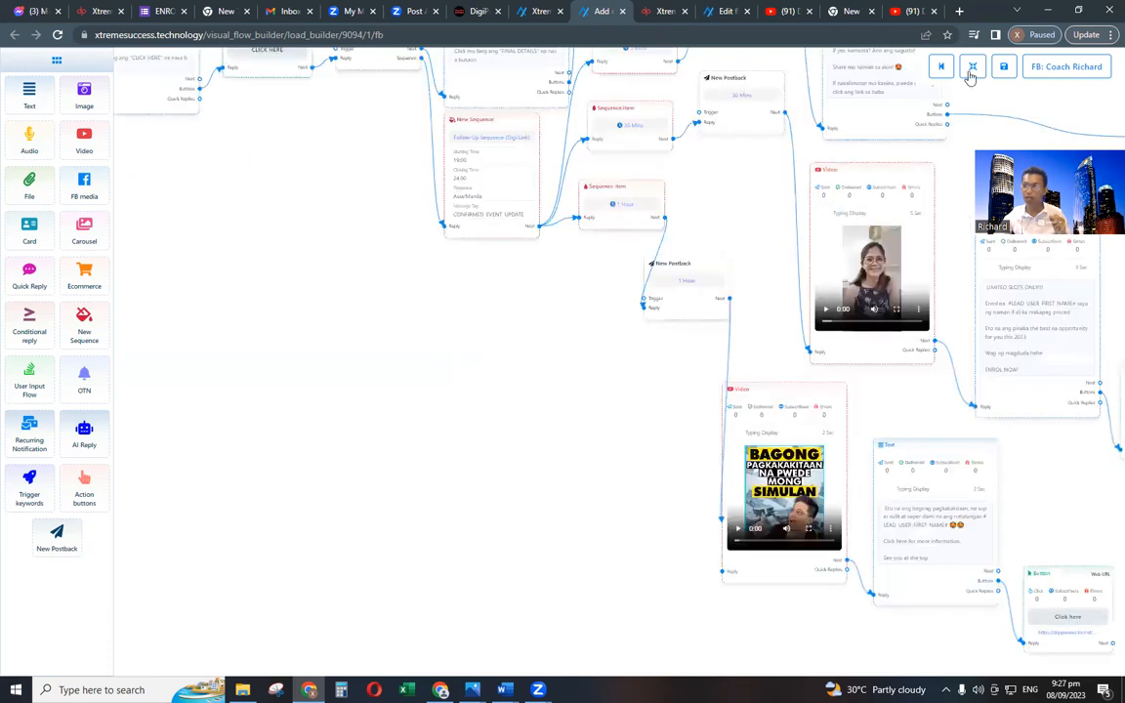
{"action": "left_click_drag", "start_coordinate": [626, 311], "coordinate": [638, 515]}
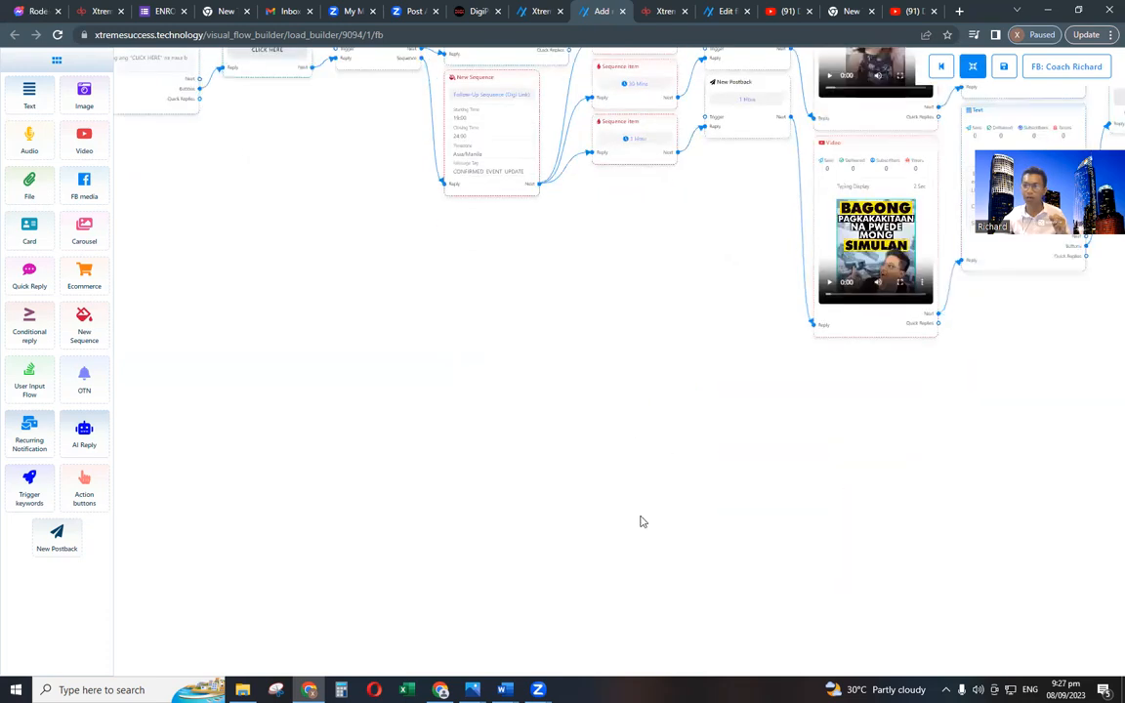
Add a fourth sequence item to the Follow-Up Sequence (Digi Link) block and schedule it as non-promotional daily on Day-1.
{"action": "scroll", "coordinate": [590, 432], "scroll_direction": "up", "scroll_amount": 1}
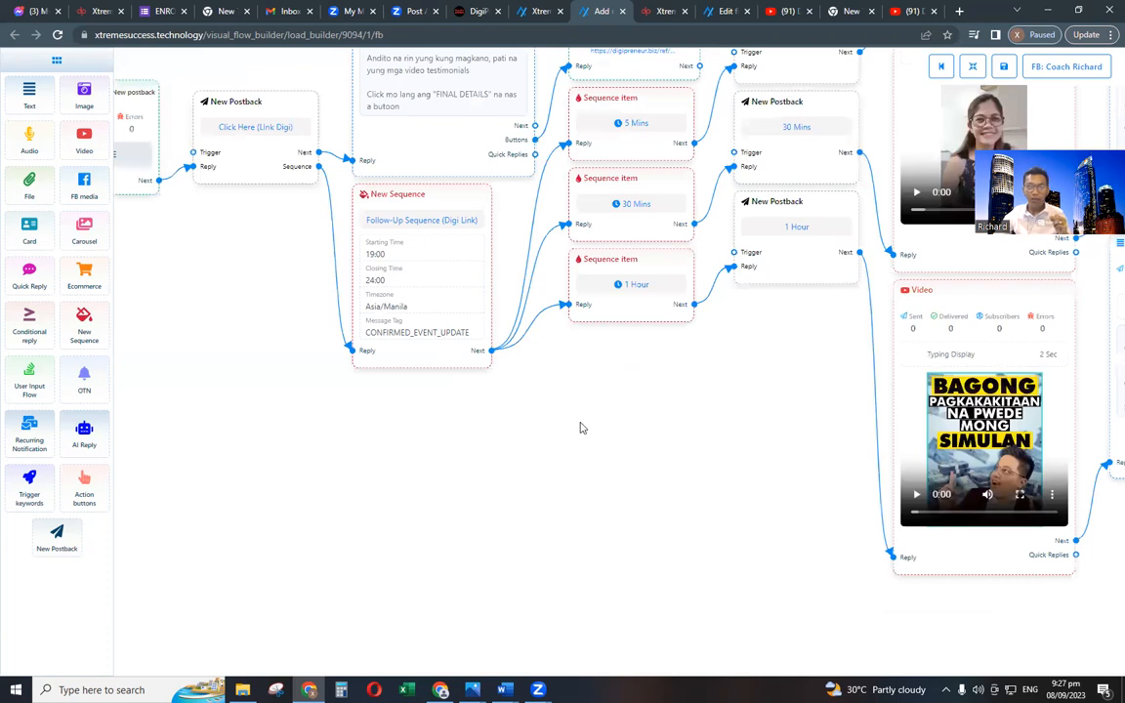
{"action": "scroll", "coordinate": [581, 427], "scroll_direction": "up", "scroll_amount": 1}
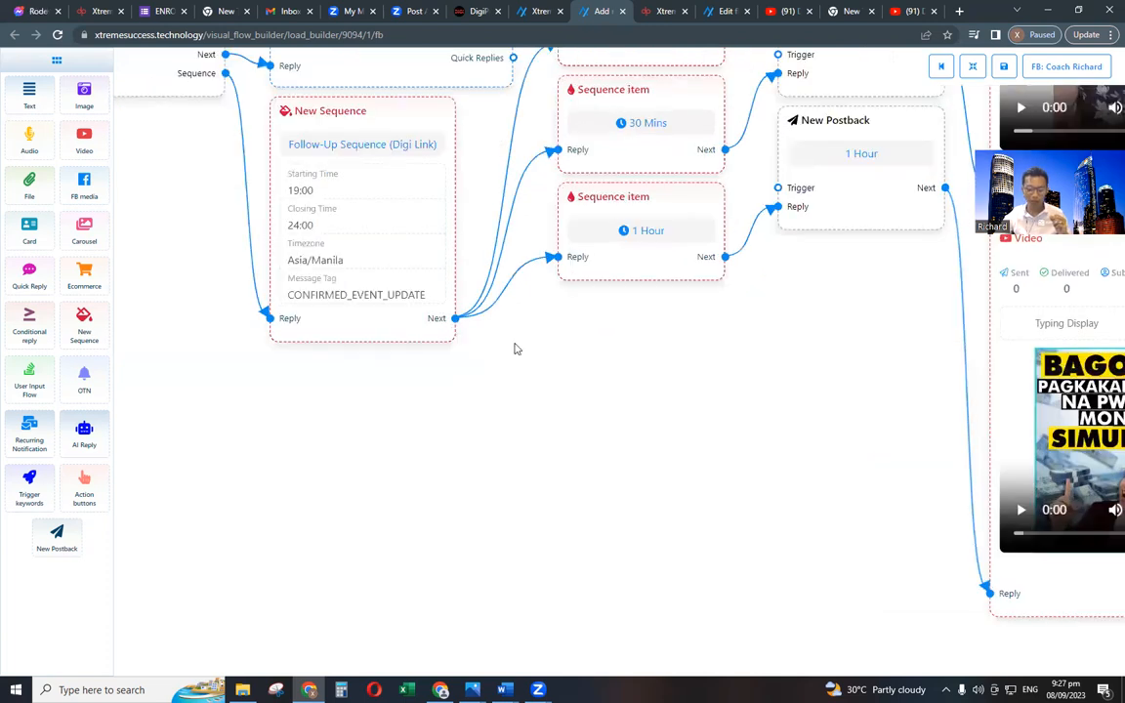
{"action": "left_click_drag", "start_coordinate": [515, 349], "coordinate": [528, 352]}
{"action": "left_click_drag", "start_coordinate": [666, 403], "coordinate": [673, 399]}
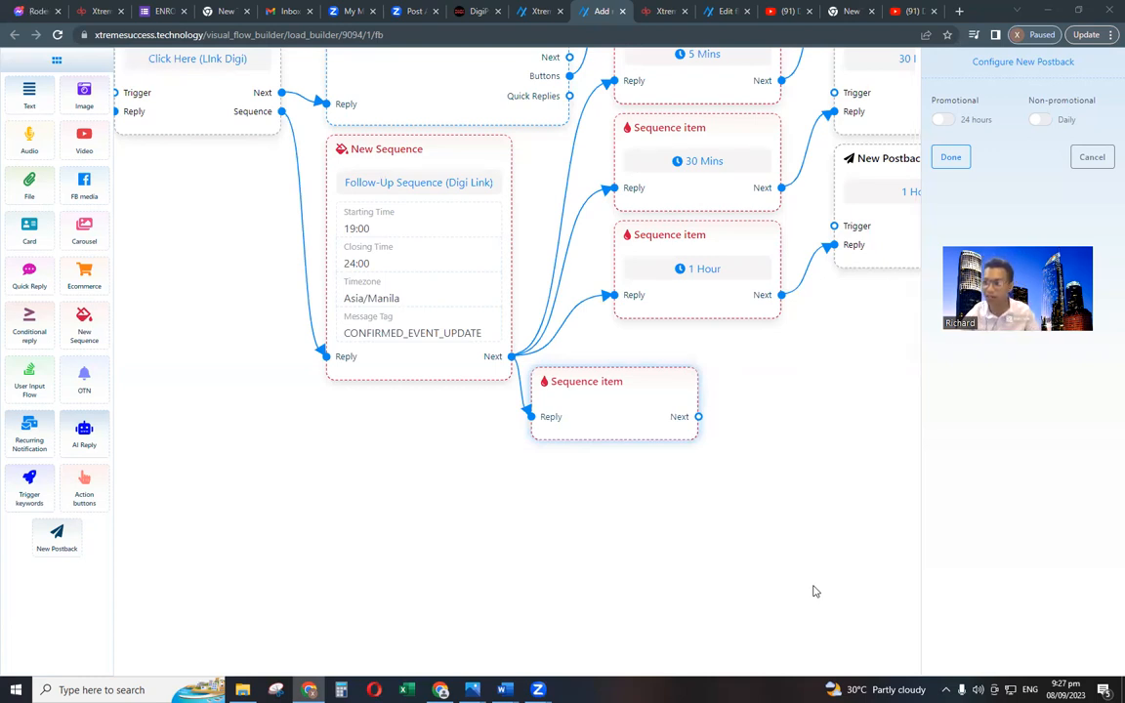
{"action": "left_click", "coordinate": [1041, 119]}
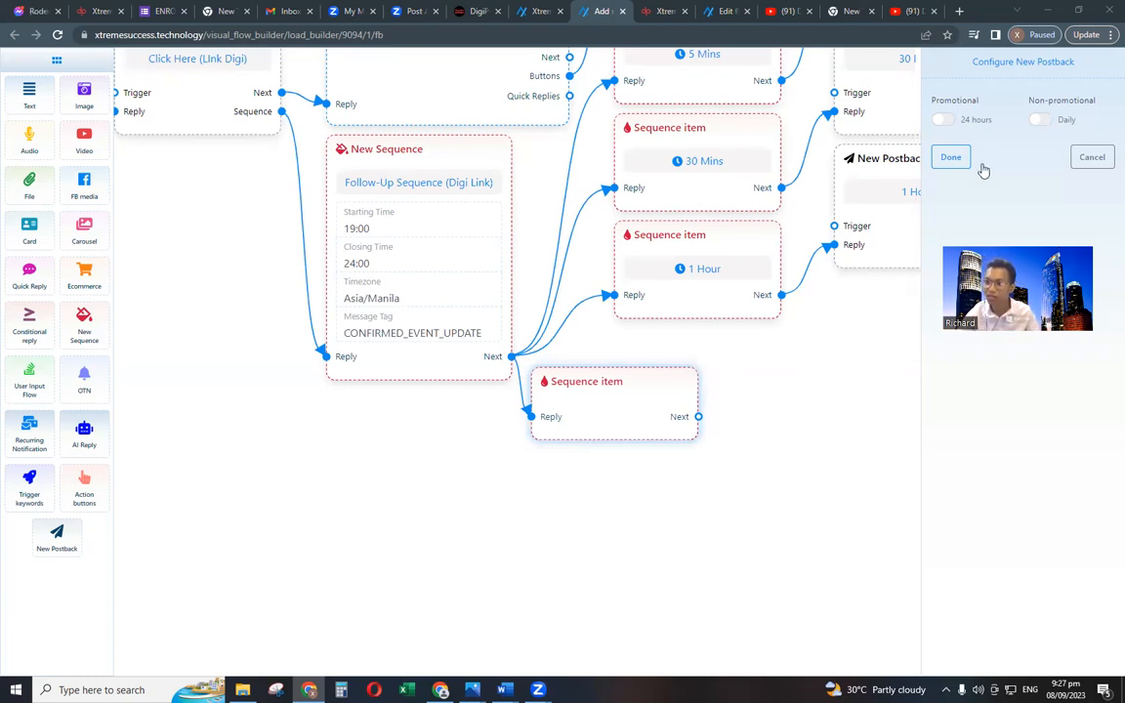
{"action": "left_click", "coordinate": [982, 161]}
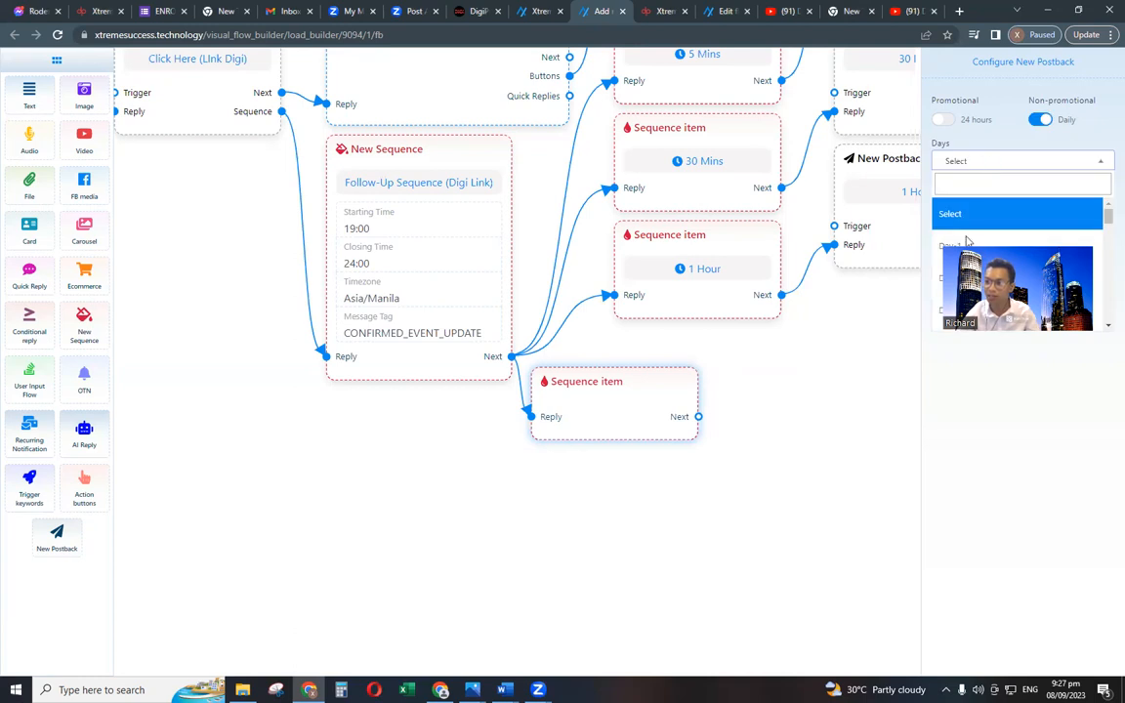
{"action": "left_click", "coordinate": [953, 246]}
{"action": "left_click", "coordinate": [949, 200]}
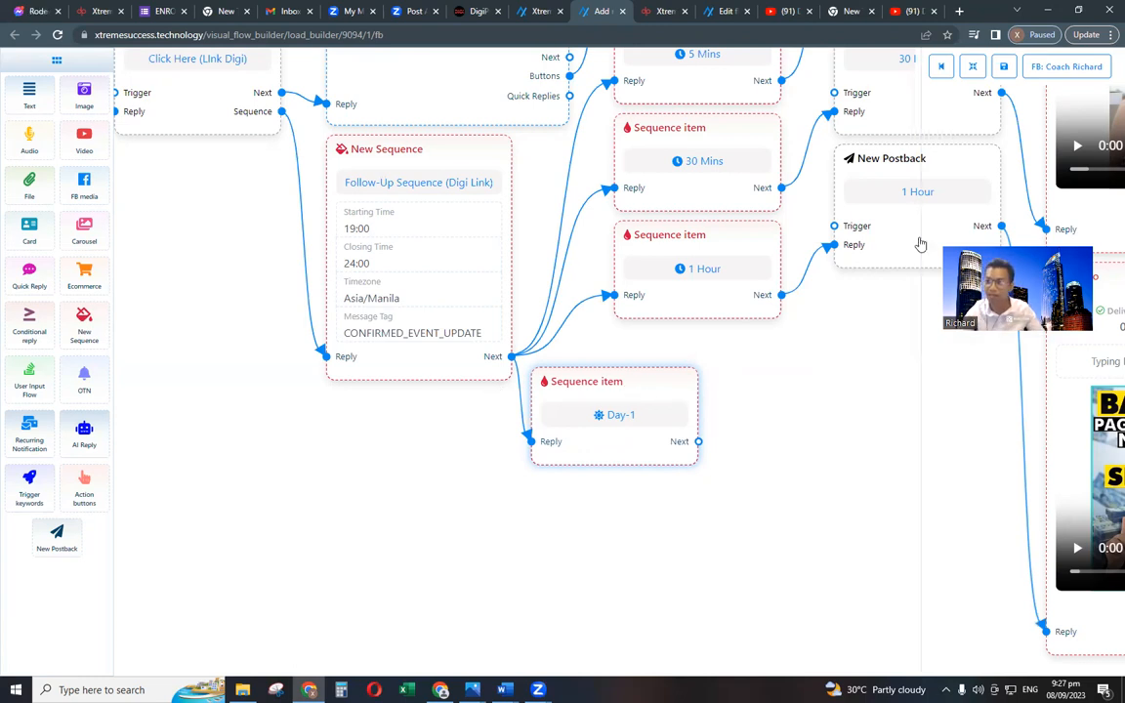
{"action": "left_click", "coordinate": [953, 200]}
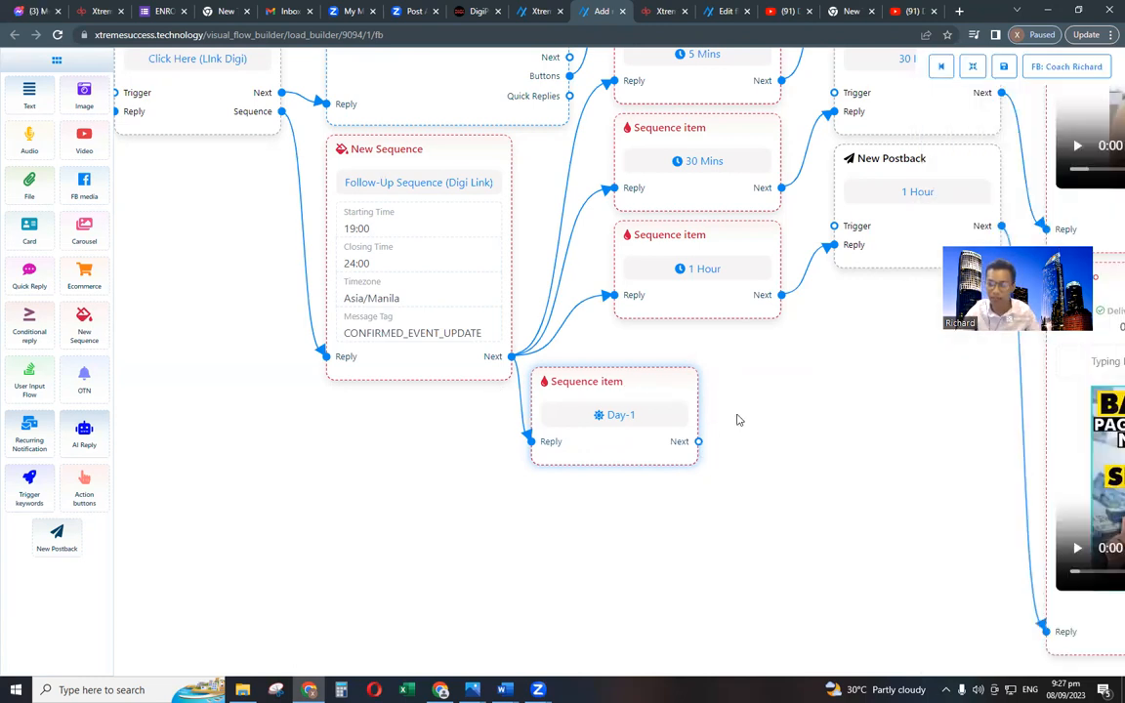
Connect a New Postback block to the Day-1 sequence item and title it Day 1.
{"action": "left_click_drag", "start_coordinate": [739, 418], "coordinate": [741, 412]}
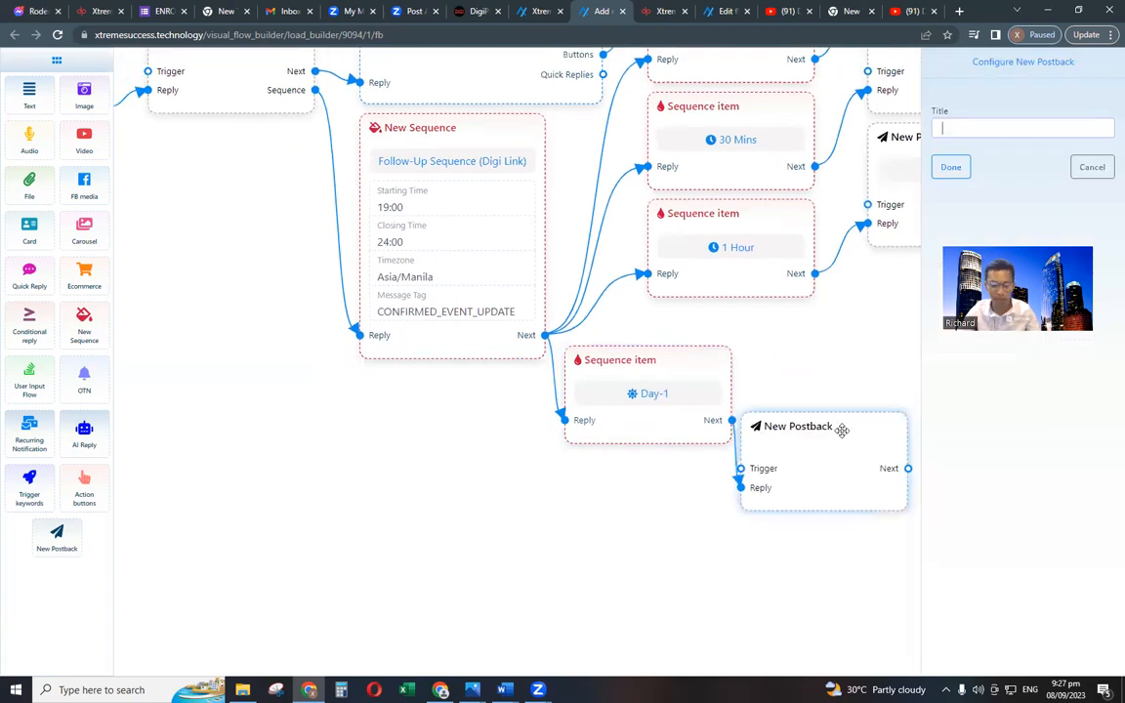
{"action": "type", "text": "day"}
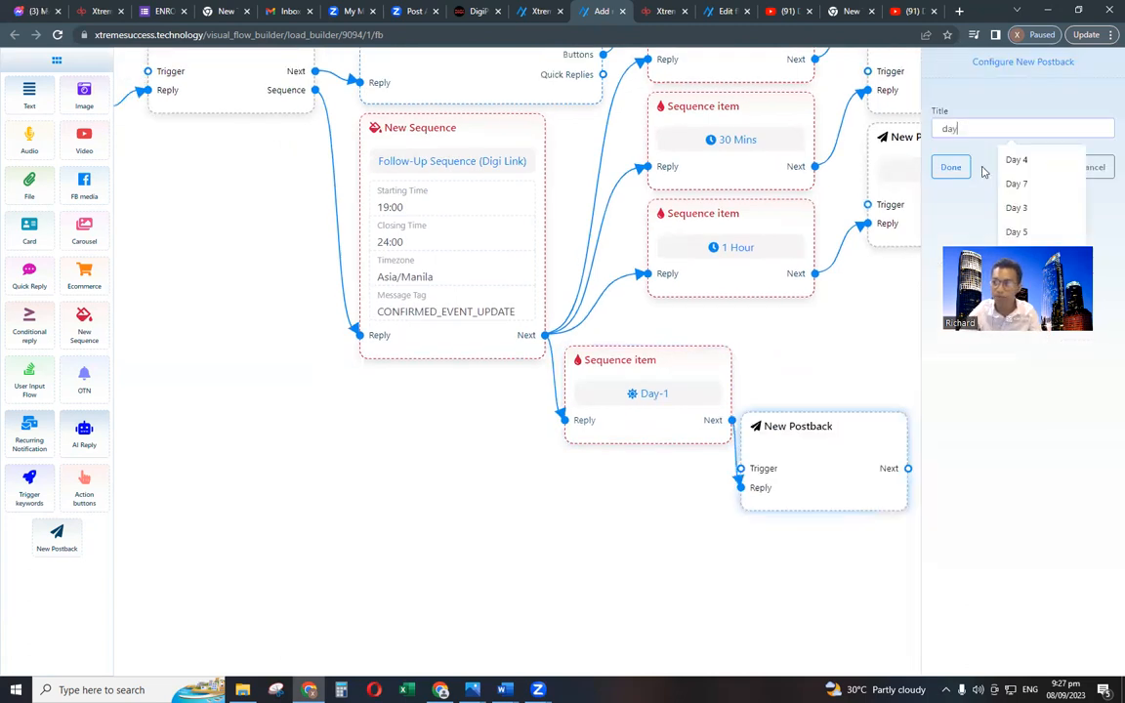
{"action": "type", "text": " 1"}
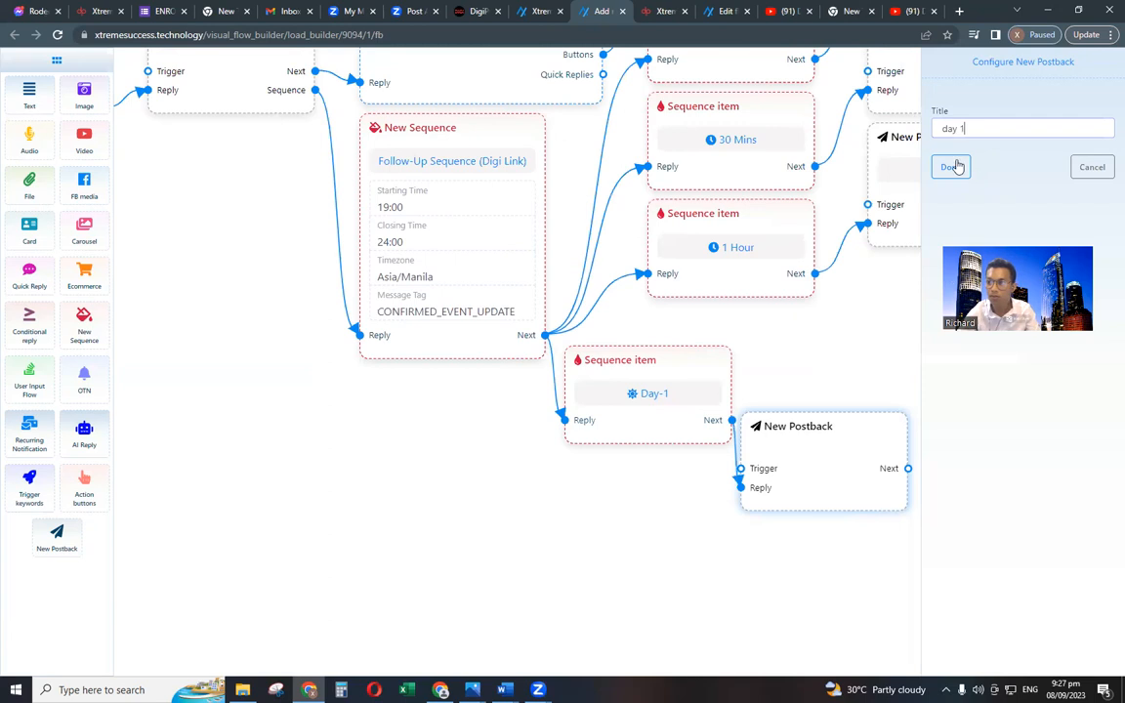
{"action": "key", "text": "Return"}
Connect a Text block to the Day 1 postback's Next output and open its message settings.
{"action": "left_click_drag", "start_coordinate": [947, 370], "coordinate": [593, 371]}
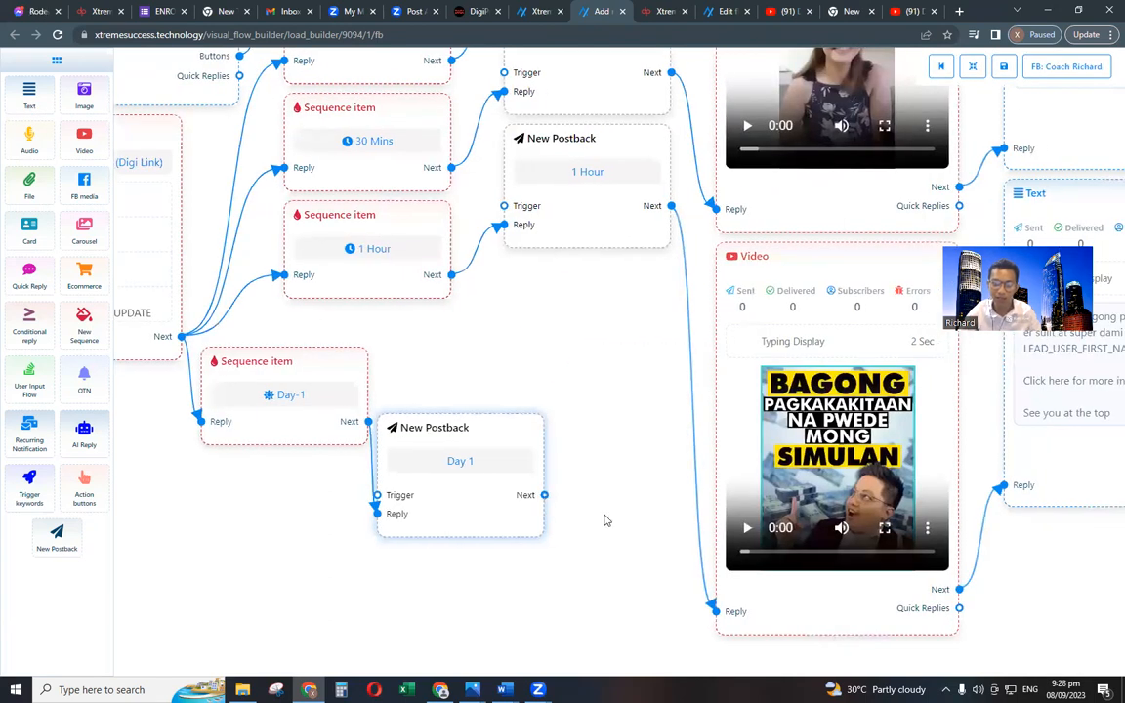
{"action": "left_click_drag", "start_coordinate": [545, 495], "coordinate": [640, 547]}
{"action": "left_click", "coordinate": [644, 557]}
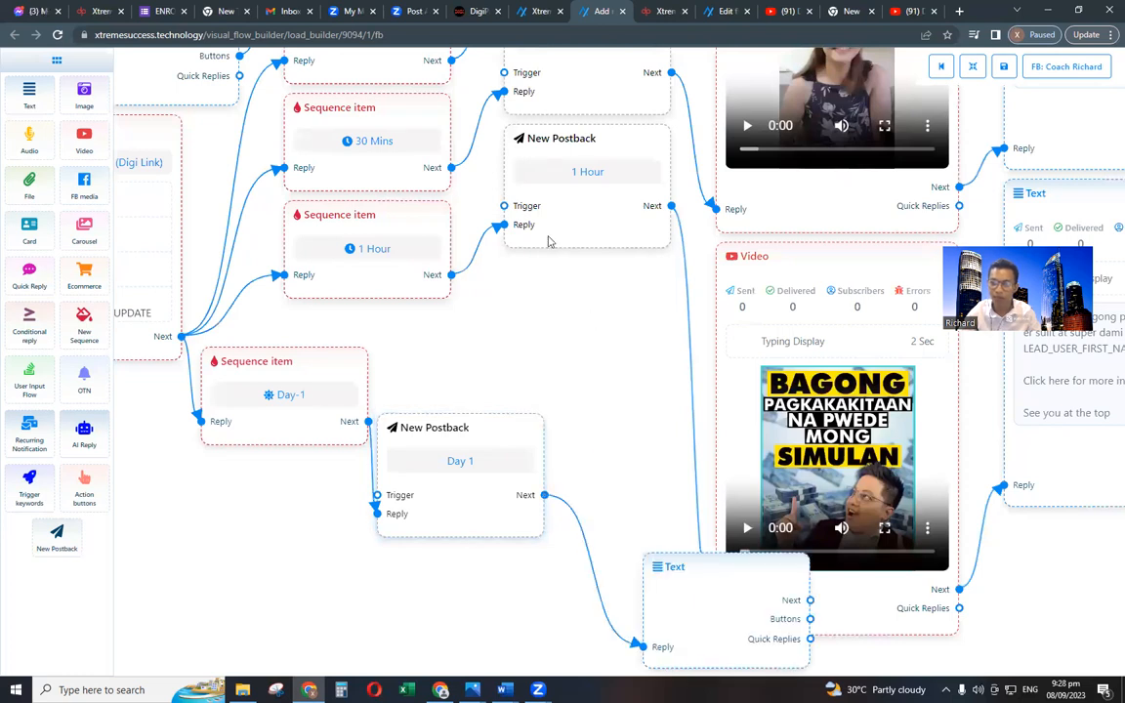
{"action": "left_click_drag", "start_coordinate": [664, 441], "coordinate": [673, 337]}
{"action": "left_click_drag", "start_coordinate": [801, 548], "coordinate": [737, 410]}
{"action": "double_click", "coordinate": [750, 415]}
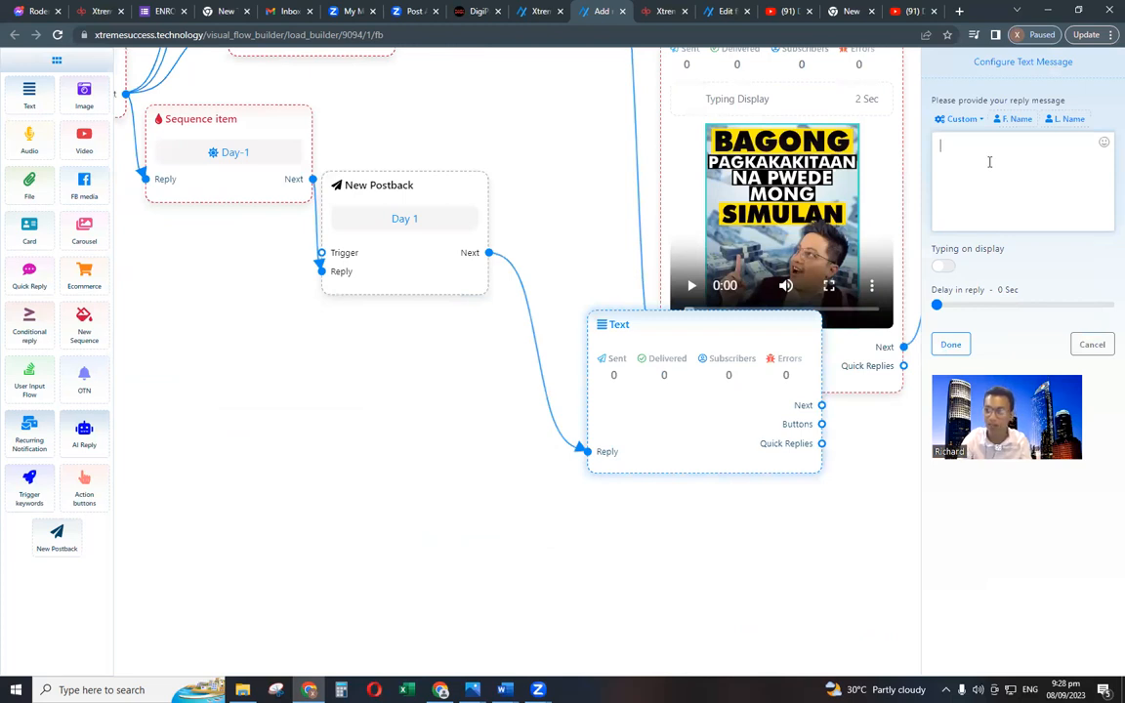
Write the reply message "Wow amazing itong testimony na ito. Hopefully super mo blessed mo rin" with the second sentence on a new line.
{"action": "type", "text": "w a"}
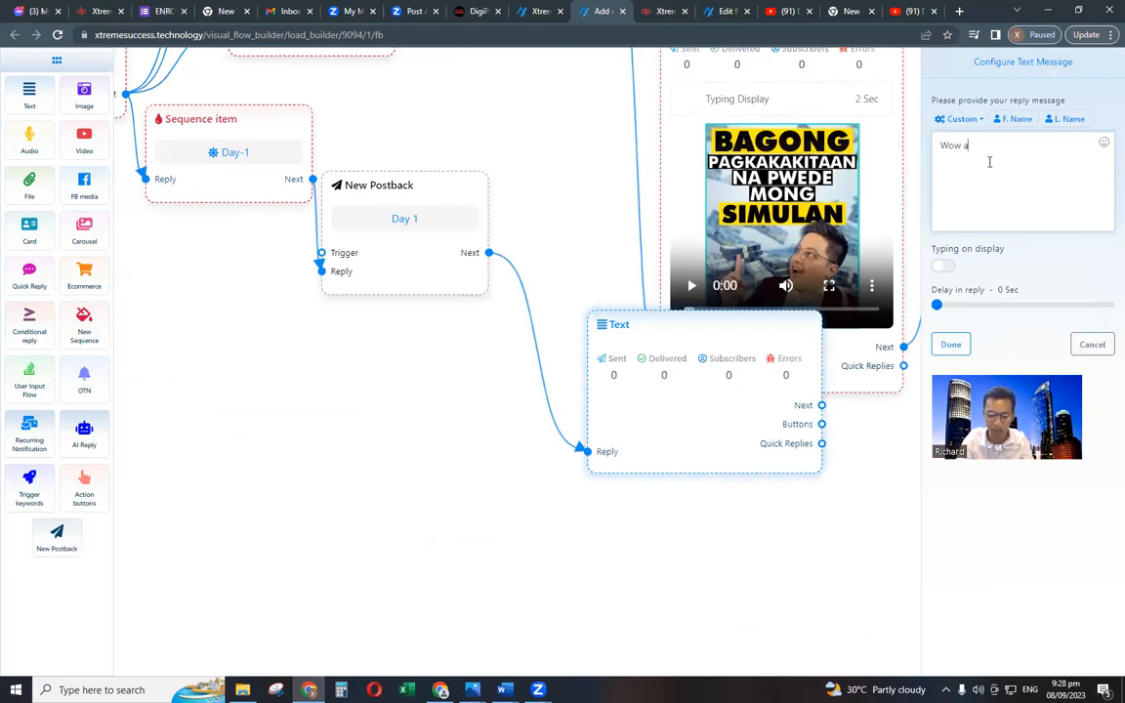
{"action": "type", "text": "mazing itong testimony na"}
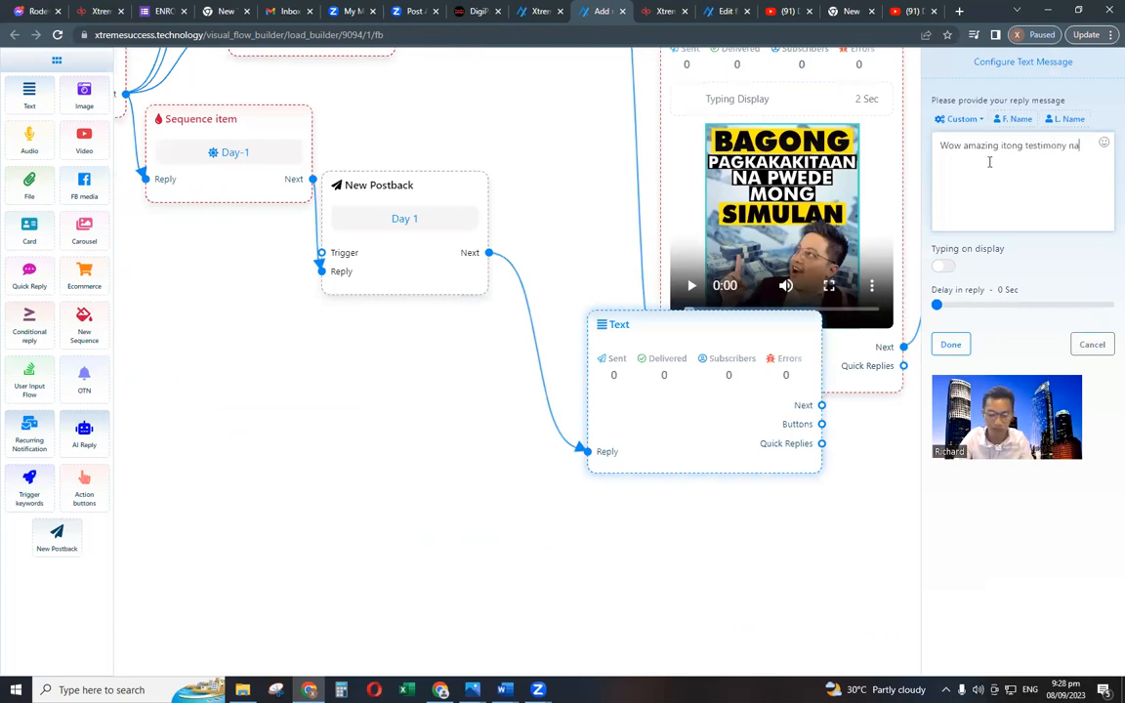
{"action": "type", "text": " ito"}
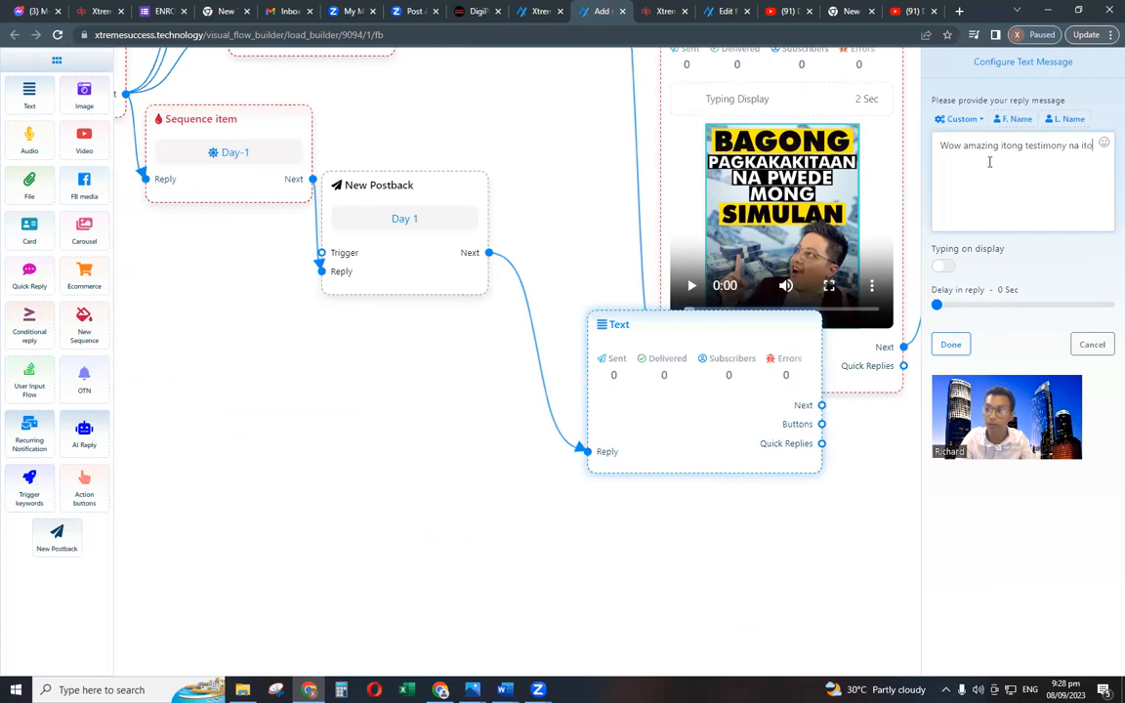
{"action": "type", "text": "."}
{"action": "key", "text": "Return"}
{"action": "type", "text": "H"}
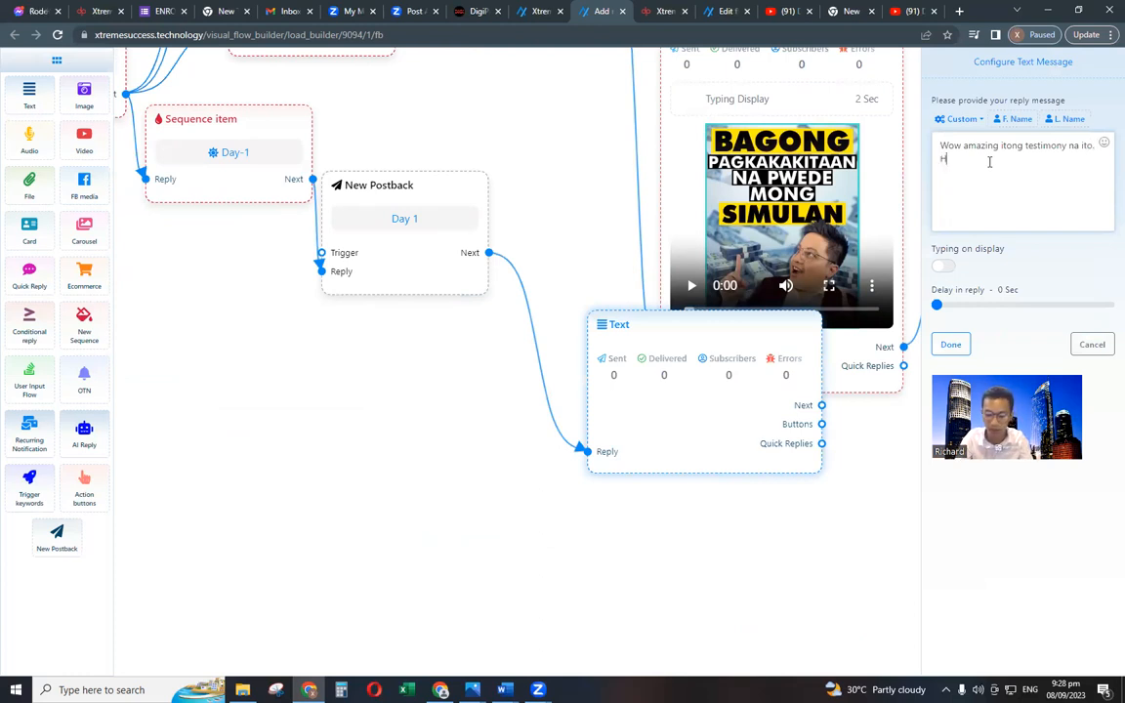
{"action": "type", "text": "opefully super n a"}
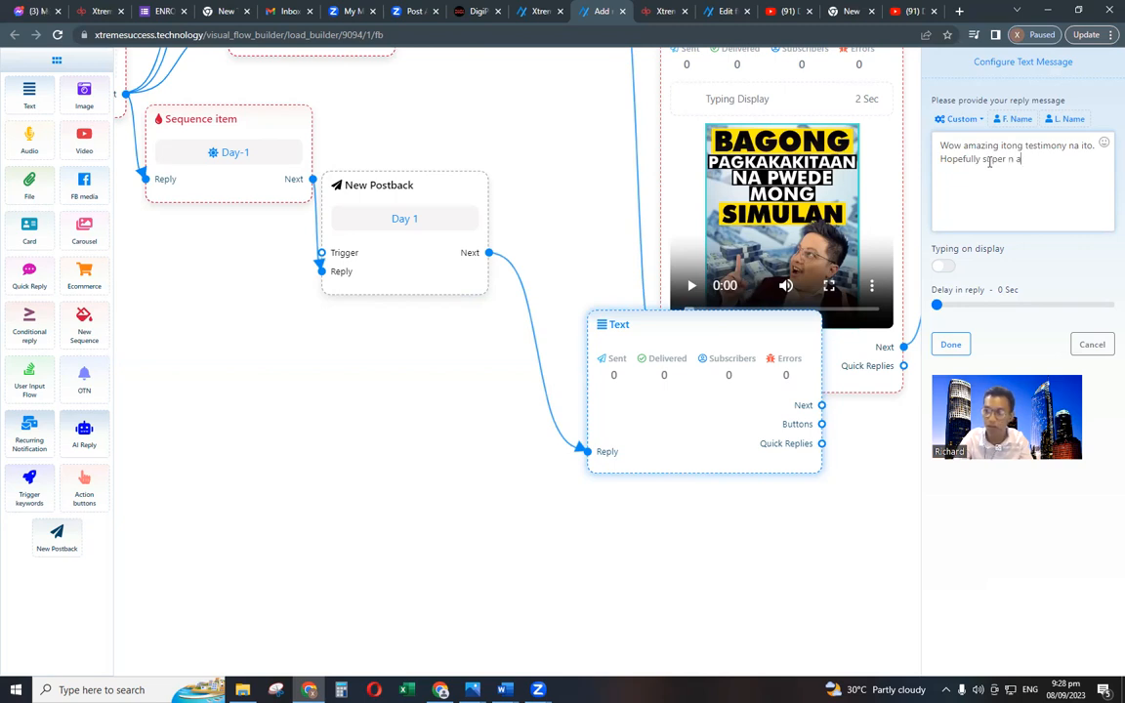
{"action": "key", "text": "BackSpace"}
{"action": "key", "text": "BackSpace"}
{"action": "key", "text": "BackSpace"}
{"action": "type", "text": "mo"}
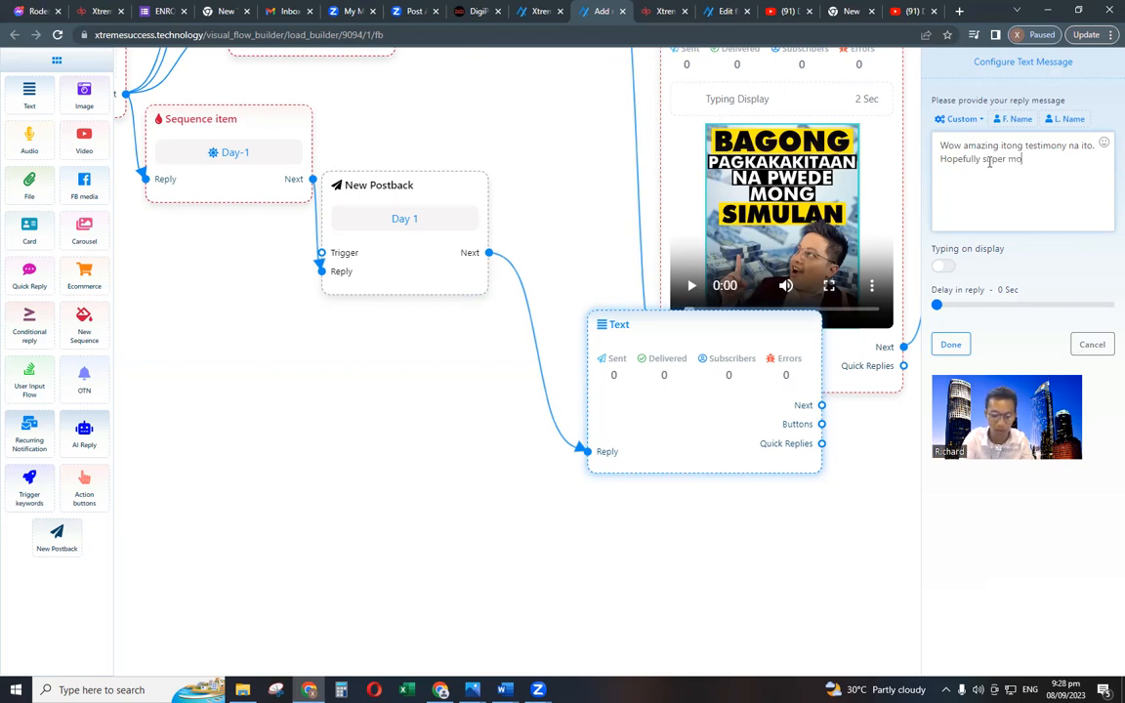
{"action": "type", "text": " blessed "}
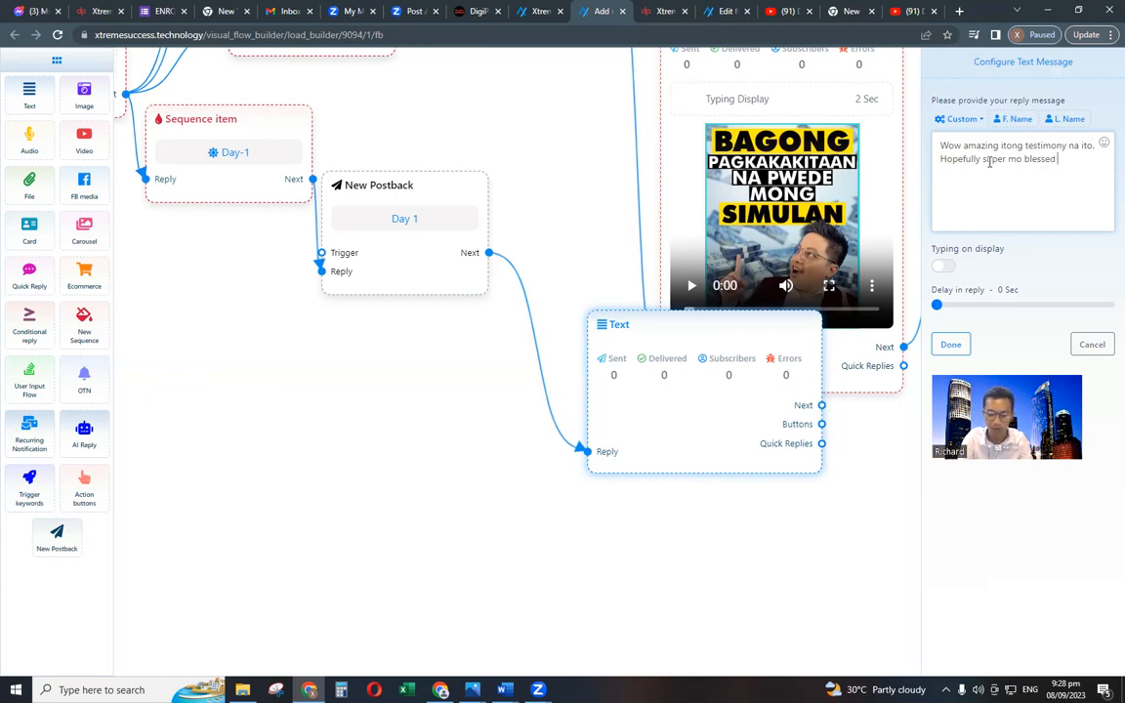
{"action": "type", "text": "mo rin"}
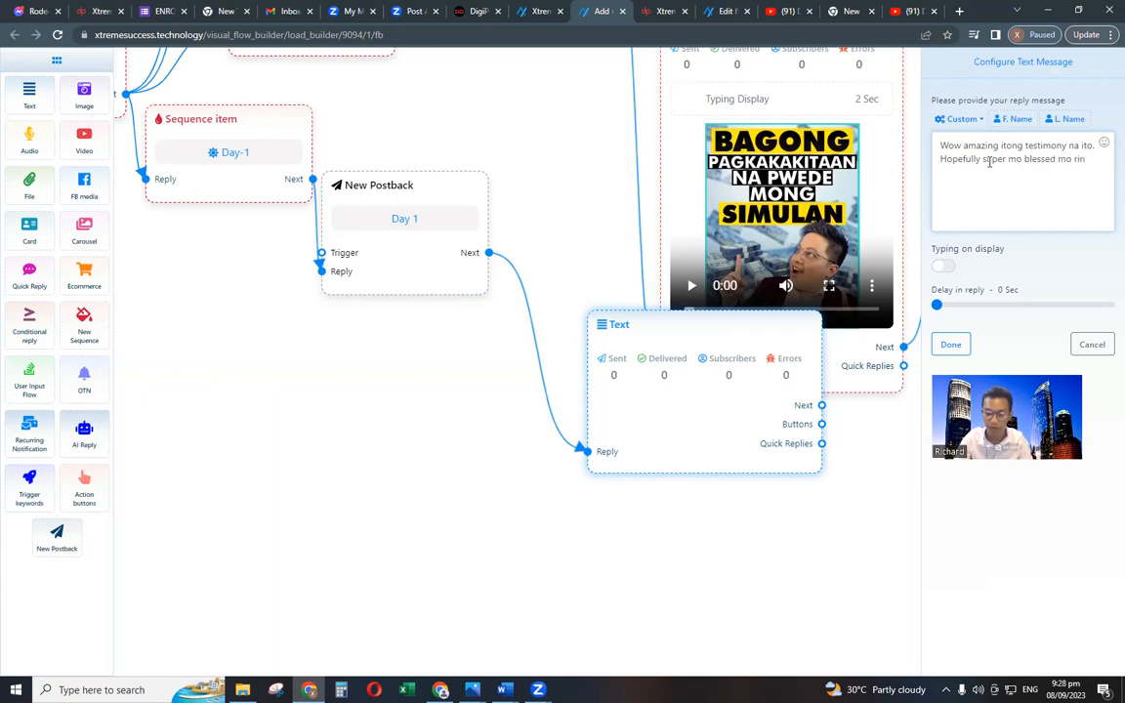
{"action": "type", "text": "."}
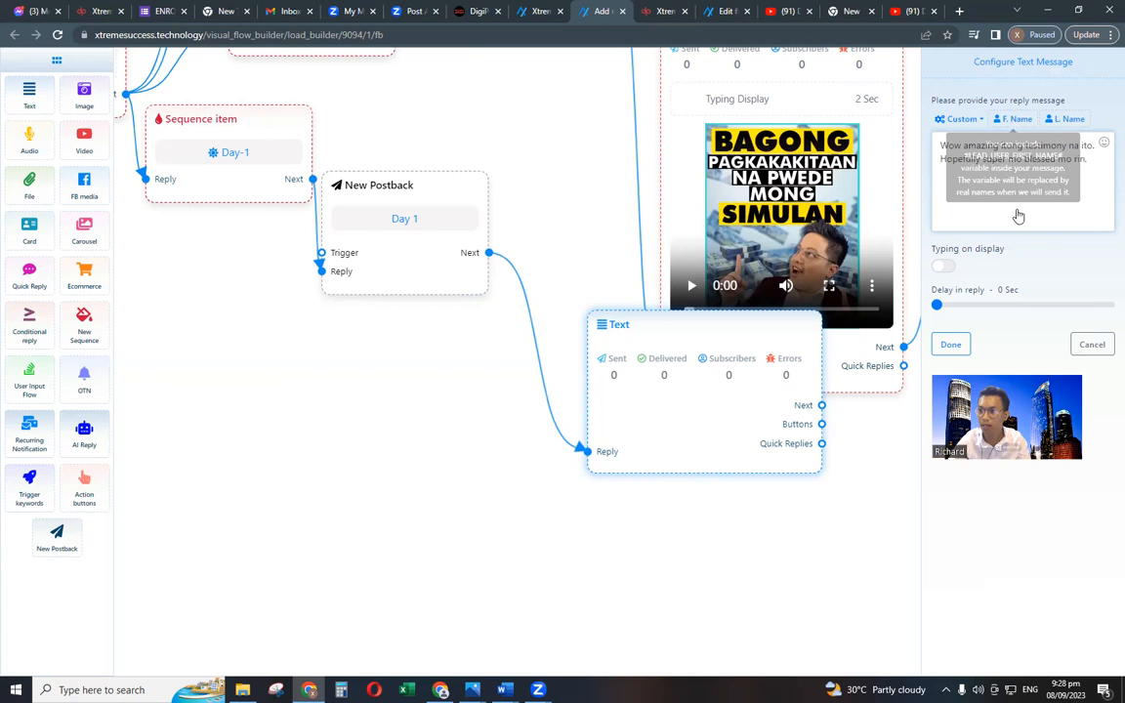
Insert the lead's first-name variable at the end of the message and add "Watch now!" as a separate paragraph.
{"action": "left_click", "coordinate": [1013, 119]}
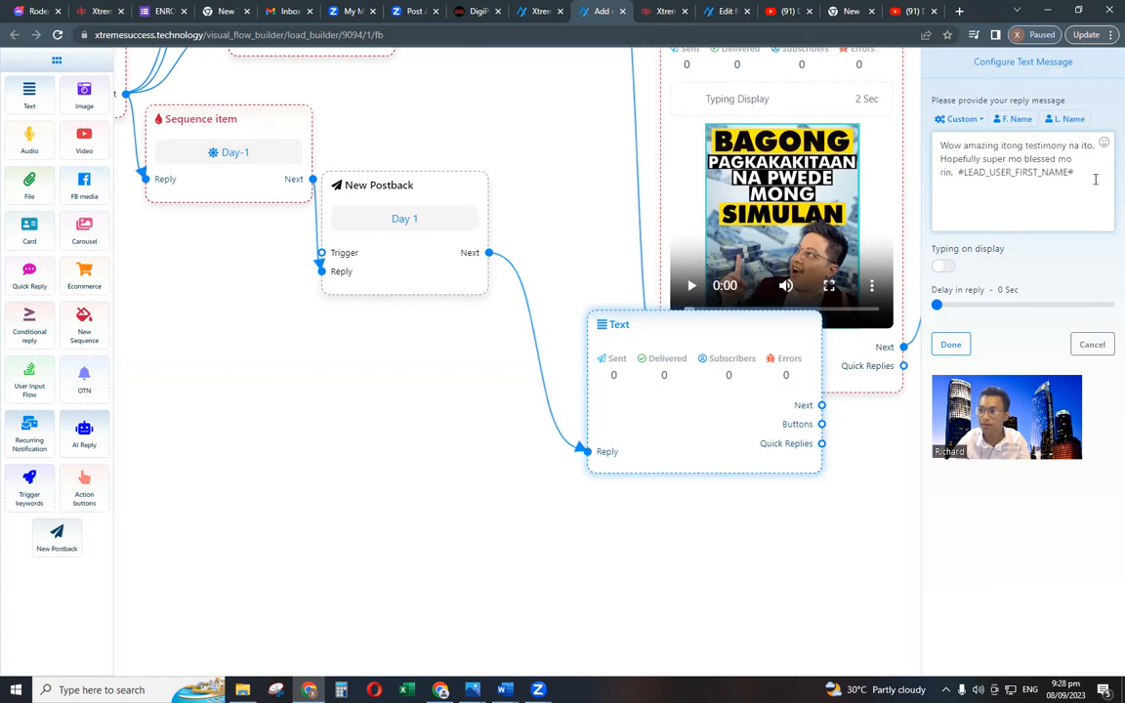
{"action": "key", "text": "ctrl+a"}
{"action": "left_click", "coordinate": [1082, 170]}
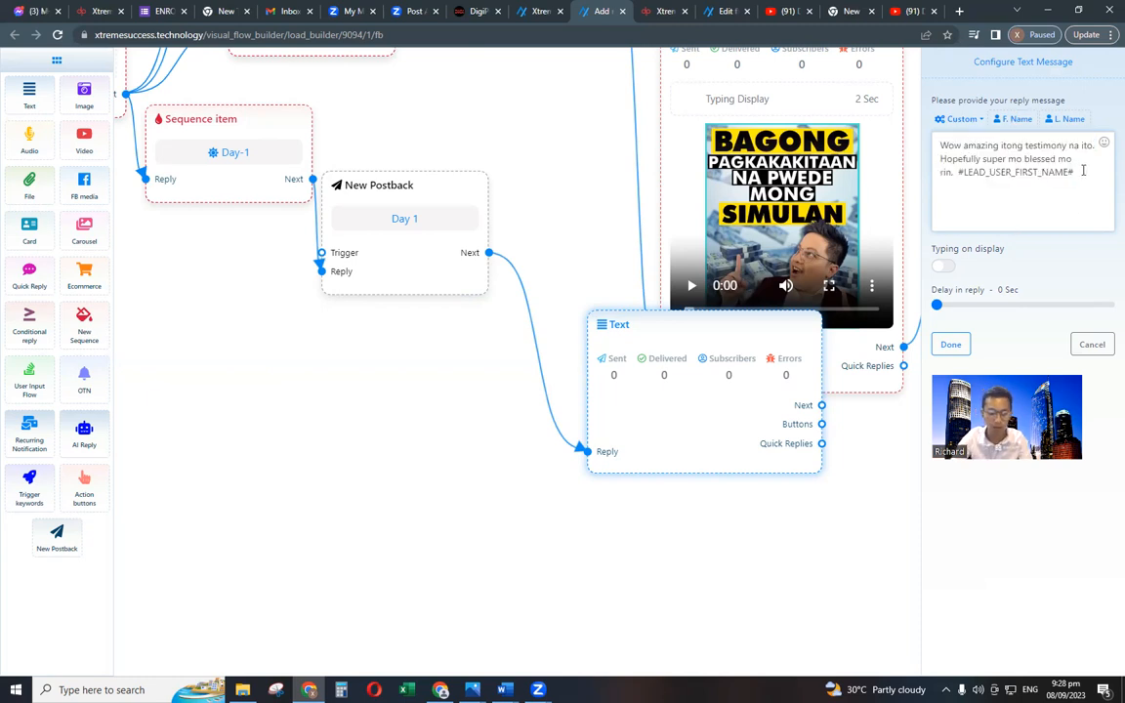
{"action": "type", "text": "Watc"}
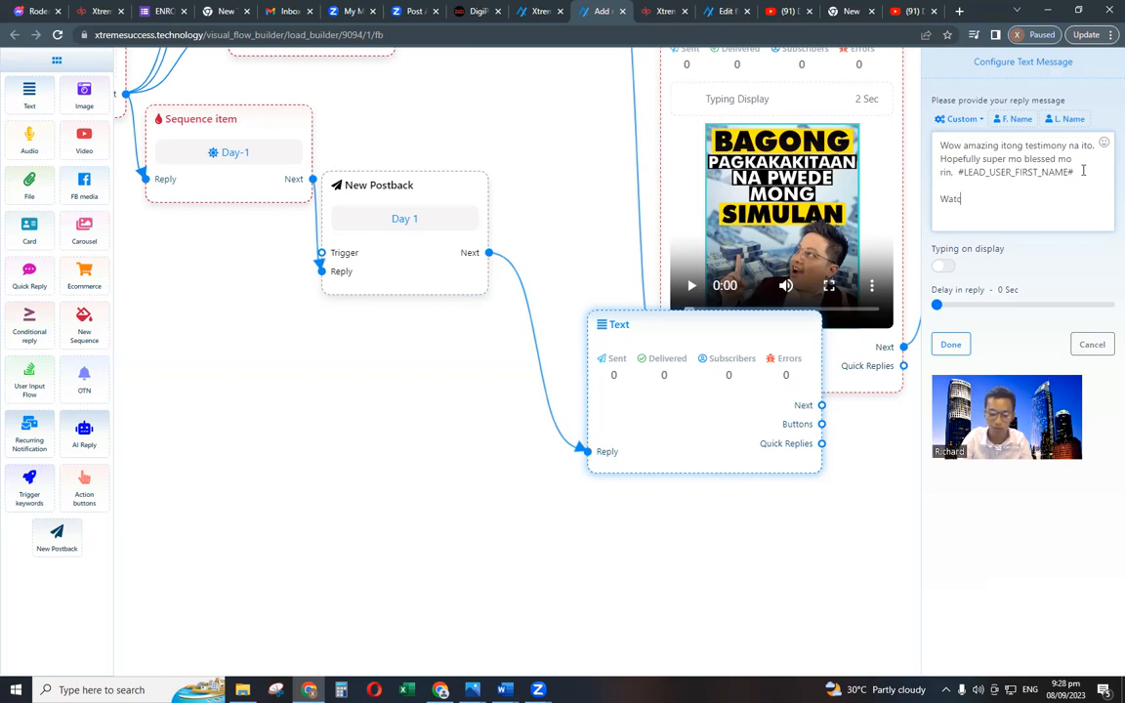
{"action": "type", "text": "h n"}
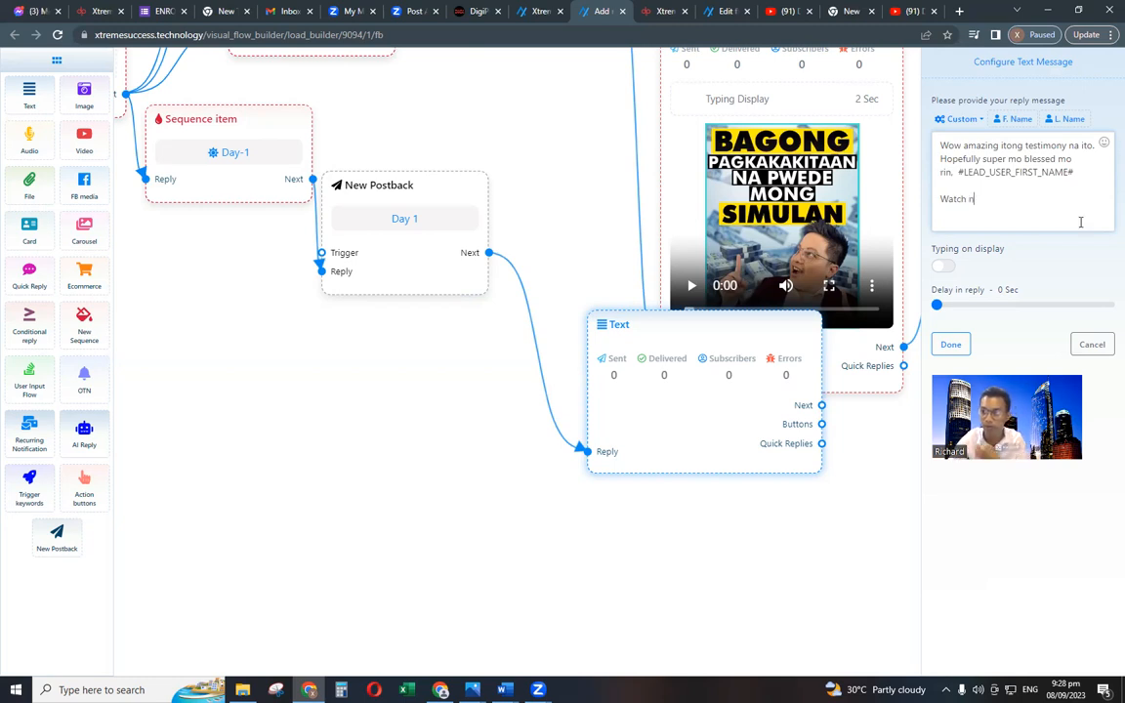
{"action": "type", "text": "ow!"}
Enable the typing display for the text message with a 4-second reply delay and apply the settings.
{"action": "left_click", "coordinate": [950, 269]}
{"action": "left_click_drag", "start_coordinate": [940, 308], "coordinate": [952, 312]}
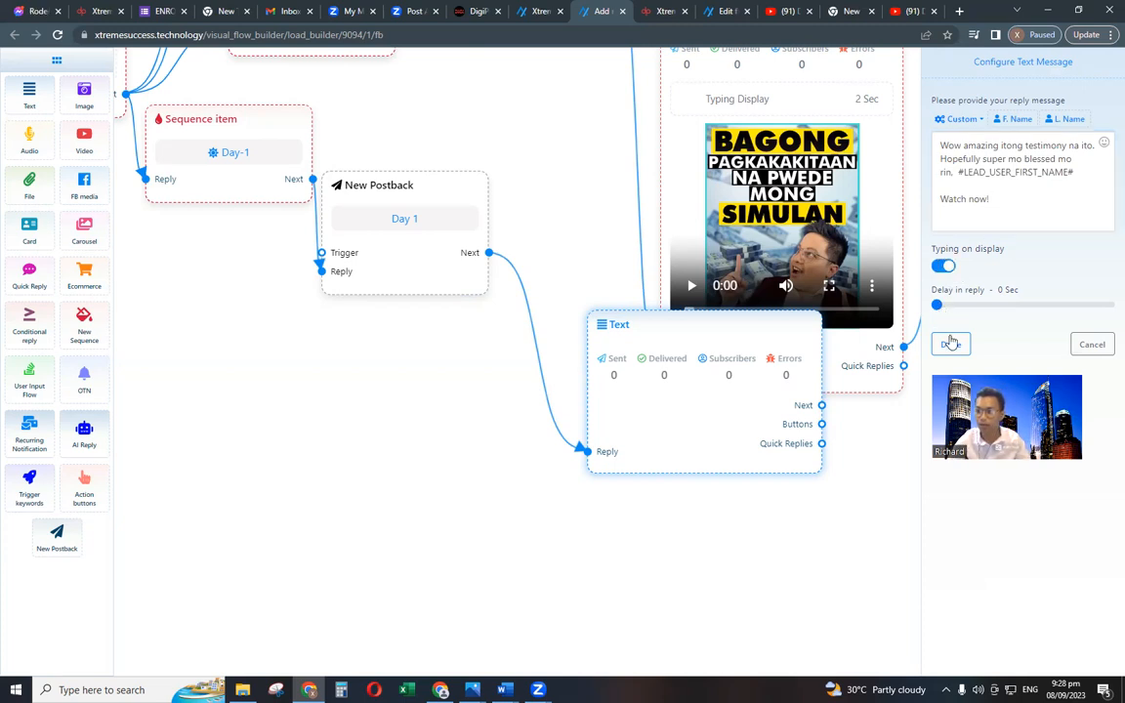
{"action": "left_click", "coordinate": [951, 345]}
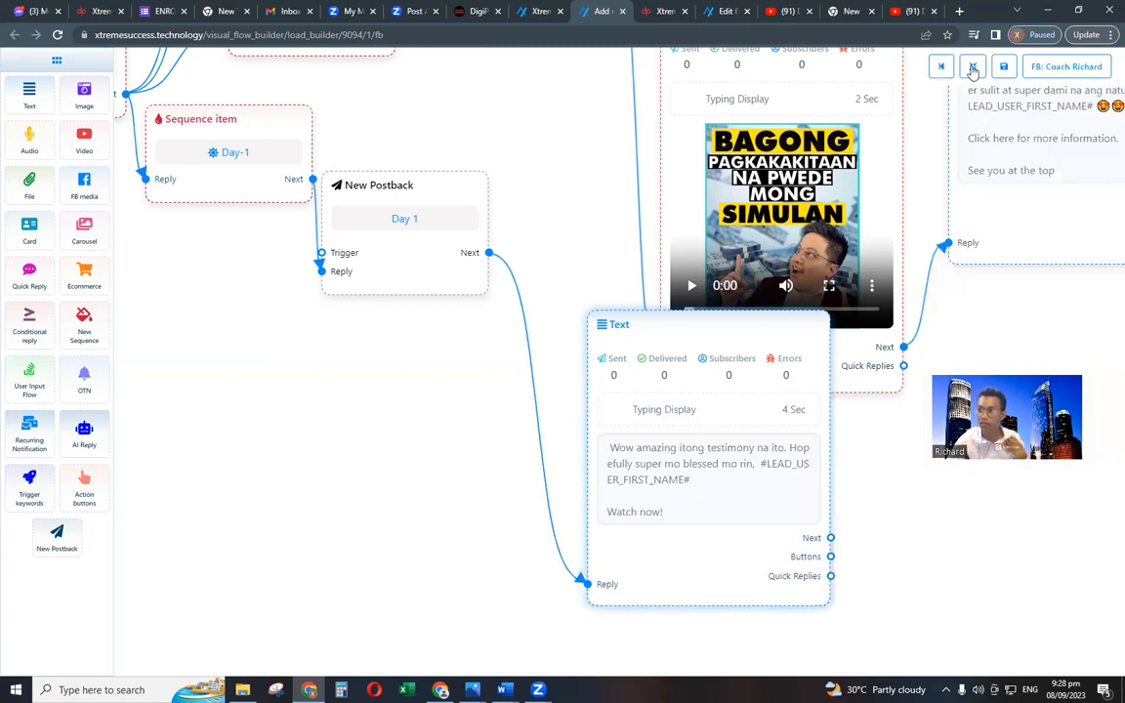
Arrange the flow's blocks automatically so the Day 1 text message no longer overlaps the video block.
{"action": "left_click", "coordinate": [973, 66]}
{"action": "left_click_drag", "start_coordinate": [977, 318], "coordinate": [765, 312]}
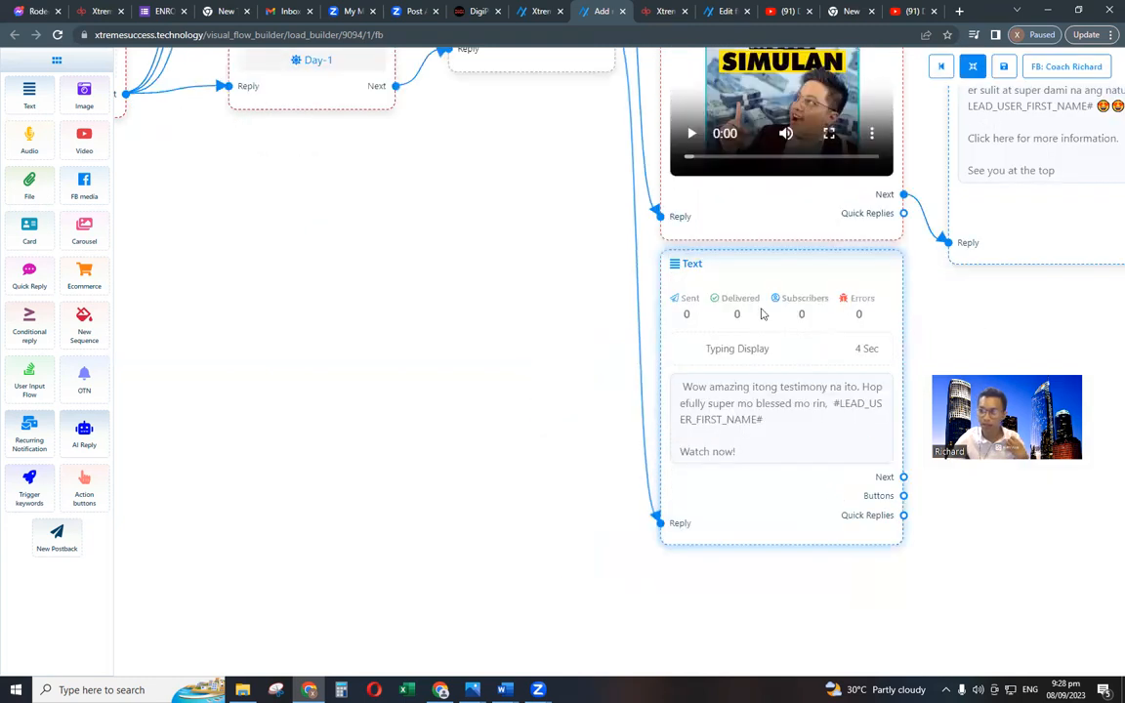
{"action": "left_click_drag", "start_coordinate": [712, 489], "coordinate": [655, 395]}
{"action": "key", "text": "Delete"}
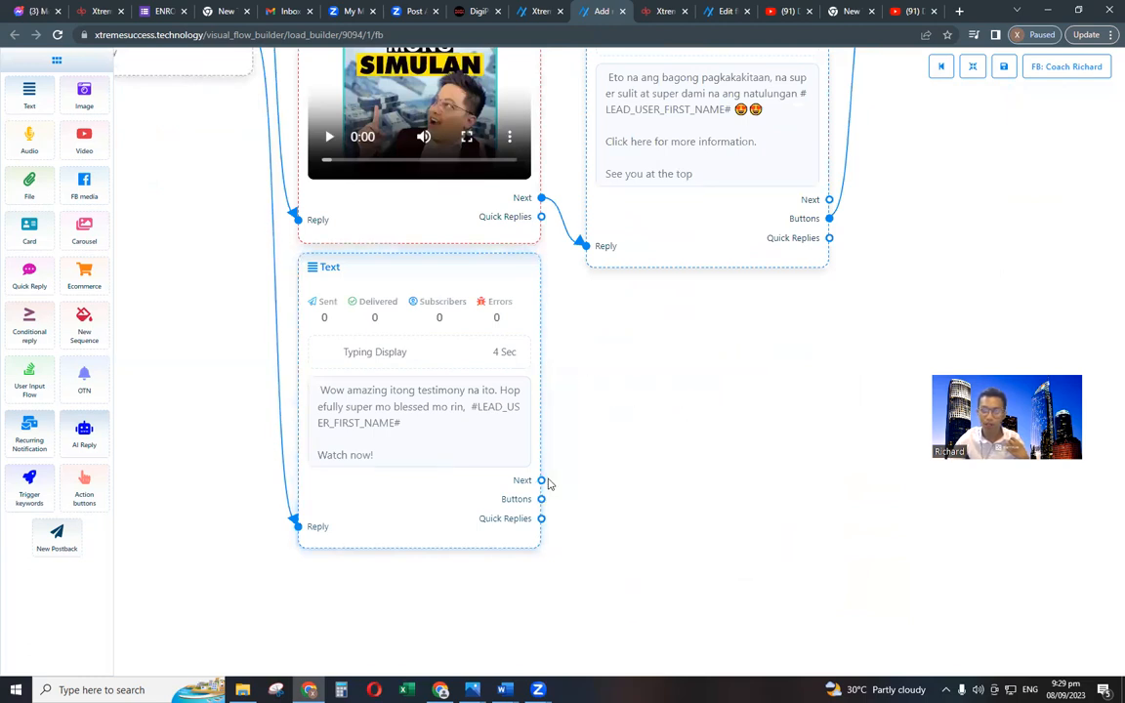
{"action": "left_click_drag", "start_coordinate": [542, 484], "coordinate": [623, 416]}
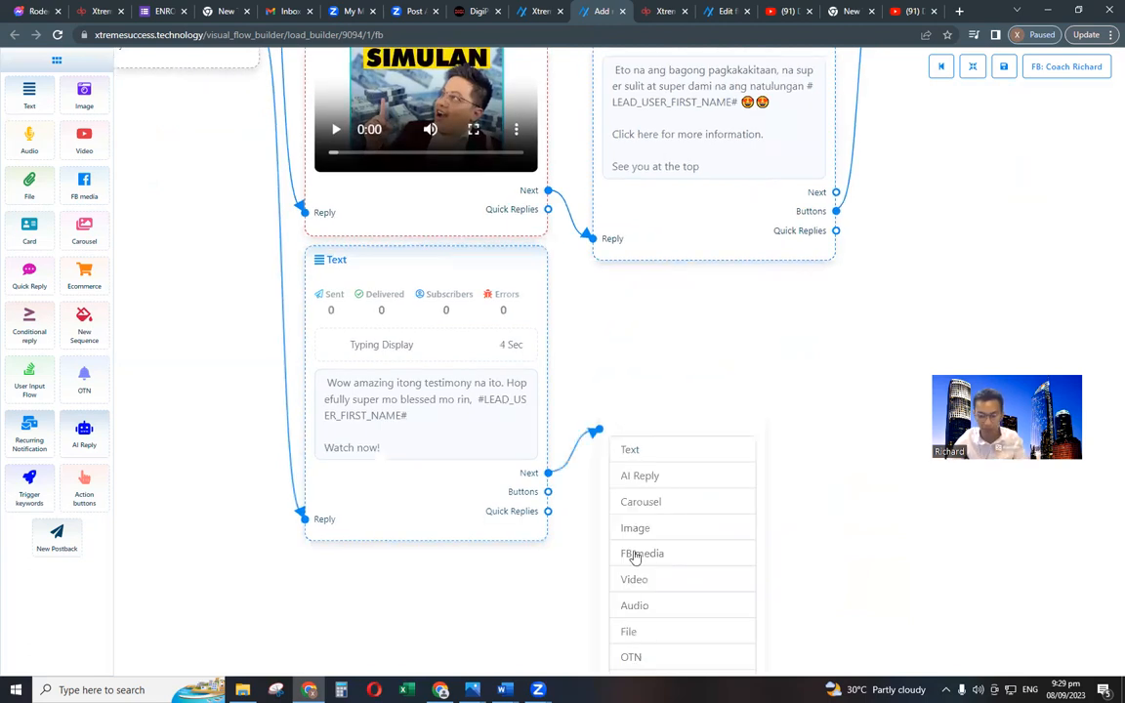
{"action": "left_click", "coordinate": [704, 583]}
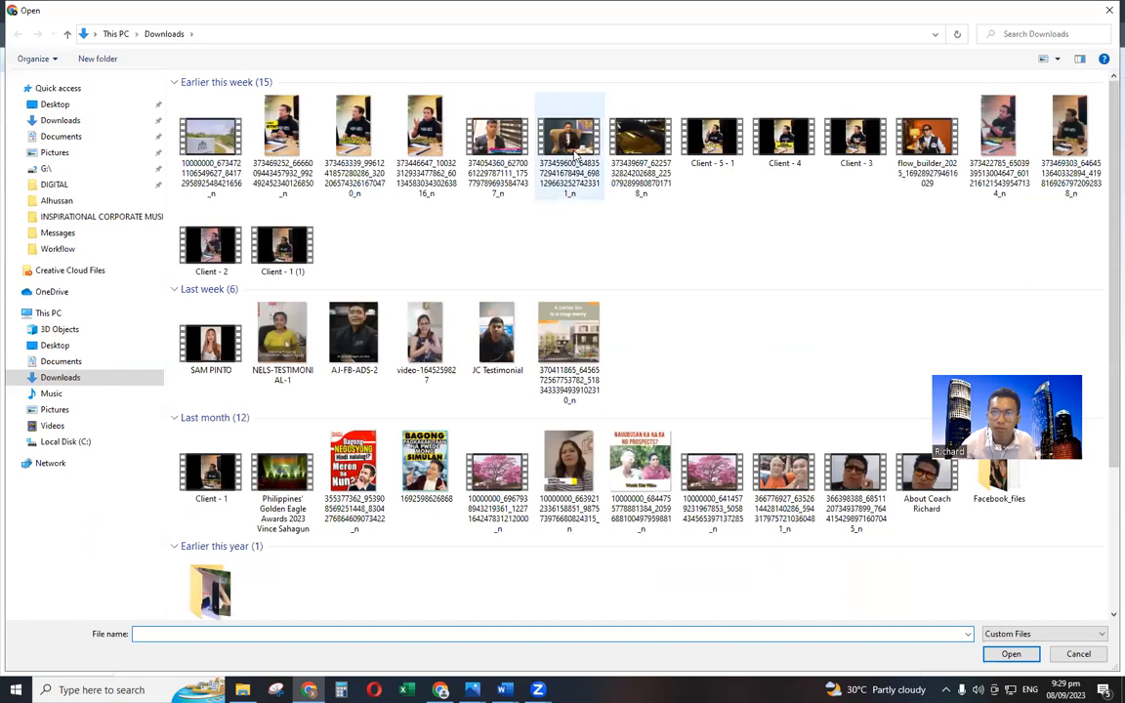
{"action": "left_click", "coordinate": [519, 152]}
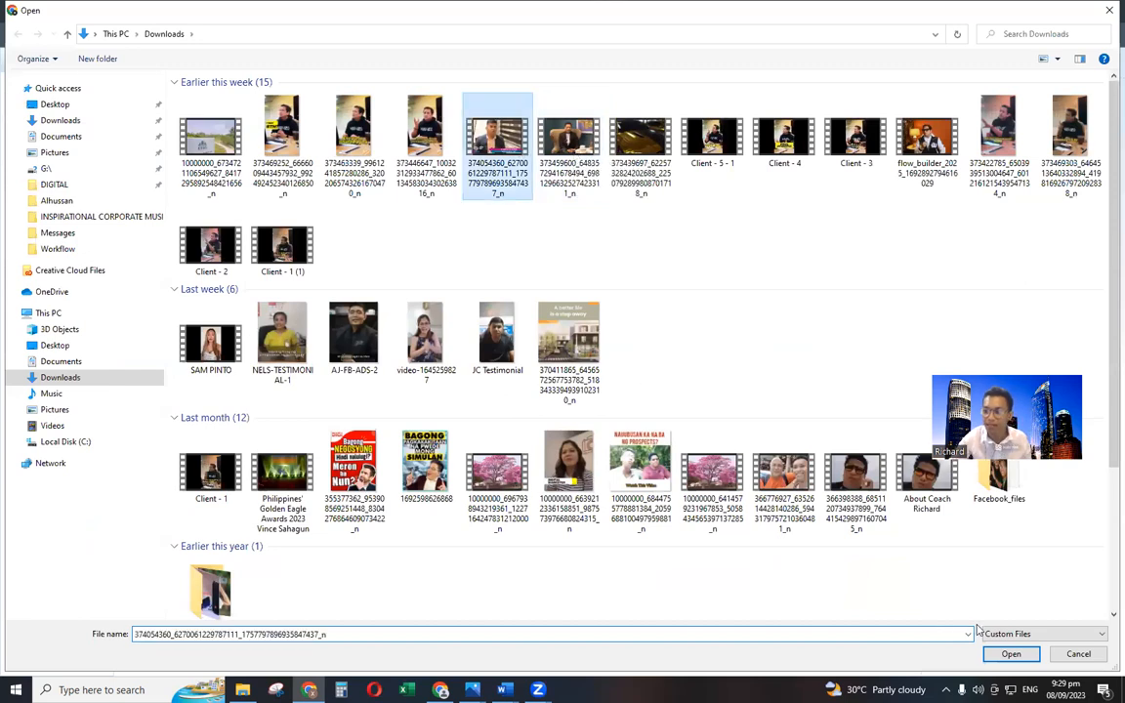
{"action": "left_click", "coordinate": [1010, 653]}
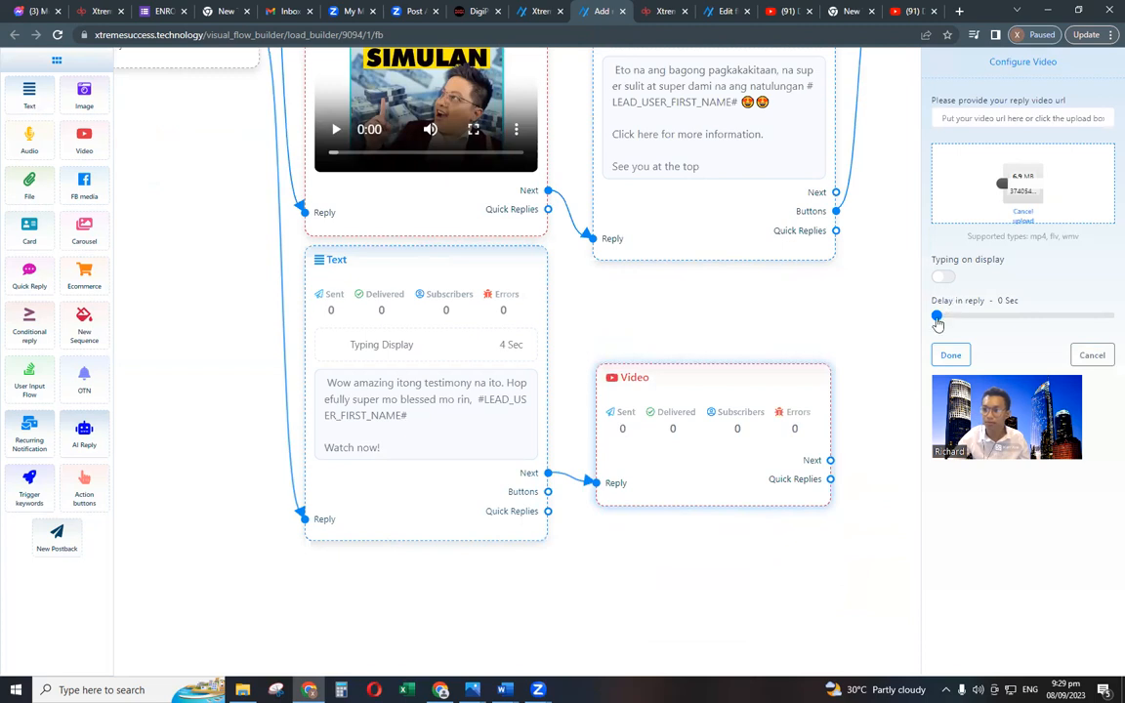
{"action": "left_click", "coordinate": [943, 278]}
{"action": "left_click", "coordinate": [951, 356]}
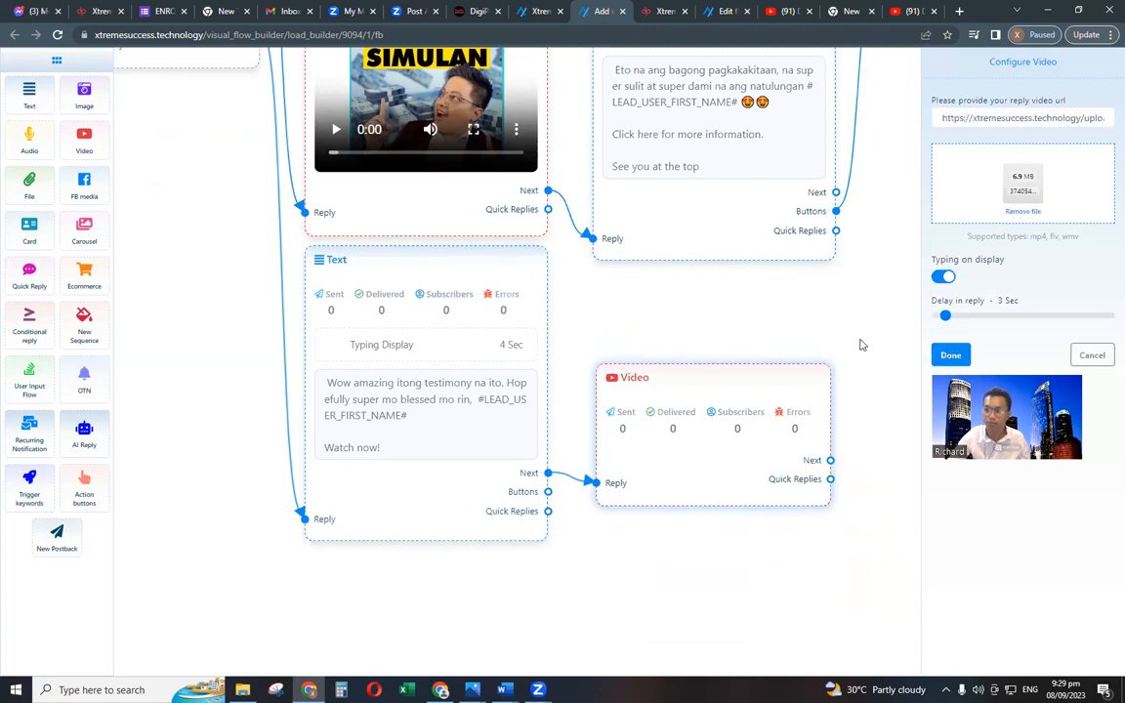
Connect a new Text block after the uploaded testimony video and open its message settings.
{"action": "left_click_drag", "start_coordinate": [885, 574], "coordinate": [743, 462]}
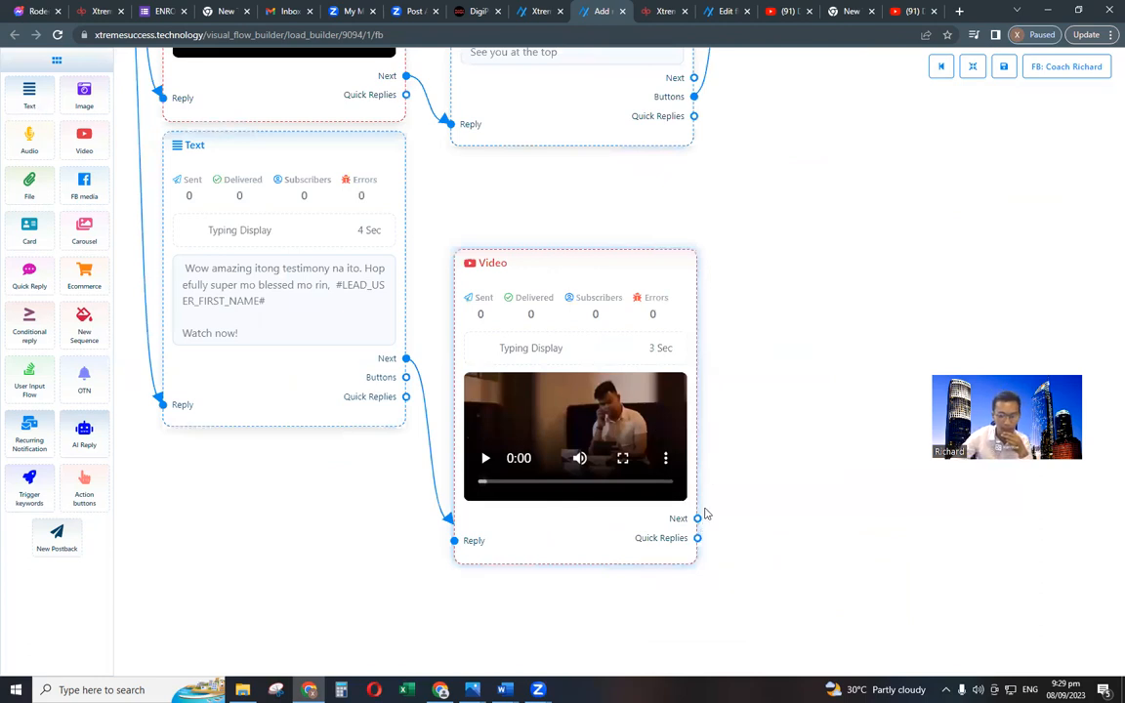
{"action": "left_click_drag", "start_coordinate": [698, 519], "coordinate": [788, 251]}
{"action": "left_click", "coordinate": [763, 516]}
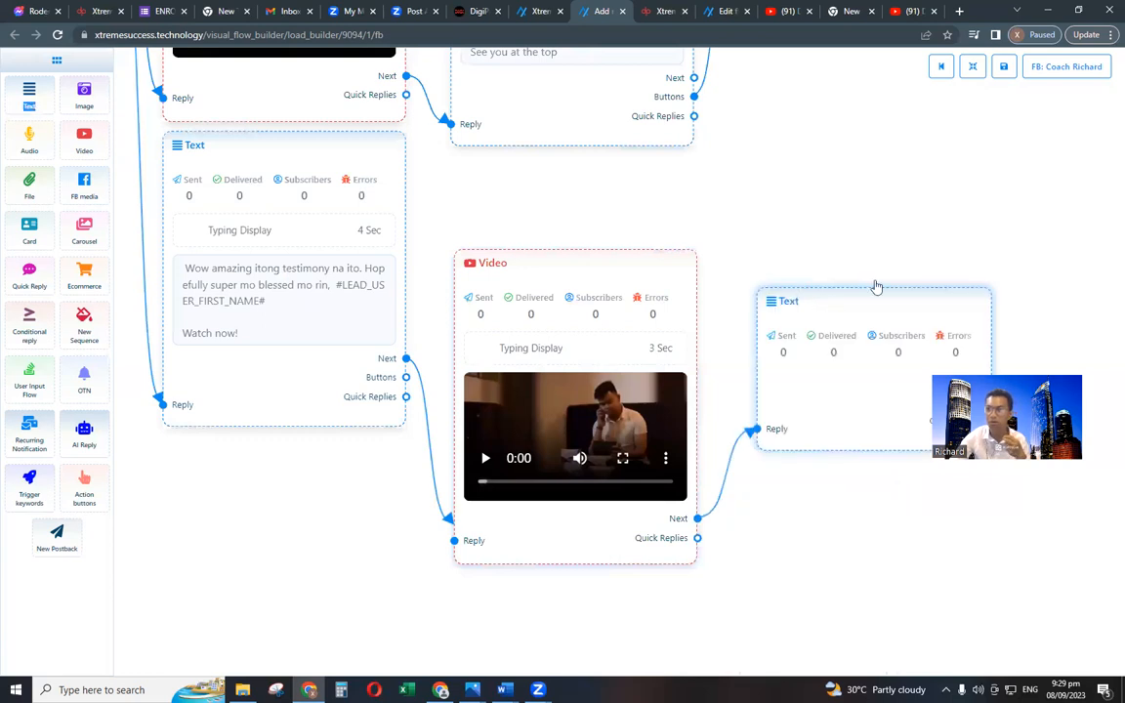
{"action": "double_click", "coordinate": [876, 286]}
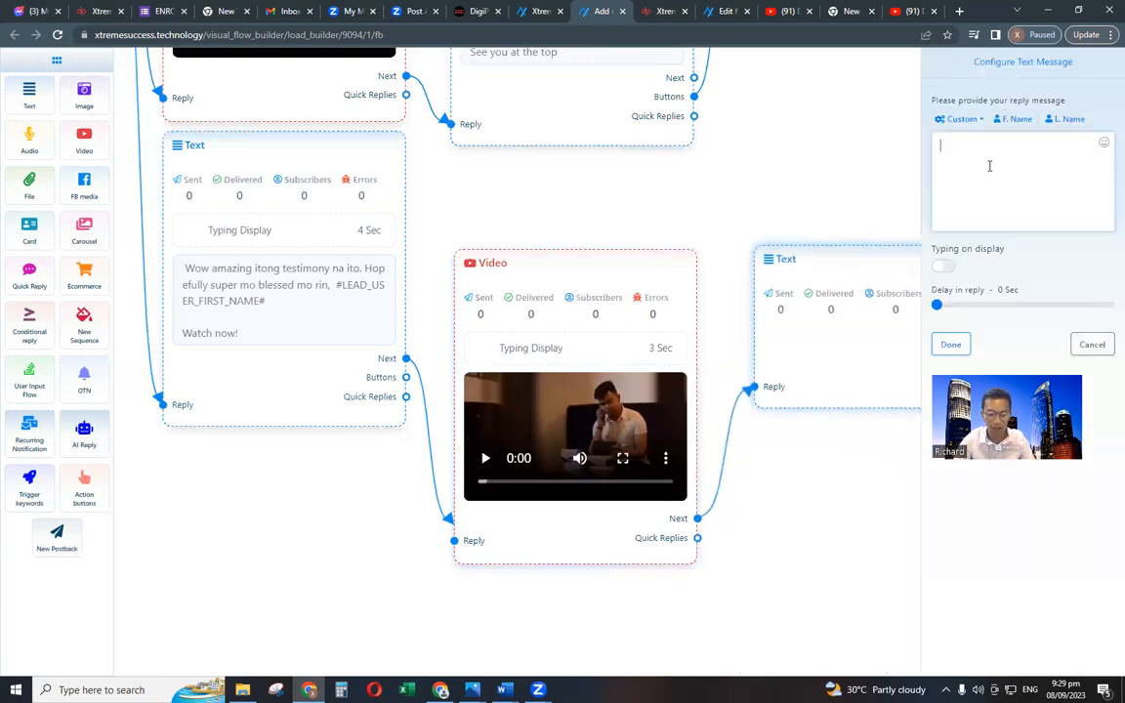
Begin the new text message with "By the way," followed by the lead's first-name variable.
{"action": "key", "text": "BackSpace"}
{"action": "key", "text": "BackSpace"}
{"action": "key", "text": "BackSpace"}
{"action": "type", "text": "By the"}
{"action": "type", "text": "y,"}
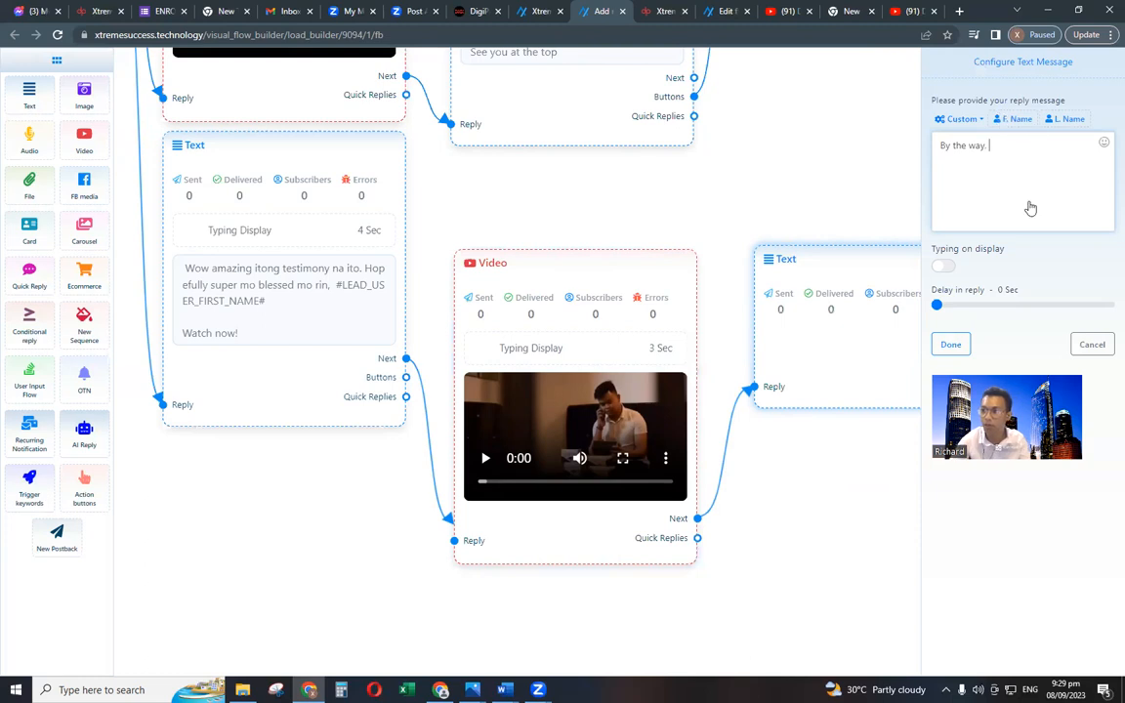
{"action": "left_click", "coordinate": [1059, 191]}
{"action": "left_click", "coordinate": [1108, 166]}
Continue the message after the name variable with "tayo rin ang tumutulong nyan sa kanila ngayun para i automate ang business nila".
{"action": "type", "text": "tayo rin ang tumyul"}
{"action": "key", "text": "BackSpace"}
{"action": "key", "text": "BackSpace"}
{"action": "key", "text": "BackSpace"}
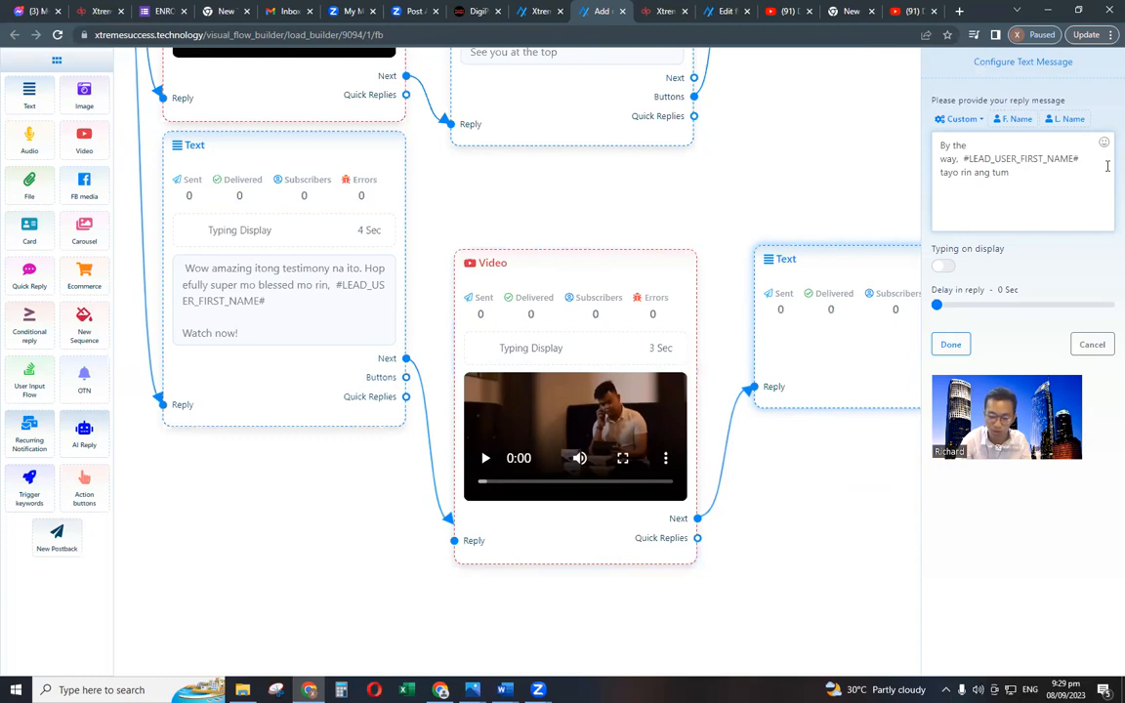
{"action": "type", "text": "utulong "}
{"action": "type", "text": "nyan sa"}
{"action": "type", "text": " ka"}
{"action": "type", "text": "ni"}
{"action": "type", "text": "la "}
{"action": "type", "text": "nga"}
{"action": "type", "text": "yun "}
{"action": "type", "text": "para i"}
{"action": "type", "text": " auto"}
{"action": "type", "text": "mate a"}
{"action": "type", "text": "ng b"}
{"action": "type", "text": "usi"}
{"action": "type", "text": "n"}
{"action": "type", "text": "ess"}
{"action": "type", "text": " nila"}
Complete the message's first paragraph with "at pati mga members and leaders nila tayo na rin ang tumutulong.".
{"action": "type", "text": " a"}
{"action": "type", "text": "t"}
{"action": "type", "text": " pat"}
{"action": "type", "text": "i "}
{"action": "type", "text": "mga "}
{"action": "type", "text": "me"}
{"action": "type", "text": "mbe"}
{"action": "type", "text": "rs "}
{"action": "type", "text": "and leade"}
{"action": "type", "text": "rs n"}
{"action": "type", "text": "ila "}
{"action": "type", "text": "tayo"}
{"action": "type", "text": " na ri"}
{"action": "type", "text": "n an"}
{"action": "type", "text": "g tu"}
{"action": "type", "text": "mu"}
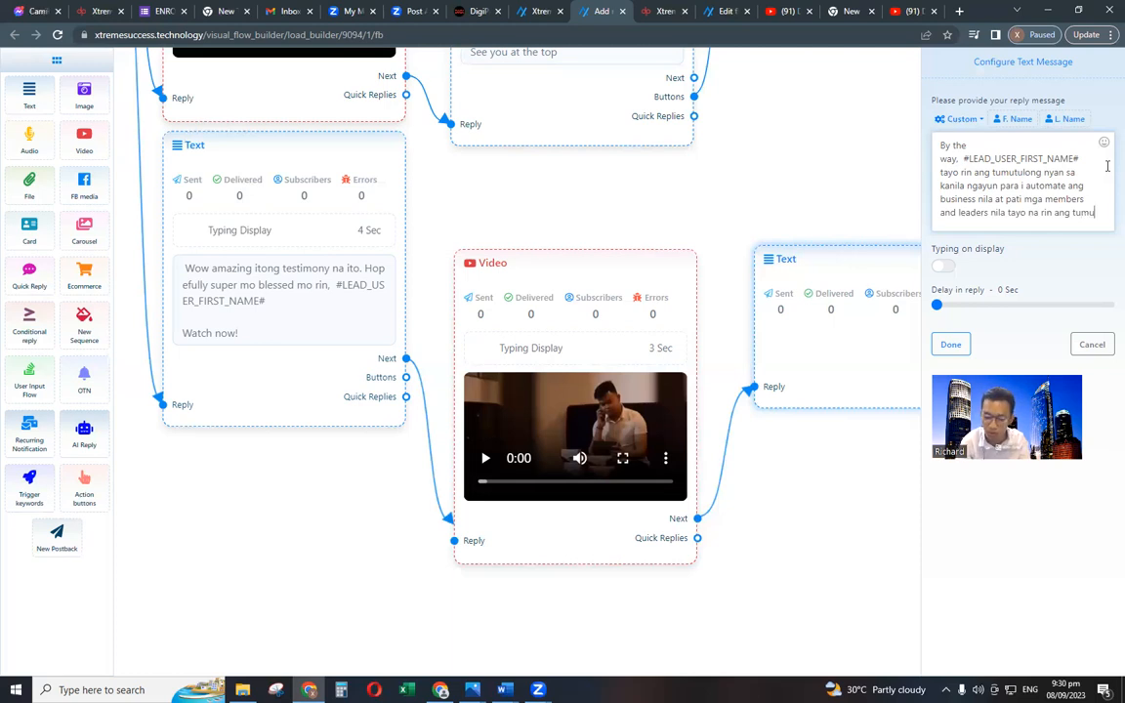
{"action": "type", "text": "t"}
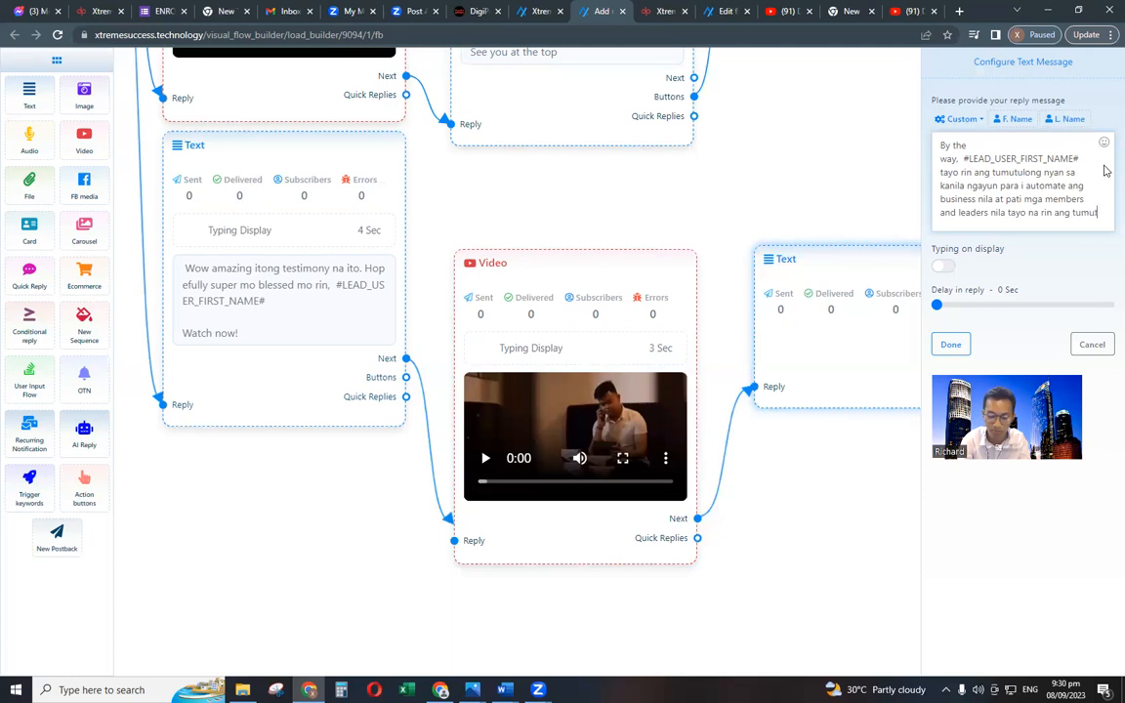
{"action": "type", "text": "ulong."}
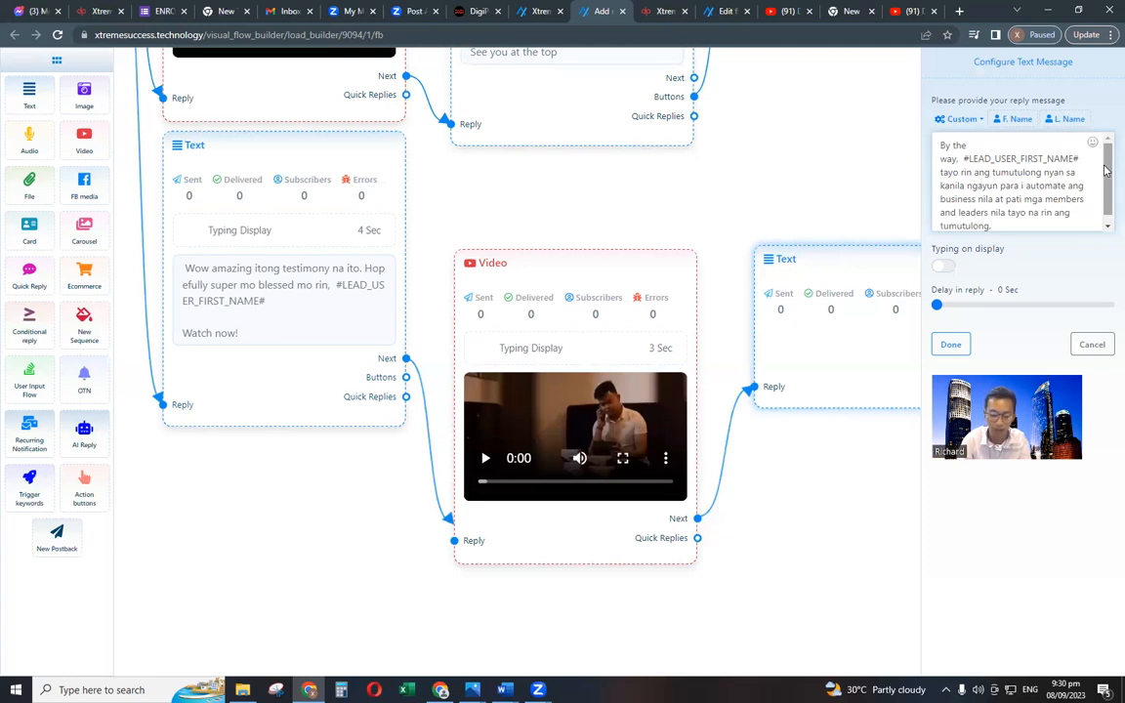
Start a separate second paragraph in the message with "Ganyan ka powerful once matutunan mo at ma i apply ang ni".
{"action": "key", "text": "Return"}
{"action": "key", "text": "Return"}
{"action": "type", "text": "Ganyan ka powerful once matutunan mo at"}
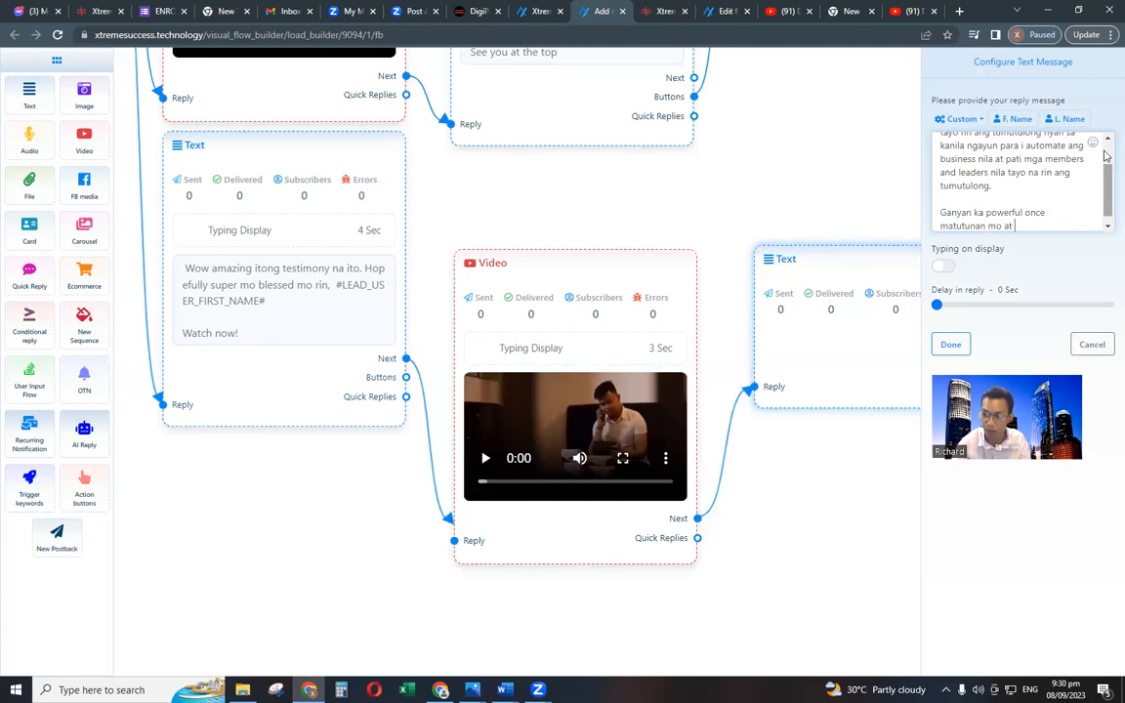
{"action": "type", "text": " ma i apply ang ni en"}
{"action": "key", "text": "BackSpace"}
{"action": "key", "text": "BackSpace"}
{"action": "key", "text": "BackSpace"}
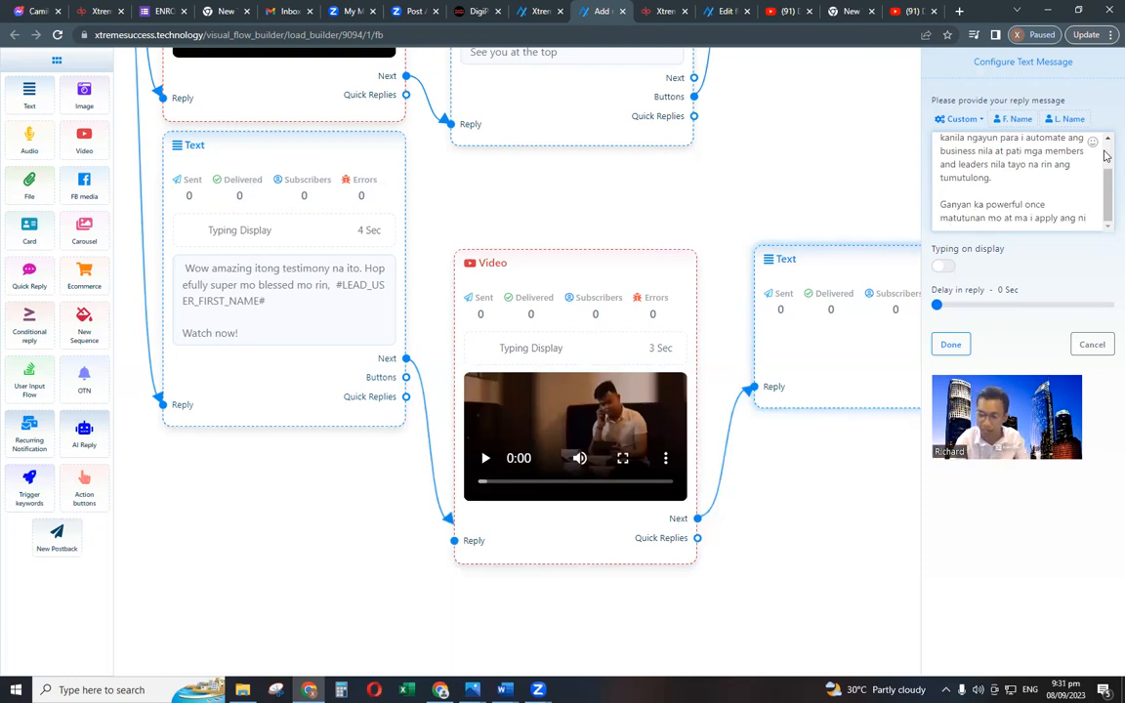
Finish the message's "Ganyan ka powerful" paragraph with "tinuturo ni", the coach's name and "sa MAsterclass".
{"action": "key", "text": "BackSpace"}
{"action": "key", "text": "BackSpace"}
{"action": "type", "text": "tinuturo ni Coach Brylle at ilan sa mga tin"}
{"action": "key", "text": "BackSpace"}
{"action": "key", "text": "BackSpace"}
{"action": "key", "text": "BackSpace"}
{"action": "key", "text": "BackSpace"}
{"action": "key", "text": "BackSpace"}
{"action": "key", "text": "BackSpace"}
{"action": "key", "text": "BackSpace"}
{"action": "key", "text": "BackSpace"}
{"action": "key", "text": "BackSpace"}
{"action": "key", "text": "BackSpace"}
{"action": "key", "text": "BackSpace"}
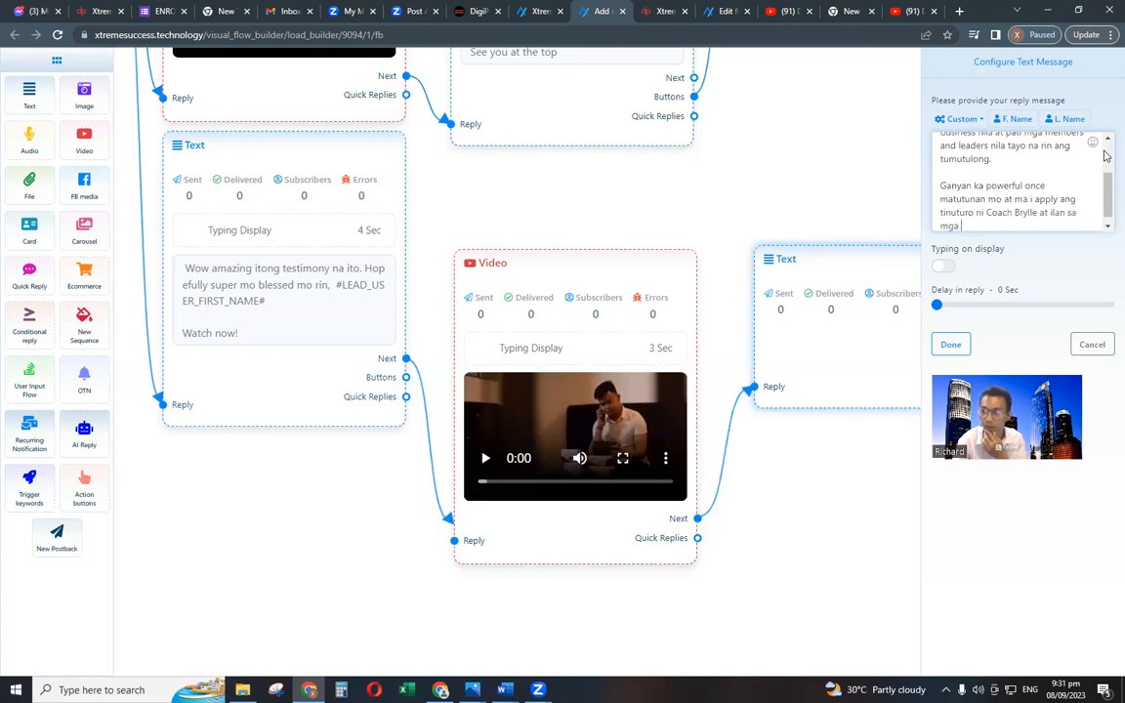
{"action": "key", "text": "BackSpace"}
{"action": "key", "text": "BackSpace"}
{"action": "key", "text": "BackSpace"}
{"action": "key", "text": "BackSpace"}
{"action": "key", "text": "BackSpace"}
{"action": "key", "text": "BackSpace"}
{"action": "key", "text": "BackSpace"}
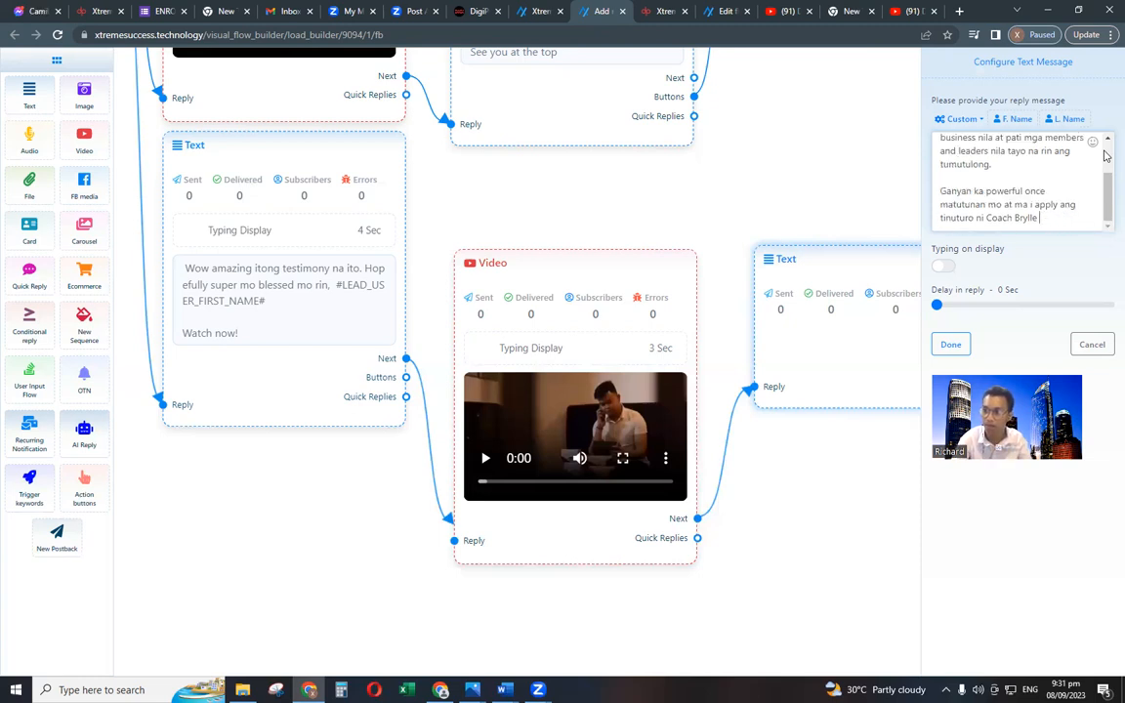
{"action": "type", "text": "sa MAst"}
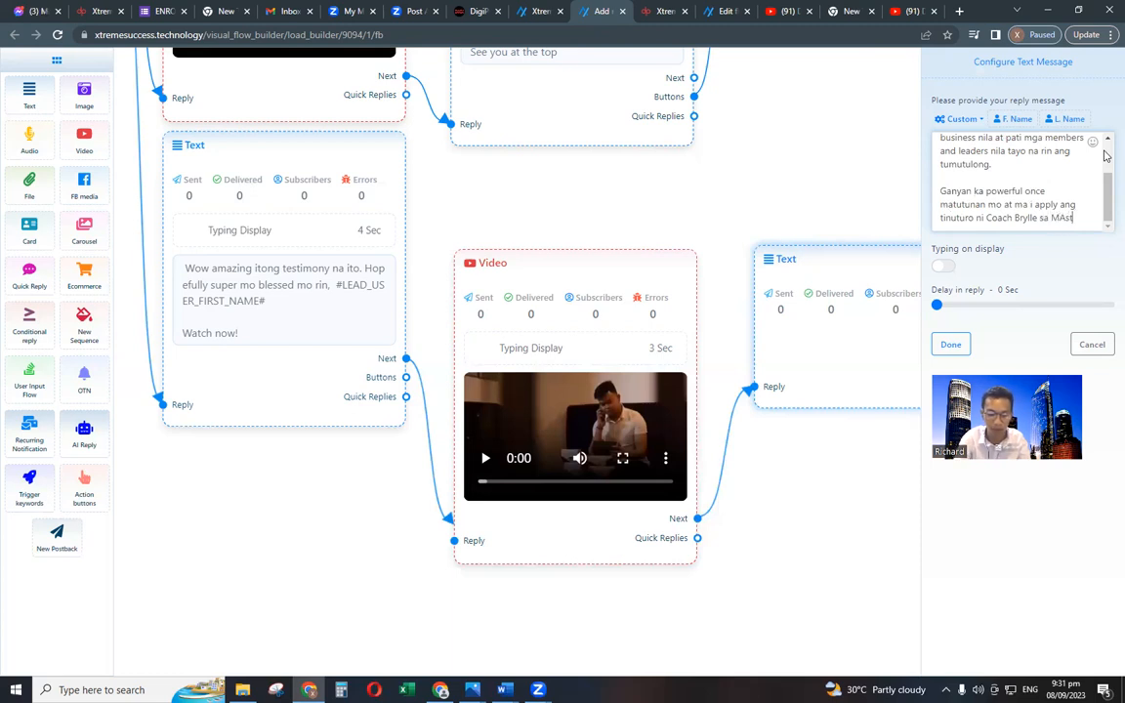
{"action": "type", "text": "erclass"}
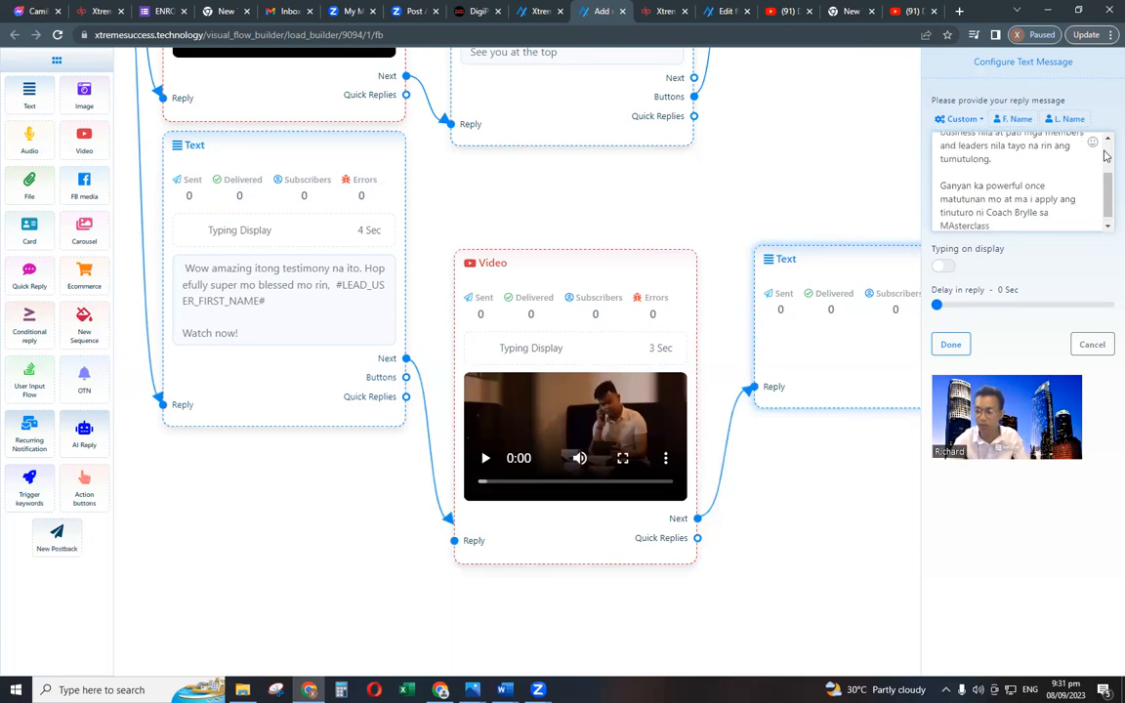
Add a new paragraph to the message reading "If di ka pa nakapag enrol, habol na.".
{"action": "key", "text": "Return"}
{"action": "key", "text": "Return"}
{"action": "type", "text": "I"}
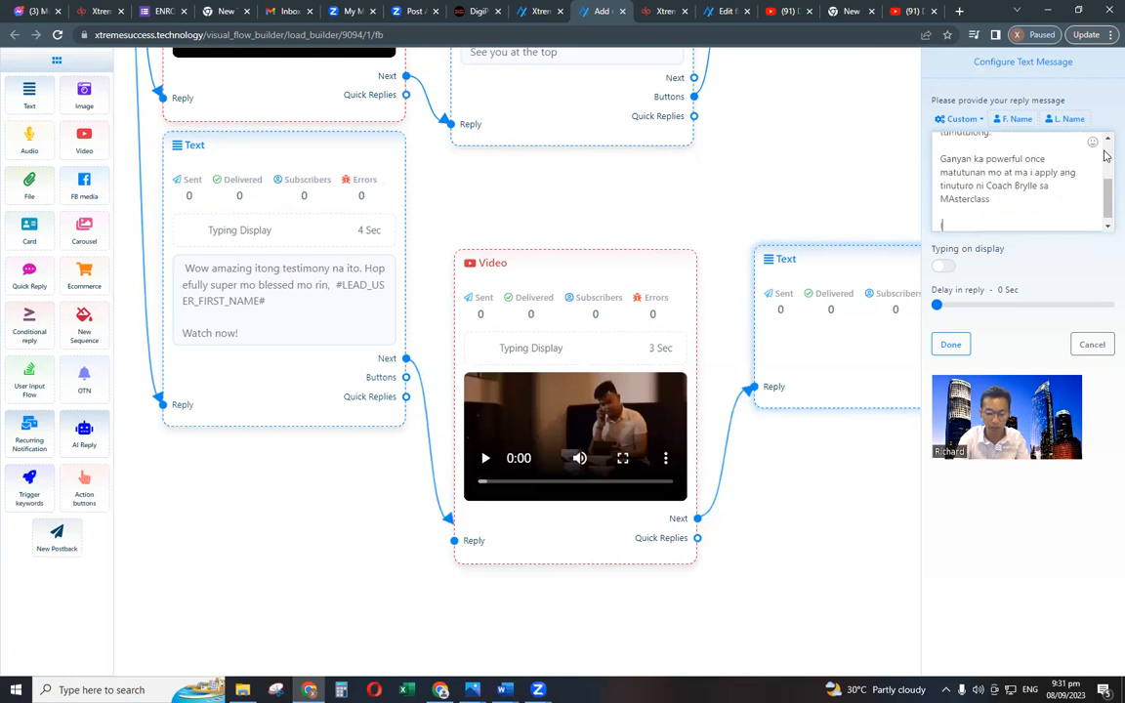
{"action": "type", "text": "f di ka "}
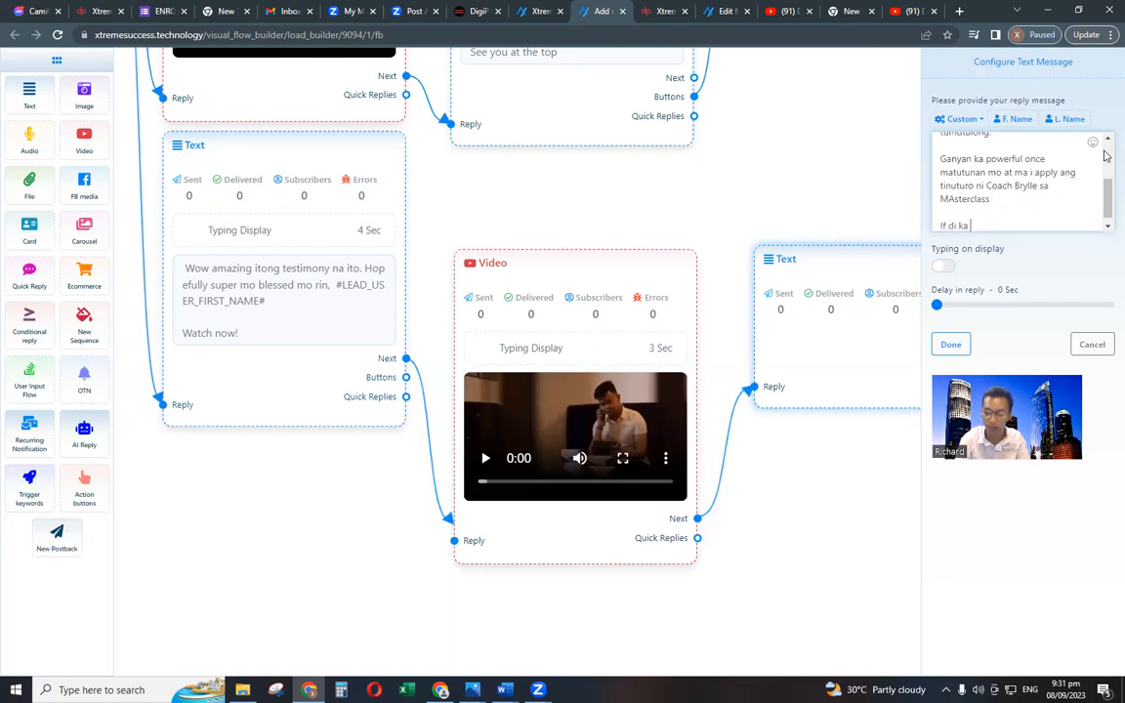
{"action": "type", "text": "pa makapag "}
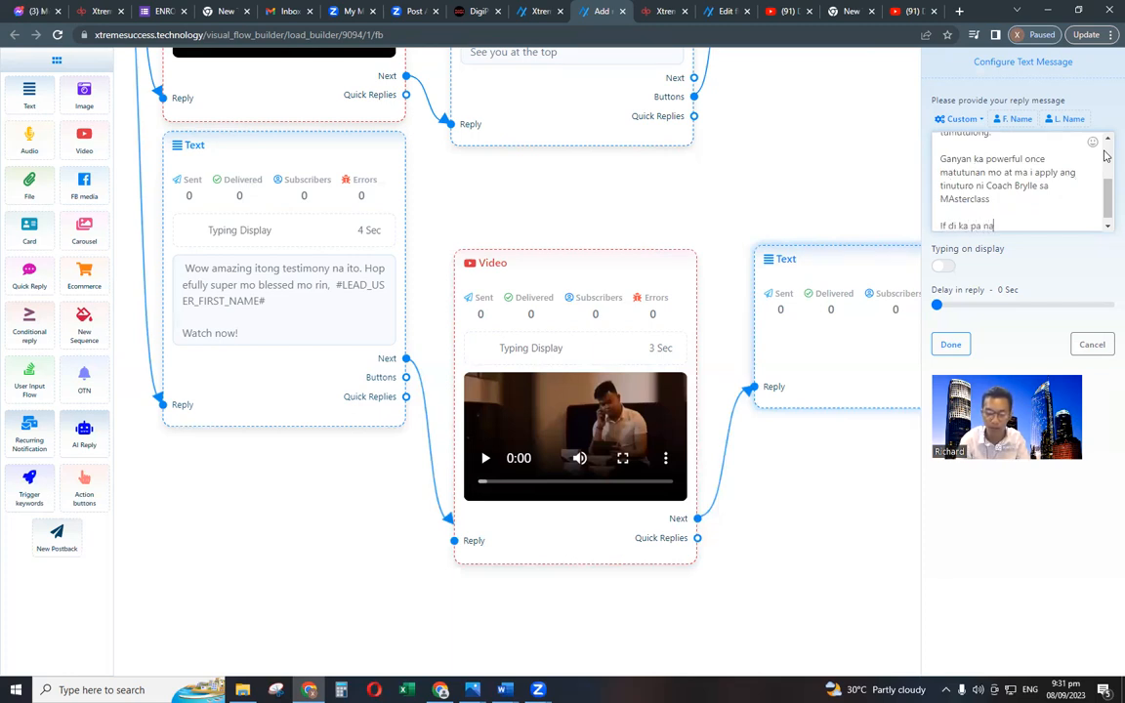
{"action": "type", "text": "enrol"}
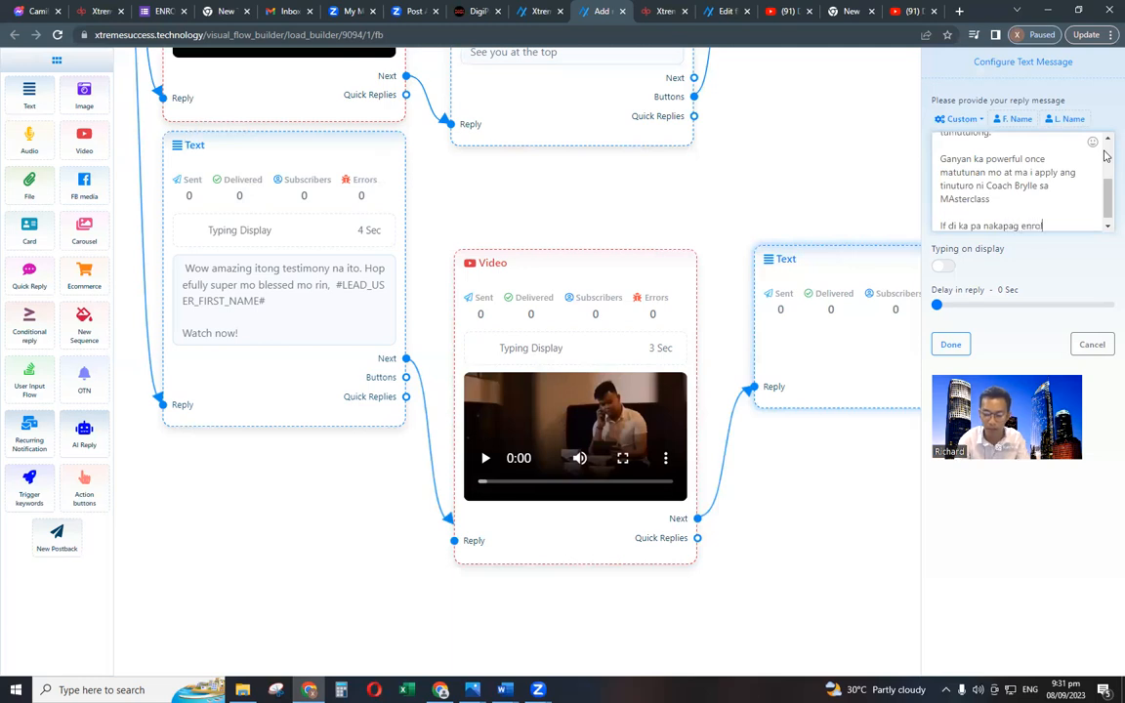
{"action": "type", "text": ". hab"}
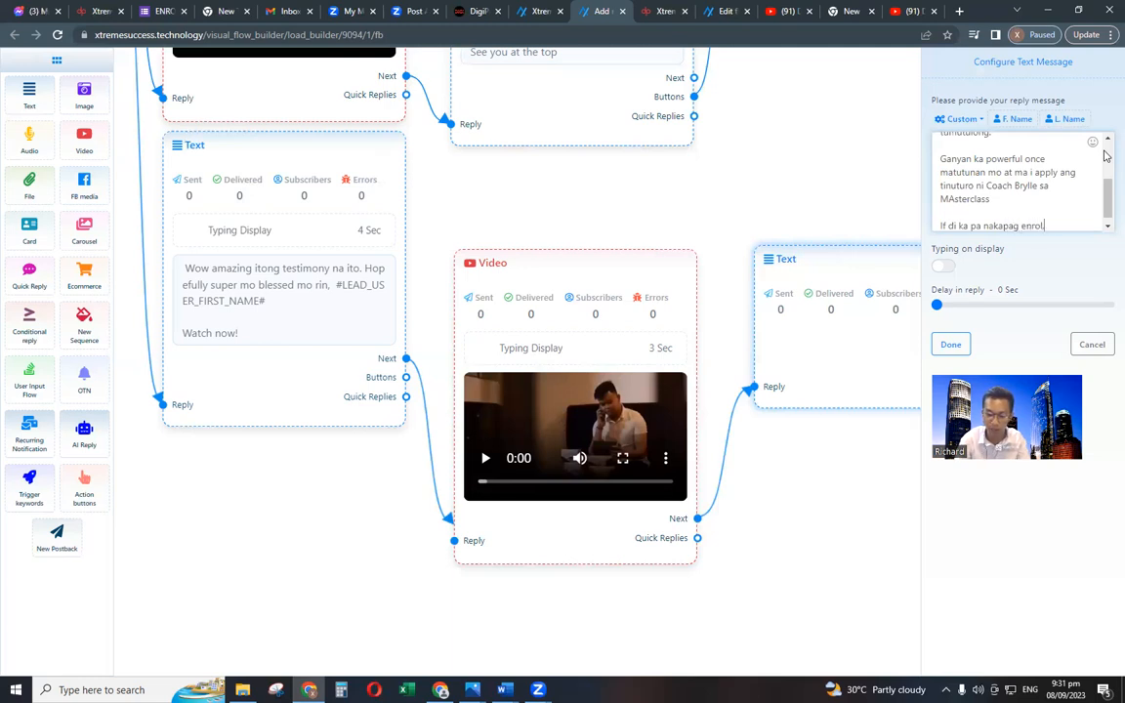
{"action": "type", "text": "ol na"}
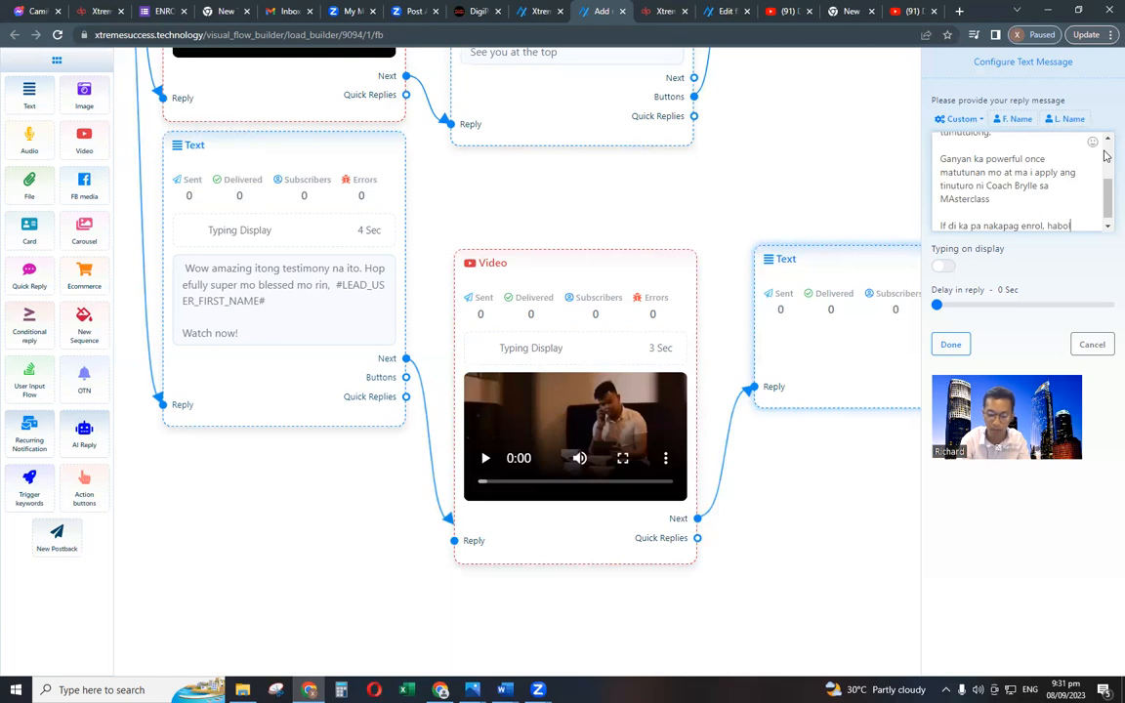
{"action": "type", "text": "."}
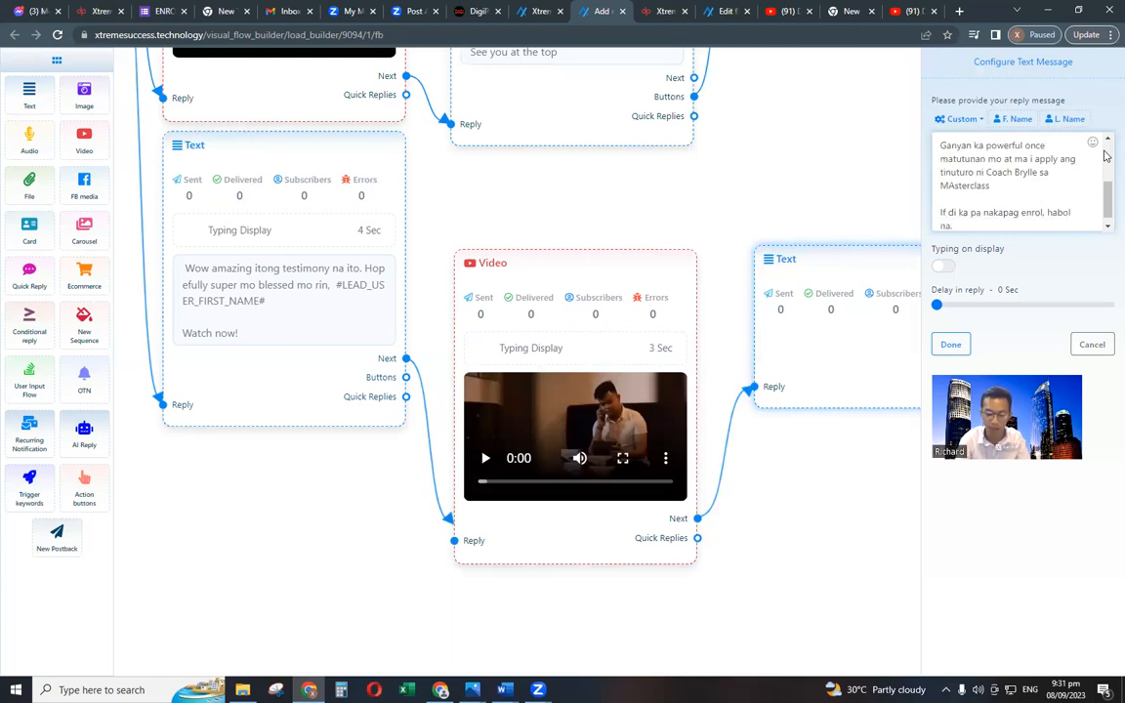
End the message with "Here's the details below" and enable the typing display with a 2-second reply delay.
{"action": "type", "text": " Here 's the de"}
{"action": "type", "text": "a"}
{"action": "type", "text": "t"}
{"action": "key", "text": "BackSpace"}
{"action": "key", "text": "BackSpace"}
{"action": "type", "text": "tails"}
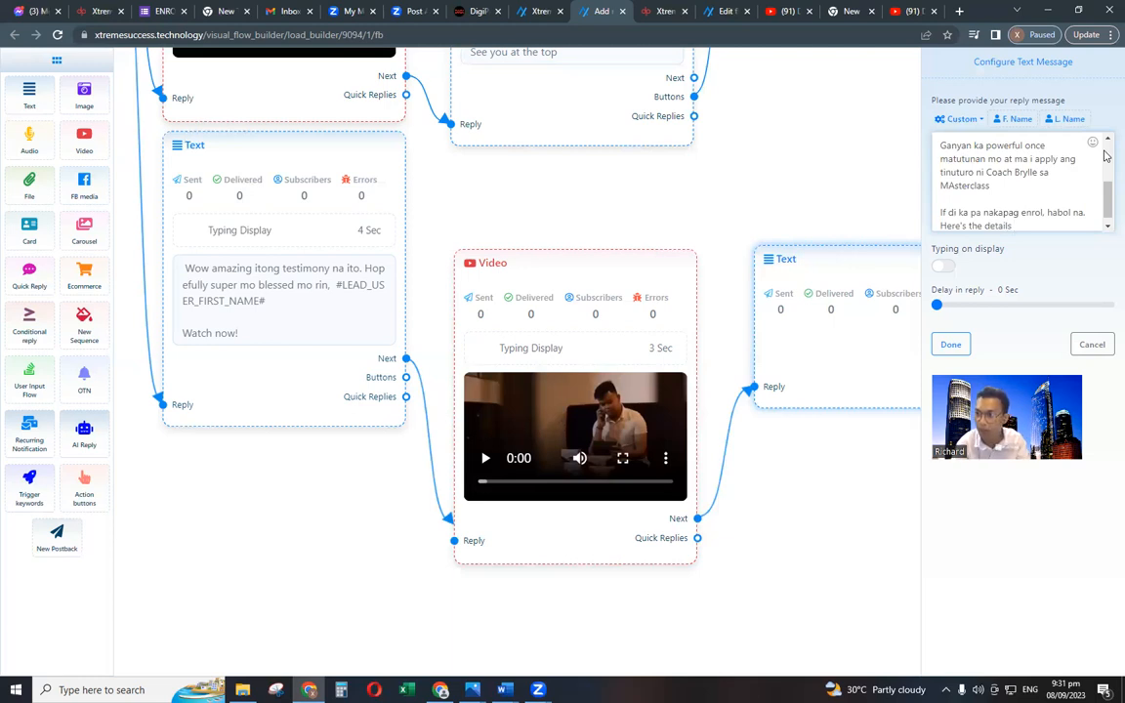
{"action": "type", "text": "below"}
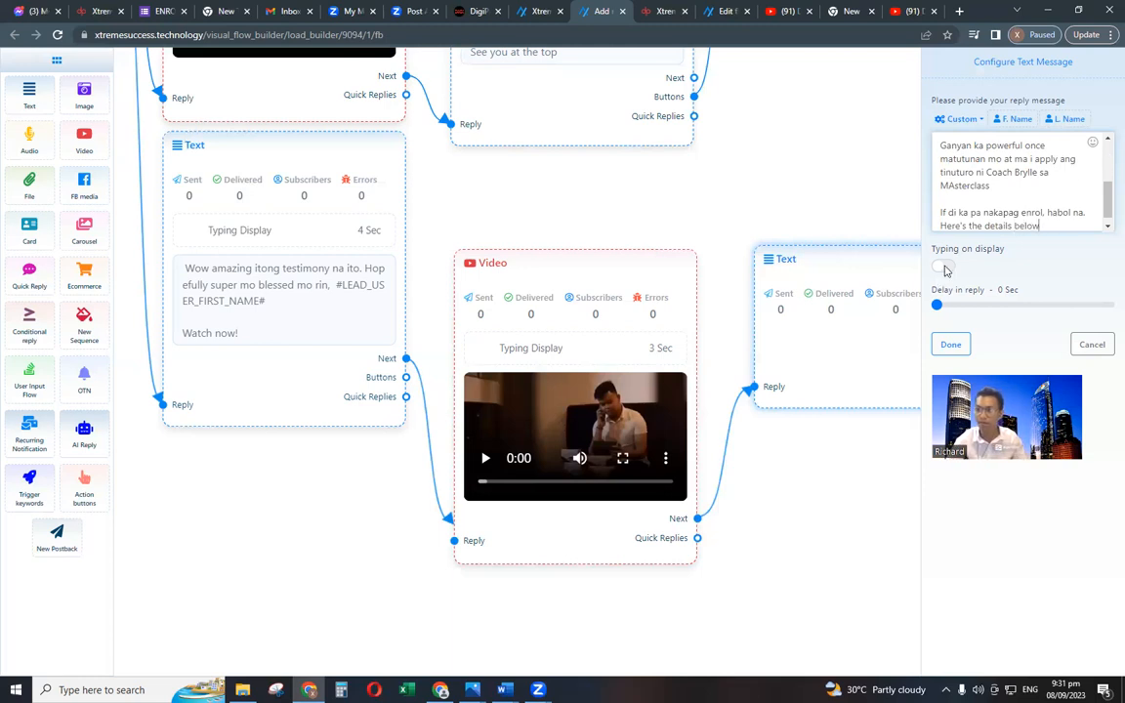
{"action": "left_click", "coordinate": [944, 268]}
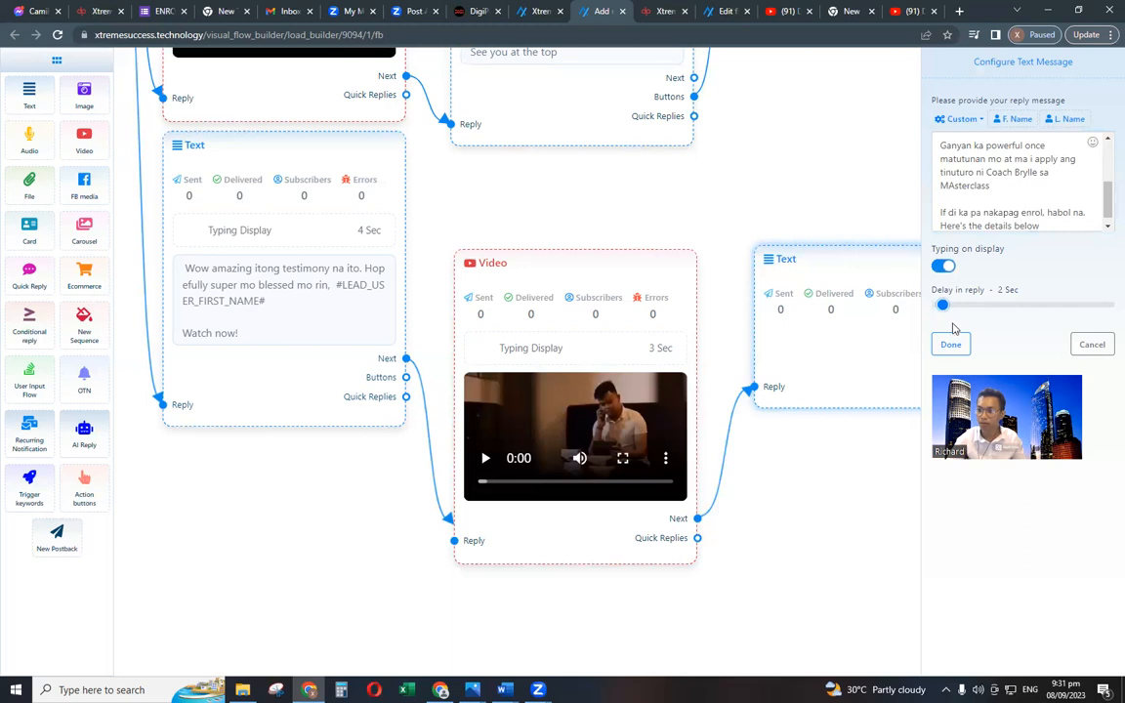
{"action": "left_click", "coordinate": [943, 342]}
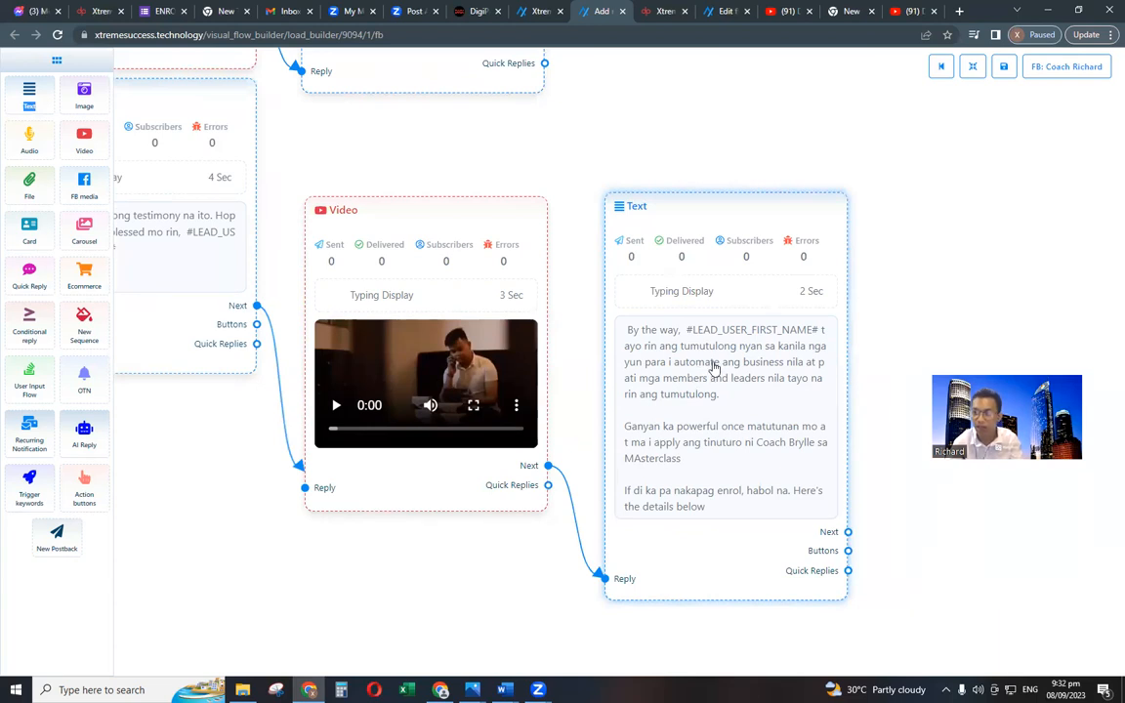
{"action": "double_click", "coordinate": [713, 366]}
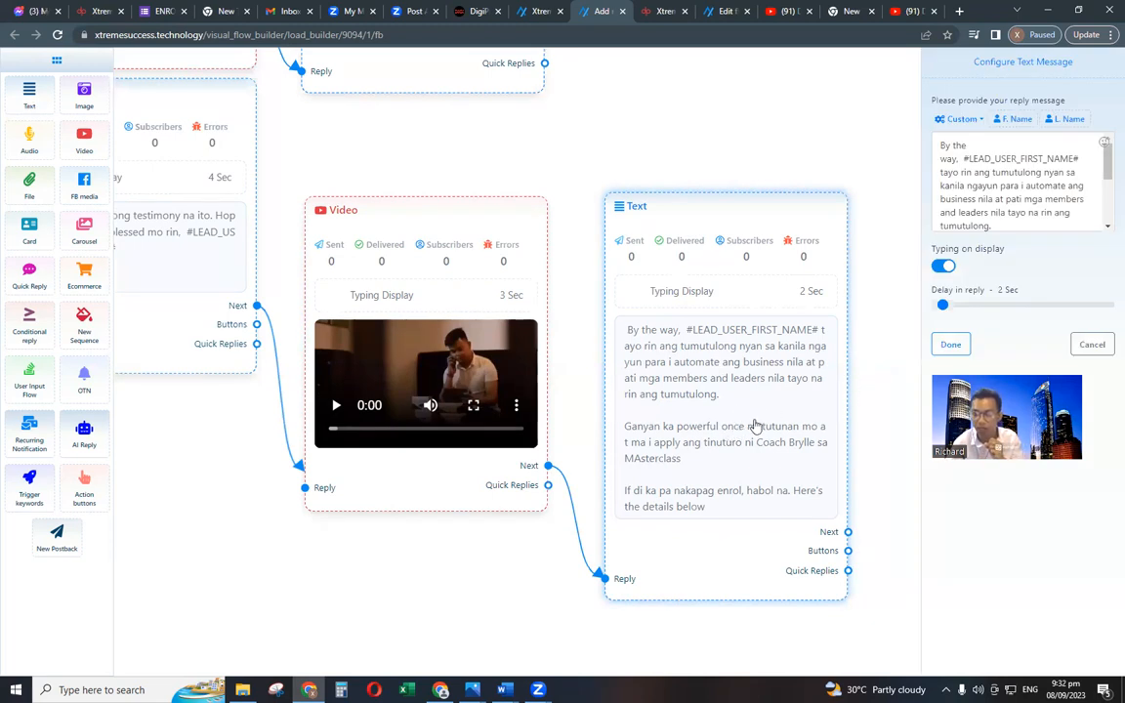
{"action": "left_click", "coordinate": [944, 346]}
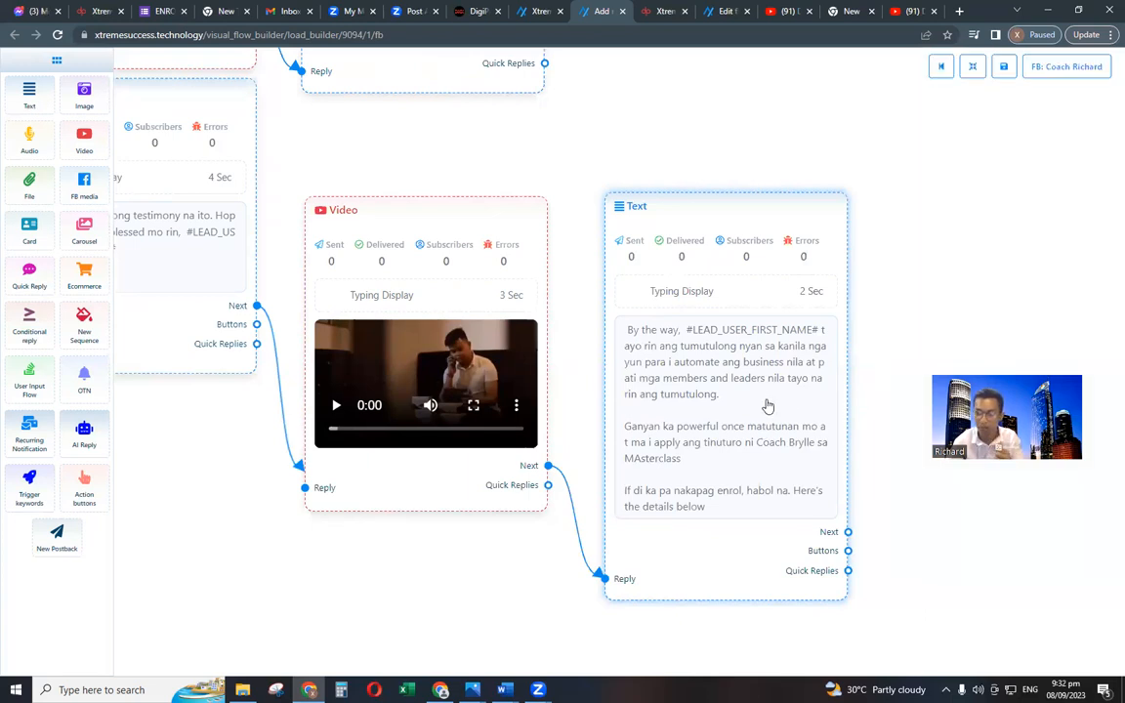
{"action": "left_click", "coordinate": [768, 401]}
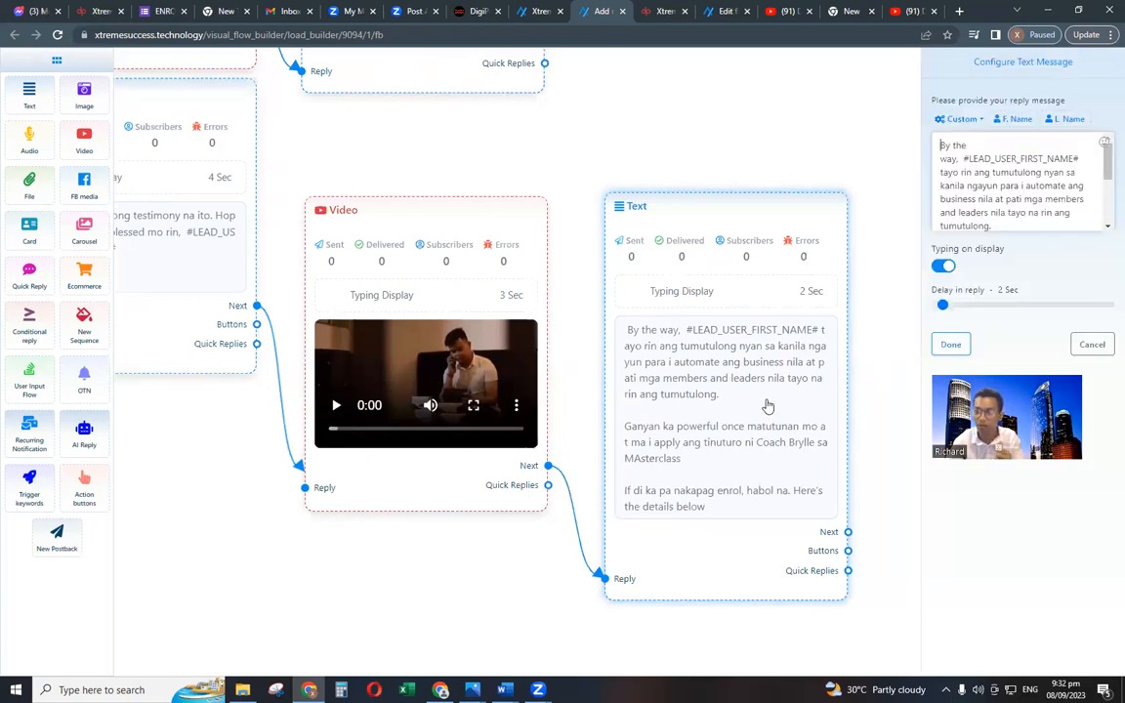
{"action": "left_click", "coordinate": [962, 346]}
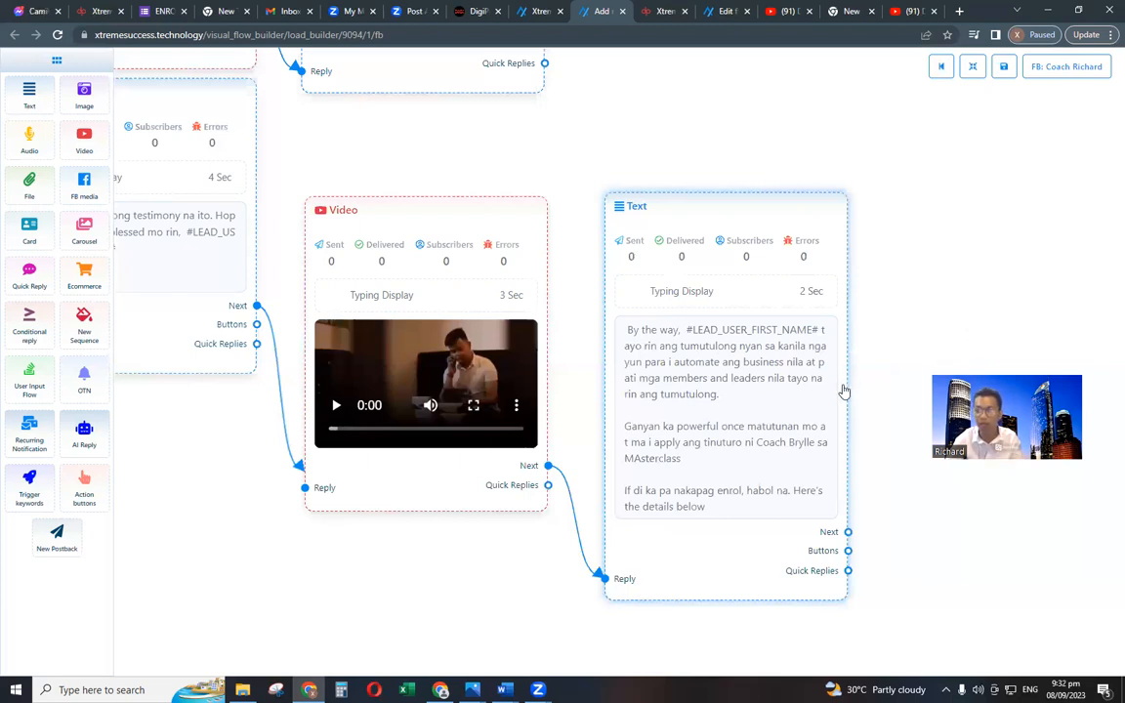
Attach a new button block to the Buttons output of the completed enrolment text message.
{"action": "scroll", "coordinate": [856, 398], "scroll_direction": "down", "scroll_amount": 1}
{"action": "left_click_drag", "start_coordinate": [857, 398], "coordinate": [835, 340]}
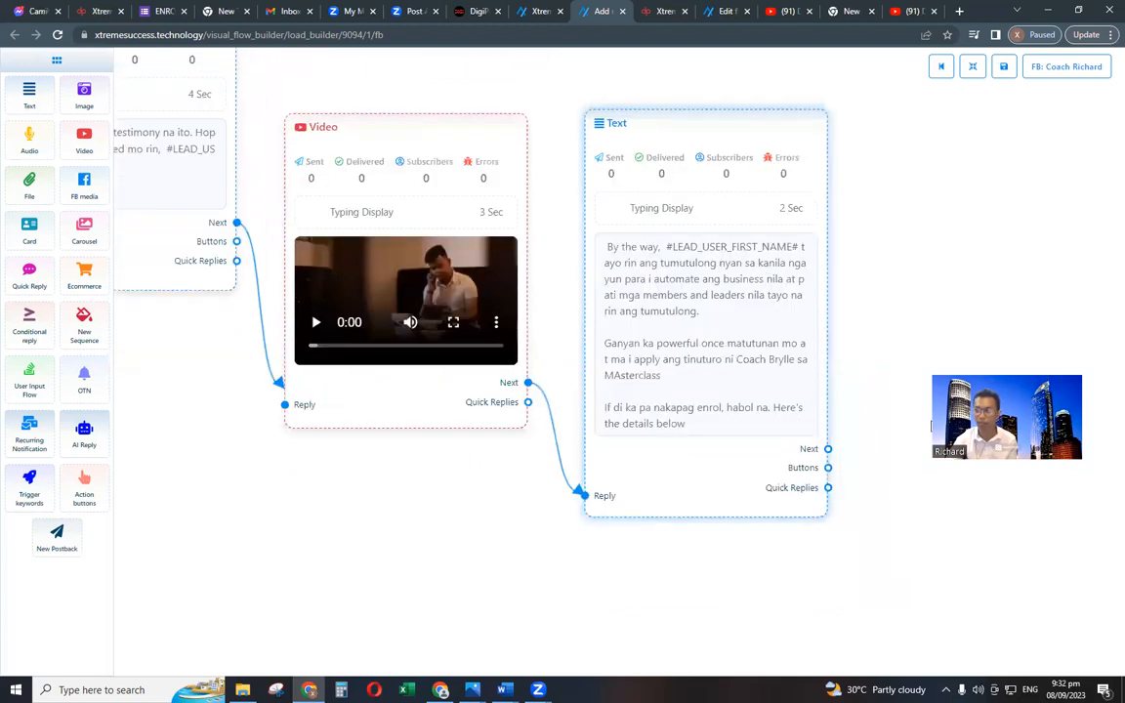
{"action": "left_click_drag", "start_coordinate": [828, 468], "coordinate": [885, 491]}
{"action": "left_click", "coordinate": [927, 500]}
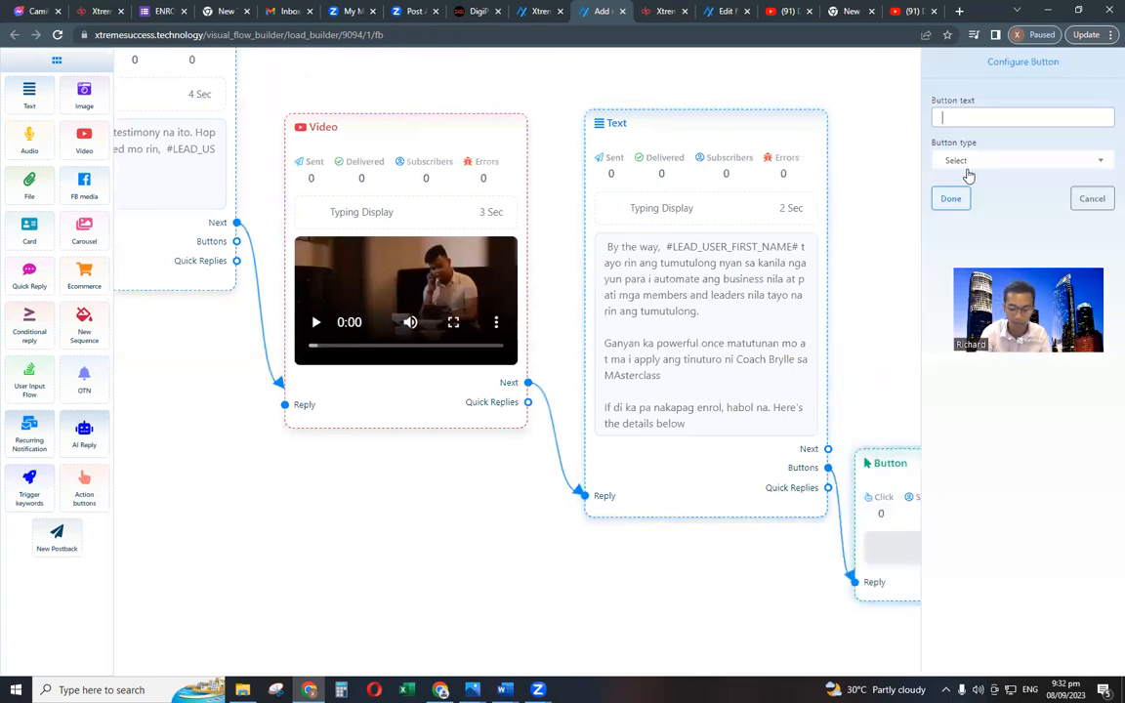
Configure the button with the text "Details here", type Web URL and the copied link, and save the flow.
{"action": "type", "text": "Details h"}
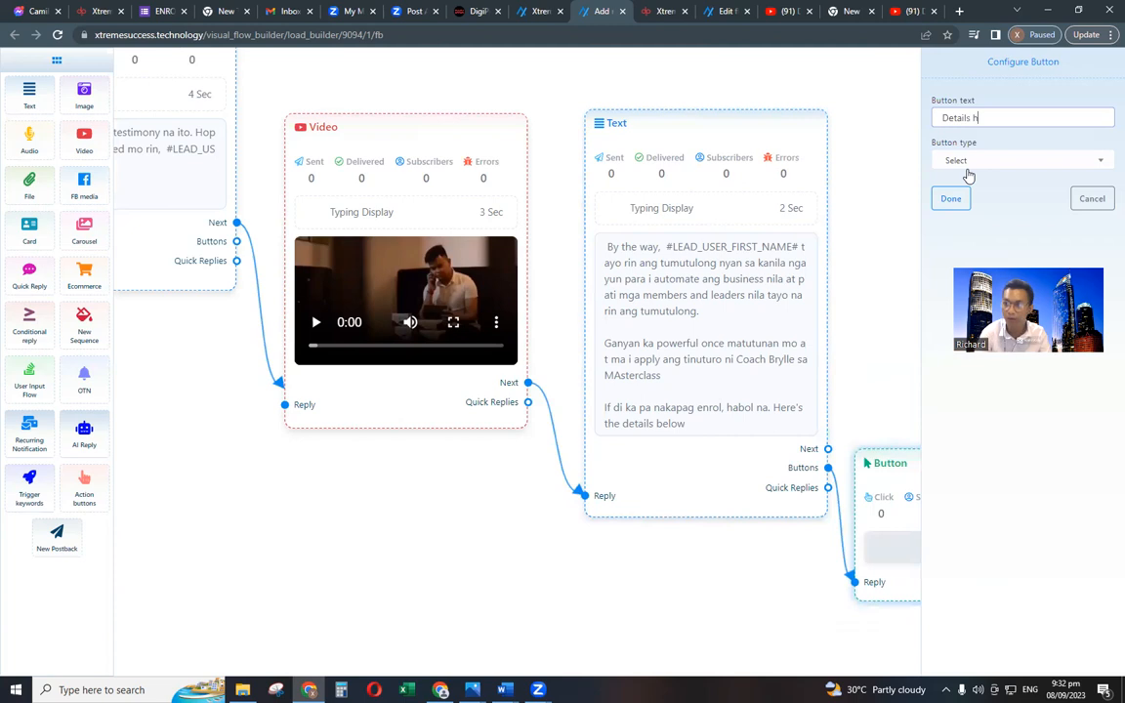
{"action": "type", "text": "ere"}
{"action": "left_click", "coordinate": [1015, 160]}
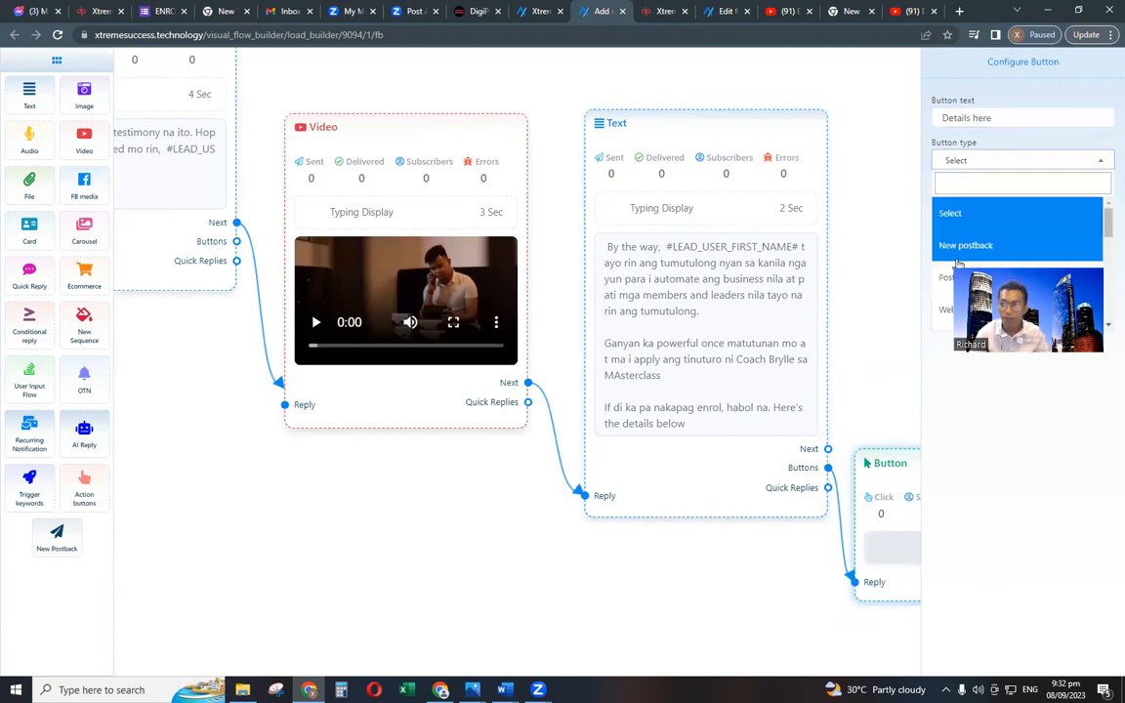
{"action": "left_click", "coordinate": [967, 244]}
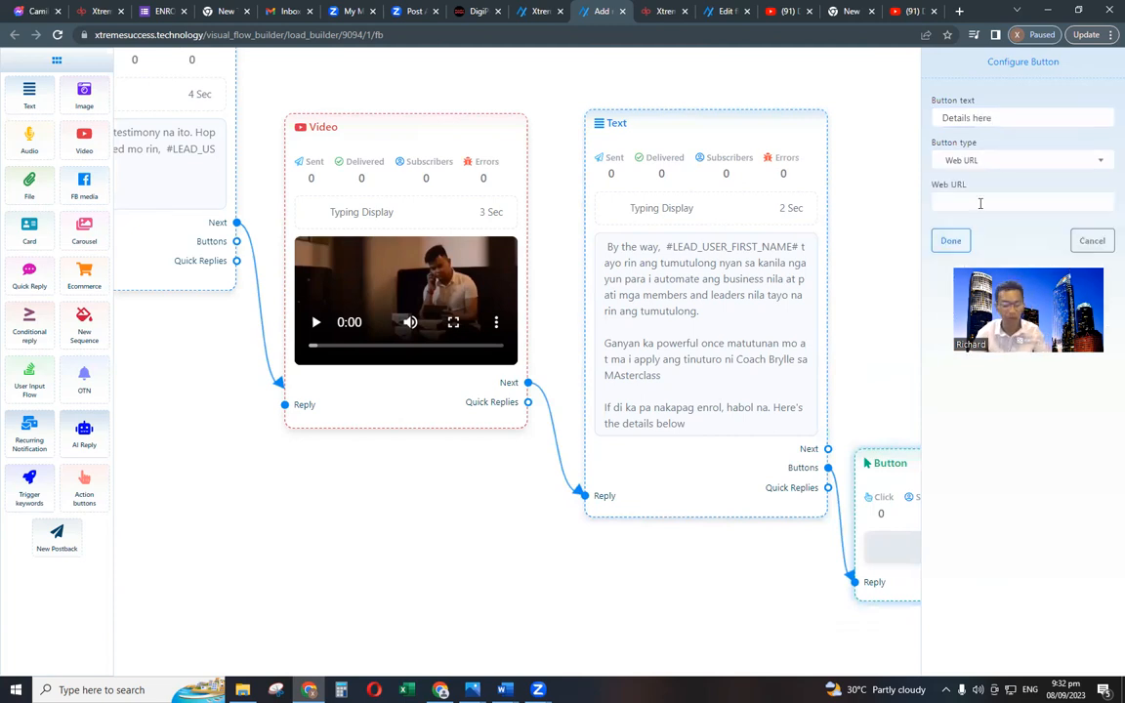
{"action": "key", "text": "ctrl+v"}
{"action": "left_click", "coordinate": [952, 241]}
{"action": "left_click", "coordinate": [1003, 67]}
Add another sequence item to the Follow-Up Sequence (Digi Link) block and set it to non-promotional daily, Day-2.
{"action": "scroll", "coordinate": [930, 244], "scroll_direction": "down", "scroll_amount": 2}
{"action": "left_click_drag", "start_coordinate": [244, 560], "coordinate": [404, 536]}
{"action": "left_click_drag", "start_coordinate": [237, 631], "coordinate": [415, 630]}
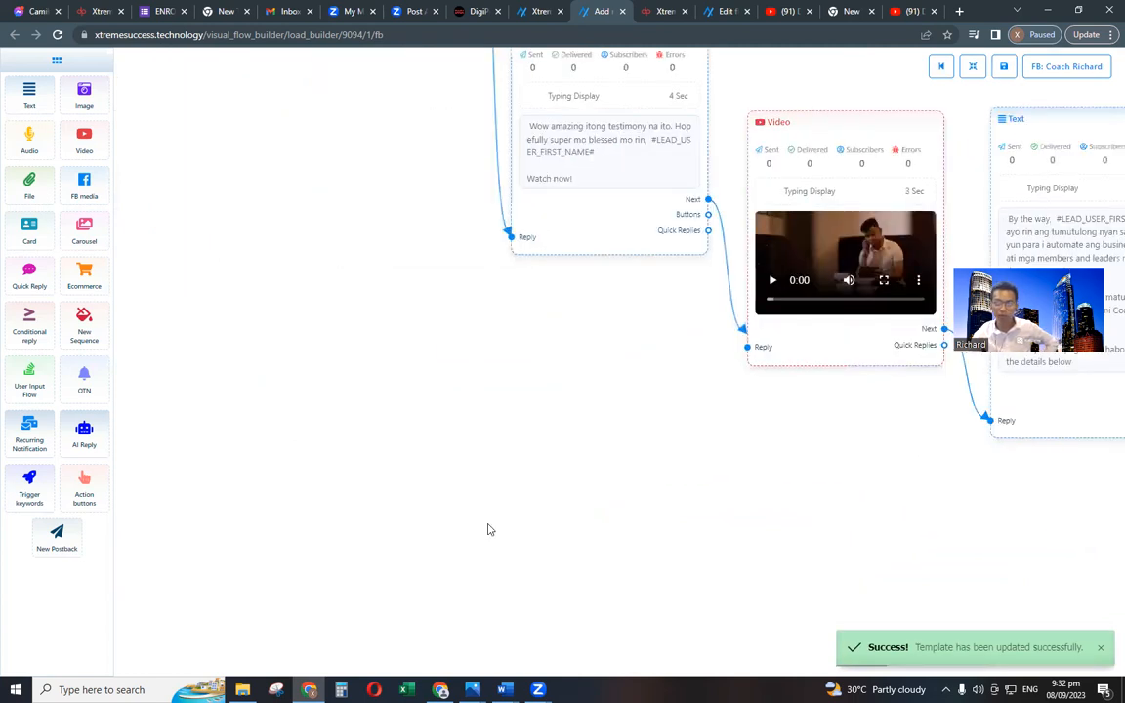
{"action": "scroll", "coordinate": [499, 515], "scroll_direction": "down", "scroll_amount": 3}
{"action": "left_click_drag", "start_coordinate": [546, 469], "coordinate": [535, 610]}
{"action": "left_click_drag", "start_coordinate": [381, 346], "coordinate": [386, 347]}
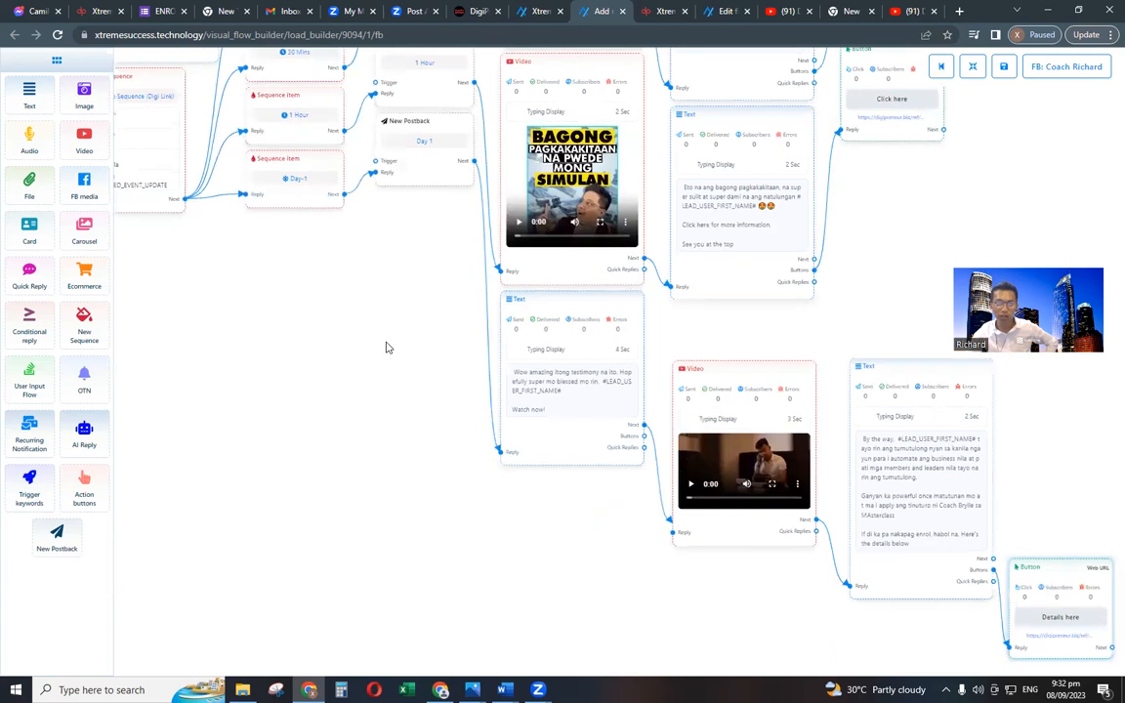
{"action": "left_click_drag", "start_coordinate": [178, 269], "coordinate": [436, 350]}
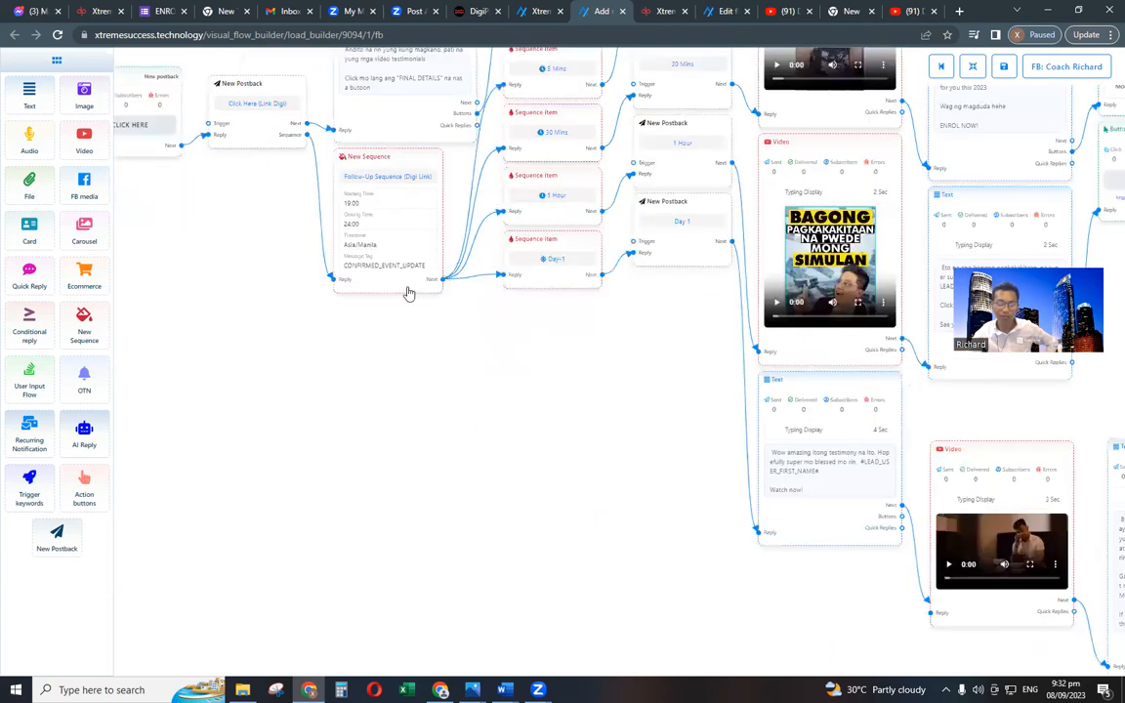
{"action": "scroll", "coordinate": [447, 273], "scroll_direction": "up", "scroll_amount": 3}
{"action": "left_click_drag", "start_coordinate": [452, 253], "coordinate": [569, 348]}
{"action": "left_click", "coordinate": [649, 379]}
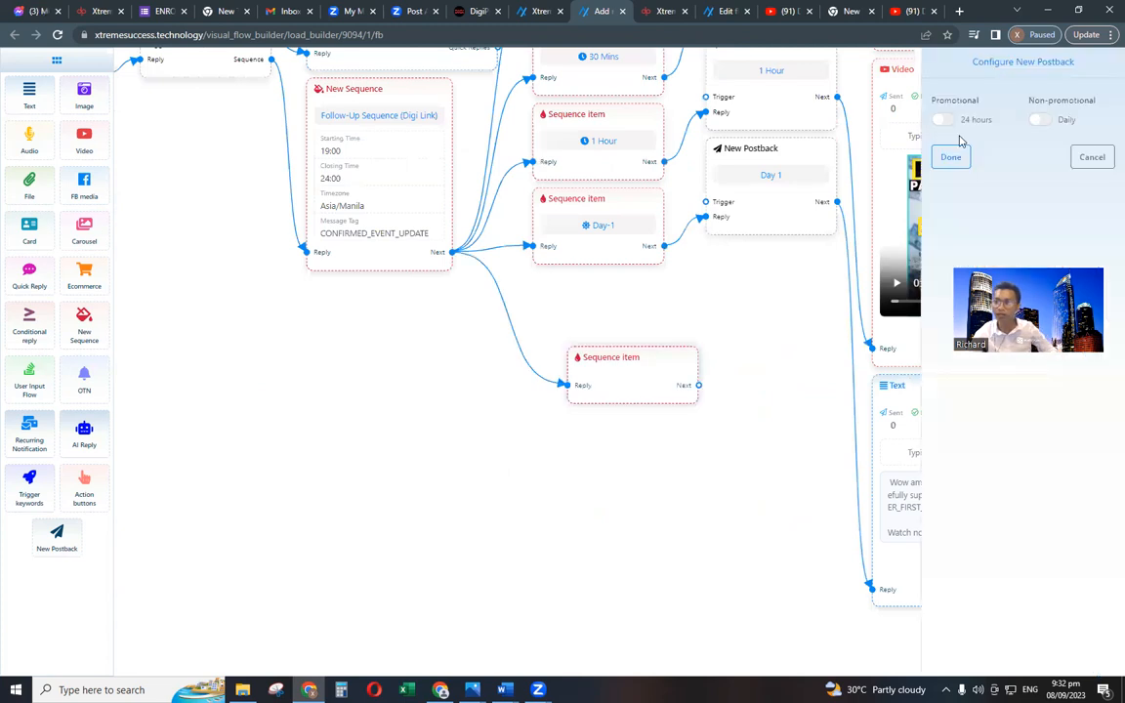
{"action": "left_click", "coordinate": [1040, 119]}
{"action": "left_click", "coordinate": [982, 163]}
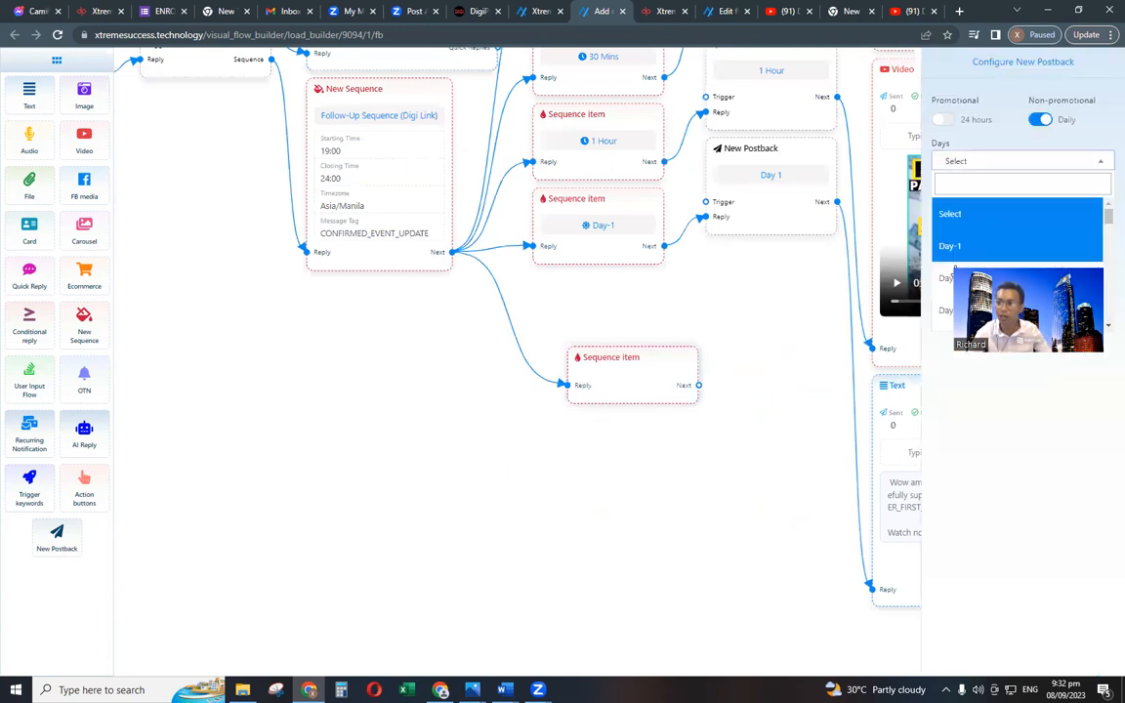
{"action": "left_click", "coordinate": [949, 243]}
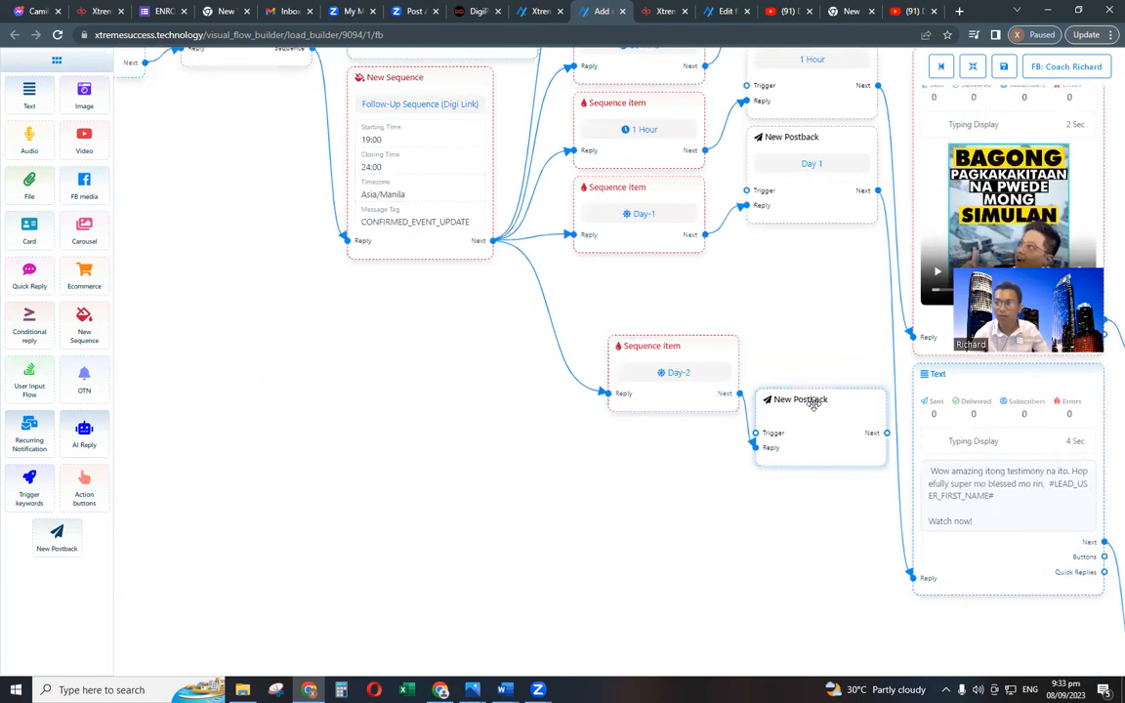
Give the new postback connected to the Day-2 sequence item the title "Day 2".
{"action": "double_click", "coordinate": [812, 403]}
{"action": "type", "text": "Day"}
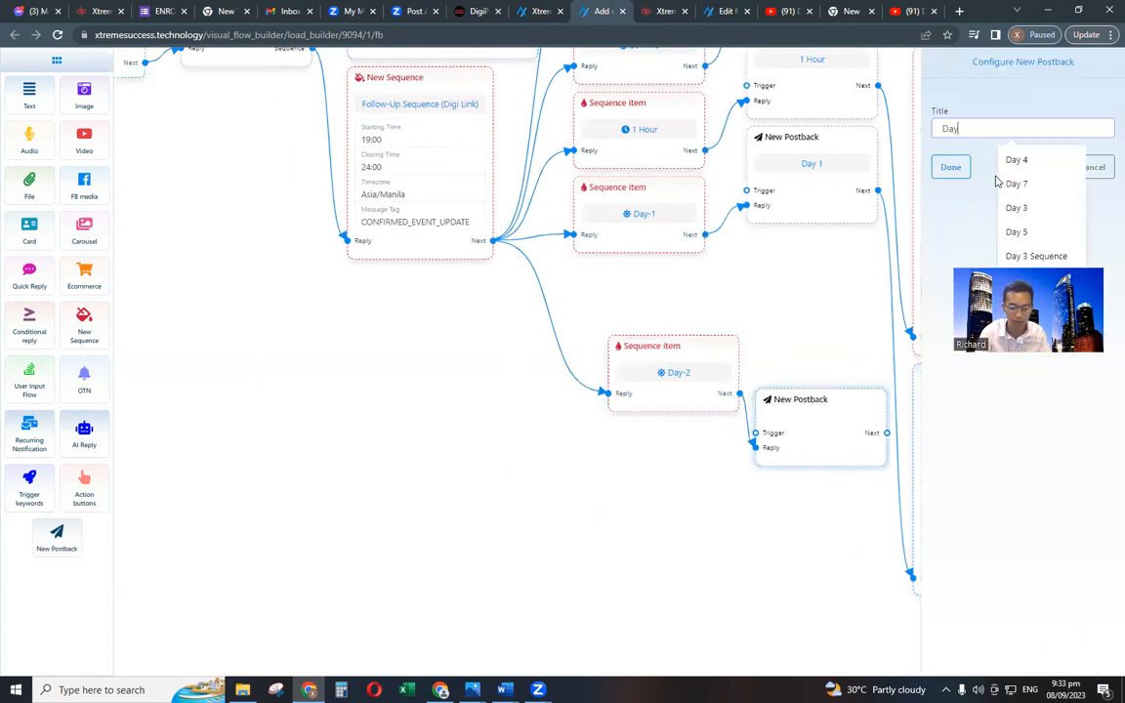
{"action": "type", "text": " 2"}
{"action": "left_click", "coordinate": [951, 168]}
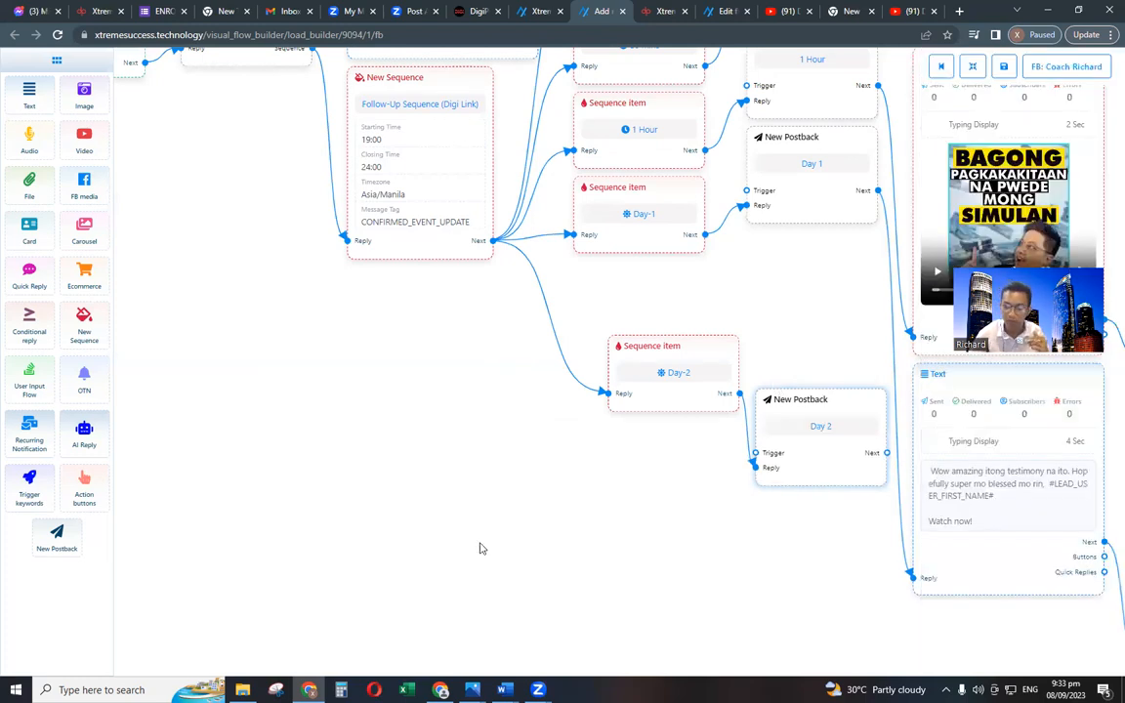
Place the Day 2 postback beneath its sequence item and connect a new text block to its Next output.
{"action": "left_click_drag", "start_coordinate": [591, 384], "coordinate": [320, 292]}
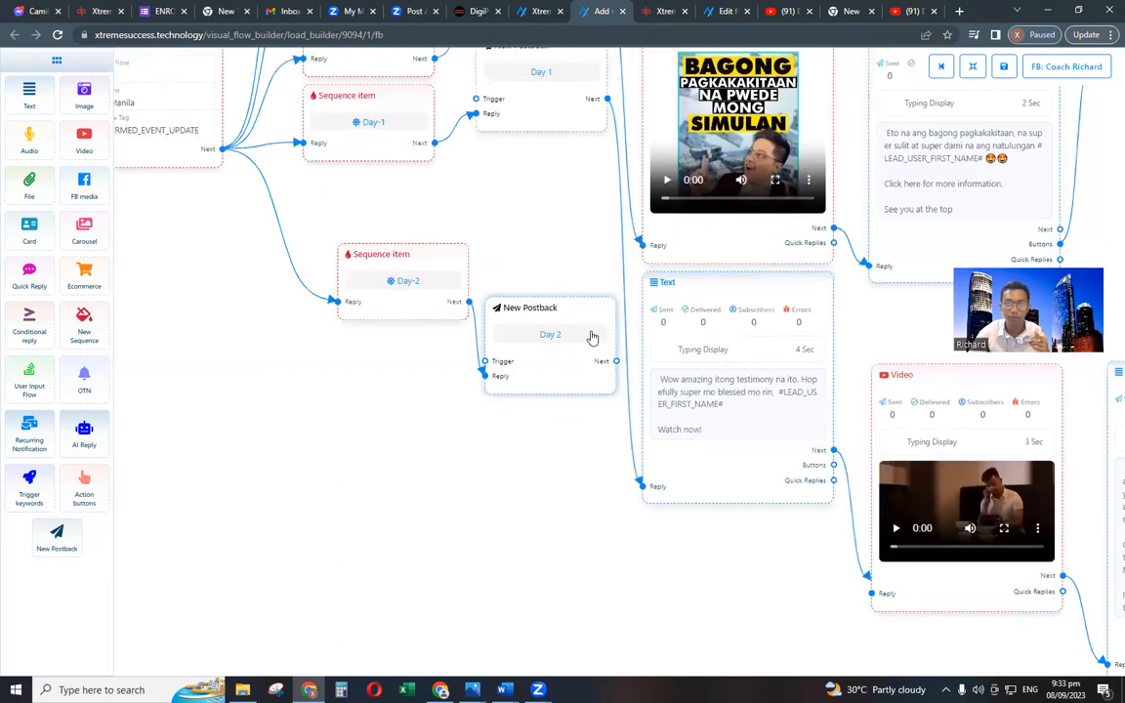
{"action": "left_click_drag", "start_coordinate": [515, 357], "coordinate": [563, 377]}
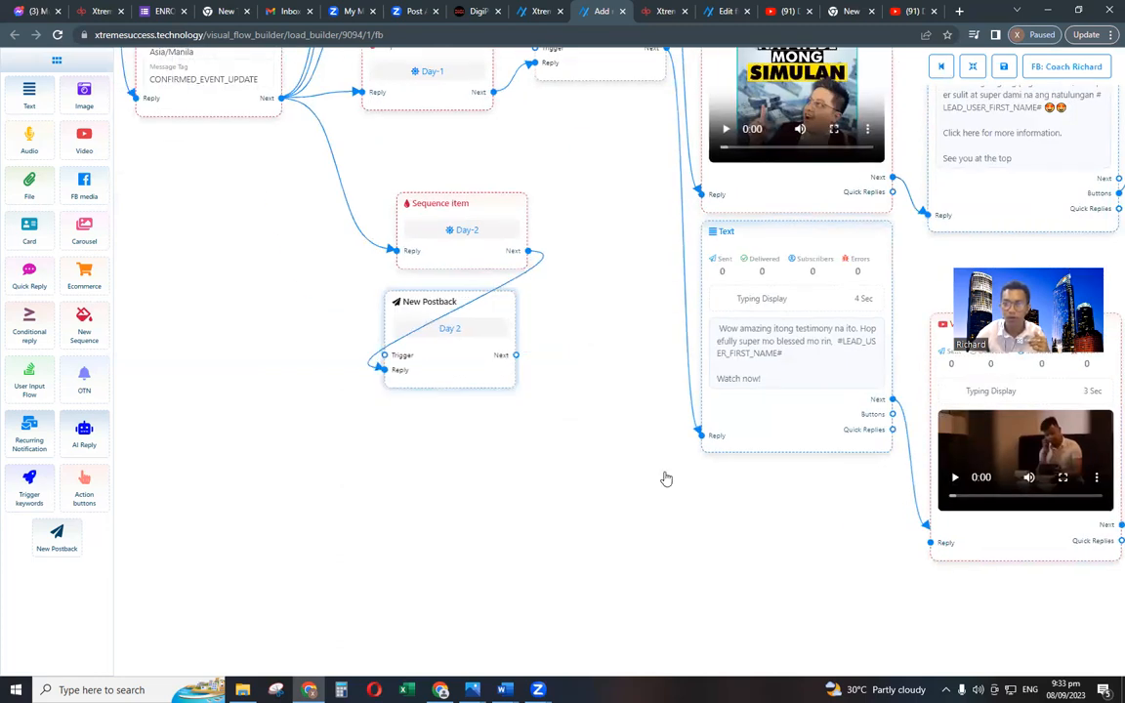
{"action": "left_click", "coordinate": [639, 478]}
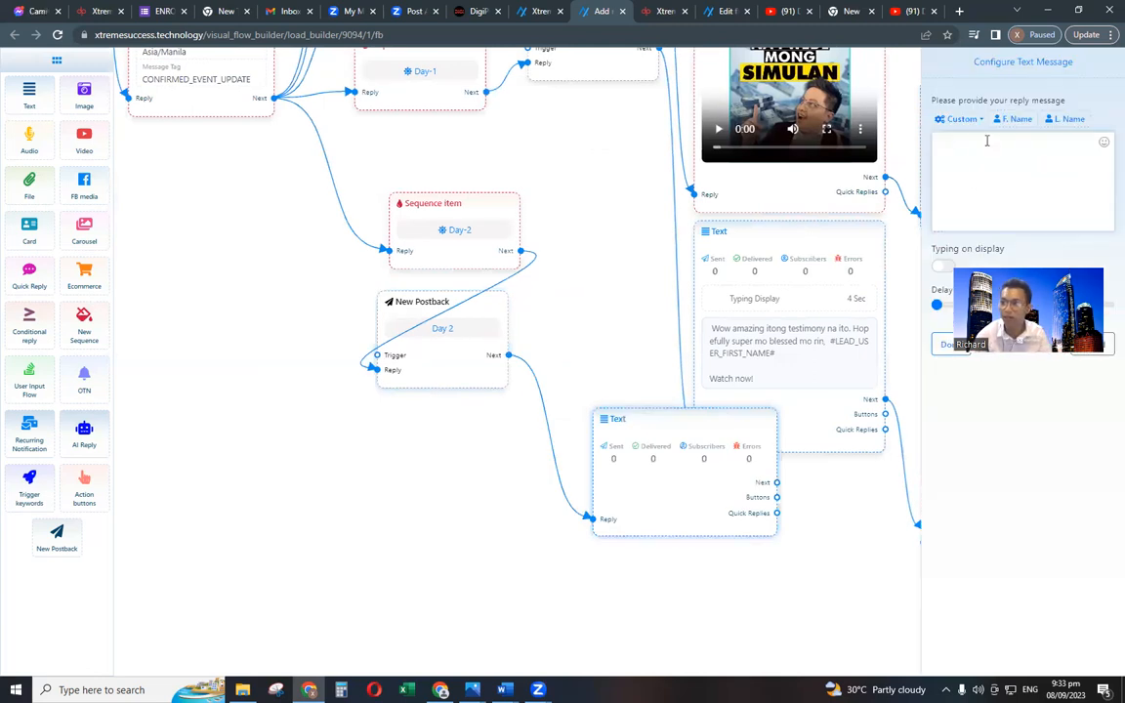
Begin the new Day 2 text block's reply message with the lead's first-name placeholder.
{"action": "left_click", "coordinate": [1016, 118]}
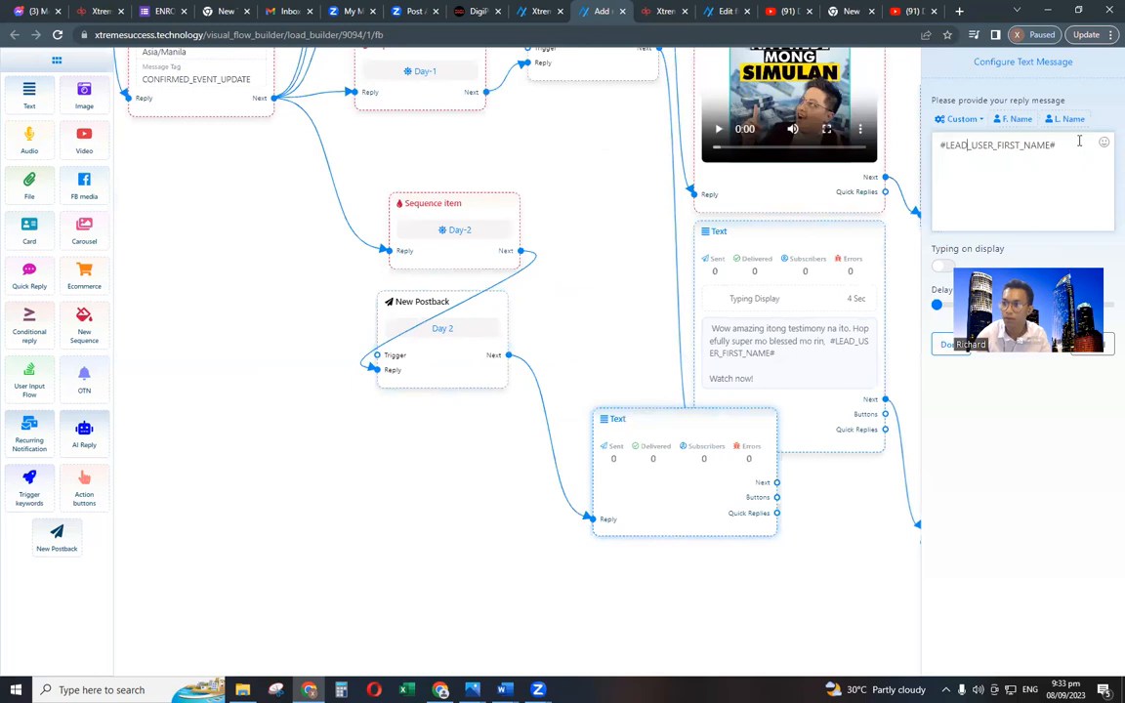
{"action": "type", "text": "last"}
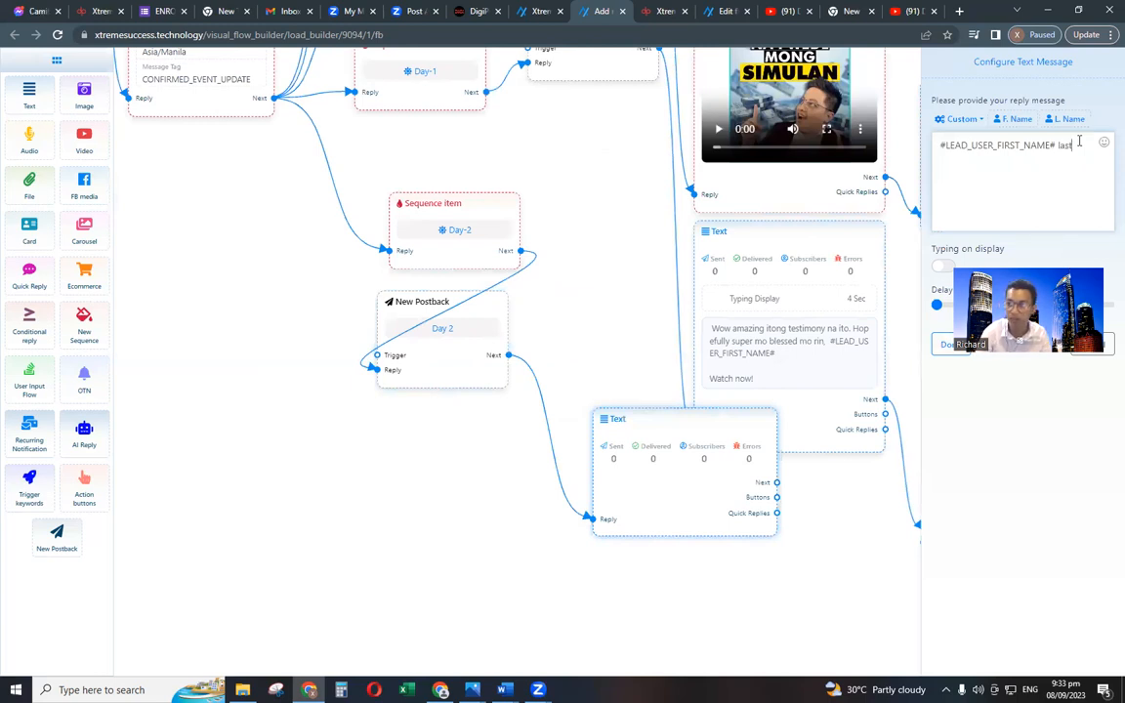
{"action": "type", "text": " meew"}
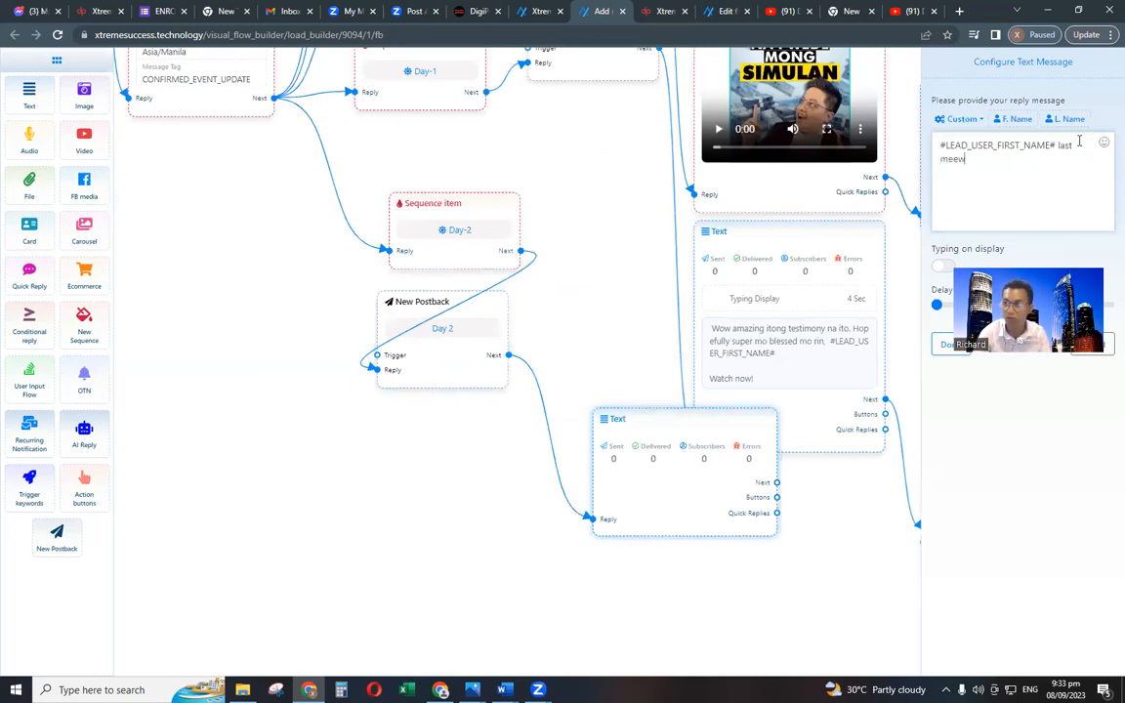
{"action": "key", "text": "BackSpace"}
{"action": "key", "text": "BackSpace"}
{"action": "key", "text": "BackSpace"}
{"action": "key", "text": "BackSpace"}
{"action": "key", "text": "BackSpace"}
{"action": "key", "text": "BackSpace"}
{"action": "key", "text": "BackSpace"}
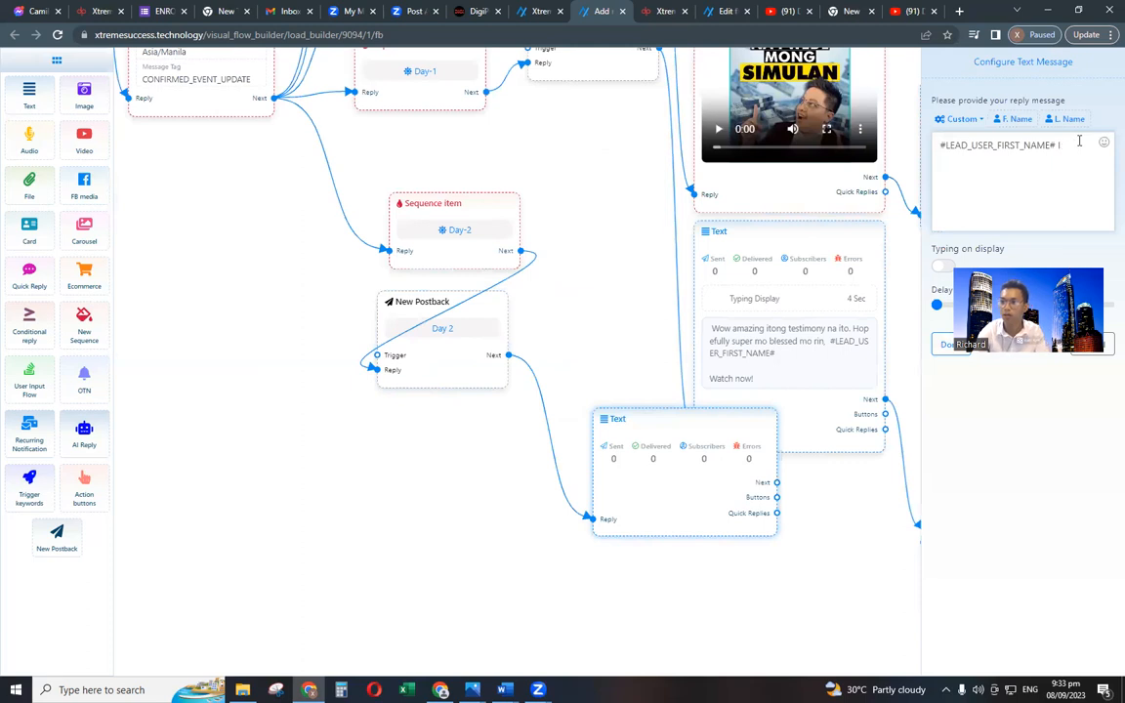
{"action": "key", "text": "BackSpace"}
{"action": "type", "text": "etc"}
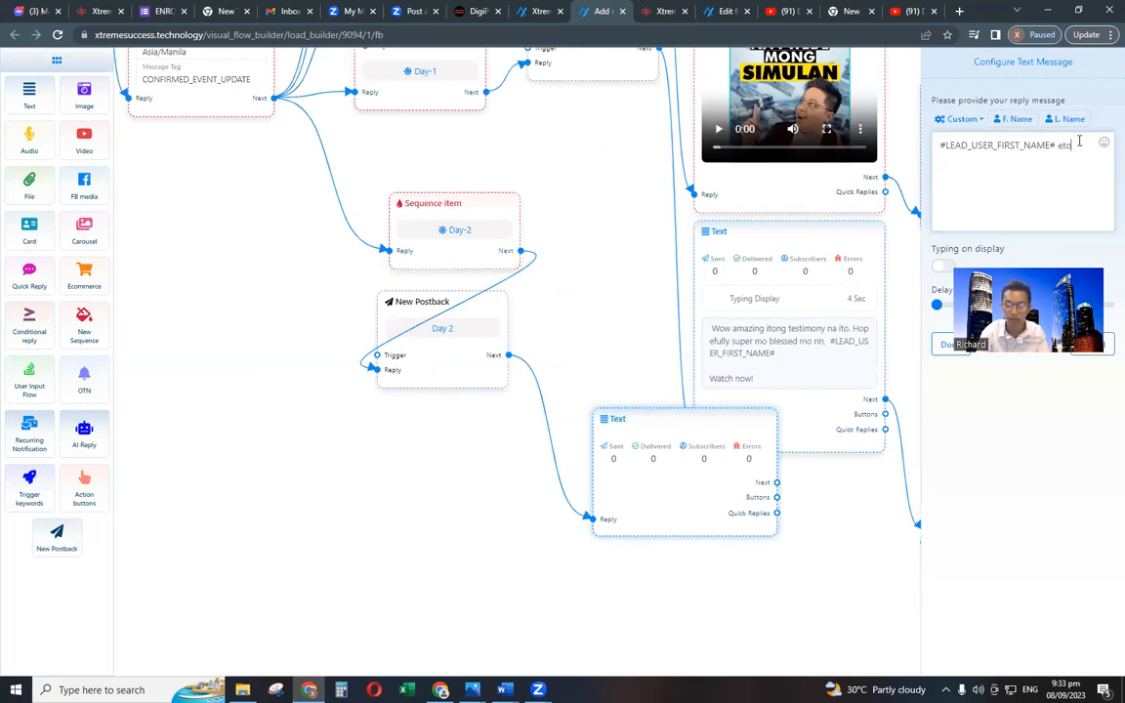
{"action": "type", "text": " na ang "}
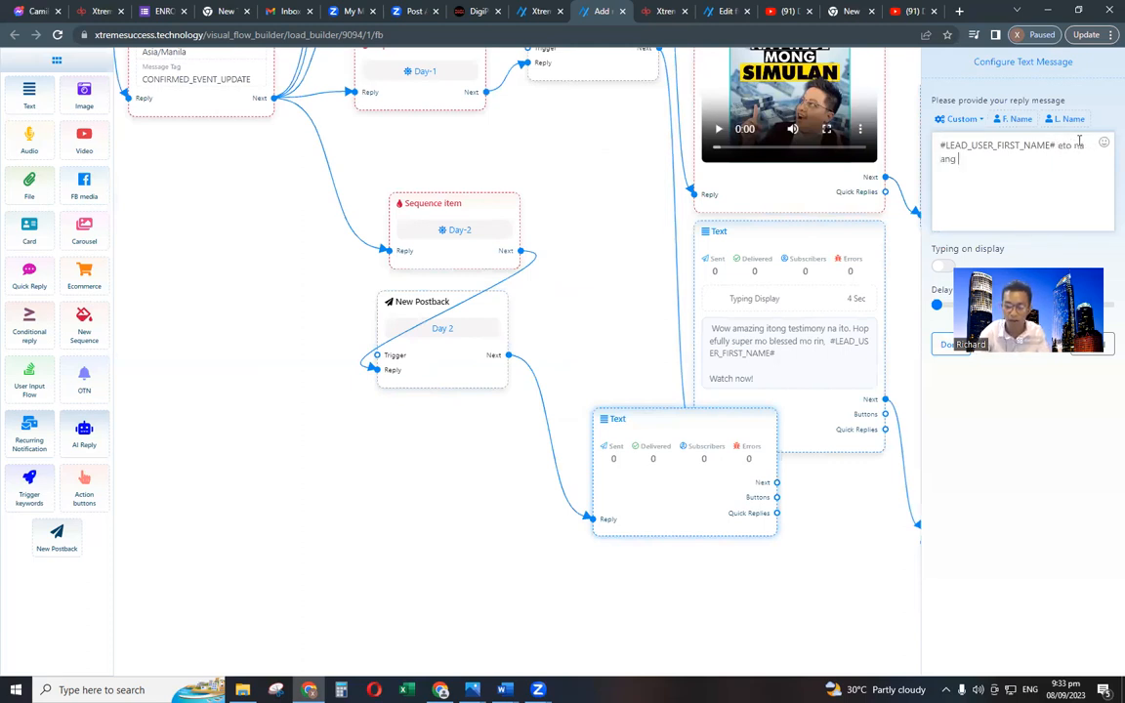
{"action": "type", "text": "possible "}
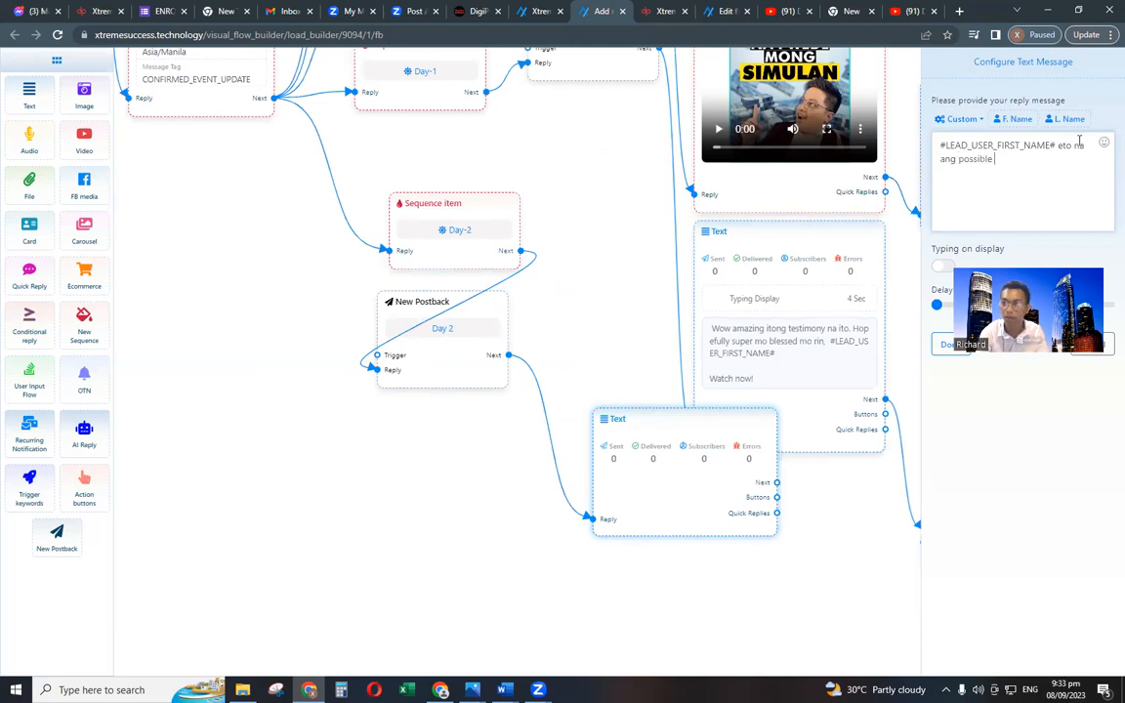
{"action": "type", "text": "n"}
{"action": "key", "text": "BackSpace"}
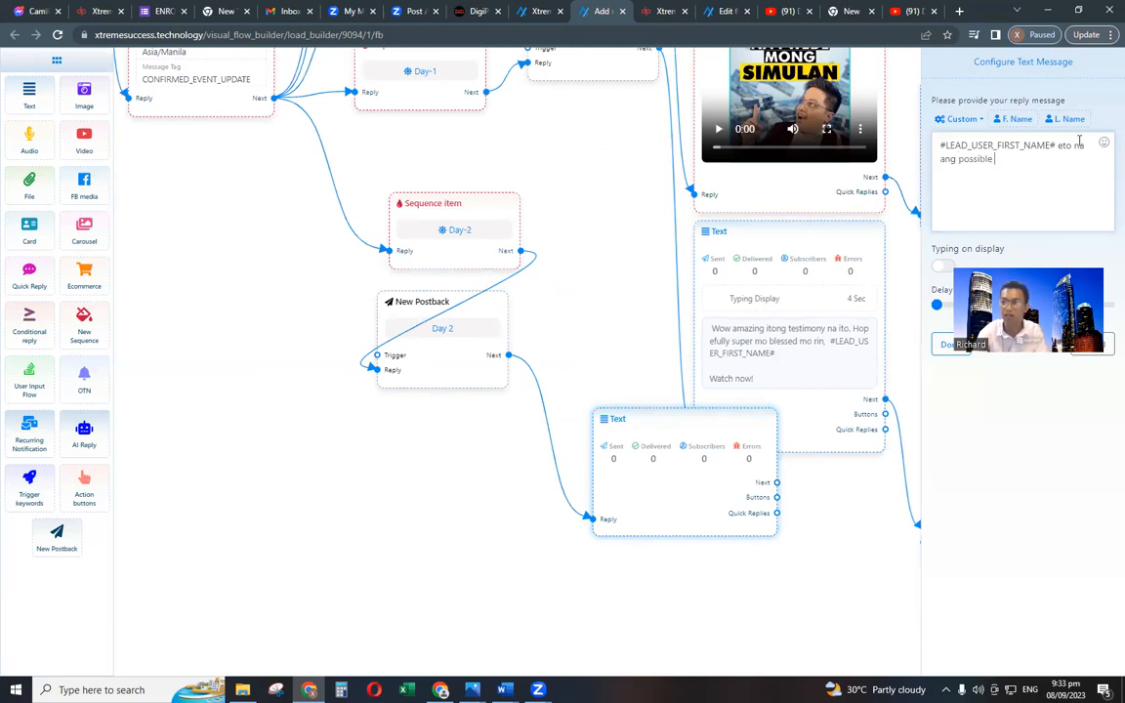
{"action": "key", "text": "ctrl+BackSpace"}
{"action": "key", "text": "ctrl+BackSpace"}
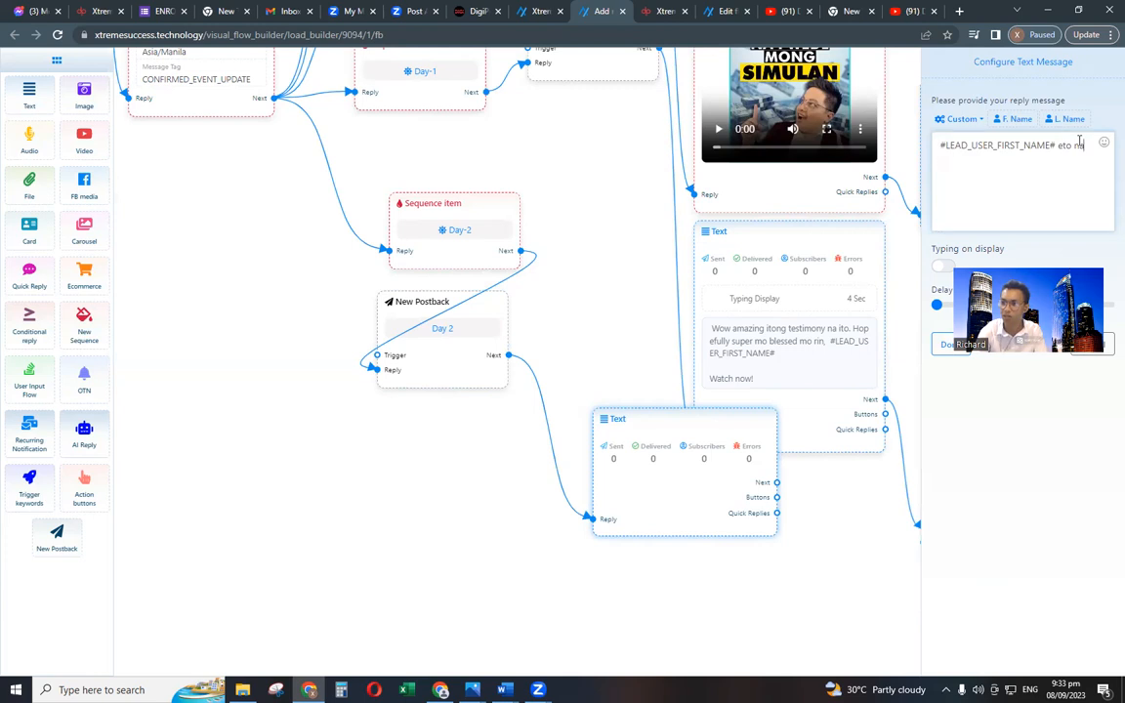
{"action": "key", "text": "BackSpace"}
{"action": "key", "text": "BackSpace"}
{"action": "key", "text": "BackSpace"}
{"action": "key", "text": "BackSpace"}
{"action": "key", "text": "BackSpace"}
{"action": "key", "text": "BackSpace"}
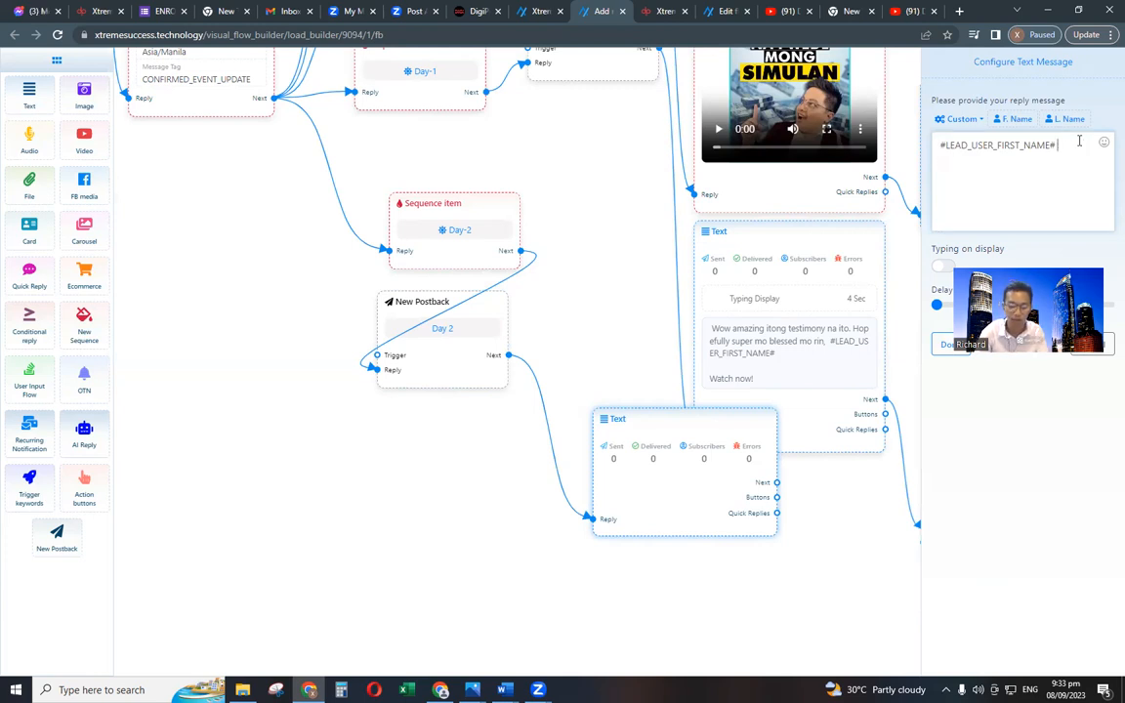
Write "meyron ka pa bang question?" after the first-name placeholder in the reply message.
{"action": "type", "text": "my"}
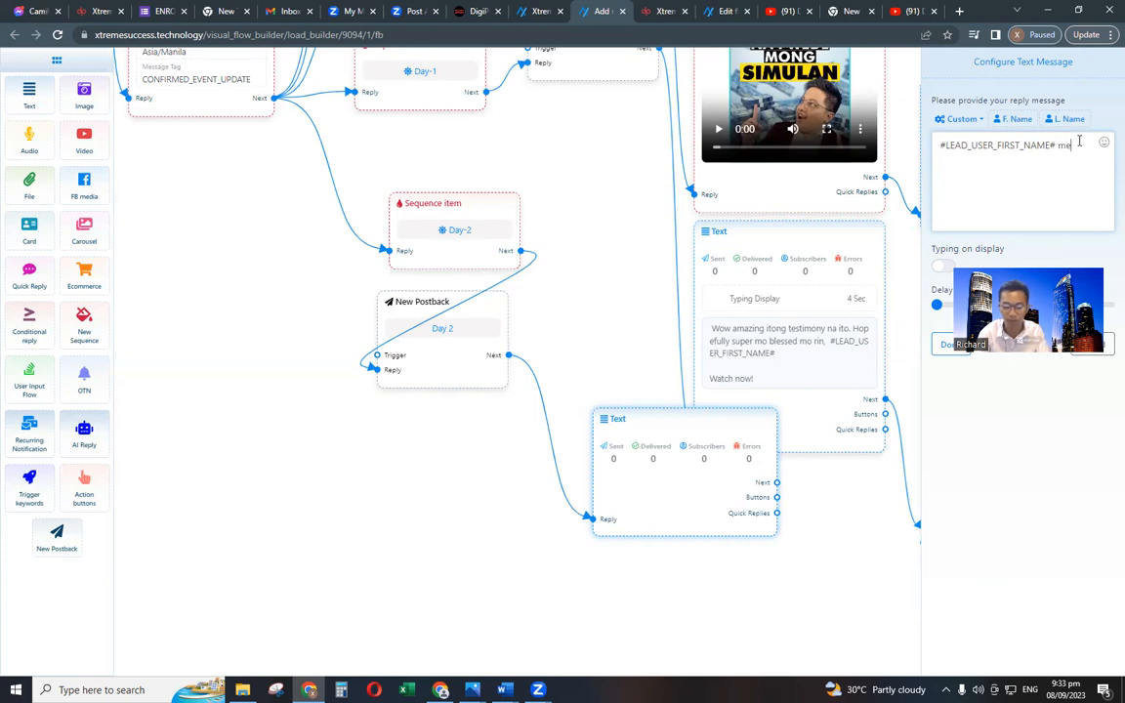
{"action": "type", "text": "yron ka pa"}
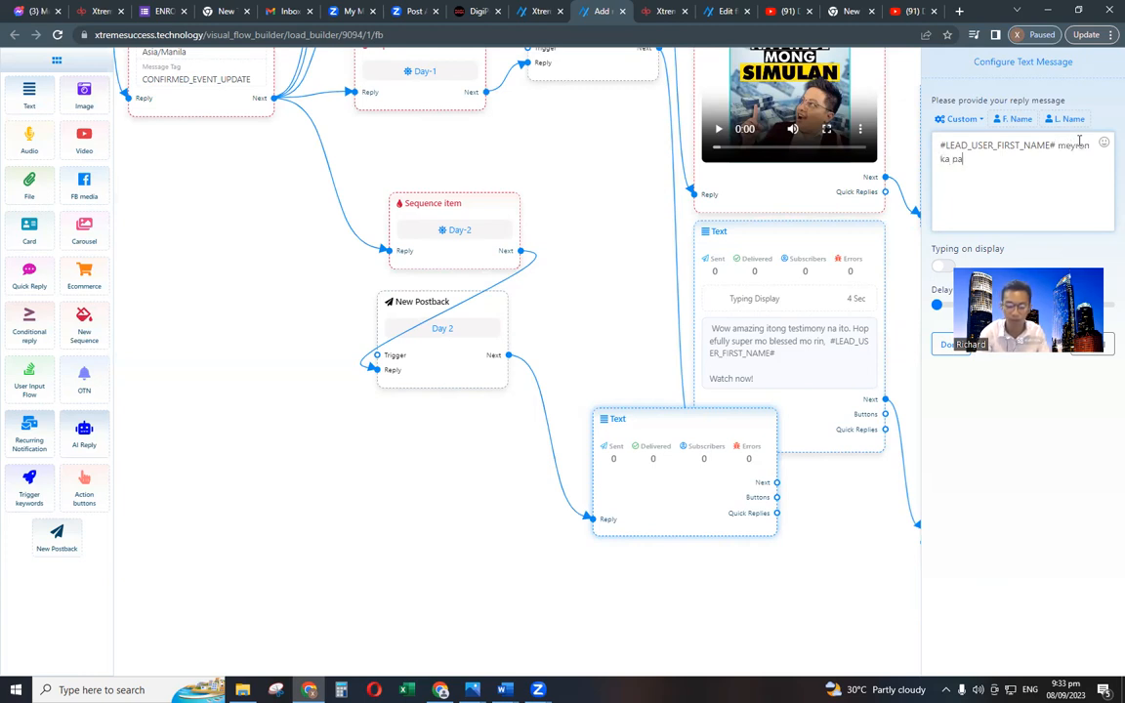
{"action": "type", "text": " bang que"}
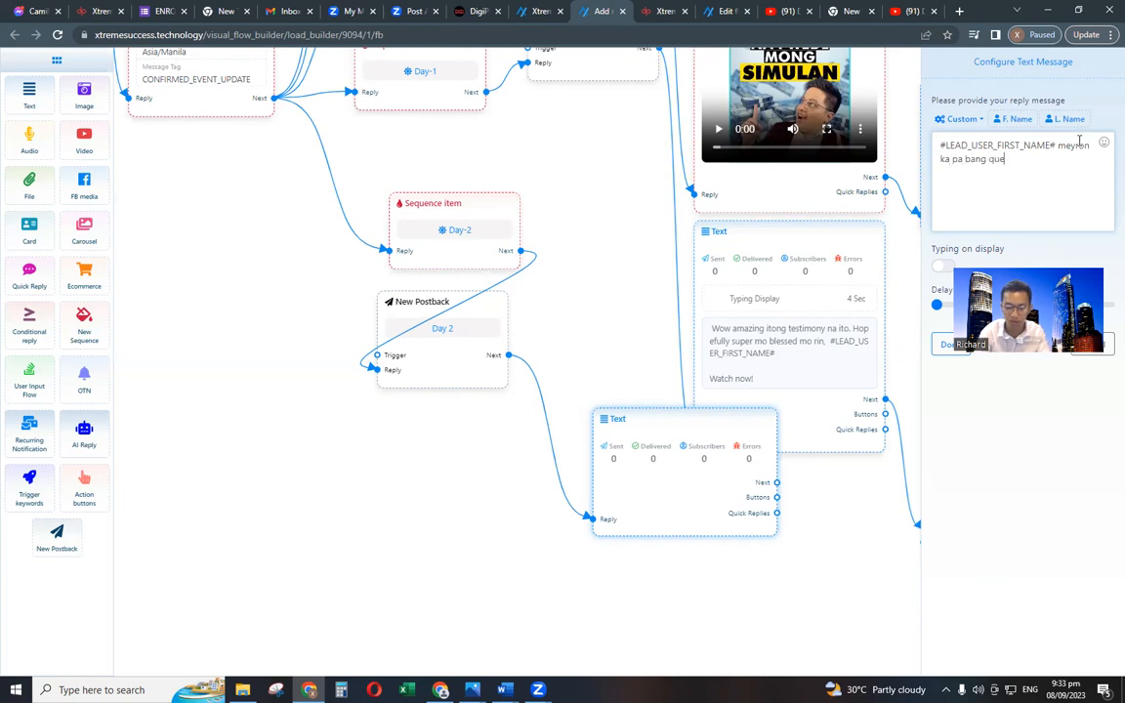
{"action": "type", "text": "stion"}
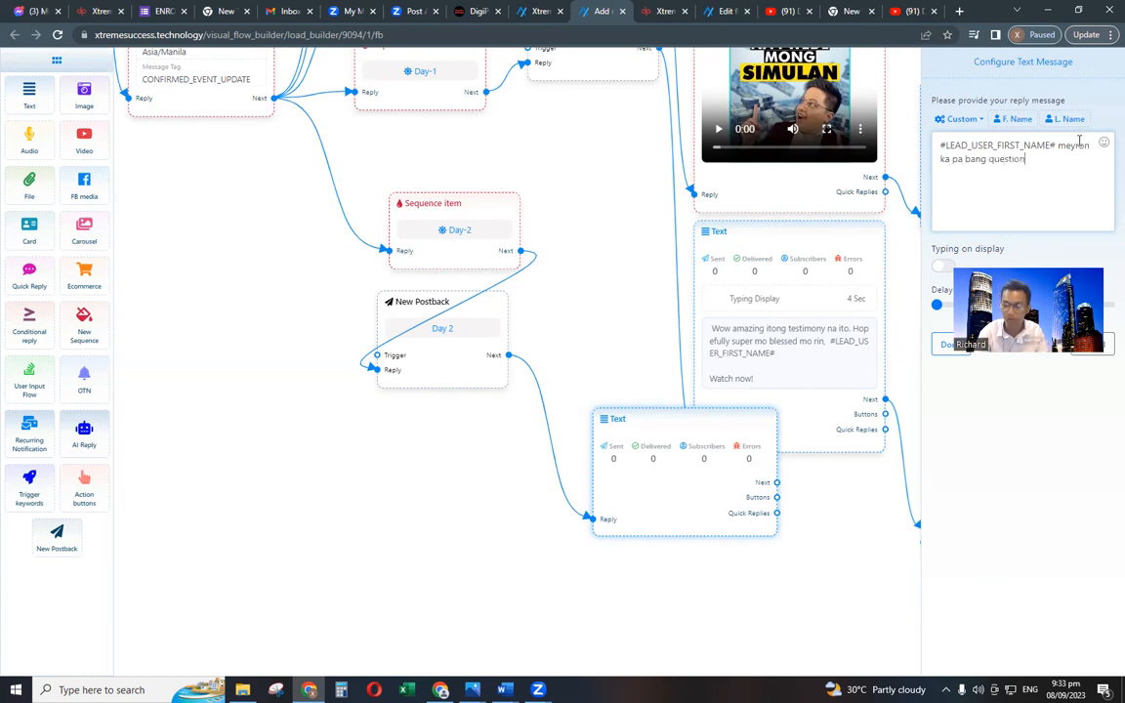
{"action": "type", "text": "?"}
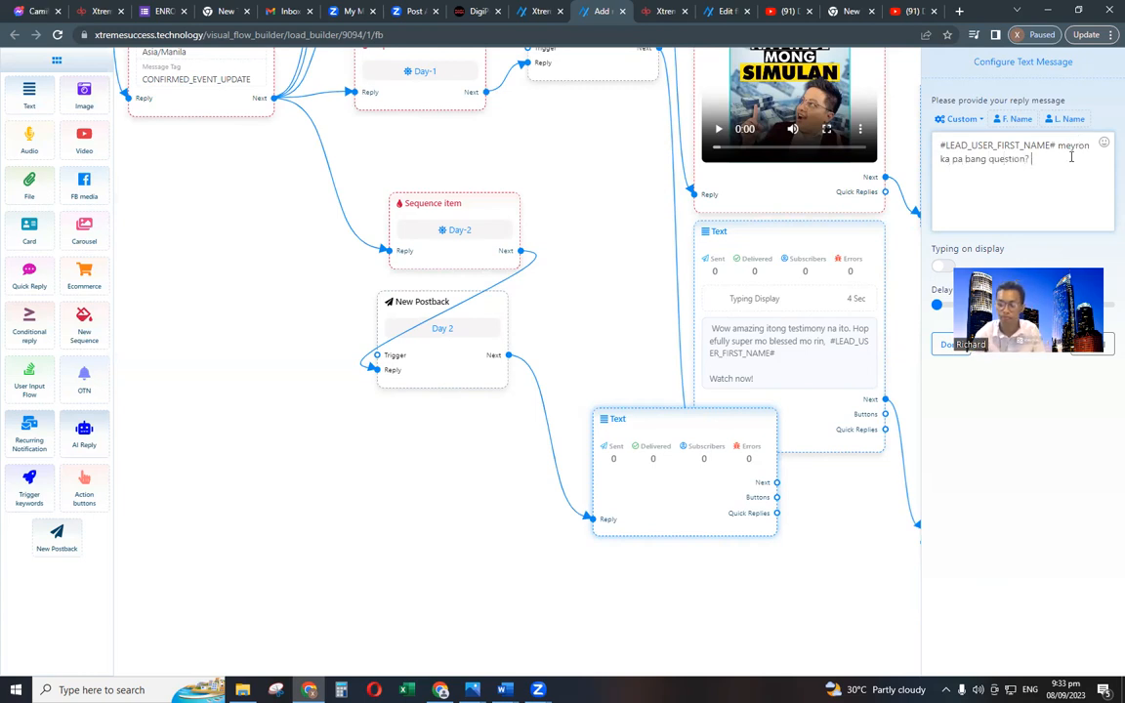
Add a second paragraph to the reply message reading "If yes, let me know at handa akong tulungan ka.".
{"action": "key", "text": "Return"}
{"action": "key", "text": "Return"}
{"action": "type", "text": "If"}
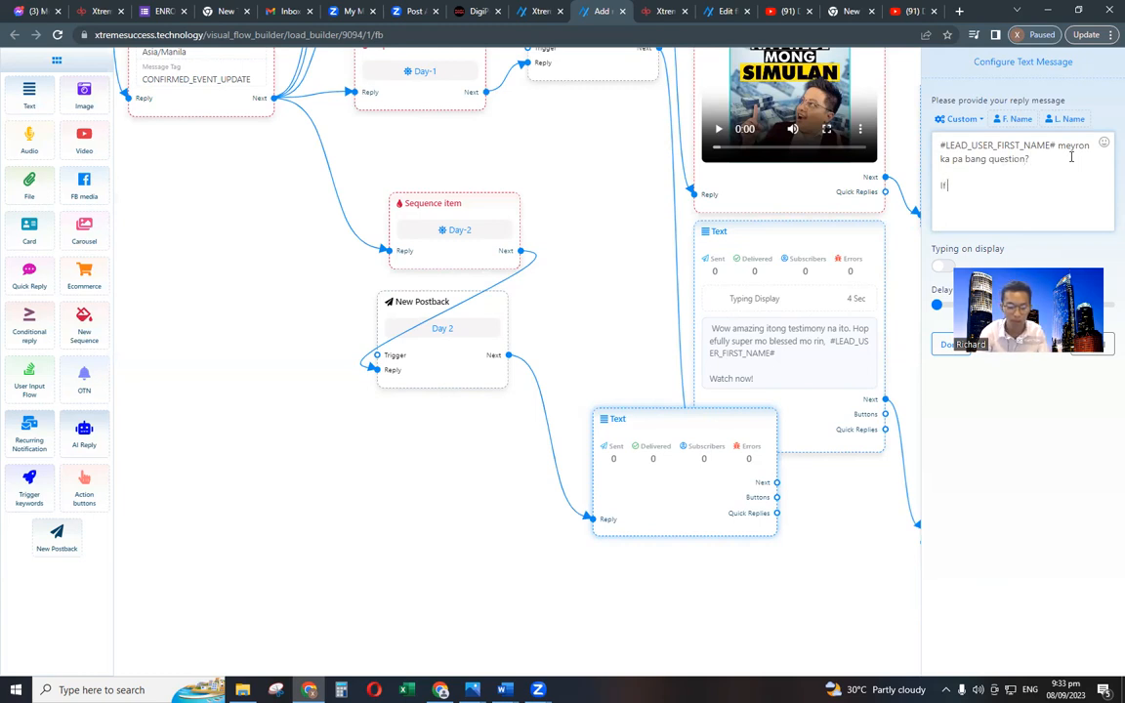
{"action": "type", "text": " yes, let me know at hand"}
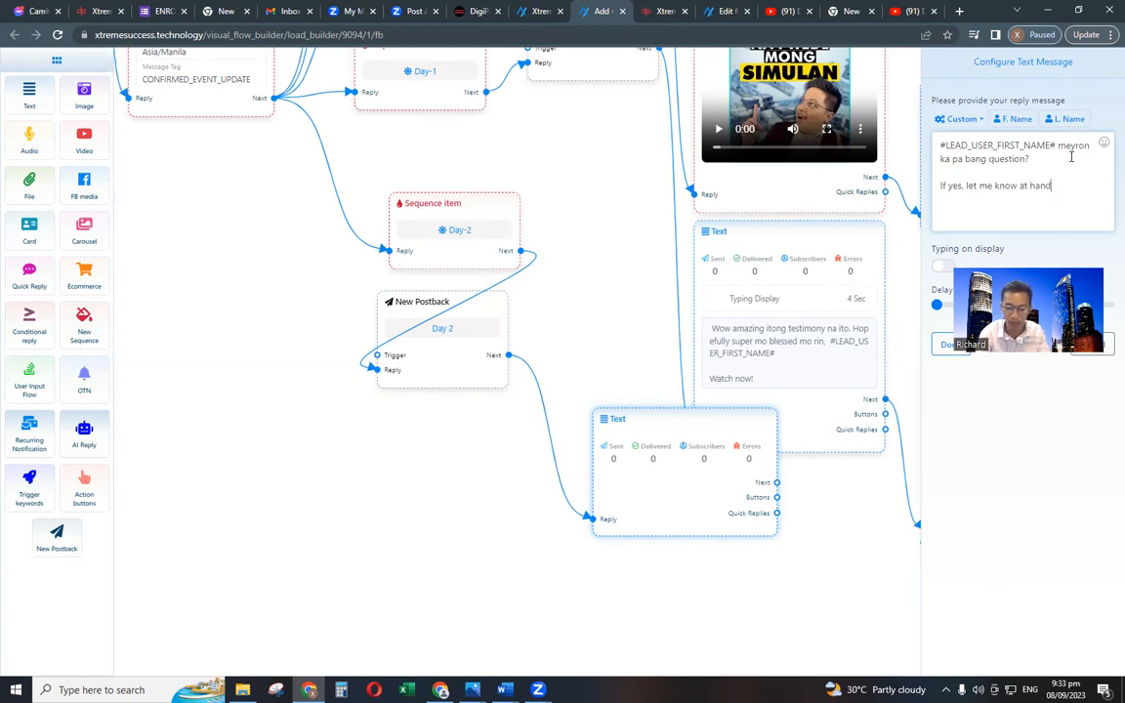
{"action": "type", "text": "a akong tu"}
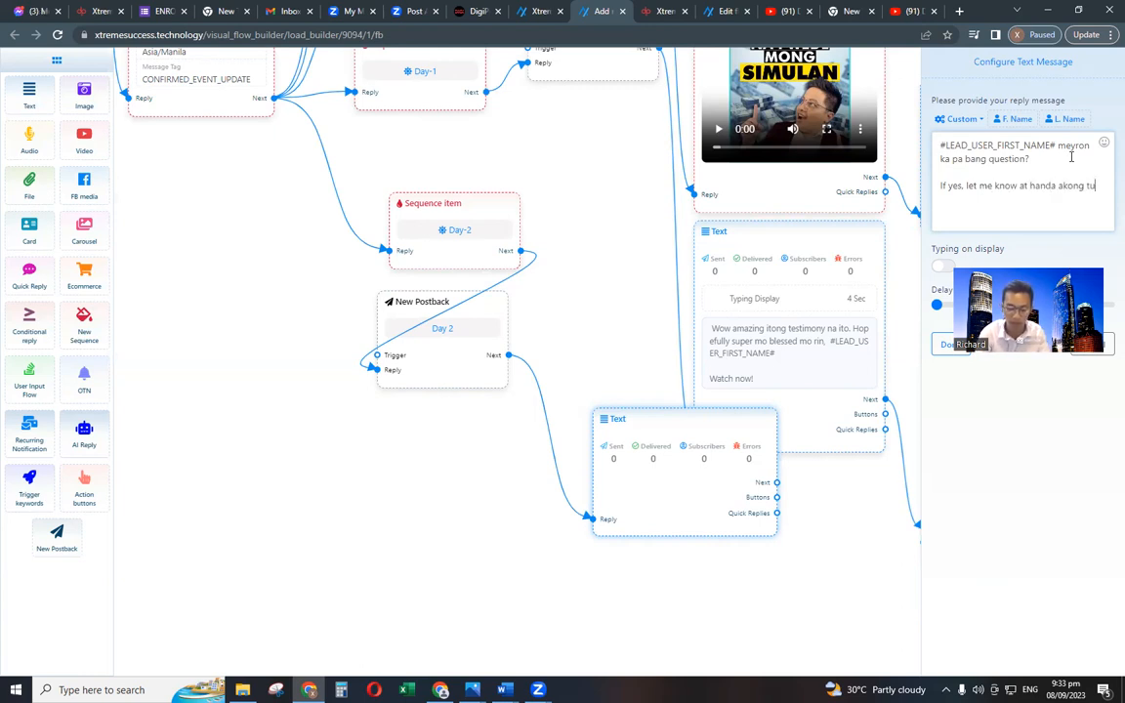
{"action": "type", "text": "lungan "}
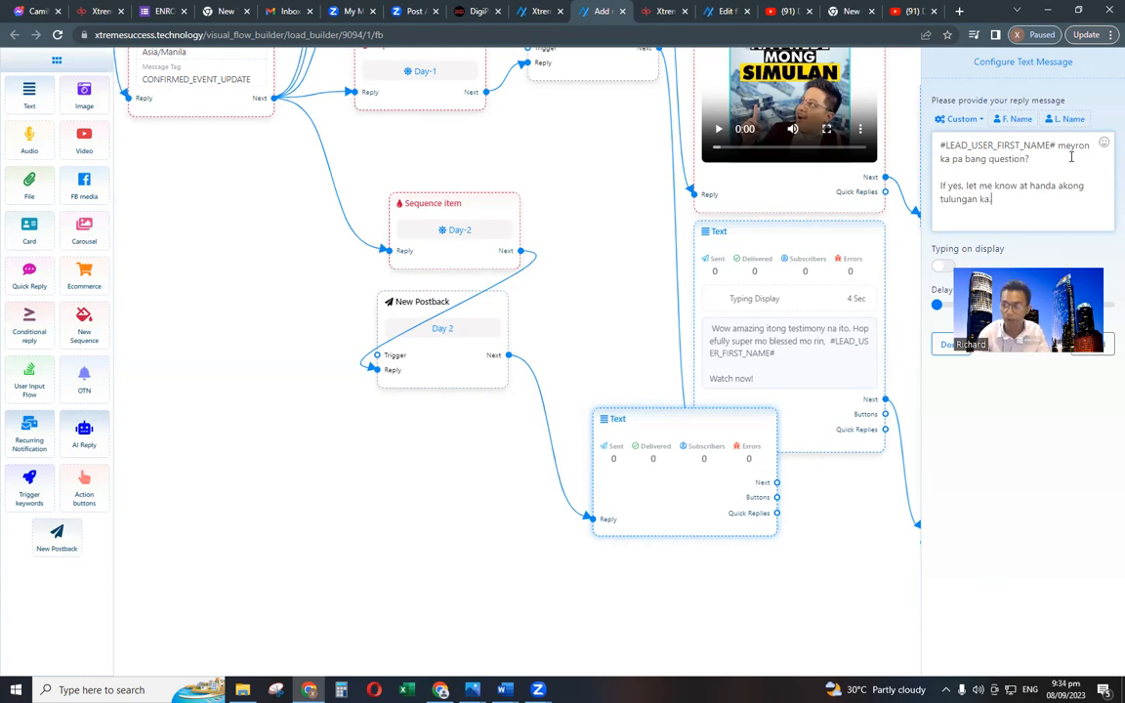
{"action": "type", "text": "ka."}
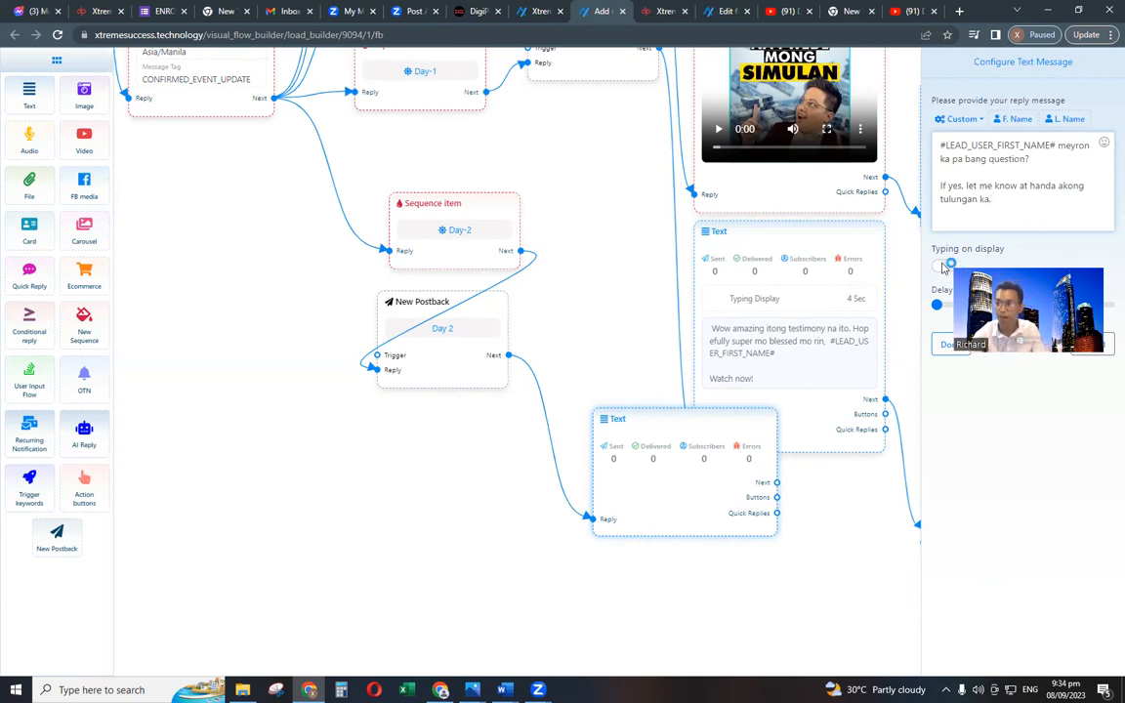
Enable typing display with a 4-second delay for the message, apply it, and place the text block beneath the Day 2 postback.
{"action": "left_click", "coordinate": [942, 266]}
{"action": "left_click", "coordinate": [948, 305]}
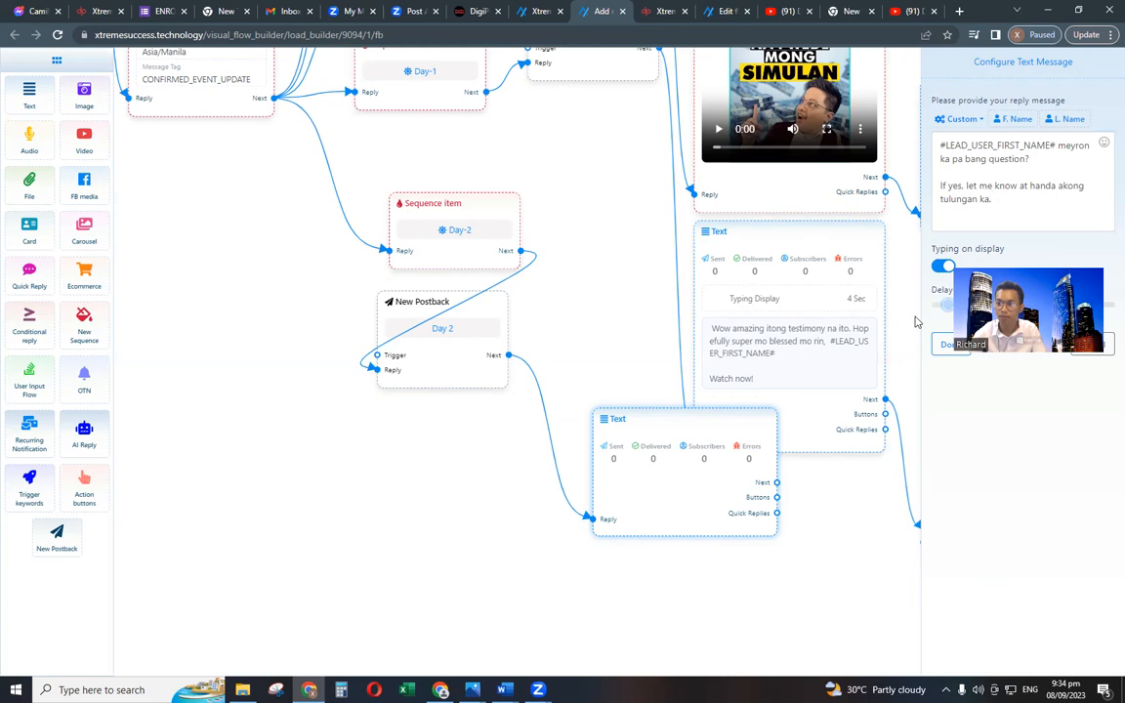
{"action": "left_click", "coordinate": [940, 353]}
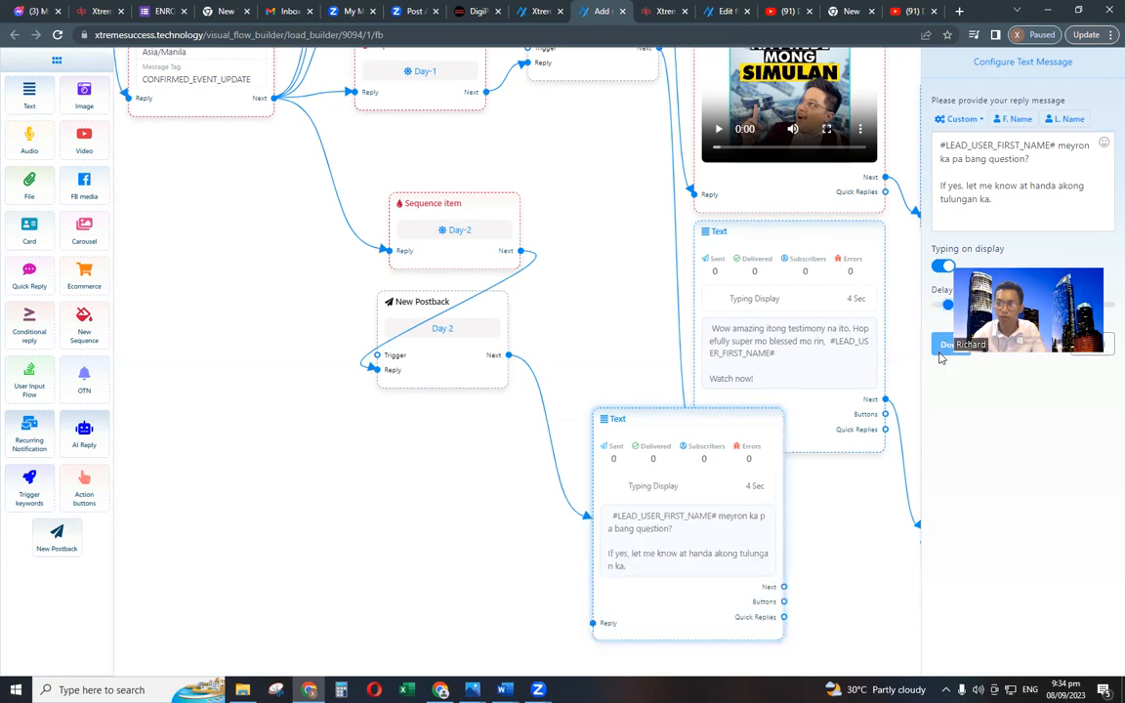
{"action": "left_click_drag", "start_coordinate": [634, 584], "coordinate": [442, 579]}
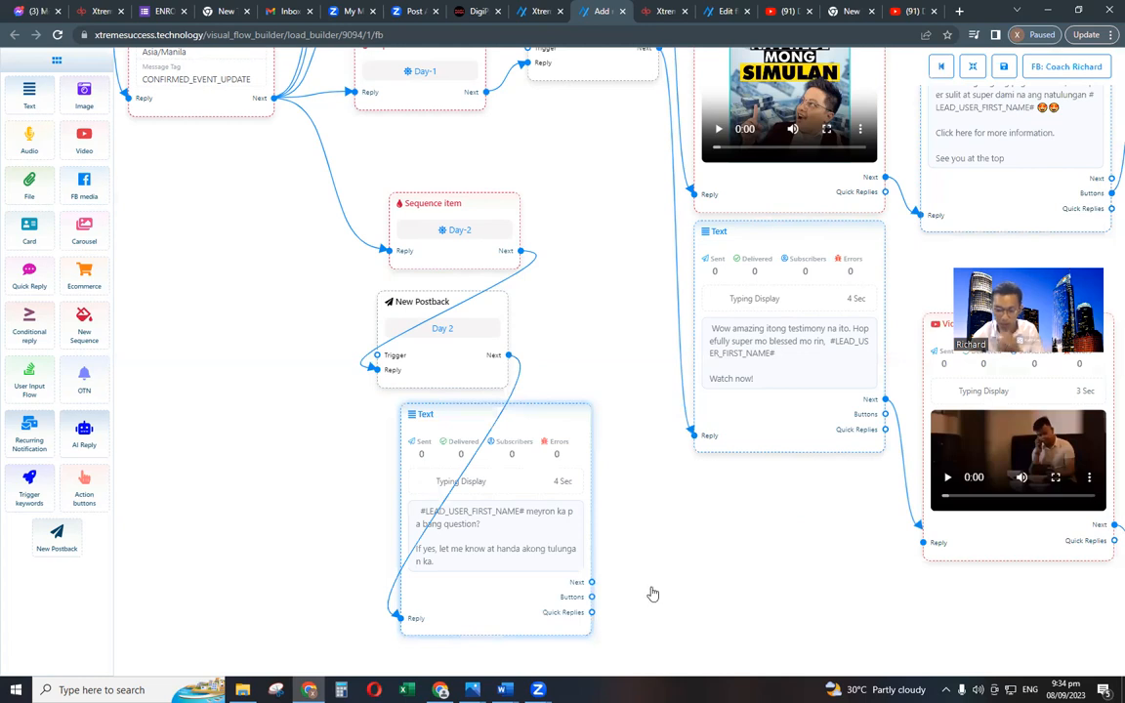
{"action": "left_click_drag", "start_coordinate": [591, 582], "coordinate": [640, 583]}
{"action": "scroll", "coordinate": [734, 457], "scroll_direction": "down", "scroll_amount": 2}
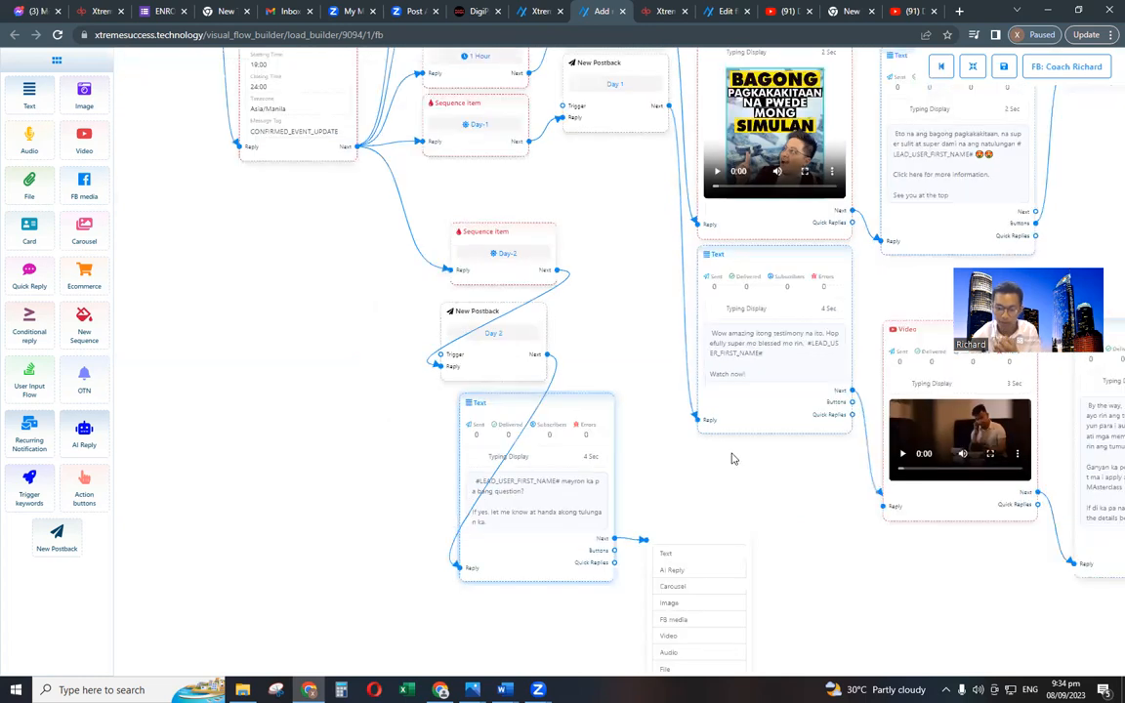
{"action": "left_click", "coordinate": [668, 636]}
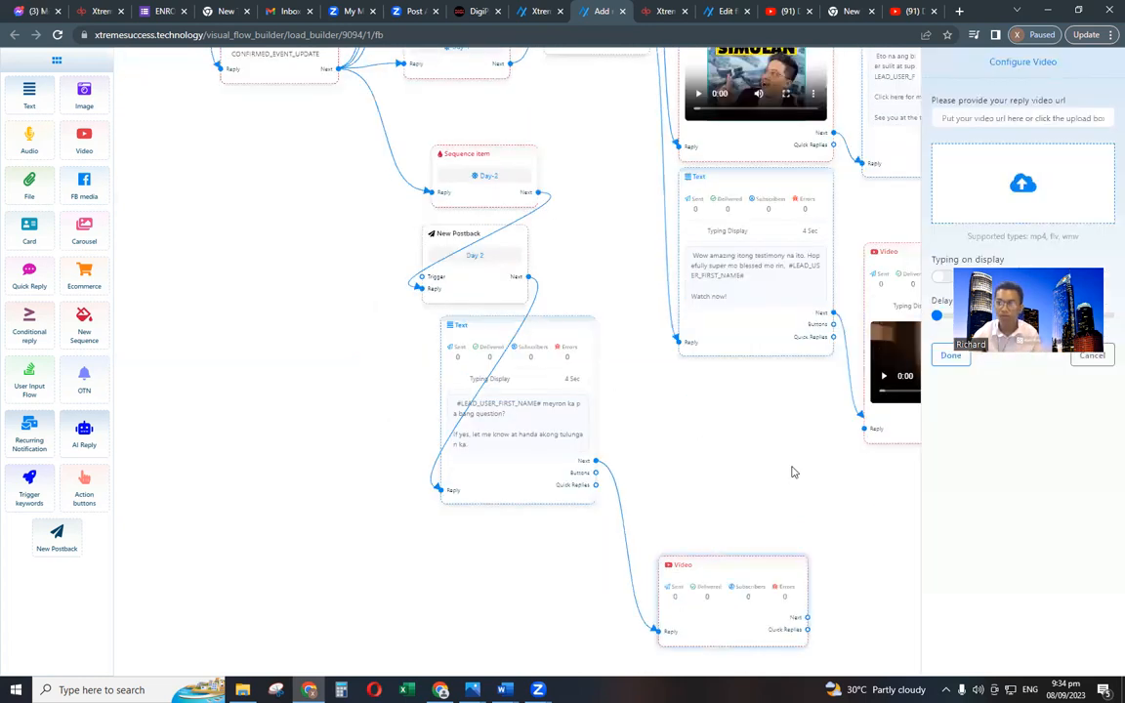
{"action": "left_click", "coordinate": [1016, 202]}
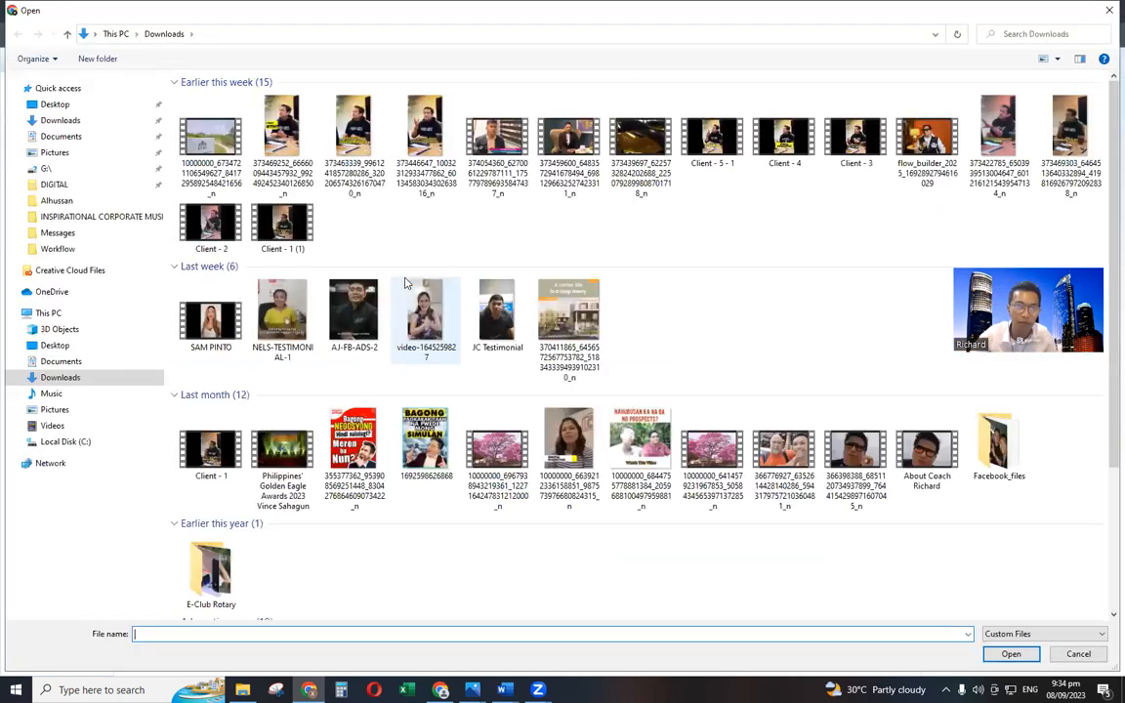
{"action": "left_click", "coordinate": [258, 136]}
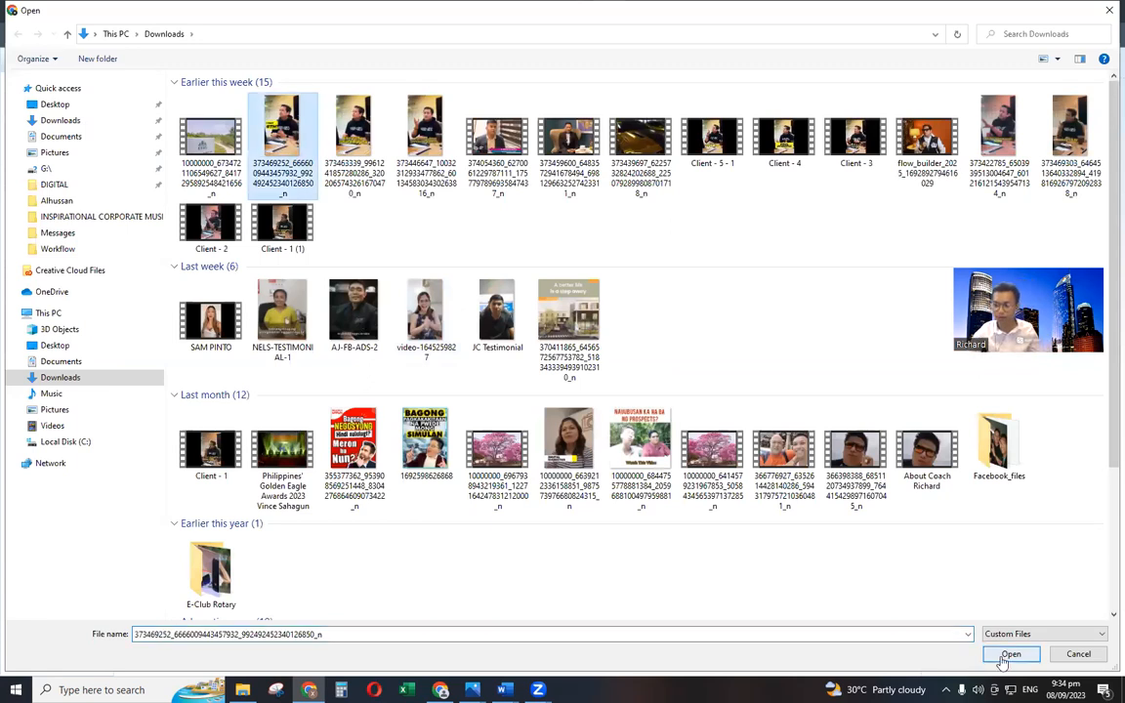
{"action": "key", "text": "Return"}
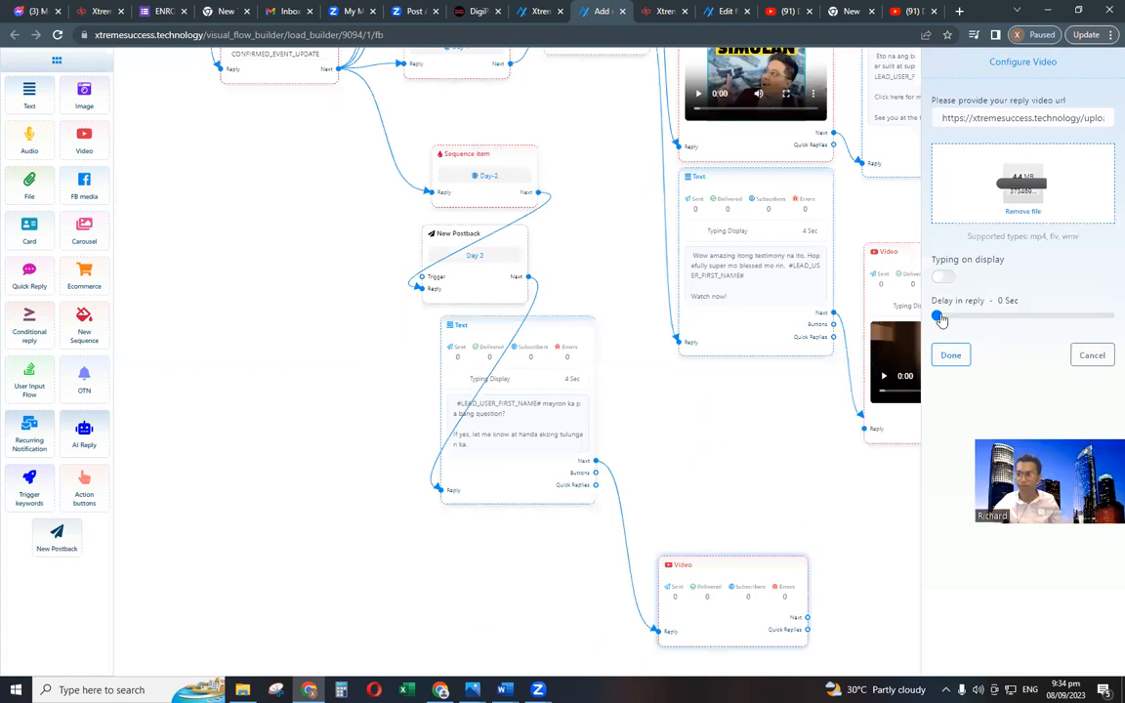
Enable typing display with a 3-second reply delay for the new video block and apply its configuration.
{"action": "left_click", "coordinate": [944, 278]}
{"action": "left_click_drag", "start_coordinate": [937, 316], "coordinate": [946, 318]}
{"action": "left_click", "coordinate": [954, 356]}
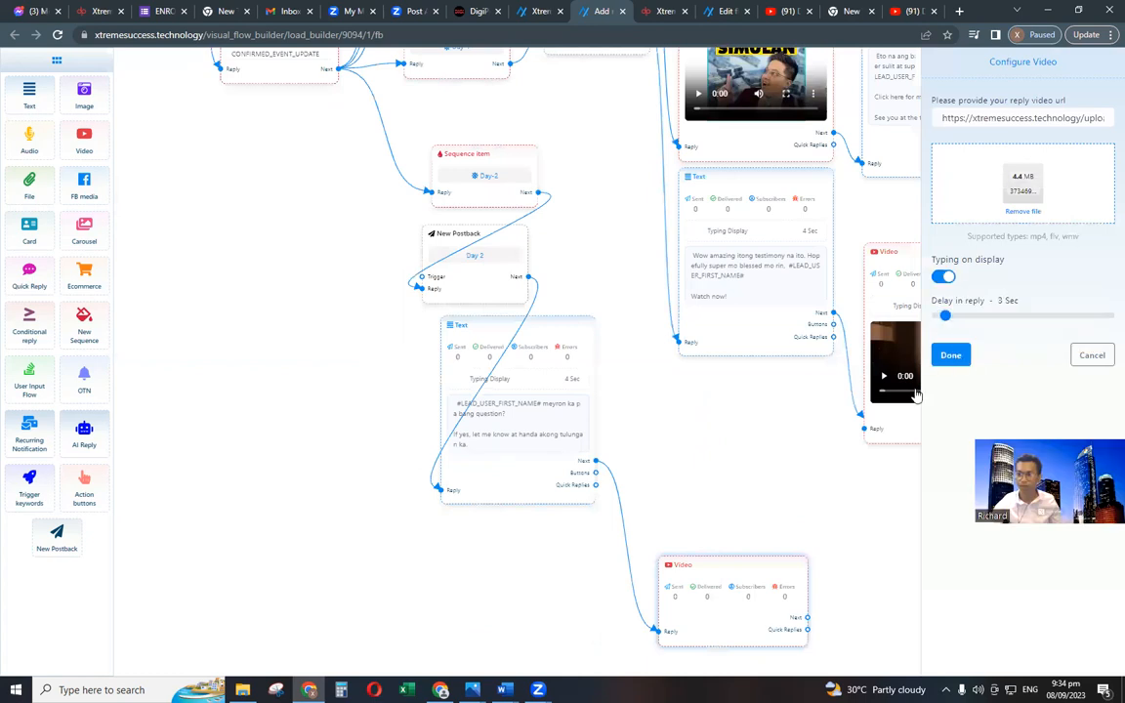
Arrange the flow's blocks automatically and save the flow.
{"action": "left_click_drag", "start_coordinate": [638, 403], "coordinate": [622, 230]}
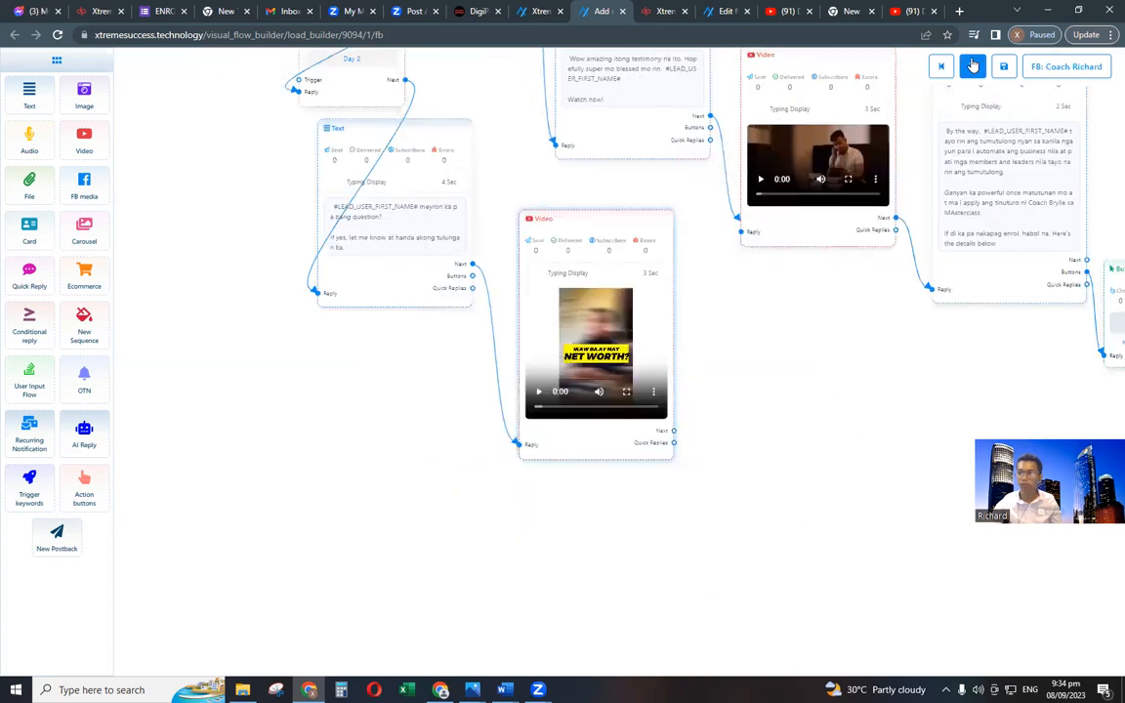
{"action": "left_click", "coordinate": [1001, 67]}
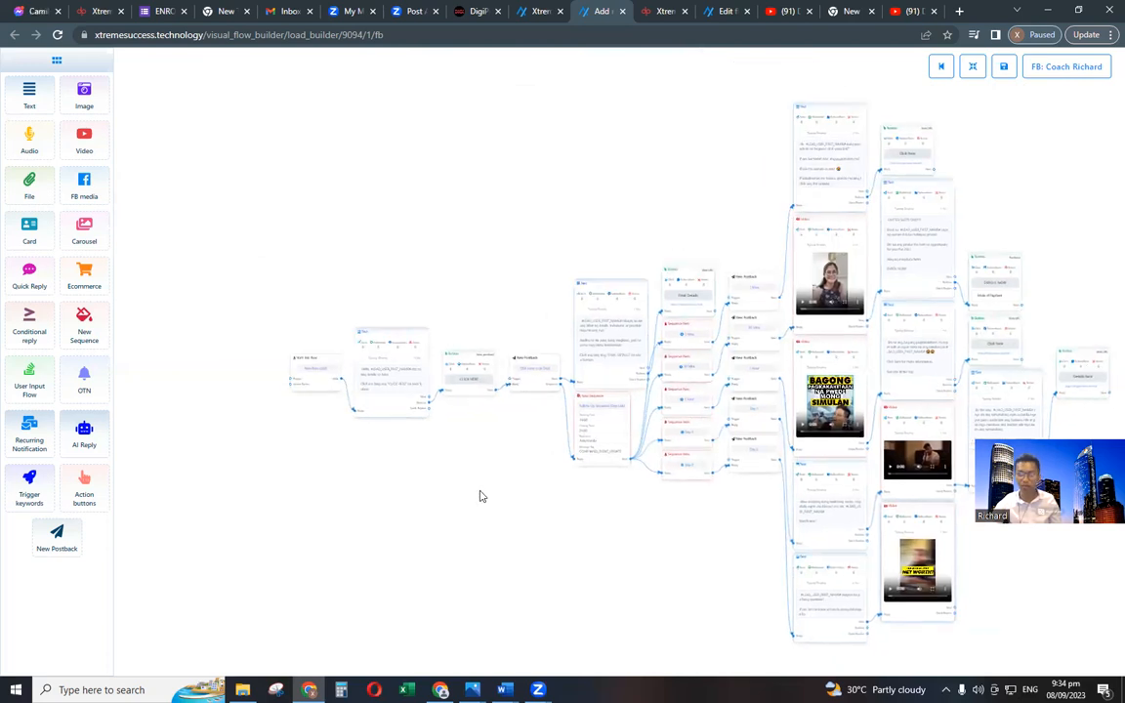
Examine the start of the flow, from the Start Bot Flow block through the greeting text to the CLICK HERE button and its postback.
{"action": "scroll", "coordinate": [479, 496], "scroll_direction": "up", "scroll_amount": 1}
{"action": "scroll", "coordinate": [479, 496], "scroll_direction": "up", "scroll_amount": 2}
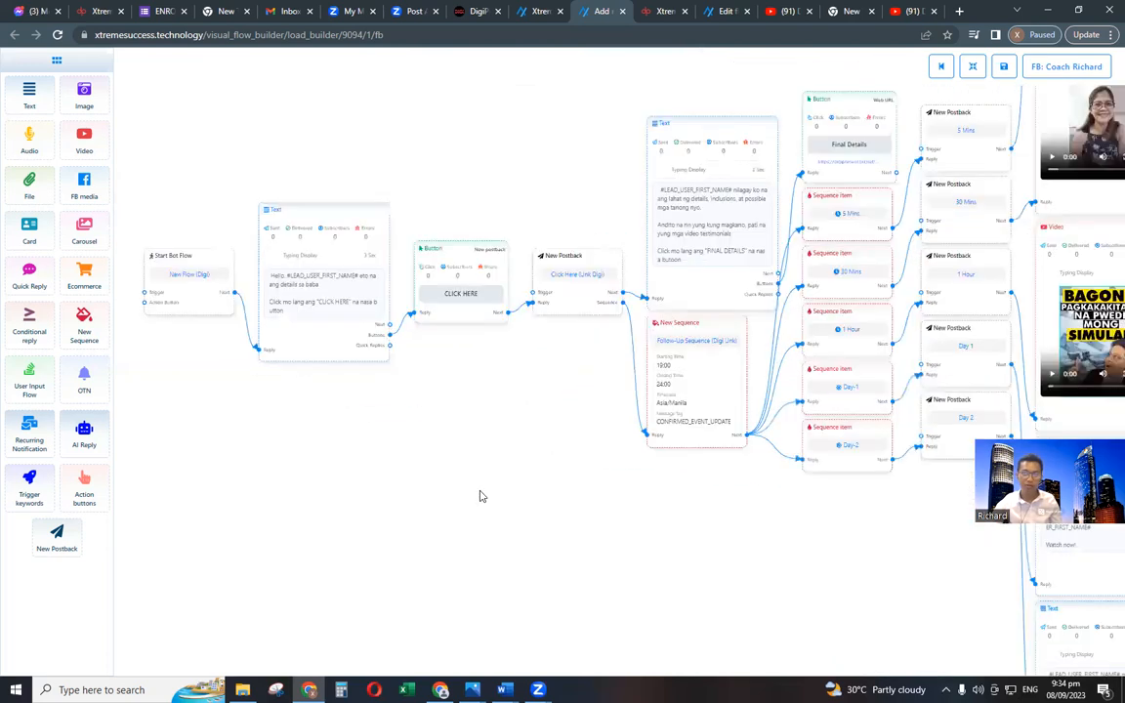
{"action": "scroll", "coordinate": [379, 430], "scroll_direction": "up", "scroll_amount": 2}
{"action": "scroll", "coordinate": [608, 571], "scroll_direction": "up", "scroll_amount": 1}
{"action": "left_click_drag", "start_coordinate": [558, 509], "coordinate": [735, 562]}
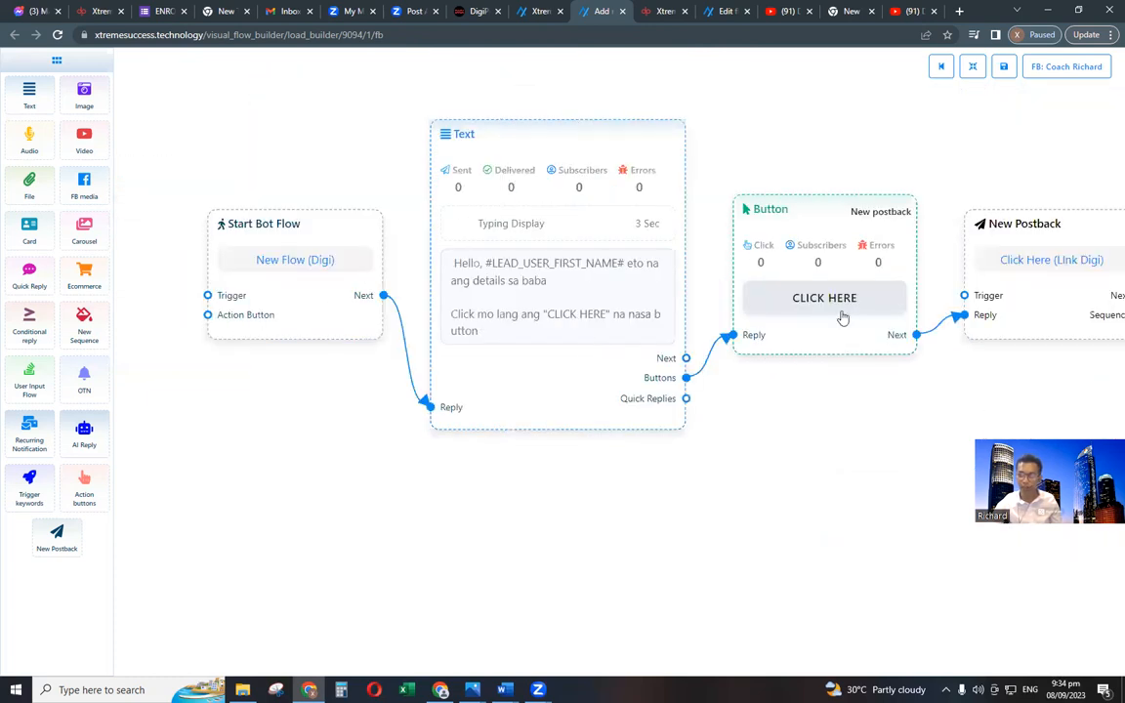
{"action": "left_click_drag", "start_coordinate": [780, 419], "coordinate": [726, 497]}
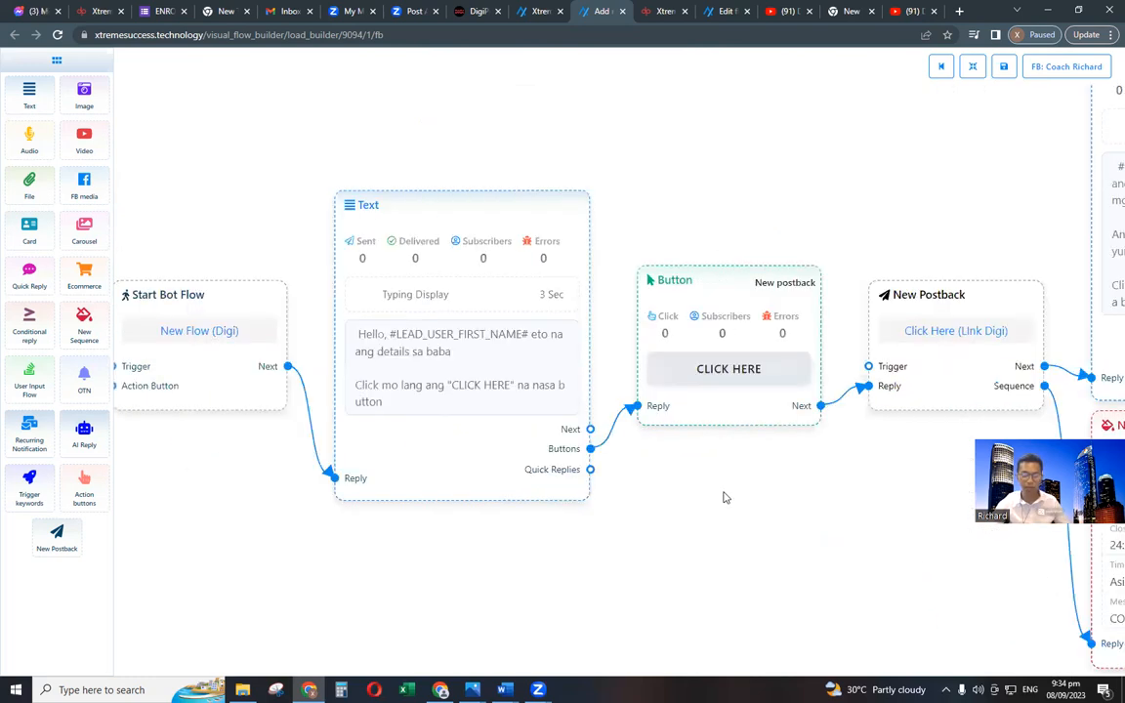
{"action": "scroll", "coordinate": [678, 459], "scroll_direction": "up", "scroll_amount": 3}
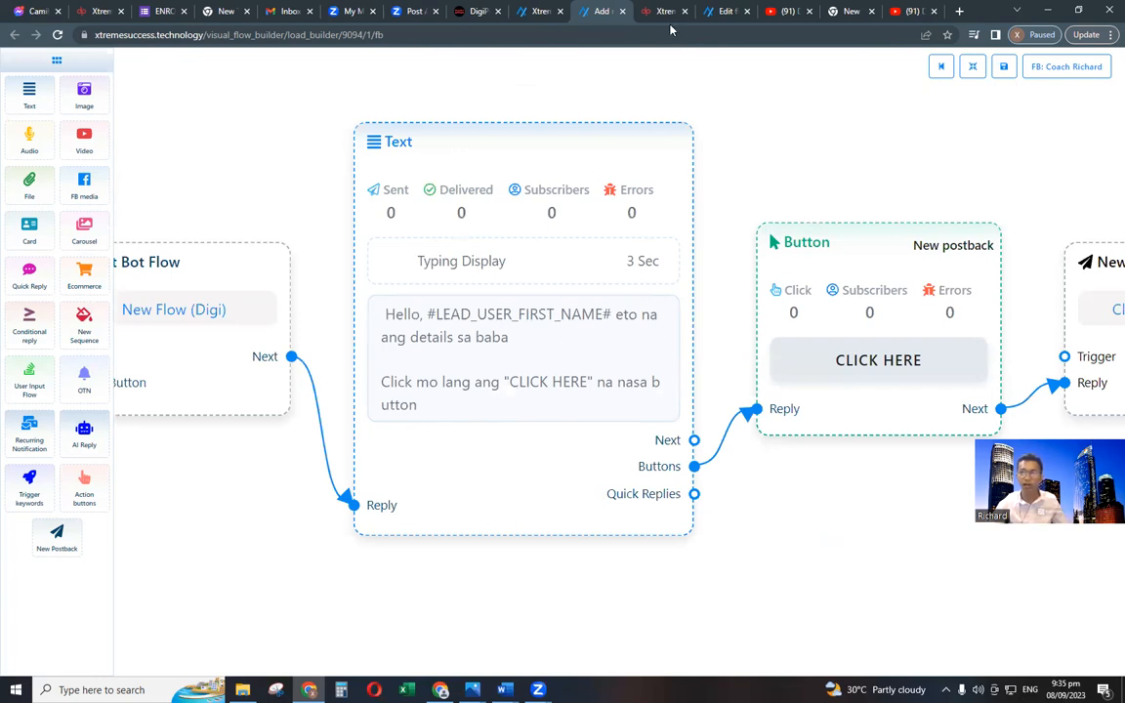
Switch to the bot manager page and create a new Subscriber Broadcast campaign under Messenger Broadcasting.
{"action": "left_click", "coordinate": [537, 9]}
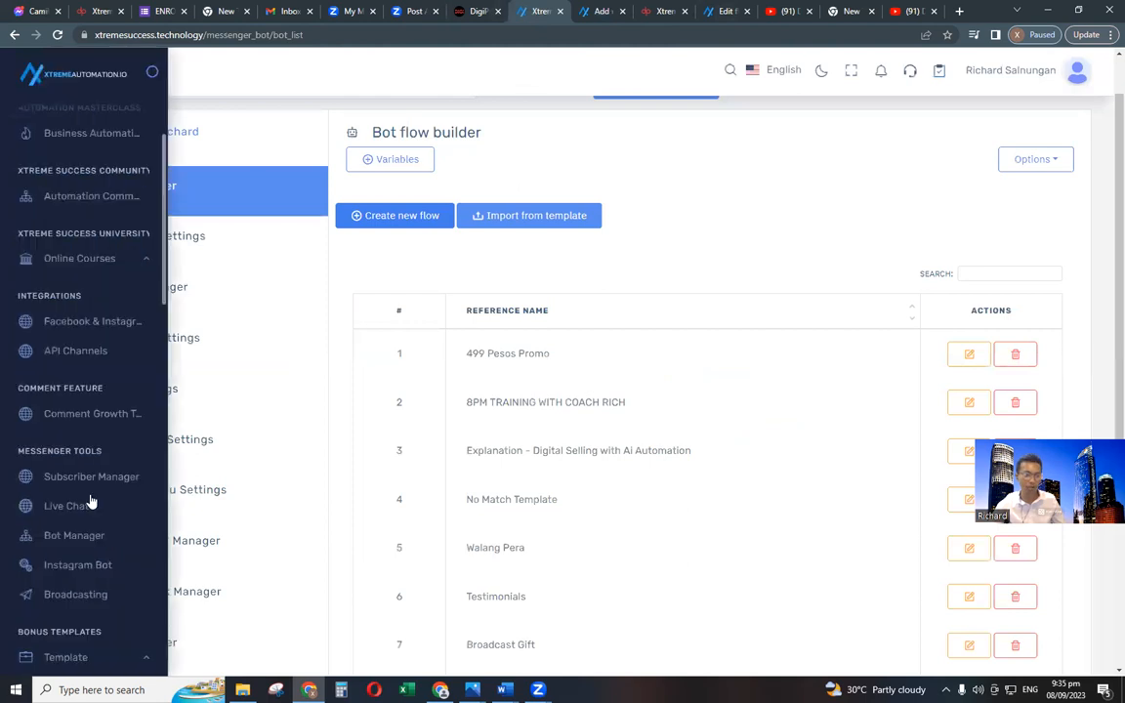
{"action": "left_click", "coordinate": [75, 595]}
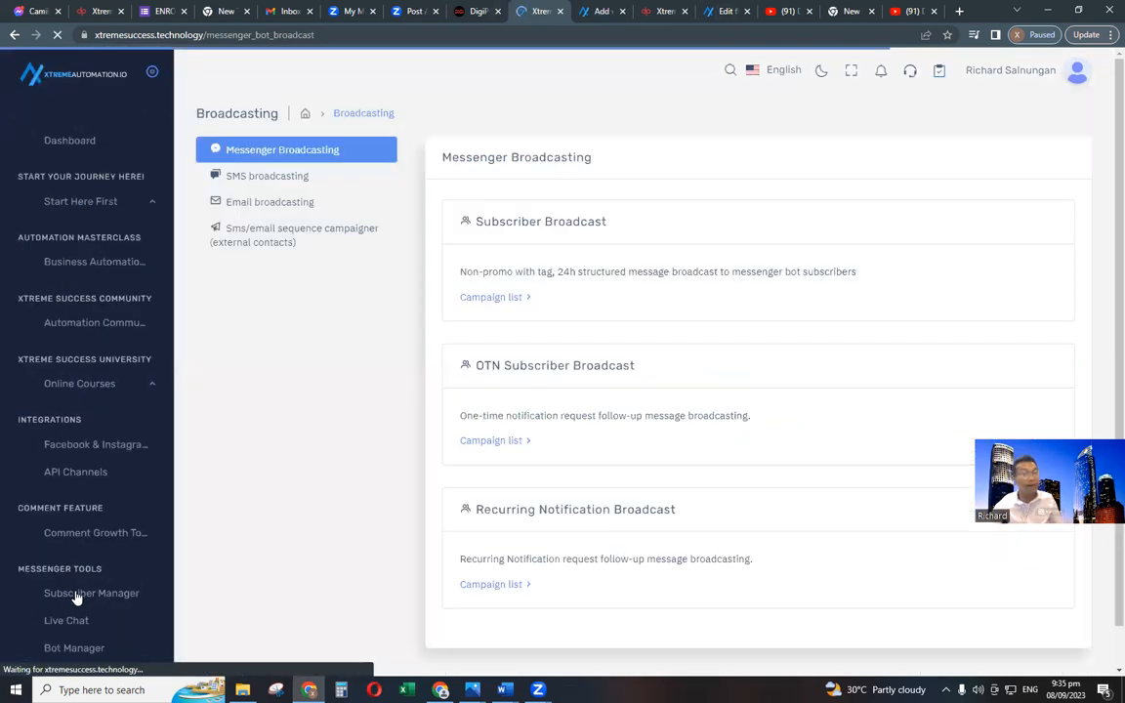
{"action": "left_click", "coordinate": [496, 298]}
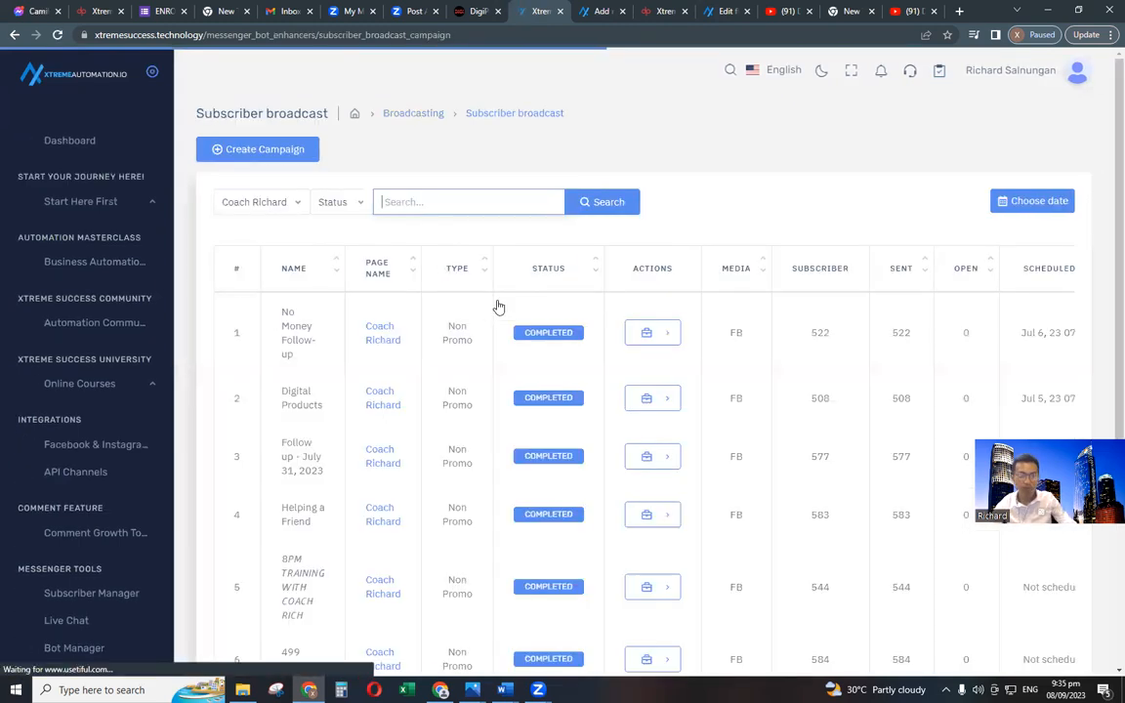
{"action": "left_click", "coordinate": [265, 150]}
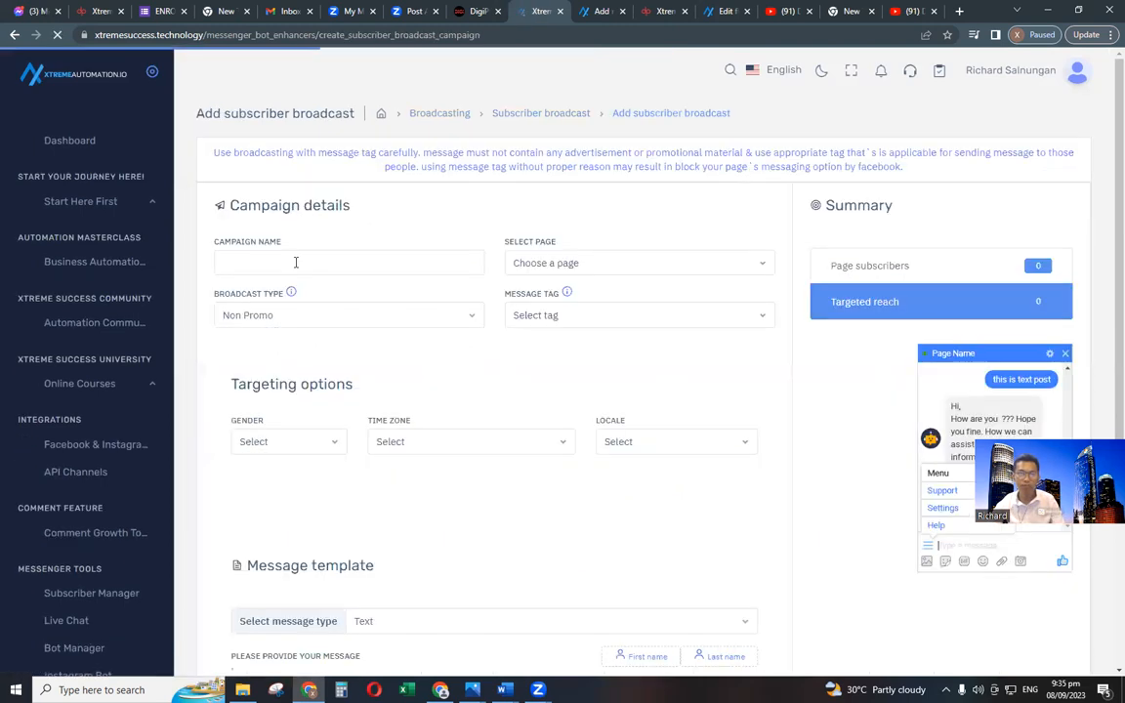
Name the broadcast campaign "Follow-up - 09-8-2023".
{"action": "left_click", "coordinate": [291, 270]}
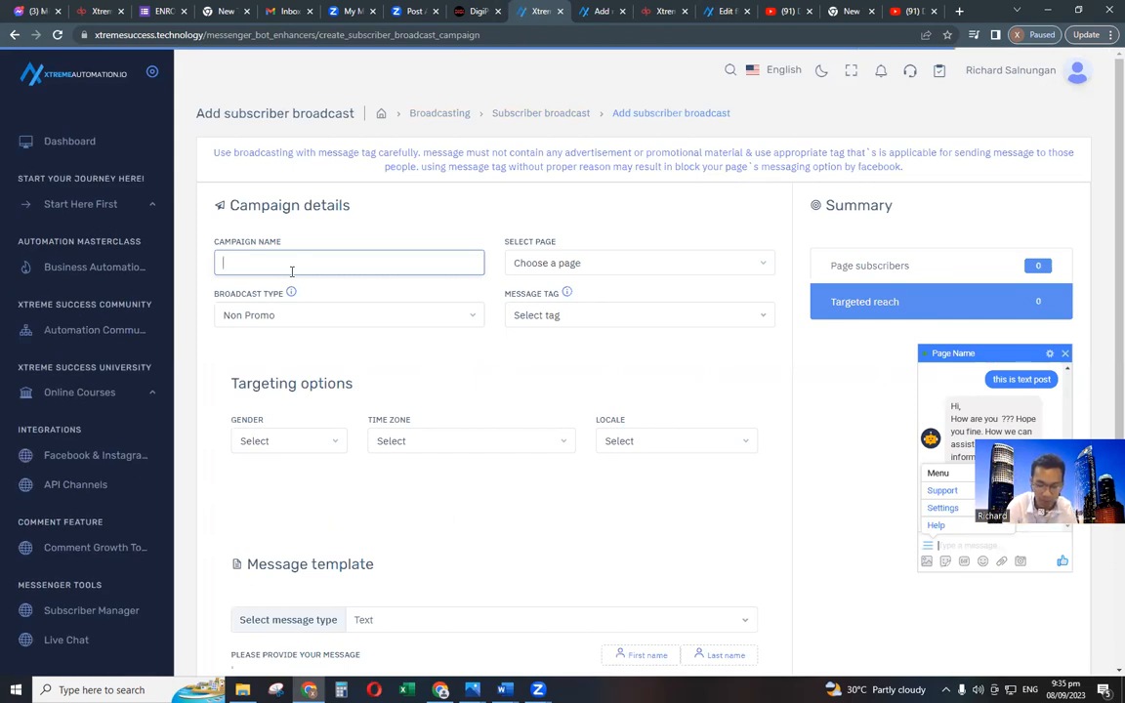
{"action": "type", "text": "F"}
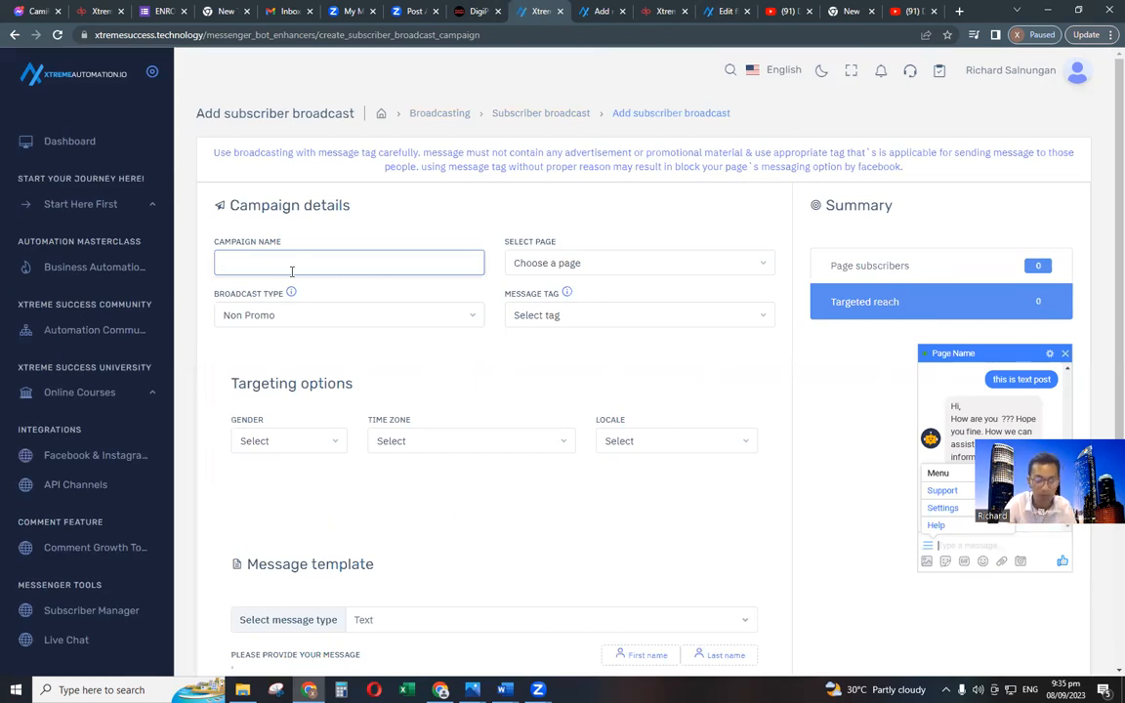
{"action": "type", "text": "Fo"}
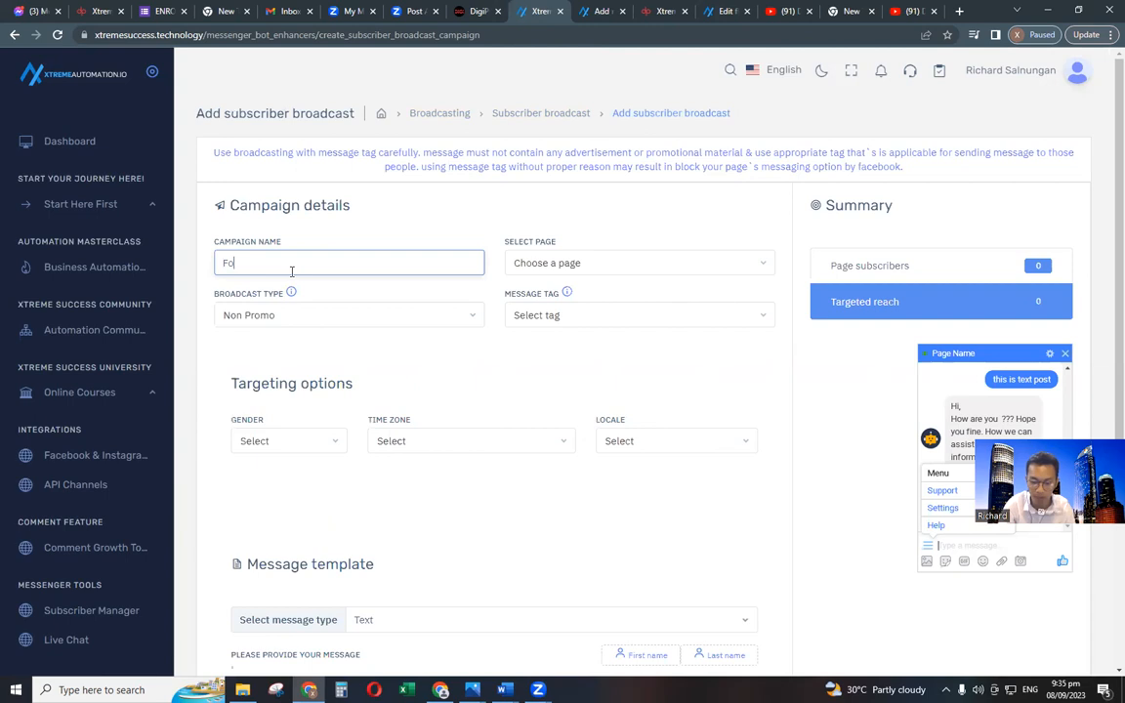
{"action": "type", "text": "llow-u"}
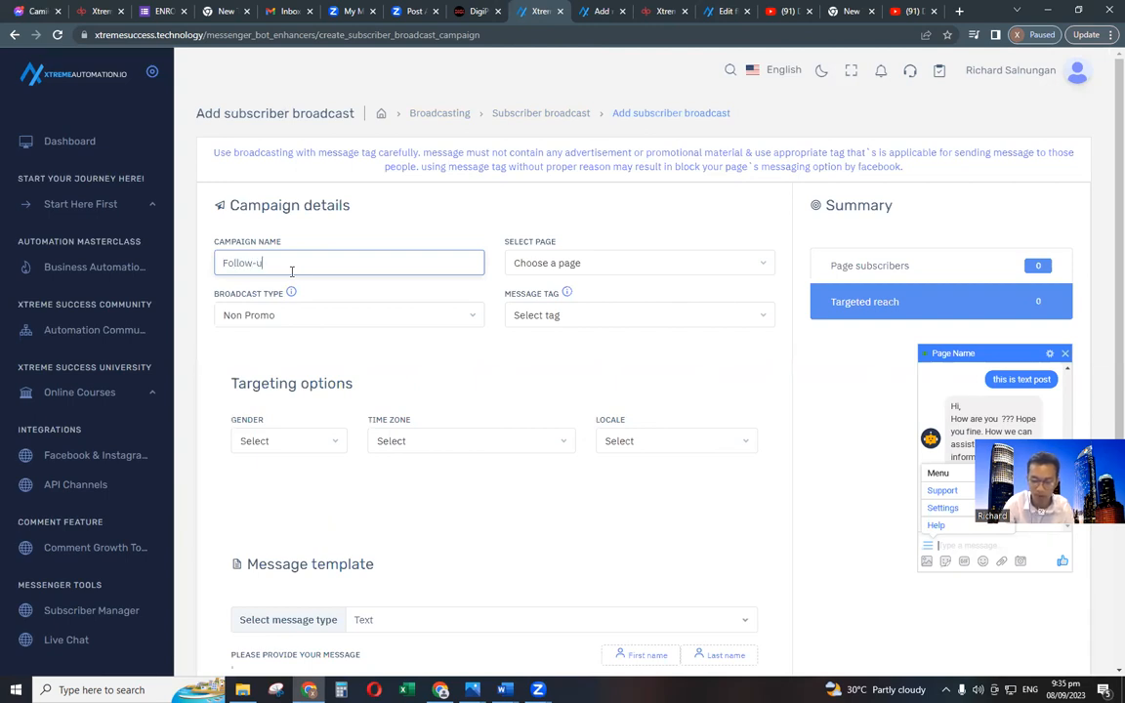
{"action": "type", "text": "p "}
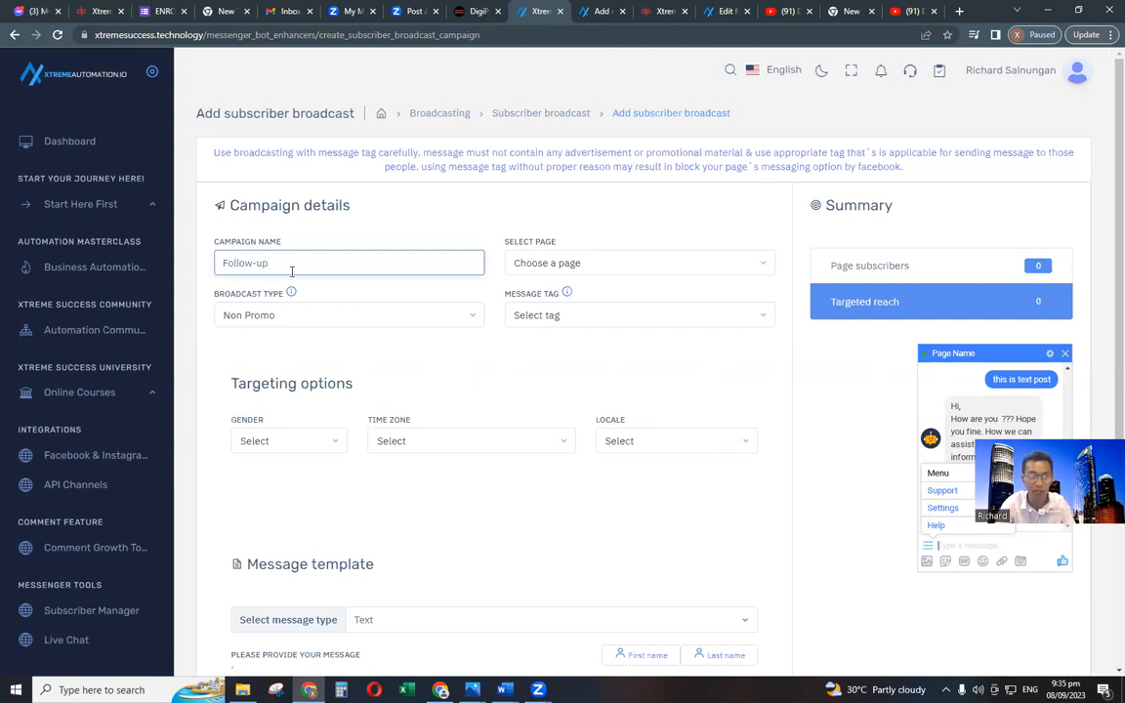
{"action": "type", "text": "- 0"}
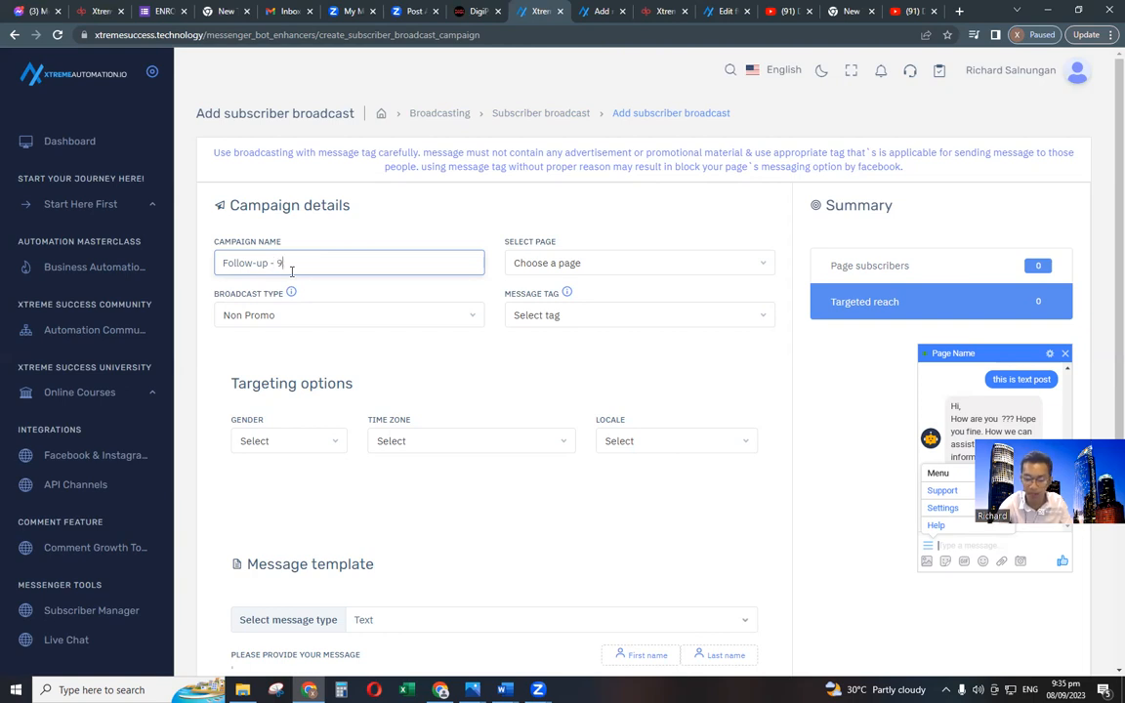
{"action": "type", "text": "-8-202"}
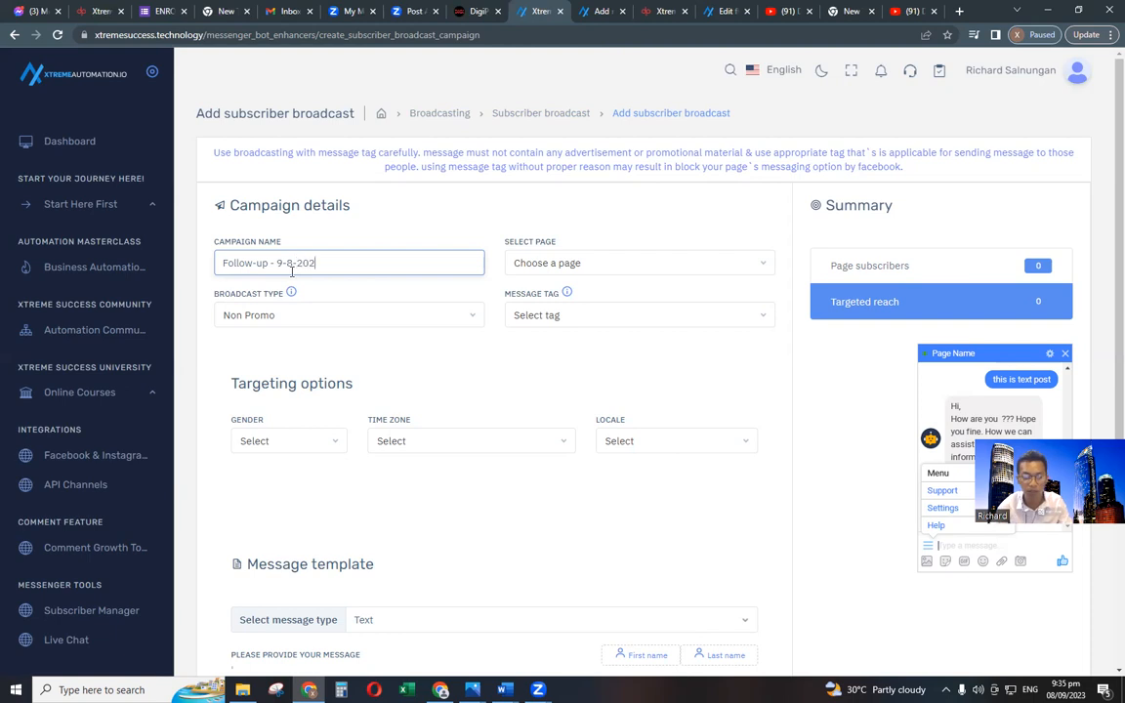
{"action": "type", "text": "3"}
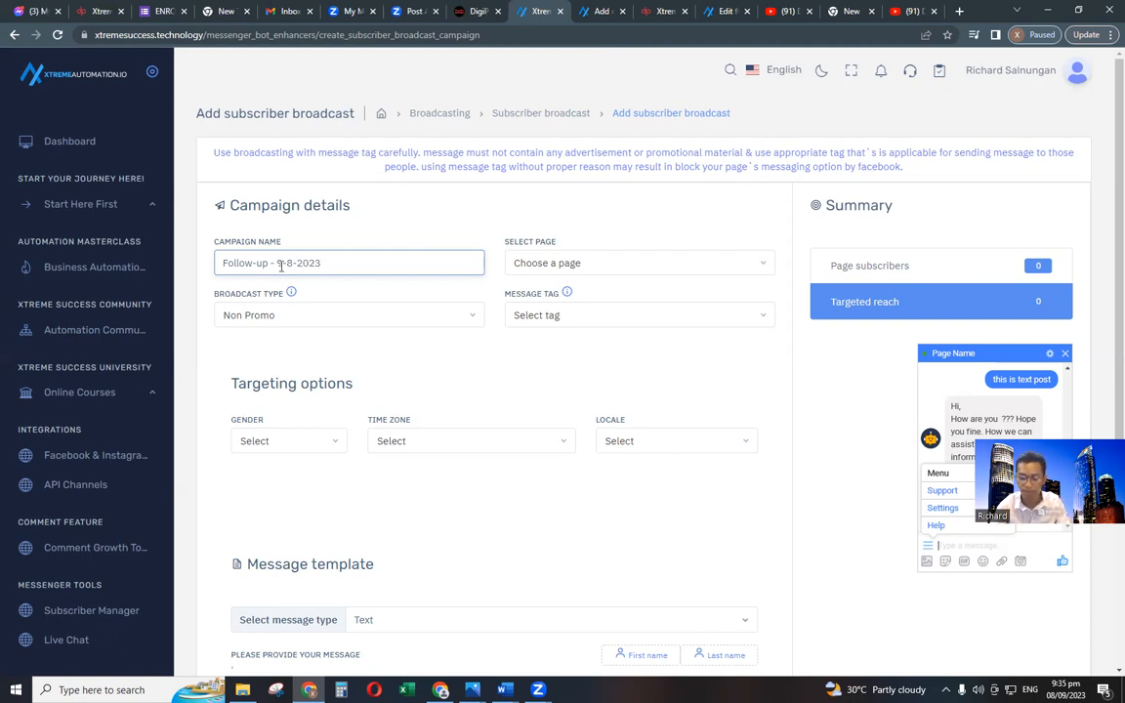
{"action": "type", "text": "0"}
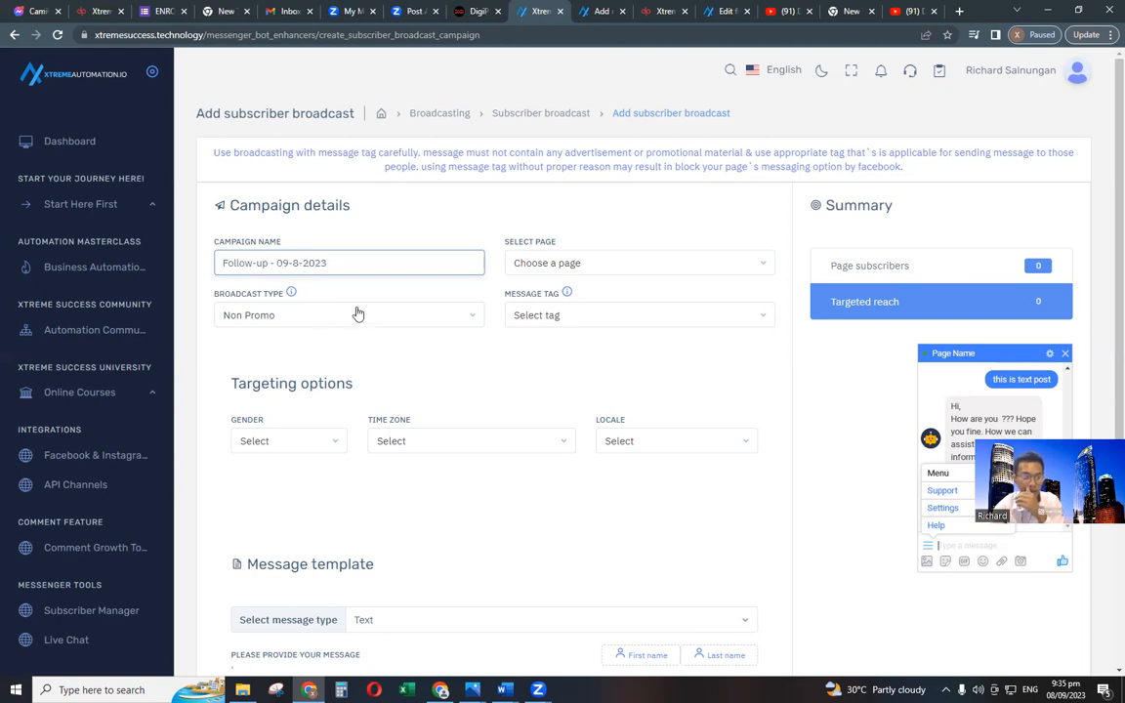
Use the Non Promo broadcast type, choose the coach's Facebook page, and set the message tag to Confirmed Event Update.
{"action": "left_click", "coordinate": [290, 322]}
{"action": "left_click", "coordinate": [290, 321]}
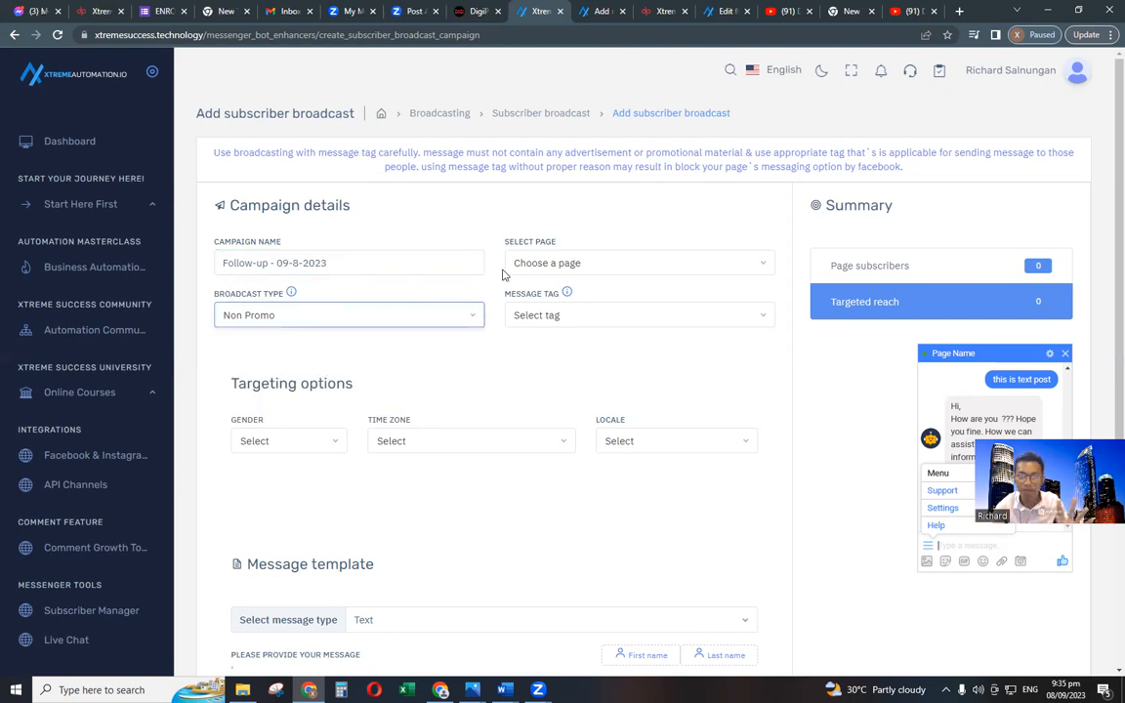
{"action": "left_click", "coordinate": [563, 263]}
{"action": "scroll", "coordinate": [567, 398], "scroll_direction": "down", "scroll_amount": 2}
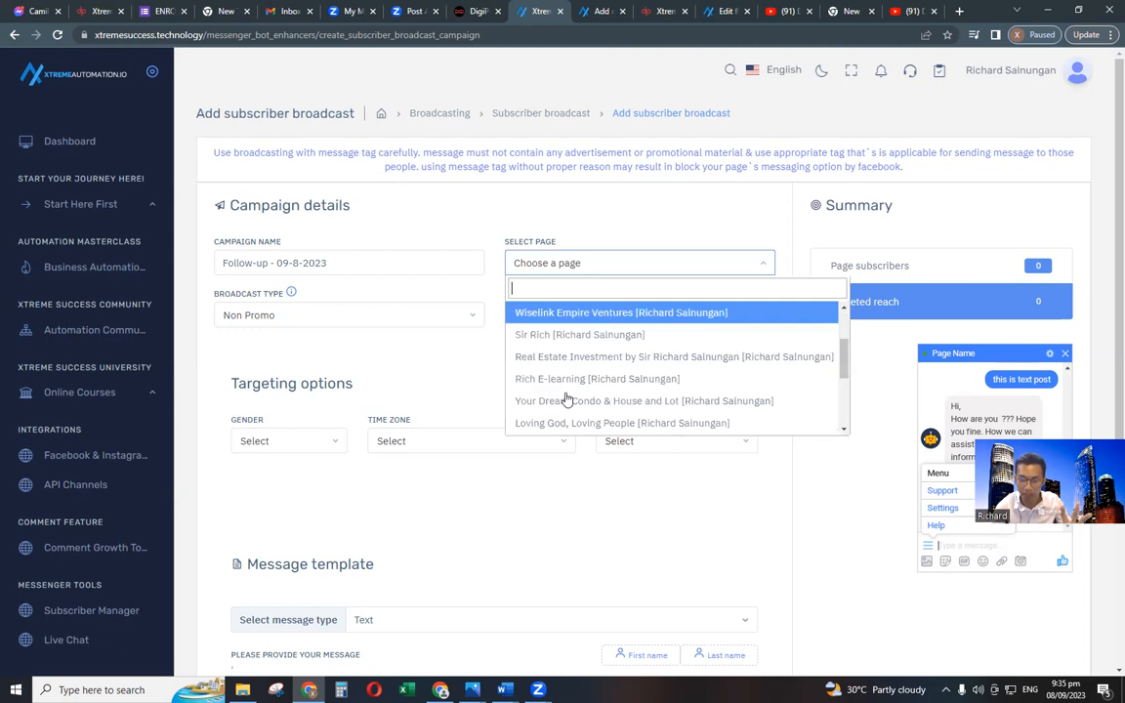
{"action": "scroll", "coordinate": [566, 398], "scroll_direction": "up", "scroll_amount": 1}
{"action": "scroll", "coordinate": [568, 398], "scroll_direction": "down", "scroll_amount": 2}
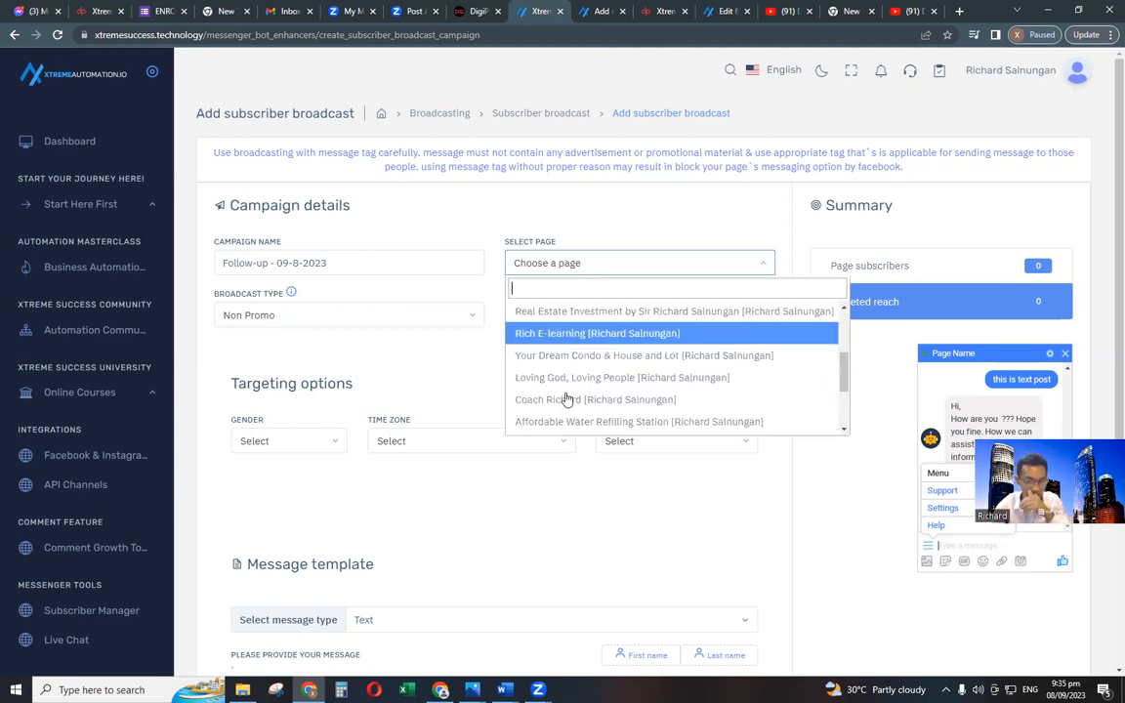
{"action": "scroll", "coordinate": [572, 400], "scroll_direction": "down", "scroll_amount": 2}
{"action": "scroll", "coordinate": [577, 403], "scroll_direction": "down", "scroll_amount": 1}
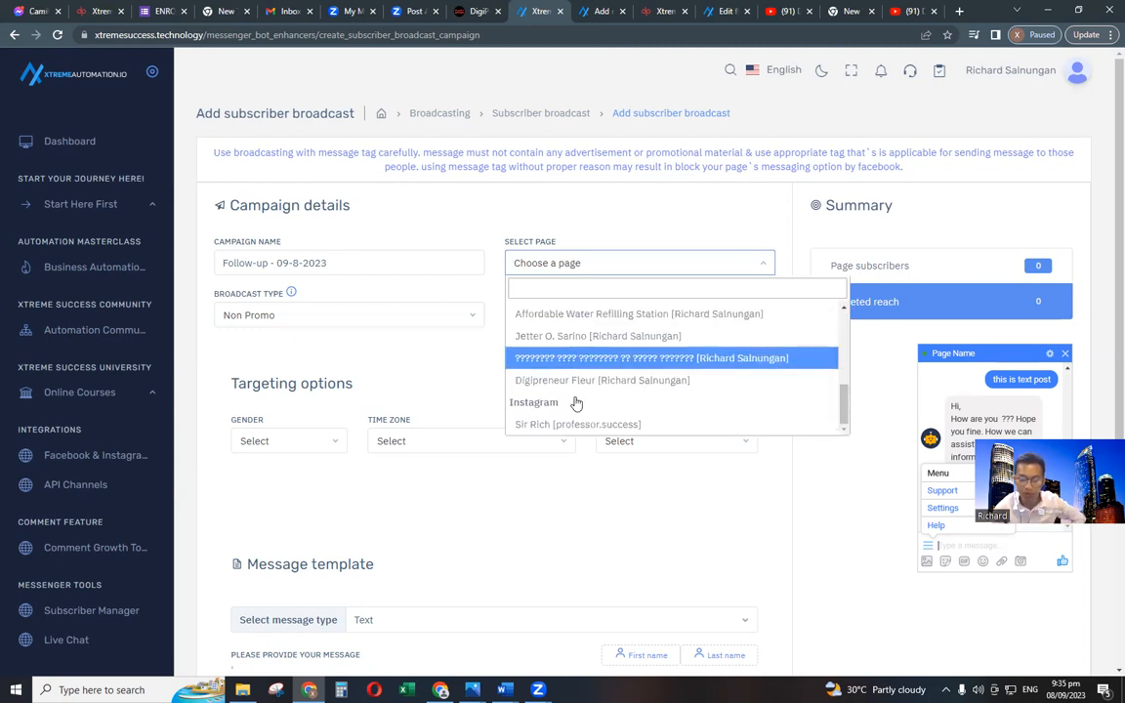
{"action": "scroll", "coordinate": [576, 403], "scroll_direction": "up", "scroll_amount": 4}
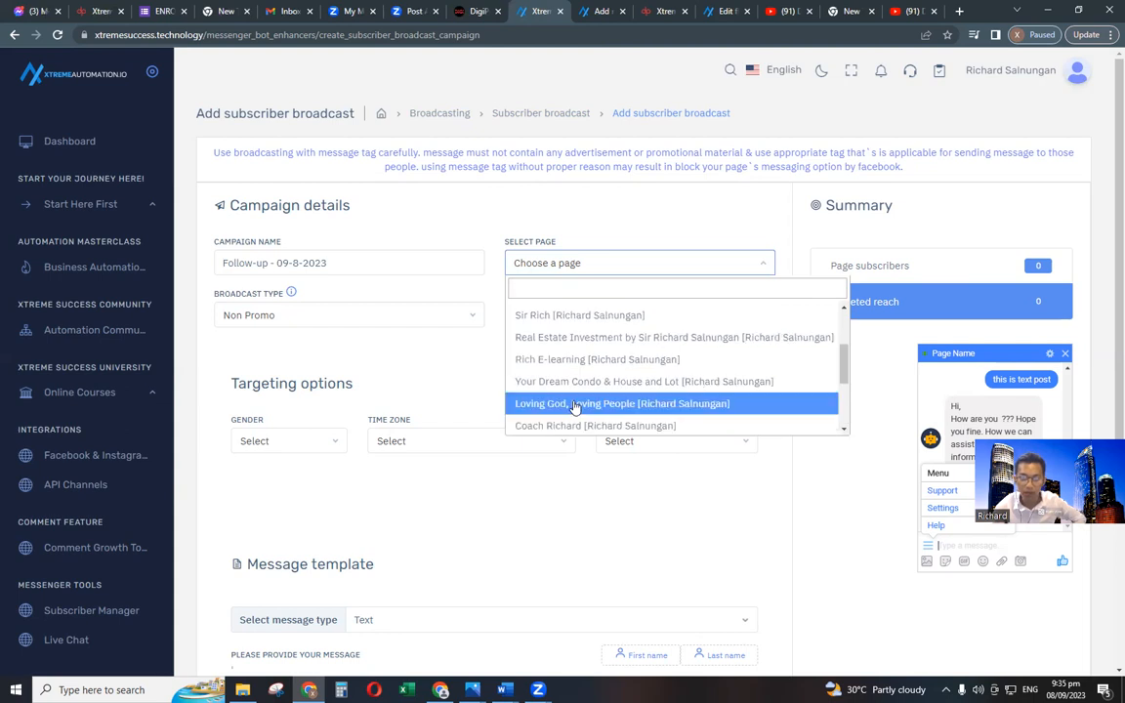
{"action": "scroll", "coordinate": [601, 385], "scroll_direction": "down", "scroll_amount": 1}
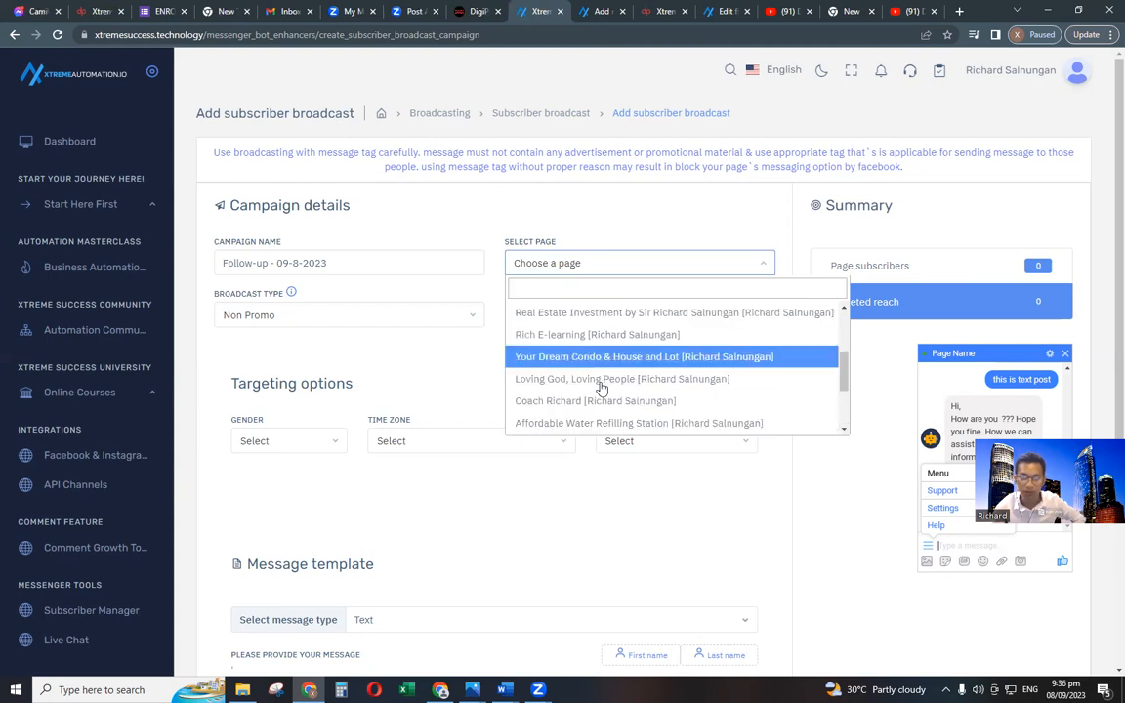
{"action": "scroll", "coordinate": [587, 367], "scroll_direction": "down", "scroll_amount": 2}
{"action": "left_click", "coordinate": [584, 357]}
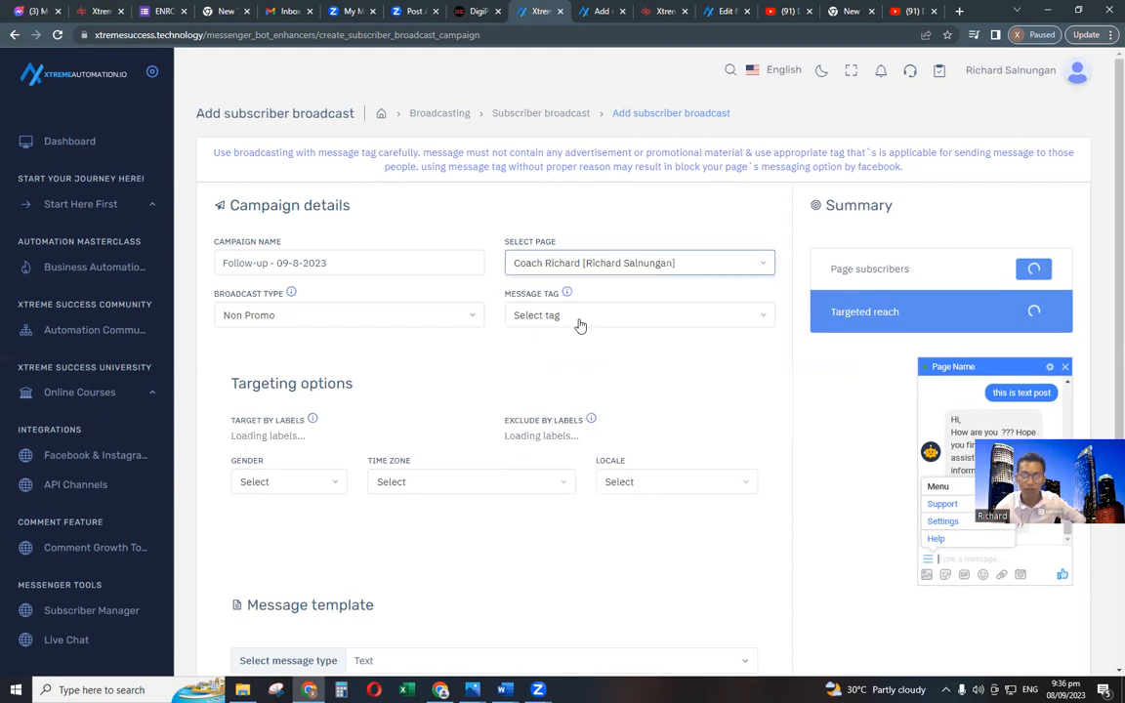
{"action": "left_click", "coordinate": [580, 321]}
{"action": "left_click", "coordinate": [577, 410]}
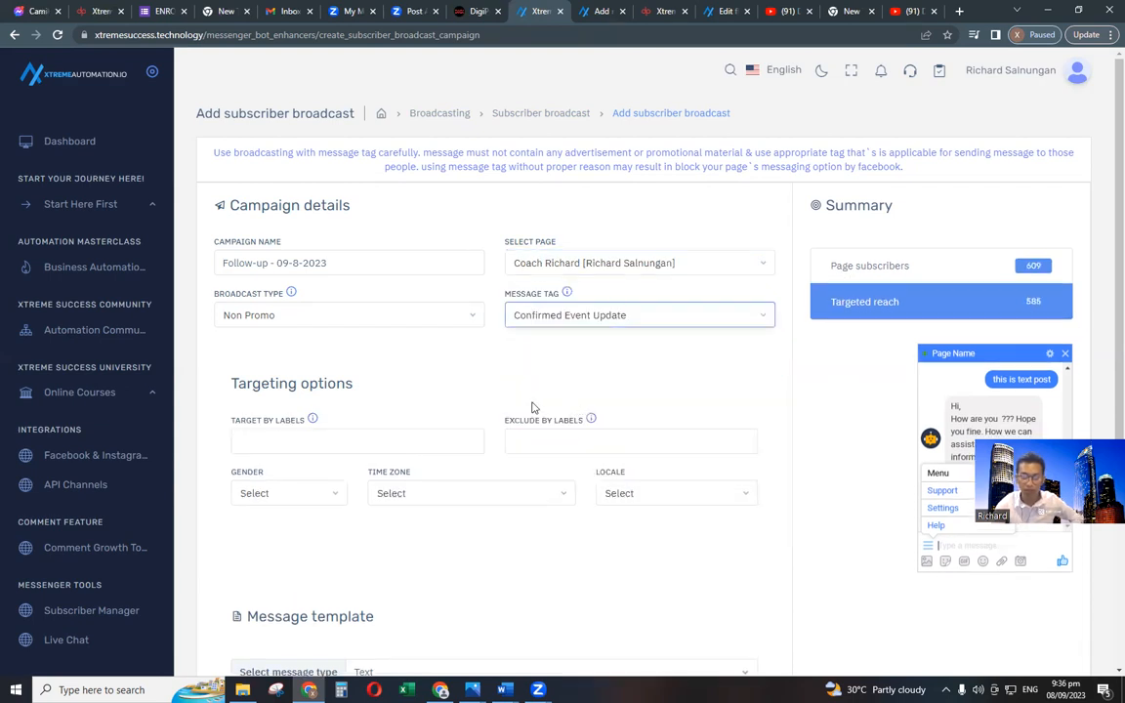
Exclude subscribers labelled Don't Send, Paid Clients 997, NEVER SEND TO THIS and Paid Clients Automation from the broadcast.
{"action": "left_click", "coordinate": [541, 445]}
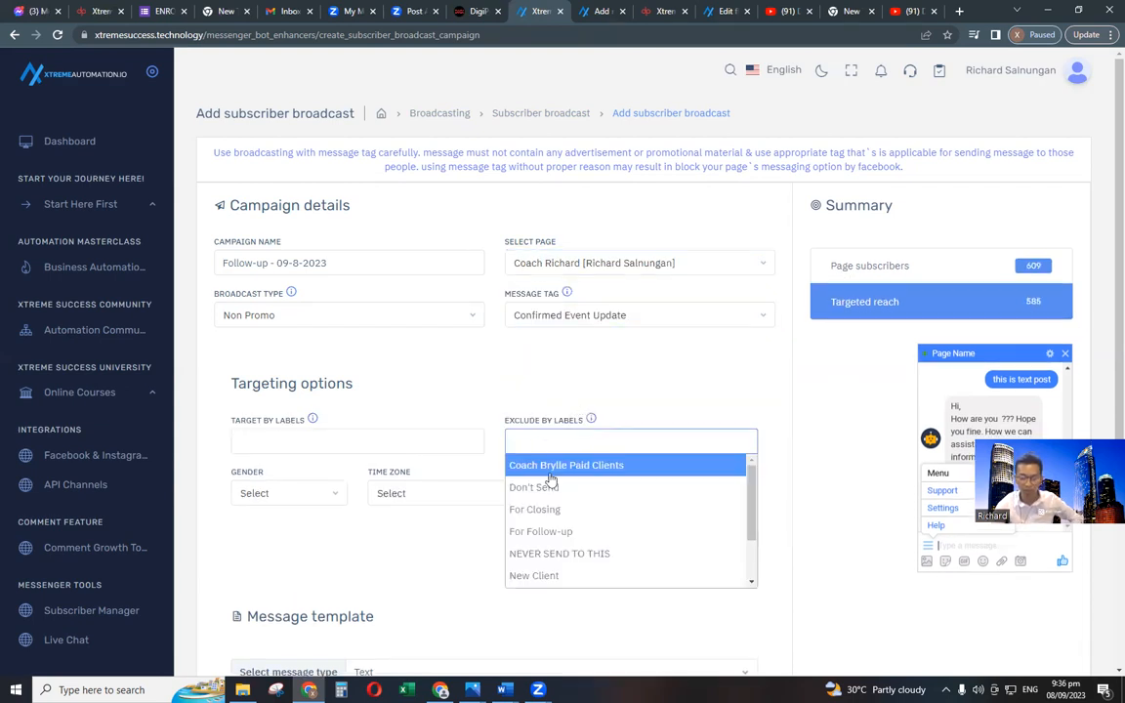
{"action": "left_click", "coordinate": [497, 428]}
{"action": "left_click", "coordinate": [607, 446]}
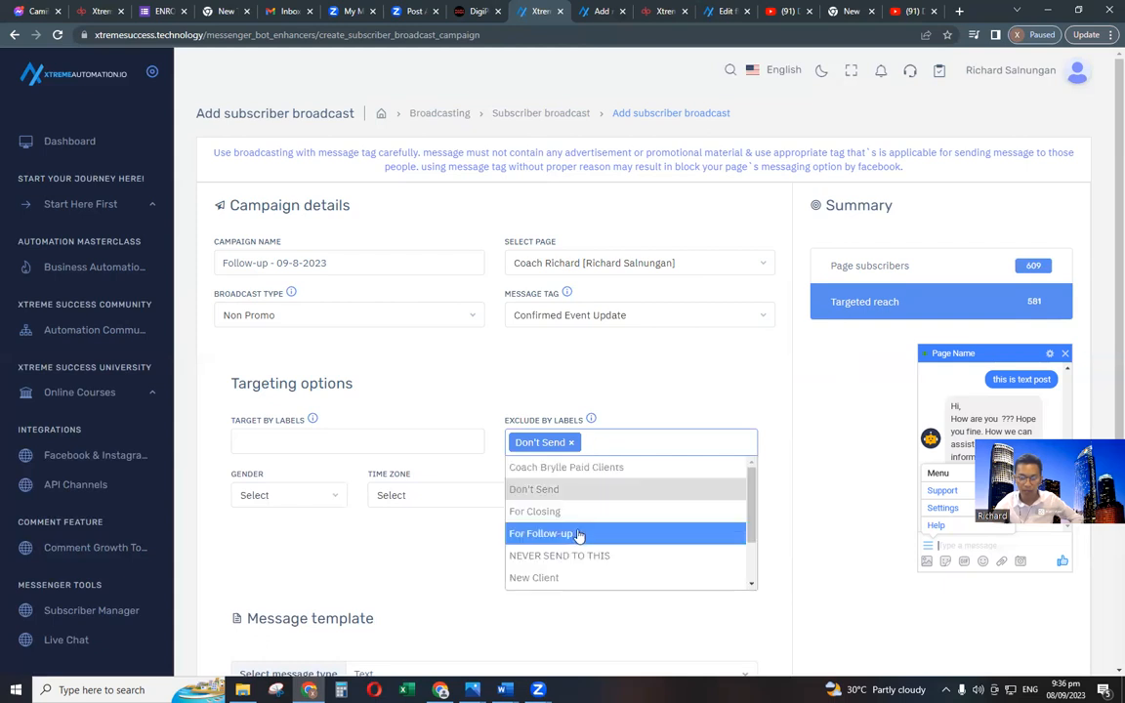
{"action": "scroll", "coordinate": [578, 536], "scroll_direction": "down", "scroll_amount": 2}
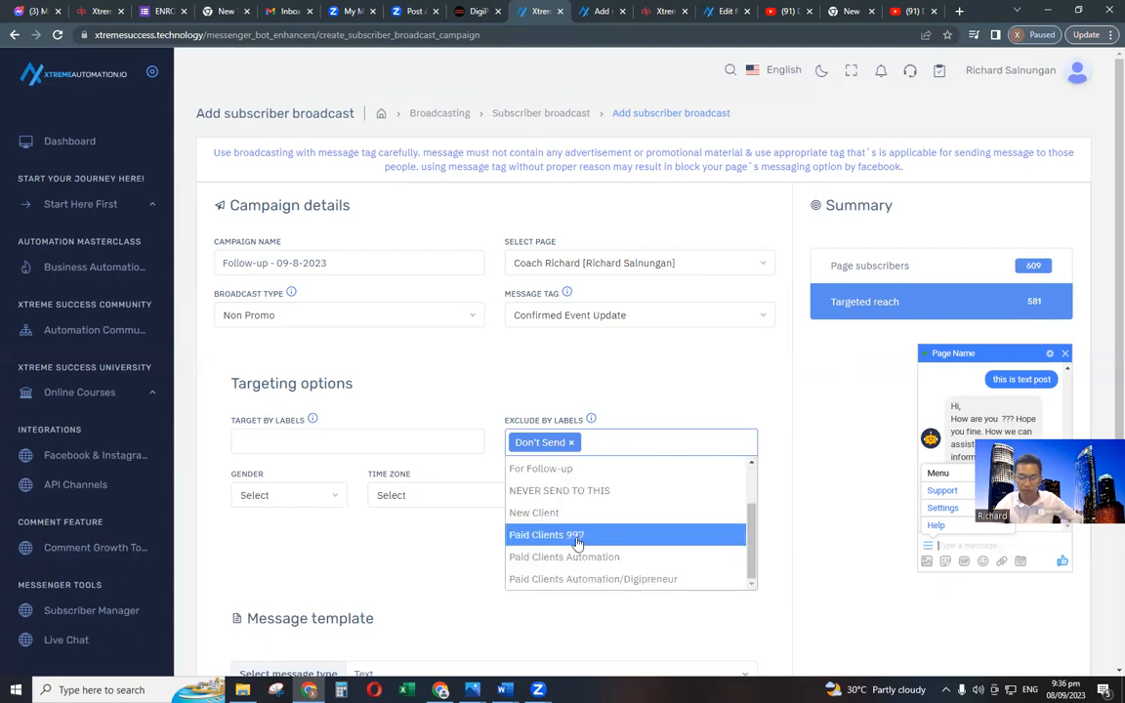
{"action": "left_click", "coordinate": [633, 530]}
{"action": "left_click", "coordinate": [704, 451]}
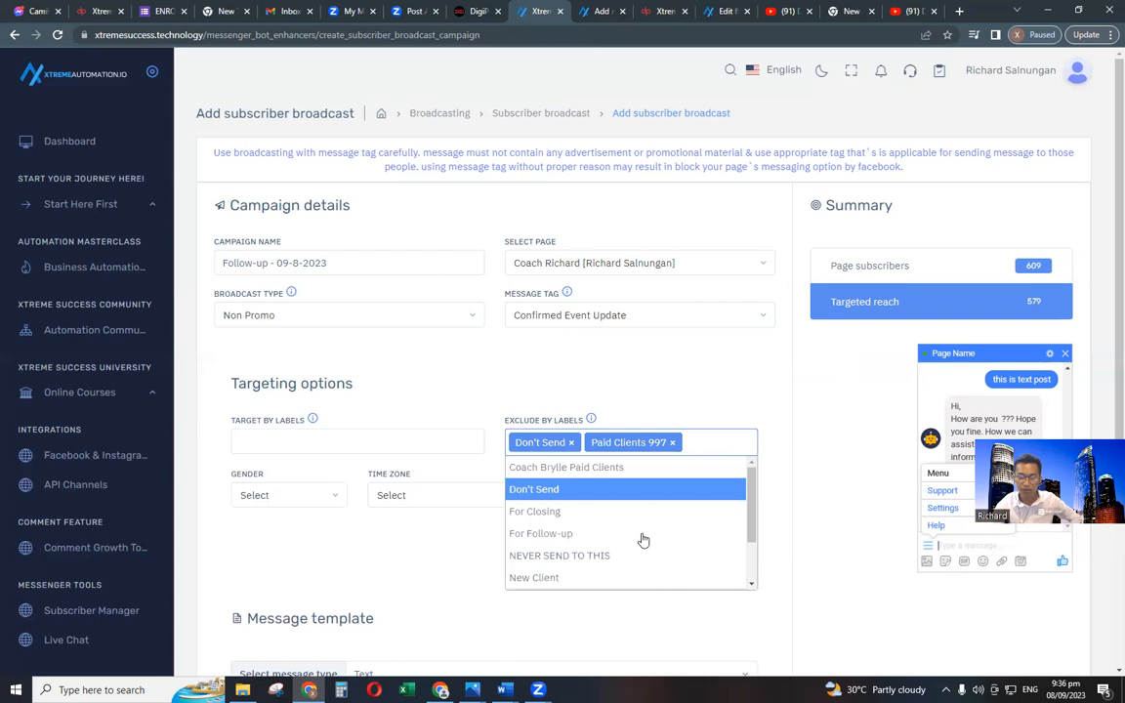
{"action": "scroll", "coordinate": [606, 569], "scroll_direction": "down", "scroll_amount": 2}
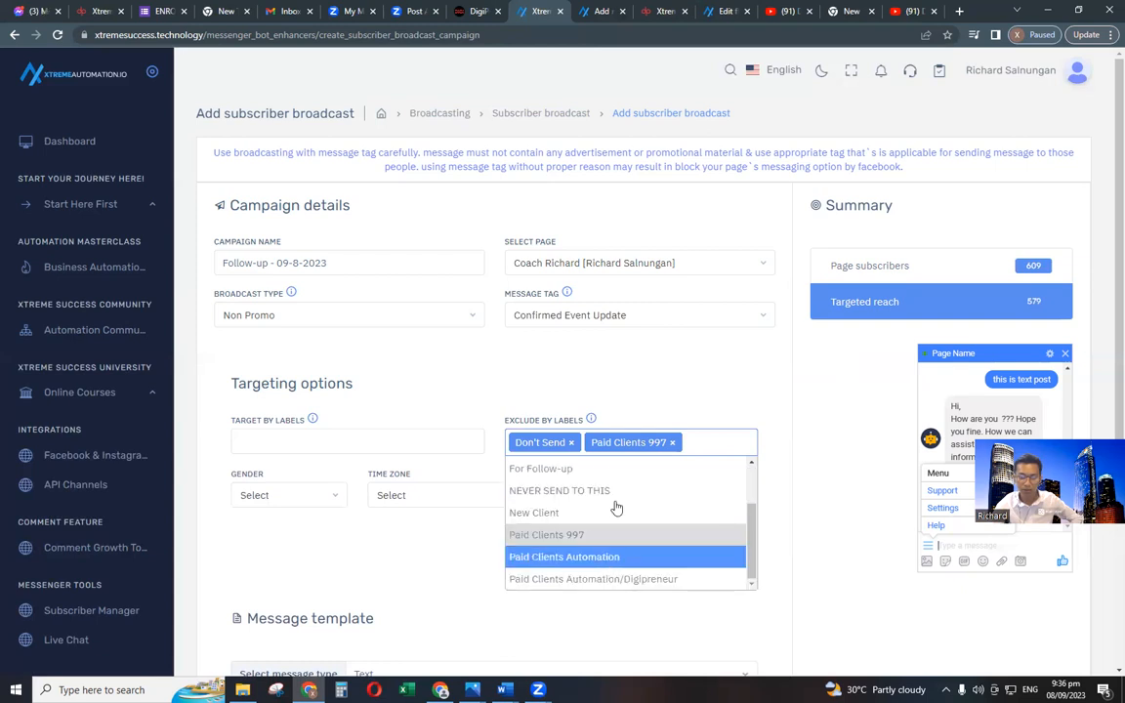
{"action": "left_click", "coordinate": [635, 487]}
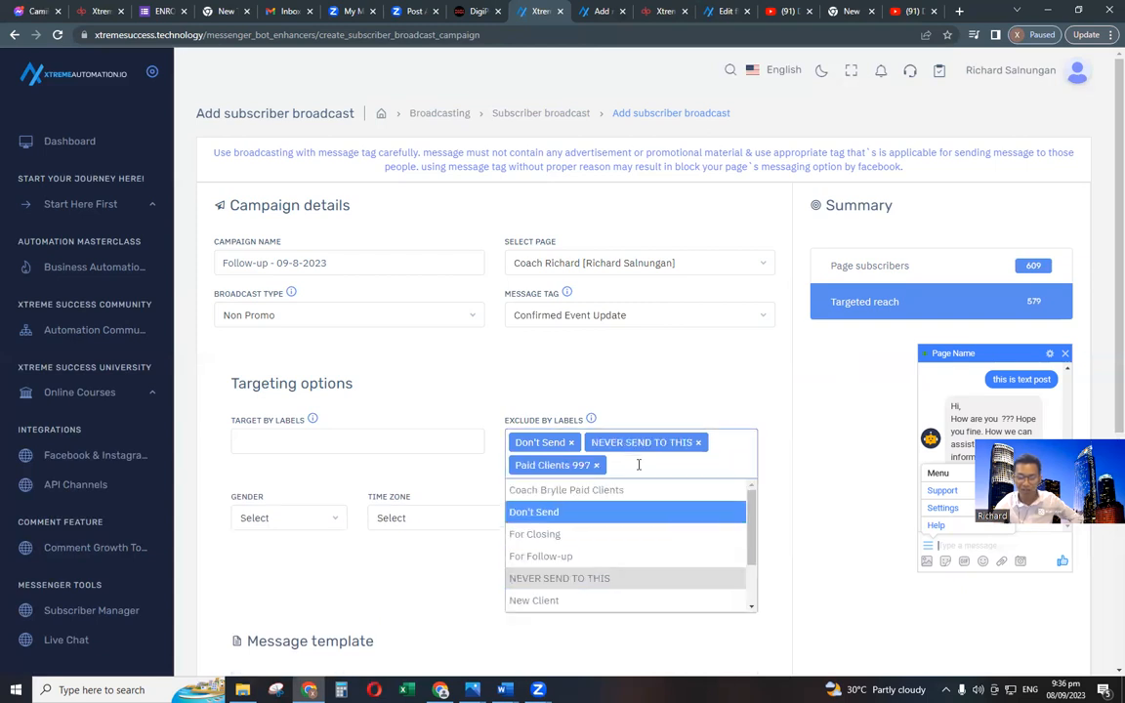
{"action": "scroll", "coordinate": [605, 576], "scroll_direction": "down", "scroll_amount": 2}
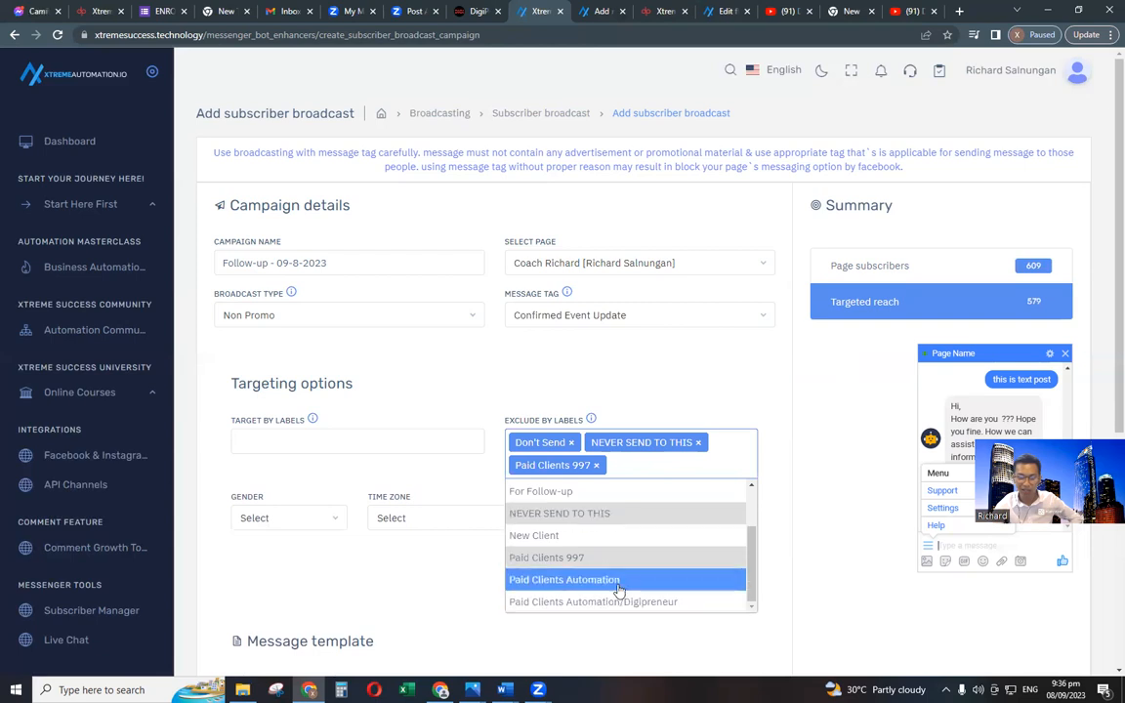
{"action": "left_click", "coordinate": [617, 588]}
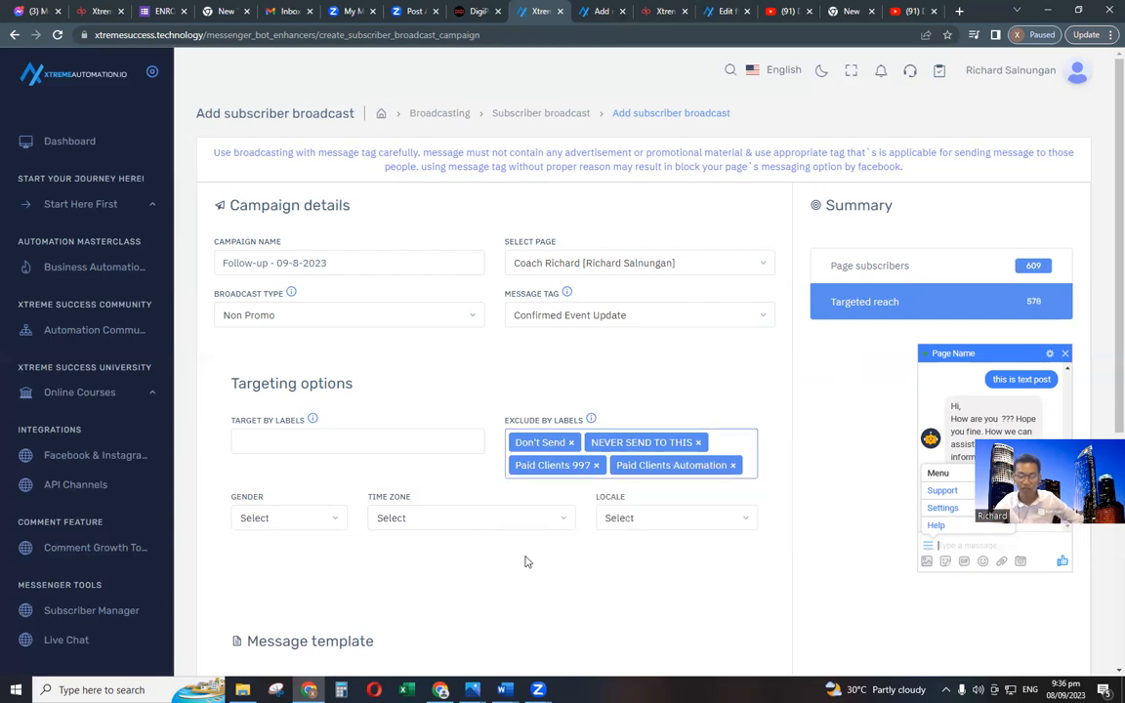
Set the broadcast's message type to Text with buttons.
{"action": "scroll", "coordinate": [519, 577], "scroll_direction": "down", "scroll_amount": 2}
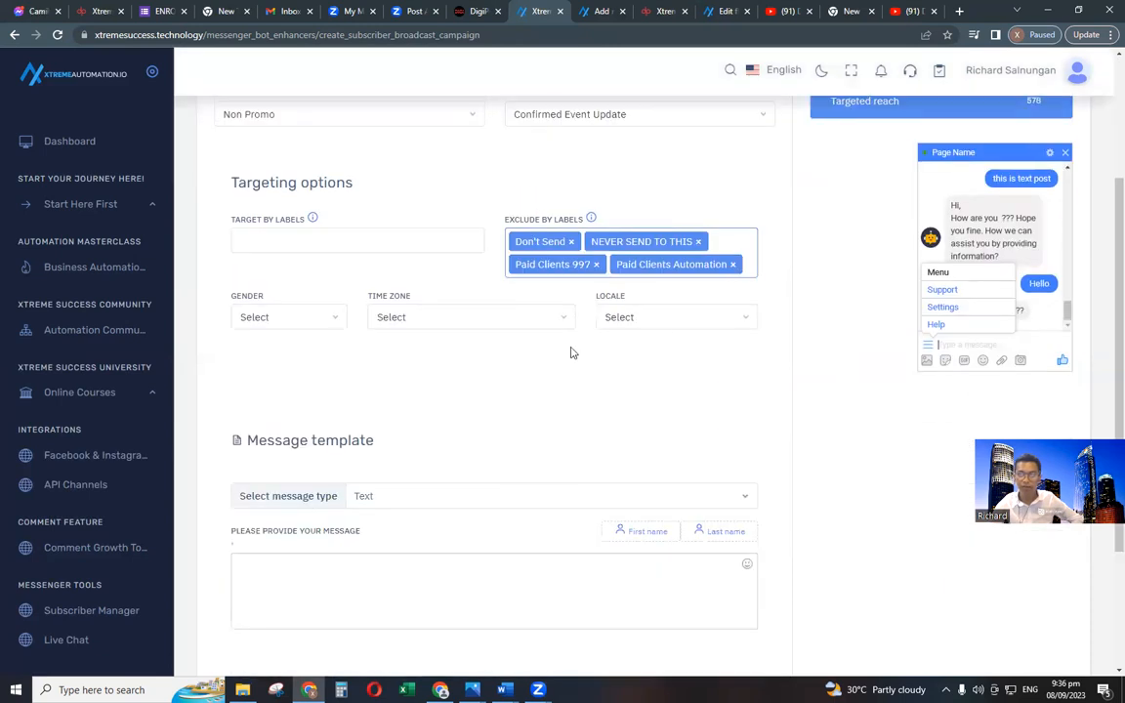
{"action": "scroll", "coordinate": [517, 381], "scroll_direction": "down", "scroll_amount": 1}
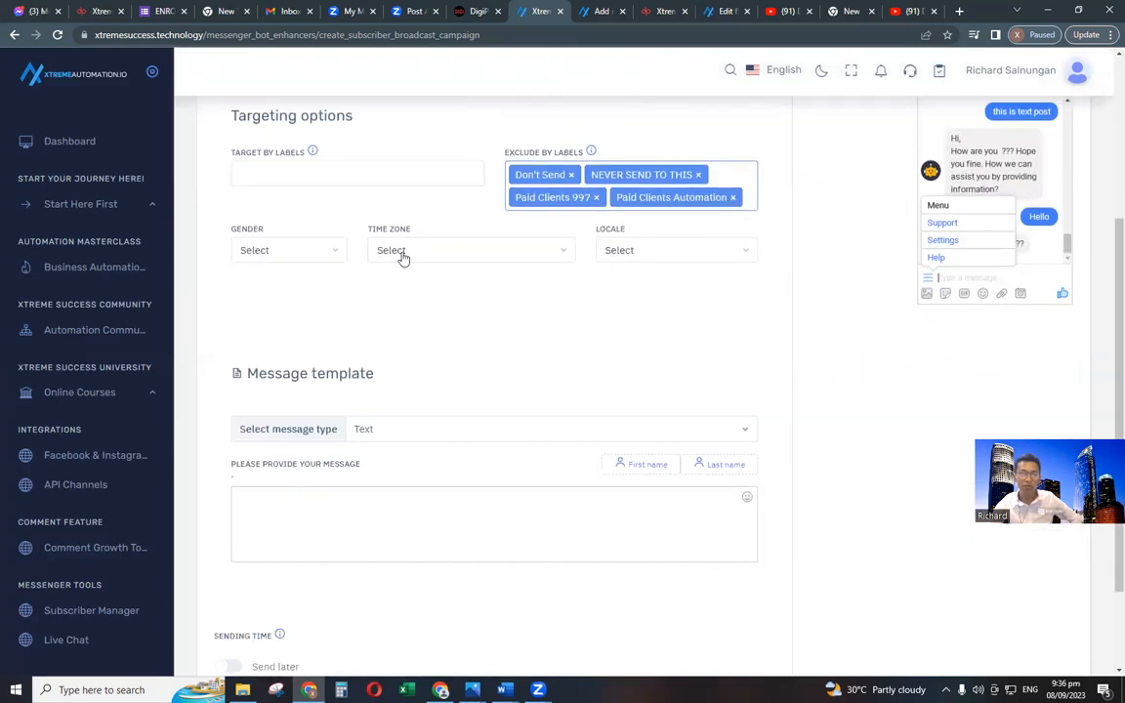
{"action": "scroll", "coordinate": [459, 344], "scroll_direction": "down", "scroll_amount": 2}
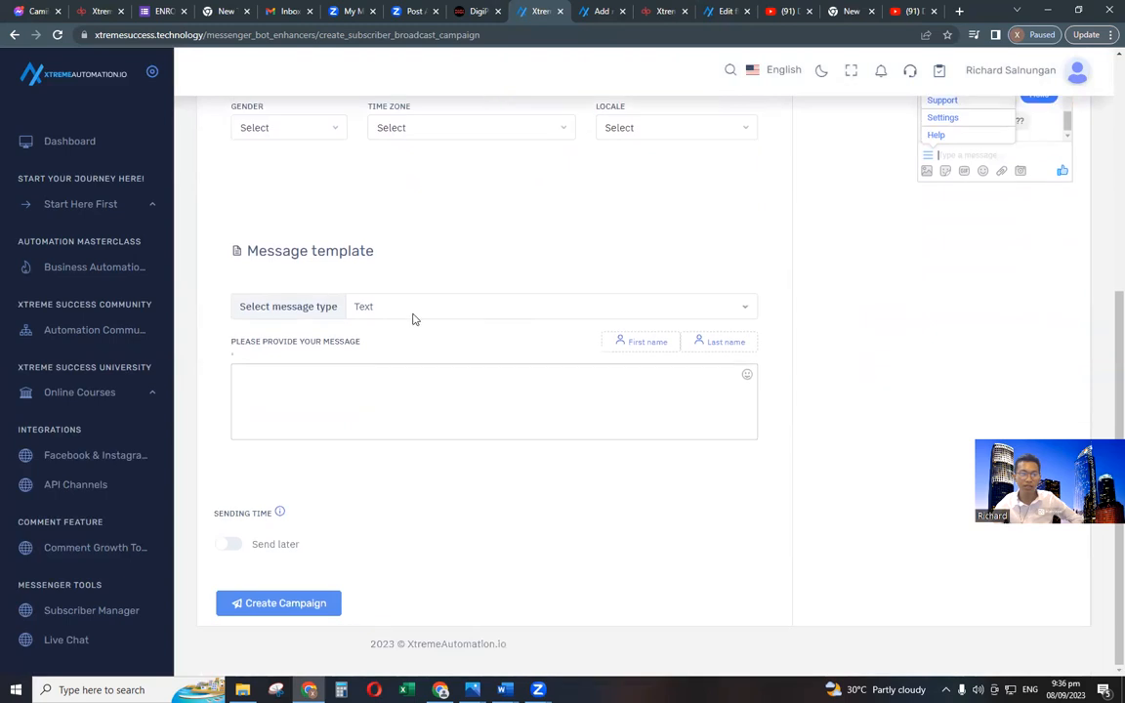
{"action": "left_click", "coordinate": [415, 311]}
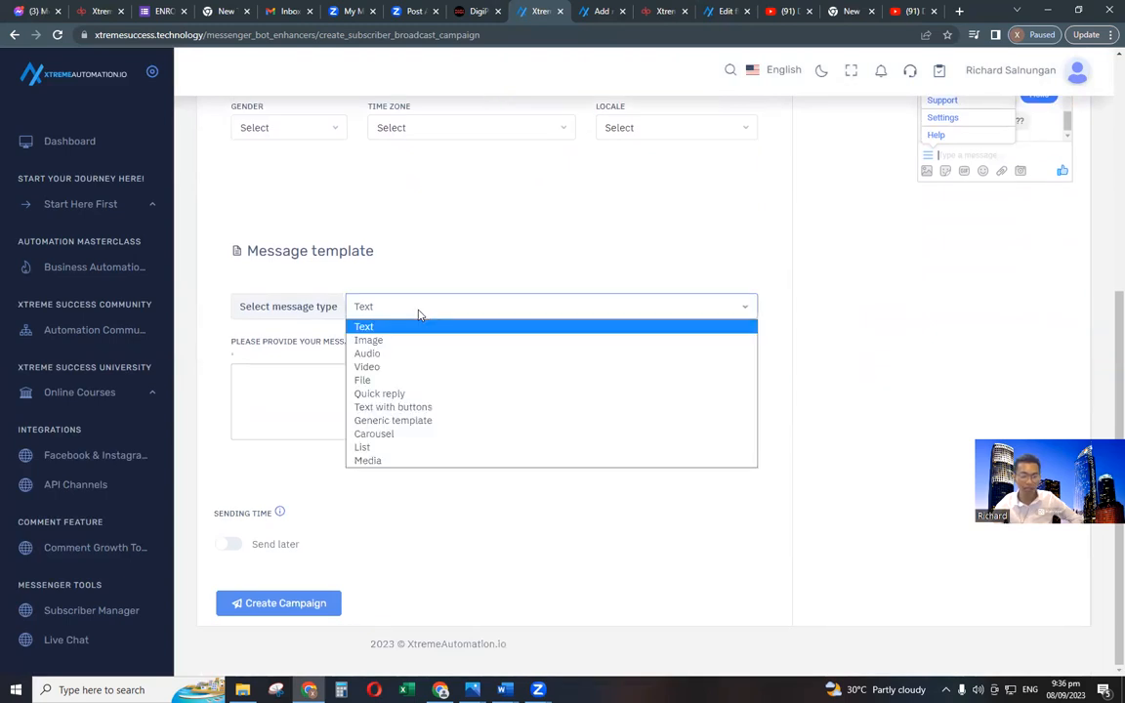
{"action": "left_click", "coordinate": [422, 406]}
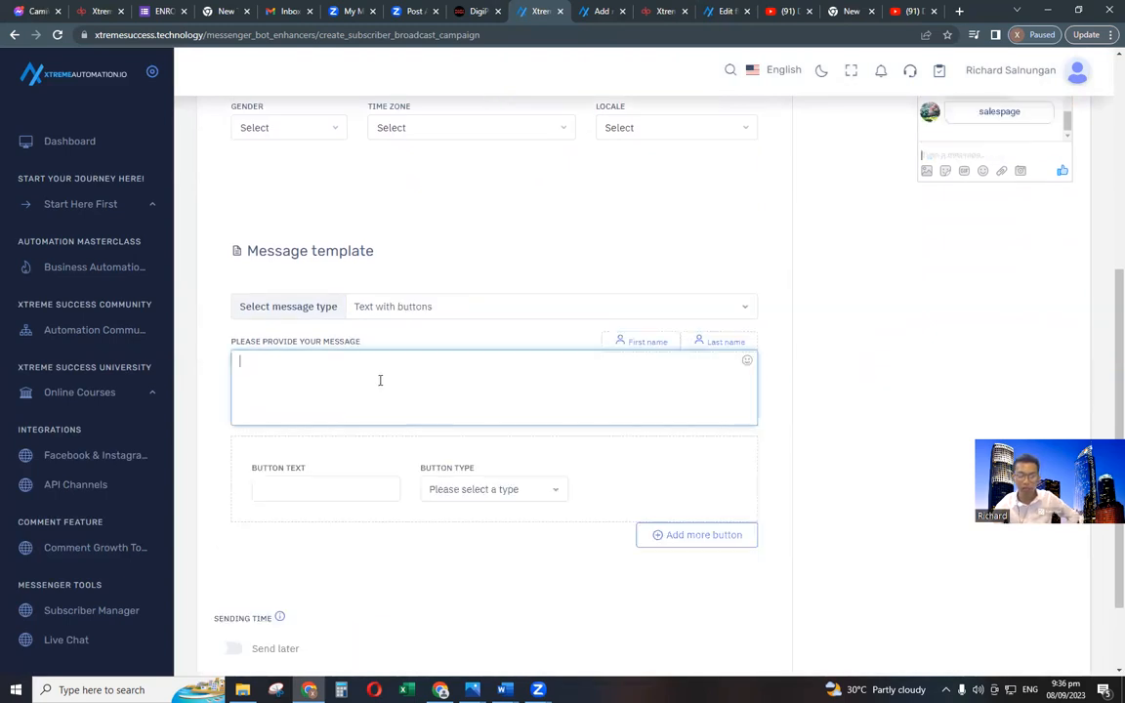
Begin the message with "Hi, {{first_name}} meyron akong ipapakita for you. Since", inserting the first-name variable for the name.
{"action": "type", "text": "Hi"}
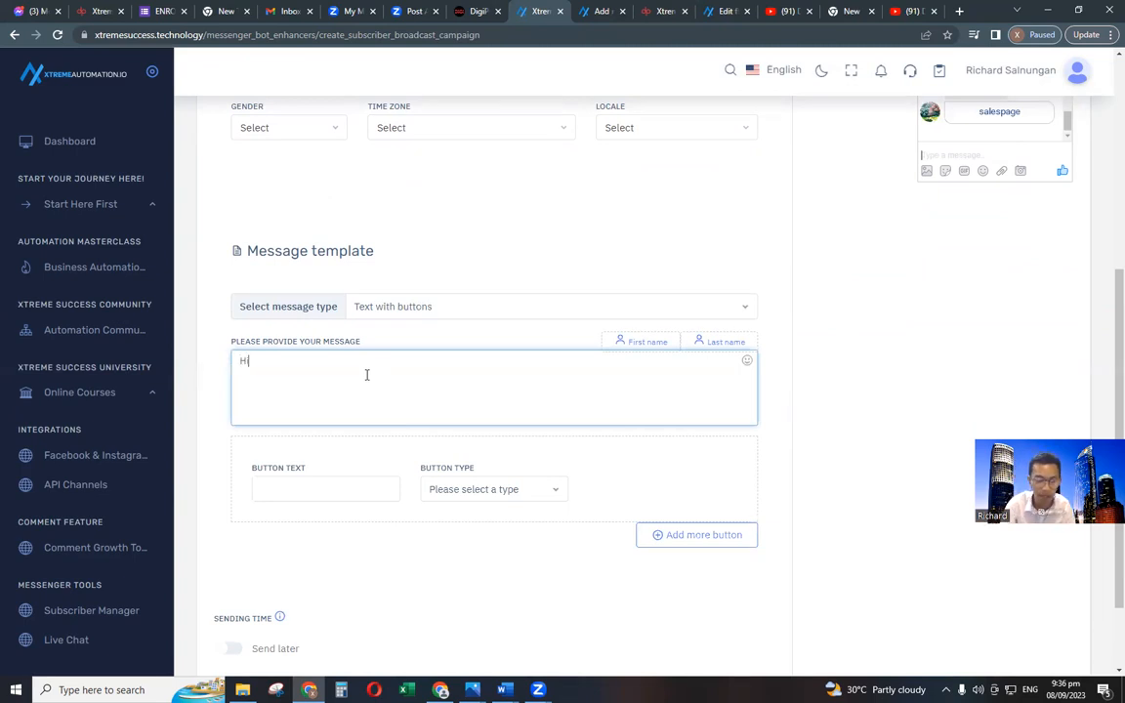
{"action": "type", "text": ","}
{"action": "left_click", "coordinate": [643, 342]}
{"action": "left_click", "coordinate": [354, 372]}
{"action": "type", "text": "meyron akong "}
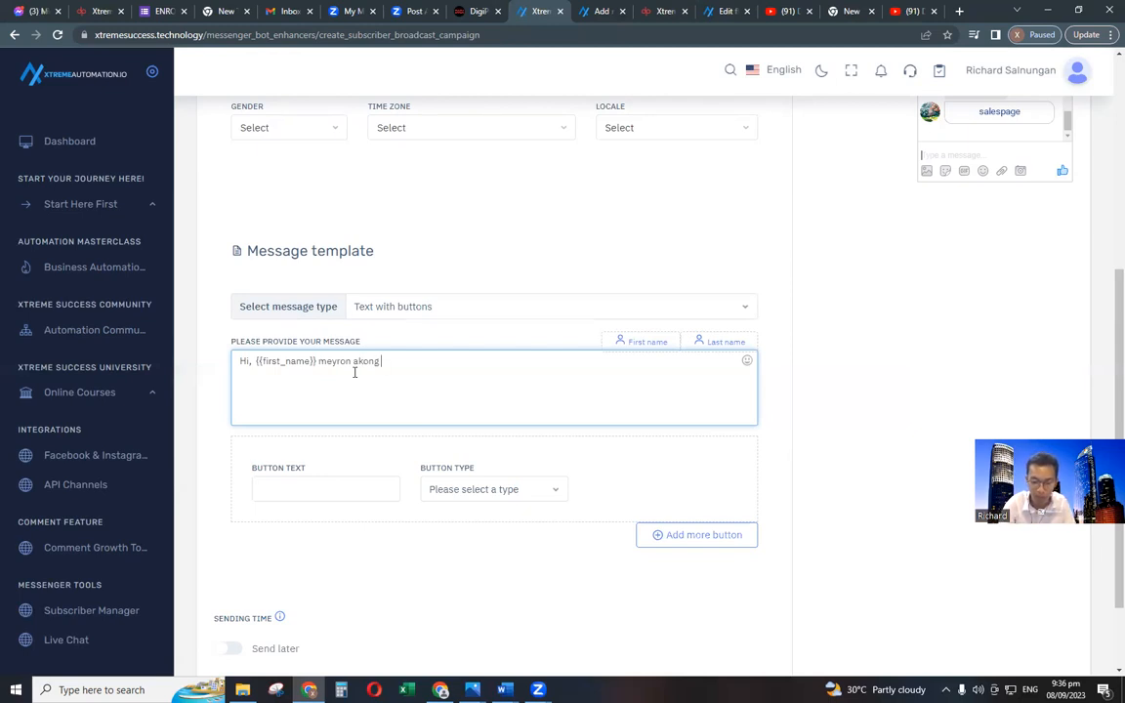
{"action": "type", "text": "ipa"}
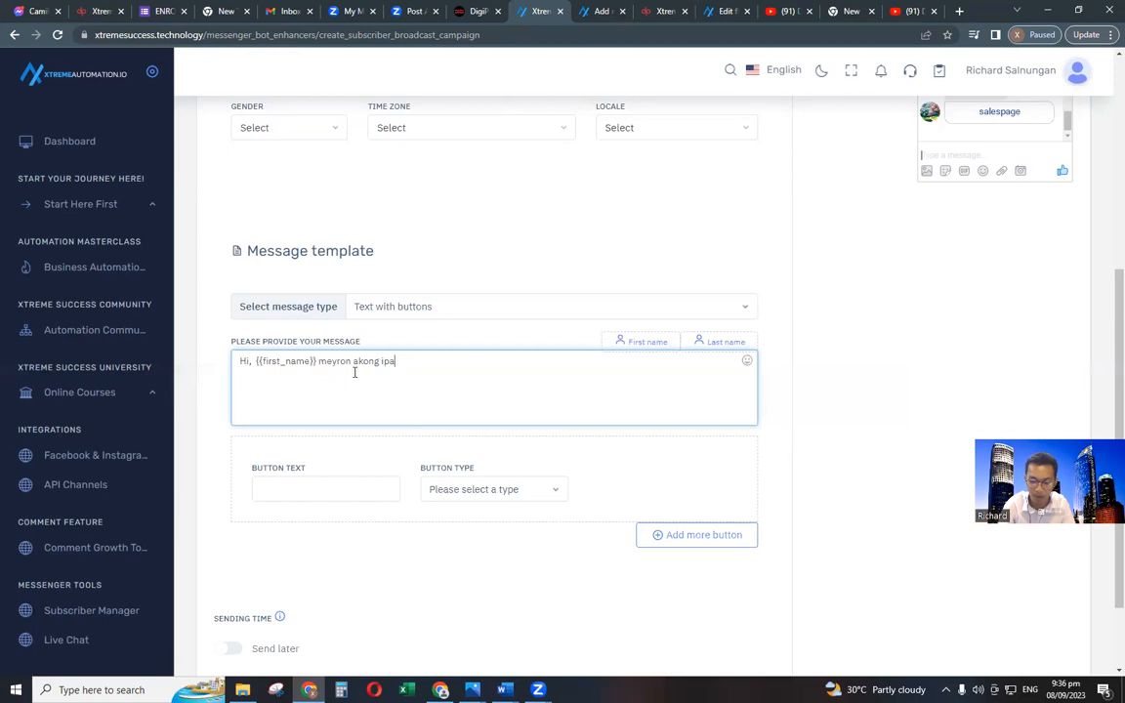
{"action": "type", "text": "pakita for you. Since k"}
Continue the message with "last time alam ko sobrang dami mong tanong pa like ano ang makukuha mo,".
{"action": "key", "text": "BackSpace"}
{"action": "type", "text": "last time alam ko sobrang dami mi"}
{"action": "key", "text": "BackSpace"}
{"action": "type", "text": "ong"}
{"action": "type", "text": " tan"}
{"action": "type", "text": "ong pa"}
{"action": "type", "text": " like"}
{"action": "type", "text": " ano"}
{"action": "type", "text": " ang m"}
{"action": "type", "text": "akukuh"}
{"action": "type", "text": "a mo"}
{"action": "type", "text": ","}
Extend the sentence with "yung mga inclusions, need ng legalities, testimonials at kung anu-ano pang questions or concerns".
{"action": "type", "text": " yun"}
{"action": "type", "text": "g mga"}
{"action": "type", "text": " m"}
{"action": "type", "text": "cl"}
{"action": "type", "text": "usio"}
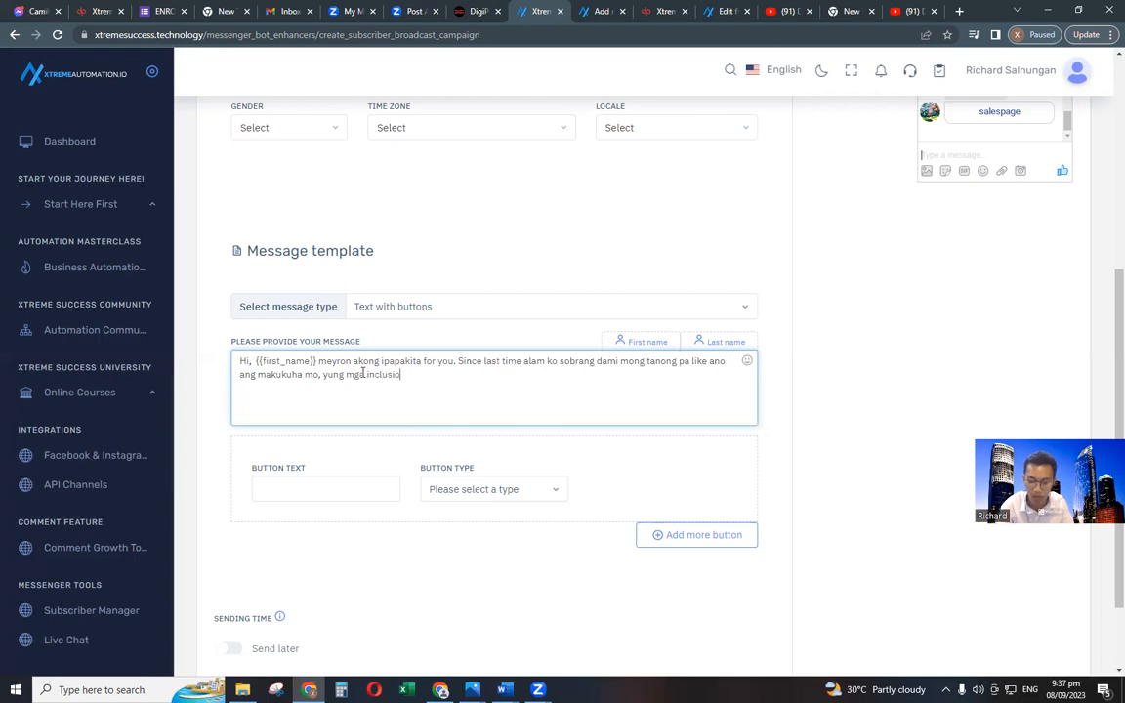
{"action": "type", "text": "ns, need ng "}
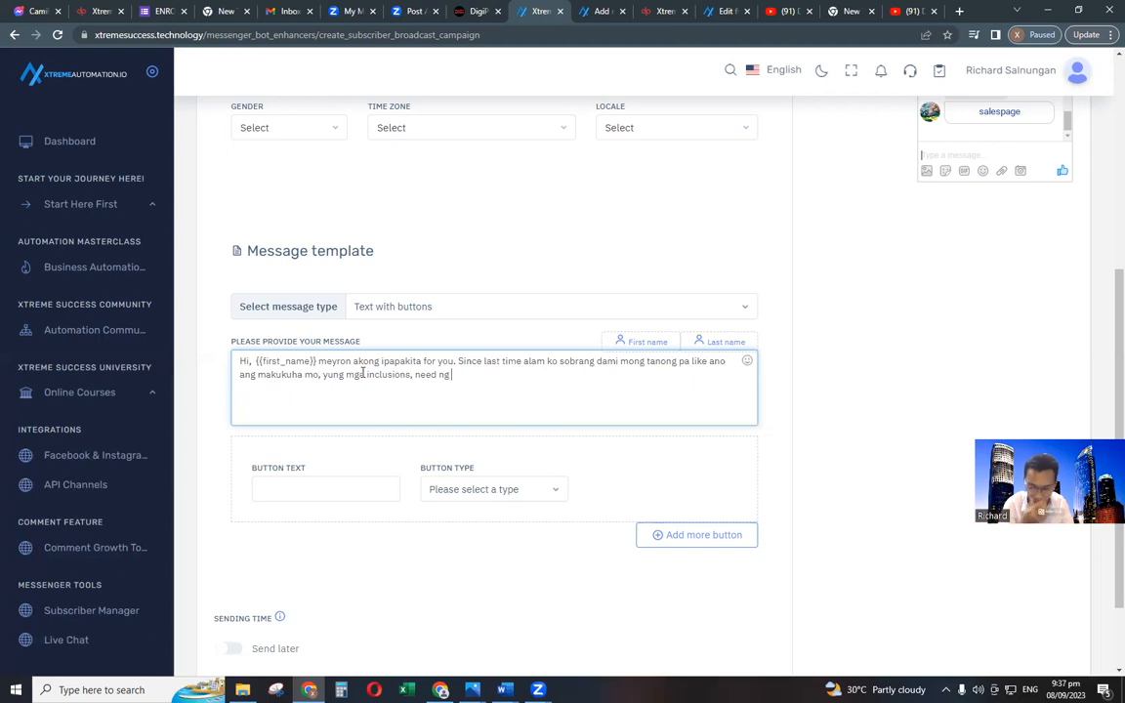
{"action": "type", "text": "legalit"}
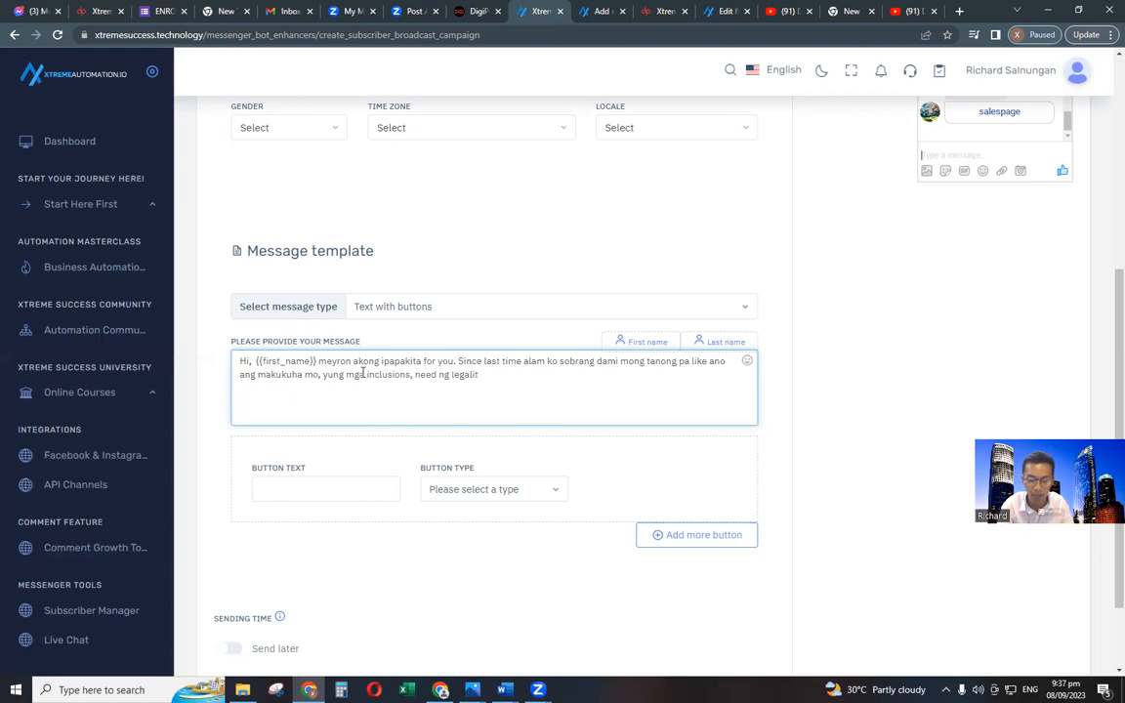
{"action": "type", "text": "ies."}
{"action": "type", "text": " t"}
{"action": "type", "text": "est"}
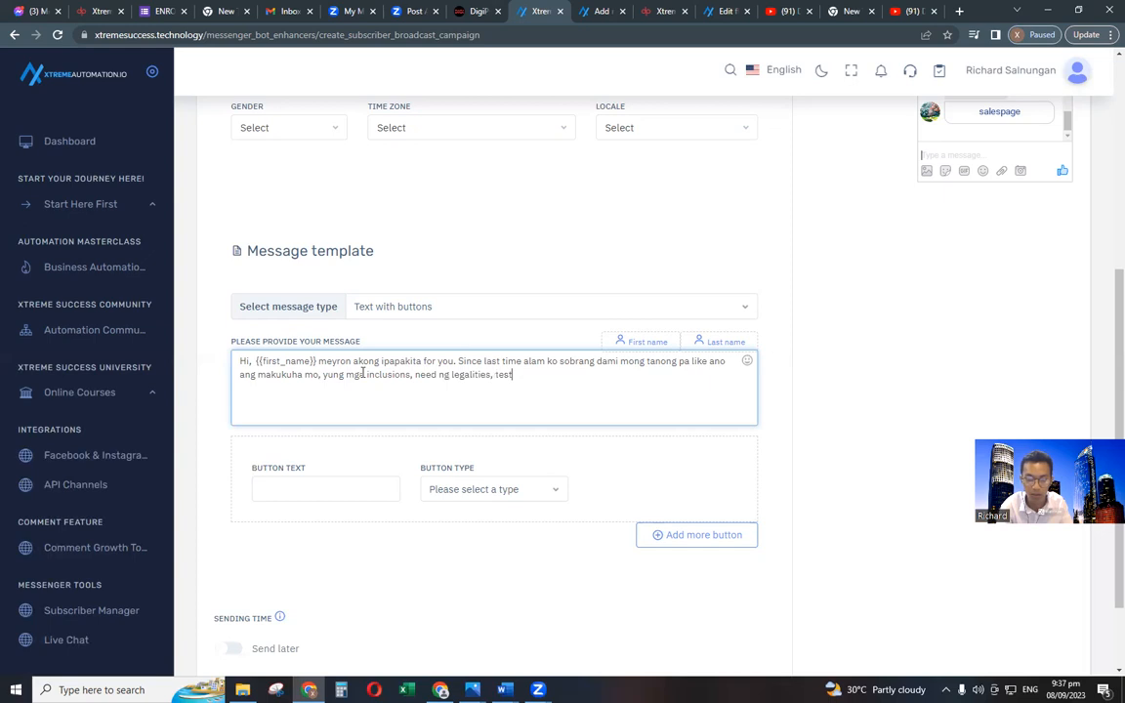
{"action": "type", "text": "imonials at kung anu-ano m"}
{"action": "key", "text": "BackSpace"}
{"action": "type", "text": "pang"}
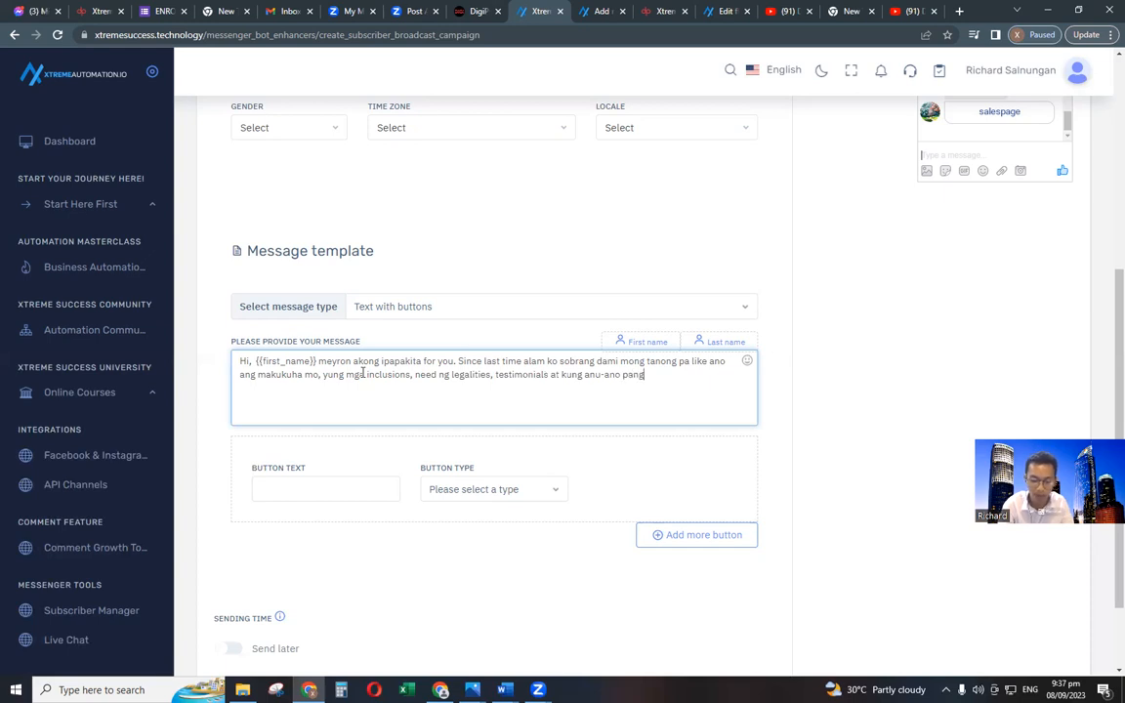
{"action": "type", "text": " questions or concerns"}
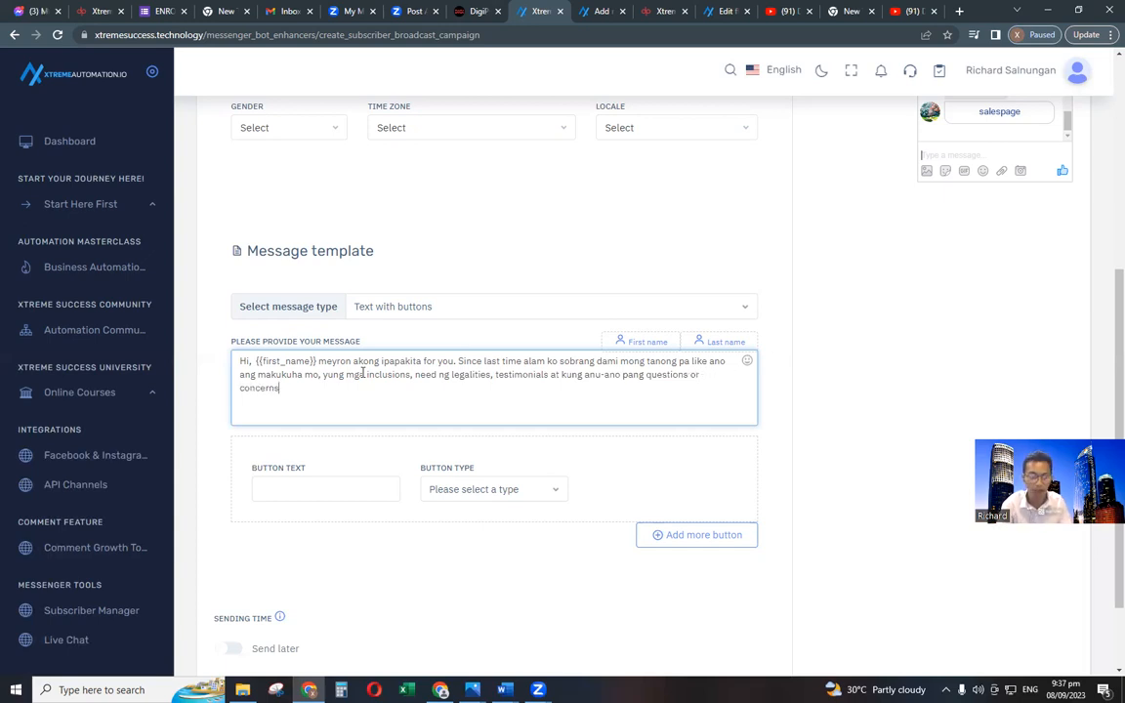
End the sentence and add the paragraph "The GOODNEWS meyron na akong ipapakita for you na andito na ang sagoit lahat ng mga tanong mo.".
{"action": "type", "text": ".  The gOODNWES"}
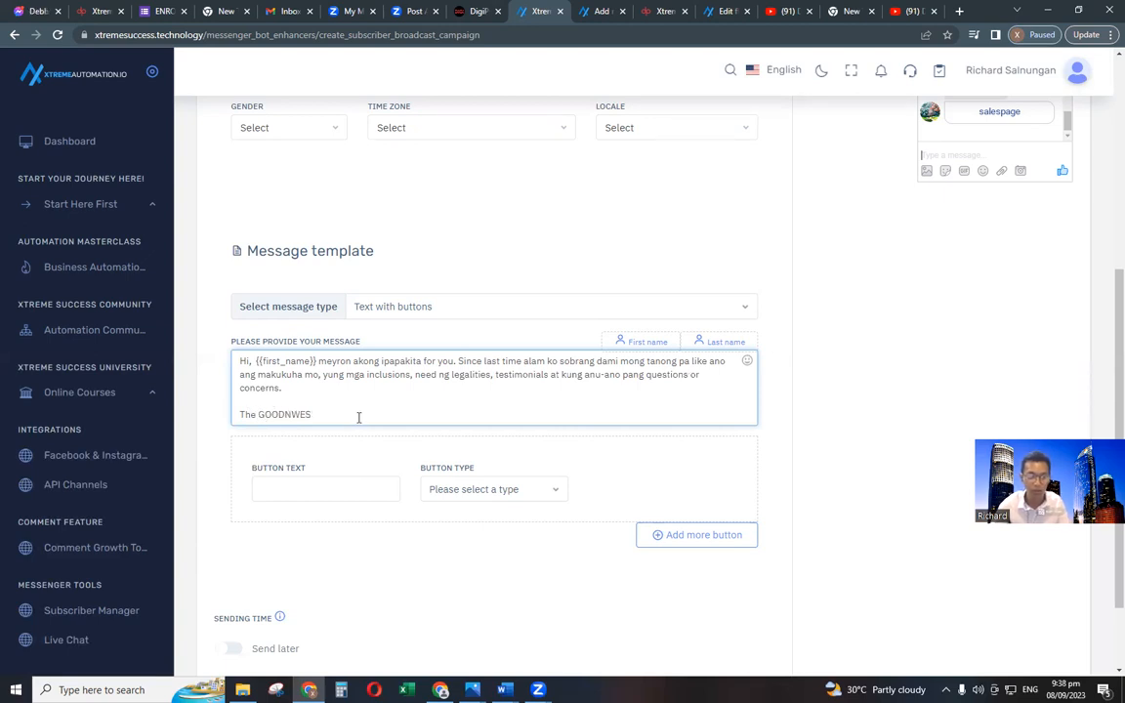
{"action": "key", "text": "BackSpace"}
{"action": "key", "text": "BackSpace"}
{"action": "key", "text": "BackSpace"}
{"action": "type", "text": "EWS meyronm"}
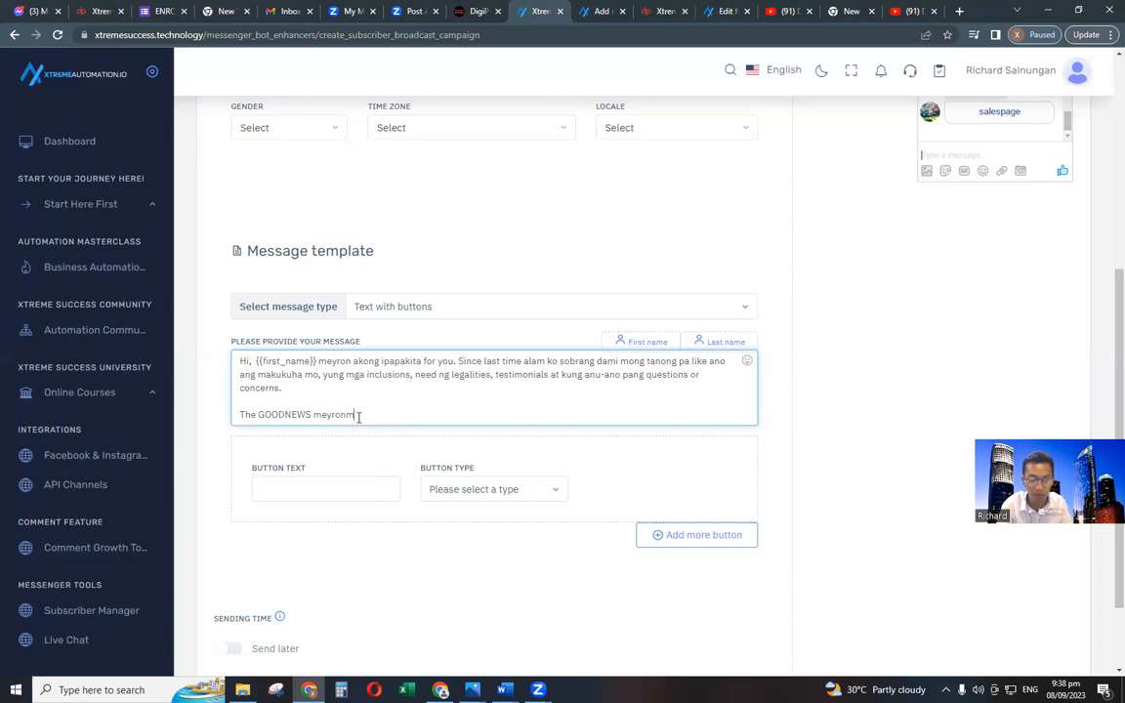
{"action": "key", "text": "BackSpace"}
{"action": "type", "text": "nang"}
{"action": "key", "text": "BackSpace"}
{"action": "key", "text": "BackSpace"}
{"action": "type", "text": "akong ipapakita fore yo"}
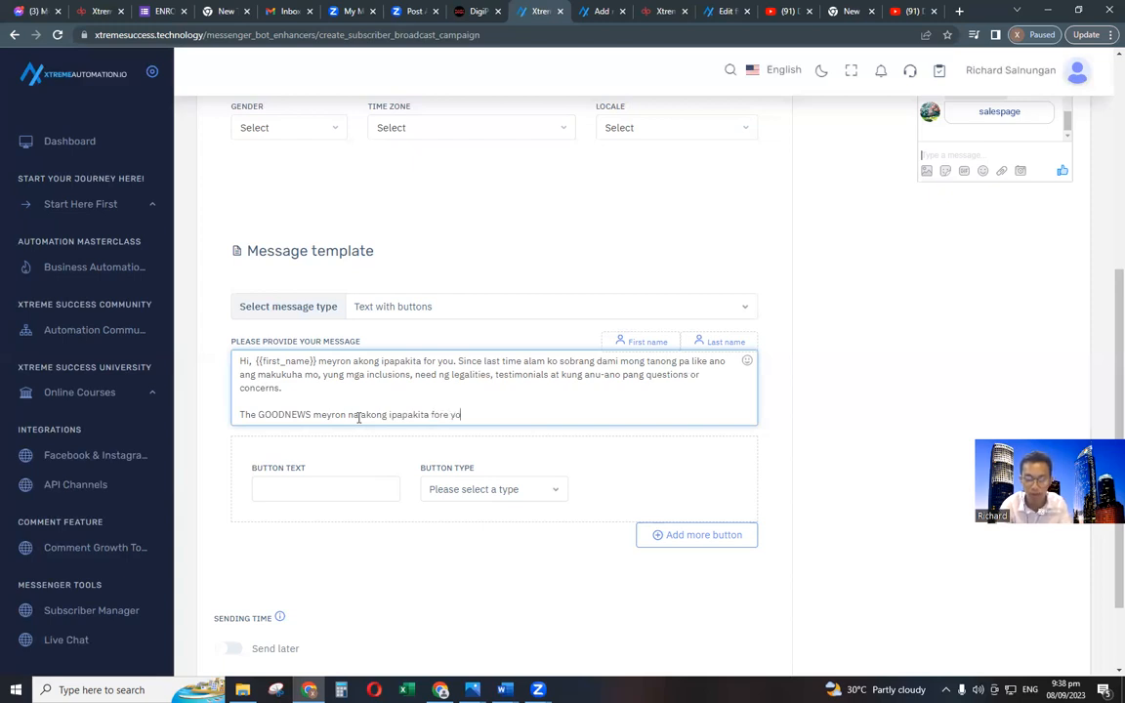
{"action": "key", "text": "BackSpace"}
{"action": "key", "text": "BackSpace"}
{"action": "key", "text": "BackSpace"}
{"action": "key", "text": "BackSpace"}
{"action": "type", "text": "you na andito na "}
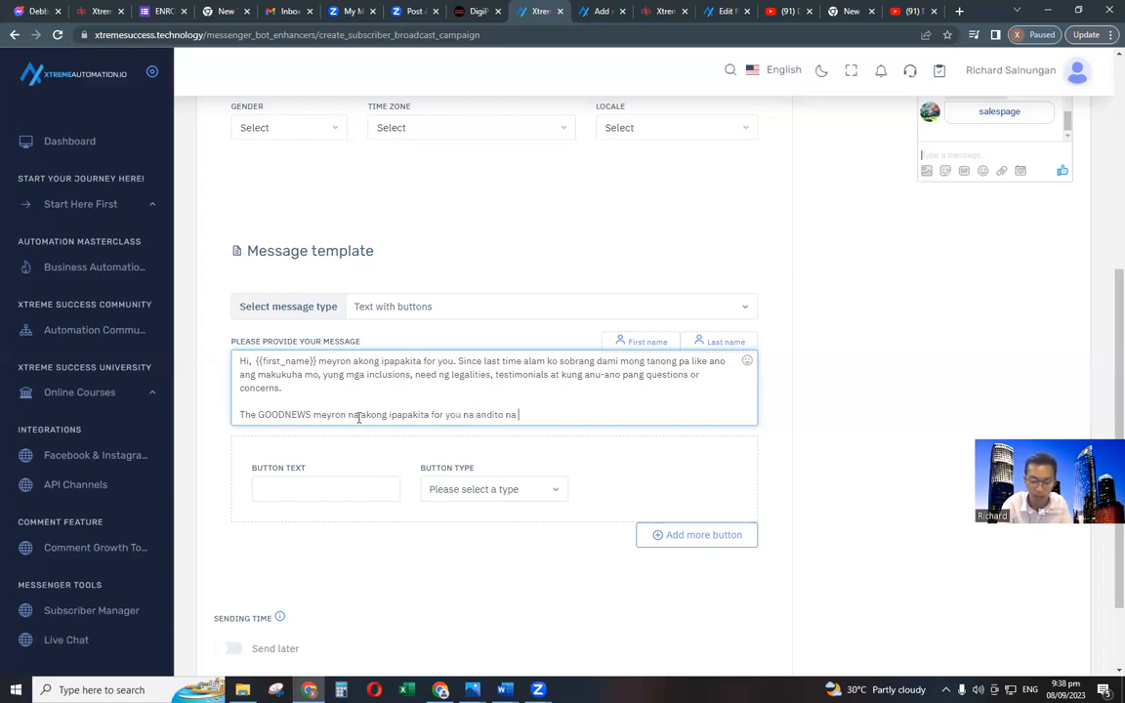
{"action": "type", "text": "ang sagoit lahat ng mga tanong mo."}
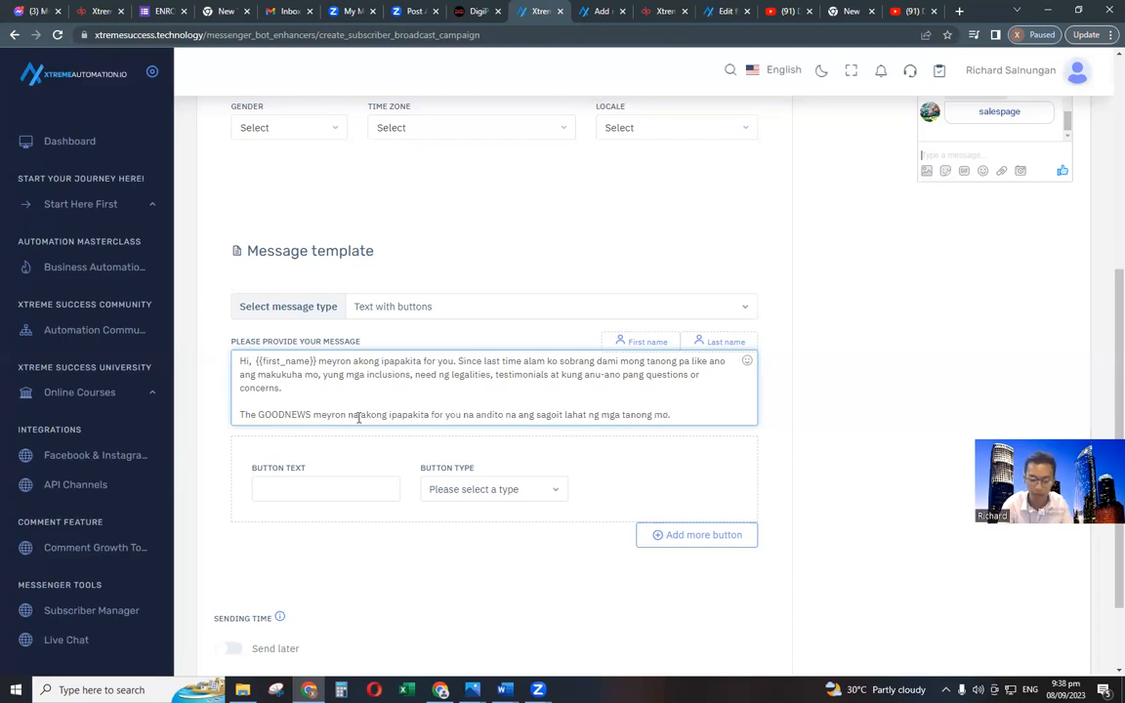
Add a closing paragraph reading: Click mo lang ang "DETAILS" sa baba ng button.
{"action": "key", "text": "Return"}
{"action": "key", "text": "Return"}
{"action": "type", "text": "Click mo lang ang"}
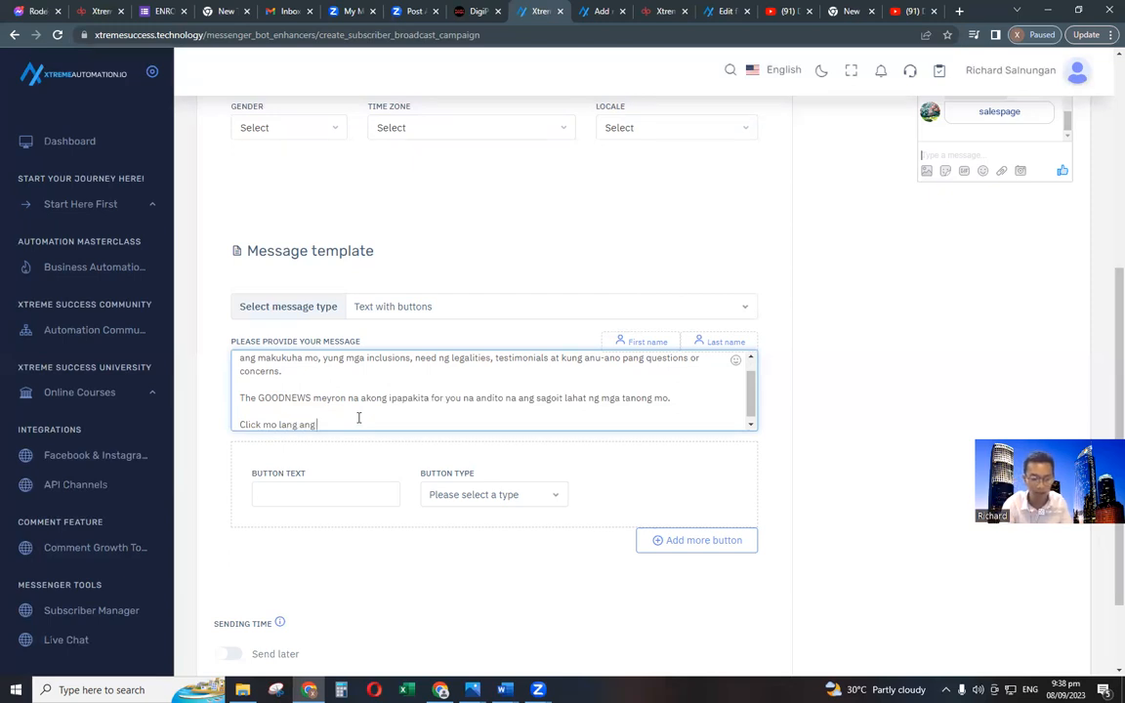
{"action": "type", "text": " DEATLILS SA"}
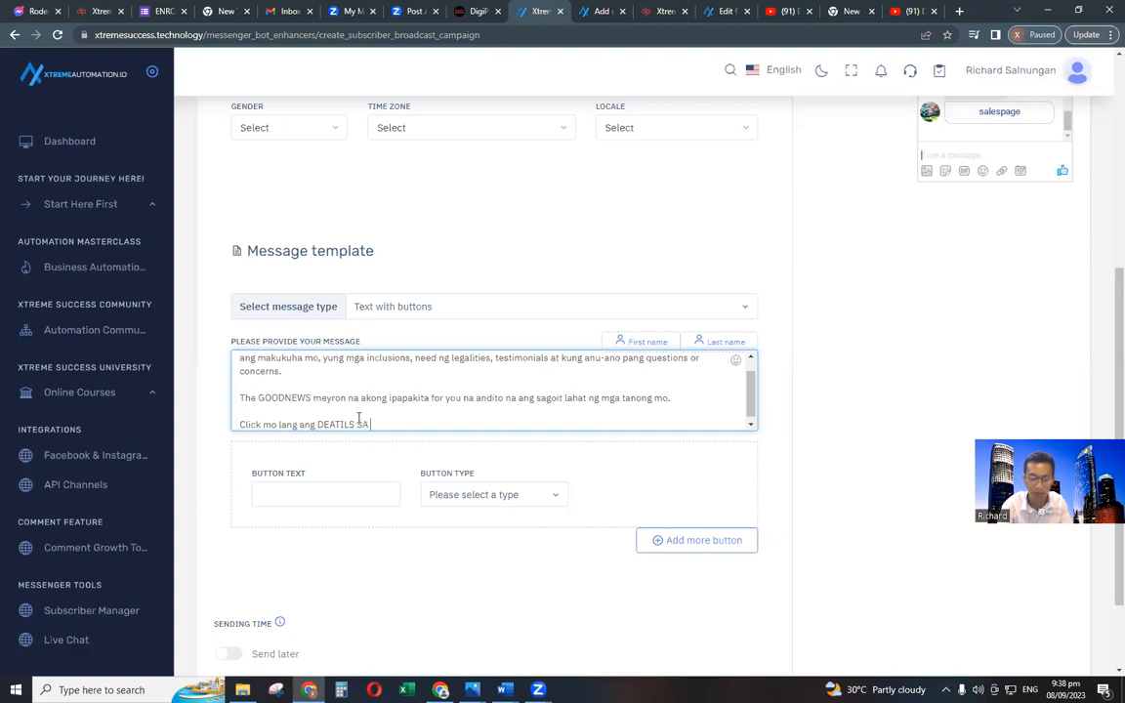
{"action": "key", "text": "BackSpace"}
{"action": "key", "text": "BackSpace"}
{"action": "type", "text": "sa baba ng button. "}
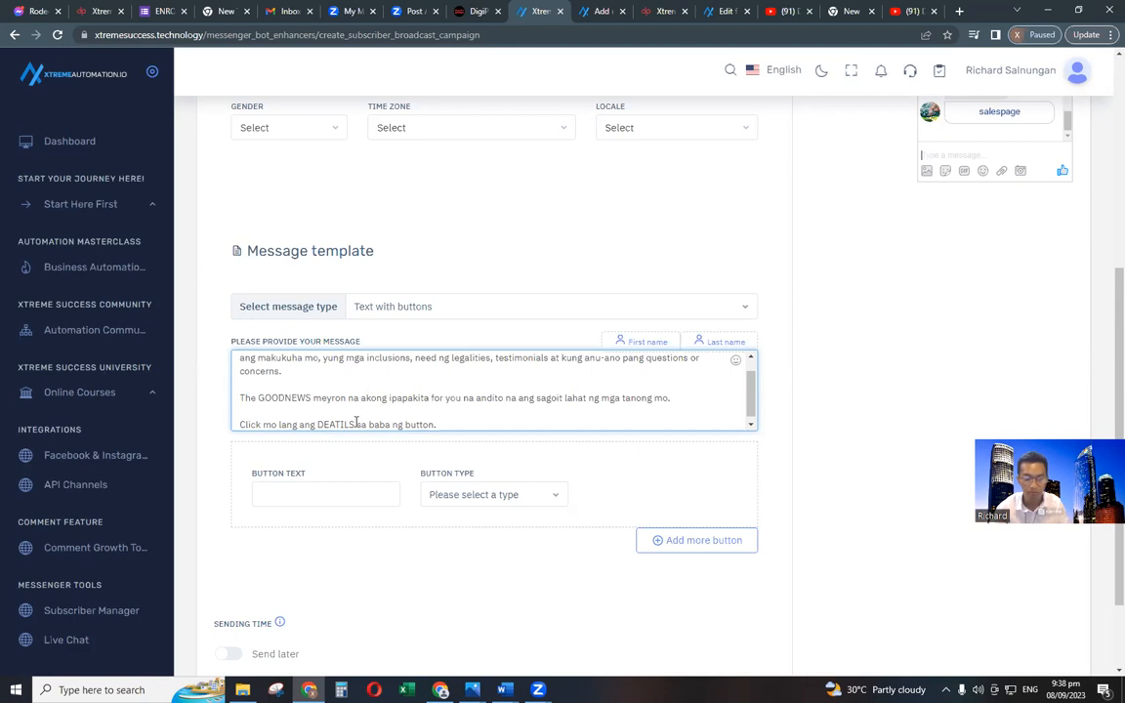
{"action": "type", "text": "\""}
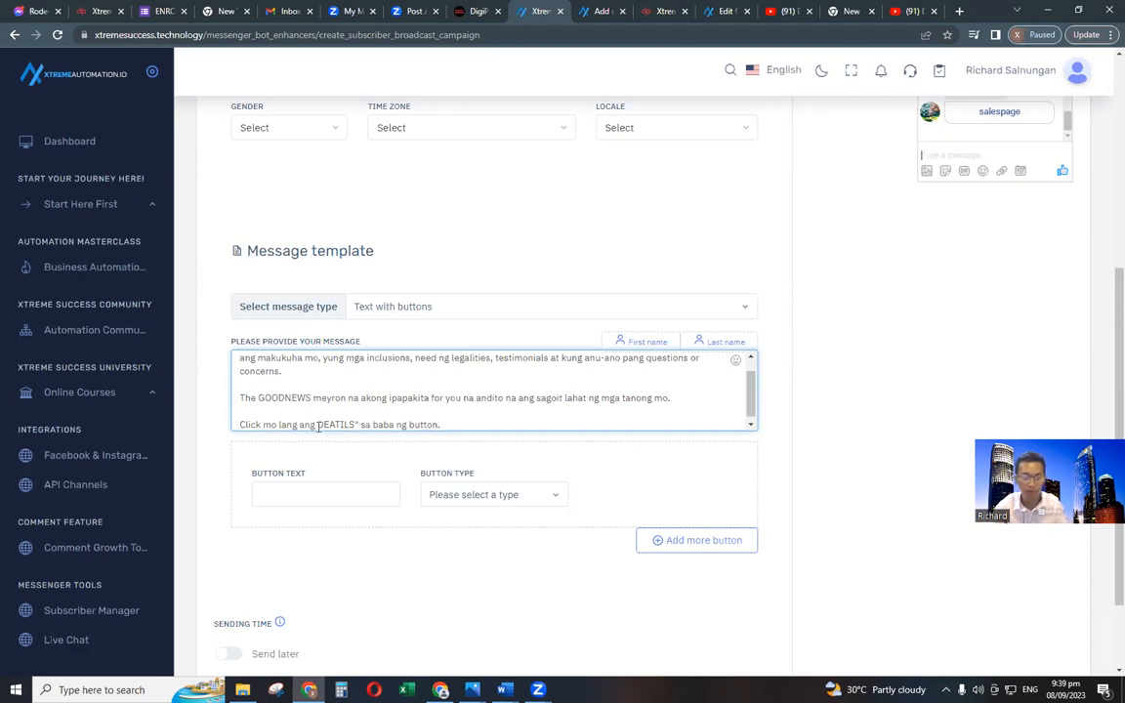
{"action": "double_click", "coordinate": [318, 425]}
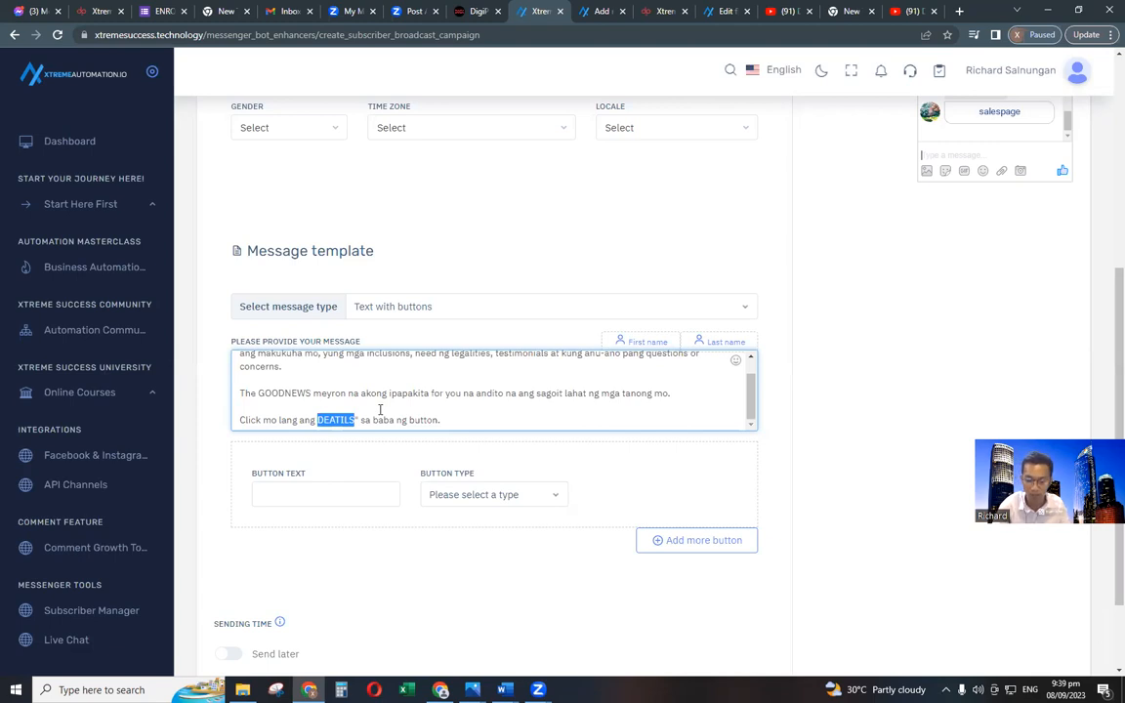
{"action": "key", "text": "BackSpace"}
{"action": "type", "text": "DETAILS"}
Give the message's button the text "DETAILS" and the Post back type.
{"action": "left_click", "coordinate": [289, 498]}
{"action": "type", "text": "DETAILS"}
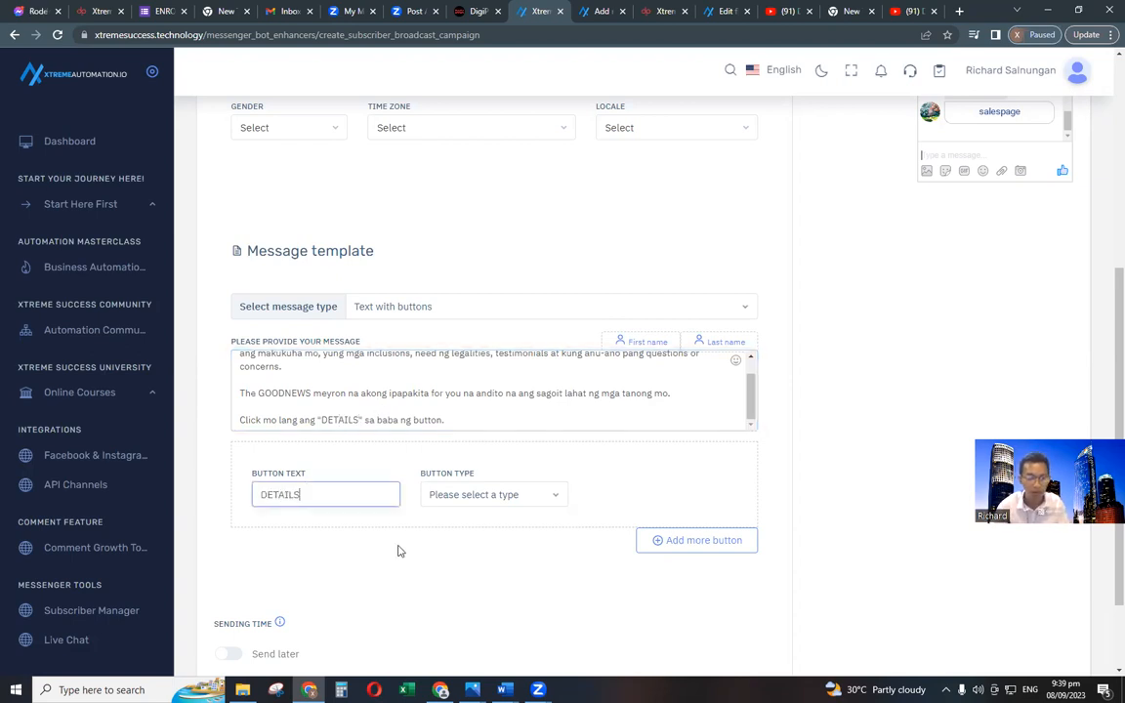
{"action": "left_click", "coordinate": [508, 496]}
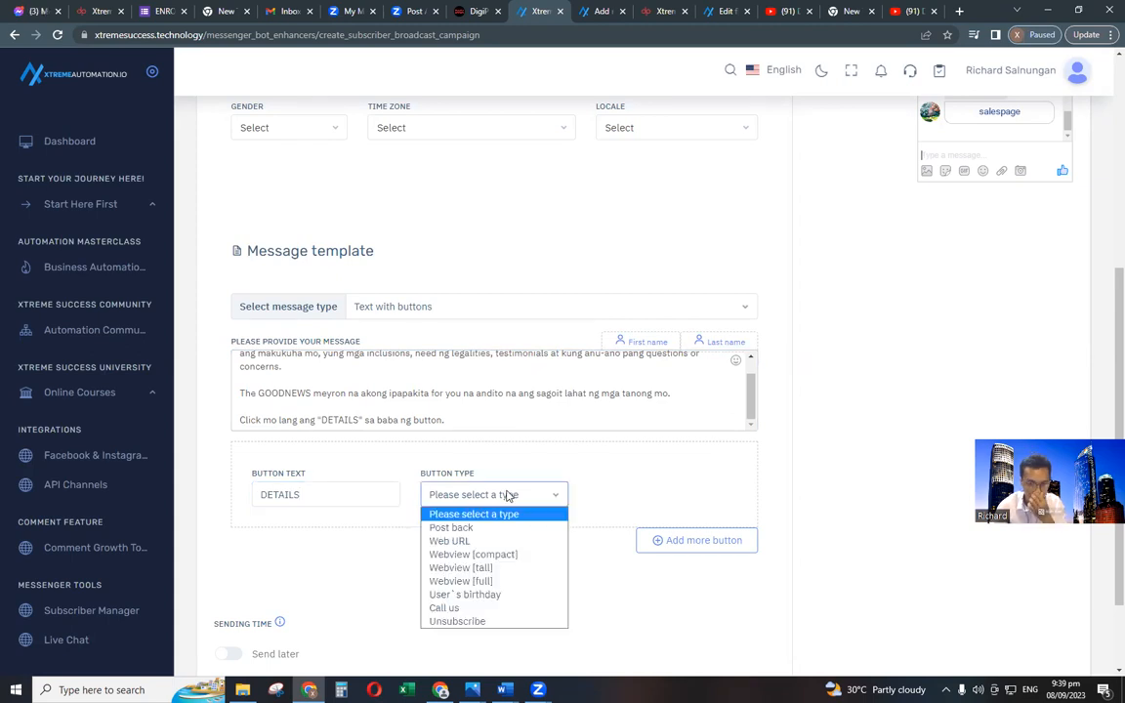
{"action": "left_click", "coordinate": [463, 529]}
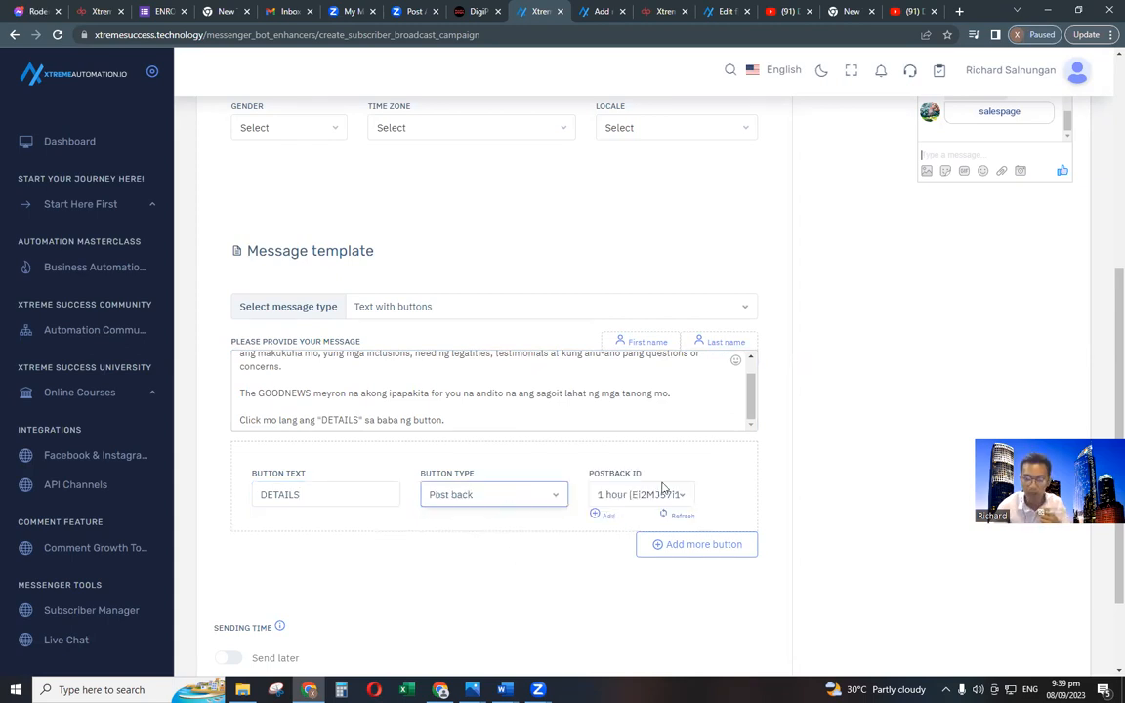
Check the flow's name in the flow builder and set the DETAILS button's postback ID to New Flow (Digi).
{"action": "left_click", "coordinate": [664, 493]}
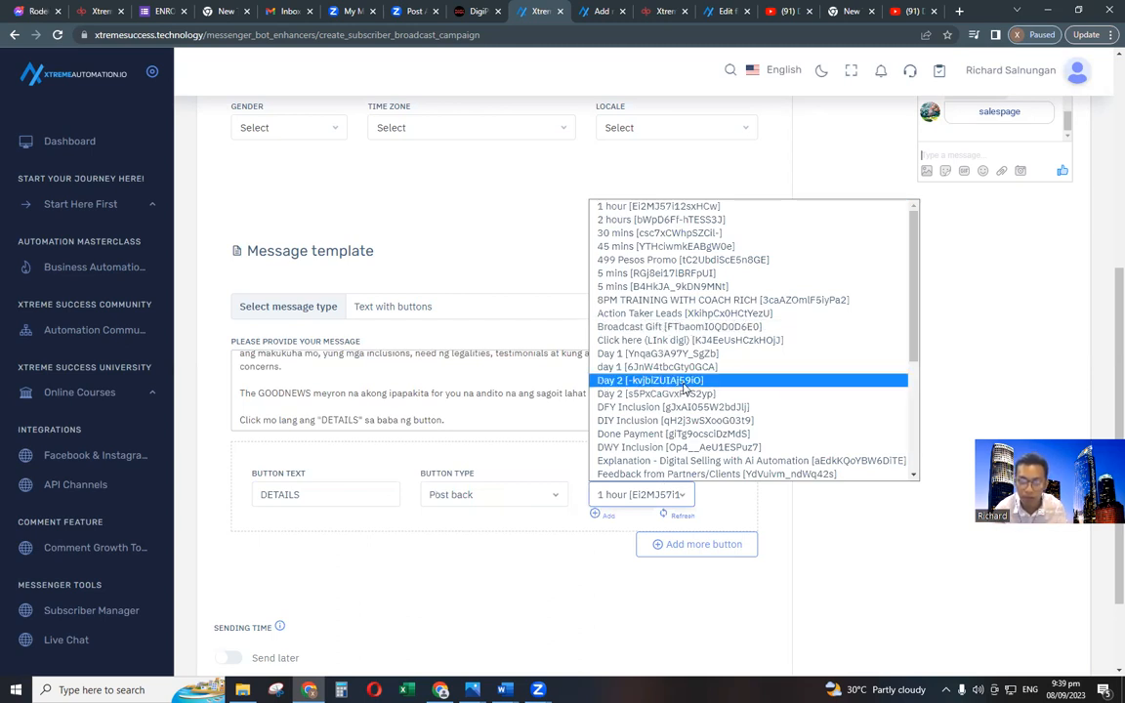
{"action": "scroll", "coordinate": [684, 389], "scroll_direction": "down", "scroll_amount": 3}
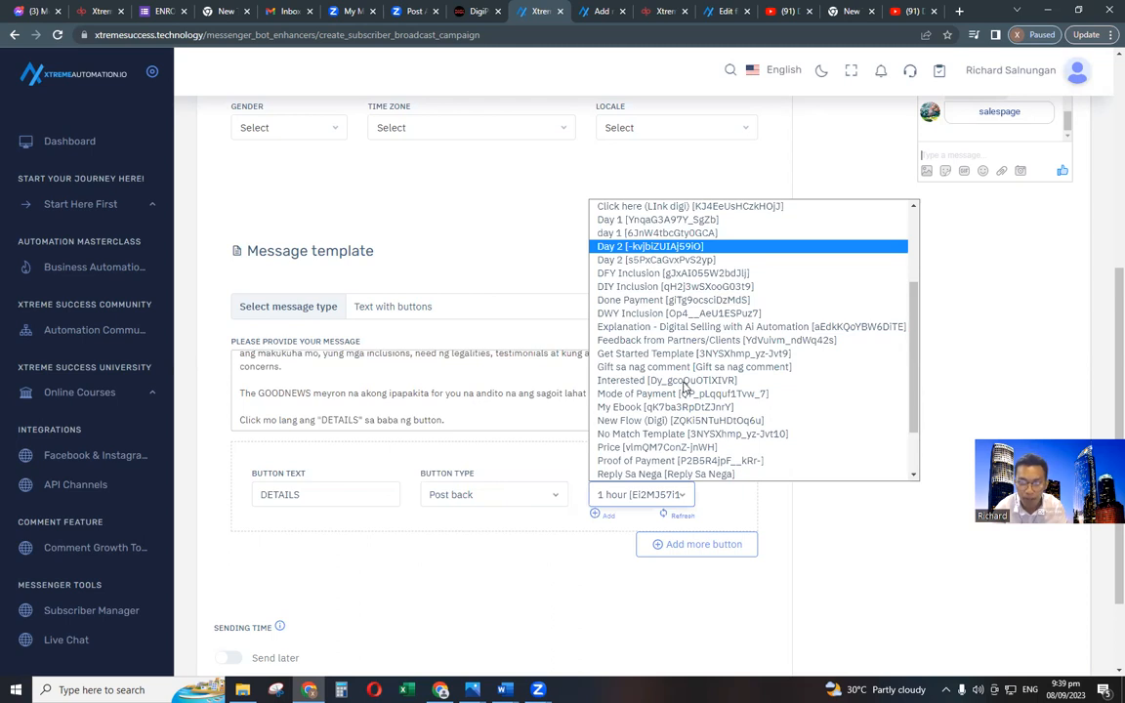
{"action": "left_click", "coordinate": [590, 14]}
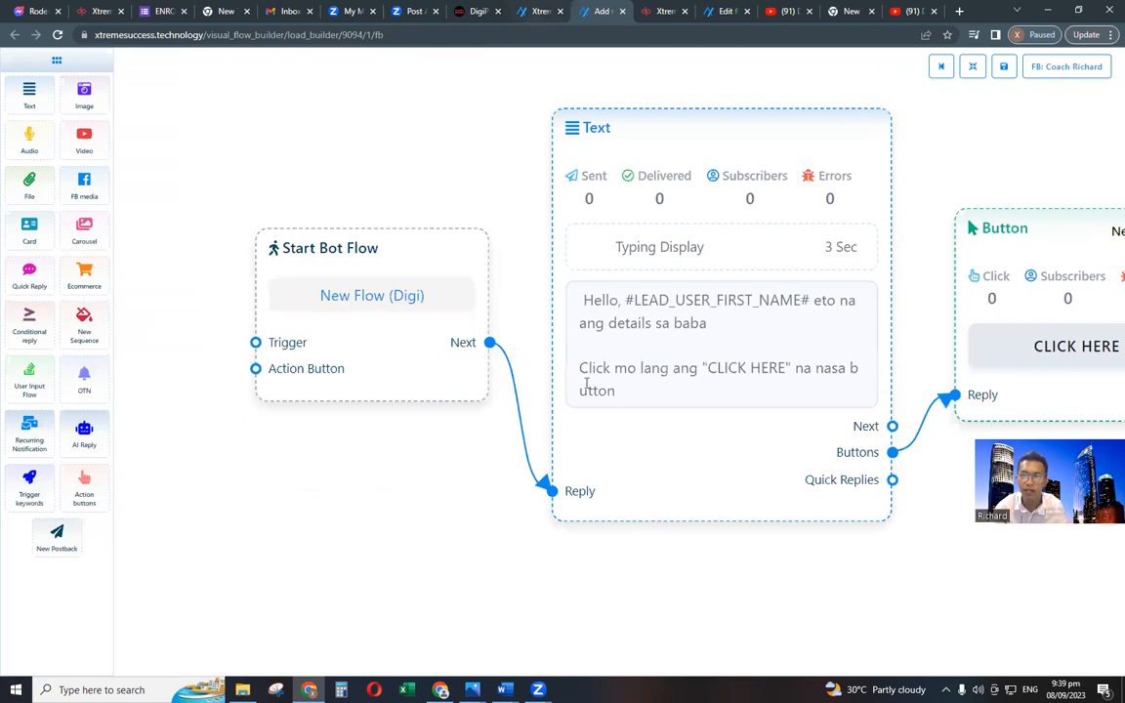
{"action": "key", "text": "ctrl+shift+Tab"}
{"action": "left_click", "coordinate": [656, 495]}
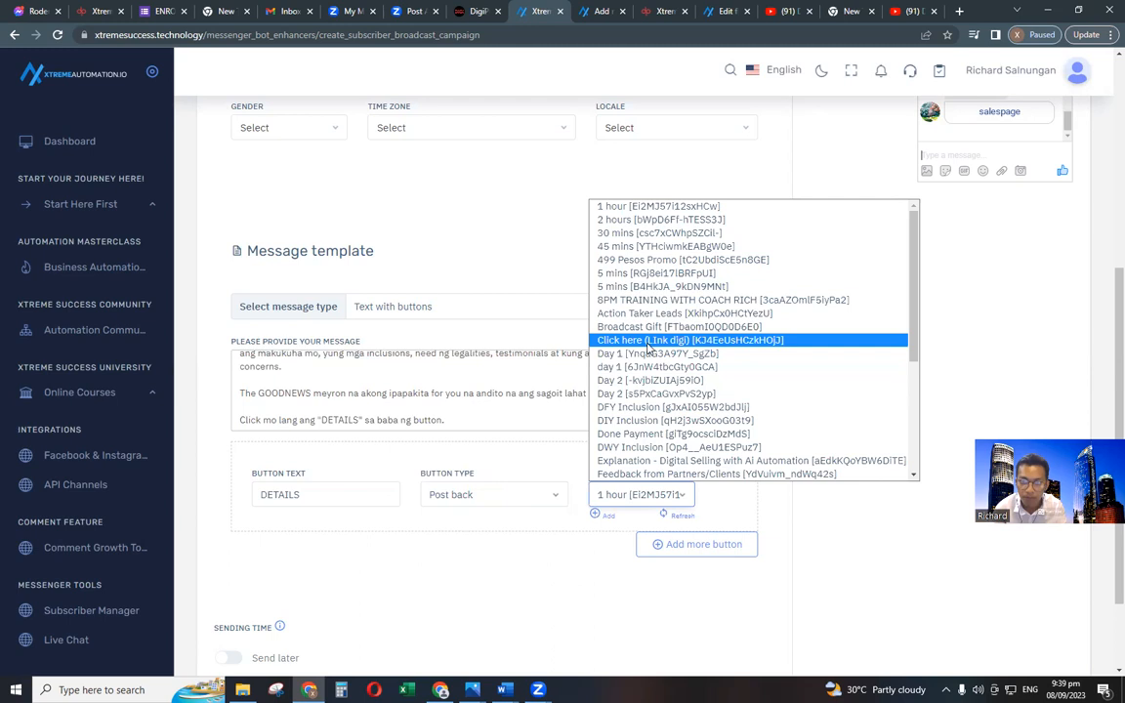
{"action": "scroll", "coordinate": [646, 347], "scroll_direction": "down", "scroll_amount": 3}
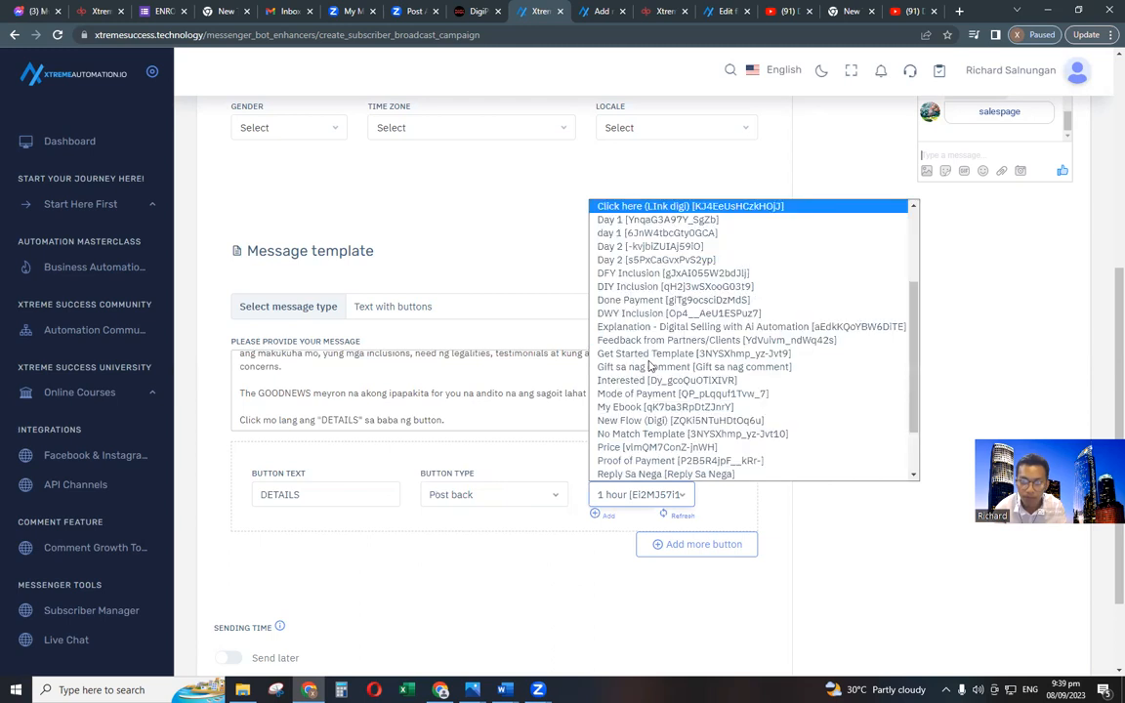
{"action": "left_click", "coordinate": [649, 422]}
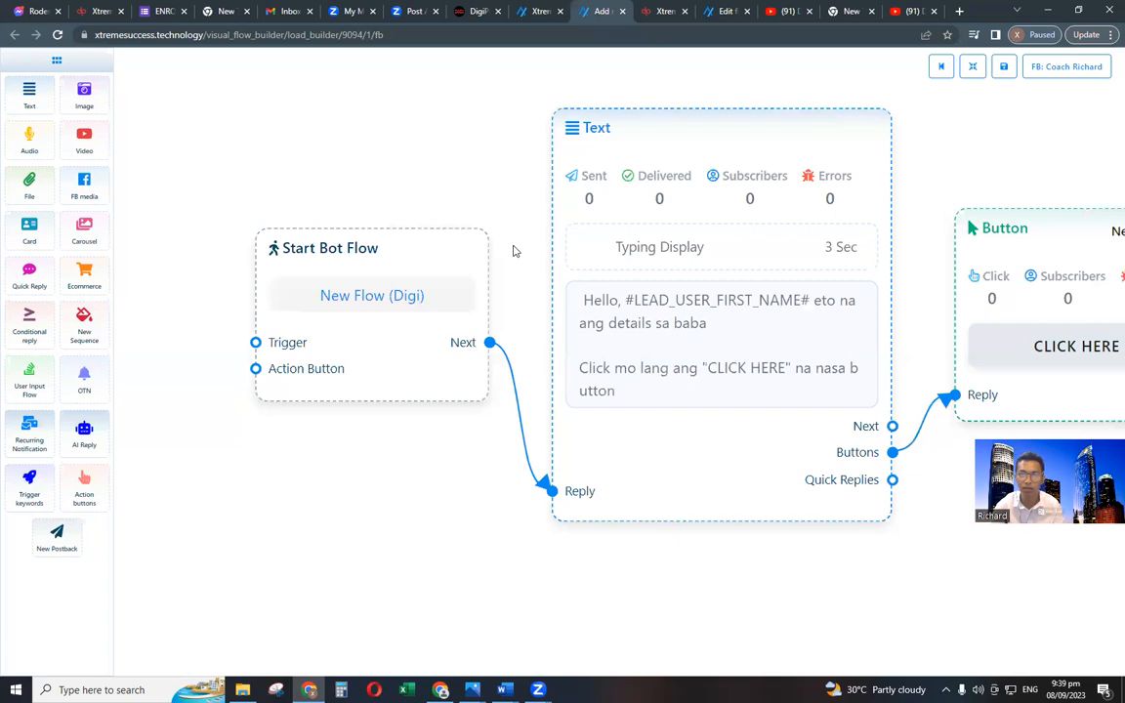
Examine the text and button blocks of the New Flow (Digi) bot flow in the flow builder.
{"action": "scroll", "coordinate": [515, 251], "scroll_direction": "down", "scroll_amount": 2}
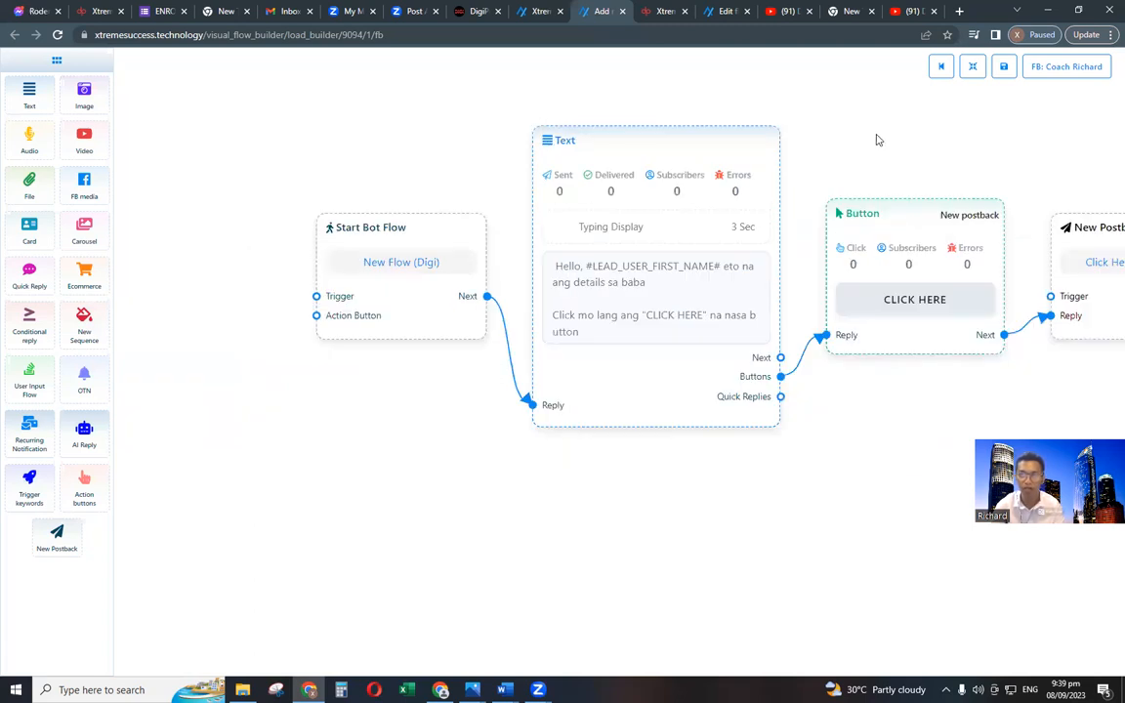
{"action": "left_click", "coordinate": [890, 261]}
{"action": "left_click", "coordinate": [949, 347]}
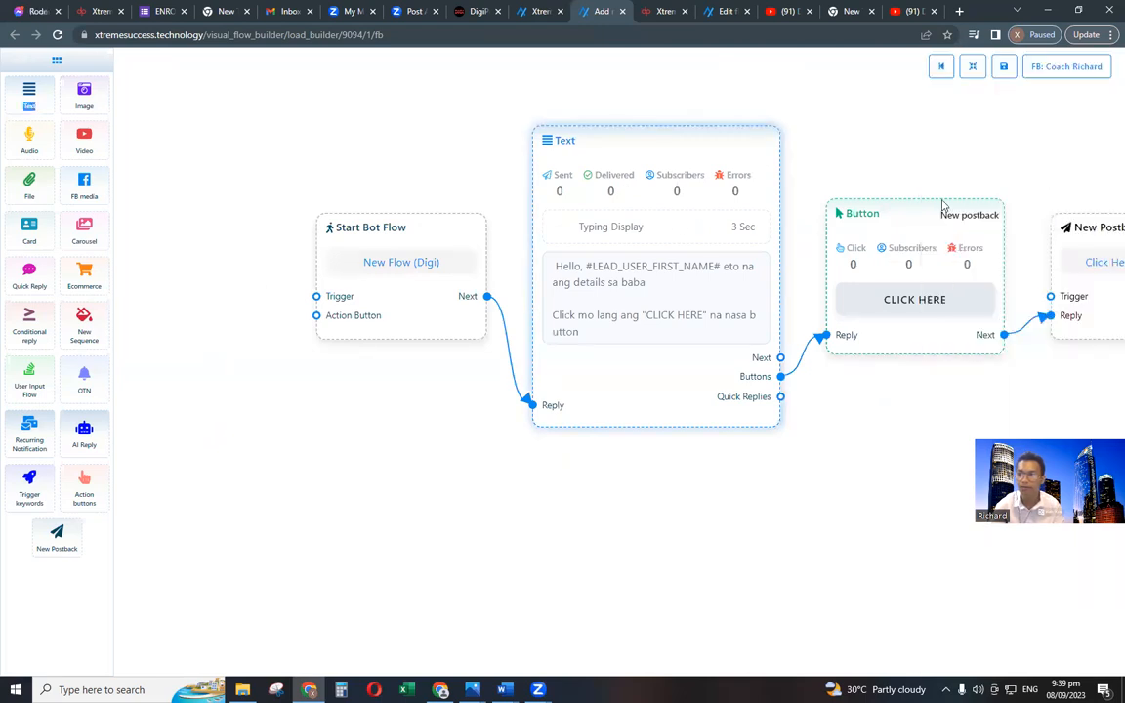
In the text block following the Click Here (LInk Digi) postback, make the first sentence end with "possible mga tanong mo.".
{"action": "left_click_drag", "start_coordinate": [772, 179], "coordinate": [744, 185]}
{"action": "left_click_drag", "start_coordinate": [991, 178], "coordinate": [810, 183]}
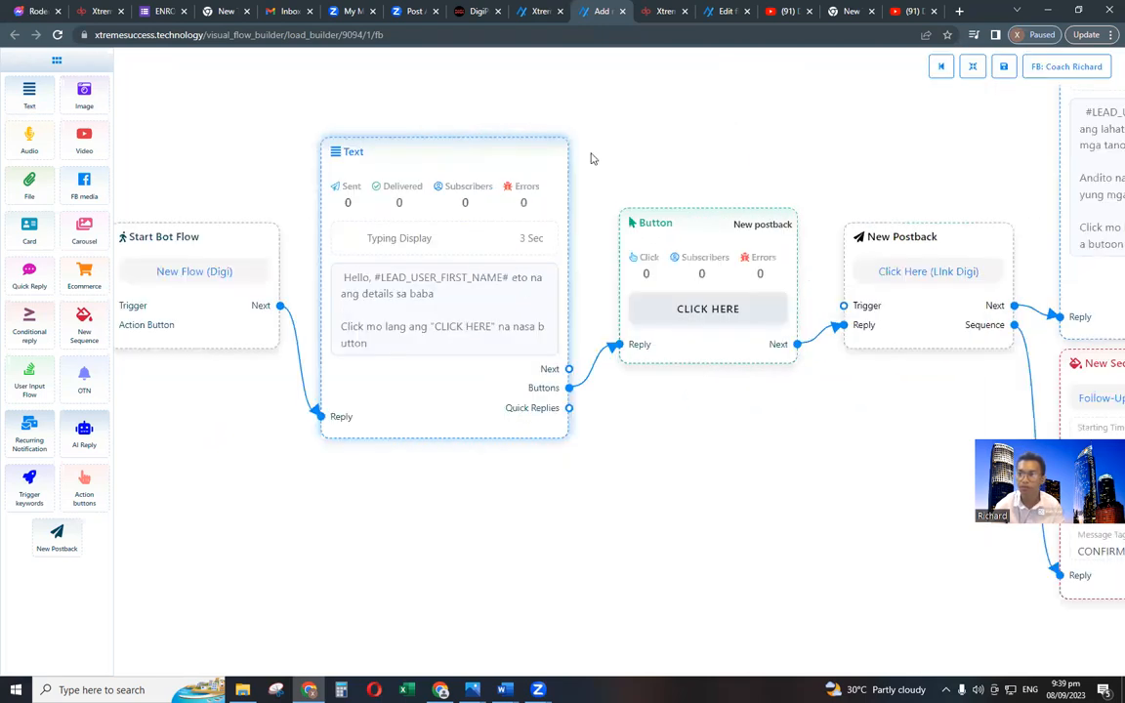
{"action": "left_click_drag", "start_coordinate": [990, 164], "coordinate": [591, 157]}
{"action": "scroll", "coordinate": [676, 203], "scroll_direction": "down", "scroll_amount": 2}
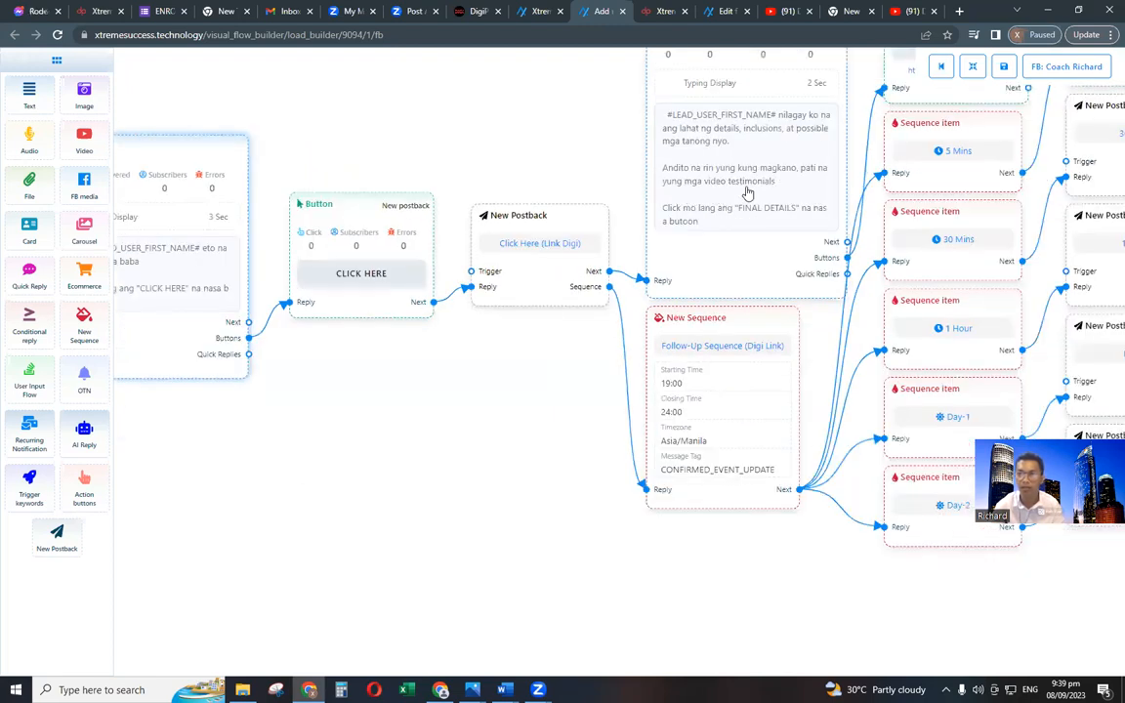
{"action": "double_click", "coordinate": [721, 134]}
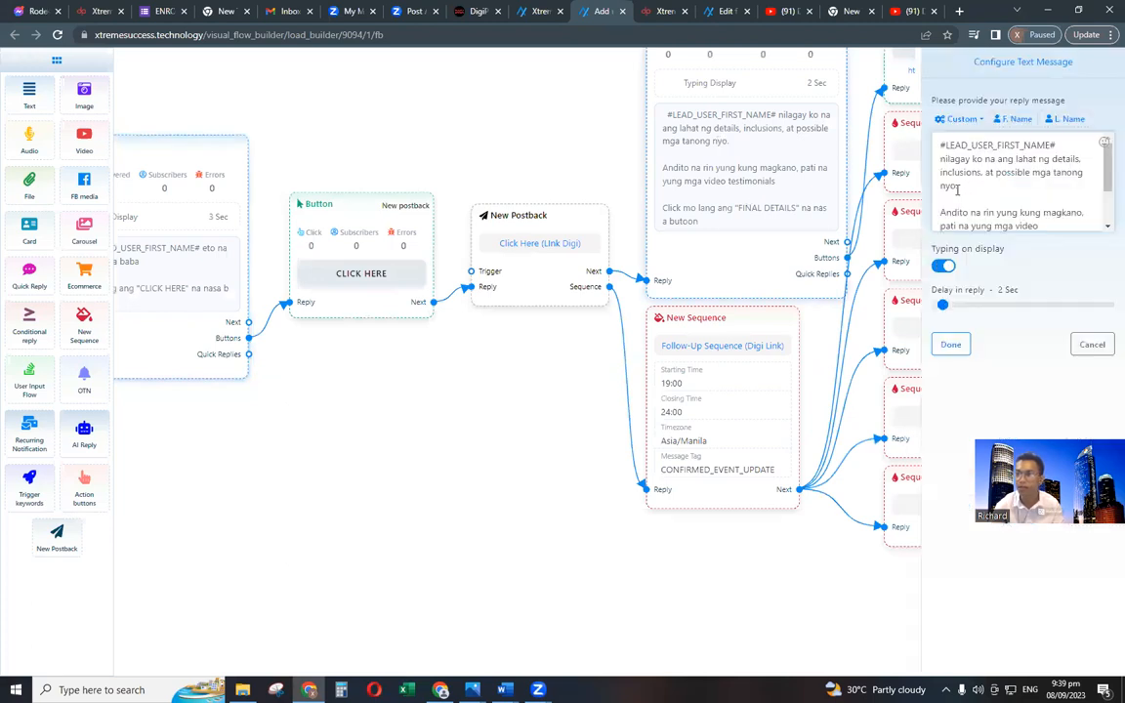
{"action": "left_click", "coordinate": [949, 187]}
{"action": "key", "text": "BackSpace"}
{"action": "key", "text": "BackSpace"}
{"action": "type", "text": ".o"}
{"action": "key", "text": "BackSpace"}
{"action": "key", "text": "BackSpace"}
{"action": "type", "text": "mo"}
{"action": "key", "text": "BackSpace"}
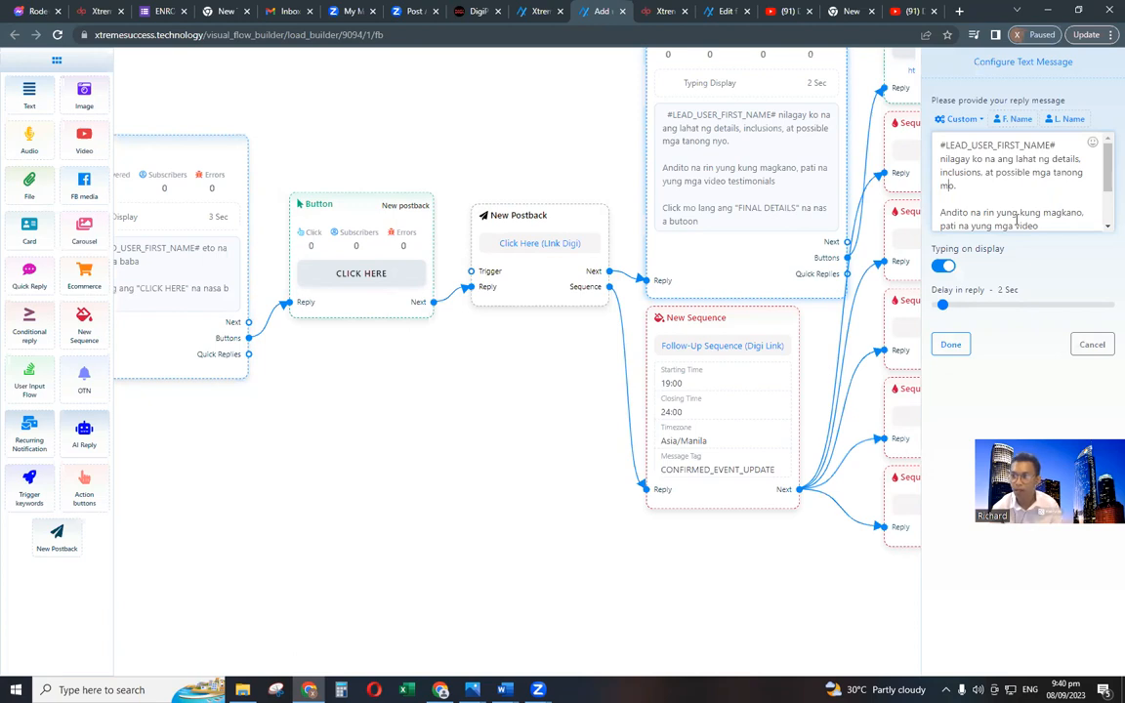
Insert the word "inclusions" after "kung magkano," in the second paragraph of the same reply message.
{"action": "scroll", "coordinate": [1017, 221], "scroll_direction": "down", "scroll_amount": 2}
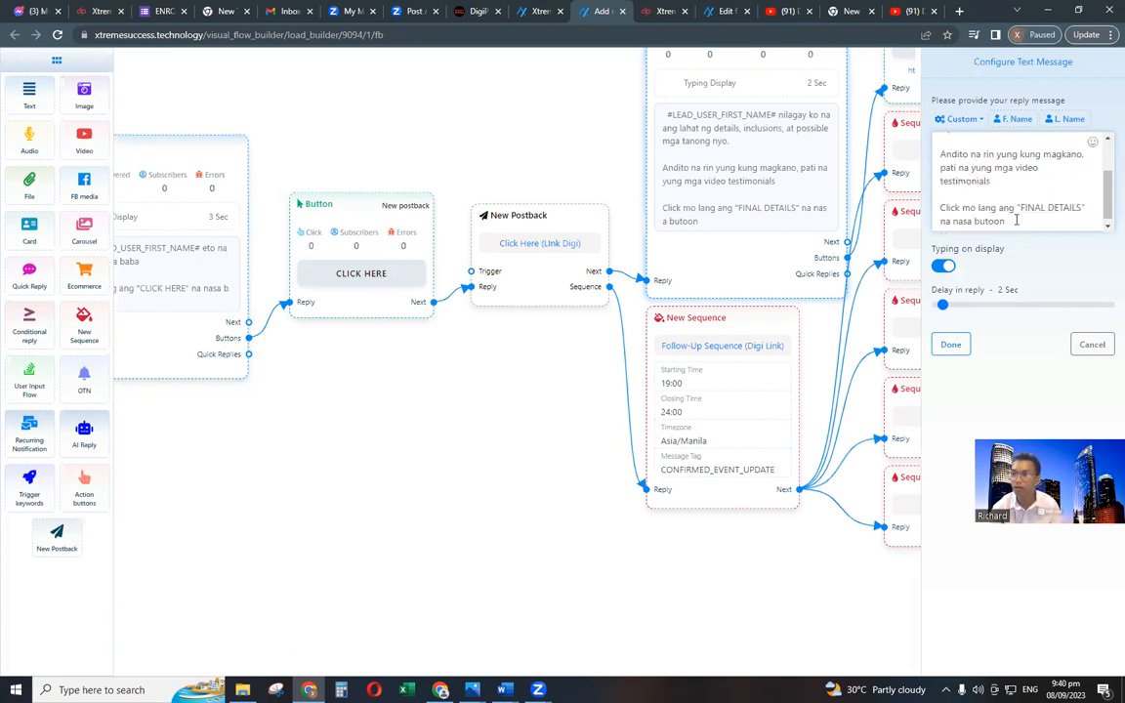
{"action": "scroll", "coordinate": [1017, 221], "scroll_direction": "down", "scroll_amount": 1}
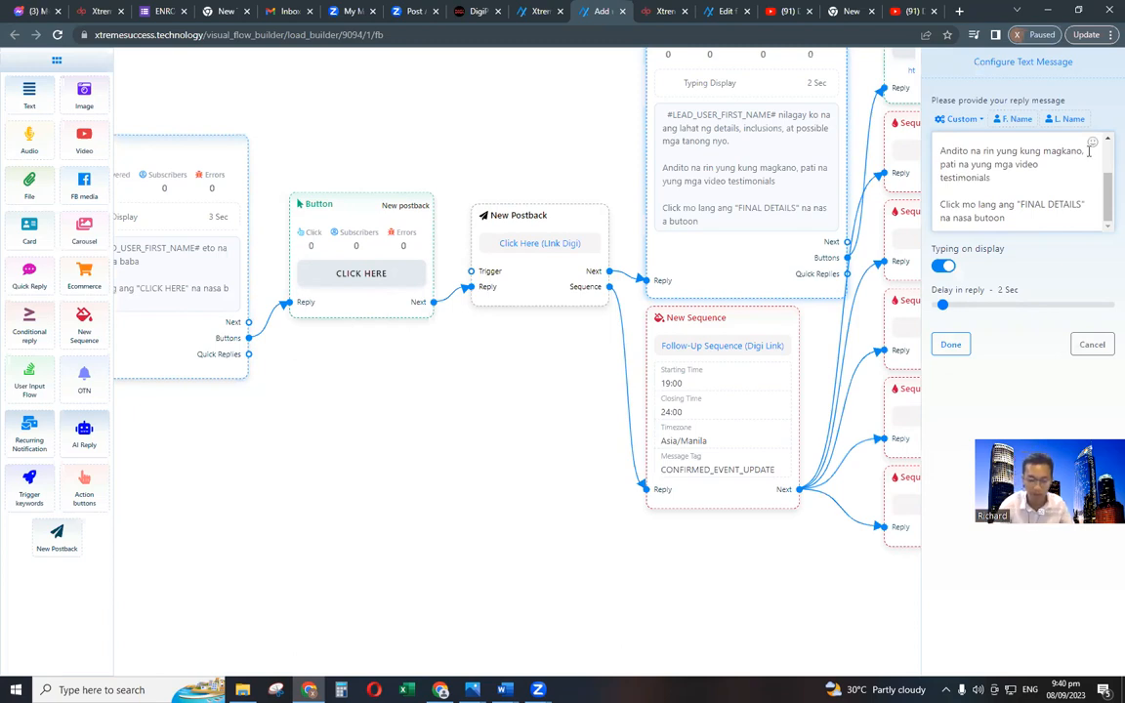
{"action": "type", "text": "inclusions"}
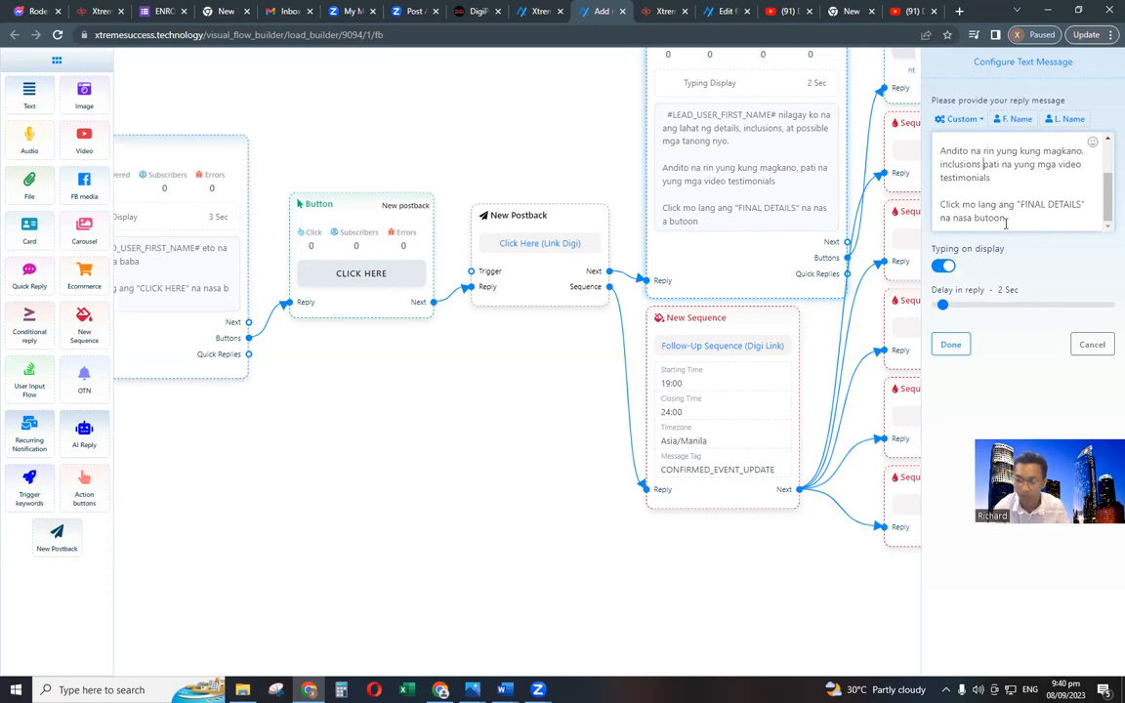
Add "below" at the end of the reply message, save the flow and return to the broadcast campaign.
{"action": "type", "text": "below"}
{"action": "left_click", "coordinate": [950, 344]}
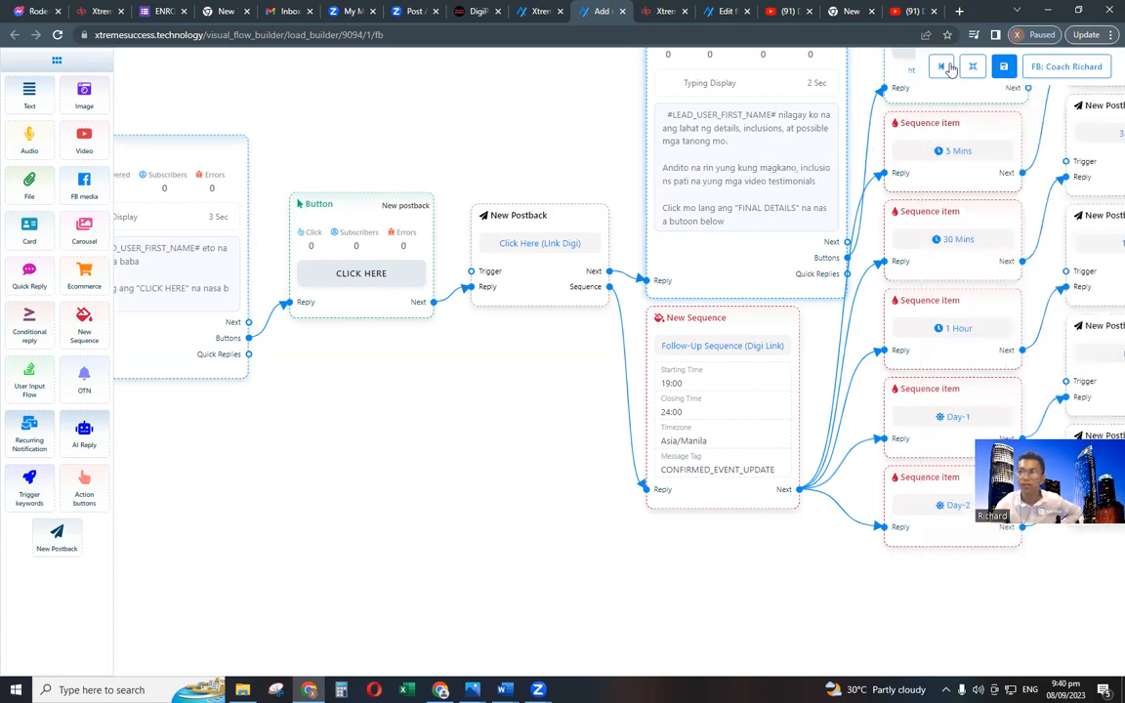
{"action": "left_click", "coordinate": [1007, 71]}
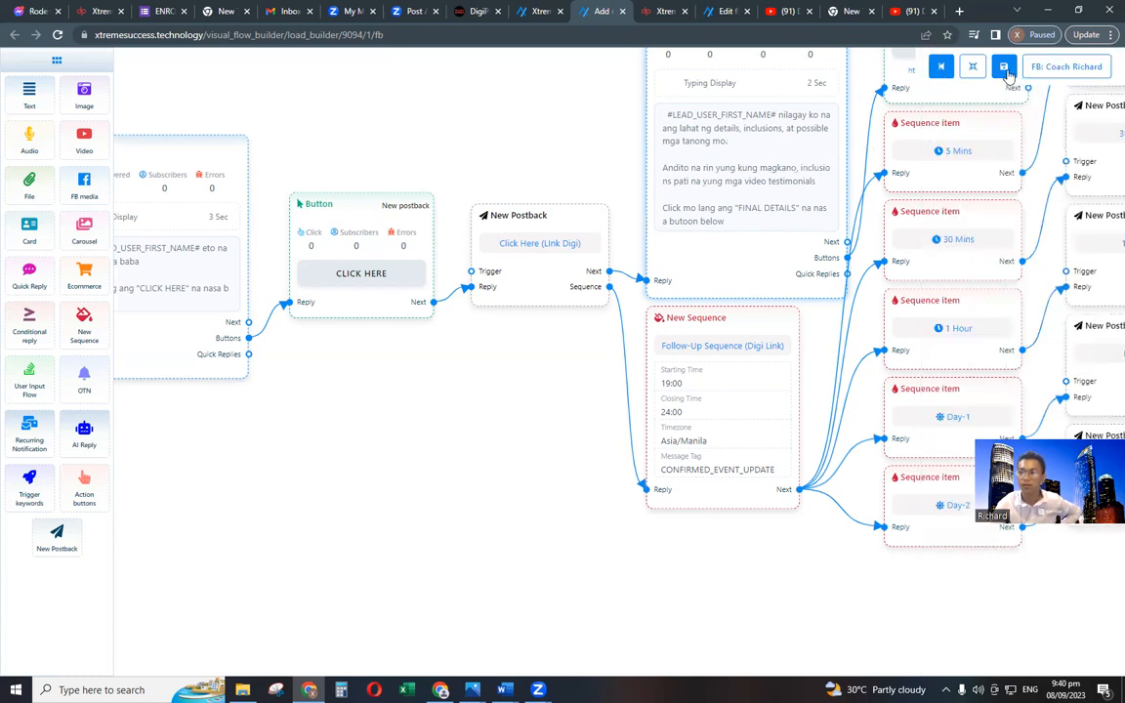
{"action": "left_click", "coordinate": [535, 12]}
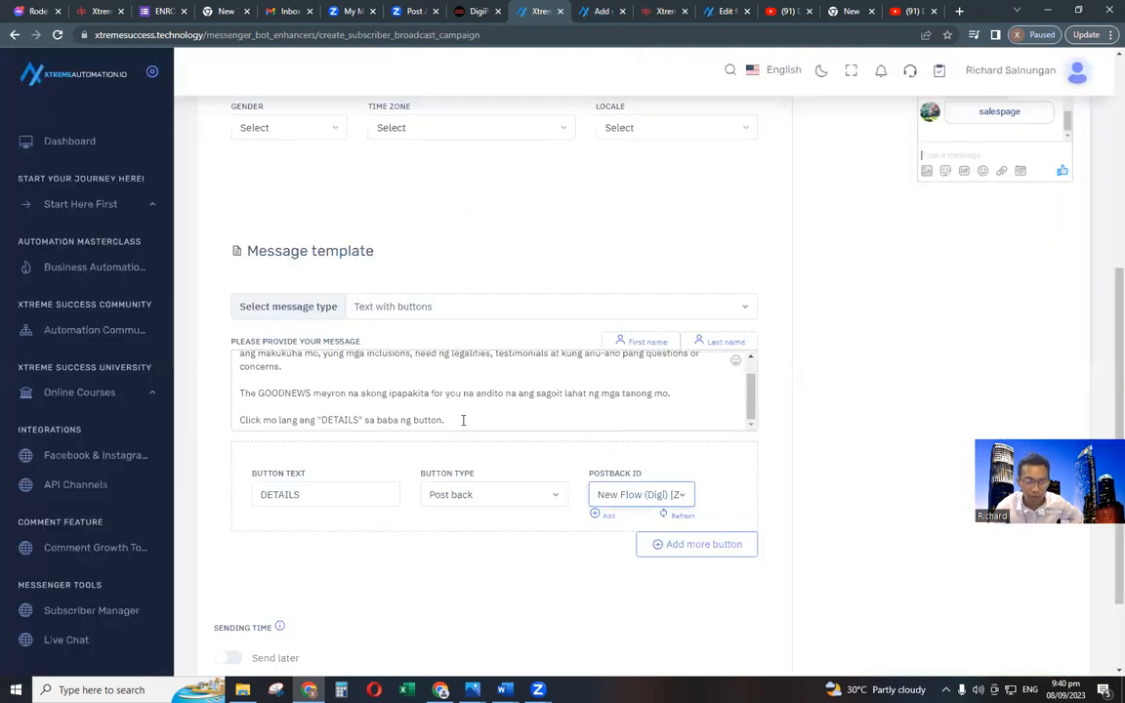
Extend the broadcast message's closing line to end with "button below.".
{"action": "left_click", "coordinate": [440, 427]}
{"action": "type", "text": "below."}
{"action": "left_click", "coordinate": [244, 407]}
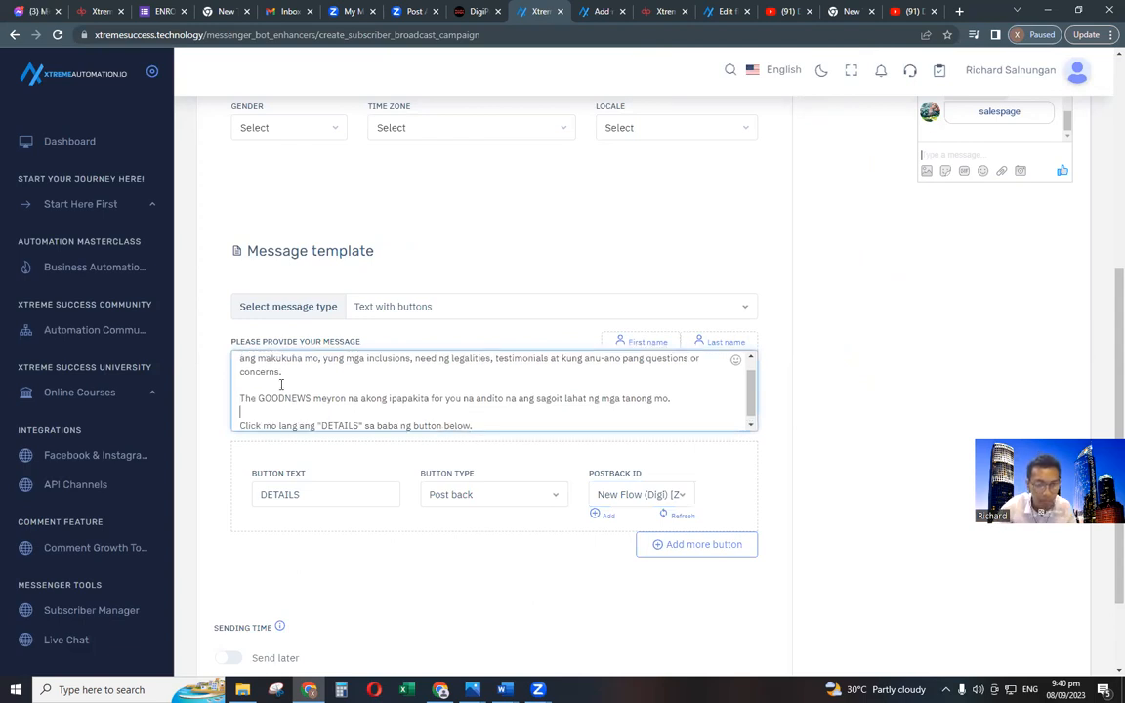
Insert "good evening." after the first-name placeholder in the greeting and capitalise the following word "Meyron".
{"action": "scroll", "coordinate": [289, 376], "scroll_direction": "up", "scroll_amount": 2}
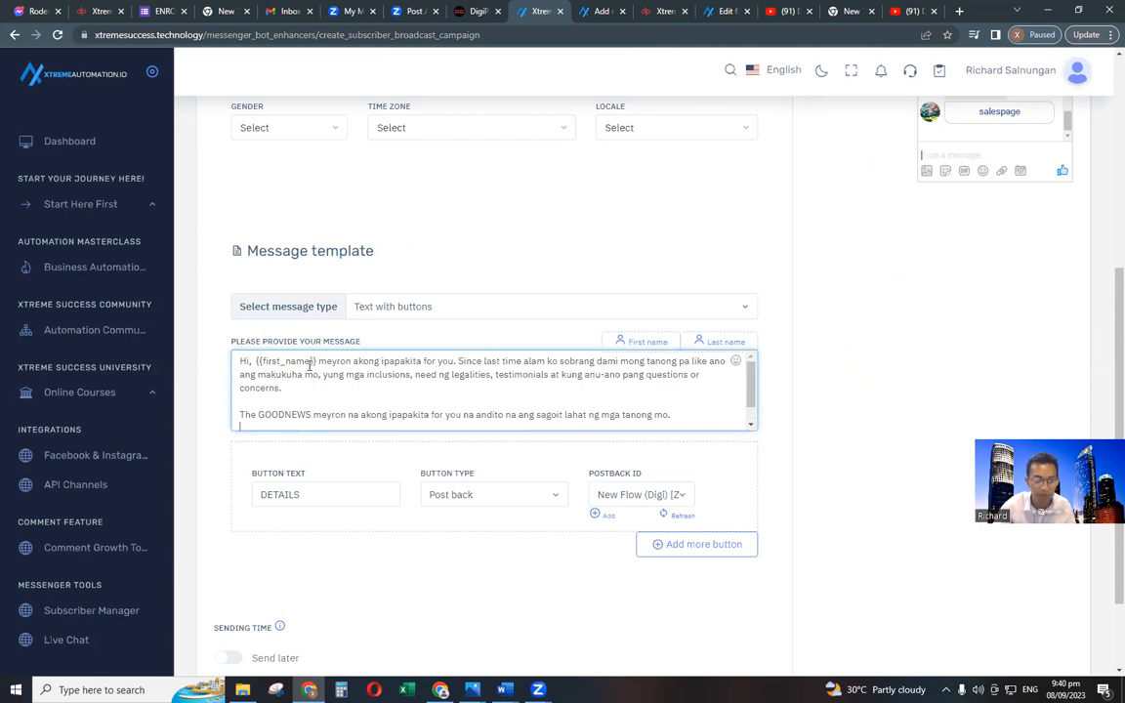
{"action": "type", "text": "good evening,"}
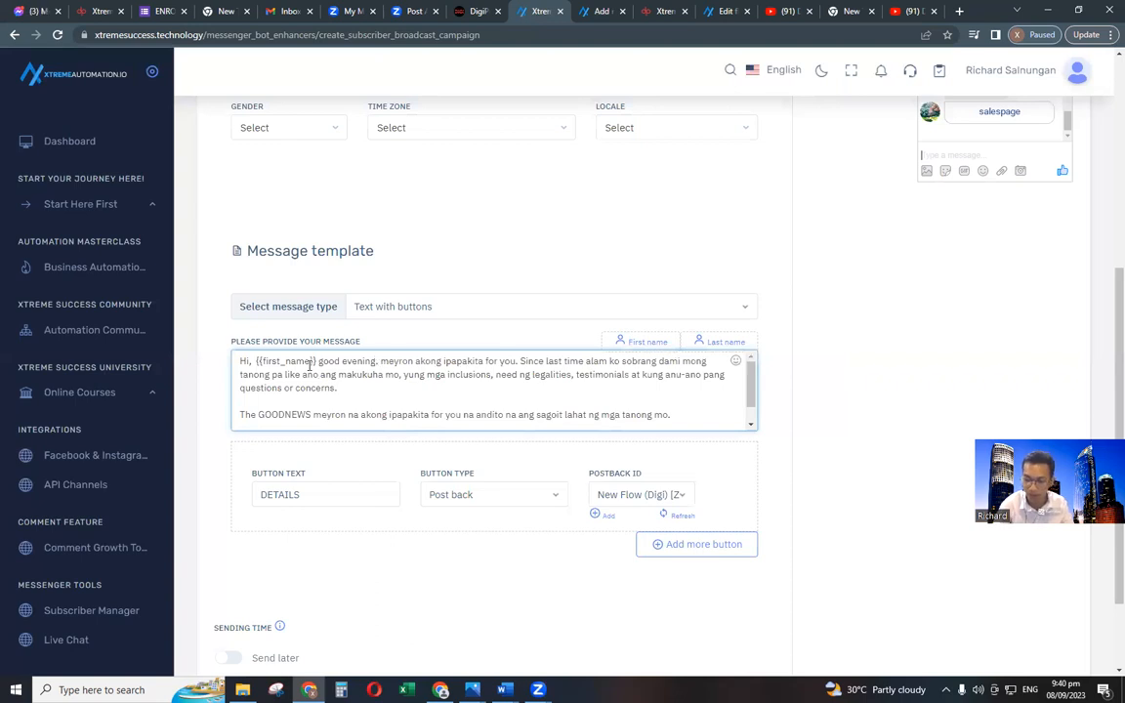
{"action": "key", "text": "BackSpace"}
{"action": "type", "text": "M"}
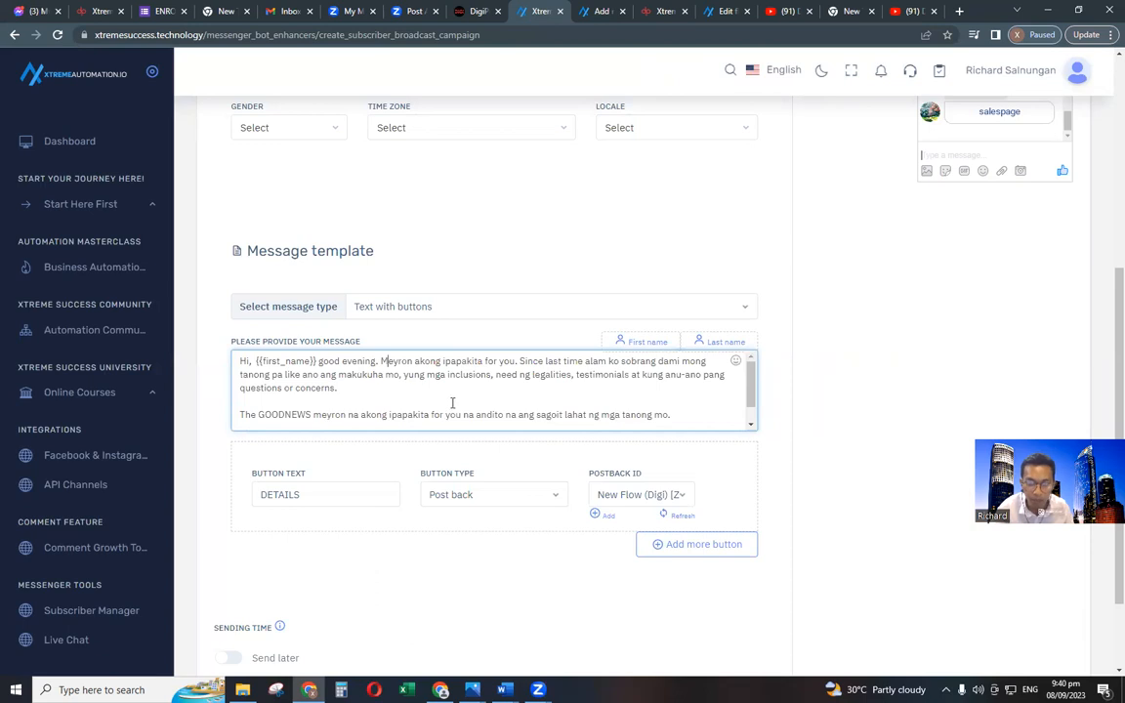
Start a new paragraph, separated by a blank line, at "Since last time" in the broadcast message.
{"action": "left_click", "coordinate": [516, 363]}
{"action": "key", "text": "Return"}
{"action": "key", "text": "Return"}
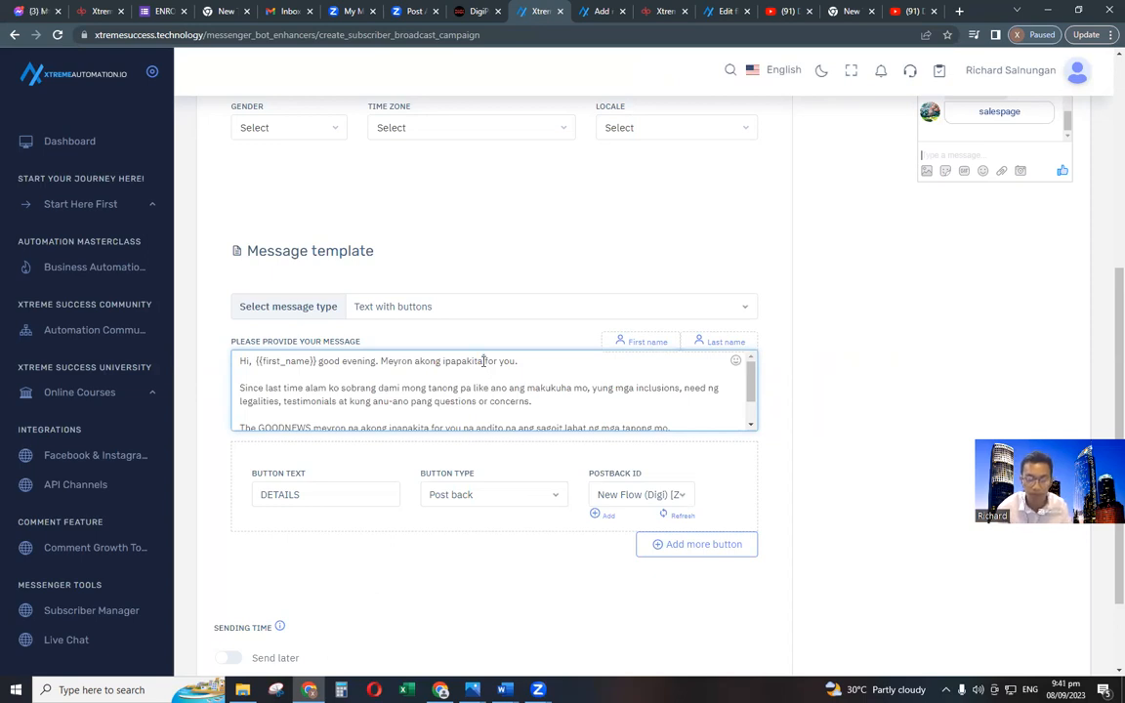
Extend the greeting's "ipapakita" so that it reads "ipapakitang goodnews for you".
{"action": "left_click", "coordinate": [484, 362]}
{"action": "type", "text": "ng goodn"}
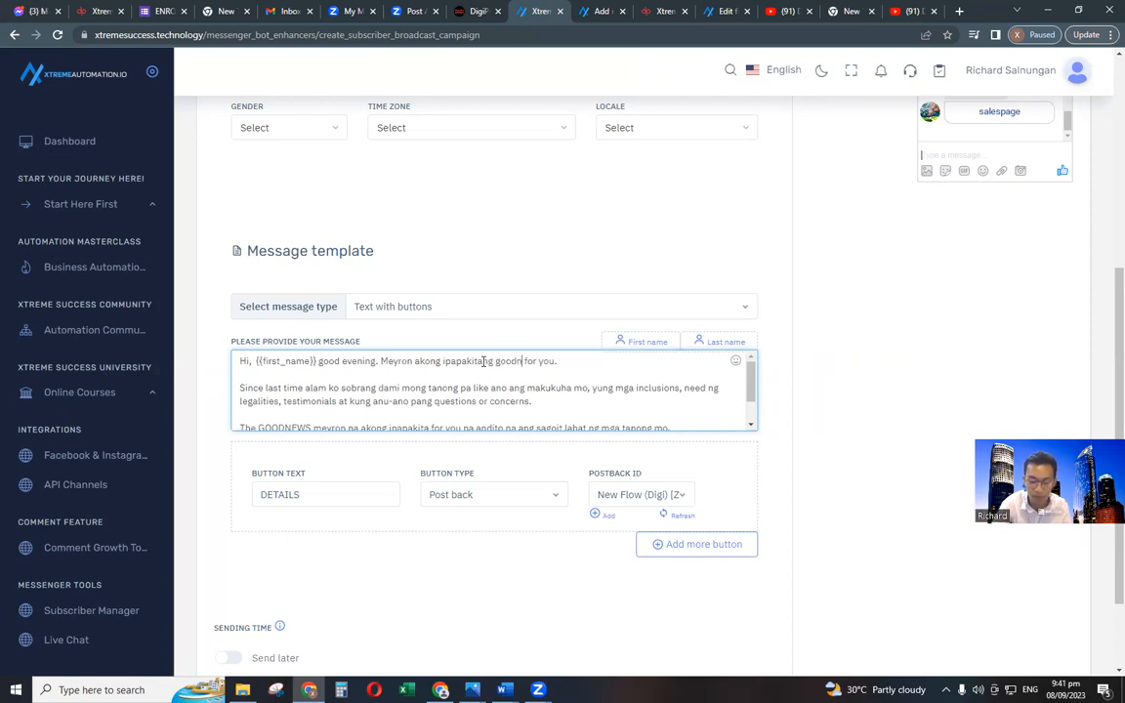
{"action": "type", "text": "esw"}
{"action": "key", "text": "BackSpace"}
{"action": "key", "text": "BackSpace"}
{"action": "type", "text": "ws"}
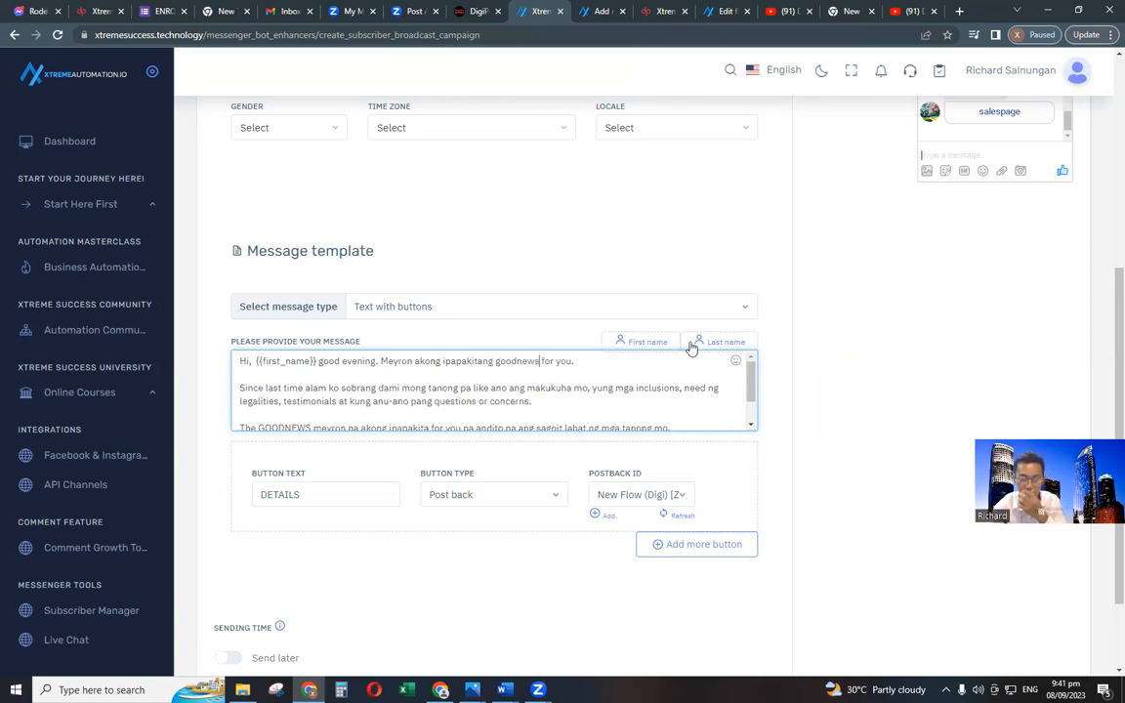
Add the smiling halo emoji at the end of the greeting line.
{"action": "left_click", "coordinate": [575, 362]}
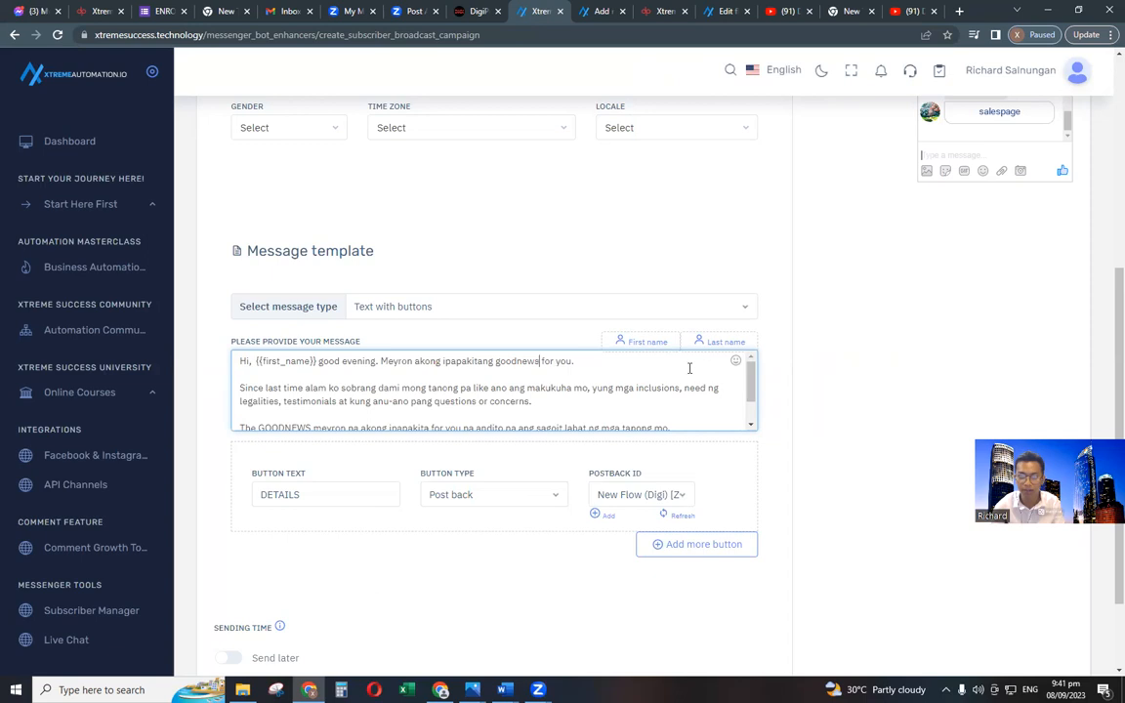
{"action": "left_click", "coordinate": [736, 361]}
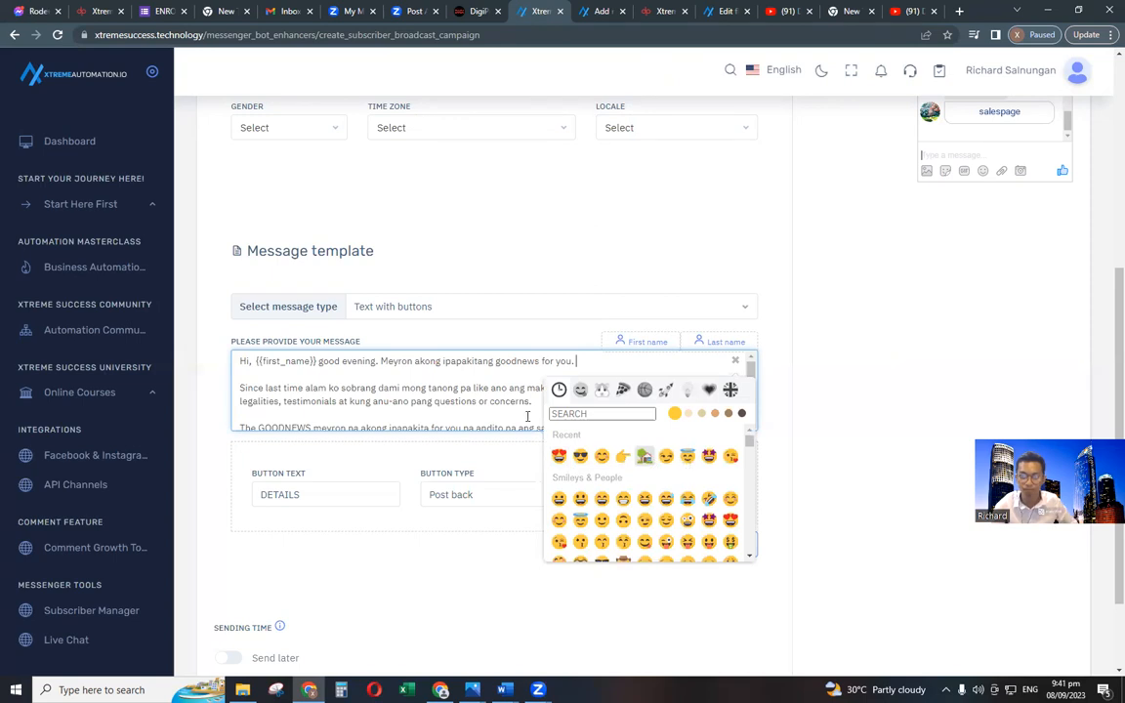
{"action": "left_click", "coordinate": [688, 456]}
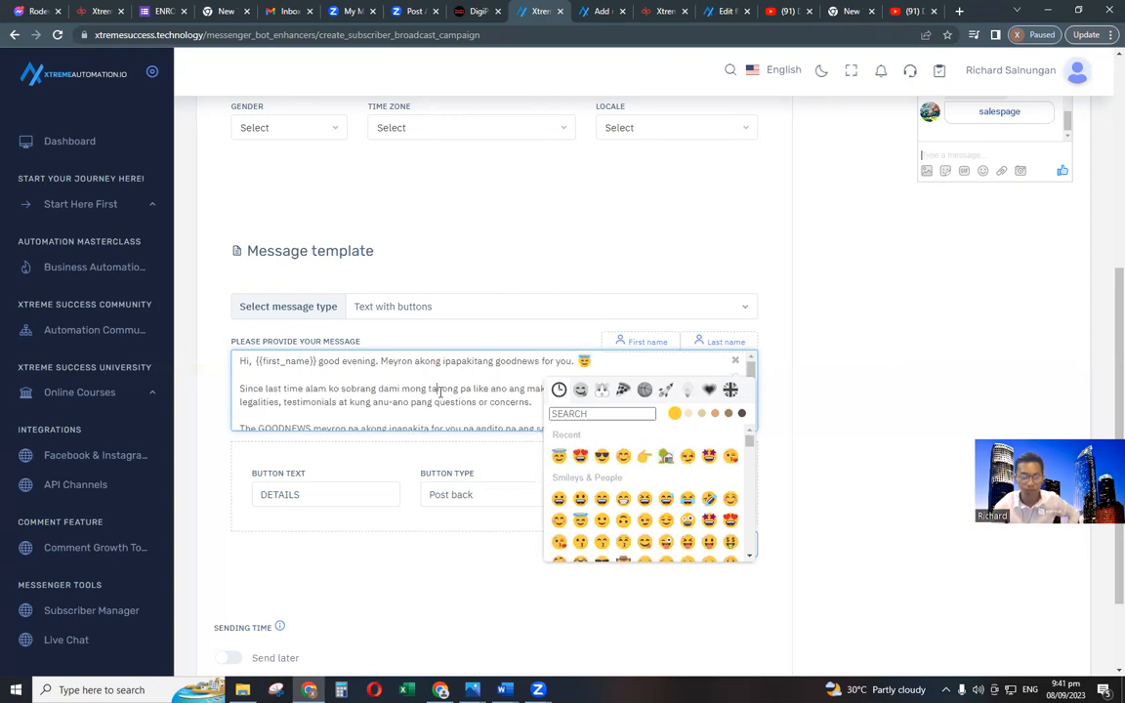
{"action": "left_click", "coordinate": [363, 438]}
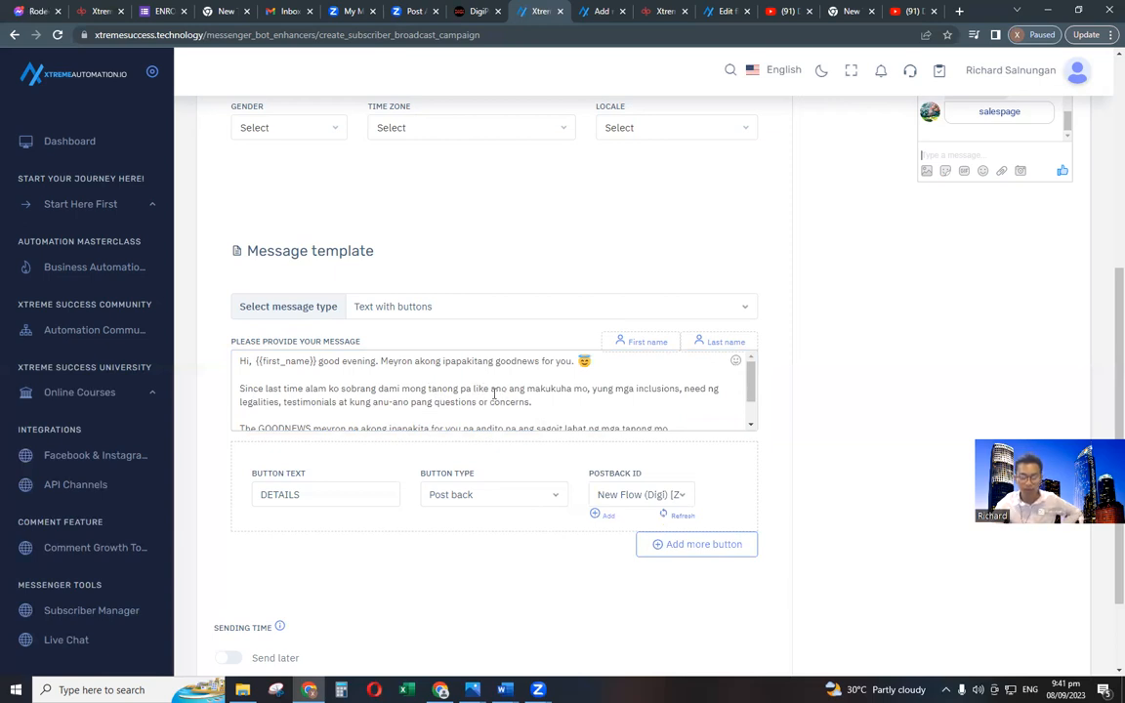
Replace "pa" after "mong tanong" in the second paragraph with a comma.
{"action": "left_click", "coordinate": [472, 388]}
{"action": "key", "text": "BackSpace"}
{"action": "key", "text": "BackSpace"}
{"action": "key", "text": "BackSpace"}
{"action": "type", "text": ","}
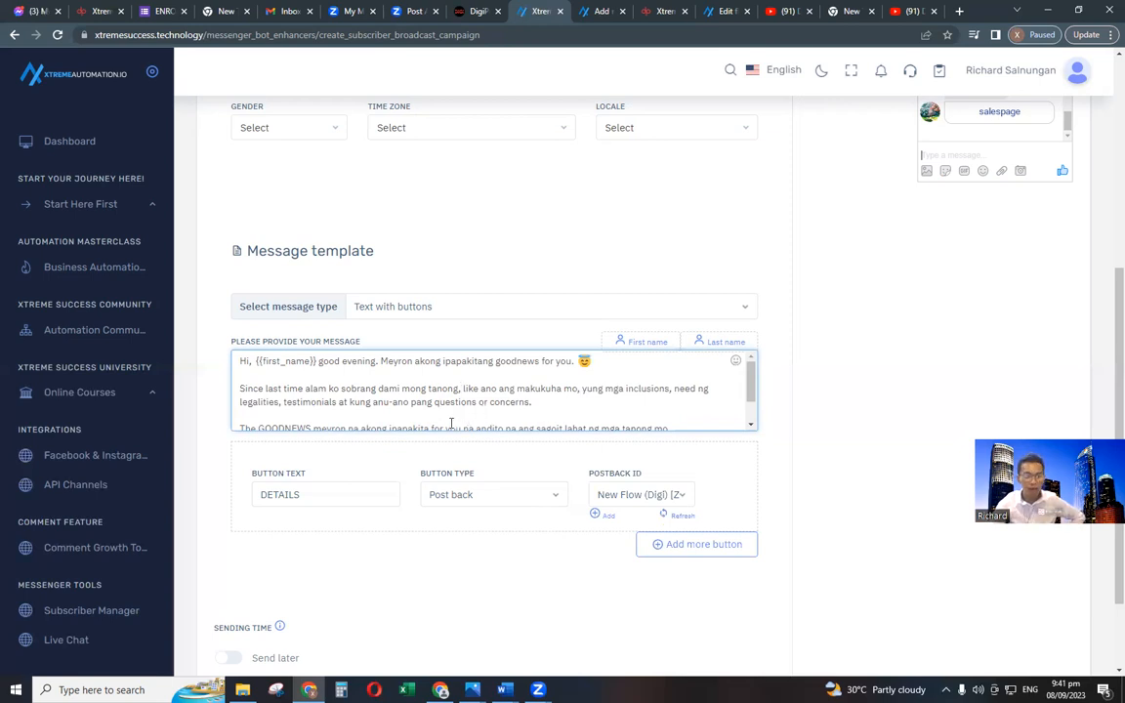
Correct the misspelled word to "sagot" in the GOODNEWS sentence and insert "mga" before it.
{"action": "scroll", "coordinate": [455, 418], "scroll_direction": "down", "scroll_amount": 1}
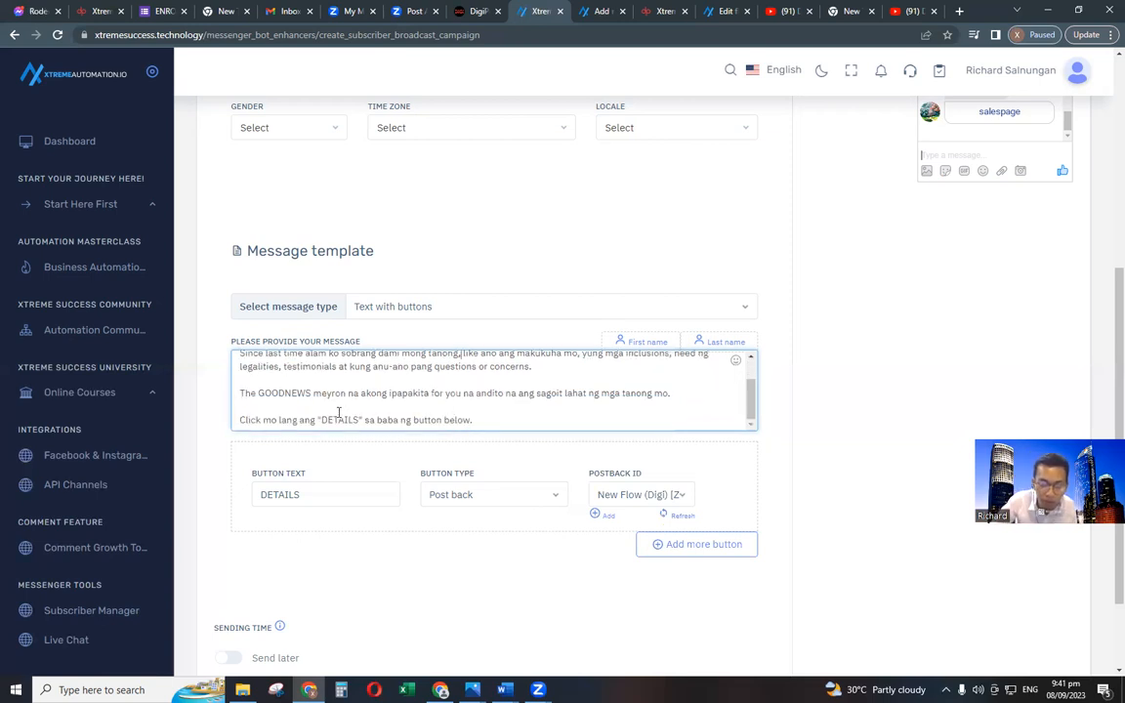
{"action": "left_click", "coordinate": [557, 393]}
{"action": "key", "text": "BackSpace"}
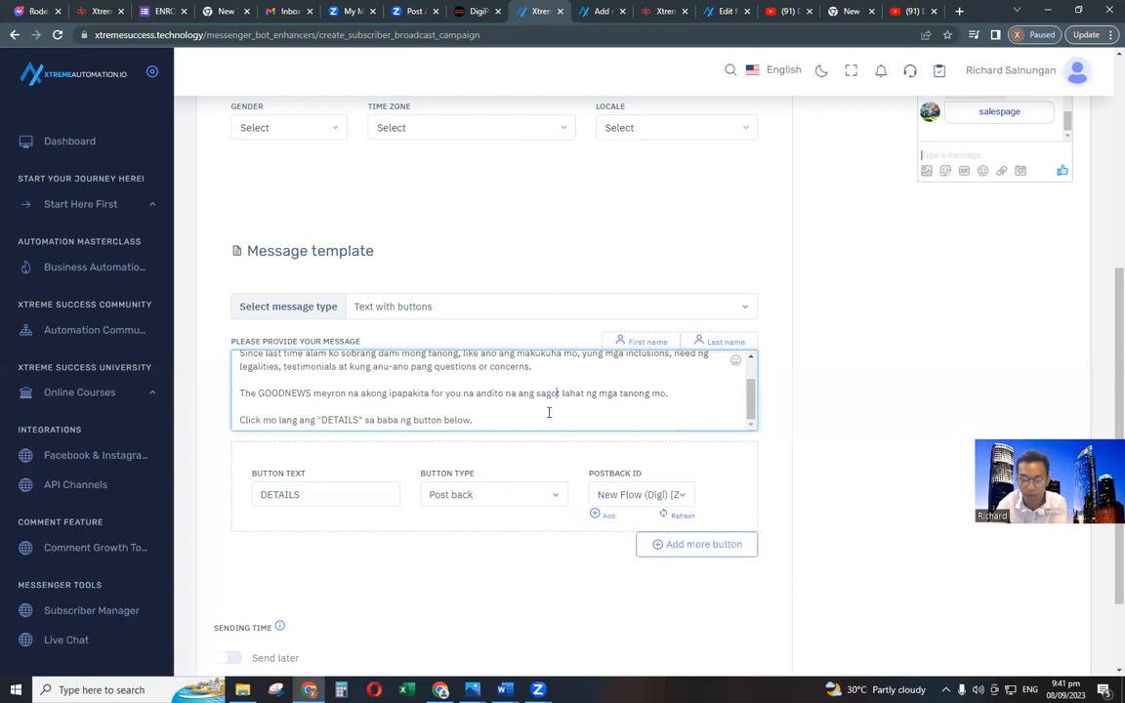
{"action": "double_click", "coordinate": [536, 392]}
{"action": "left_click", "coordinate": [536, 393]}
{"action": "type", "text": "mga"}
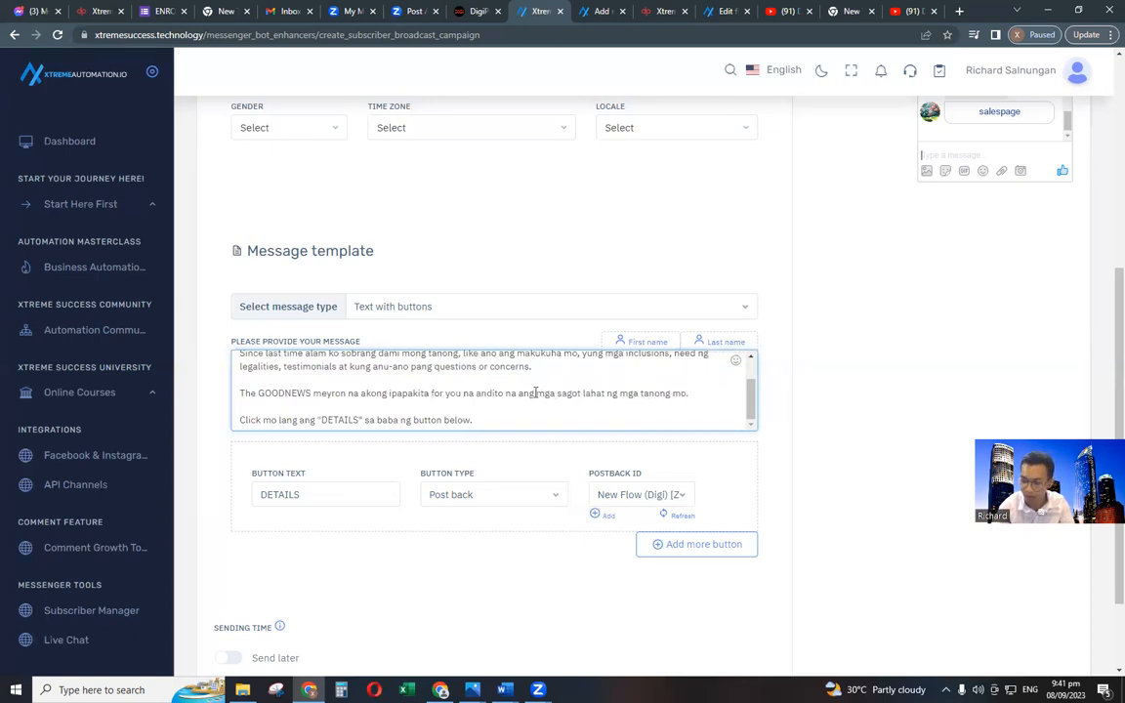
Insert "at" after "sagot" and "possible" before "tanong" in the GOODNEWS sentence.
{"action": "key", "text": "Right"}
{"action": "key", "text": "Right"}
{"action": "key", "text": "Right"}
{"action": "key", "text": "Right"}
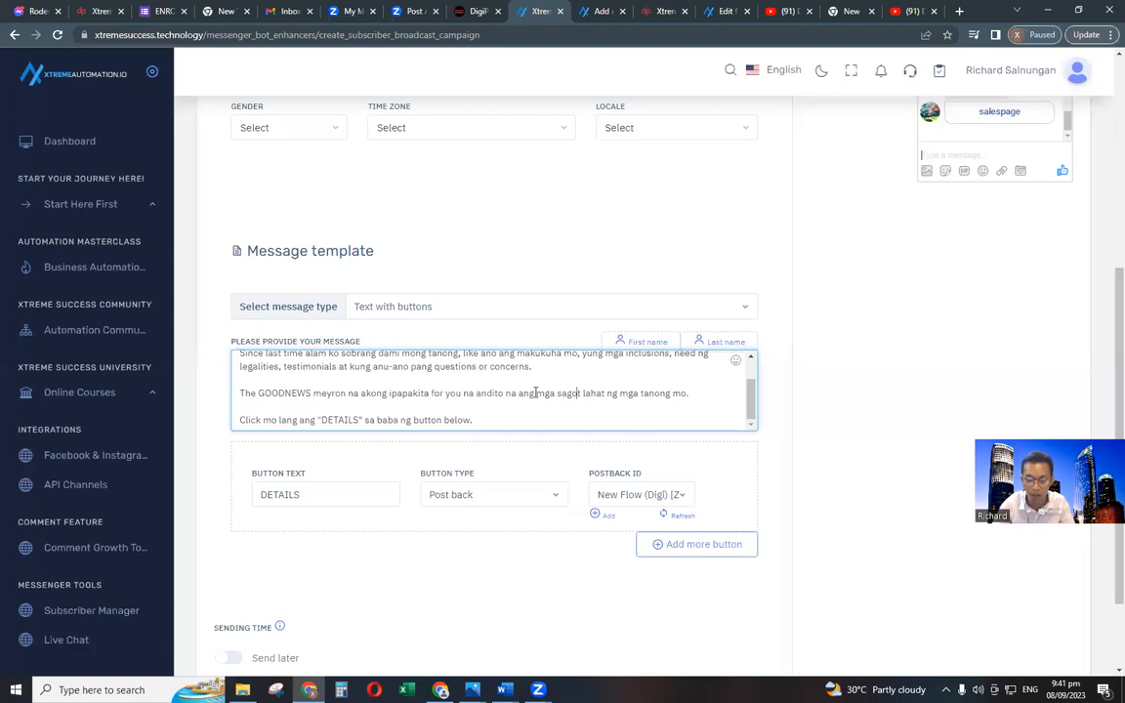
{"action": "type", "text": "at"}
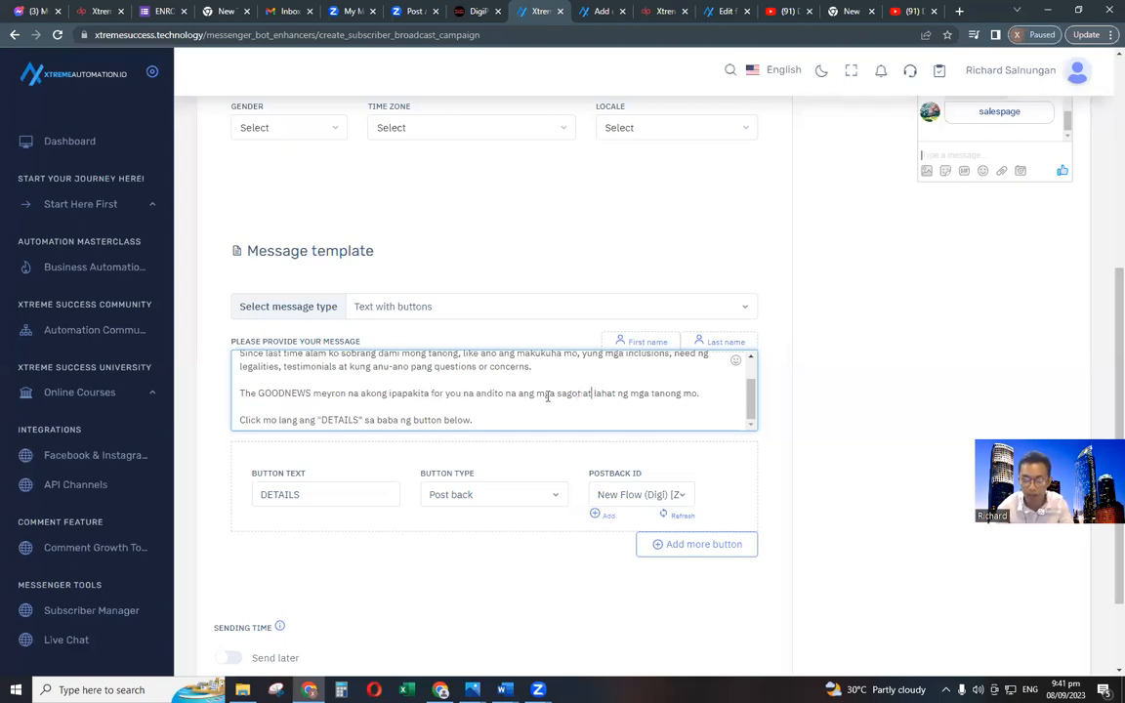
{"action": "double_click", "coordinate": [651, 393]}
{"action": "left_click", "coordinate": [652, 393]}
{"action": "type", "text": "possible"}
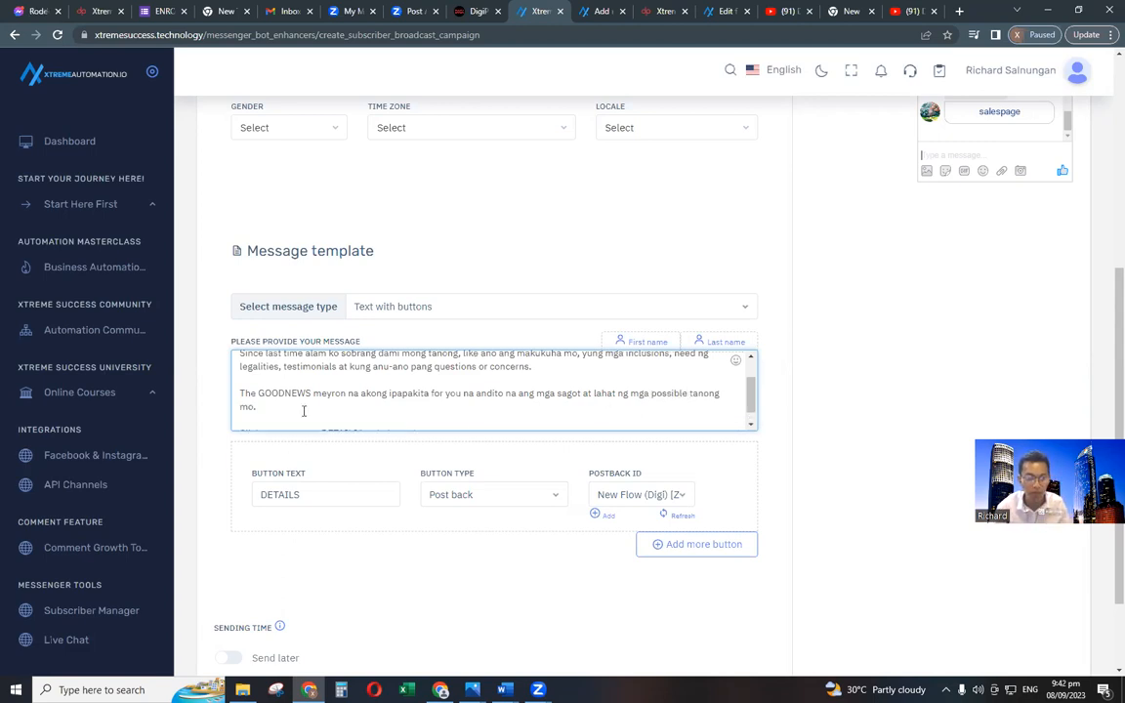
Remove "below" from the closing line so that it ends with "sa baba ng button.".
{"action": "scroll", "coordinate": [304, 411], "scroll_direction": "down", "scroll_amount": 1}
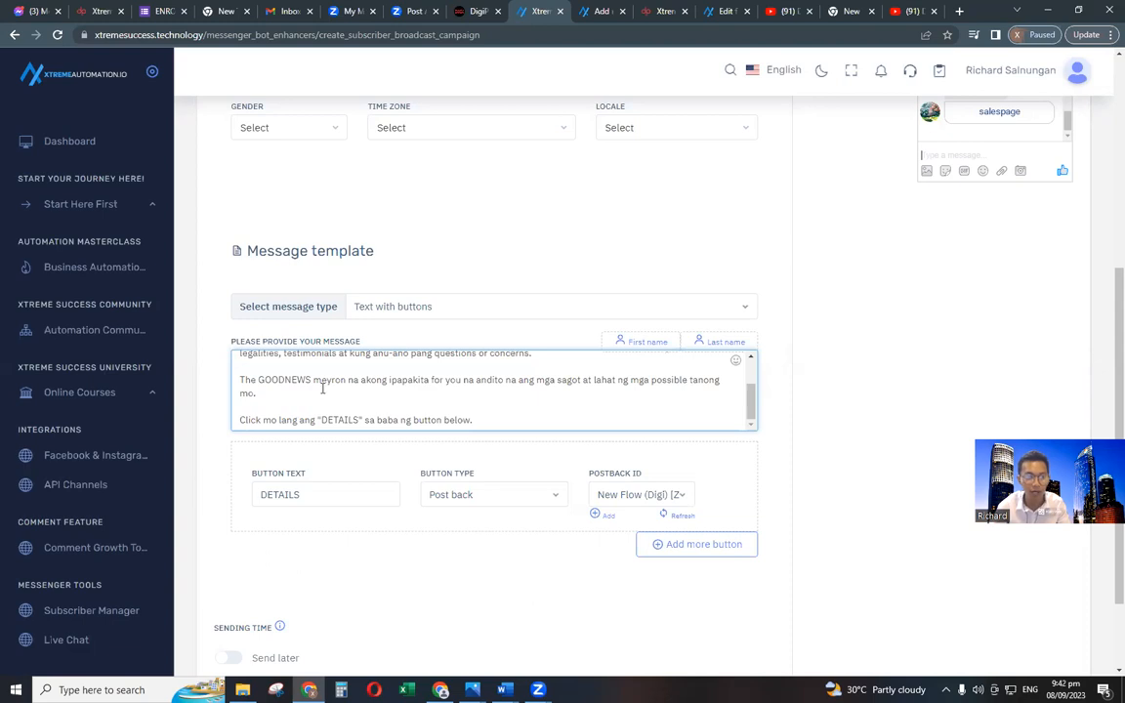
{"action": "scroll", "coordinate": [323, 390], "scroll_direction": "down", "scroll_amount": 2}
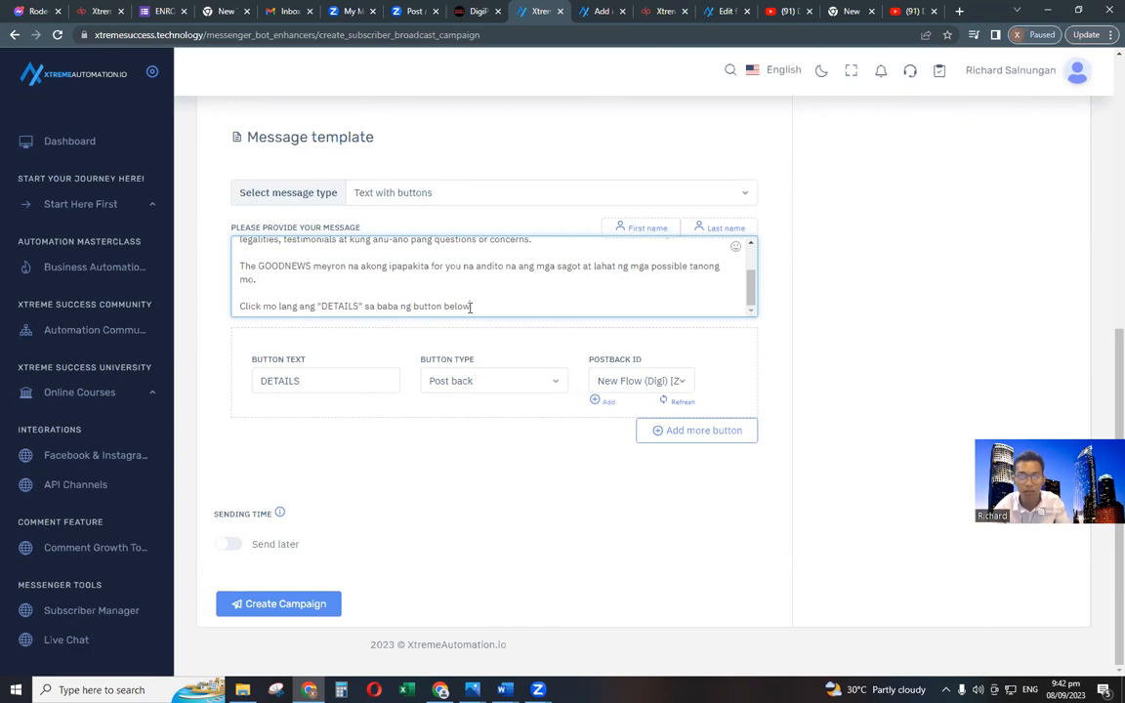
{"action": "key", "text": "BackSpace"}
{"action": "key", "text": "BackSpace"}
{"action": "key", "text": "BackSpace"}
{"action": "key", "text": "BackSpace"}
{"action": "key", "text": "BackSpace"}
{"action": "key", "text": "BackSpace"}
{"action": "type", "text": "."}
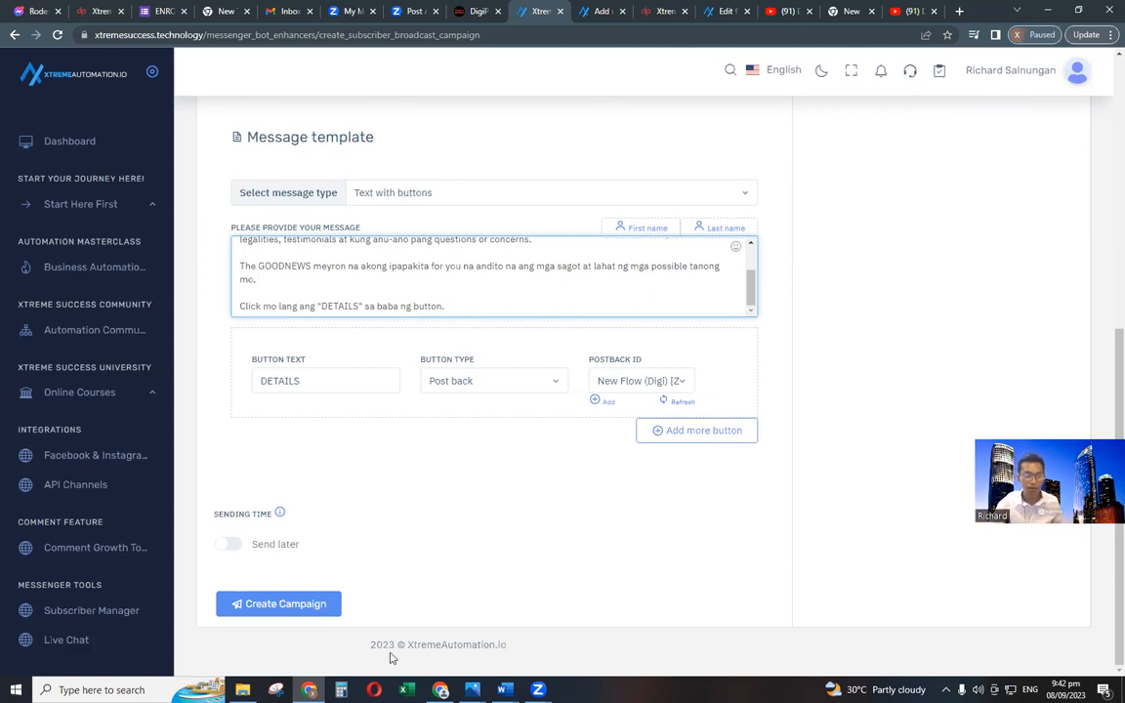
{"action": "left_click", "coordinate": [476, 491]}
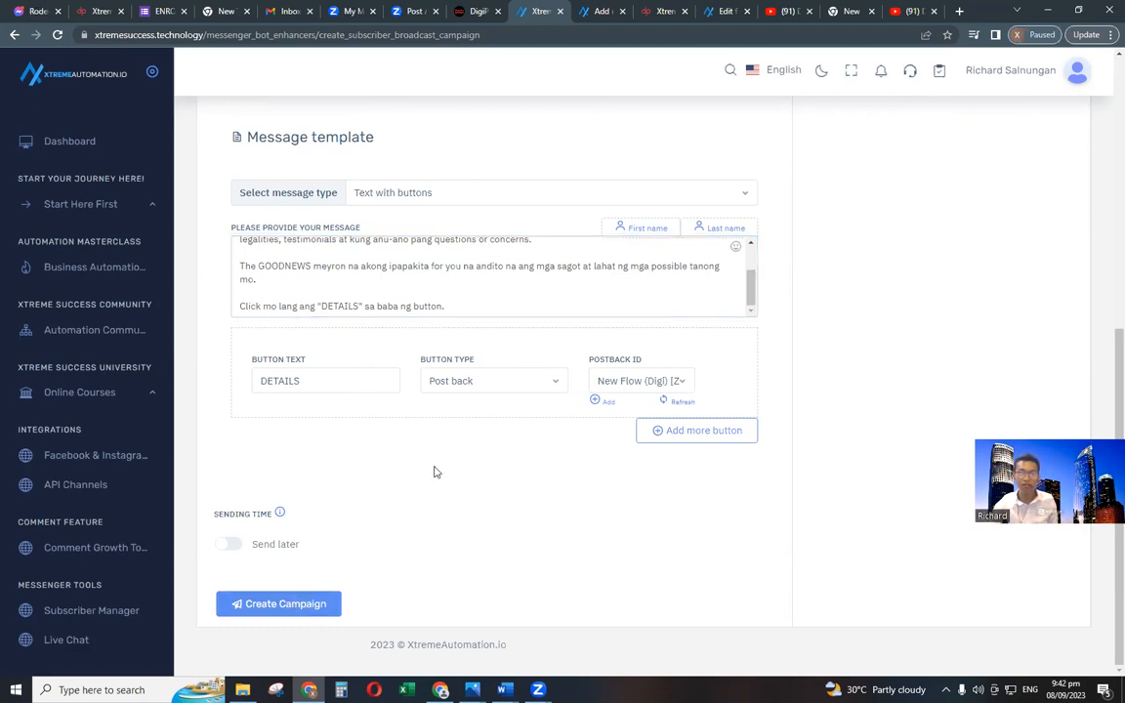
Open Meta Business Suite in a new browser tab and go to its Inbox.
{"action": "left_click", "coordinate": [959, 11]}
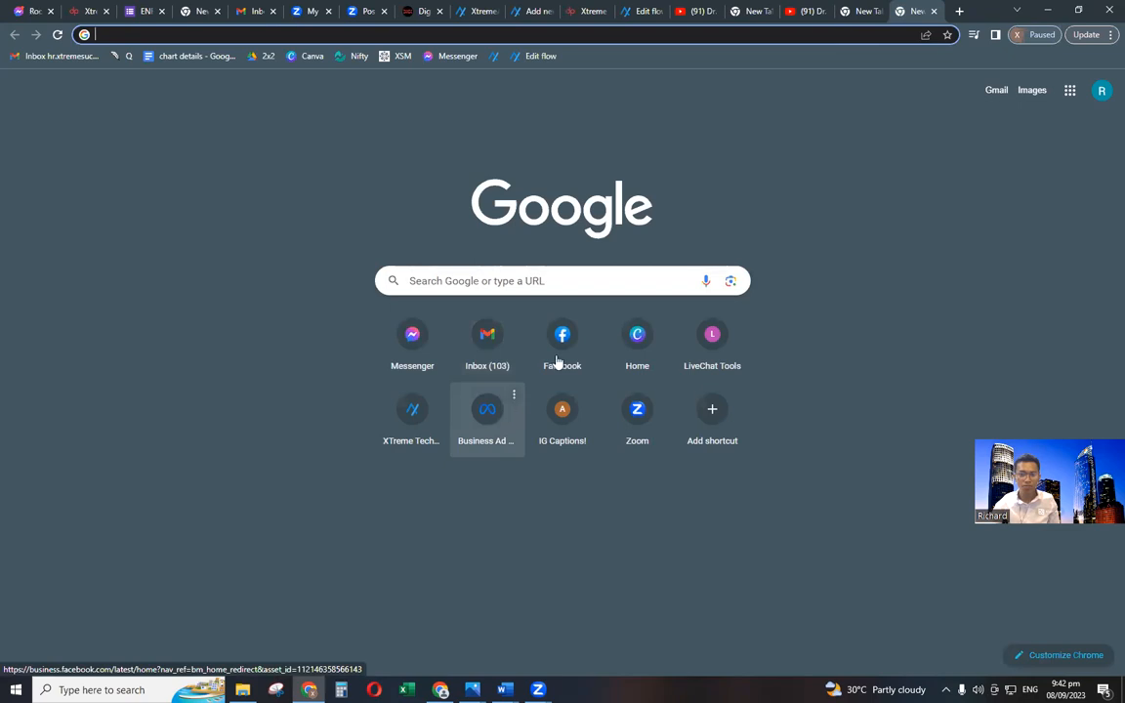
{"action": "left_click", "coordinate": [487, 410]}
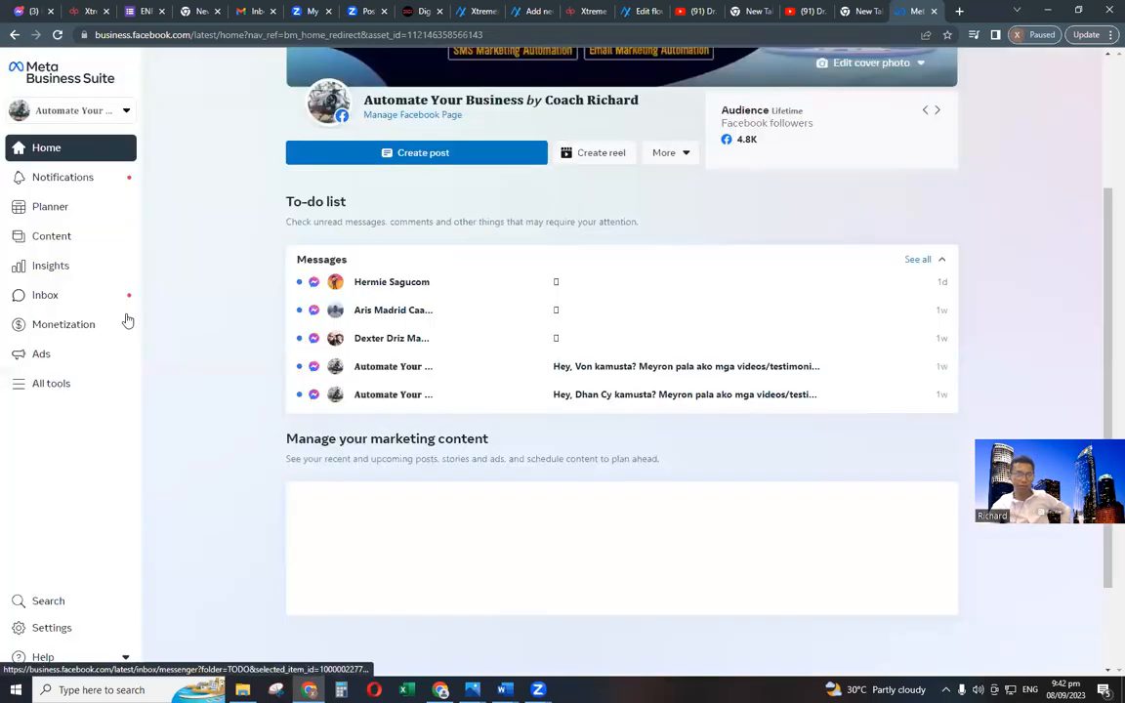
{"action": "left_click", "coordinate": [47, 306]}
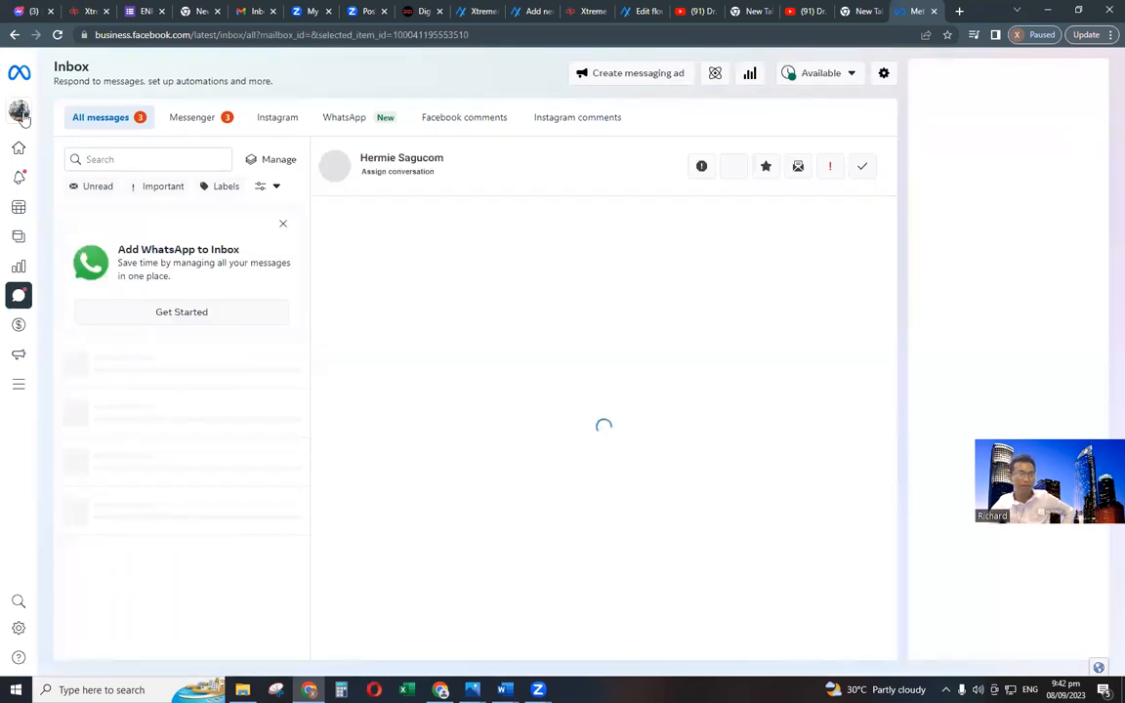
Switch the Meta Business Suite inbox to the Coach Richard page from the full asset list and dismiss the WhatsApp promotion.
{"action": "mouse_move", "coordinate": [23, 117]}
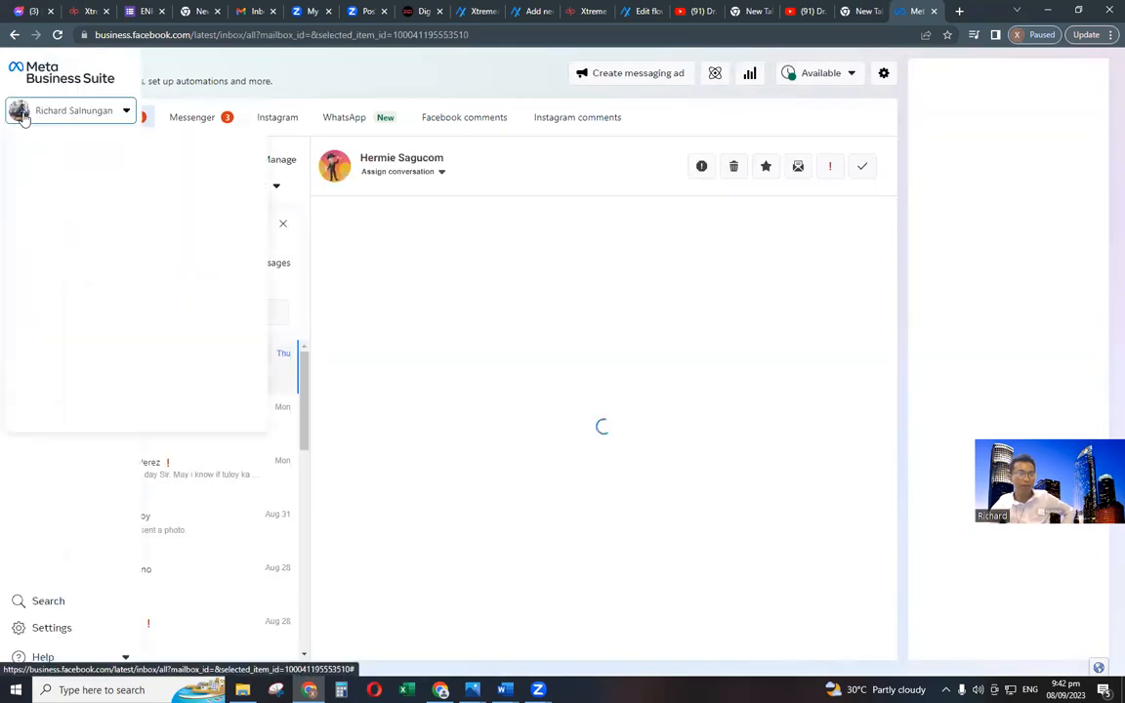
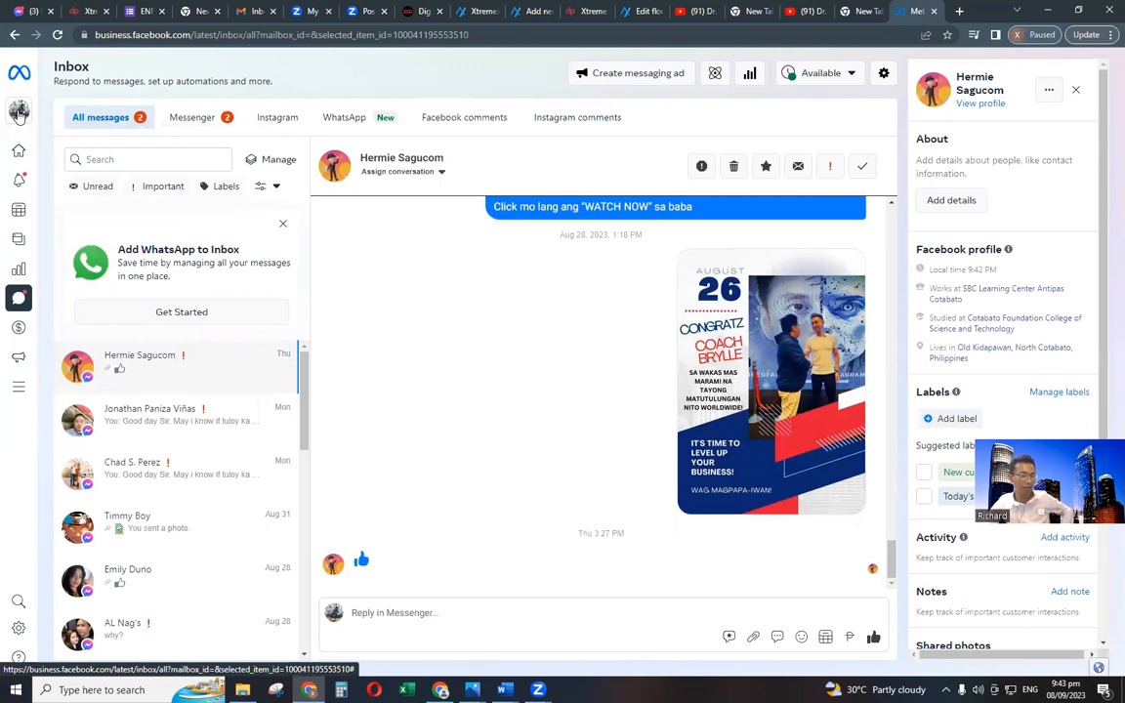
{"action": "left_click", "coordinate": [20, 110]}
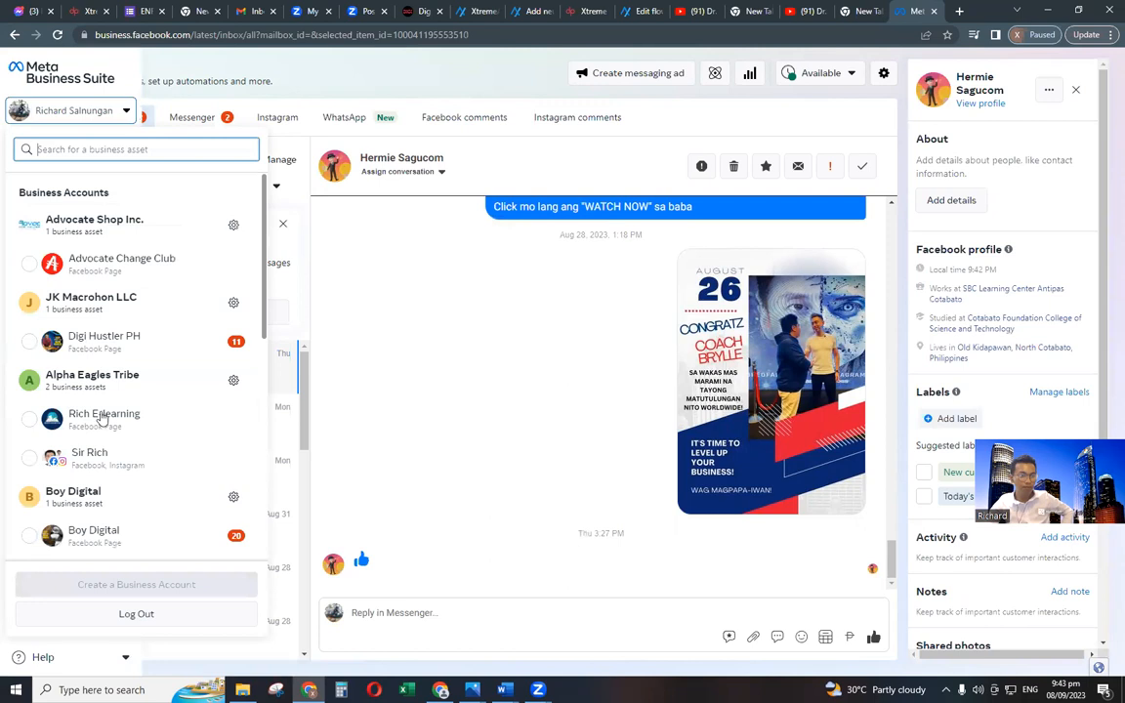
{"action": "scroll", "coordinate": [104, 491], "scroll_direction": "down", "scroll_amount": 2}
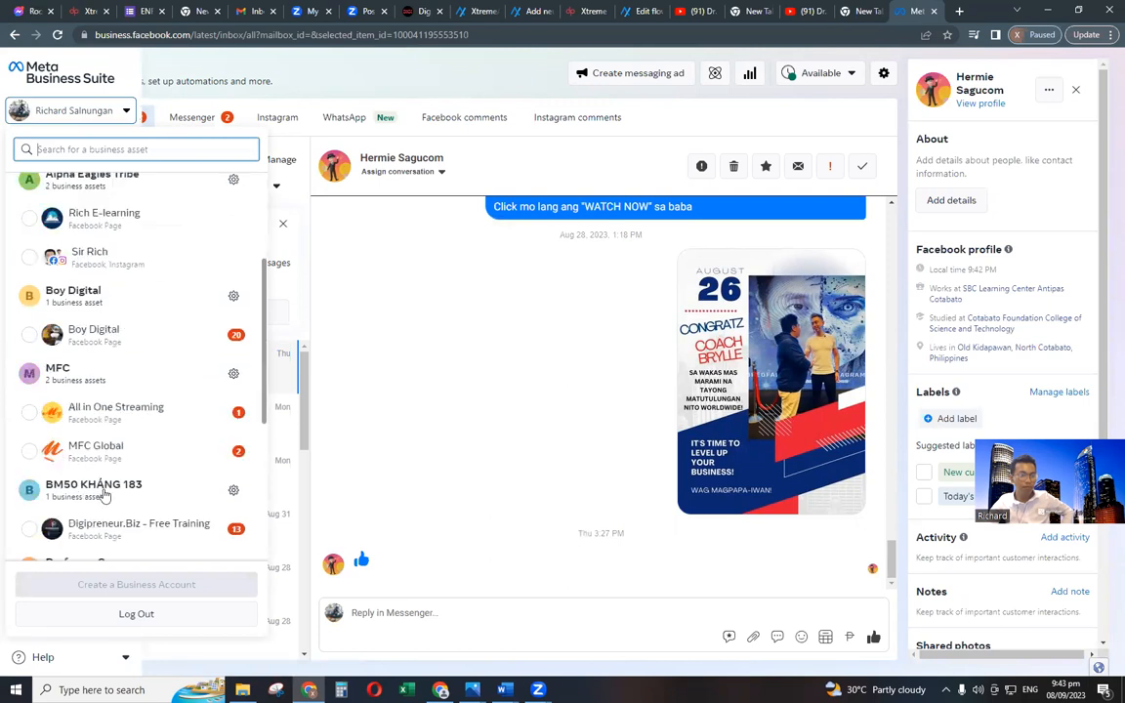
{"action": "scroll", "coordinate": [105, 493], "scroll_direction": "down", "scroll_amount": 2}
{"action": "scroll", "coordinate": [88, 542], "scroll_direction": "down", "scroll_amount": 1}
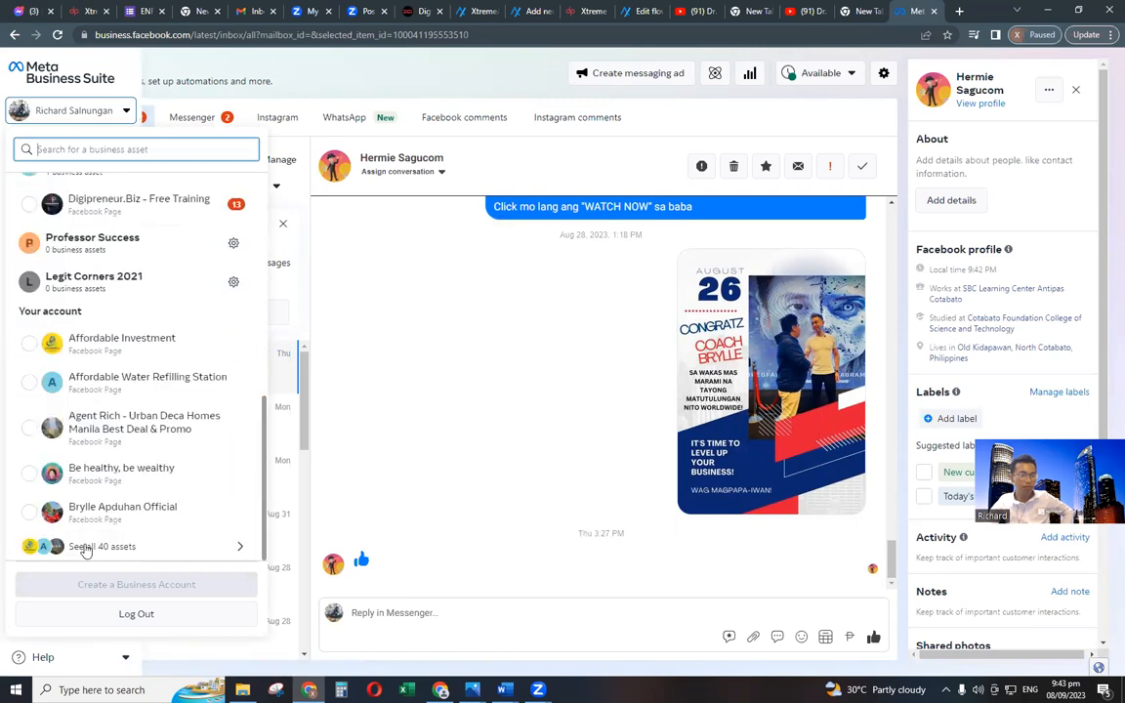
{"action": "left_click", "coordinate": [85, 550]}
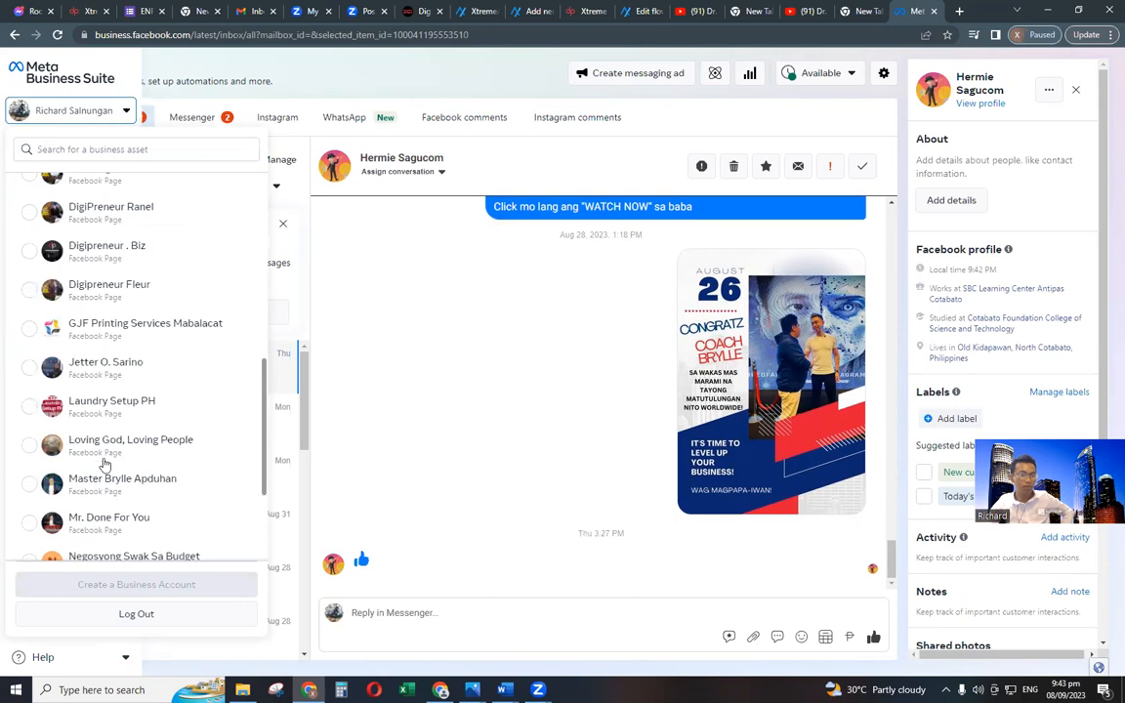
{"action": "scroll", "coordinate": [104, 462], "scroll_direction": "down", "scroll_amount": 1}
{"action": "scroll", "coordinate": [103, 454], "scroll_direction": "up", "scroll_amount": 3}
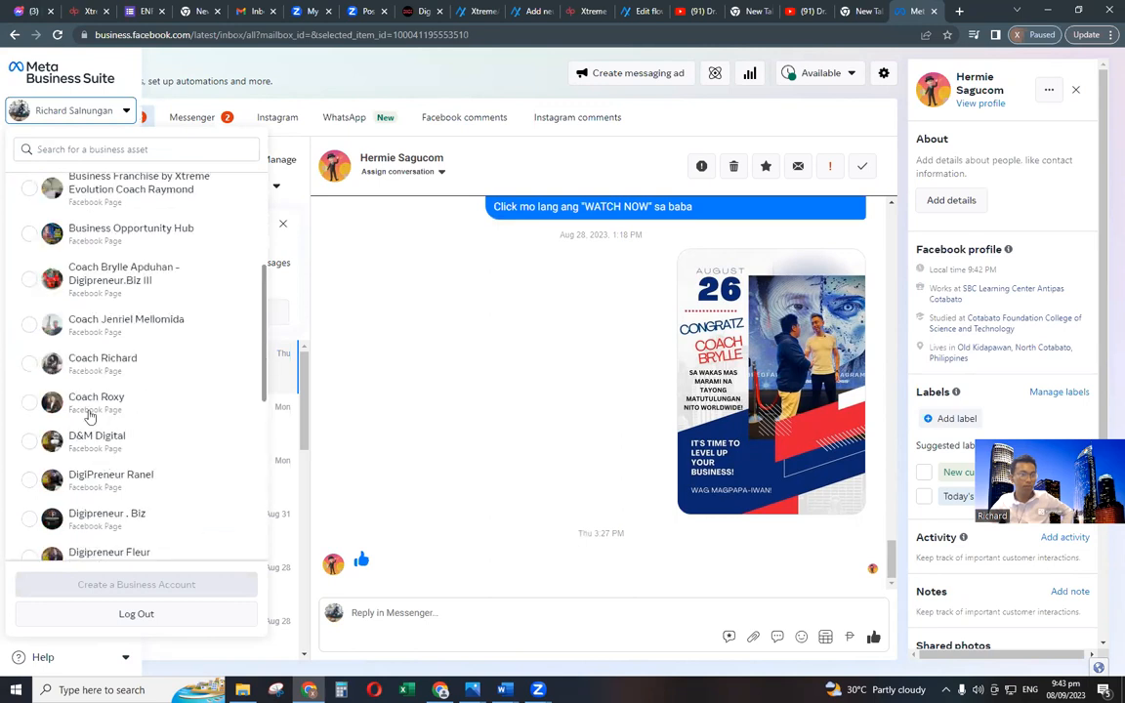
{"action": "left_click", "coordinate": [94, 367]}
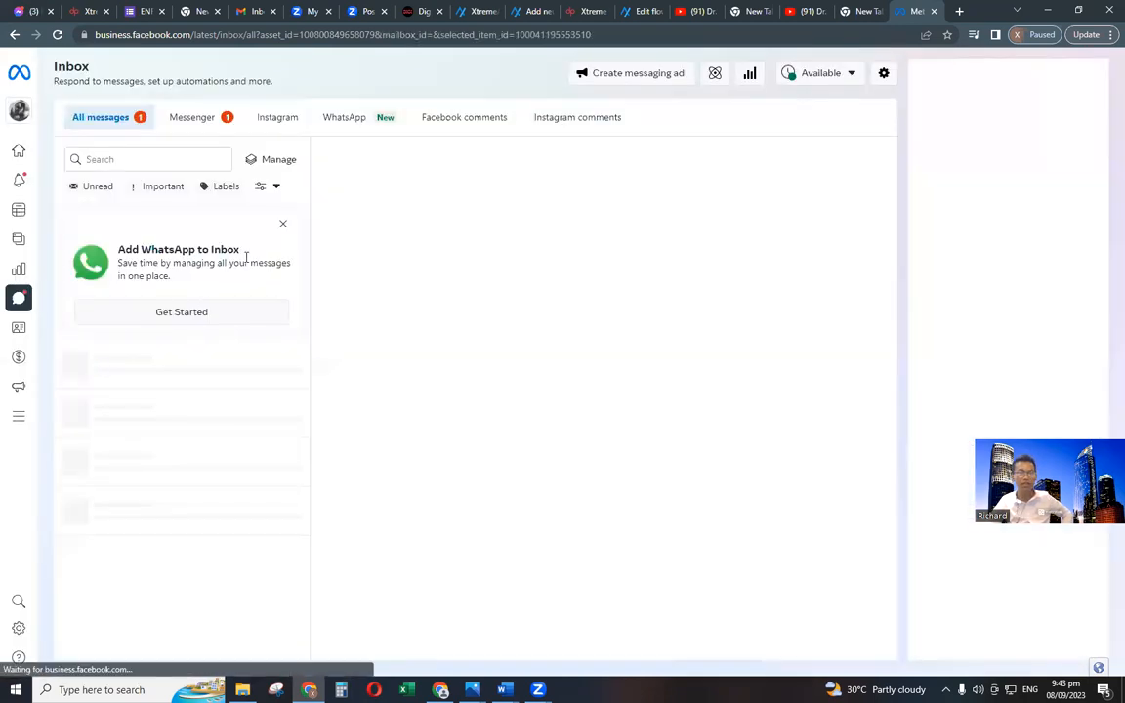
{"action": "left_click", "coordinate": [283, 224]}
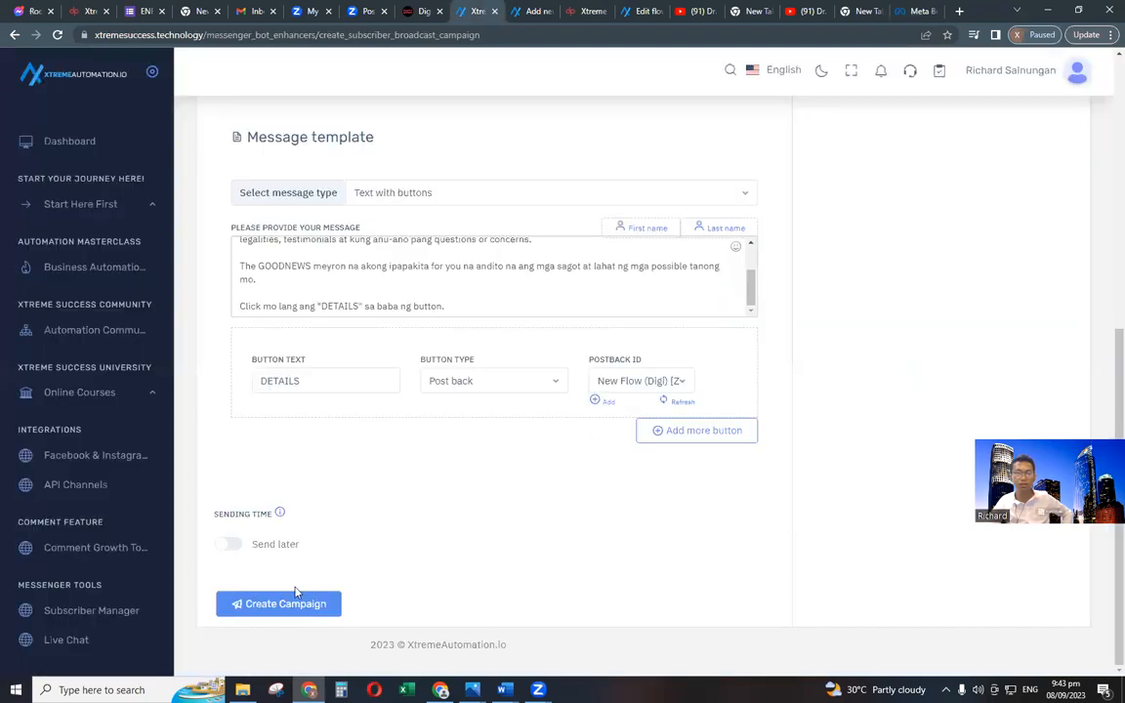
Switch back to the Xtreme Automation subscriber broadcast form, submit the campaign for immediate sending, and acknowledge the submission.
{"action": "left_click", "coordinate": [283, 604]}
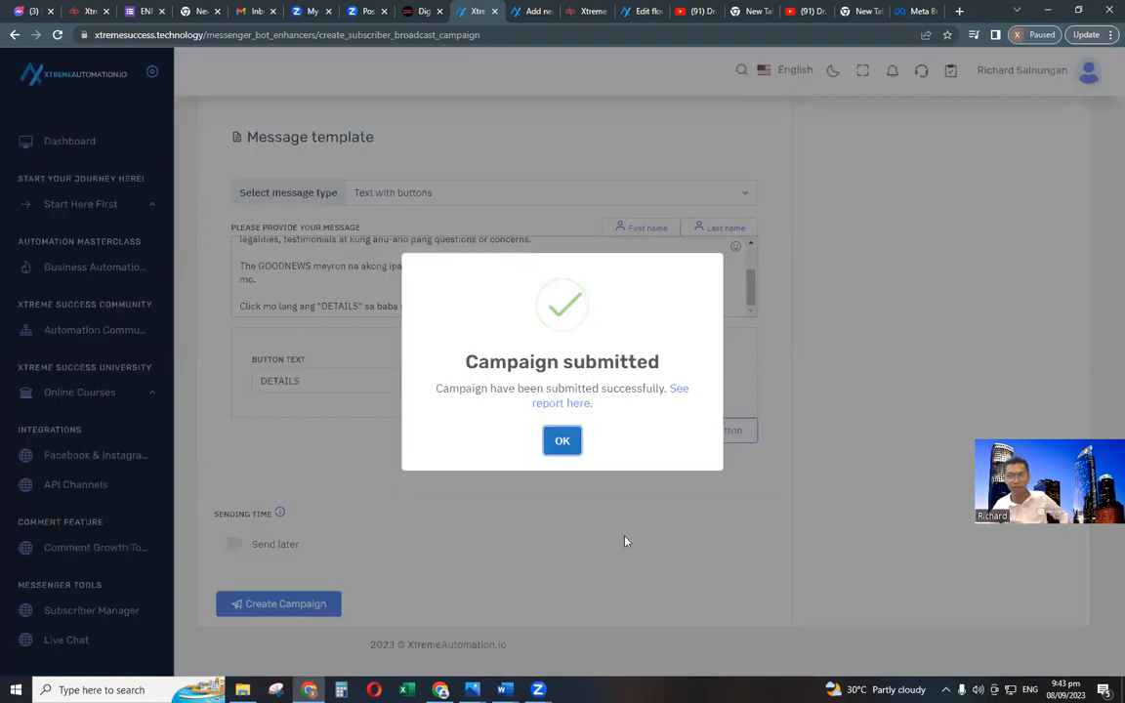
{"action": "left_click", "coordinate": [571, 447]}
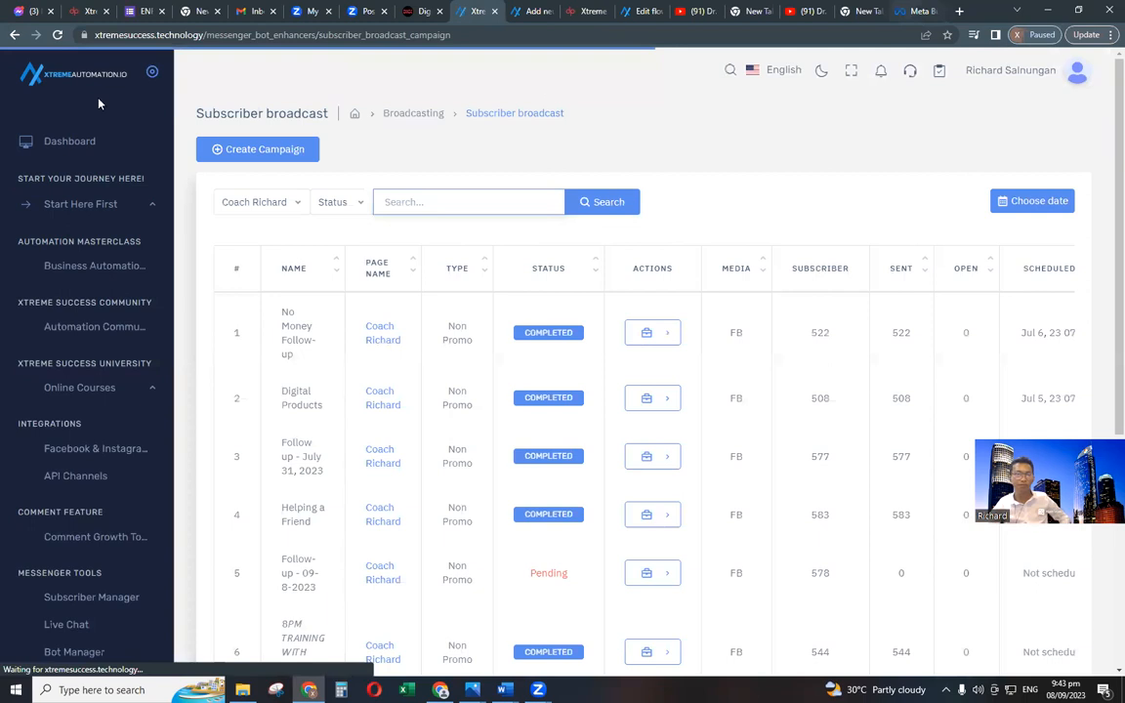
Return to the Coach Richard inbox in Meta Business Suite and reload it to check for the broadcast messages.
{"action": "left_click", "coordinate": [904, 14]}
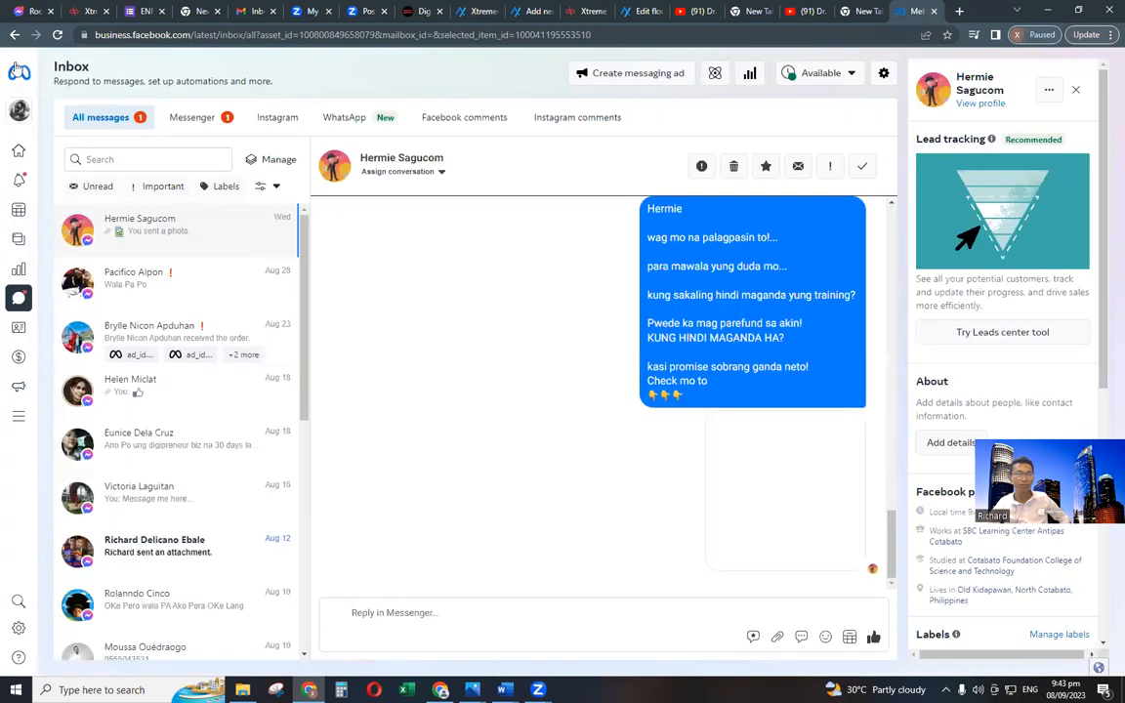
{"action": "left_click", "coordinate": [58, 35]}
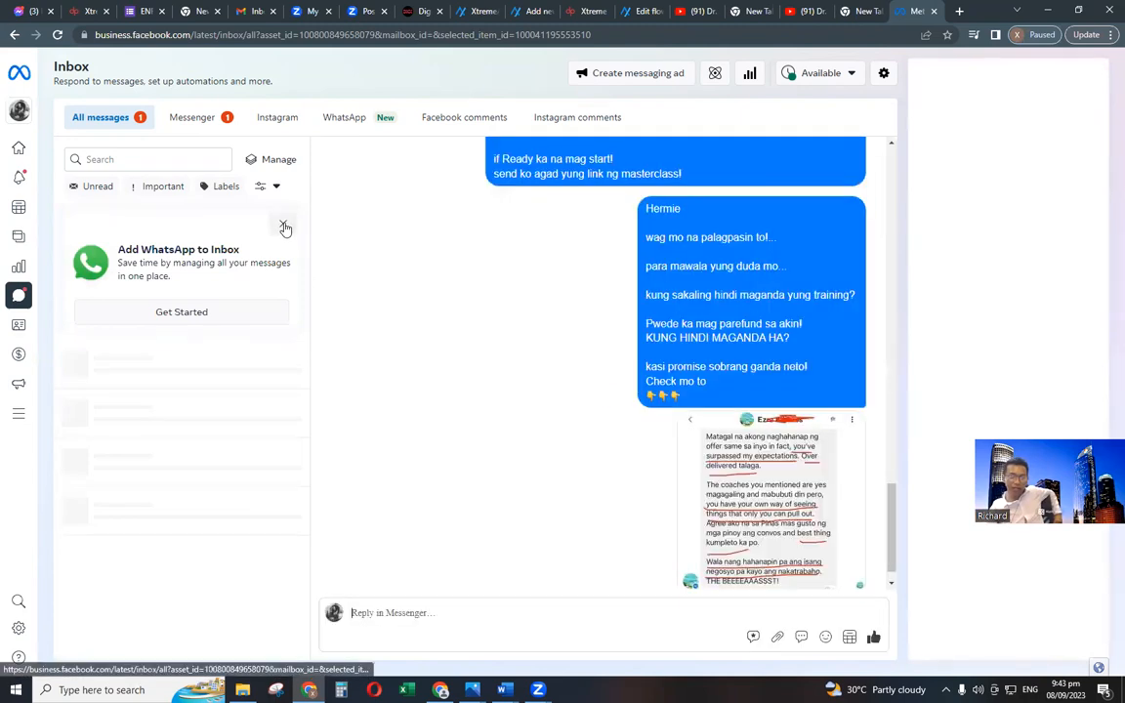
{"action": "left_click", "coordinate": [284, 227]}
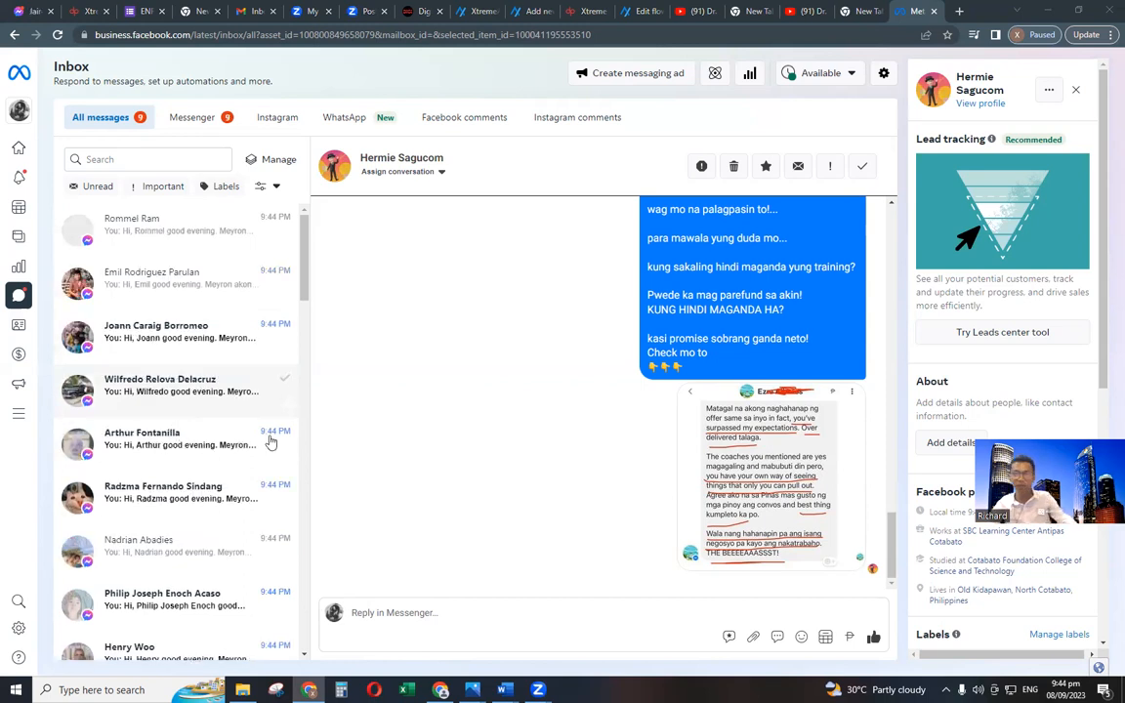
In the flow builder, change the ENROLL NOW button to a Web URL with the copied digipreneur.biz referral link and save the flow.
{"action": "left_click", "coordinate": [533, 12]}
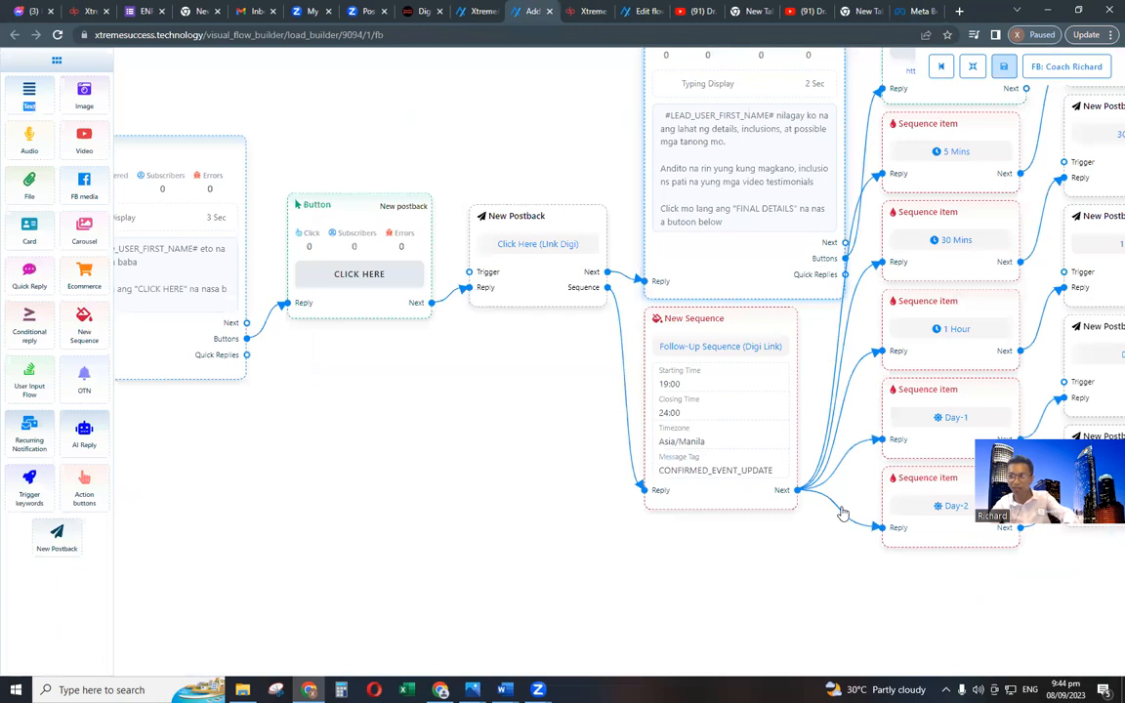
{"action": "scroll", "coordinate": [782, 616], "scroll_direction": "down", "scroll_amount": 2}
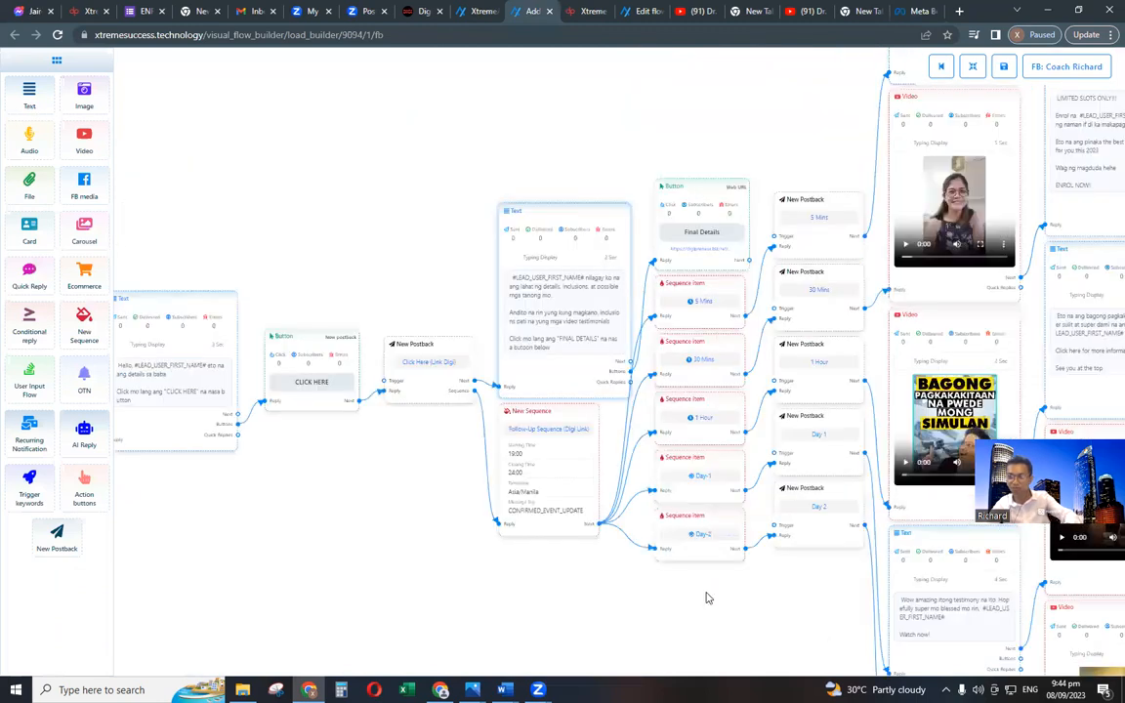
{"action": "left_click_drag", "start_coordinate": [447, 490], "coordinate": [359, 474]}
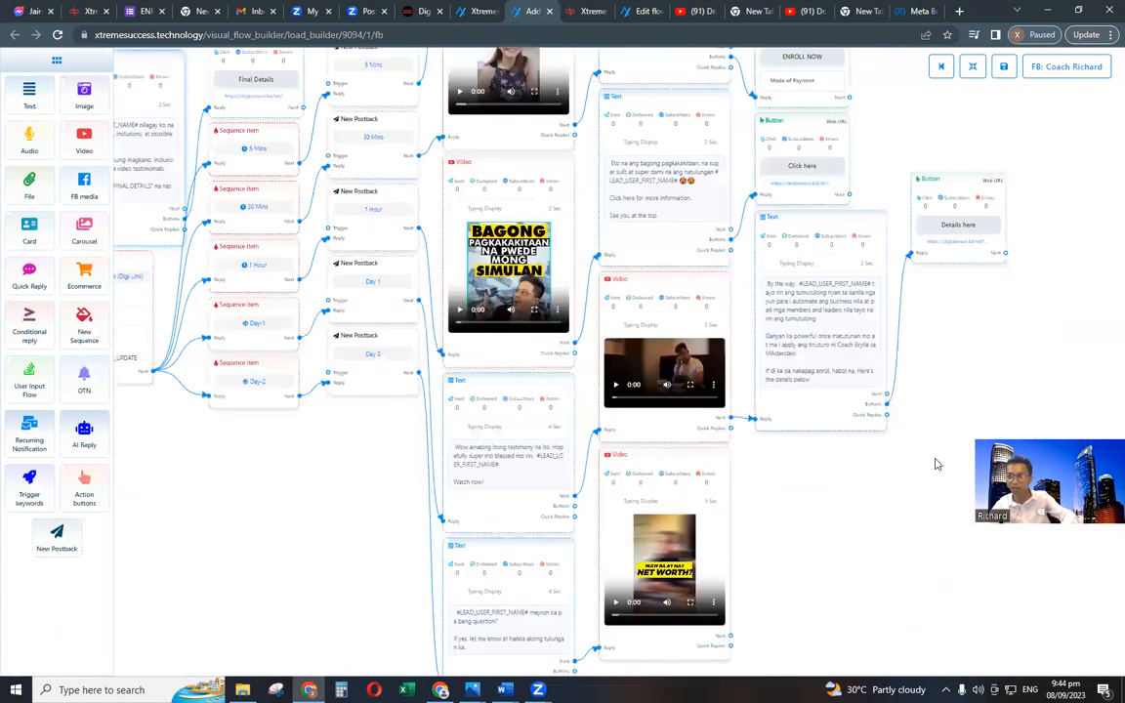
{"action": "scroll", "coordinate": [937, 430], "scroll_direction": "up", "scroll_amount": 1}
{"action": "scroll", "coordinate": [898, 527], "scroll_direction": "up", "scroll_amount": 1}
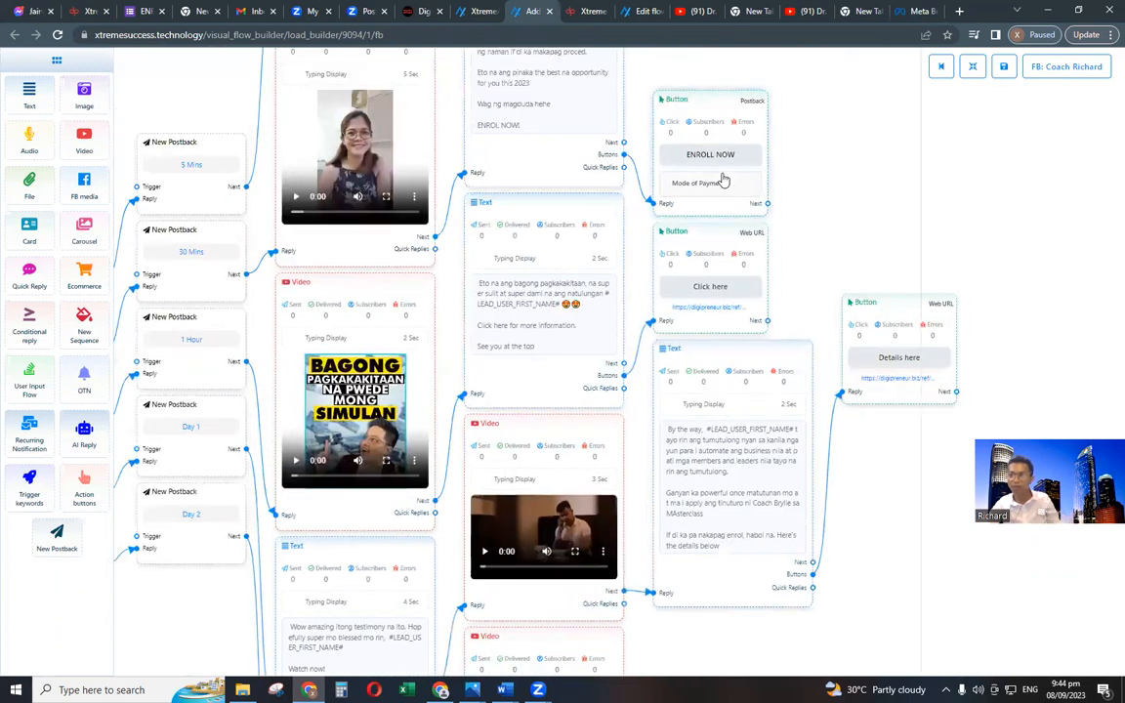
{"action": "left_click", "coordinate": [777, 195]}
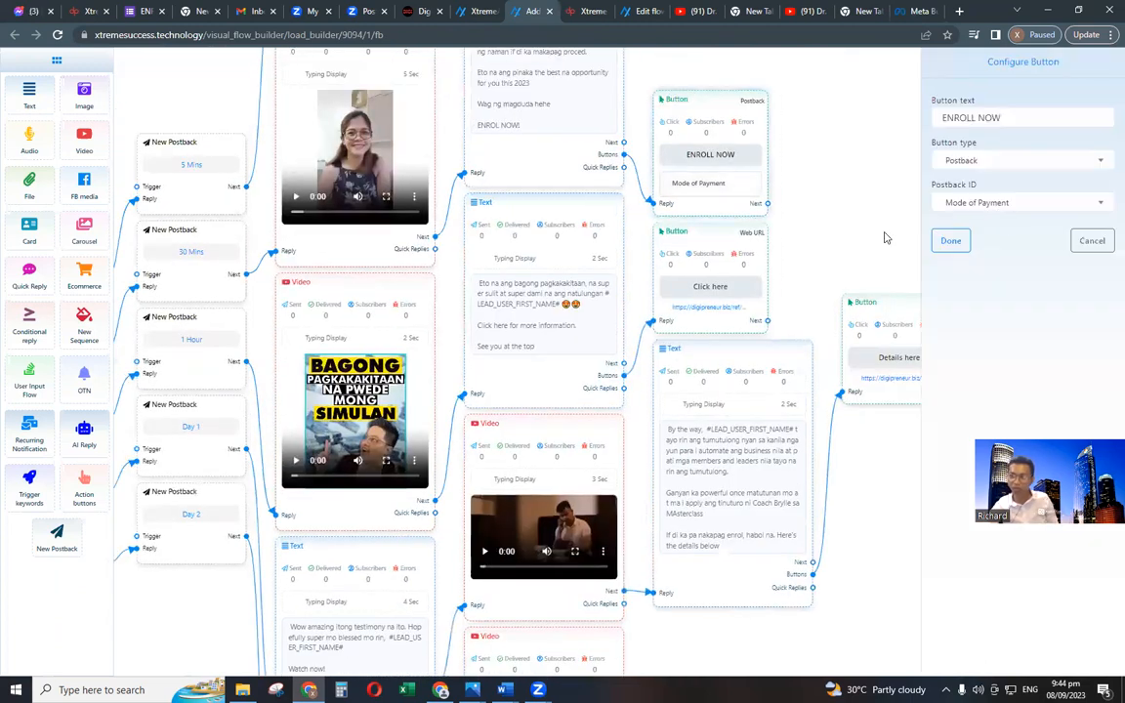
{"action": "left_click", "coordinate": [977, 160]}
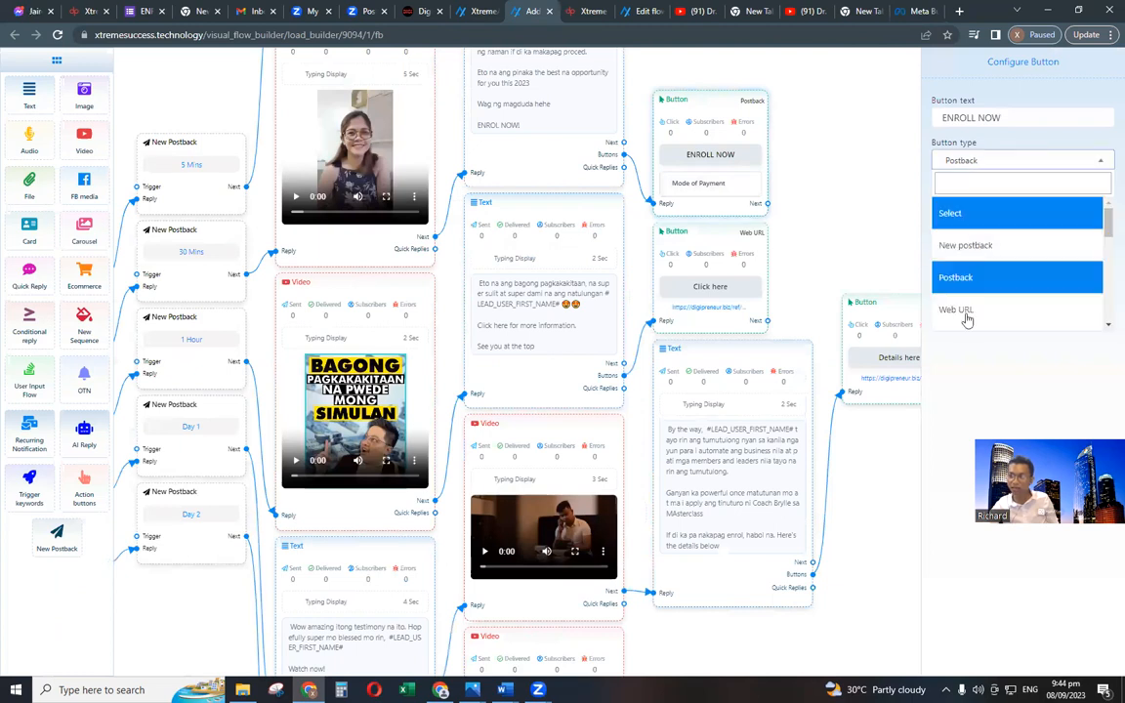
{"action": "left_click", "coordinate": [965, 310]}
{"action": "left_click", "coordinate": [968, 207]}
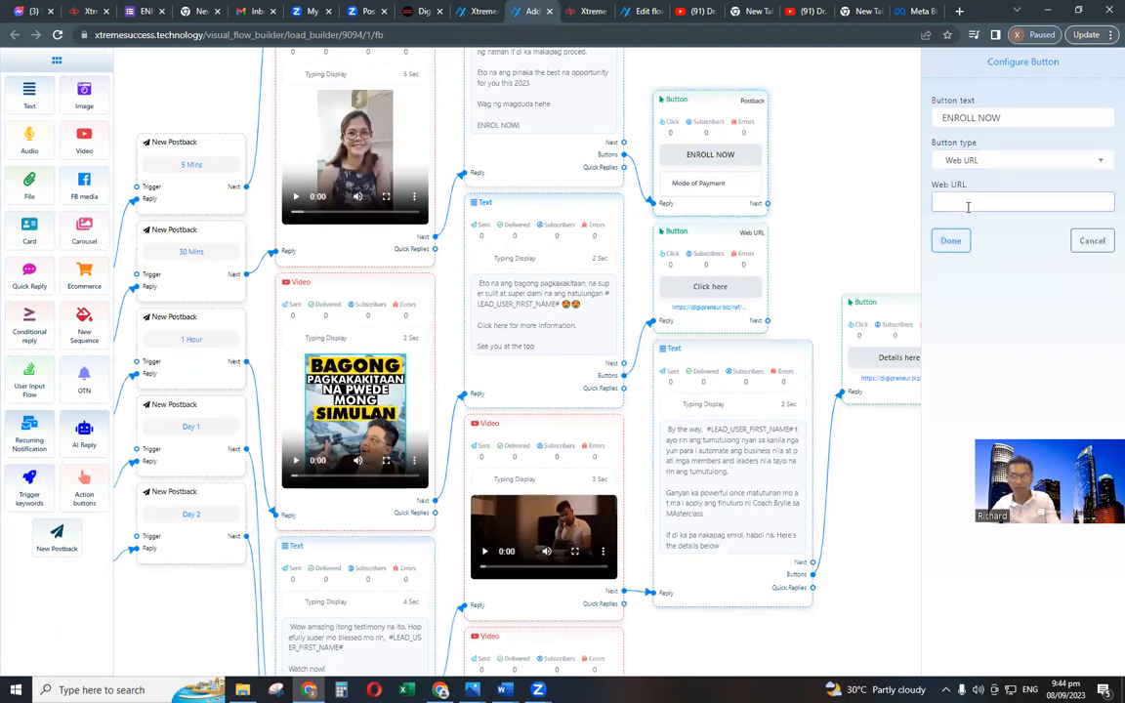
{"action": "key", "text": "ctrl+v"}
{"action": "left_click", "coordinate": [952, 242]}
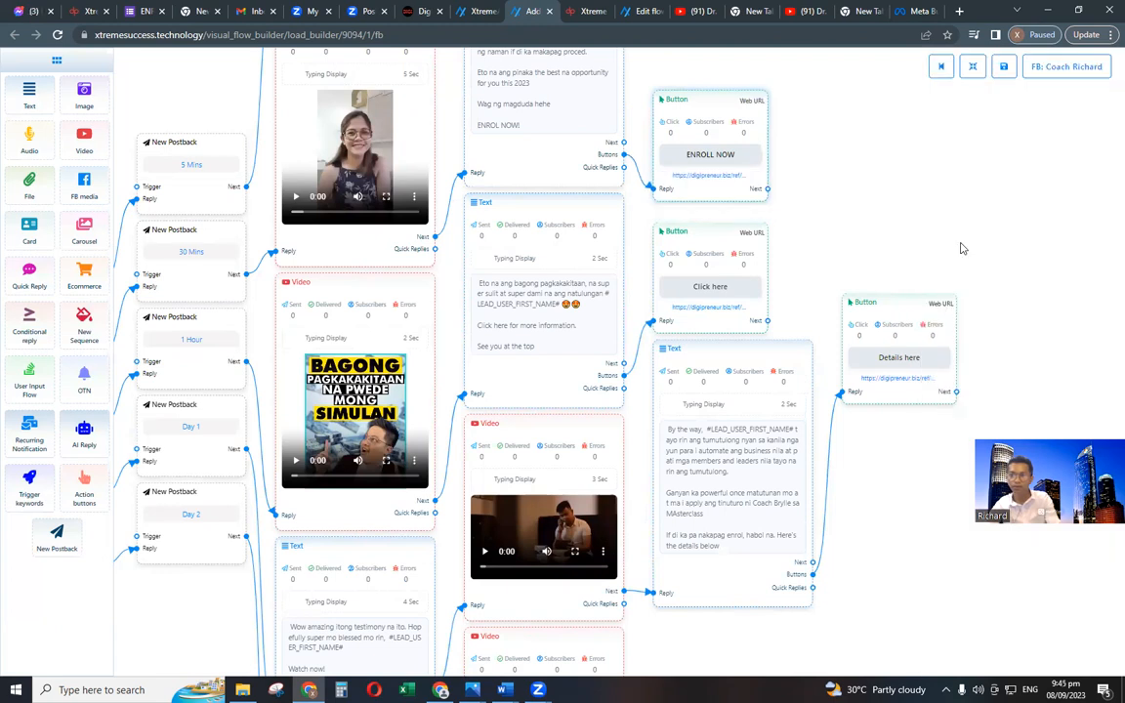
{"action": "left_click", "coordinate": [1007, 69]}
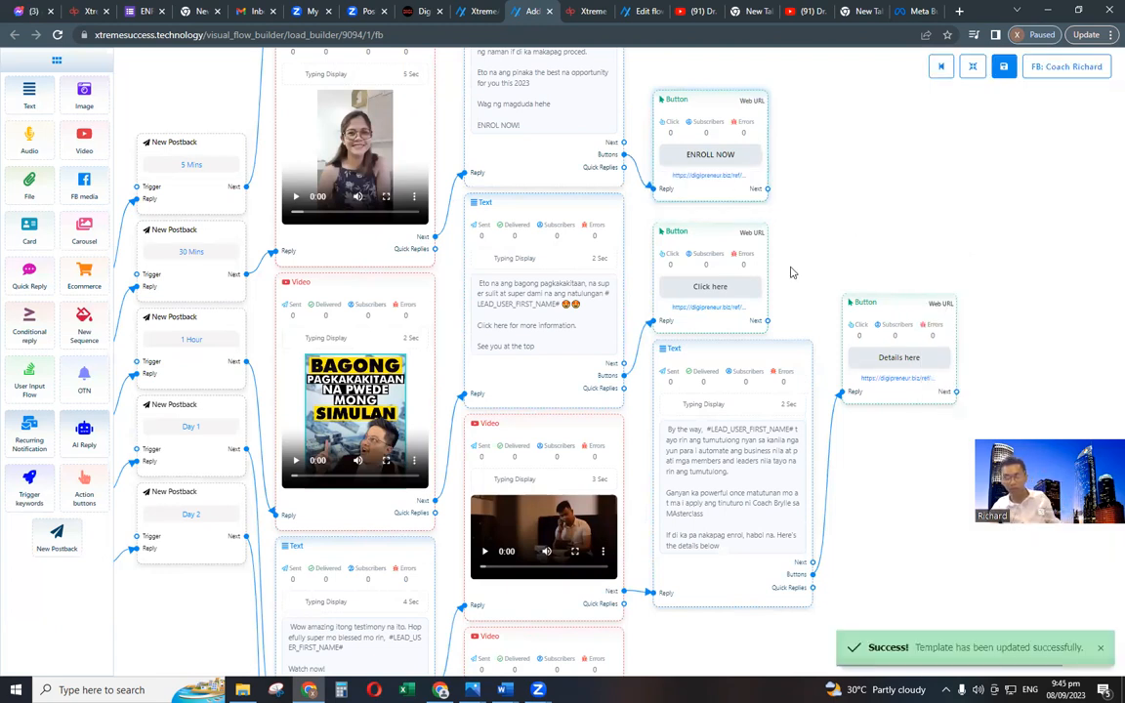
Review the whole bot flow, from its start through the follow-up sequence items to the video and text replies.
{"action": "scroll", "coordinate": [792, 272], "scroll_direction": "down", "scroll_amount": 2}
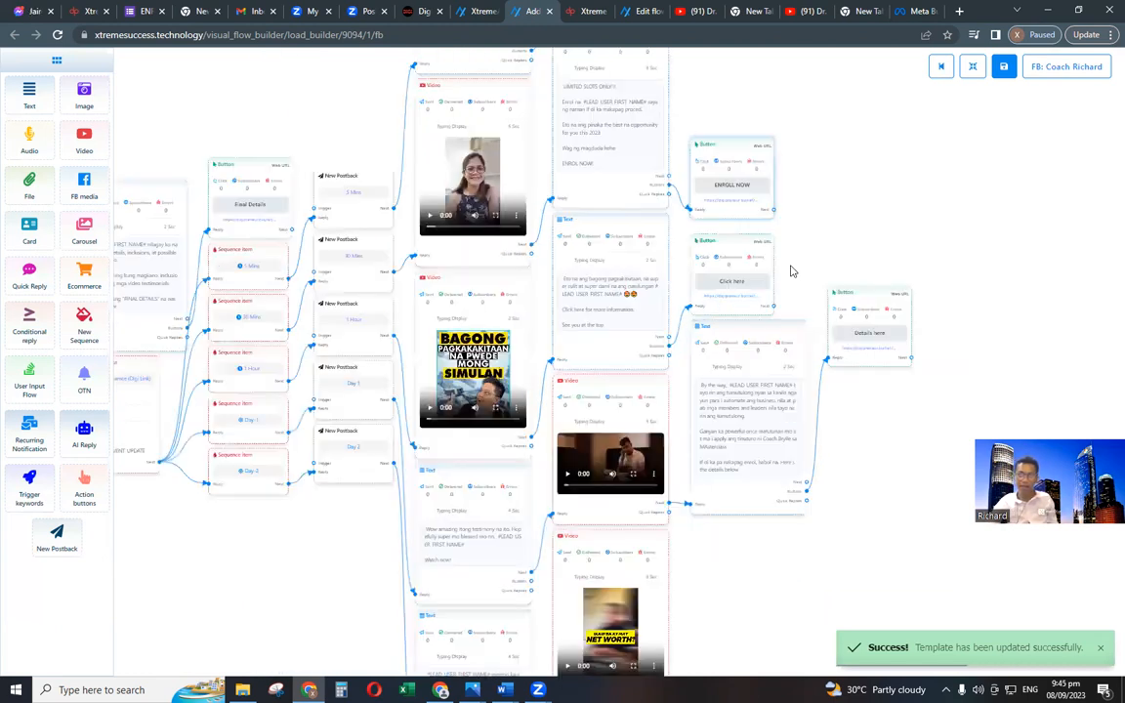
{"action": "scroll", "coordinate": [792, 271], "scroll_direction": "down", "scroll_amount": 2}
{"action": "scroll", "coordinate": [586, 447], "scroll_direction": "down", "scroll_amount": 1}
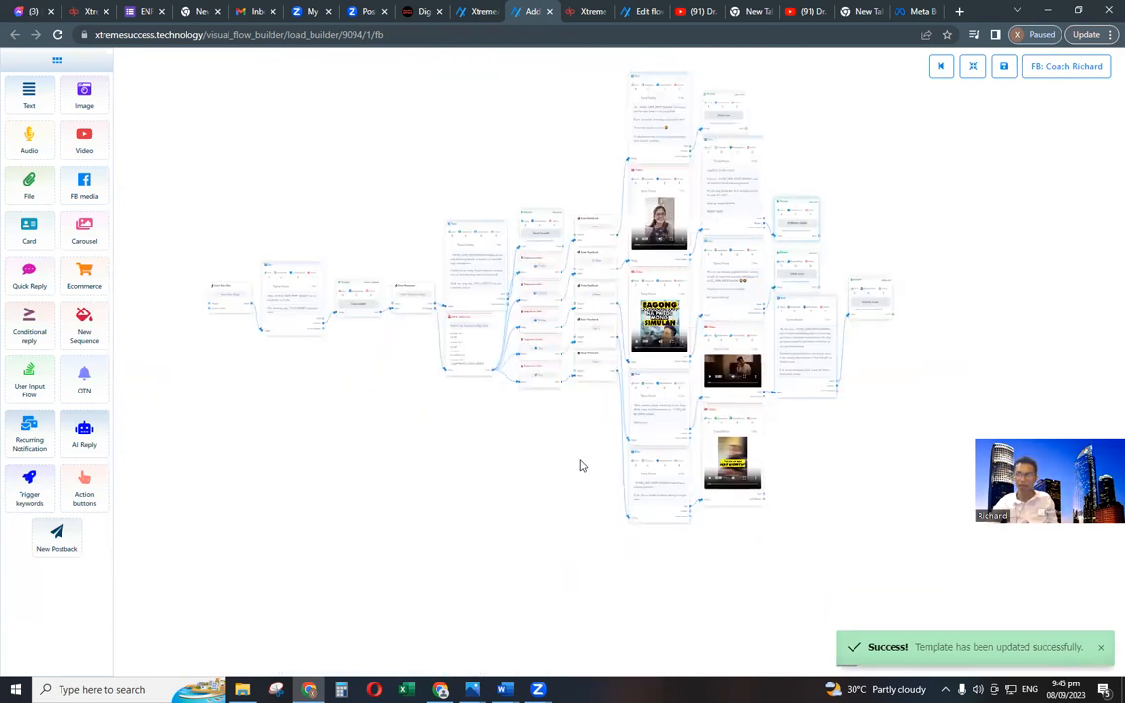
{"action": "scroll", "coordinate": [579, 466], "scroll_direction": "up", "scroll_amount": 1}
{"action": "scroll", "coordinate": [586, 452], "scroll_direction": "up", "scroll_amount": 1}
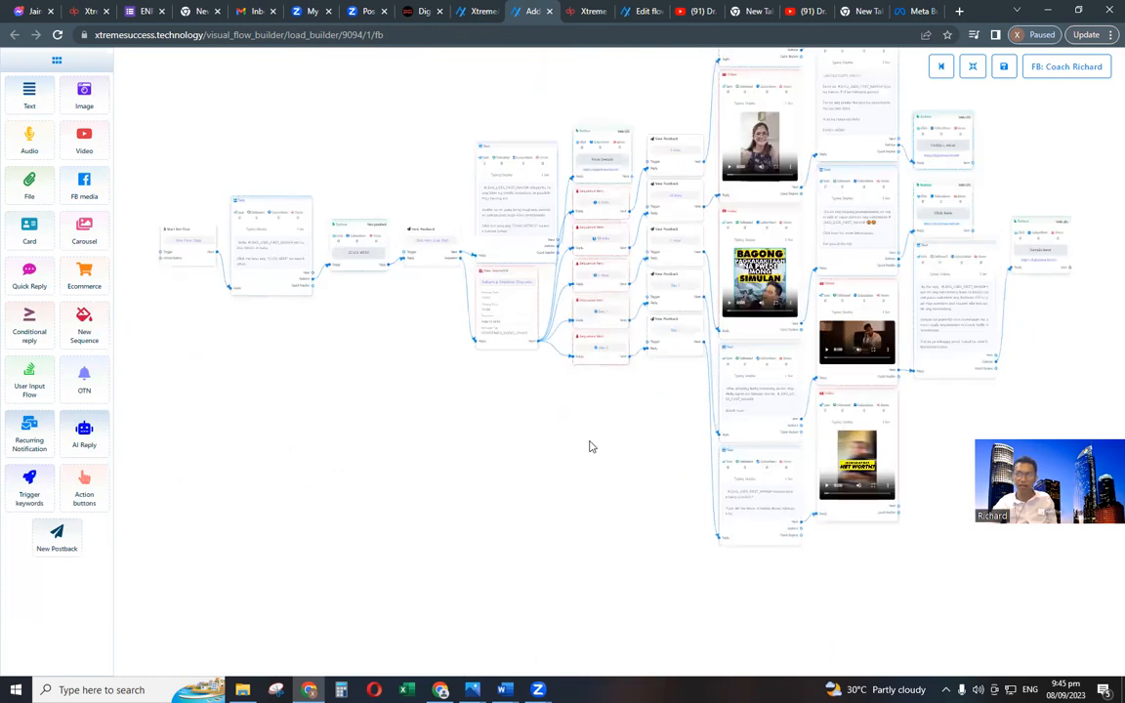
{"action": "scroll", "coordinate": [596, 440], "scroll_direction": "up", "scroll_amount": 1}
{"action": "left_click_drag", "start_coordinate": [696, 359], "coordinate": [685, 422]}
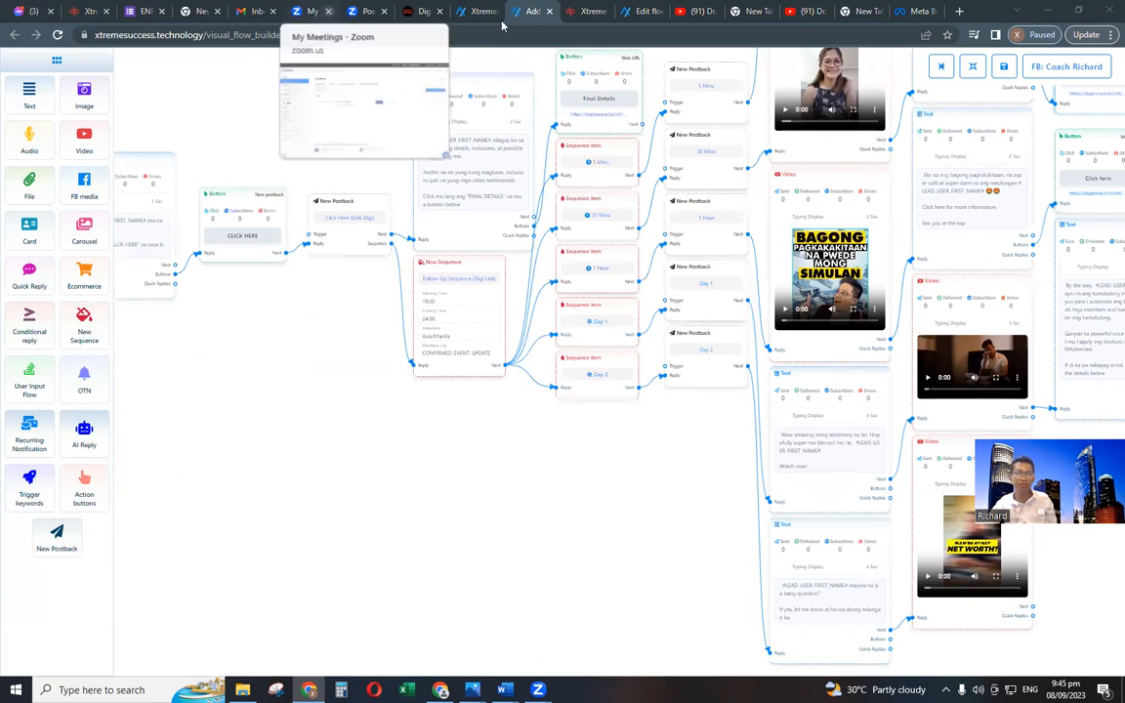
Open Facebook in a new browser tab and open the Coach Richard page's chat from the Messenger conversations.
{"action": "left_click", "coordinate": [958, 12]}
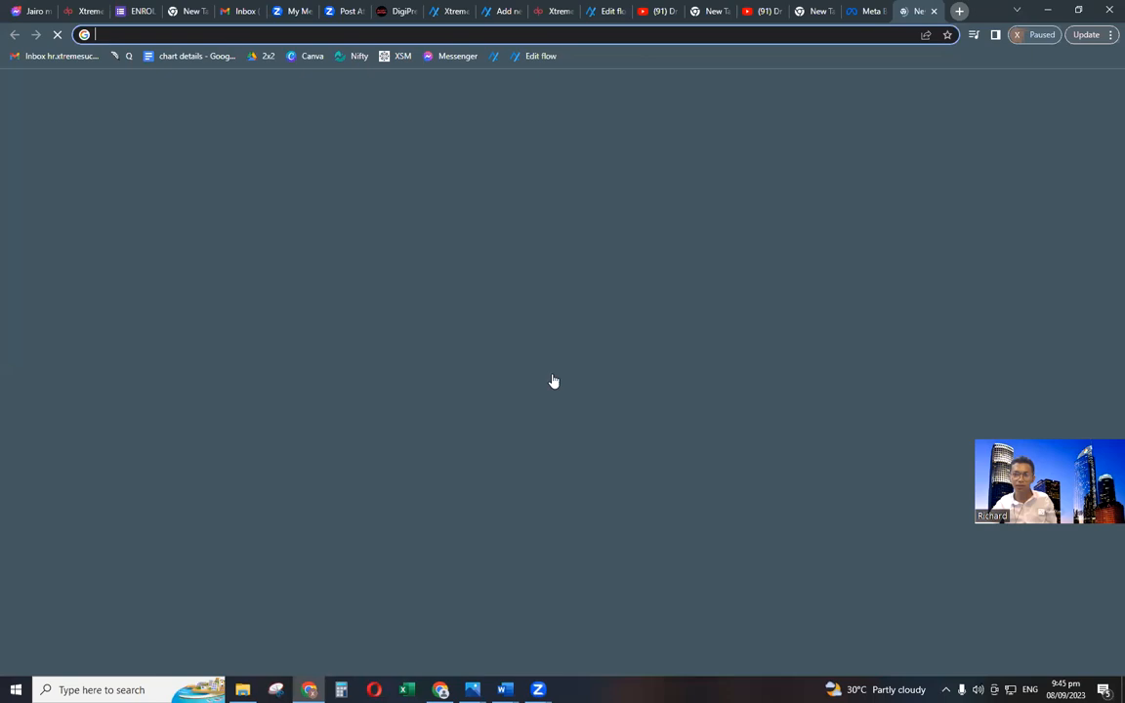
{"action": "left_click", "coordinate": [559, 359]}
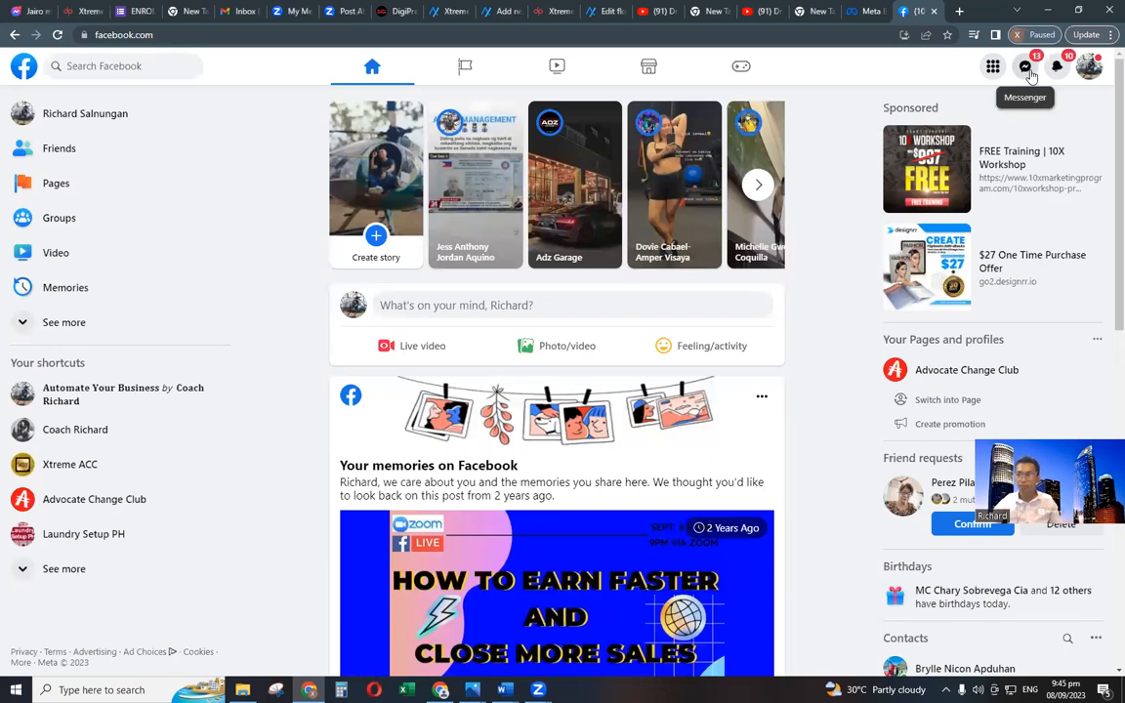
{"action": "left_click", "coordinate": [1026, 68]}
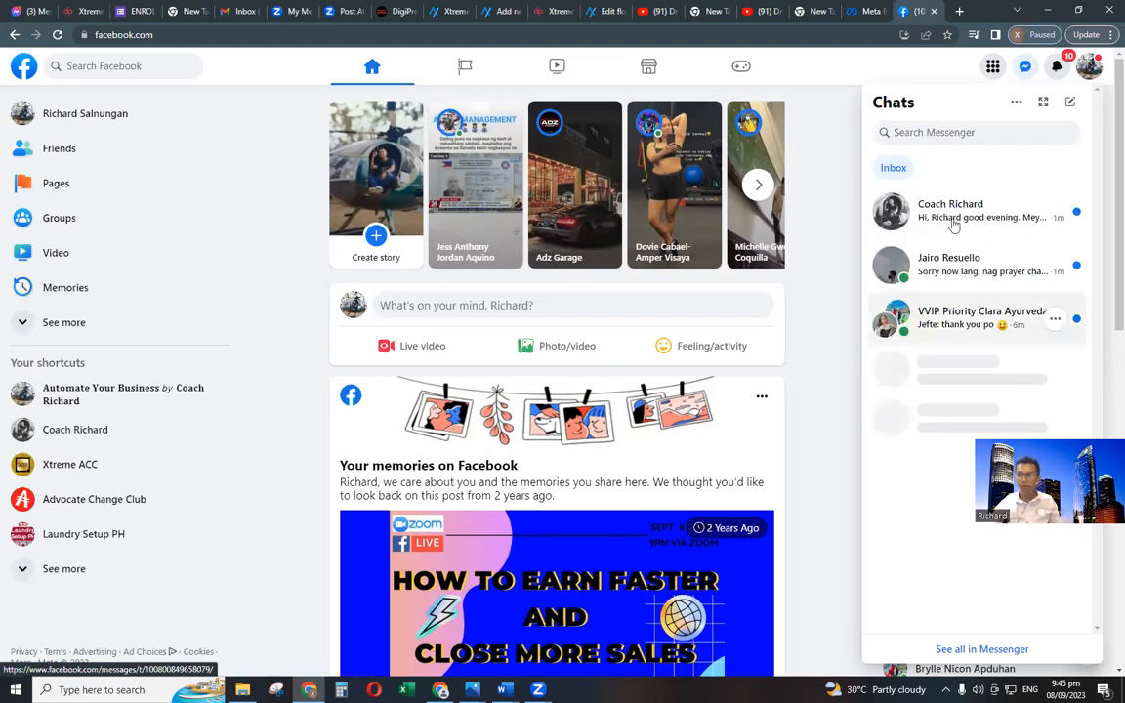
{"action": "left_click", "coordinate": [955, 223]}
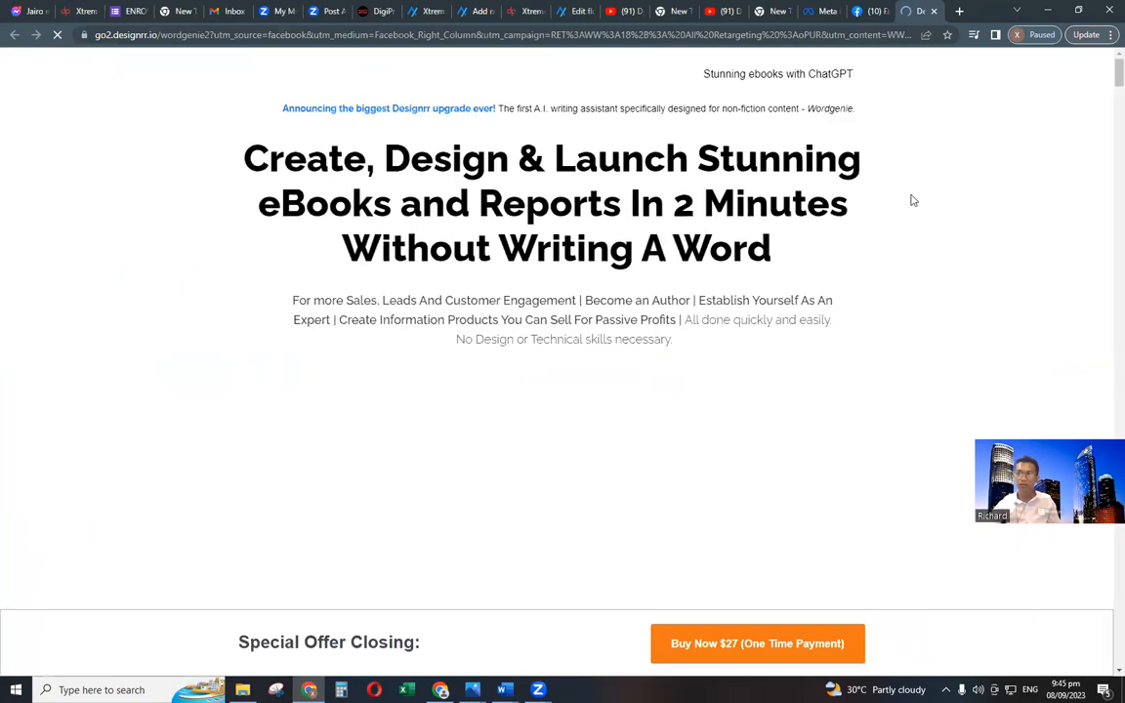
{"action": "left_click", "coordinate": [874, 10]}
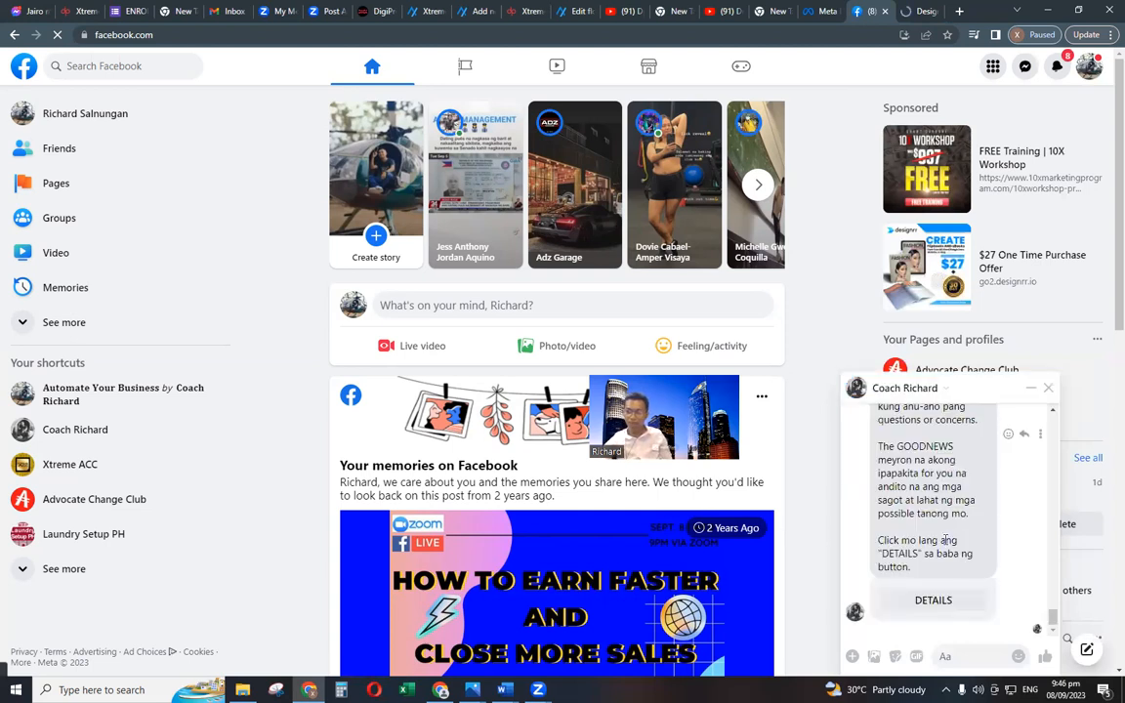
Read the received broadcast message in the chat from its greeting down to the DETAILS button.
{"action": "scroll", "coordinate": [946, 527], "scroll_direction": "up", "scroll_amount": 2}
{"action": "scroll", "coordinate": [946, 503], "scroll_direction": "up", "scroll_amount": 1}
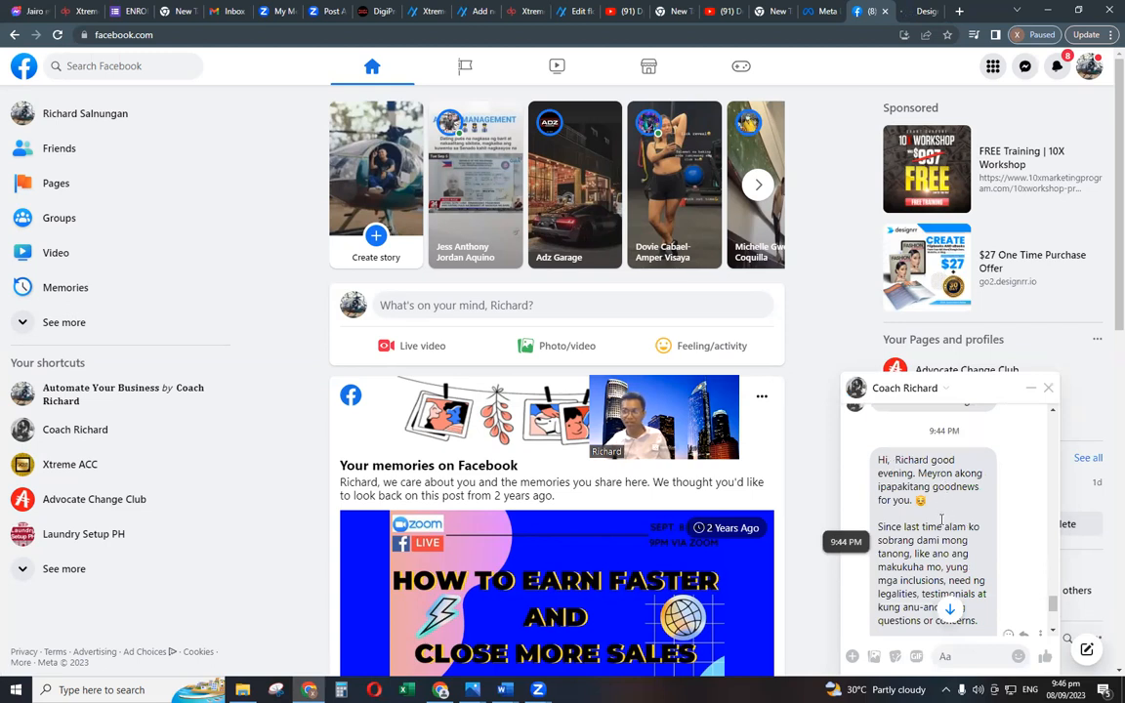
{"action": "scroll", "coordinate": [941, 583], "scroll_direction": "down", "scroll_amount": 3}
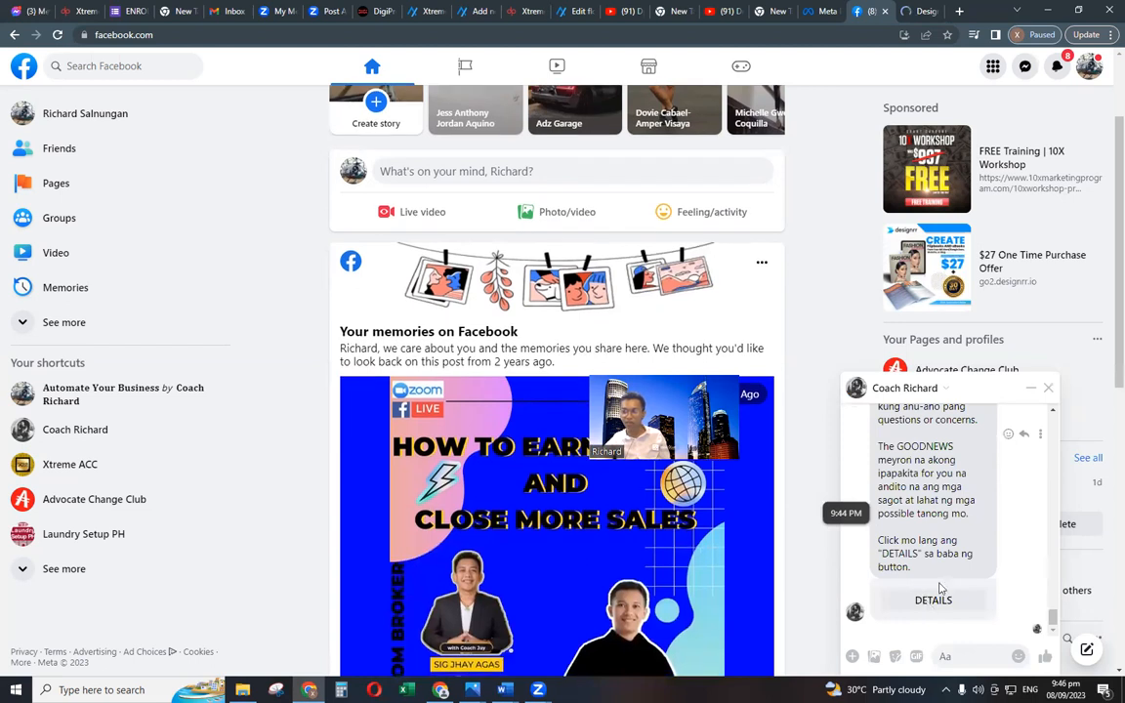
{"action": "left_click", "coordinate": [946, 569]}
{"action": "scroll", "coordinate": [943, 604], "scroll_direction": "down", "scroll_amount": 2}
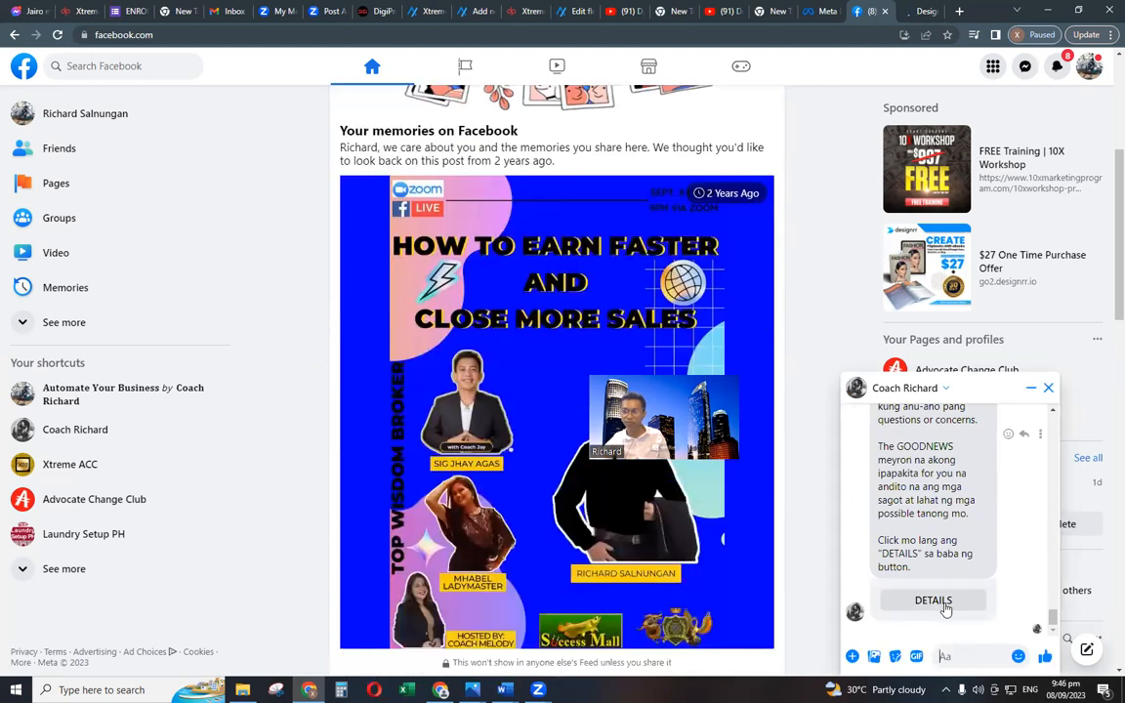
Answer the broadcast in the page chat with DETAILS and CLICK HERE, and read the bot's replies down to the final details message.
{"action": "left_click", "coordinate": [955, 610]}
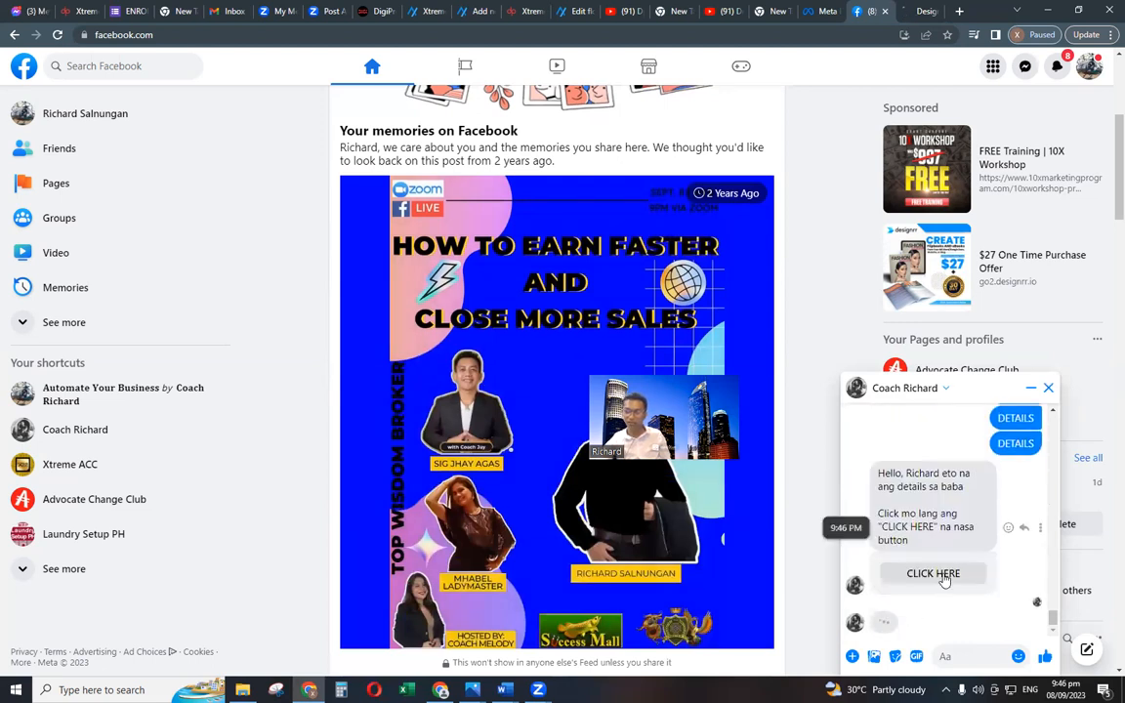
{"action": "left_click", "coordinate": [944, 577]}
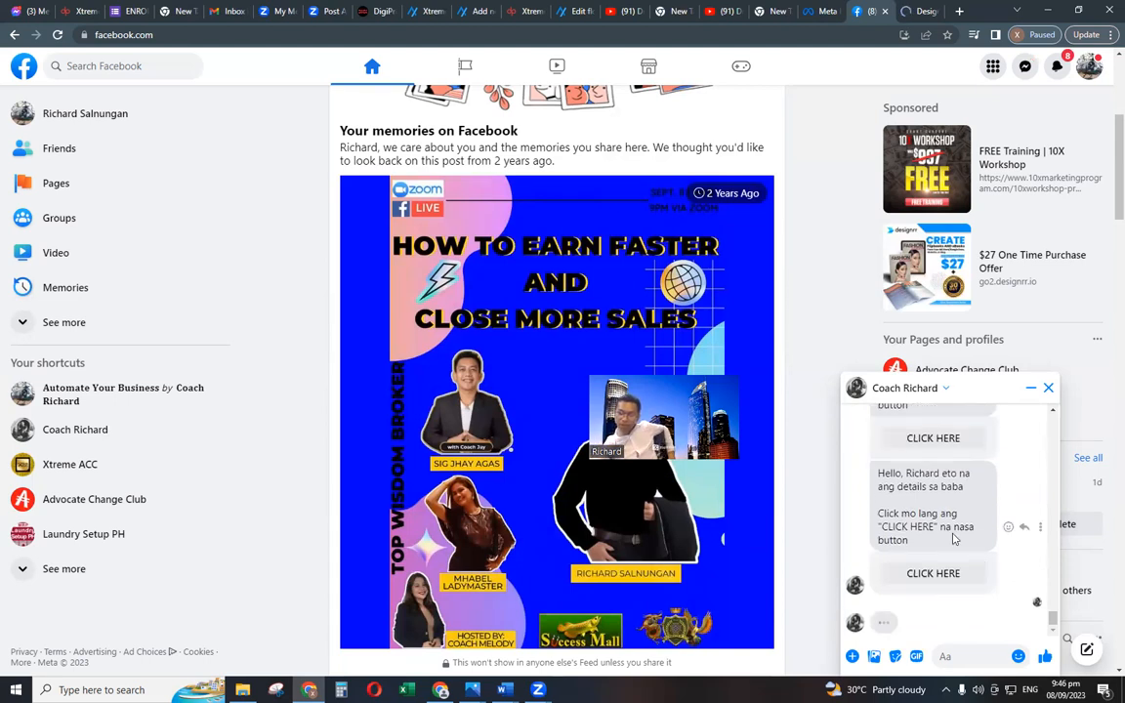
{"action": "scroll", "coordinate": [954, 541], "scroll_direction": "up", "scroll_amount": 4}
{"action": "scroll", "coordinate": [956, 539], "scroll_direction": "down", "scroll_amount": 2}
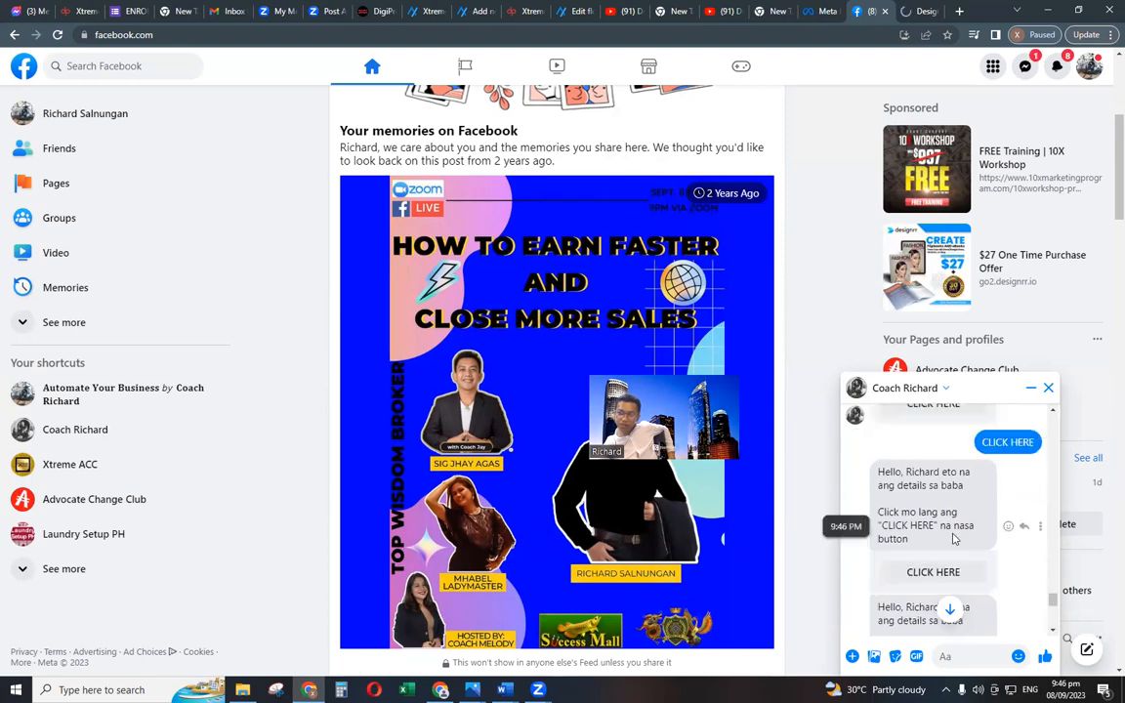
{"action": "scroll", "coordinate": [954, 538], "scroll_direction": "down", "scroll_amount": 3}
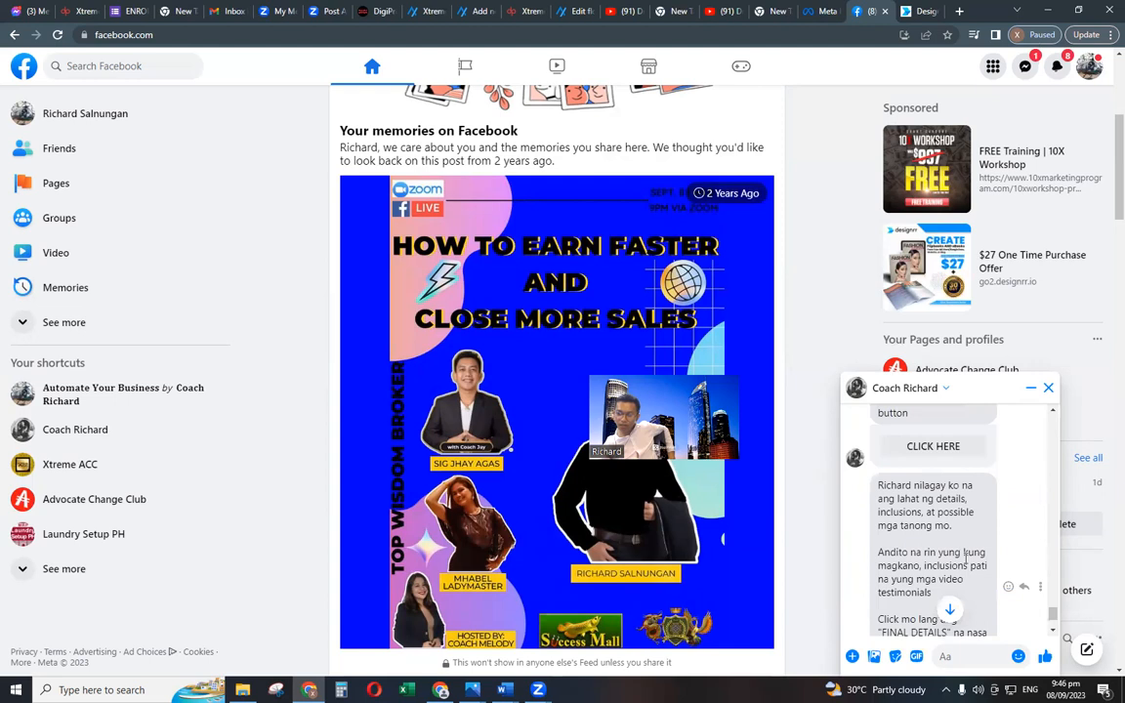
{"action": "scroll", "coordinate": [965, 558], "scroll_direction": "down", "scroll_amount": 2}
{"action": "scroll", "coordinate": [914, 498], "scroll_direction": "up", "scroll_amount": 1}
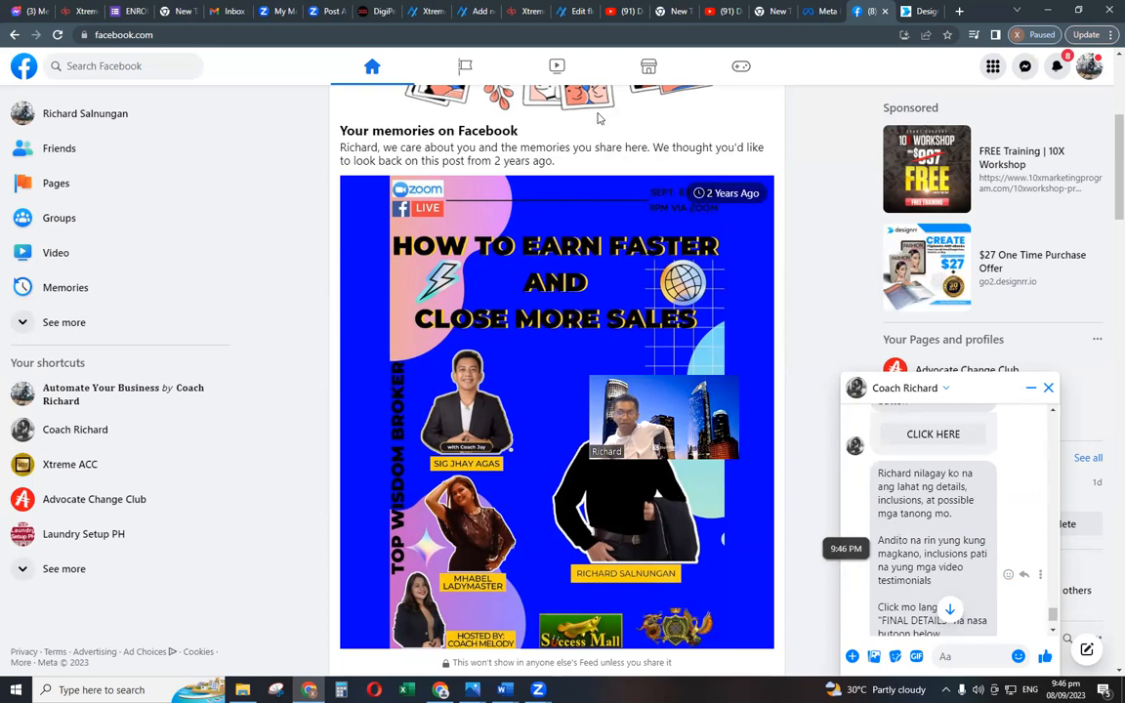
{"action": "left_click", "coordinate": [576, 11]}
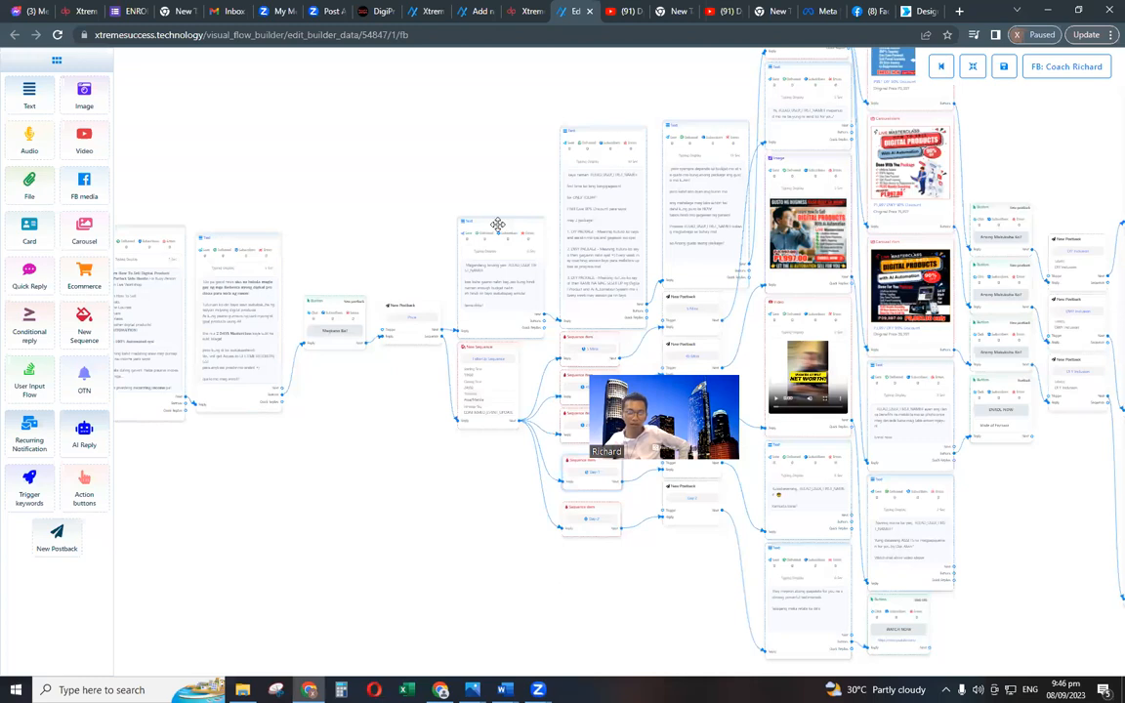
{"action": "scroll", "coordinate": [513, 200], "scroll_direction": "up", "scroll_amount": 4}
{"action": "left_click_drag", "start_coordinate": [316, 242], "coordinate": [517, 234]}
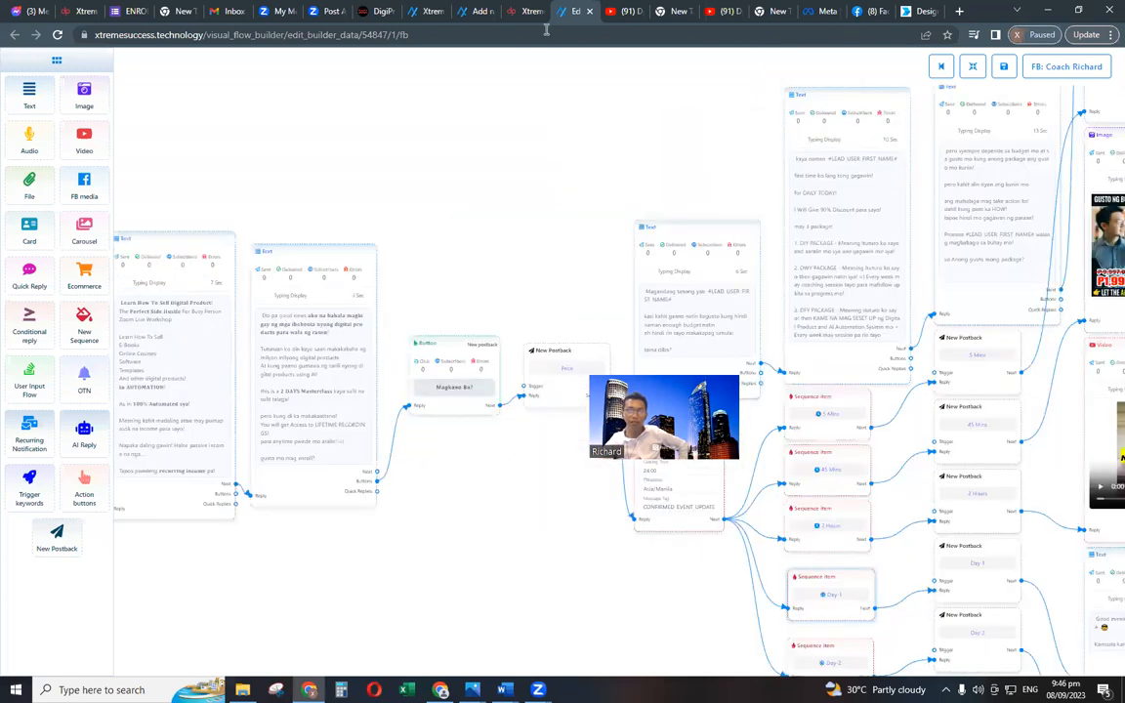
In the New Flow (Digi) flow builder, check the settings of the text message that follows the Click Here (LInk Digi) postback.
{"action": "left_click", "coordinate": [479, 13]}
{"action": "left_click_drag", "start_coordinate": [404, 514], "coordinate": [467, 533]}
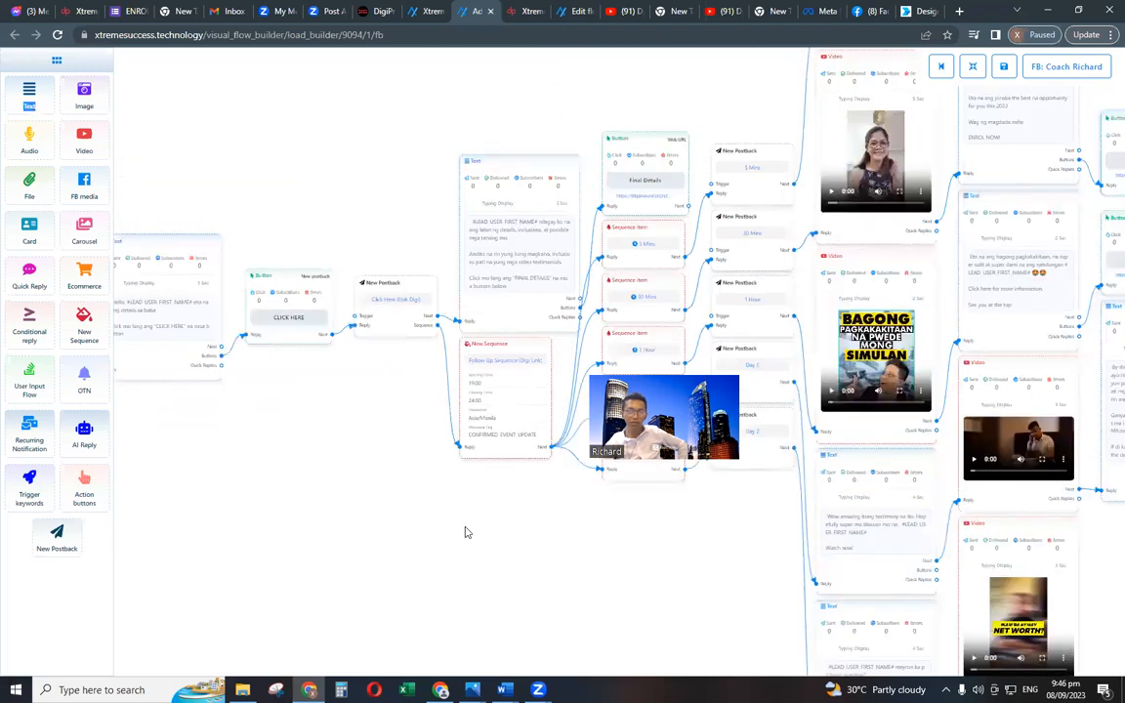
{"action": "scroll", "coordinate": [466, 524], "scroll_direction": "up", "scroll_amount": 2}
{"action": "scroll", "coordinate": [529, 309], "scroll_direction": "up", "scroll_amount": 3}
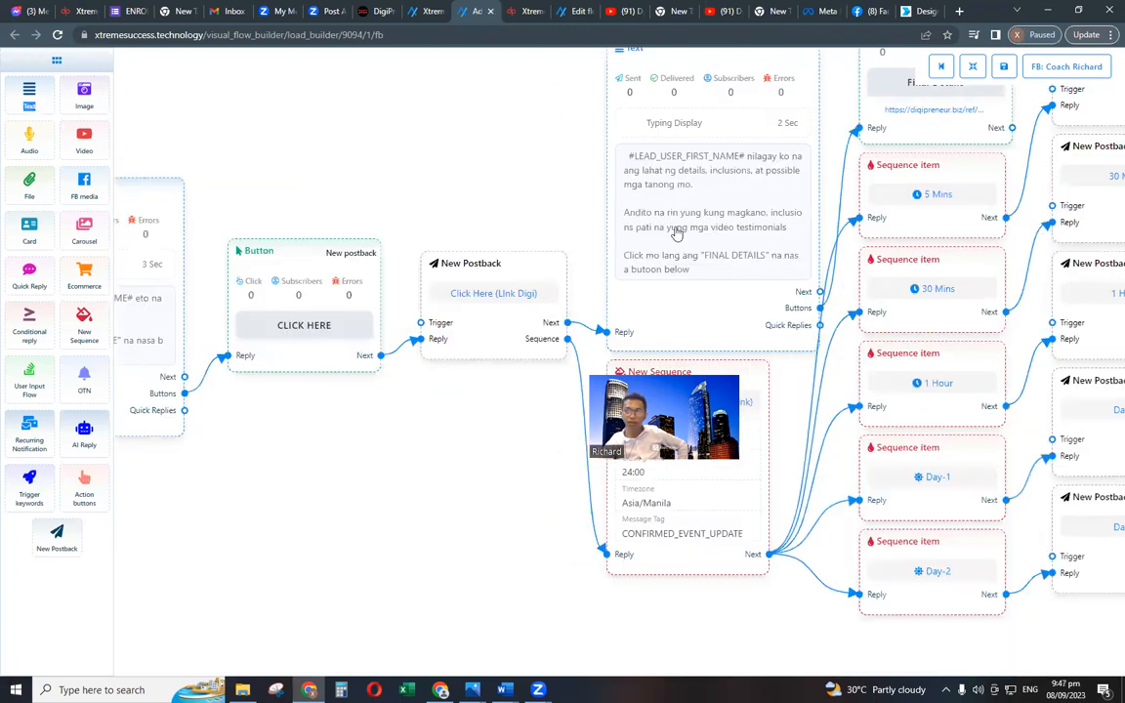
{"action": "left_click", "coordinate": [677, 235]}
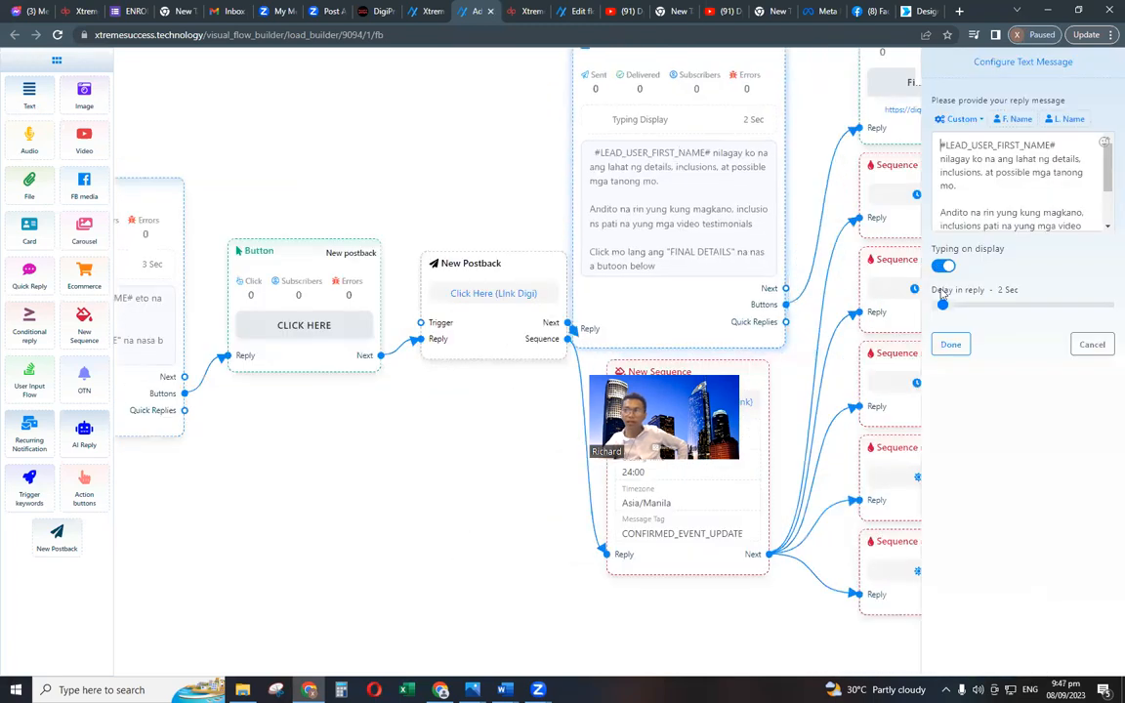
{"action": "left_click", "coordinate": [953, 343]}
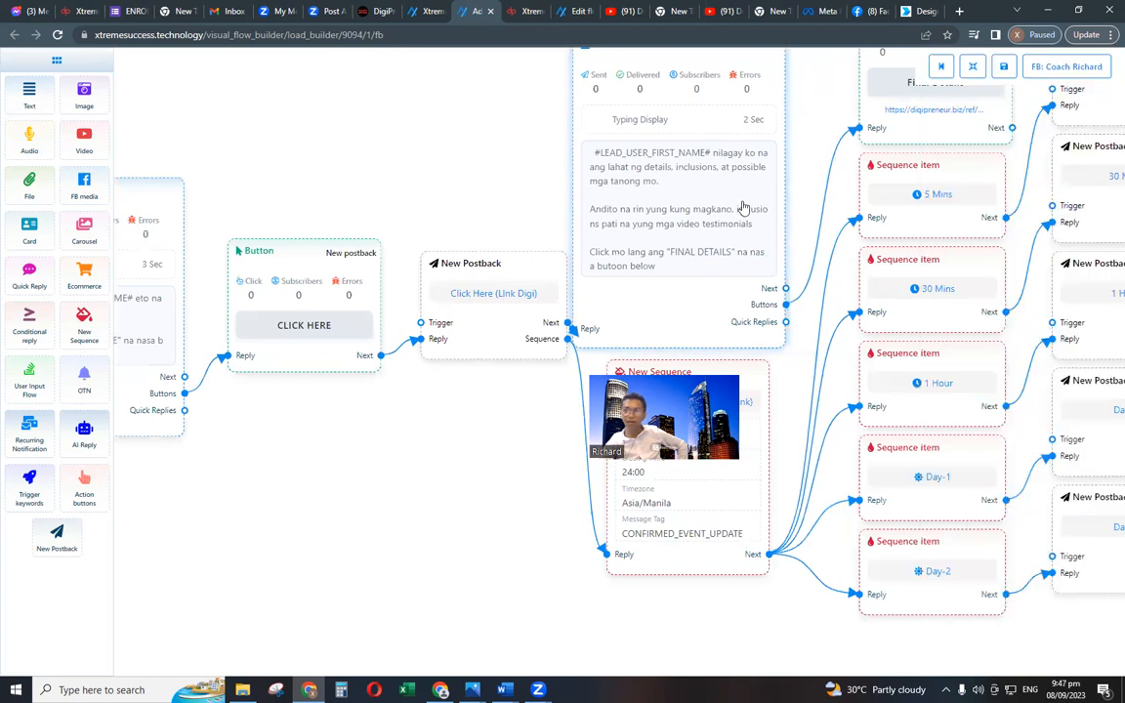
Move the Final Details Web URL button block closer to the text message it belongs to.
{"action": "left_click_drag", "start_coordinate": [793, 198], "coordinate": [777, 229]}
{"action": "left_click_drag", "start_coordinate": [900, 183], "coordinate": [869, 234]}
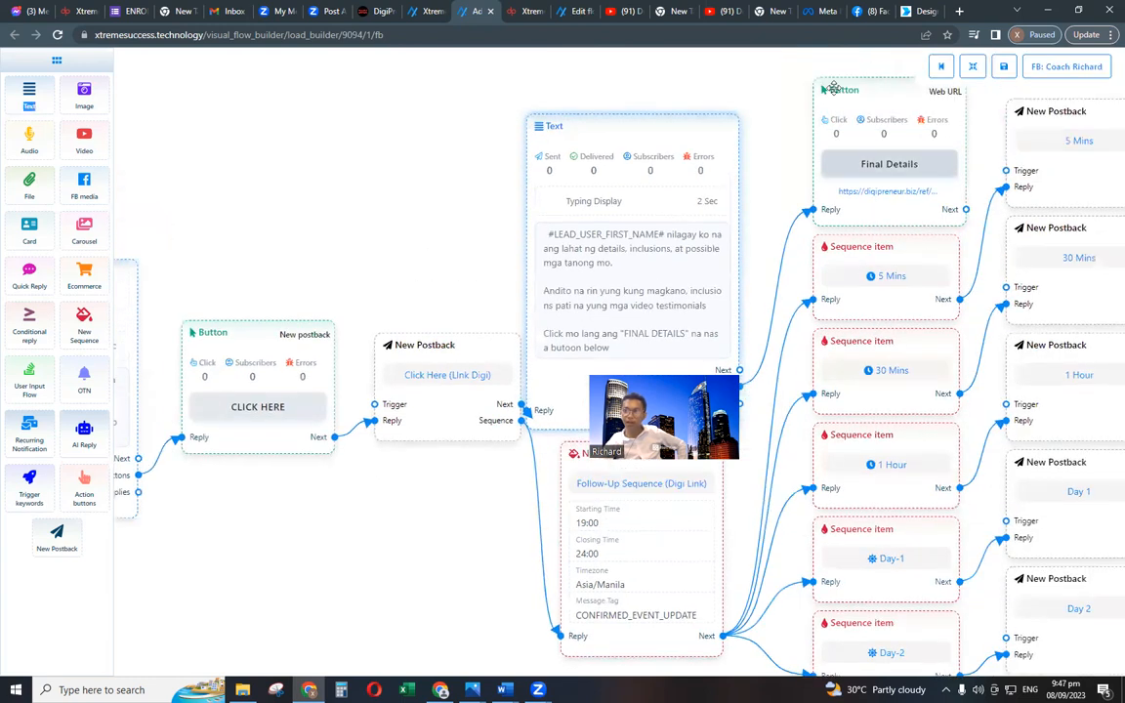
{"action": "left_click_drag", "start_coordinate": [821, 98], "coordinate": [735, 100]}
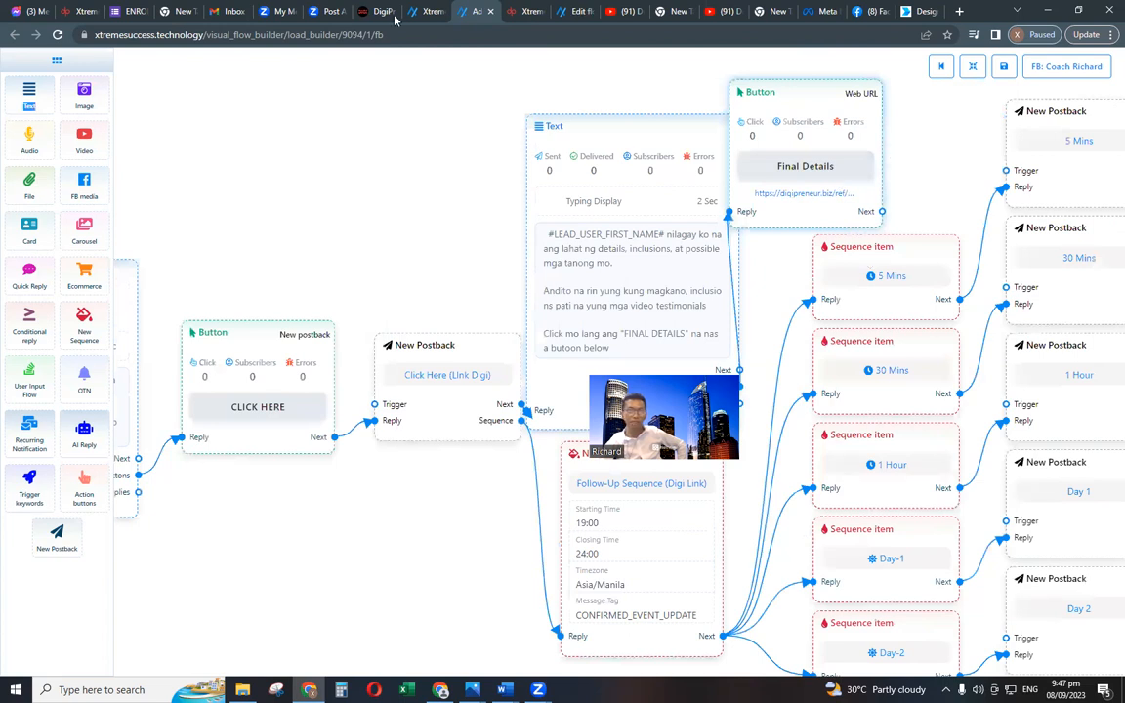
Return to the Facebook page chat and open the Final Details link below the bot's last message.
{"action": "left_click", "coordinate": [868, 11]}
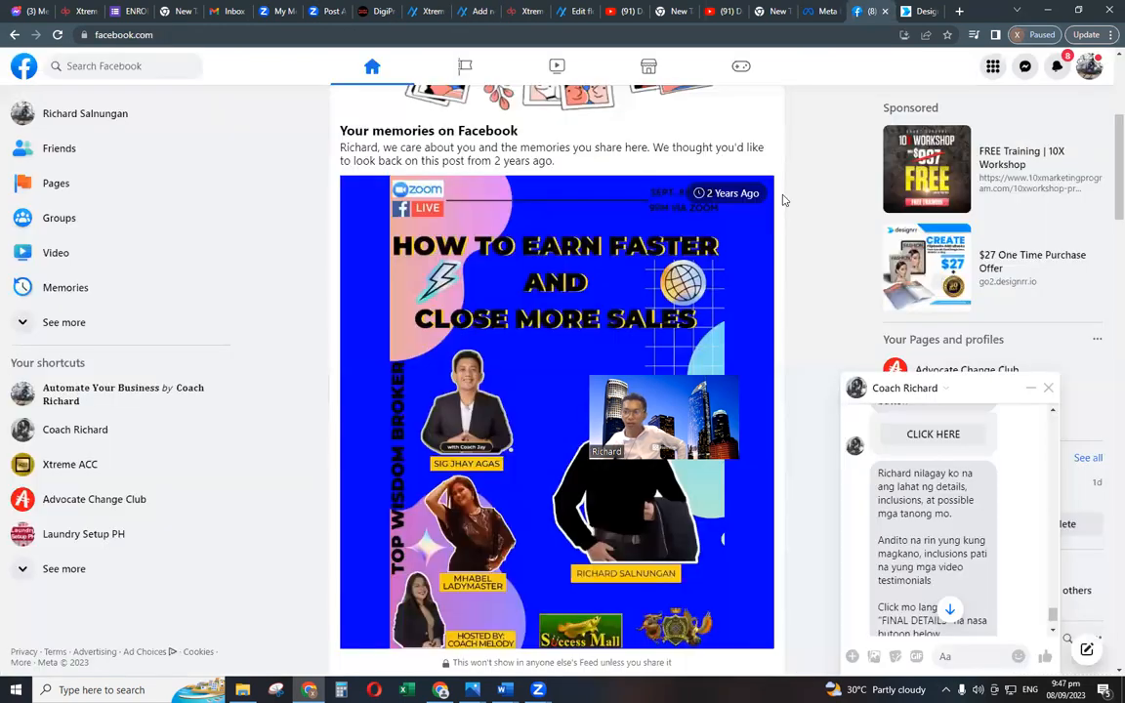
{"action": "scroll", "coordinate": [943, 527], "scroll_direction": "down", "scroll_amount": 5}
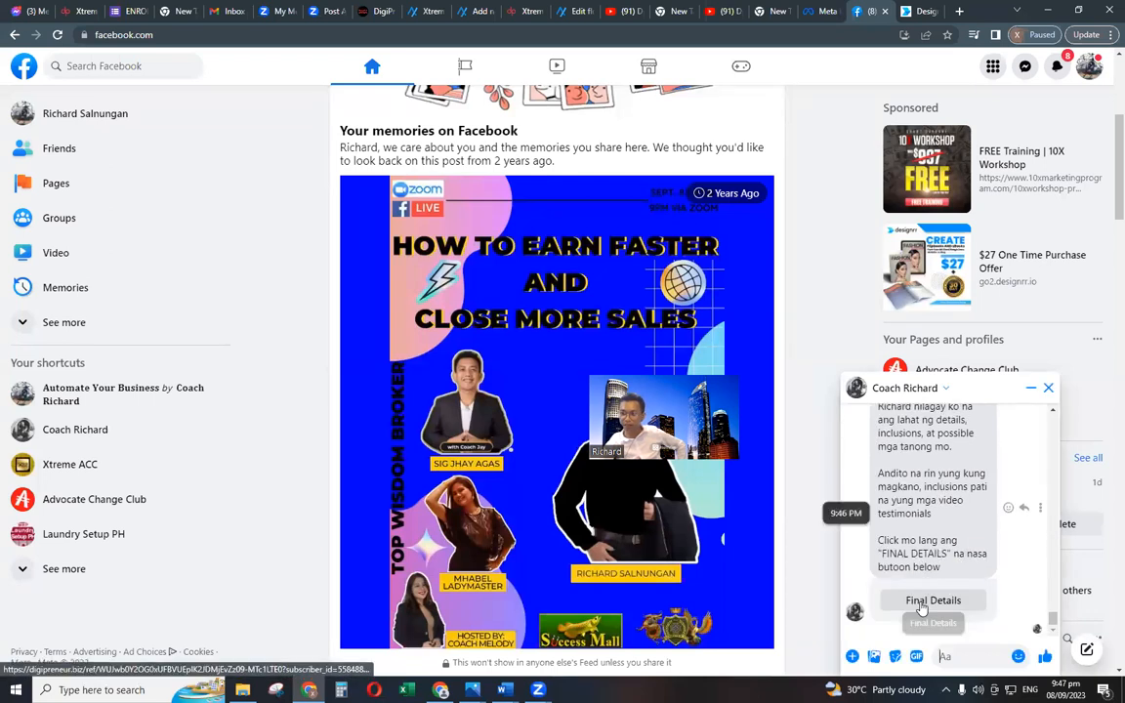
{"action": "left_click", "coordinate": [921, 605]}
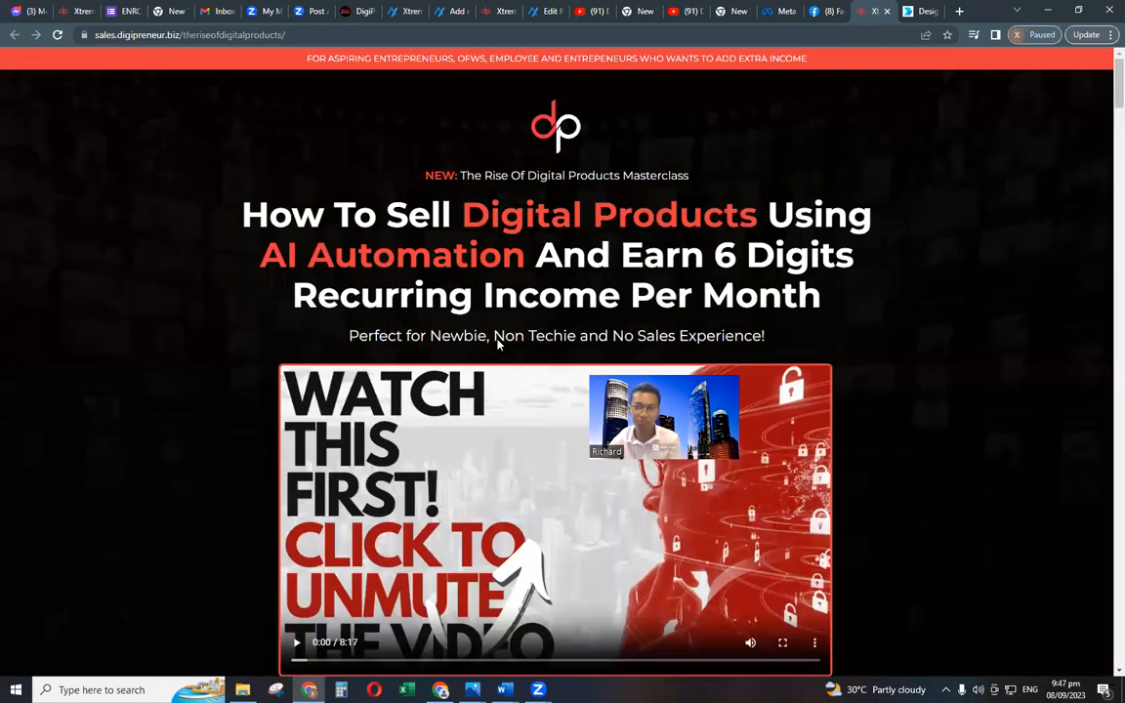
Look through the digital products sales page from the intro video past the inclusions and partner stories to the subscription choices.
{"action": "scroll", "coordinate": [497, 342], "scroll_direction": "down", "scroll_amount": 3}
{"action": "scroll", "coordinate": [500, 367], "scroll_direction": "down", "scroll_amount": 3}
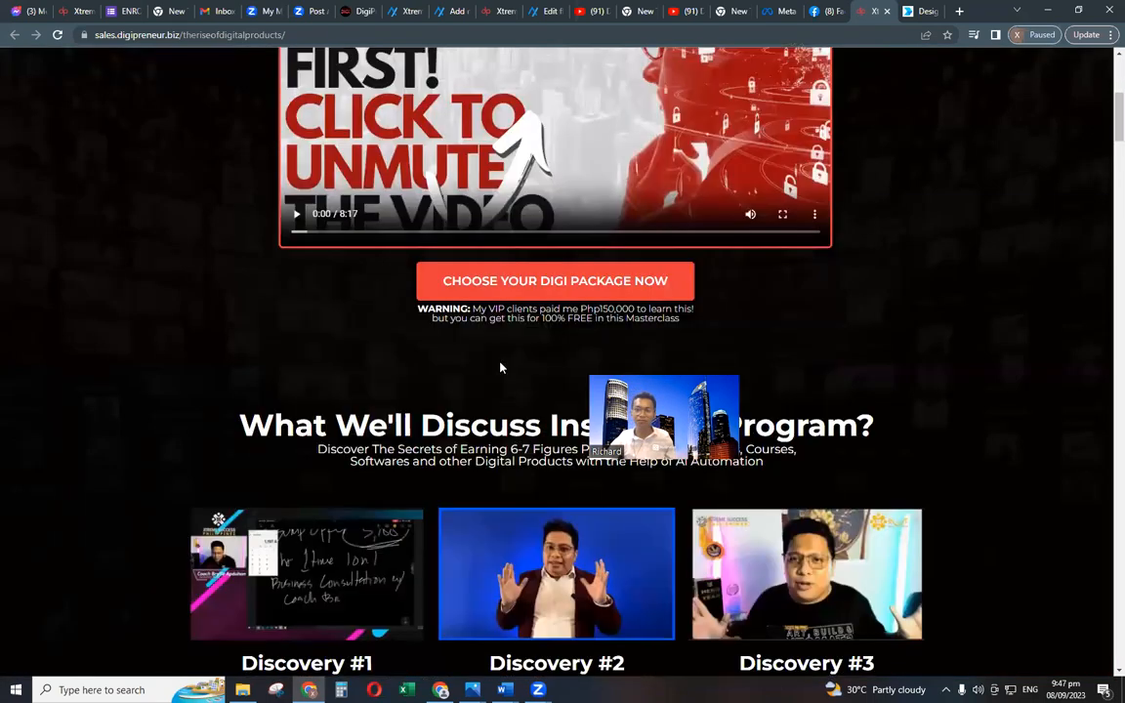
{"action": "scroll", "coordinate": [502, 366], "scroll_direction": "down", "scroll_amount": 3}
{"action": "scroll", "coordinate": [1105, 244], "scroll_direction": "down", "scroll_amount": 1}
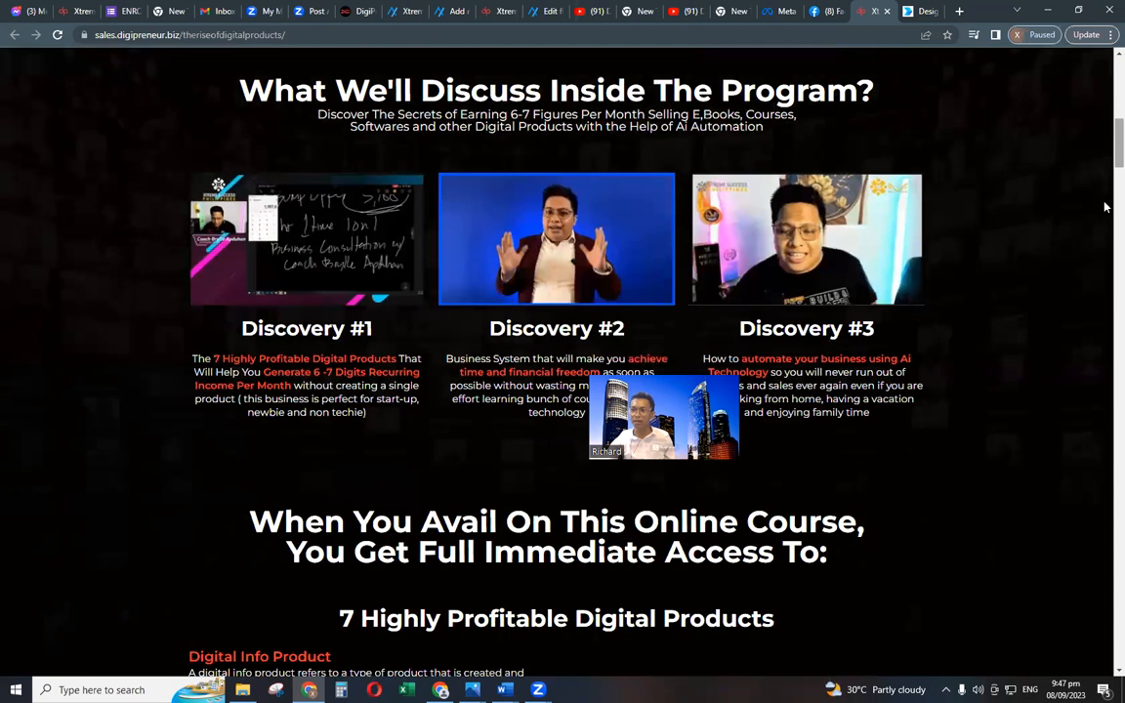
{"action": "scroll", "coordinate": [1105, 342], "scroll_direction": "down", "scroll_amount": 10}
{"action": "scroll", "coordinate": [1105, 390], "scroll_direction": "down", "scroll_amount": 8}
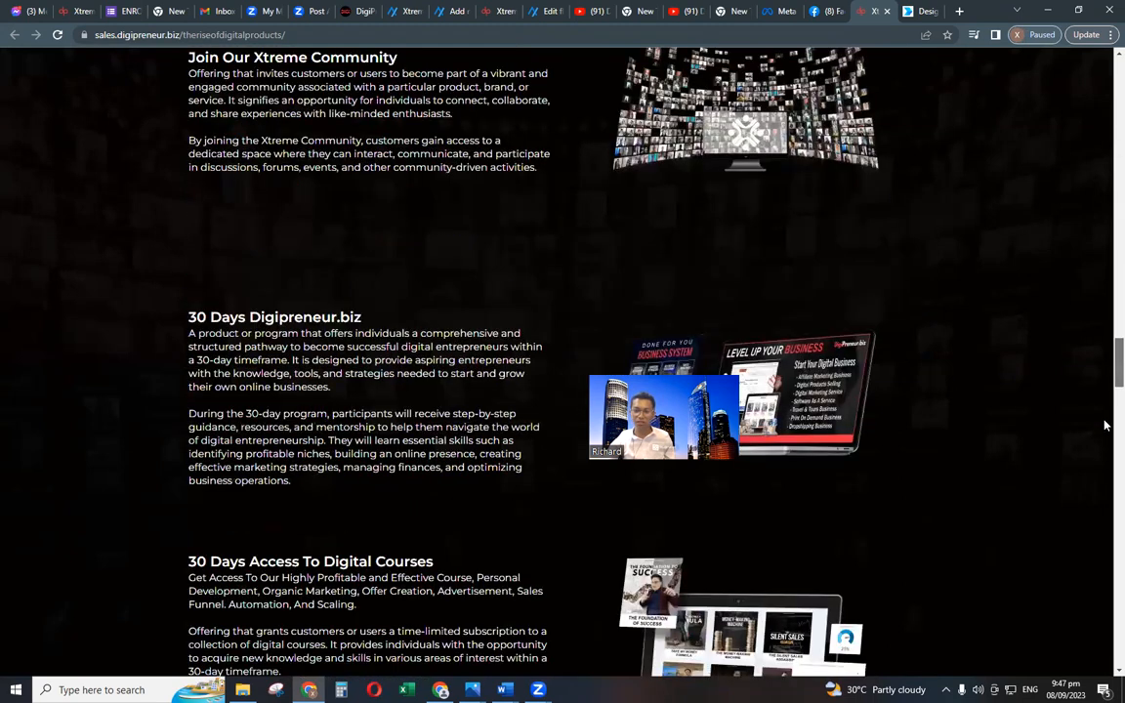
{"action": "scroll", "coordinate": [1105, 528], "scroll_direction": "down", "scroll_amount": 10}
{"action": "scroll", "coordinate": [1105, 562], "scroll_direction": "down", "scroll_amount": 5}
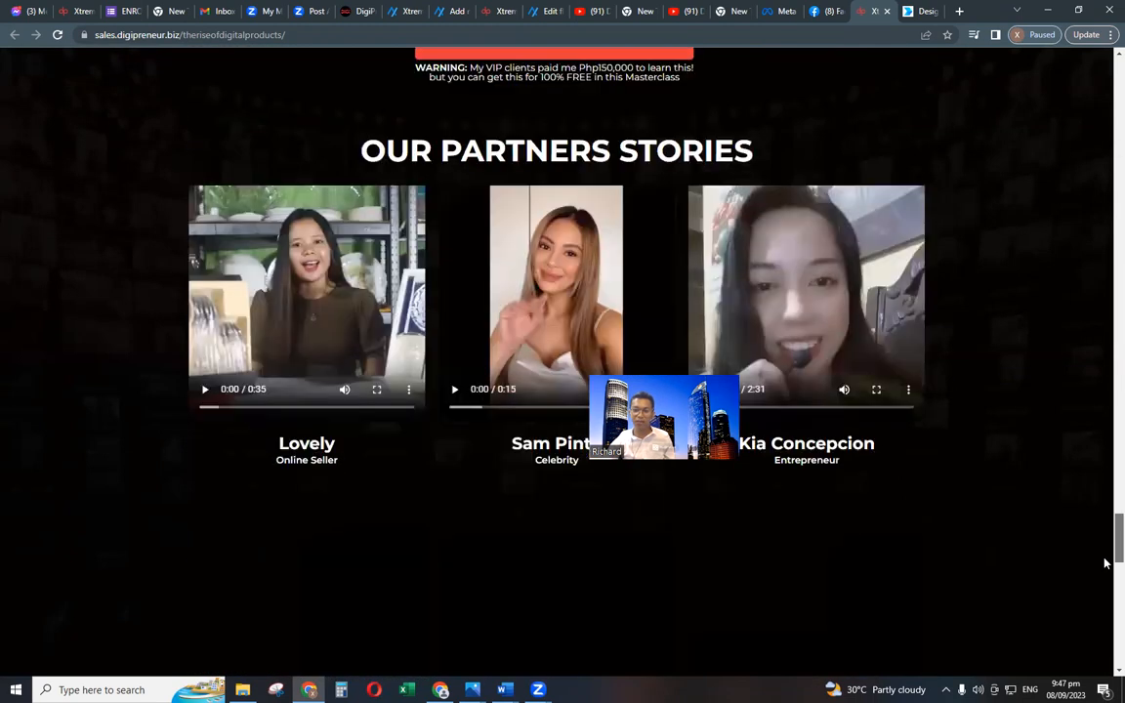
{"action": "scroll", "coordinate": [1104, 606], "scroll_direction": "down", "scroll_amount": 5}
{"action": "scroll", "coordinate": [361, 408], "scroll_direction": "down", "scroll_amount": 2}
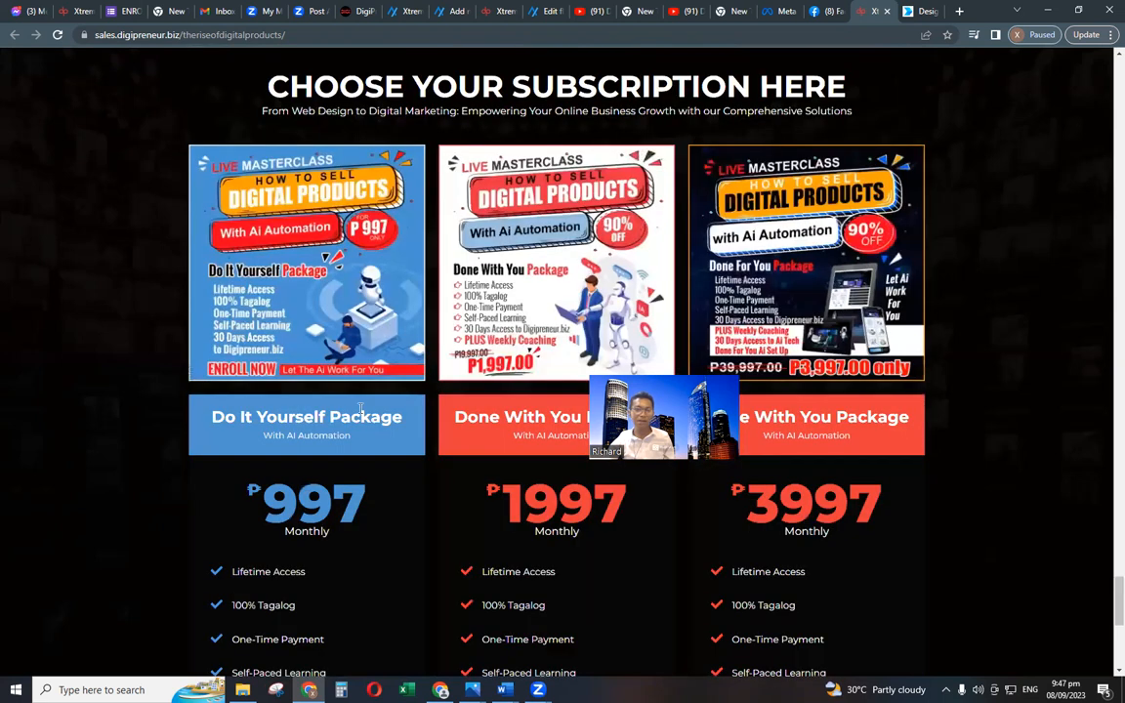
Compare the inclusions of the three subscription packages and open the checkout of the Do It Yourself Package.
{"action": "scroll", "coordinate": [400, 375], "scroll_direction": "down", "scroll_amount": 1}
{"action": "scroll", "coordinate": [399, 374], "scroll_direction": "down", "scroll_amount": 5}
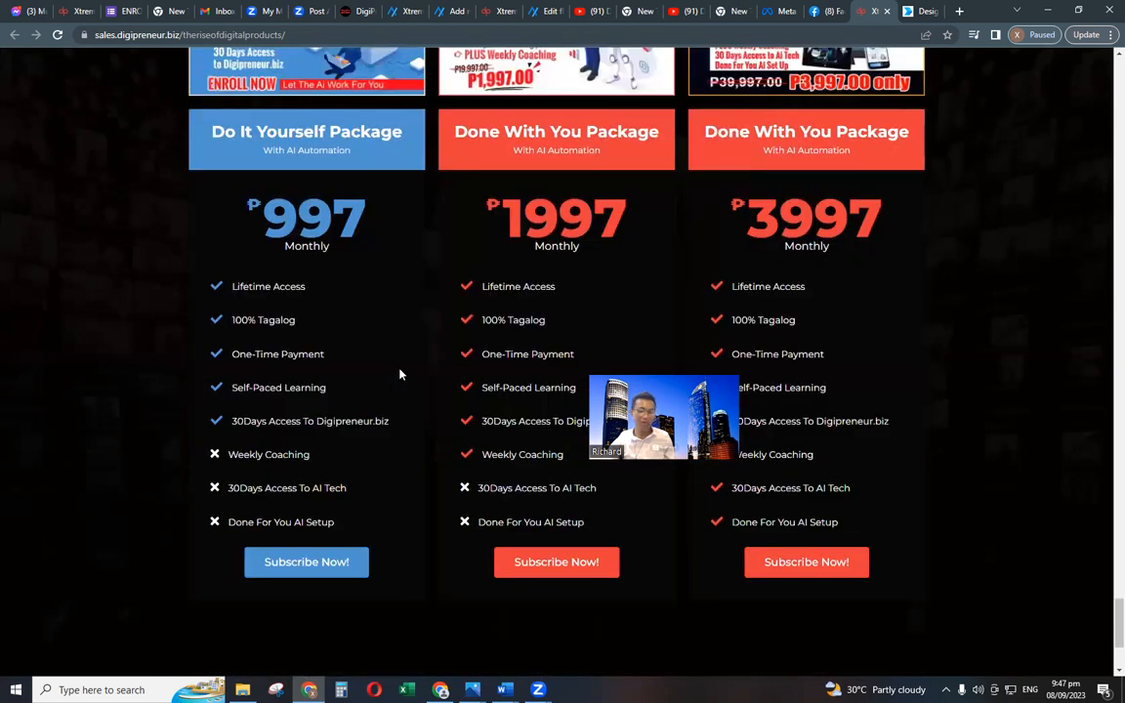
{"action": "scroll", "coordinate": [400, 374], "scroll_direction": "down", "scroll_amount": 1}
{"action": "scroll", "coordinate": [399, 375], "scroll_direction": "up", "scroll_amount": 1}
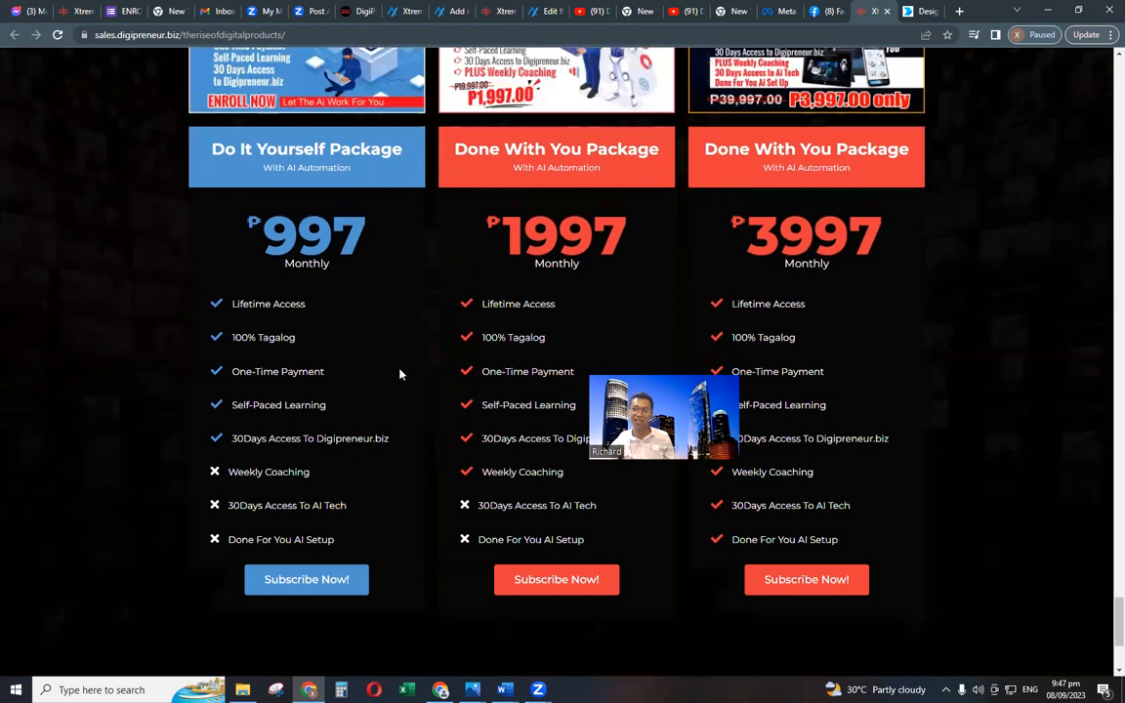
{"action": "scroll", "coordinate": [396, 381], "scroll_direction": "down", "scroll_amount": 1}
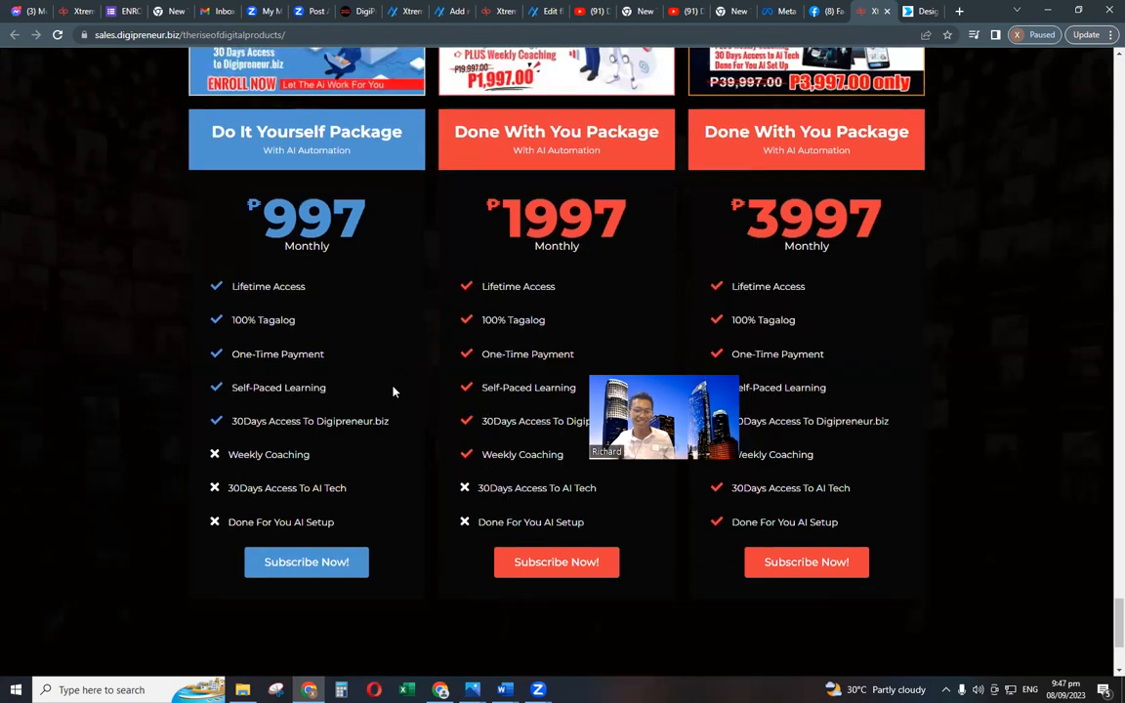
{"action": "scroll", "coordinate": [310, 357], "scroll_direction": "down", "scroll_amount": 4}
{"action": "left_click", "coordinate": [316, 347]}
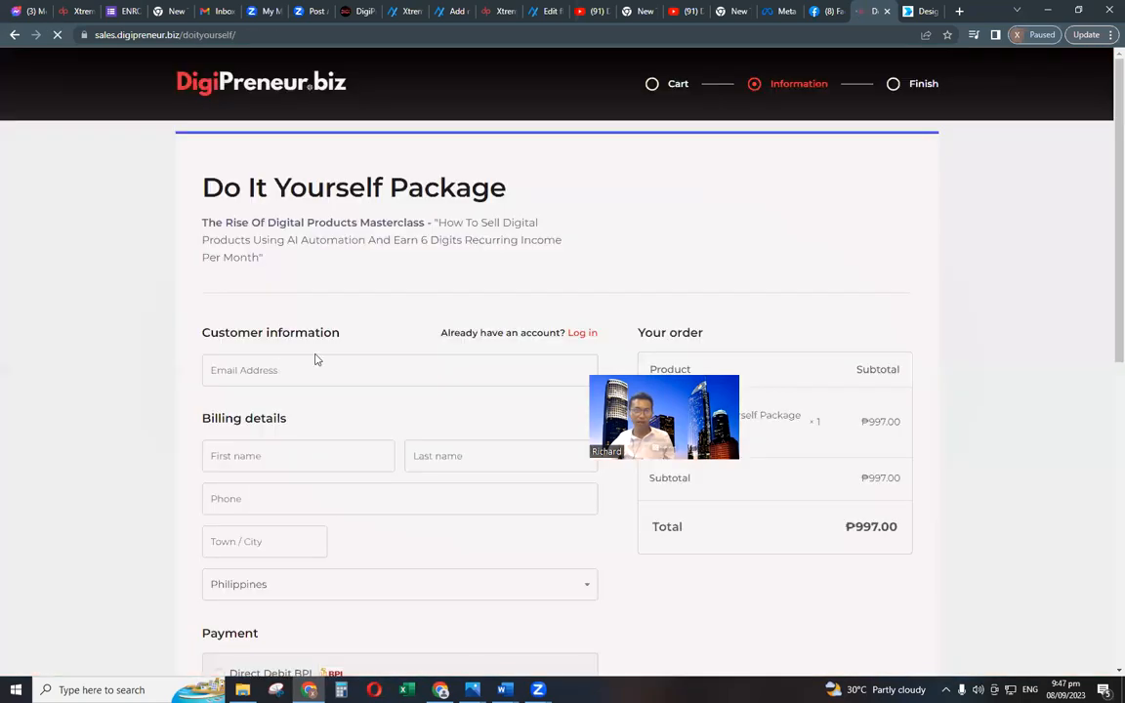
Review the Do It Yourself Package checkout, from the customer and billing fields through the payment methods to the order placement.
{"action": "scroll", "coordinate": [310, 252], "scroll_direction": "down", "scroll_amount": 2}
{"action": "scroll", "coordinate": [308, 98], "scroll_direction": "down", "scroll_amount": 2}
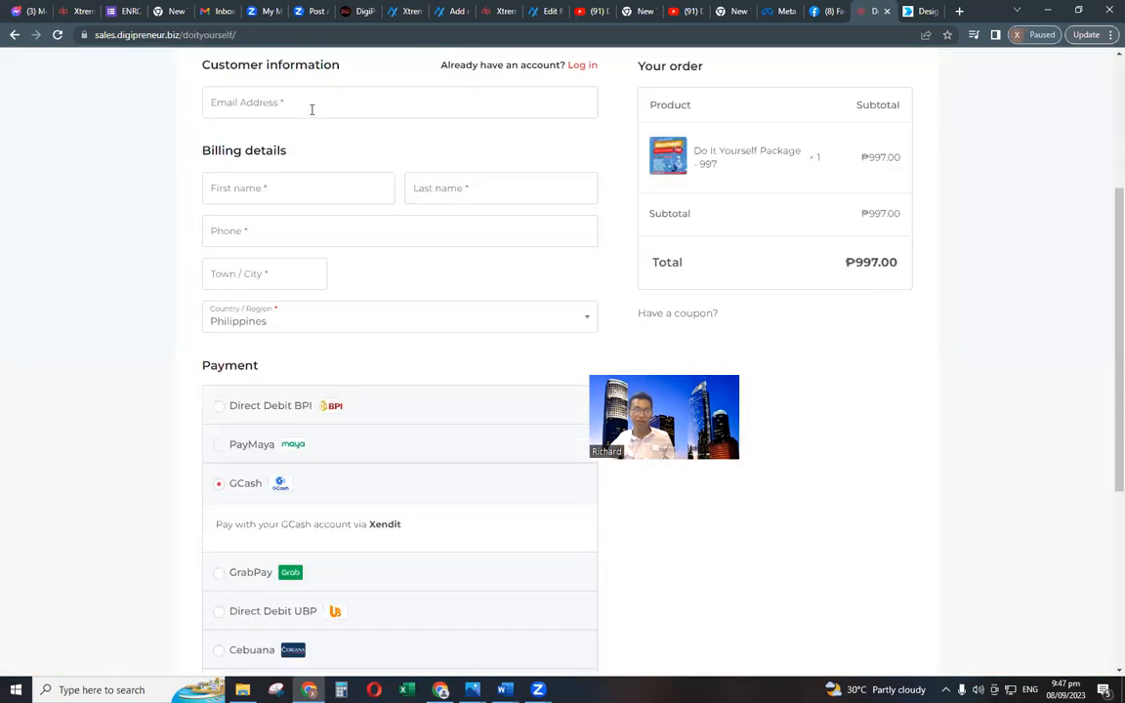
{"action": "scroll", "coordinate": [300, 438], "scroll_direction": "down", "scroll_amount": 1}
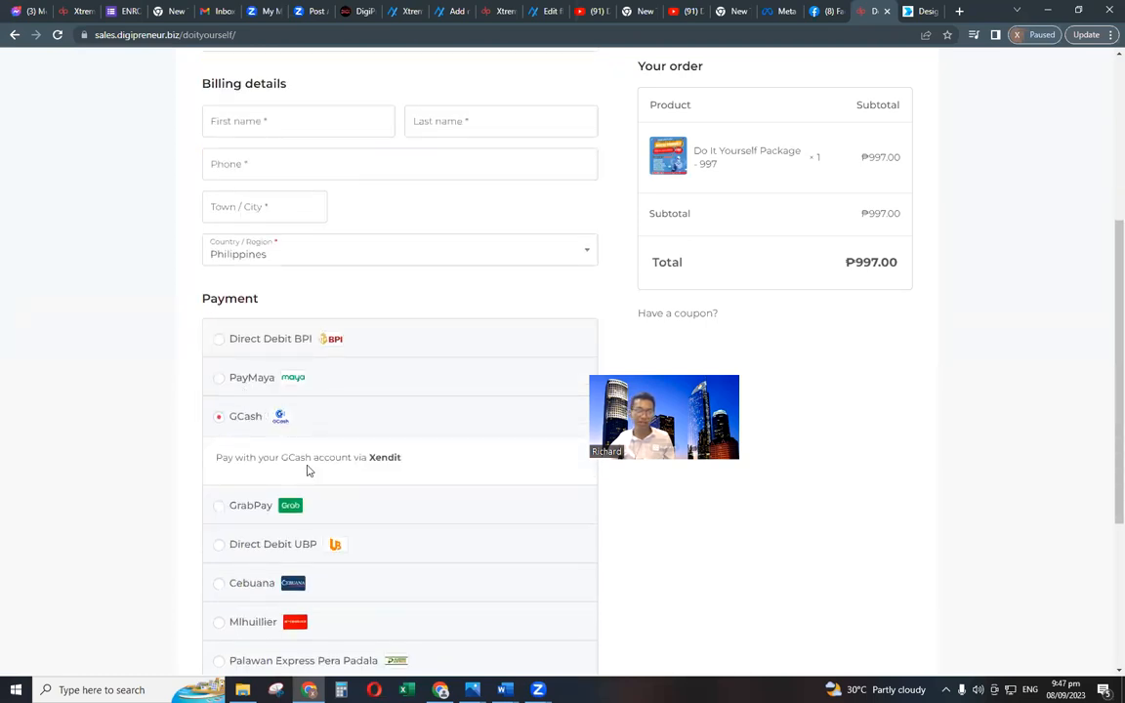
{"action": "scroll", "coordinate": [313, 439], "scroll_direction": "down", "scroll_amount": 2}
{"action": "scroll", "coordinate": [299, 543], "scroll_direction": "down", "scroll_amount": 1}
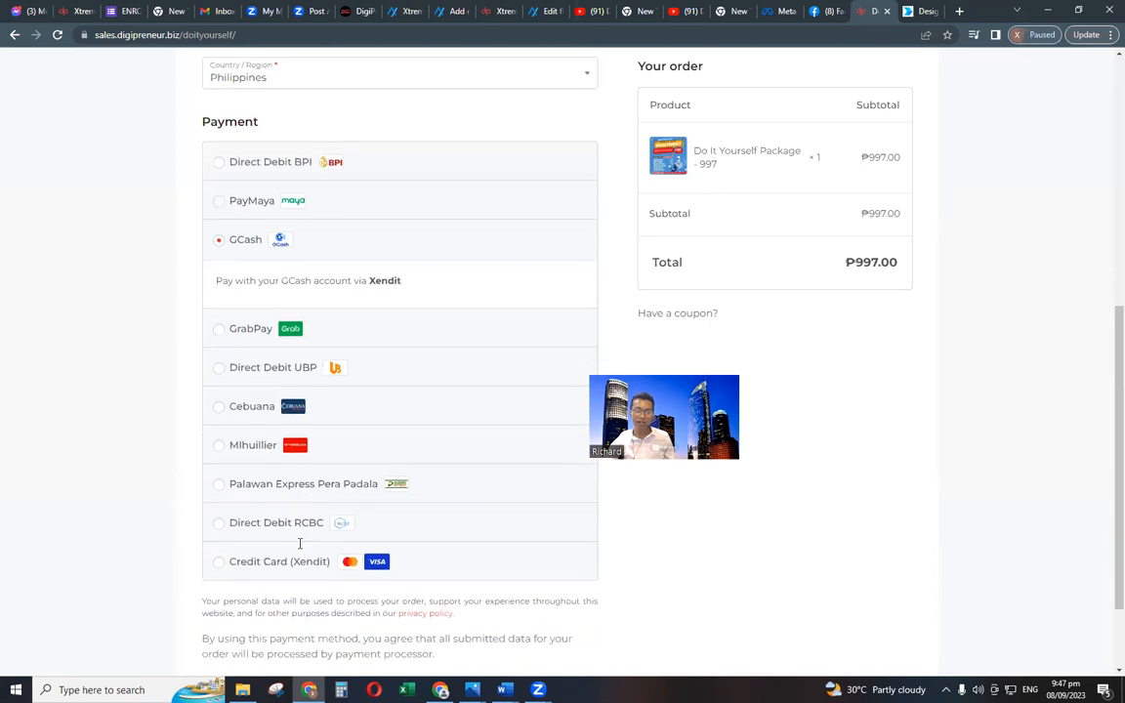
{"action": "scroll", "coordinate": [420, 589], "scroll_direction": "down", "scroll_amount": 2}
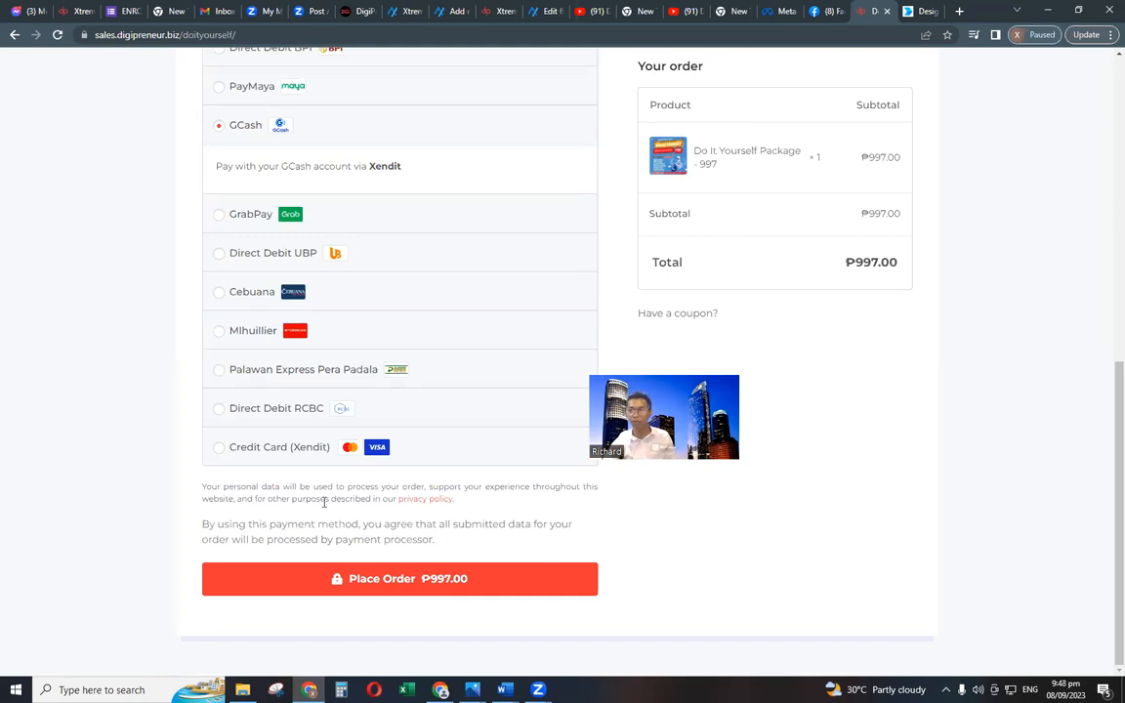
{"action": "left_click_drag", "start_coordinate": [1117, 457], "coordinate": [1118, 56]}
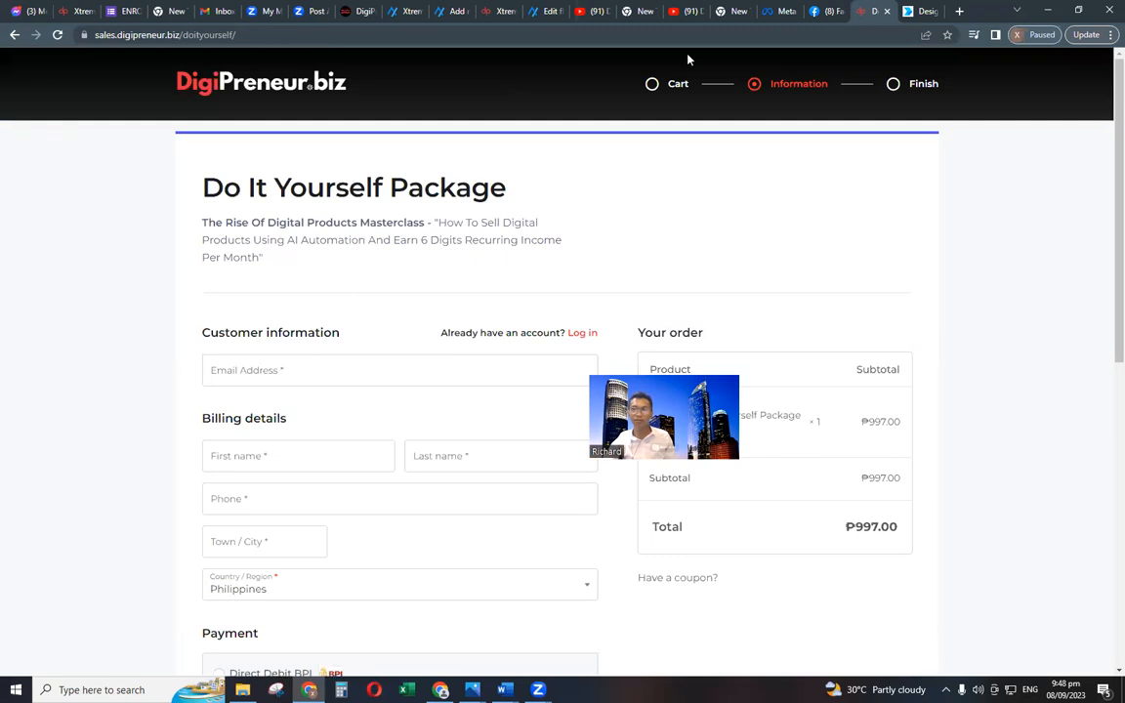
Switch to the DigiPreneur.biz affiliate dashboard and examine the balance, earnings overview and order chart.
{"action": "left_click", "coordinate": [344, 11]}
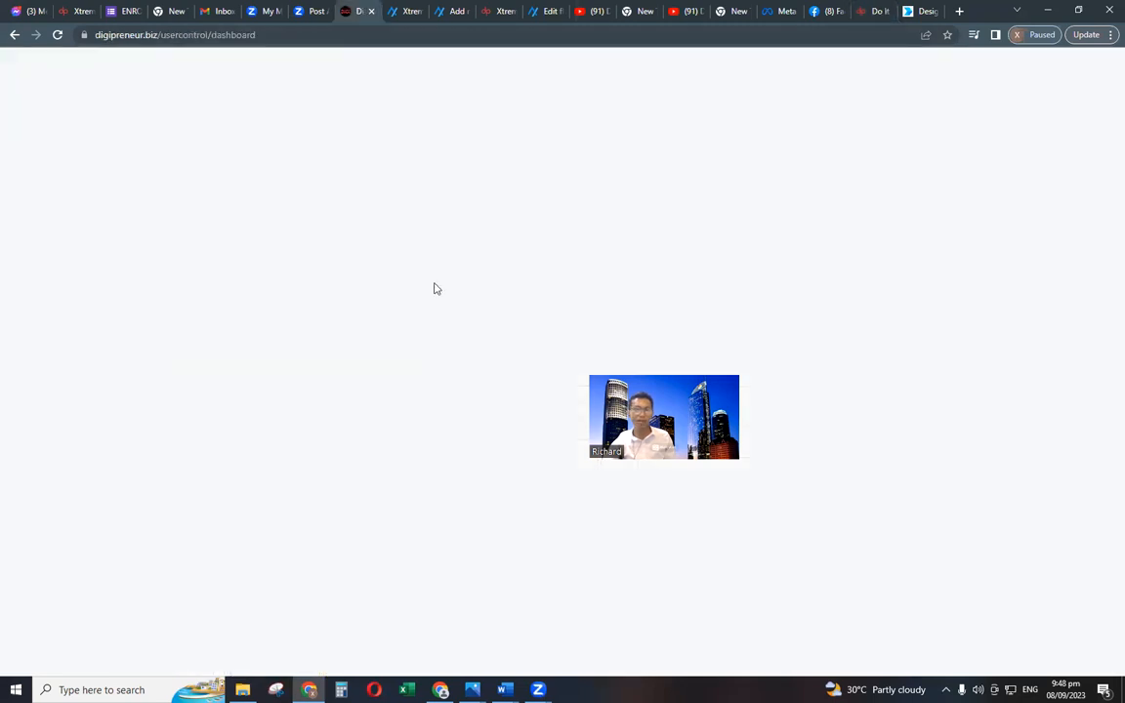
{"action": "scroll", "coordinate": [432, 290], "scroll_direction": "up", "scroll_amount": 4}
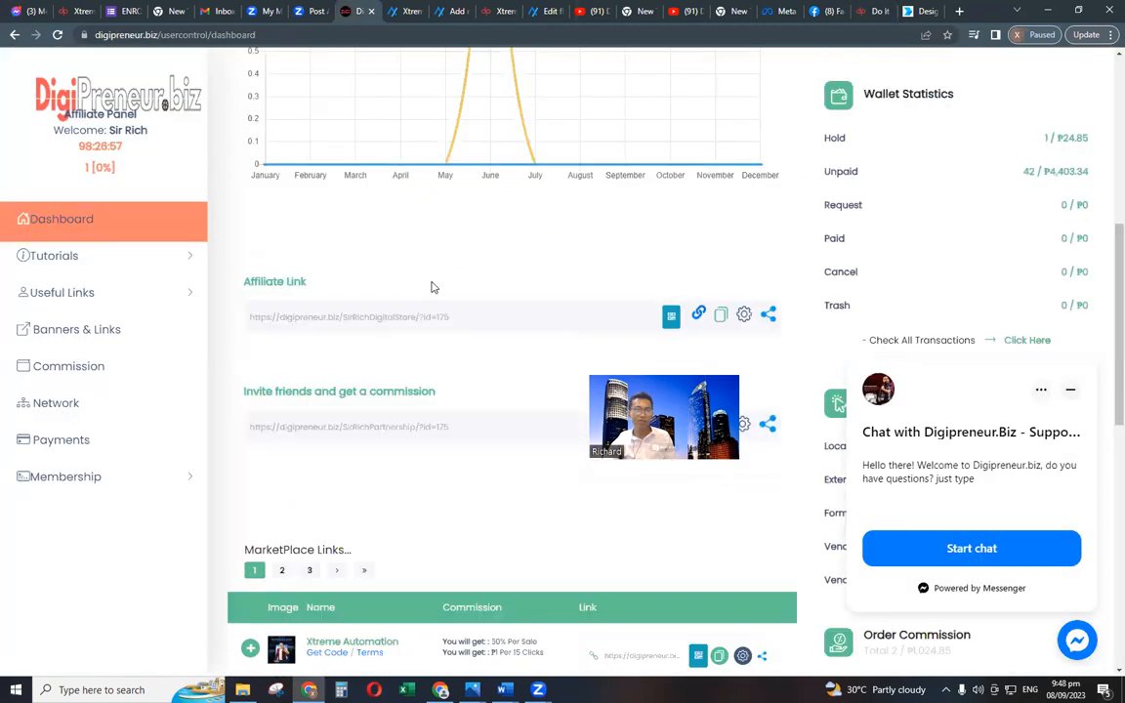
{"action": "scroll", "coordinate": [429, 287], "scroll_direction": "up", "scroll_amount": 3}
{"action": "scroll", "coordinate": [1105, 234], "scroll_direction": "up", "scroll_amount": 1}
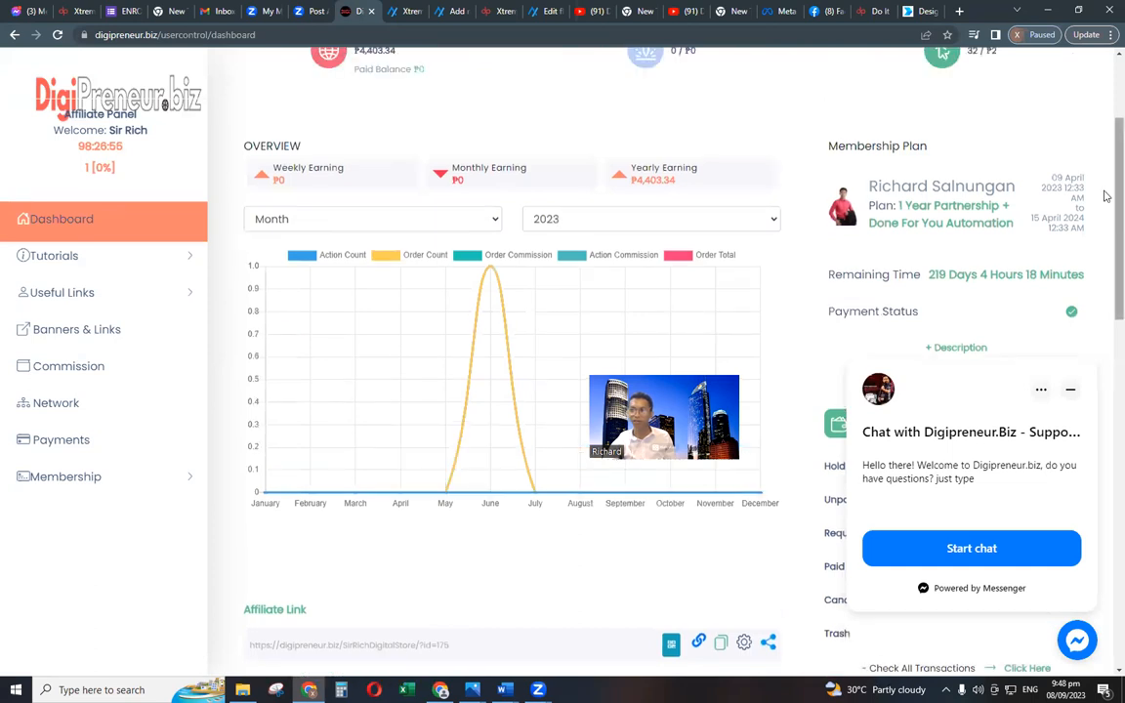
{"action": "scroll", "coordinate": [415, 226], "scroll_direction": "up", "scroll_amount": 3}
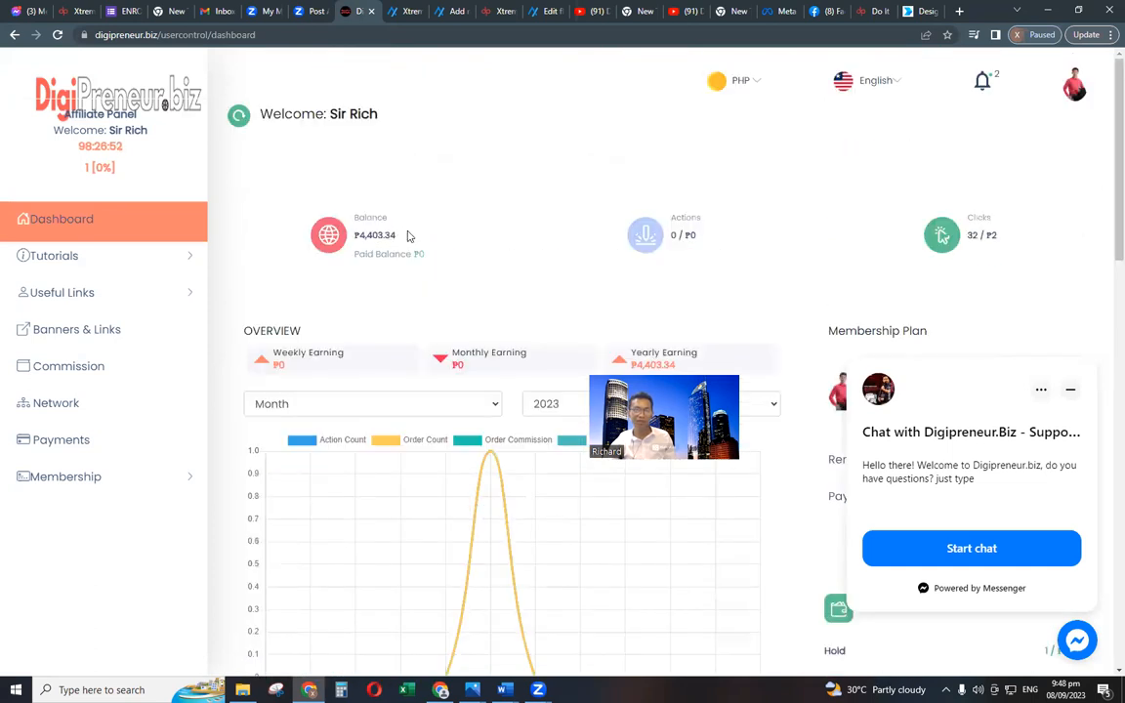
{"action": "left_click_drag", "start_coordinate": [398, 239], "coordinate": [426, 254]}
{"action": "left_click", "coordinate": [429, 249]}
{"action": "scroll", "coordinate": [435, 254], "scroll_direction": "down", "scroll_amount": 2}
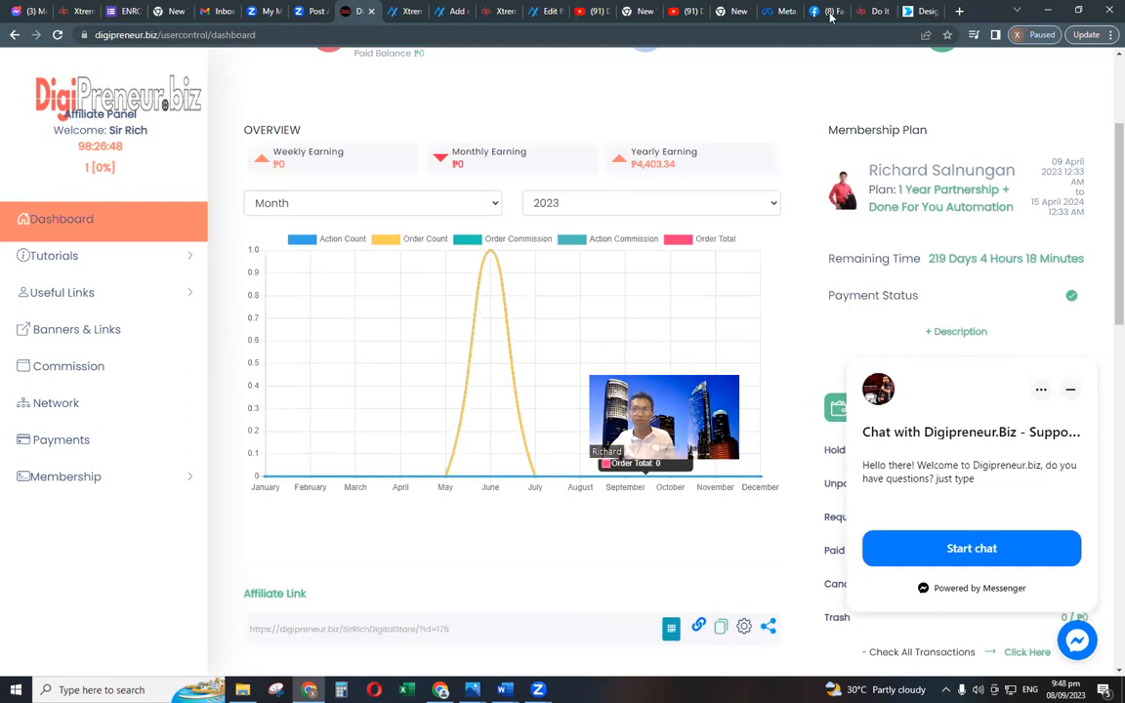
Switch to the Meta Business Suite inbox and look through the broadcast messages sent to the page's contacts.
{"action": "left_click", "coordinate": [778, 10]}
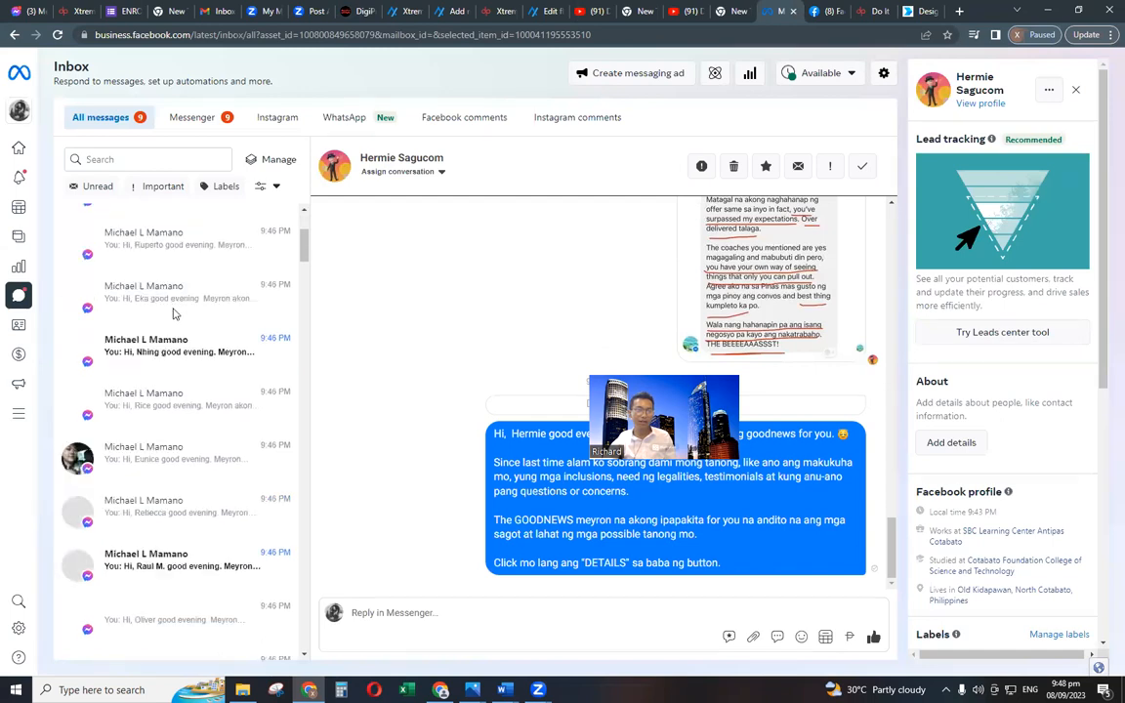
{"action": "scroll", "coordinate": [184, 350], "scroll_direction": "down", "scroll_amount": 5}
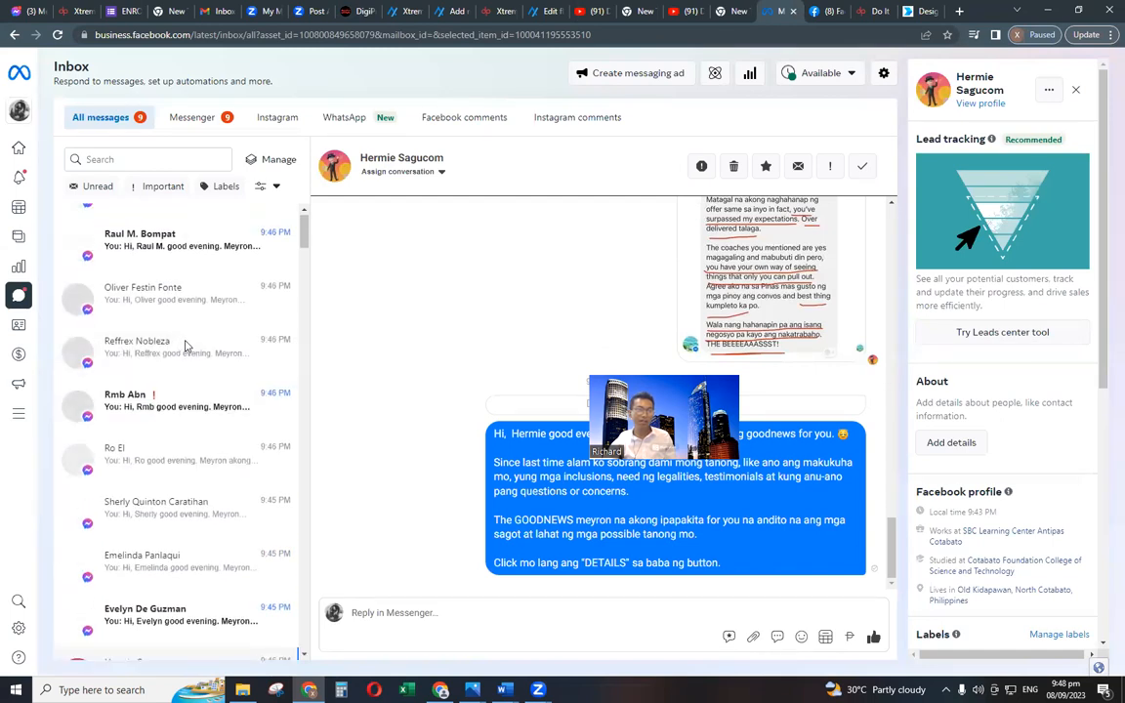
{"action": "scroll", "coordinate": [170, 303], "scroll_direction": "up", "scroll_amount": 5}
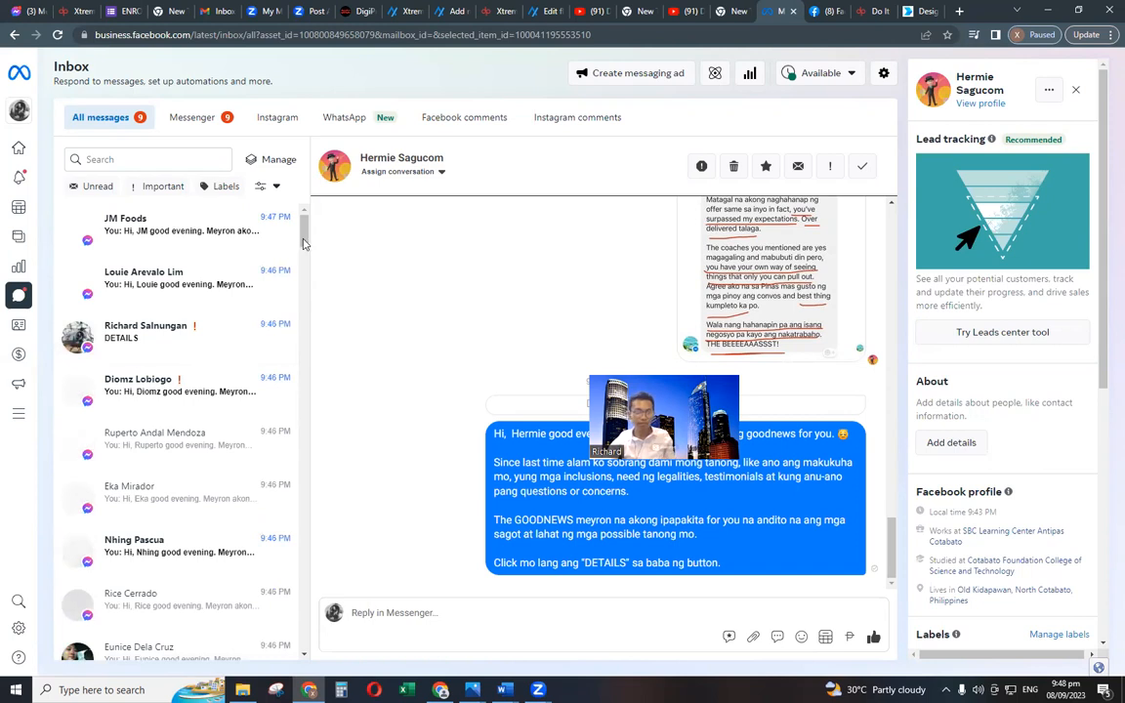
{"action": "scroll", "coordinate": [301, 321], "scroll_direction": "down", "scroll_amount": 5}
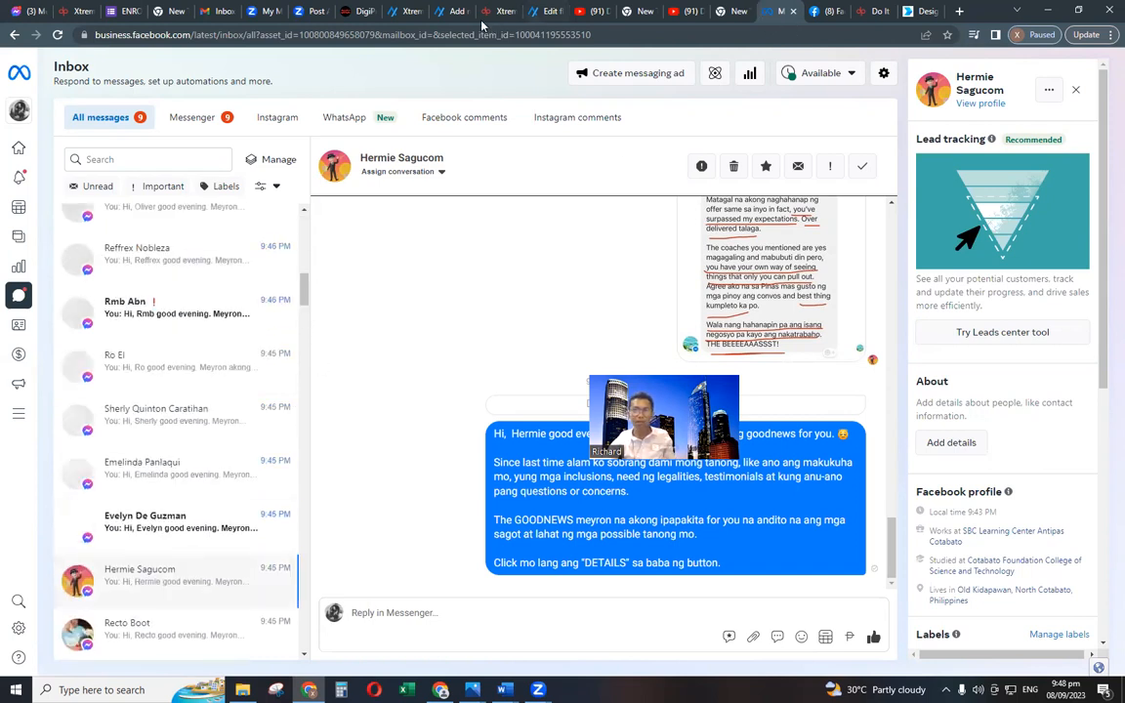
Switch to the visual flow builder and look over the digital products flow with its follow-up sequence and branches.
{"action": "left_click", "coordinate": [549, 14]}
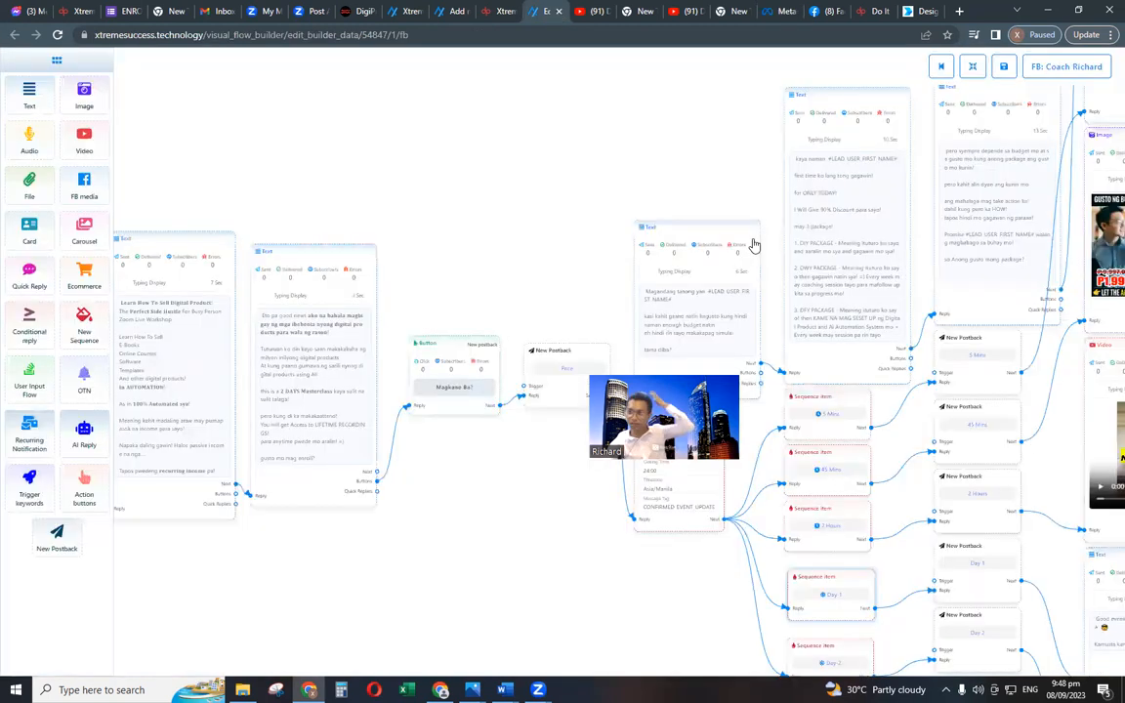
{"action": "left_click", "coordinate": [447, 11]}
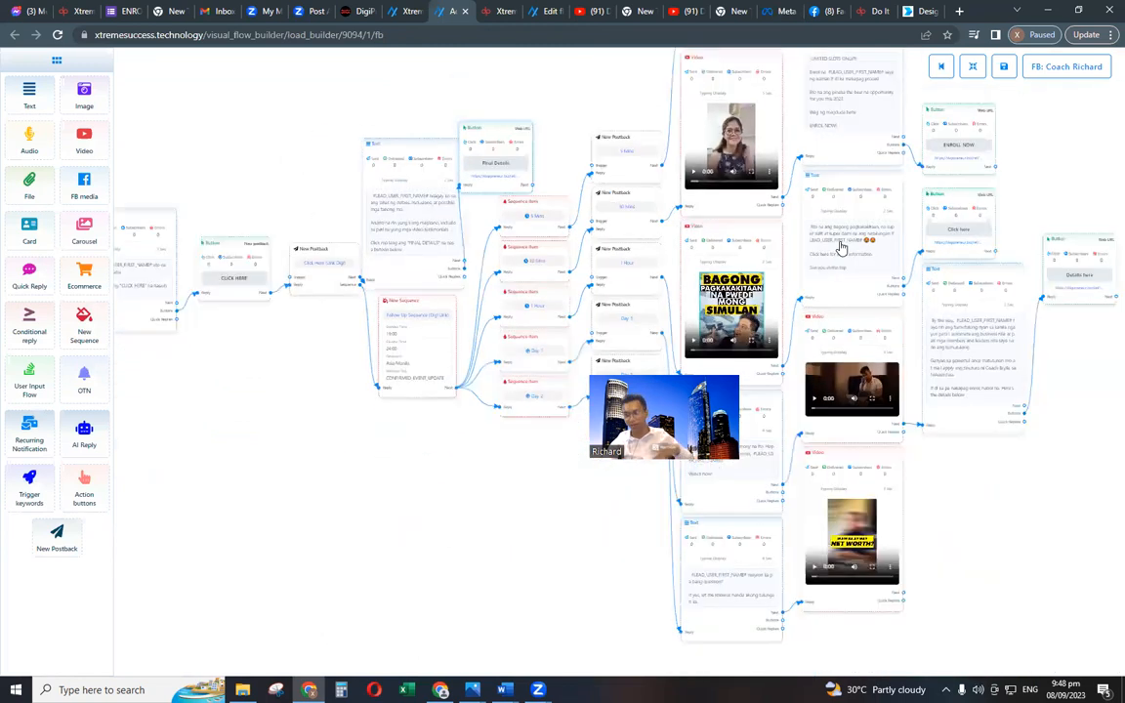
{"action": "left_click_drag", "start_coordinate": [489, 453], "coordinate": [346, 358]}
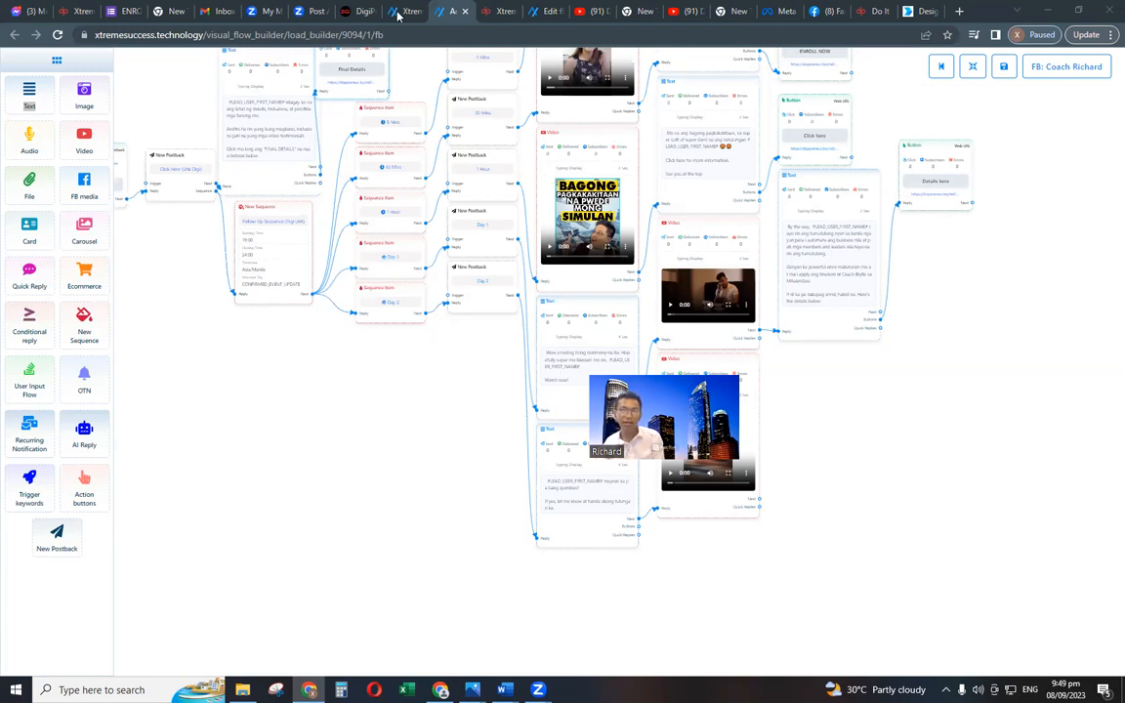
Open the Subscriber Manager and scan the page's Inbox folder with the Scan all subscribers option.
{"action": "key", "text": "ctrl+shift+Tab"}
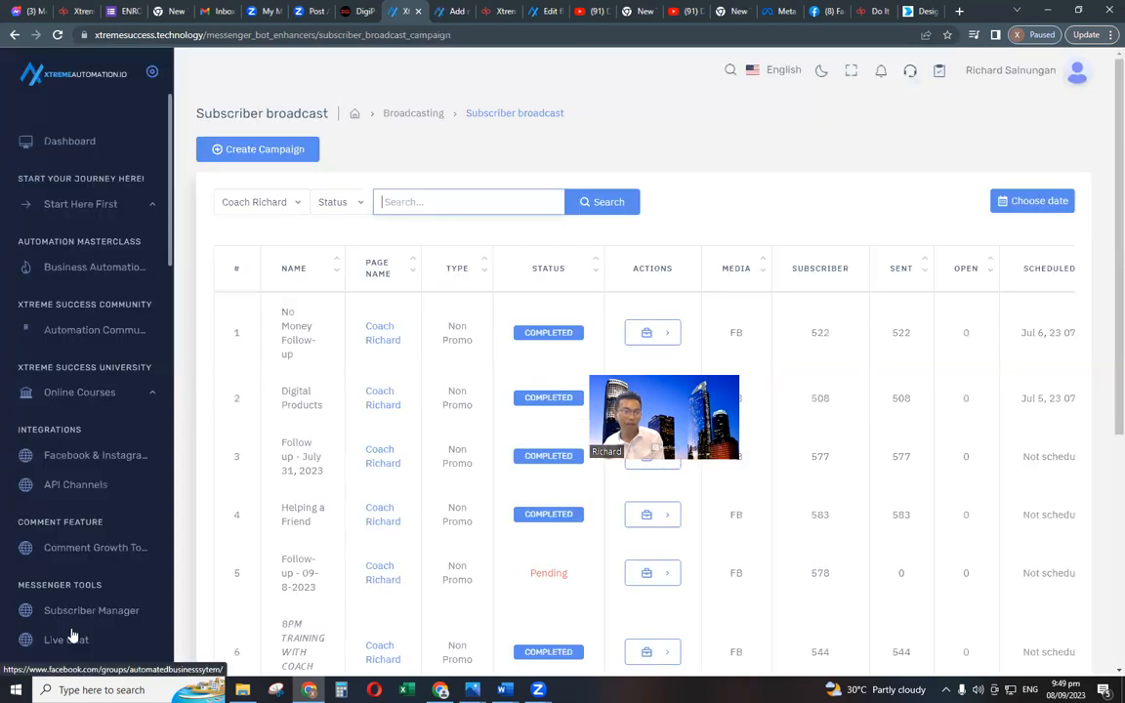
{"action": "left_click", "coordinate": [84, 613]}
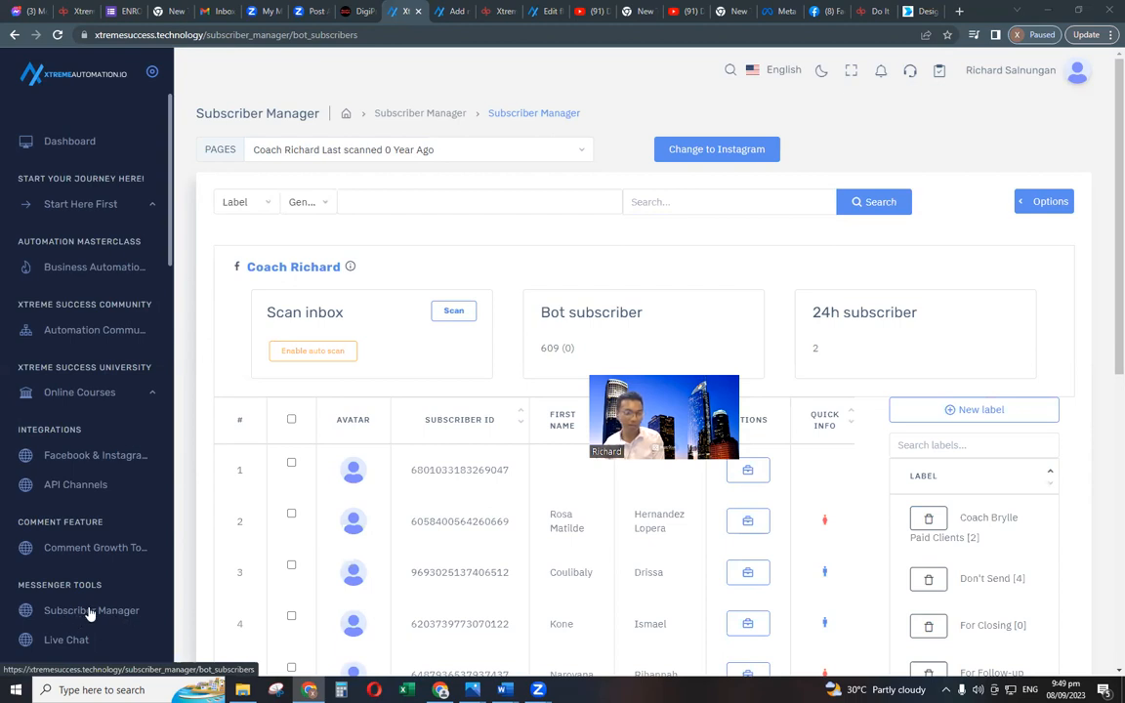
{"action": "scroll", "coordinate": [90, 484], "scroll_direction": "down", "scroll_amount": 2}
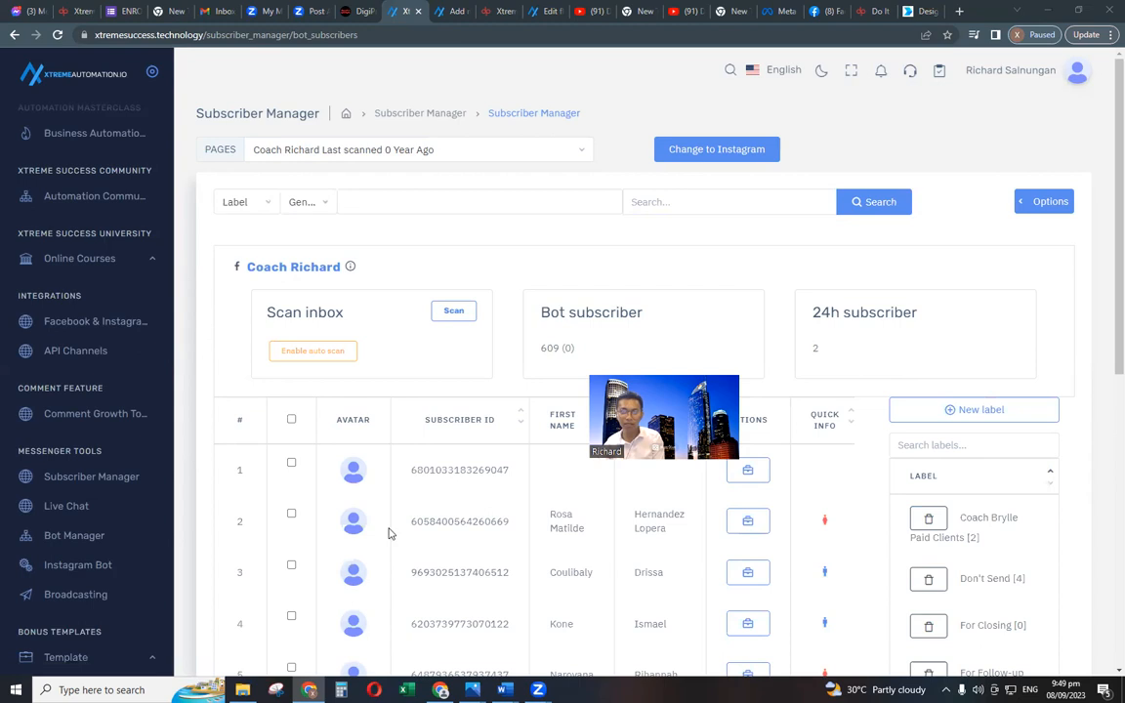
{"action": "scroll", "coordinate": [454, 250], "scroll_direction": "down", "scroll_amount": 1}
{"action": "left_click", "coordinate": [453, 250]}
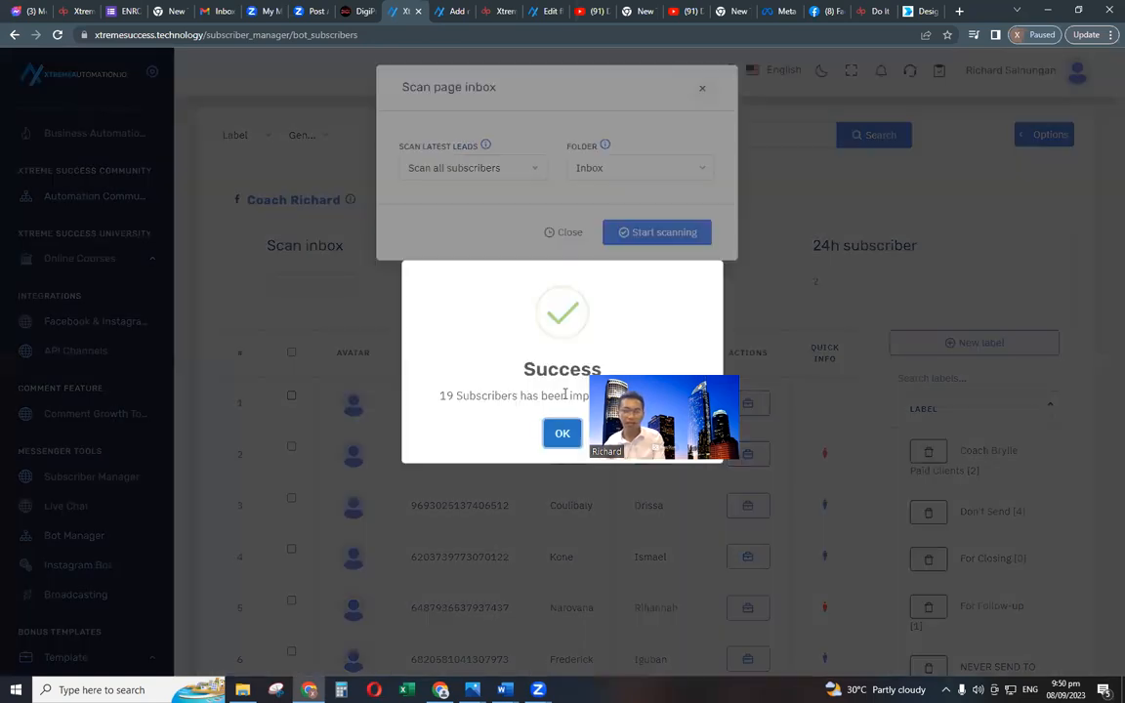
{"action": "left_click", "coordinate": [563, 434]}
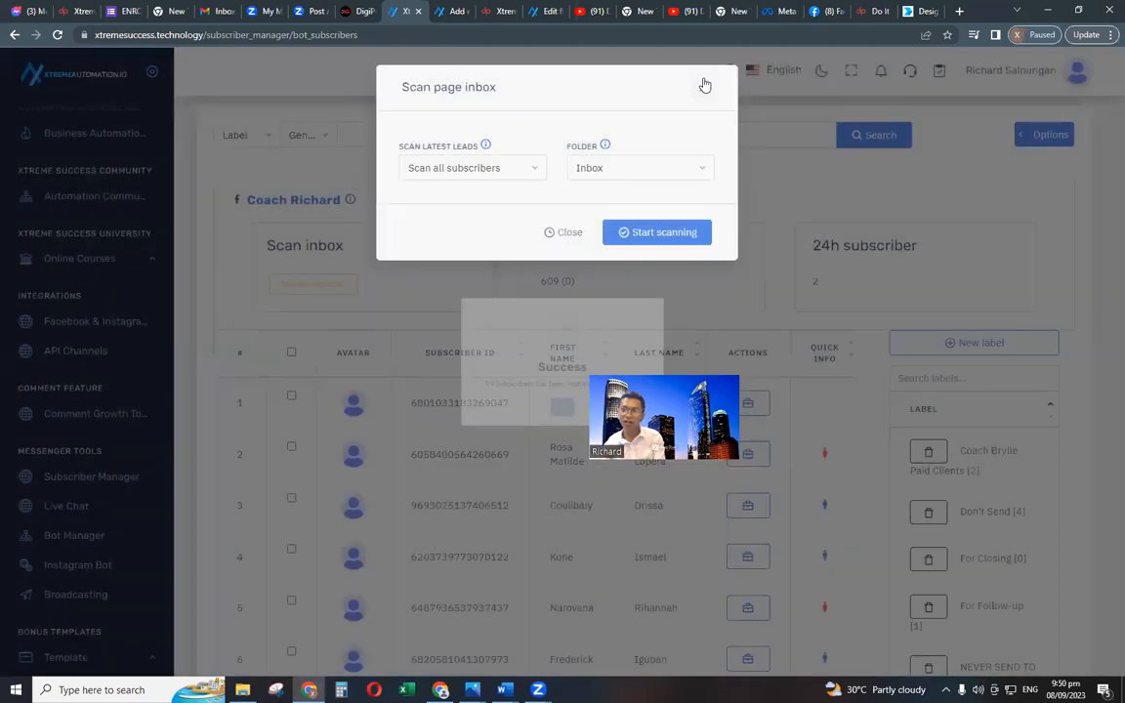
{"action": "left_click", "coordinate": [210, 286]}
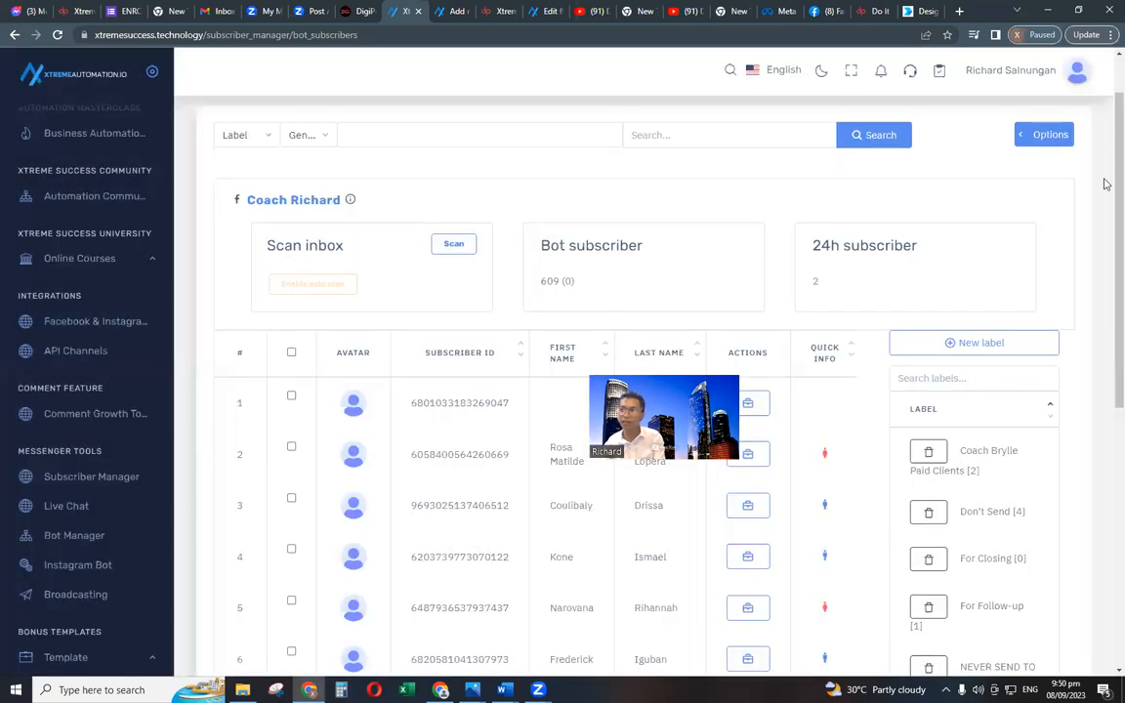
Migrate the page conversations as bot subscribers and confirm the migration.
{"action": "left_click", "coordinate": [1061, 136]}
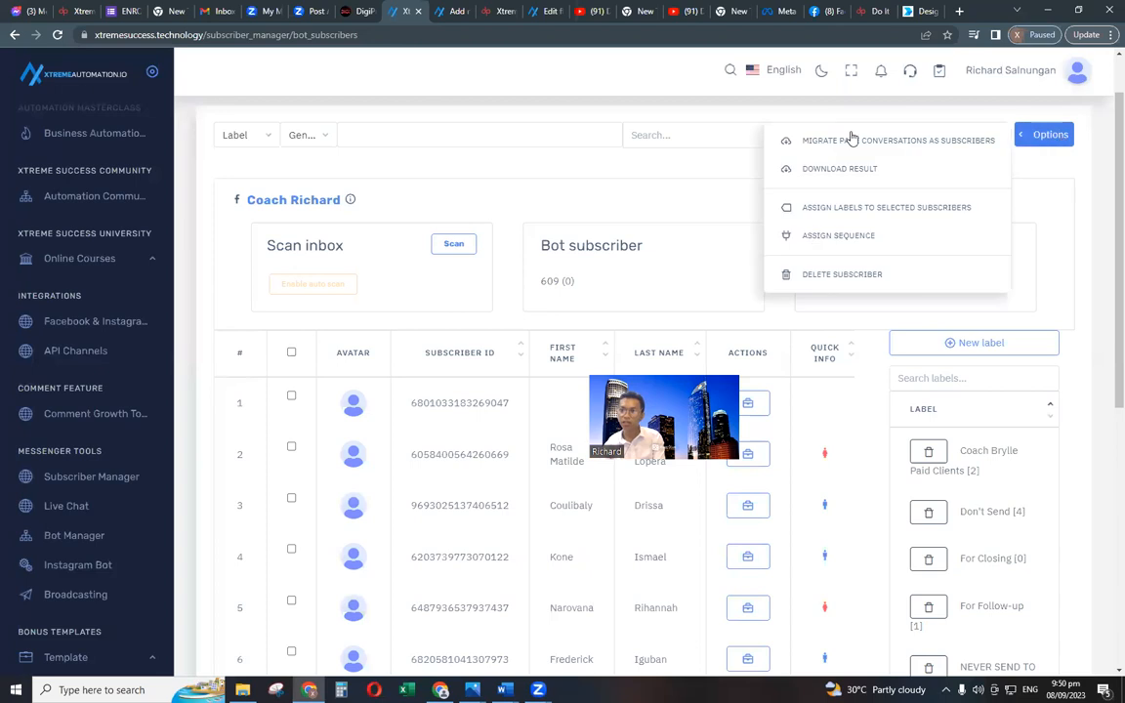
{"action": "left_click", "coordinate": [835, 143]}
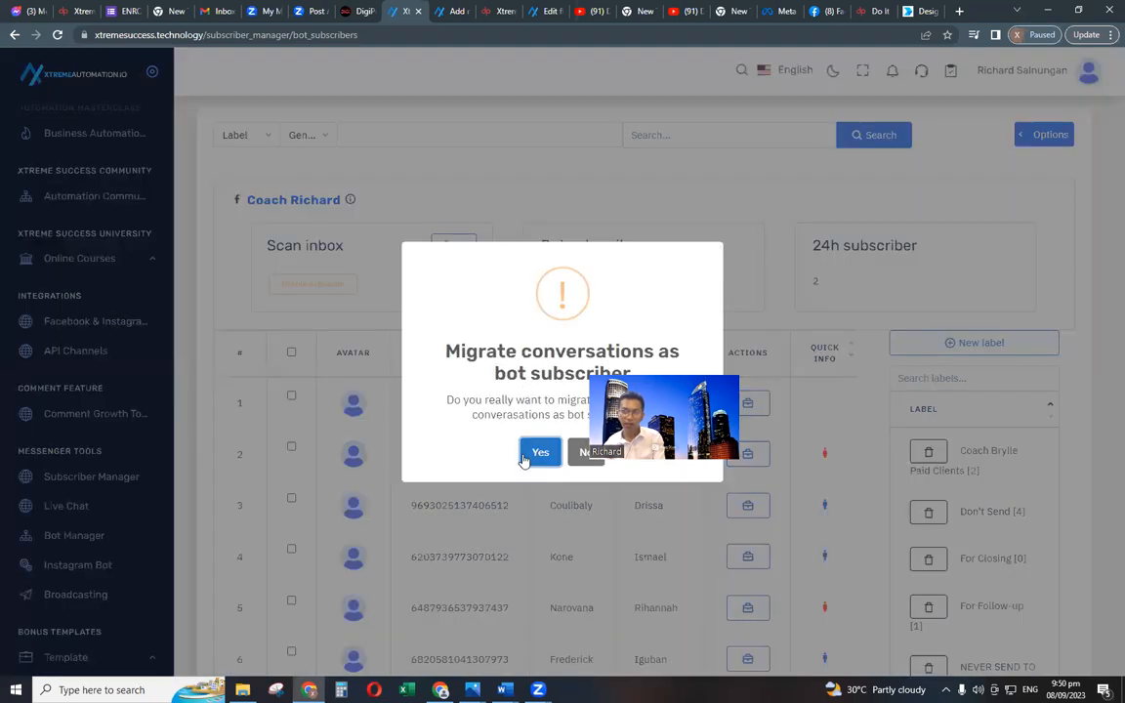
{"action": "left_click", "coordinate": [537, 452]}
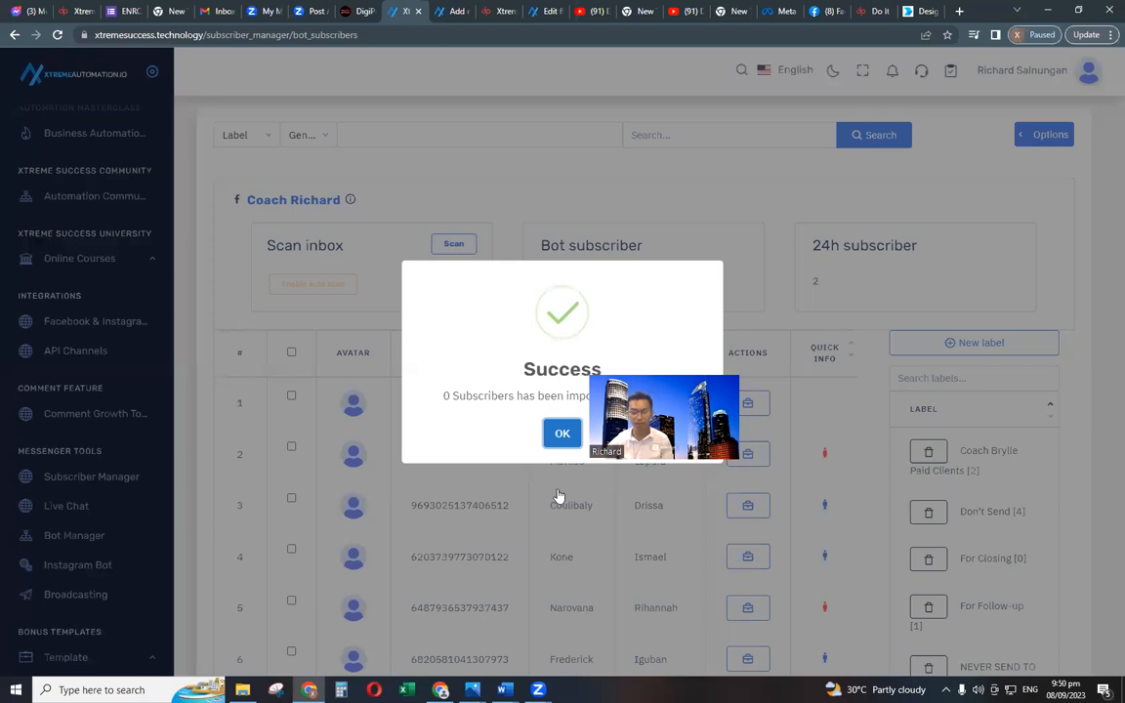
{"action": "left_click", "coordinate": [562, 433]}
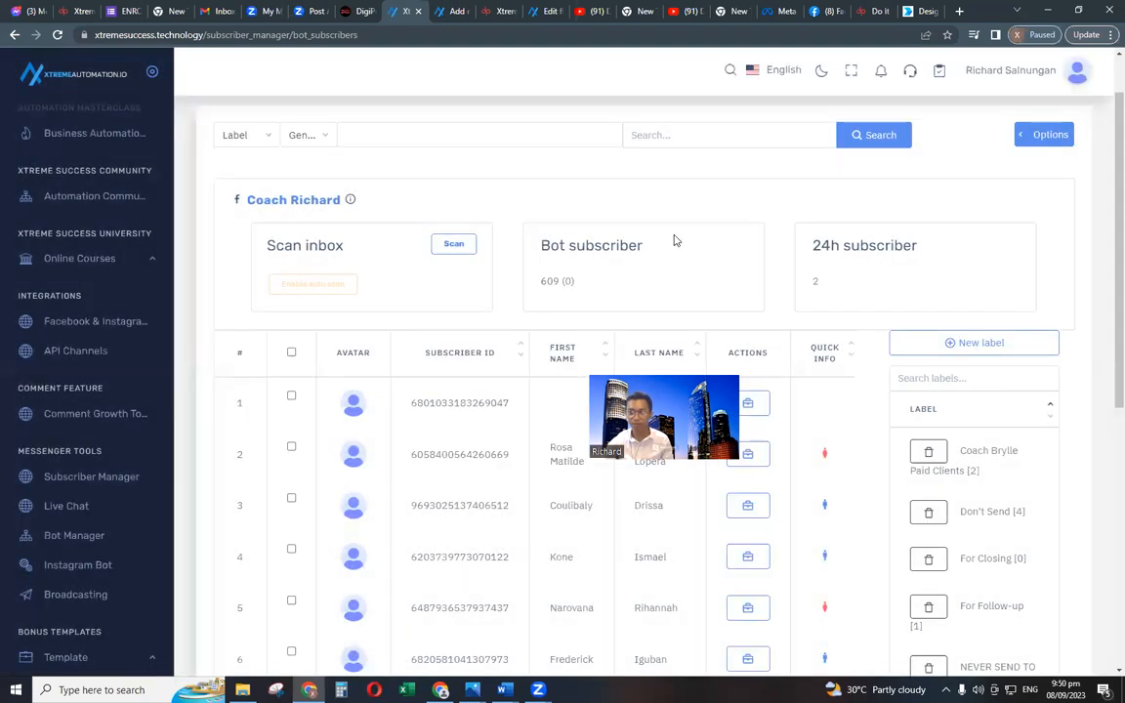
Review the available subscriber options and look through the first page of the subscriber list.
{"action": "left_click", "coordinate": [1043, 134]}
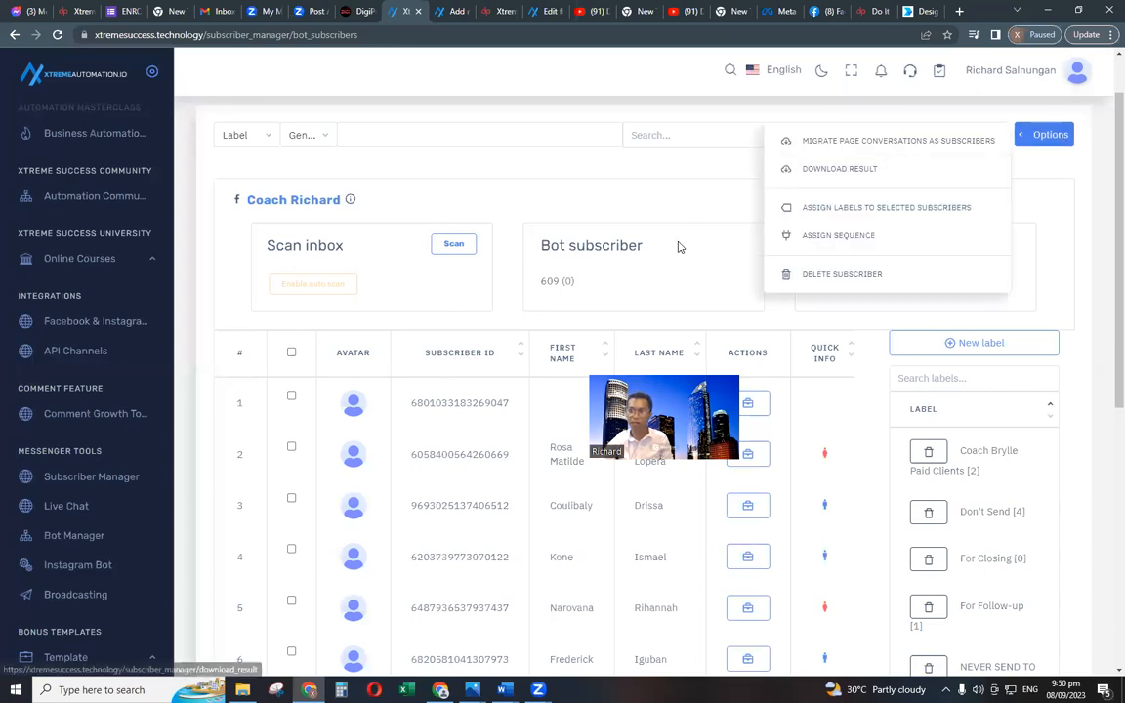
{"action": "left_click", "coordinate": [697, 286]}
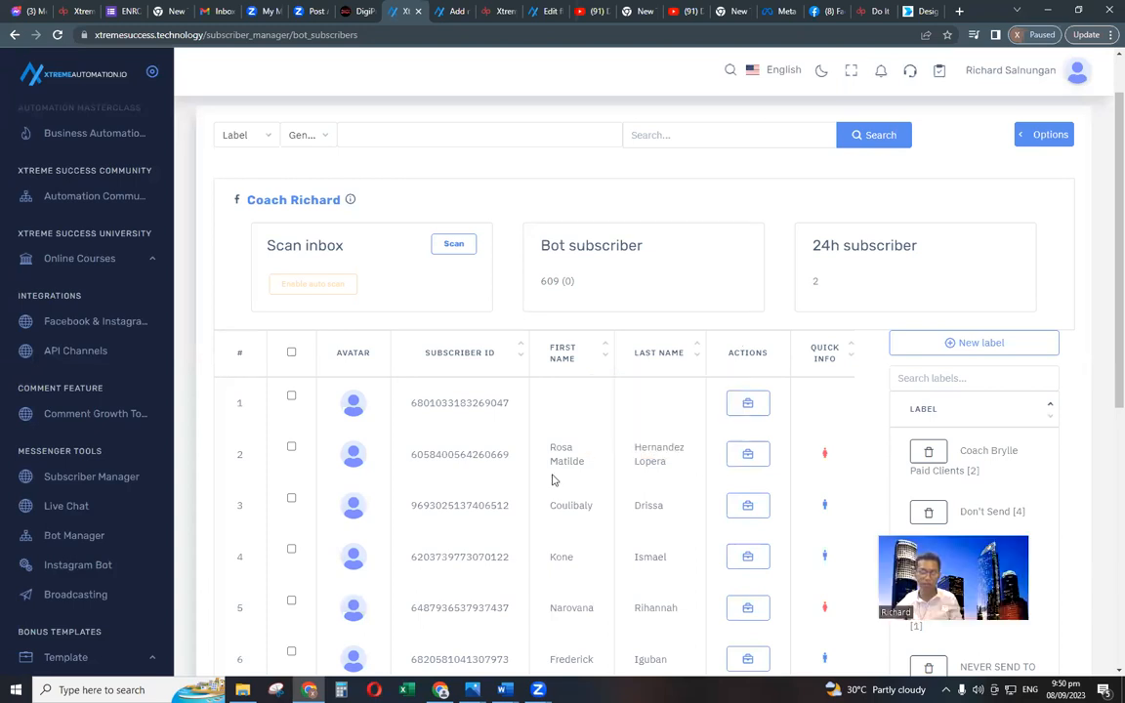
{"action": "scroll", "coordinate": [575, 489], "scroll_direction": "down", "scroll_amount": 4}
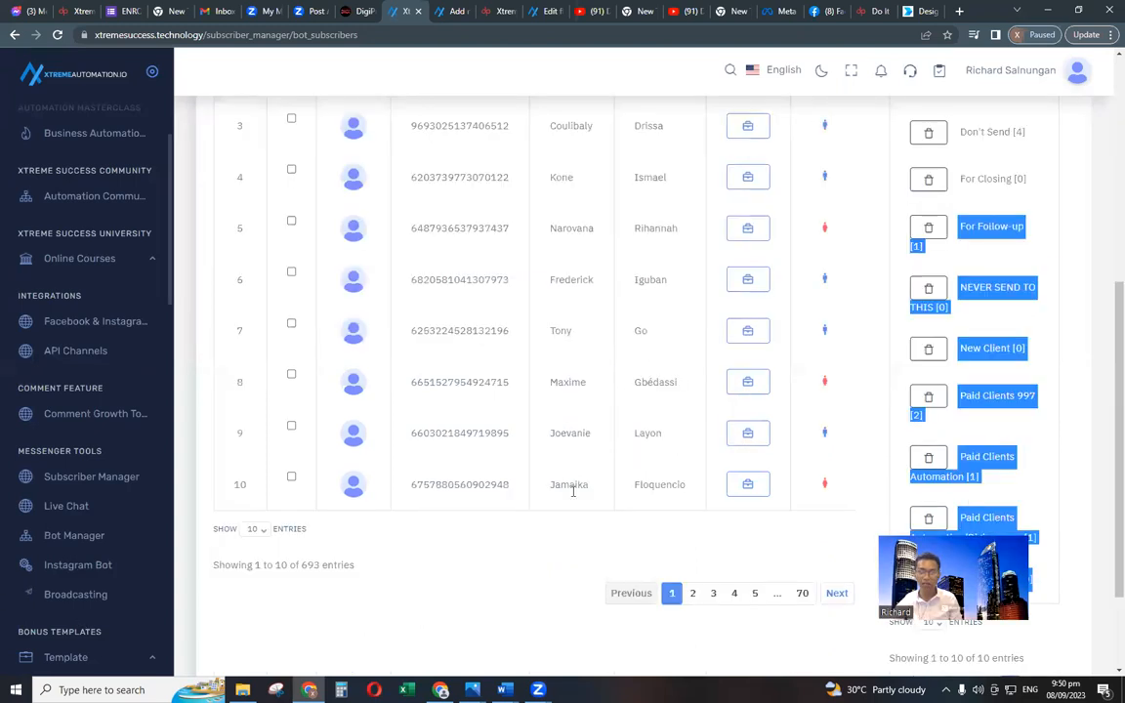
{"action": "scroll", "coordinate": [510, 489], "scroll_direction": "up", "scroll_amount": 2}
{"action": "scroll", "coordinate": [528, 455], "scroll_direction": "up", "scroll_amount": 1}
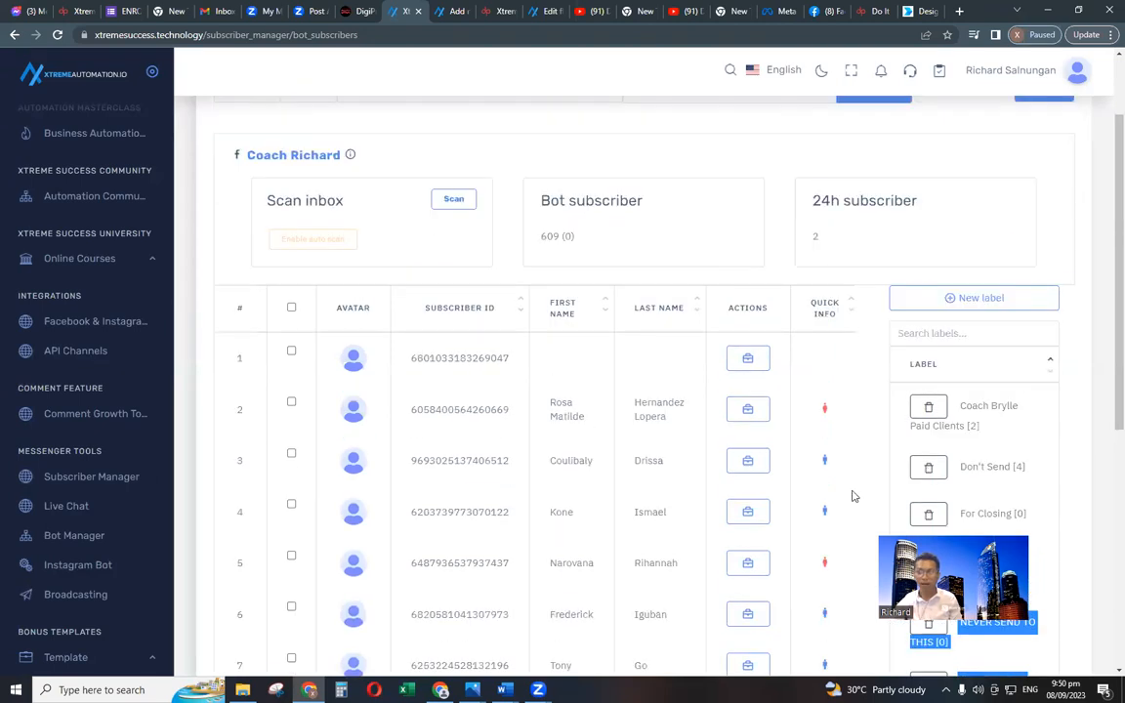
Create a subscriber label named "New Clients for Sept." and return to the subscriber list.
{"action": "left_click", "coordinate": [972, 309]}
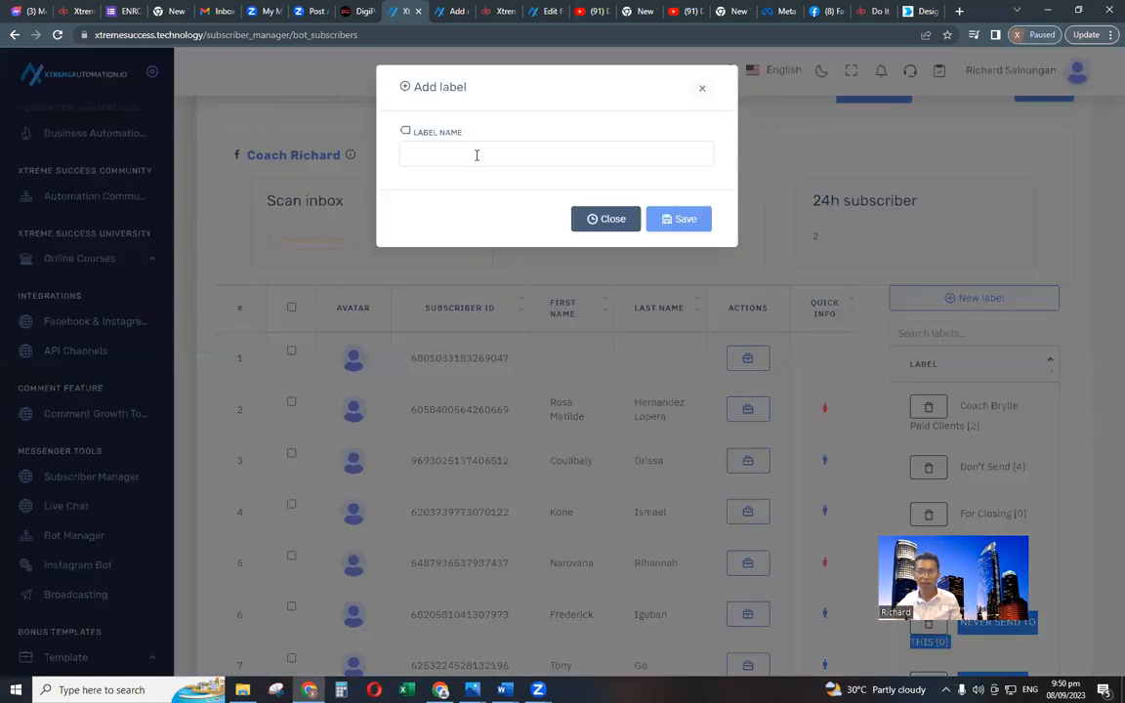
{"action": "left_click", "coordinate": [476, 155]}
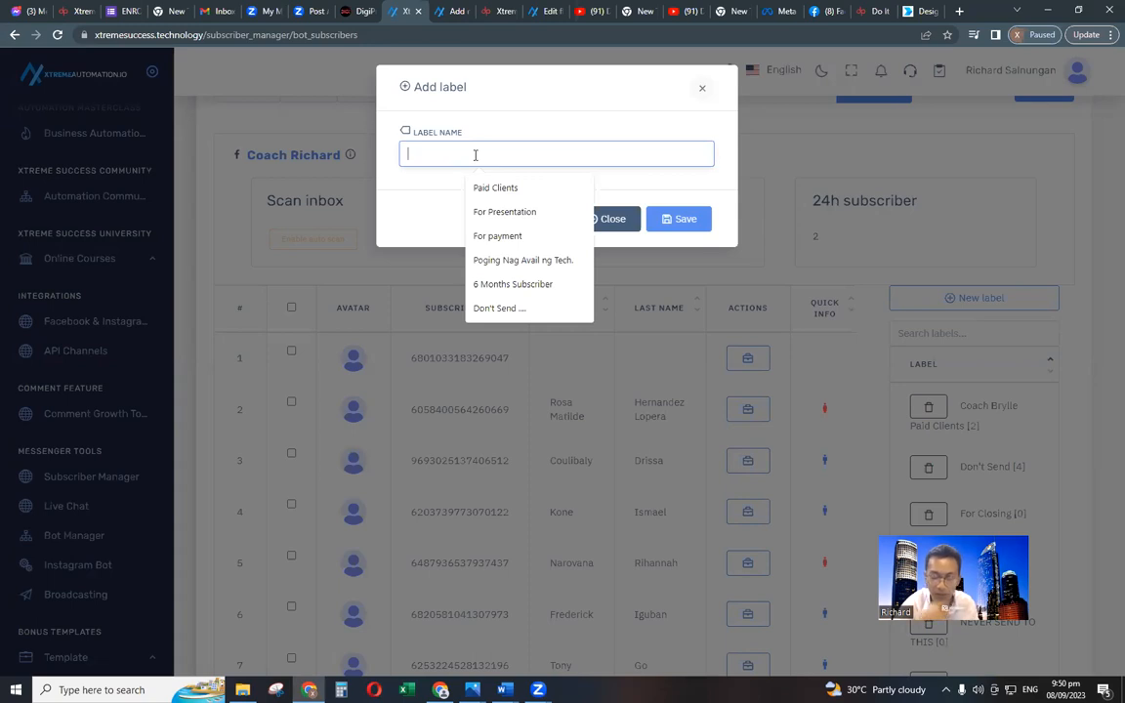
{"action": "type", "text": "C"}
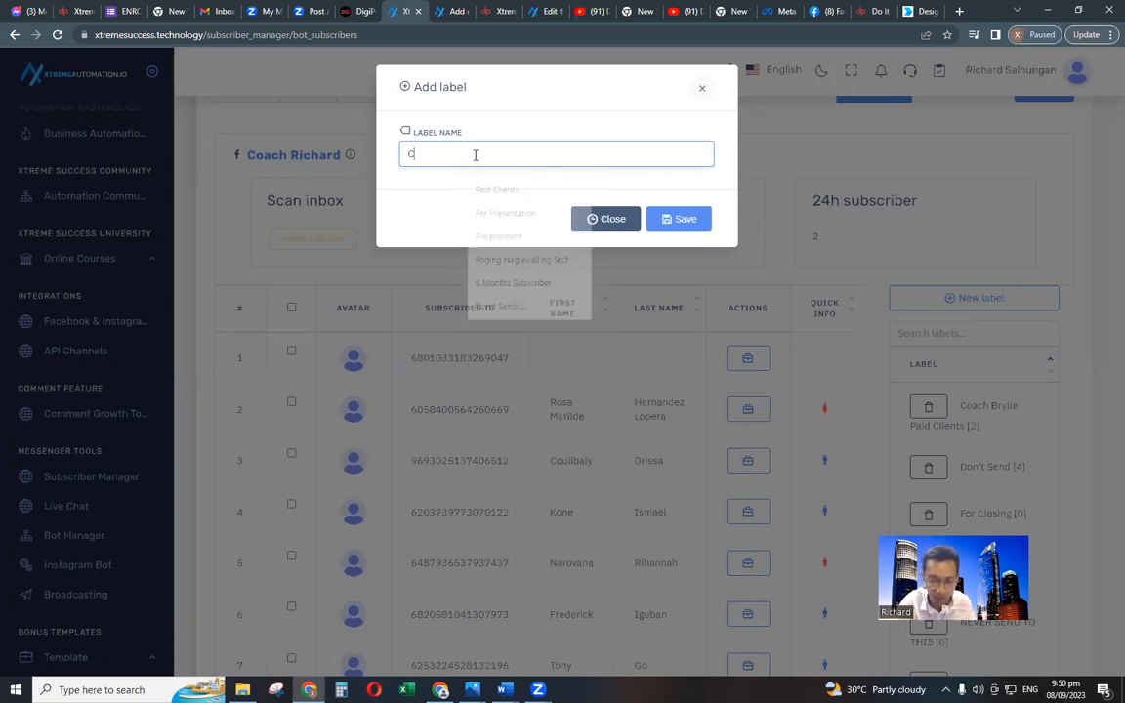
{"action": "type", "text": "lin"}
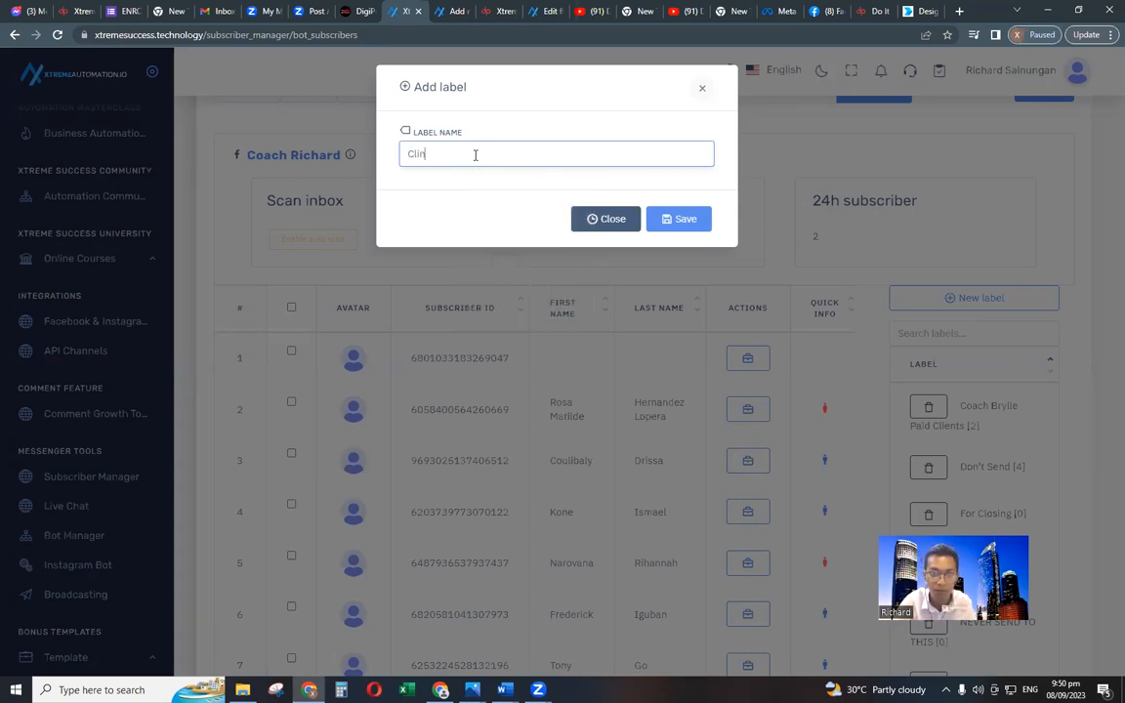
{"action": "key", "text": "BackSpace"}
{"action": "key", "text": "BackSpace"}
{"action": "key", "text": "BackSpace"}
{"action": "key", "text": "BackSpace"}
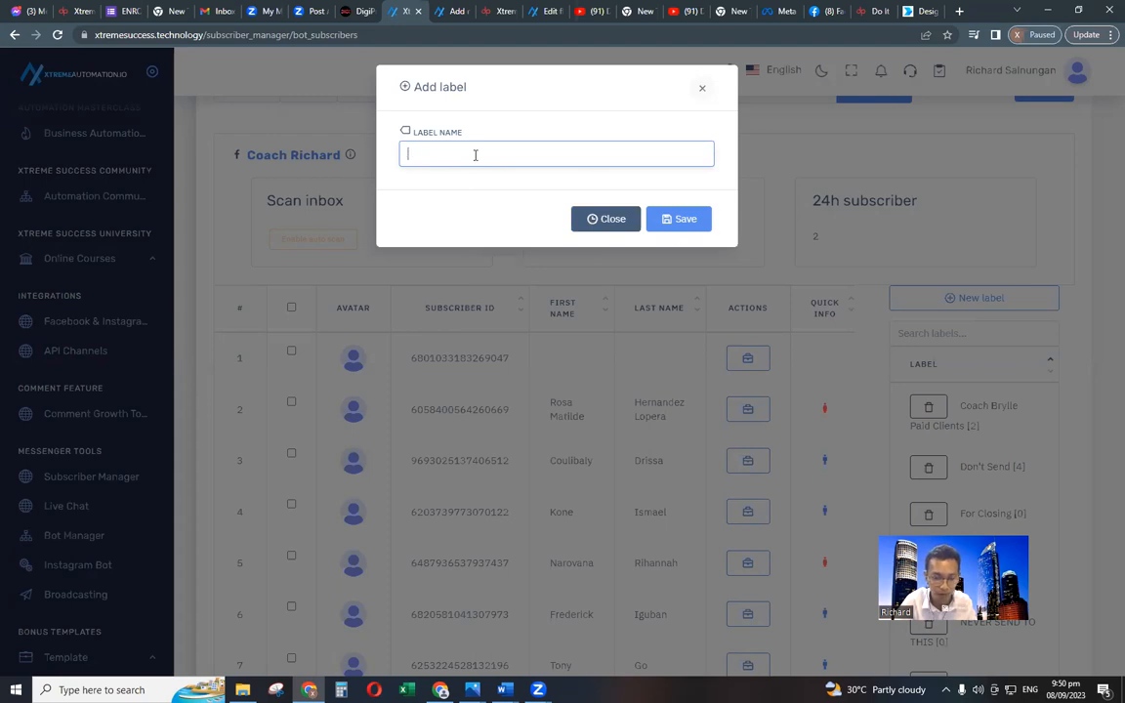
{"action": "type", "text": "New Client - Sep"}
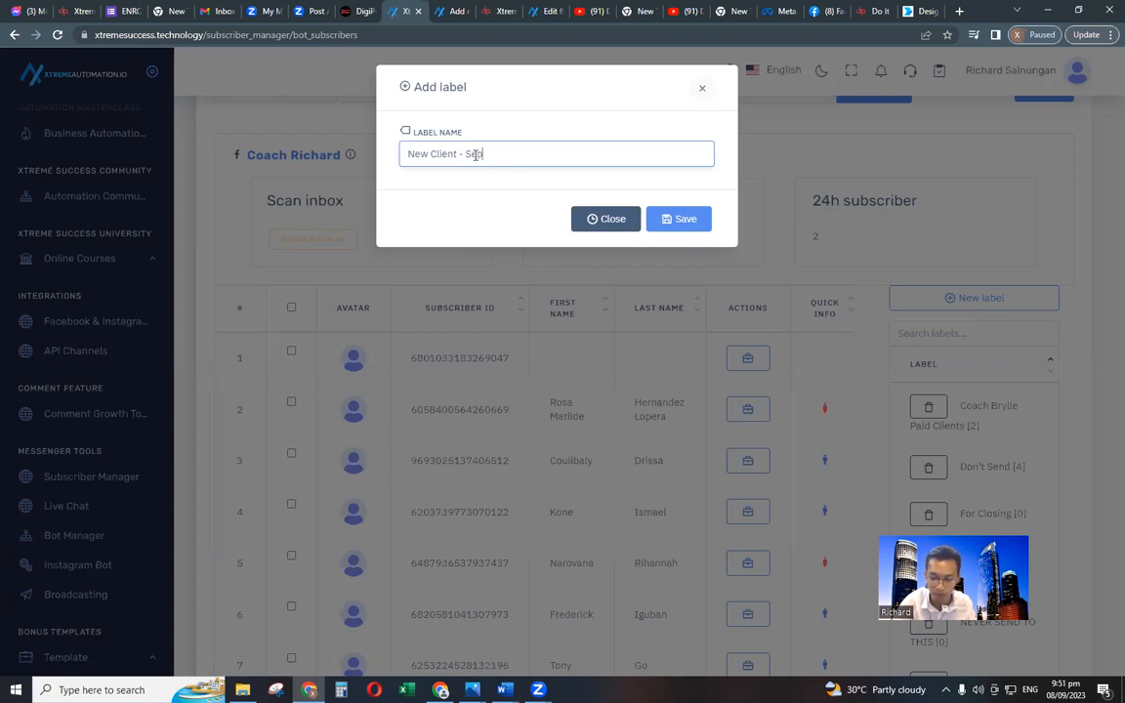
{"action": "type", "text": "t."}
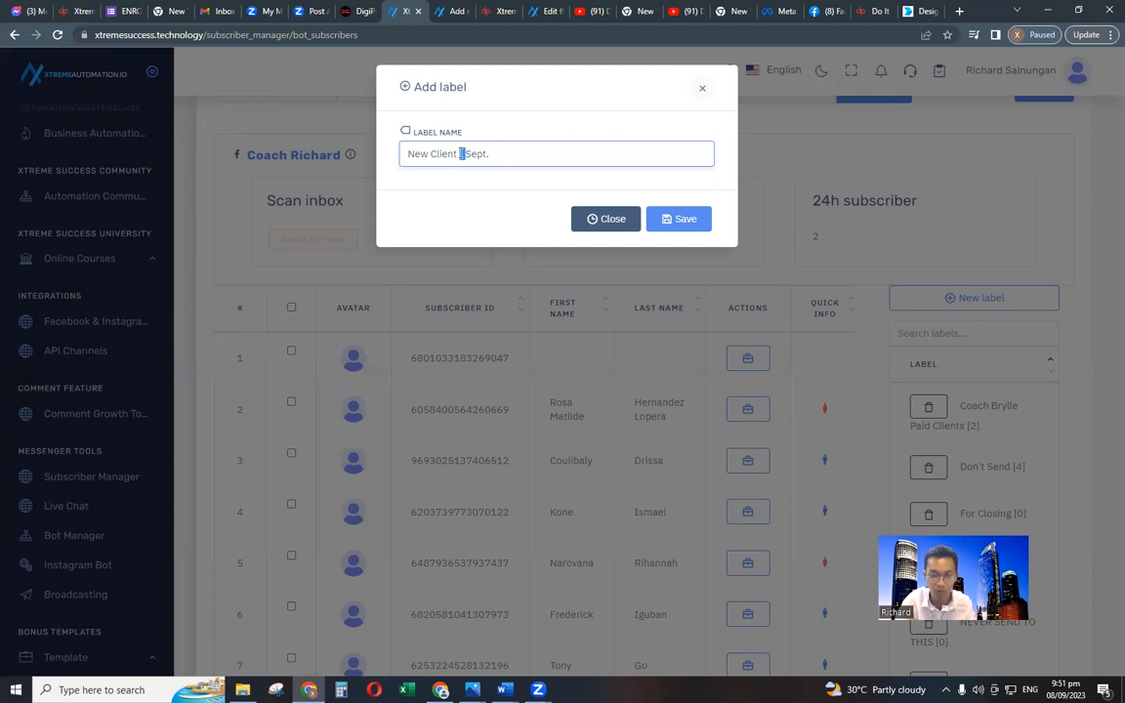
{"action": "type", "text": "for the "}
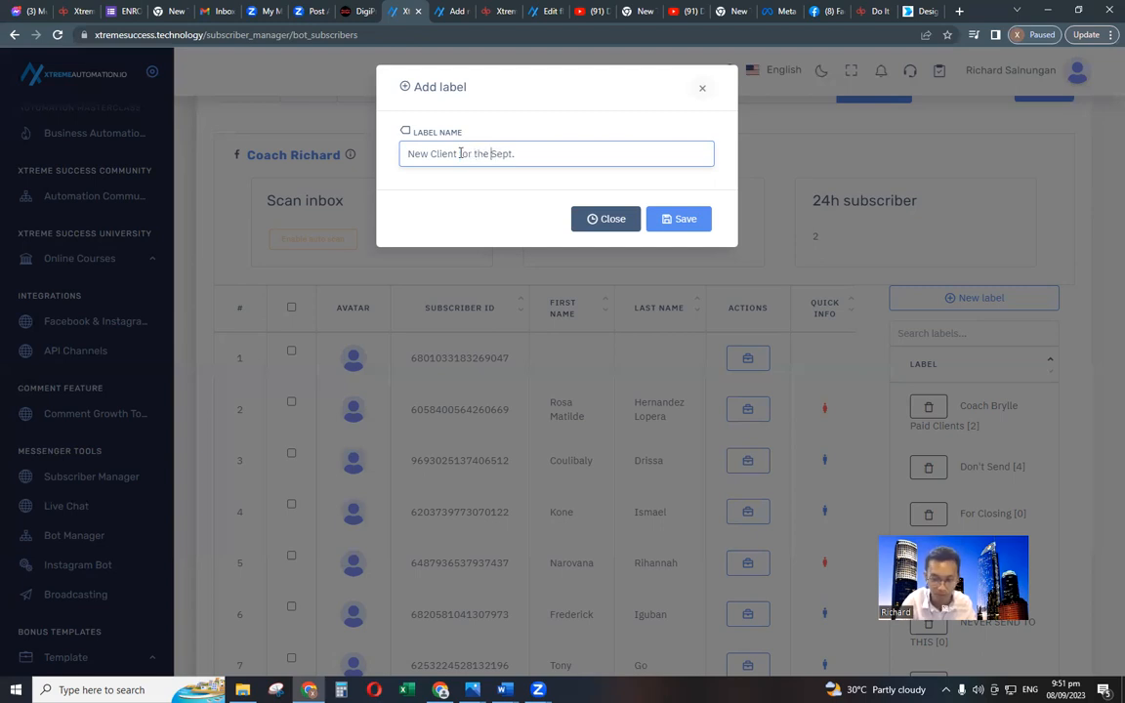
{"action": "type", "text": "month"}
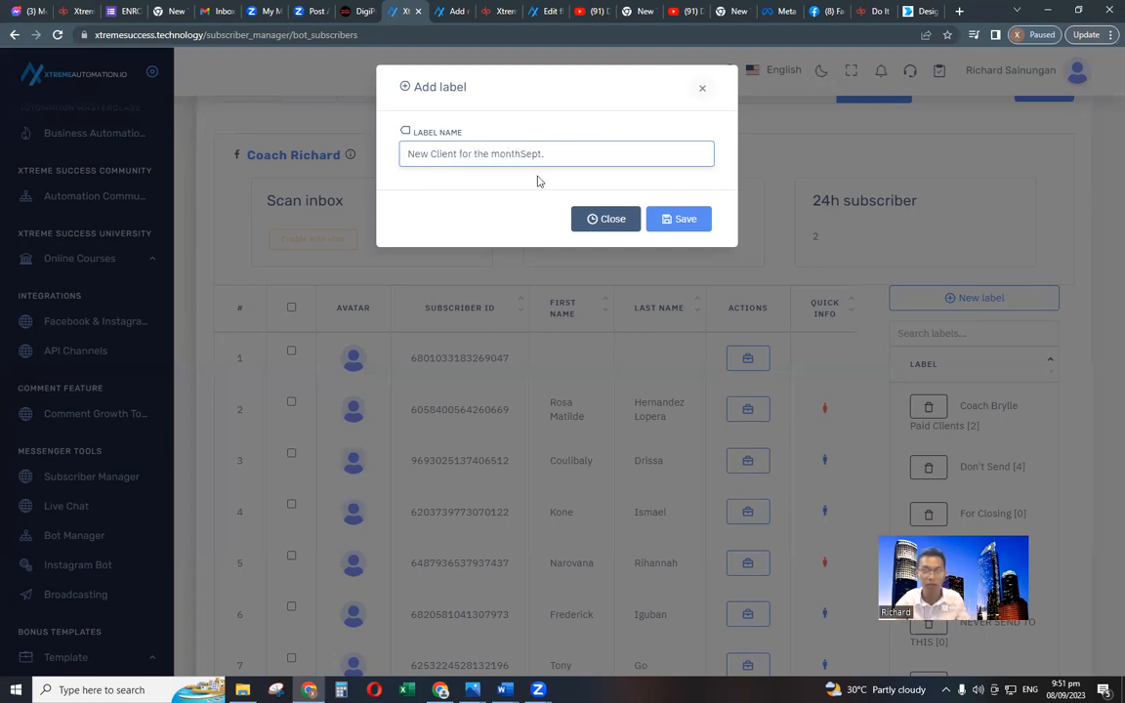
{"action": "type", "text": "t"}
{"action": "key", "text": "BackSpace"}
{"action": "key", "text": "BackSpace"}
{"action": "key", "text": "BackSpace"}
{"action": "key", "text": "BackSpace"}
{"action": "key", "text": "BackSpace"}
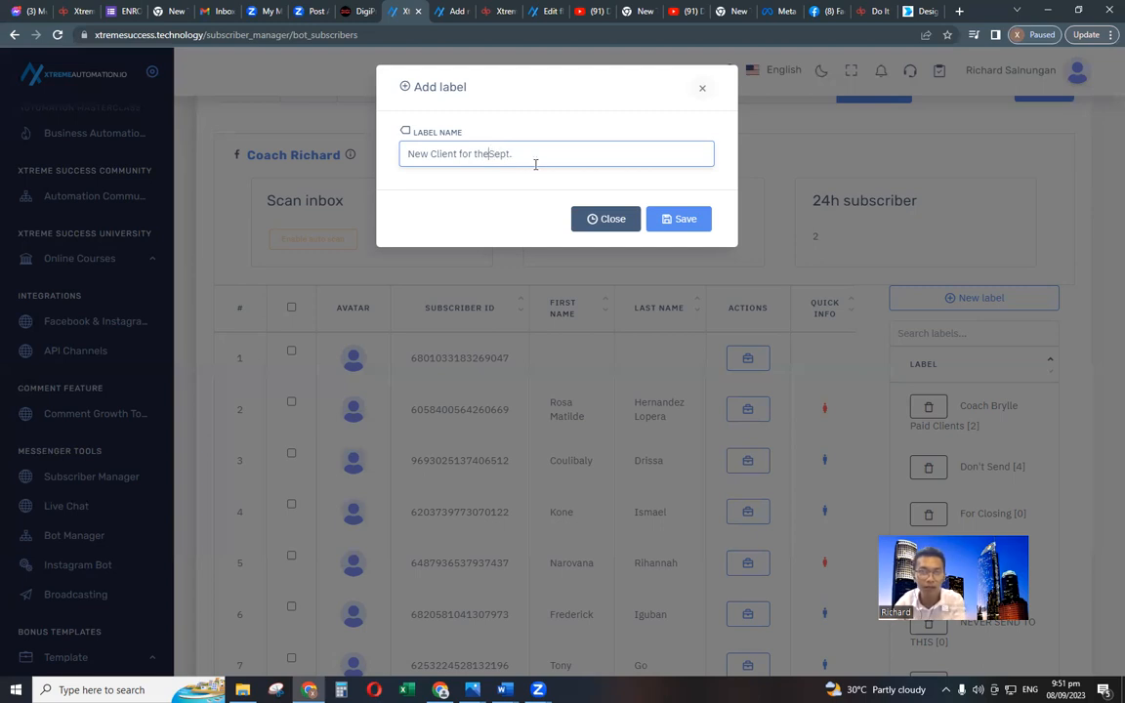
{"action": "key", "text": "BackSpace"}
{"action": "key", "text": "BackSpace"}
{"action": "key", "text": "BackSpace"}
{"action": "key", "text": "BackSpace"}
{"action": "key", "text": "BackSpace"}
{"action": "key", "text": "BackSpace"}
{"action": "key", "text": "BackSpace"}
{"action": "key", "text": "BackSpace"}
{"action": "key", "text": "BackSpace"}
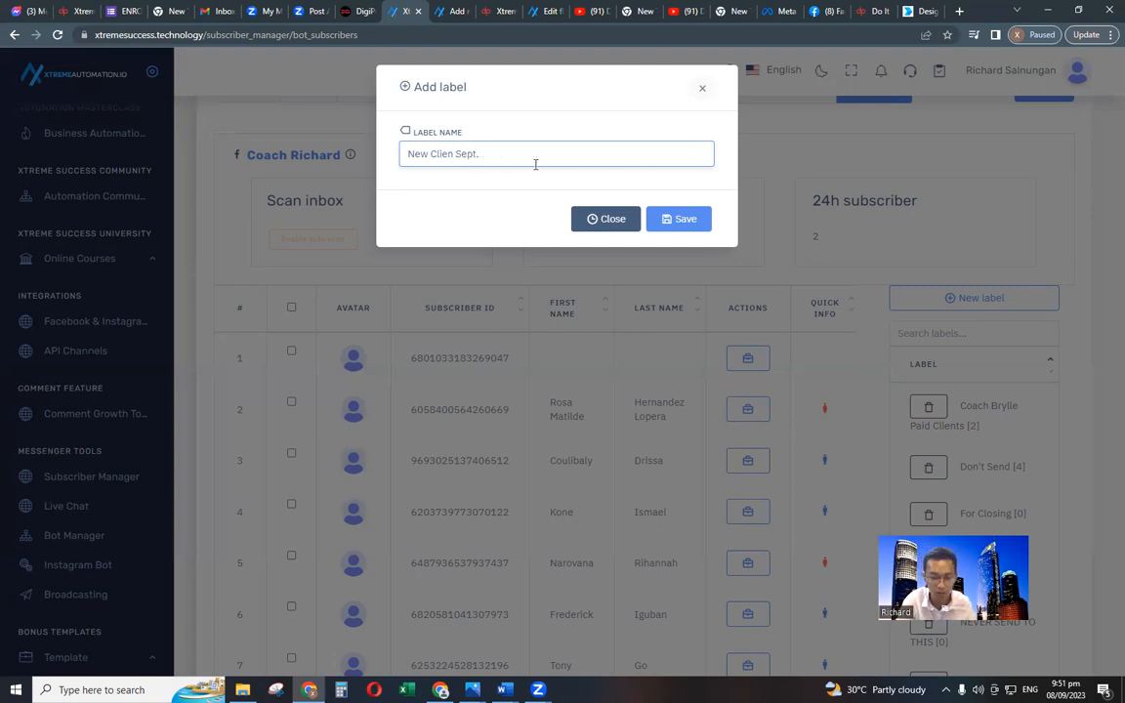
{"action": "type", "text": "ts for"}
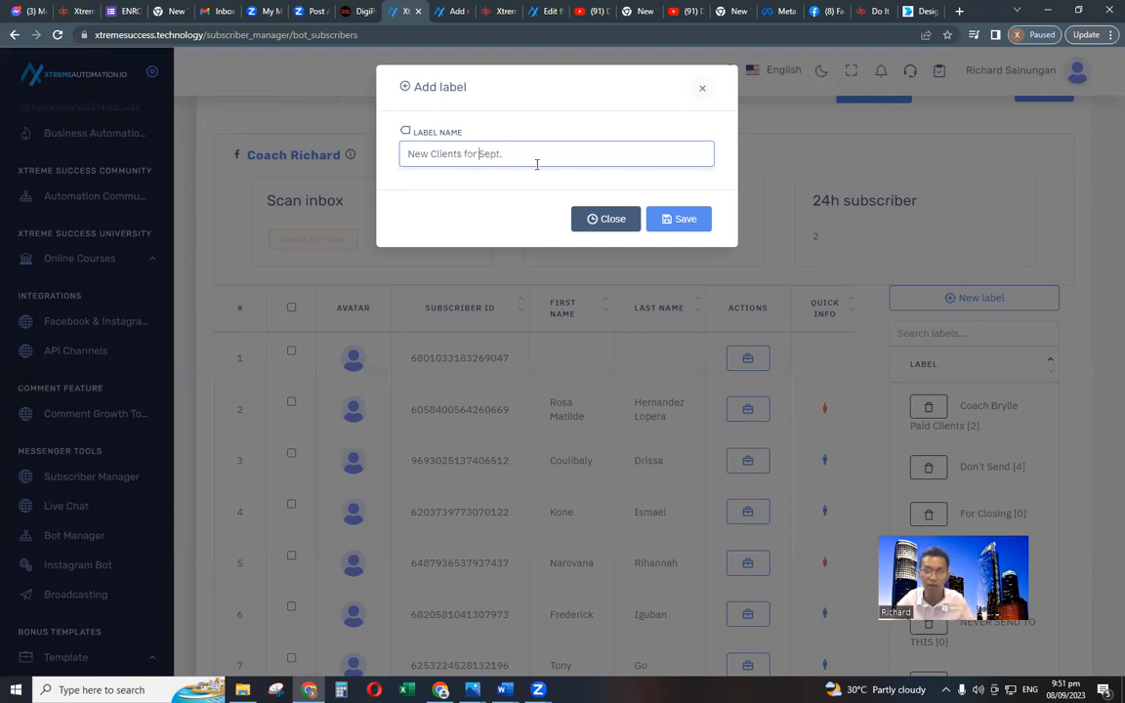
{"action": "left_click", "coordinate": [690, 222]}
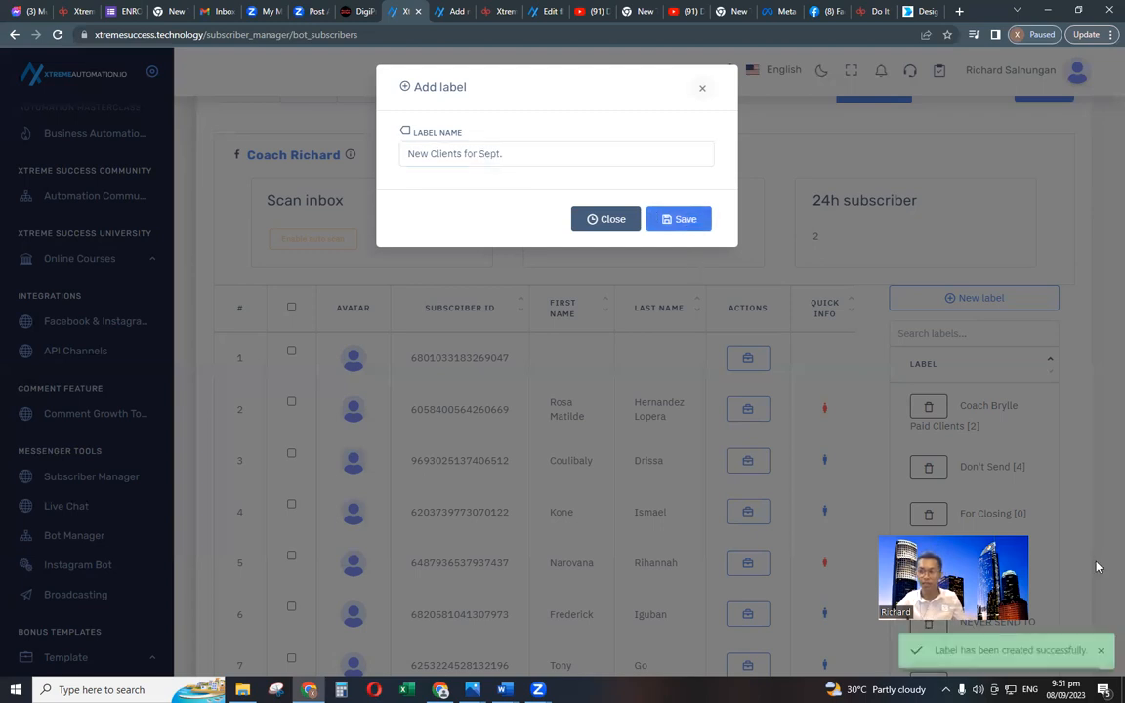
{"action": "left_click", "coordinate": [611, 224]}
{"action": "scroll", "coordinate": [655, 358], "scroll_direction": "up", "scroll_amount": 1}
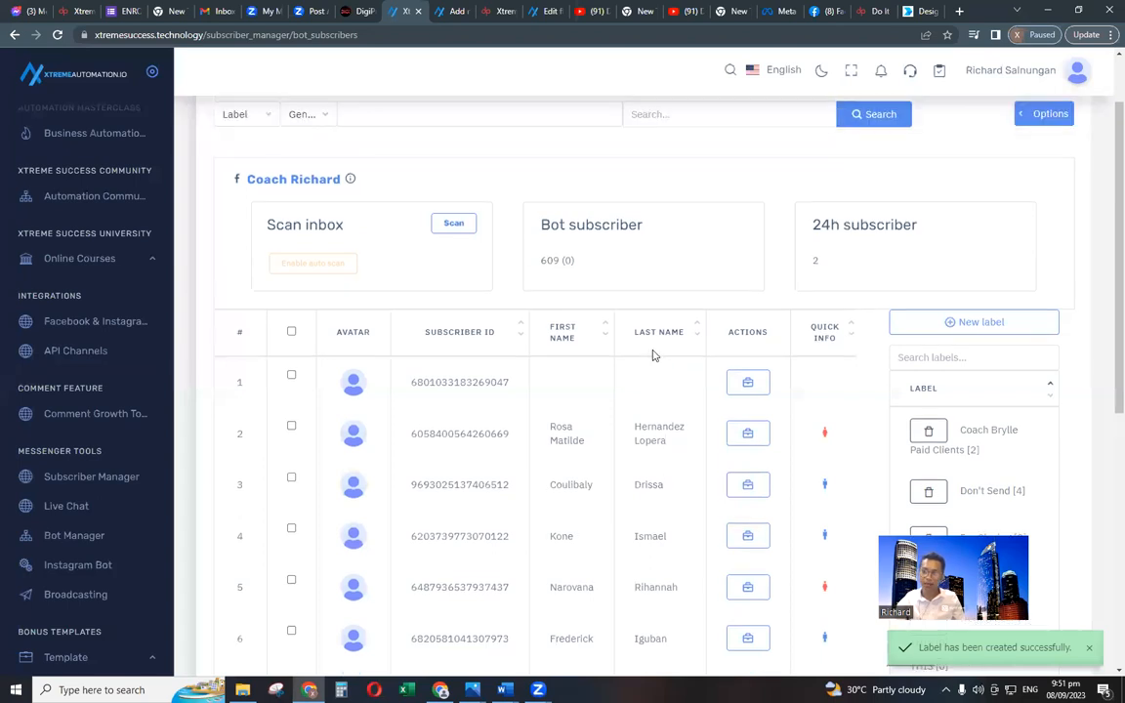
Search the subscriber list for the first new client by first name.
{"action": "scroll", "coordinate": [610, 222], "scroll_direction": "up", "scroll_amount": 1}
{"action": "left_click", "coordinate": [693, 204]}
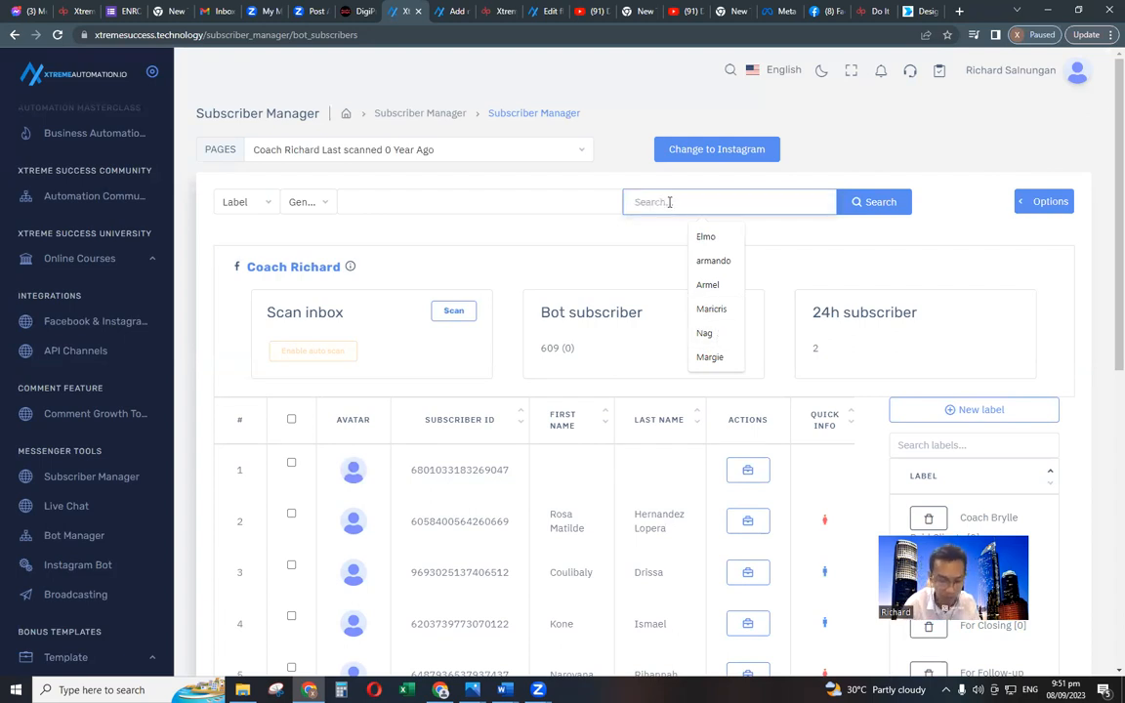
{"action": "type", "text": "Hermine"}
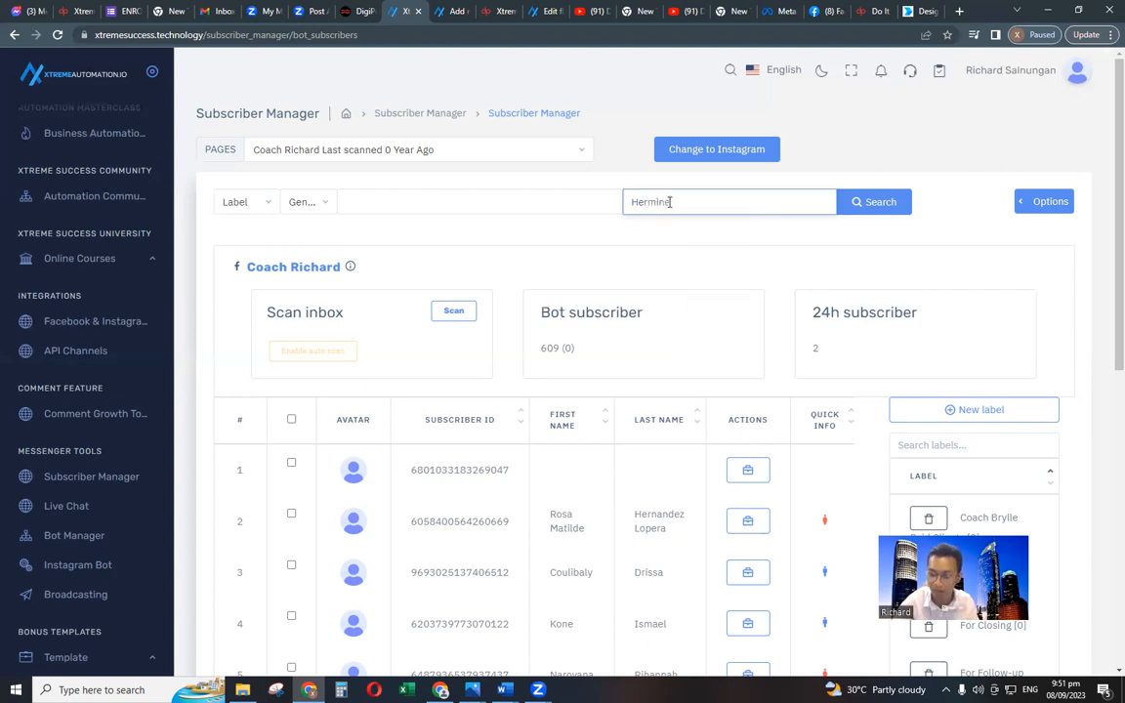
{"action": "key", "text": "BackSpace"}
{"action": "key", "text": "BackSpace"}
{"action": "key", "text": "BackSpace"}
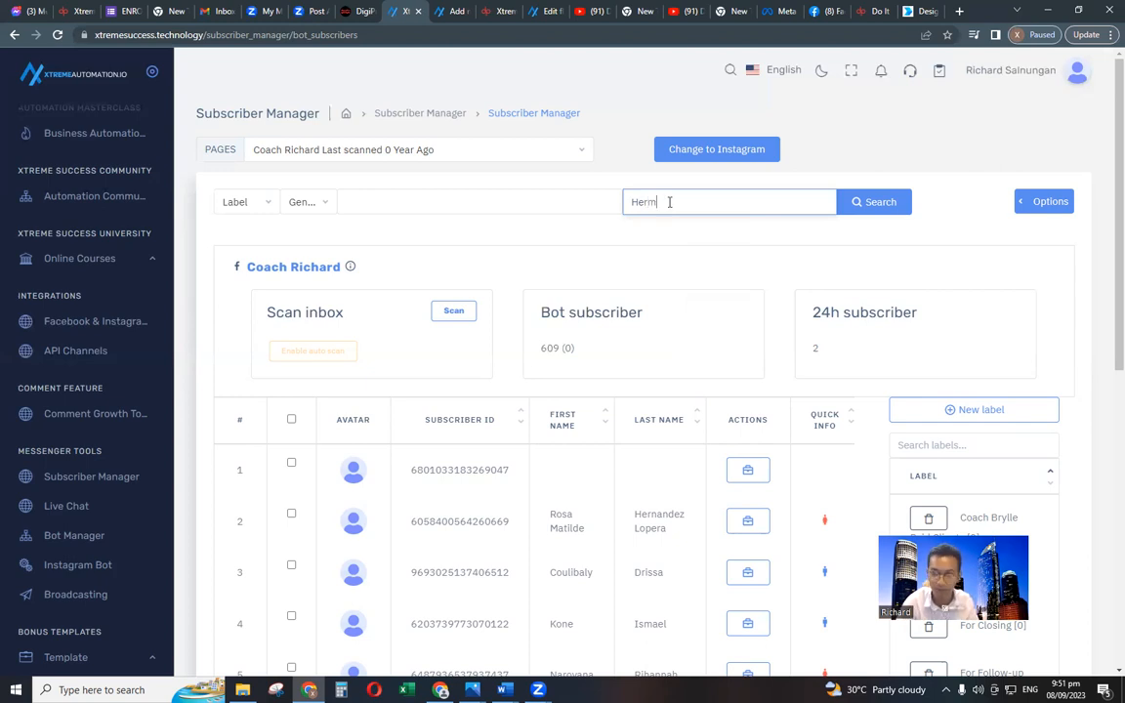
{"action": "type", "text": "ie"}
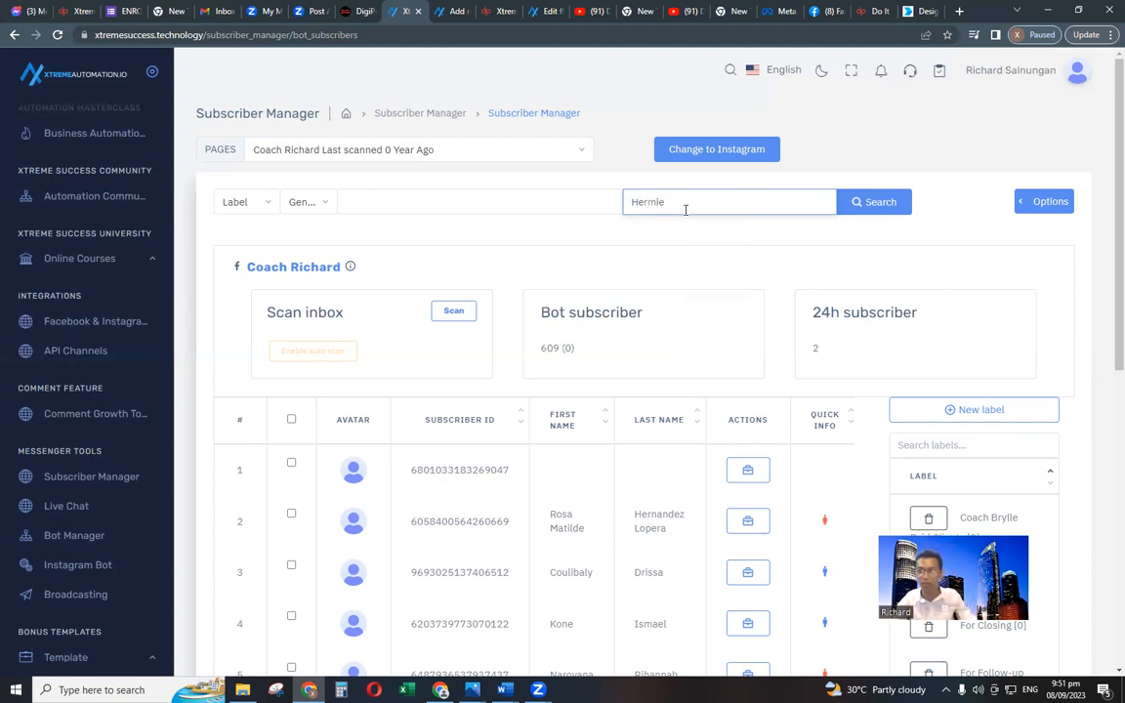
{"action": "left_click", "coordinate": [882, 205]}
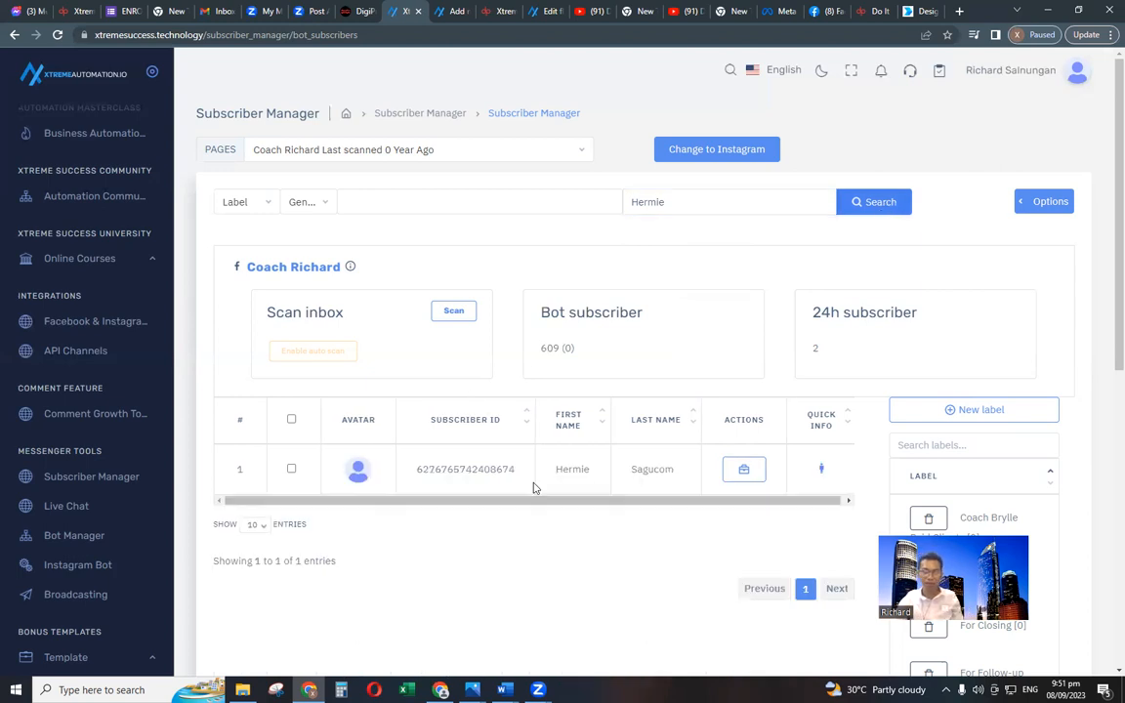
Assign the "New Clients for Sept." label to the found subscriber, save the changes and close the subscriber details.
{"action": "scroll", "coordinate": [495, 422], "scroll_direction": "down", "scroll_amount": 1}
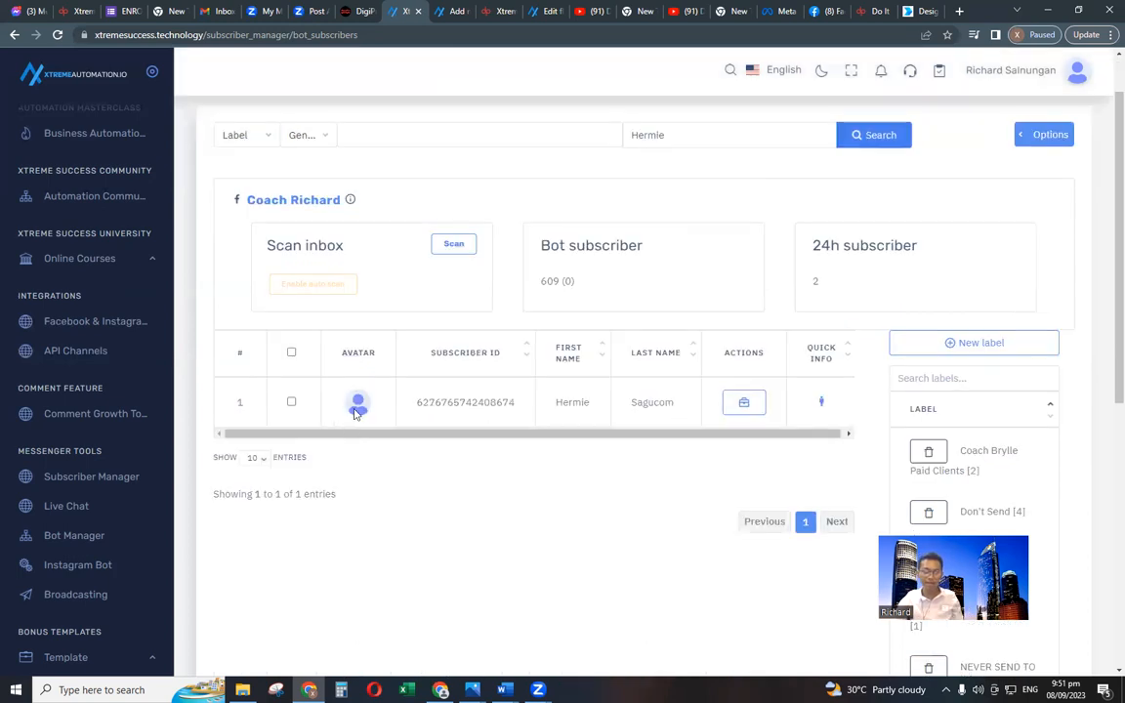
{"action": "left_click", "coordinate": [744, 404]}
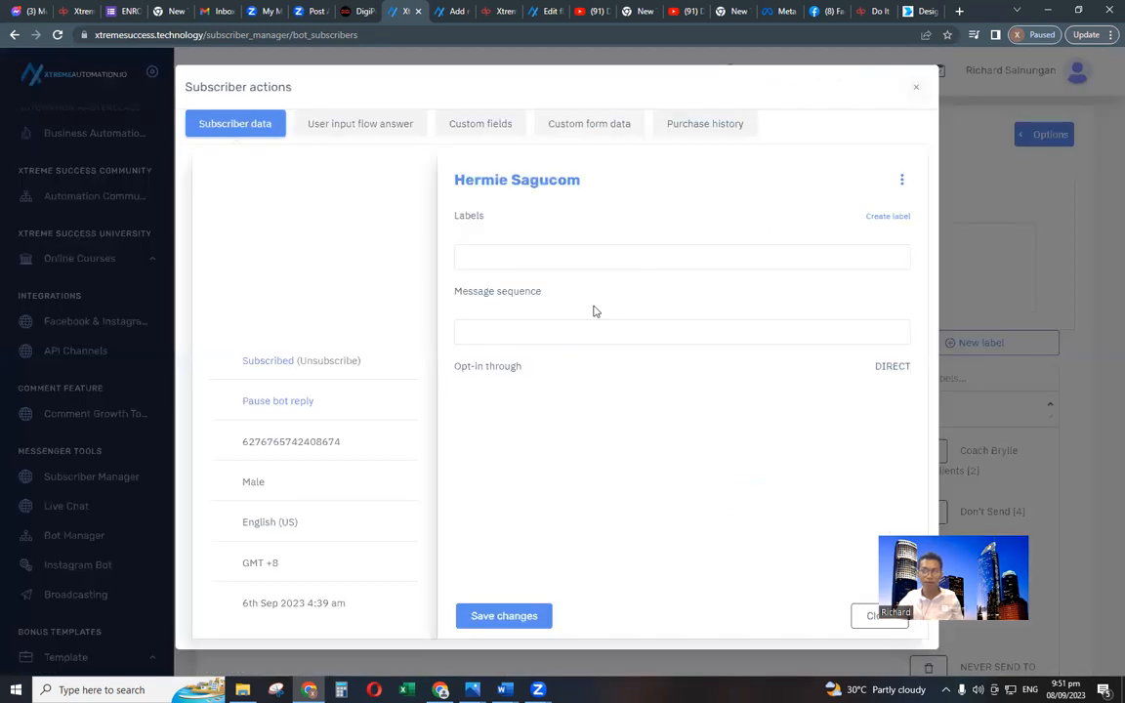
{"action": "left_click", "coordinate": [526, 260]}
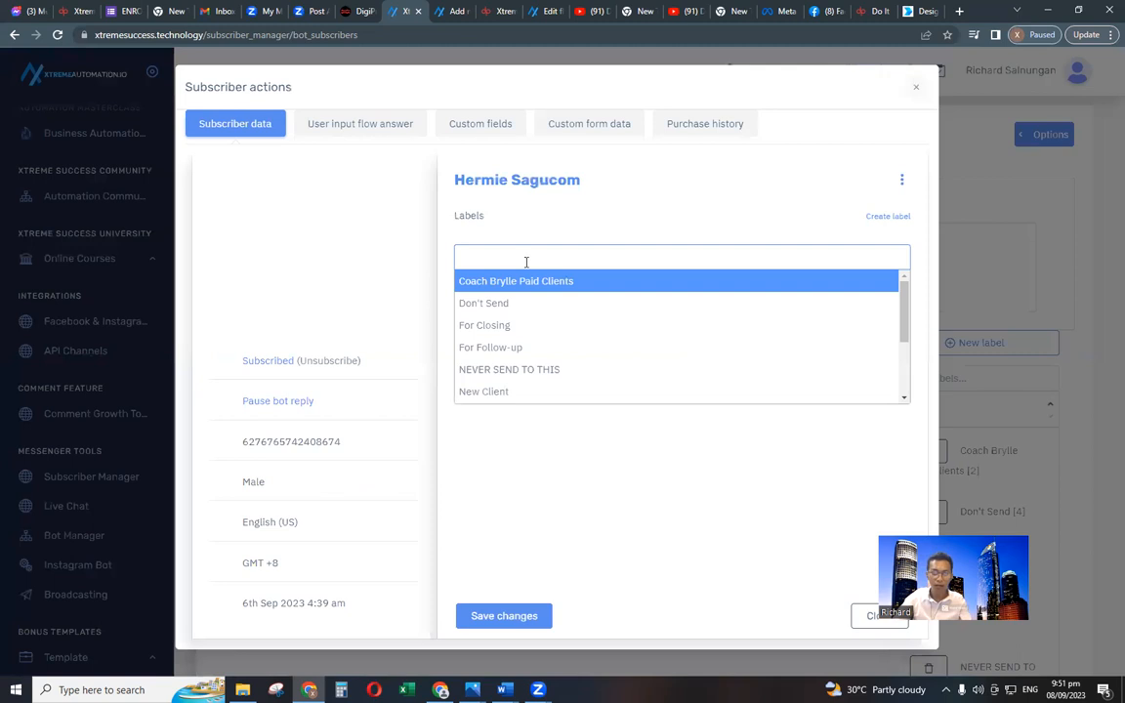
{"action": "type", "text": "N"}
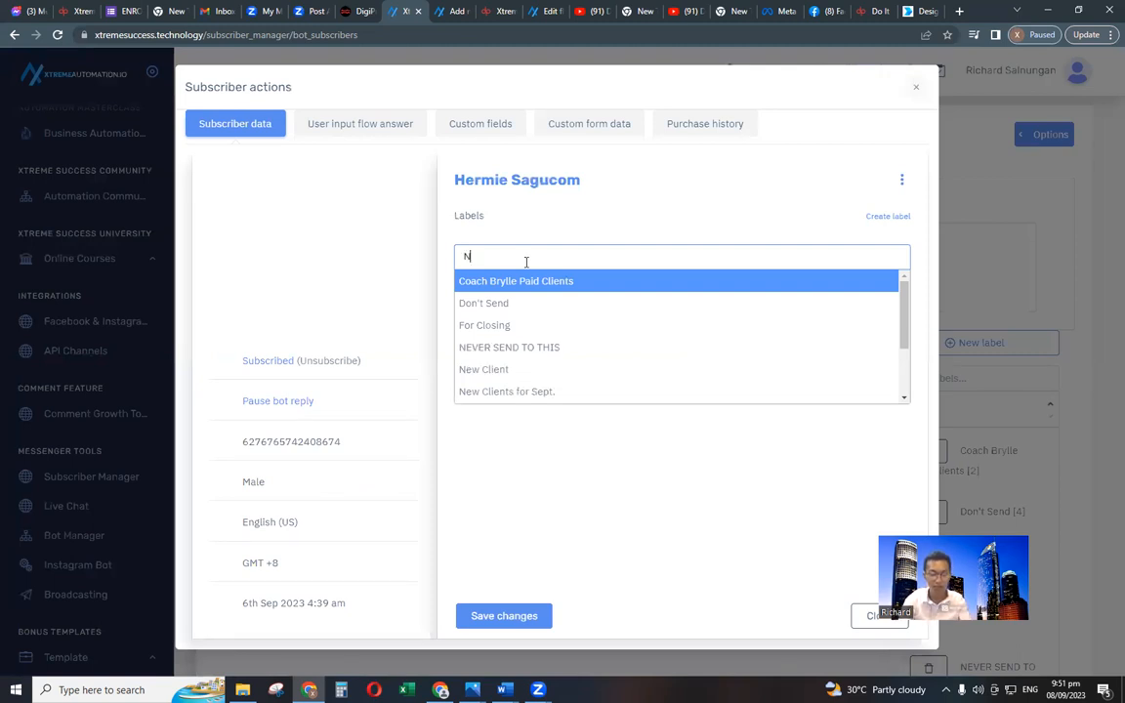
{"action": "type", "text": "ew"}
{"action": "double_click", "coordinate": [535, 304]}
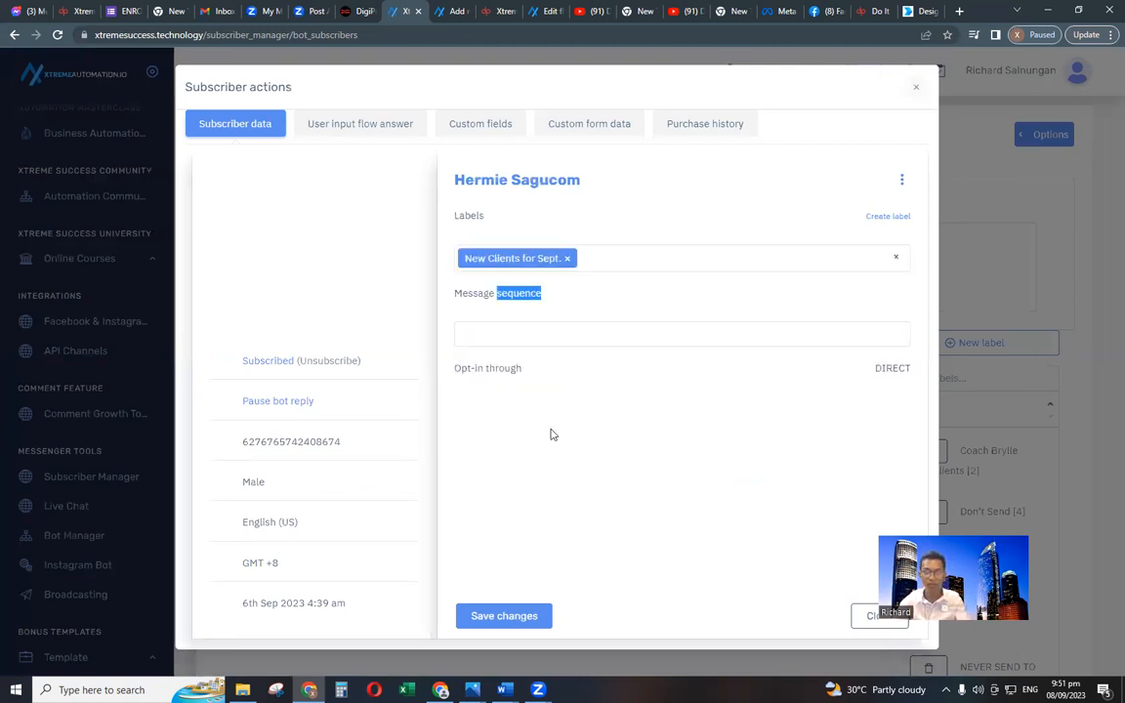
{"action": "left_click", "coordinate": [522, 615]}
{"action": "left_click", "coordinate": [918, 91]}
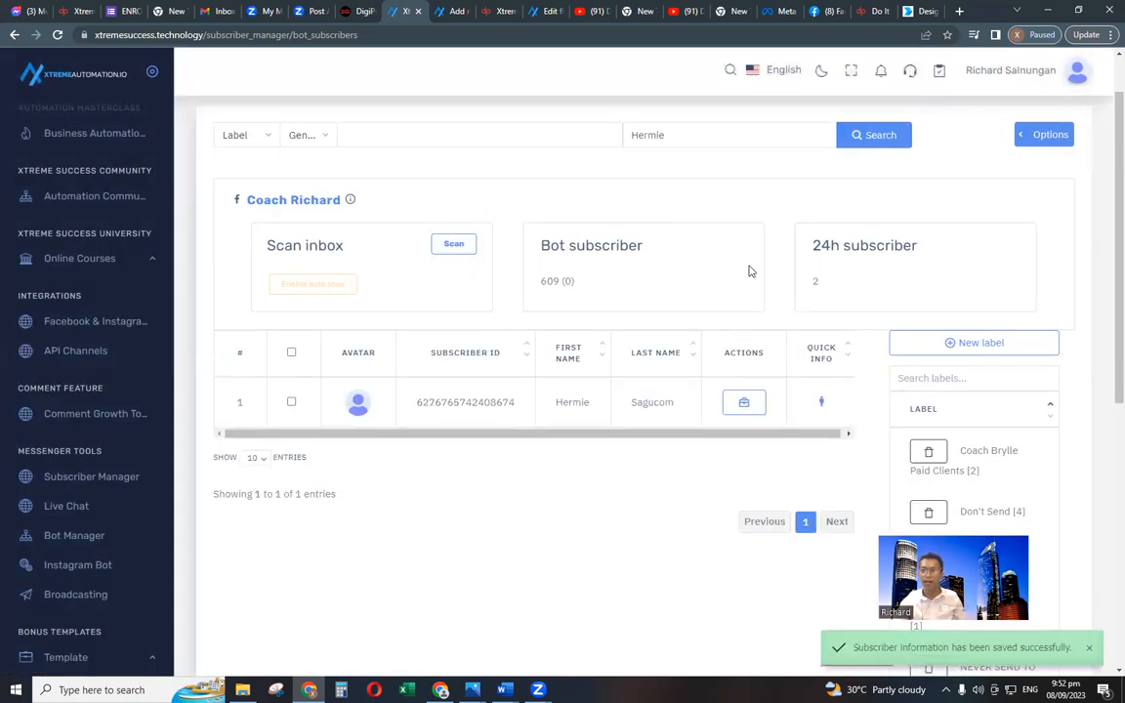
Replace the search term with the start of the second new client's first name and run the search.
{"action": "scroll", "coordinate": [685, 230], "scroll_direction": "up", "scroll_amount": 1}
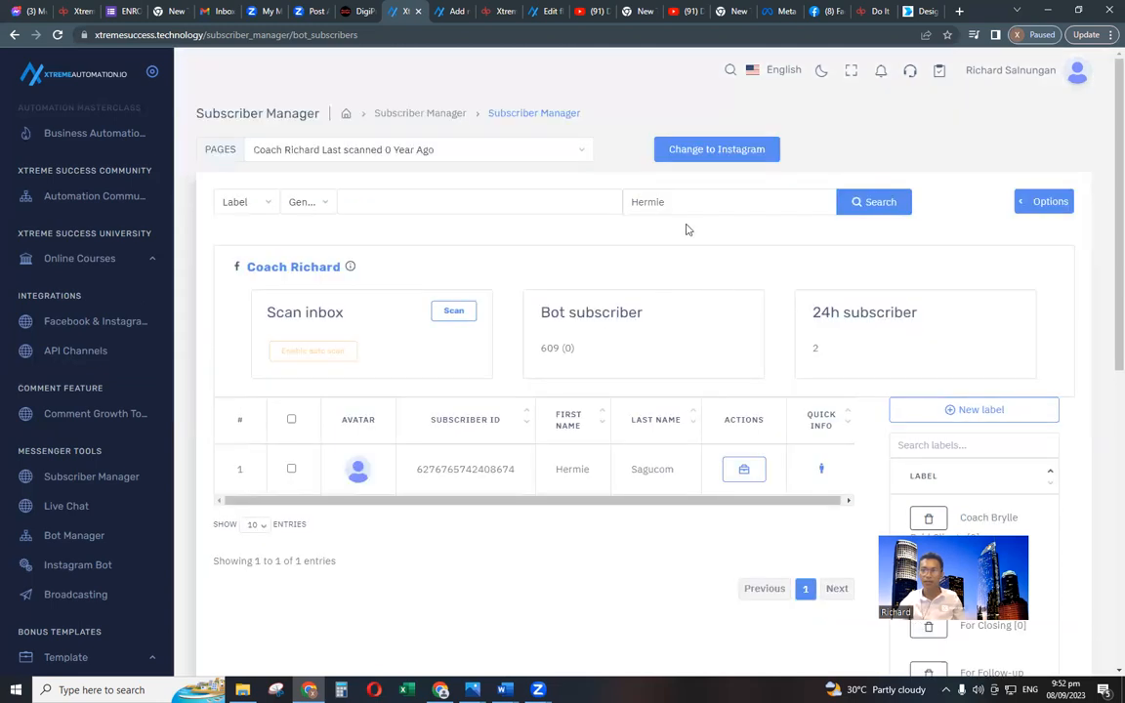
{"action": "double_click", "coordinate": [690, 211]}
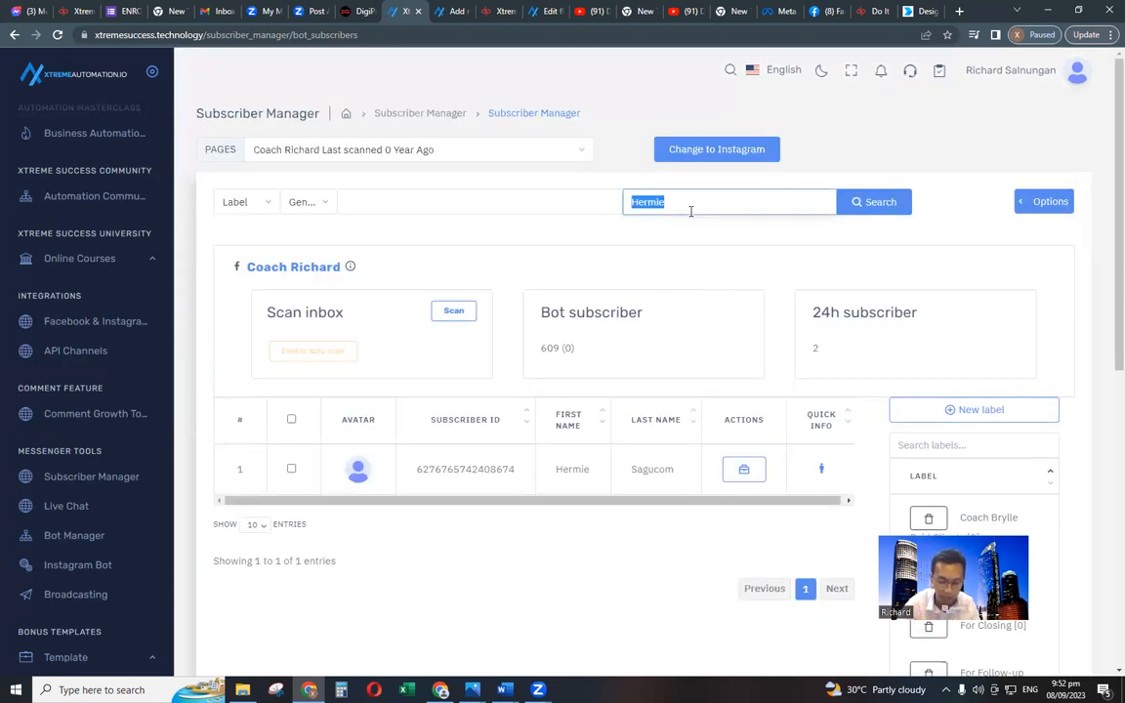
{"action": "type", "text": "L"}
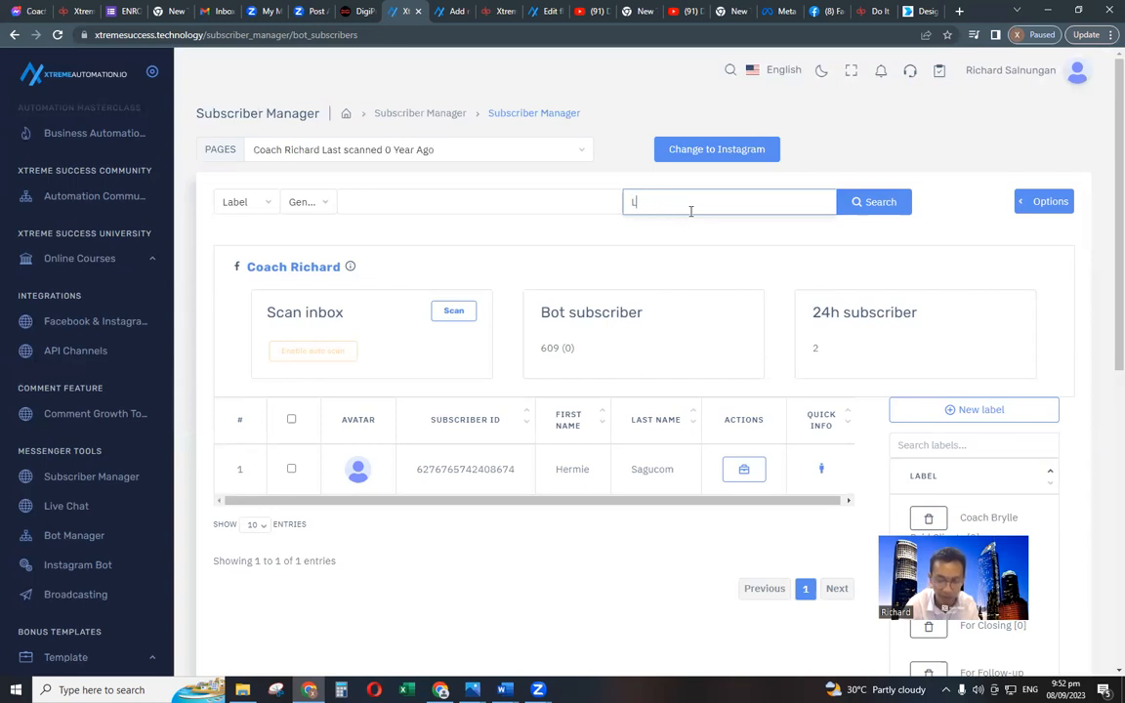
{"action": "type", "text": "hen"}
{"action": "left_click", "coordinate": [879, 209]}
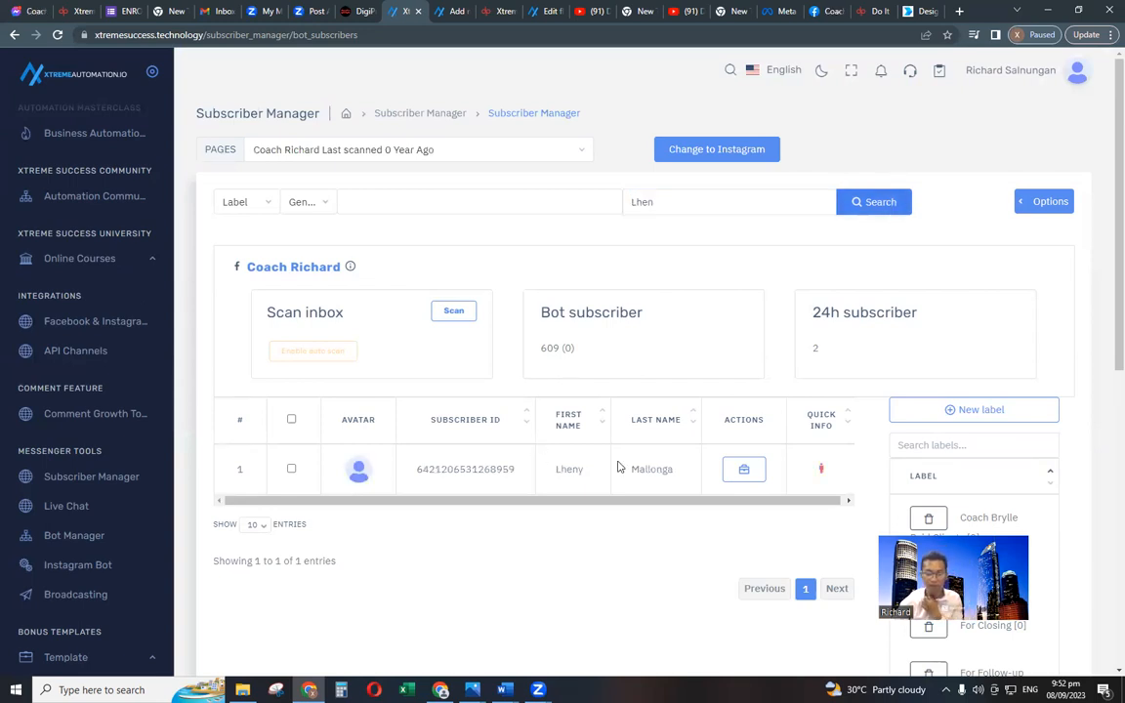
Add the second client to the "New Clients for Sept." label, save the changes and return to the subscriber list.
{"action": "left_click", "coordinate": [744, 471]}
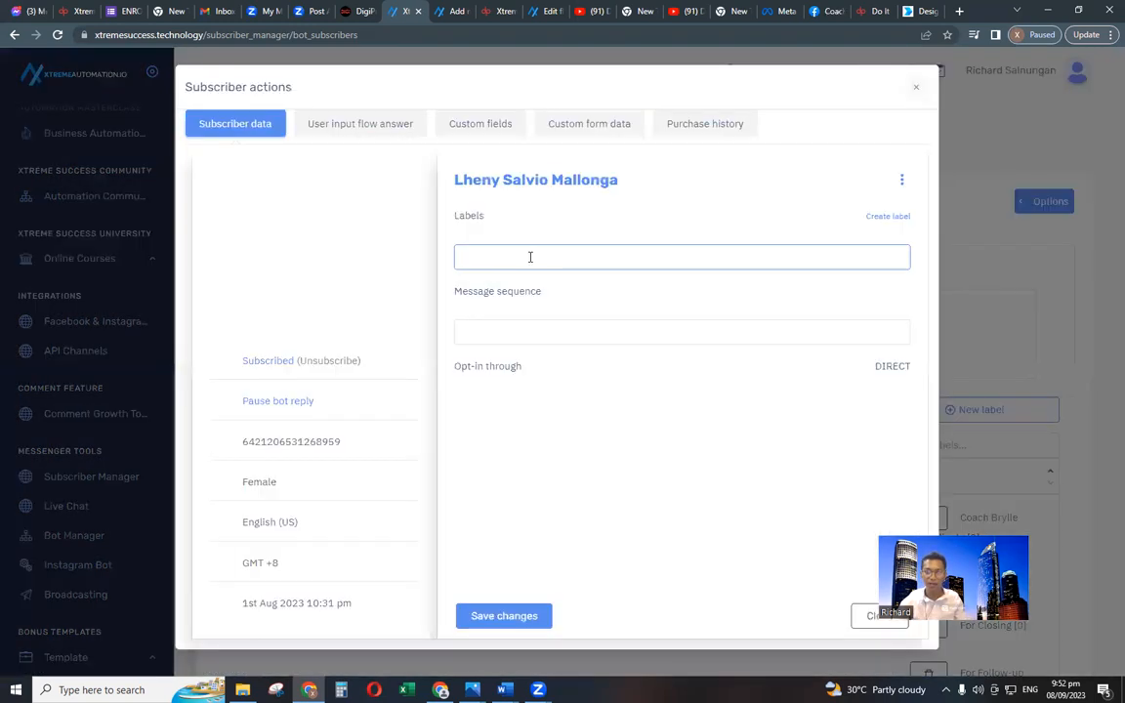
{"action": "left_click", "coordinate": [533, 256]}
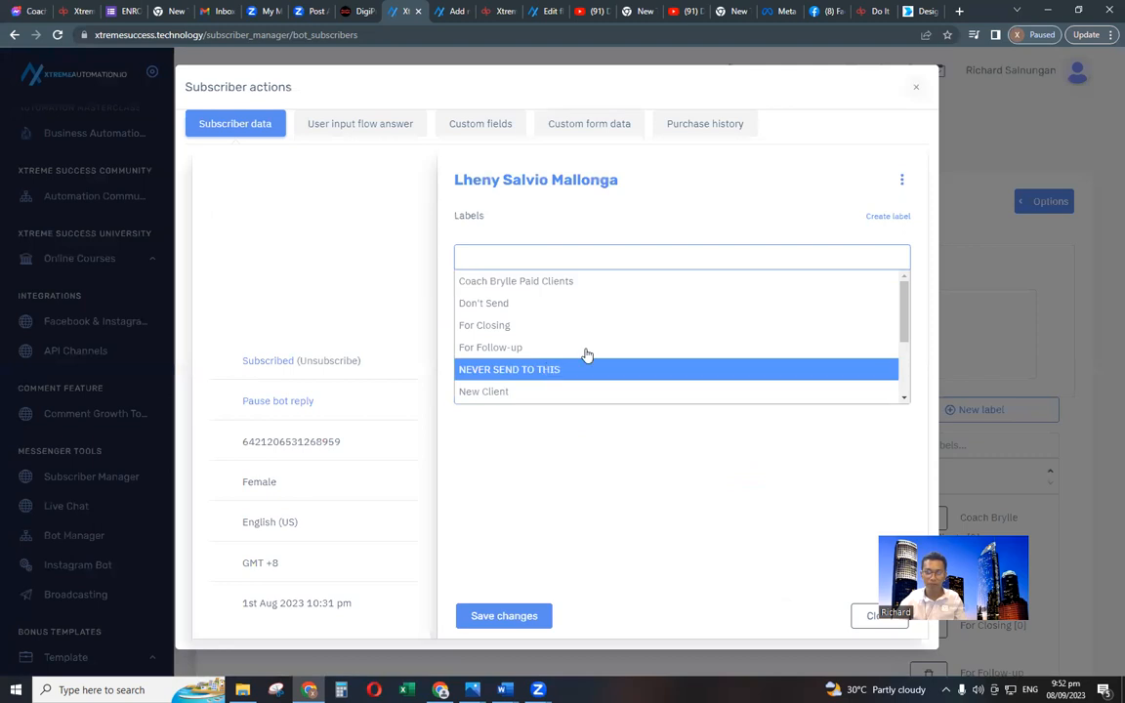
{"action": "scroll", "coordinate": [586, 355], "scroll_direction": "down", "scroll_amount": 3}
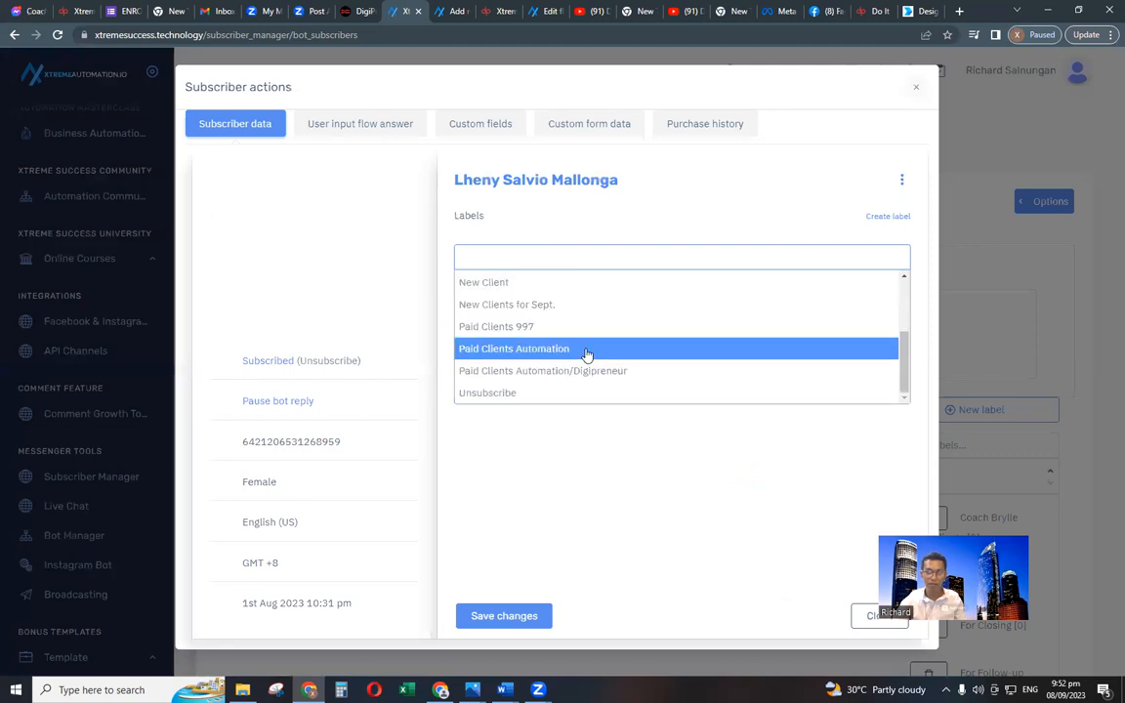
{"action": "left_click", "coordinate": [564, 304]}
{"action": "left_click", "coordinate": [726, 251]}
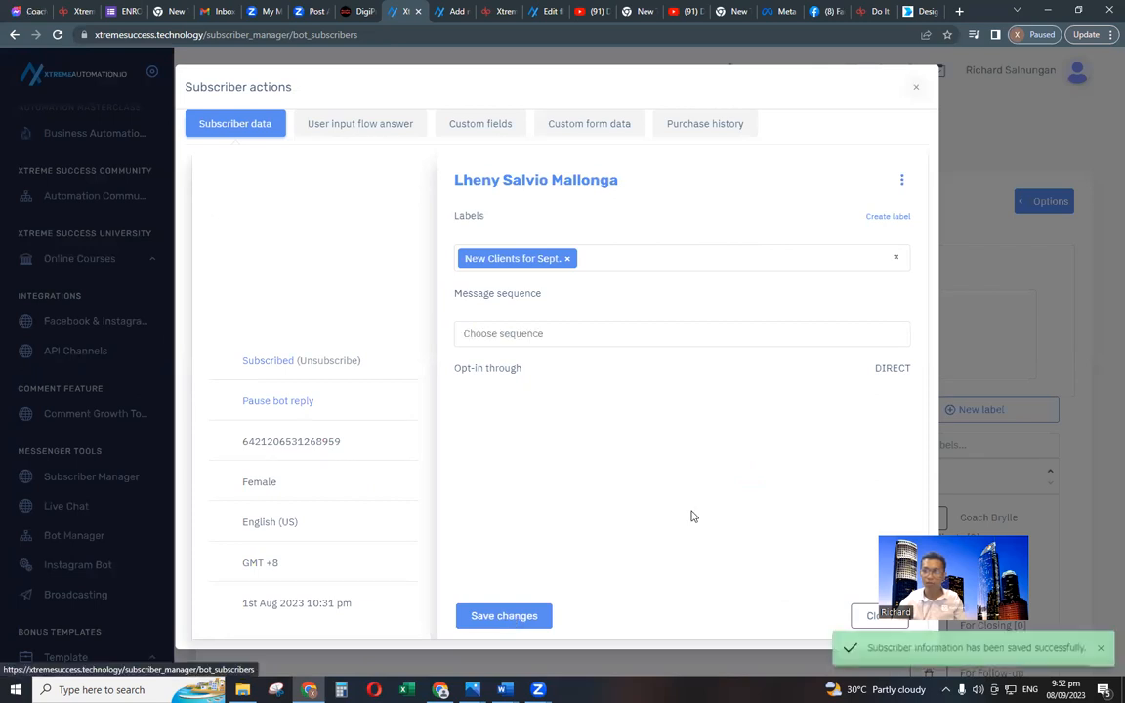
{"action": "left_click", "coordinate": [917, 89]}
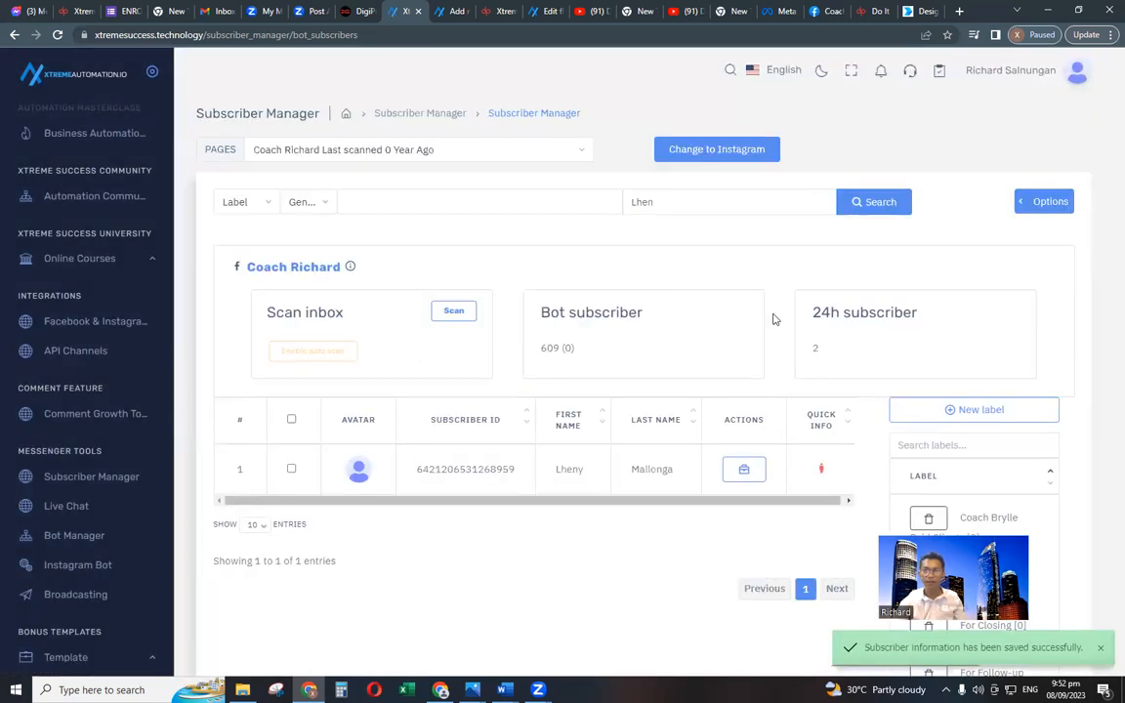
Try filtering the searched subscribers by the "Don't Send", "New Client" and "Paid Clients 997" labels in turn.
{"action": "left_click", "coordinate": [266, 205]}
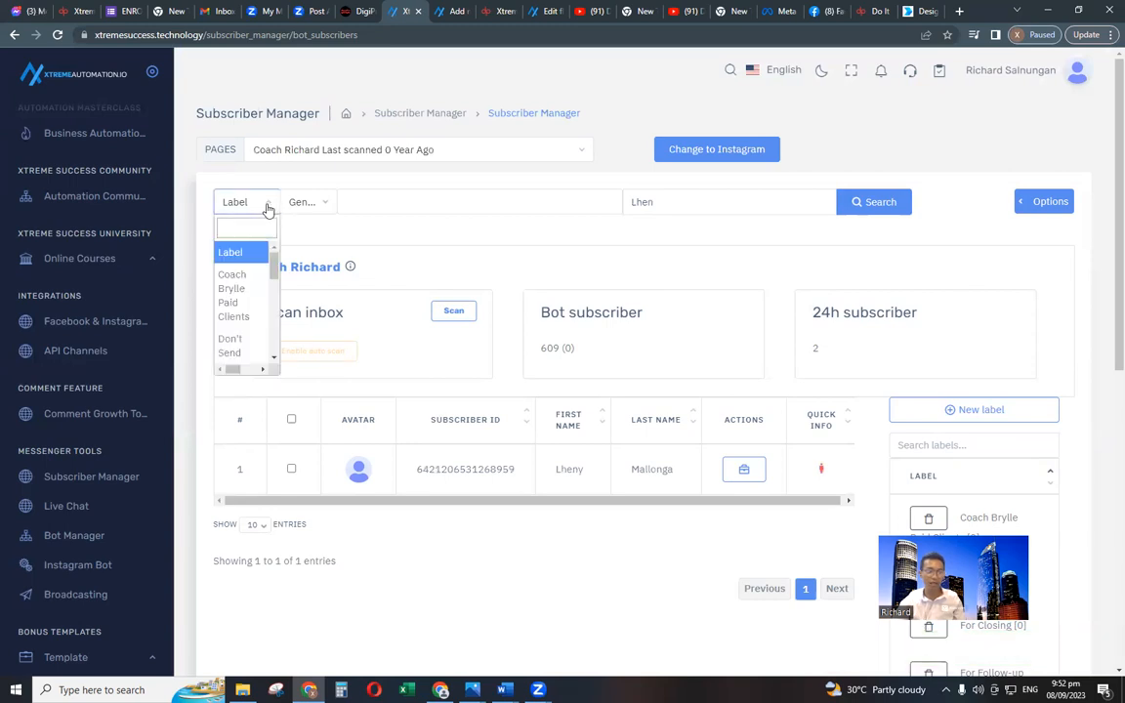
{"action": "scroll", "coordinate": [234, 298], "scroll_direction": "down", "scroll_amount": 3}
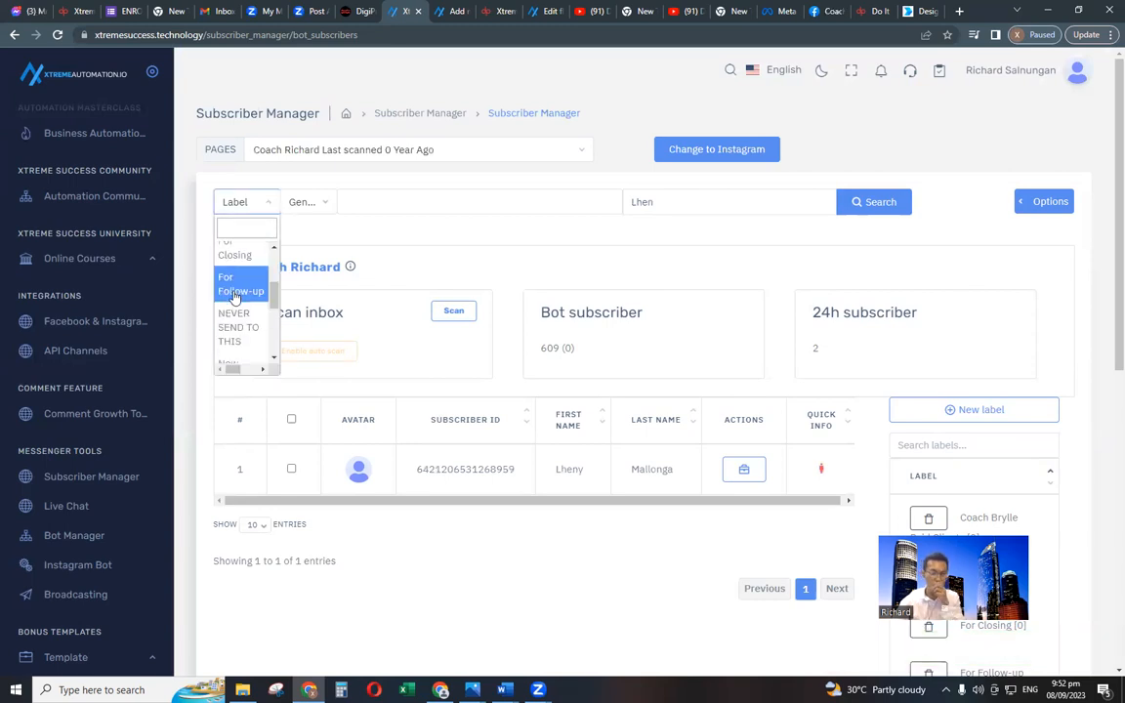
{"action": "scroll", "coordinate": [235, 297], "scroll_direction": "up", "scroll_amount": 1}
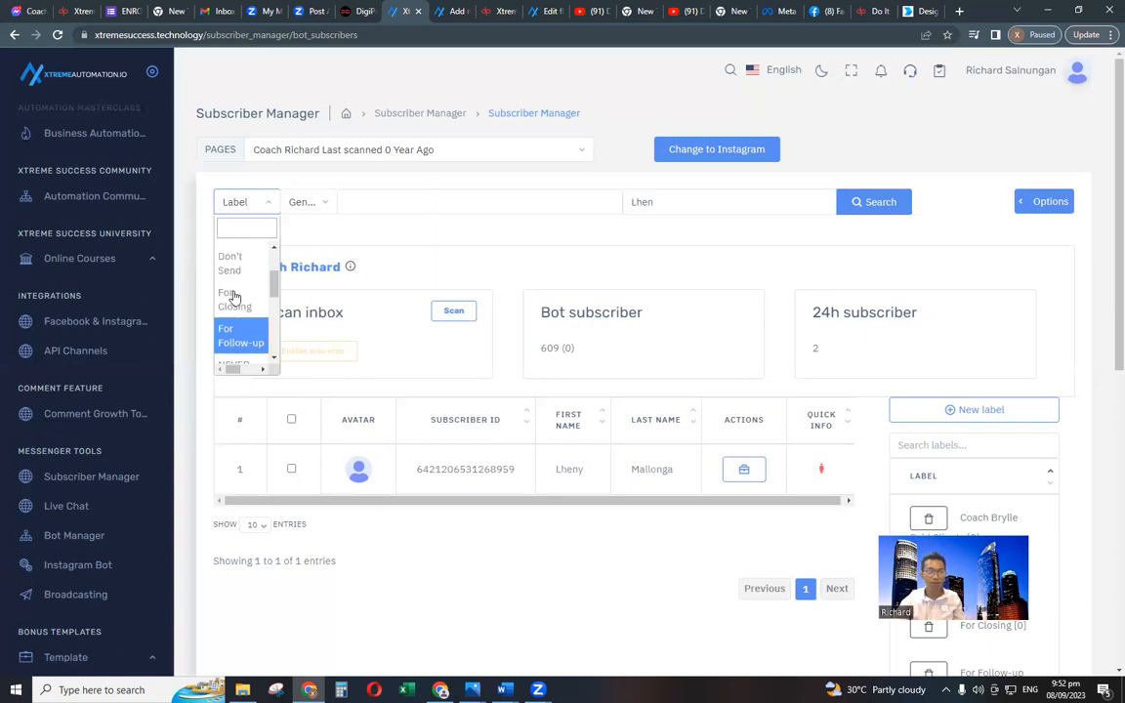
{"action": "scroll", "coordinate": [234, 296], "scroll_direction": "up", "scroll_amount": 1}
{"action": "left_click", "coordinate": [235, 283]}
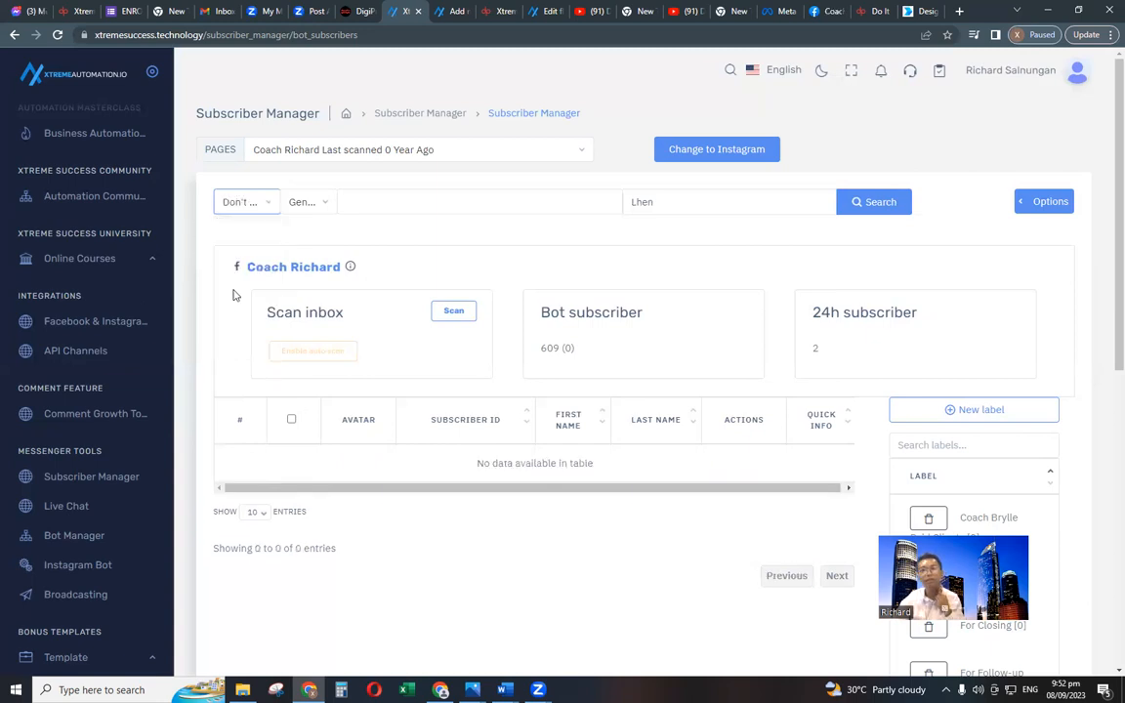
{"action": "left_click", "coordinate": [244, 202]}
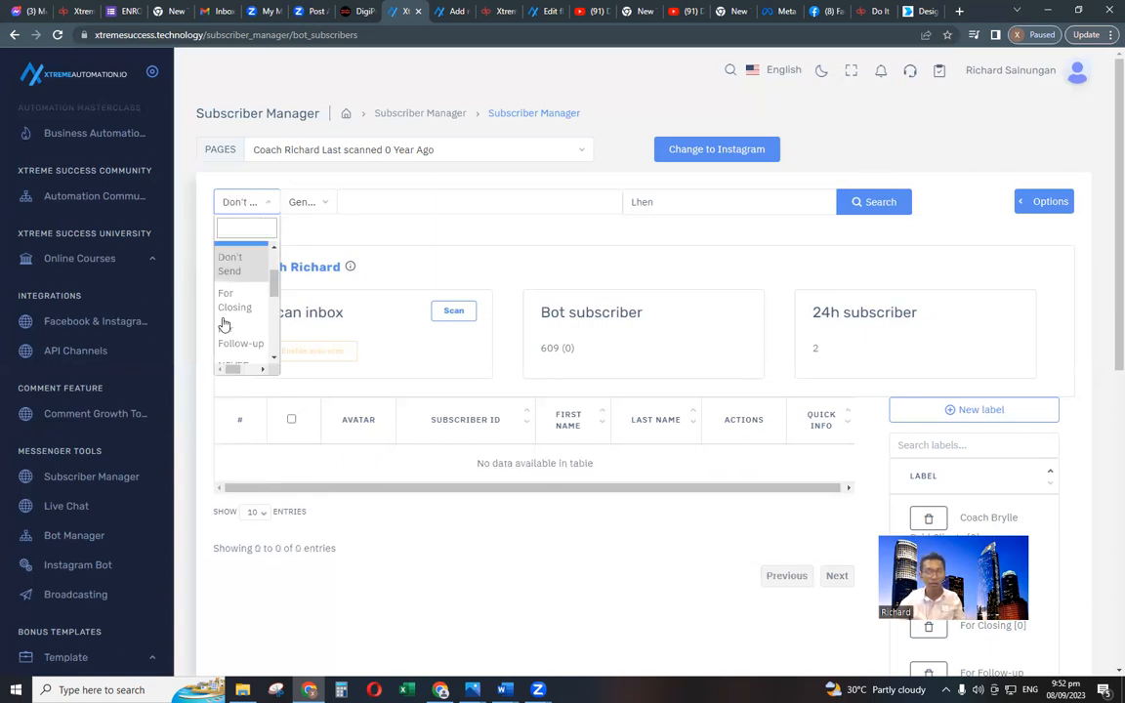
{"action": "scroll", "coordinate": [231, 337], "scroll_direction": "down", "scroll_amount": 2}
{"action": "scroll", "coordinate": [233, 342], "scroll_direction": "down", "scroll_amount": 2}
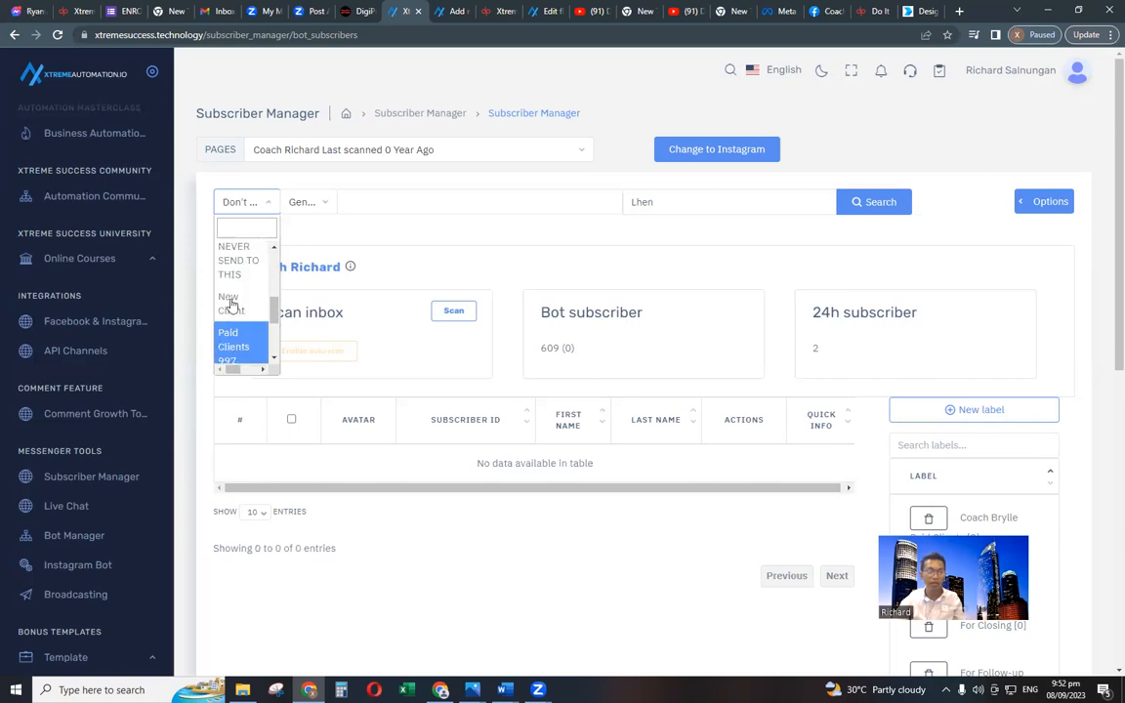
{"action": "left_click", "coordinate": [230, 302]}
{"action": "left_click", "coordinate": [244, 202]}
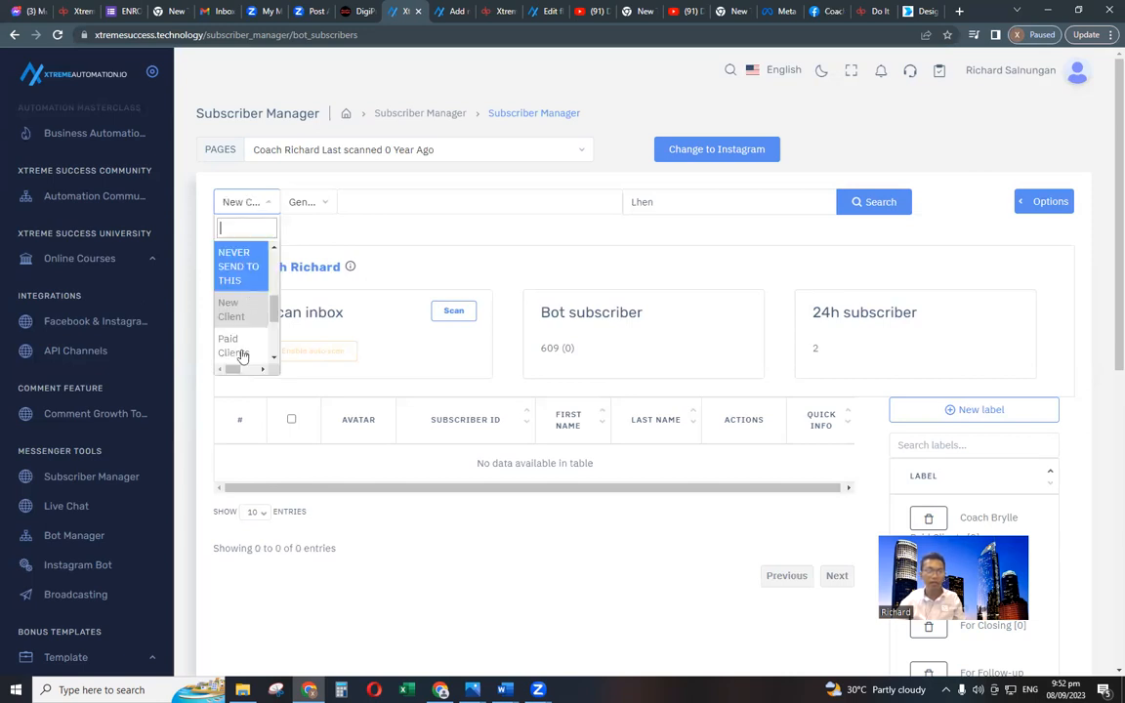
{"action": "left_click", "coordinate": [230, 339]}
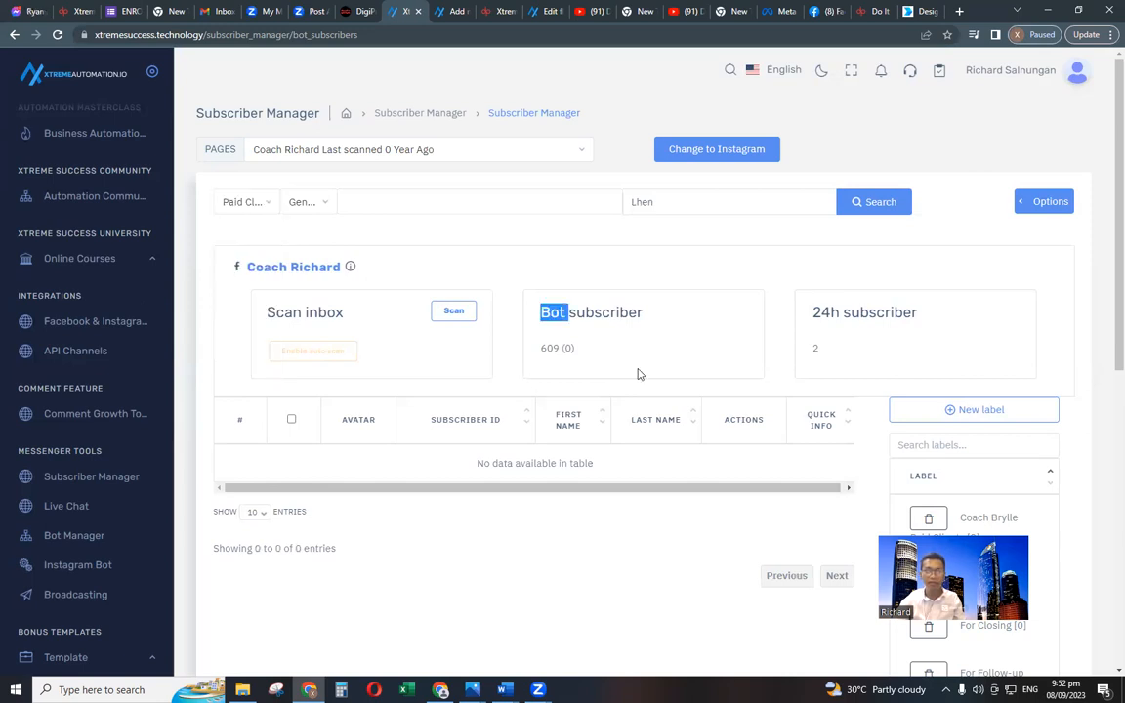
Reload the Subscriber Manager to clear the search, and filter the full subscriber list by the "Paid Clients 997" label.
{"action": "left_click", "coordinate": [59, 35]}
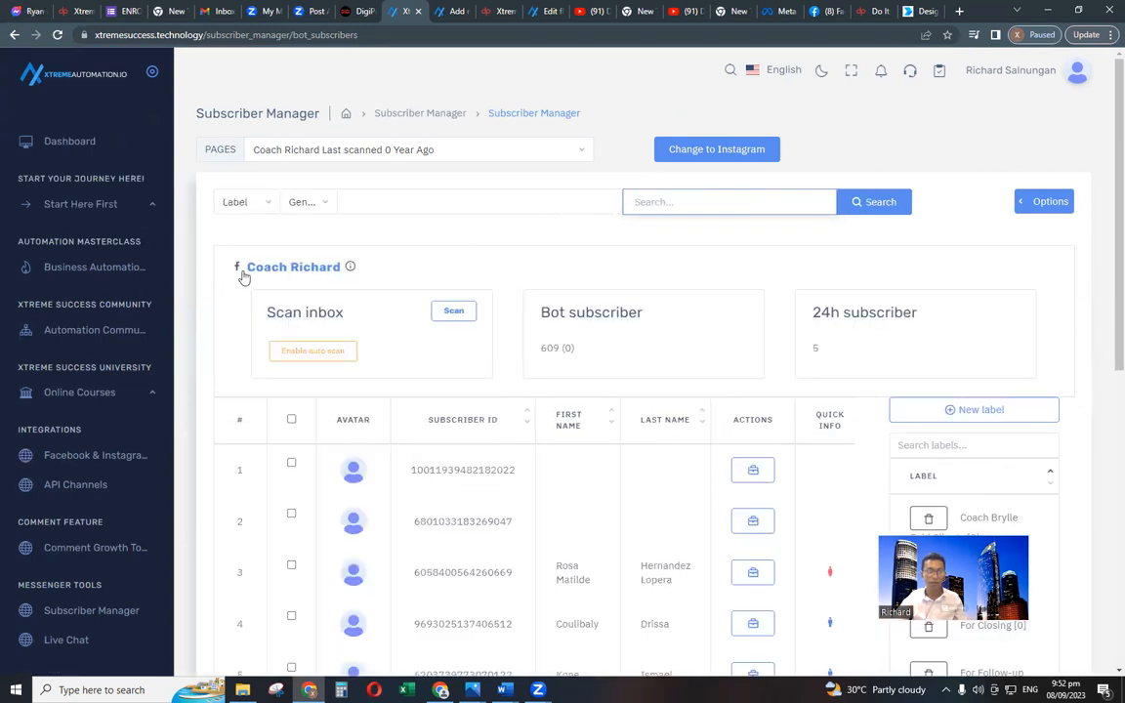
{"action": "left_click", "coordinate": [245, 202]}
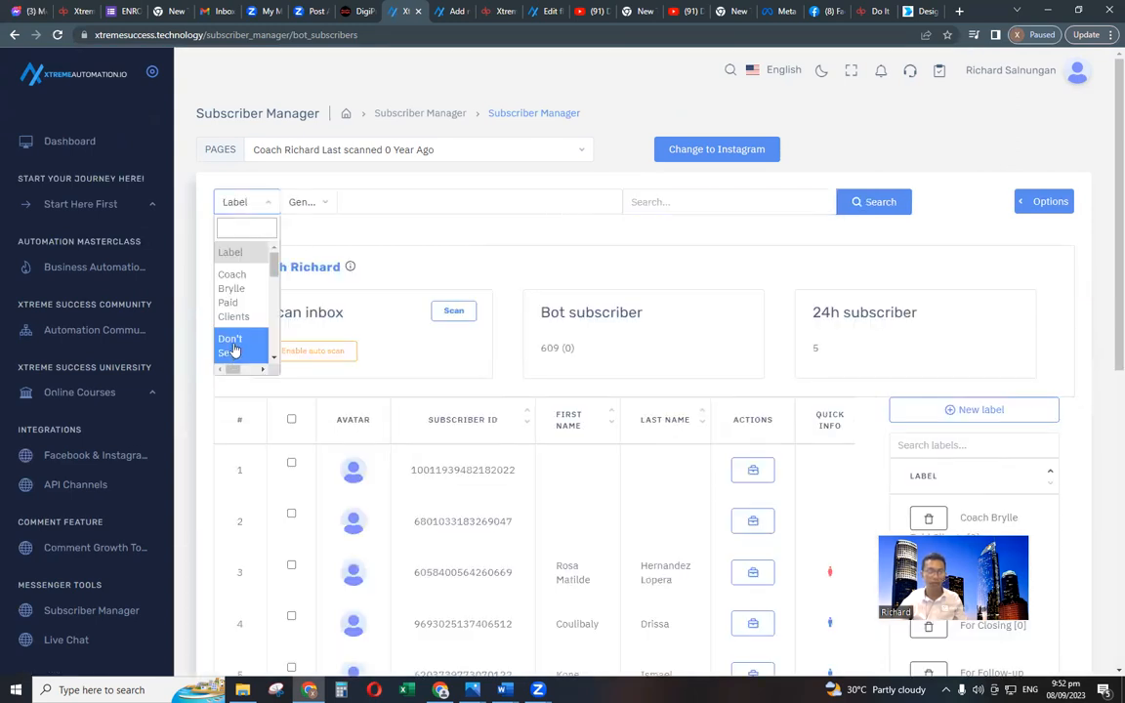
{"action": "scroll", "coordinate": [235, 347], "scroll_direction": "down", "scroll_amount": 1}
{"action": "scroll", "coordinate": [238, 341], "scroll_direction": "down", "scroll_amount": 1}
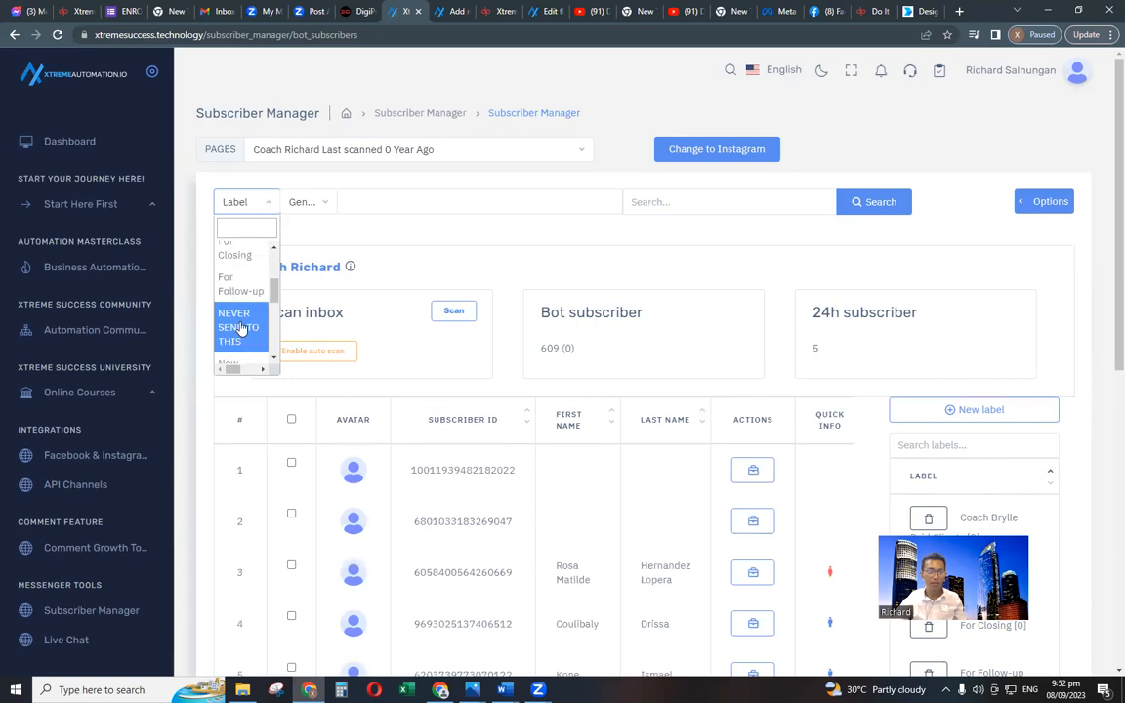
{"action": "scroll", "coordinate": [242, 328], "scroll_direction": "down", "scroll_amount": 1}
{"action": "scroll", "coordinate": [239, 329], "scroll_direction": "down", "scroll_amount": 1}
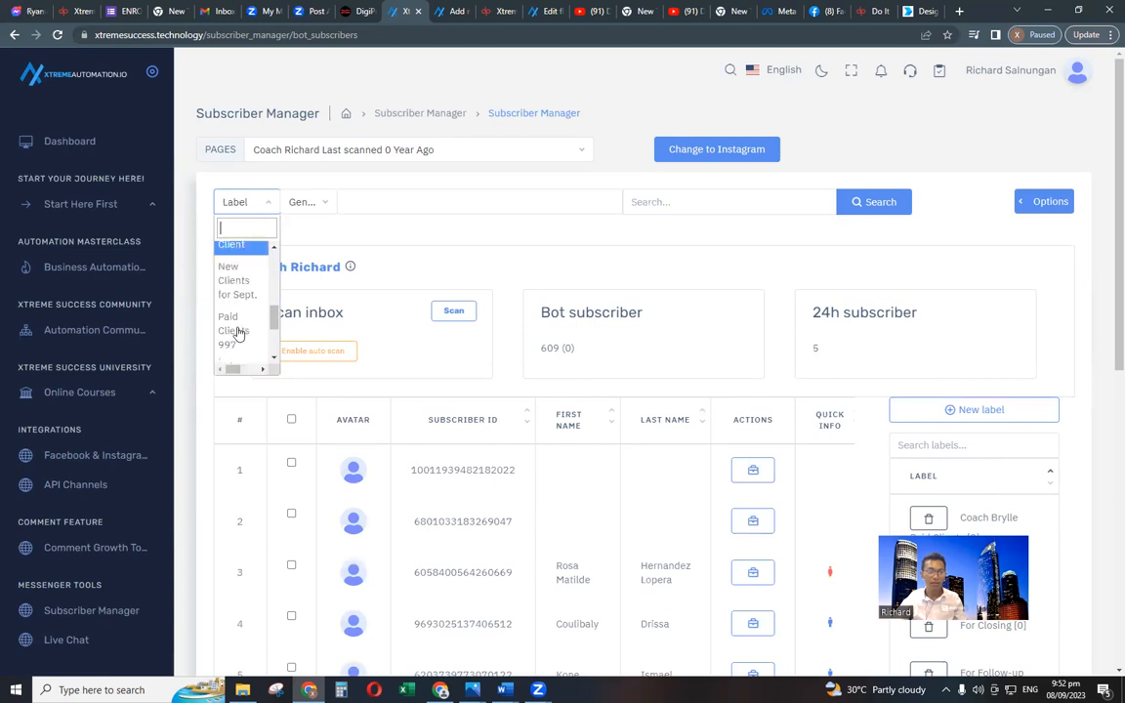
{"action": "left_click", "coordinate": [233, 326]}
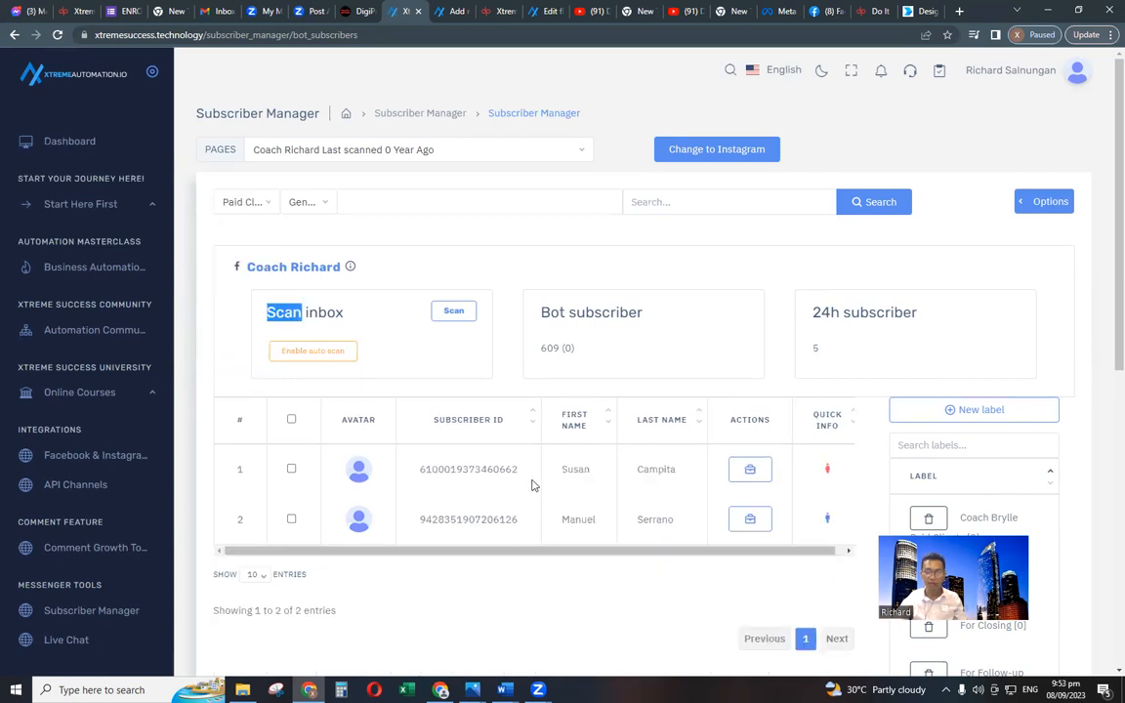
{"action": "scroll", "coordinate": [533, 309], "scroll_direction": "down", "scroll_amount": 2}
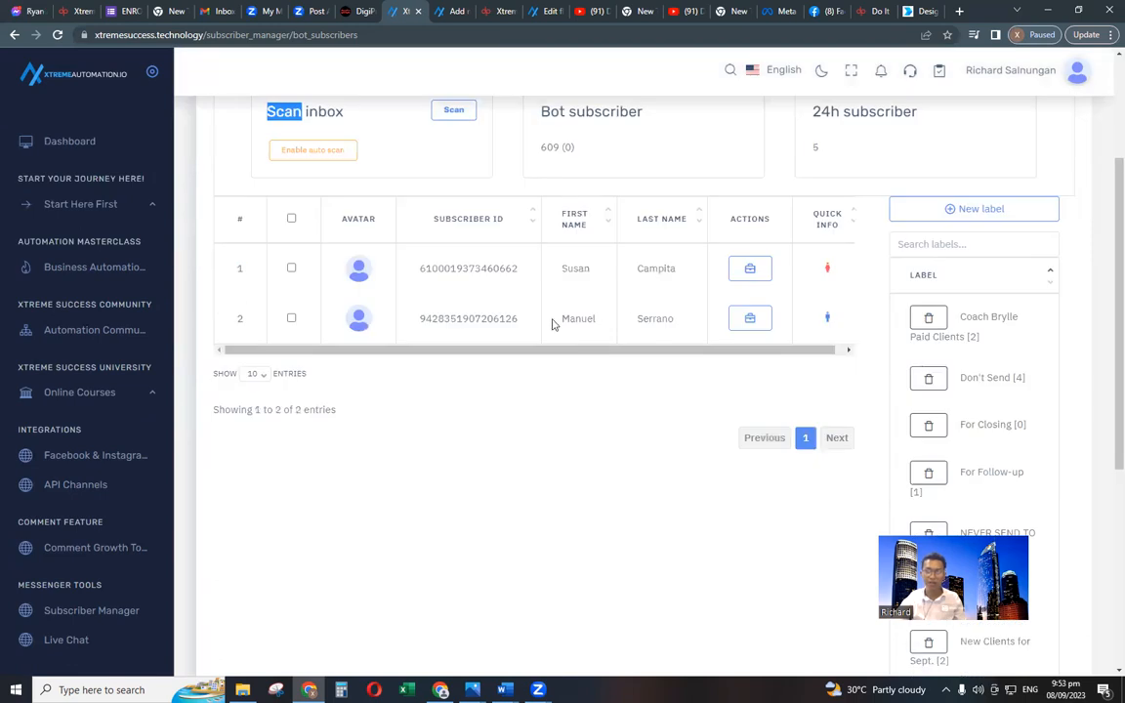
{"action": "scroll", "coordinate": [420, 366], "scroll_direction": "up", "scroll_amount": 1}
{"action": "scroll", "coordinate": [297, 302], "scroll_direction": "up", "scroll_amount": 2}
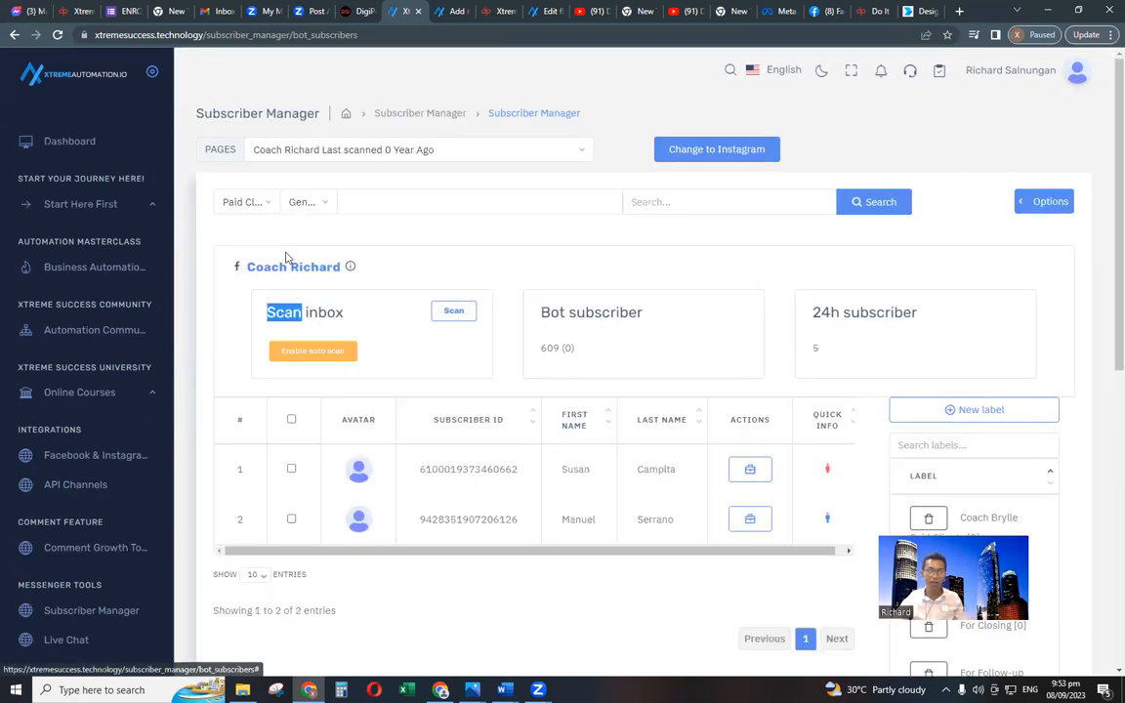
Switch the label filter to "New Clients for Sept." to list the newly labelled subscribers.
{"action": "left_click", "coordinate": [246, 202]}
{"action": "left_click", "coordinate": [271, 210]}
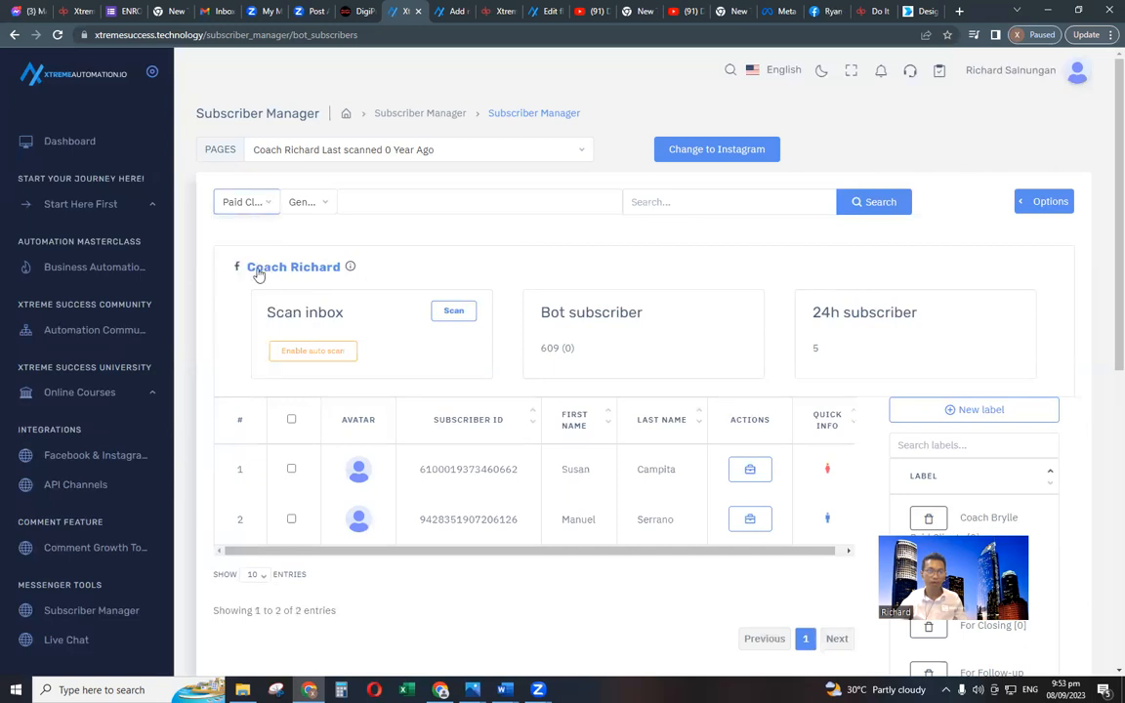
{"action": "left_click", "coordinate": [246, 202]}
{"action": "left_click", "coordinate": [240, 295]}
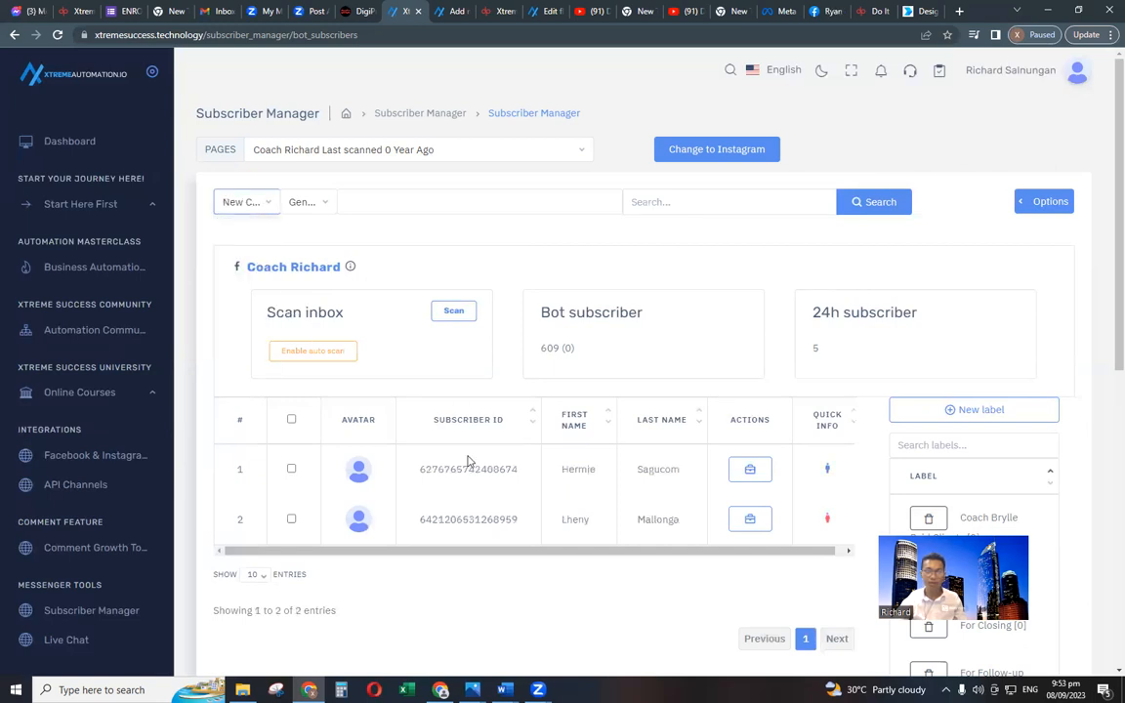